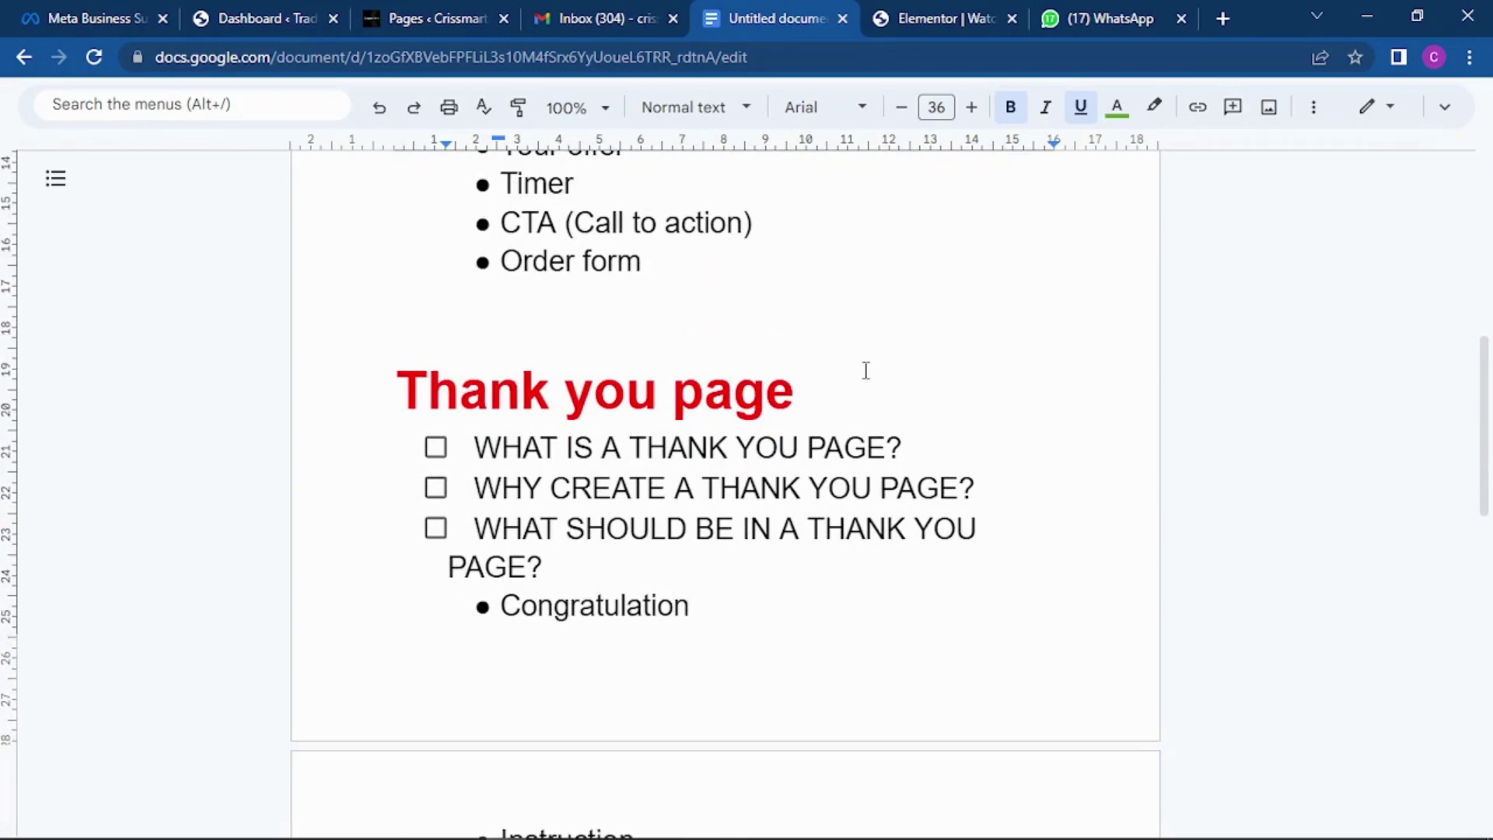
Review the Sales Page Creation section near the beginning of the sales funnel outline.
{"action": "scroll", "coordinate": [848, 350], "scroll_direction": "up", "scroll_amount": 10}
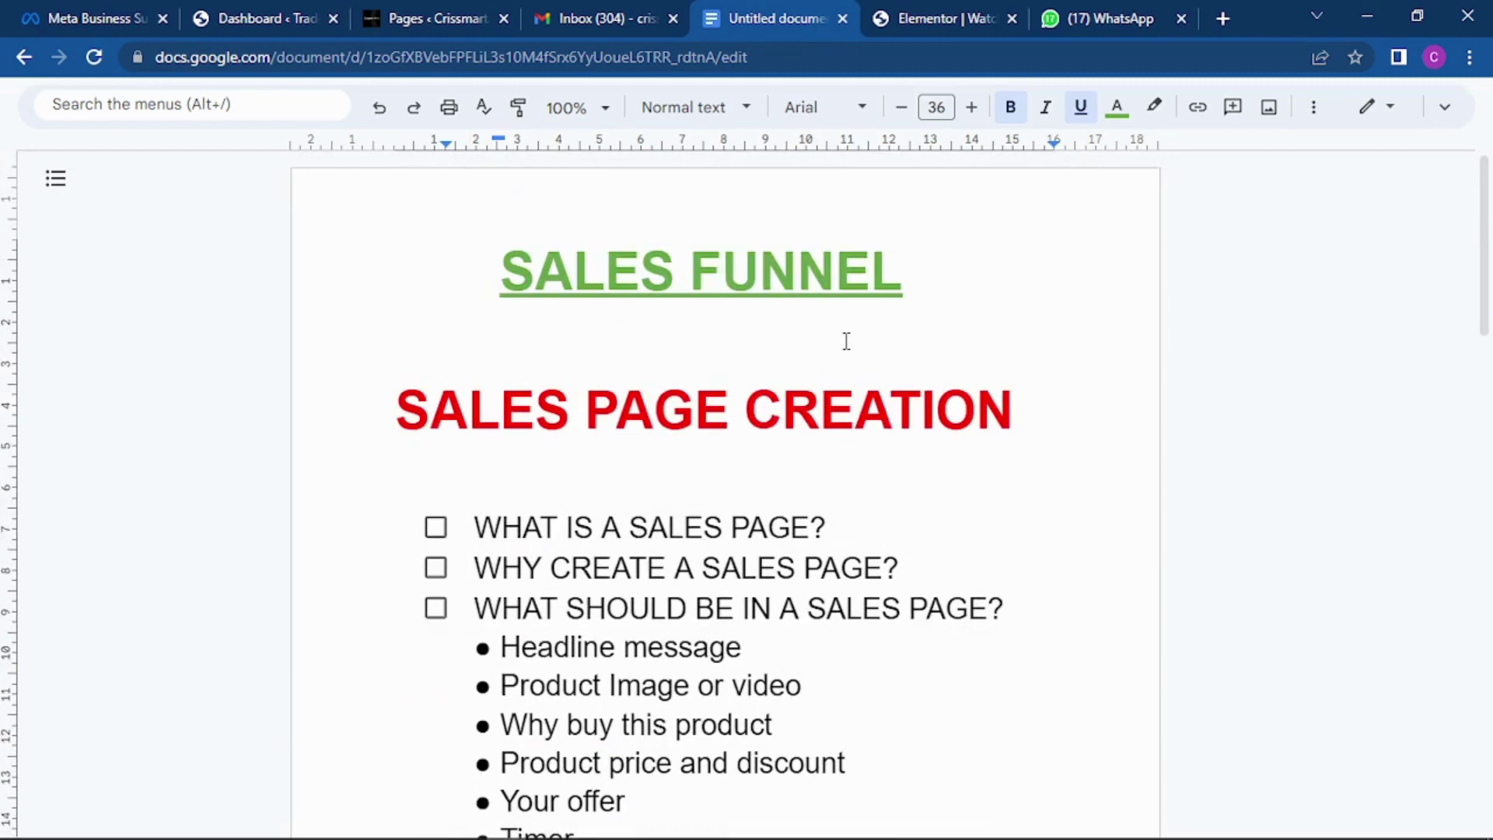
{"action": "scroll", "coordinate": [847, 341], "scroll_direction": "down", "scroll_amount": 1}
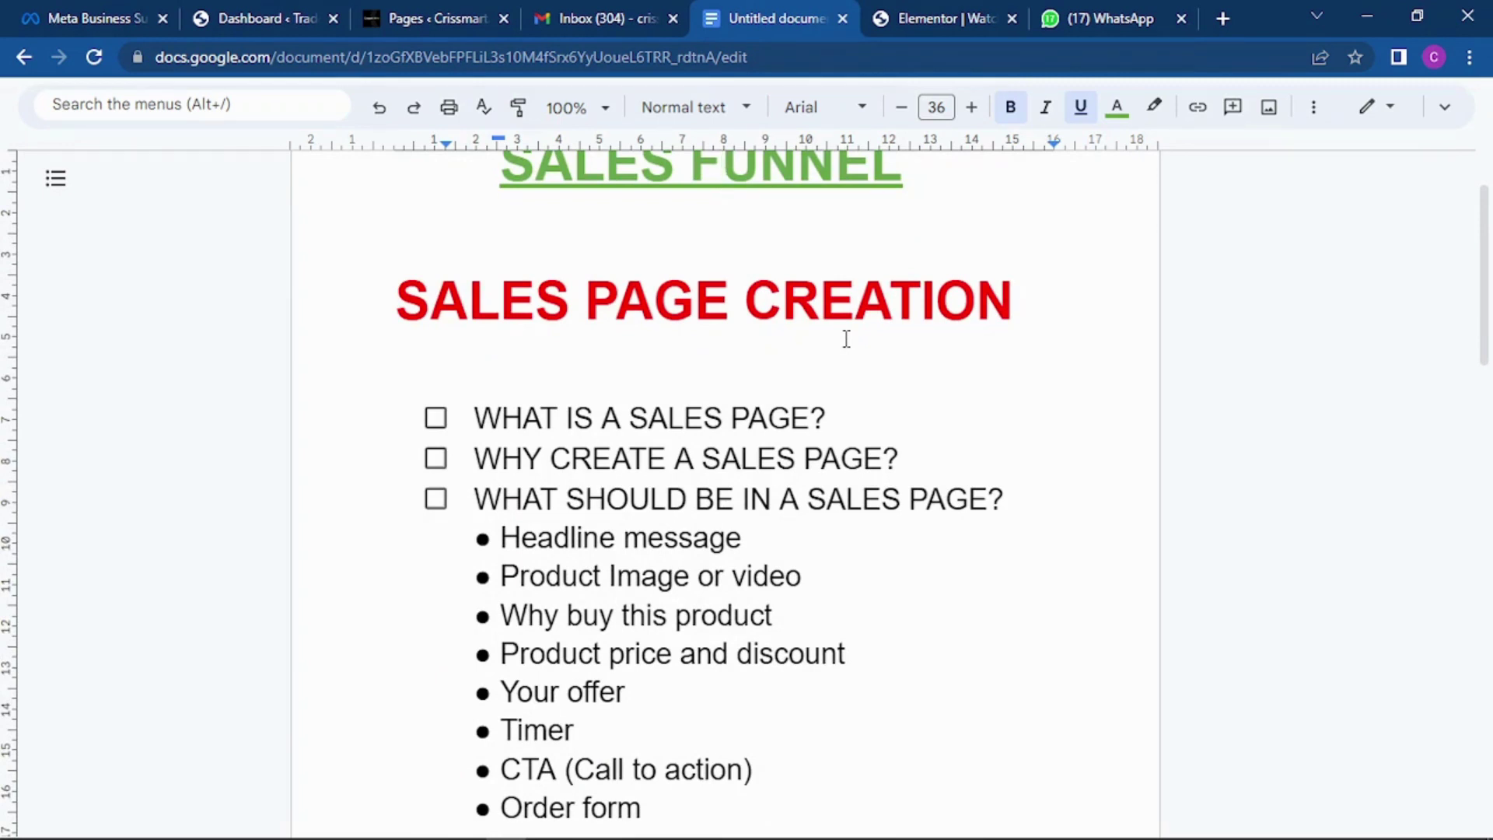
{"action": "scroll", "coordinate": [810, 330], "scroll_direction": "down", "scroll_amount": 1}
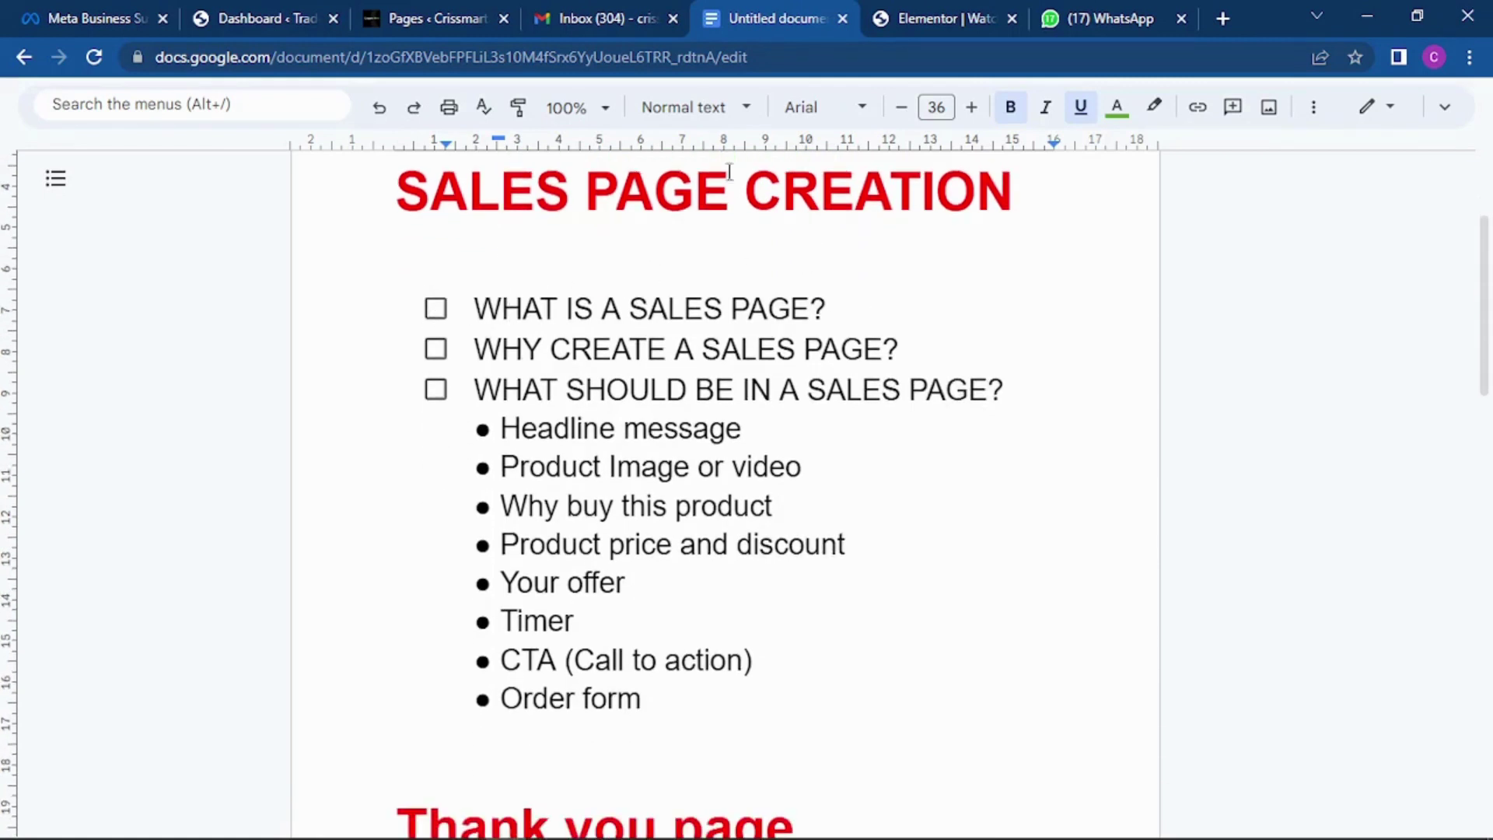
Switch to the Elementor watch sales page and examine its desktop layout from the product video through the offer and prices to the product photos.
{"action": "left_click", "coordinate": [908, 13]}
{"action": "scroll", "coordinate": [967, 240], "scroll_direction": "down", "scroll_amount": 8}
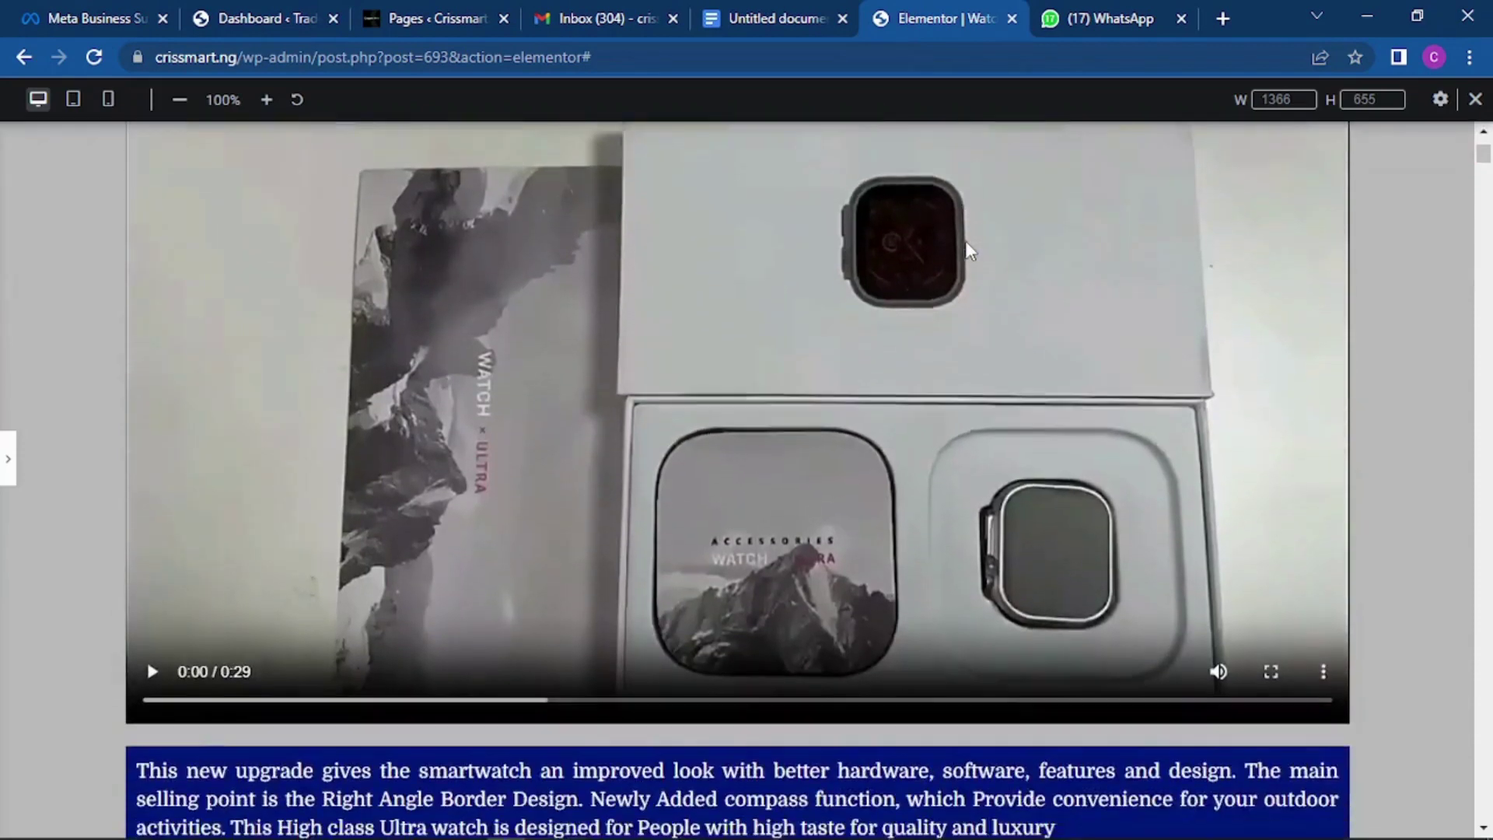
{"action": "scroll", "coordinate": [971, 242], "scroll_direction": "down", "scroll_amount": 4}
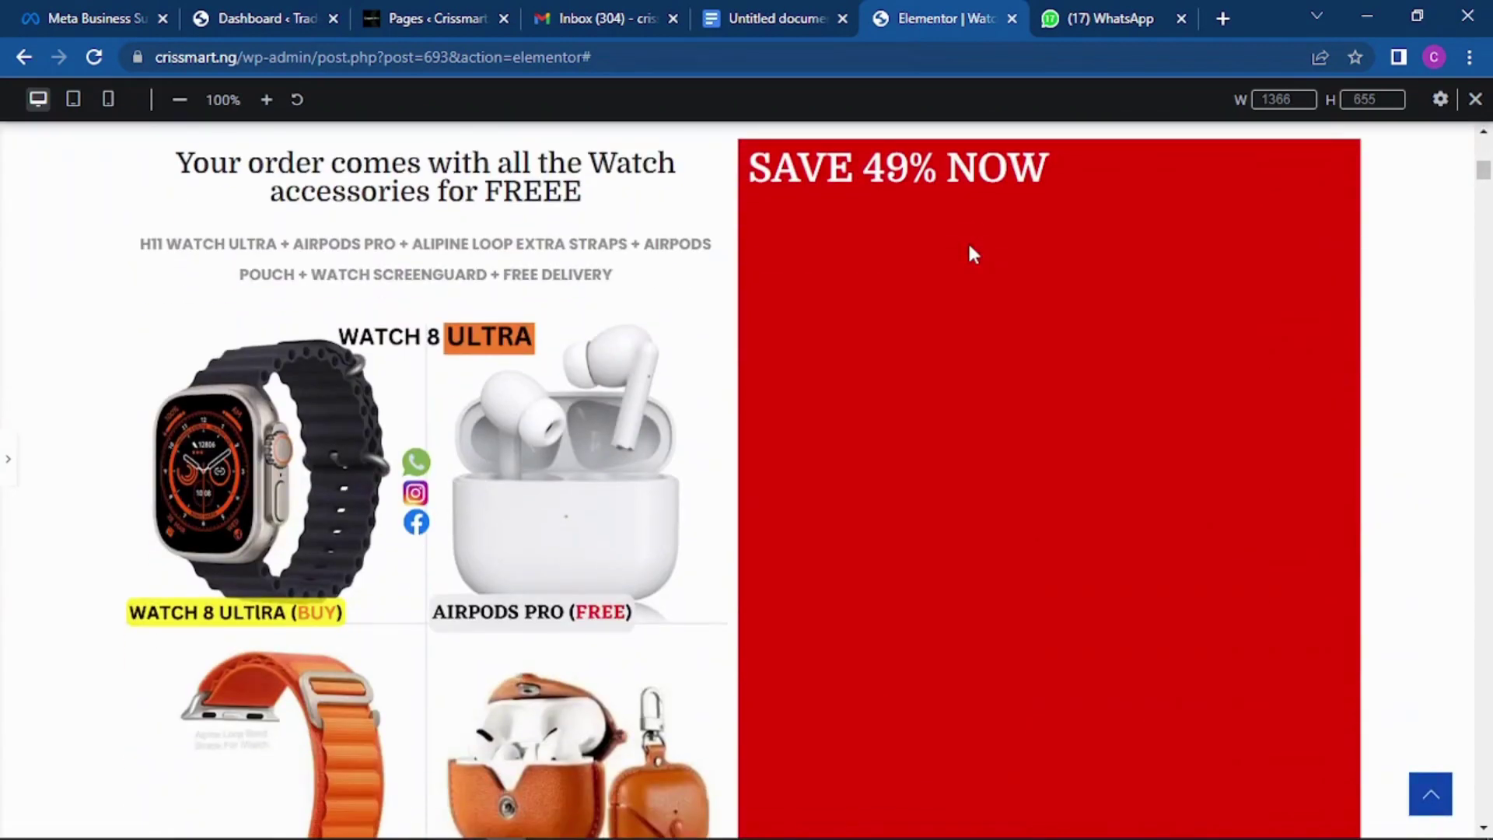
{"action": "scroll", "coordinate": [970, 253], "scroll_direction": "down", "scroll_amount": 10}
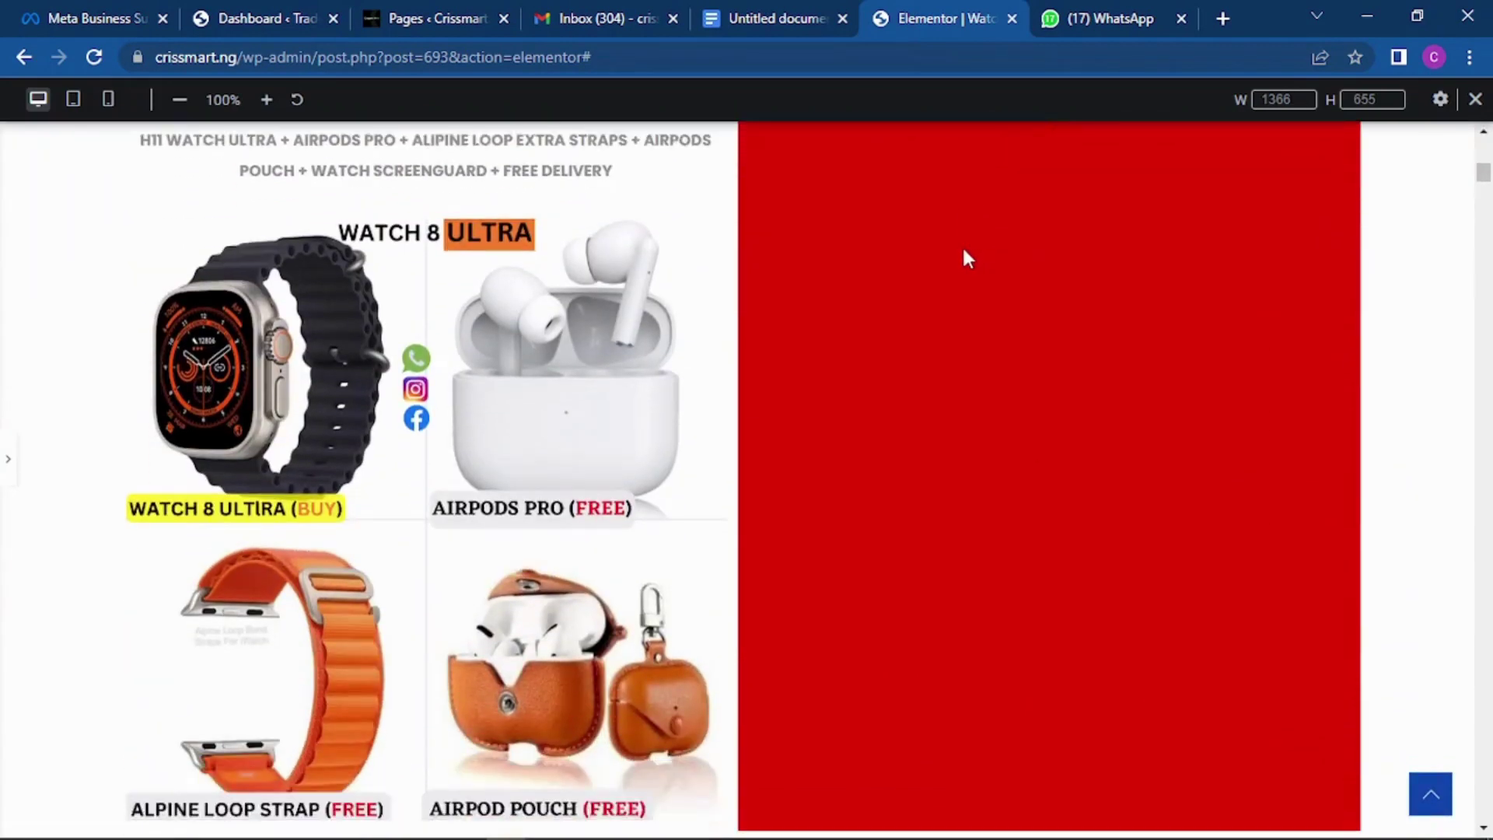
{"action": "scroll", "coordinate": [941, 283], "scroll_direction": "down", "scroll_amount": 2}
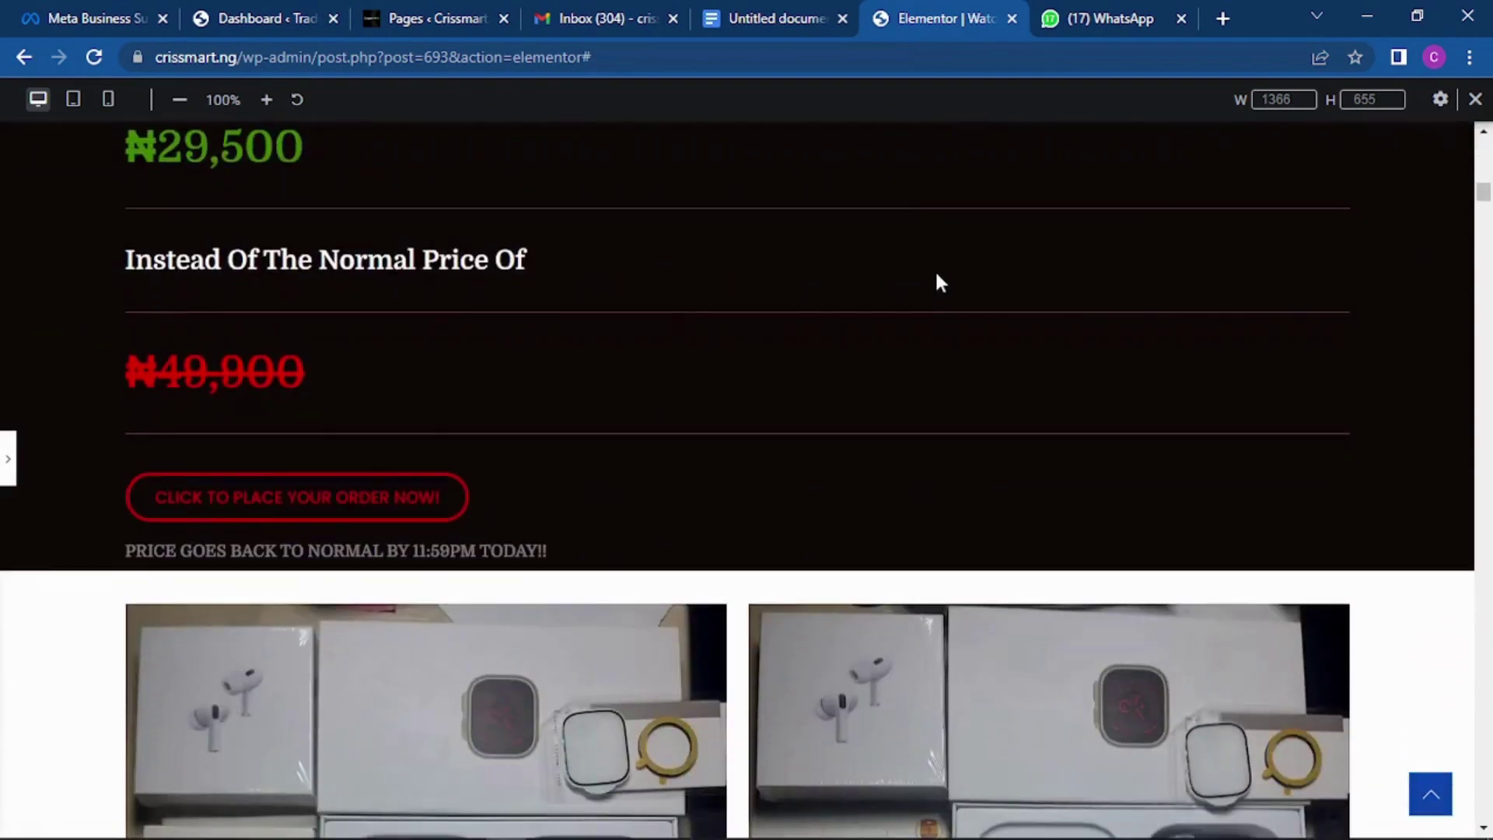
{"action": "scroll", "coordinate": [936, 274], "scroll_direction": "up", "scroll_amount": 3}
{"action": "scroll", "coordinate": [936, 273], "scroll_direction": "down", "scroll_amount": 3}
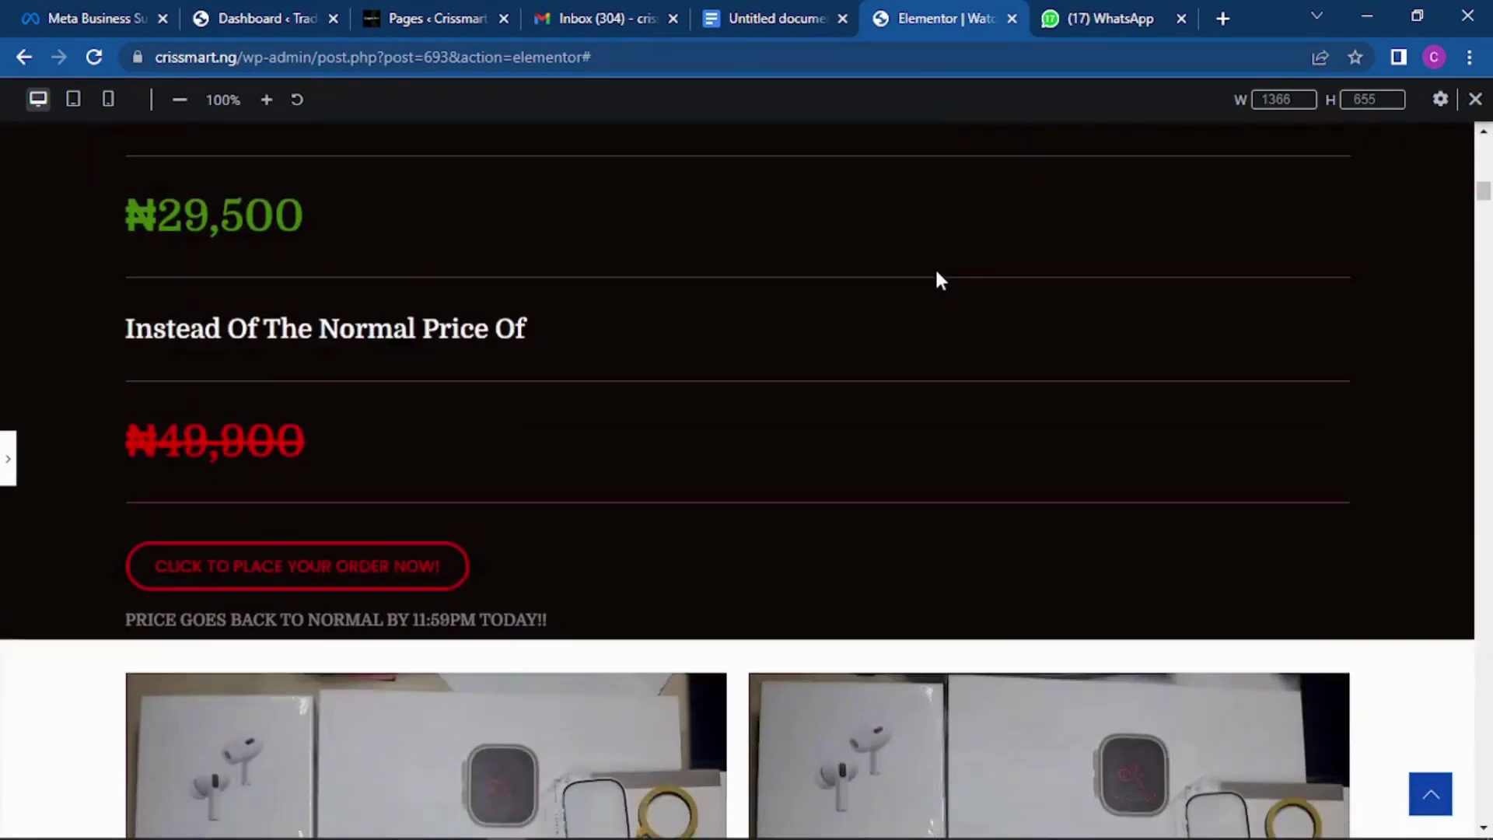
{"action": "scroll", "coordinate": [938, 277], "scroll_direction": "down", "scroll_amount": 9}
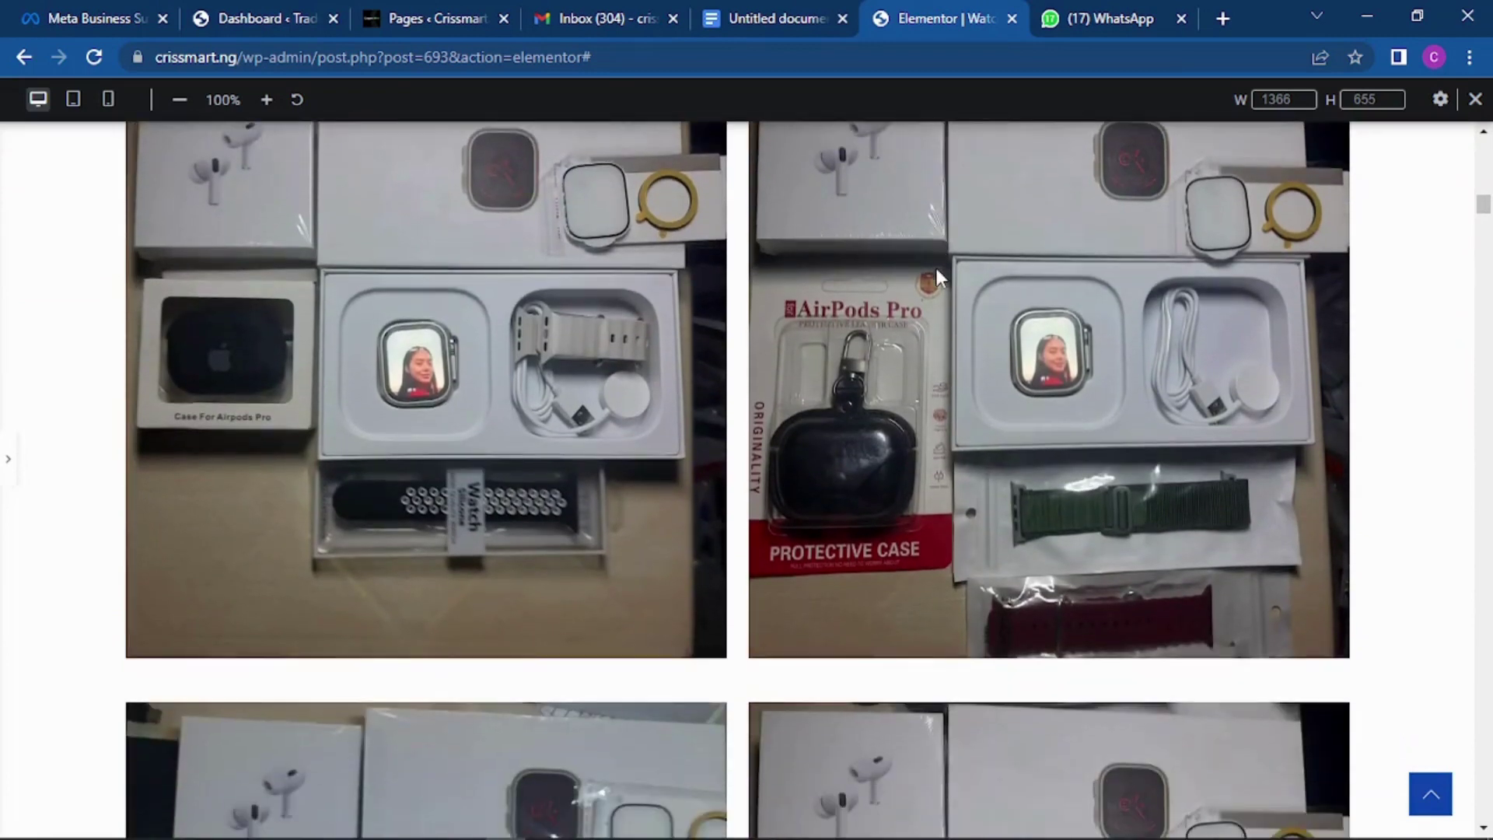
{"action": "scroll", "coordinate": [936, 272], "scroll_direction": "down", "scroll_amount": 3}
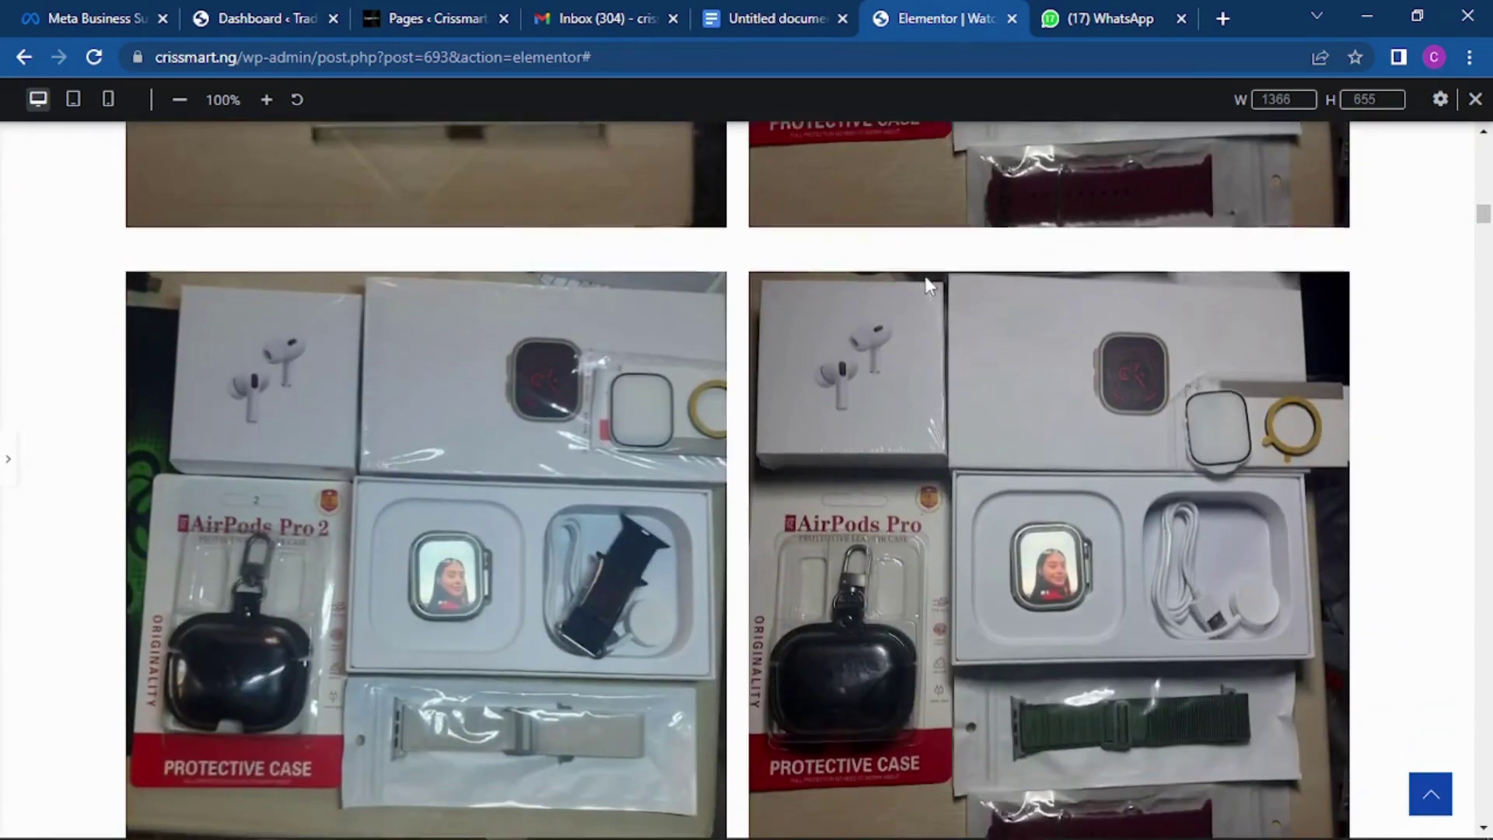
{"action": "scroll", "coordinate": [925, 282], "scroll_direction": "up", "scroll_amount": 5}
Consult the sales page outline in Google Docs and return to the headline of the watch sales page in Elementor.
{"action": "left_click", "coordinate": [778, 18]}
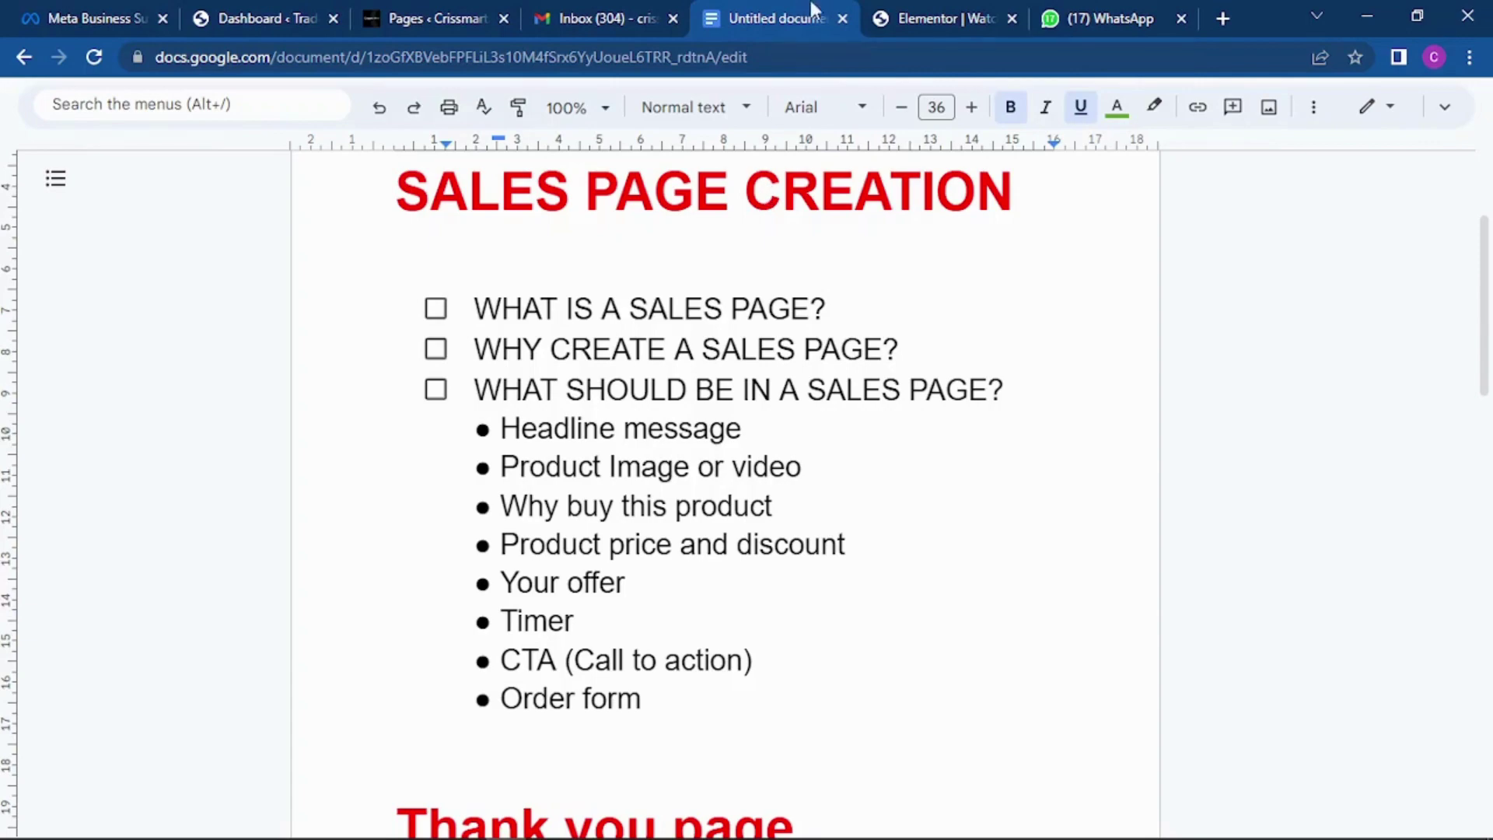
{"action": "left_click", "coordinate": [886, 11]}
{"action": "scroll", "coordinate": [669, 289], "scroll_direction": "down", "scroll_amount": 3}
{"action": "scroll", "coordinate": [651, 305], "scroll_direction": "up", "scroll_amount": 10}
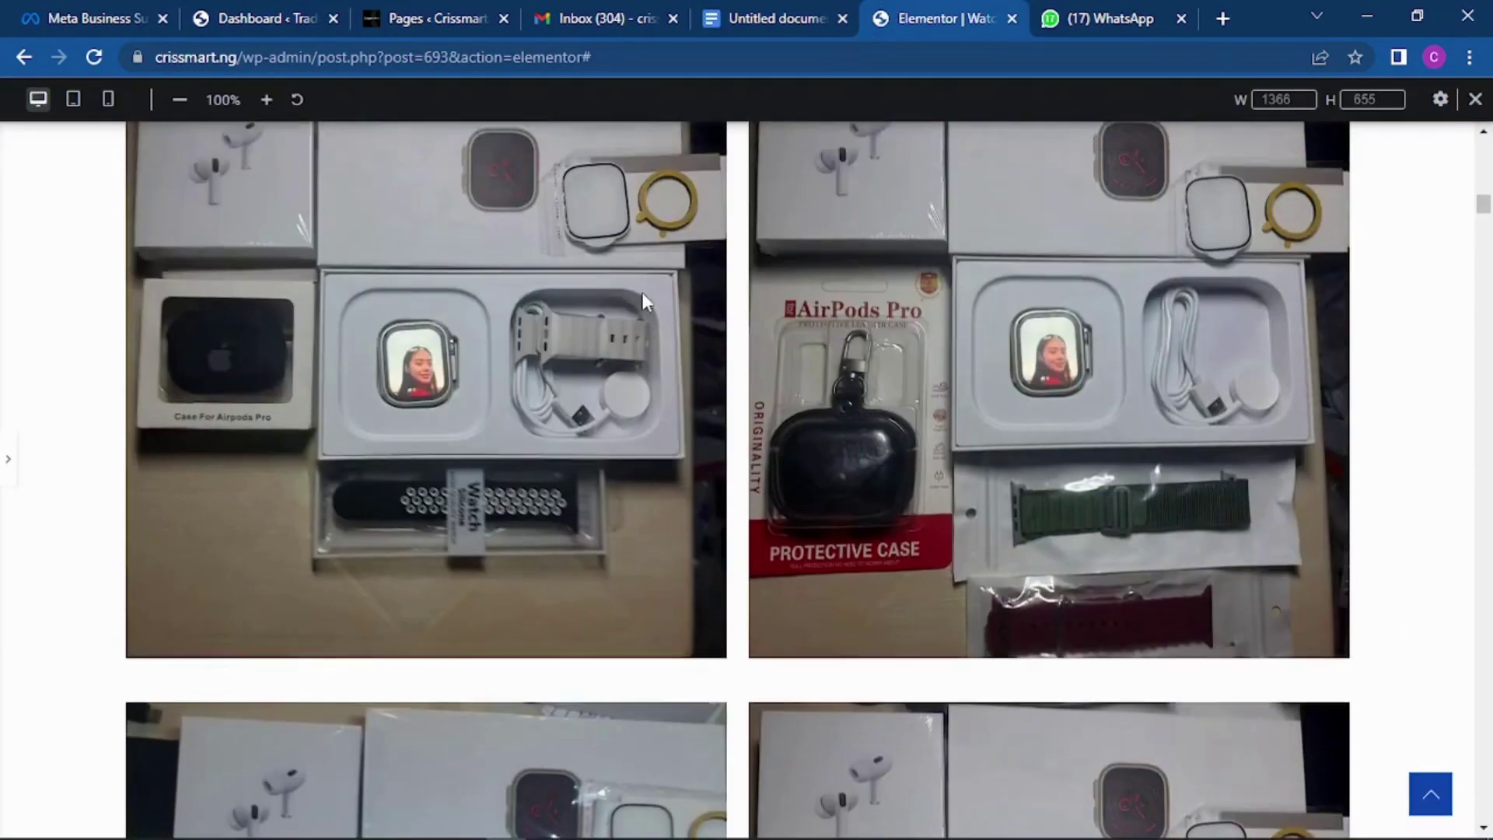
{"action": "scroll", "coordinate": [679, 259], "scroll_direction": "up", "scroll_amount": 20}
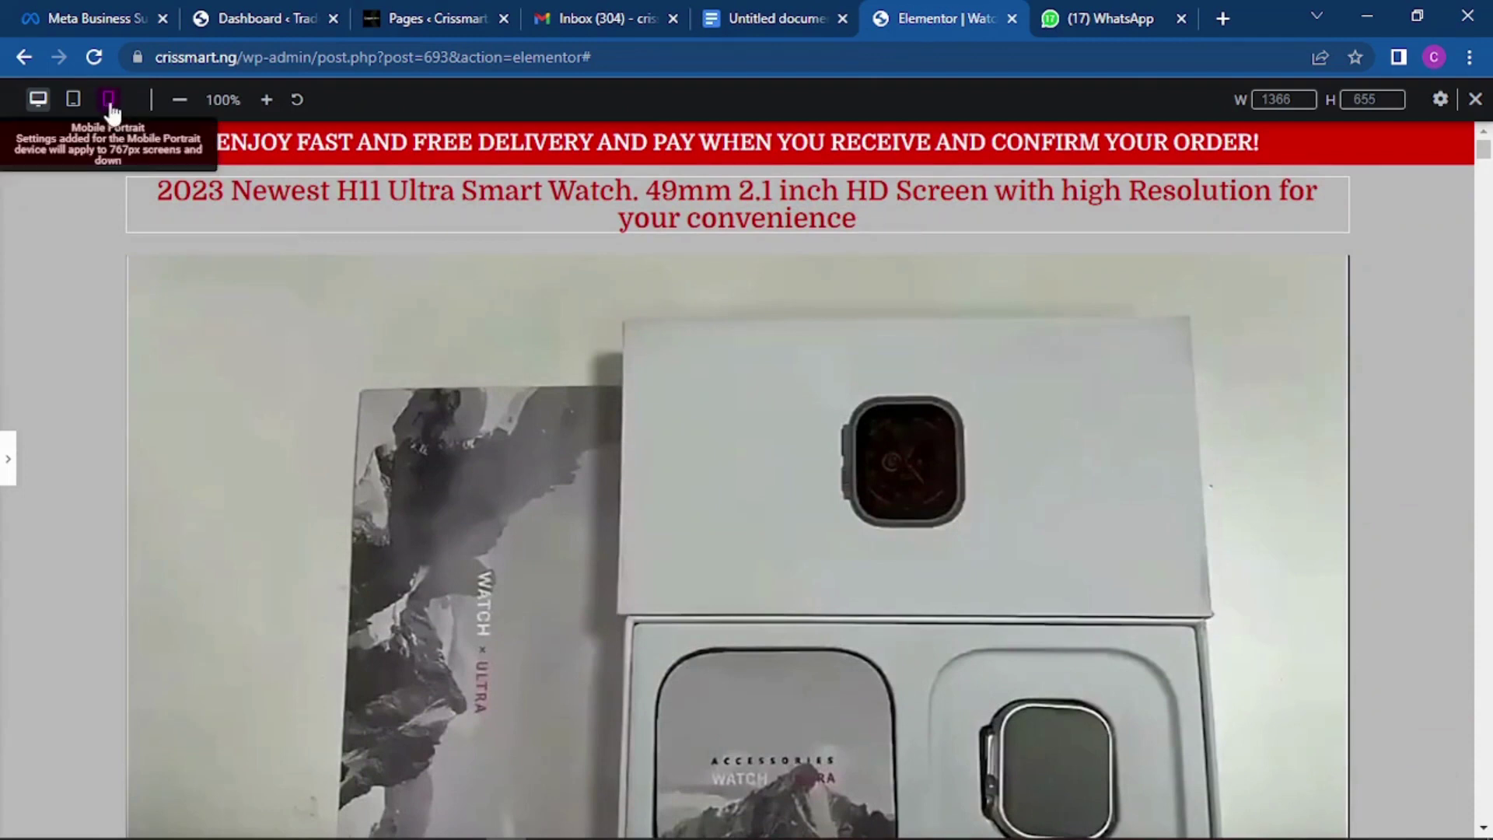
Preview the watch sales page in the mobile, tablet and desktop layouts, finishing in Mobile Portrait.
{"action": "left_click", "coordinate": [110, 107]}
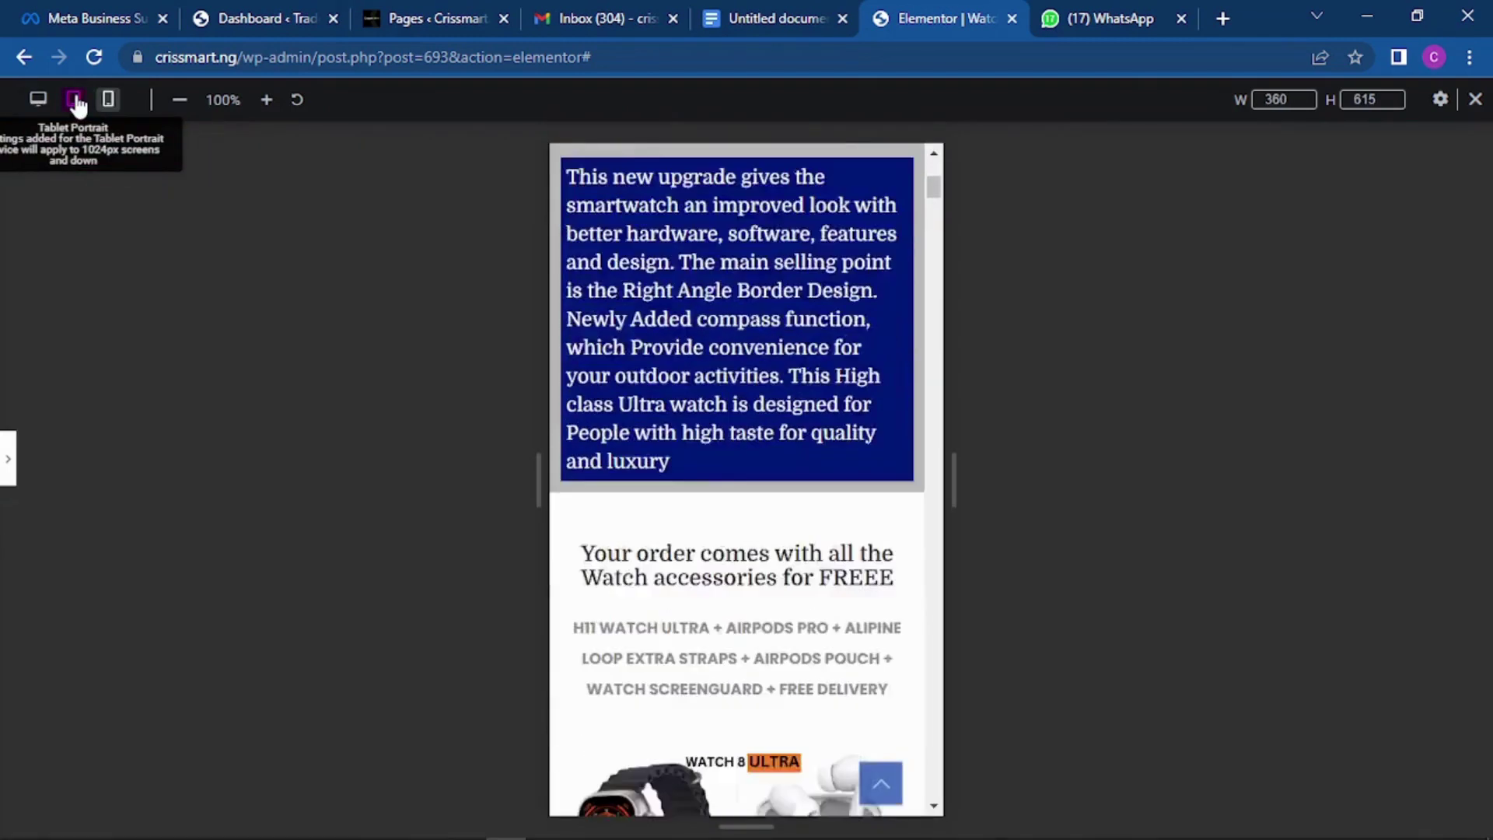
{"action": "left_click", "coordinate": [73, 100]}
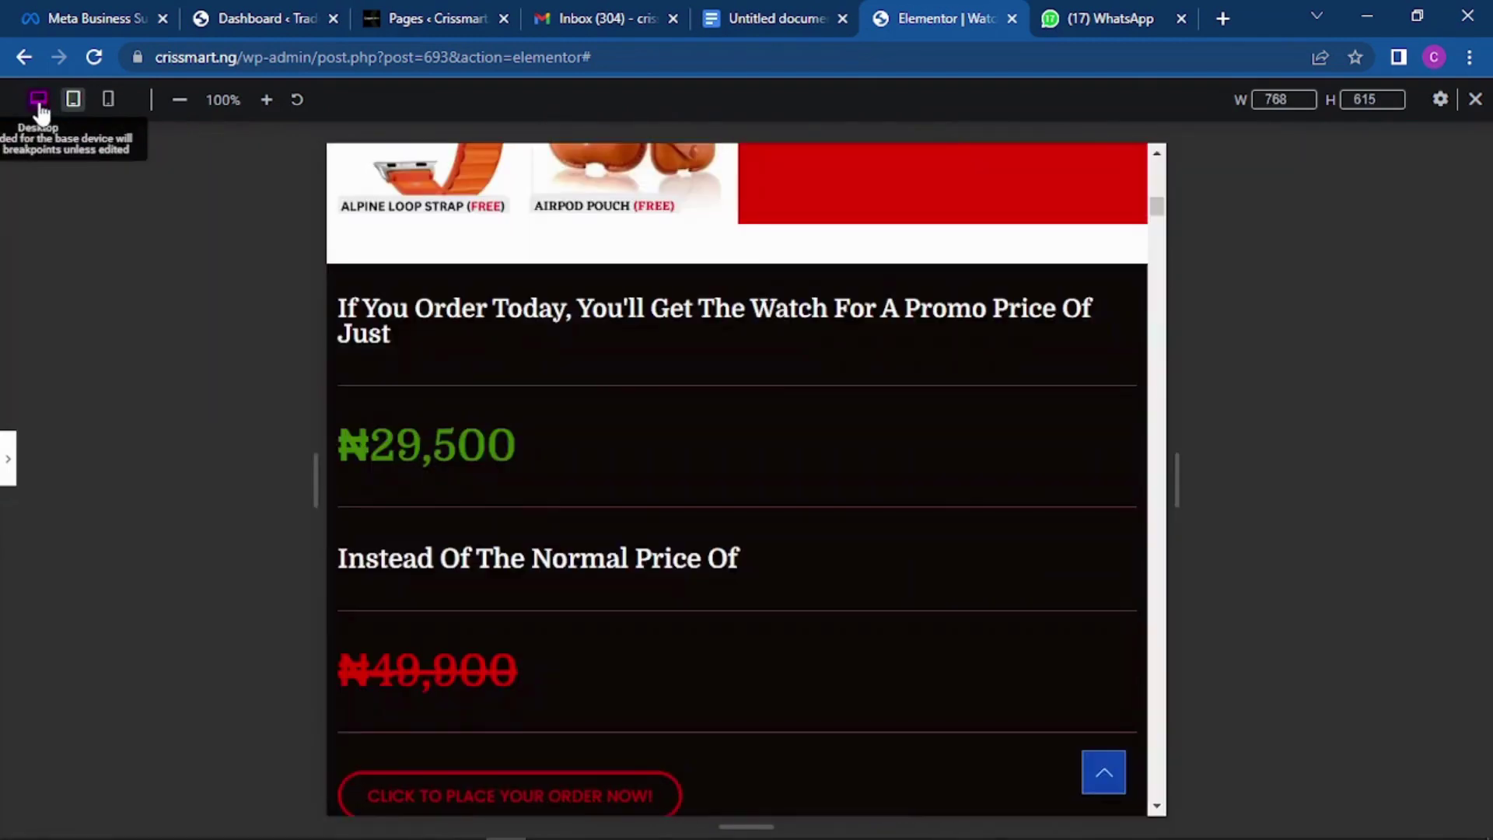
{"action": "left_click", "coordinate": [39, 108]}
{"action": "left_click", "coordinate": [107, 103]}
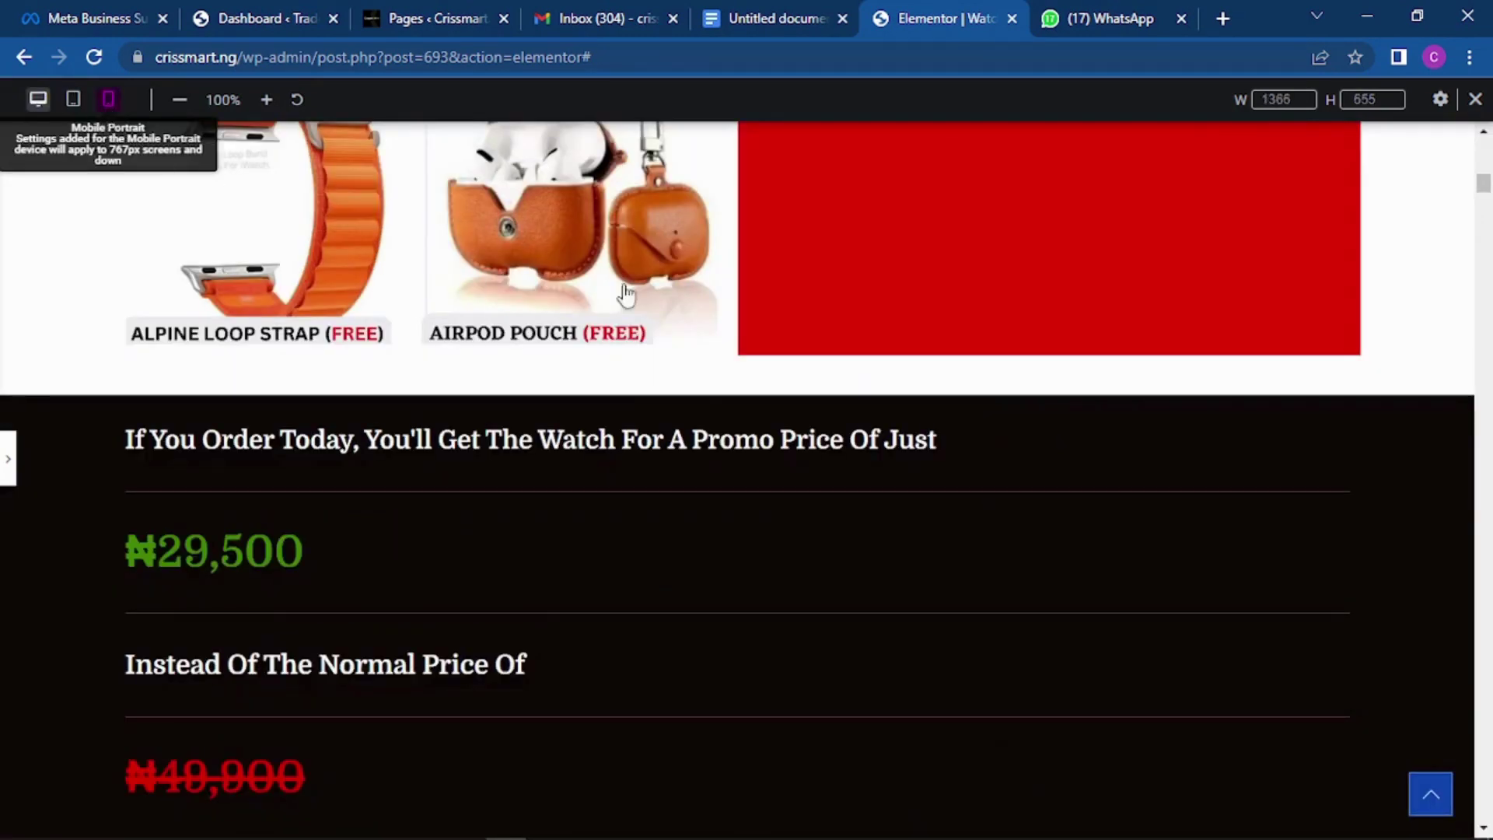
Examine the mobile sales page's headline, video, description, free accessories, discount banner, prices, order button and product photos.
{"action": "scroll", "coordinate": [888, 305], "scroll_direction": "down", "scroll_amount": 3}
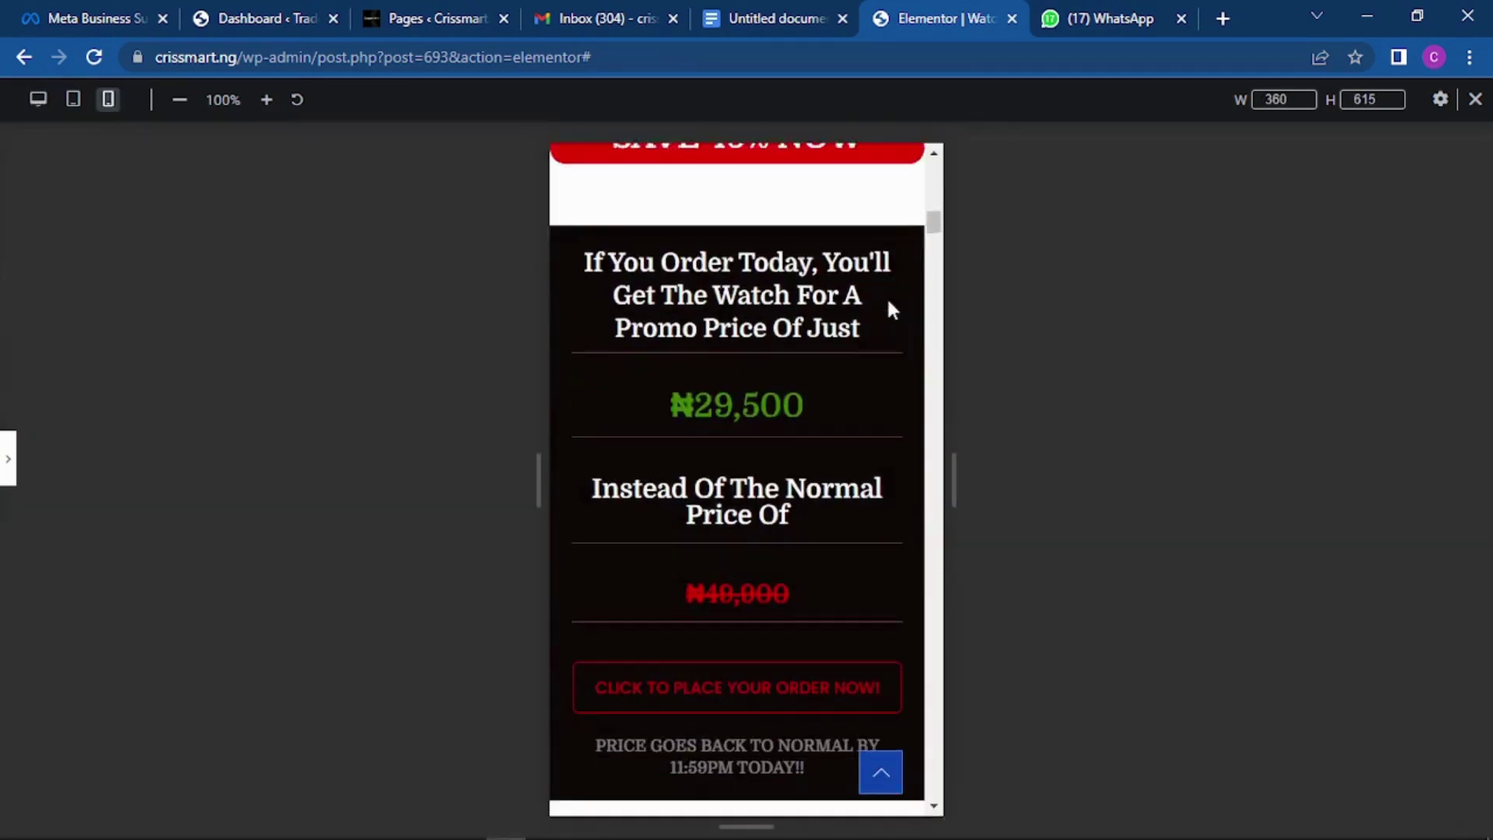
{"action": "scroll", "coordinate": [881, 302], "scroll_direction": "up", "scroll_amount": 5}
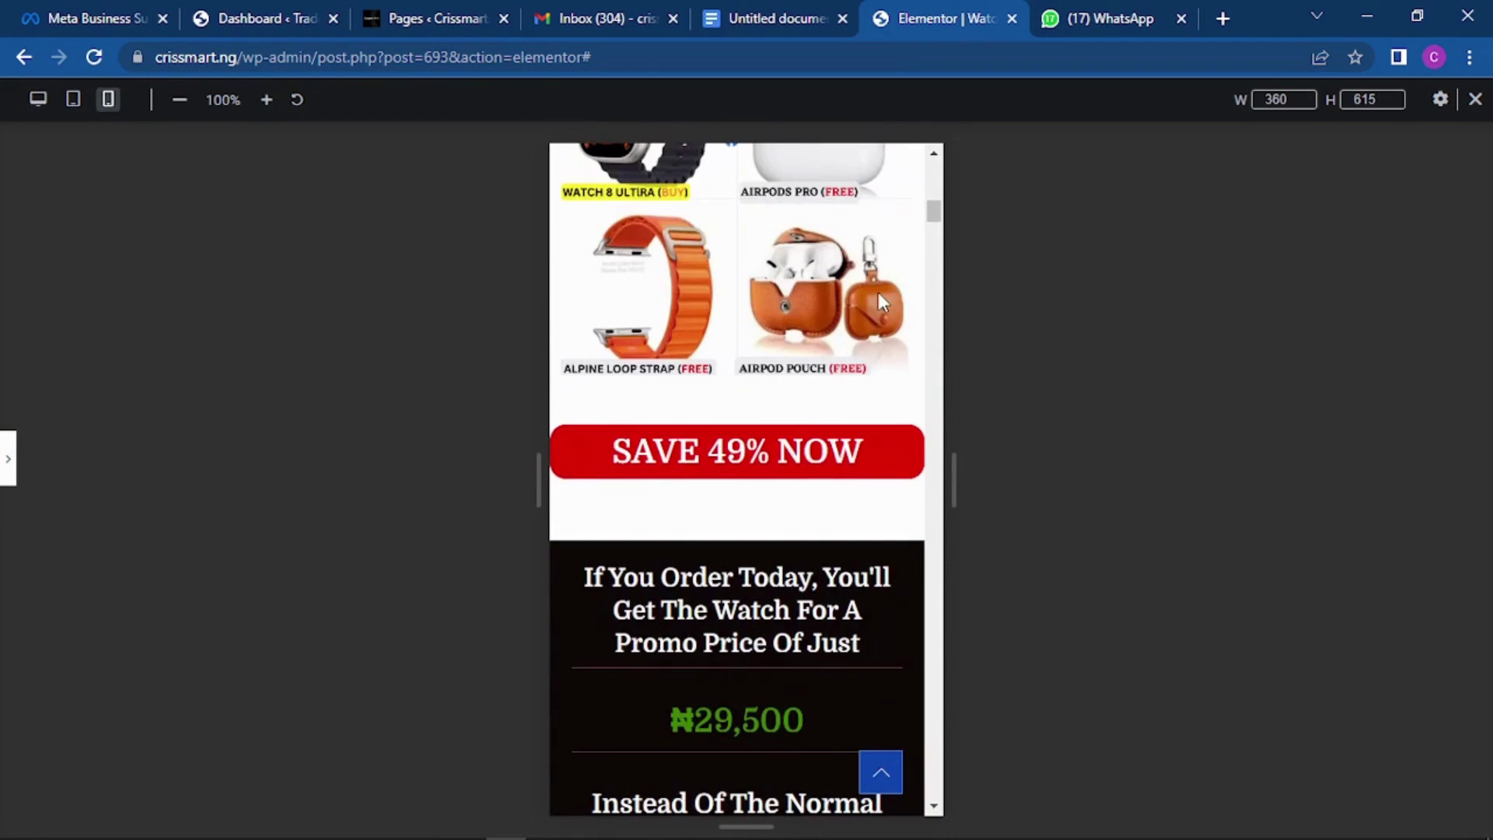
{"action": "scroll", "coordinate": [892, 238], "scroll_direction": "up", "scroll_amount": 10}
{"action": "scroll", "coordinate": [855, 246], "scroll_direction": "up", "scroll_amount": 2}
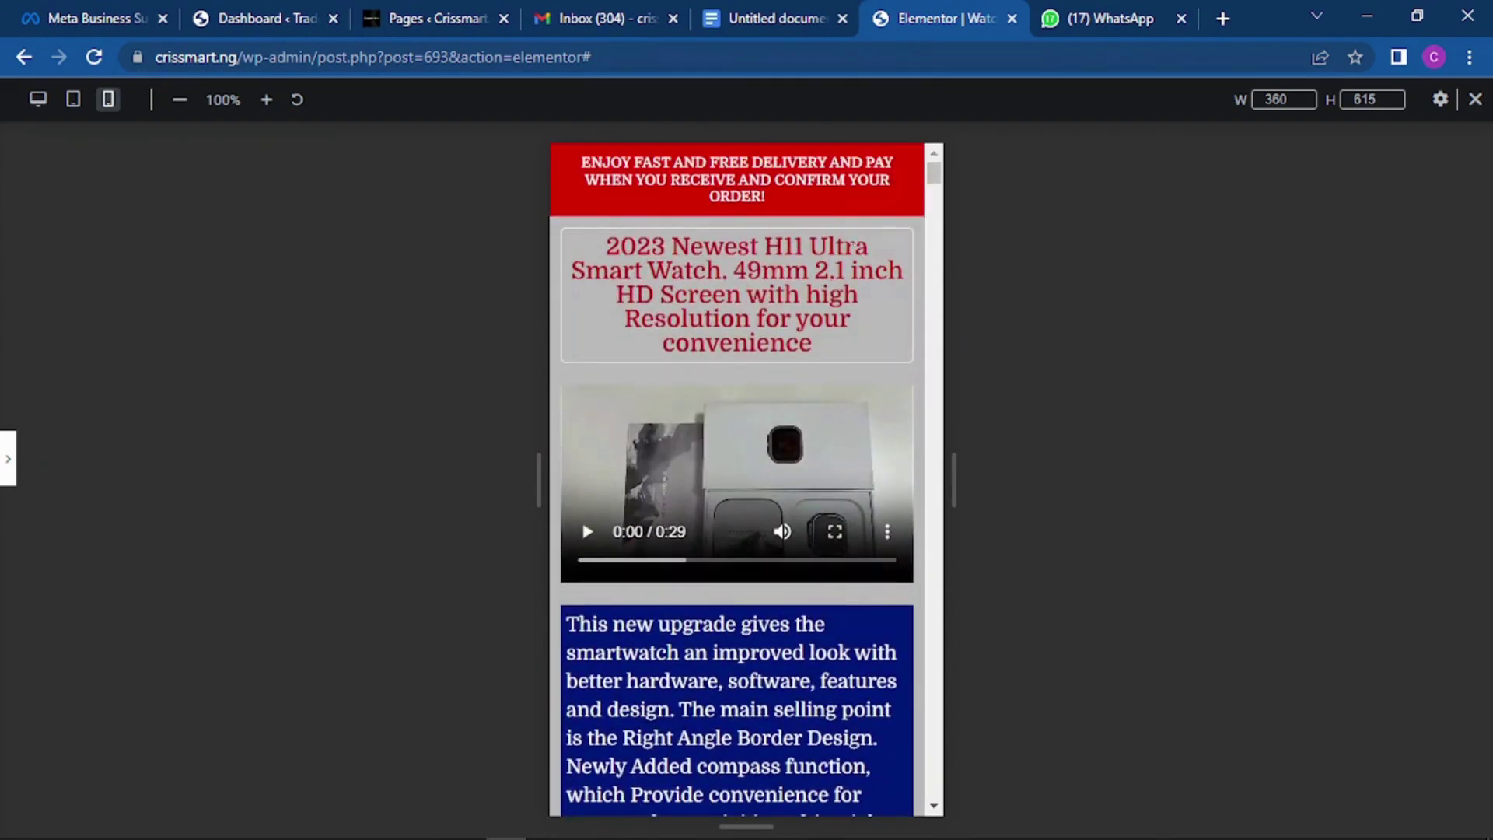
{"action": "scroll", "coordinate": [853, 265], "scroll_direction": "down", "scroll_amount": 10}
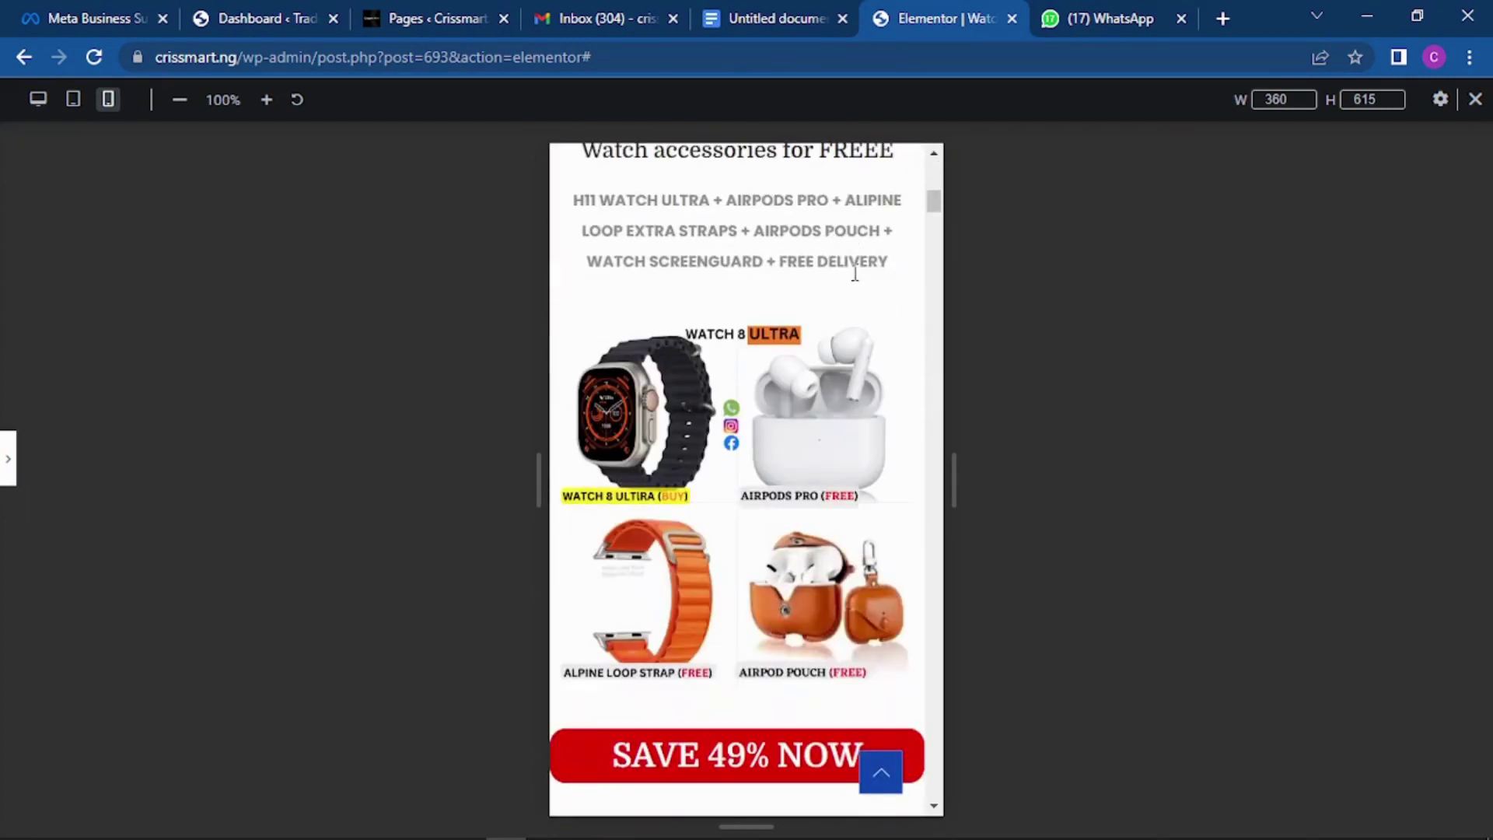
{"action": "scroll", "coordinate": [855, 272], "scroll_direction": "down", "scroll_amount": 5}
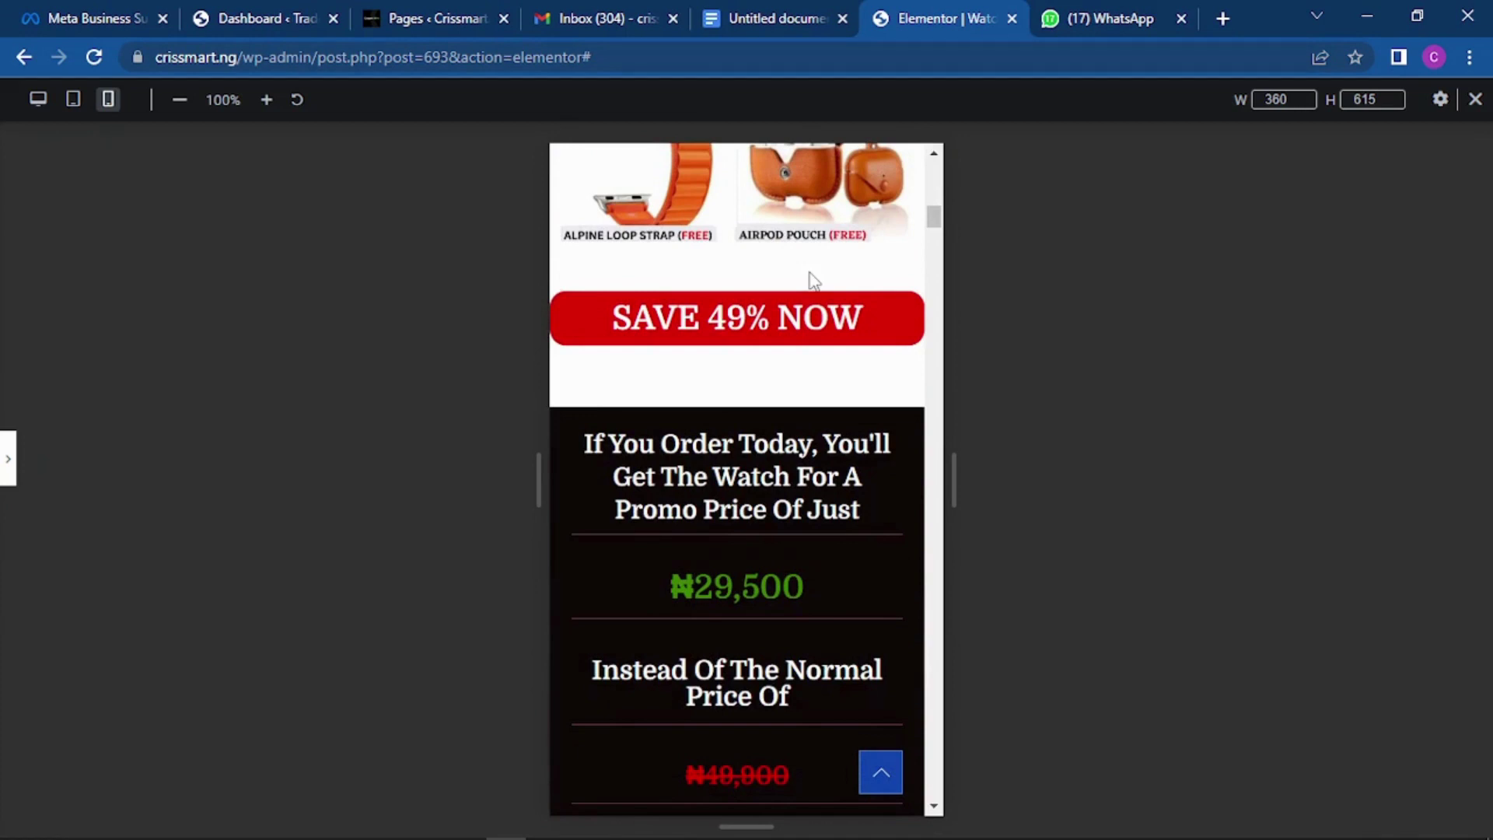
{"action": "scroll", "coordinate": [813, 279], "scroll_direction": "down", "scroll_amount": 5}
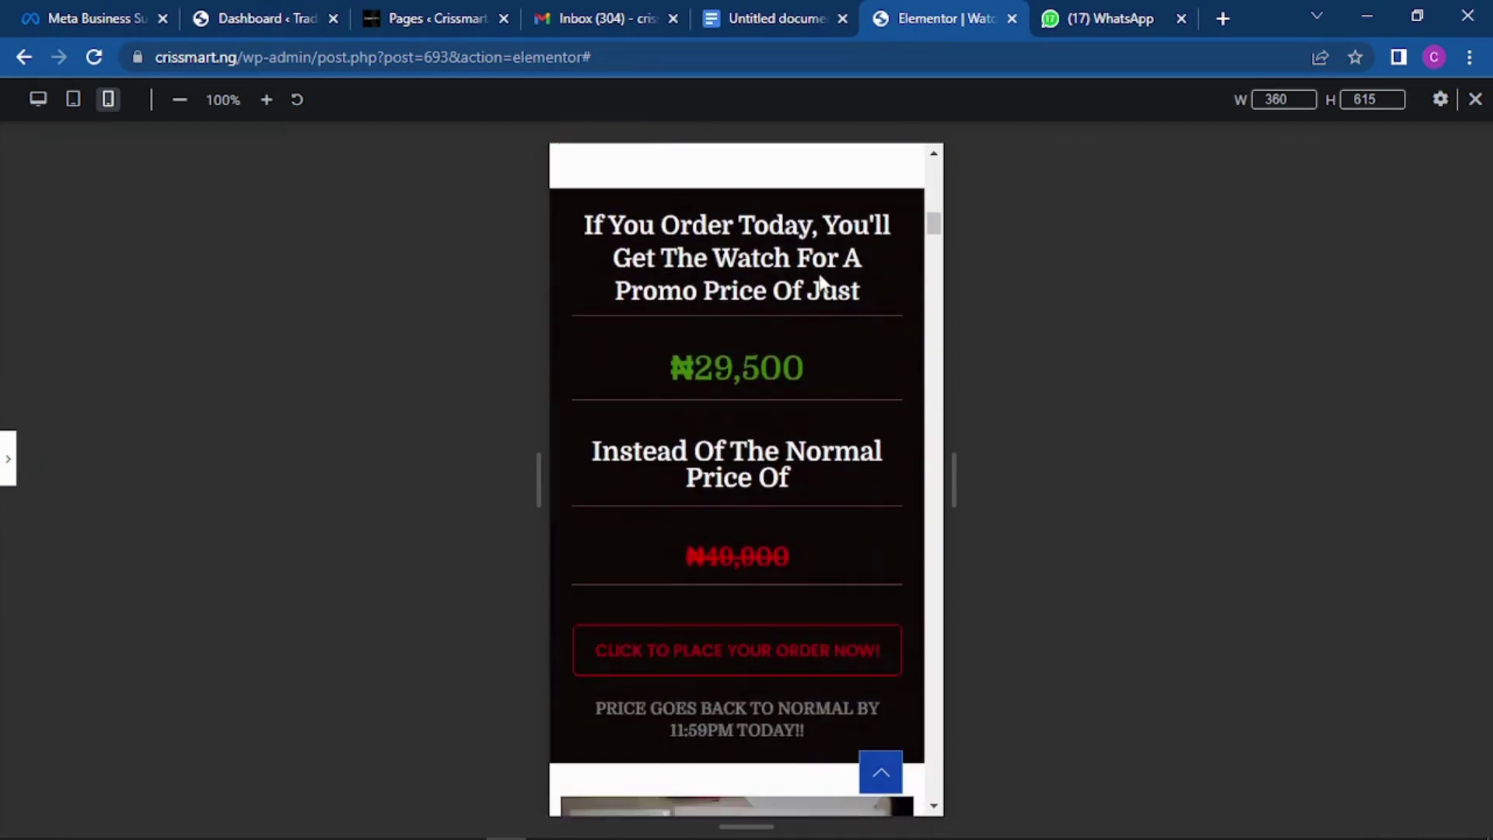
{"action": "scroll", "coordinate": [809, 286], "scroll_direction": "down", "scroll_amount": 10}
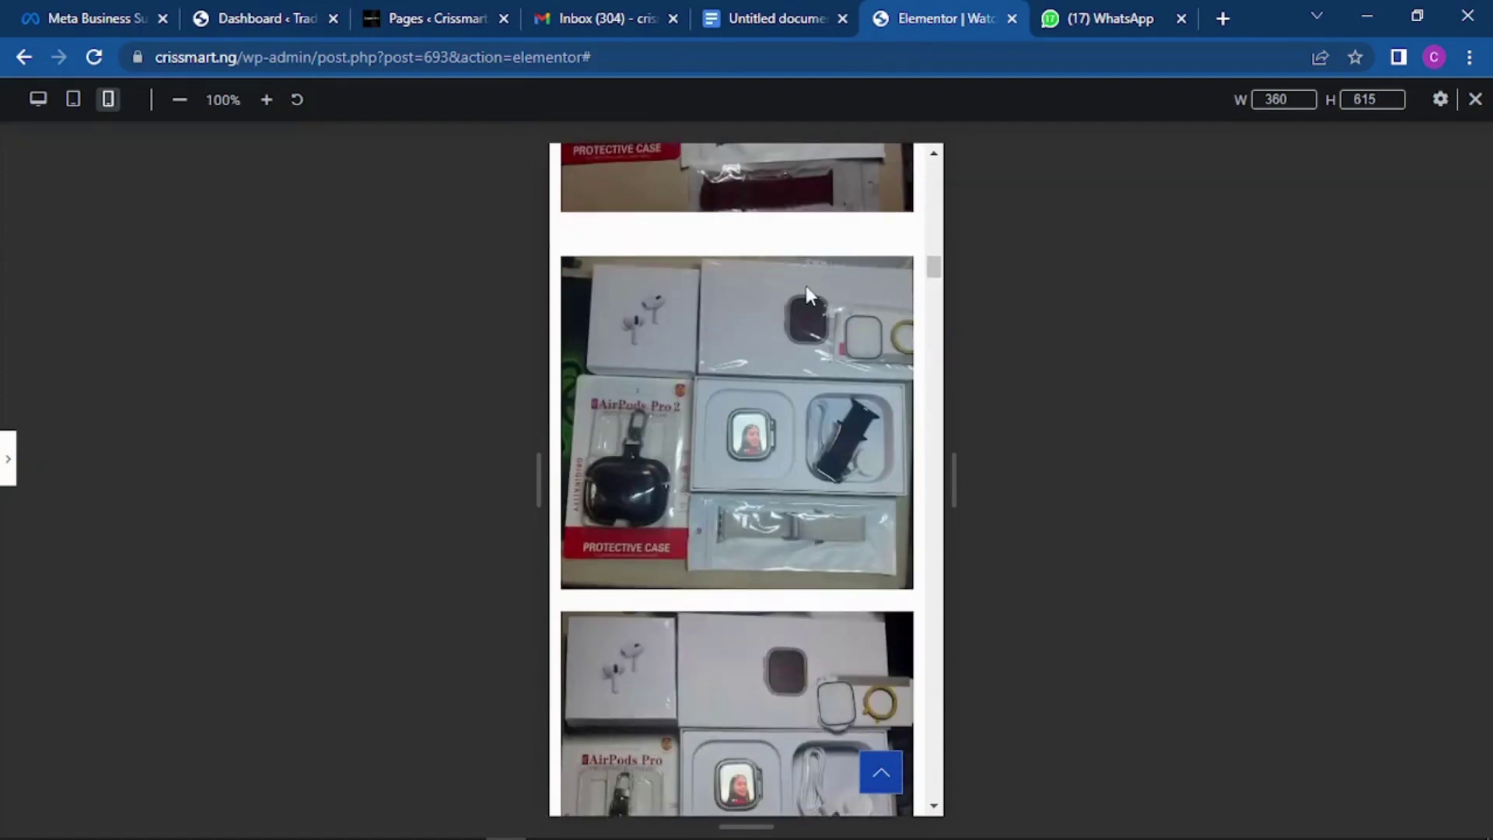
{"action": "scroll", "coordinate": [805, 286], "scroll_direction": "up", "scroll_amount": 15}
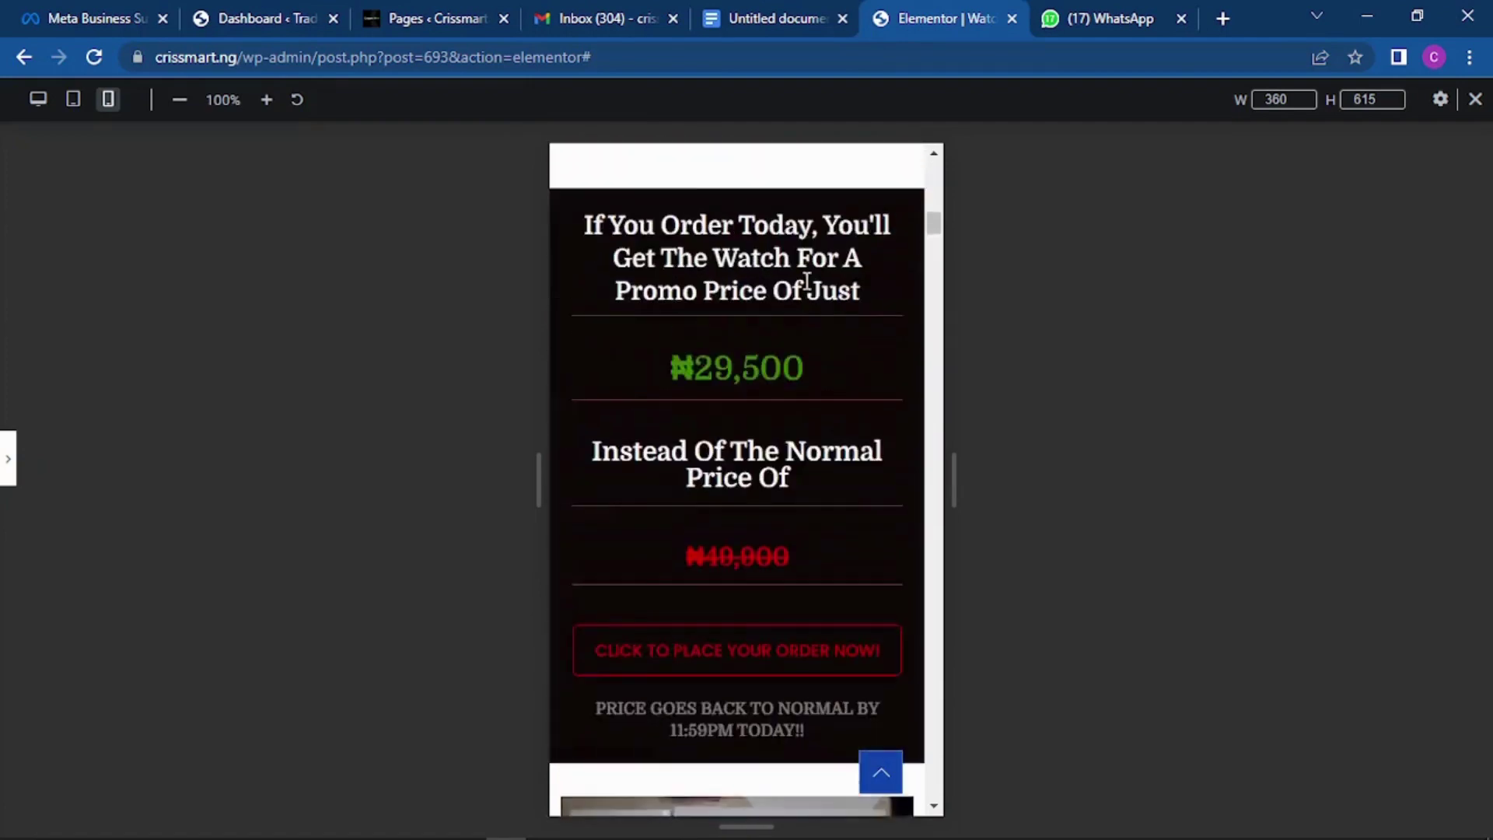
{"action": "scroll", "coordinate": [803, 249], "scroll_direction": "up", "scroll_amount": 3}
Switch to the Google Docs outline and review the list of what should be in a sales page.
{"action": "left_click", "coordinate": [762, 19]}
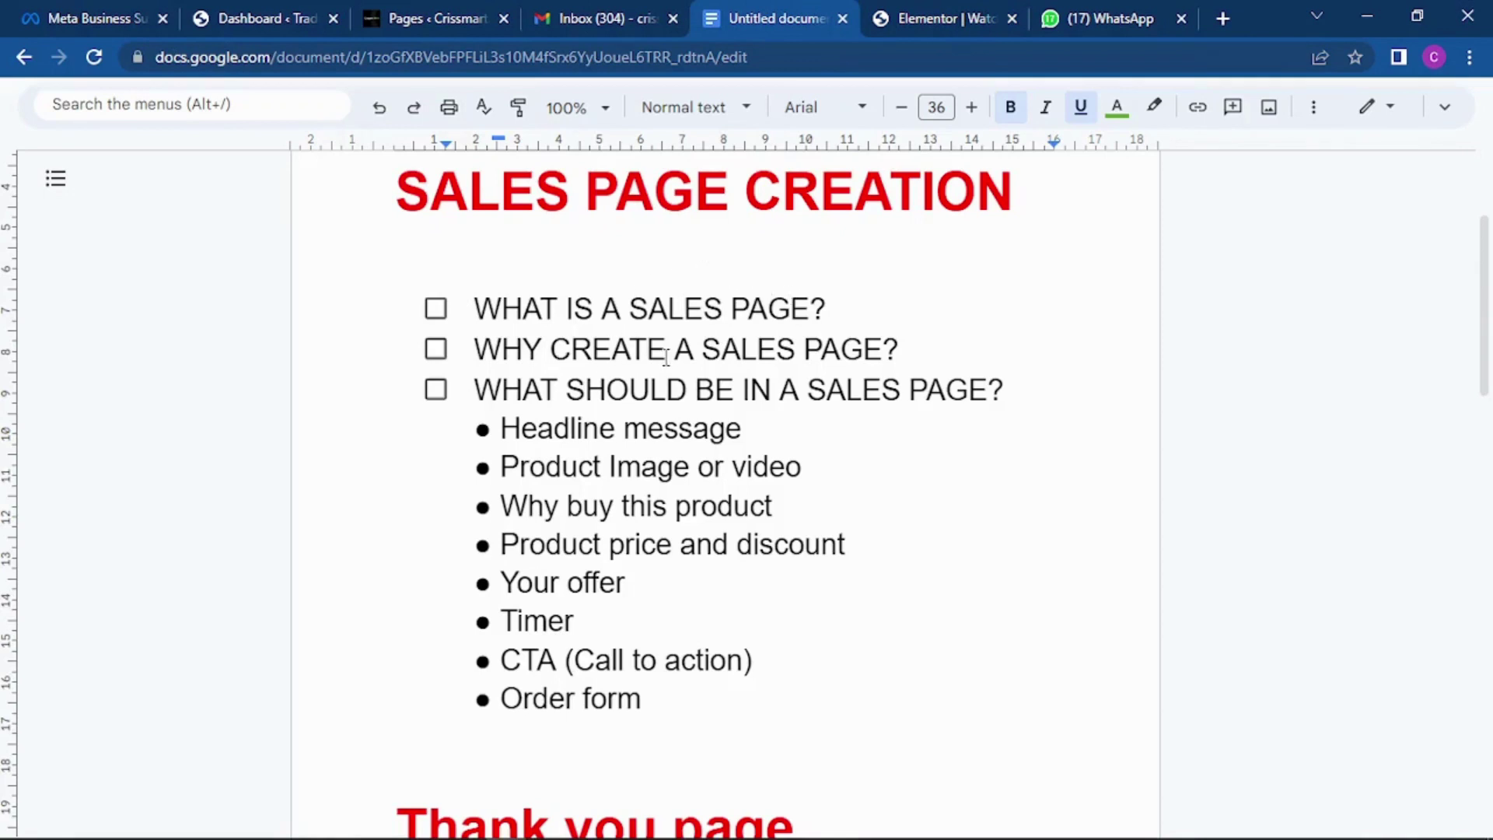
{"action": "scroll", "coordinate": [906, 315], "scroll_direction": "down", "scroll_amount": 2}
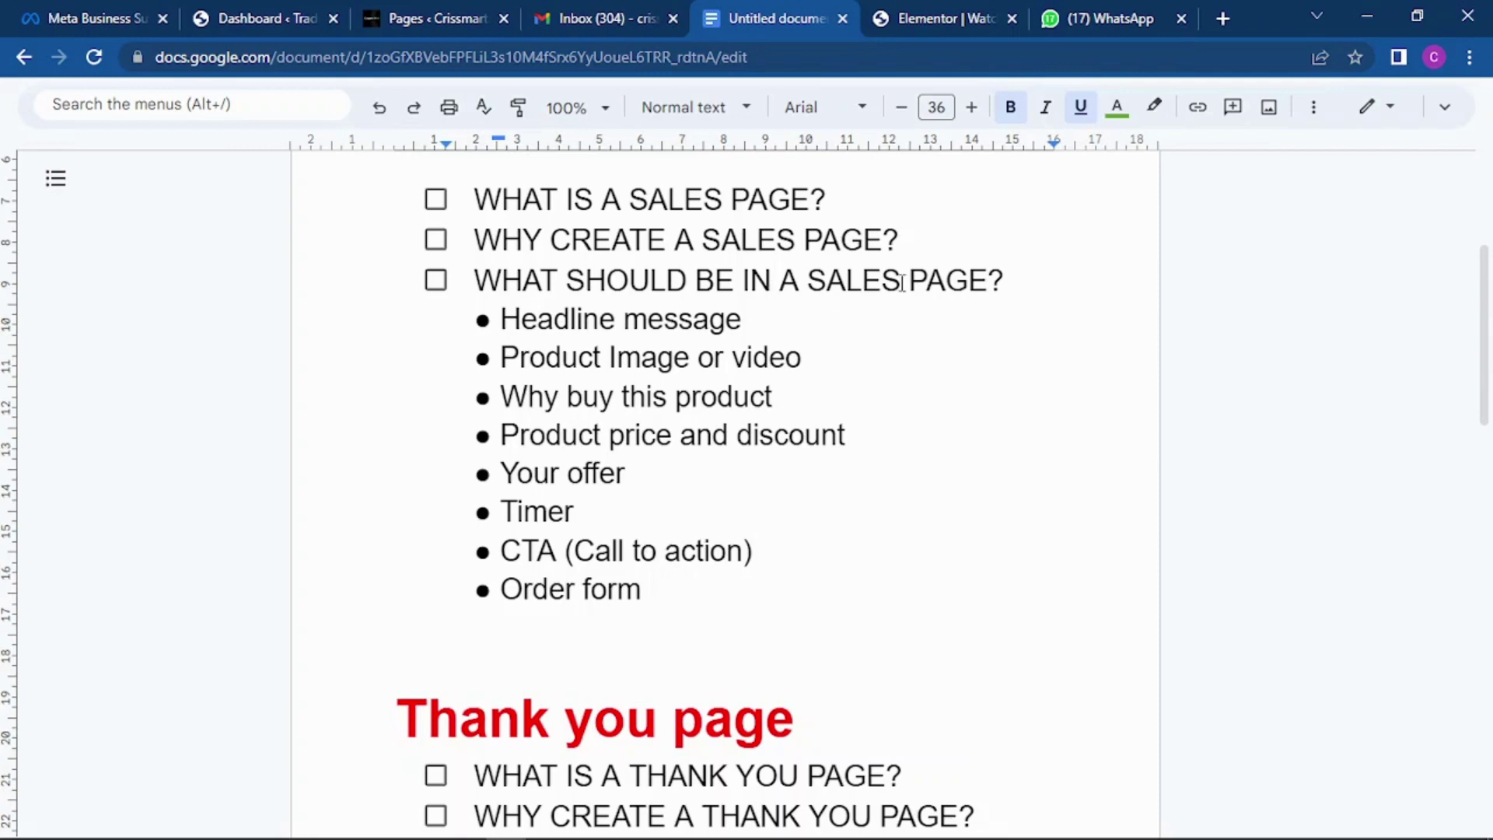
{"action": "scroll", "coordinate": [894, 284], "scroll_direction": "up", "scroll_amount": 4}
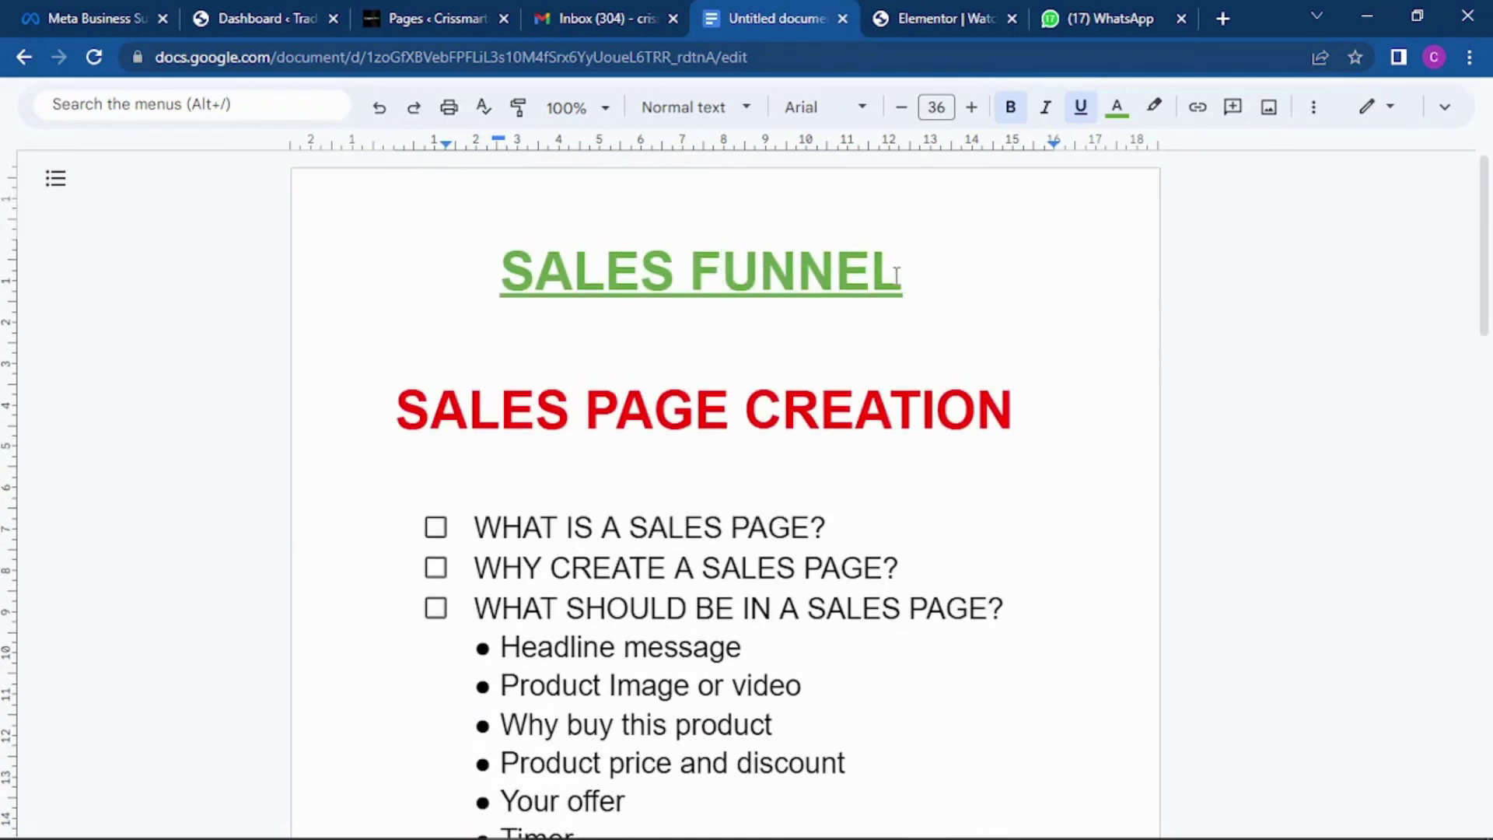
{"action": "scroll", "coordinate": [896, 276], "scroll_direction": "down", "scroll_amount": 3}
Compare the headline message and product video on the Elementor sales page with the Google Docs outline.
{"action": "key", "text": "ctrl+Tab"}
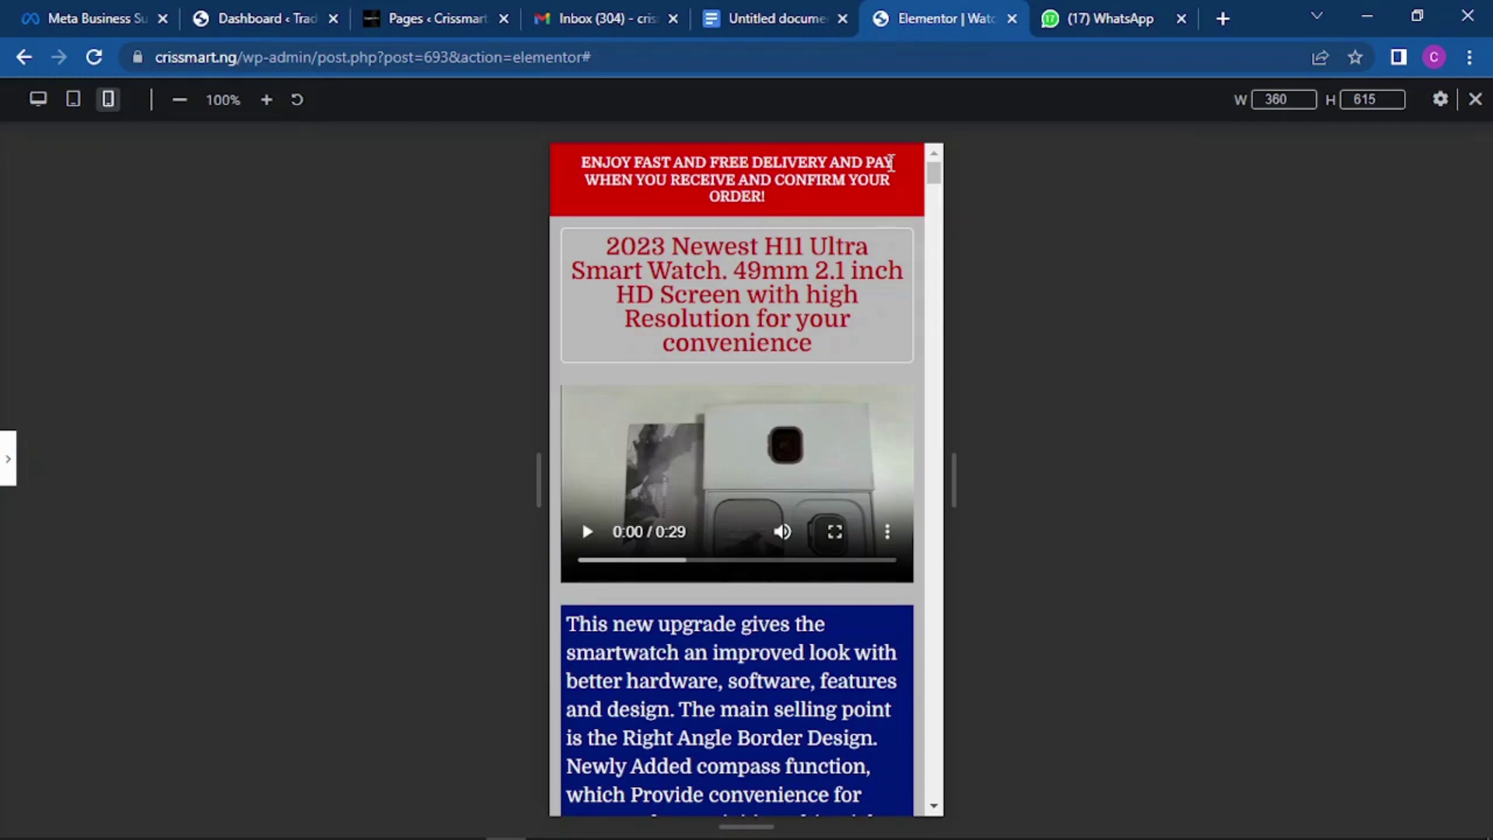
{"action": "scroll", "coordinate": [885, 167], "scroll_direction": "down", "scroll_amount": 2}
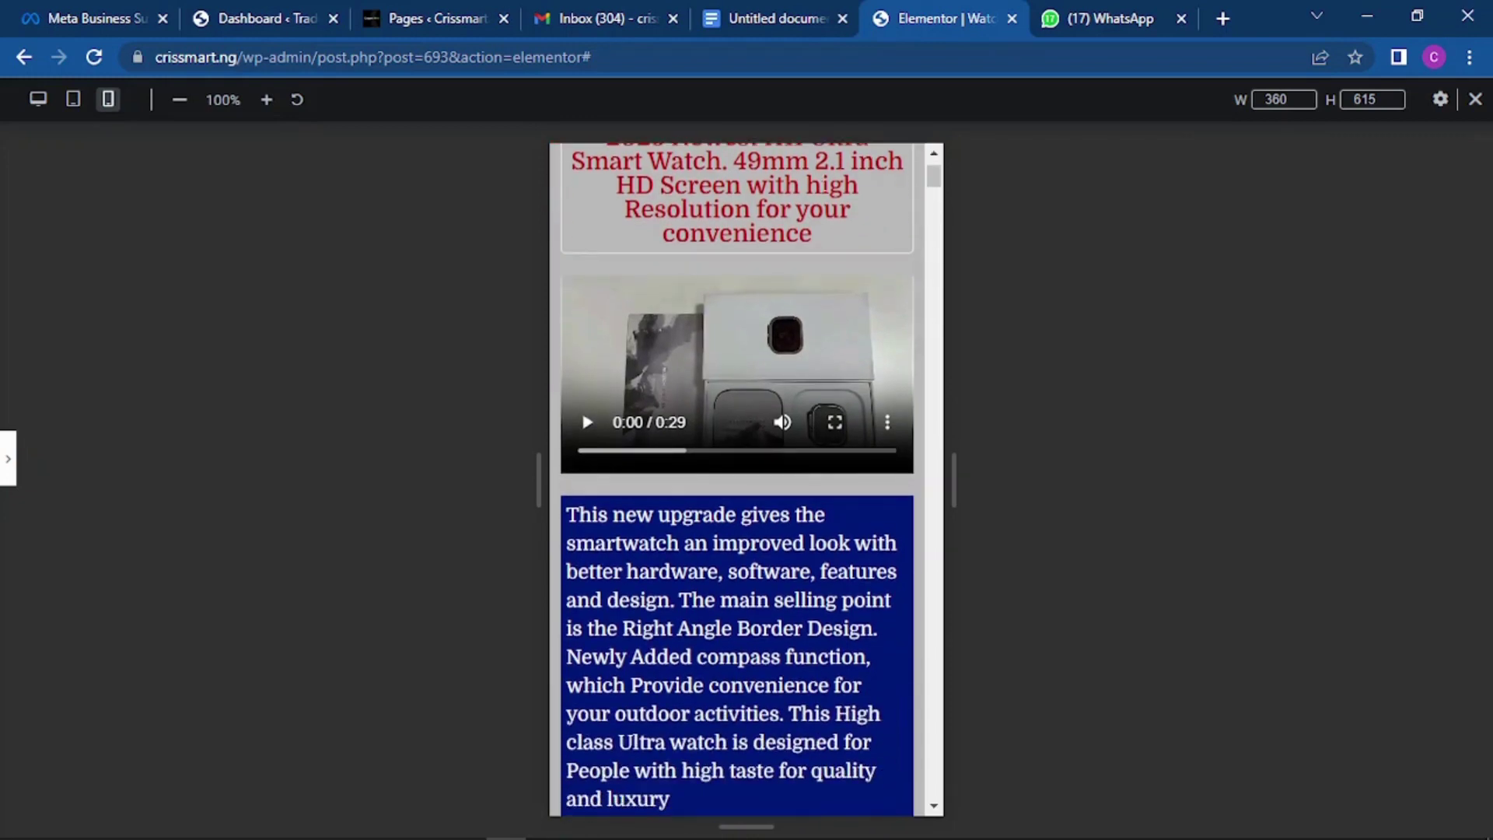
{"action": "left_click", "coordinate": [778, 28]}
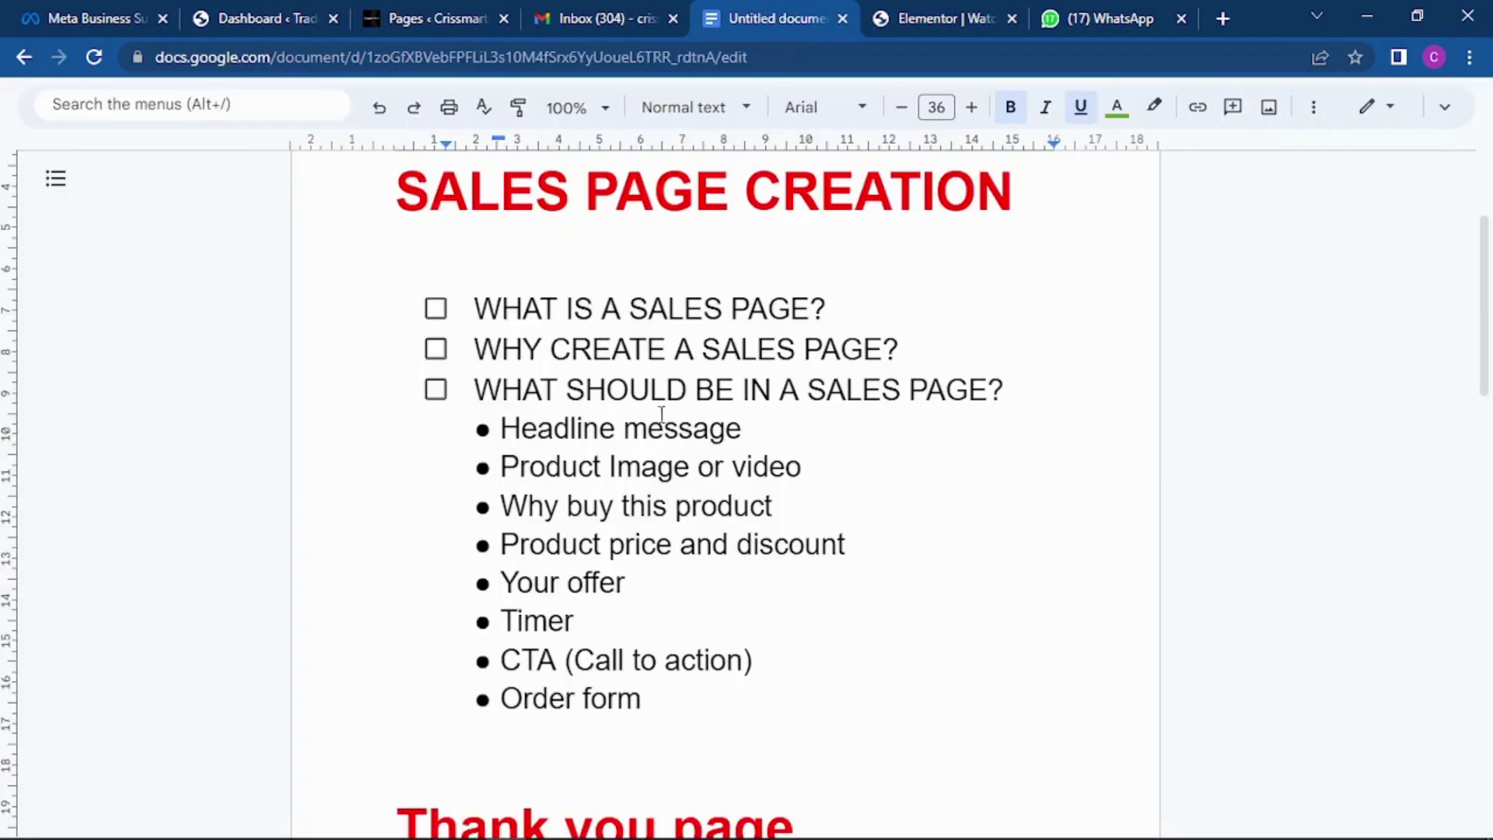
Examine the Elementor sales page's product description, accessories, discount and prices, and return to the matching points in the Google Docs outline.
{"action": "left_click", "coordinate": [906, 19]}
{"action": "scroll", "coordinate": [759, 320], "scroll_direction": "down", "scroll_amount": 2}
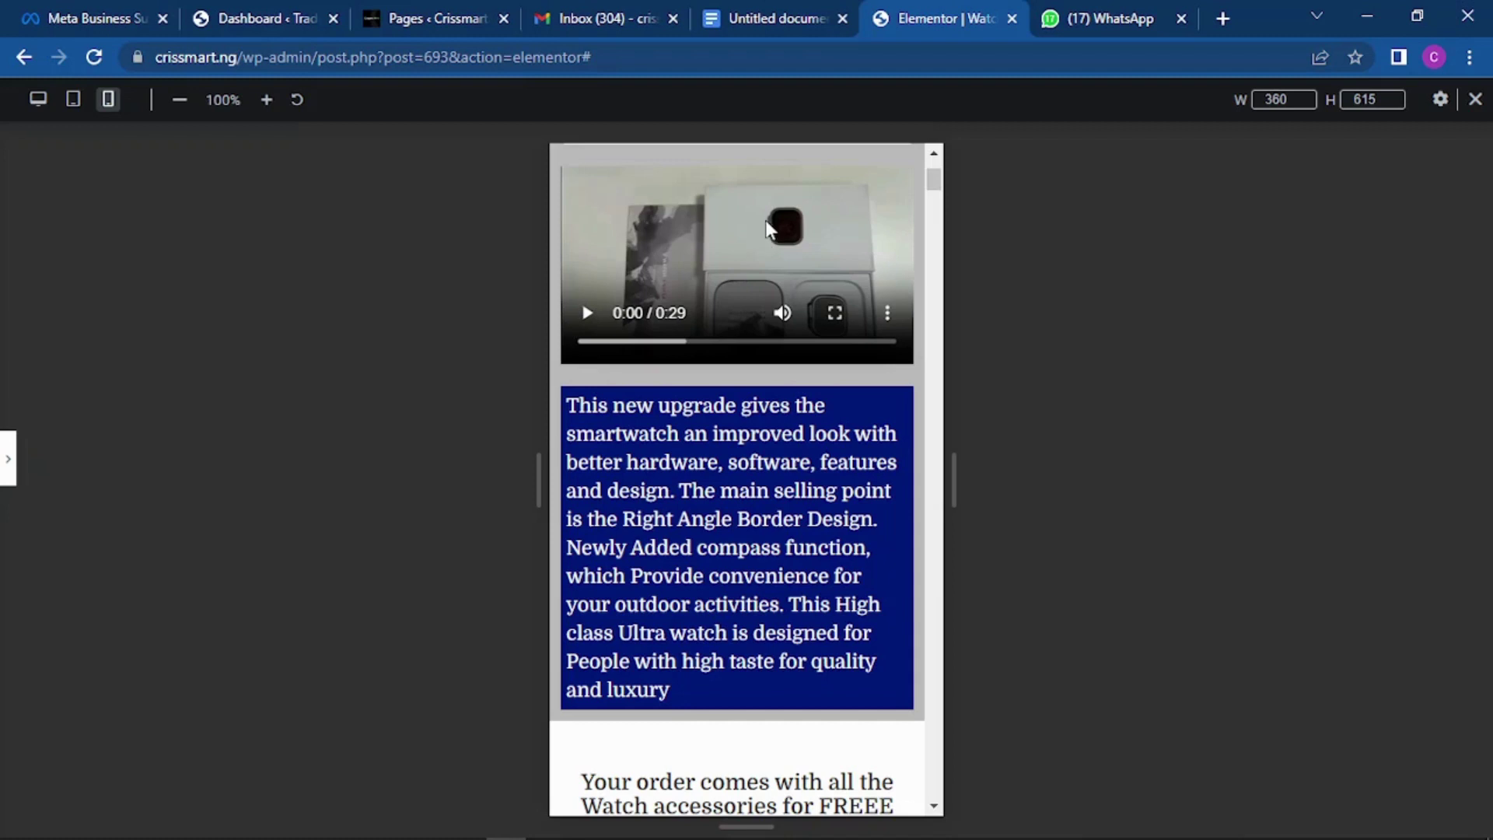
{"action": "scroll", "coordinate": [768, 228], "scroll_direction": "down", "scroll_amount": 7}
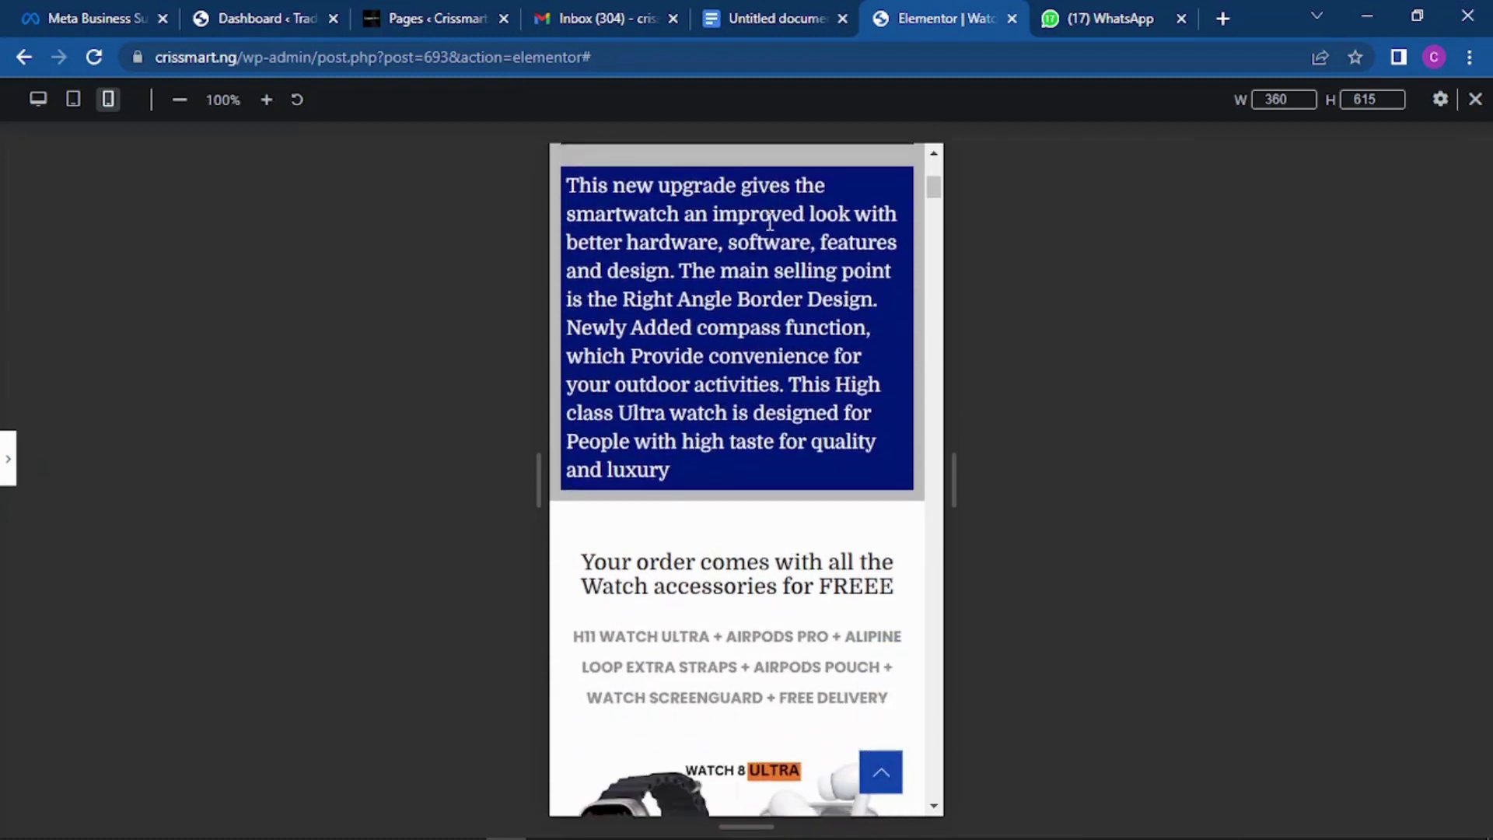
{"action": "scroll", "coordinate": [765, 225], "scroll_direction": "down", "scroll_amount": 4}
{"action": "scroll", "coordinate": [758, 226], "scroll_direction": "up", "scroll_amount": 1}
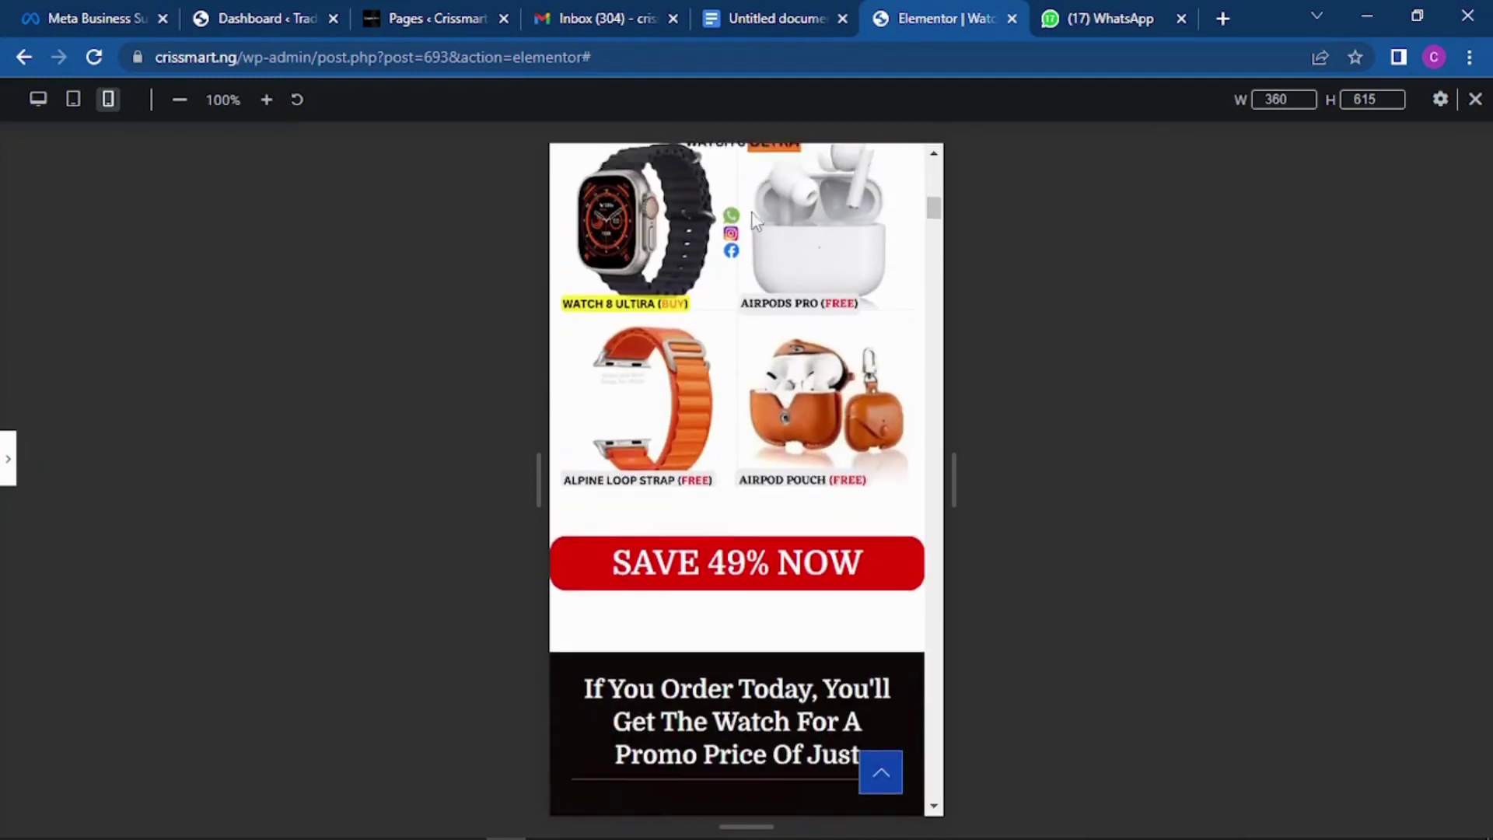
{"action": "scroll", "coordinate": [754, 225], "scroll_direction": "down", "scroll_amount": 5}
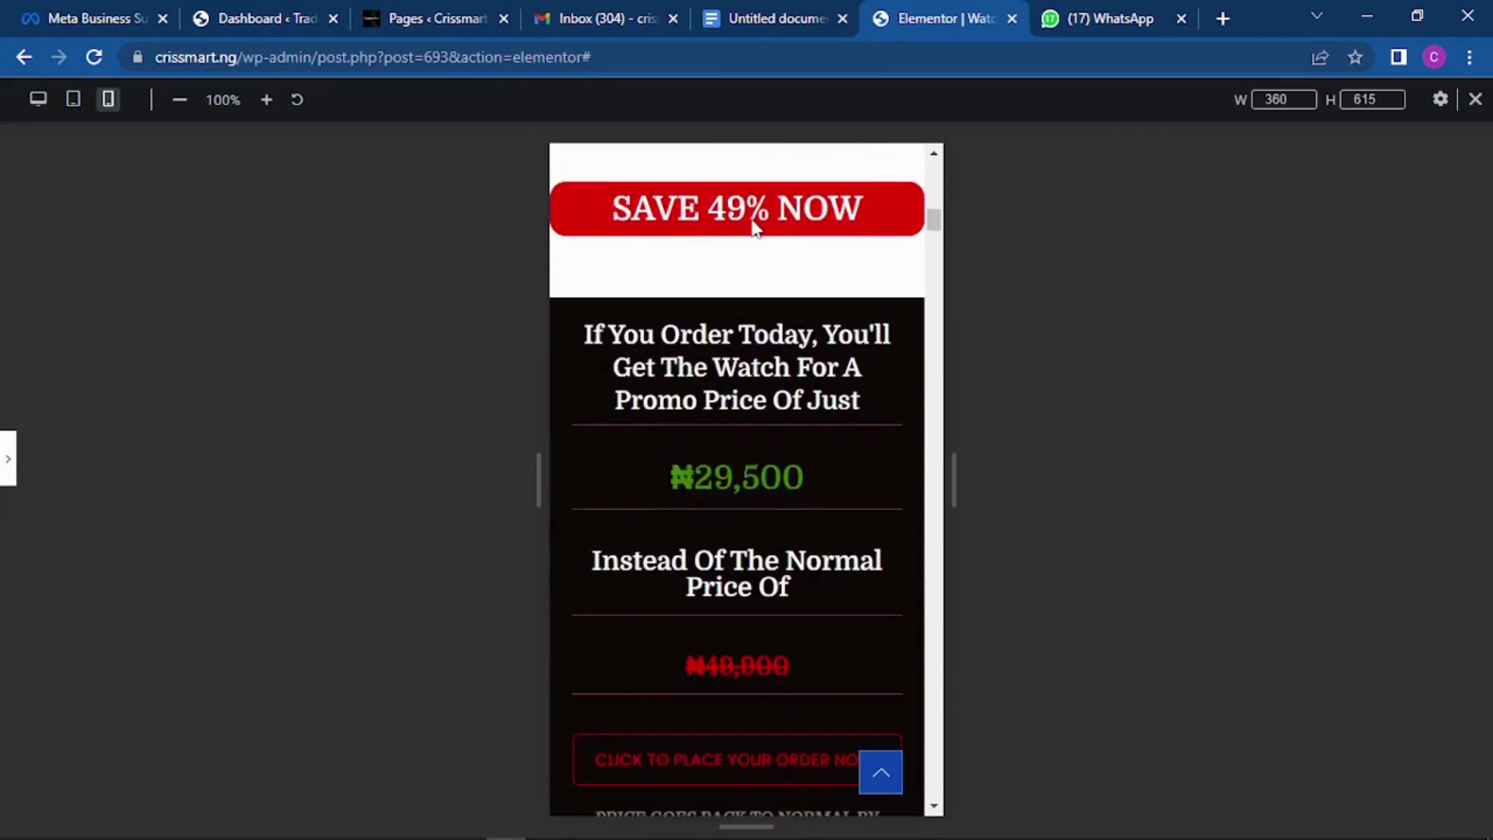
{"action": "left_click", "coordinate": [778, 11]}
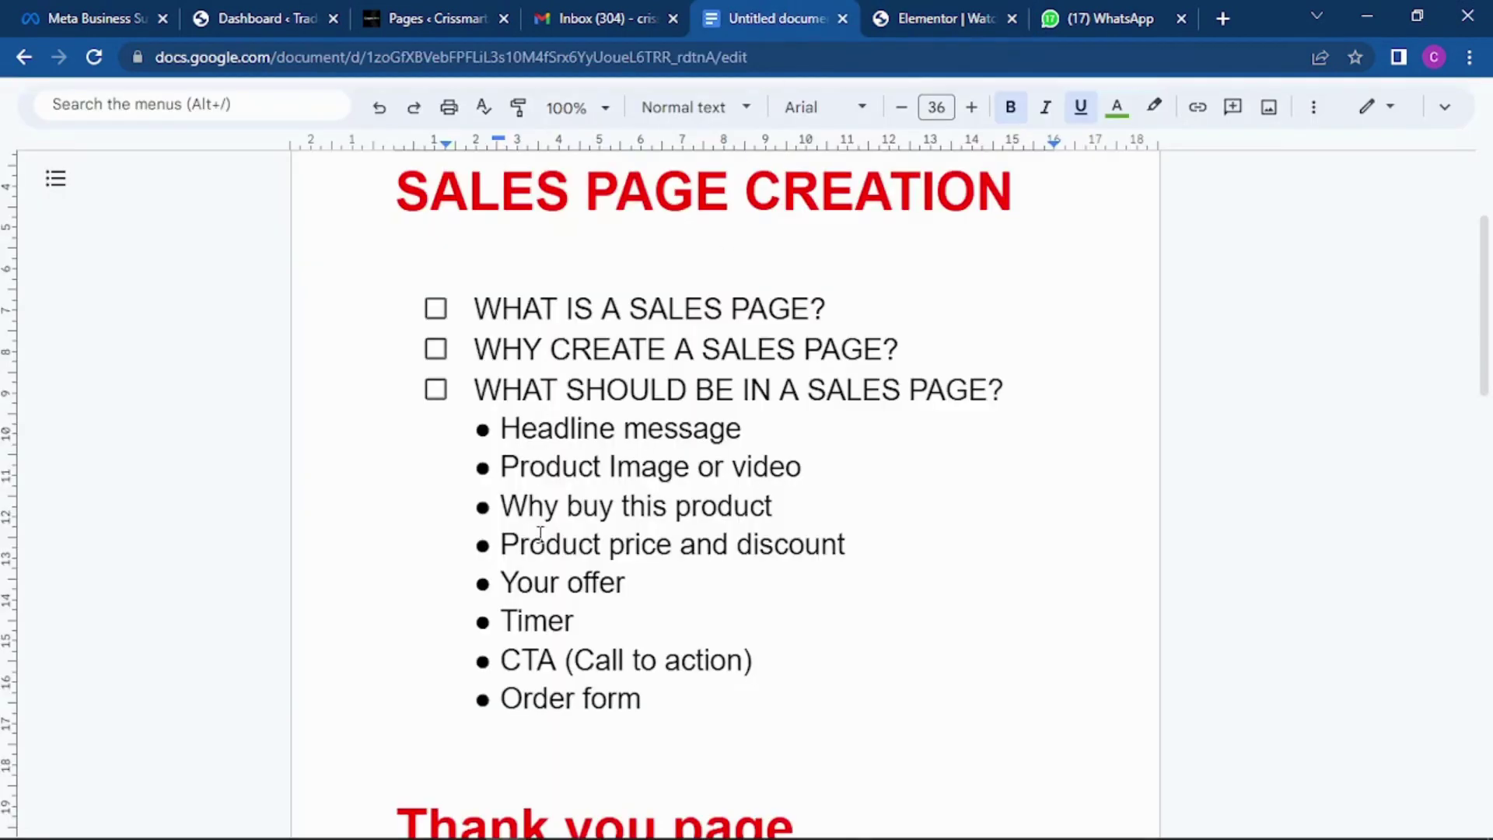
Examine the Elementor sales page's product photos, reasons to buy right now and free accessories image, and return to the Google Docs outline.
{"action": "left_click", "coordinate": [921, 14]}
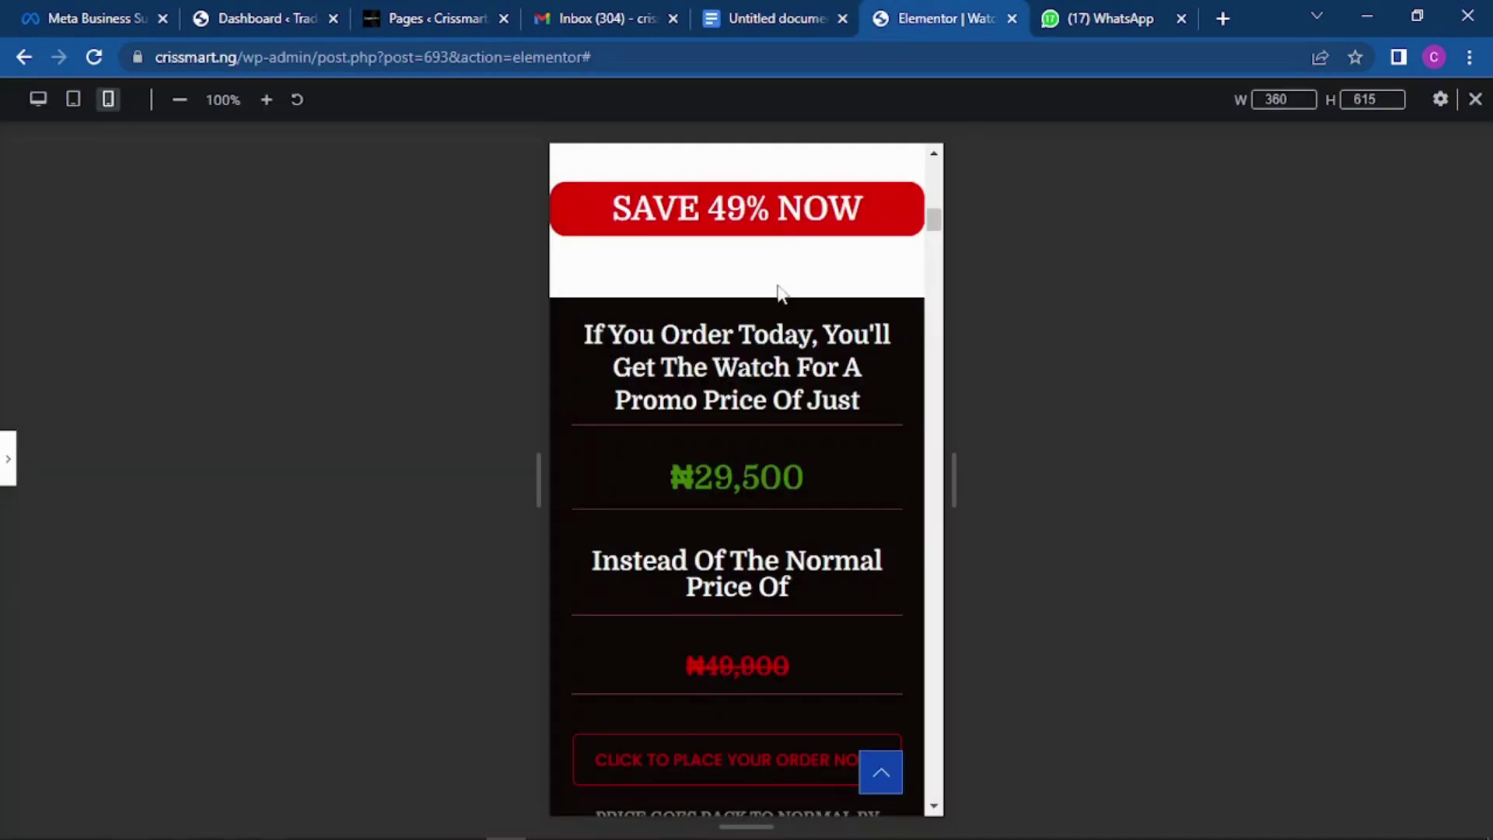
{"action": "scroll", "coordinate": [748, 283], "scroll_direction": "down", "scroll_amount": 7}
{"action": "scroll", "coordinate": [740, 266], "scroll_direction": "down", "scroll_amount": 10}
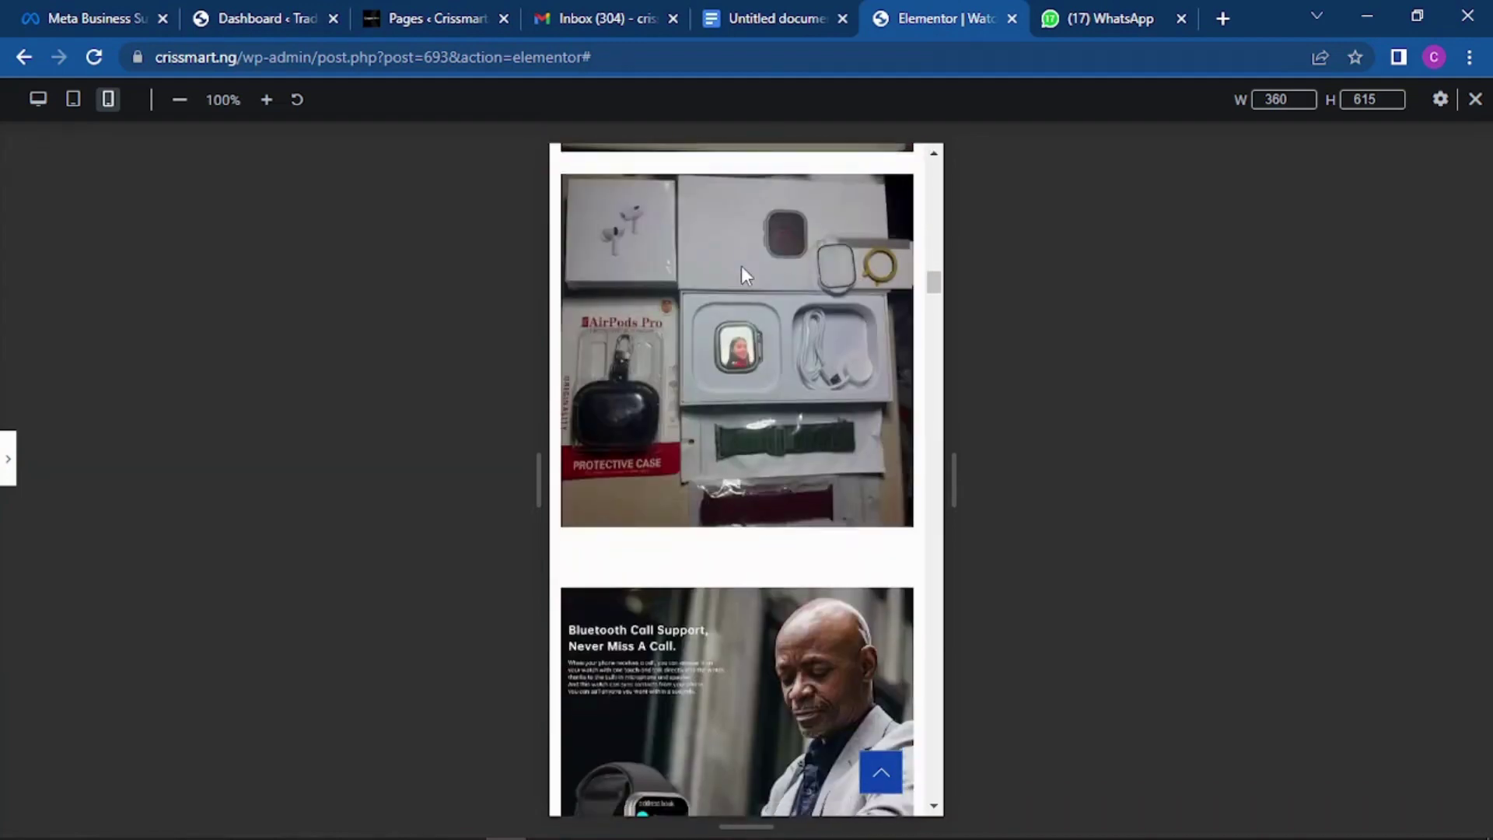
{"action": "scroll", "coordinate": [740, 268], "scroll_direction": "down", "scroll_amount": 7}
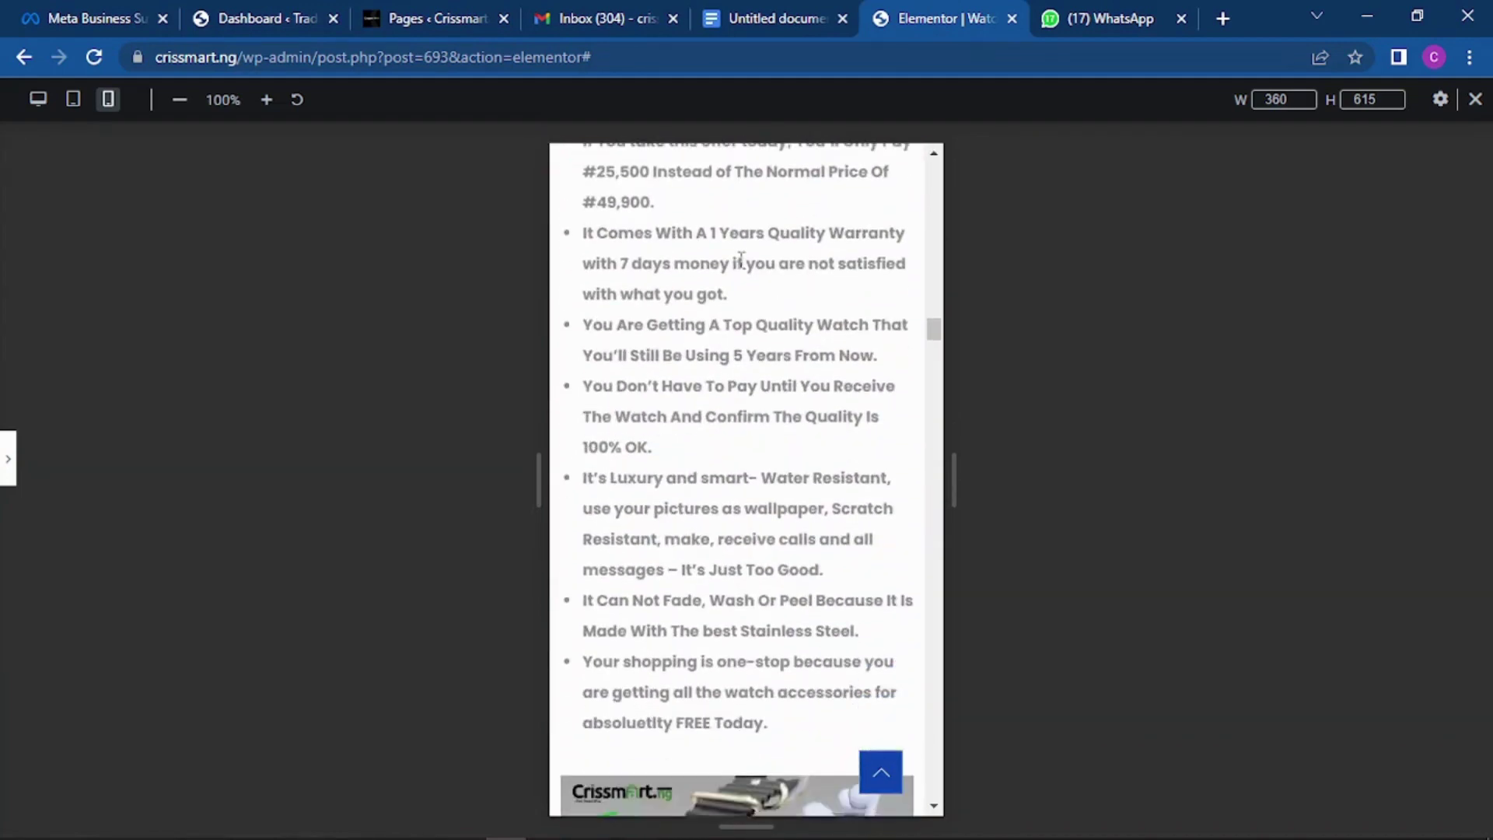
{"action": "scroll", "coordinate": [740, 264], "scroll_direction": "up", "scroll_amount": 3}
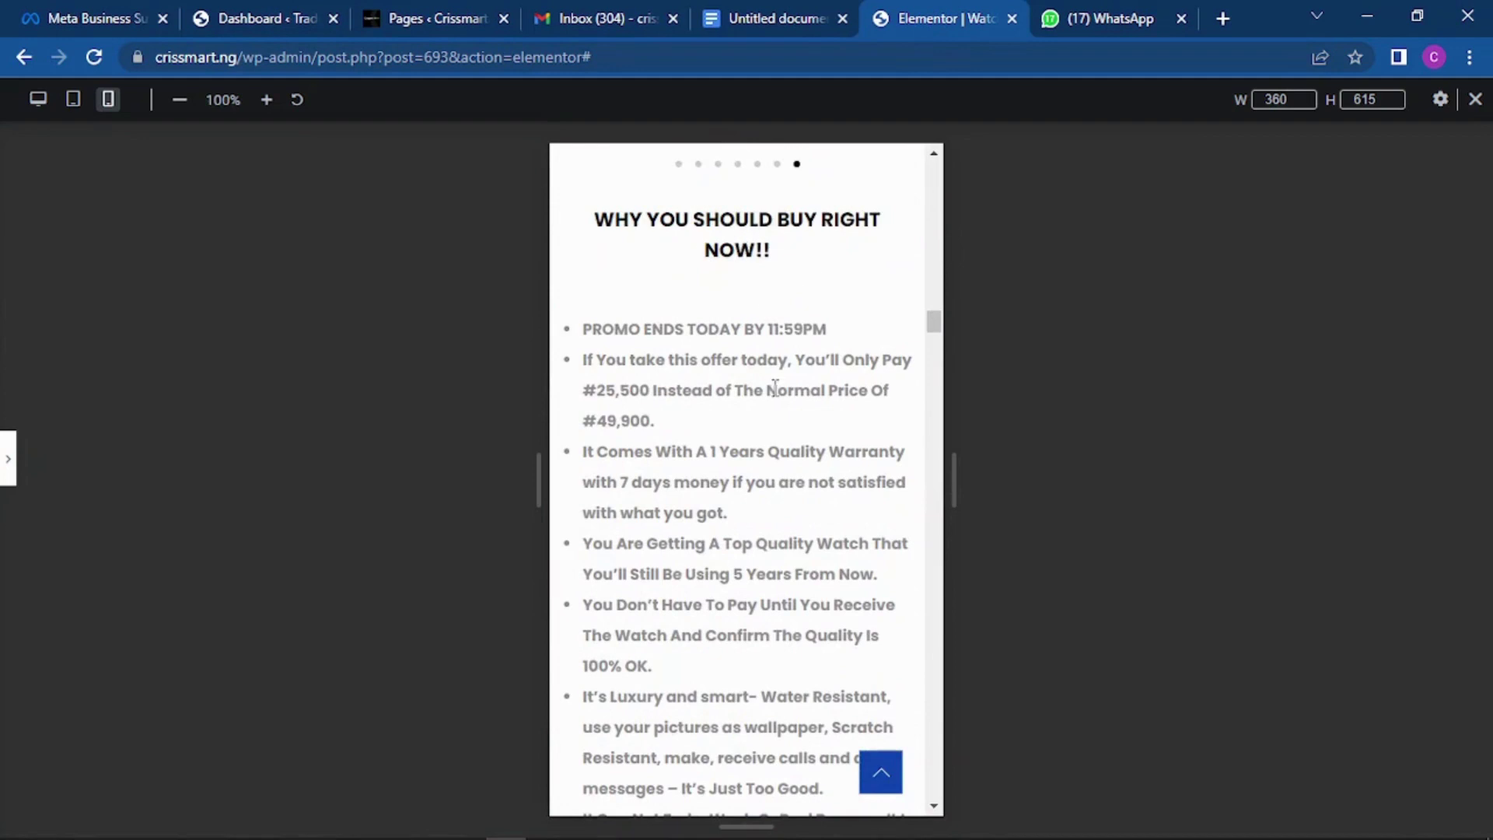
{"action": "scroll", "coordinate": [782, 354], "scroll_direction": "down", "scroll_amount": 4}
{"action": "scroll", "coordinate": [779, 299], "scroll_direction": "down", "scroll_amount": 4}
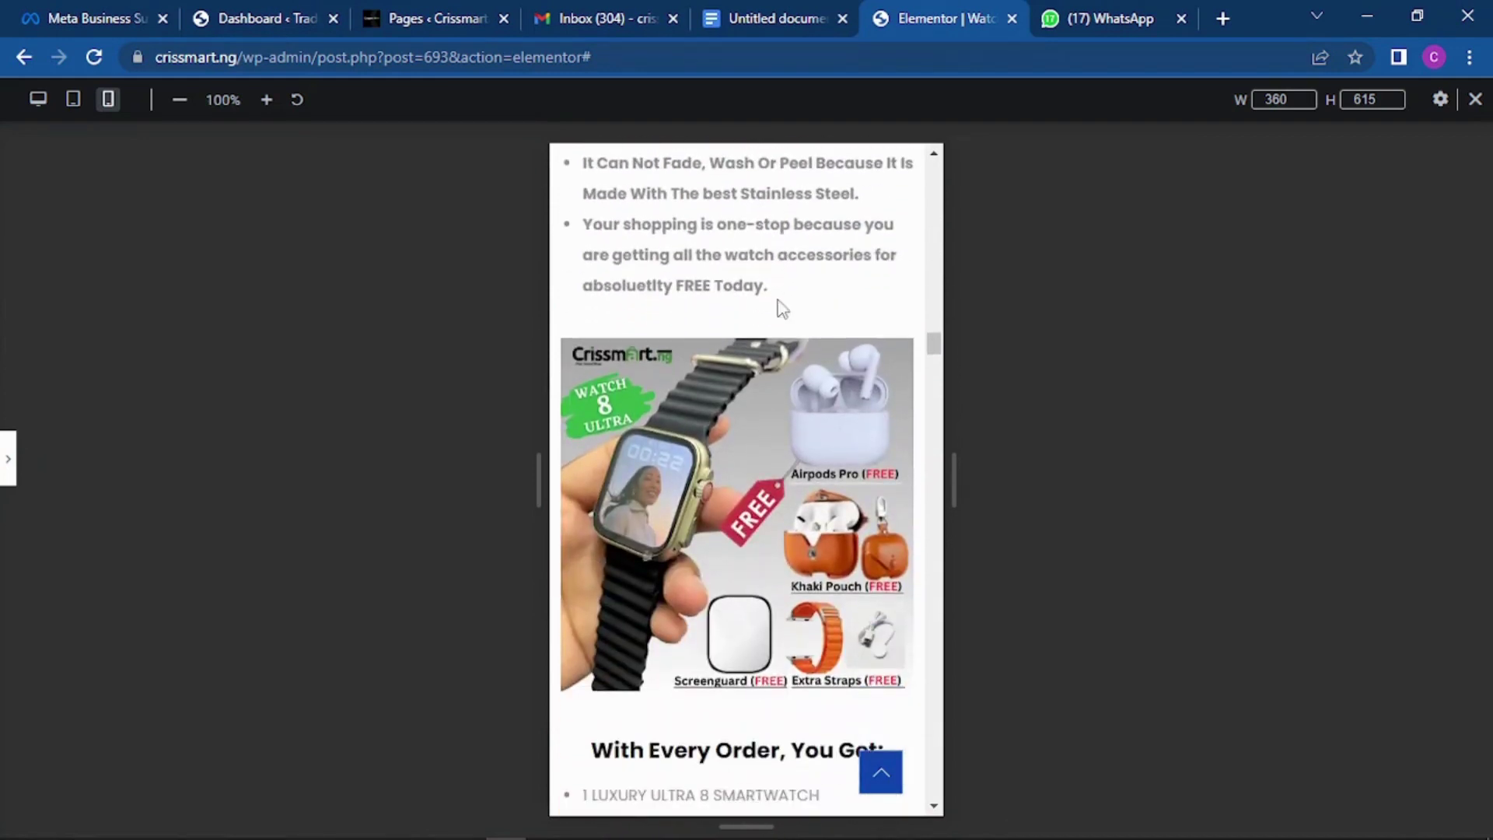
{"action": "scroll", "coordinate": [781, 304], "scroll_direction": "down", "scroll_amount": 3}
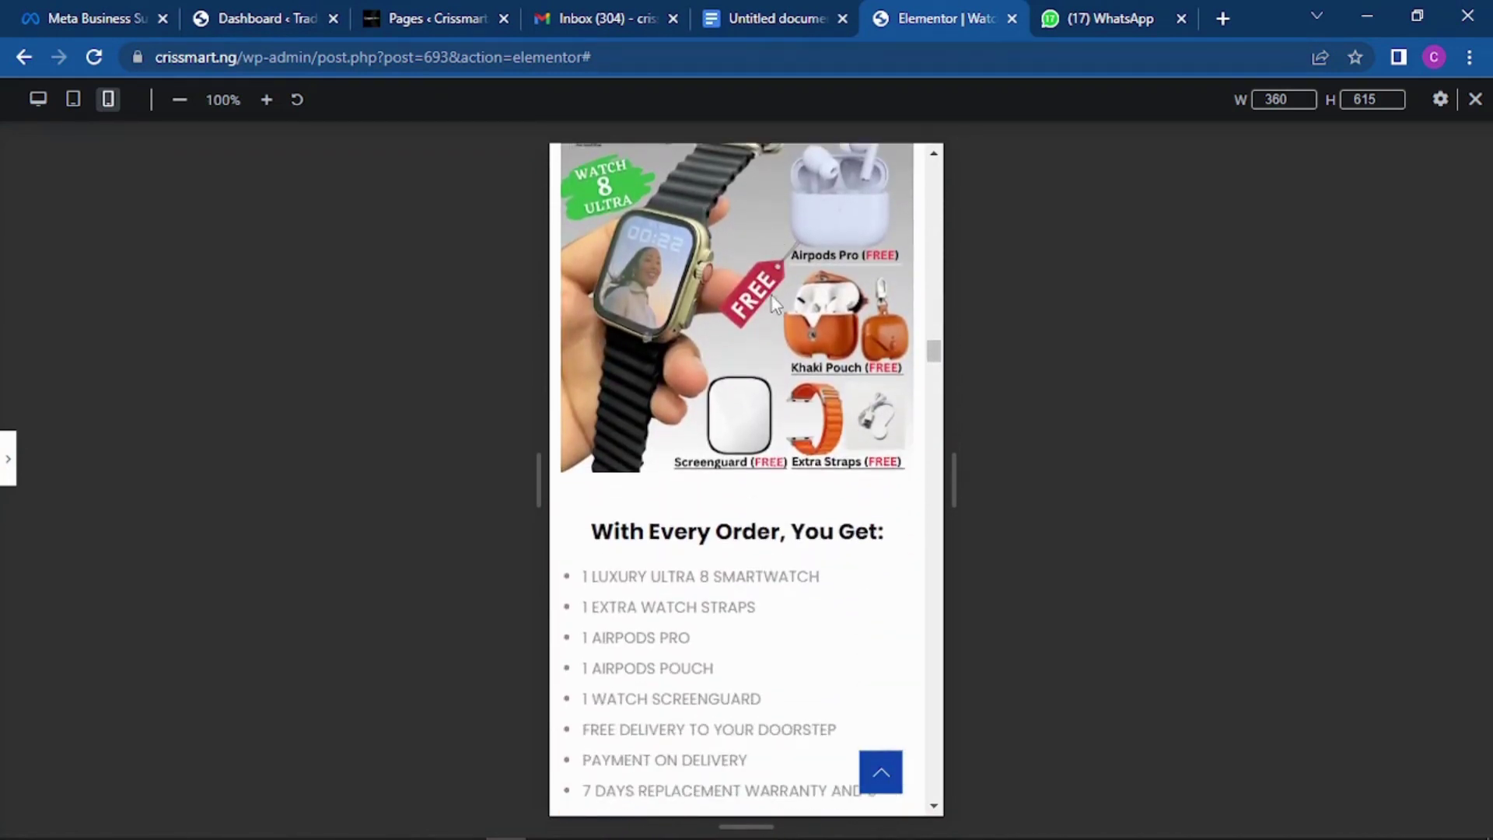
{"action": "scroll", "coordinate": [771, 294], "scroll_direction": "up", "scroll_amount": 1}
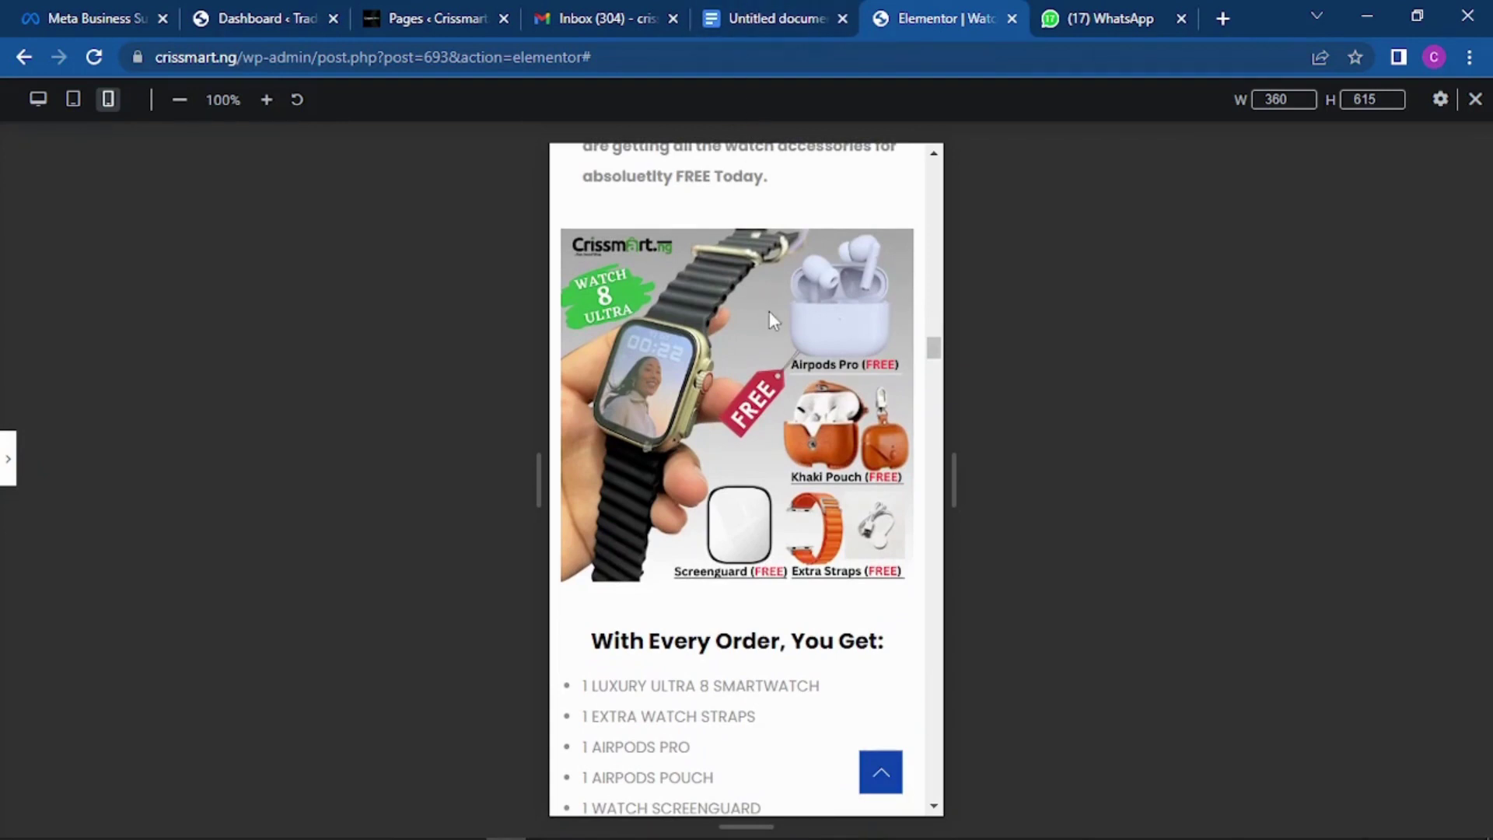
{"action": "left_click", "coordinate": [747, 15]}
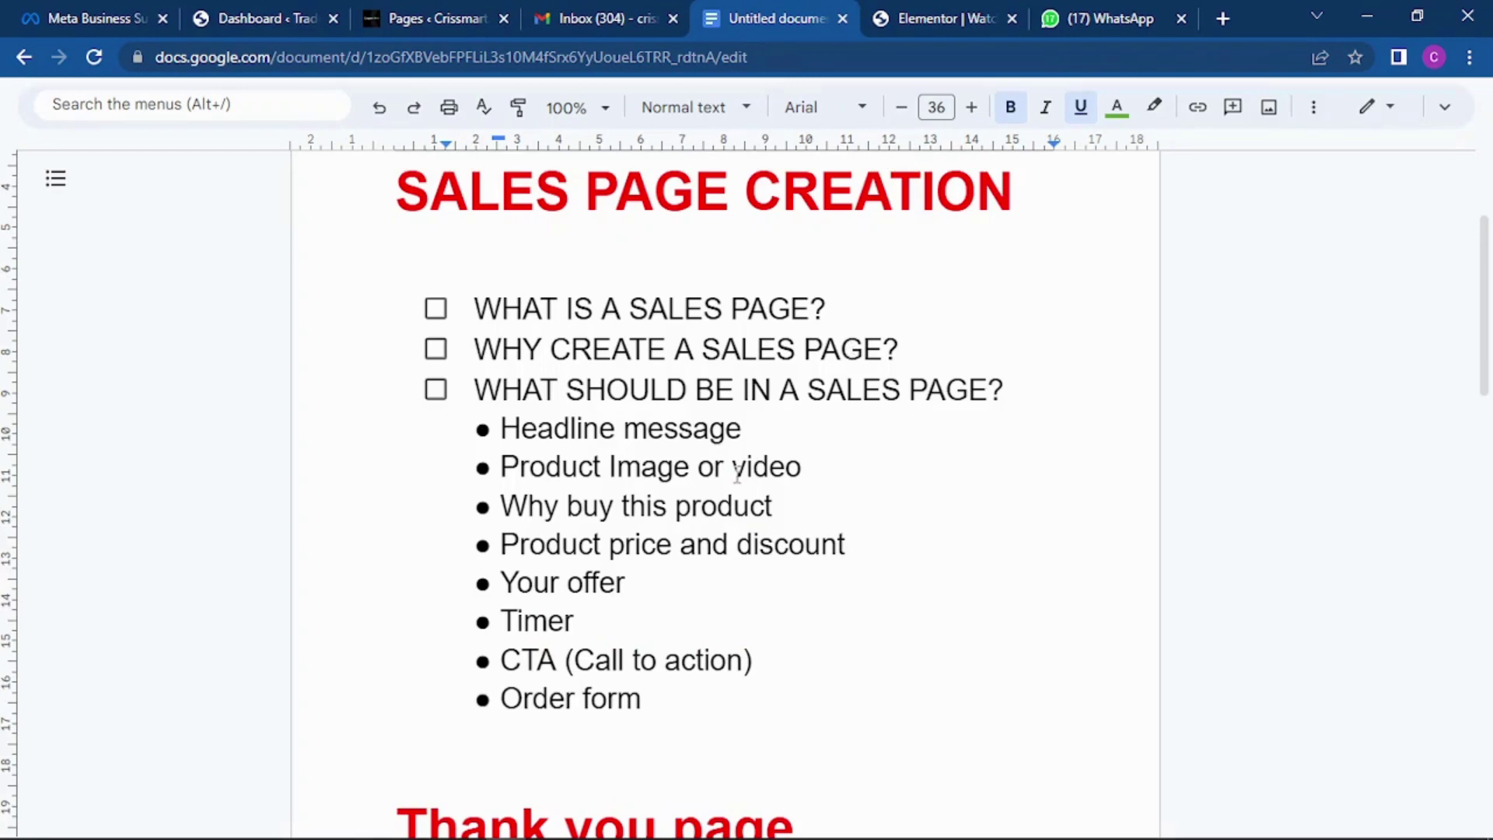
Examine the watch feature images and the repeated promo price section on the Elementor page, and return to the Google Docs outline.
{"action": "left_click", "coordinate": [937, 12]}
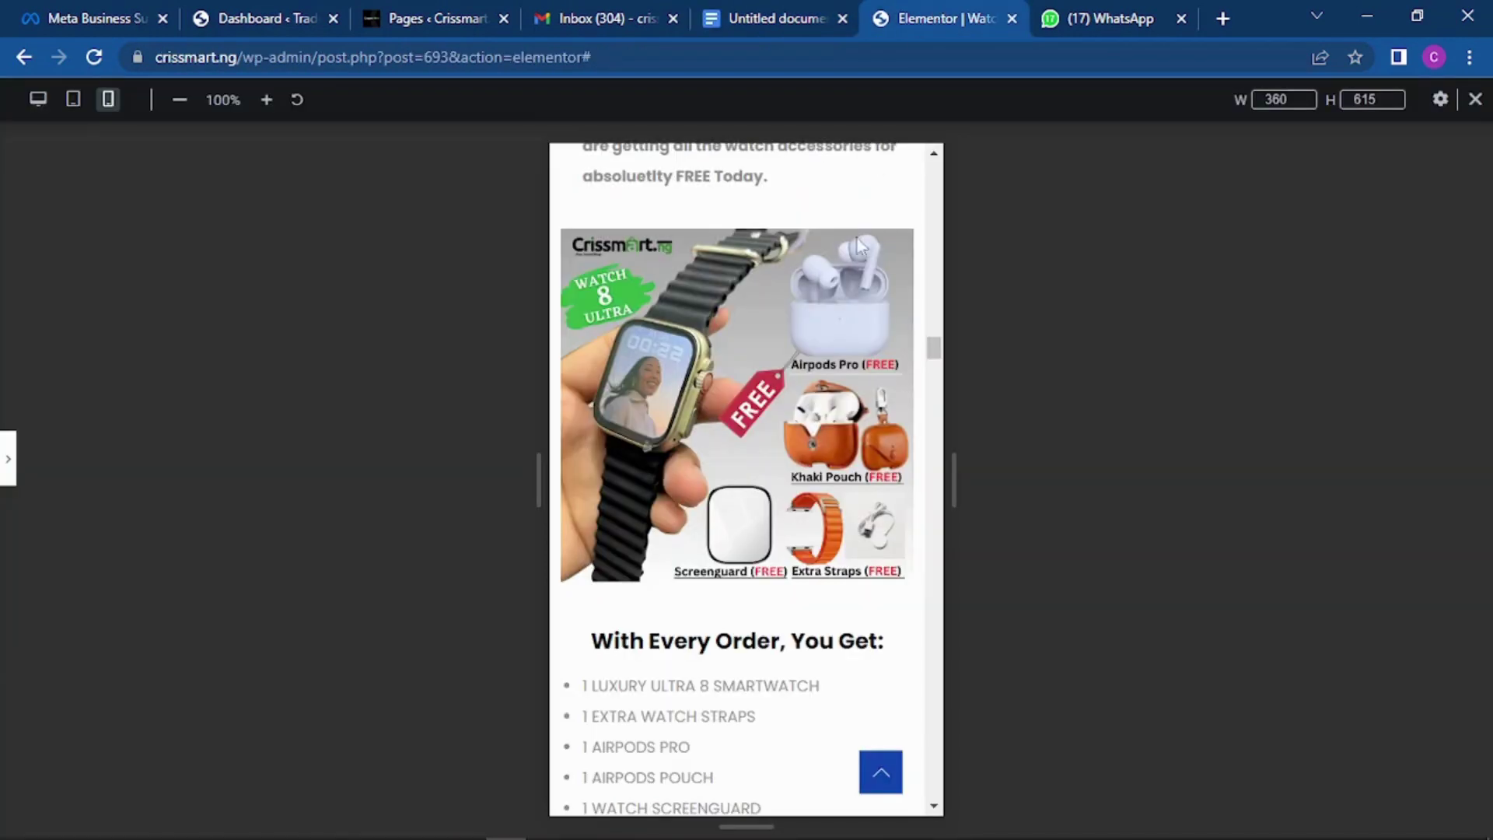
{"action": "scroll", "coordinate": [768, 385], "scroll_direction": "down", "scroll_amount": 4}
{"action": "scroll", "coordinate": [769, 373], "scroll_direction": "down", "scroll_amount": 20}
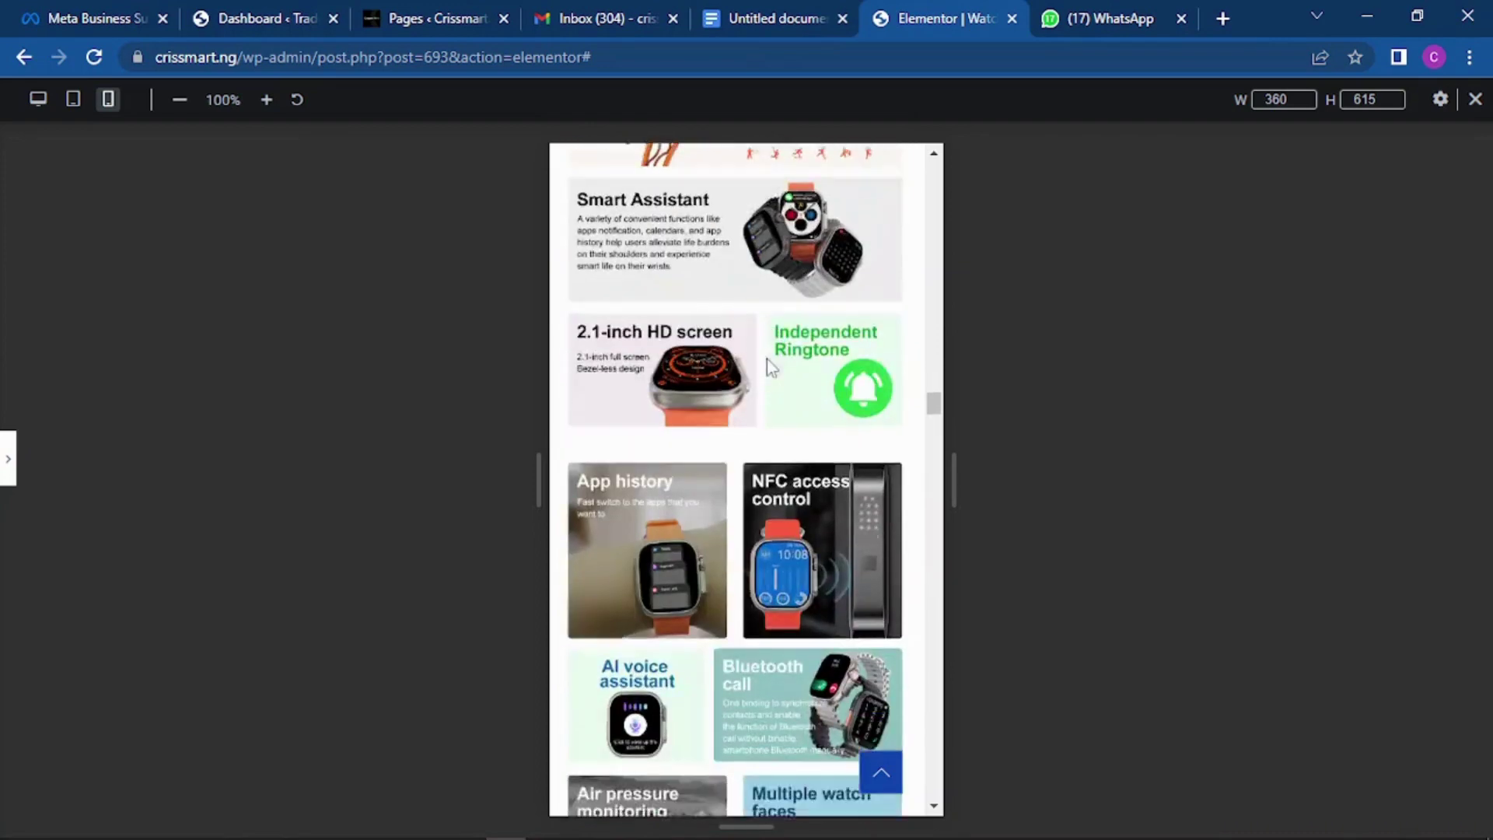
{"action": "scroll", "coordinate": [768, 366], "scroll_direction": "up", "scroll_amount": 5}
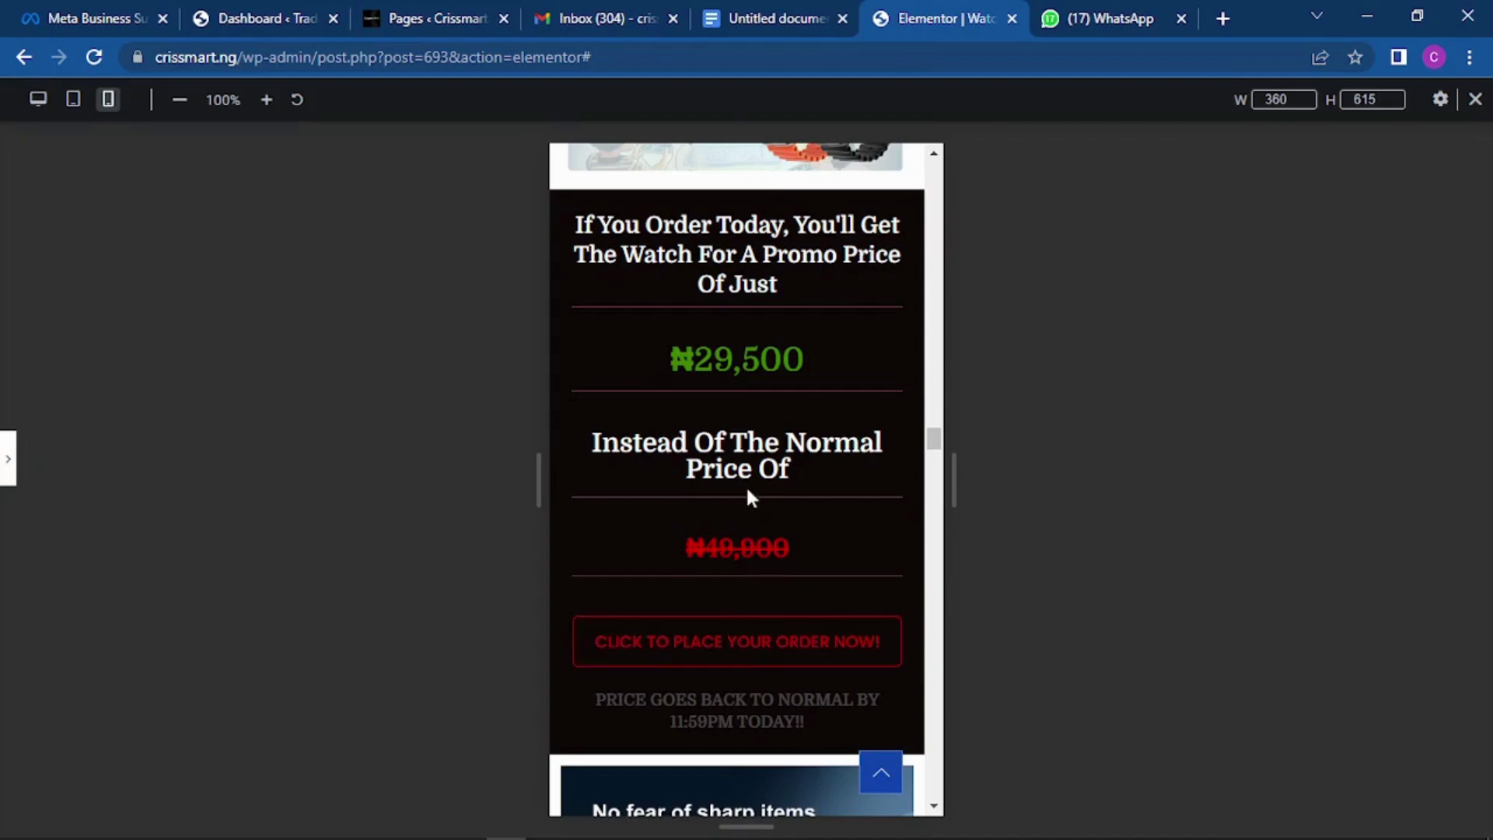
{"action": "scroll", "coordinate": [742, 436], "scroll_direction": "down", "scroll_amount": 3}
{"action": "left_click", "coordinate": [781, 18]}
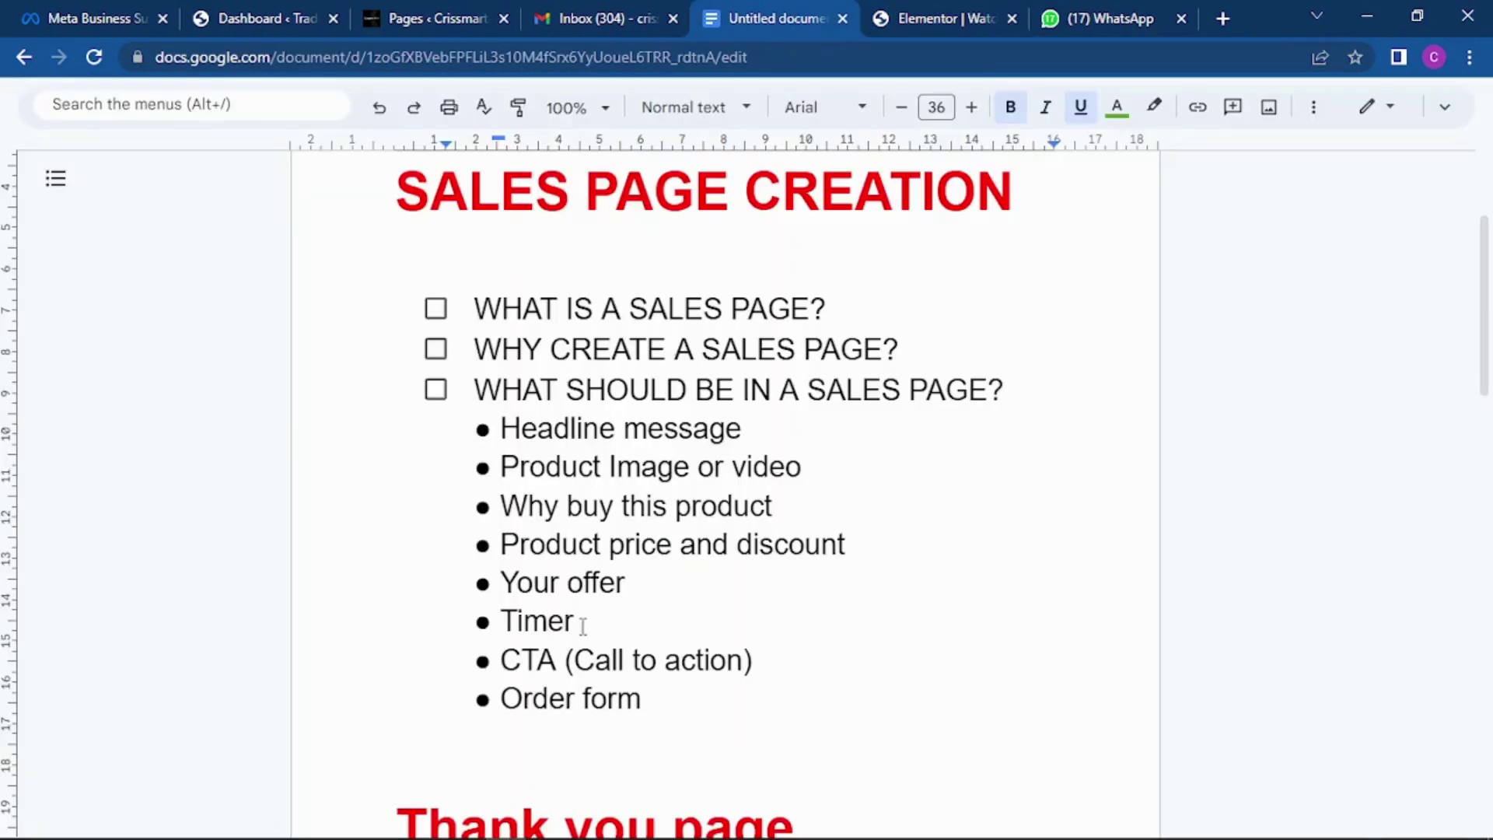
Review the offer of free watch accessories on the Elementor sales page against the "Your offer" point in the Google Docs outline.
{"action": "left_click", "coordinate": [933, 18]}
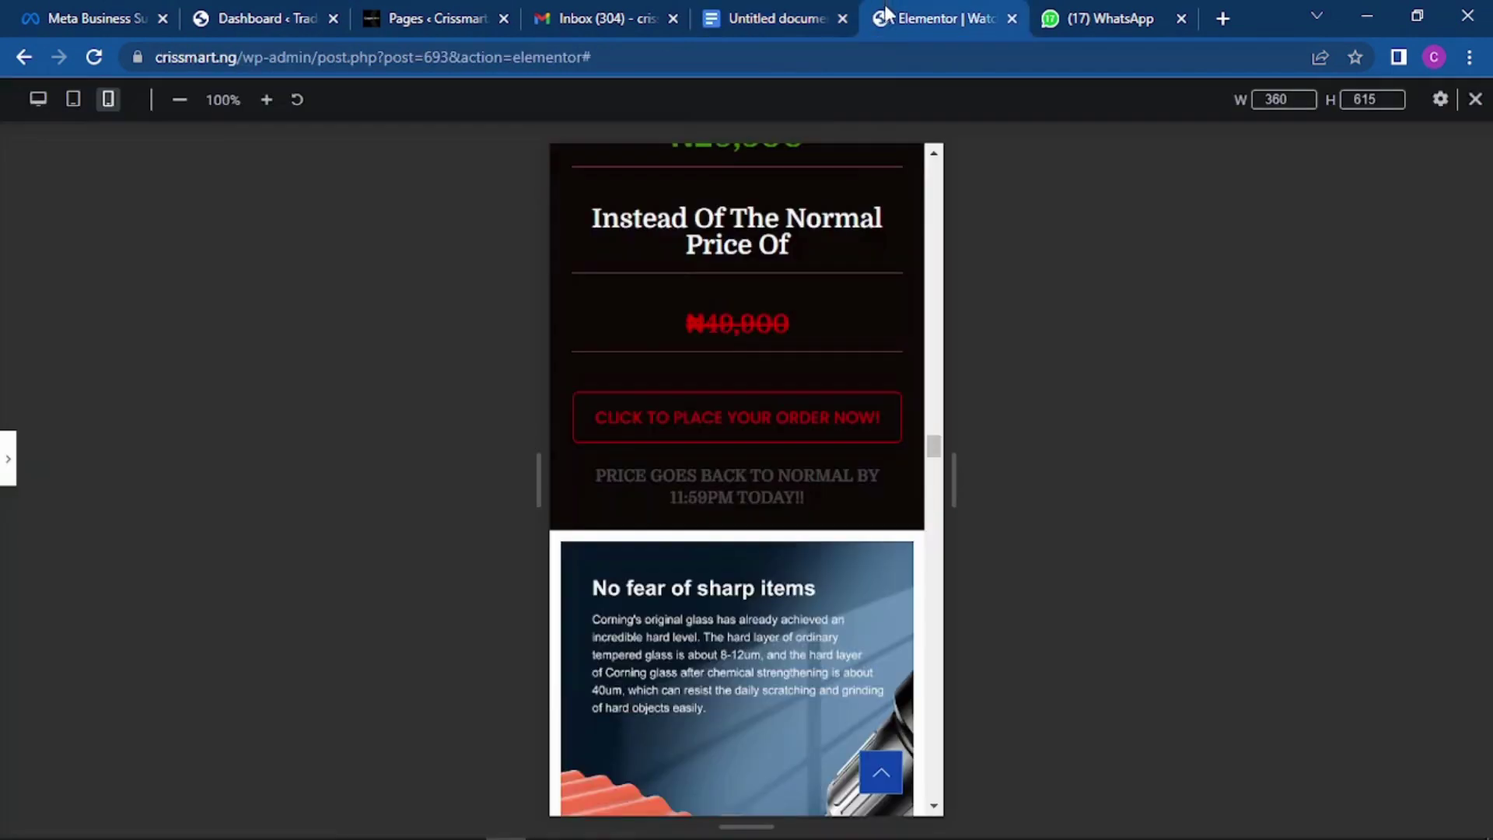
{"action": "scroll", "coordinate": [704, 436], "scroll_direction": "down", "scroll_amount": 10}
{"action": "scroll", "coordinate": [725, 398], "scroll_direction": "up", "scroll_amount": 15}
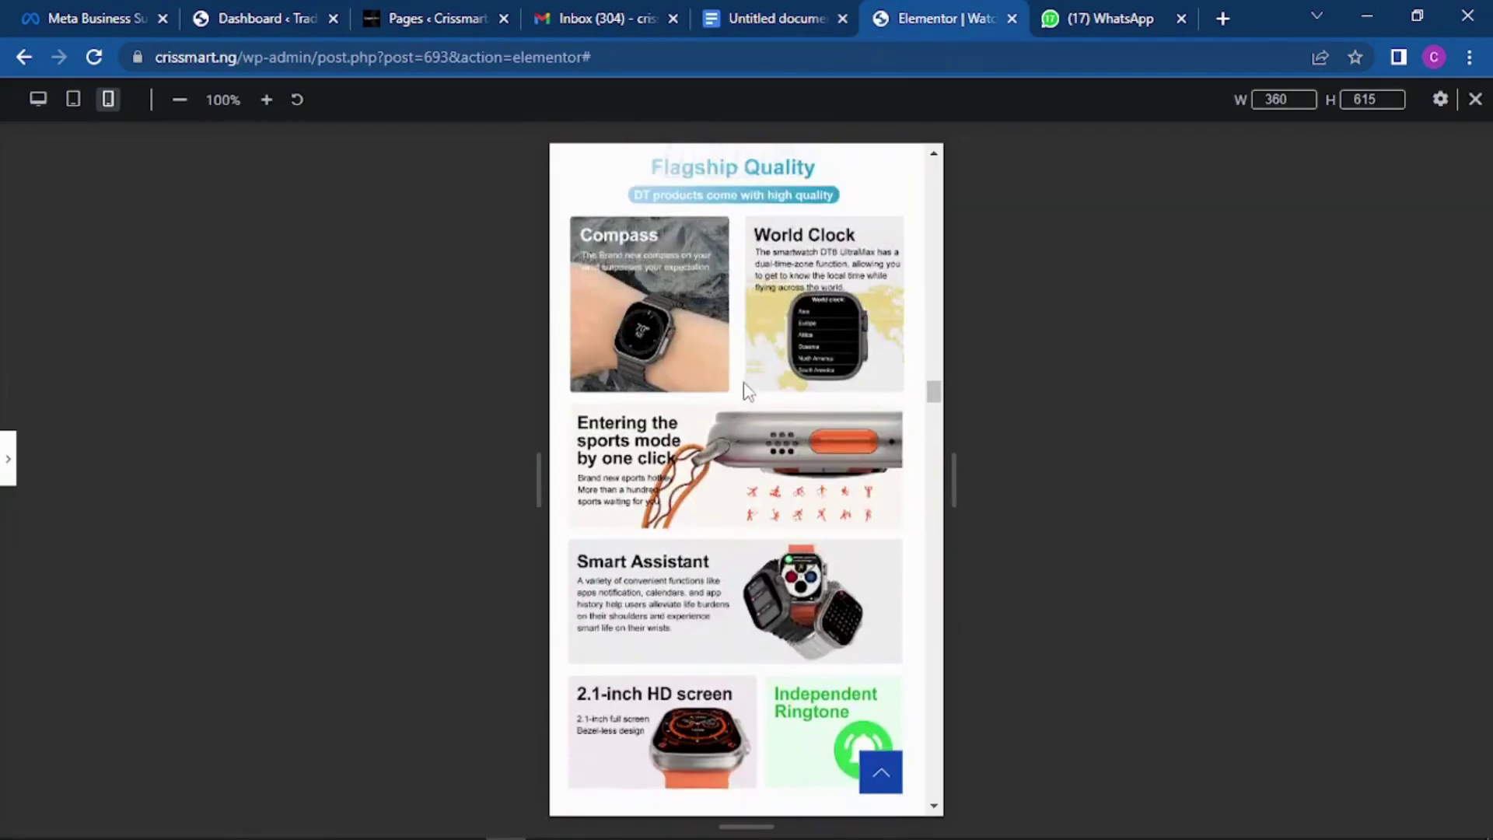
{"action": "scroll", "coordinate": [743, 354], "scroll_direction": "up", "scroll_amount": 2}
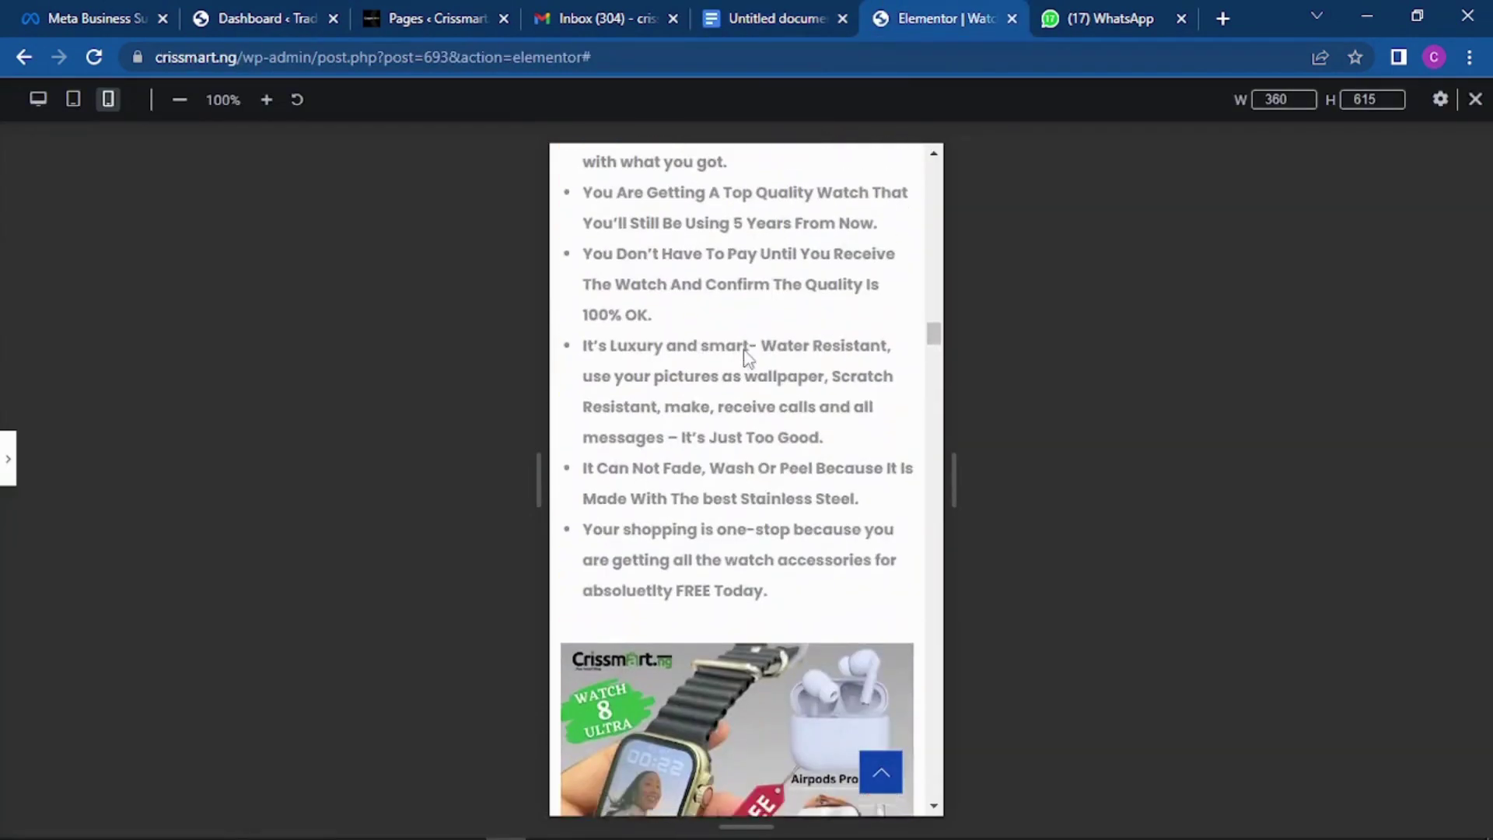
{"action": "scroll", "coordinate": [743, 353], "scroll_direction": "down", "scroll_amount": 5}
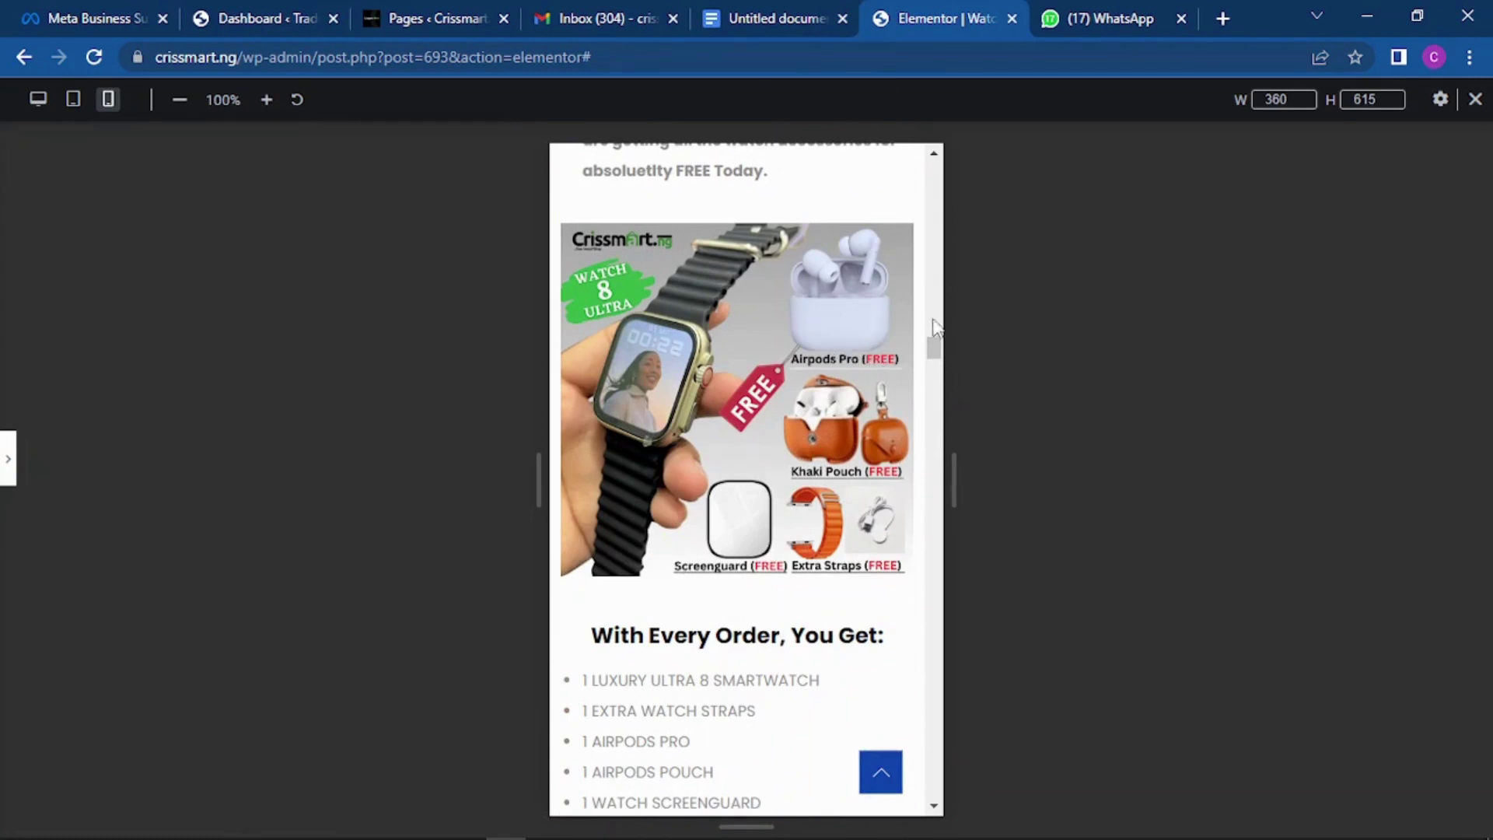
{"action": "left_click", "coordinate": [773, 15]}
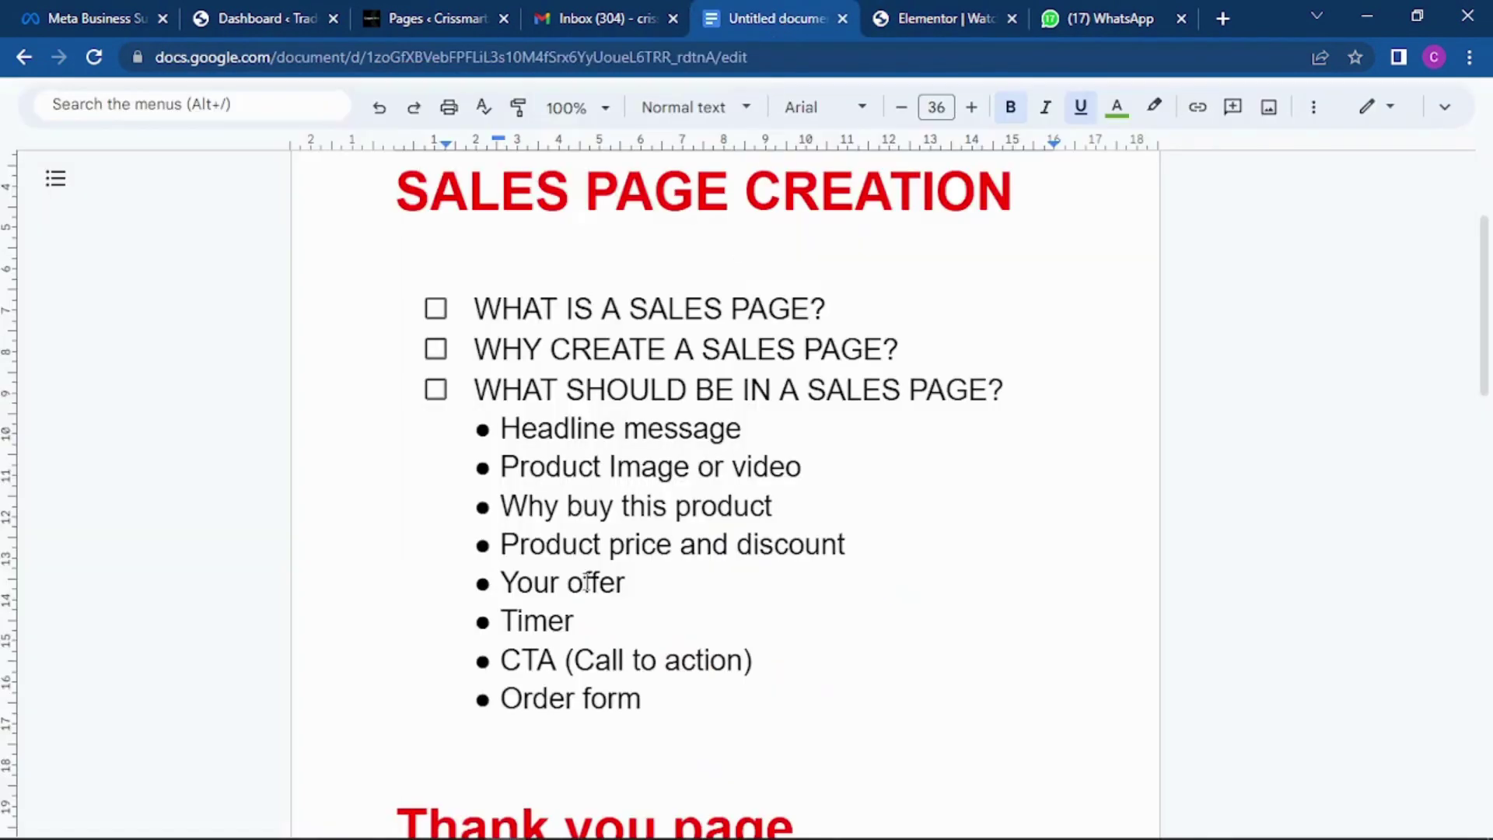
Locate the "DON'T MISS THIS!" countdown timer on the Elementor sales page and compare it with the Timer point in the Google Docs outline.
{"action": "left_click", "coordinate": [912, 14]}
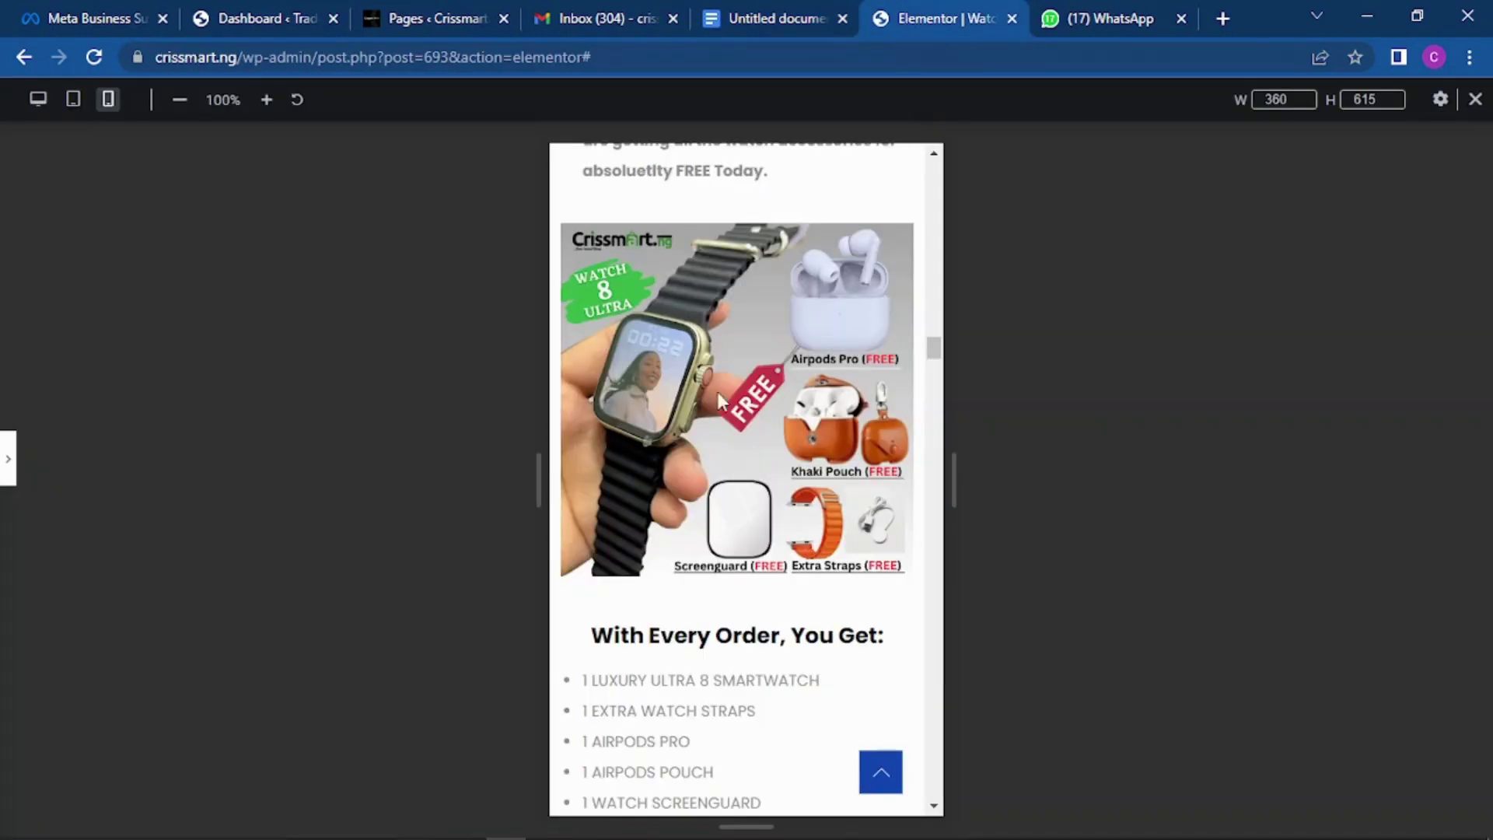
{"action": "scroll", "coordinate": [716, 391], "scroll_direction": "down", "scroll_amount": 7}
{"action": "scroll", "coordinate": [700, 423], "scroll_direction": "down", "scroll_amount": 15}
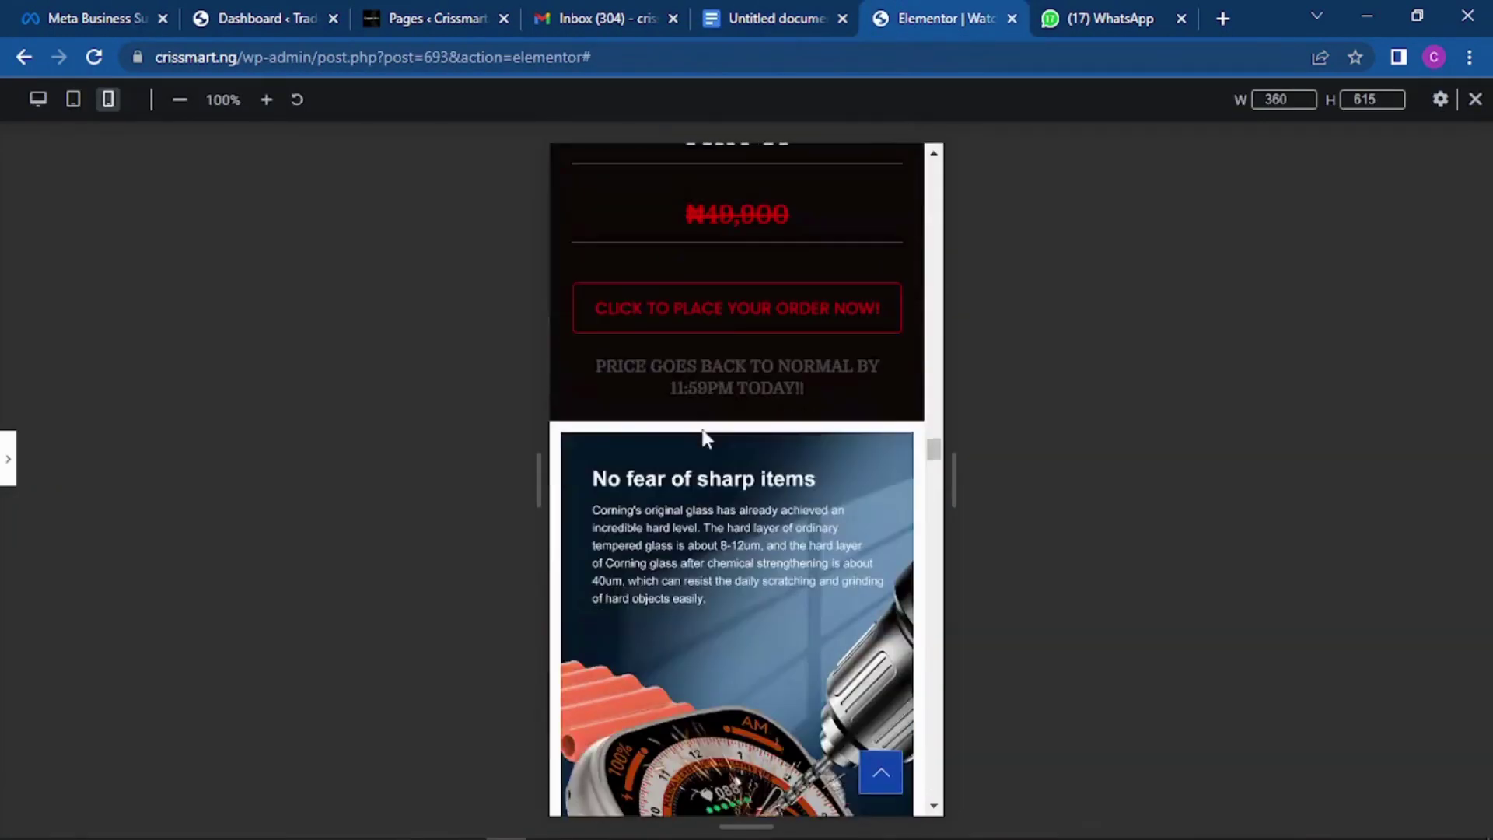
{"action": "scroll", "coordinate": [713, 441], "scroll_direction": "down", "scroll_amount": 15}
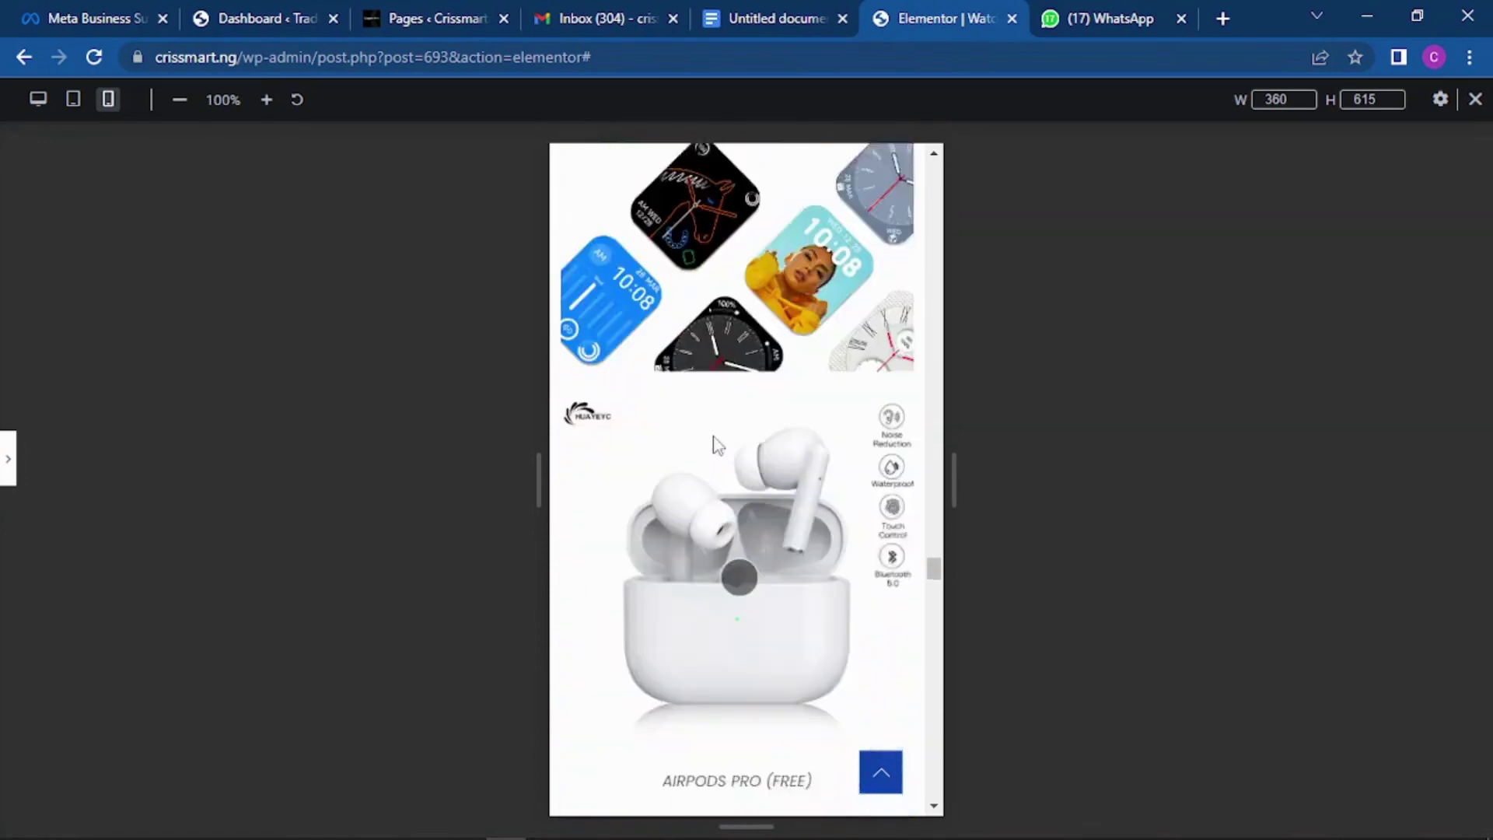
{"action": "scroll", "coordinate": [724, 447], "scroll_direction": "down", "scroll_amount": 15}
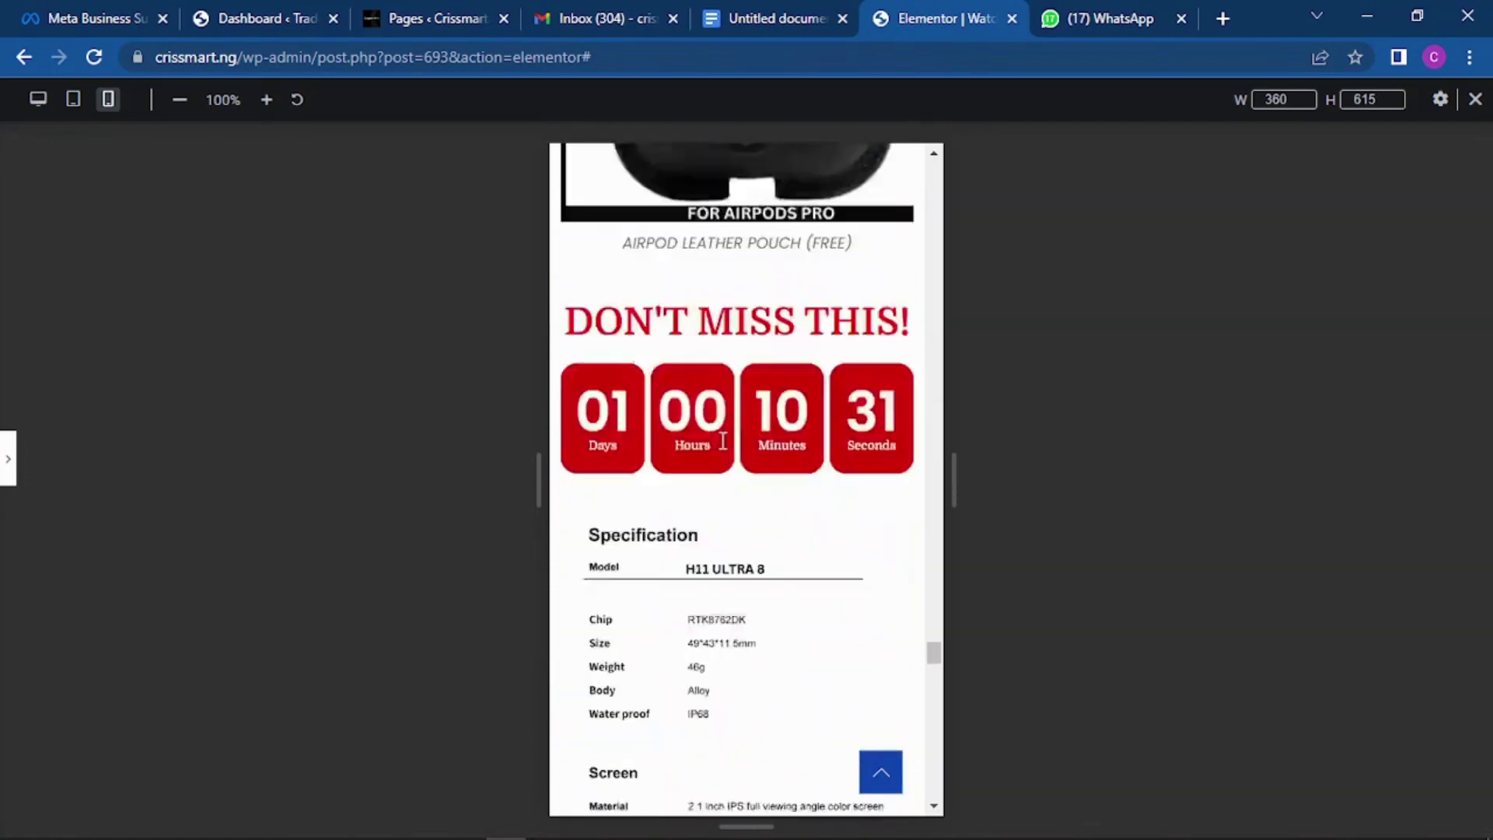
{"action": "scroll", "coordinate": [725, 447], "scroll_direction": "up", "scroll_amount": 4}
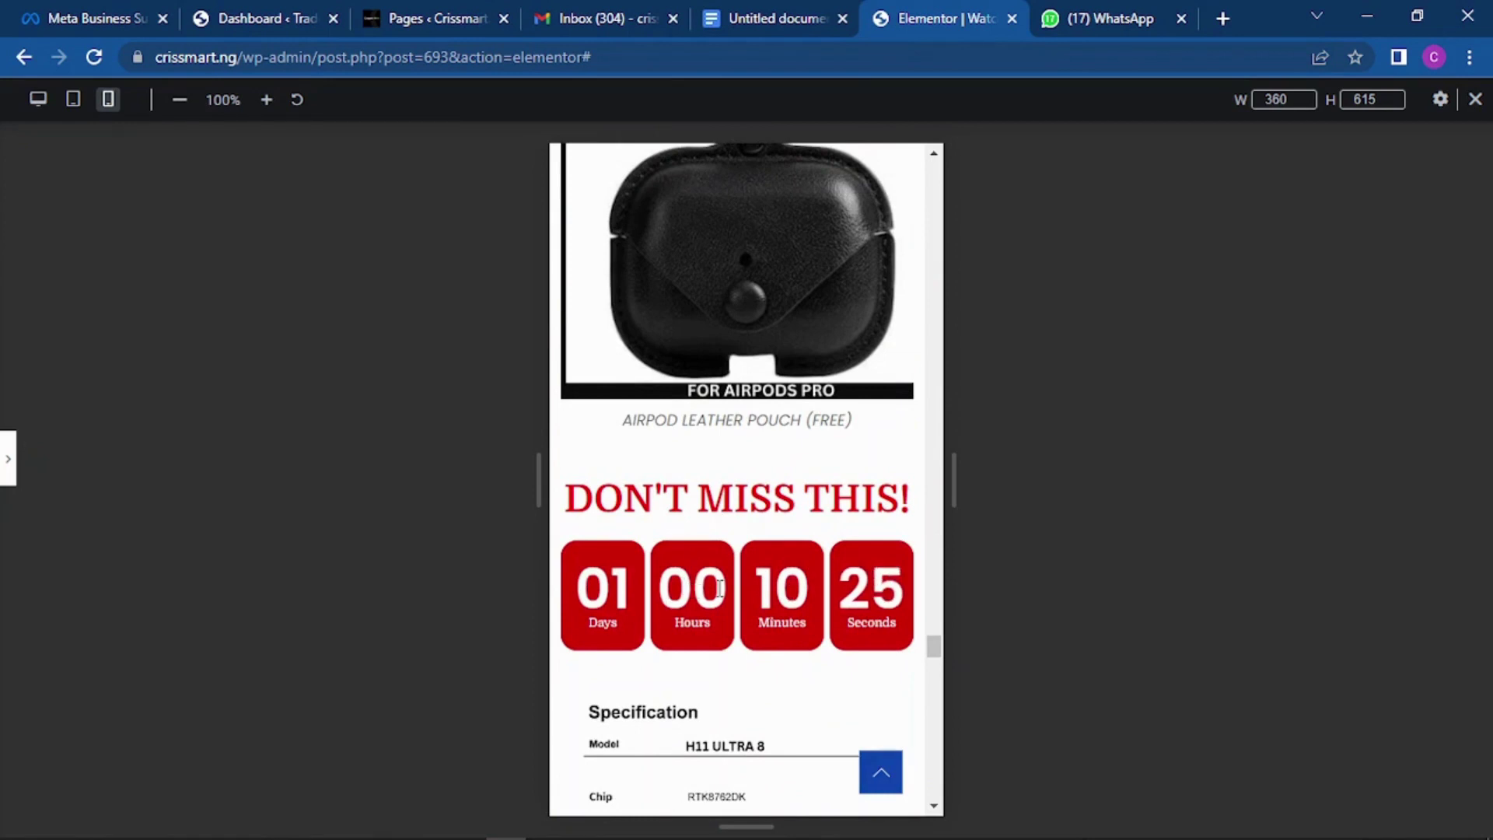
{"action": "left_click", "coordinate": [758, 19]}
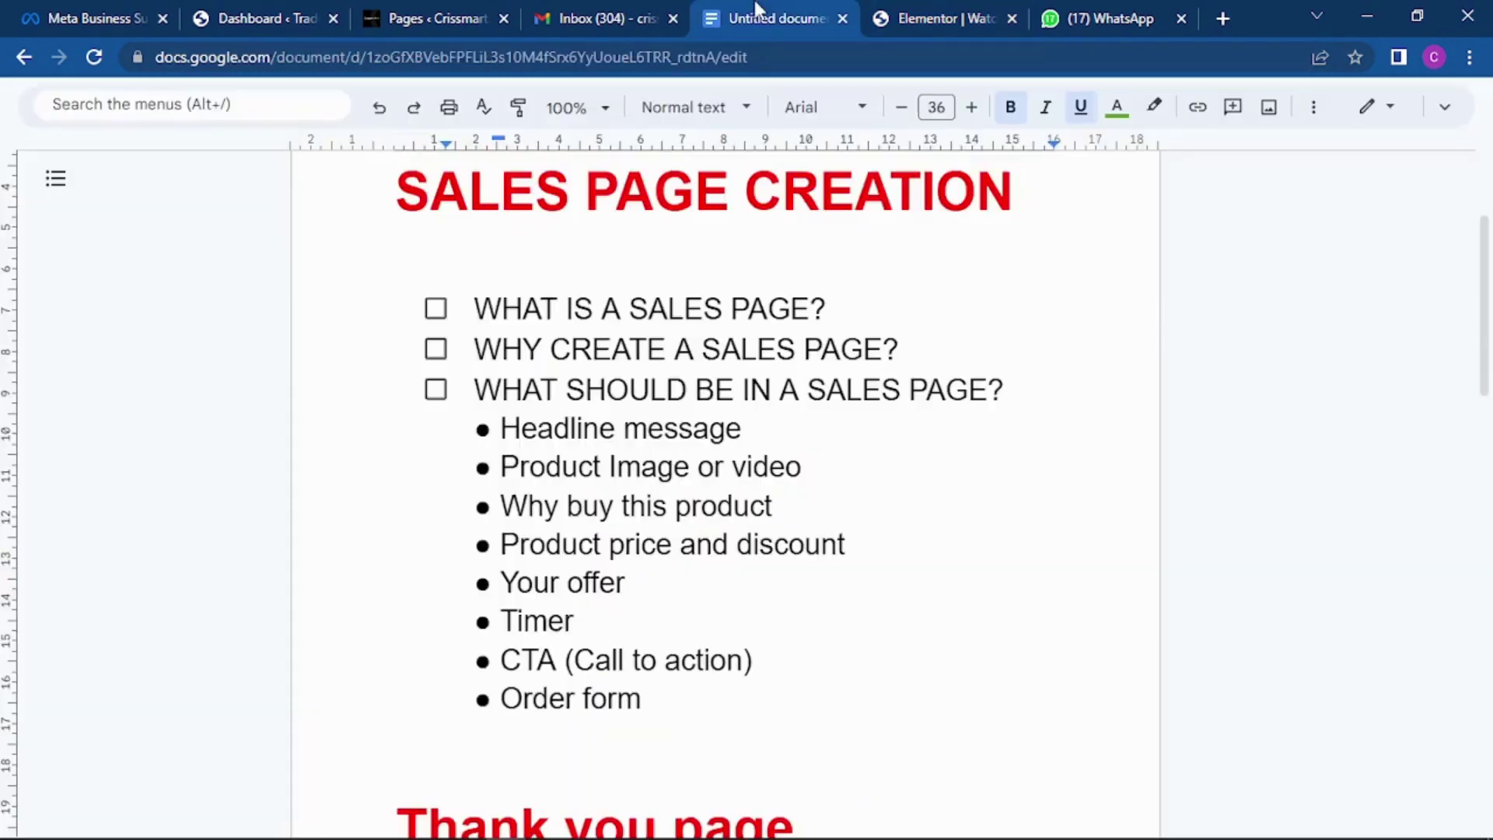
{"action": "scroll", "coordinate": [697, 450], "scroll_direction": "down", "scroll_amount": 3}
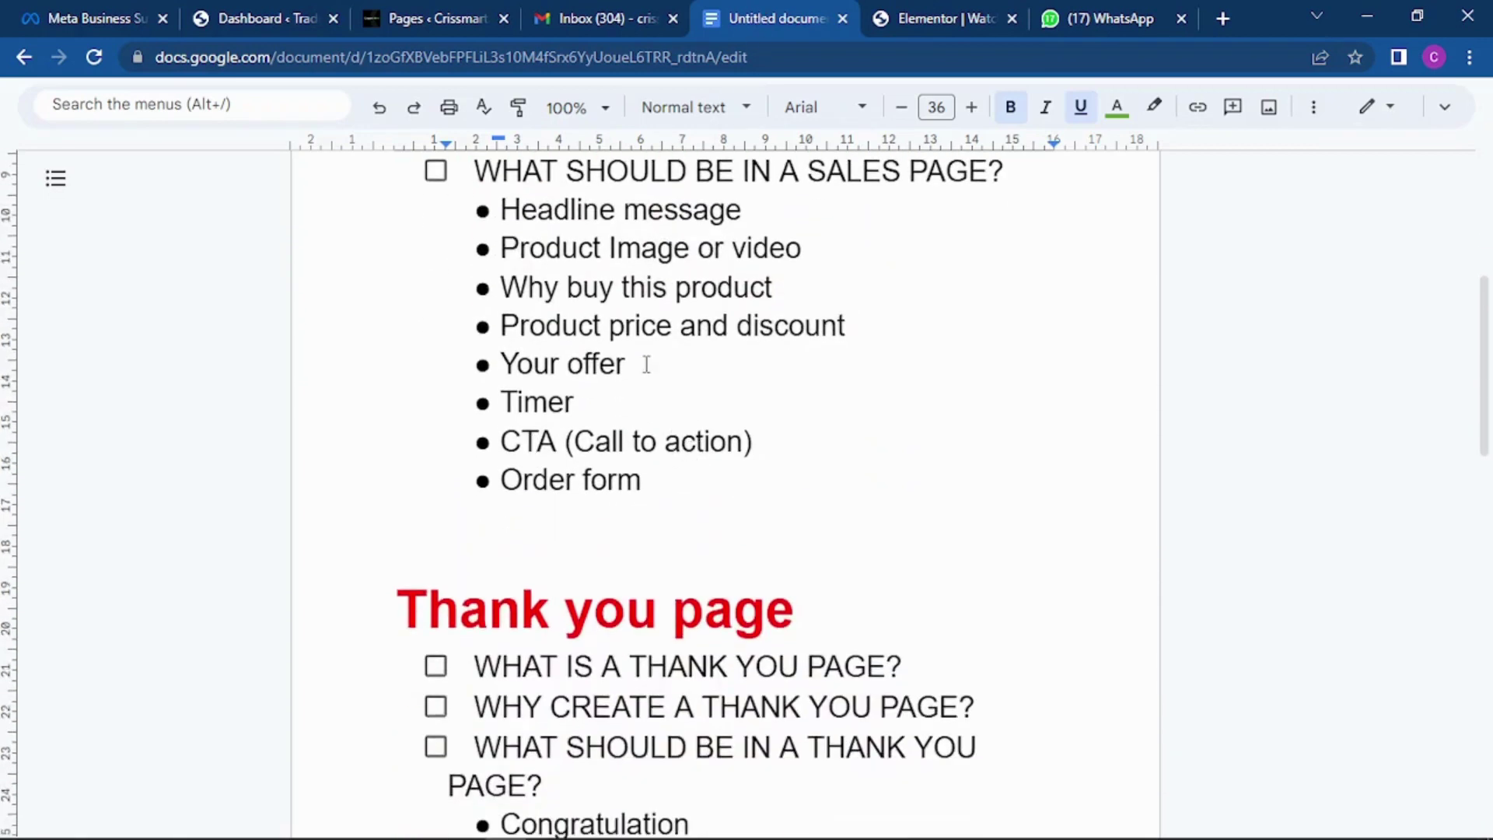
Follow the "Click to place your order now!" call to action on the Elementor page to the order form, and return to the Google Docs outline.
{"action": "left_click", "coordinate": [913, 16]}
{"action": "scroll", "coordinate": [780, 250], "scroll_direction": "down", "scroll_amount": 8}
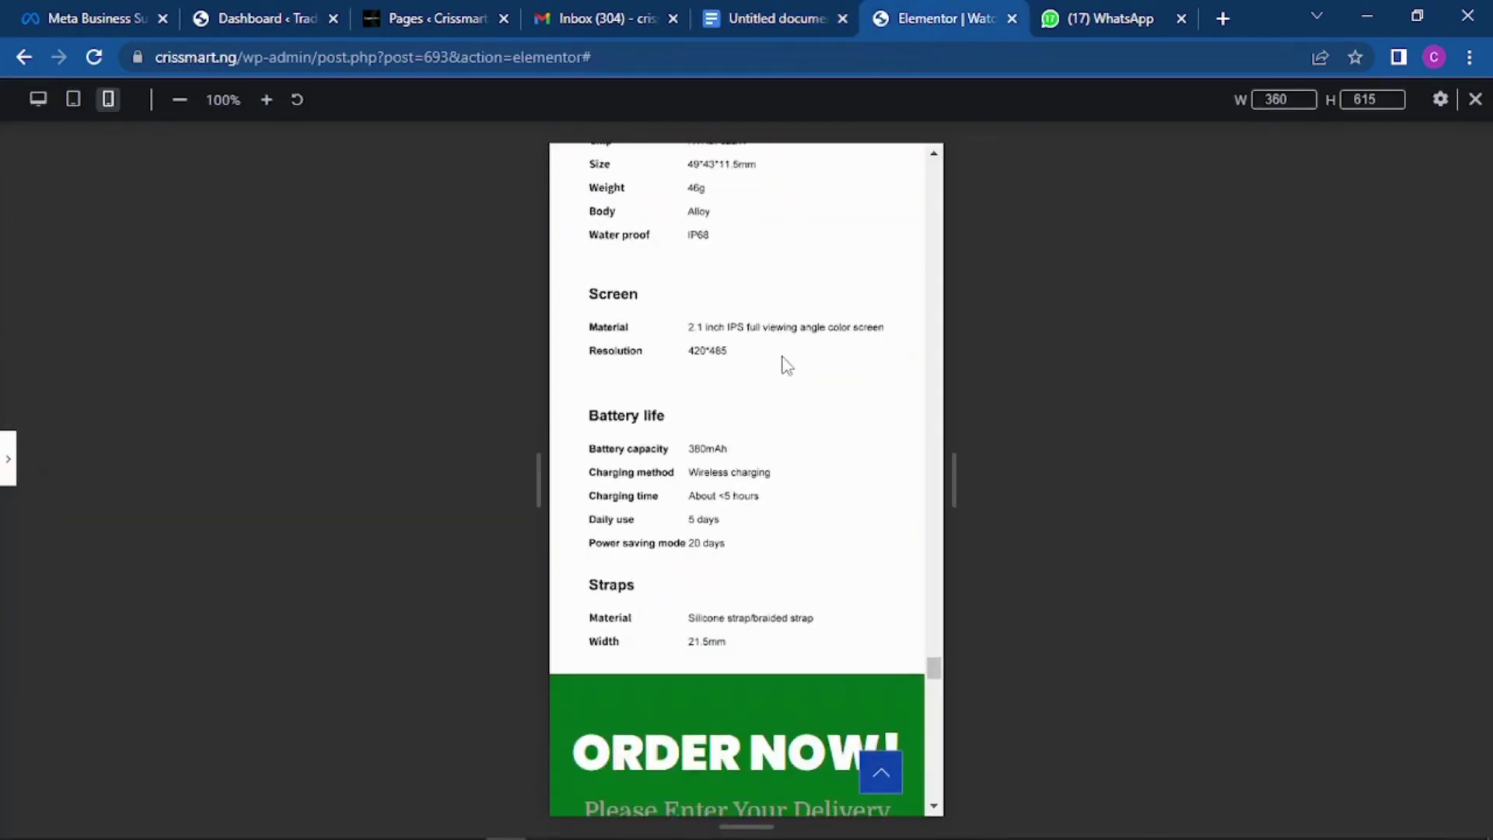
{"action": "scroll", "coordinate": [787, 361], "scroll_direction": "down", "scroll_amount": 4}
{"action": "scroll", "coordinate": [785, 346], "scroll_direction": "up", "scroll_amount": 15}
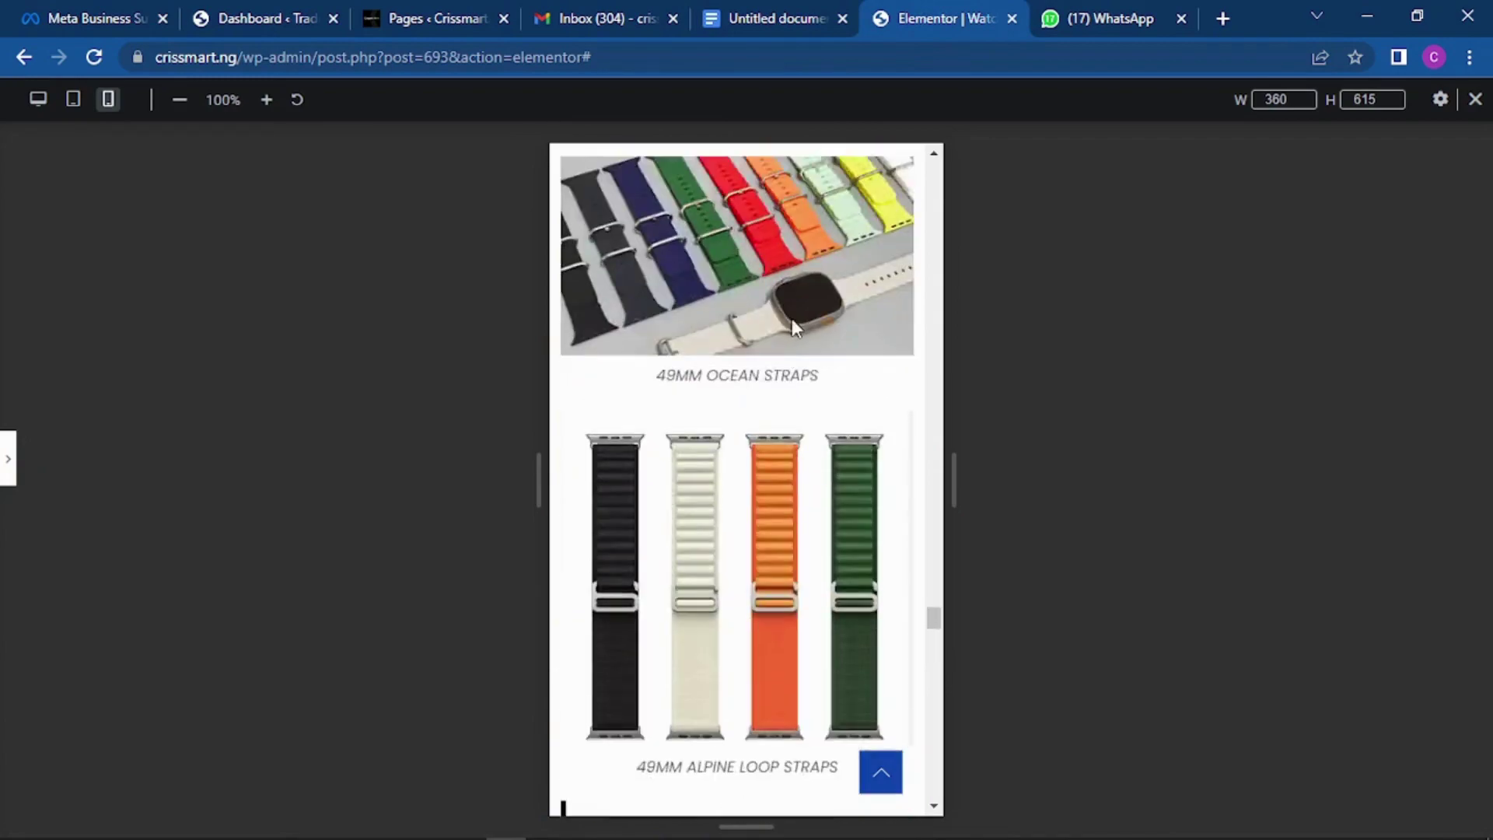
{"action": "scroll", "coordinate": [789, 304], "scroll_direction": "up", "scroll_amount": 15}
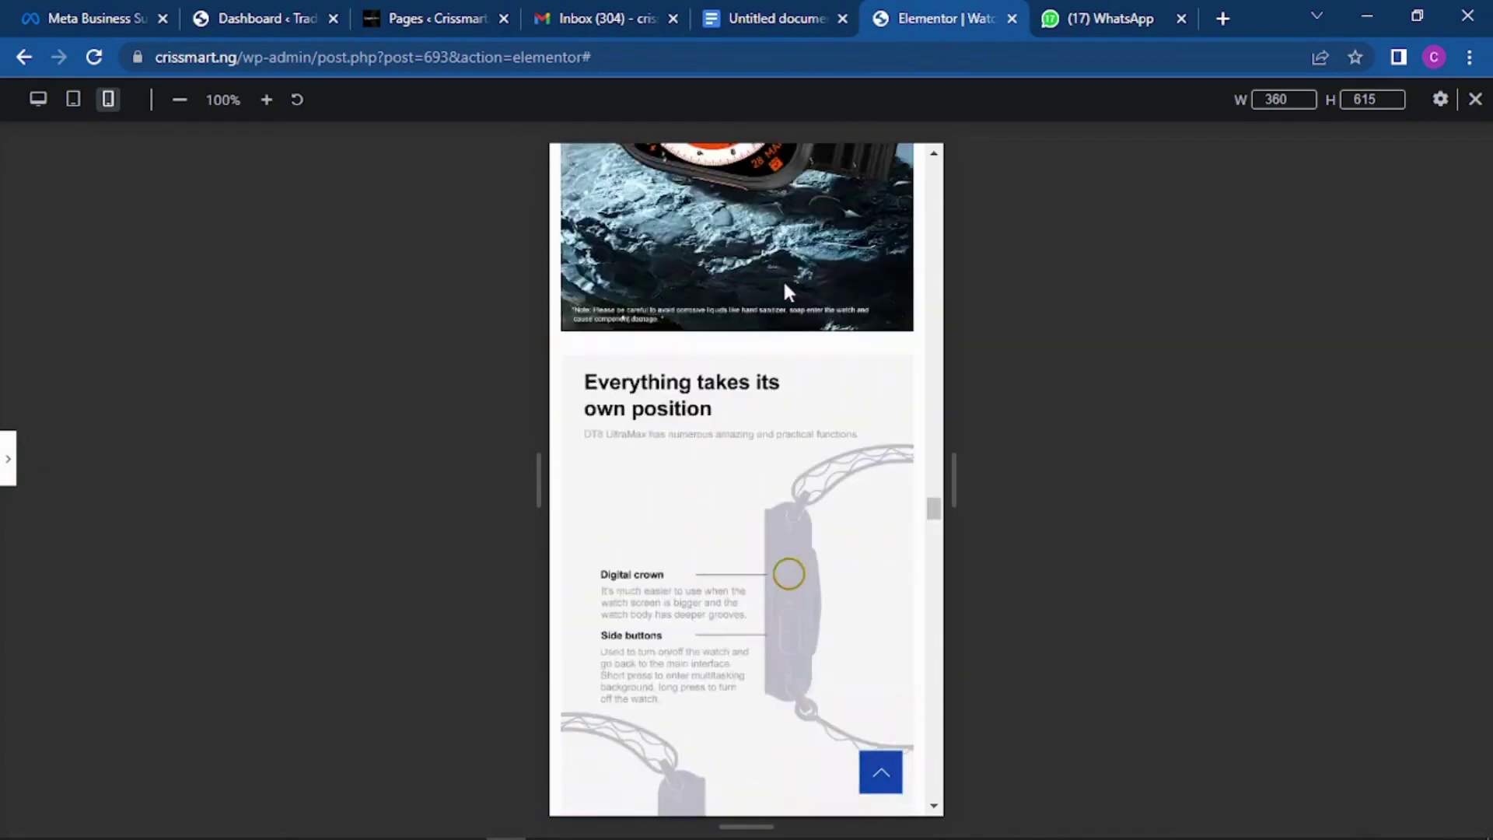
{"action": "scroll", "coordinate": [787, 292], "scroll_direction": "up", "scroll_amount": 15}
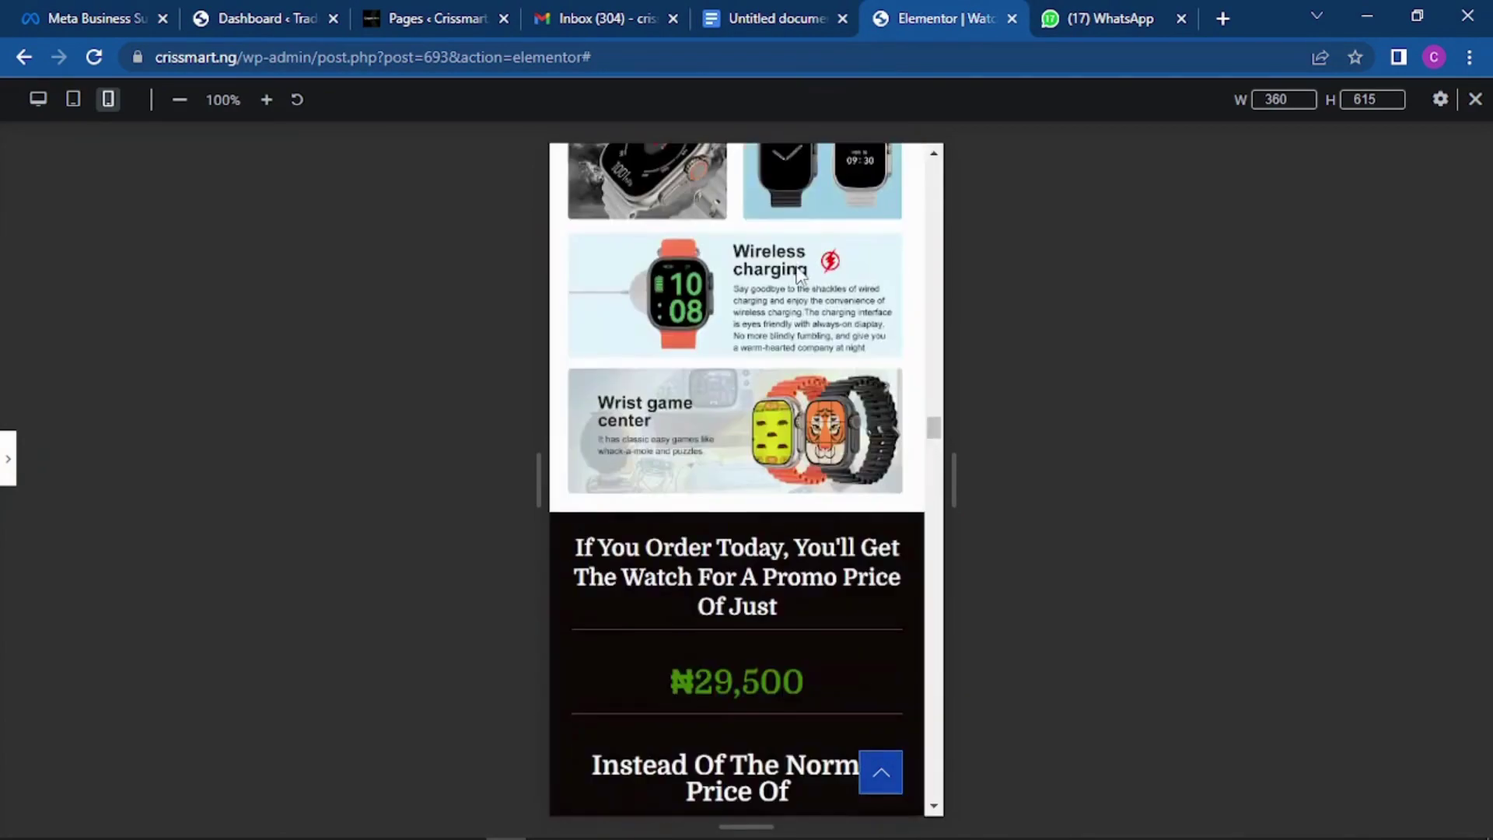
{"action": "scroll", "coordinate": [799, 276], "scroll_direction": "down", "scroll_amount": 10}
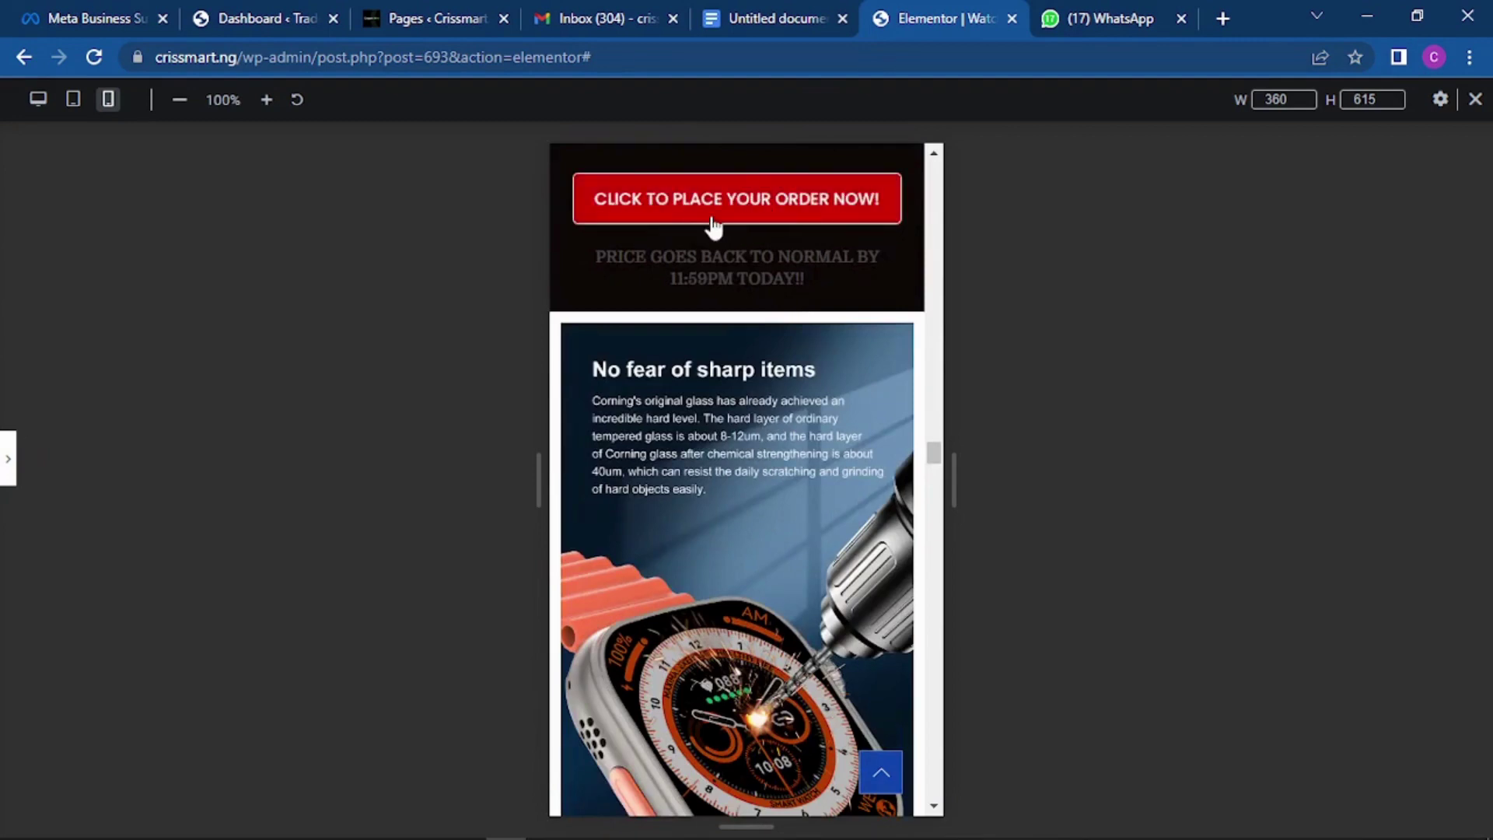
{"action": "left_click", "coordinate": [768, 190]}
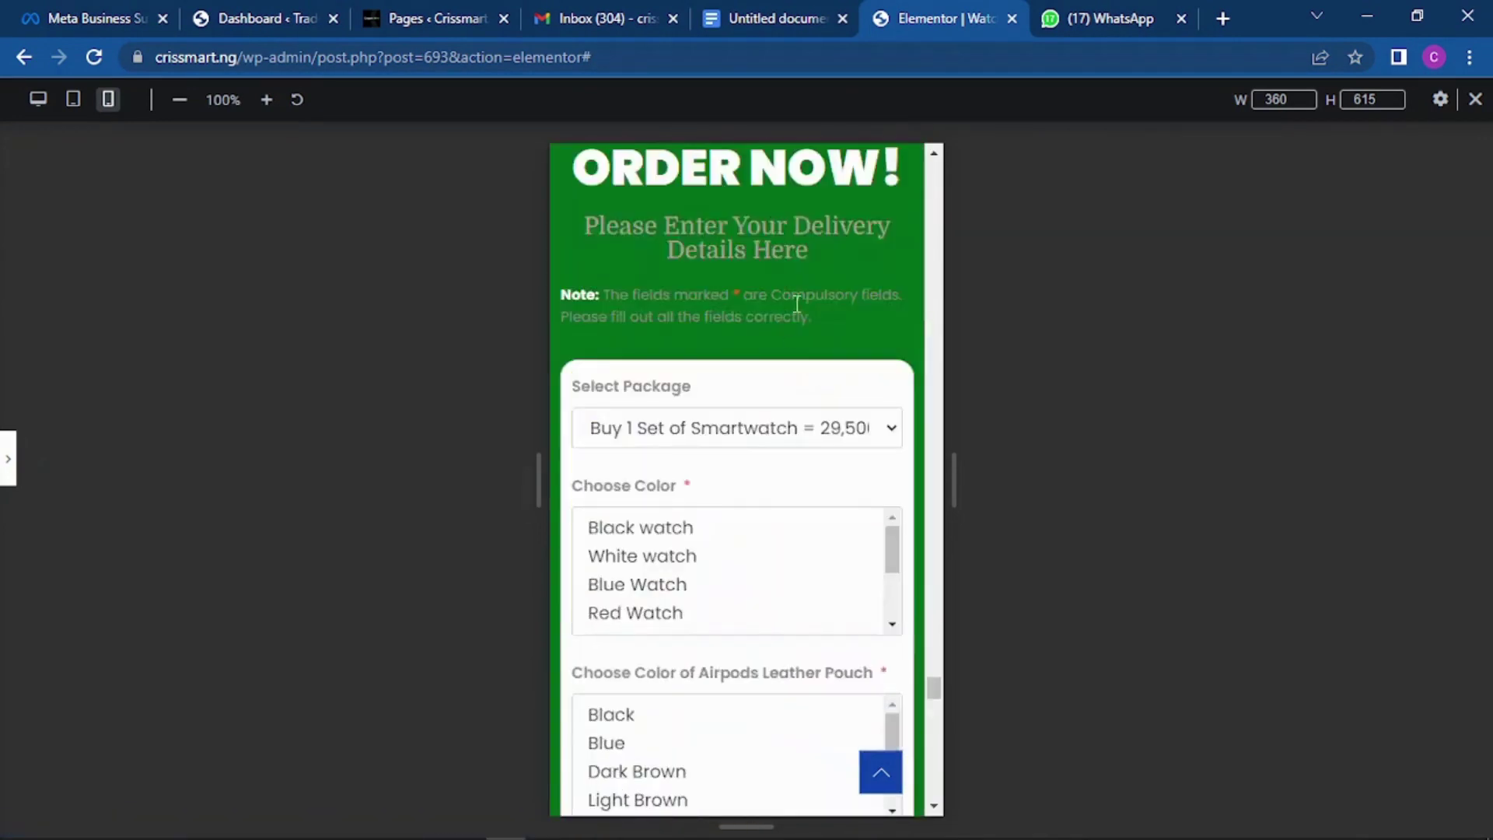
{"action": "left_click", "coordinate": [777, 18]}
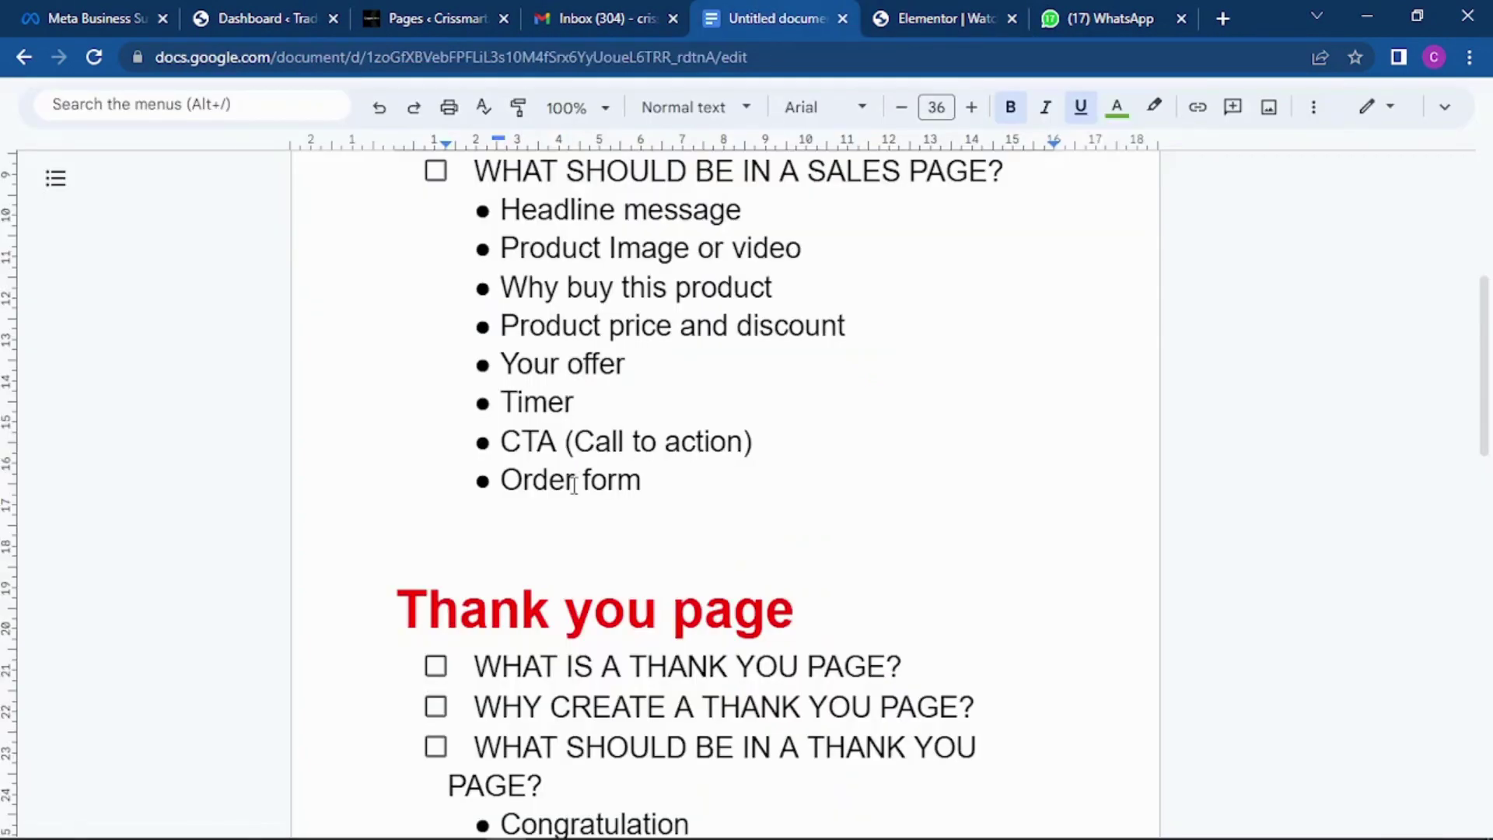
Examine the order form on the Elementor sales page from package selection to order submission, and return to the Google Docs outline.
{"action": "left_click", "coordinate": [902, 15]}
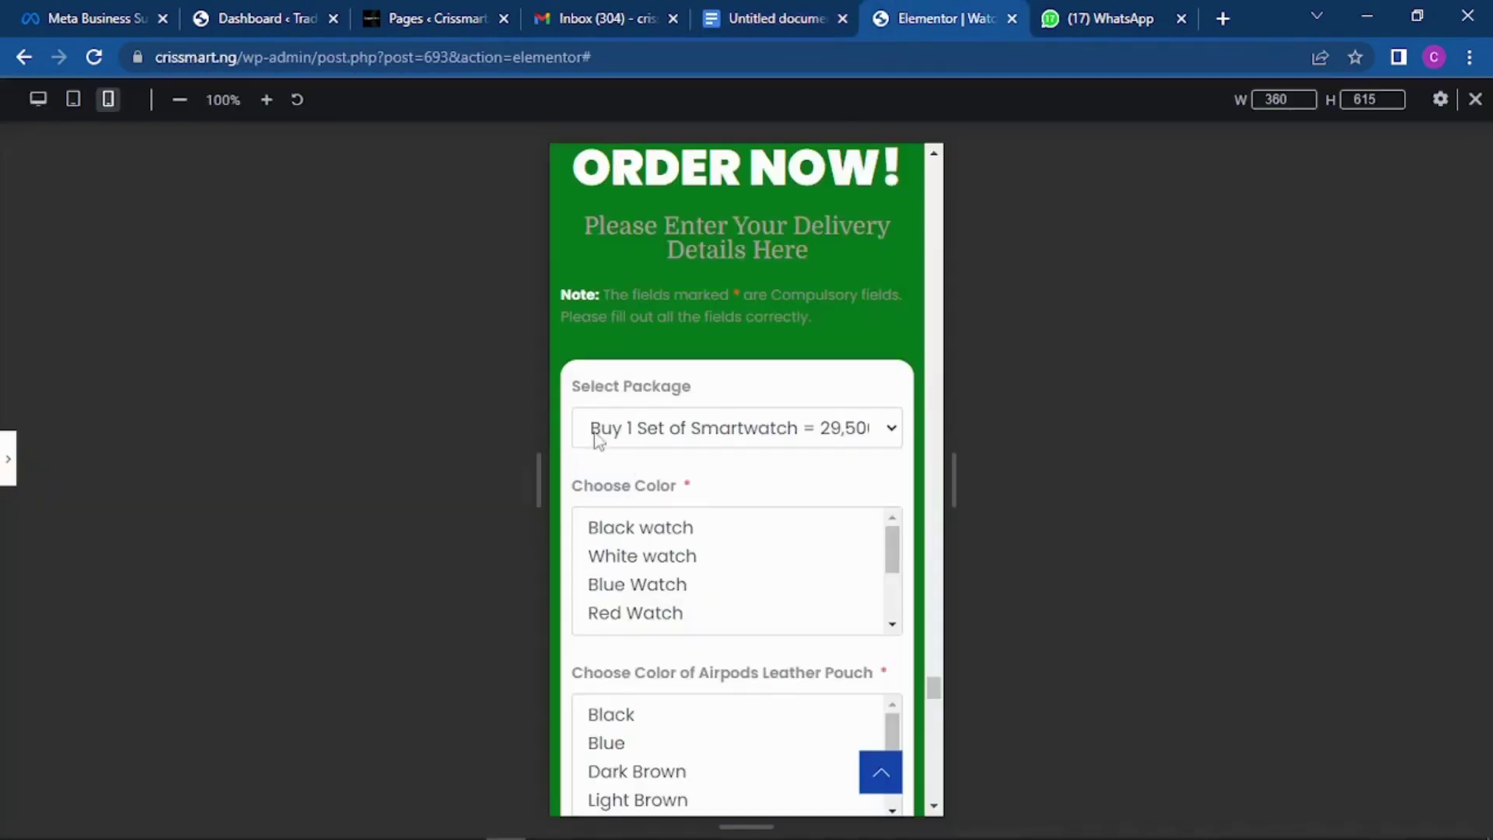
{"action": "scroll", "coordinate": [748, 448], "scroll_direction": "down", "scroll_amount": 2}
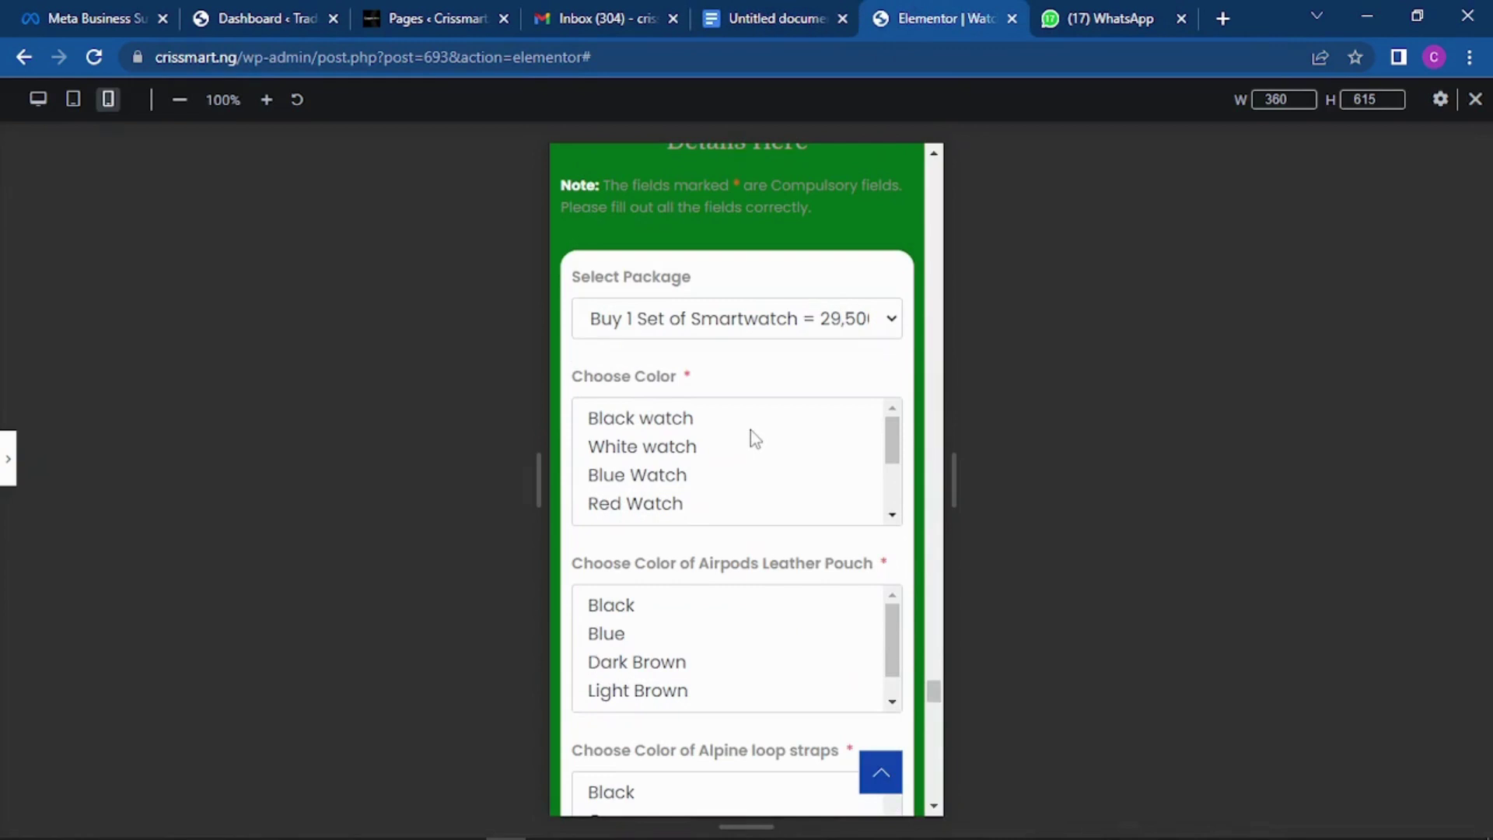
{"action": "scroll", "coordinate": [749, 430], "scroll_direction": "down", "scroll_amount": 3}
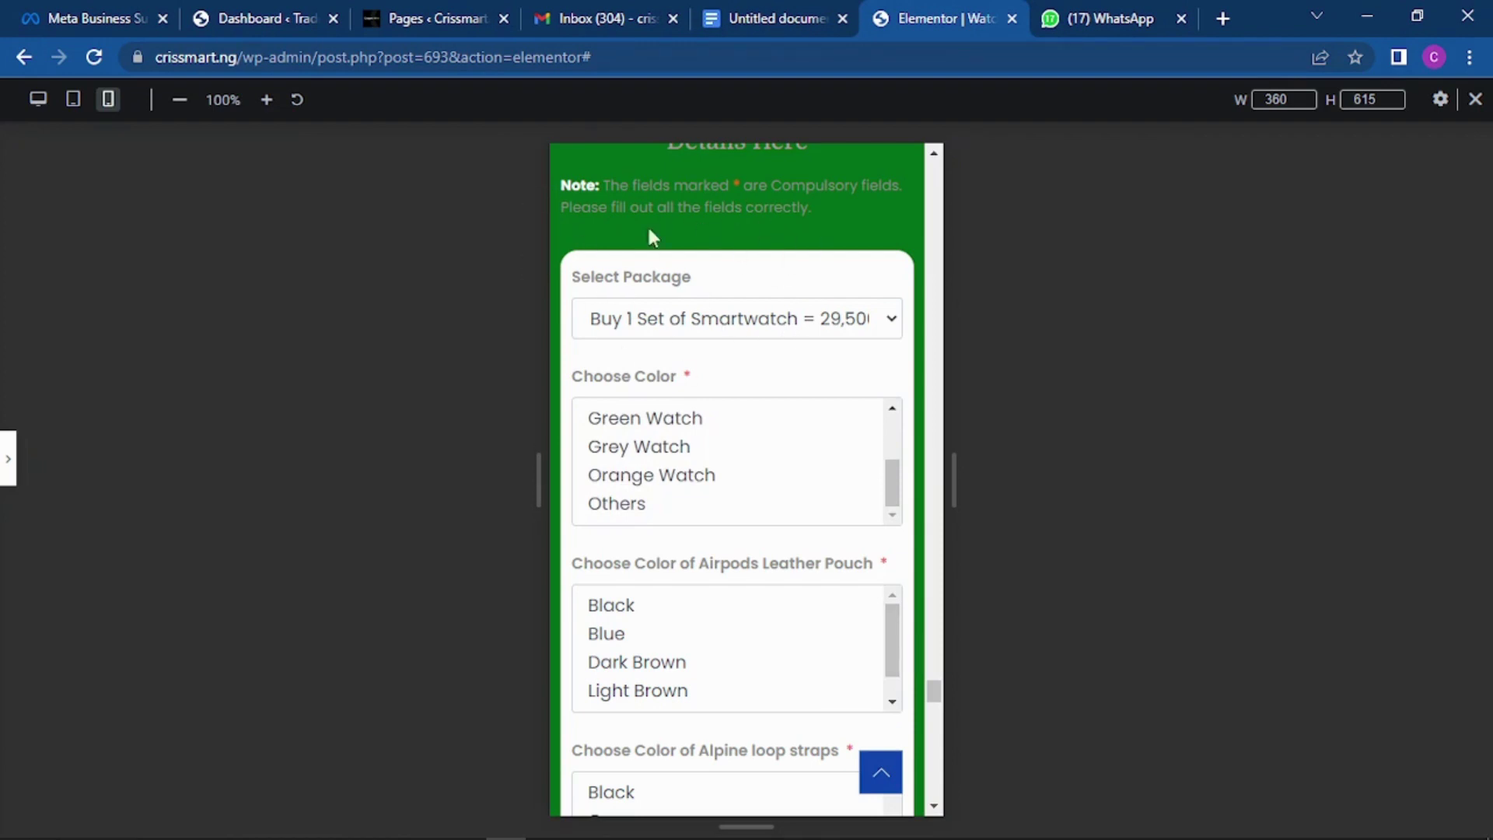
{"action": "scroll", "coordinate": [740, 282], "scroll_direction": "down", "scroll_amount": 8}
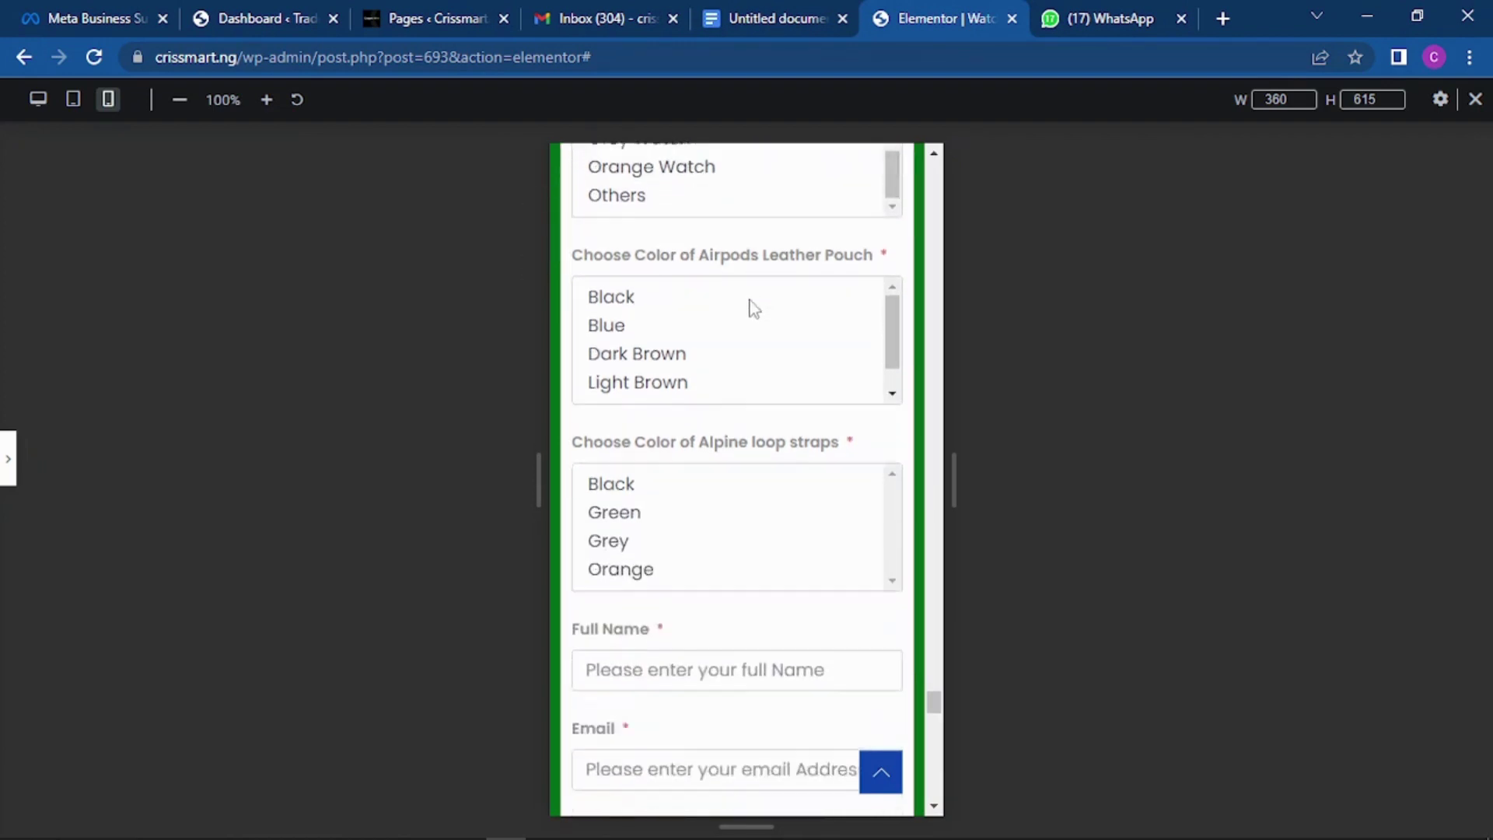
{"action": "scroll", "coordinate": [749, 333], "scroll_direction": "down", "scroll_amount": 10}
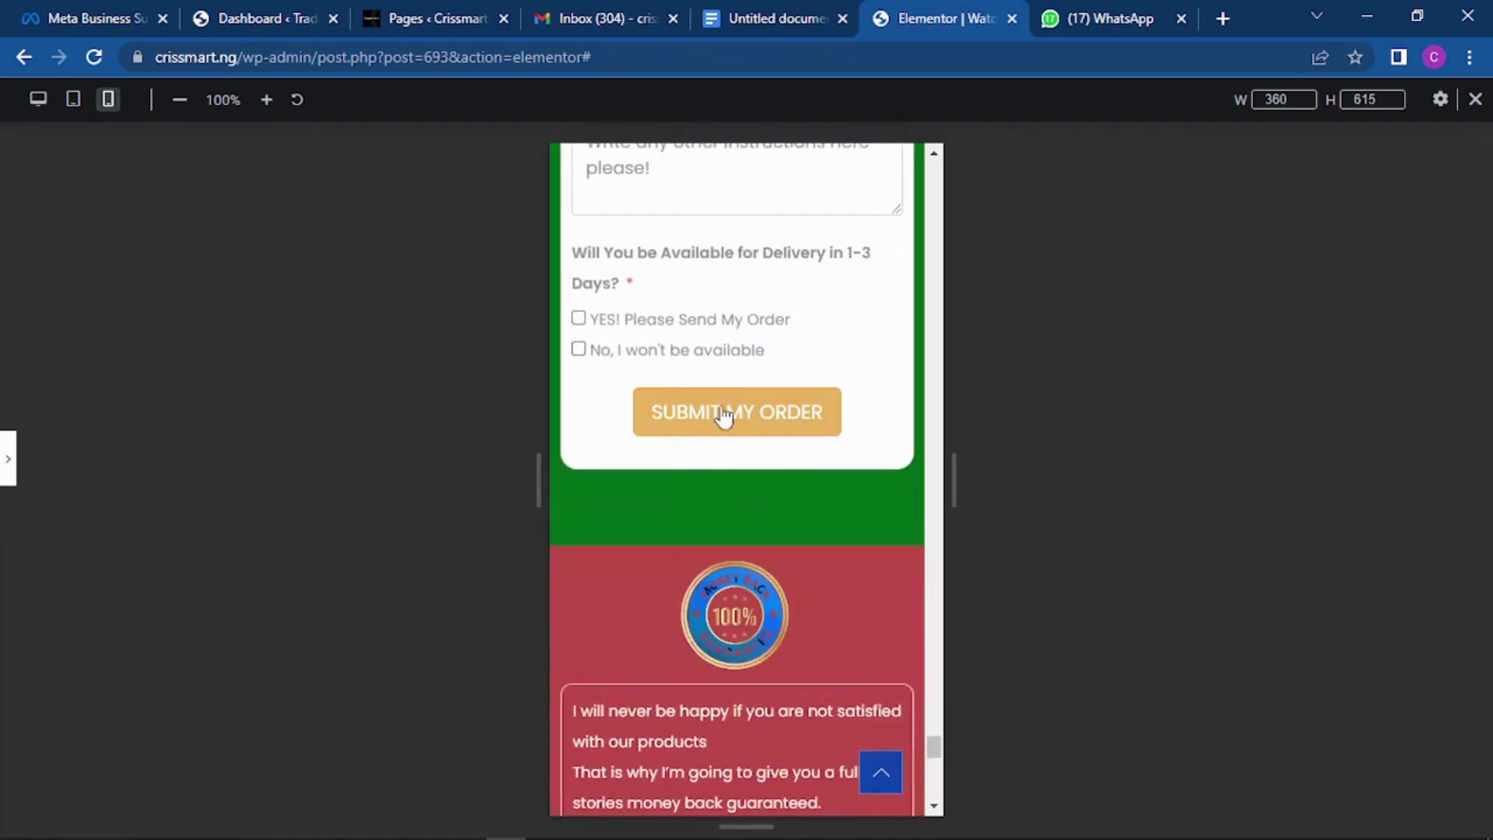
{"action": "key", "text": "ctrl+shift+Tab"}
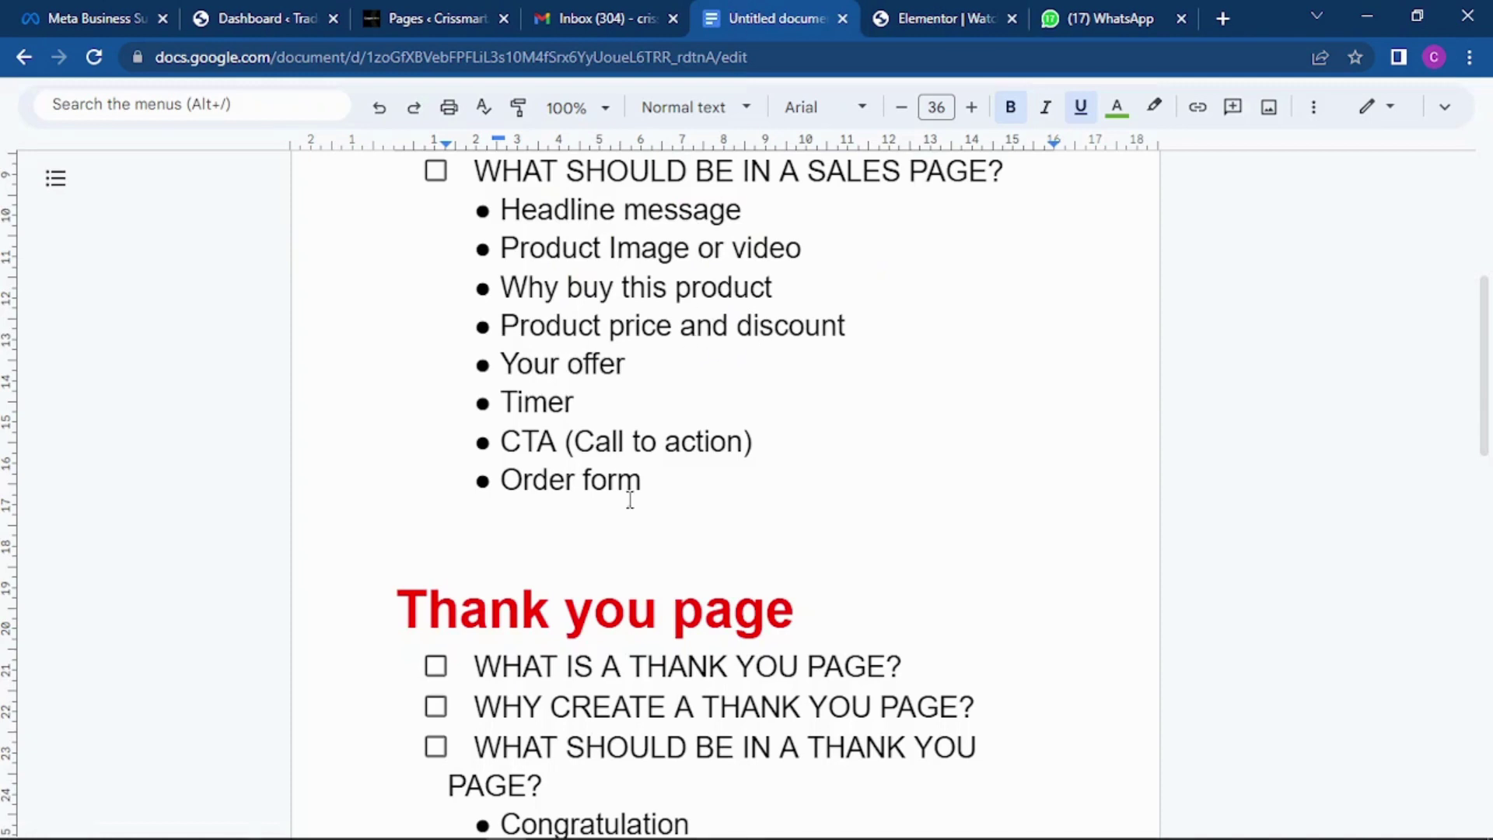
Skim the sales page and Thank you page sections of the outline, and go back over the order form on the Elementor page.
{"action": "scroll", "coordinate": [667, 422], "scroll_direction": "down", "scroll_amount": 3}
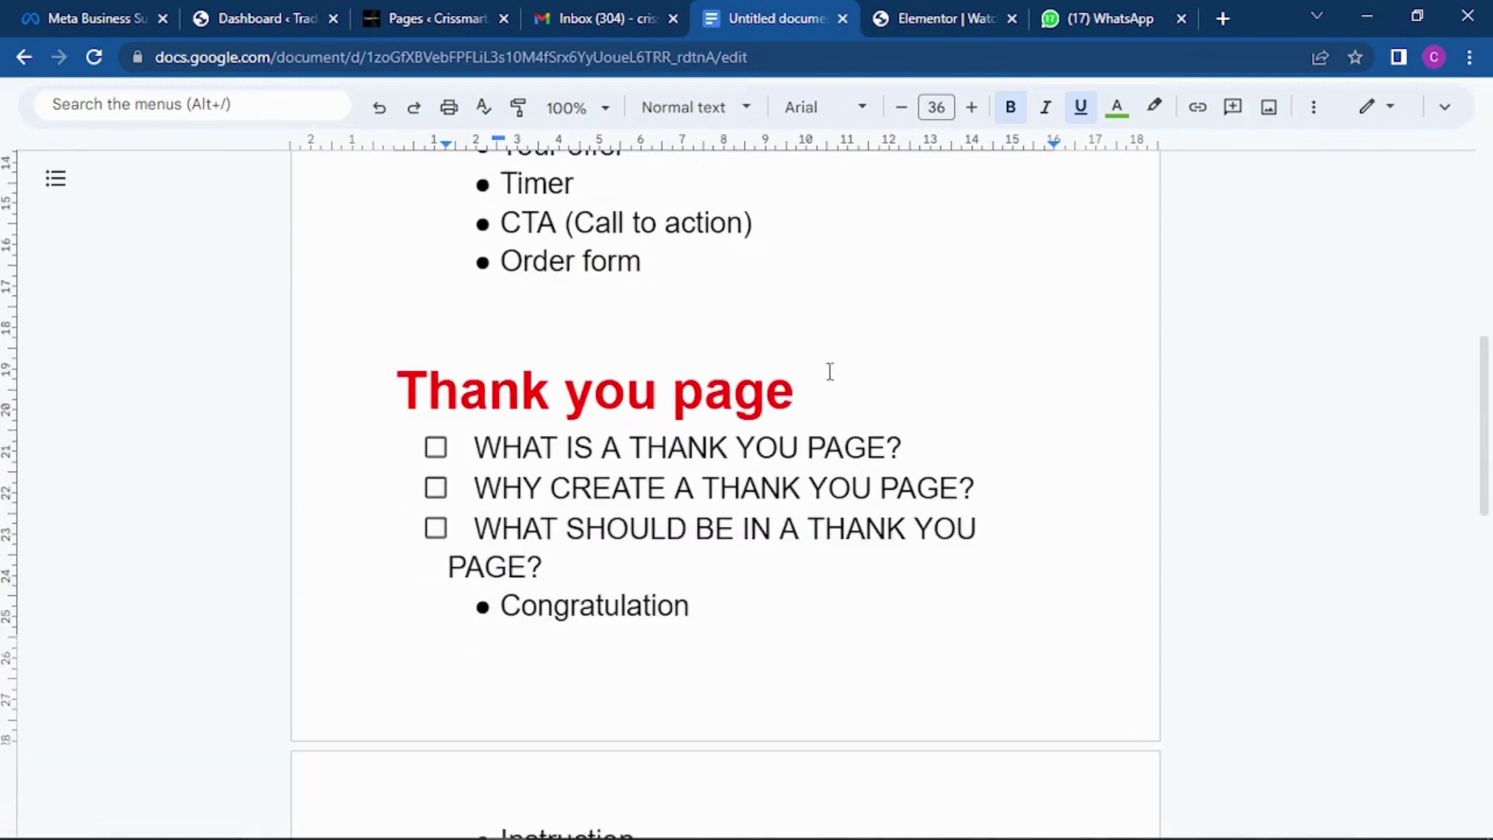
{"action": "scroll", "coordinate": [831, 372], "scroll_direction": "down", "scroll_amount": 1}
{"action": "scroll", "coordinate": [821, 397], "scroll_direction": "up", "scroll_amount": 5}
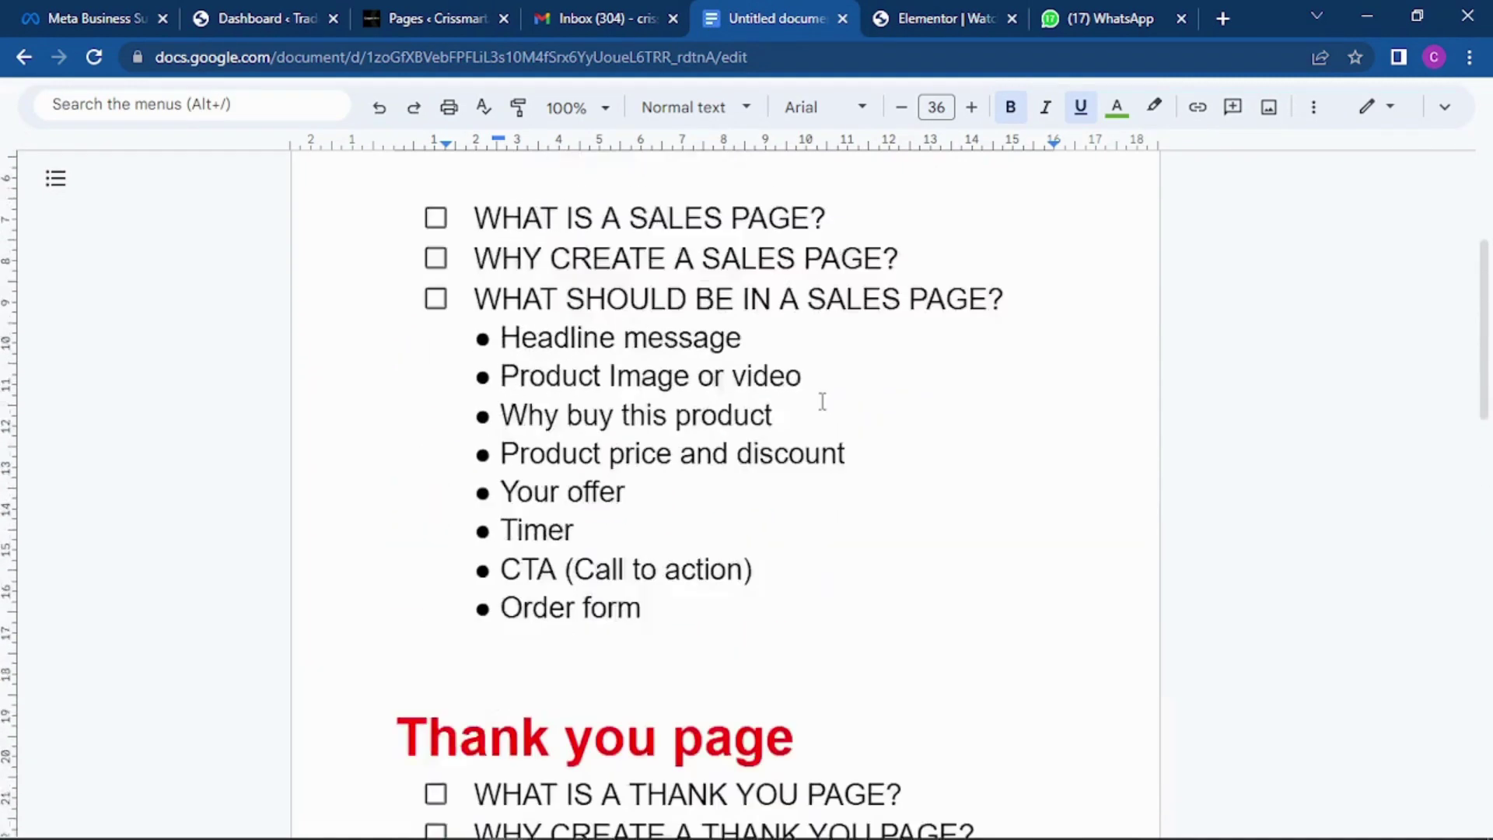
{"action": "scroll", "coordinate": [821, 398], "scroll_direction": "down", "scroll_amount": 7}
{"action": "scroll", "coordinate": [781, 422], "scroll_direction": "down", "scroll_amount": 3}
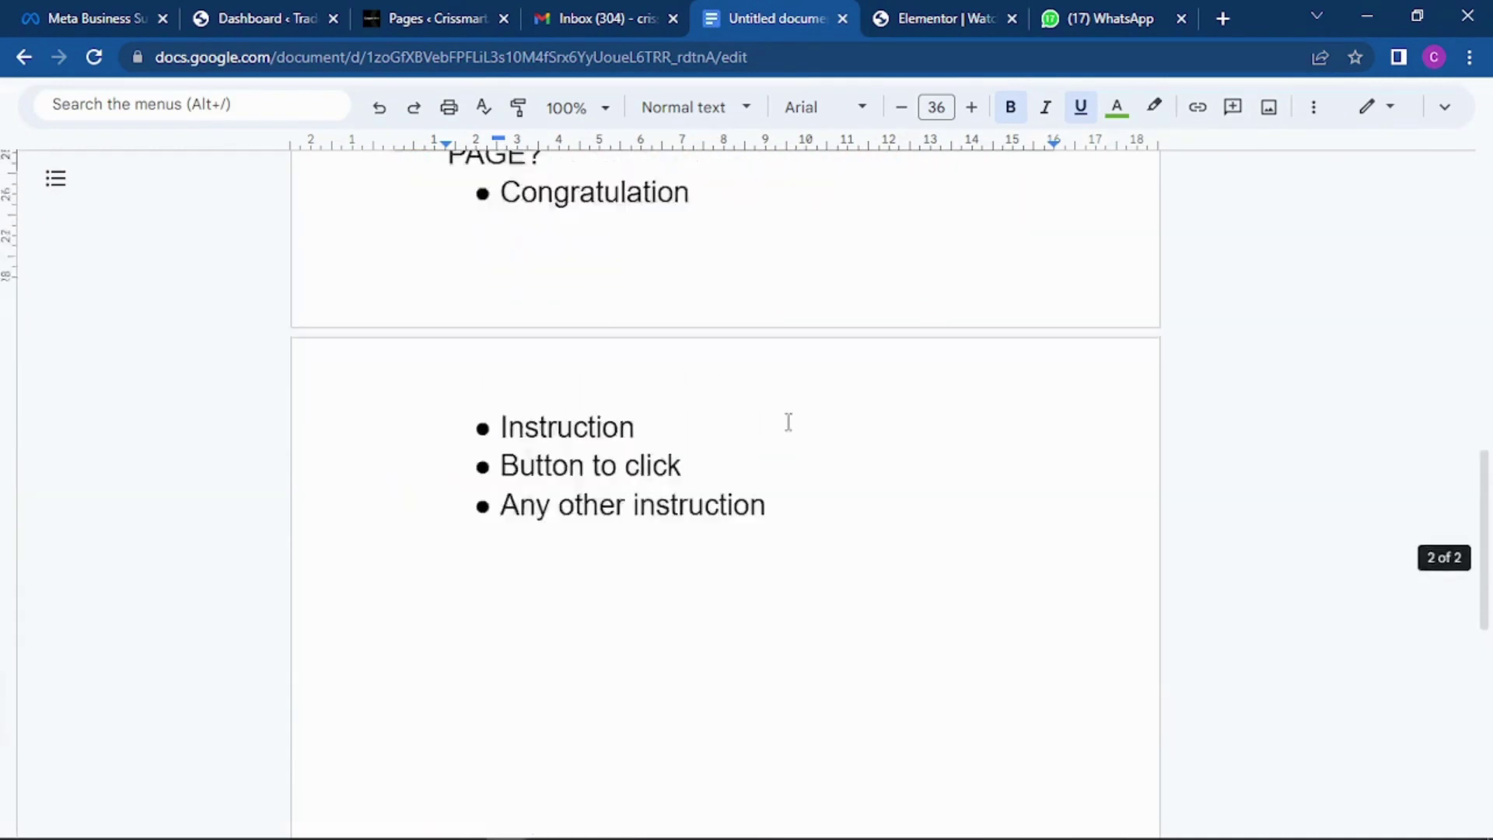
{"action": "scroll", "coordinate": [786, 423], "scroll_direction": "up", "scroll_amount": 14}
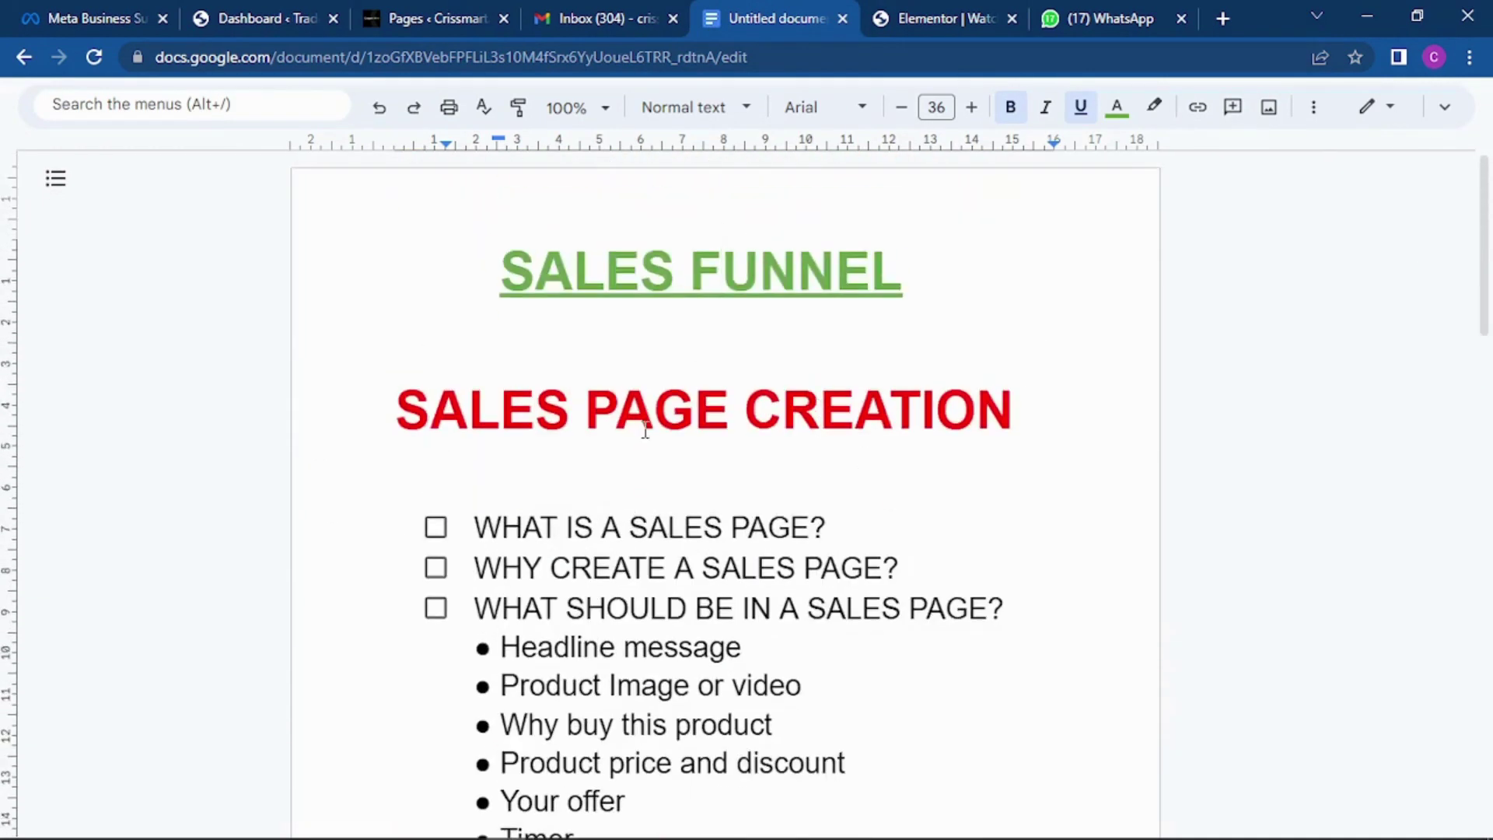
{"action": "left_click", "coordinate": [913, 11]}
{"action": "scroll", "coordinate": [773, 427], "scroll_direction": "up", "scroll_amount": 10}
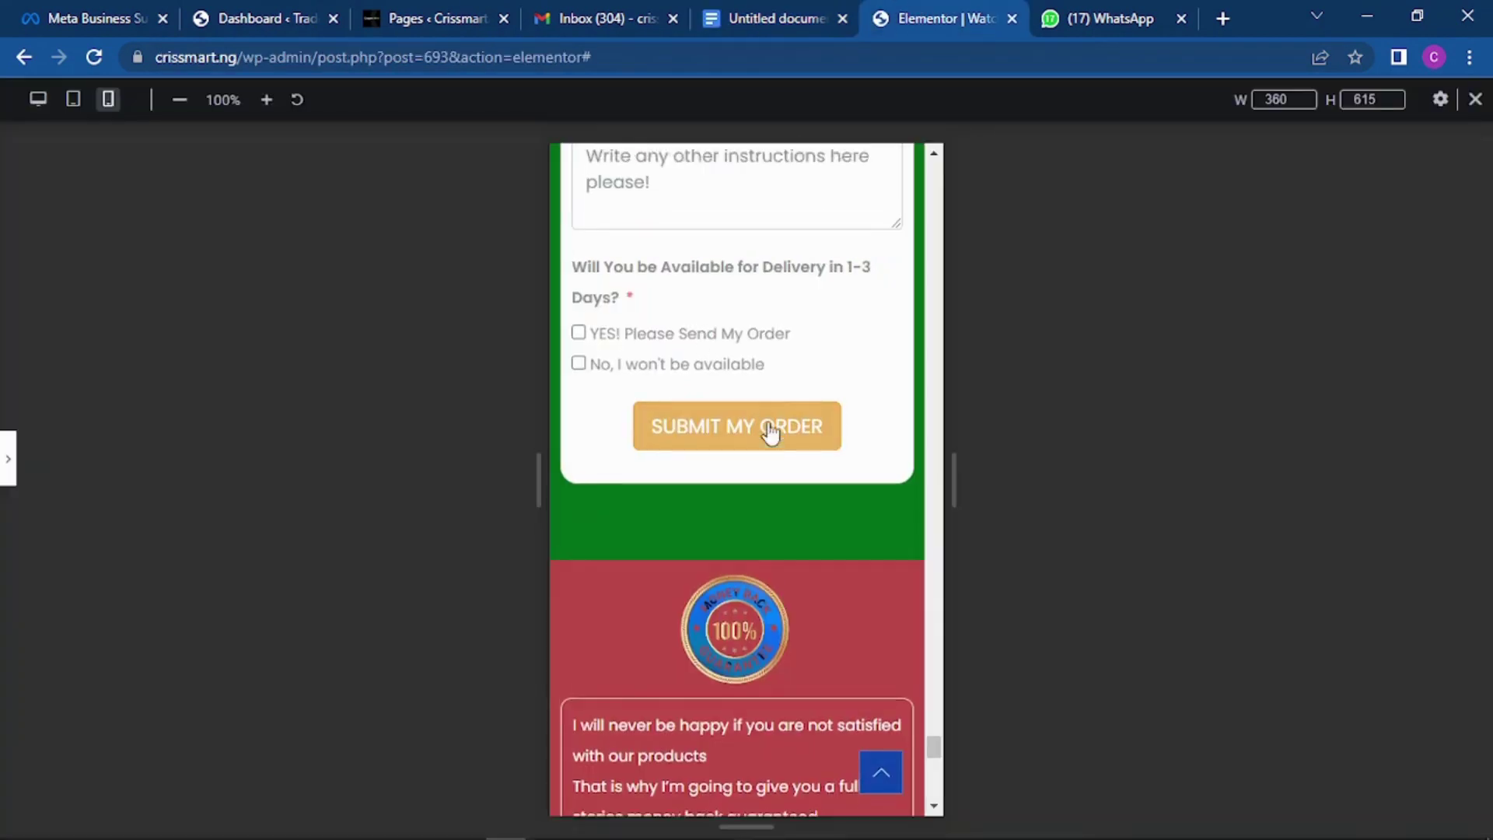
{"action": "scroll", "coordinate": [768, 311], "scroll_direction": "up", "scroll_amount": 5}
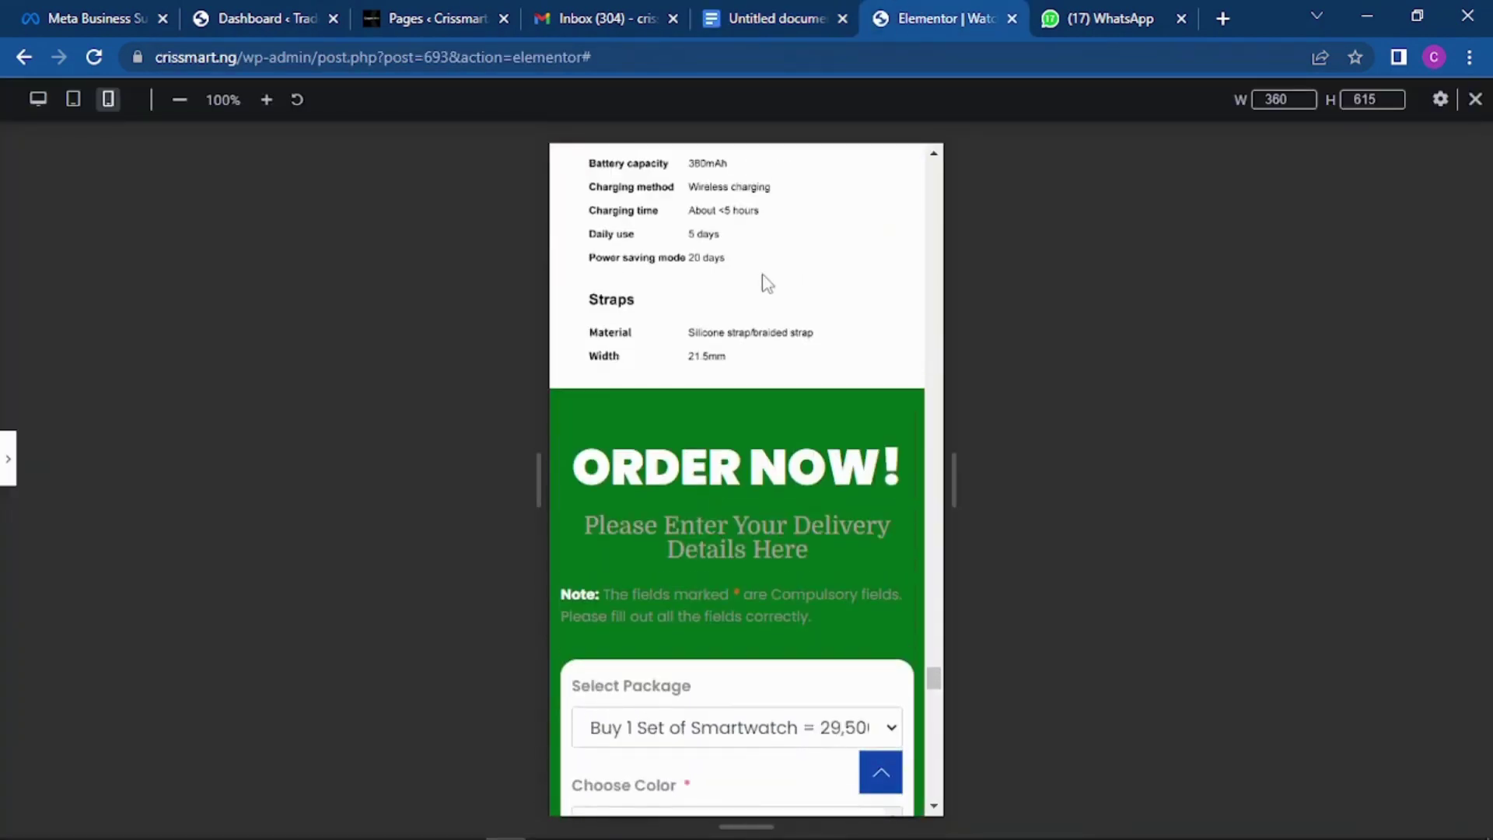
Switch to the WordPress dashboard, reload the site's list of pages, and start a new page.
{"action": "left_click", "coordinate": [460, 10]}
{"action": "scroll", "coordinate": [230, 185], "scroll_direction": "up", "scroll_amount": 10}
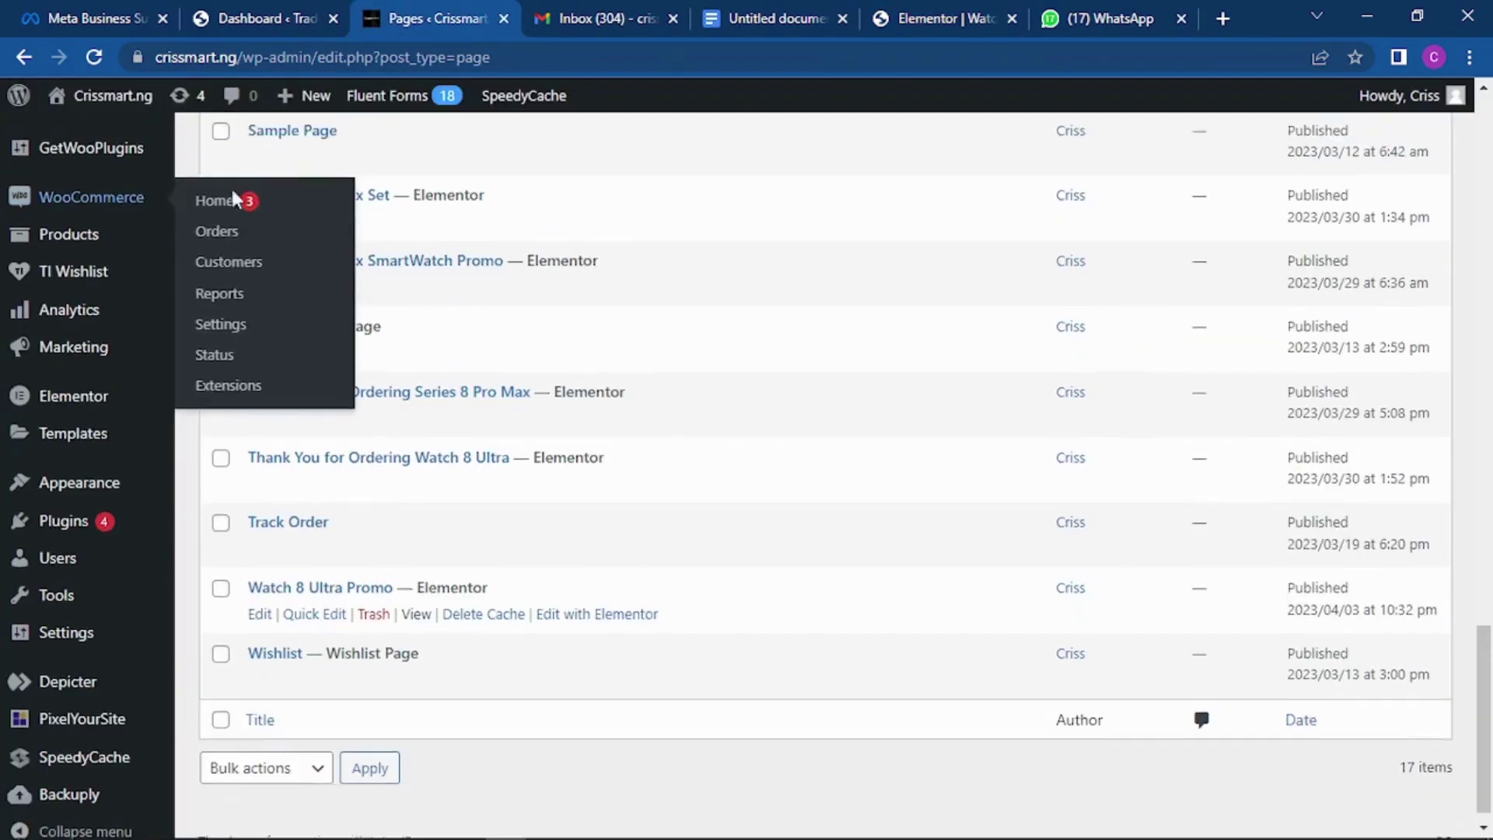
{"action": "scroll", "coordinate": [189, 230], "scroll_direction": "up", "scroll_amount": 15}
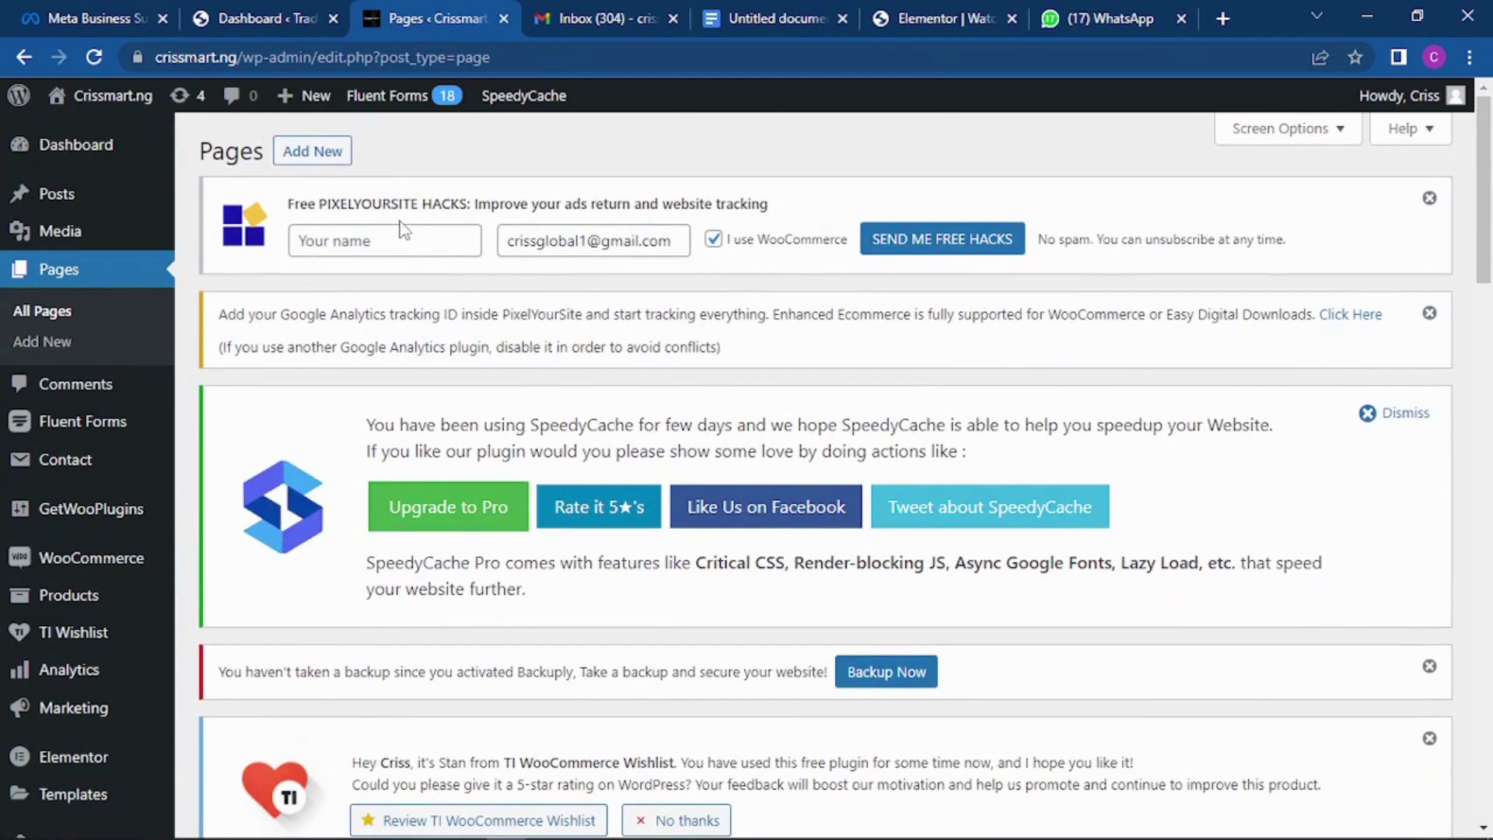
{"action": "mouse_move", "coordinate": [99, 161]}
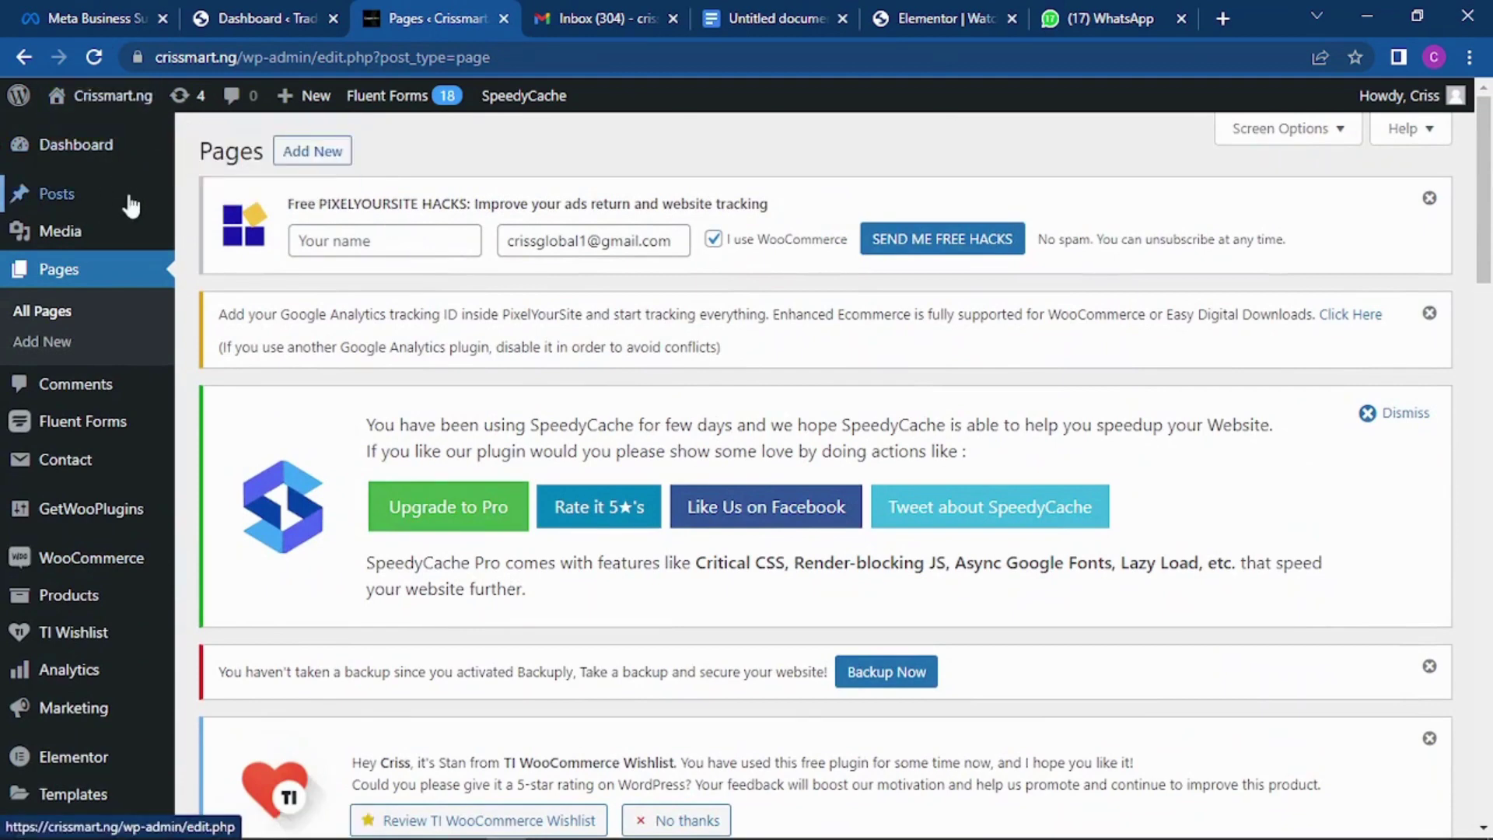
{"action": "scroll", "coordinate": [117, 234], "scroll_direction": "down", "scroll_amount": 1}
{"action": "left_click", "coordinate": [56, 206]}
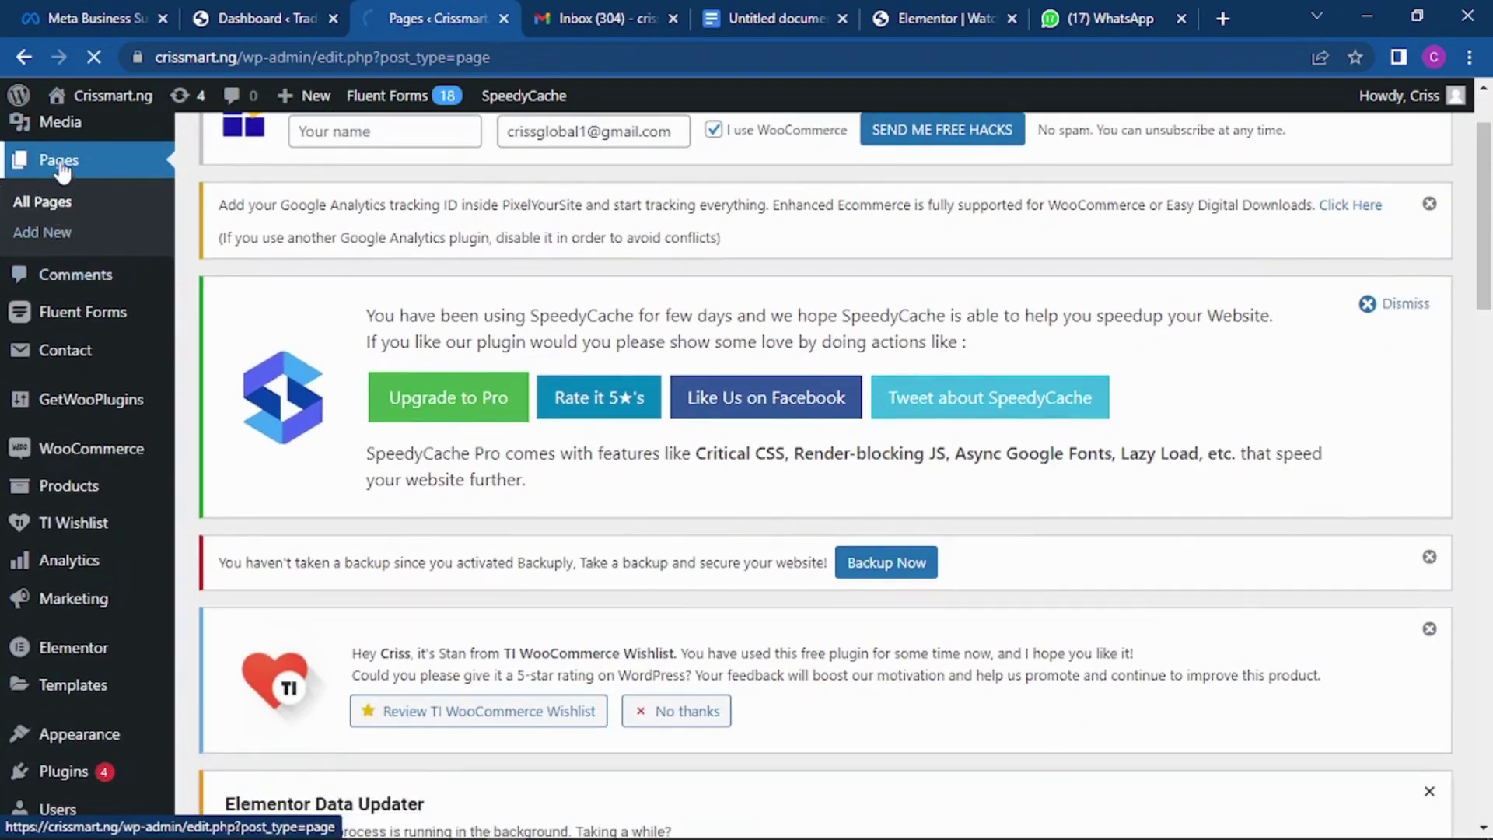
{"action": "scroll", "coordinate": [639, 316], "scroll_direction": "down", "scroll_amount": 15}
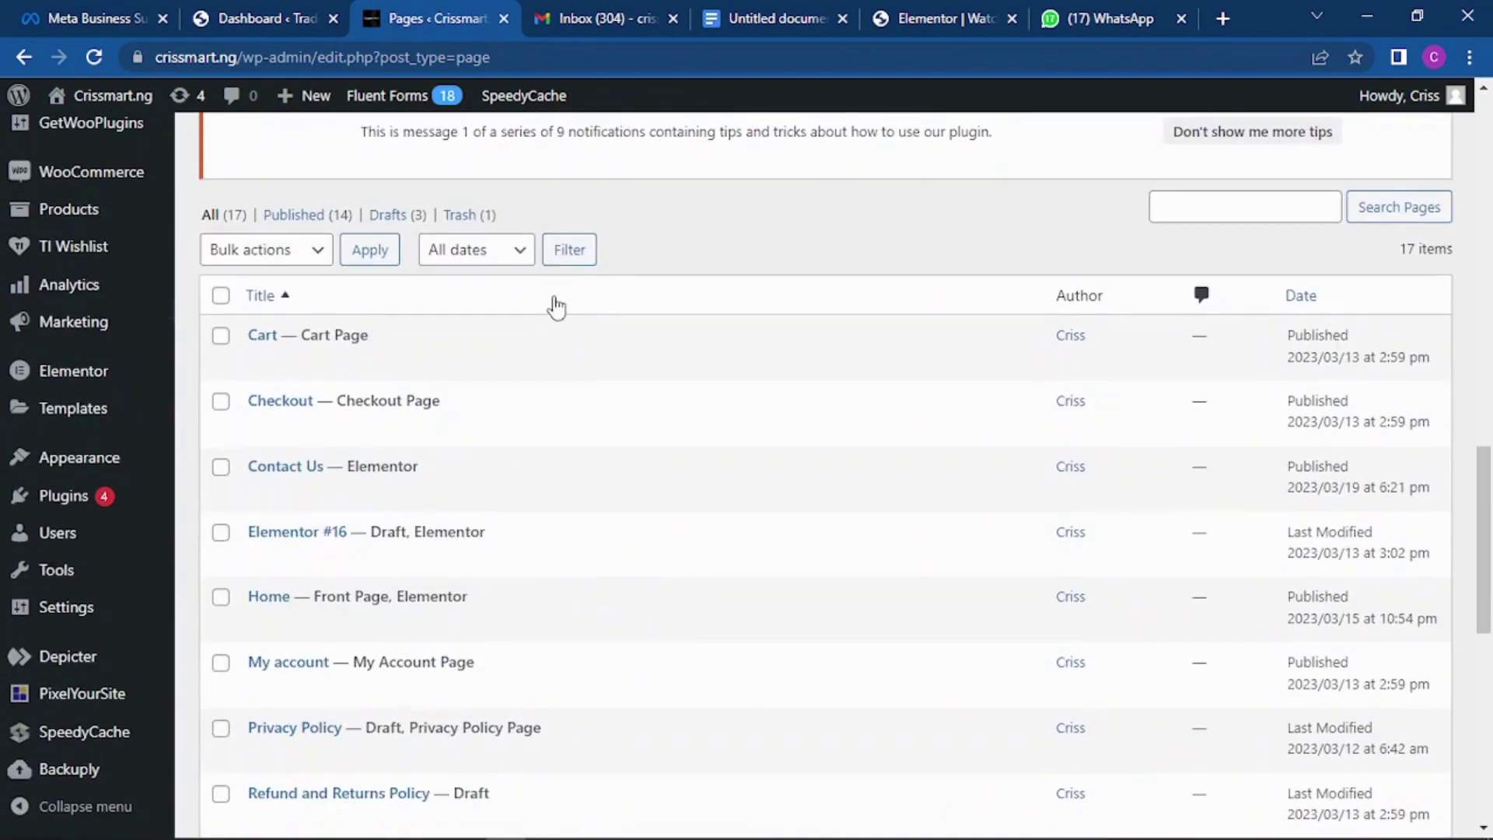
{"action": "scroll", "coordinate": [553, 306], "scroll_direction": "up", "scroll_amount": 8}
{"action": "scroll", "coordinate": [412, 279], "scroll_direction": "up", "scroll_amount": 10}
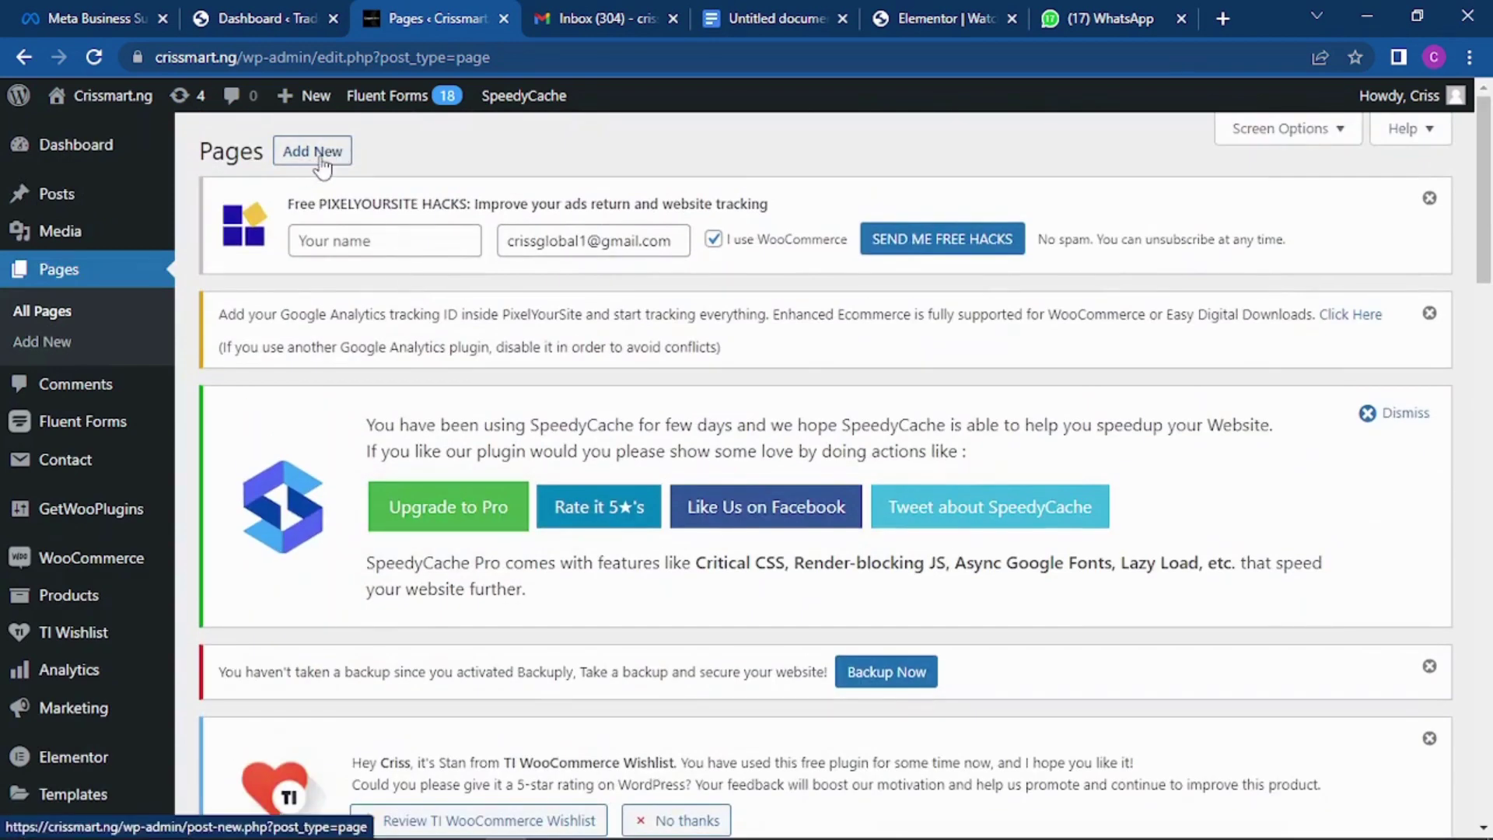
{"action": "left_click", "coordinate": [321, 156]}
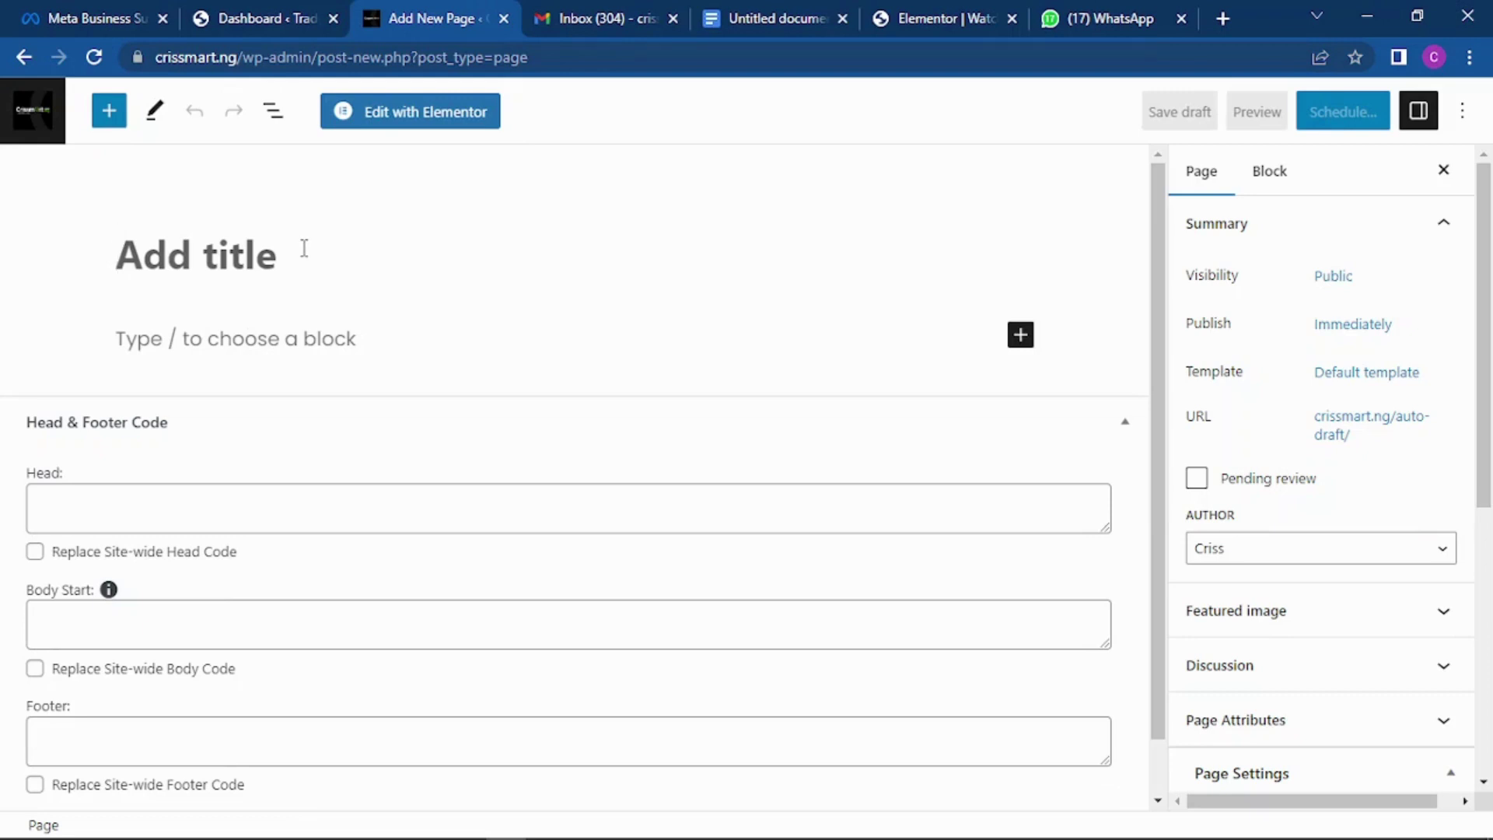
Title the new page "watch ultra" and set its template to Elementor Canvas.
{"action": "type", "text": "watc"}
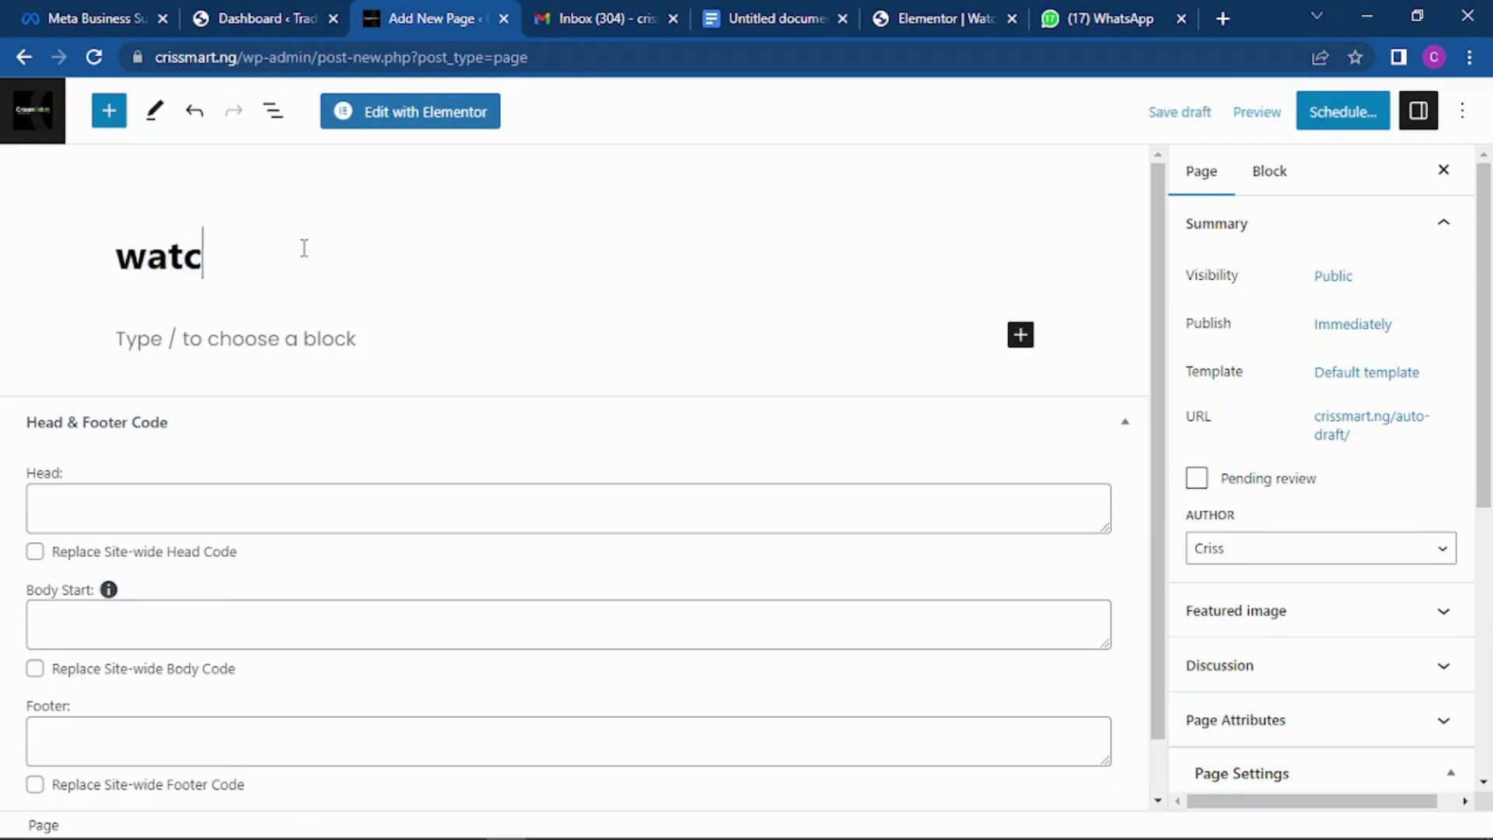
{"action": "type", "text": "h ultra"}
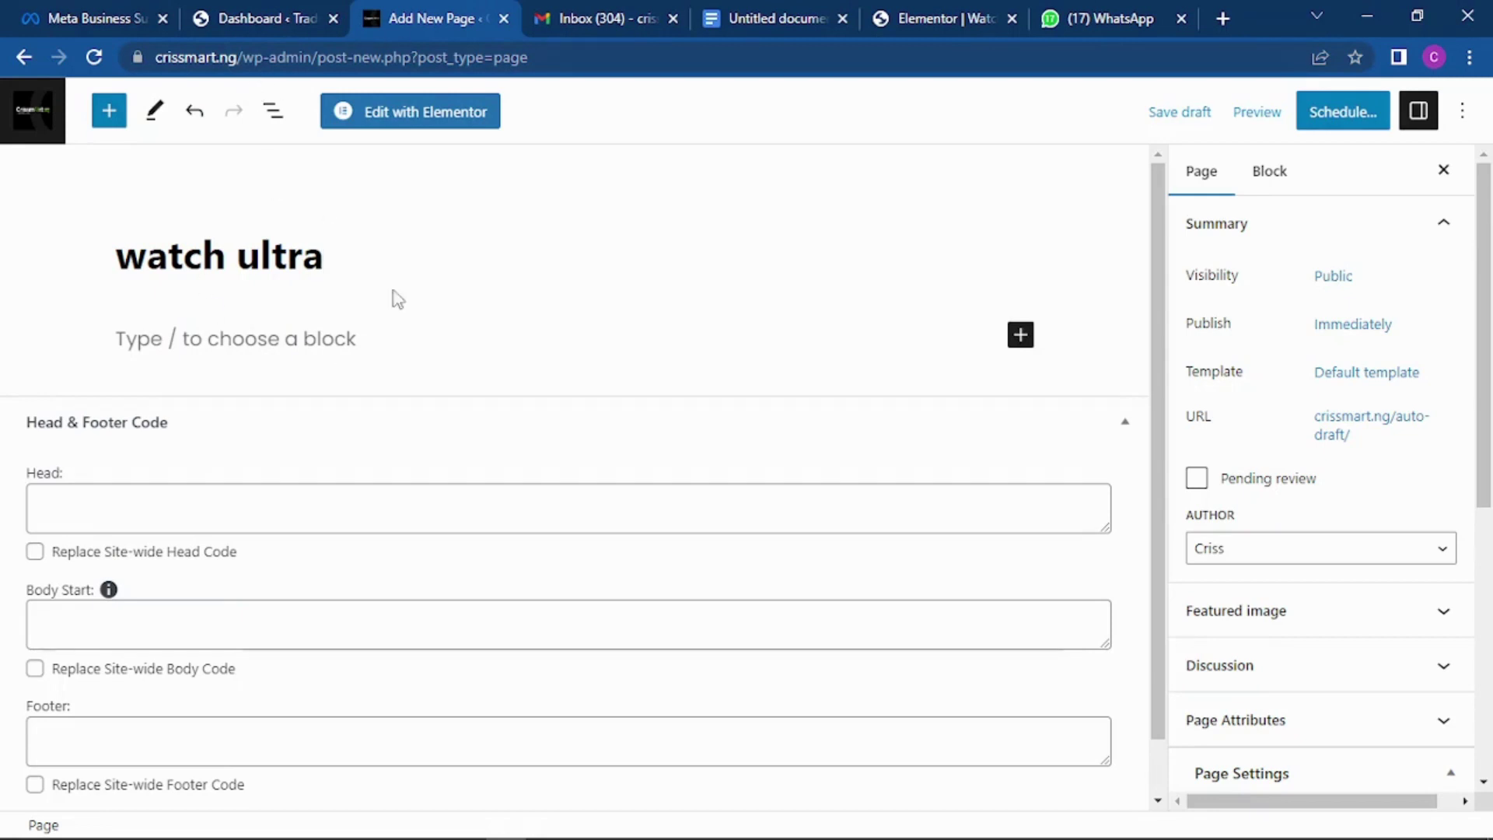
{"action": "left_click", "coordinate": [1333, 384]}
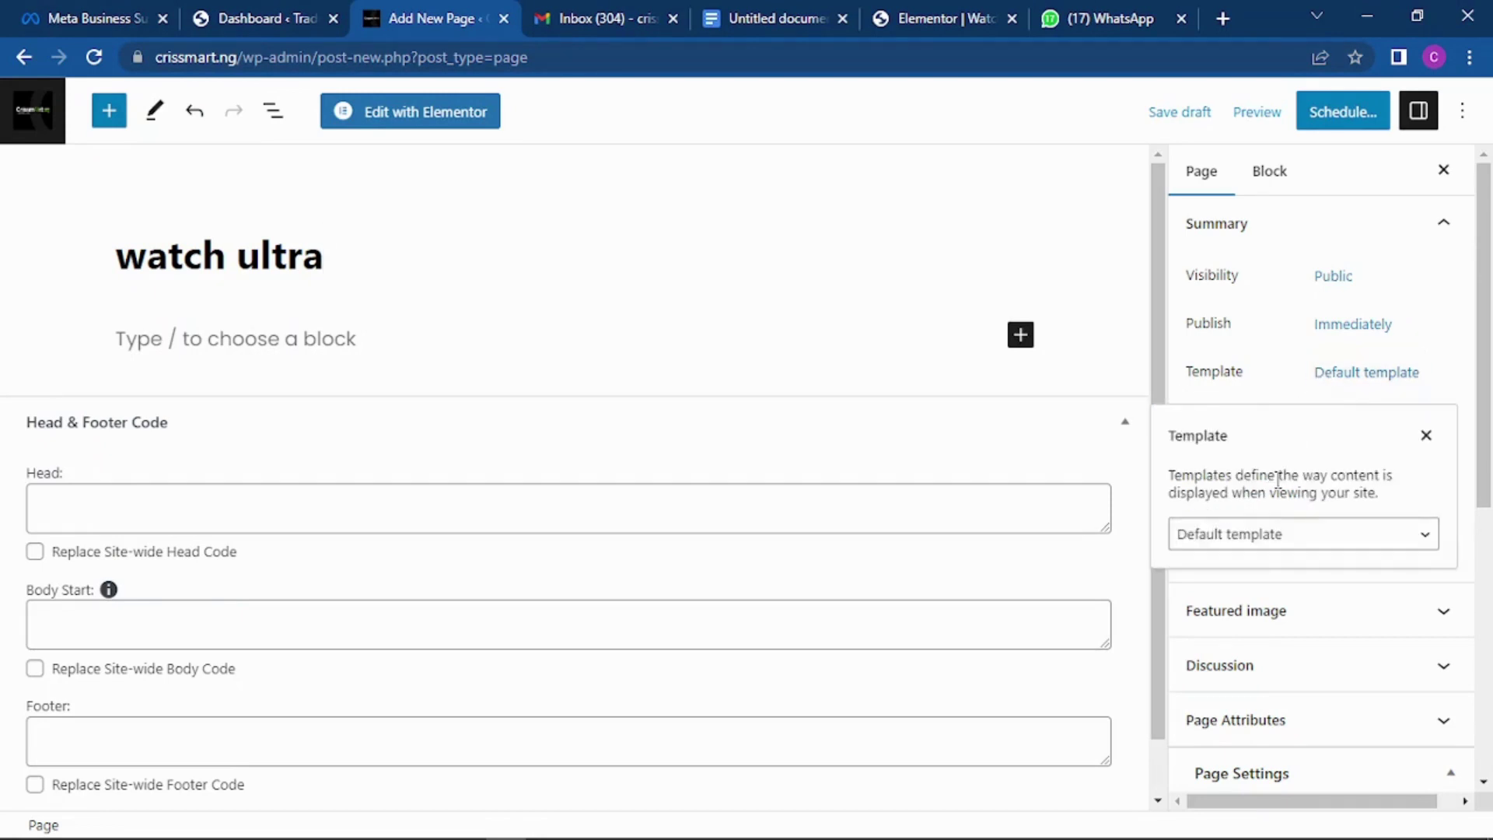
{"action": "left_click", "coordinate": [1276, 537]}
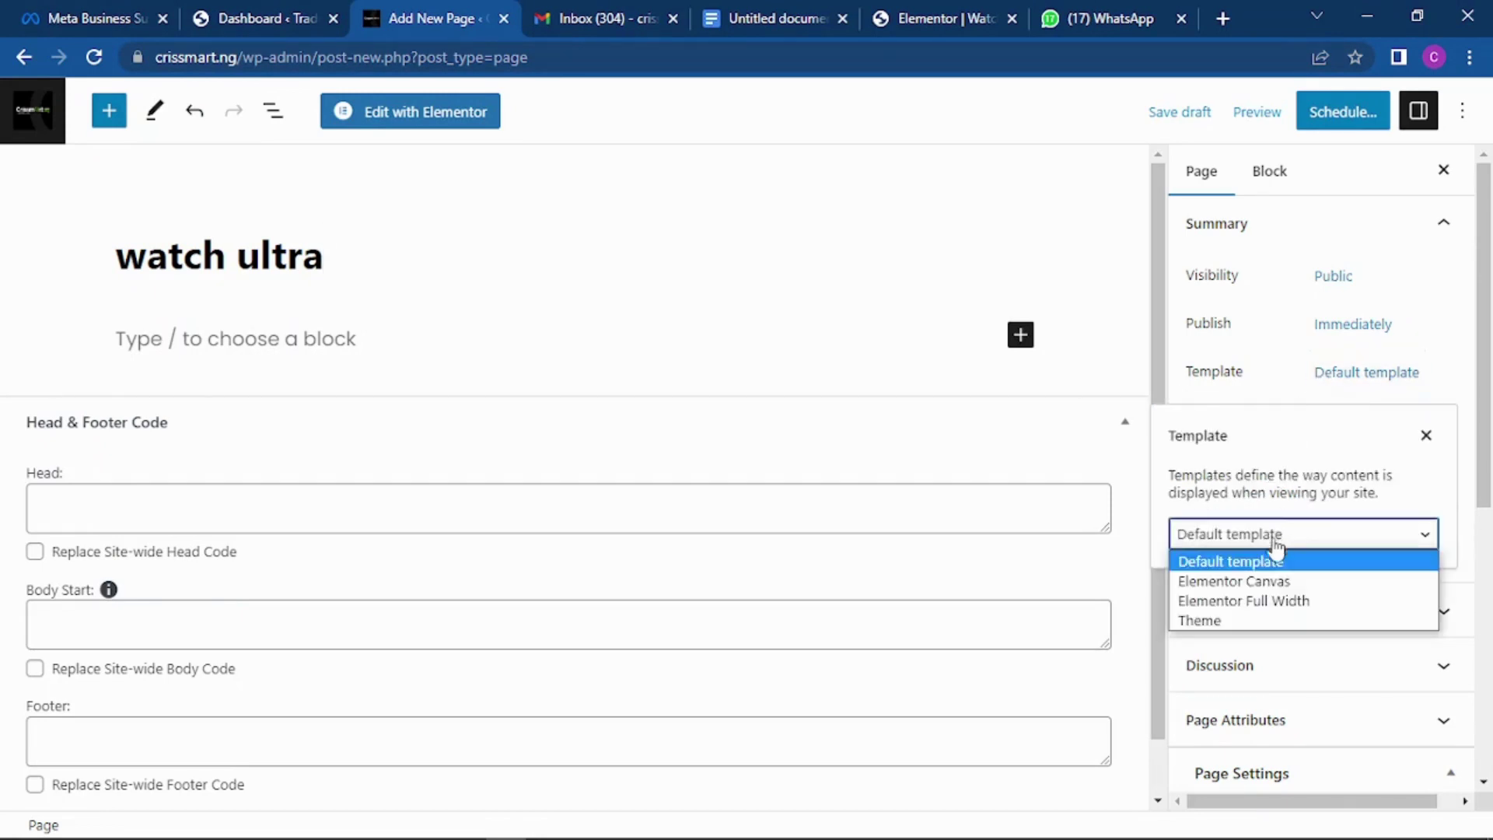
{"action": "left_click", "coordinate": [1260, 587]}
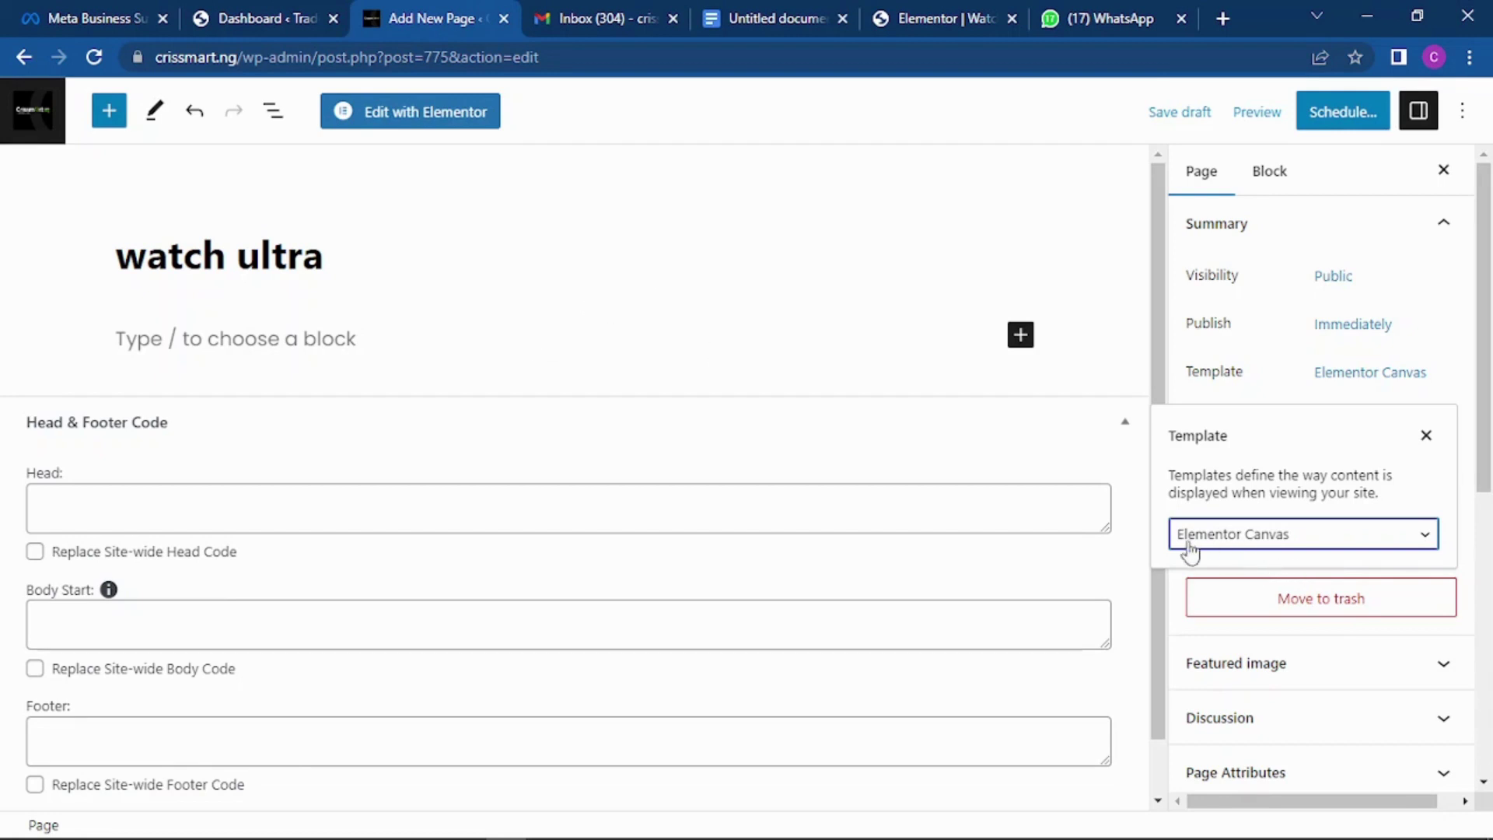
Publish the "watch ultra" page immediately and open it in the Elementor editor.
{"action": "left_click", "coordinate": [1334, 120]}
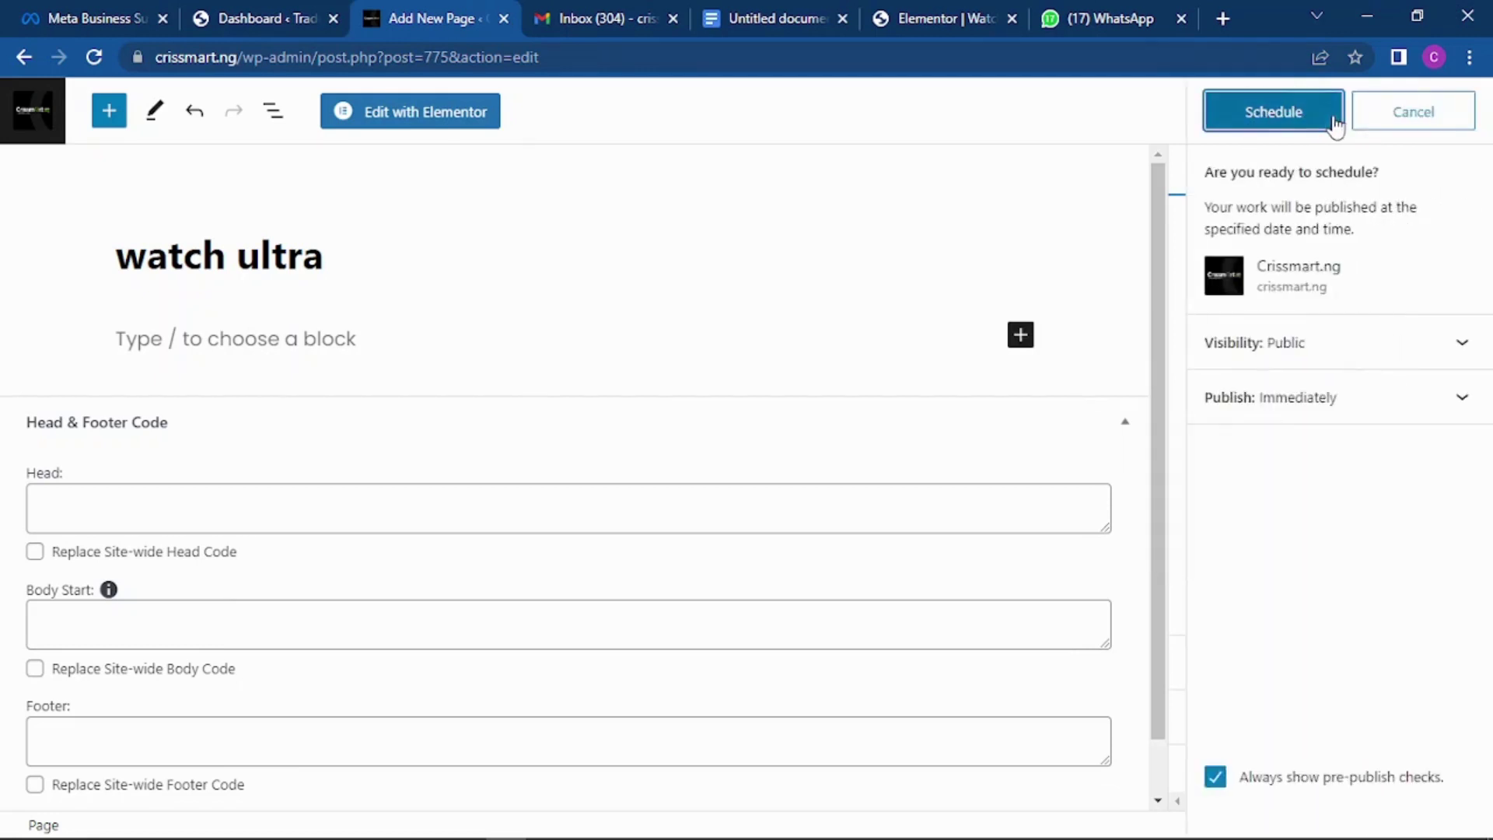
{"action": "left_click", "coordinate": [1289, 107]}
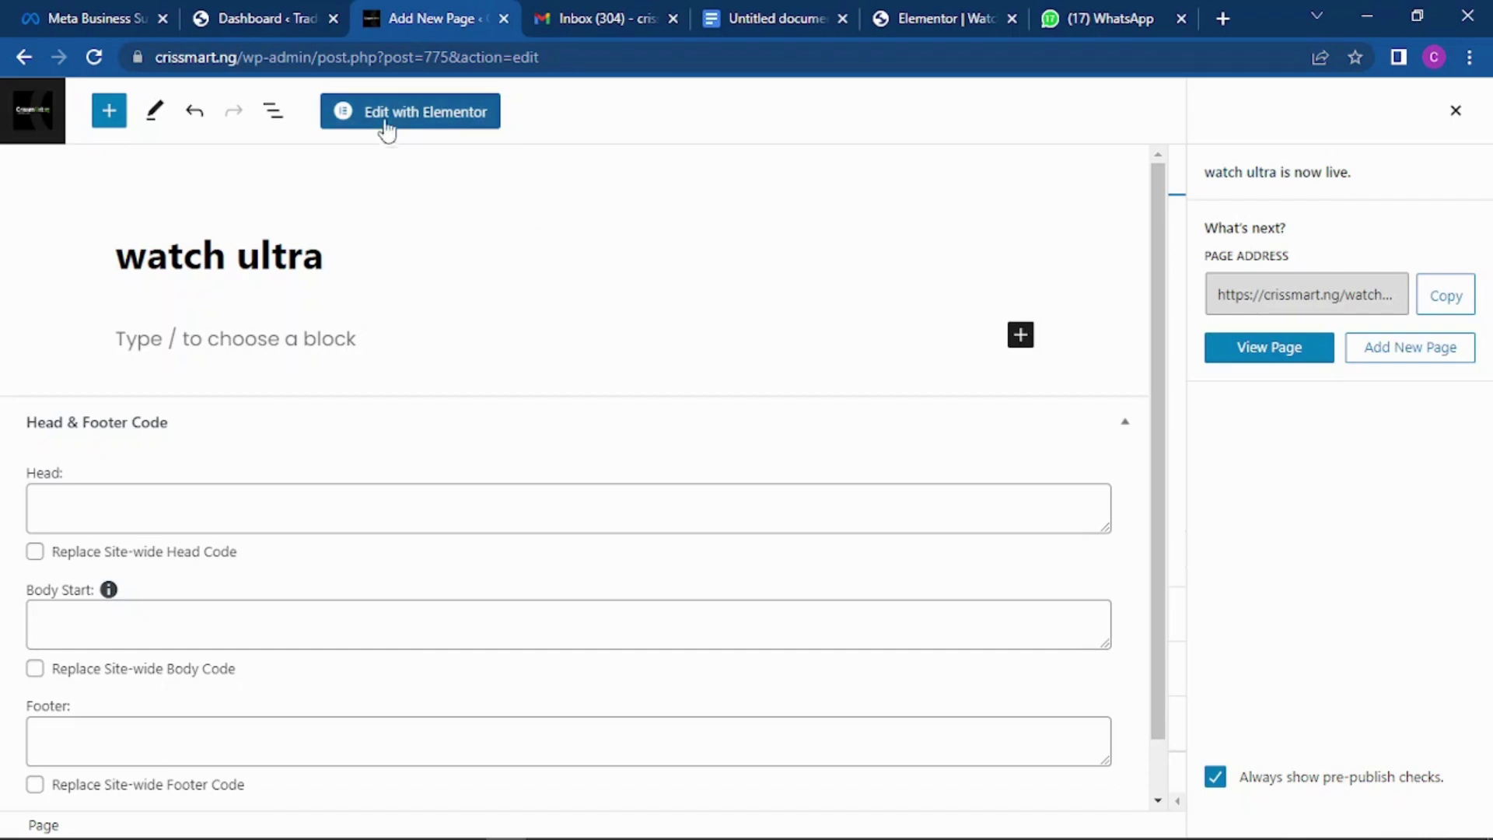
{"action": "left_click", "coordinate": [410, 112]}
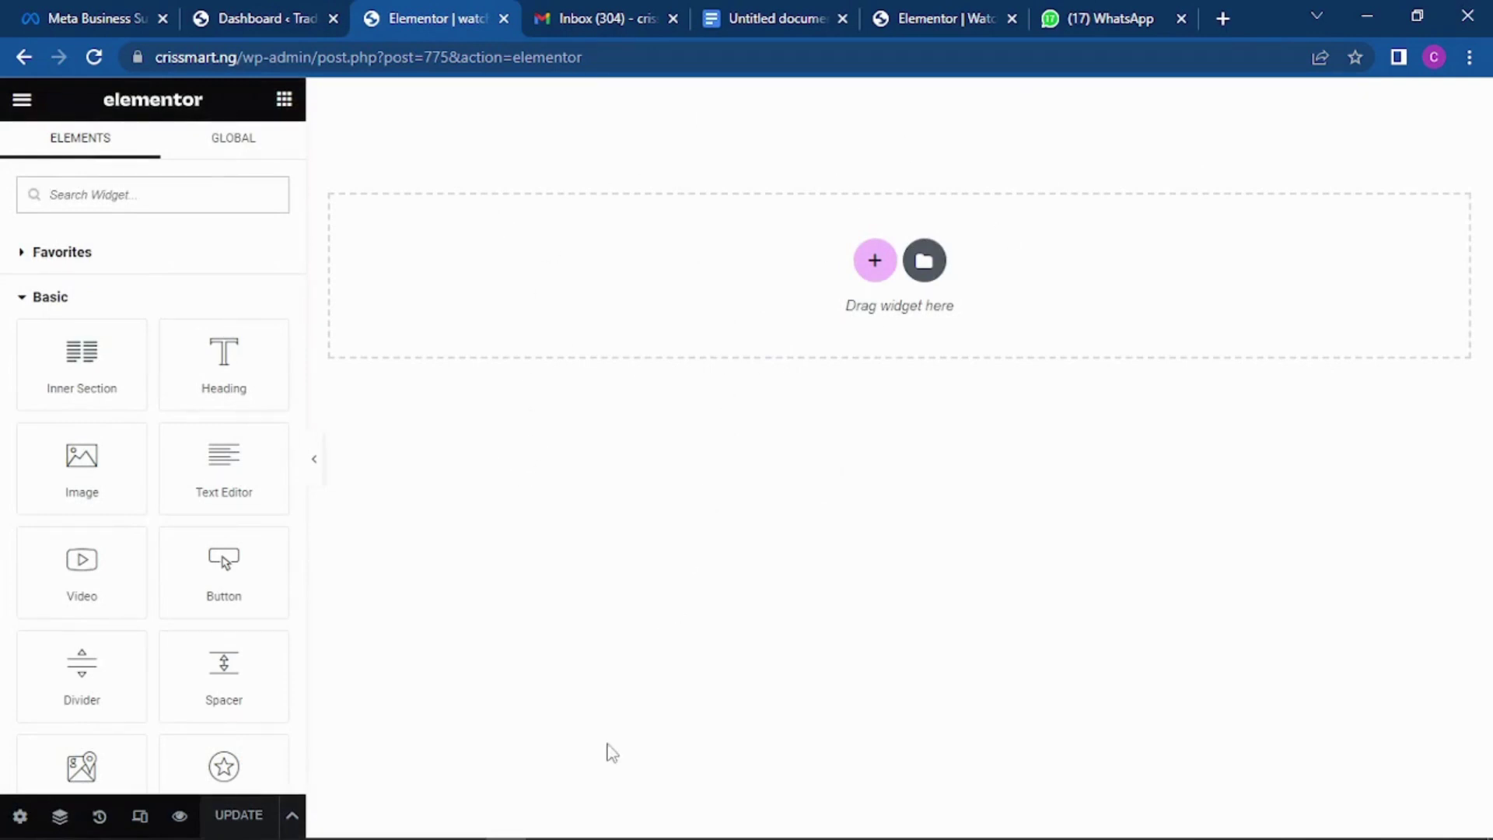
Review the headline and video of the example watch sales page alongside the Google Docs outline, and return to the blank "watch ultra" page.
{"action": "left_click", "coordinate": [937, 12]}
{"action": "scroll", "coordinate": [847, 200], "scroll_direction": "up", "scroll_amount": 15}
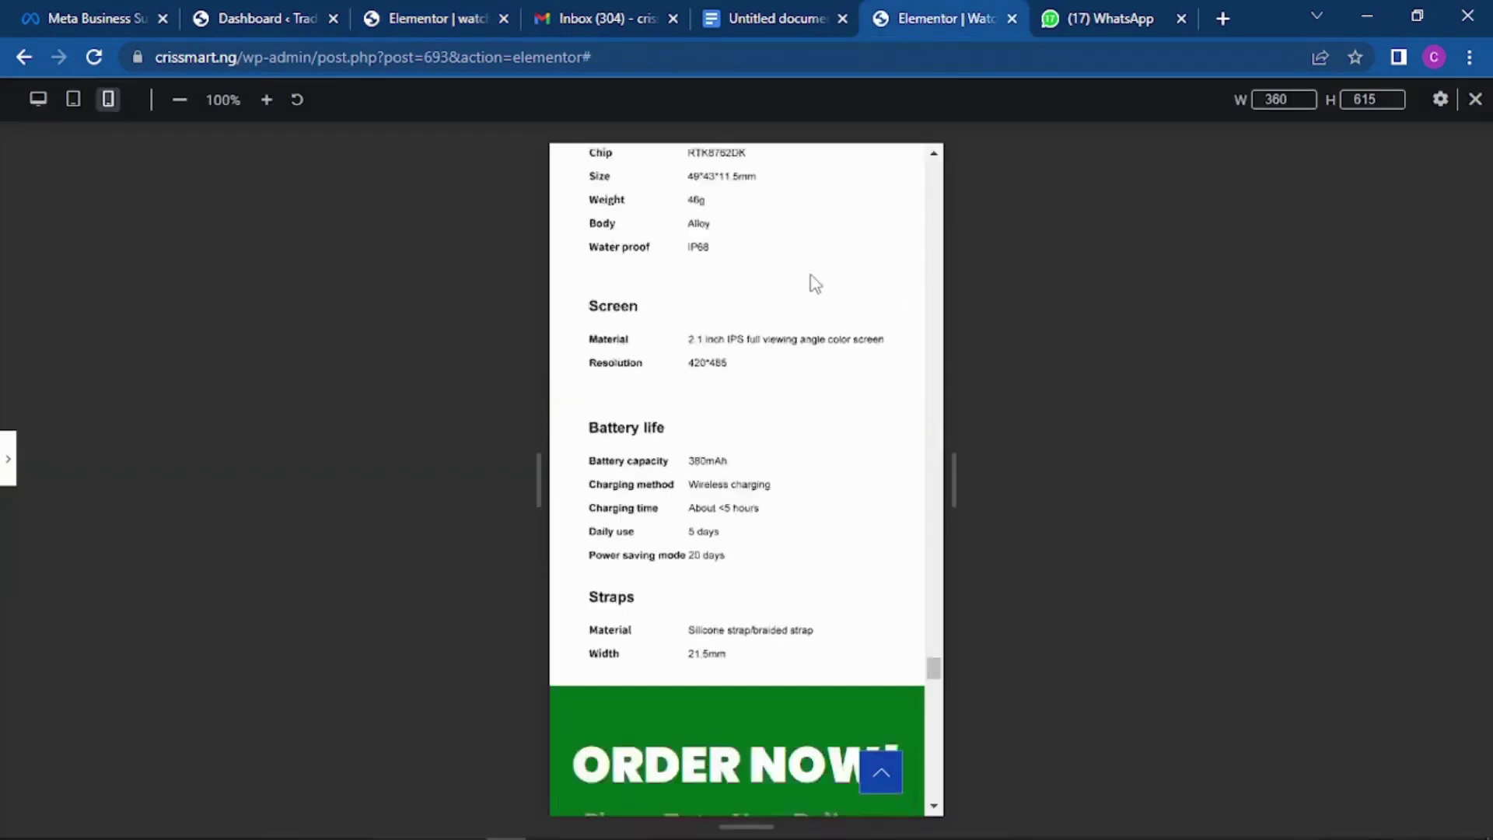
{"action": "scroll", "coordinate": [824, 225], "scroll_direction": "up", "scroll_amount": 10}
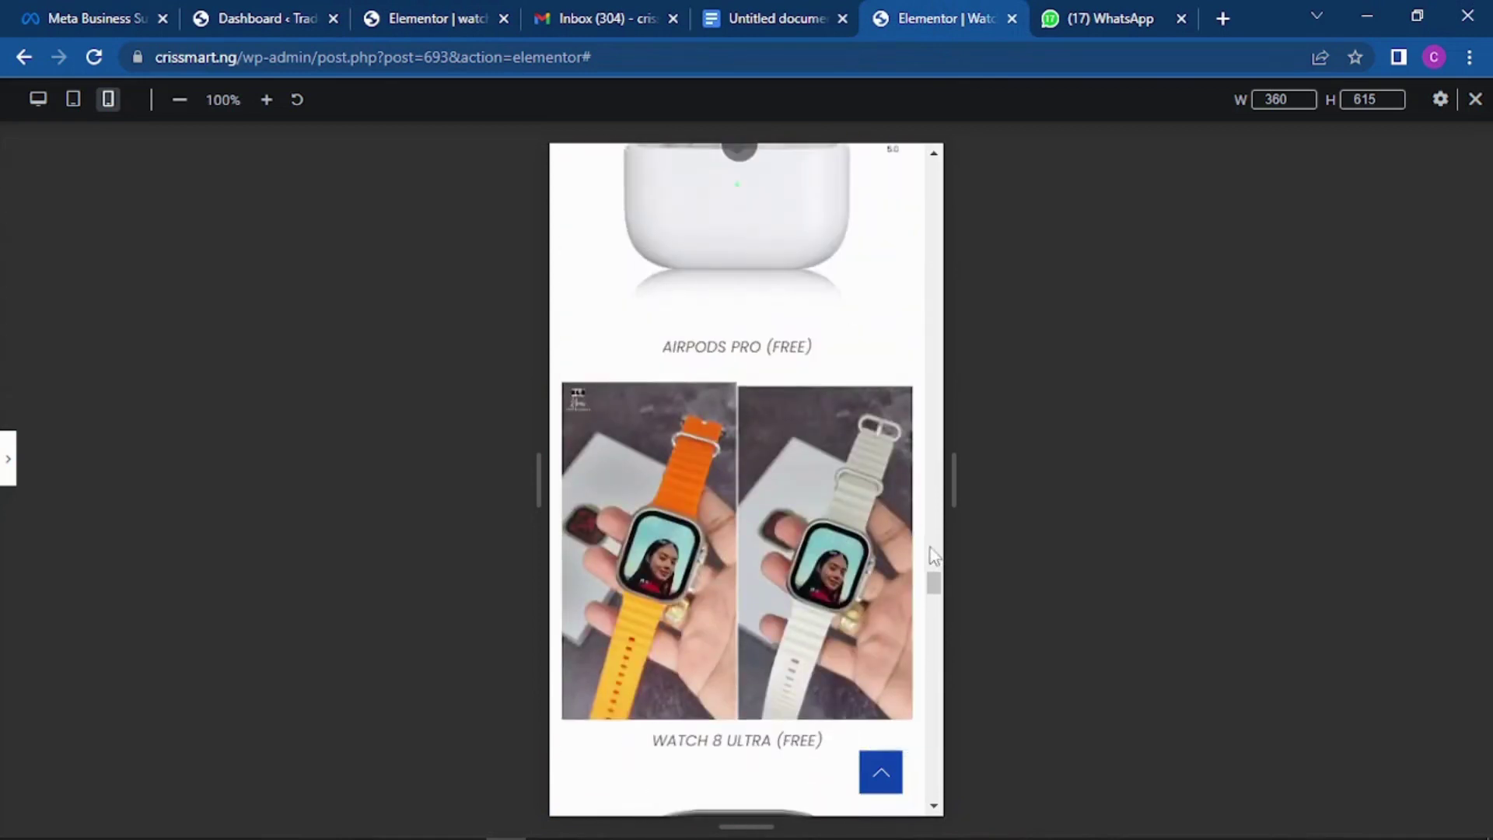
{"action": "left_click_drag", "start_coordinate": [933, 584], "coordinate": [898, 110]}
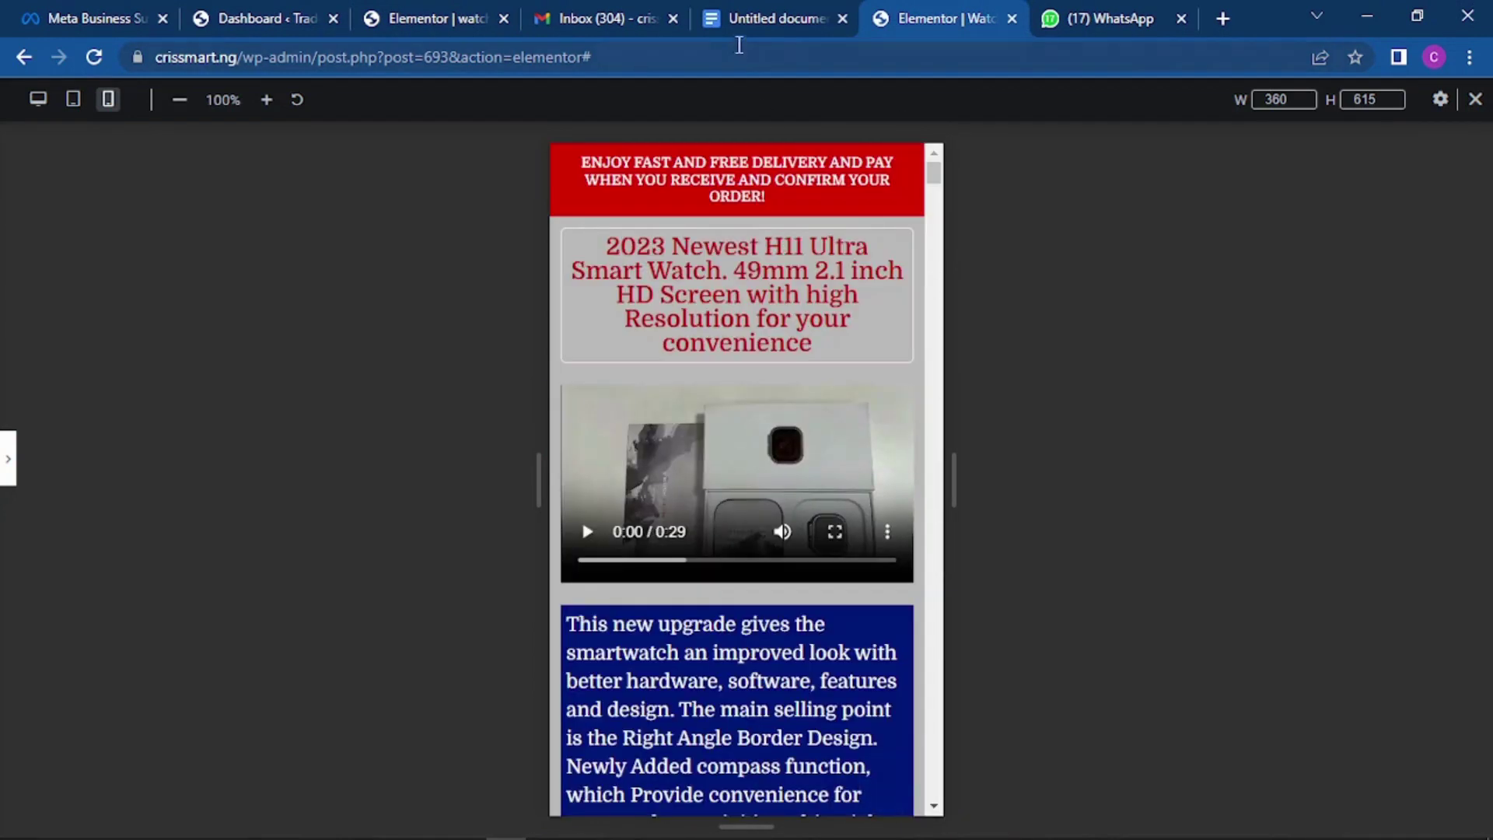
{"action": "left_click", "coordinate": [727, 17]}
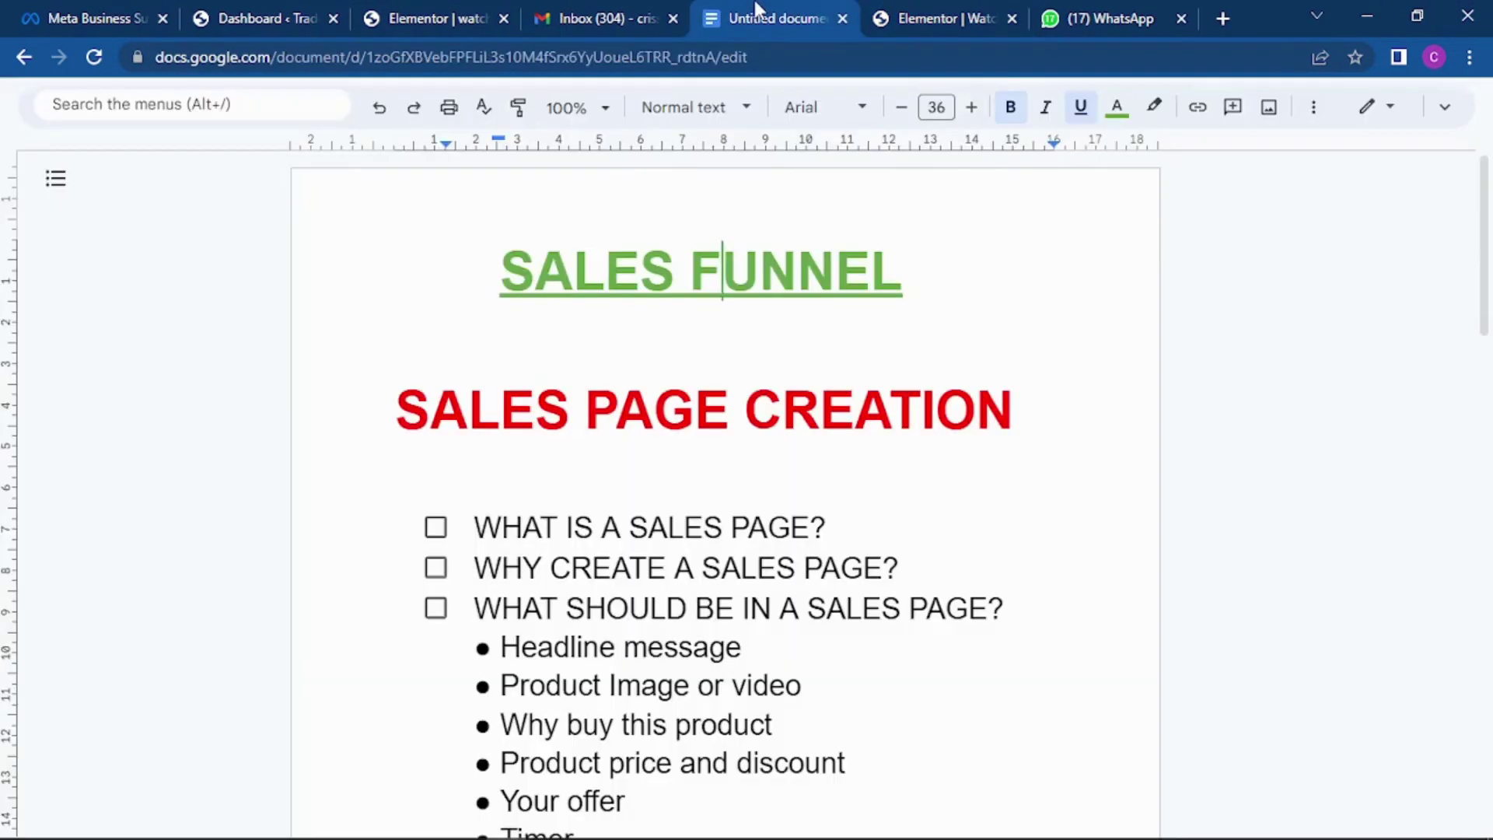
{"action": "left_click", "coordinate": [617, 11]}
{"action": "left_click", "coordinate": [895, 17]}
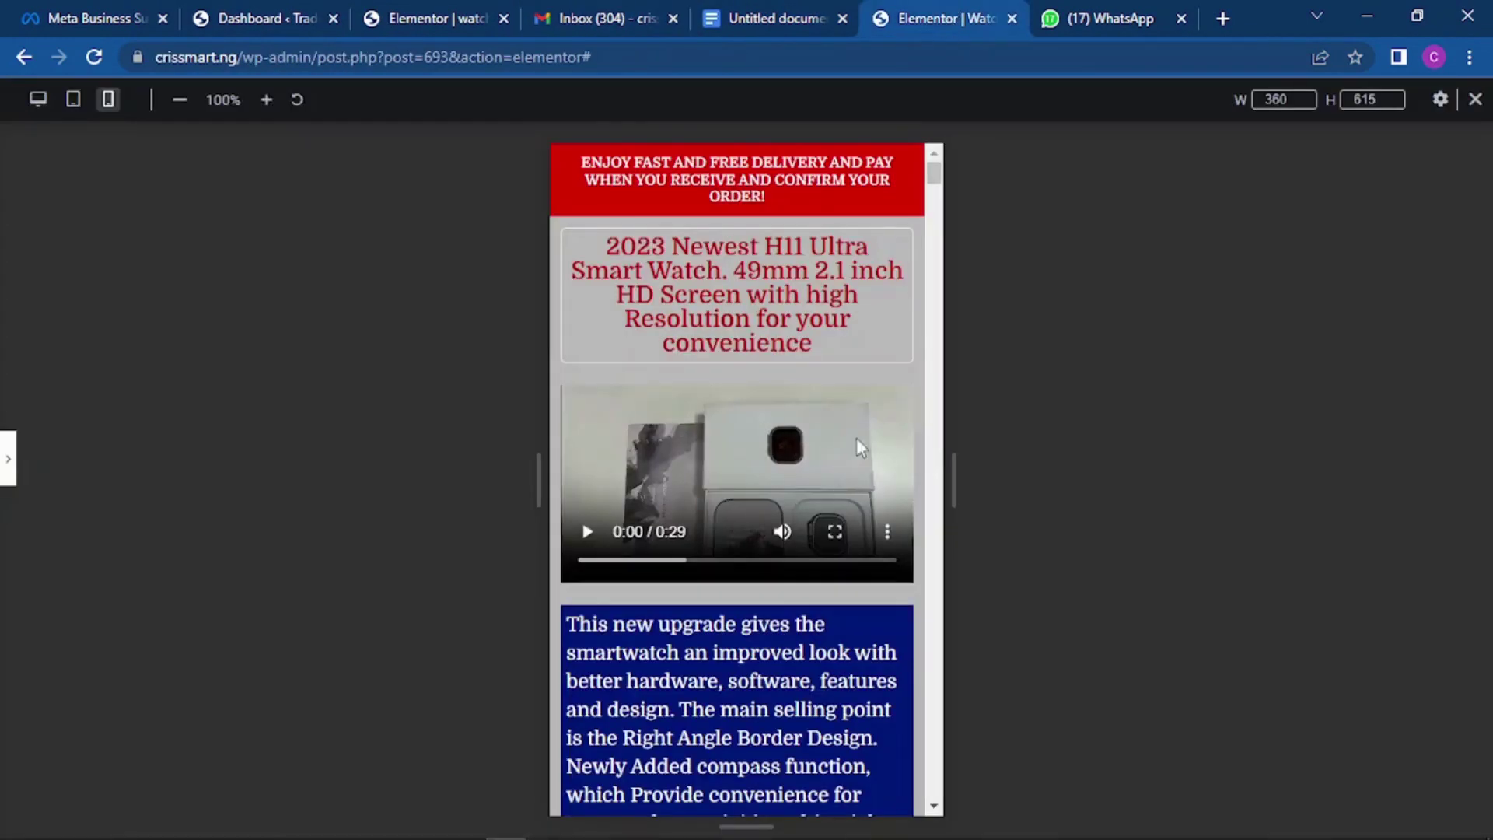
{"action": "left_click", "coordinate": [820, 17]}
{"action": "left_click", "coordinate": [955, 14]}
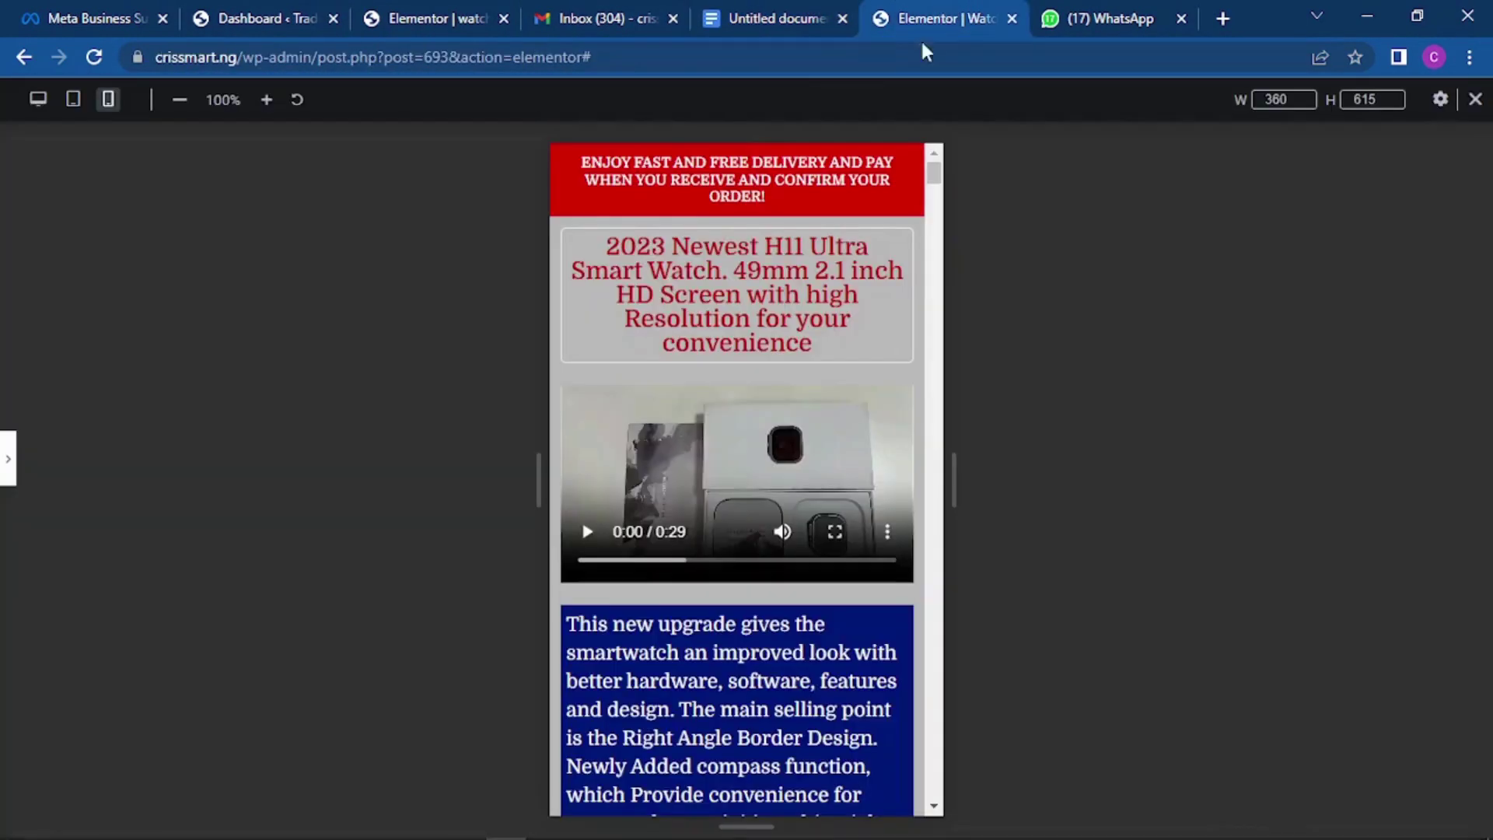
{"action": "left_click", "coordinate": [502, 17]}
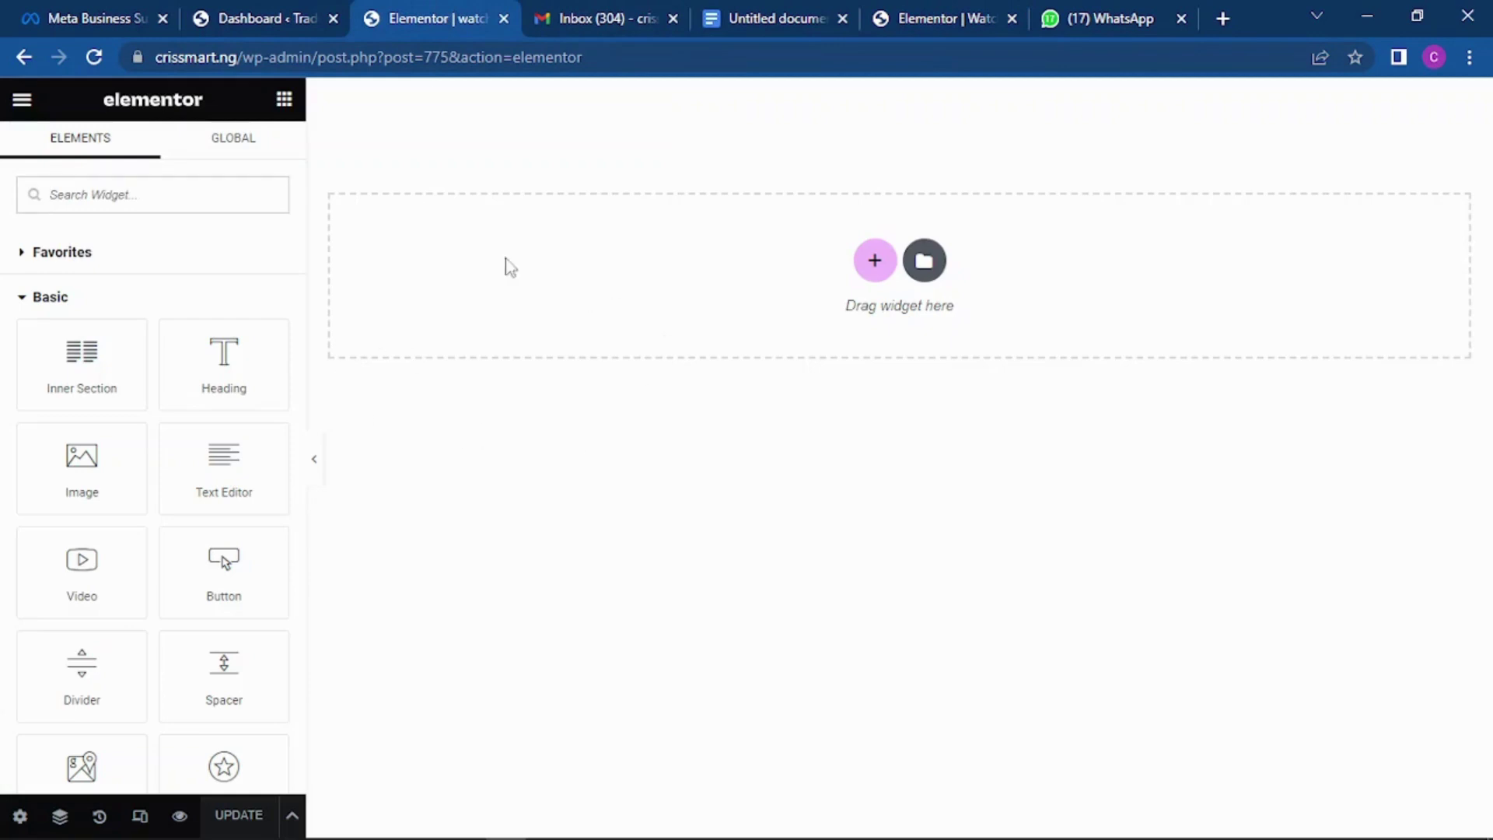
{"action": "mouse_move", "coordinate": [520, 812]}
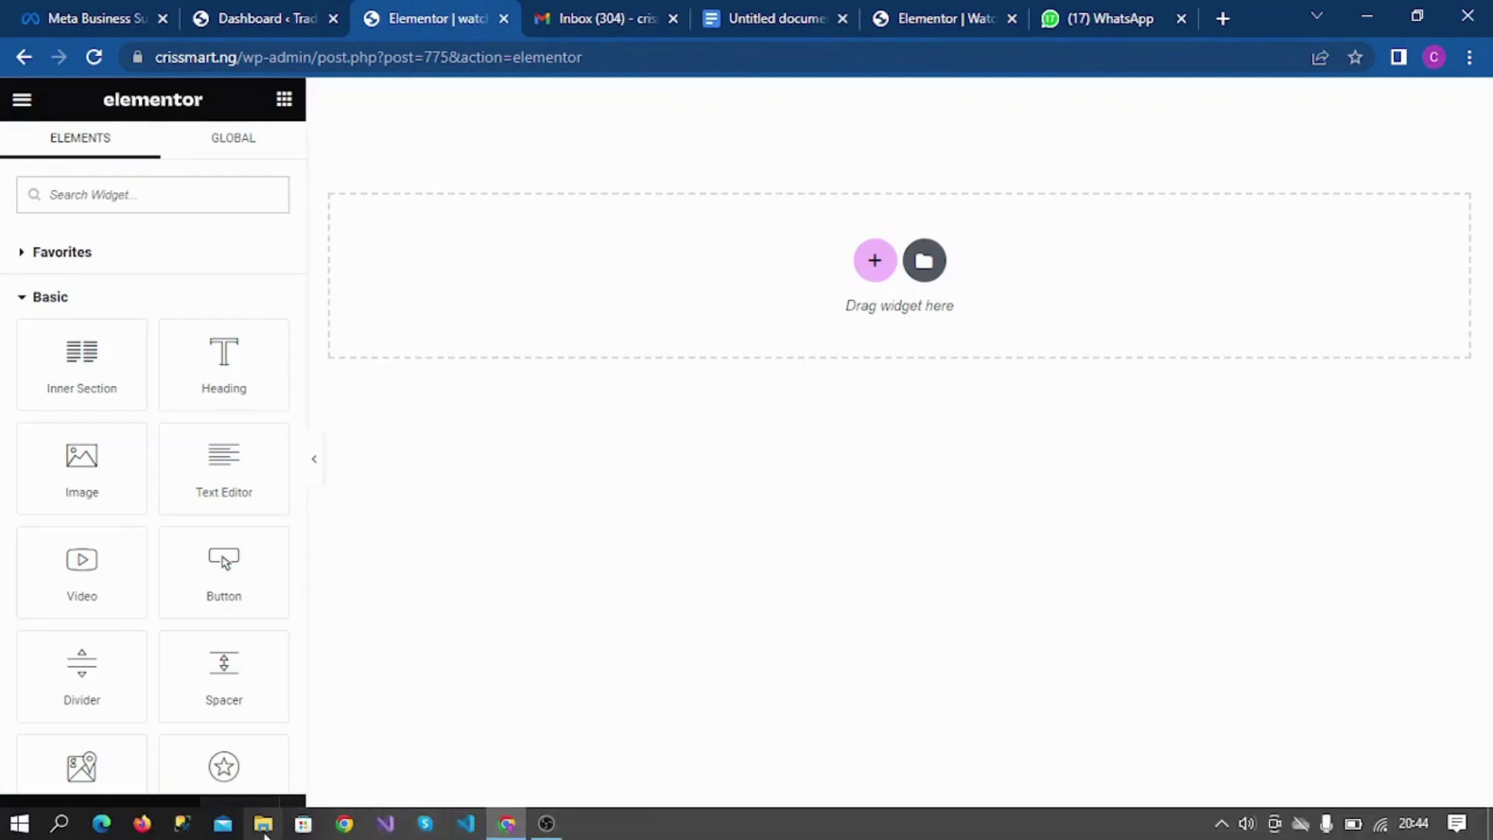
Open the Desktop folder USE in File Explorer and check the sales page outline in Google Docs before returning to the Elementor page.
{"action": "left_click", "coordinate": [263, 825]}
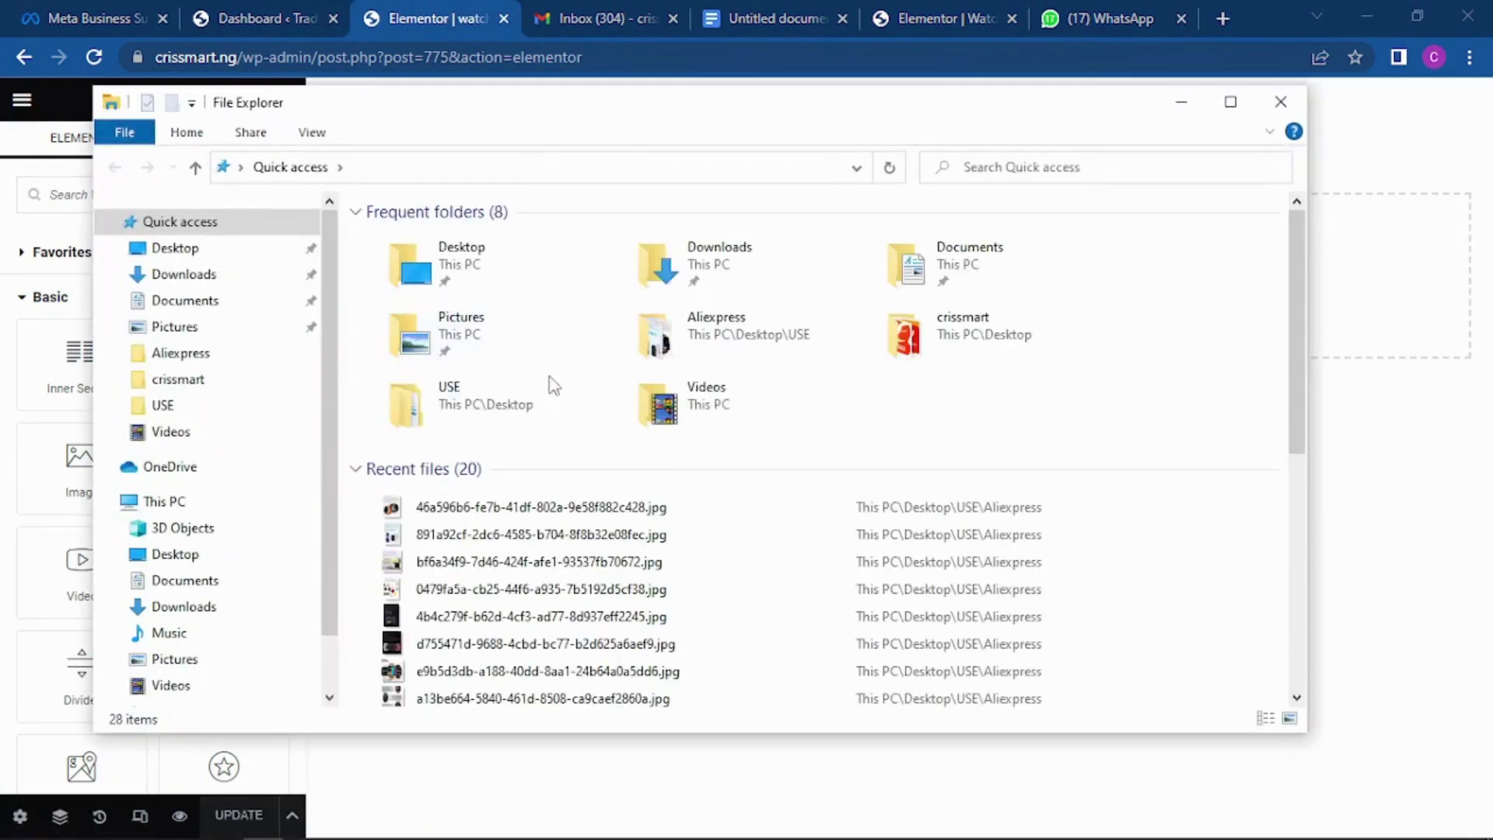
{"action": "left_click", "coordinate": [484, 411]}
{"action": "double_click", "coordinate": [484, 412]}
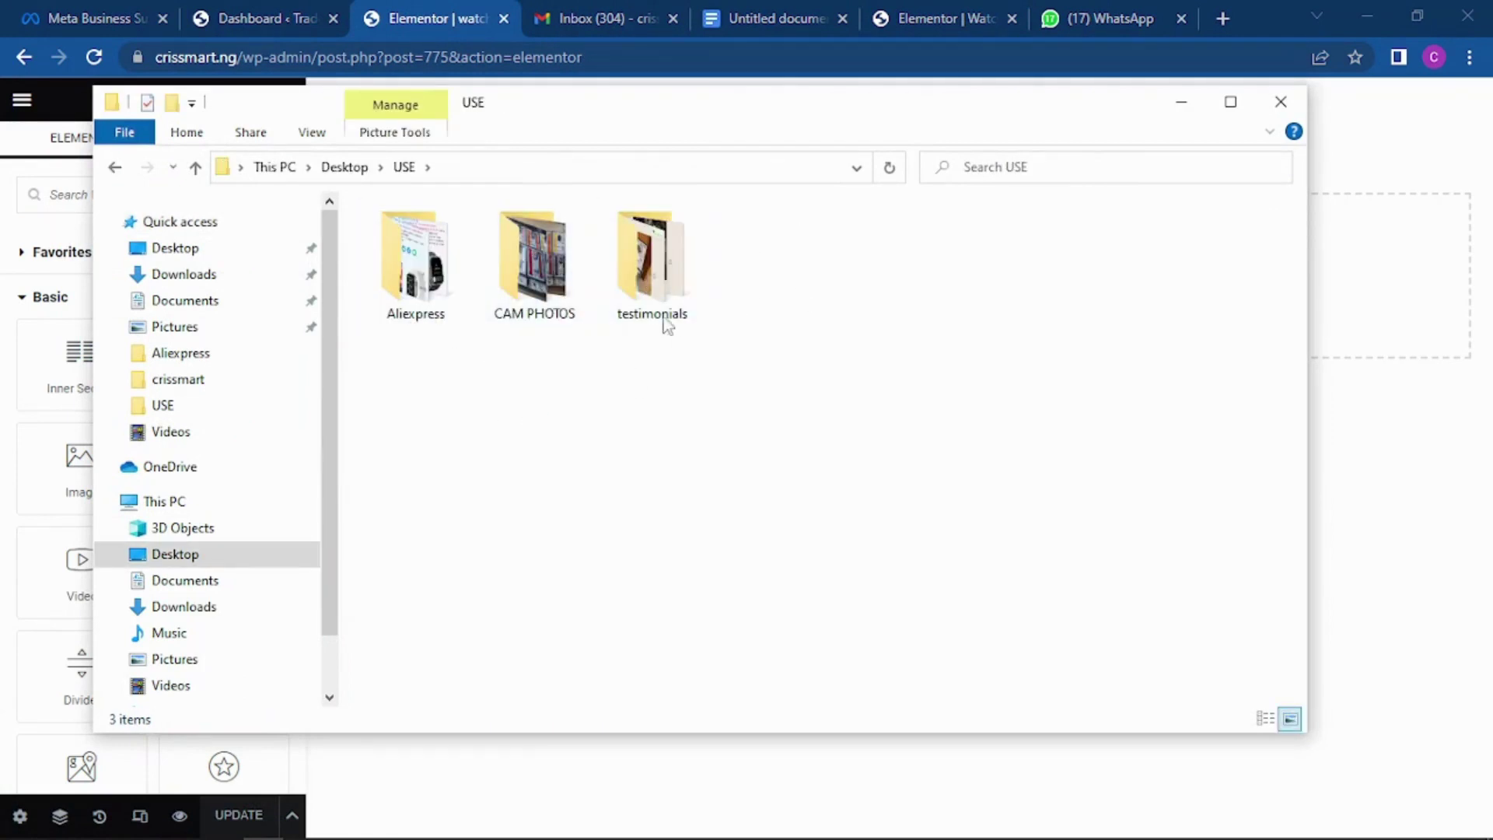
{"action": "left_click", "coordinate": [752, 11]}
{"action": "scroll", "coordinate": [613, 538], "scroll_direction": "down", "scroll_amount": 3}
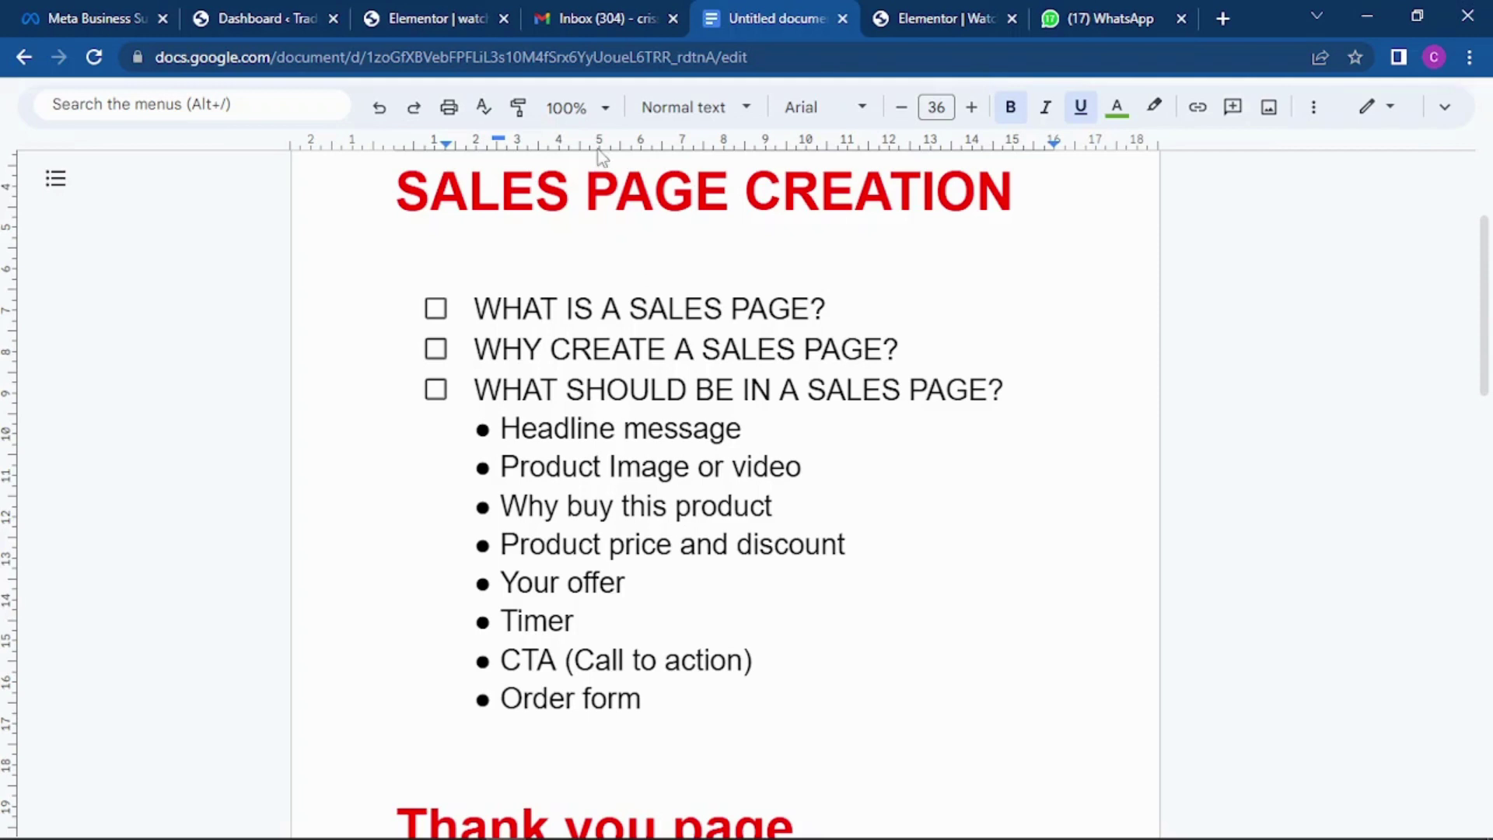
{"action": "left_click", "coordinate": [430, 13]}
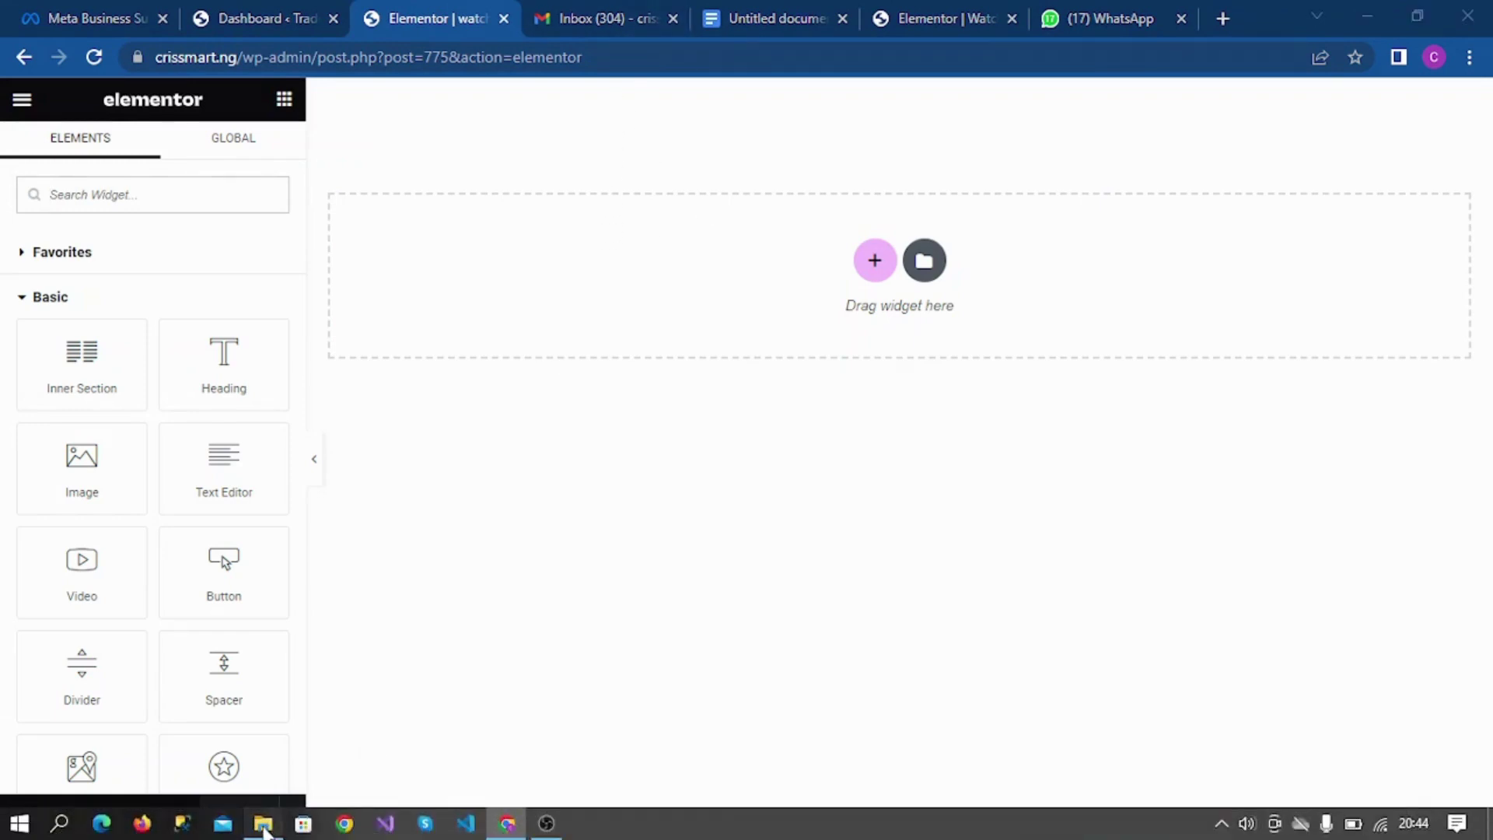
Examine the product pictures in the testimonials, CAM PHOTOS and Aliexpress folders inside USE, and return to the Elementor page.
{"action": "left_click", "coordinate": [263, 823]}
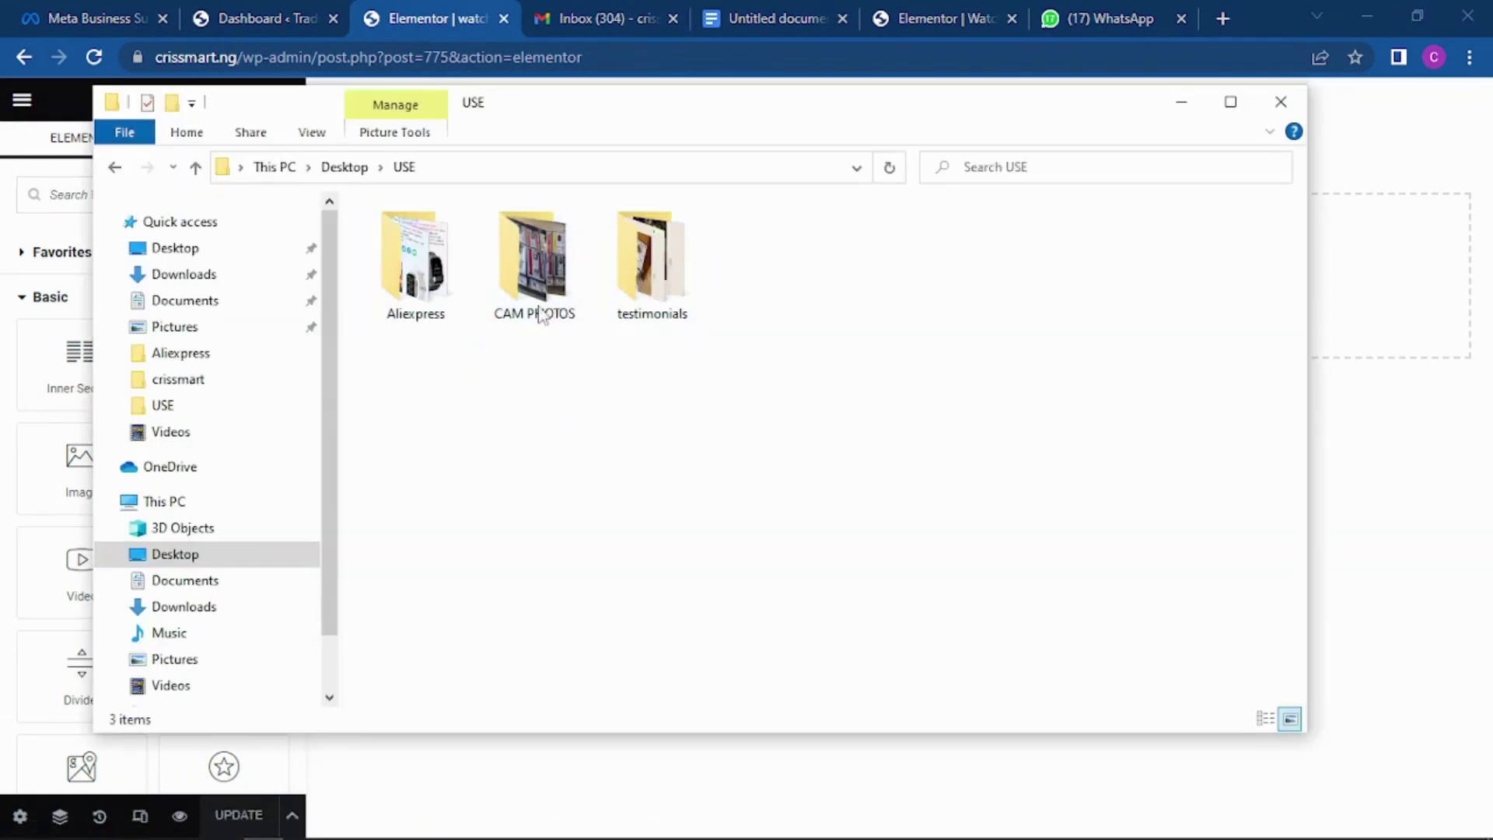
{"action": "double_click", "coordinate": [652, 319]}
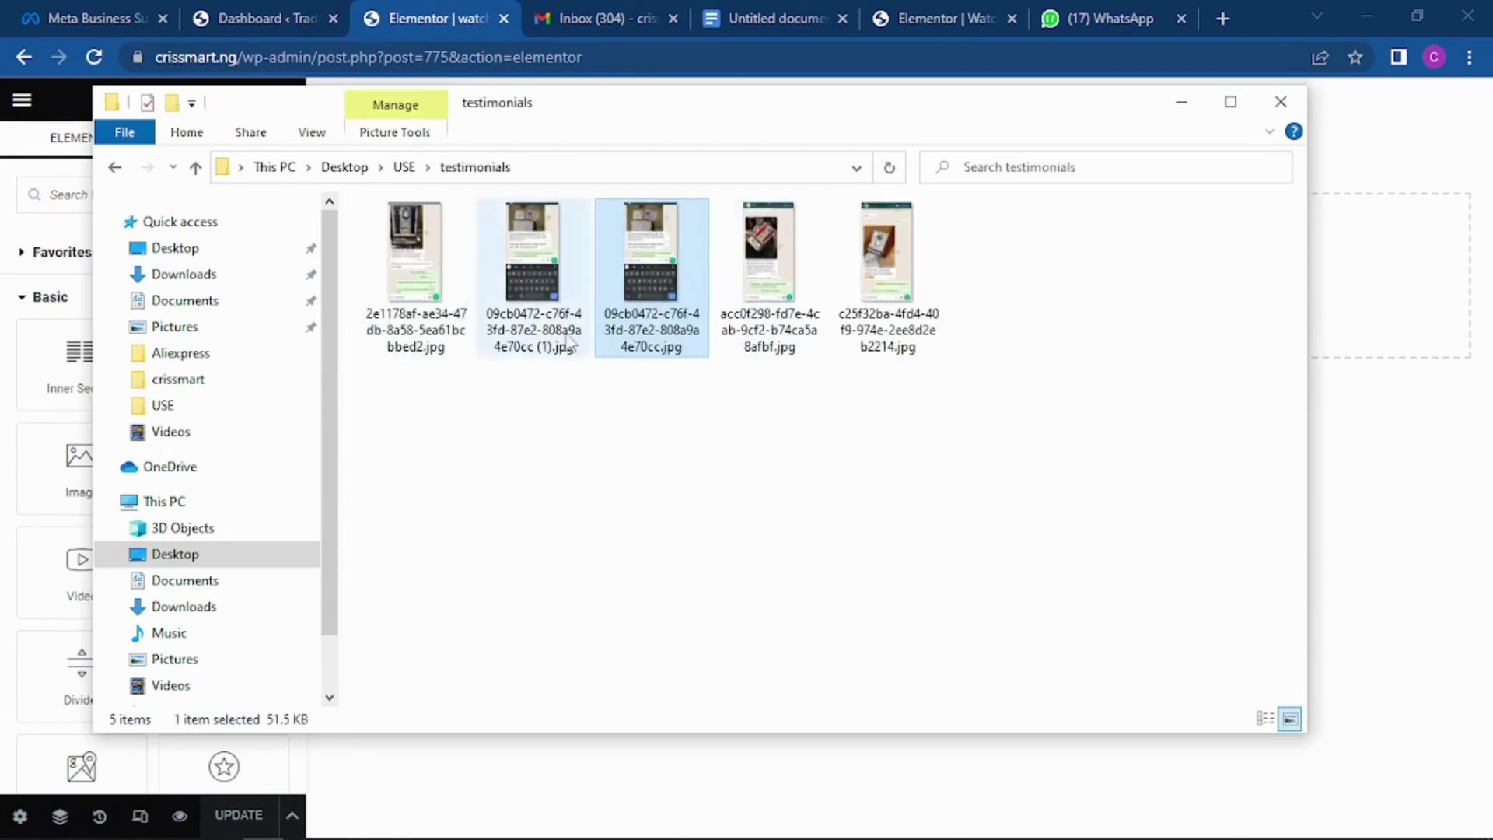
{"action": "left_click", "coordinate": [114, 167]}
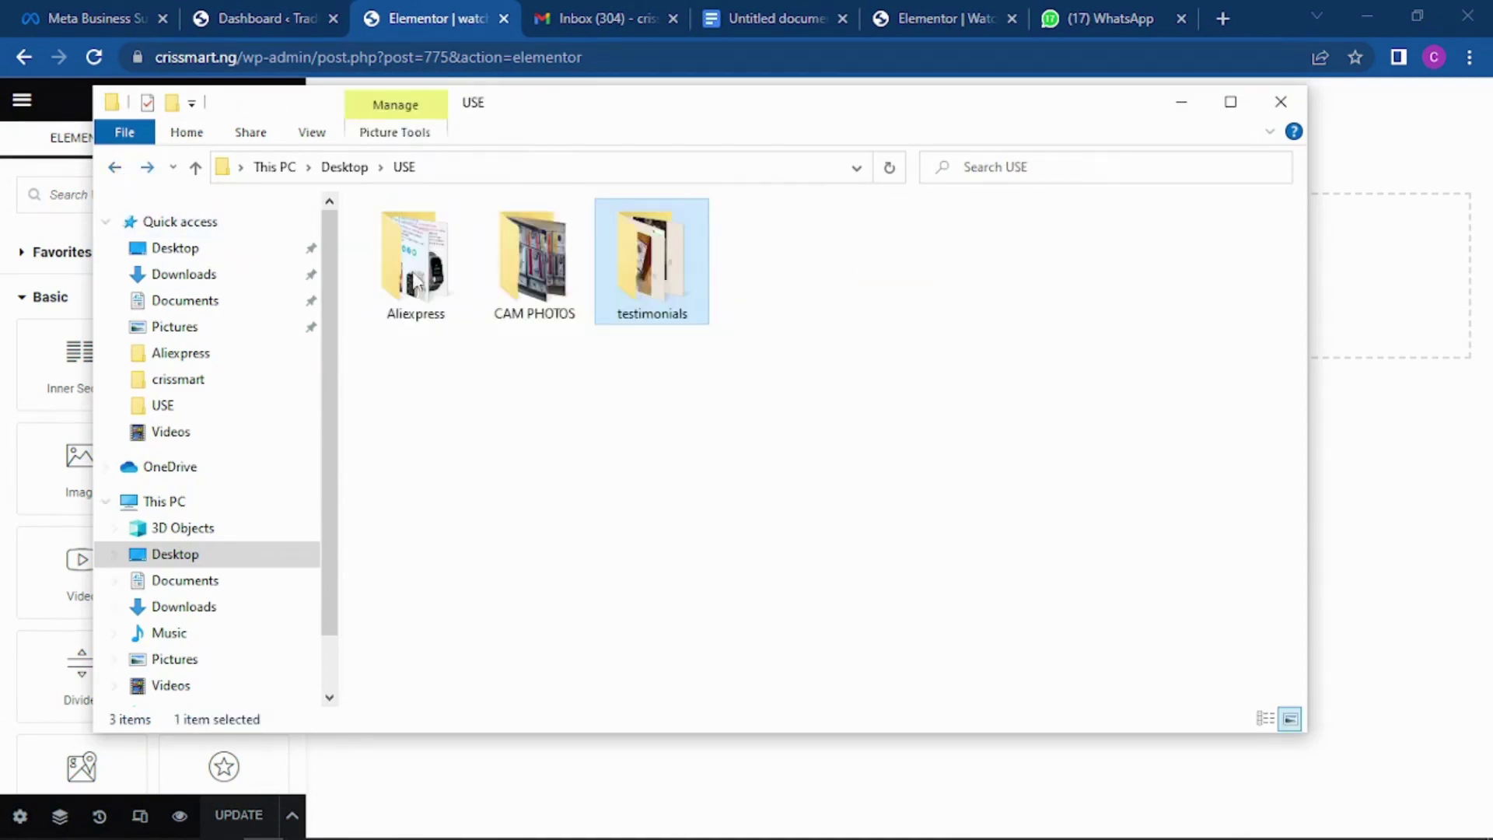
{"action": "double_click", "coordinate": [538, 253]}
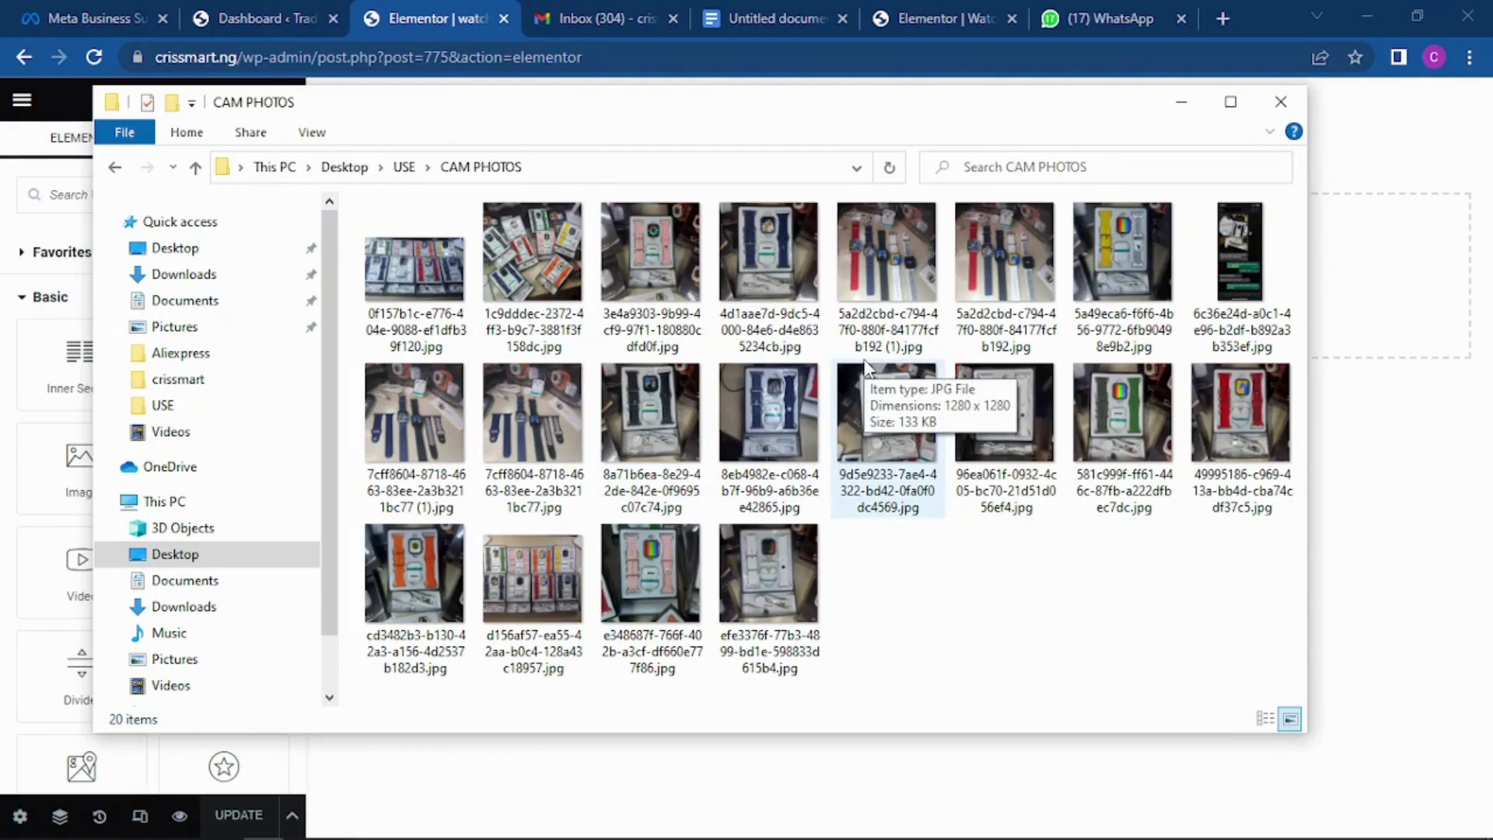
{"action": "left_click", "coordinate": [115, 166]}
{"action": "double_click", "coordinate": [412, 260]}
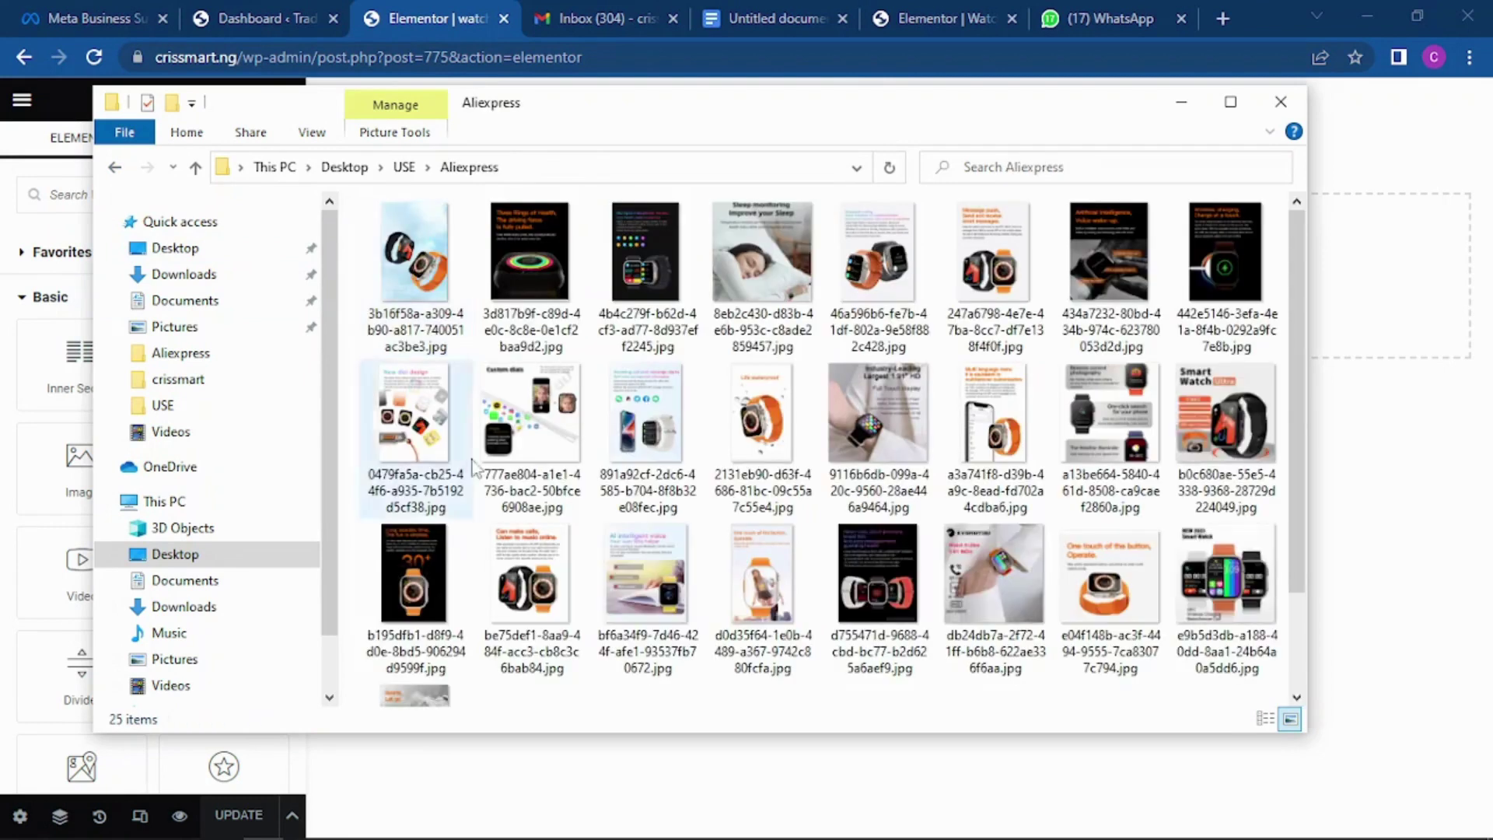
{"action": "scroll", "coordinate": [917, 483], "scroll_direction": "down", "scroll_amount": 2}
{"action": "scroll", "coordinate": [964, 435], "scroll_direction": "up", "scroll_amount": 2}
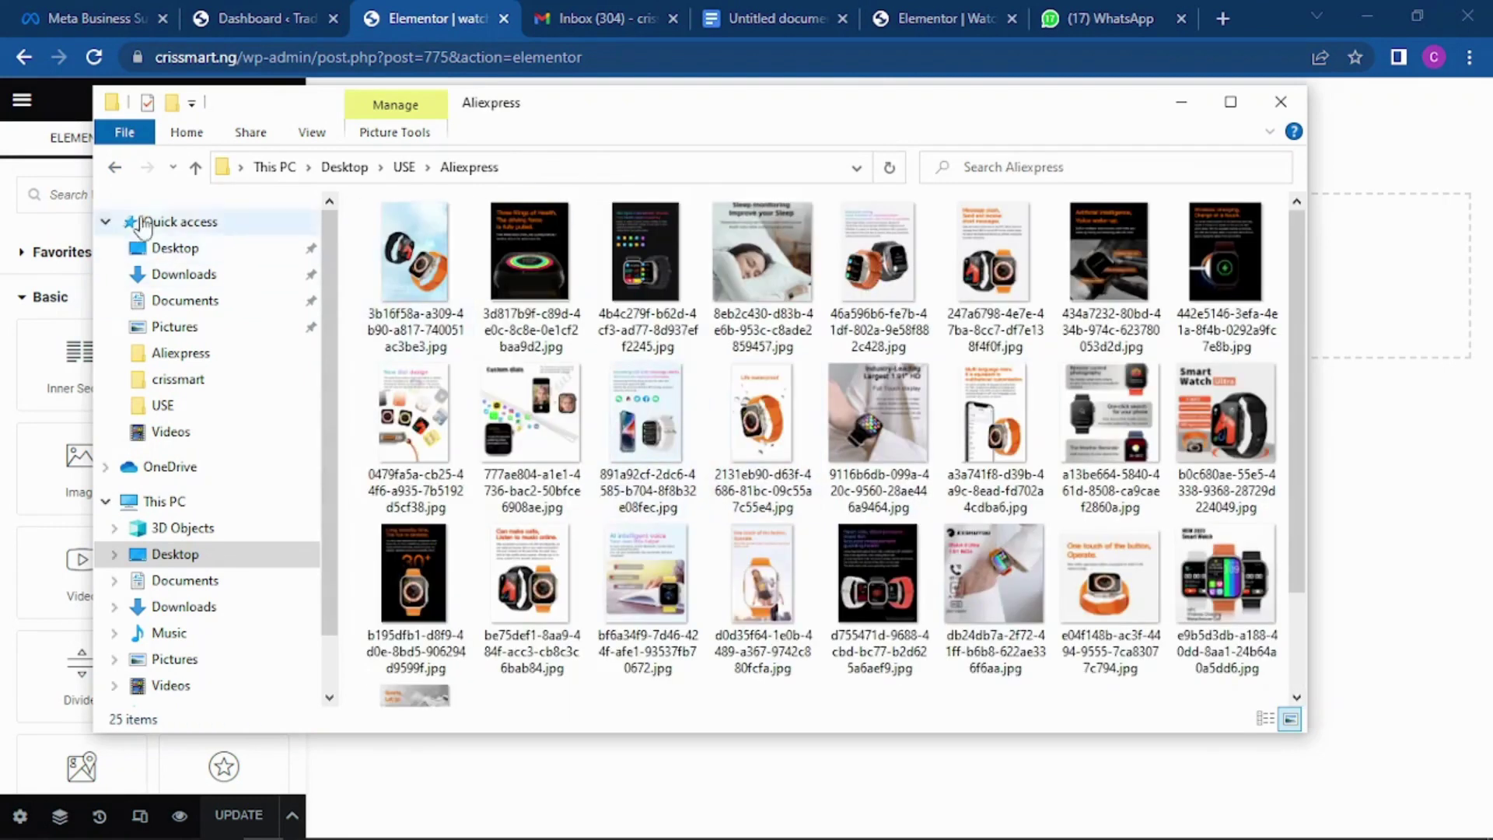
{"action": "left_click", "coordinate": [115, 168]}
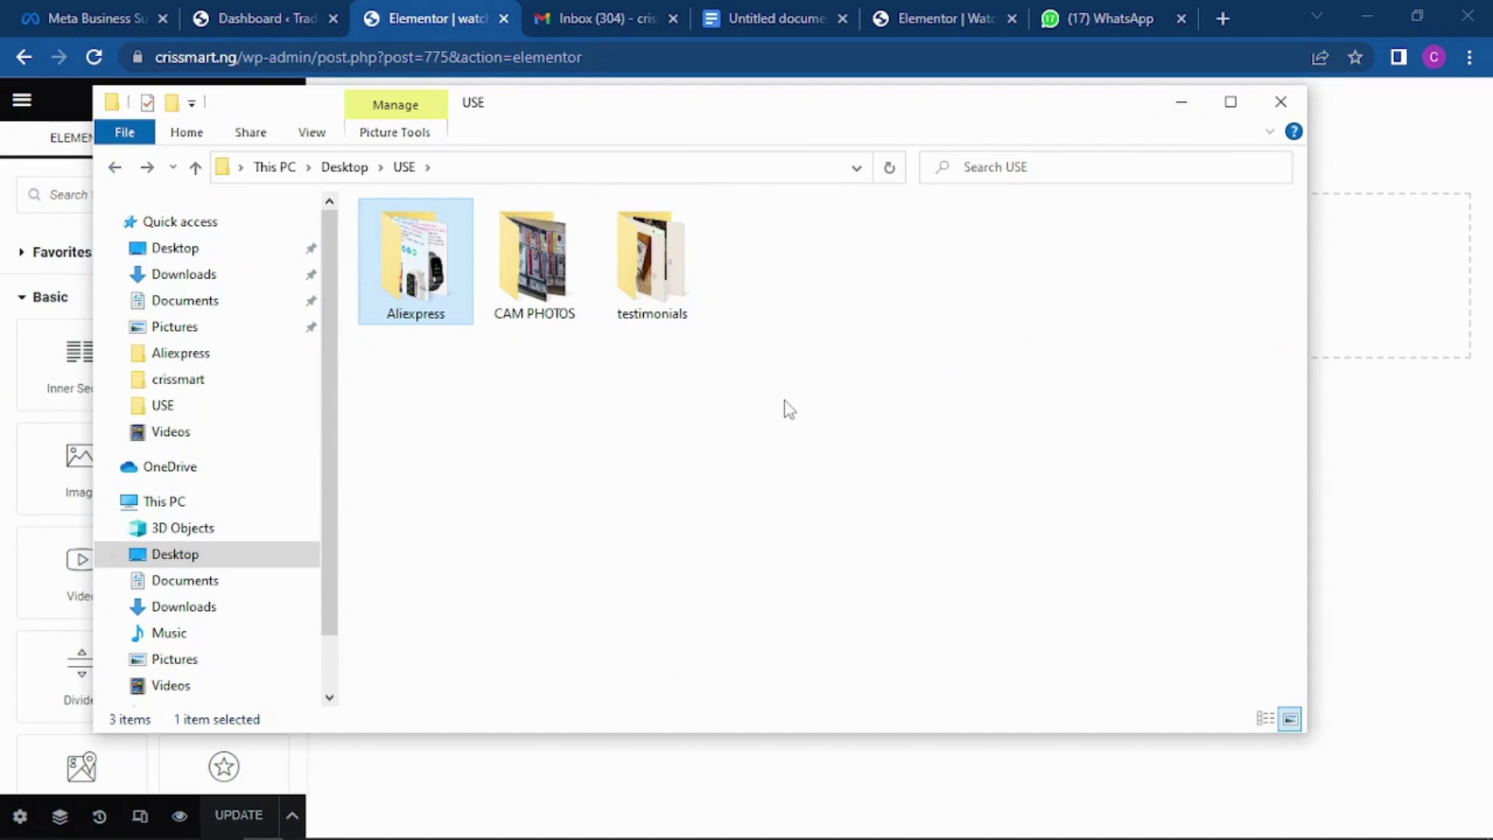
{"action": "key", "text": "alt+Tab"}
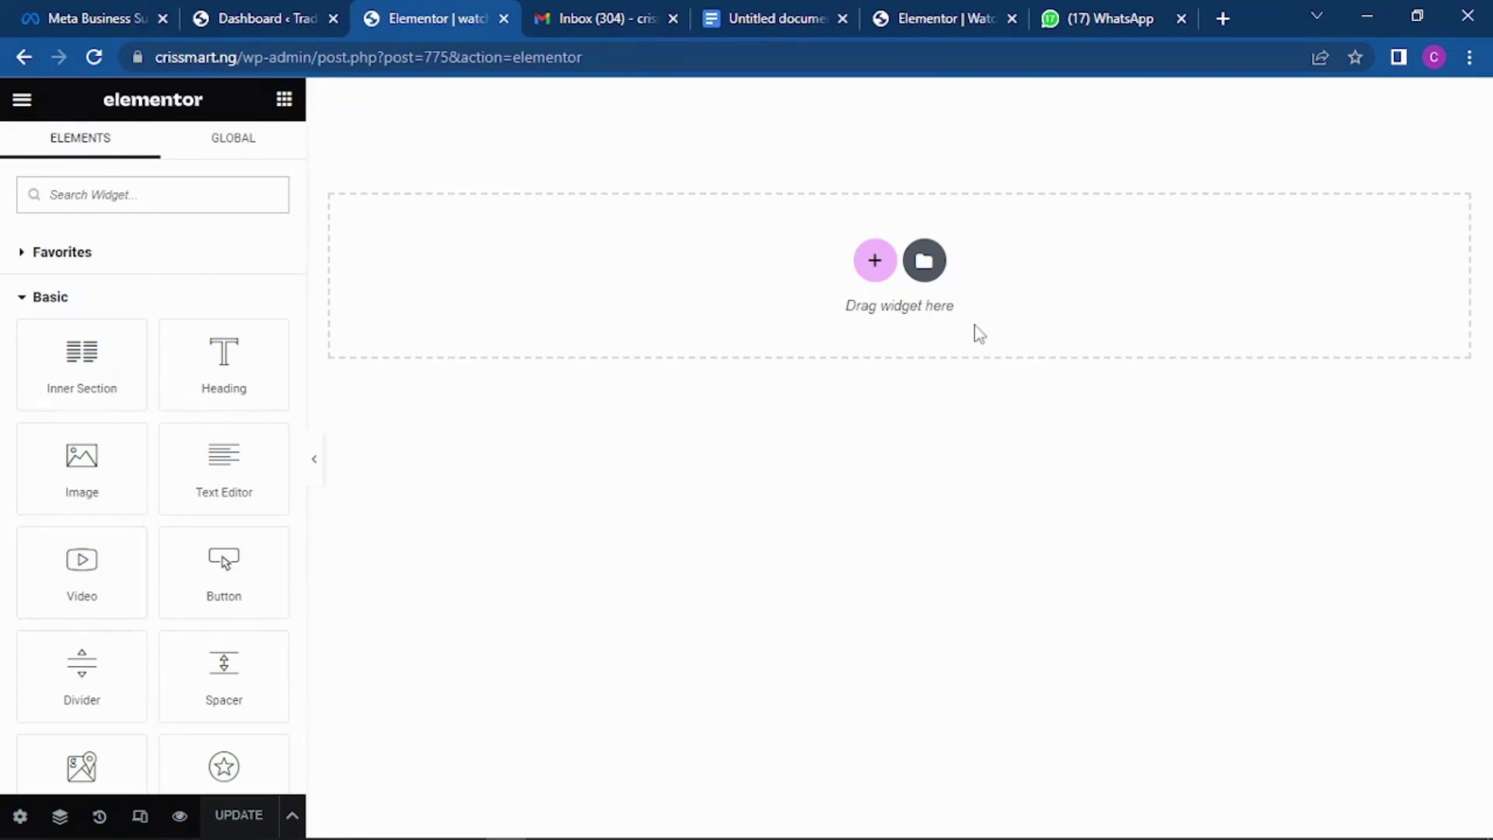
Add a single-column section to the blank "watch ultra" page.
{"action": "left_click", "coordinate": [874, 260]}
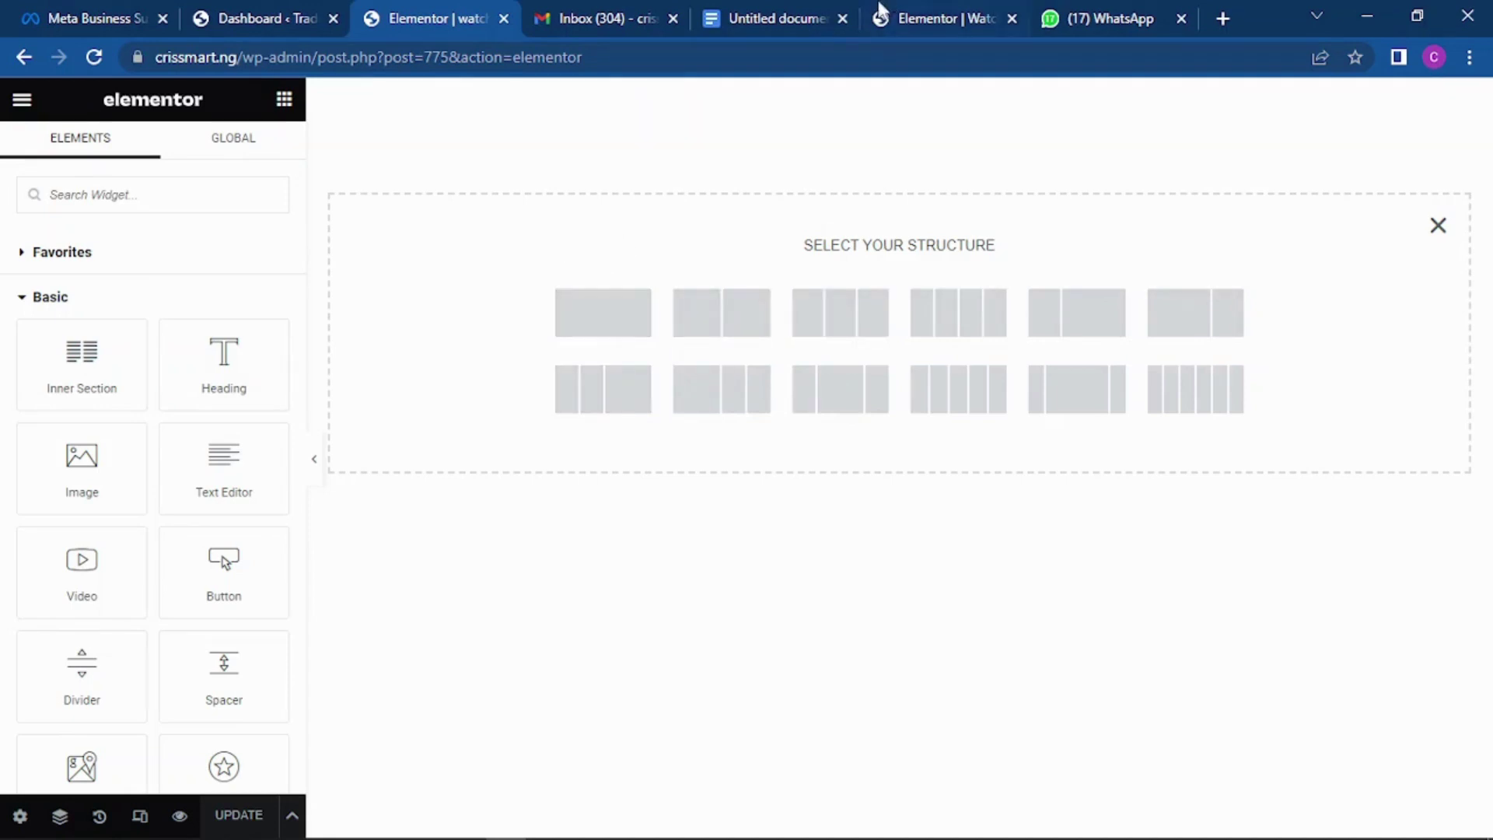
{"action": "left_click", "coordinate": [943, 11]}
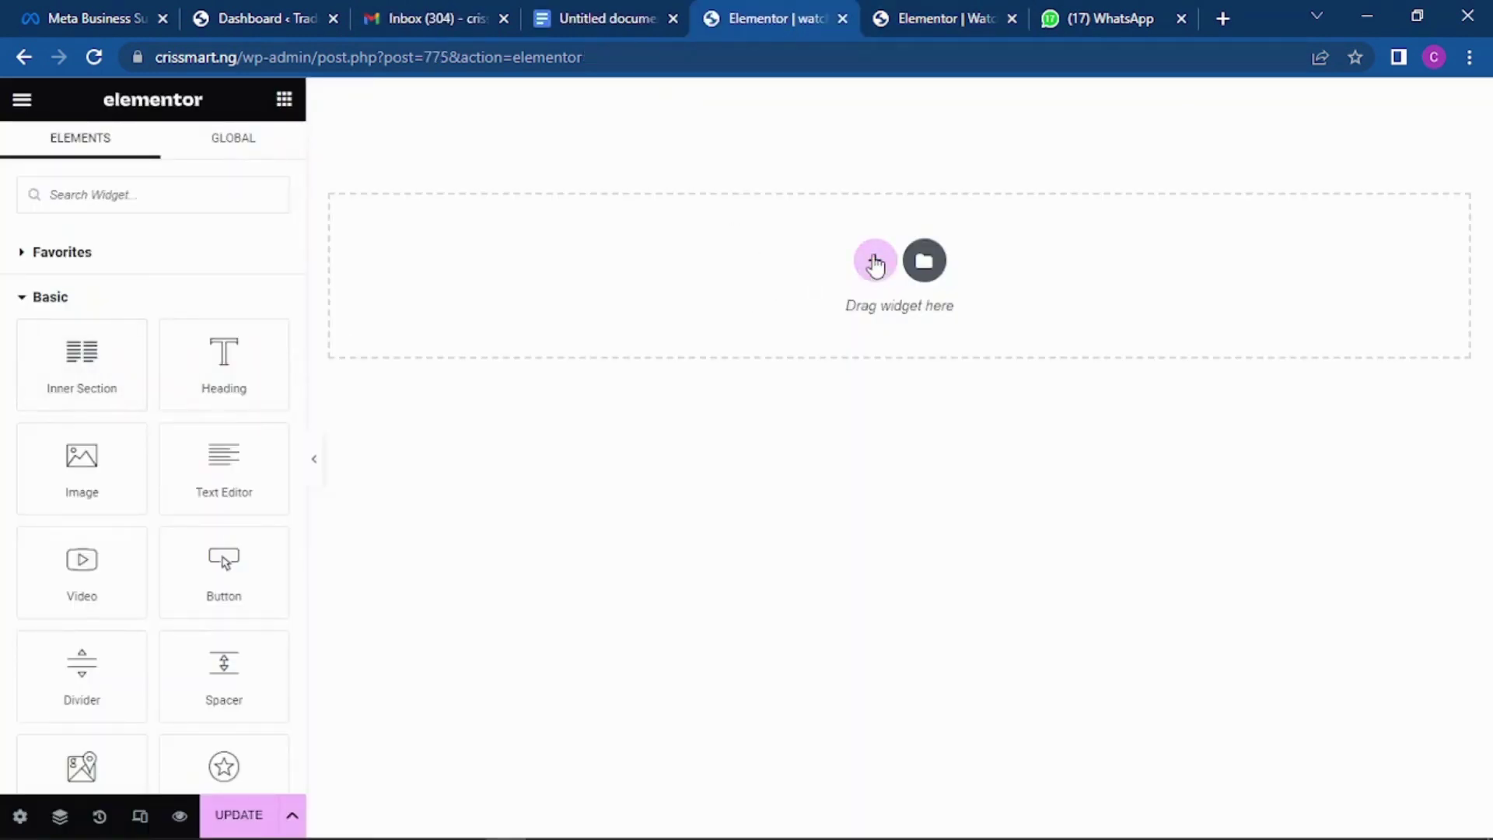
{"action": "left_click", "coordinate": [875, 263]}
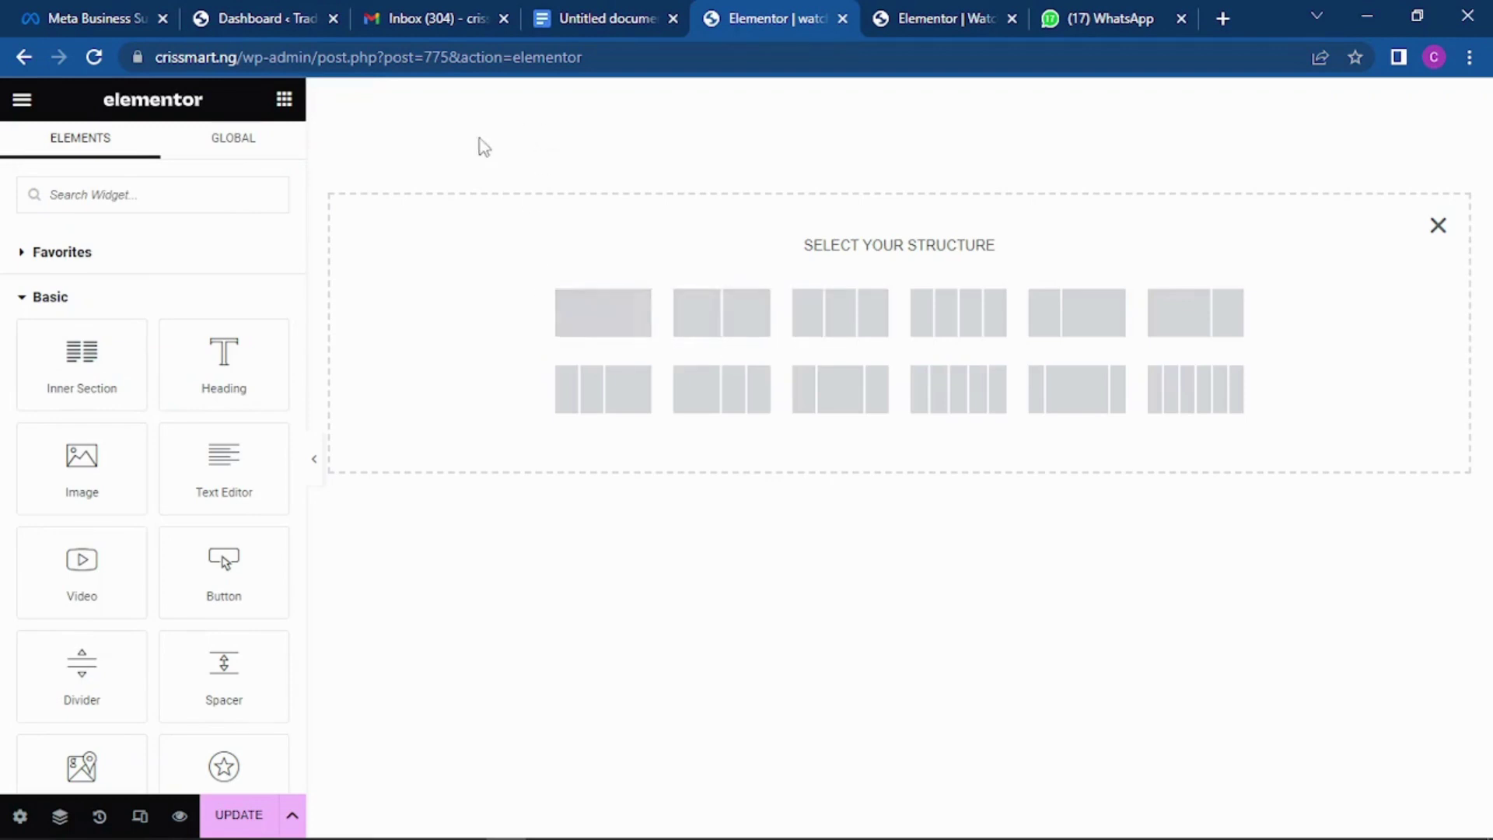
{"action": "left_click", "coordinate": [603, 316]}
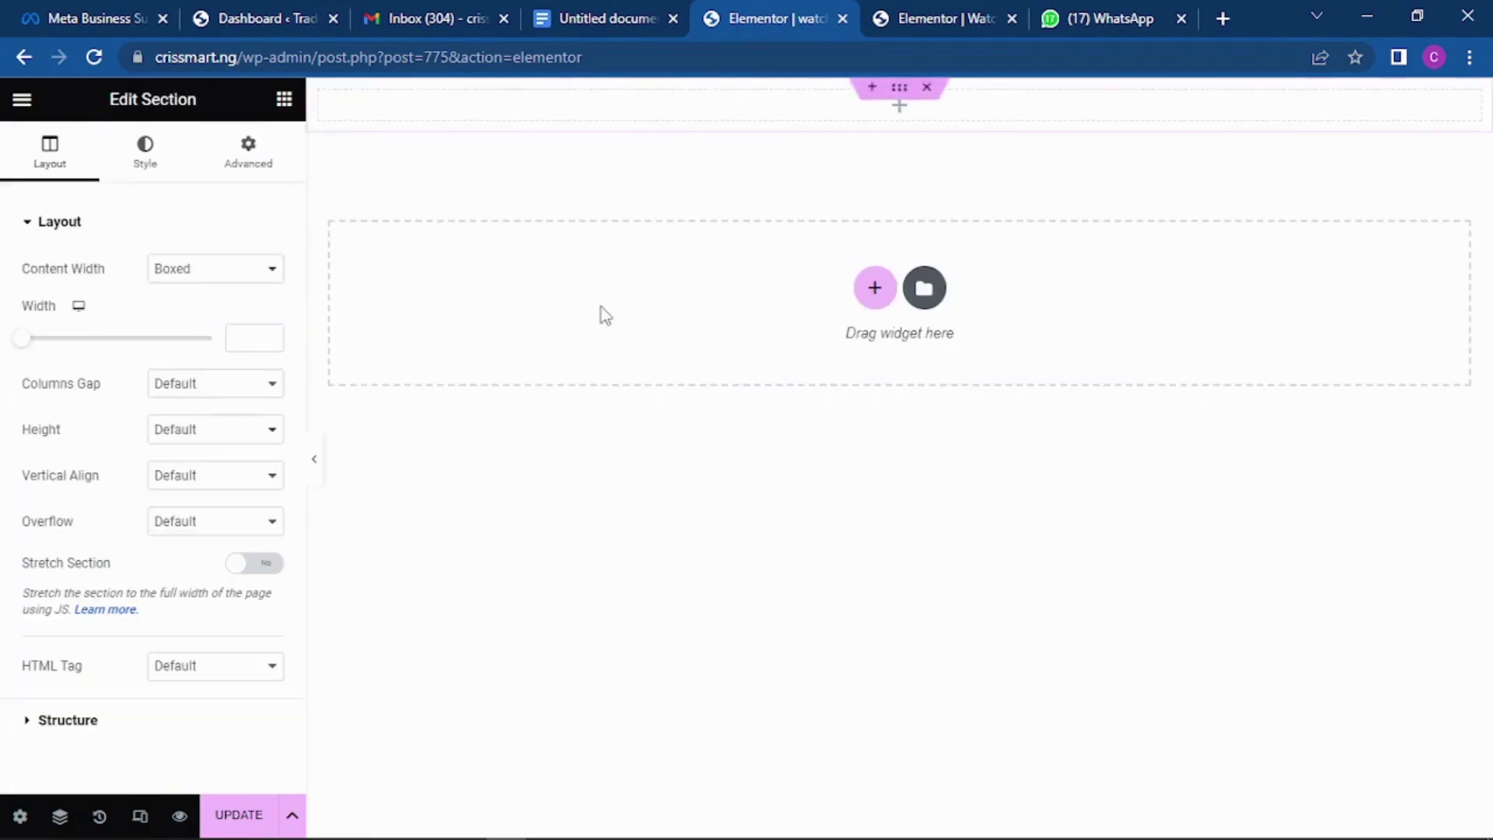
Place a Heading widget in the new section with the title "FREE DELIVERY AND YOU WILL PAY ON DELIVERY".
{"action": "left_click", "coordinate": [284, 99]}
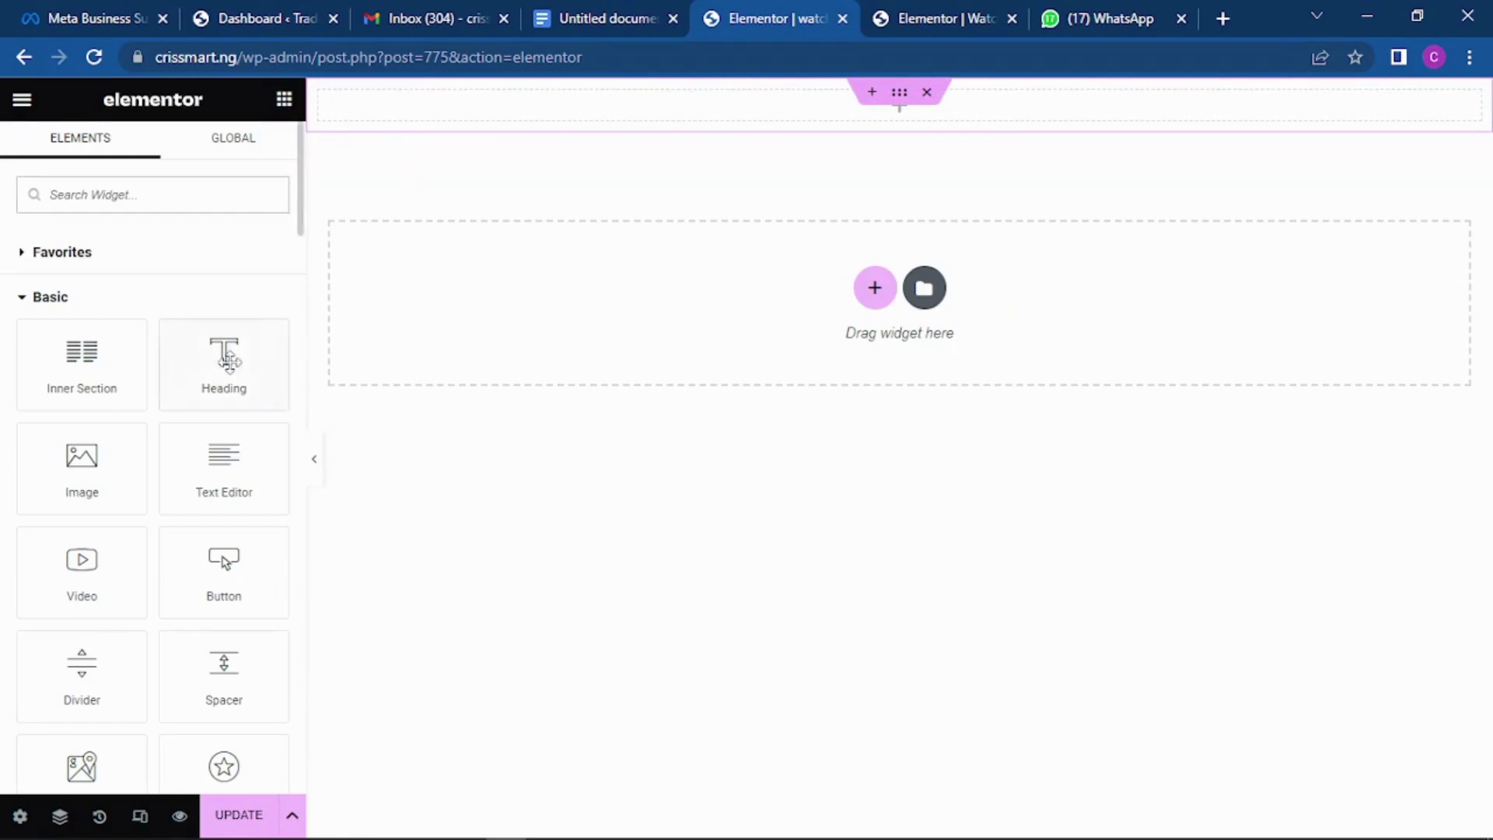
{"action": "left_click_drag", "start_coordinate": [228, 360], "coordinate": [698, 110]}
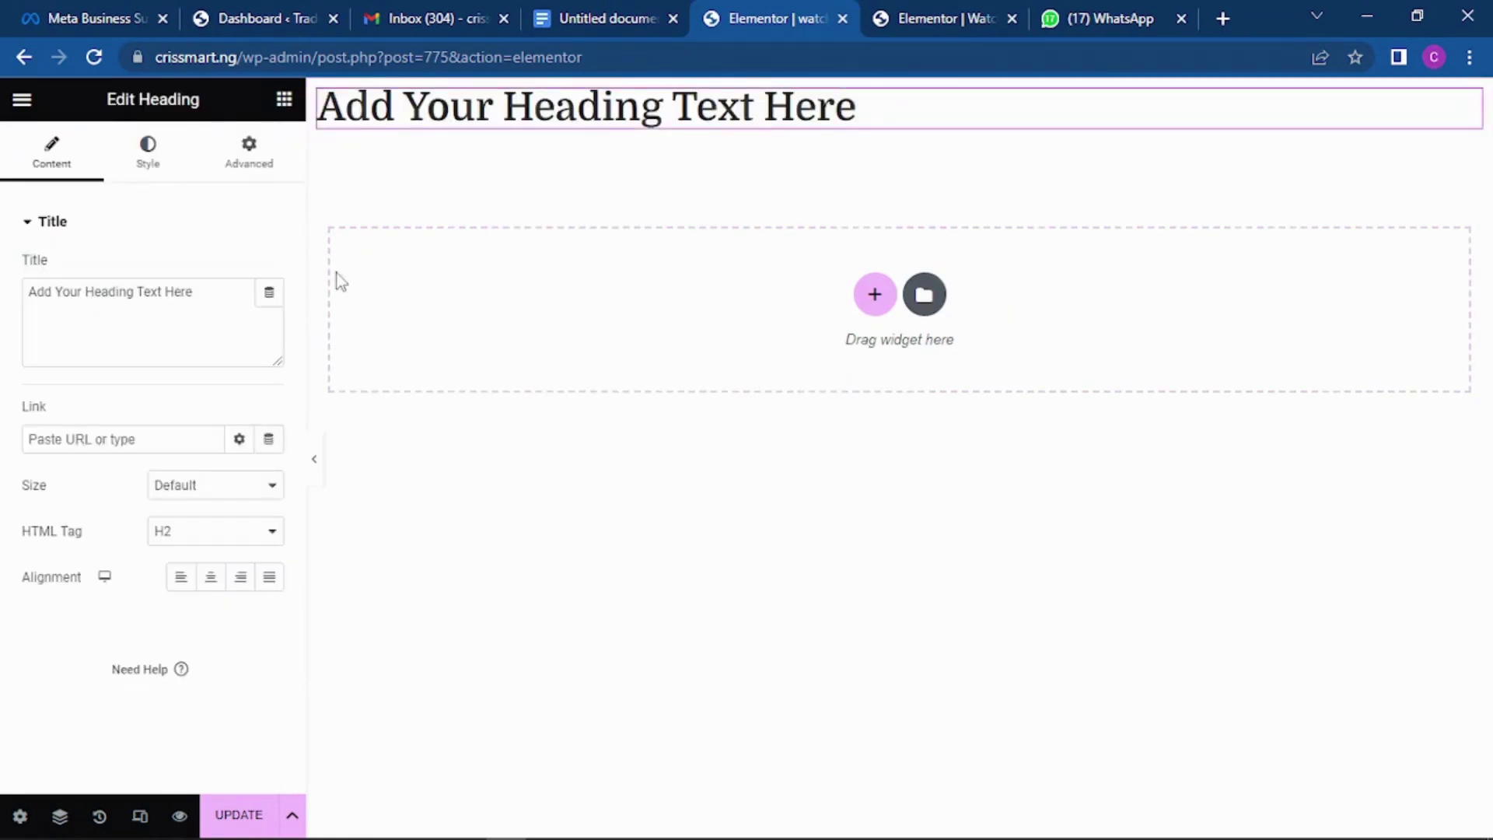
{"action": "left_click_drag", "start_coordinate": [224, 290], "coordinate": [4, 296]}
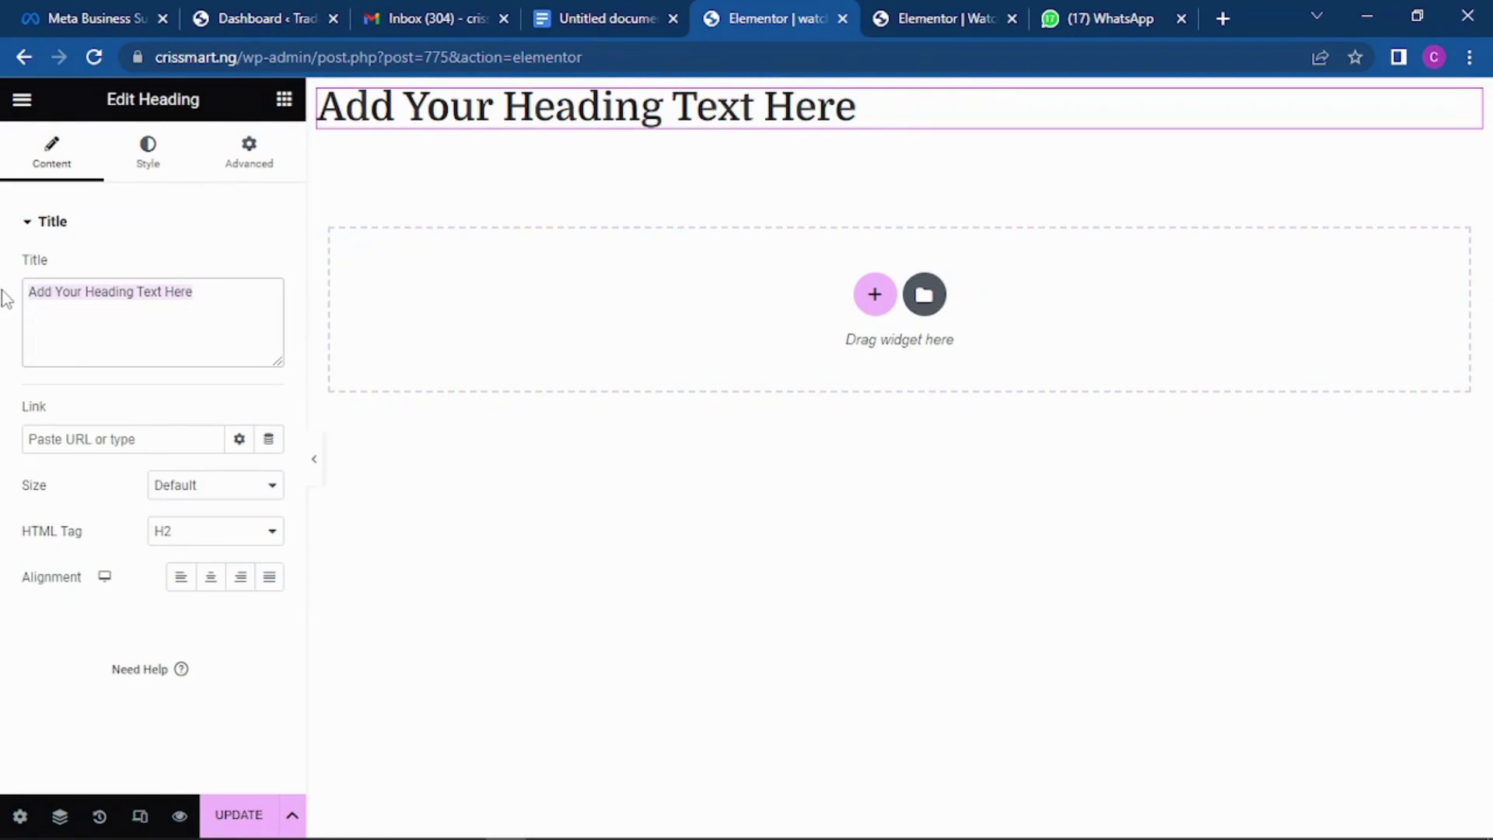
{"action": "type", "text": "FREE"}
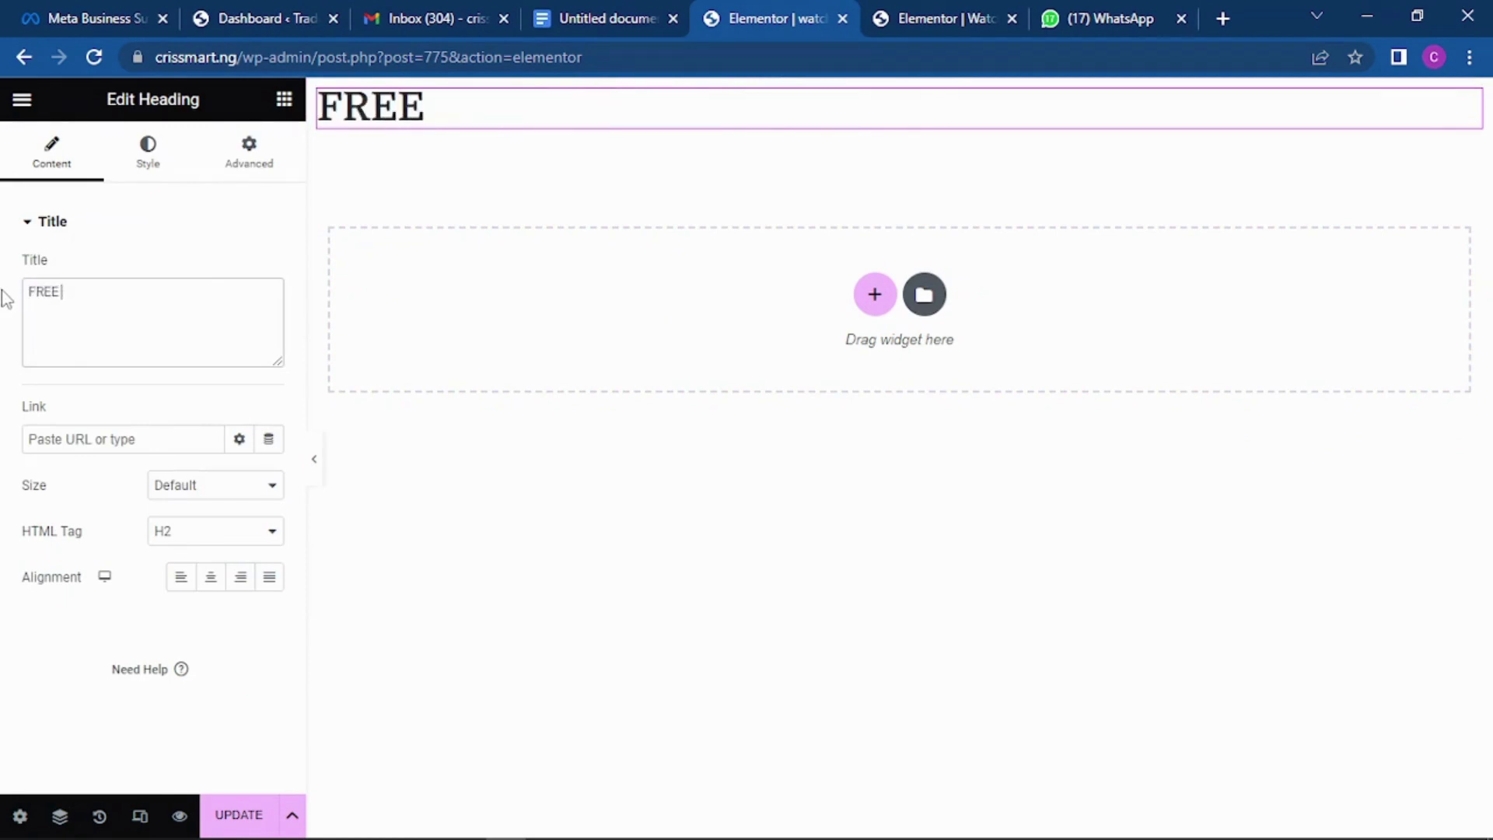
{"action": "type", "text": " DELIVERY "}
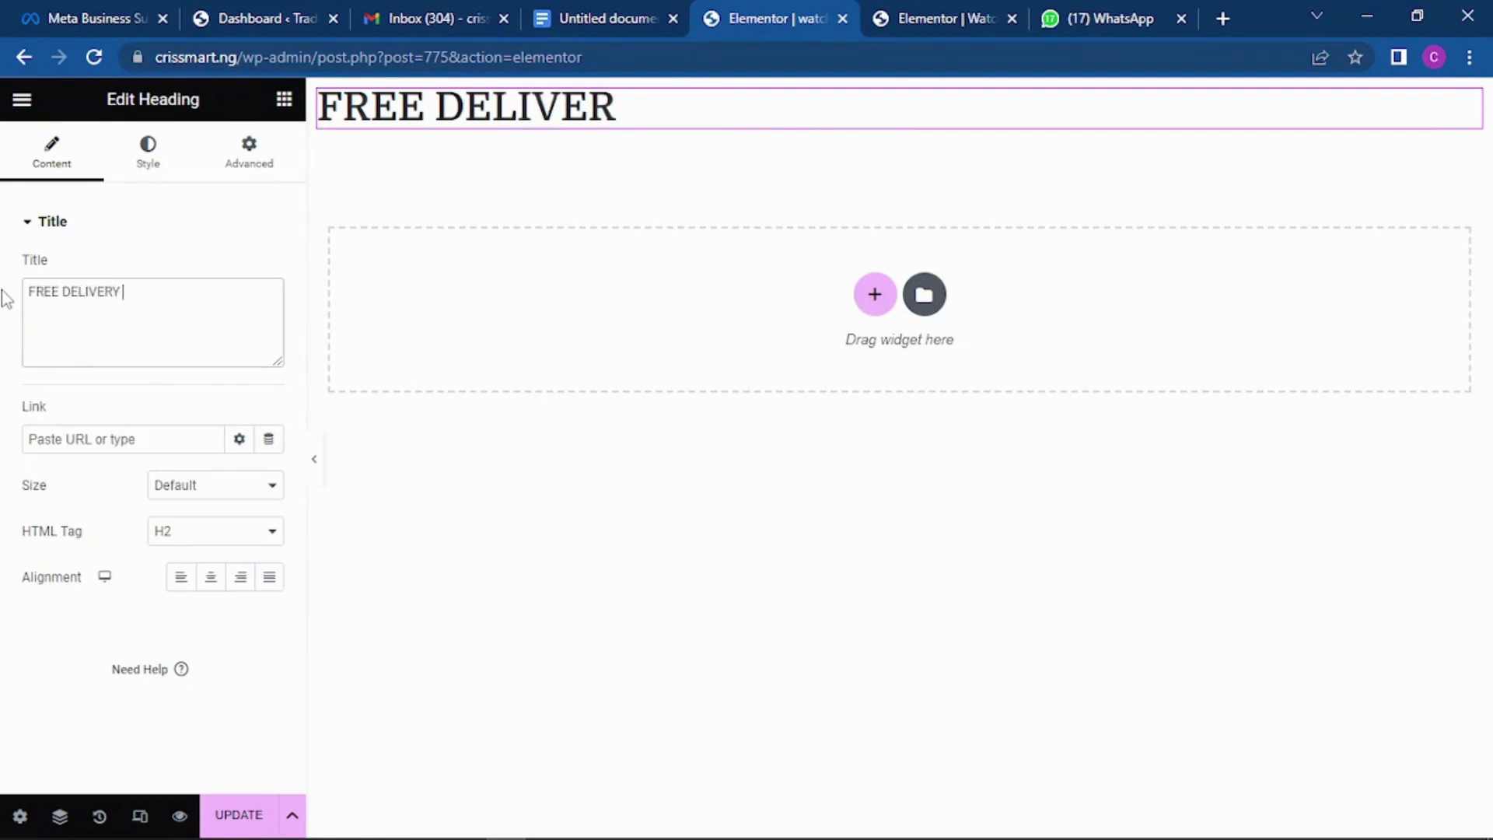
{"action": "type", "text": "AND YOU W"}
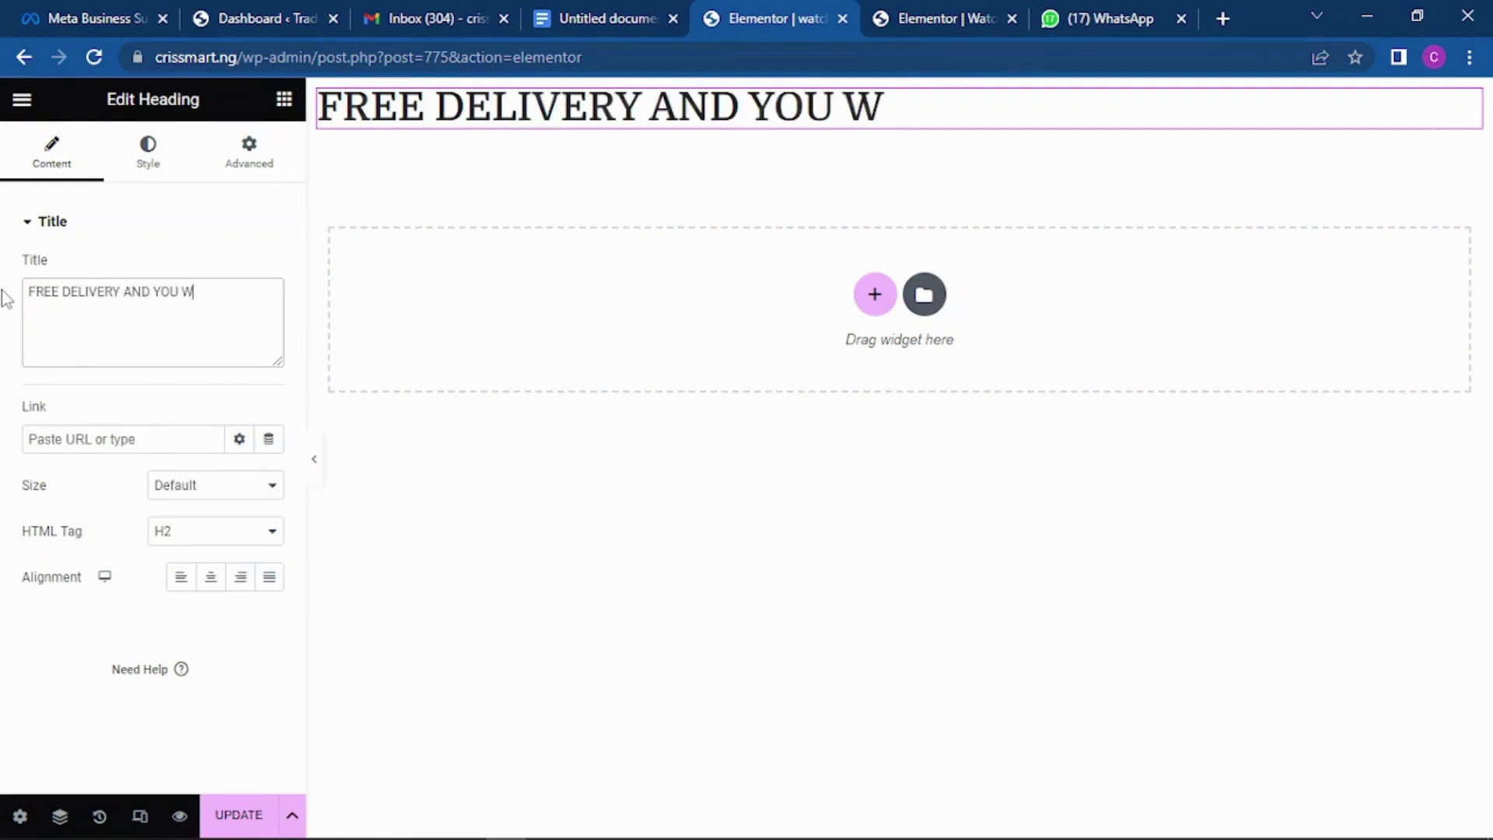
{"action": "type", "text": "ILL PAY O"}
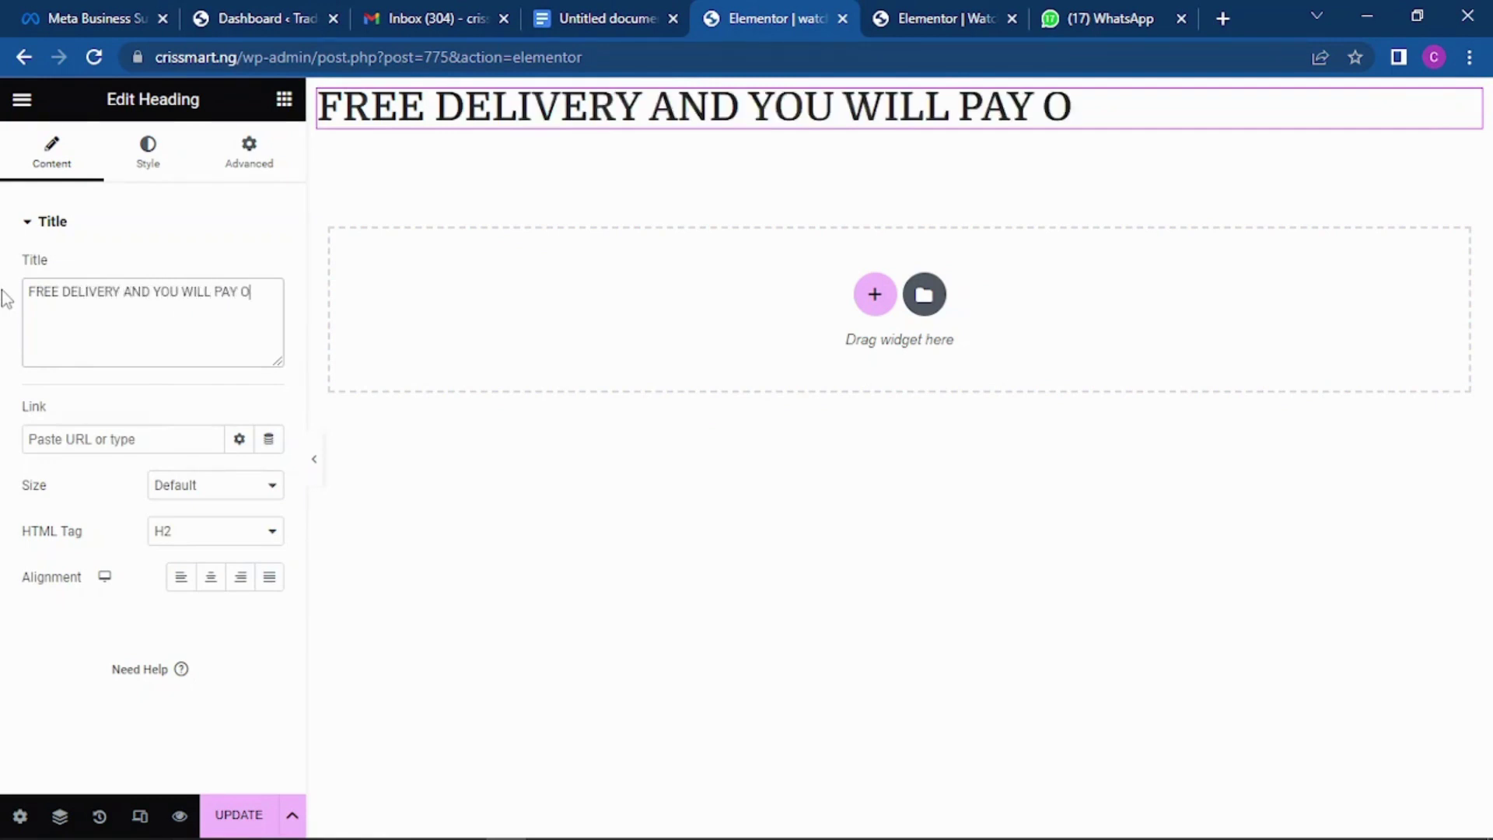
{"action": "type", "text": "N DELIVERY"}
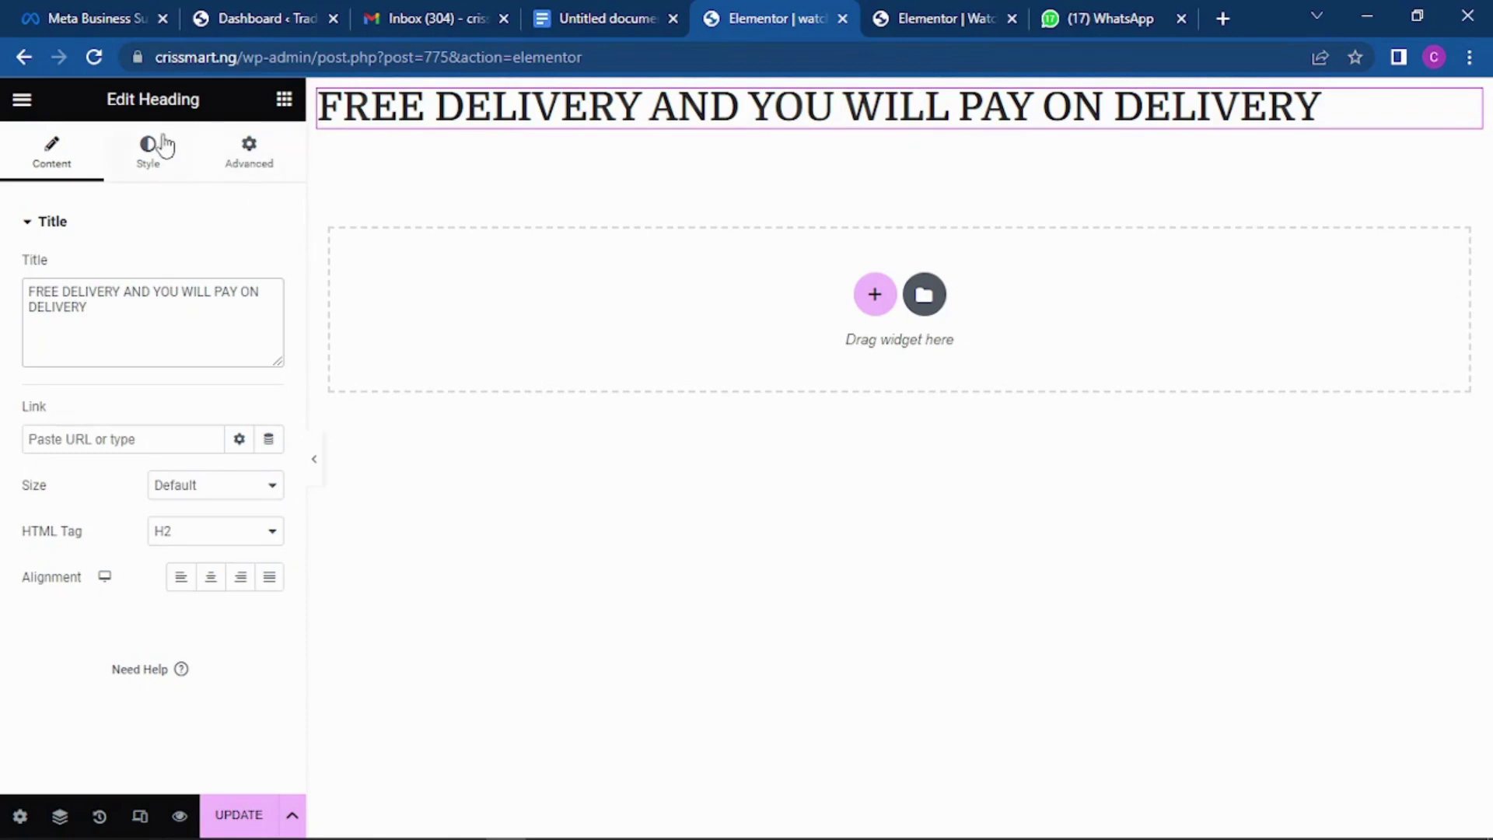
Set the delivery heading's font size to 25 px and align it to the center.
{"action": "left_click", "coordinate": [147, 177]}
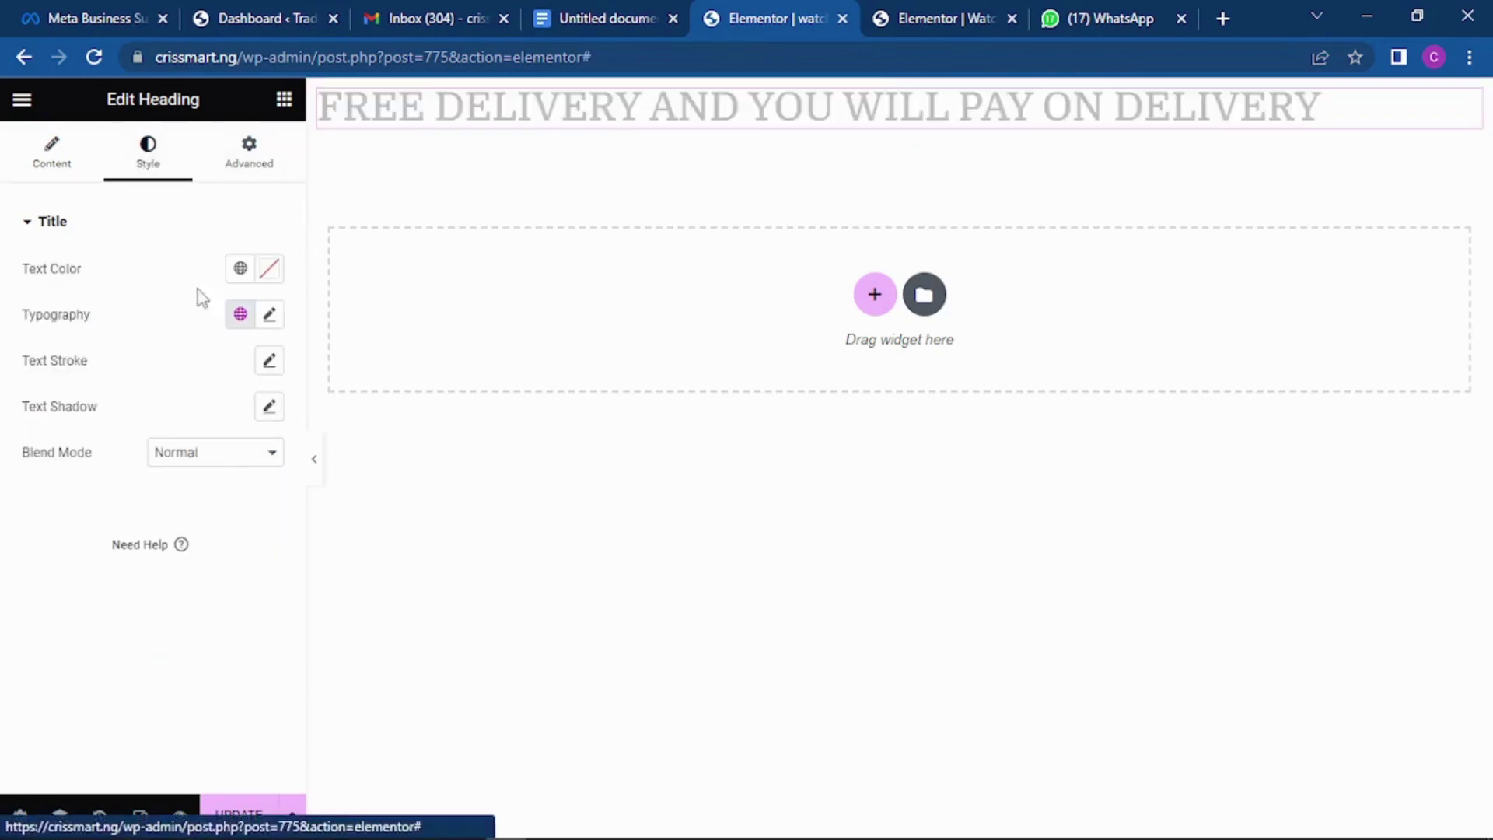
{"action": "left_click", "coordinate": [269, 314]}
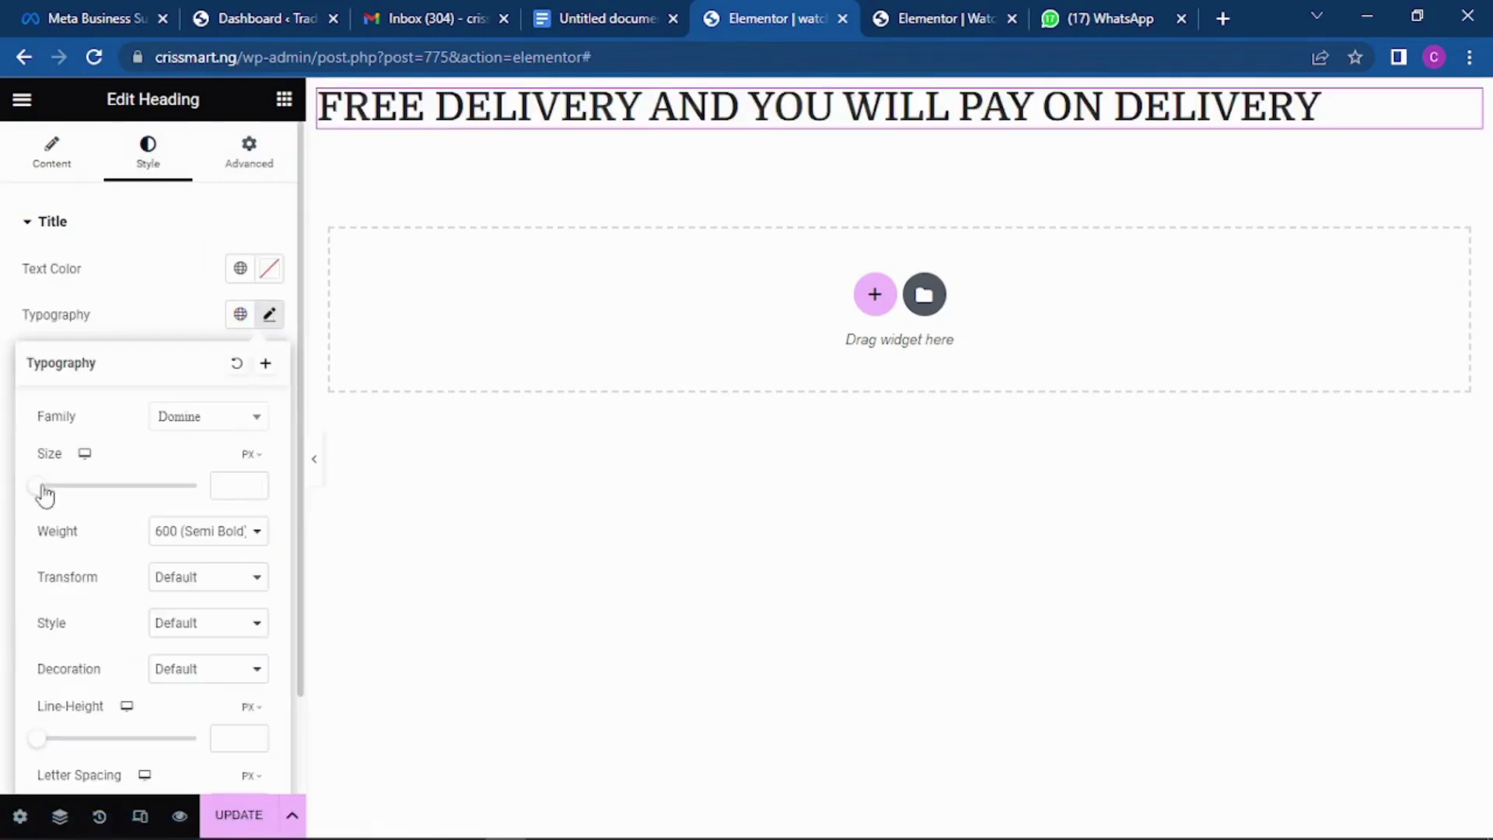
{"action": "mouse_move", "coordinate": [41, 487]}
{"action": "left_mouse_down"}
{"action": "mouse_move", "coordinate": [103, 500]}
{"action": "mouse_move", "coordinate": [57, 485]}
{"action": "left_mouse_up"}
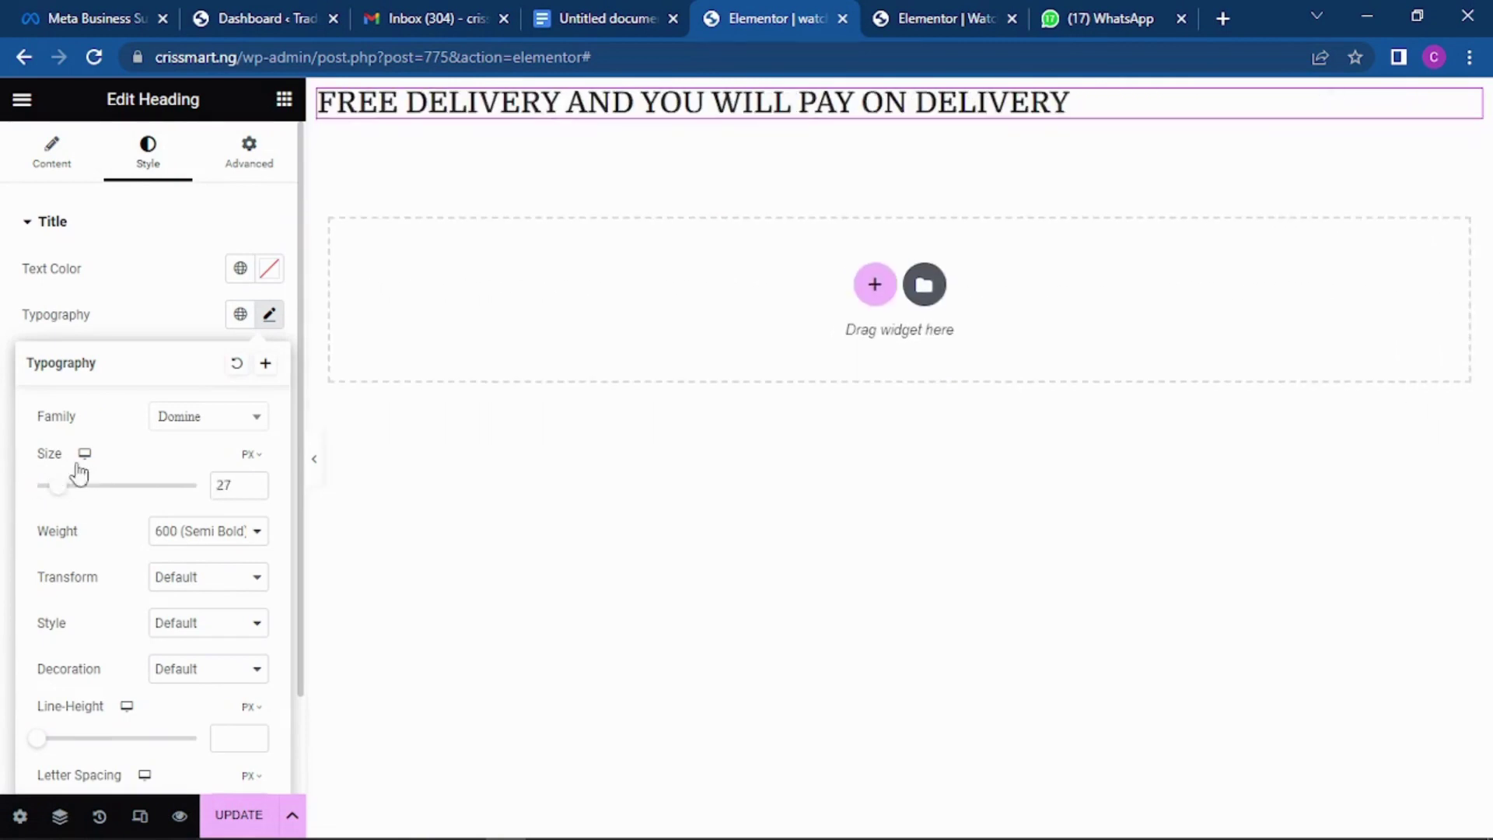
{"action": "left_click", "coordinate": [254, 490]}
{"action": "left_click", "coordinate": [253, 489]}
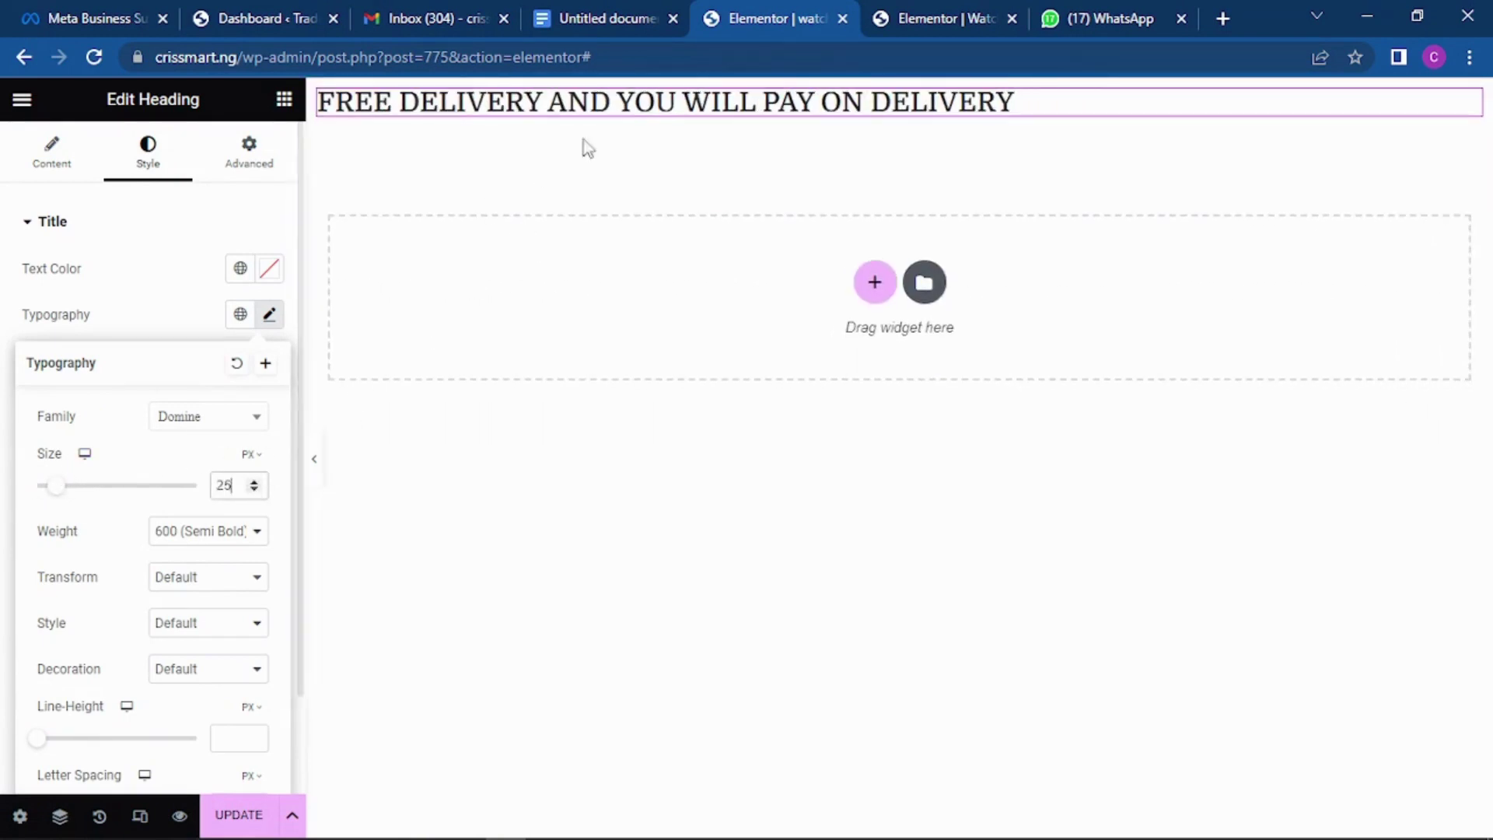
{"action": "left_click", "coordinate": [55, 154]}
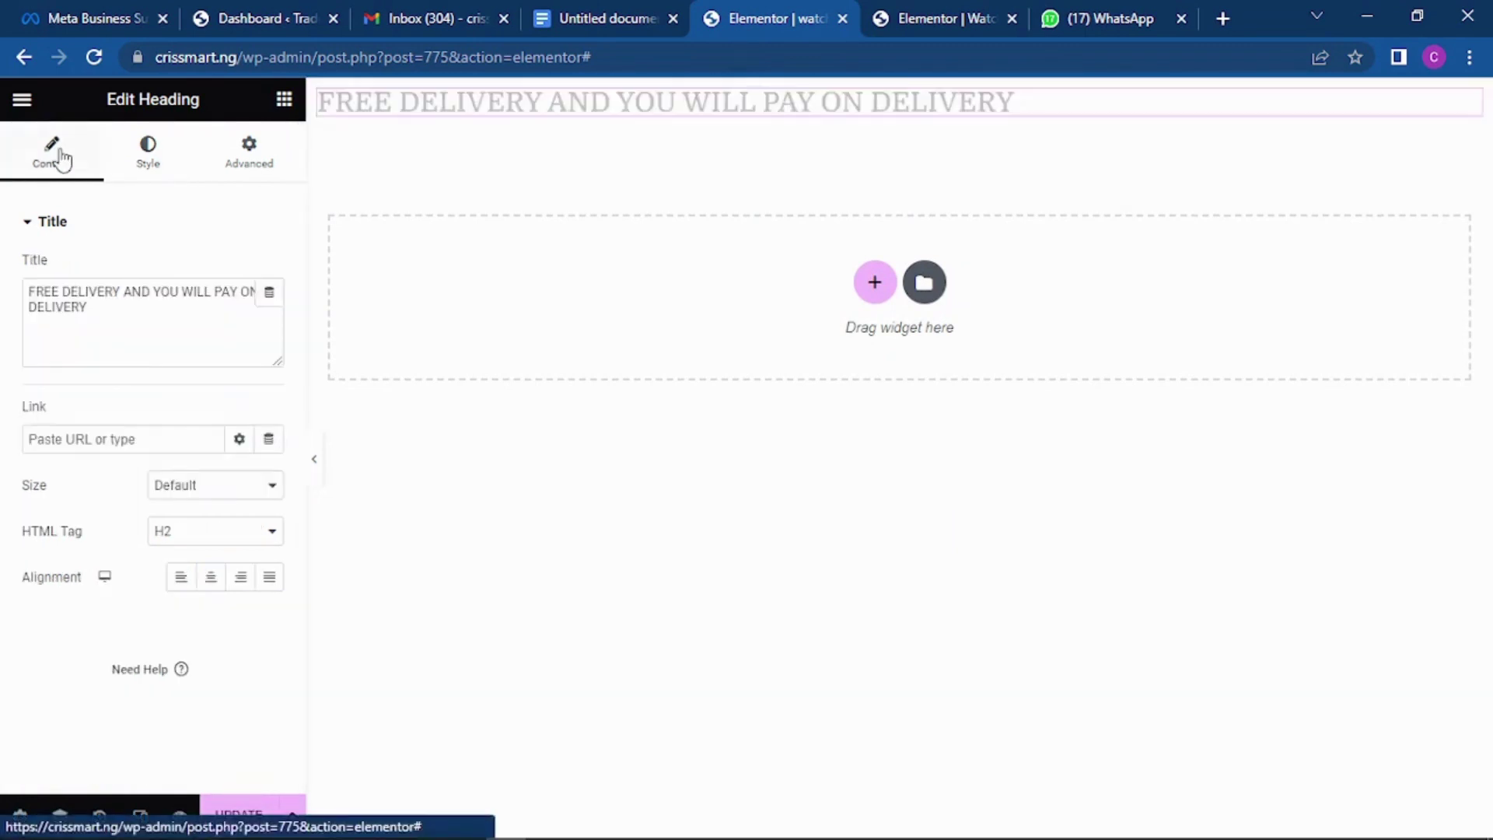
{"action": "left_click", "coordinate": [210, 577]}
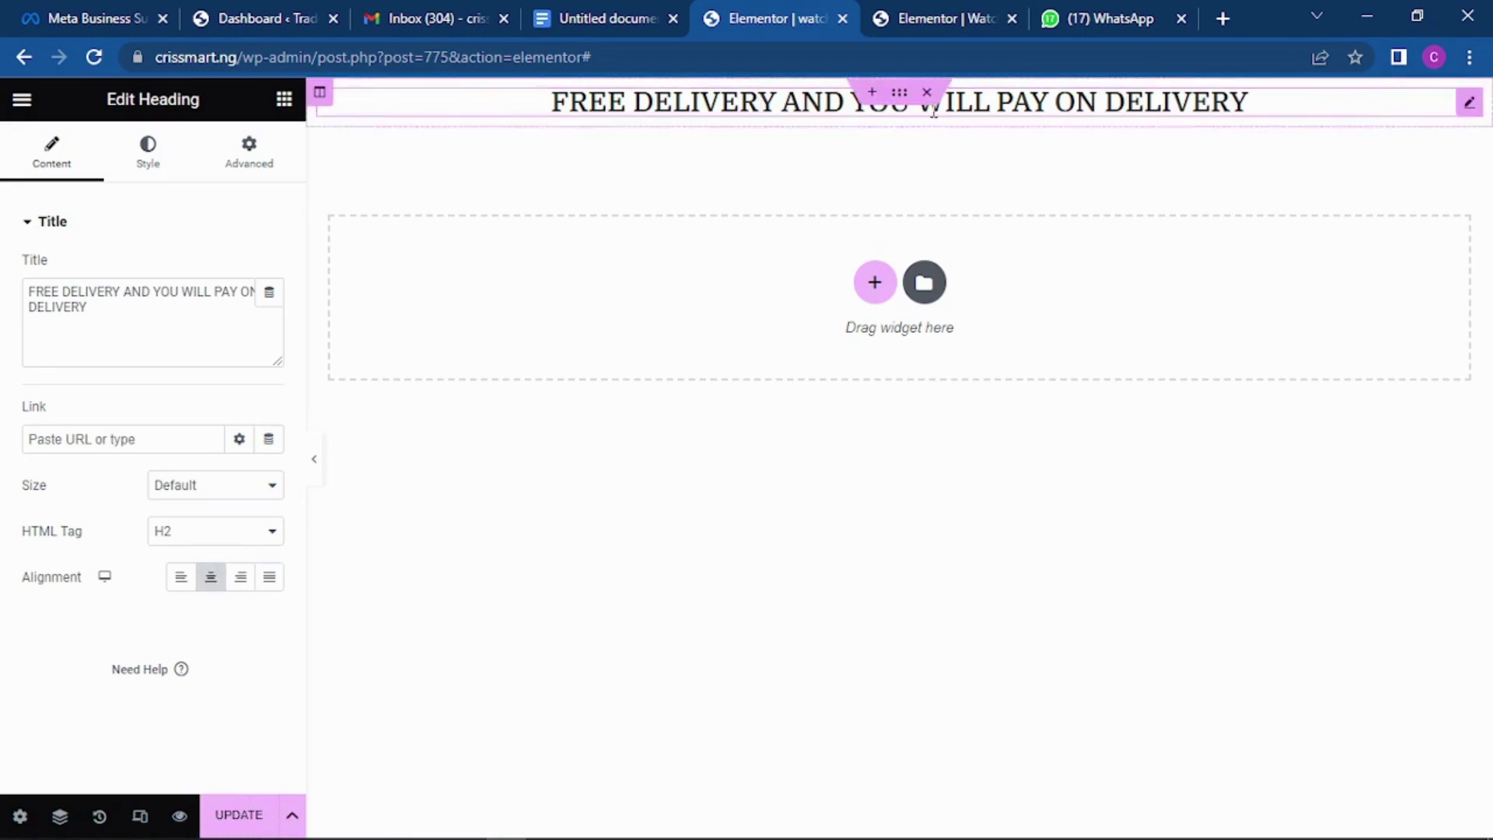
Give the heading's section a classic background in bright red, #F30000.
{"action": "left_click", "coordinate": [900, 94]}
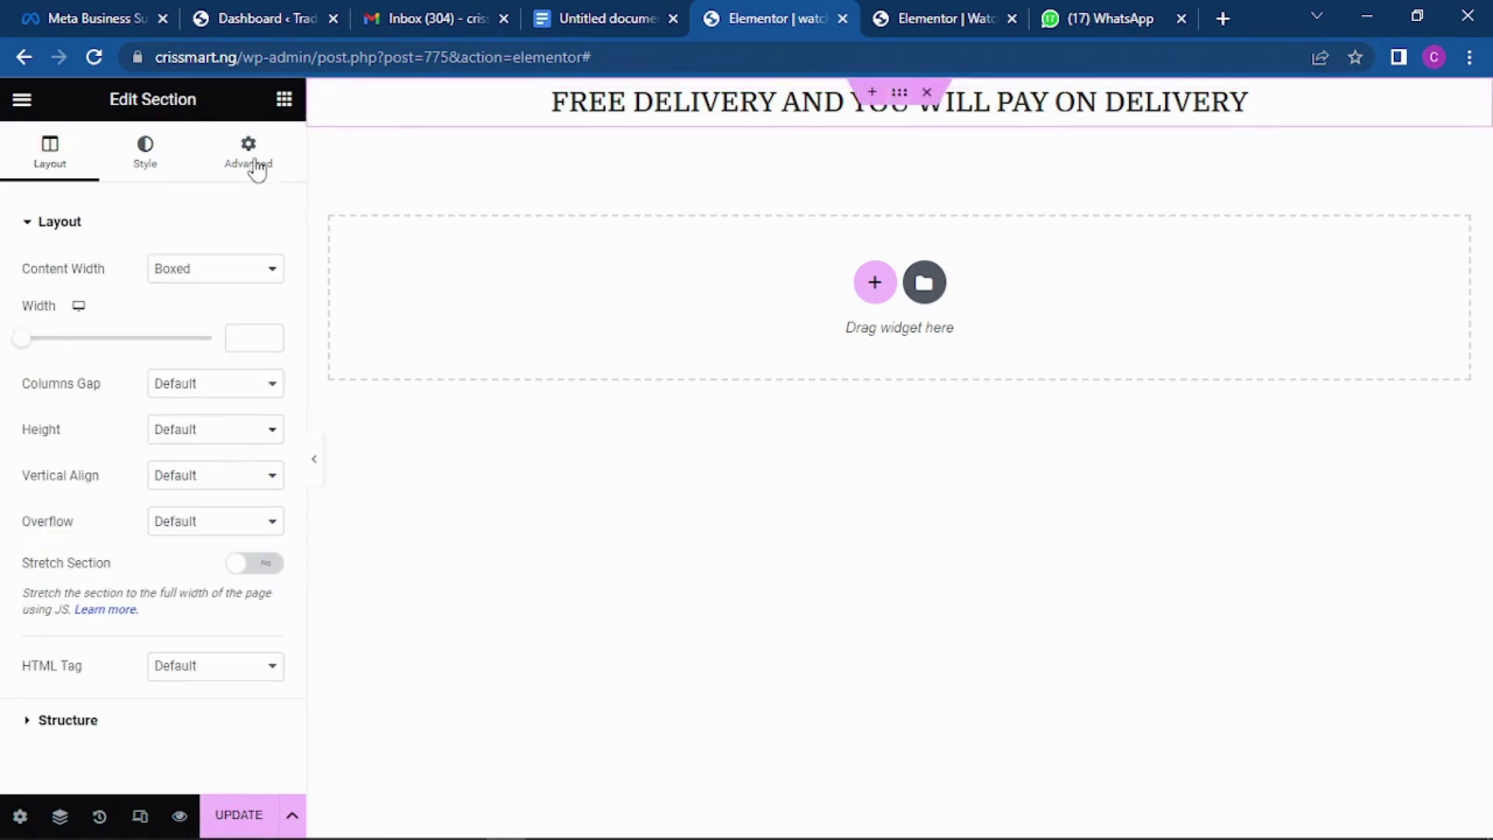
{"action": "left_click", "coordinate": [166, 154]}
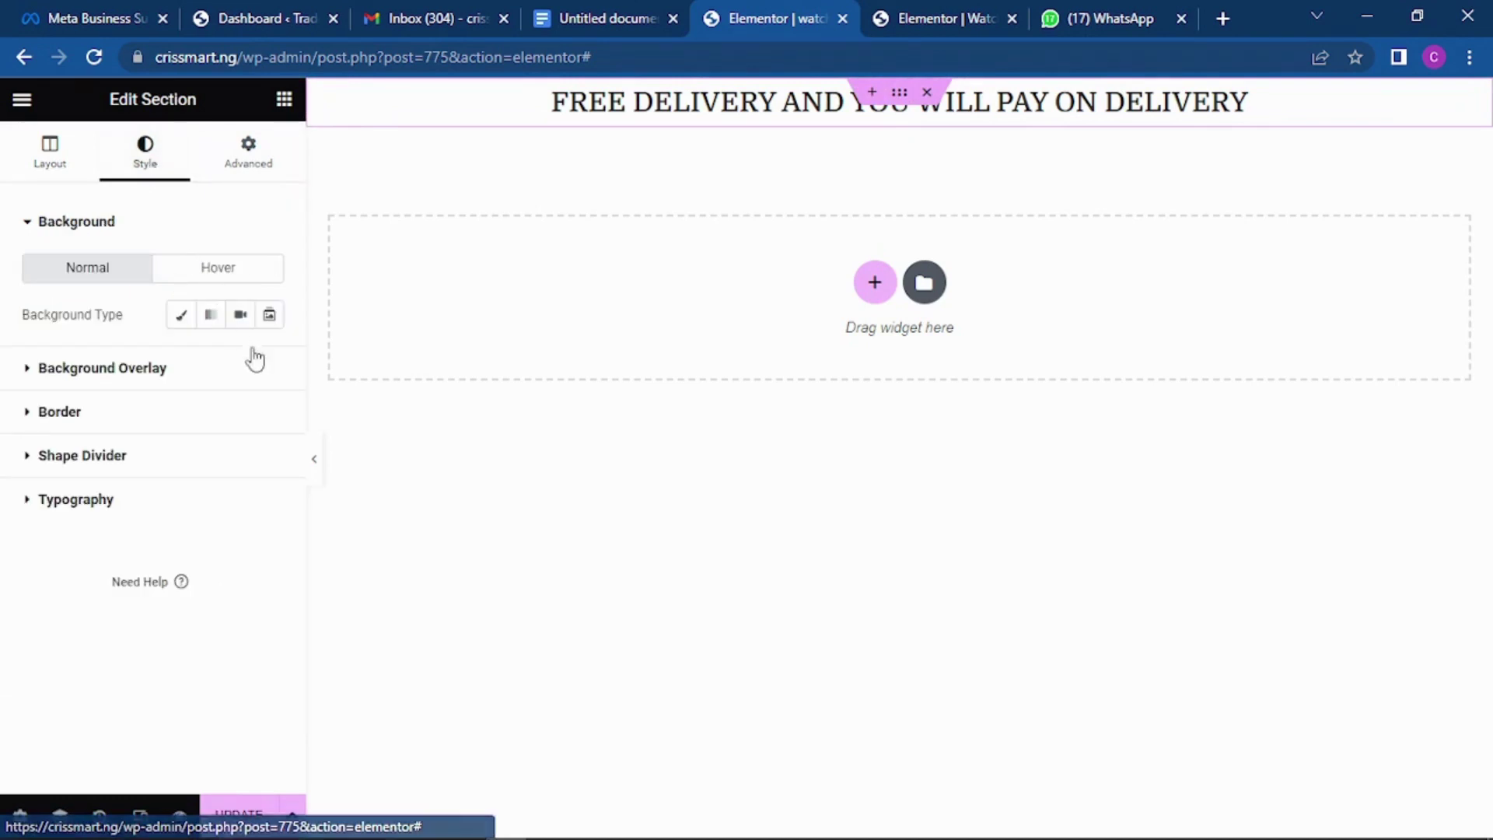
{"action": "left_click", "coordinate": [183, 318]}
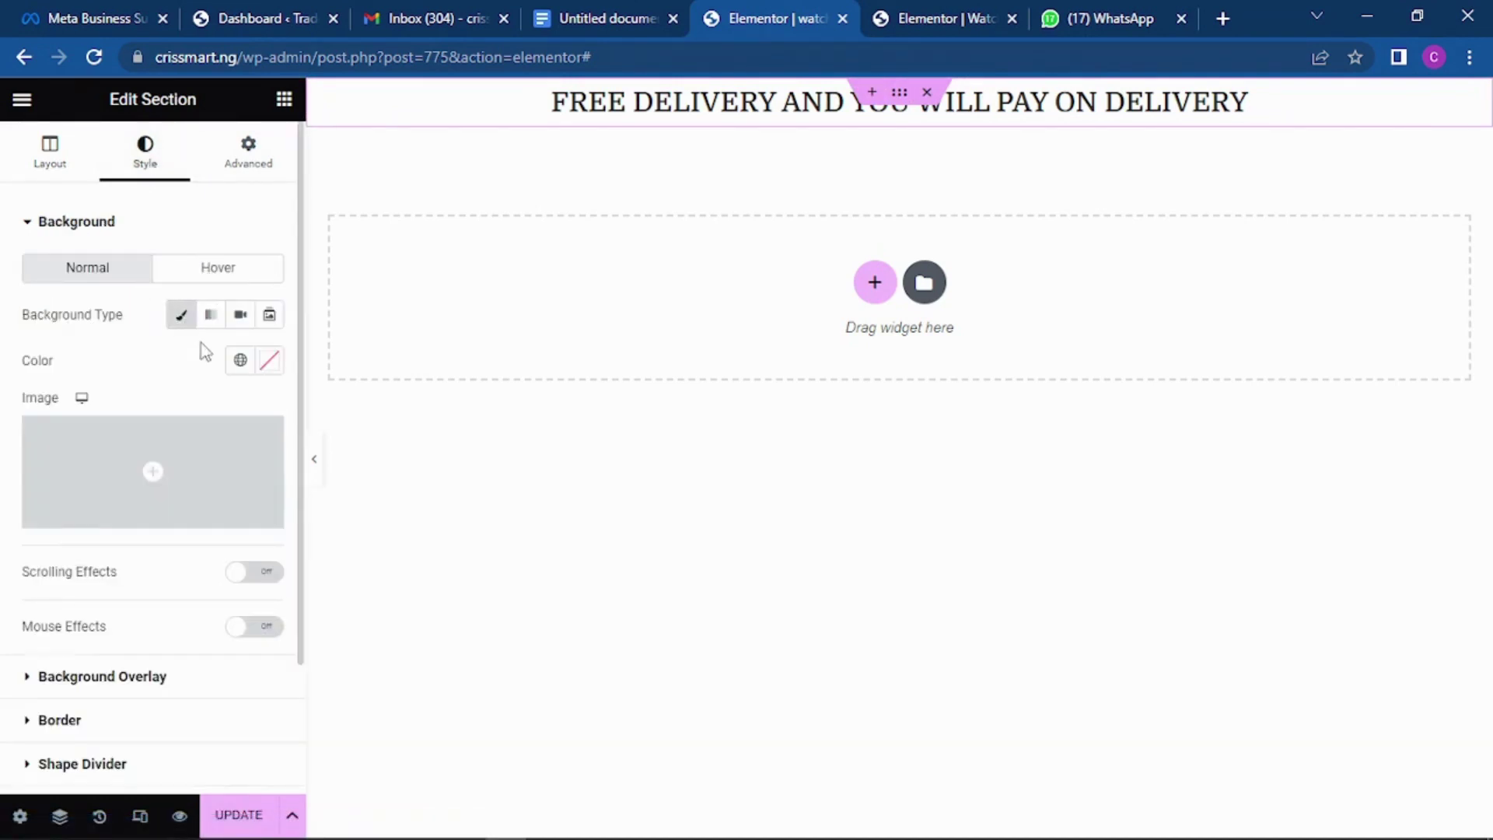
{"action": "left_click", "coordinate": [270, 360]}
{"action": "left_click", "coordinate": [319, 497]}
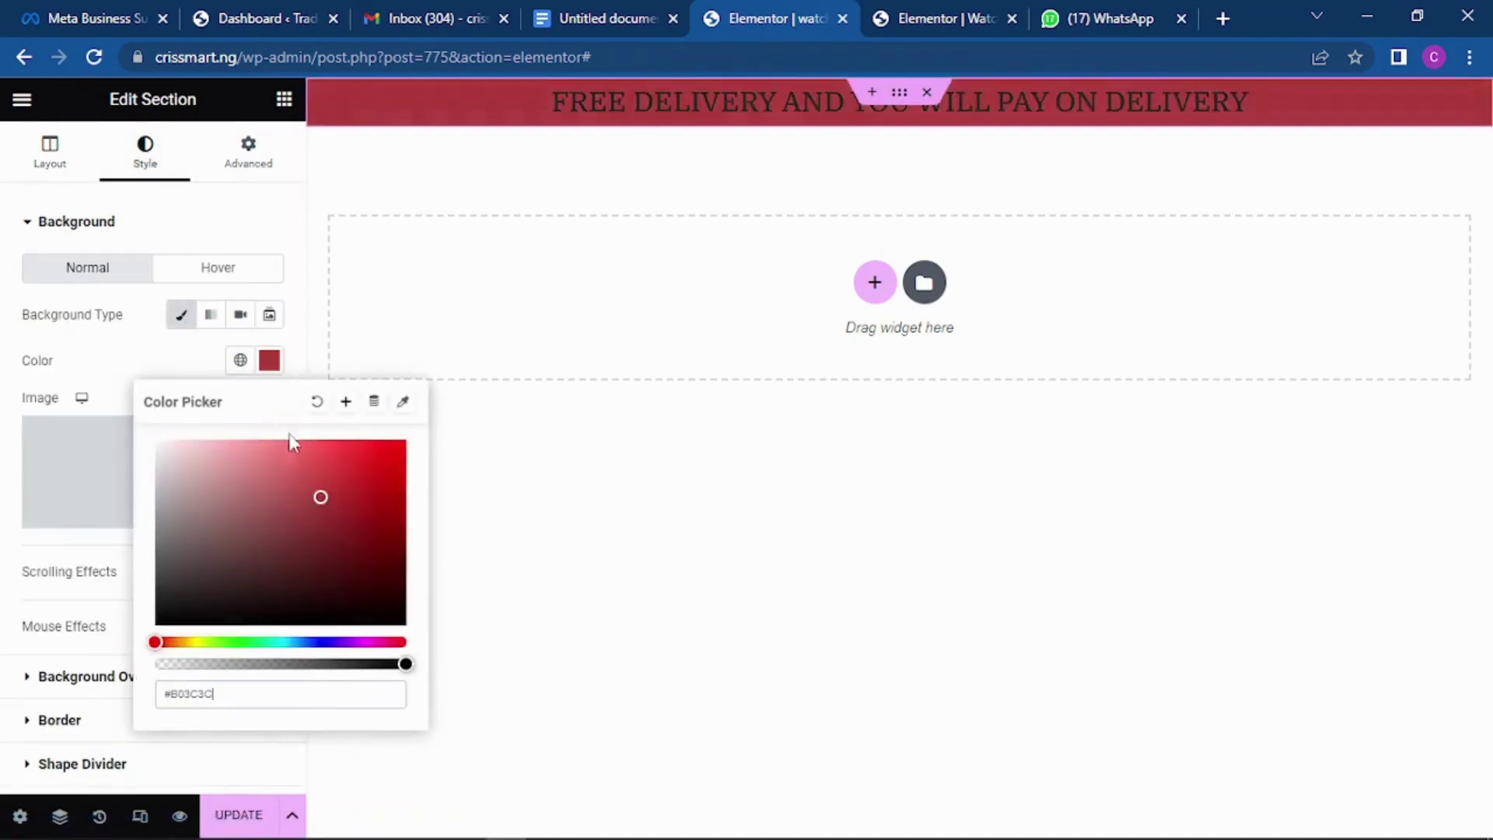
{"action": "left_click_drag", "start_coordinate": [319, 497], "coordinate": [418, 462]}
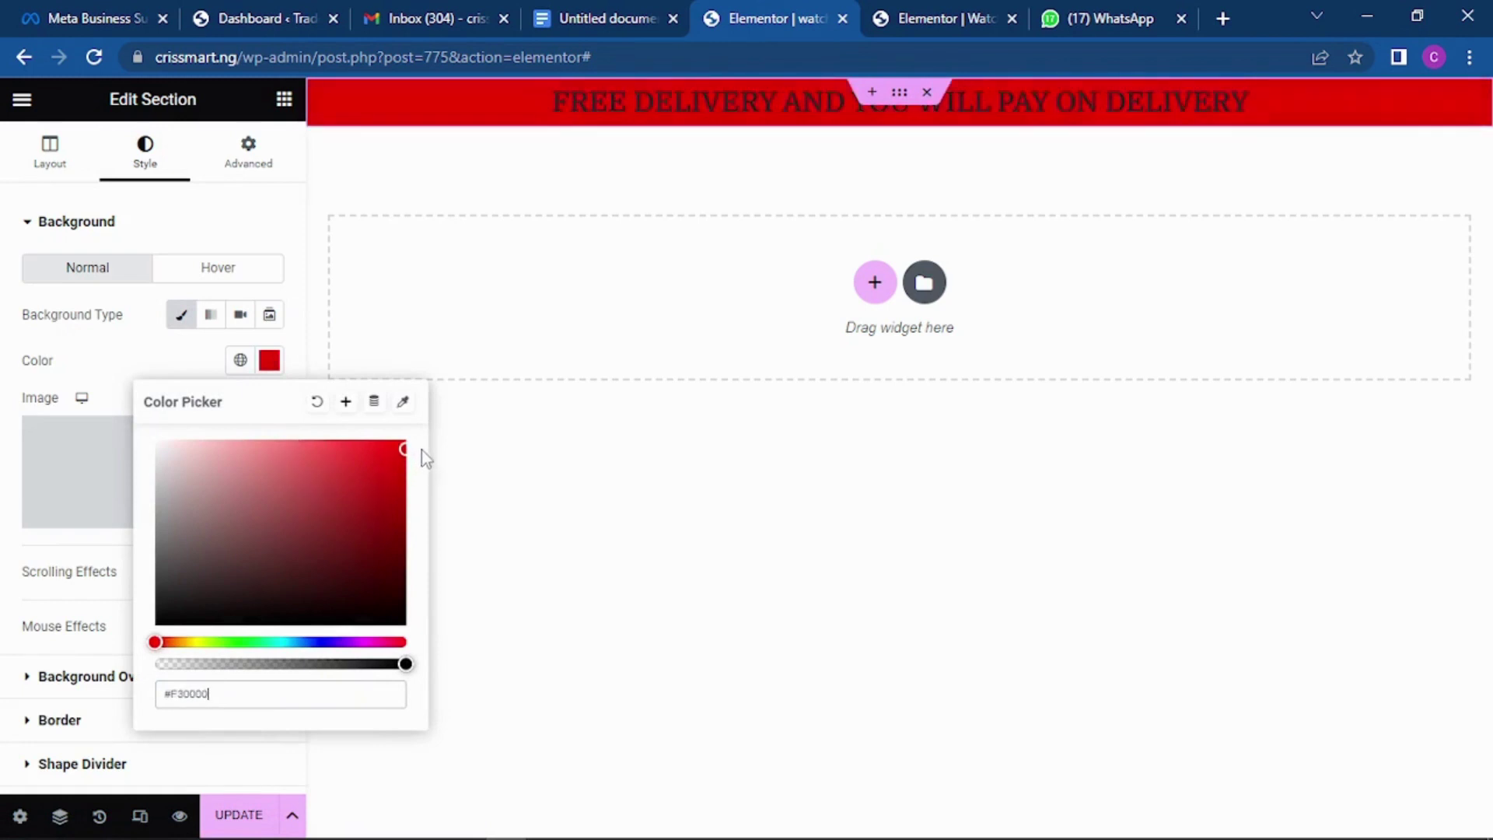
Set the delivery heading's text color to white, #FFFFFF.
{"action": "left_click", "coordinate": [651, 109]}
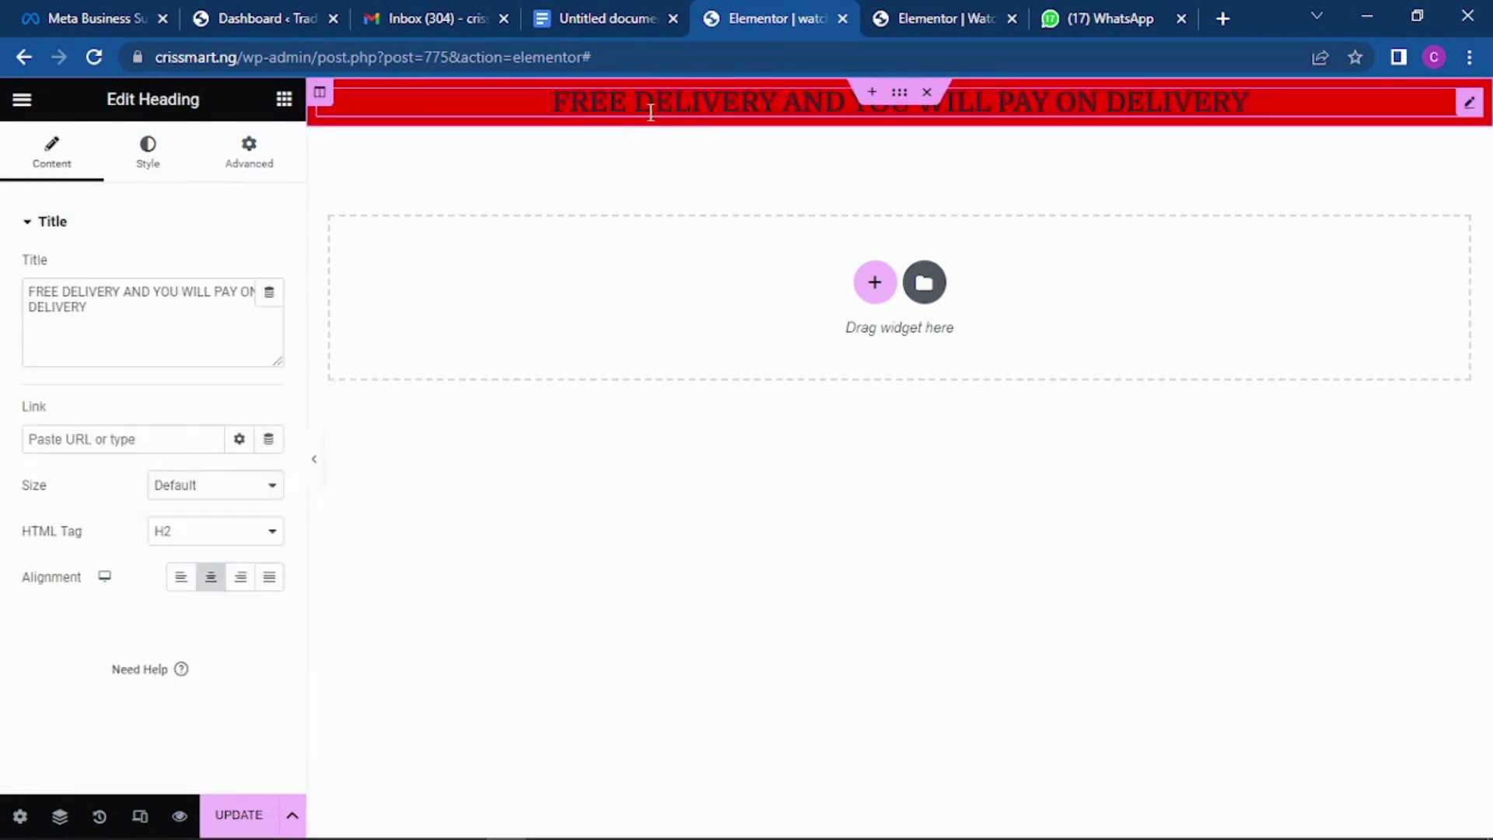
{"action": "left_click", "coordinate": [148, 155]}
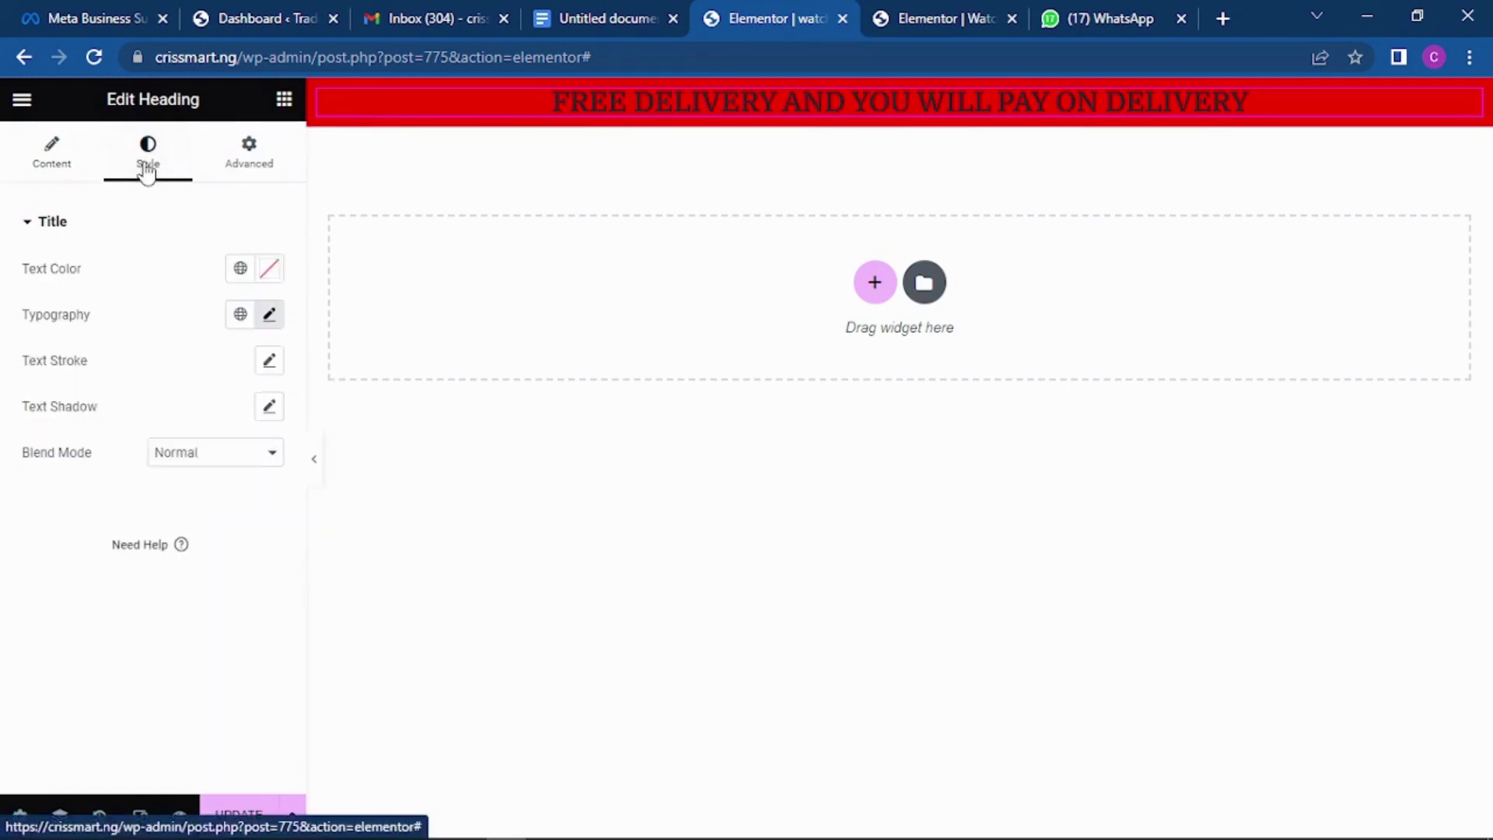
{"action": "left_click", "coordinate": [265, 279]}
{"action": "left_click", "coordinate": [280, 530]}
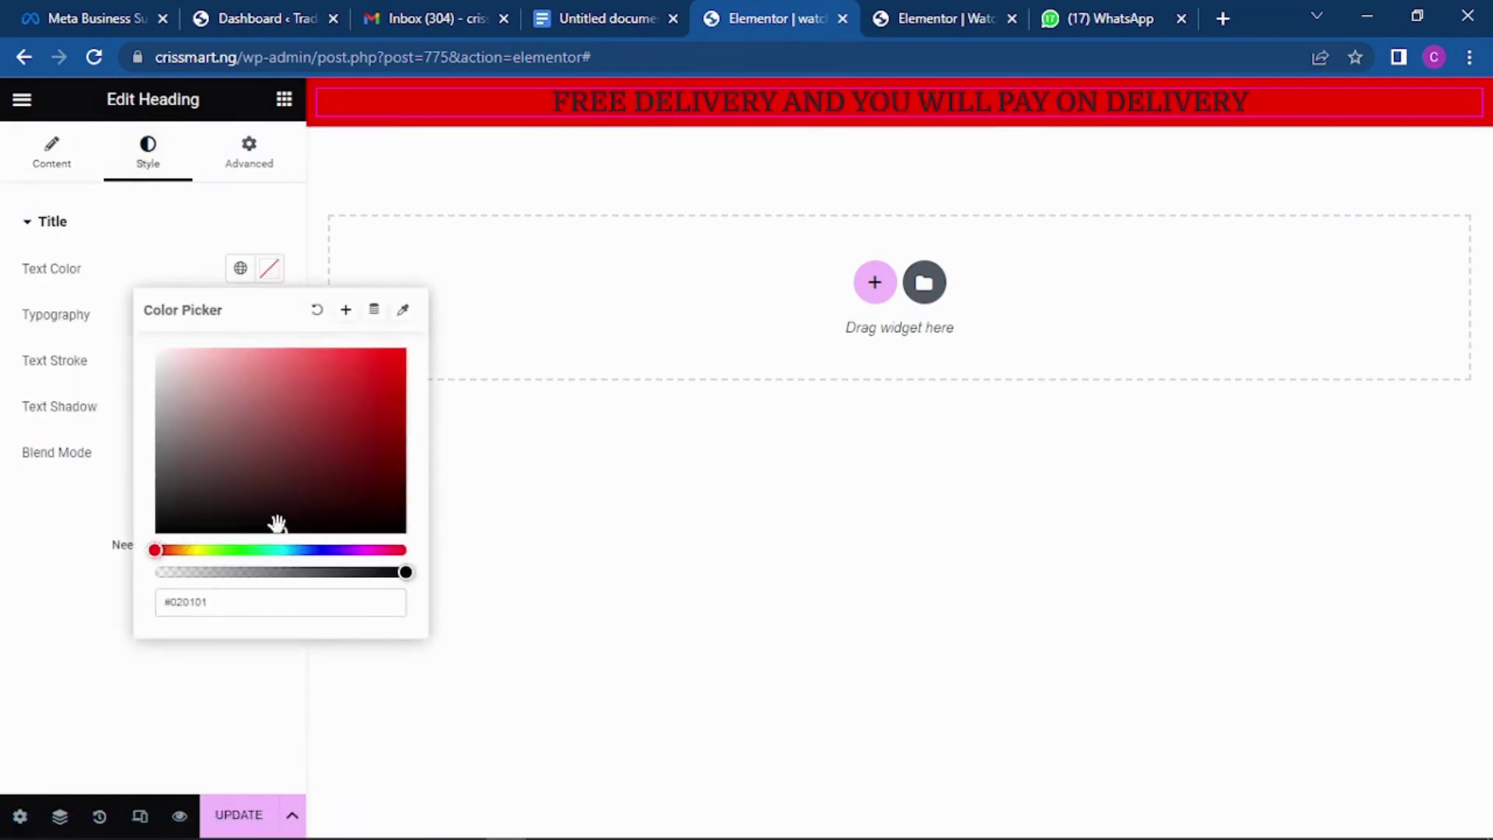
{"action": "left_click_drag", "start_coordinate": [278, 523], "coordinate": [159, 354]}
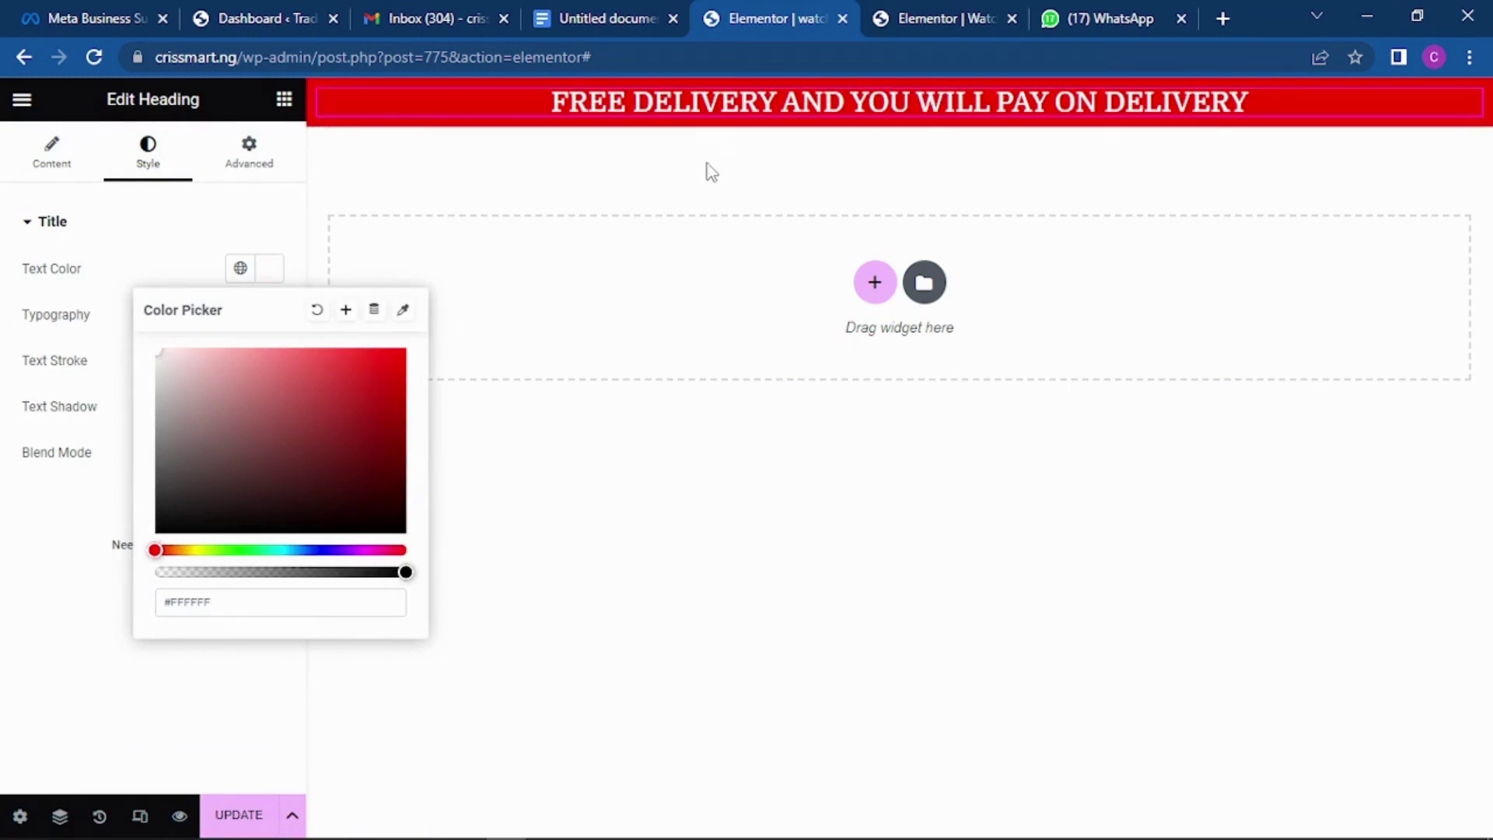
{"action": "left_click", "coordinate": [710, 439]}
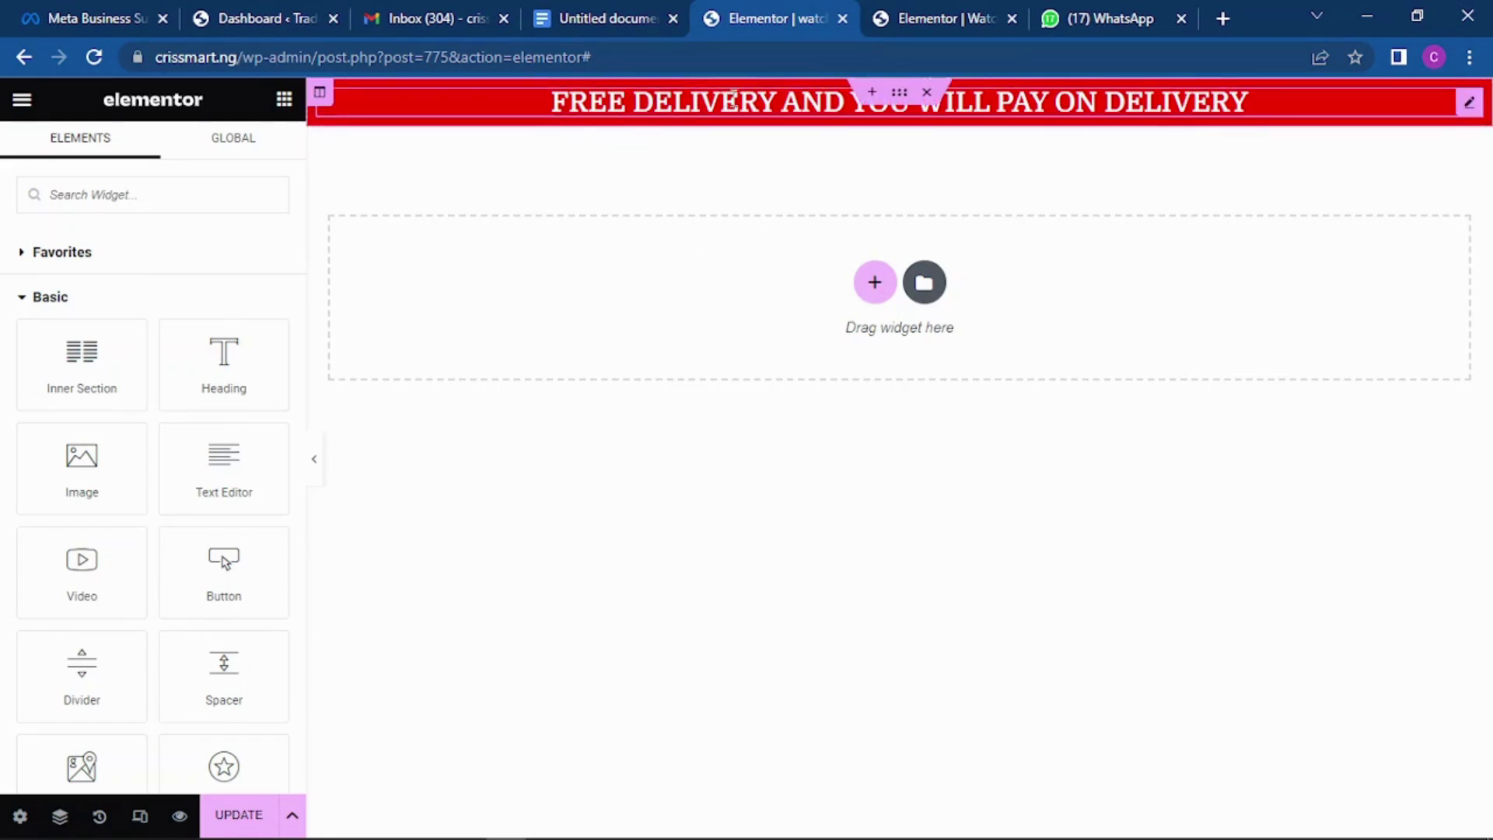
Add a two-column section below the delivery banner and place an Image widget in its left column.
{"action": "left_click", "coordinate": [875, 282]}
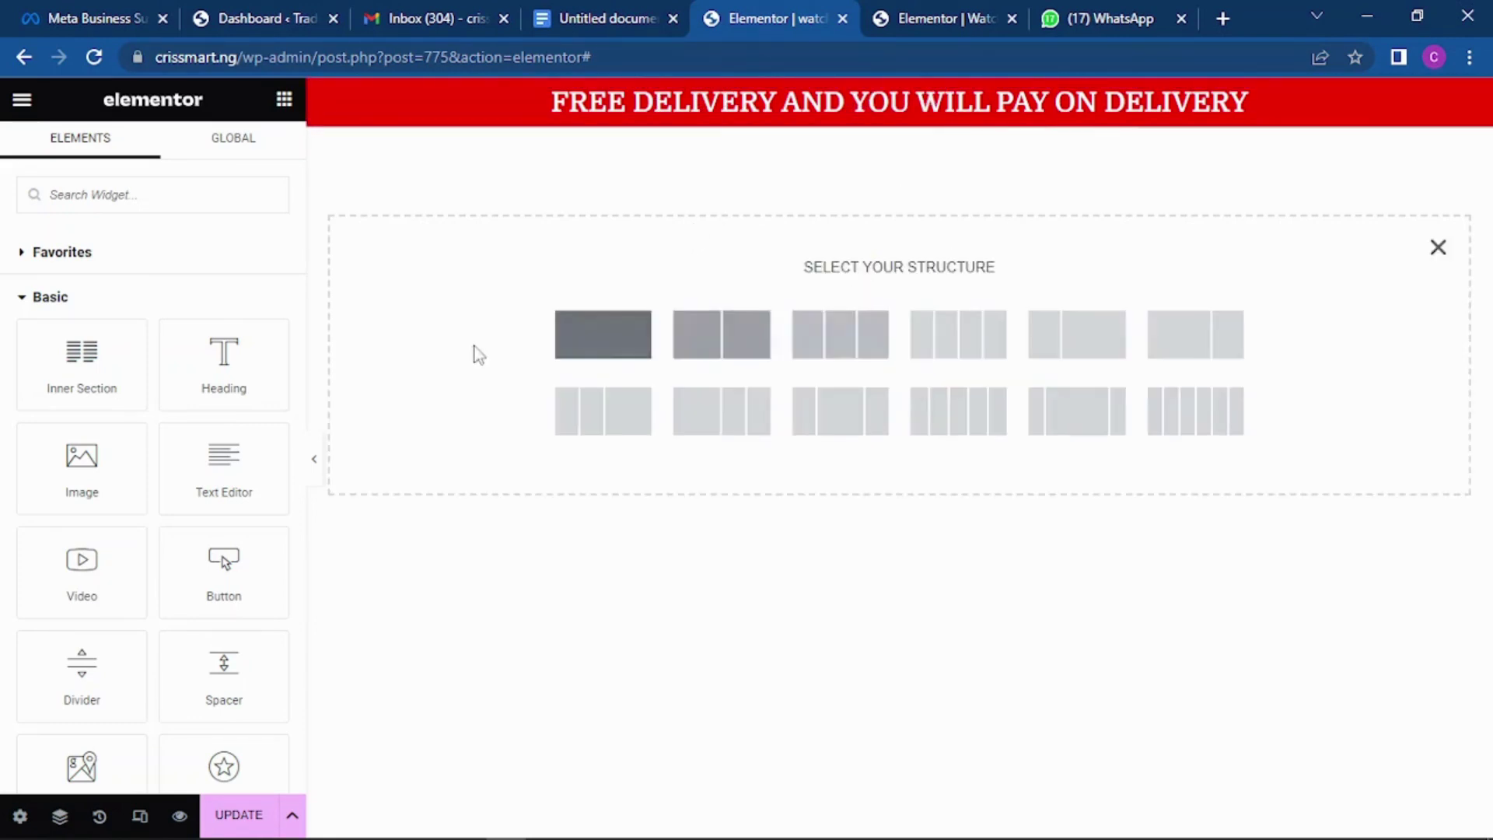
{"action": "left_click", "coordinate": [729, 348]}
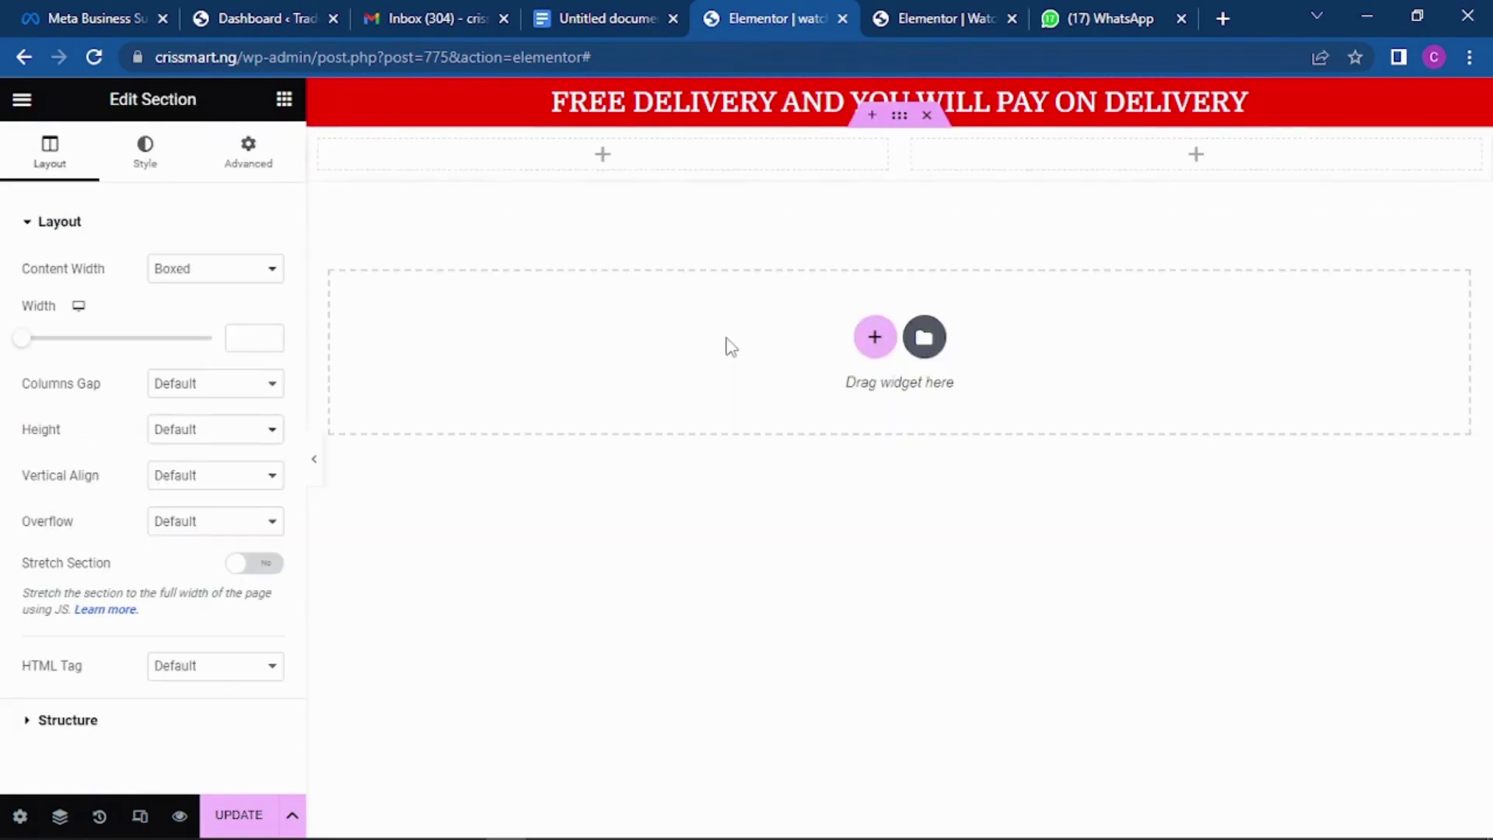
{"action": "left_click", "coordinate": [284, 100]}
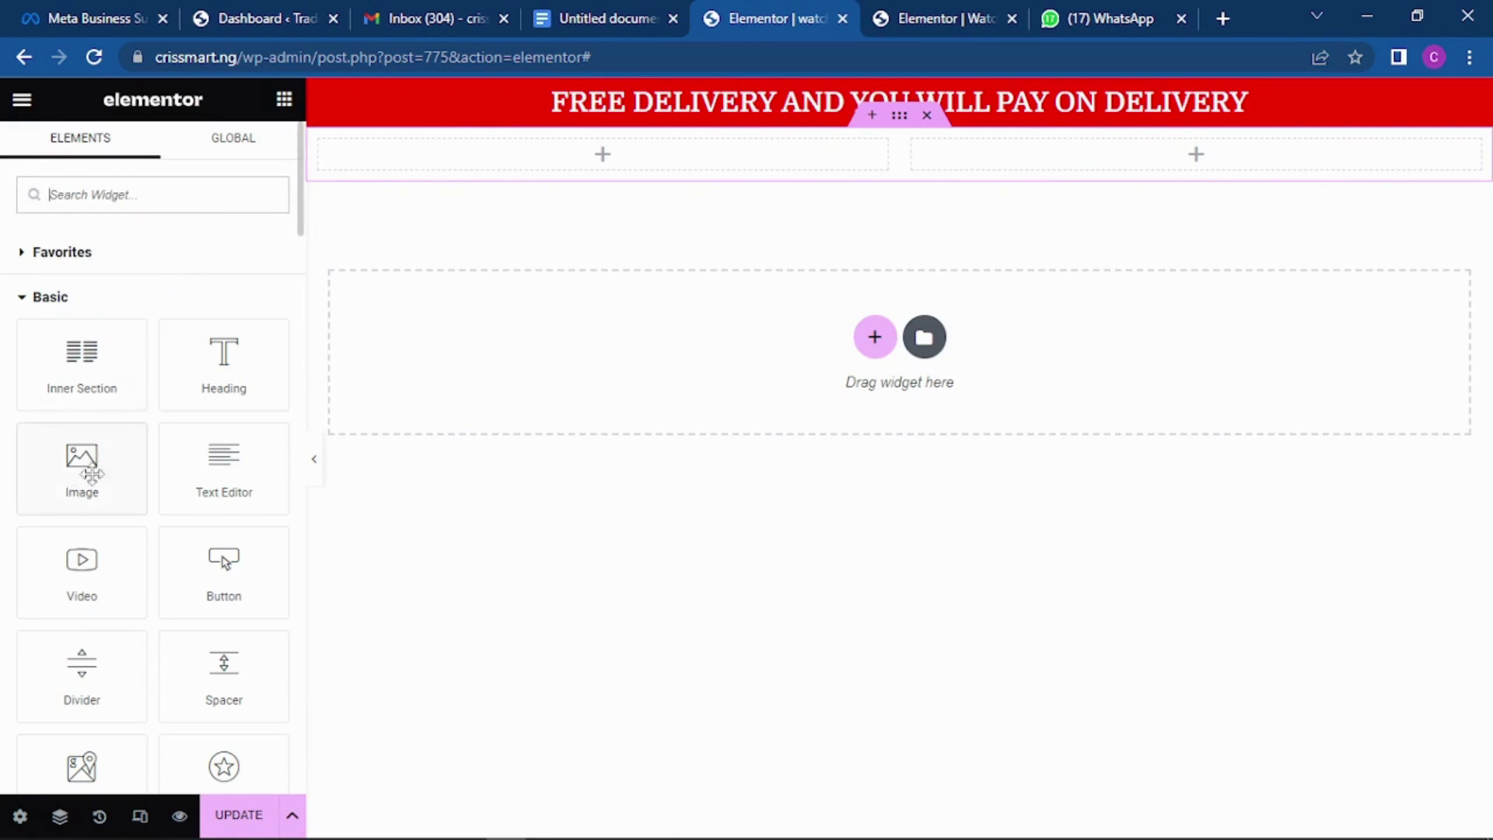
{"action": "left_click_drag", "start_coordinate": [92, 470], "coordinate": [642, 173]}
Start a file upload for the Image widget and browse to the CAM PHOTOS folder inside the Desktop's USE folder.
{"action": "left_click", "coordinate": [156, 340]}
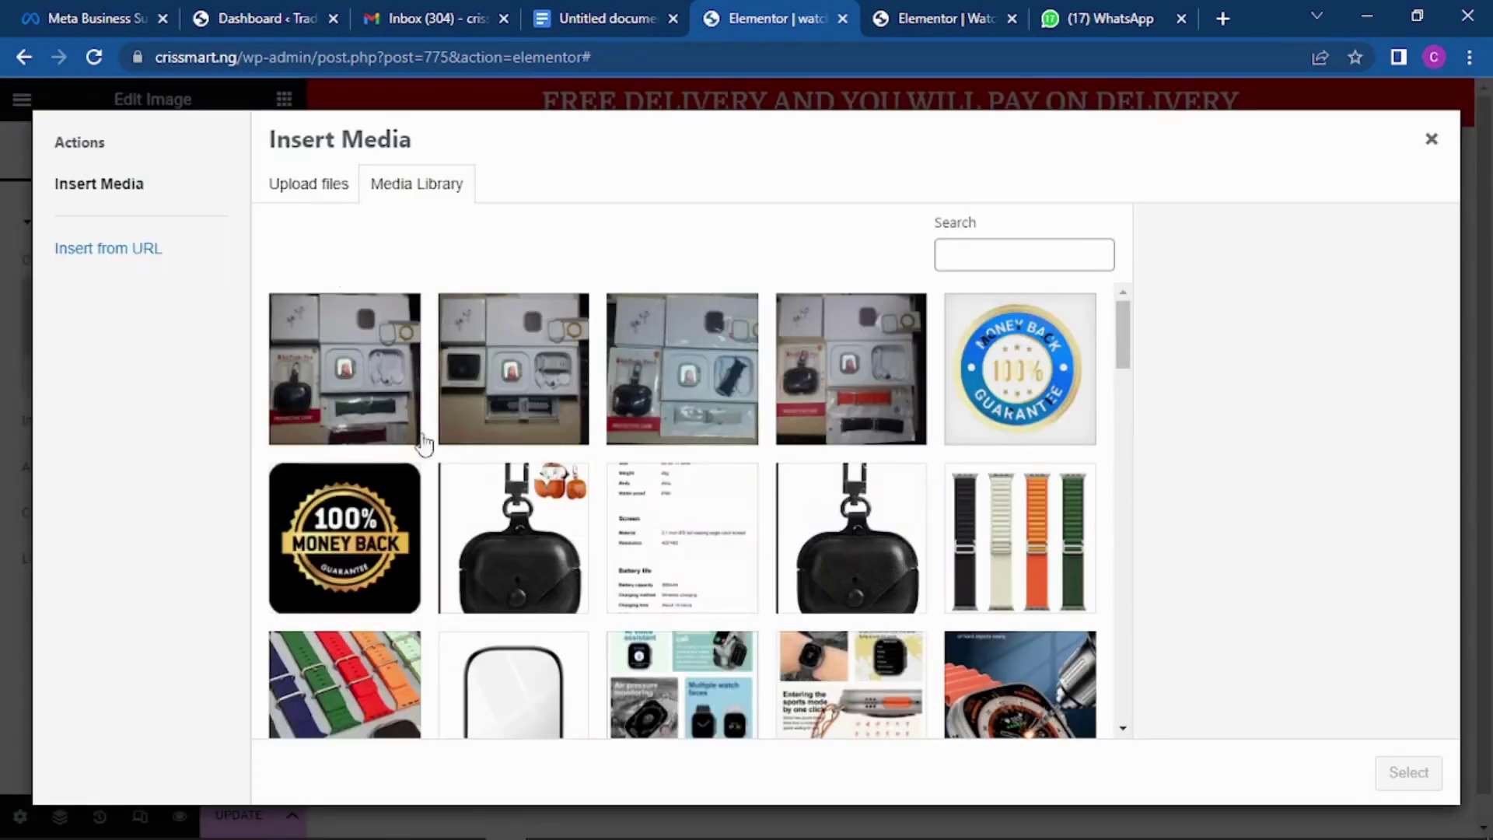
{"action": "scroll", "coordinate": [636, 446], "scroll_direction": "down", "scroll_amount": 10}
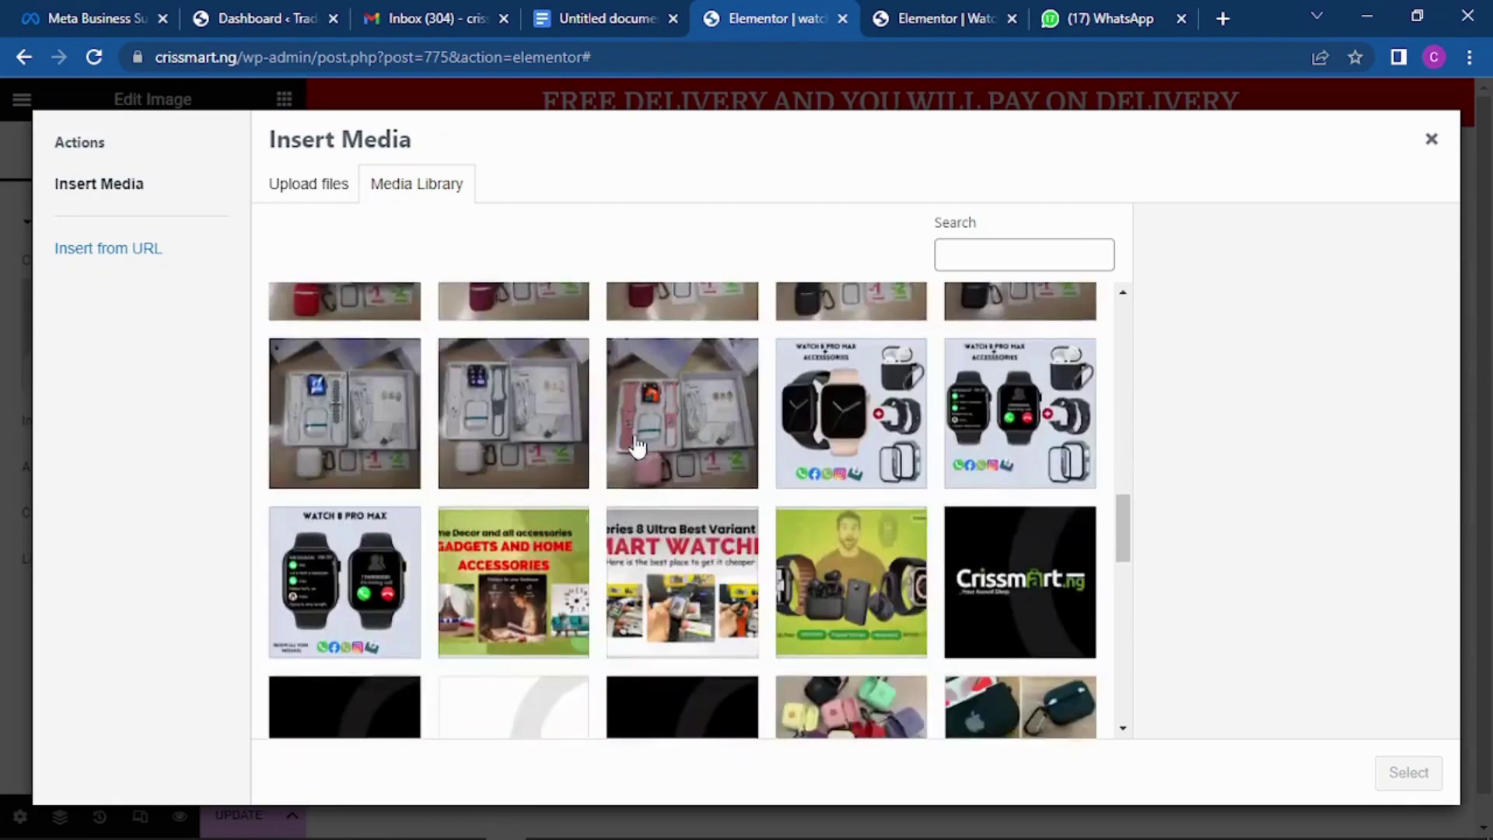
{"action": "scroll", "coordinate": [637, 445], "scroll_direction": "up", "scroll_amount": 10}
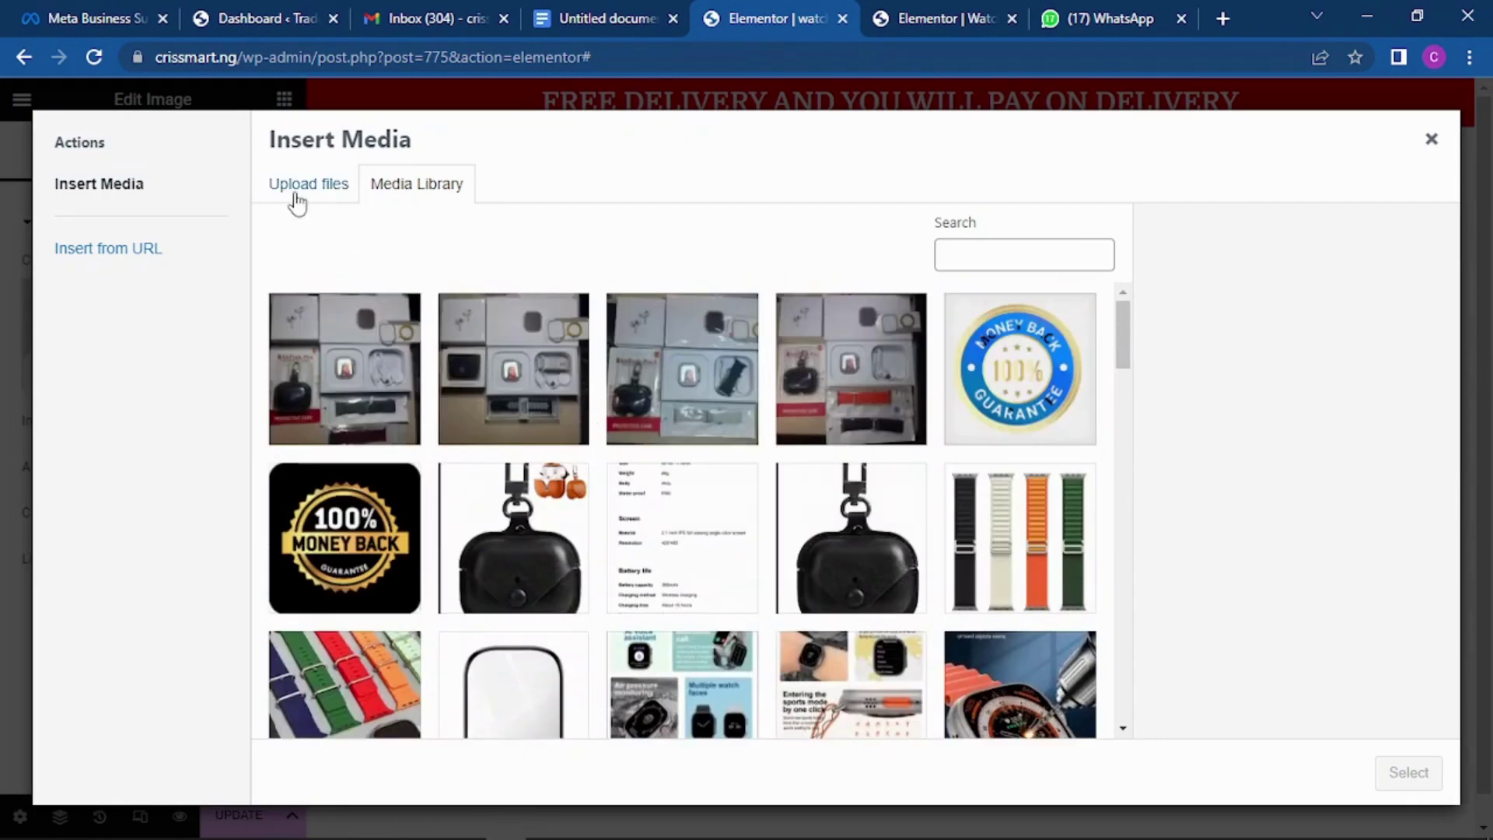
{"action": "left_click", "coordinate": [296, 201]}
{"action": "left_click", "coordinate": [827, 476]}
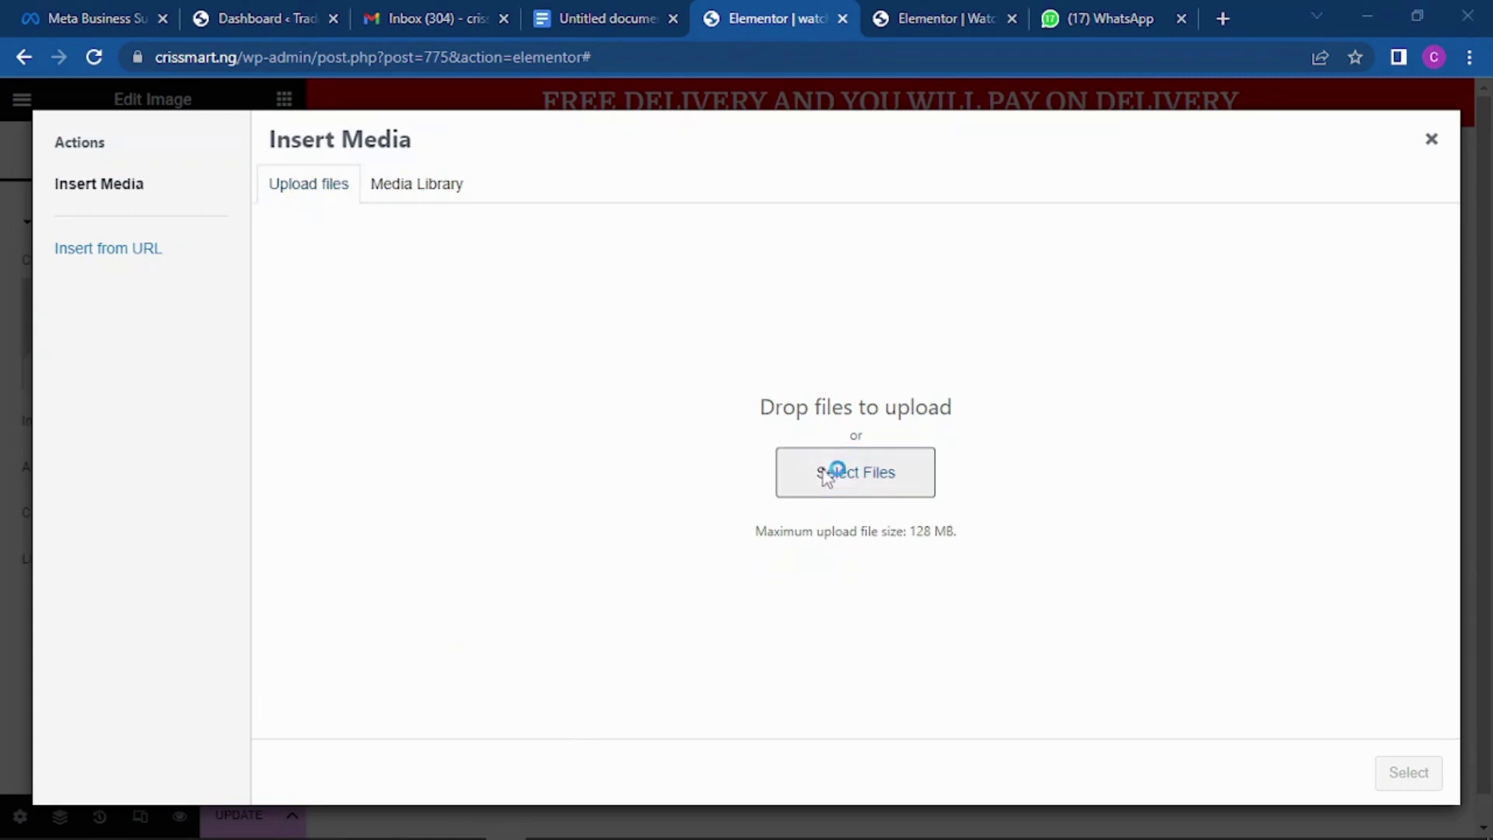
{"action": "scroll", "coordinate": [308, 233], "scroll_direction": "down", "scroll_amount": 1}
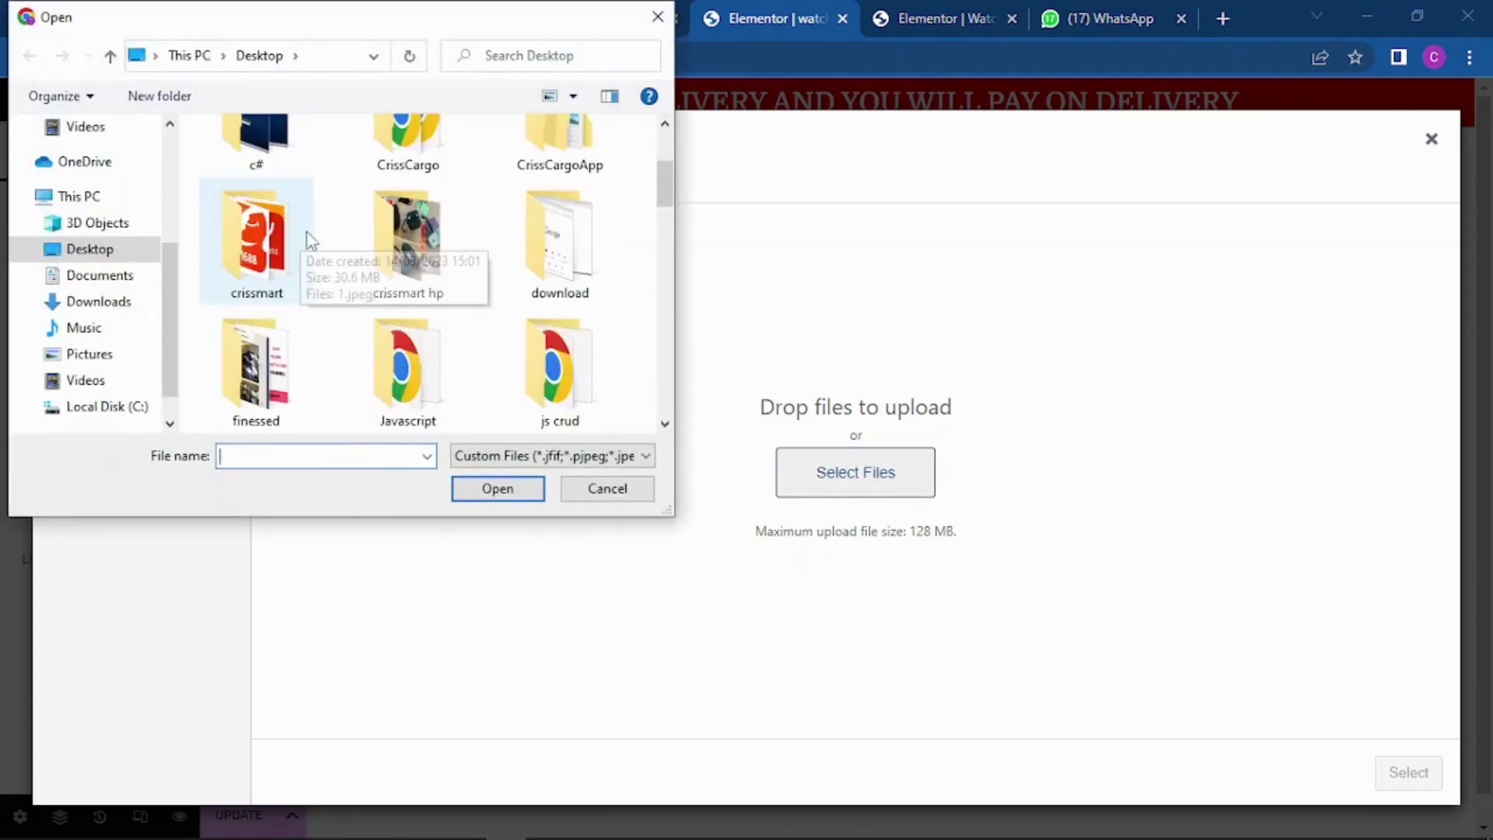
{"action": "scroll", "coordinate": [377, 246], "scroll_direction": "down", "scroll_amount": 5}
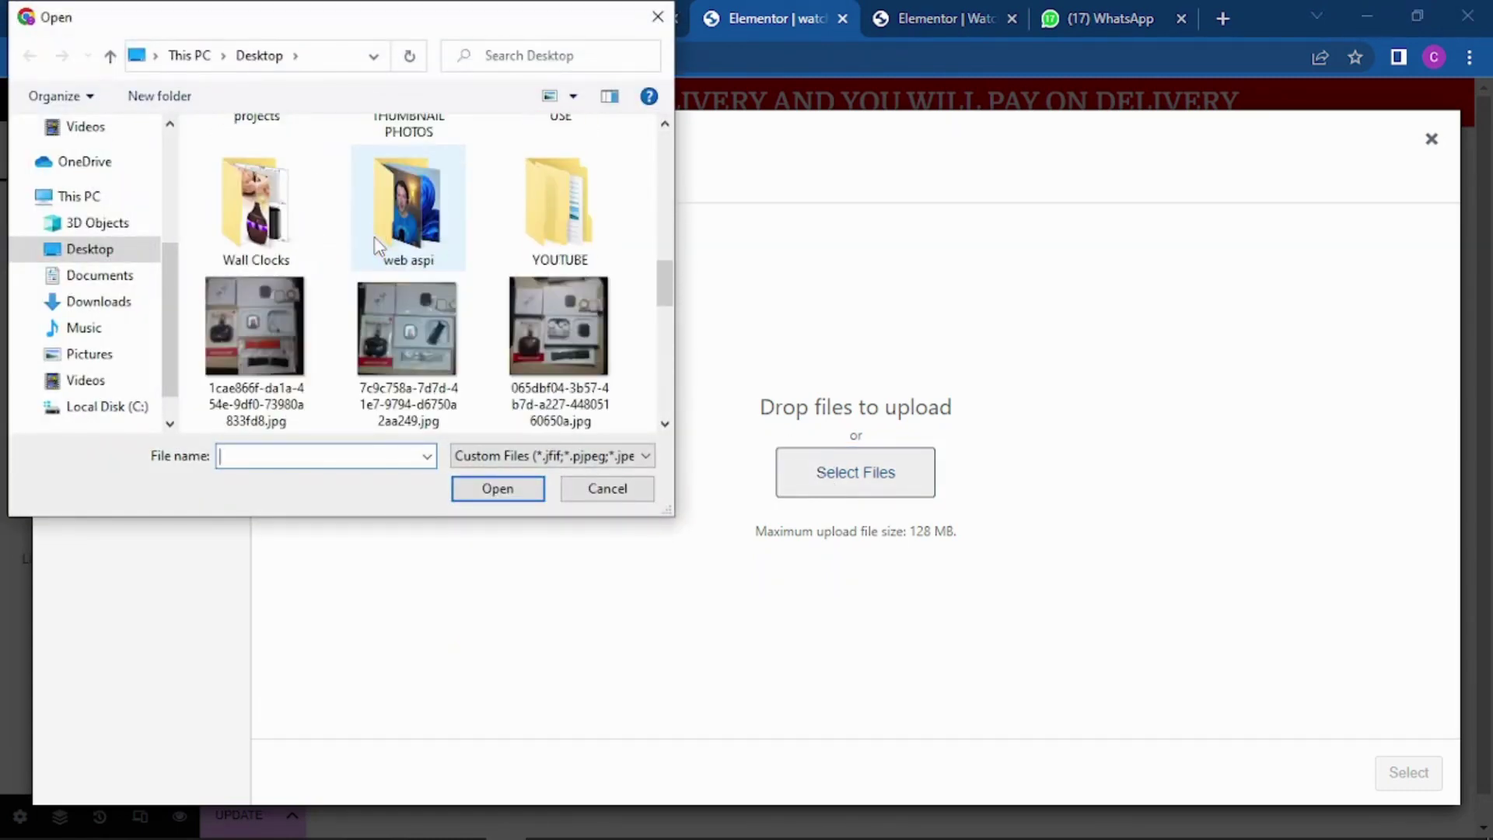
{"action": "scroll", "coordinate": [412, 239], "scroll_direction": "up", "scroll_amount": 1}
{"action": "double_click", "coordinate": [576, 215]}
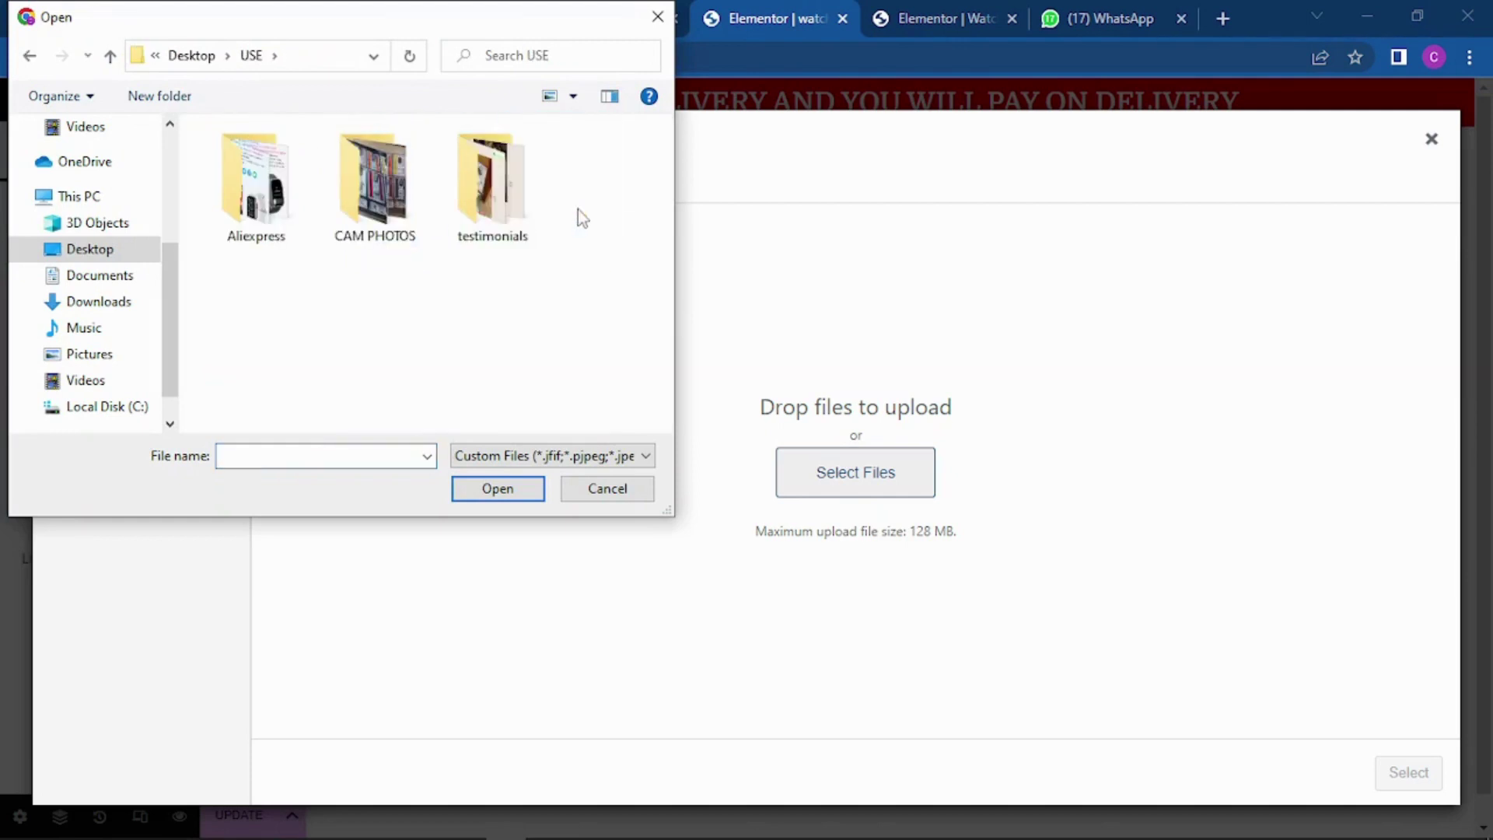
{"action": "left_click", "coordinate": [374, 199]}
{"action": "double_click", "coordinate": [374, 198]}
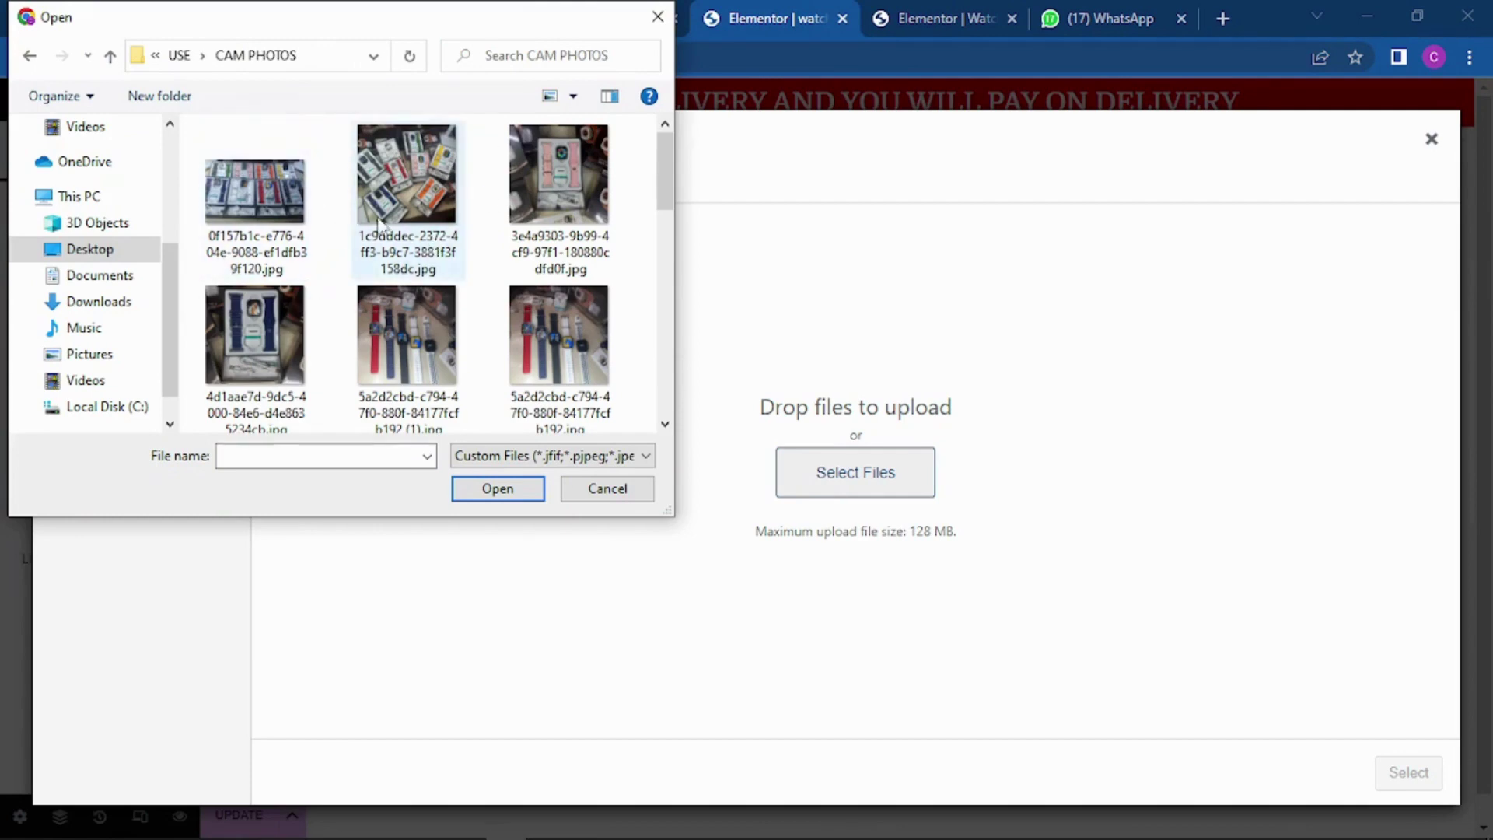
Upload the watch photo 1c9dddec-2372-4ff3-b9c7-3881f3f158dc.jpg and insert it into the left column's Image widget.
{"action": "scroll", "coordinate": [405, 223], "scroll_direction": "down", "scroll_amount": 3}
{"action": "scroll", "coordinate": [412, 218], "scroll_direction": "up", "scroll_amount": 3}
{"action": "double_click", "coordinate": [400, 175]}
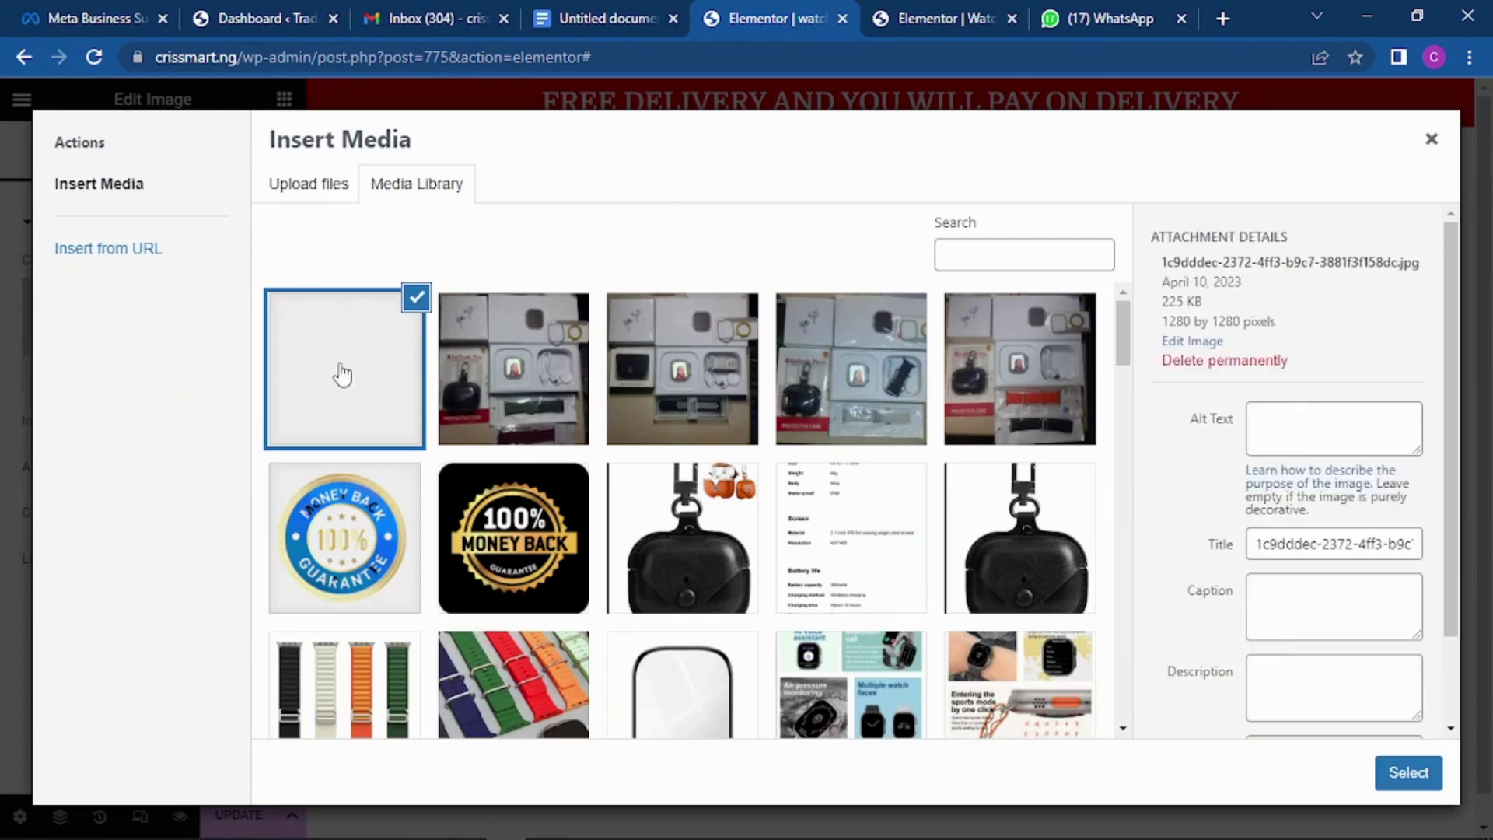
{"action": "left_click", "coordinate": [1411, 772]}
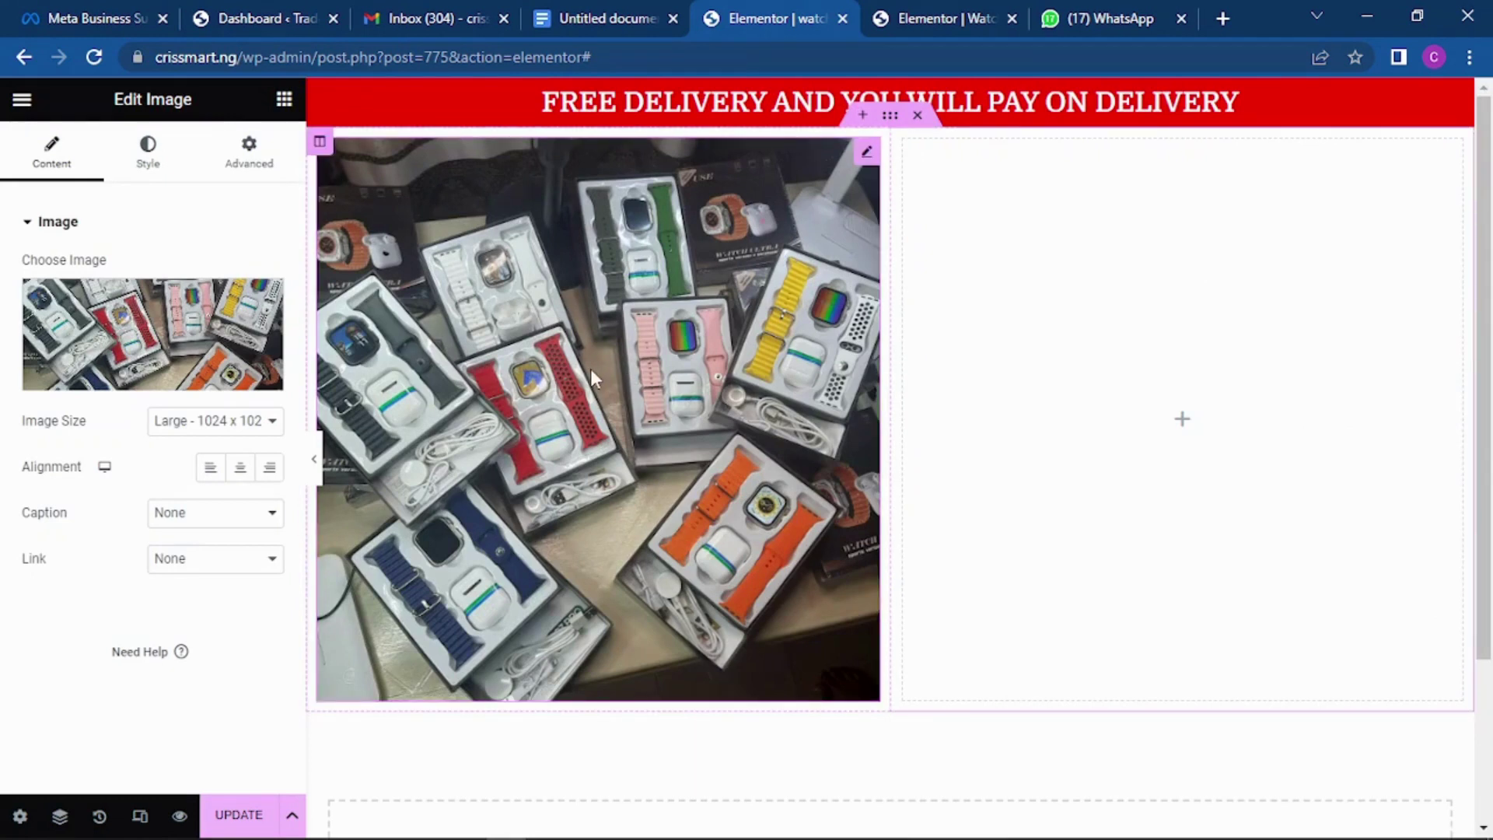
{"action": "scroll", "coordinate": [597, 355], "scroll_direction": "down", "scroll_amount": 1}
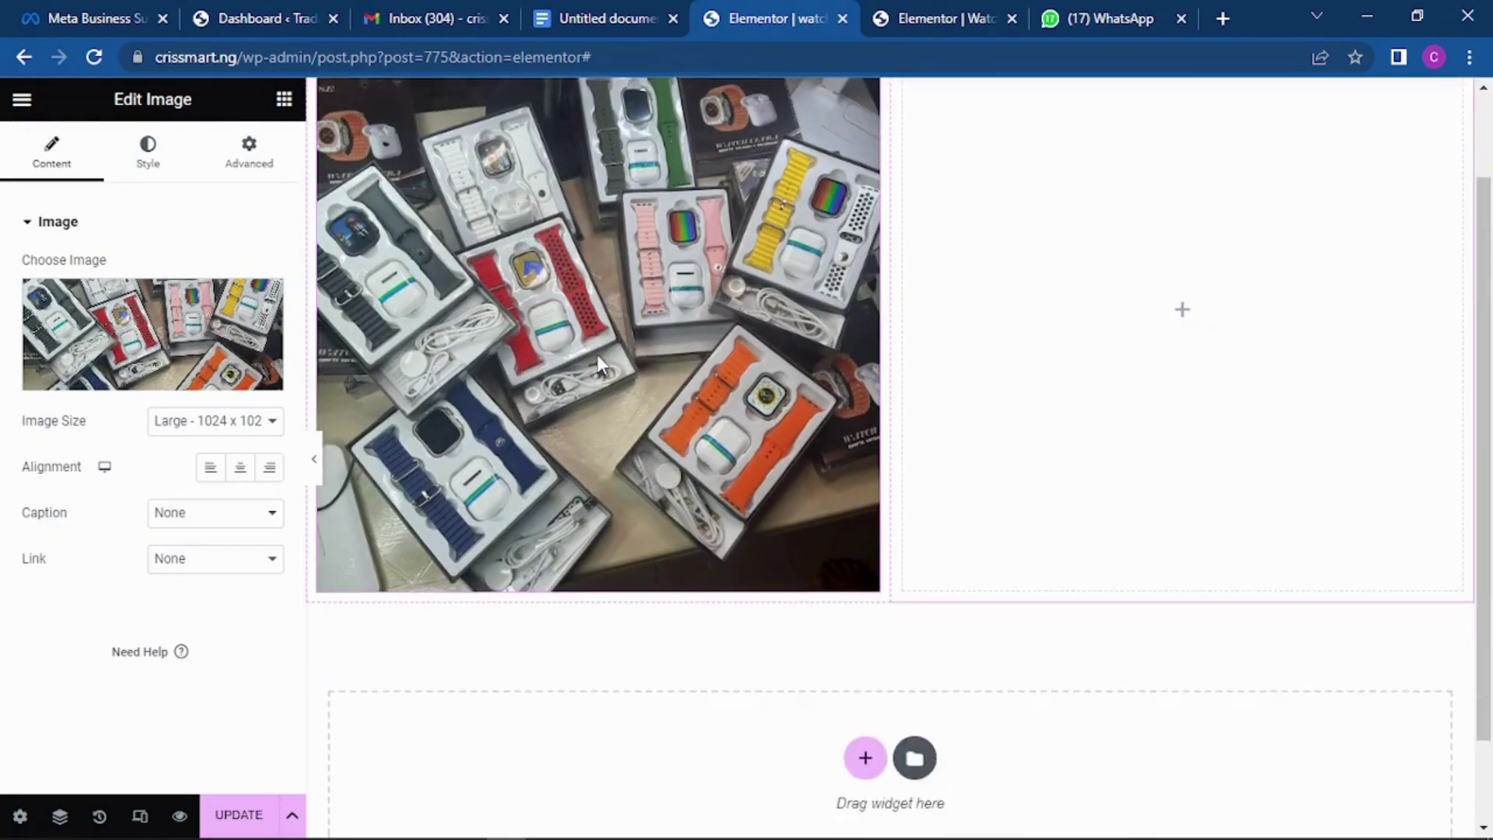
{"action": "scroll", "coordinate": [597, 355], "scroll_direction": "up", "scroll_amount": 1}
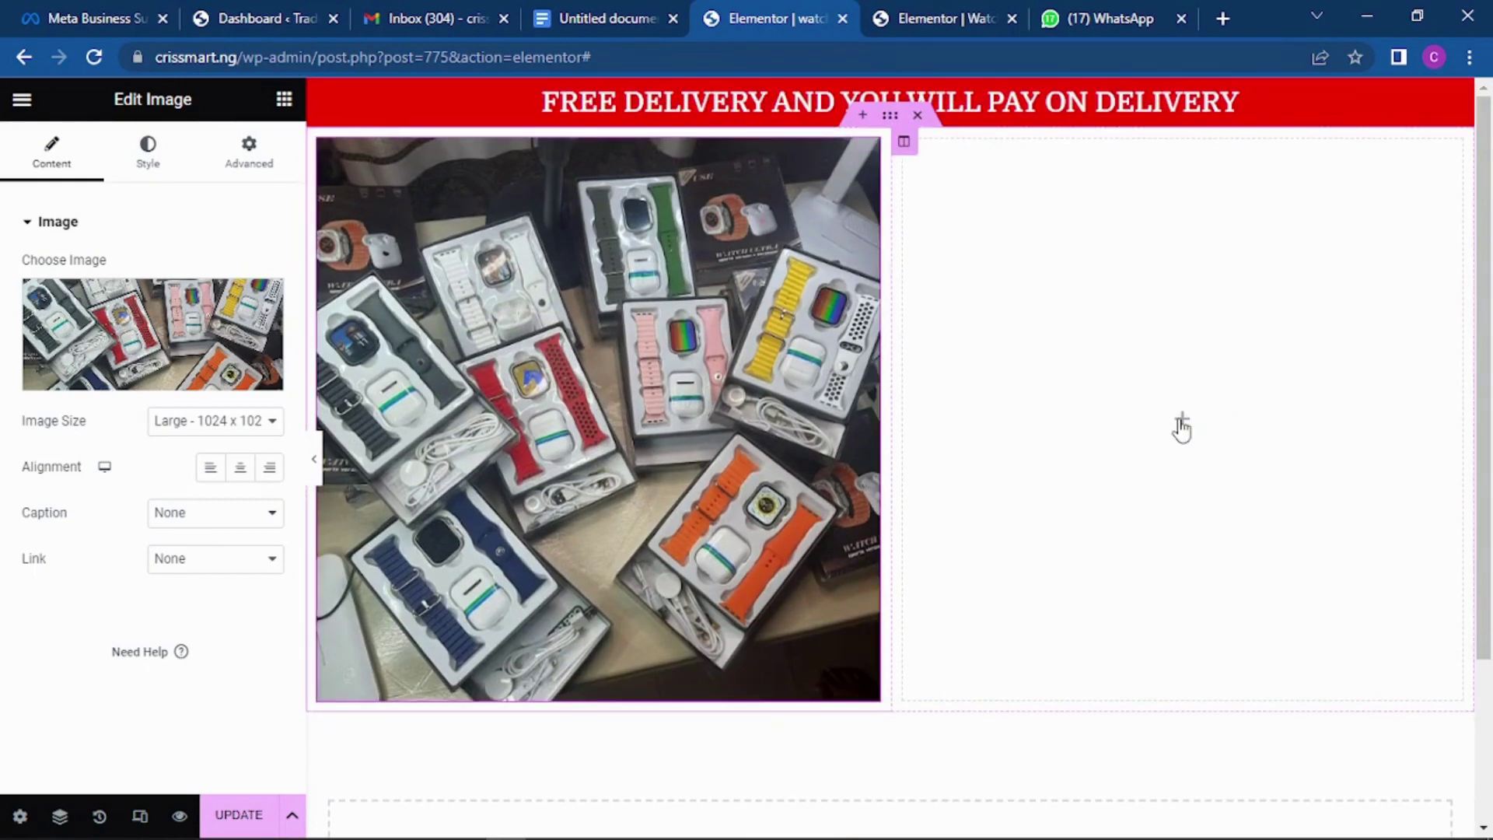
Place a Heading widget in the right column with the title "SELECT YOUR FAVOURITE COLOURS AND WE WILL DELIVER TO YOU".
{"action": "left_click", "coordinate": [1182, 426]}
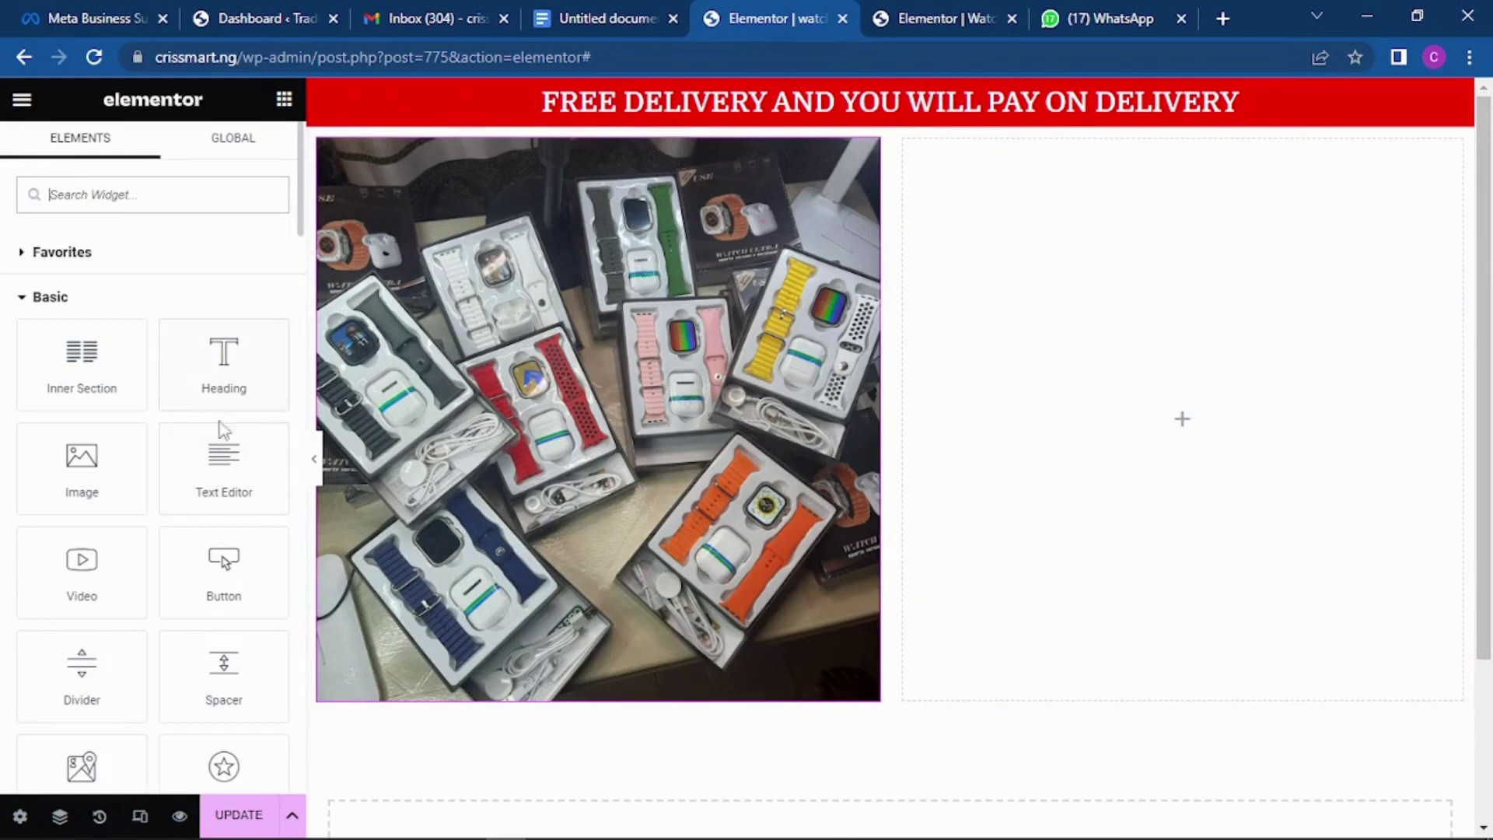
{"action": "left_click_drag", "start_coordinate": [218, 359], "coordinate": [1159, 365]}
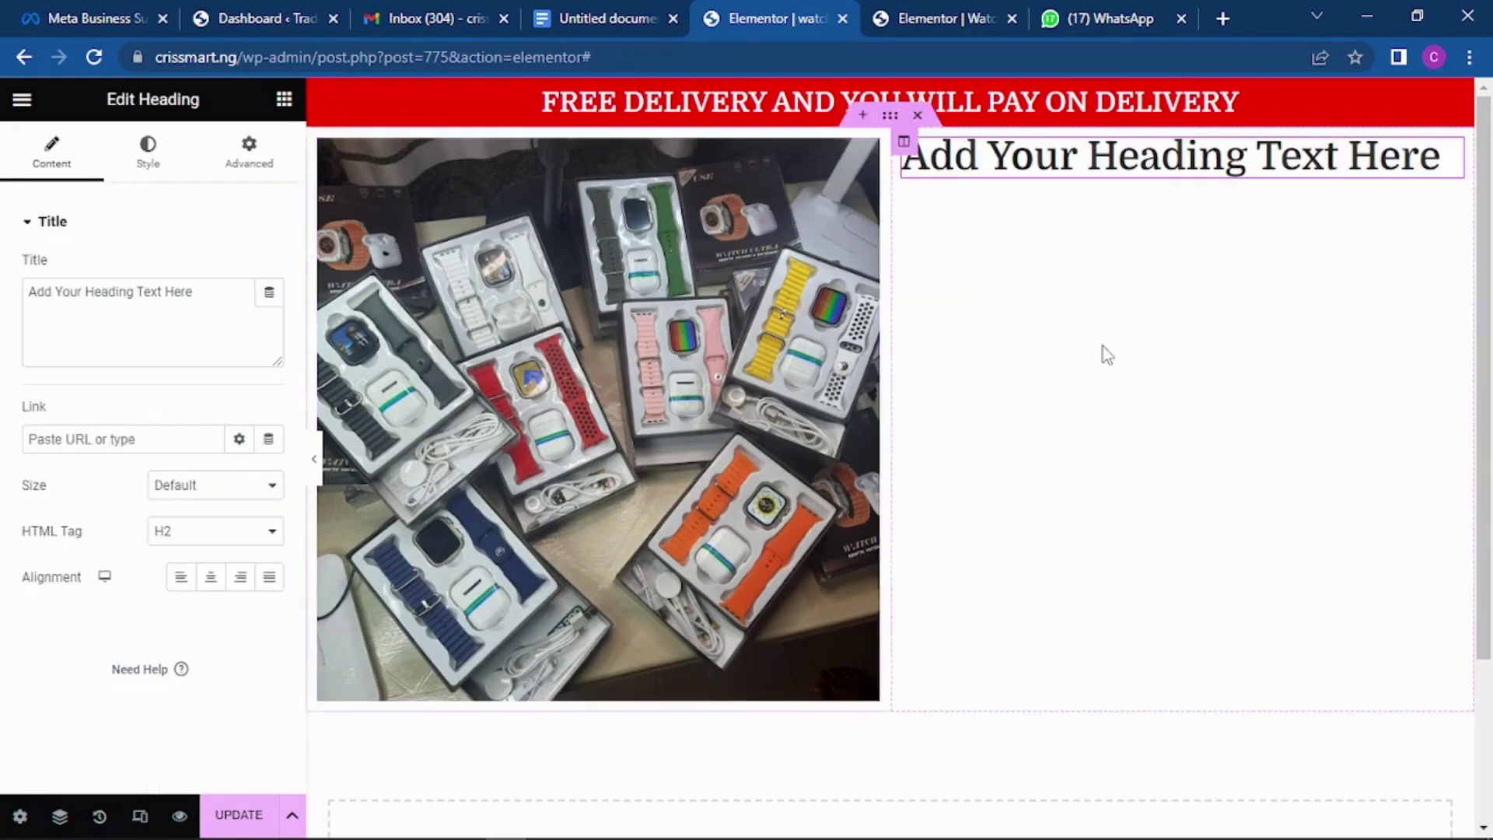
{"action": "left_click_drag", "start_coordinate": [195, 292], "coordinate": [26, 284]}
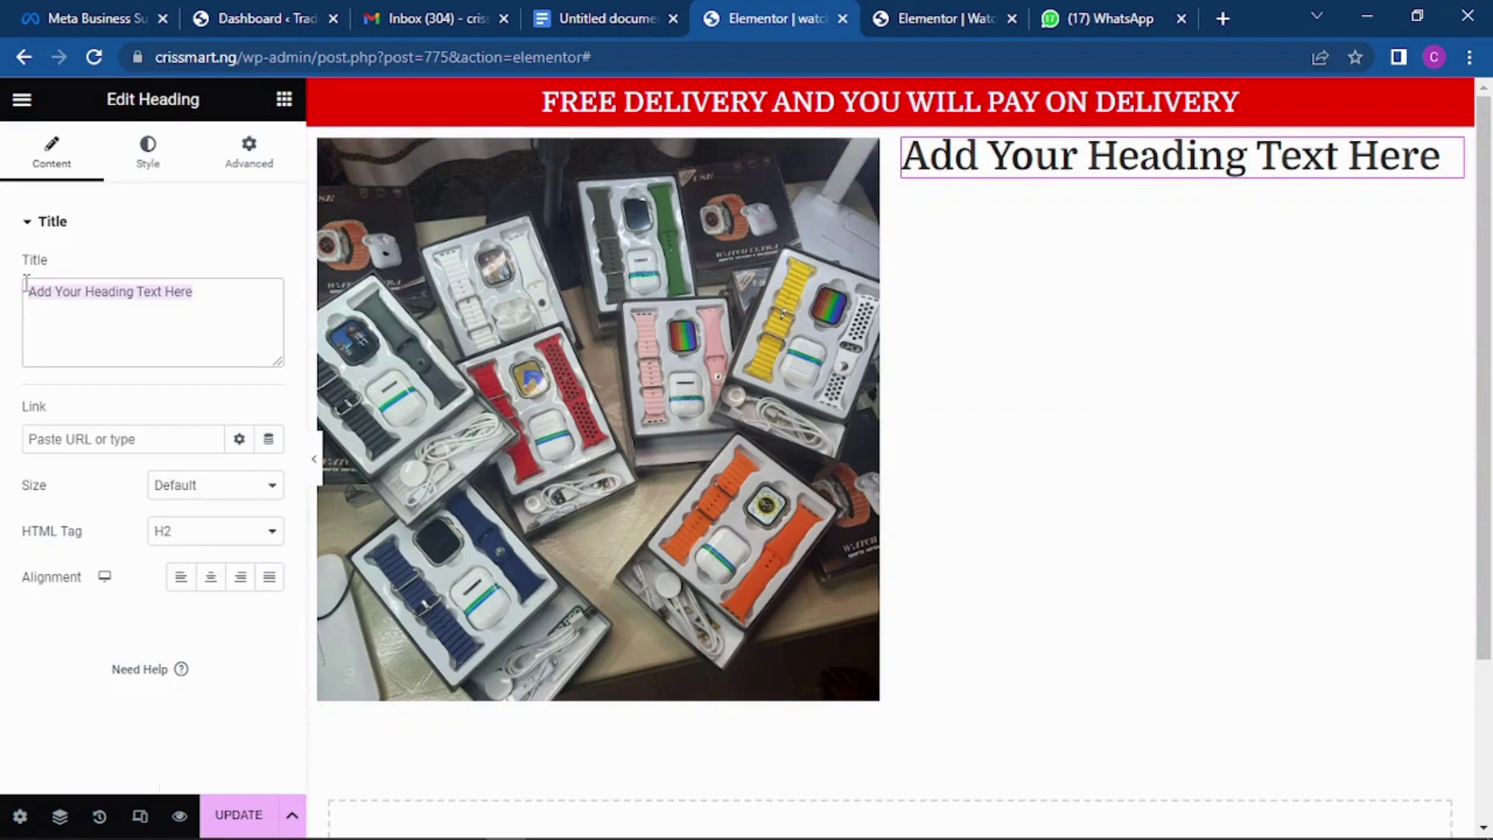
{"action": "type", "text": "S"}
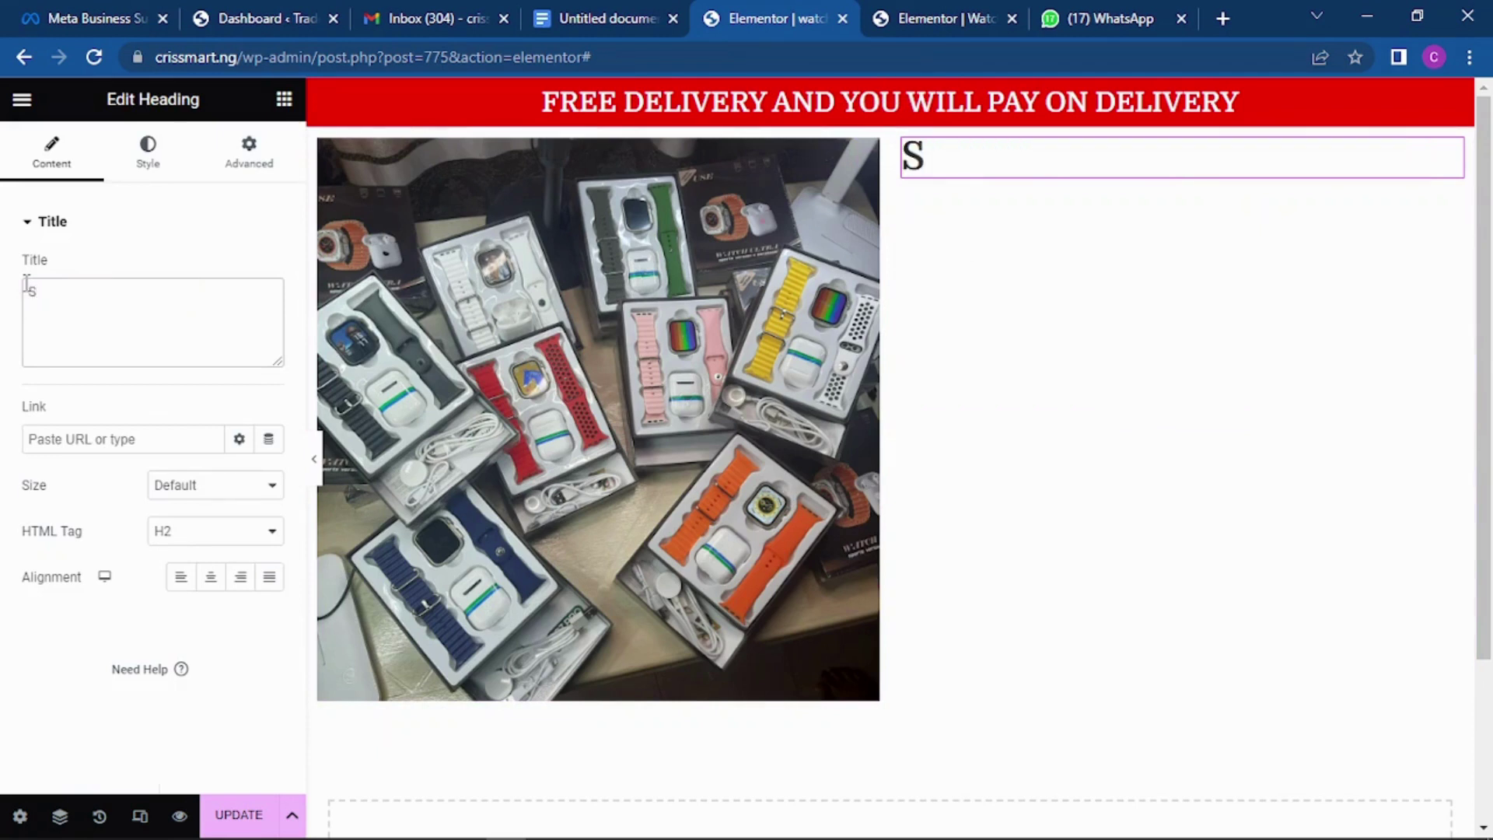
{"action": "type", "text": "ELECT YO"}
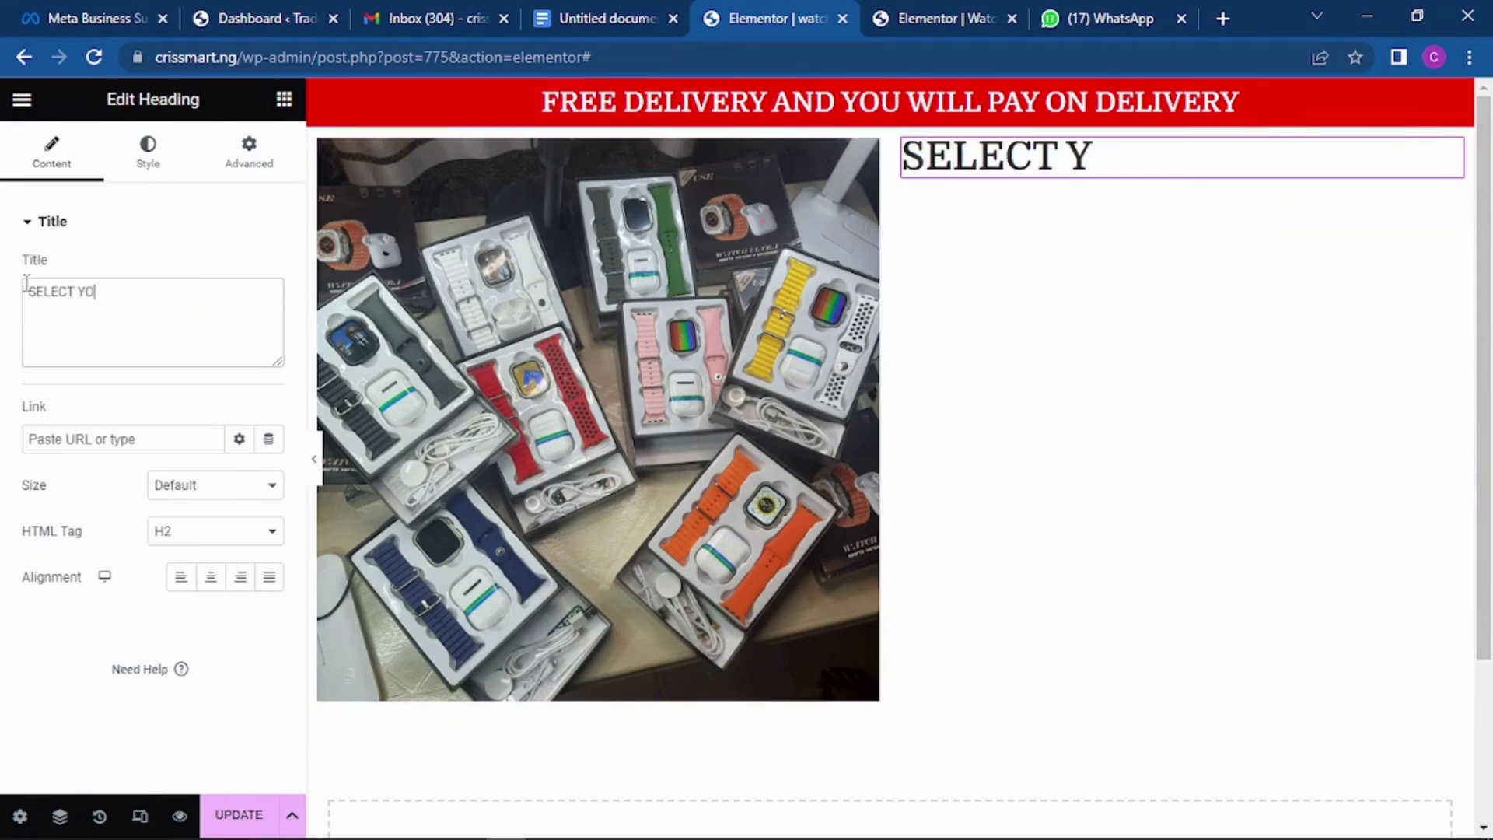
{"action": "type", "text": "UR FAV"}
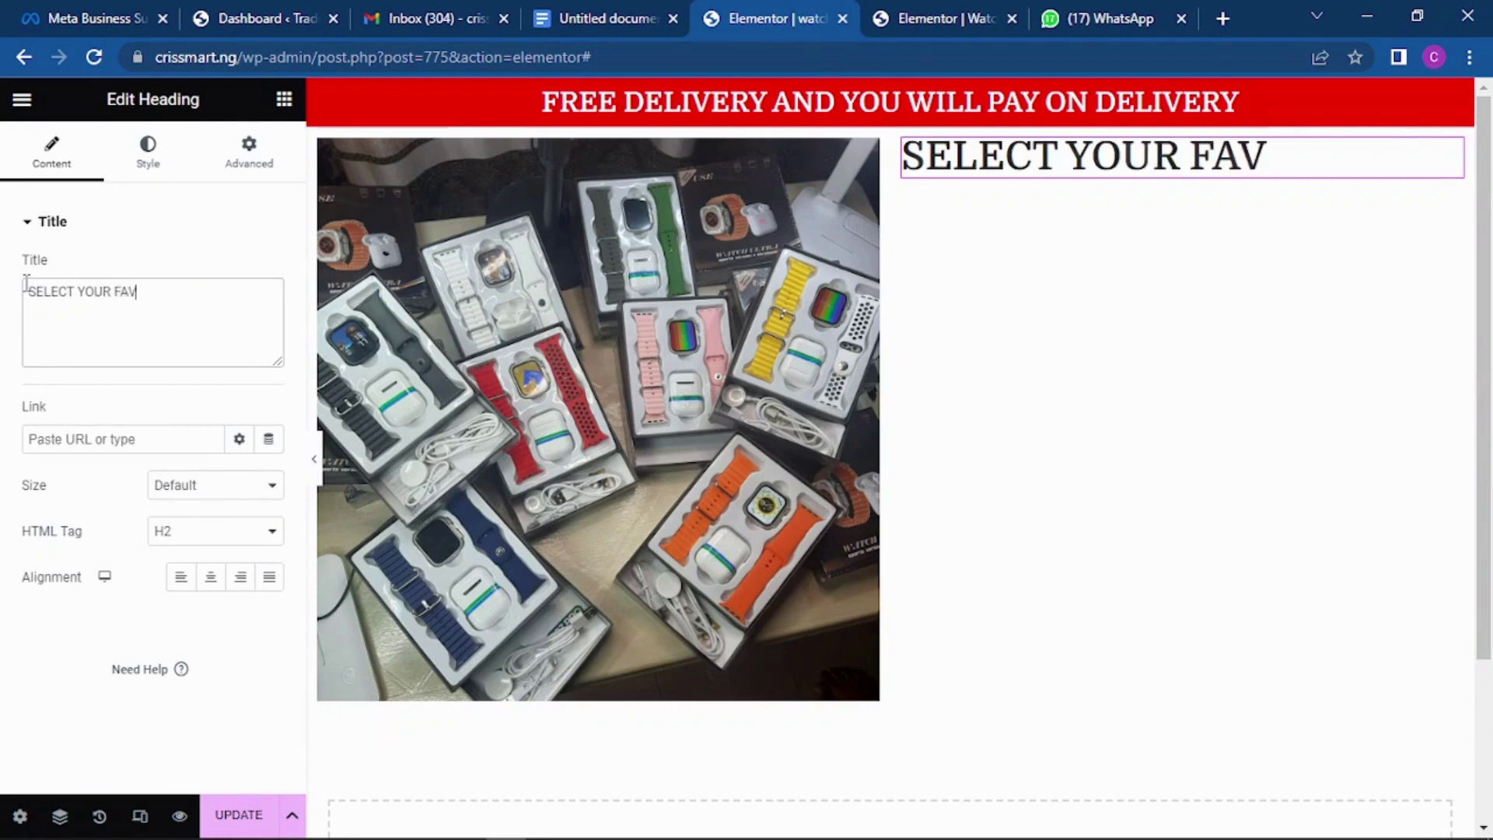
{"action": "type", "text": "OURITE "}
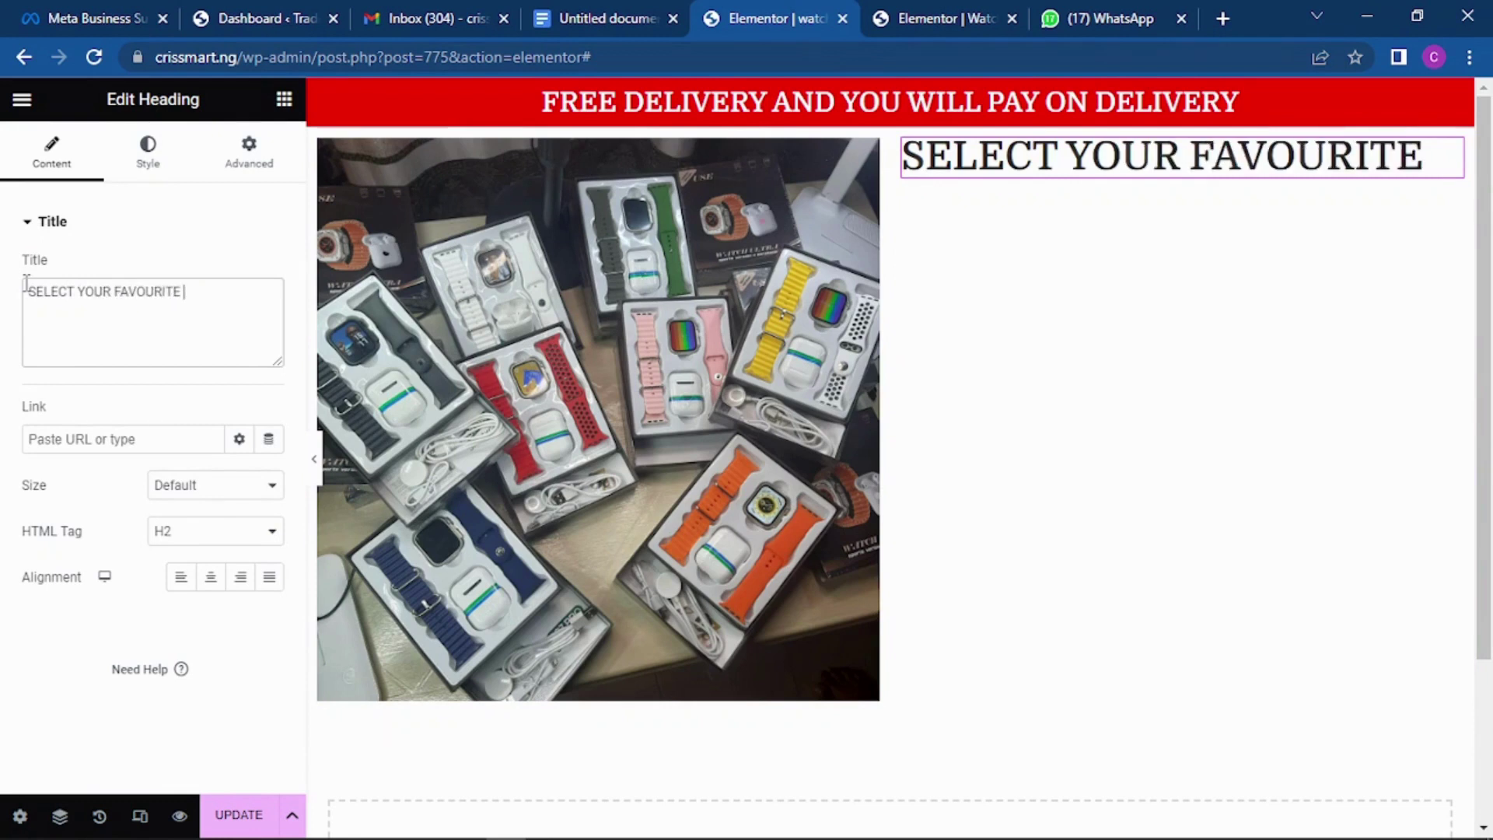
{"action": "type", "text": "COLOUR"}
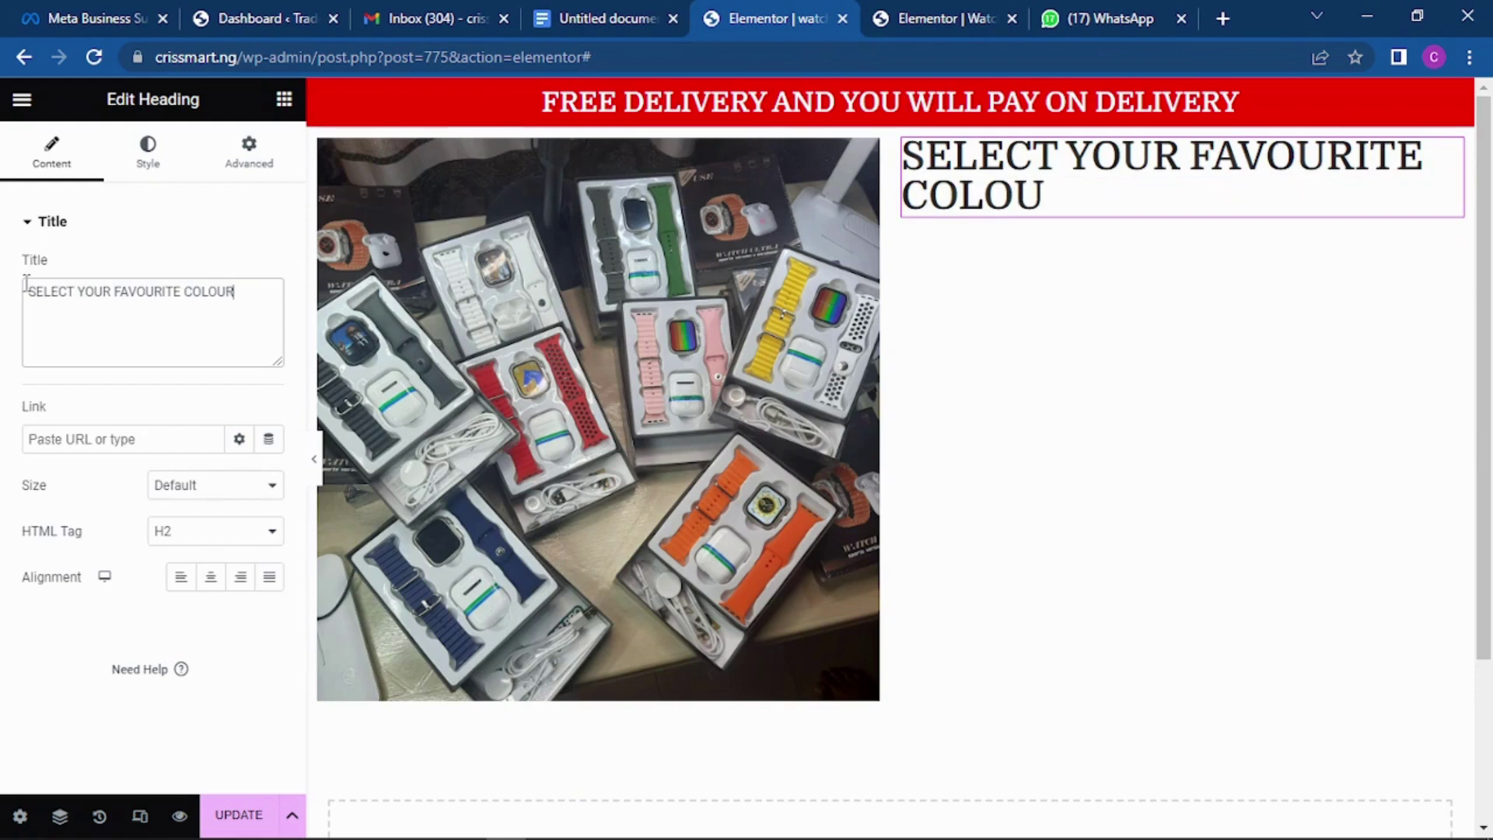
{"action": "type", "text": "S AND WE"}
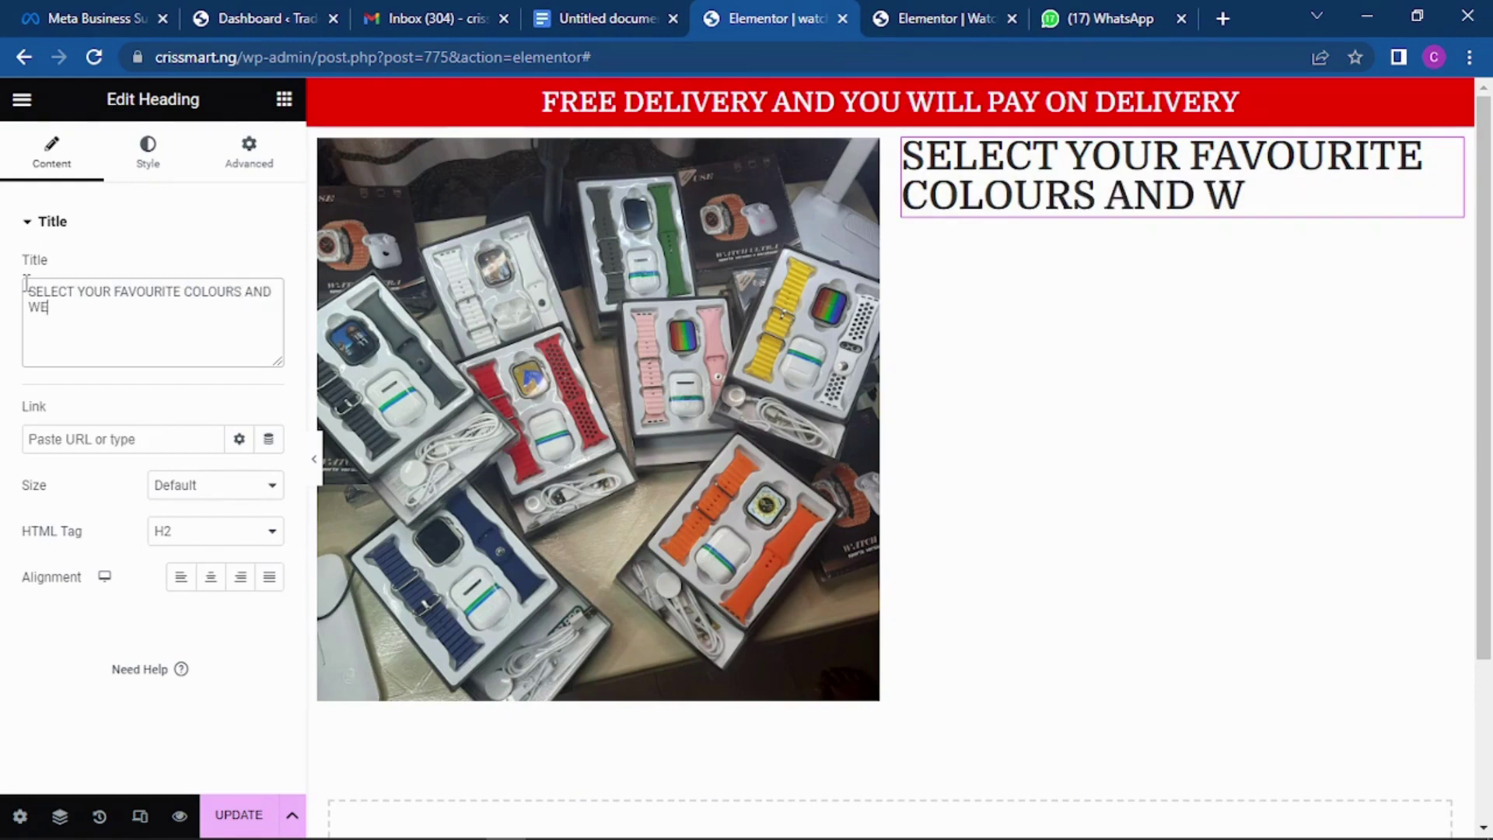
{"action": "type", "text": " WILL DELI"}
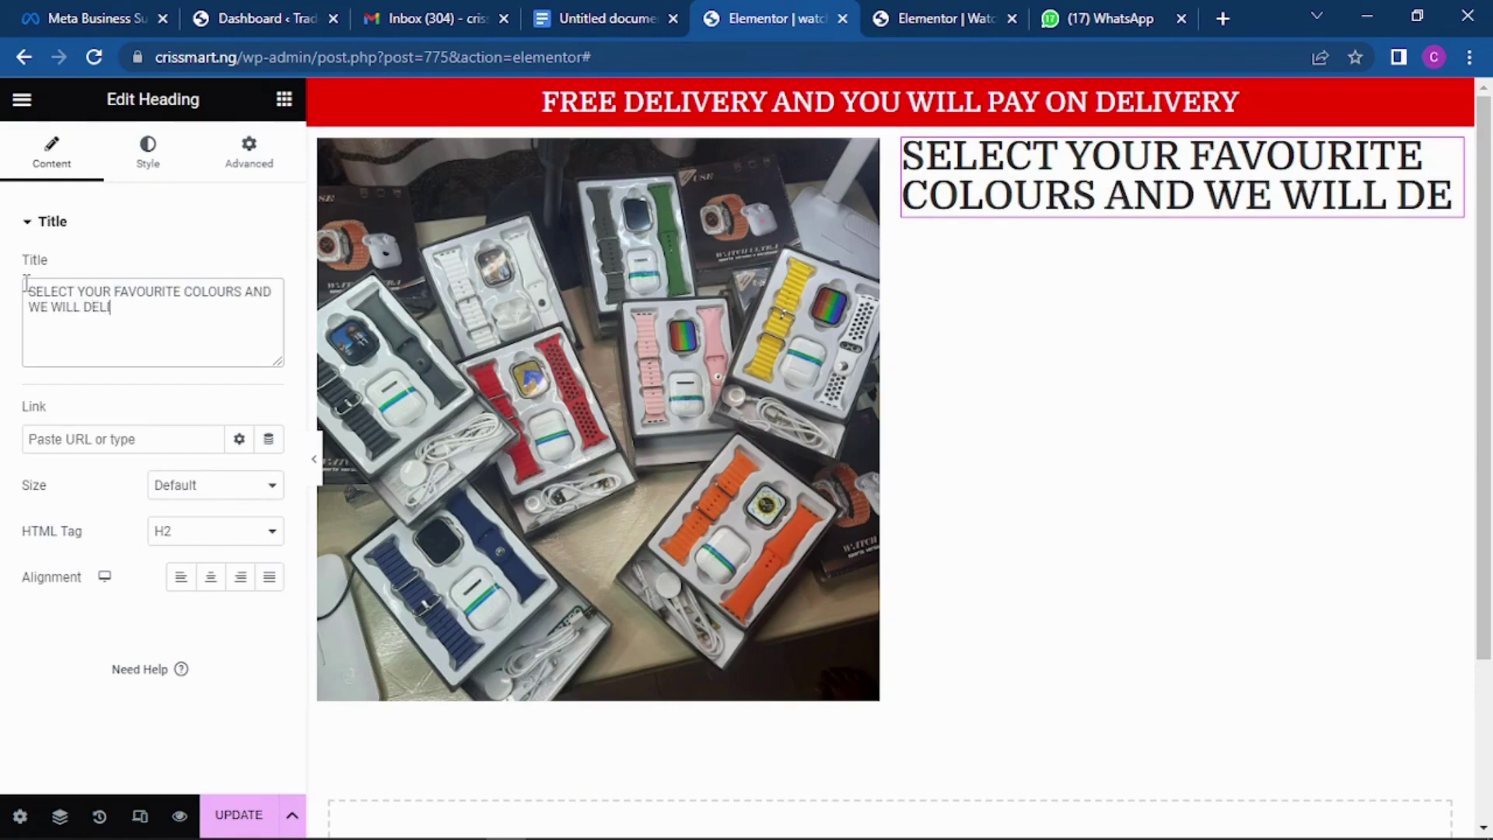
{"action": "type", "text": "VER TO YOU"}
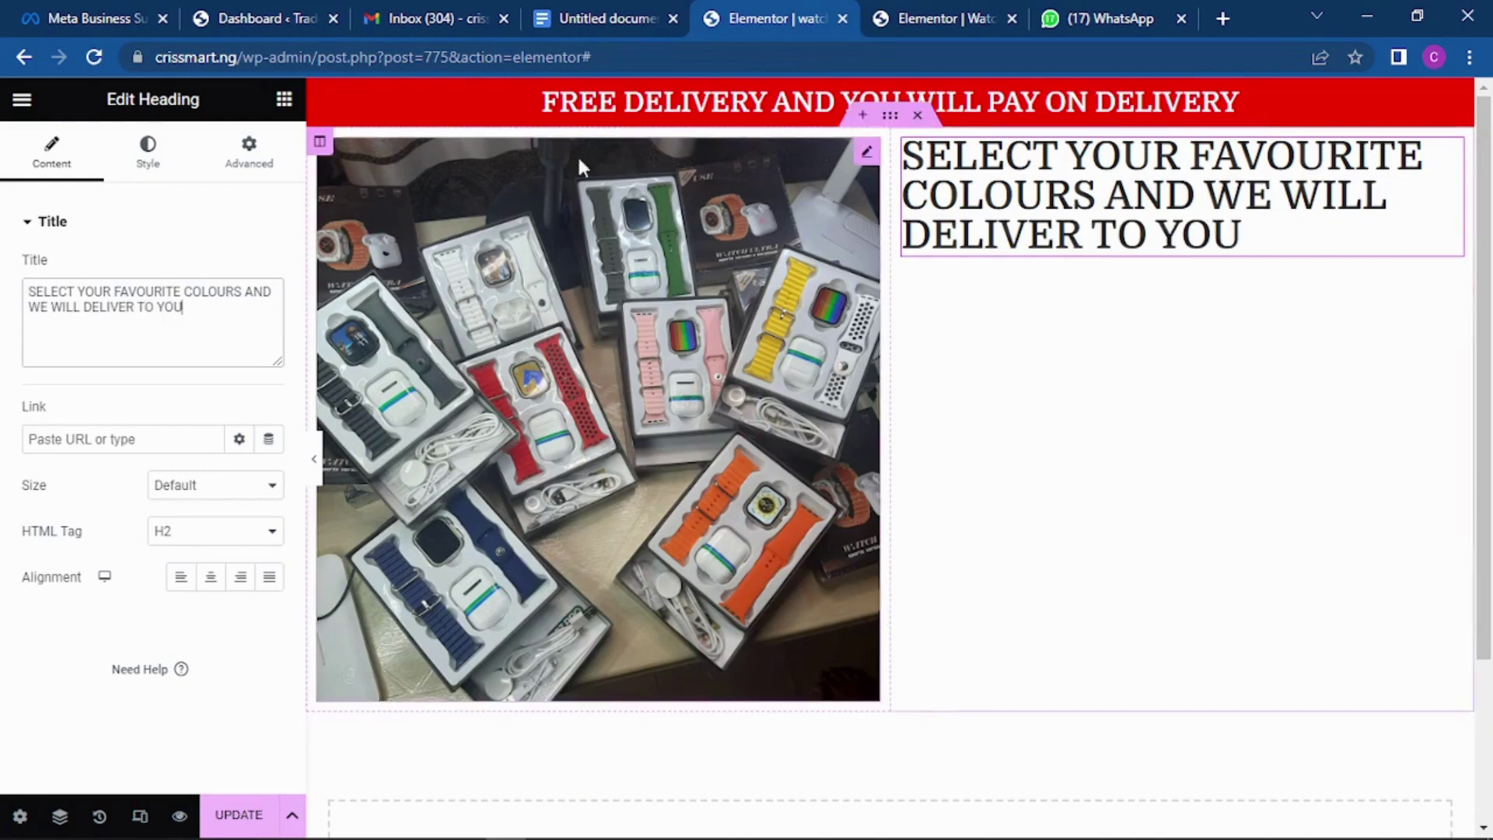
Set the font size of the right column's heading to 24 px.
{"action": "left_click", "coordinate": [140, 165]}
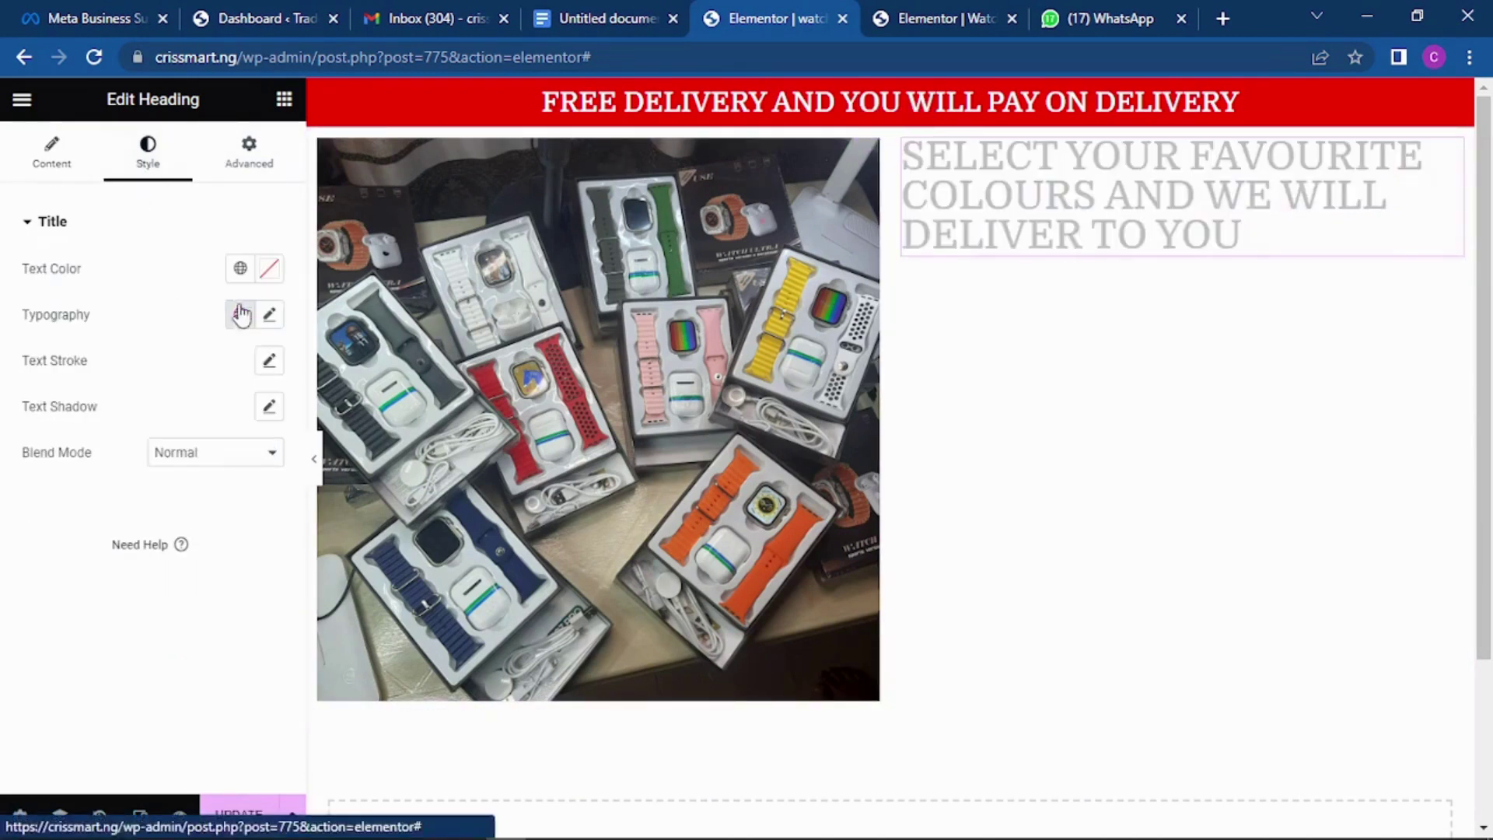
{"action": "left_click", "coordinate": [269, 314]}
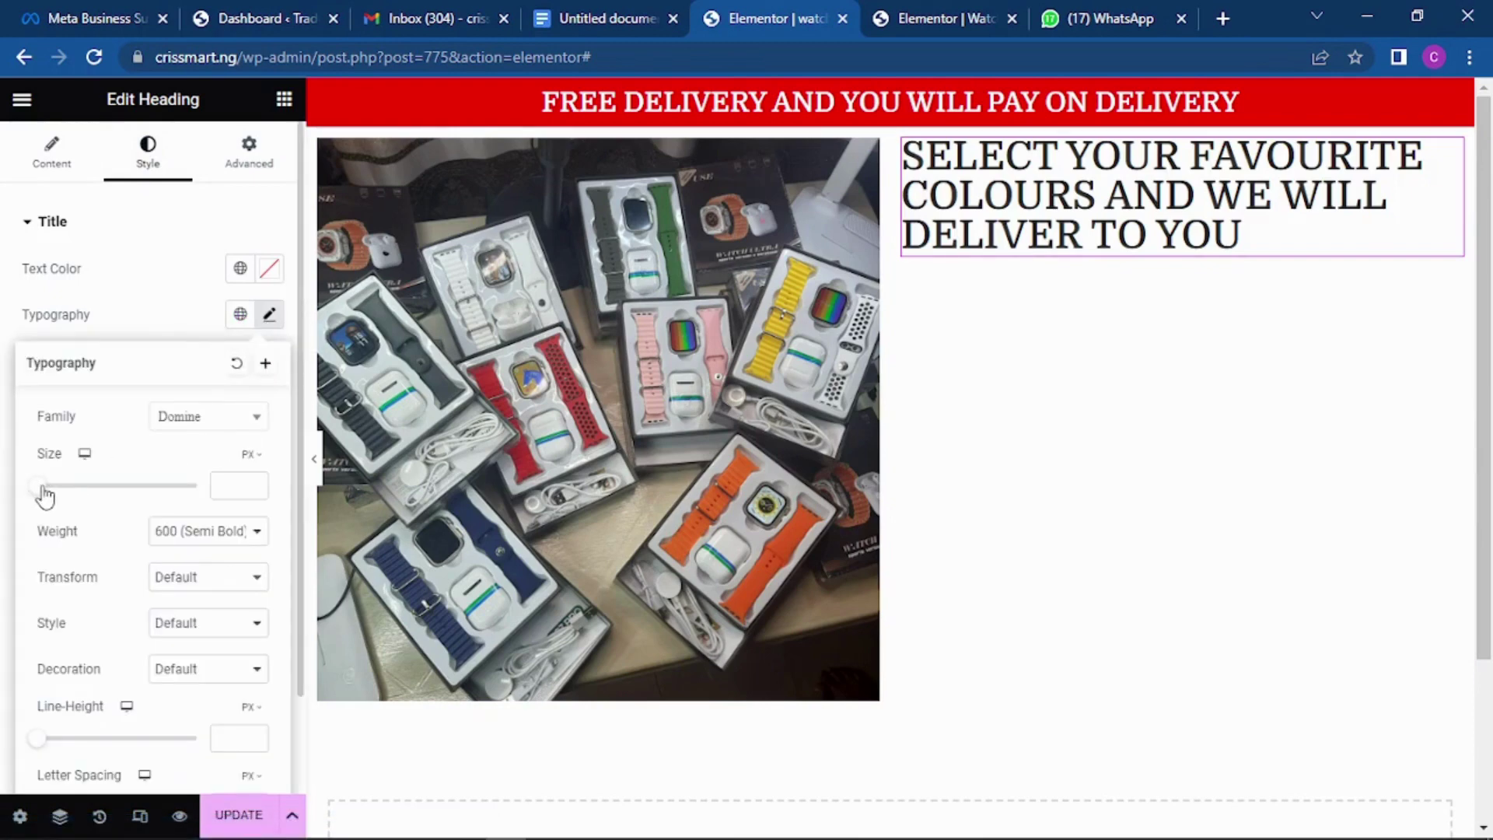
{"action": "mouse_move", "coordinate": [44, 493]}
{"action": "left_mouse_down"}
{"action": "mouse_move", "coordinate": [63, 507]}
{"action": "mouse_move", "coordinate": [51, 487]}
{"action": "left_mouse_up"}
{"action": "left_click", "coordinate": [254, 482]}
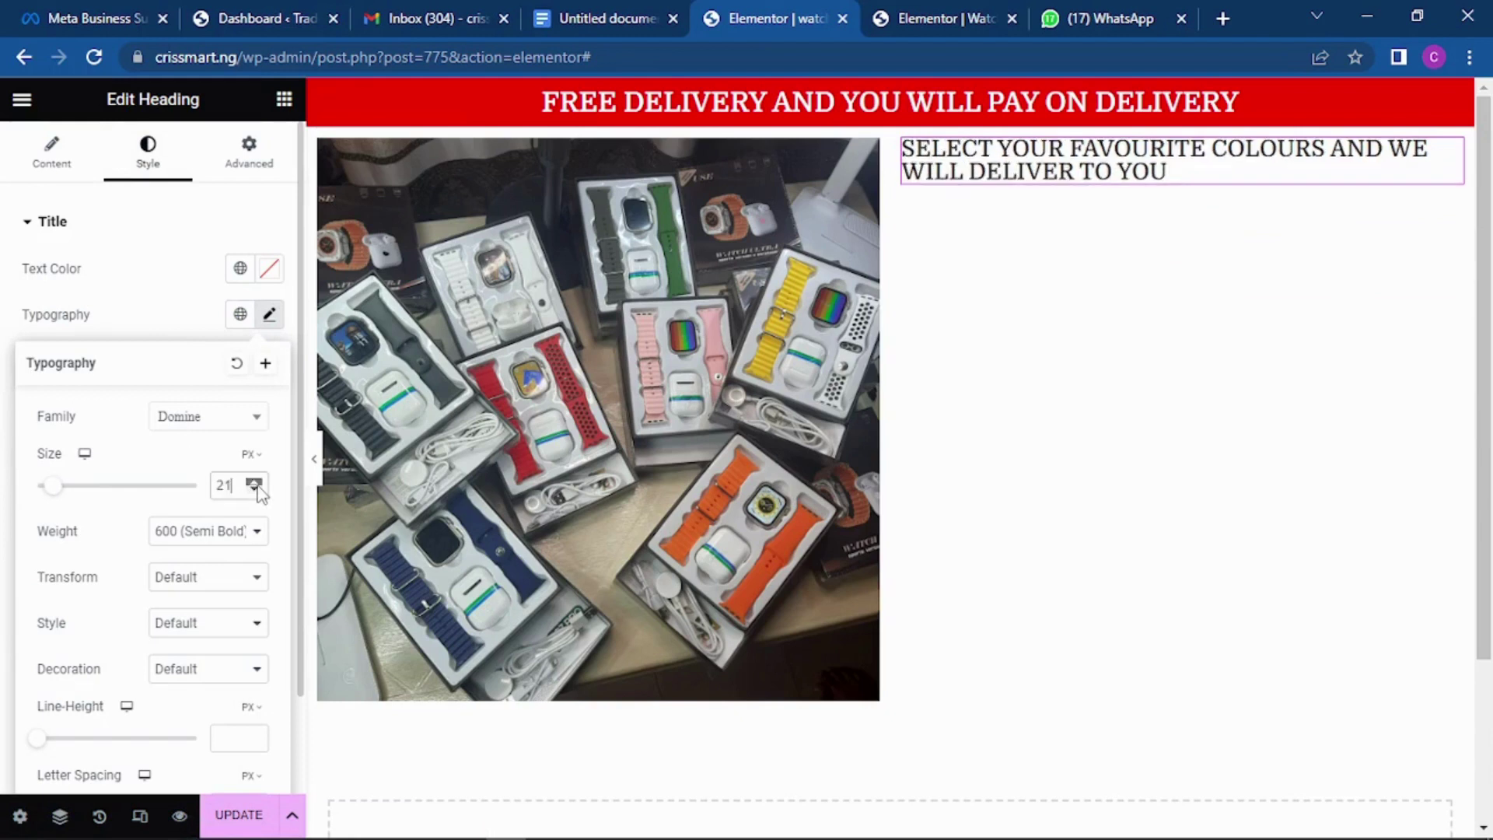
{"action": "double_click", "coordinate": [255, 482]}
{"action": "left_click", "coordinate": [255, 482]}
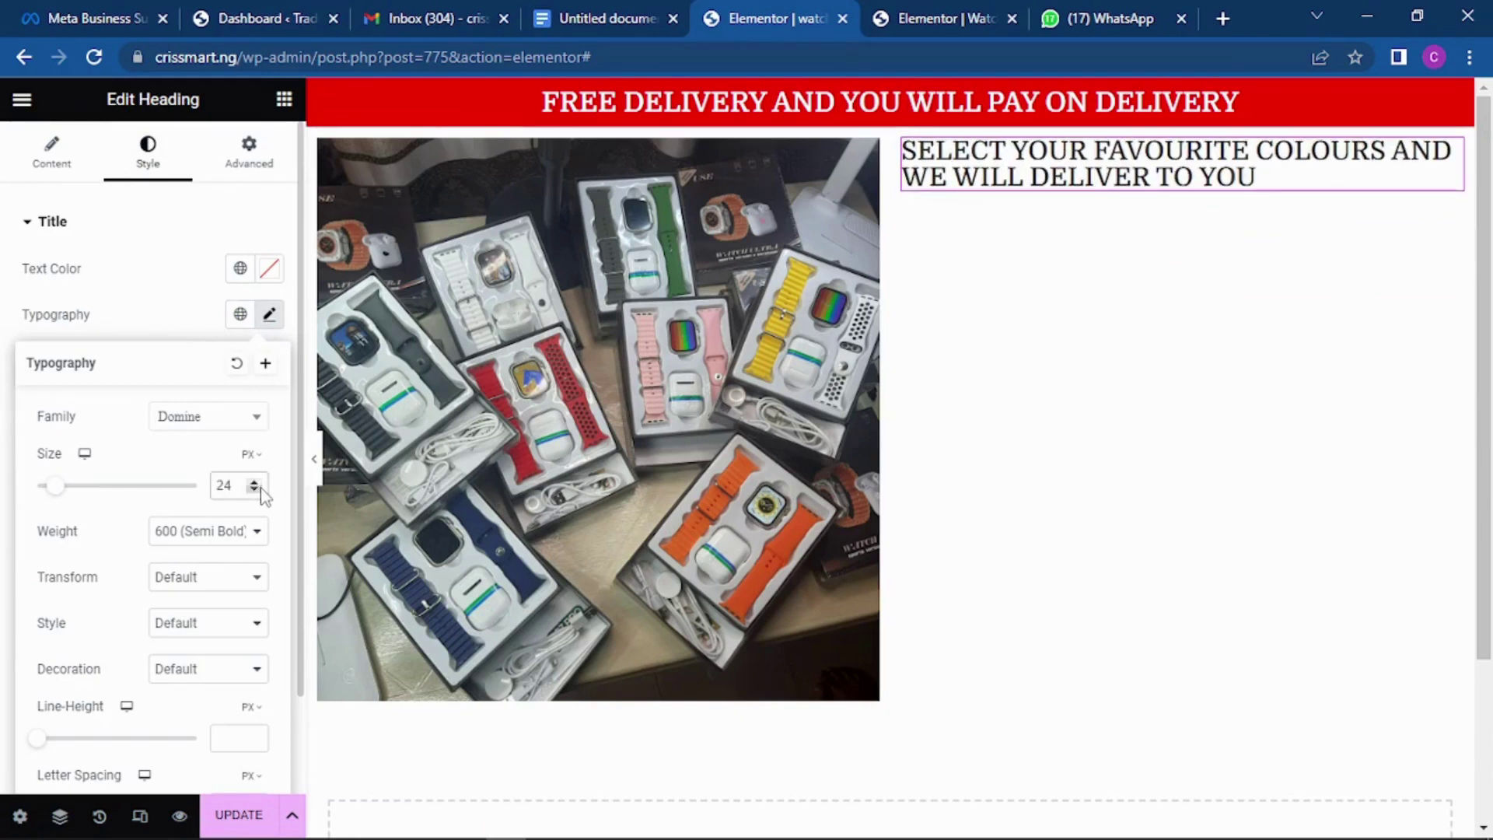
Enlarge the right column's heading by one pixel step and center its text.
{"action": "left_click", "coordinate": [253, 482]}
{"action": "left_click", "coordinate": [51, 149]}
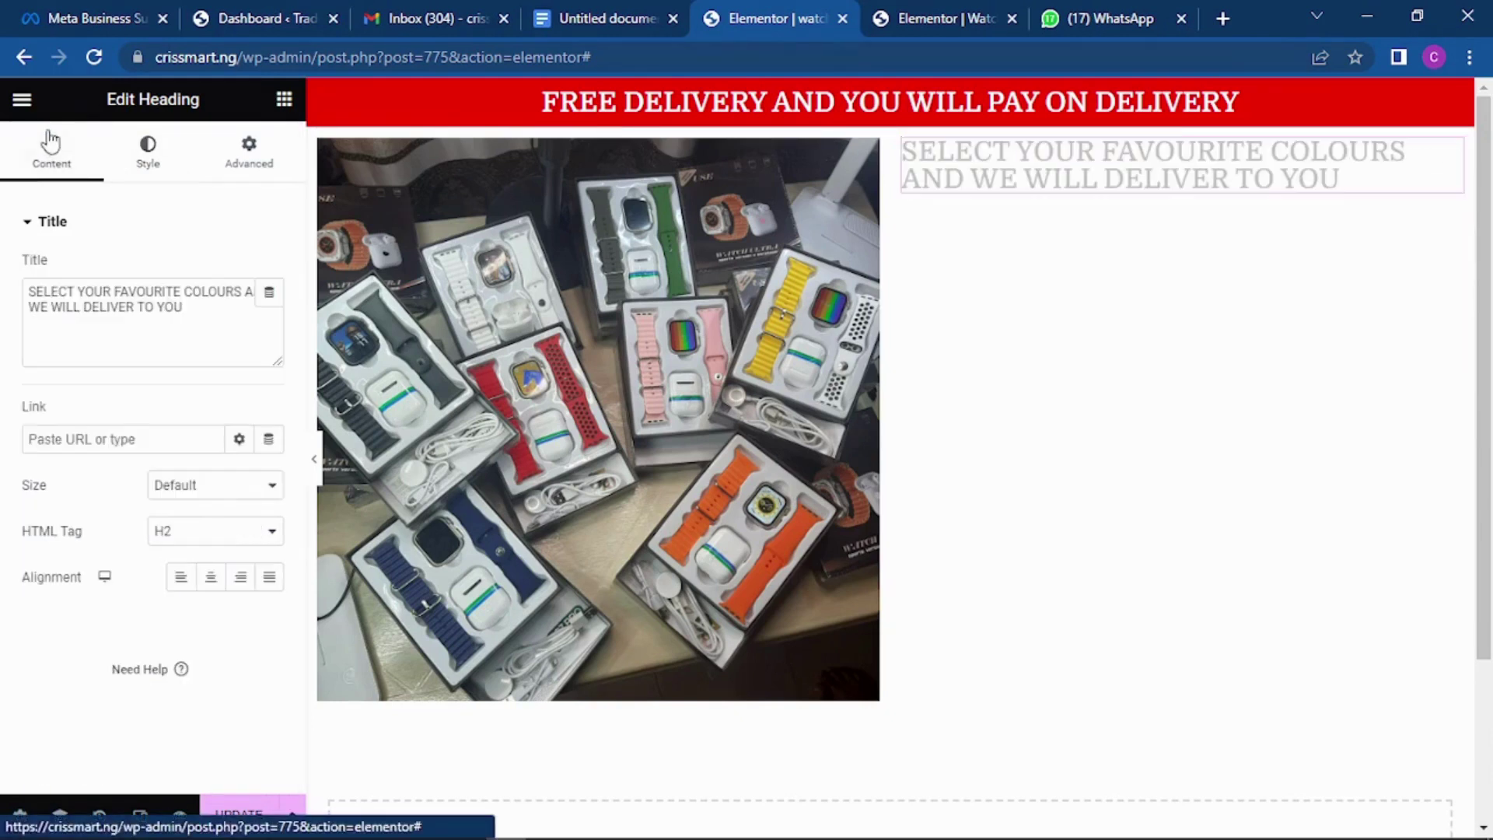
{"action": "left_click", "coordinate": [209, 577]}
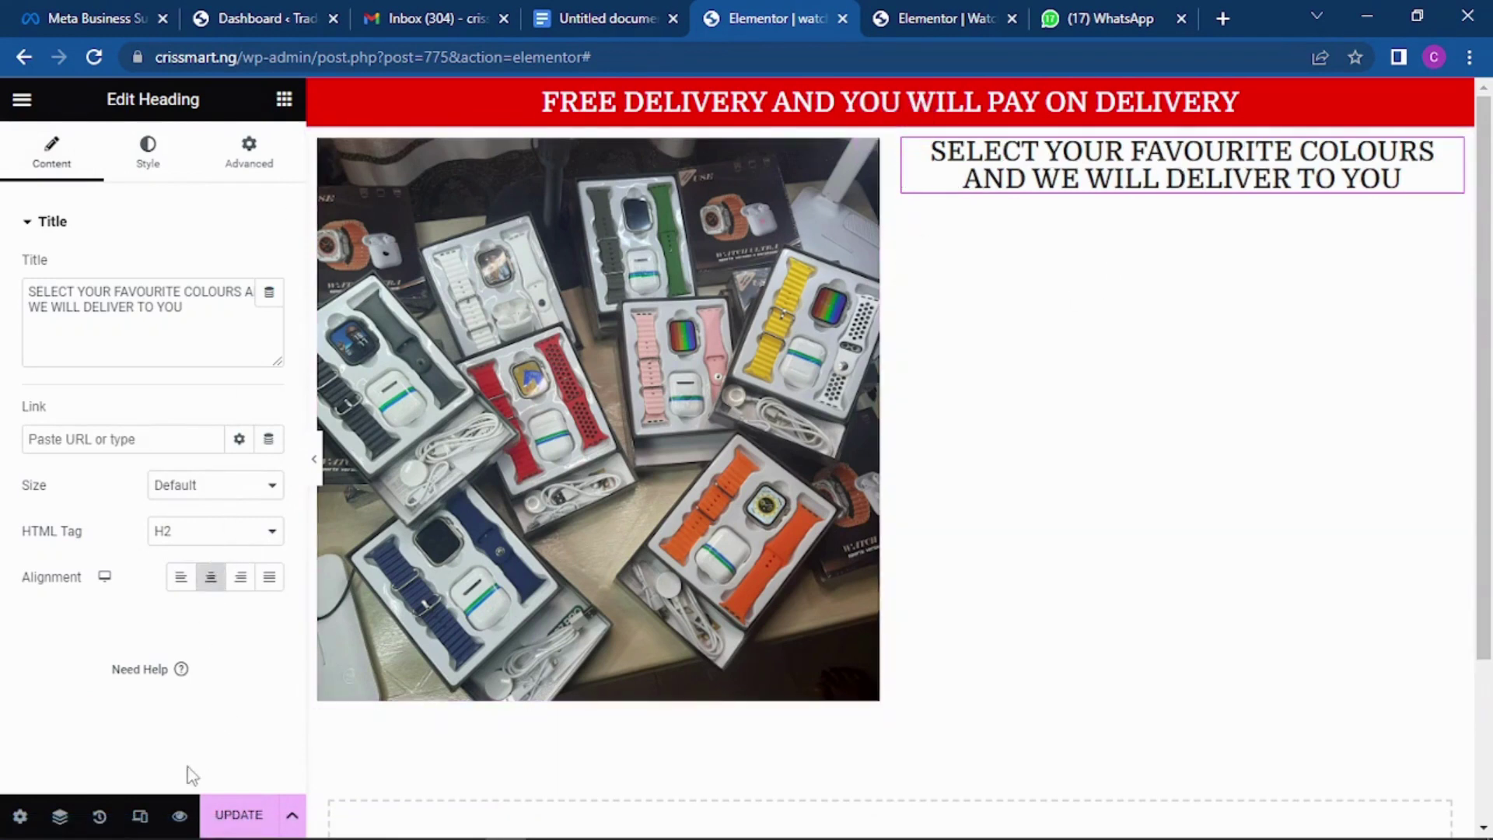
Switch the page to the mobile preview and set the colour-selection heading's font size to 17 px.
{"action": "left_click", "coordinate": [140, 816]}
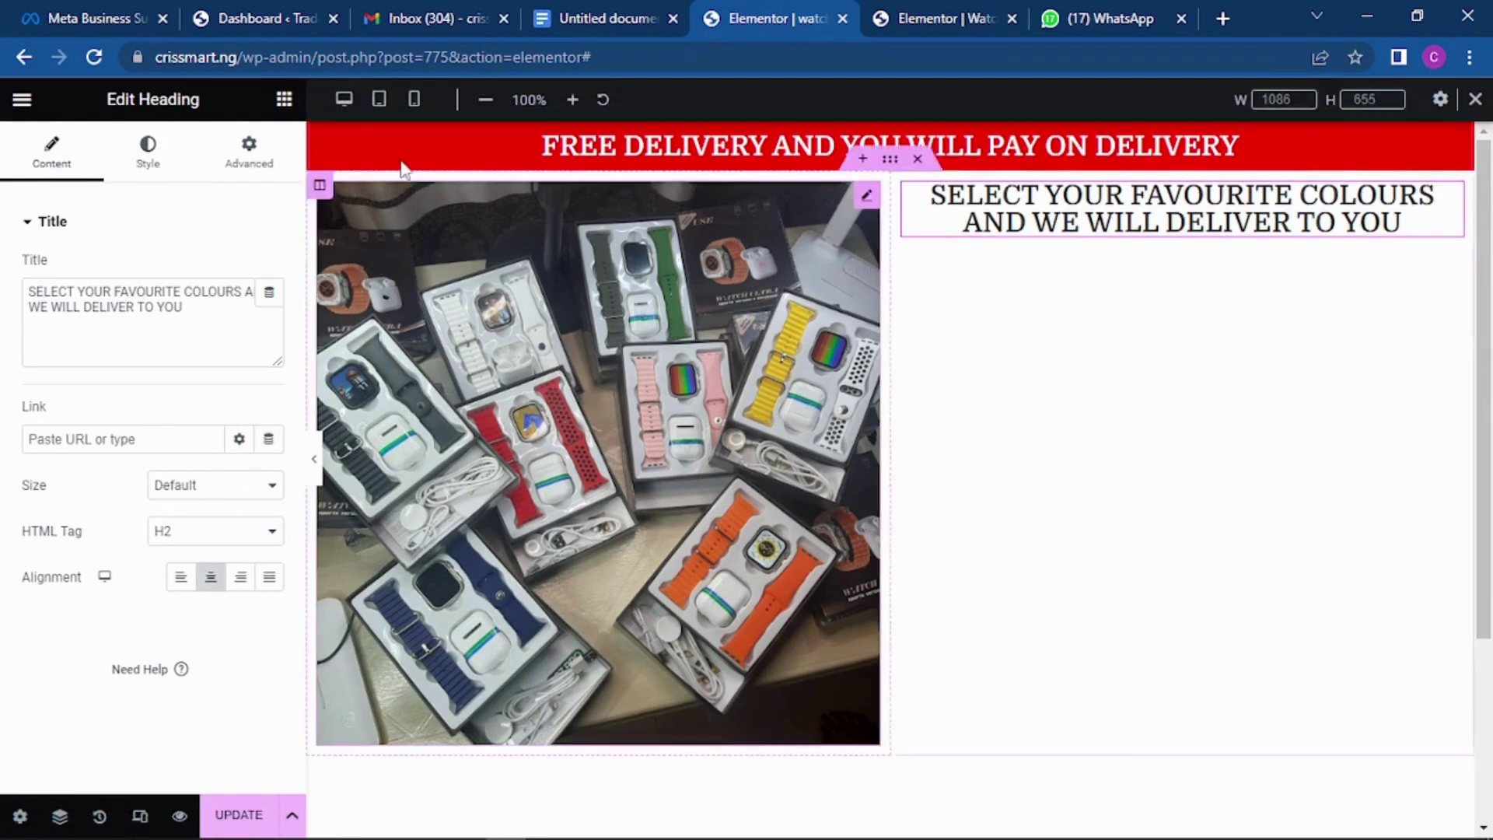
{"action": "left_click", "coordinate": [414, 99]}
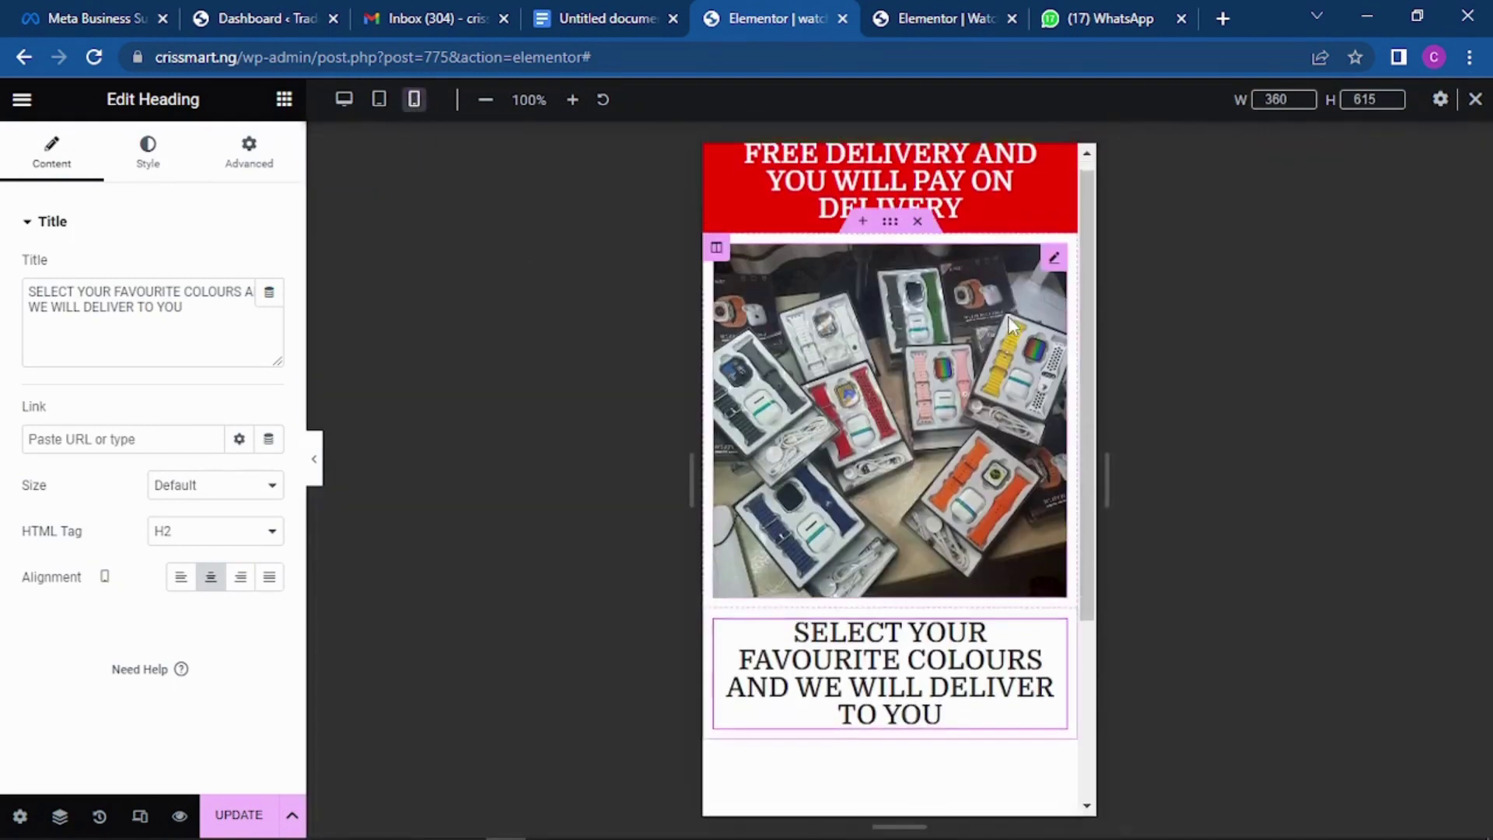
{"action": "scroll", "coordinate": [1011, 325], "scroll_direction": "down", "scroll_amount": 3}
{"action": "scroll", "coordinate": [1017, 297], "scroll_direction": "up", "scroll_amount": 1}
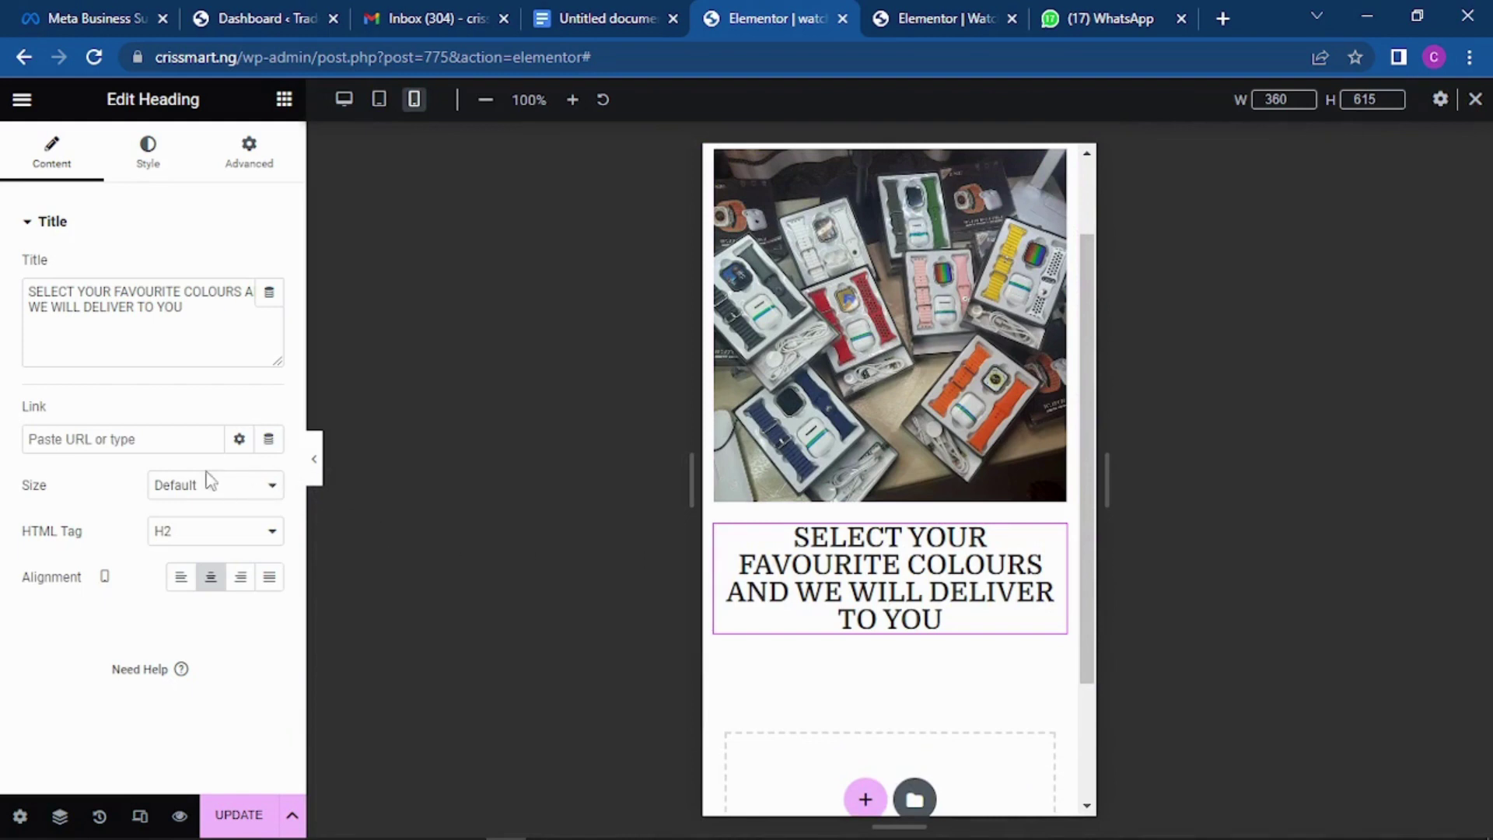
{"action": "left_click", "coordinate": [148, 152]}
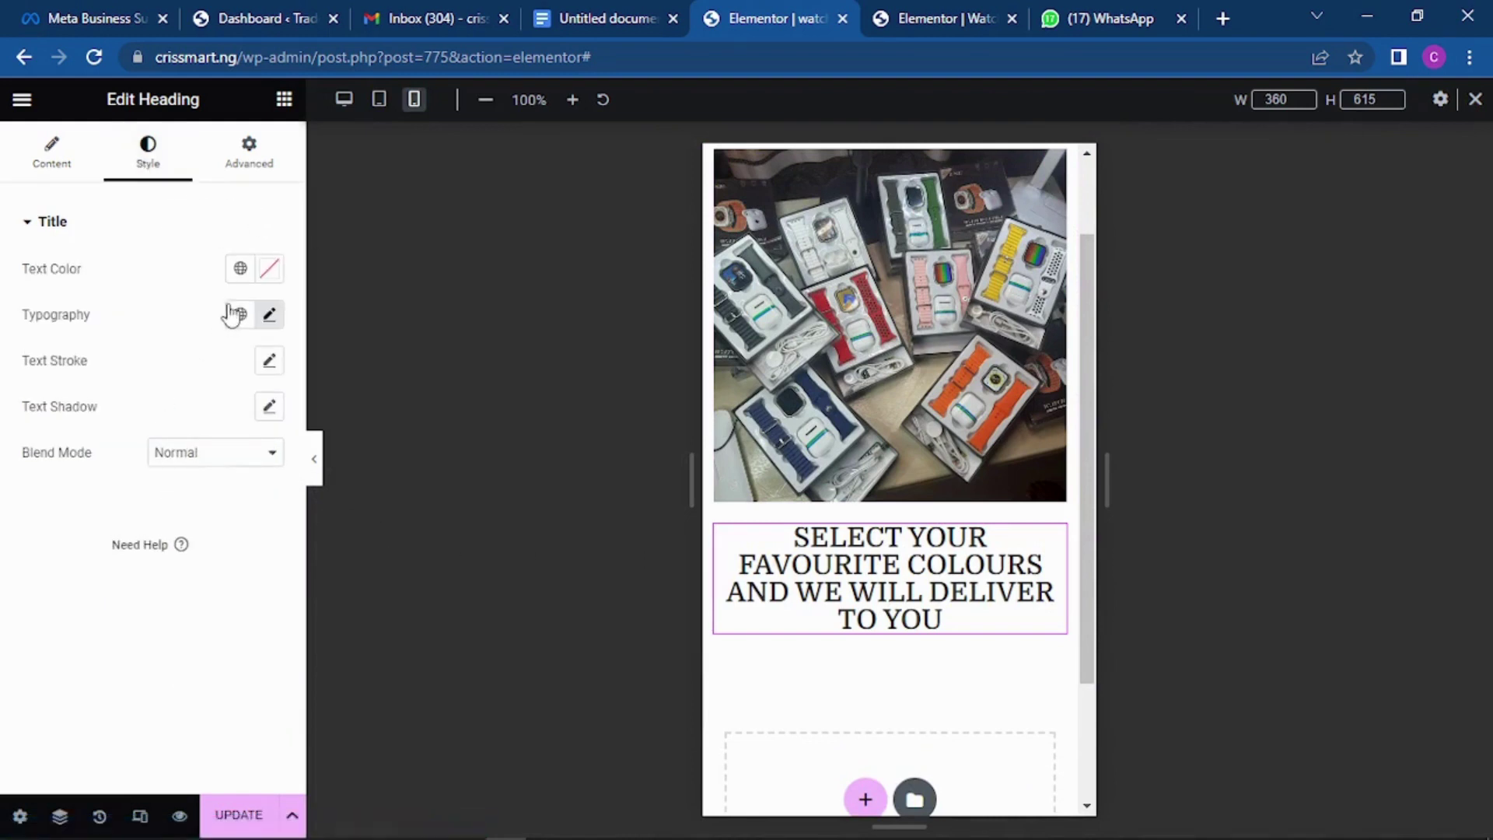
{"action": "left_click", "coordinate": [269, 315]}
{"action": "left_click_drag", "start_coordinate": [63, 498], "coordinate": [52, 495]}
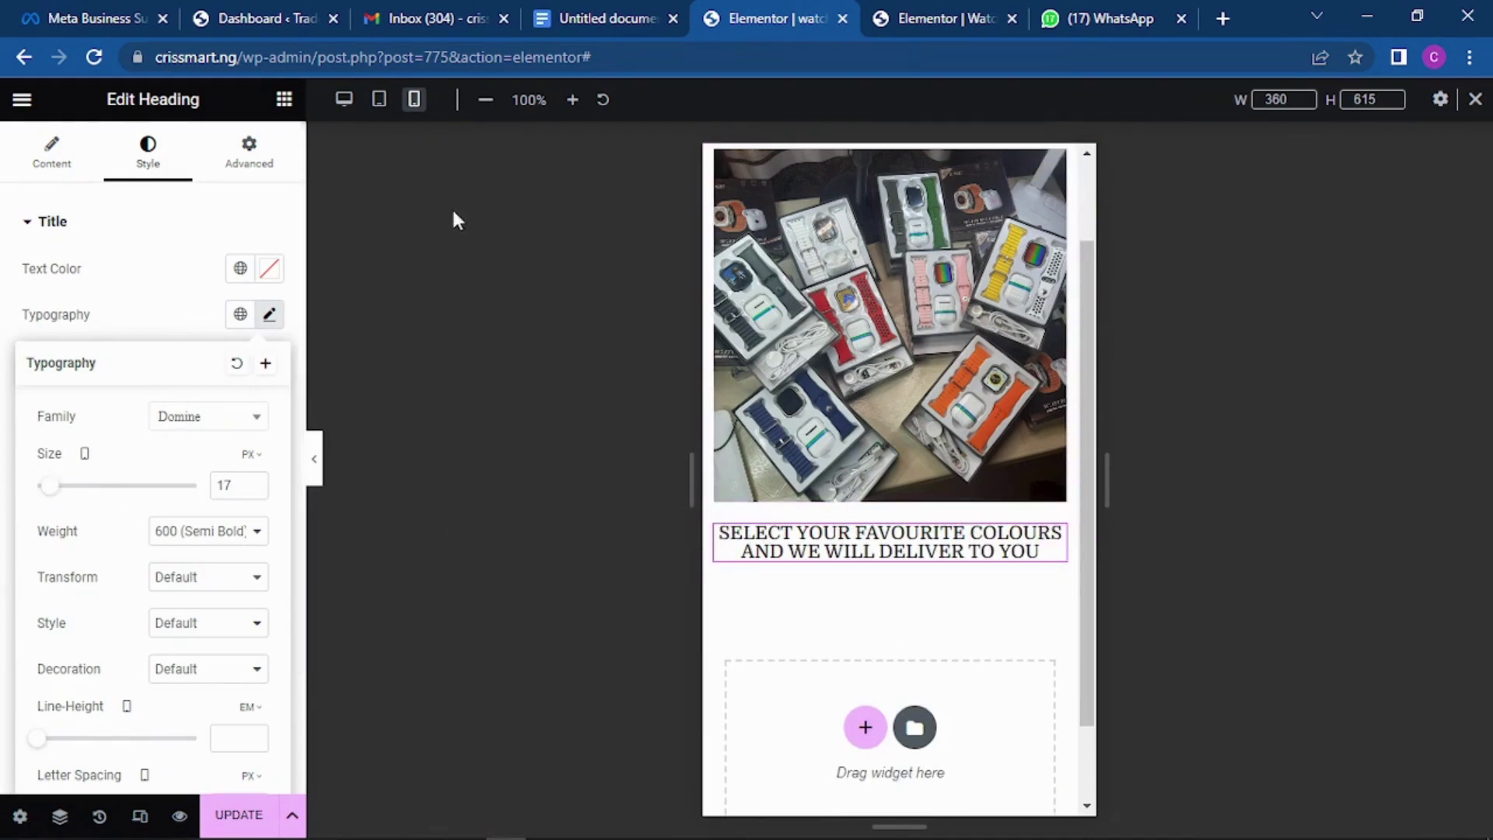
Return to the desktop preview and add a two-column section below the existing photo and heading section.
{"action": "left_click", "coordinate": [346, 107]}
{"action": "scroll", "coordinate": [958, 334], "scroll_direction": "down", "scroll_amount": 3}
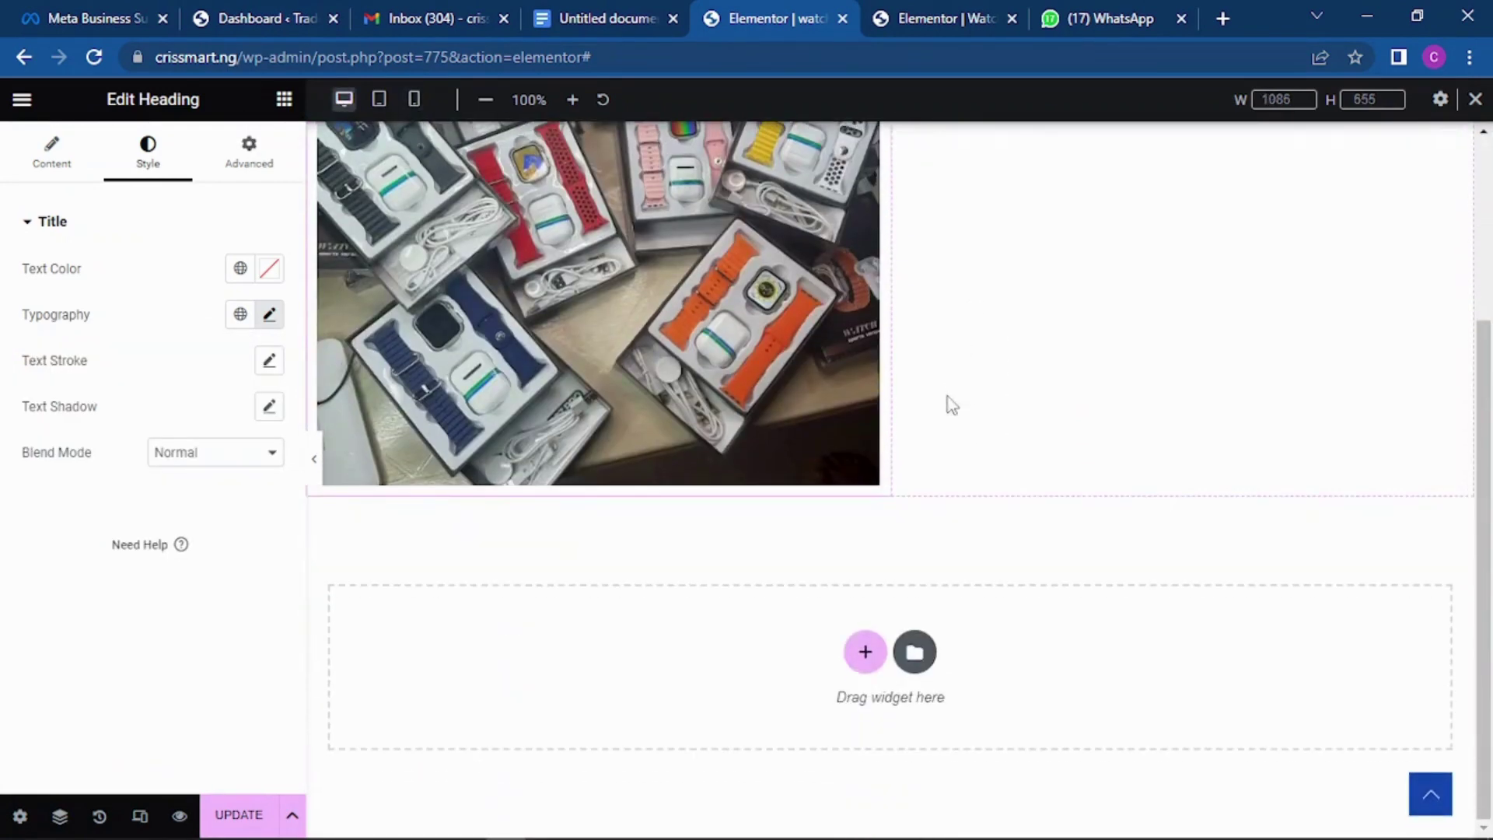
{"action": "left_click", "coordinate": [863, 653]}
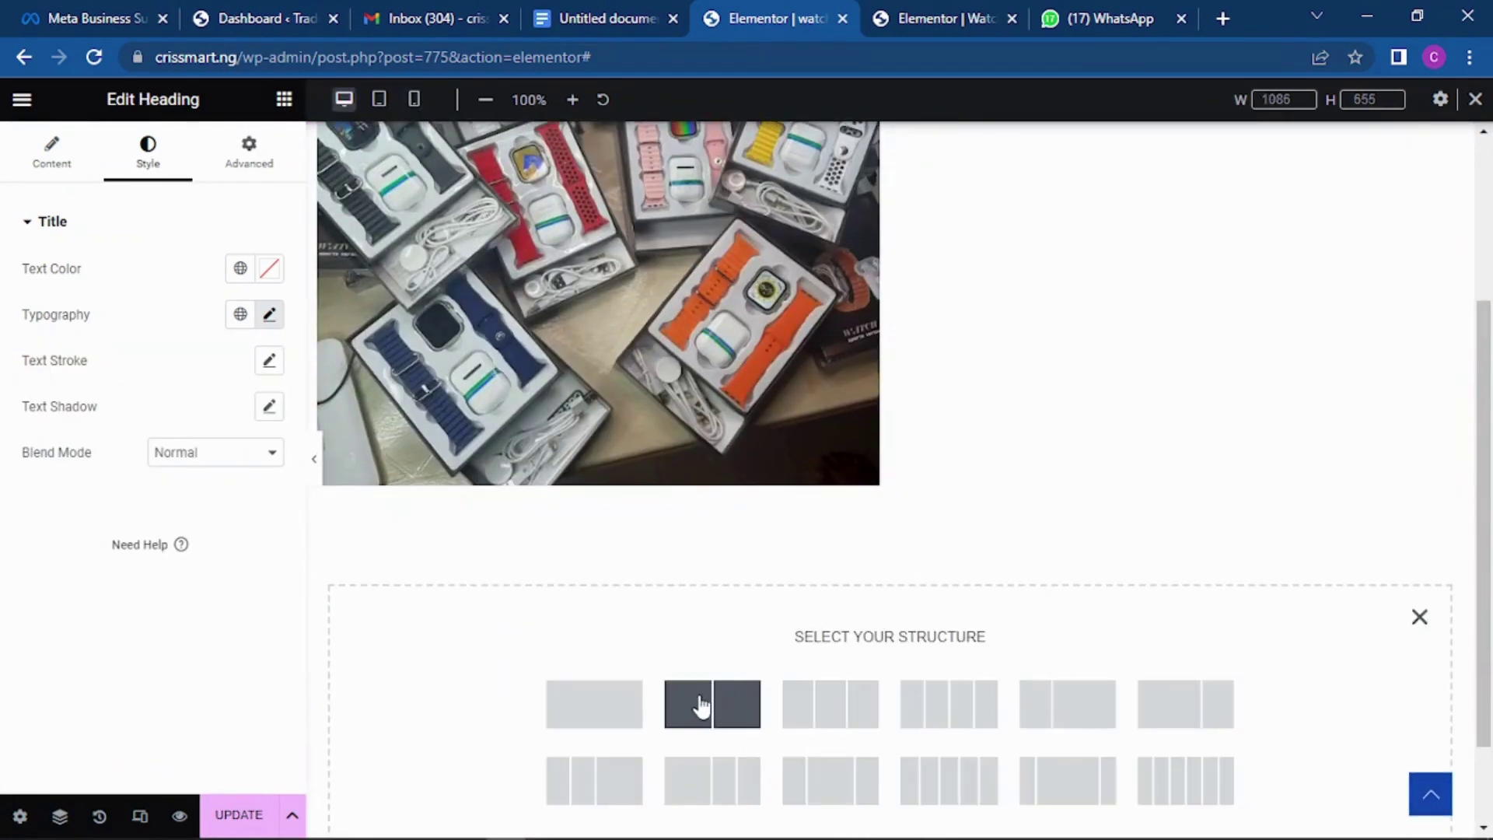
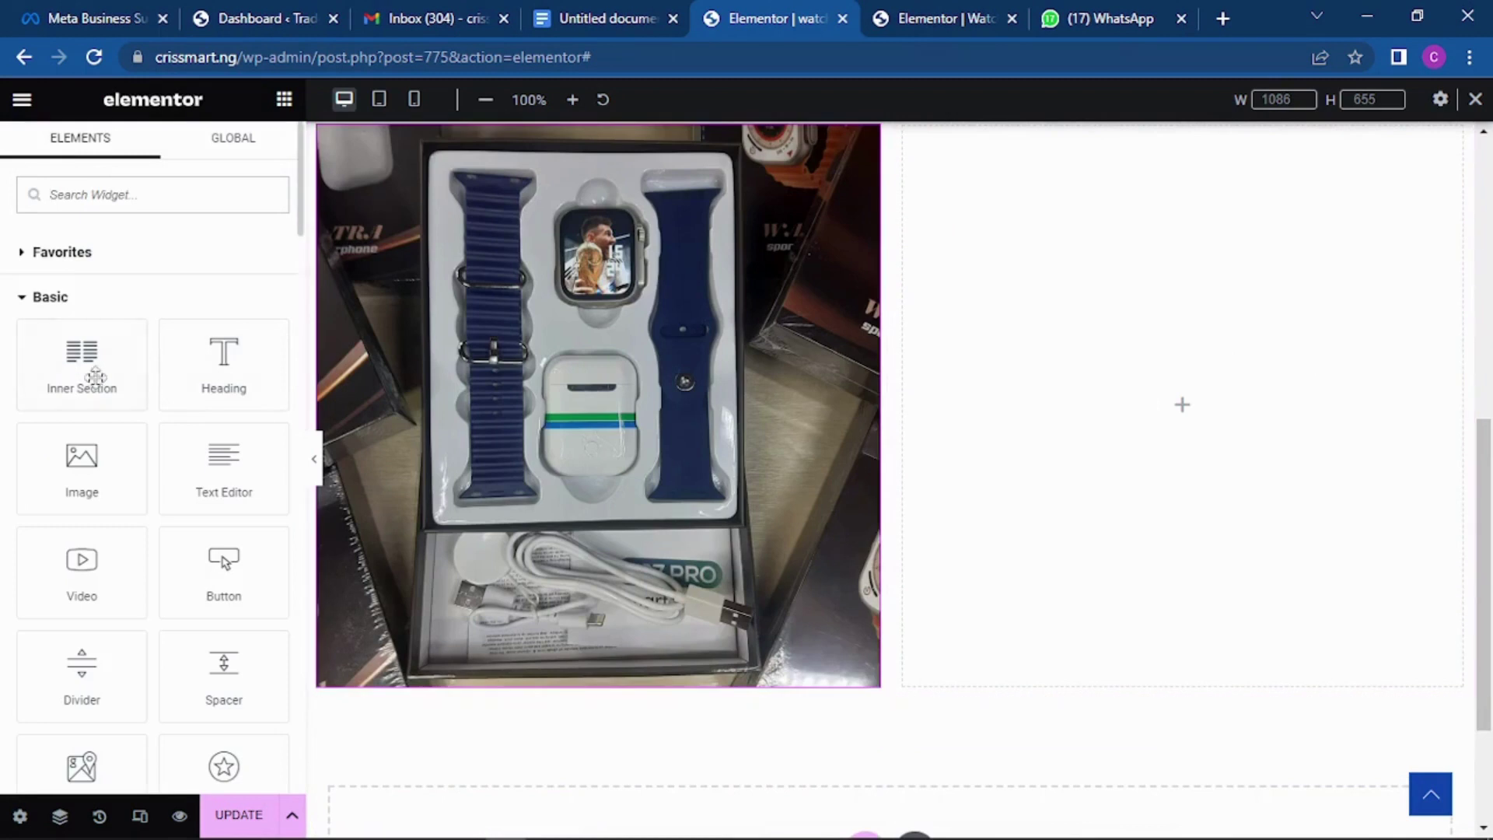
Place an Image widget in the new section's empty right column and set its image size to Full.
{"action": "left_click_drag", "start_coordinate": [82, 466], "coordinate": [1133, 323]}
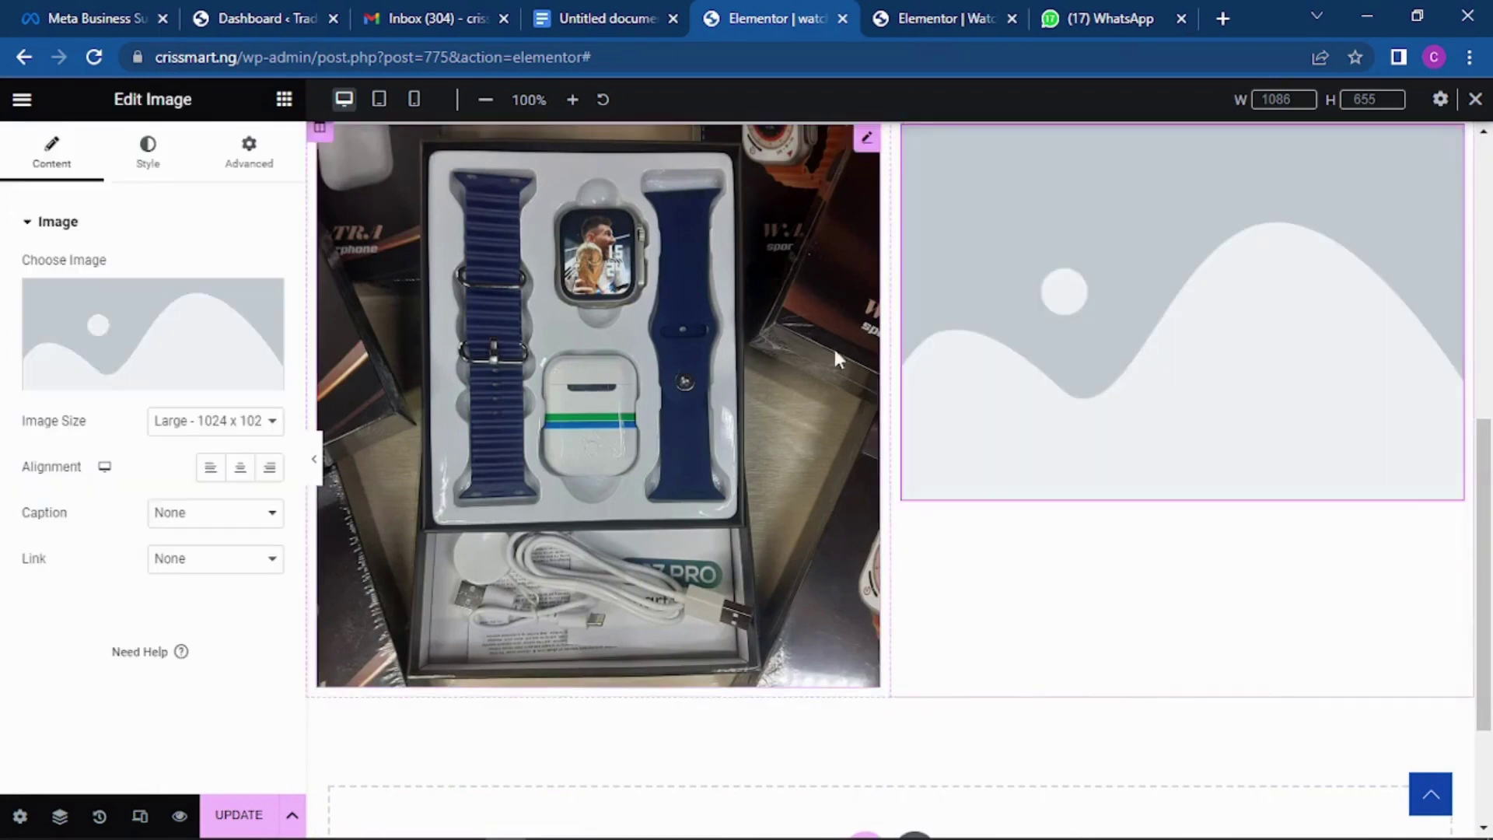
{"action": "left_click", "coordinate": [204, 420]}
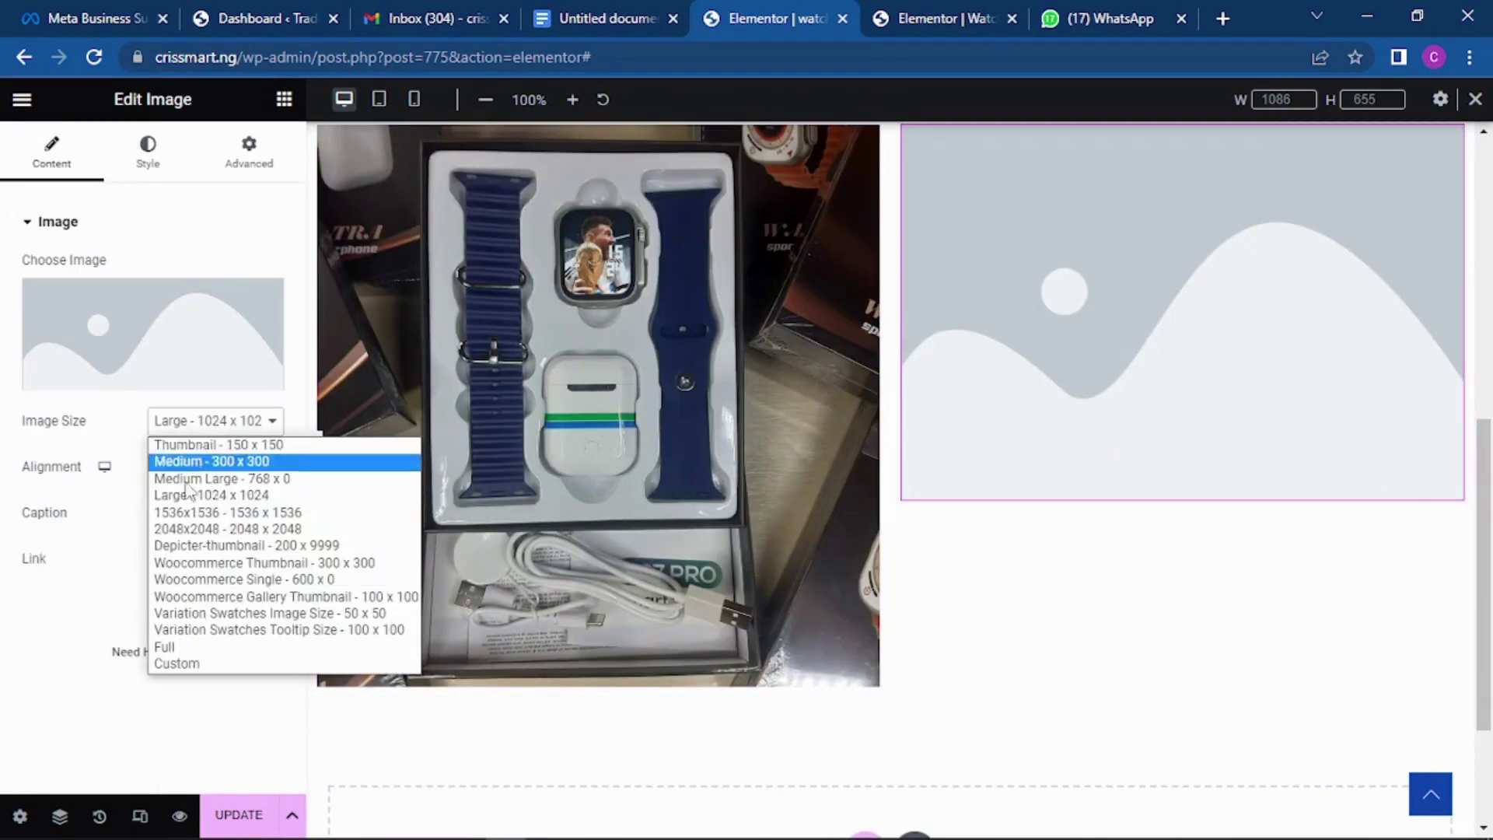
{"action": "left_click", "coordinate": [194, 647]}
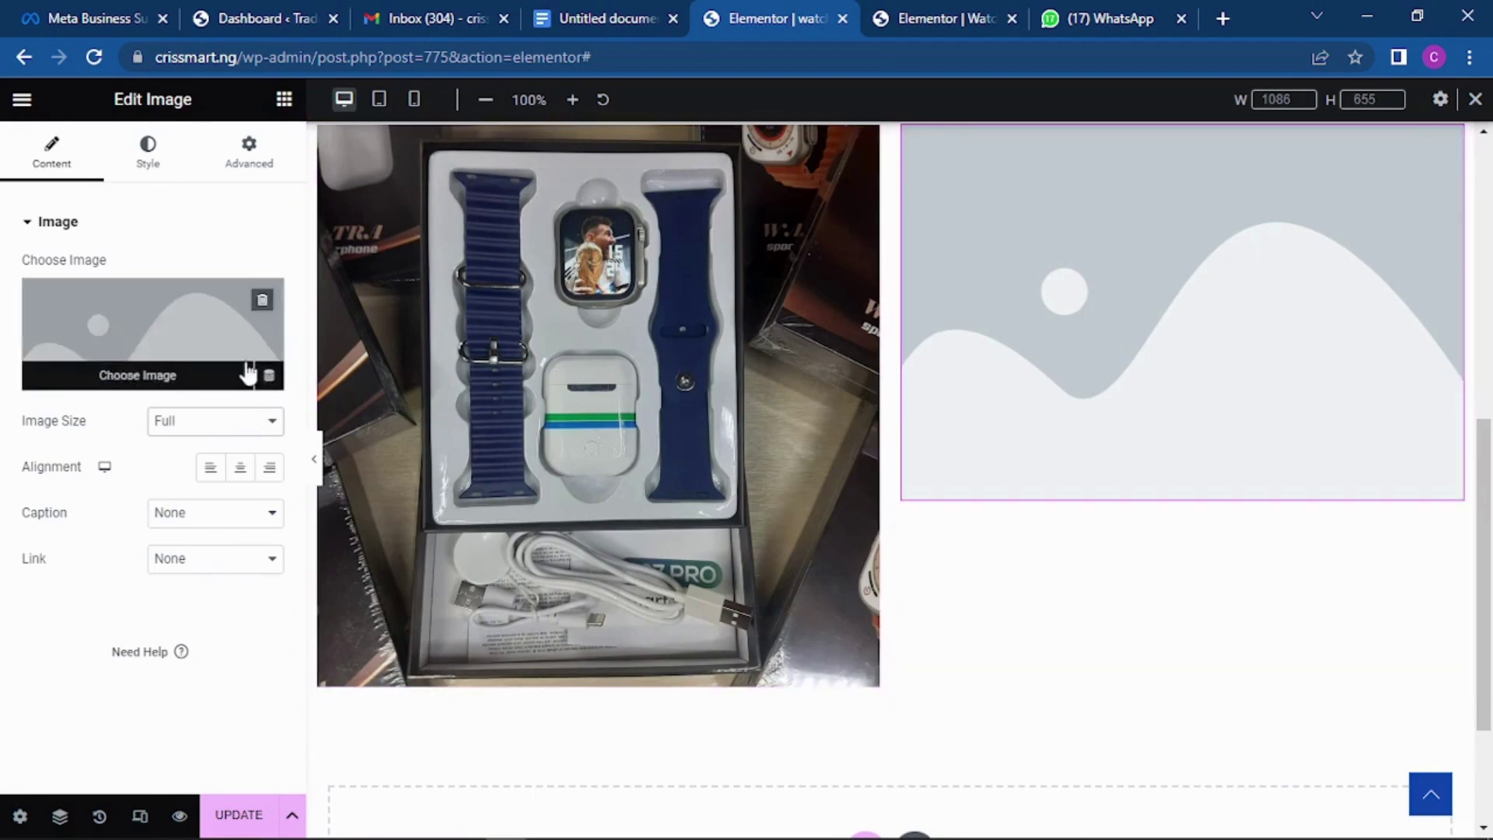
Start a file upload for the new Image widget from the computer's CAM PHOTOS folder.
{"action": "left_click", "coordinate": [227, 320]}
{"action": "left_click", "coordinate": [308, 185]}
{"action": "left_click", "coordinate": [838, 470]}
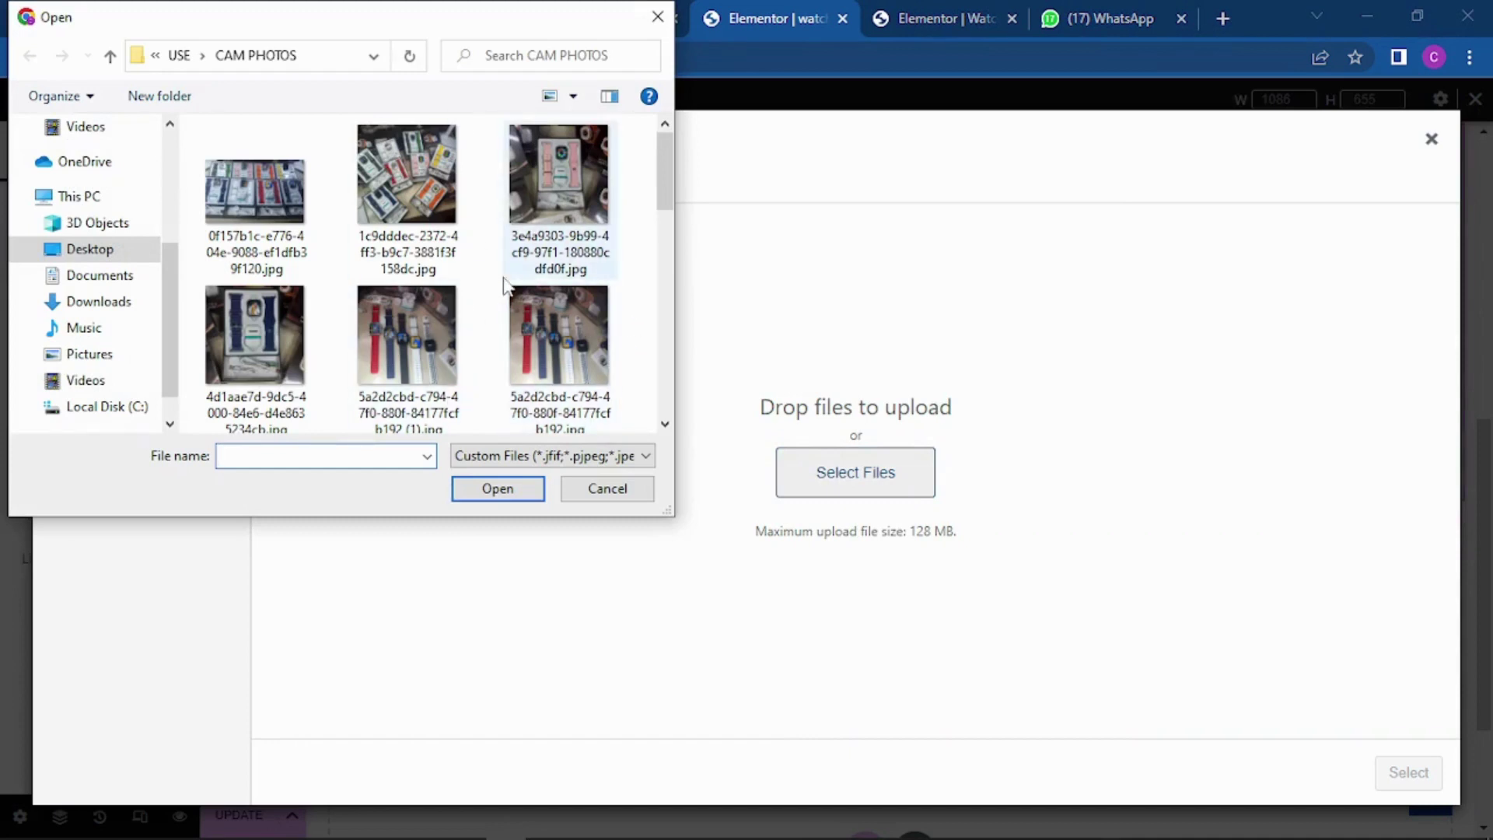
Look through the watch photos in the CAM PHOTOS folder to decide which ones to upload.
{"action": "mouse_move", "coordinate": [674, 163]}
{"action": "left_mouse_down"}
{"action": "mouse_move", "coordinate": [659, 226]}
{"action": "mouse_move", "coordinate": [663, 142]}
{"action": "mouse_move", "coordinate": [661, 159]}
{"action": "left_mouse_up"}
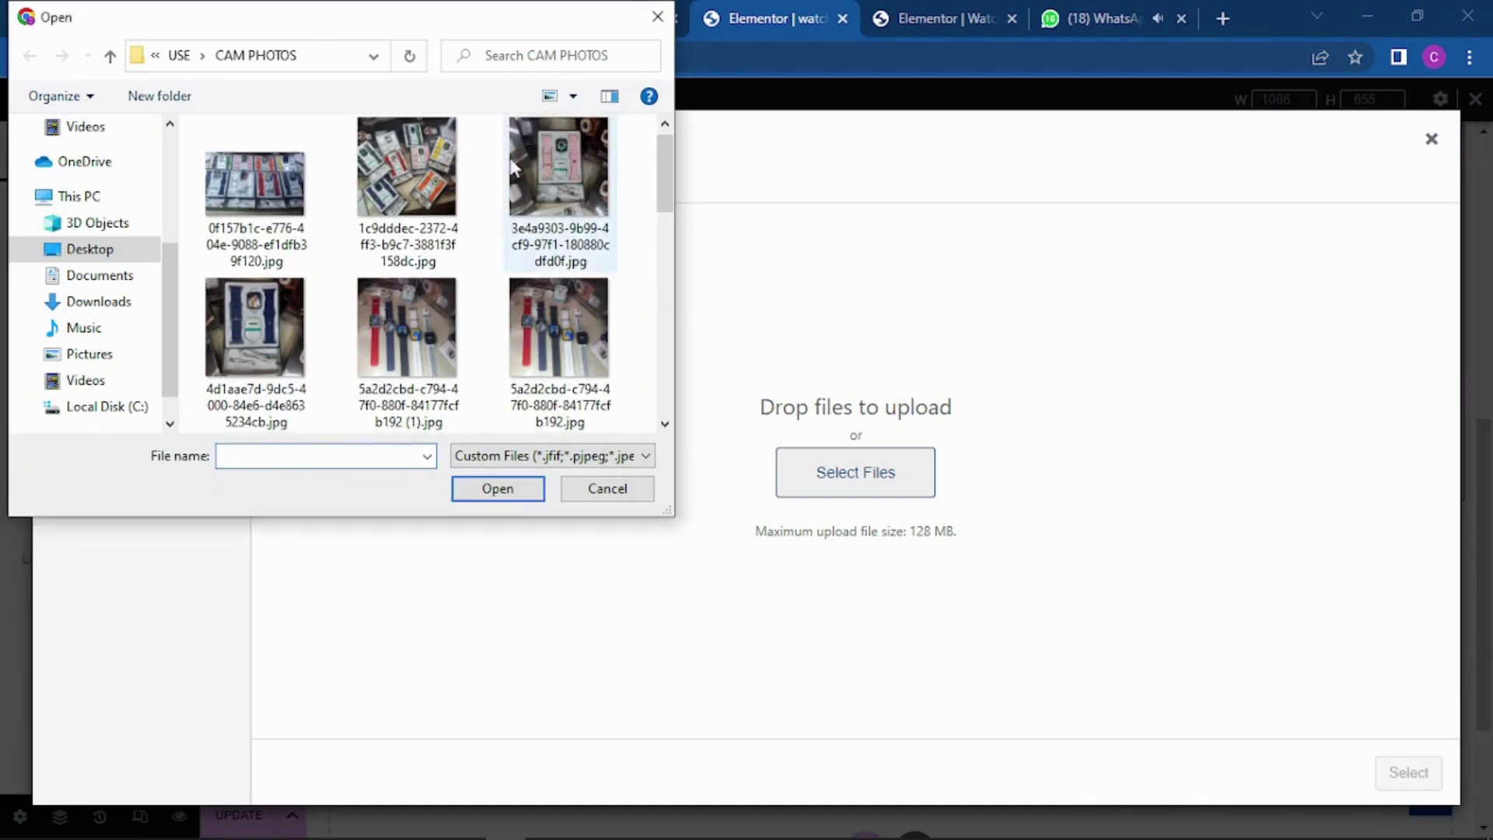
{"action": "left_click", "coordinate": [301, 241]}
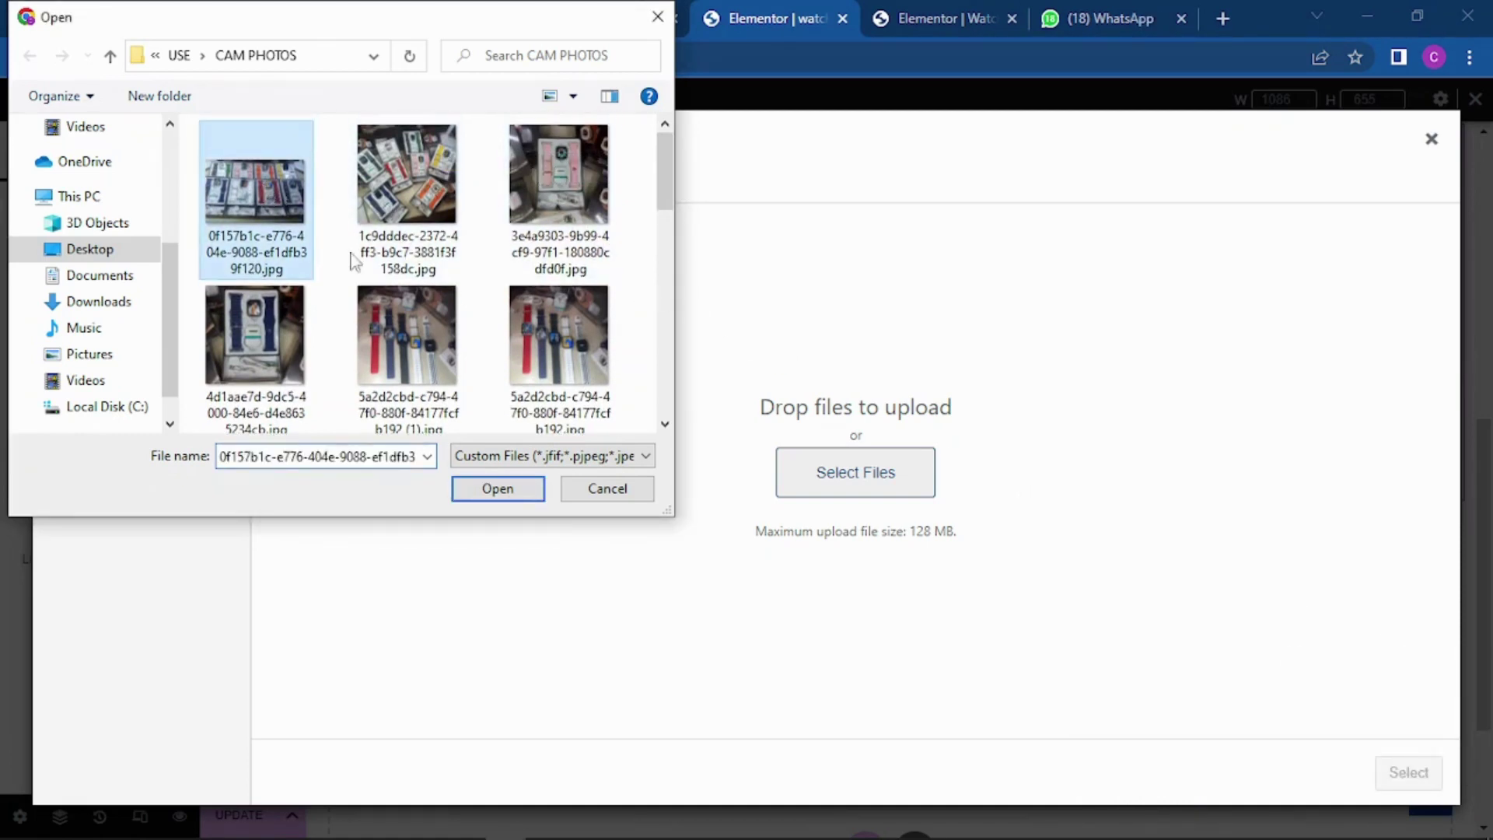
{"action": "left_click", "coordinate": [535, 209]}
{"action": "left_click", "coordinate": [556, 358]}
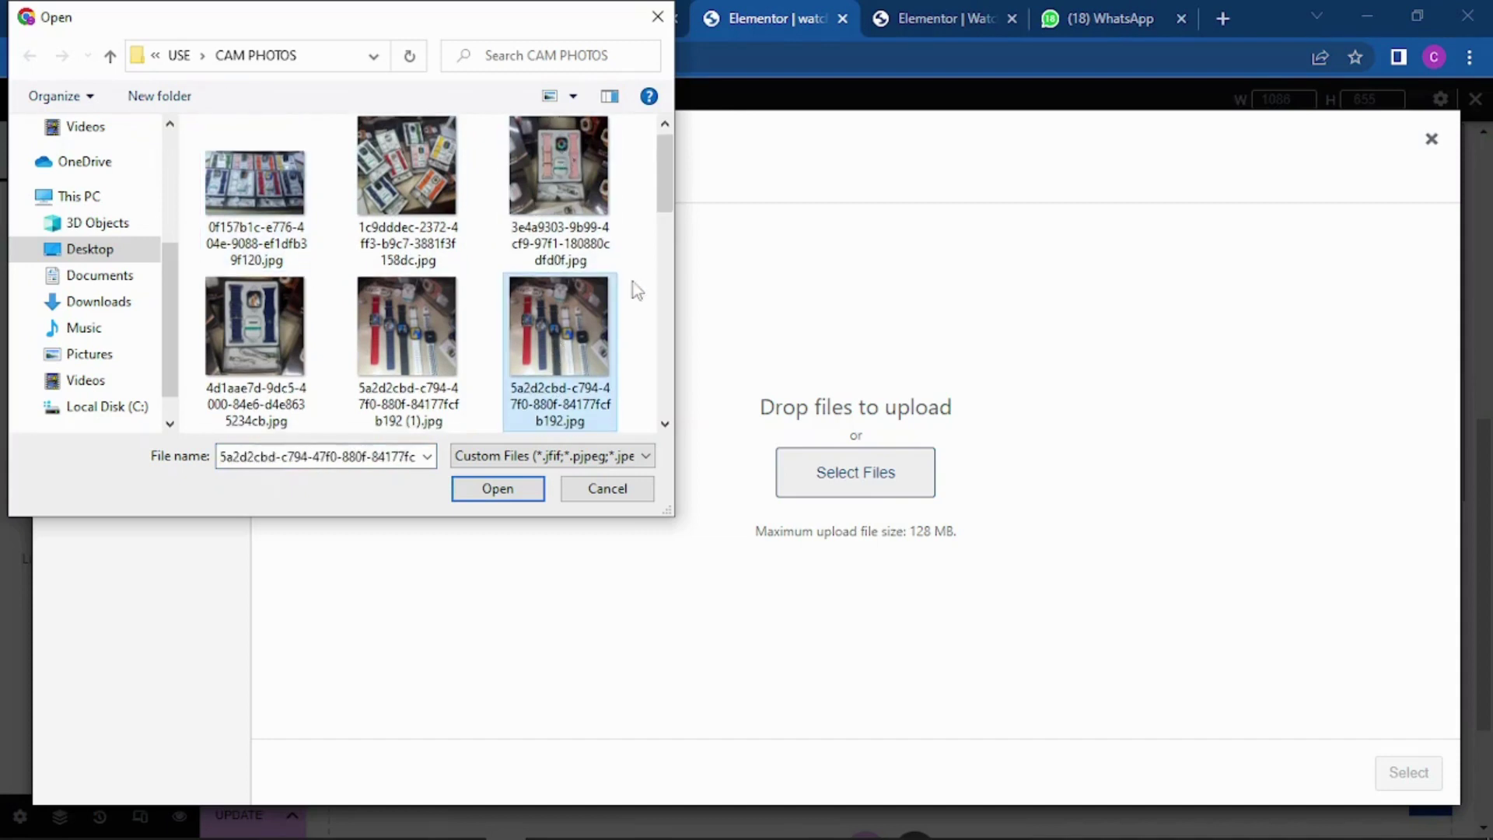
{"action": "left_click_drag", "start_coordinate": [661, 189], "coordinate": [658, 244]}
{"action": "left_click", "coordinate": [558, 264]}
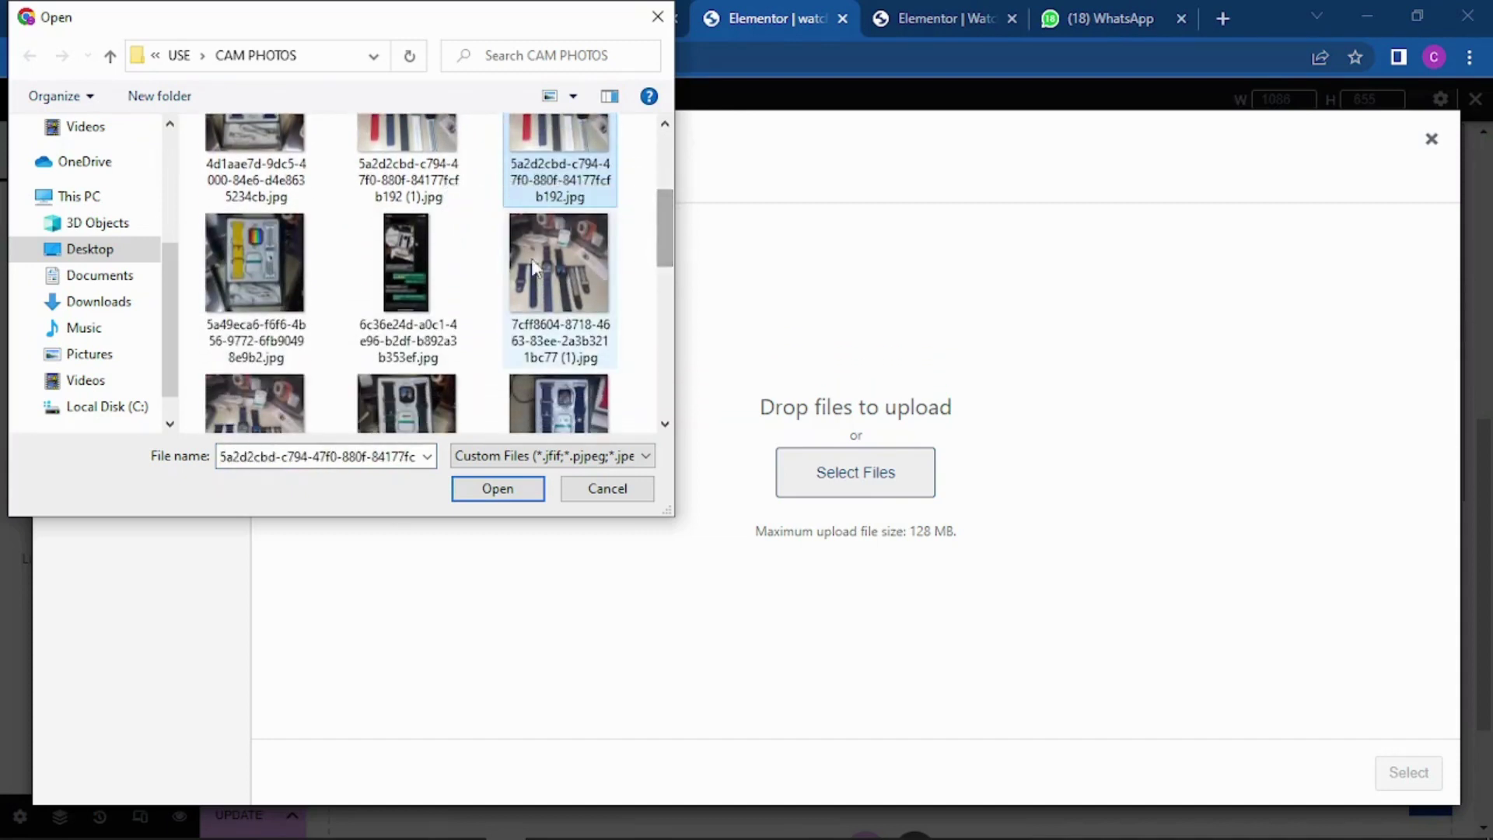
{"action": "left_click", "coordinate": [263, 269]}
{"action": "left_click_drag", "start_coordinate": [659, 217], "coordinate": [660, 161]}
Select the photos starting 3e4a9303, 0f157b1c, 5a49eca6, 8eb4982e and 8a71b6ea, plus 5a2d2cbd-c794-47f0-880f-84177fcfb192.jpg and the "(1)" copy of 7cff8604.
{"action": "left_click", "coordinate": [575, 164]}
{"action": "left_click", "coordinate": [255, 185], "text": "ctrl"}
{"action": "left_click", "coordinate": [535, 346], "text": "ctrl"}
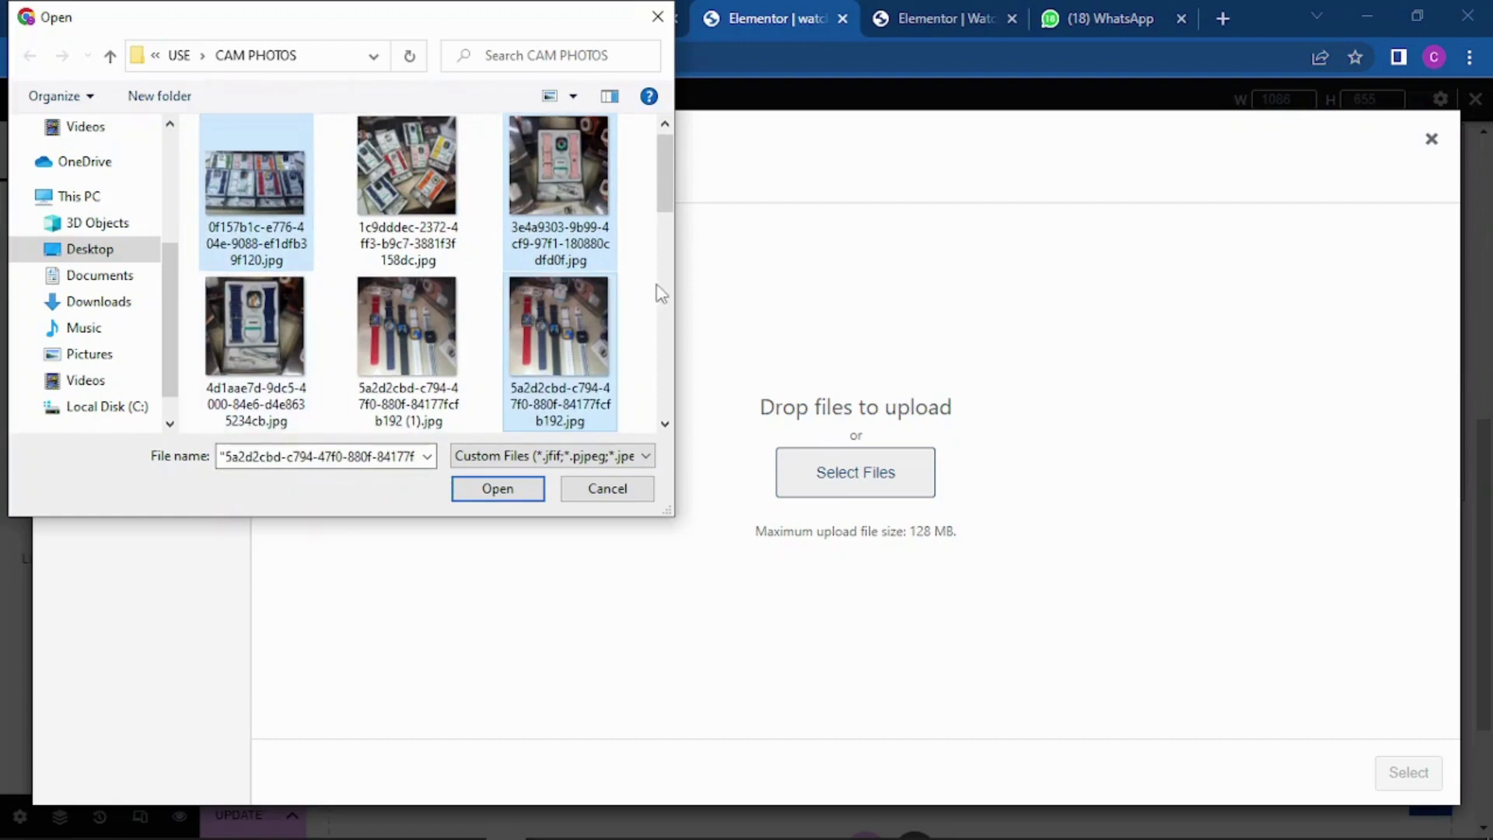
{"action": "scroll", "coordinate": [673, 206], "scroll_direction": "down", "scroll_amount": 3}
{"action": "left_click", "coordinate": [255, 256], "text": "ctrl"}
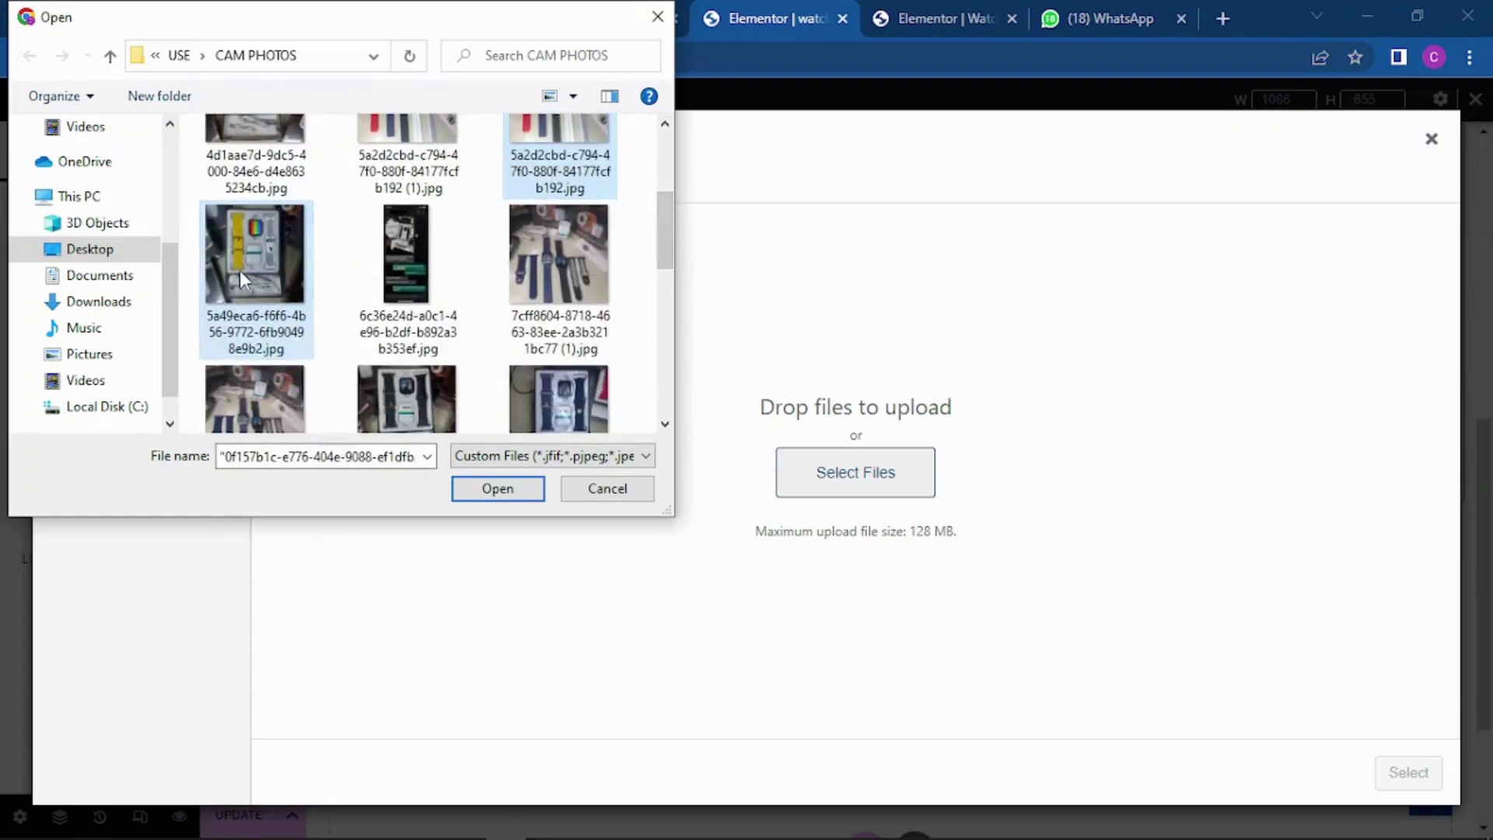
{"action": "left_click", "coordinate": [267, 283], "text": "ctrl"}
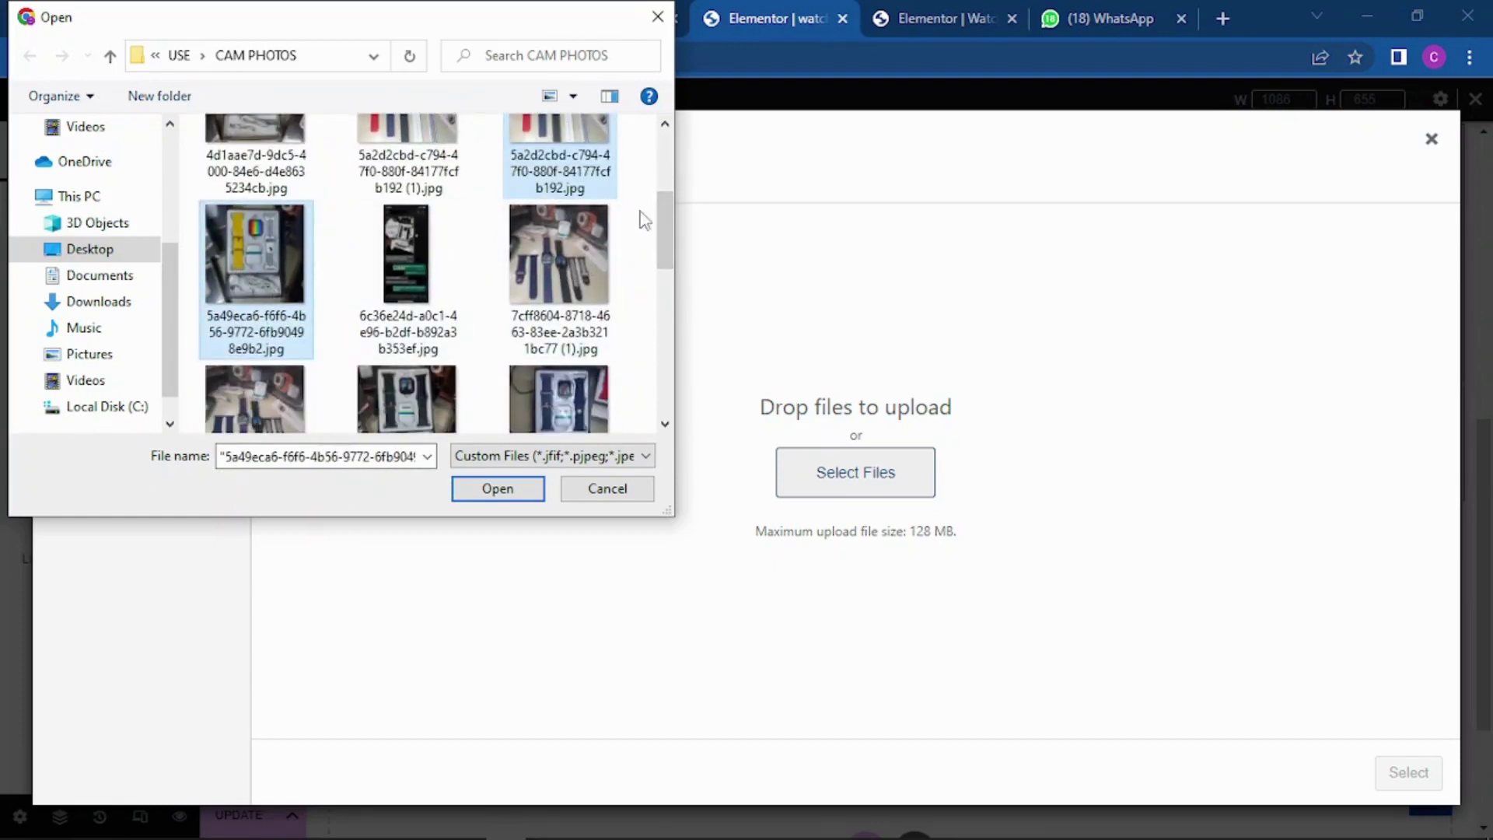
{"action": "left_click", "coordinate": [587, 264], "text": "ctrl"}
{"action": "scroll", "coordinate": [665, 231], "scroll_direction": "down", "scroll_amount": 2}
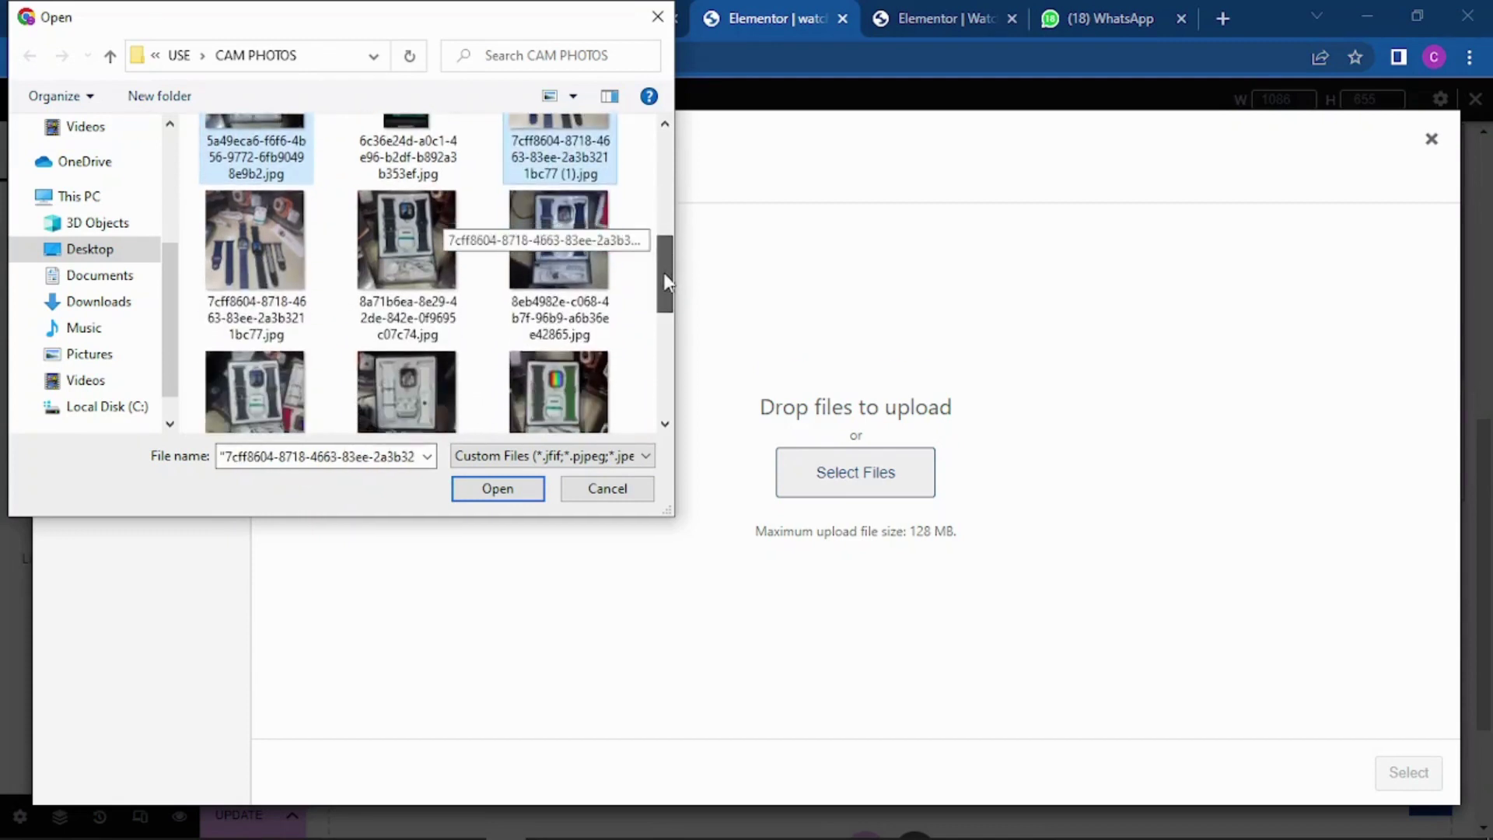
{"action": "left_click", "coordinate": [568, 250], "text": "ctrl"}
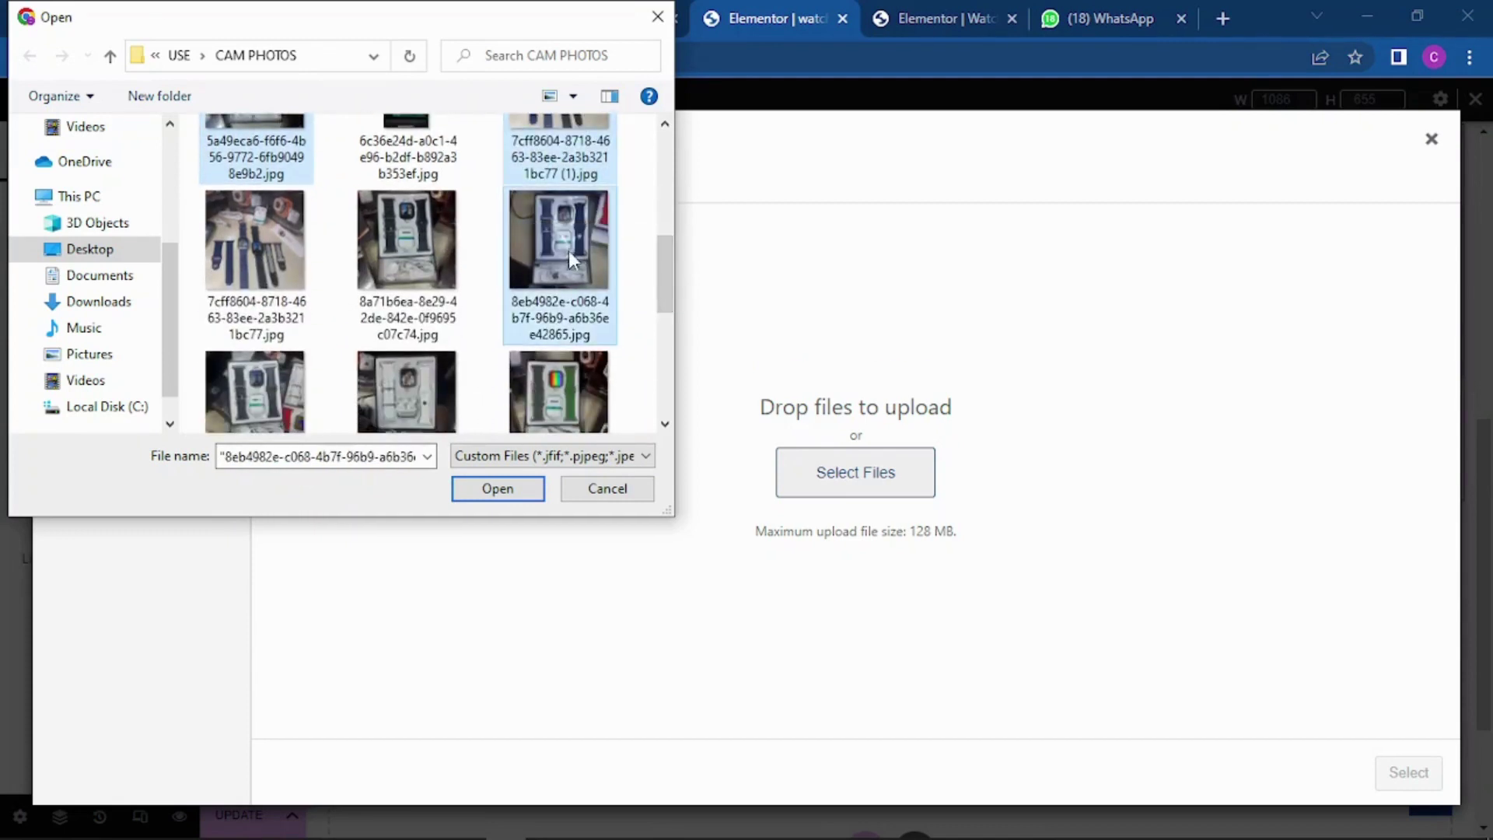
{"action": "left_click", "coordinate": [373, 254], "text": "ctrl"}
Add the photos starting 9d5e9233, 96ea061f, 581c999f, d156af57, cd3482b3, 49995186, efe3376f and e348687f to the selection and upload all selected files.
{"action": "scroll", "coordinate": [661, 268], "scroll_direction": "down", "scroll_amount": 2}
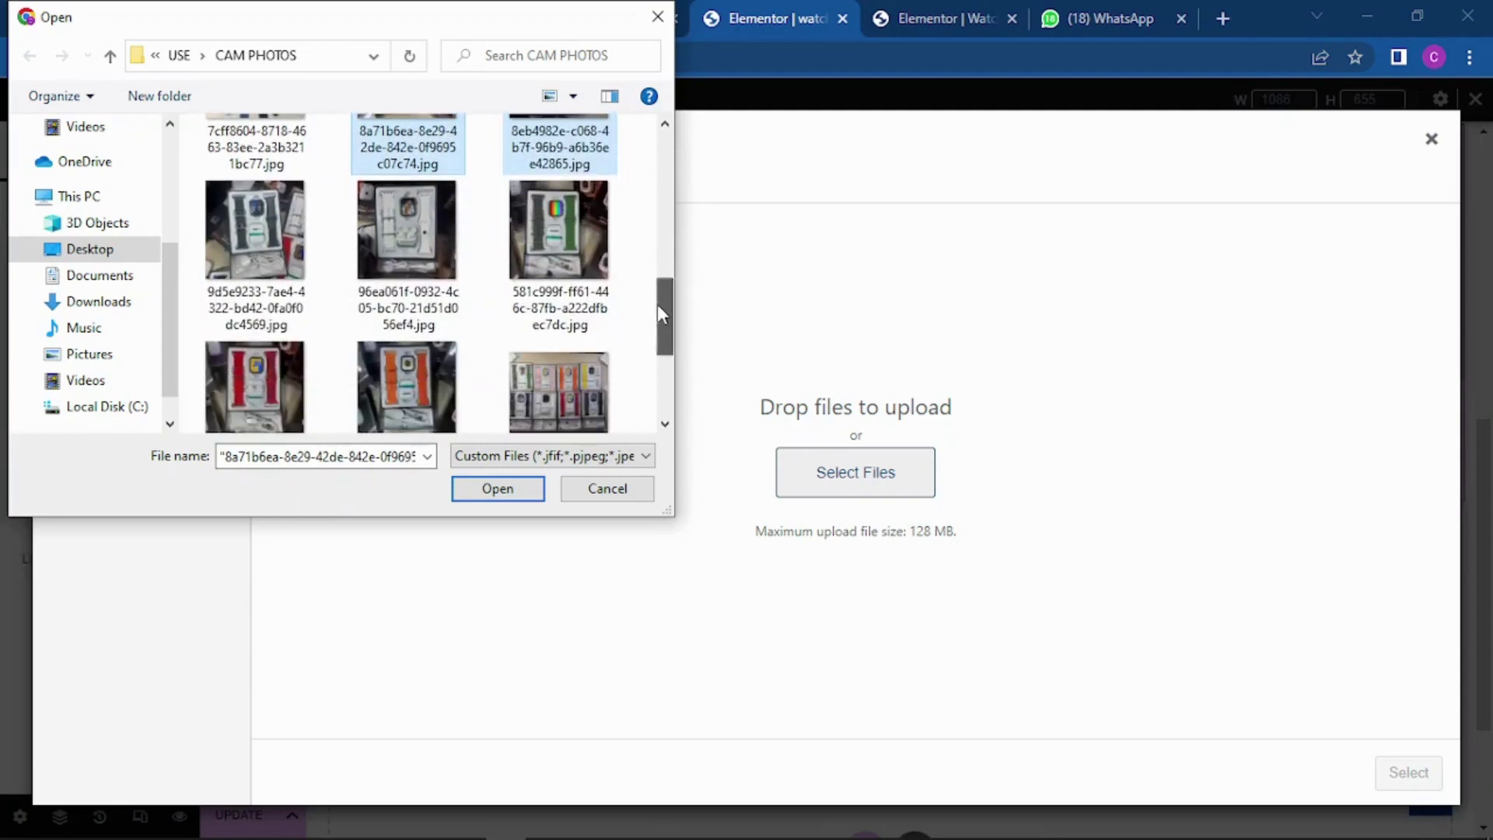
{"action": "left_click", "coordinate": [367, 233], "text": "ctrl"}
{"action": "left_click", "coordinate": [245, 240], "text": "ctrl"}
{"action": "left_click", "coordinate": [568, 266], "text": "ctrl"}
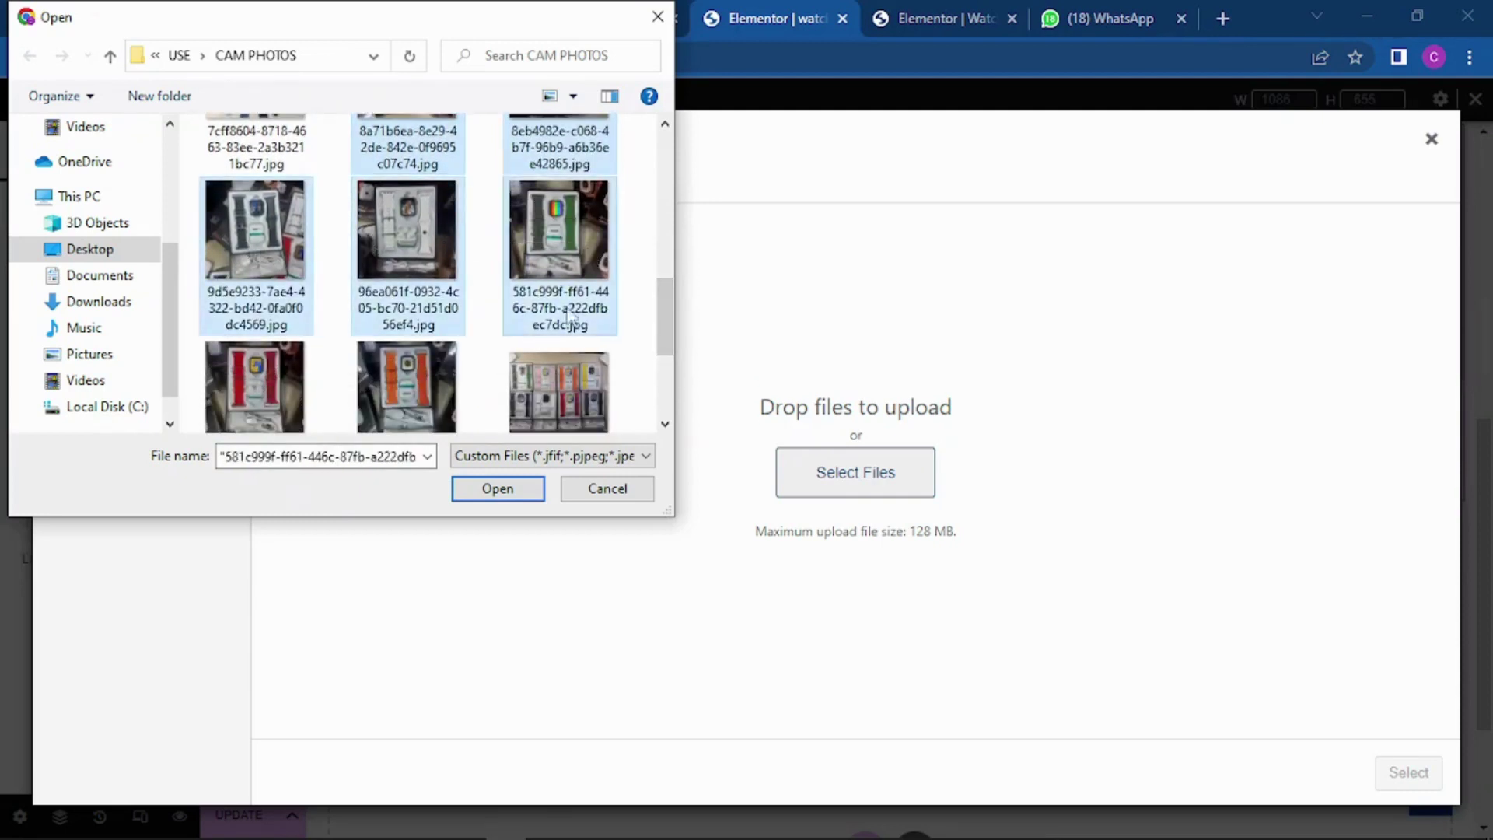
{"action": "left_click", "coordinate": [558, 389], "text": "ctrl"}
{"action": "scroll", "coordinate": [412, 373], "scroll_direction": "down", "scroll_amount": 1}
{"action": "left_click", "coordinate": [407, 336], "text": "ctrl"}
{"action": "left_click", "coordinate": [259, 323], "text": "ctrl"}
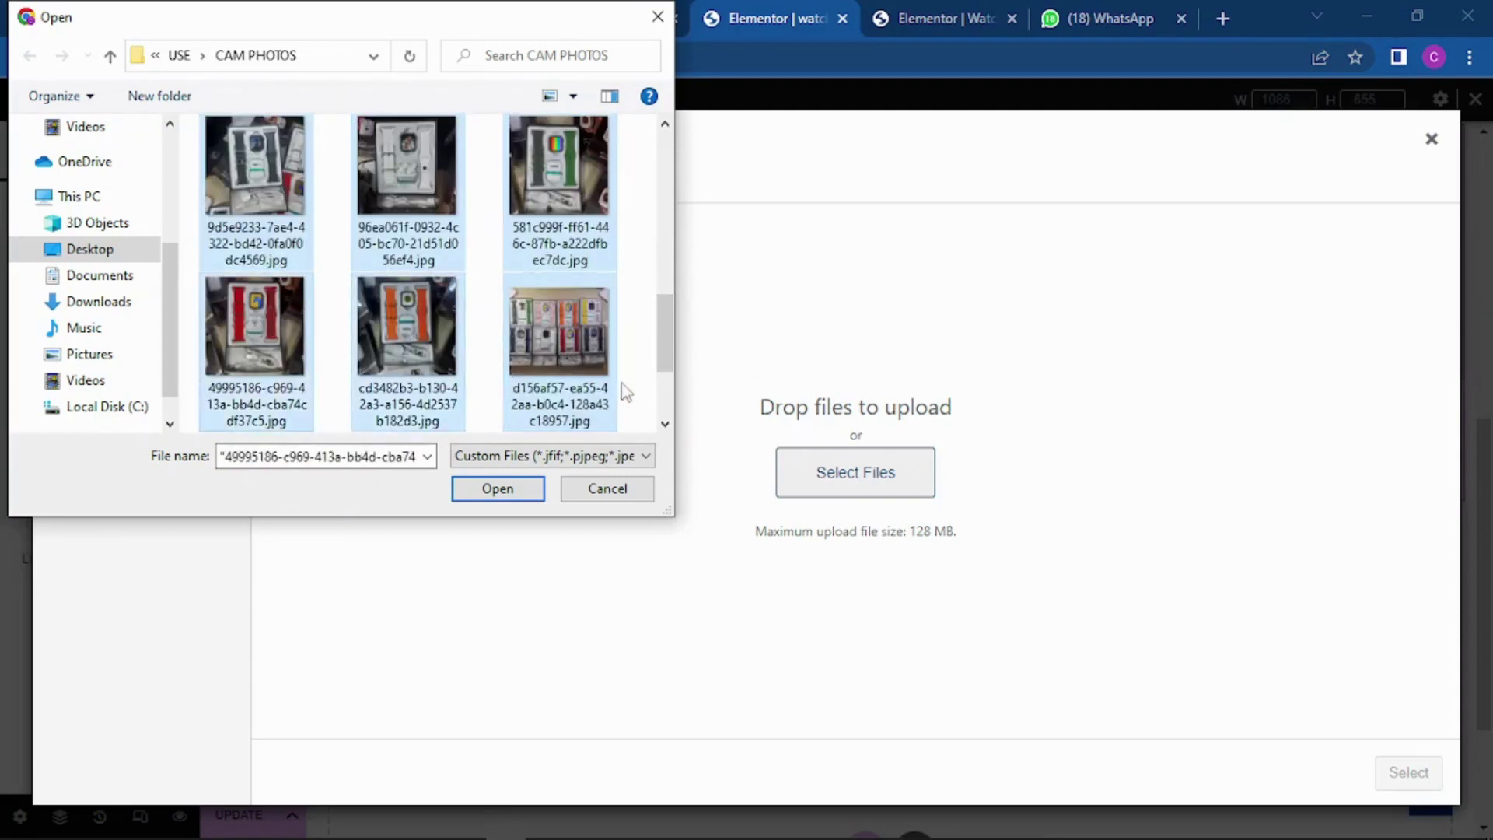
{"action": "scroll", "coordinate": [667, 330], "scroll_direction": "down", "scroll_amount": 1}
{"action": "left_click", "coordinate": [408, 310], "text": "ctrl"}
{"action": "left_click", "coordinate": [261, 327], "text": "ctrl"}
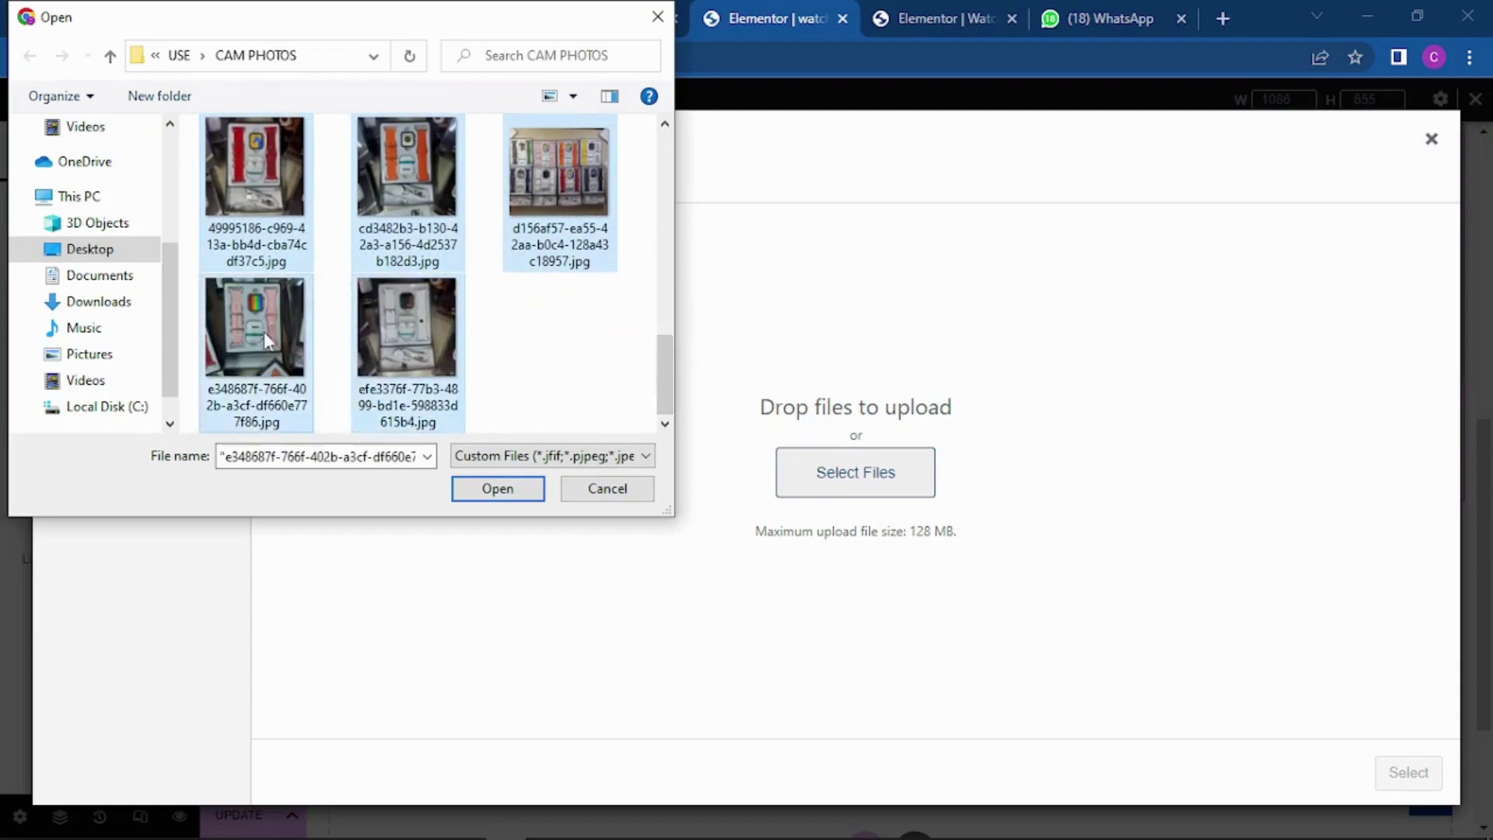
{"action": "left_click", "coordinate": [498, 489]}
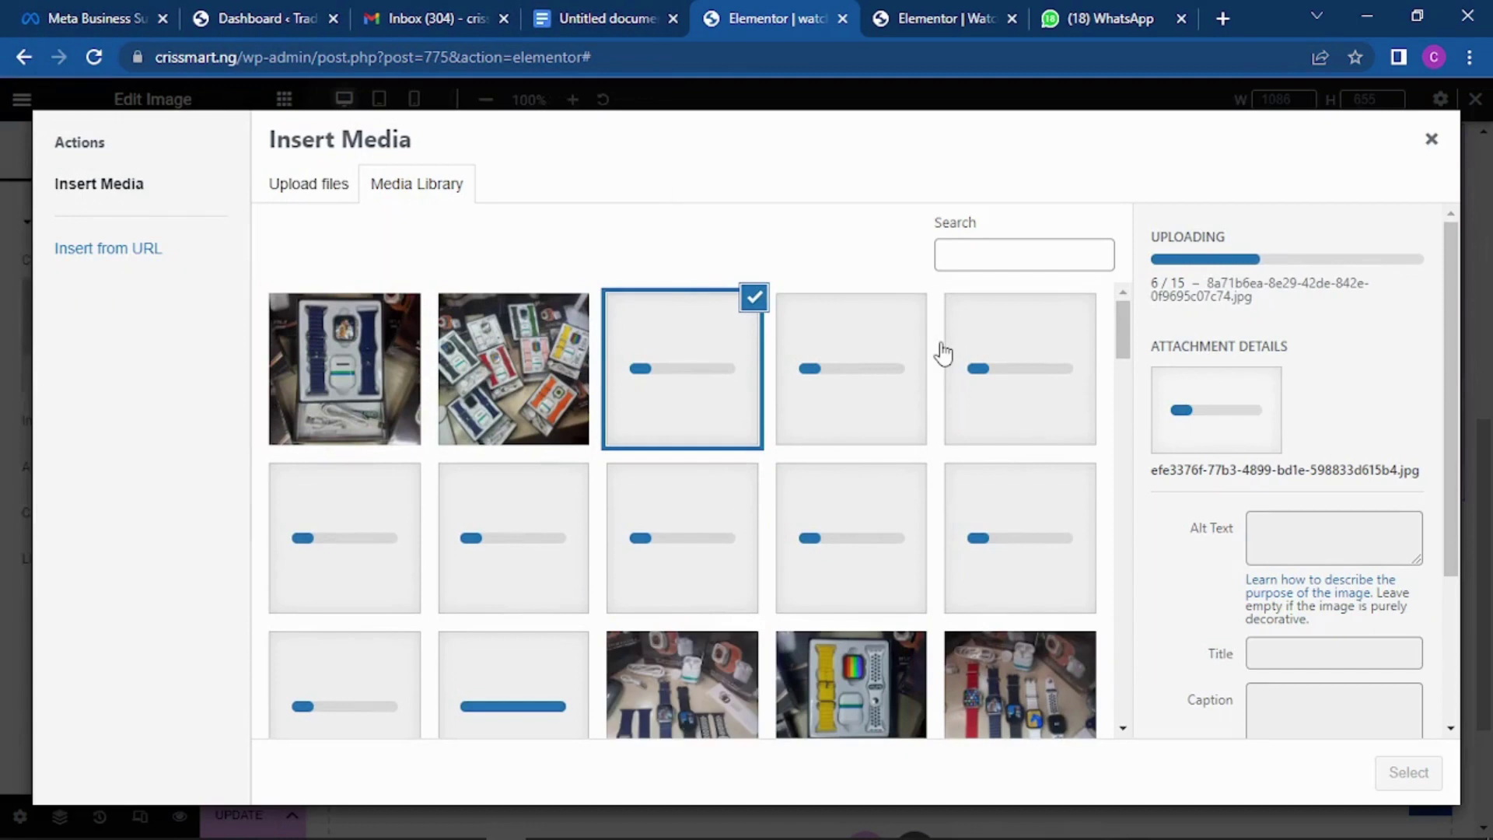
Insert the uploaded photo of five watches in a row, with the red strap first, into the Image widget.
{"action": "scroll", "coordinate": [941, 357], "scroll_direction": "down", "scroll_amount": 4}
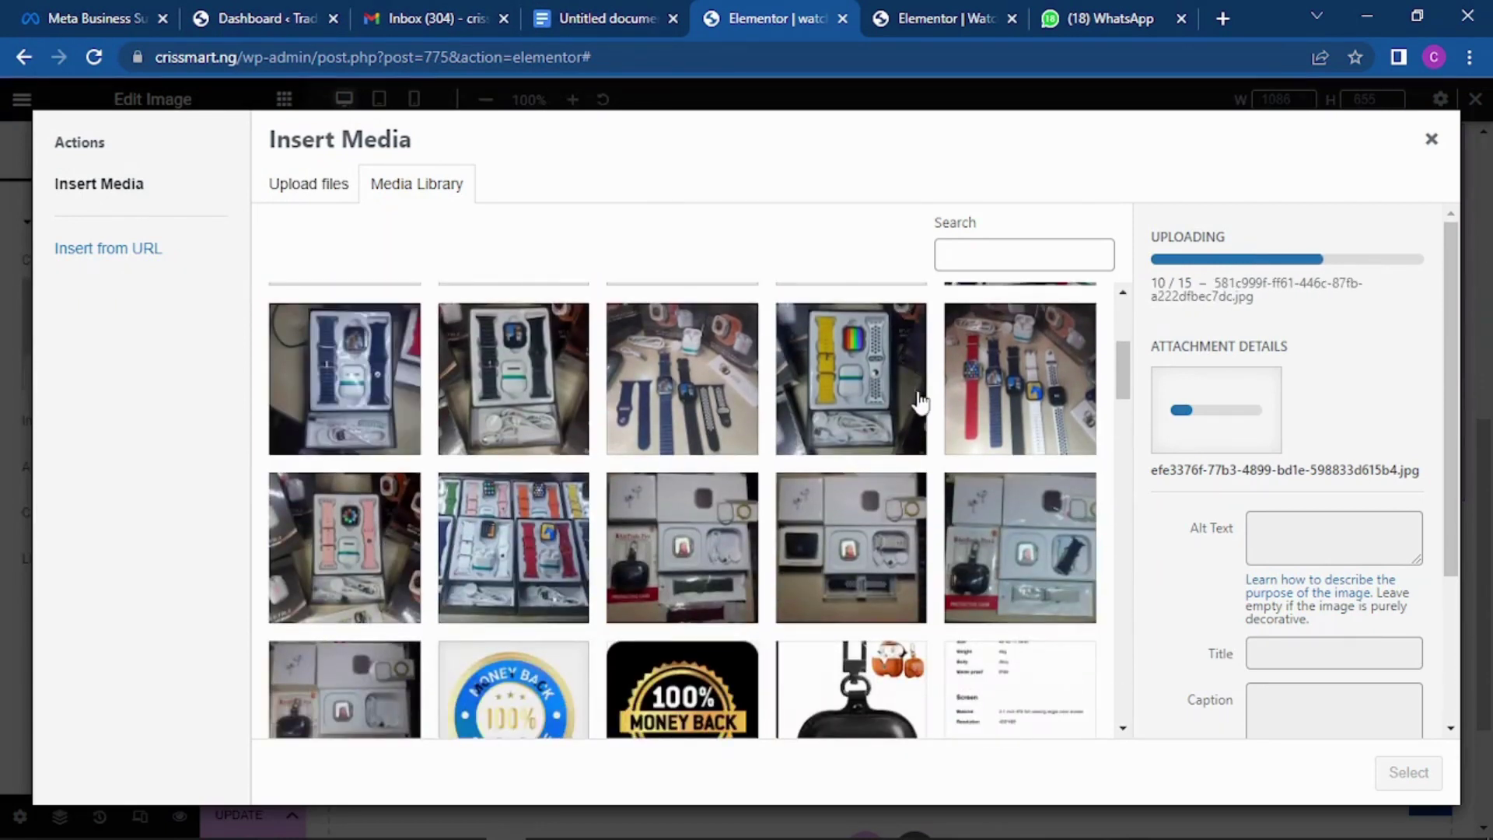
{"action": "left_click", "coordinate": [1010, 375]}
{"action": "left_click", "coordinate": [1409, 773]}
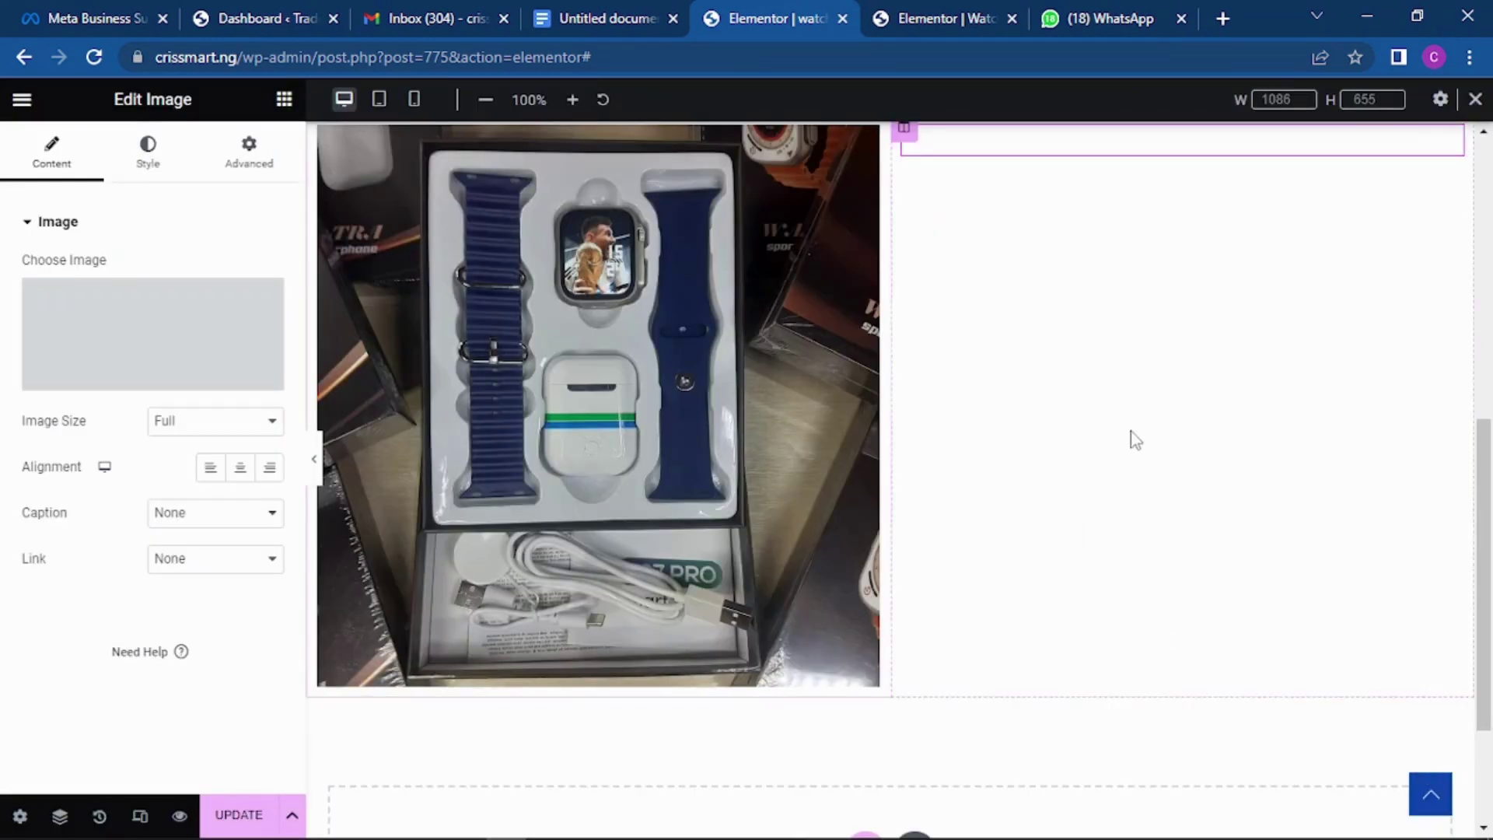
Move the five-watch image into the first section's right column, above the "SELECT YOUR FAVOURITE COLOURS" heading.
{"action": "scroll", "coordinate": [1130, 426], "scroll_direction": "up", "scroll_amount": 4}
{"action": "scroll", "coordinate": [1132, 454], "scroll_direction": "up", "scroll_amount": 4}
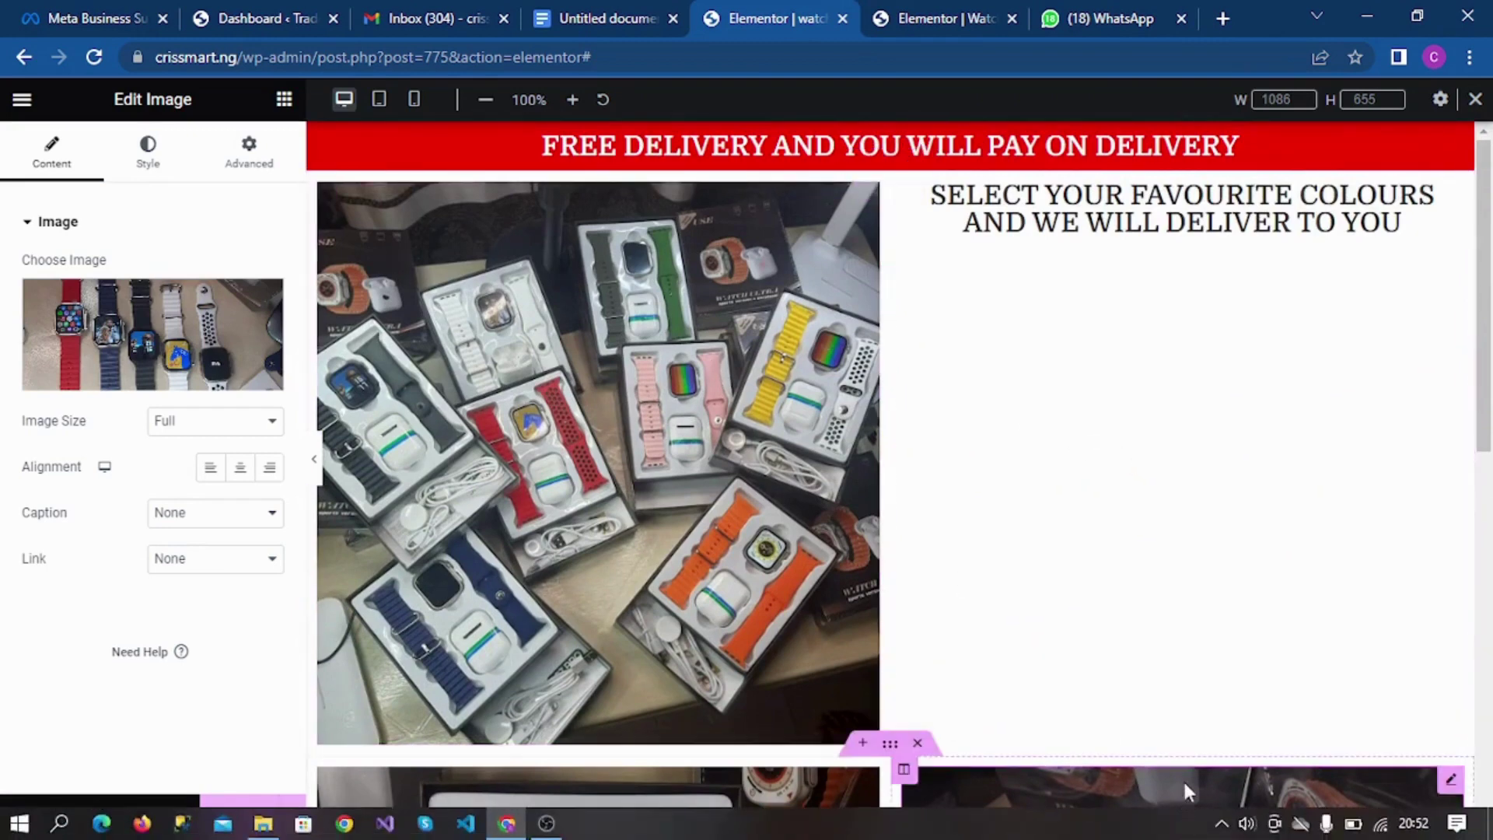
{"action": "left_click_drag", "start_coordinate": [1451, 789], "coordinate": [1126, 180]}
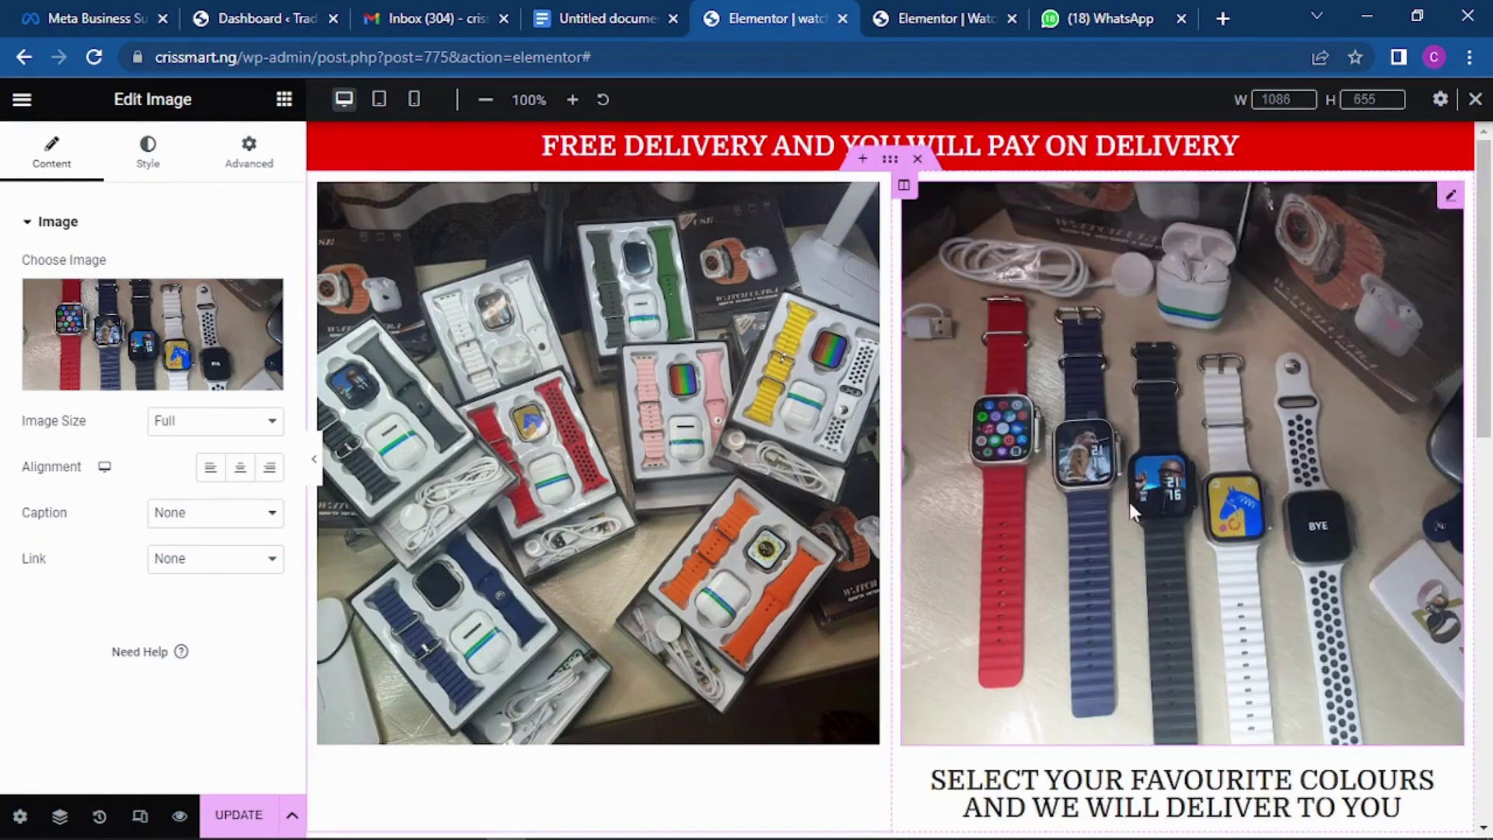
{"action": "scroll", "coordinate": [1009, 328], "scroll_direction": "down", "scroll_amount": 3}
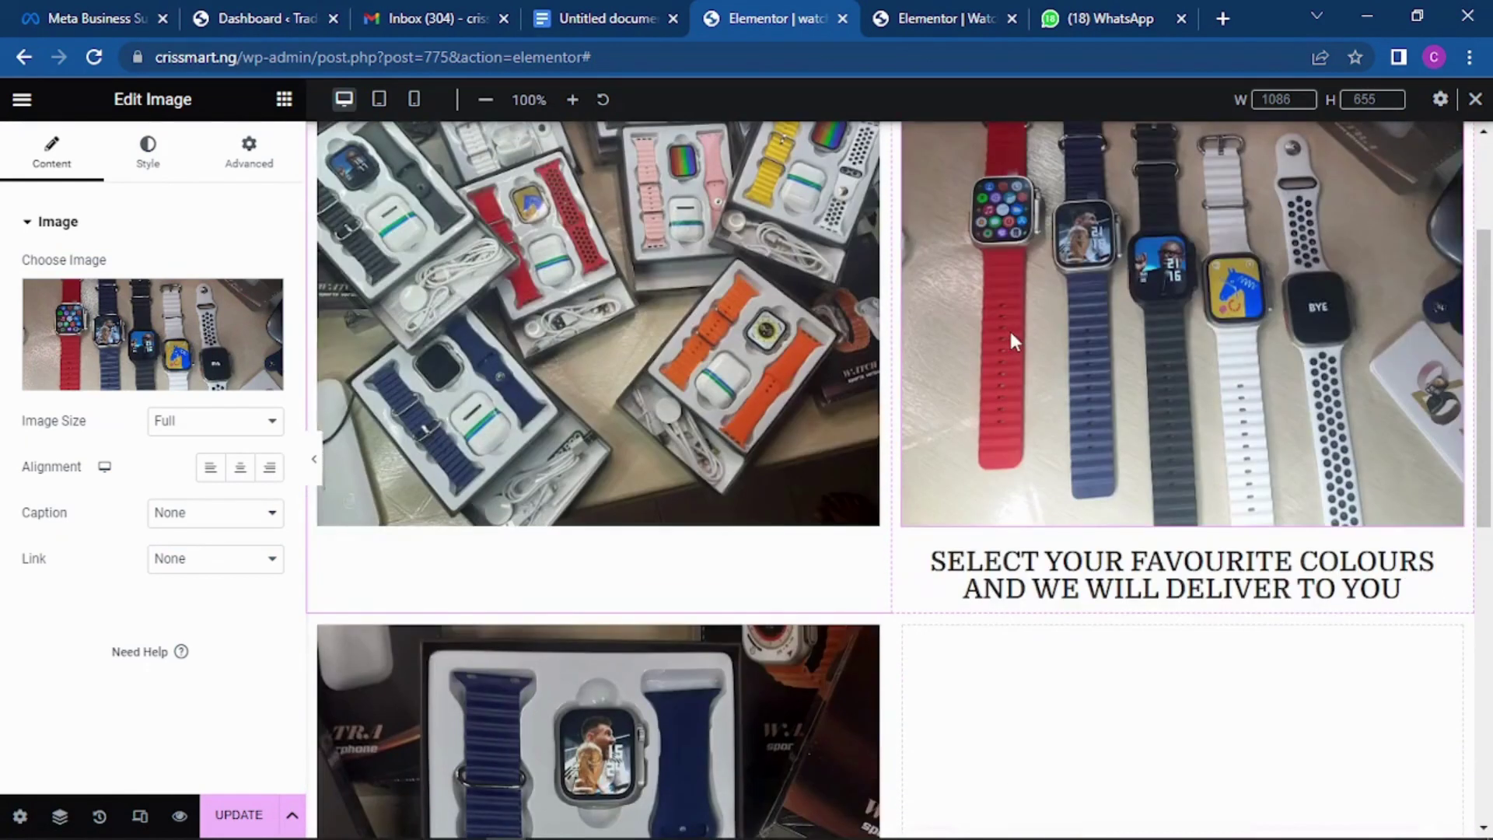
{"action": "scroll", "coordinate": [1010, 330], "scroll_direction": "up", "scroll_amount": 3}
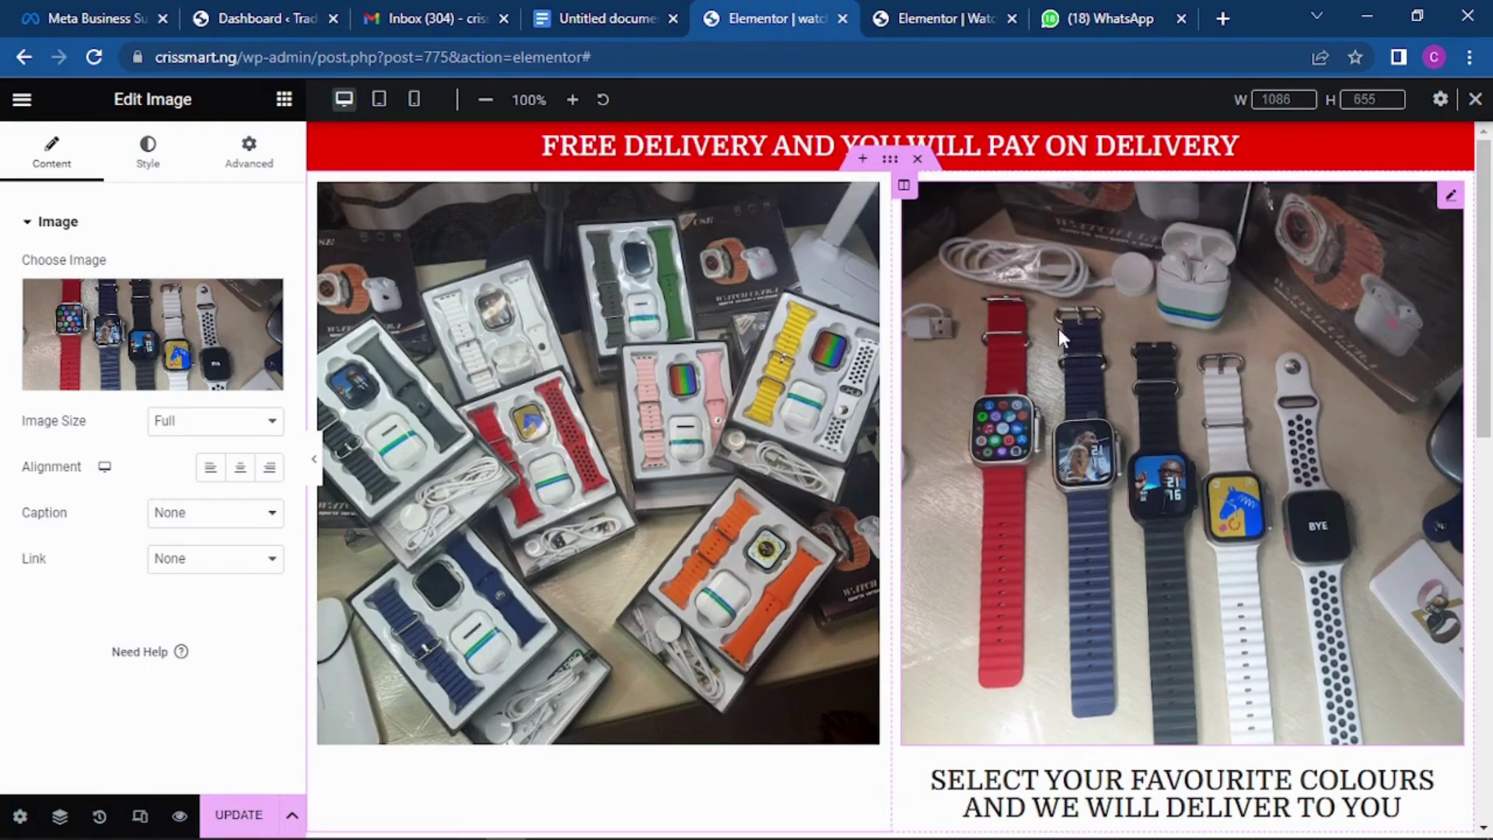
{"action": "scroll", "coordinate": [1056, 321], "scroll_direction": "down", "scroll_amount": 7}
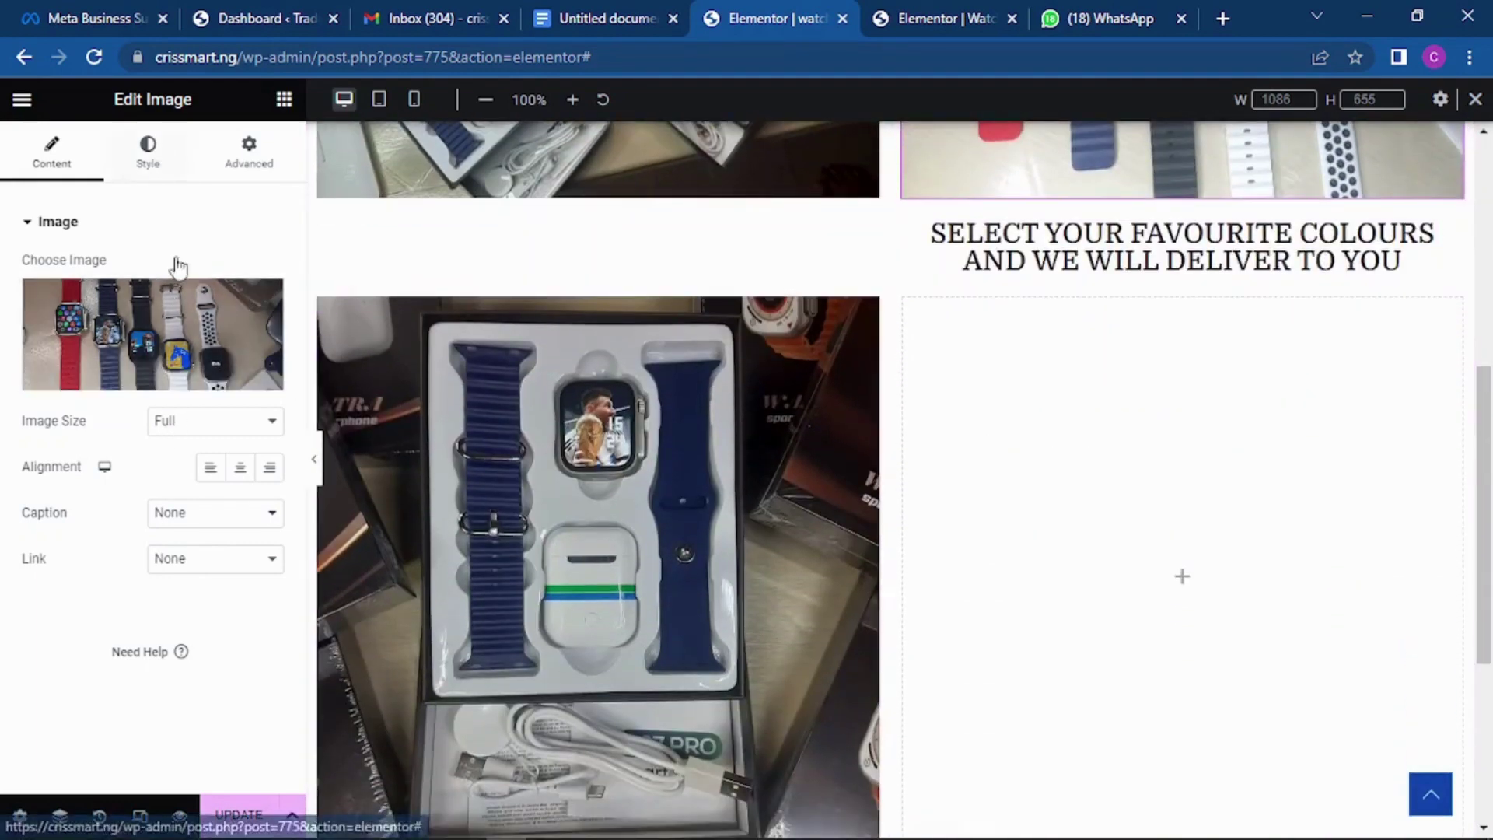
Add an Image widget to the empty right column beside the blue-strap watch photo and set its image size to Full.
{"action": "left_click", "coordinate": [1077, 542]}
{"action": "scroll", "coordinate": [1088, 514], "scroll_direction": "down", "scroll_amount": 1}
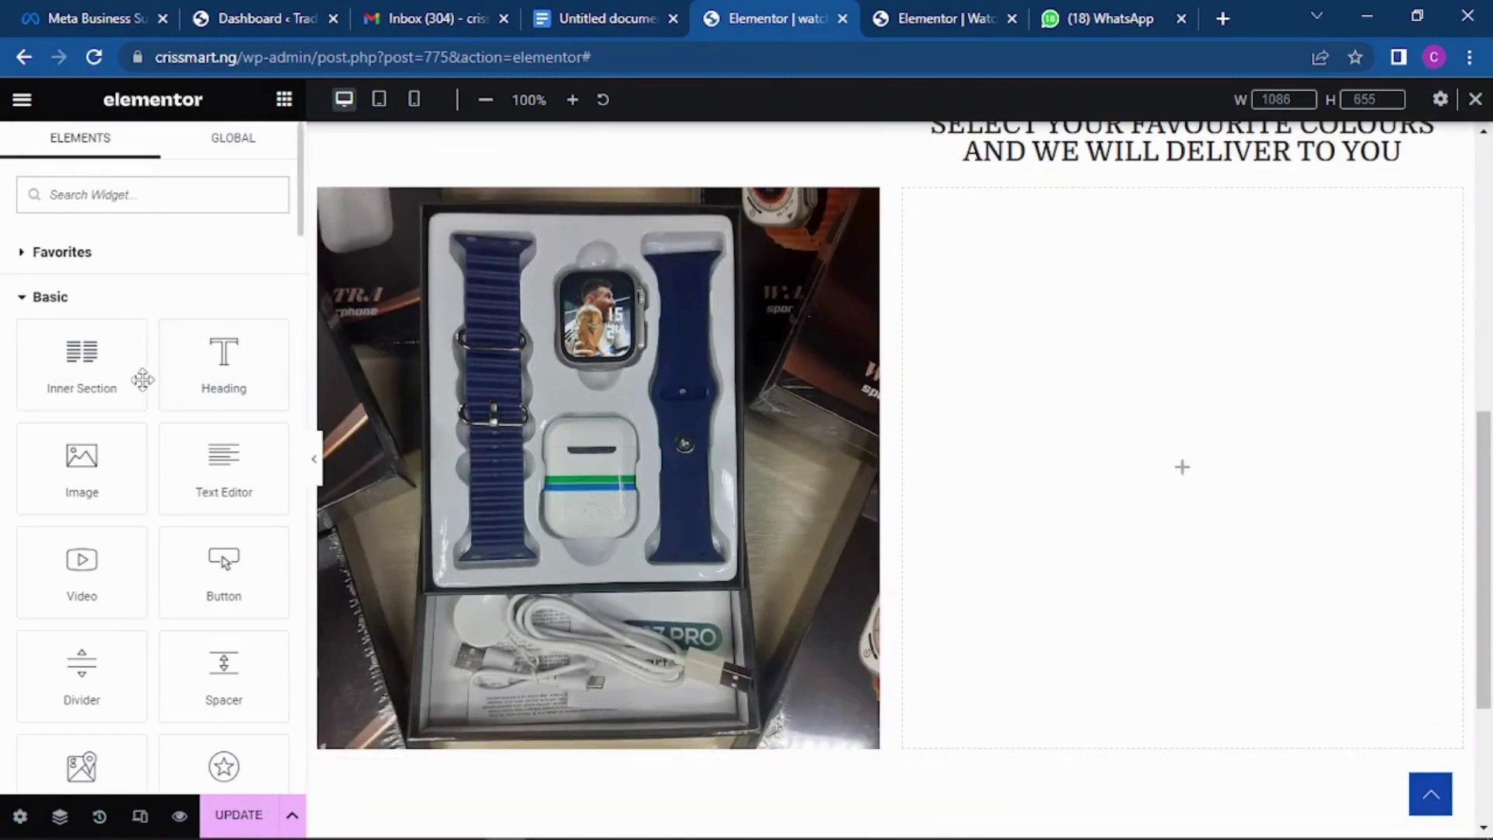
{"action": "left_click_drag", "start_coordinate": [78, 473], "coordinate": [1199, 437]}
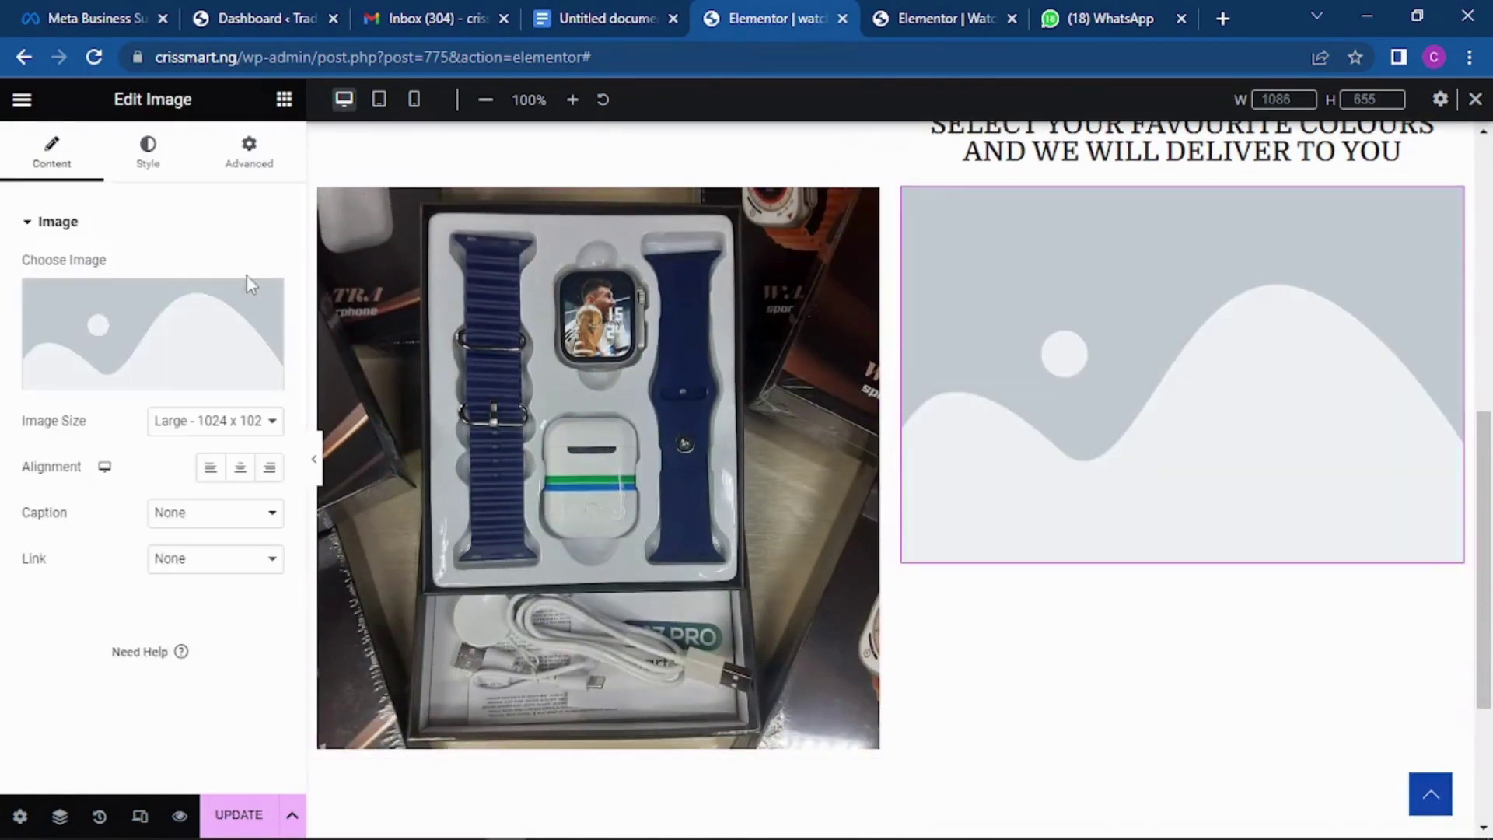
{"action": "left_click", "coordinate": [185, 424]}
{"action": "left_click", "coordinate": [164, 646]}
Insert the black-strap watch box photo 8a71b6ea-8e29-42de-842e-0f9695c07c74.jpg into the new Image widget.
{"action": "left_click", "coordinate": [129, 335]}
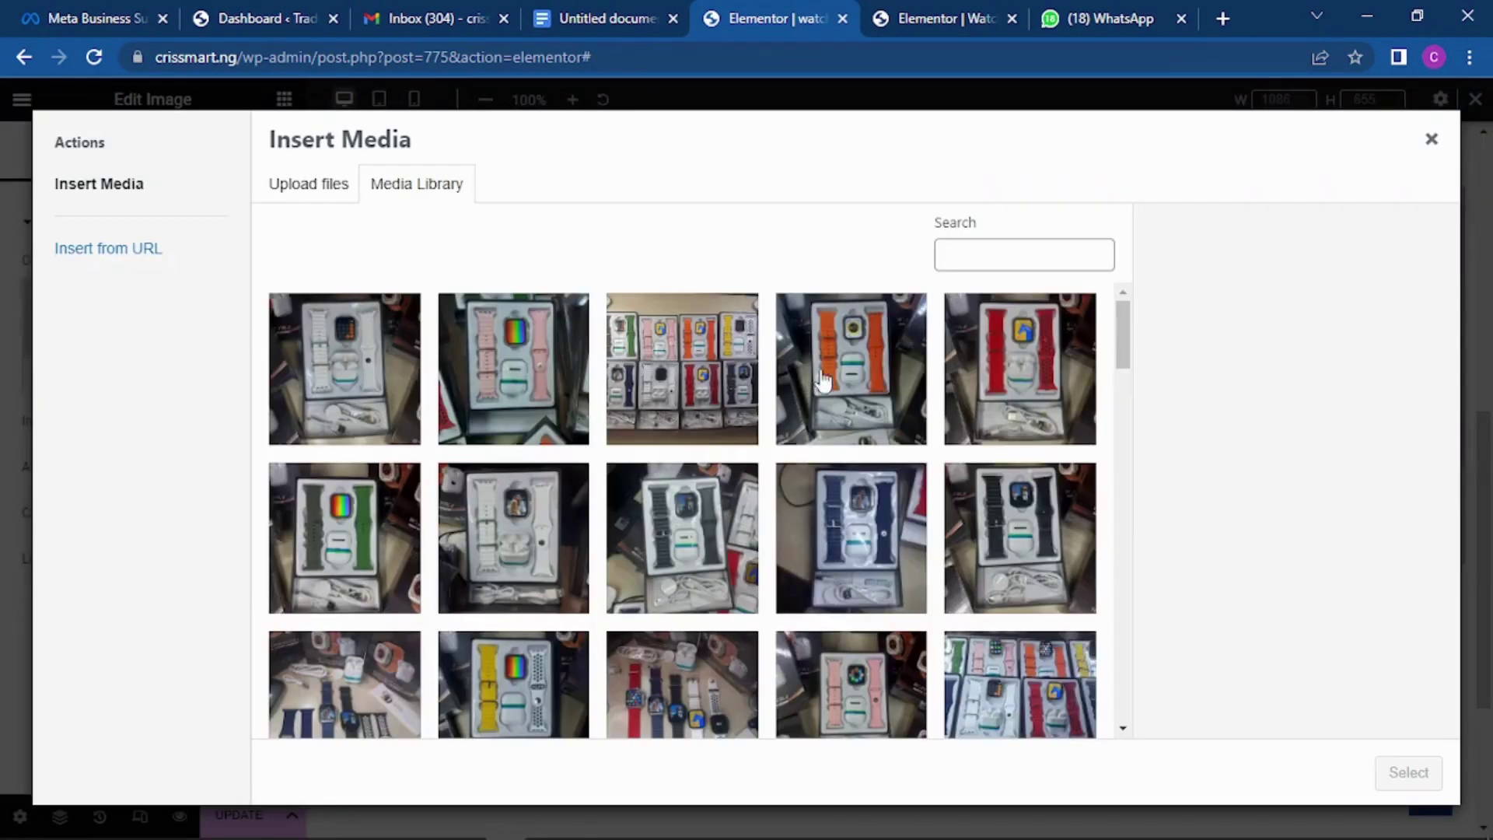
{"action": "left_click", "coordinate": [1030, 539]}
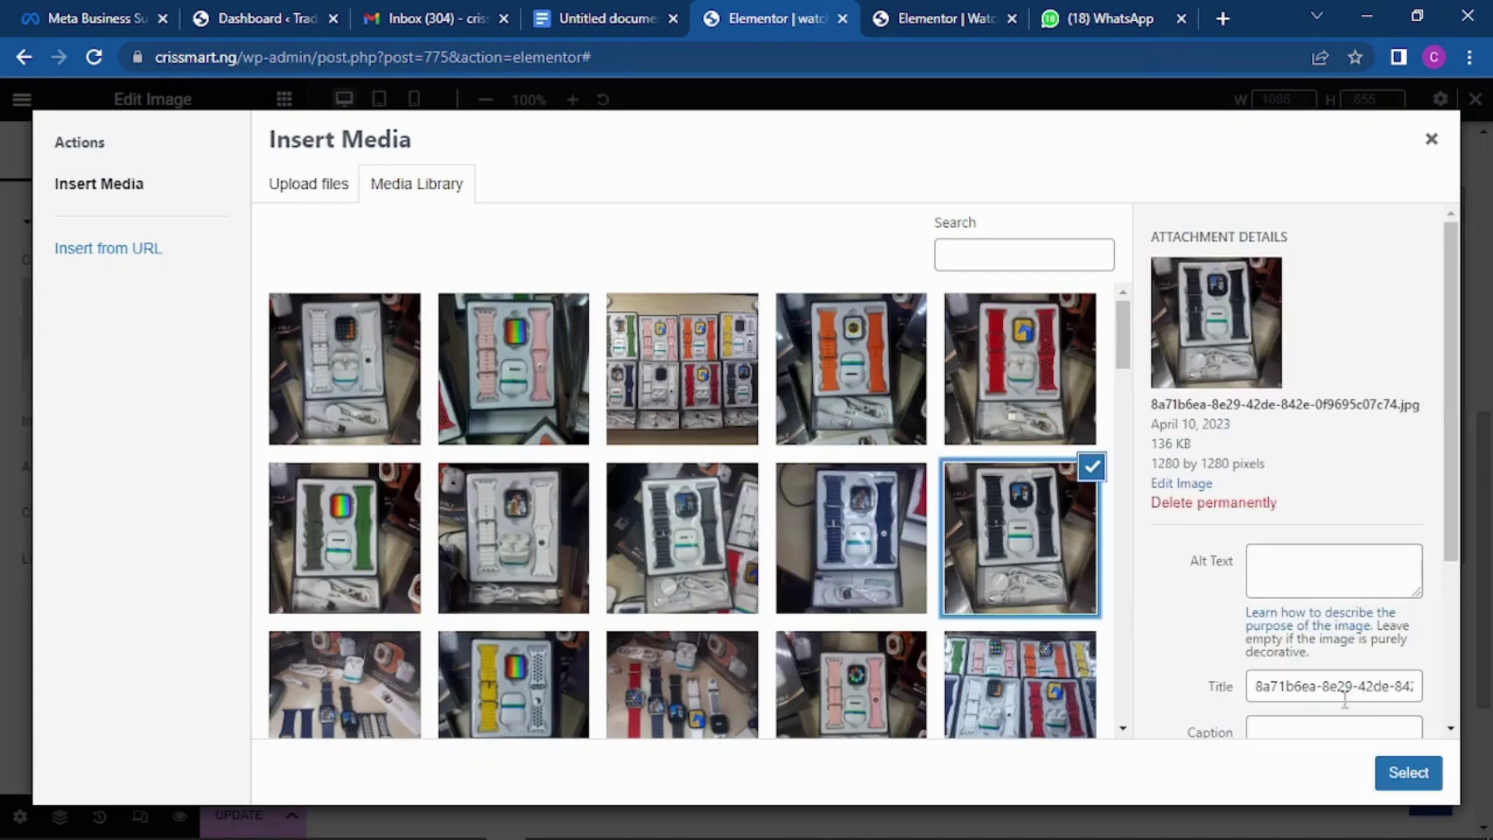
{"action": "left_click", "coordinate": [1409, 773]}
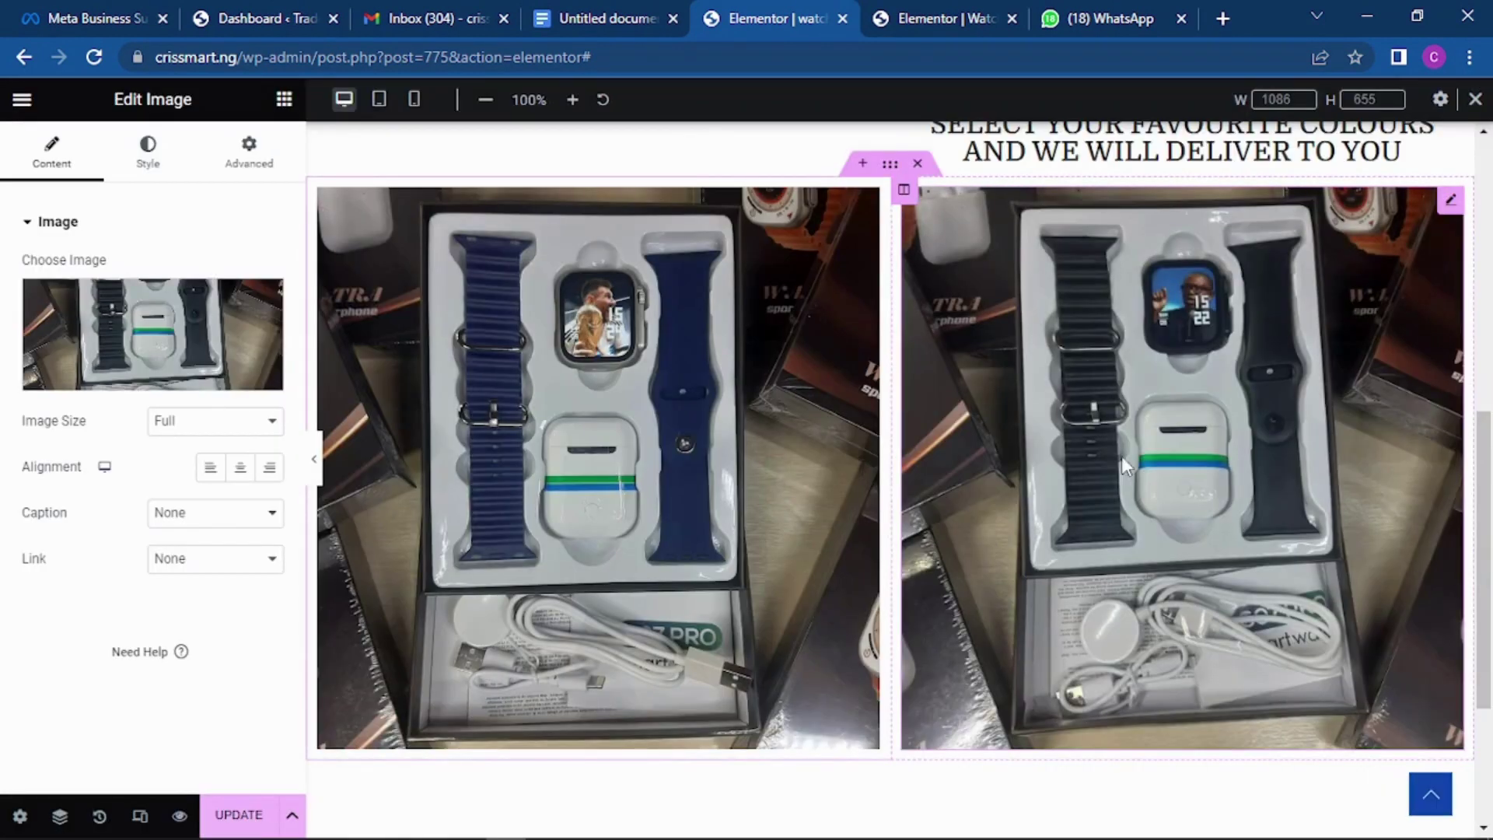
Preview the page in mobile view, check how the banner, photos and heading stack, and return to desktop view.
{"action": "scroll", "coordinate": [1112, 451], "scroll_direction": "up", "scroll_amount": 2}
{"action": "scroll", "coordinate": [1095, 441], "scroll_direction": "up", "scroll_amount": 4}
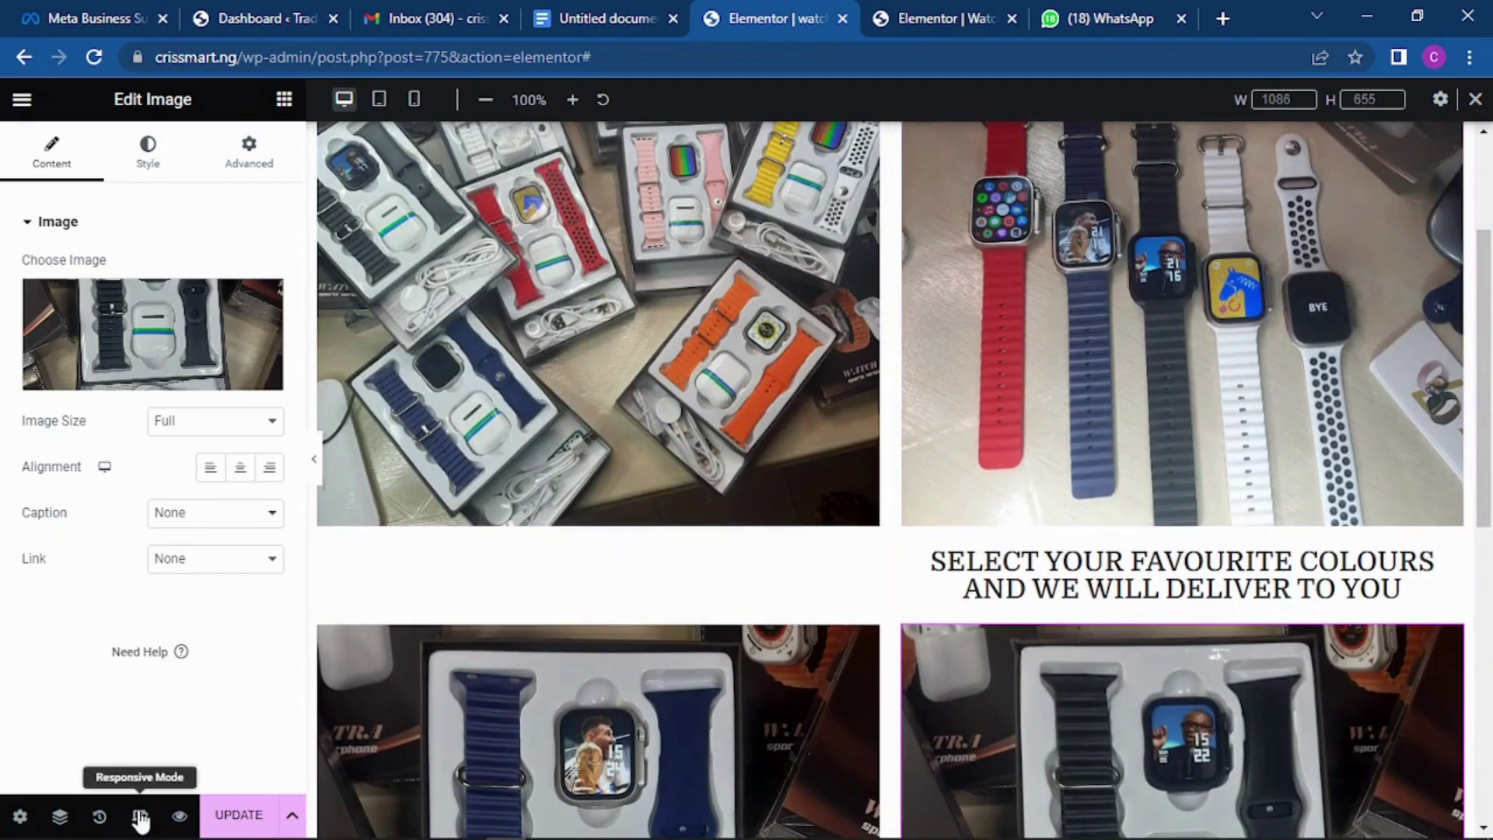
{"action": "scroll", "coordinate": [326, 319], "scroll_direction": "down", "scroll_amount": 1}
{"action": "left_click", "coordinate": [140, 815]}
{"action": "left_click", "coordinate": [413, 99]}
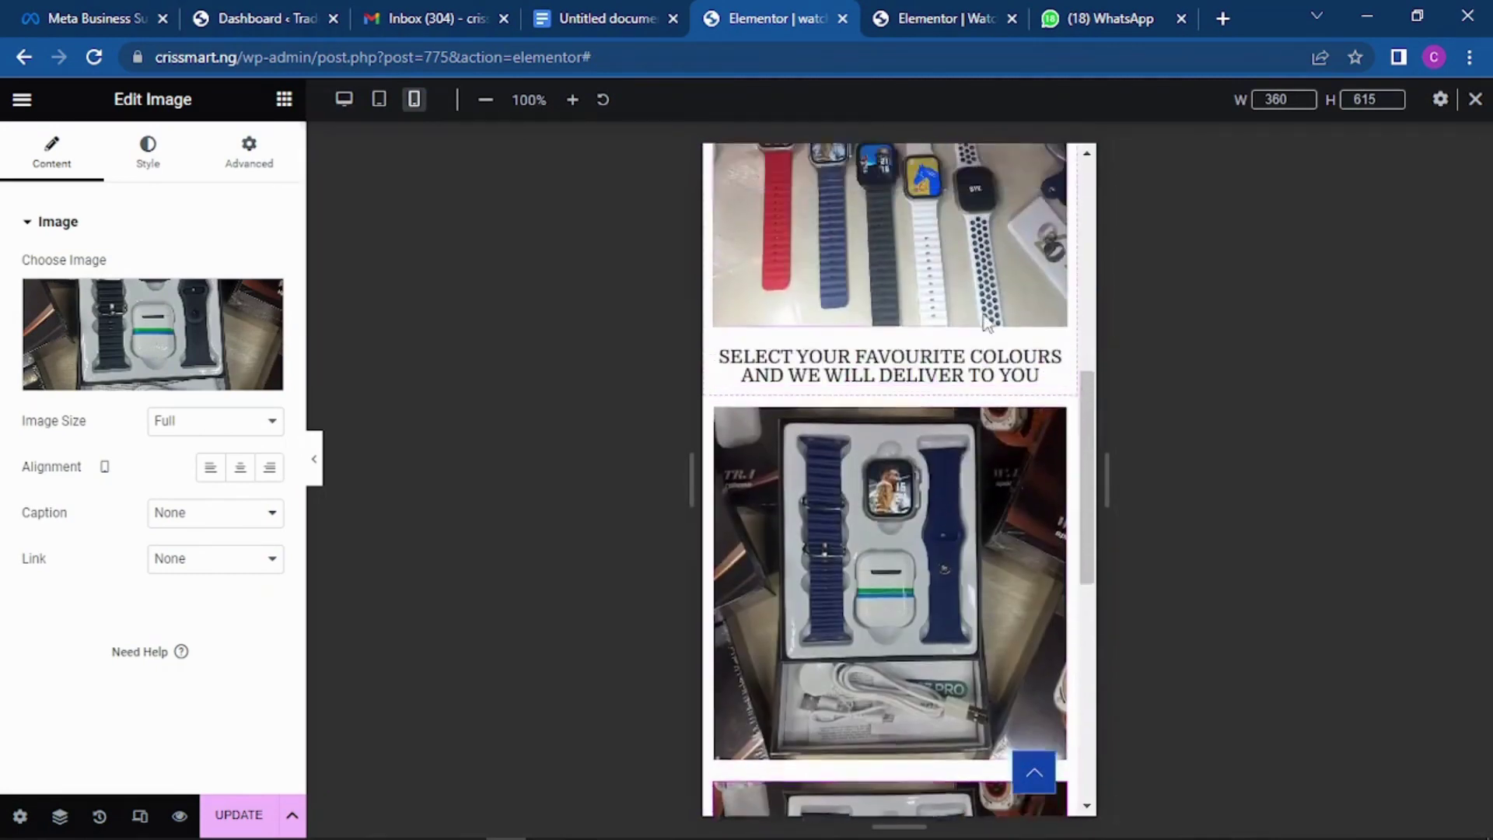
{"action": "scroll", "coordinate": [983, 313], "scroll_direction": "up", "scroll_amount": 9}
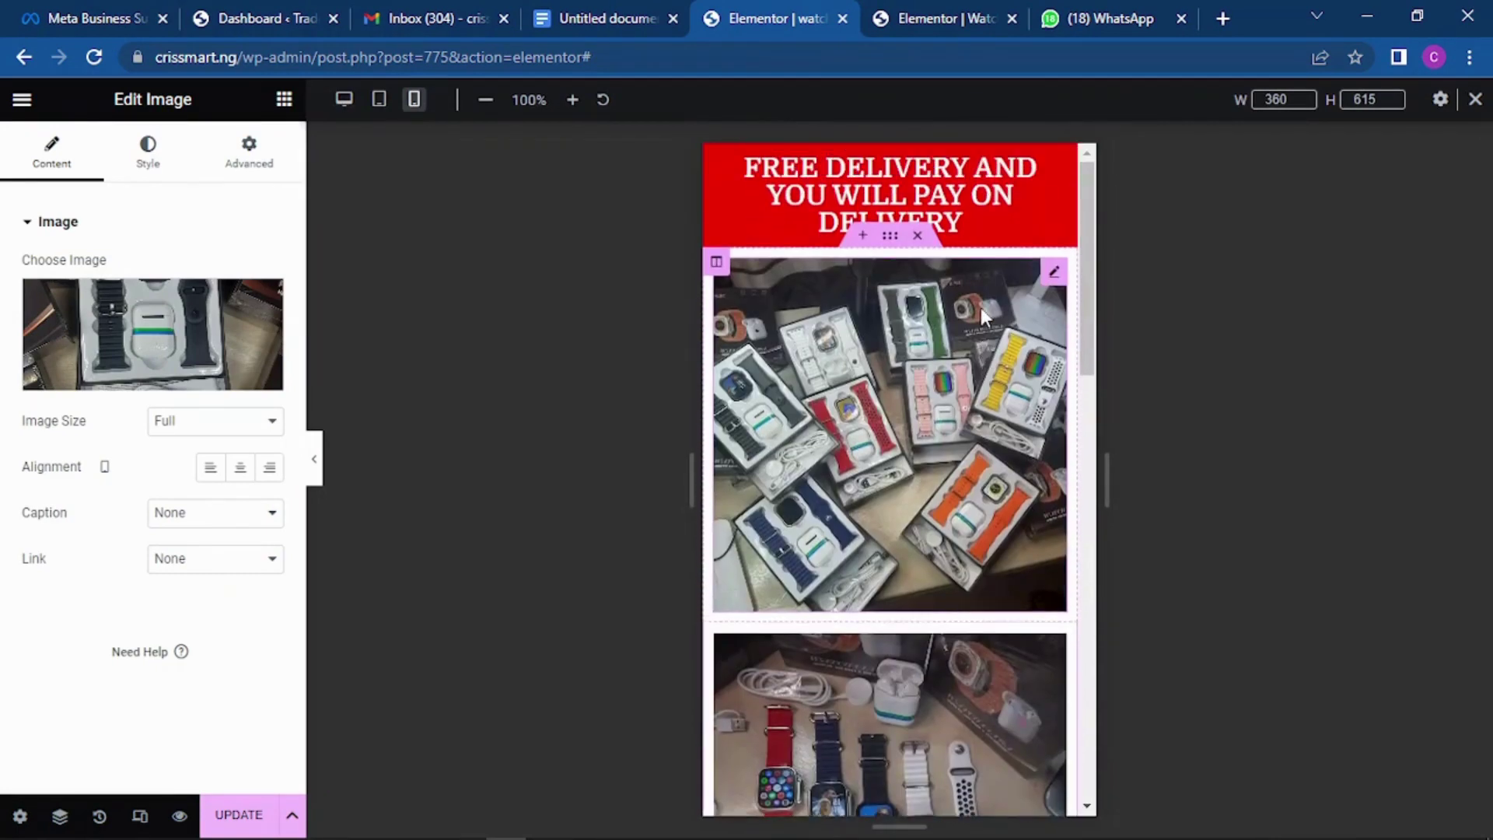
{"action": "scroll", "coordinate": [981, 306], "scroll_direction": "down", "scroll_amount": 4}
{"action": "scroll", "coordinate": [973, 319], "scroll_direction": "down", "scroll_amount": 10}
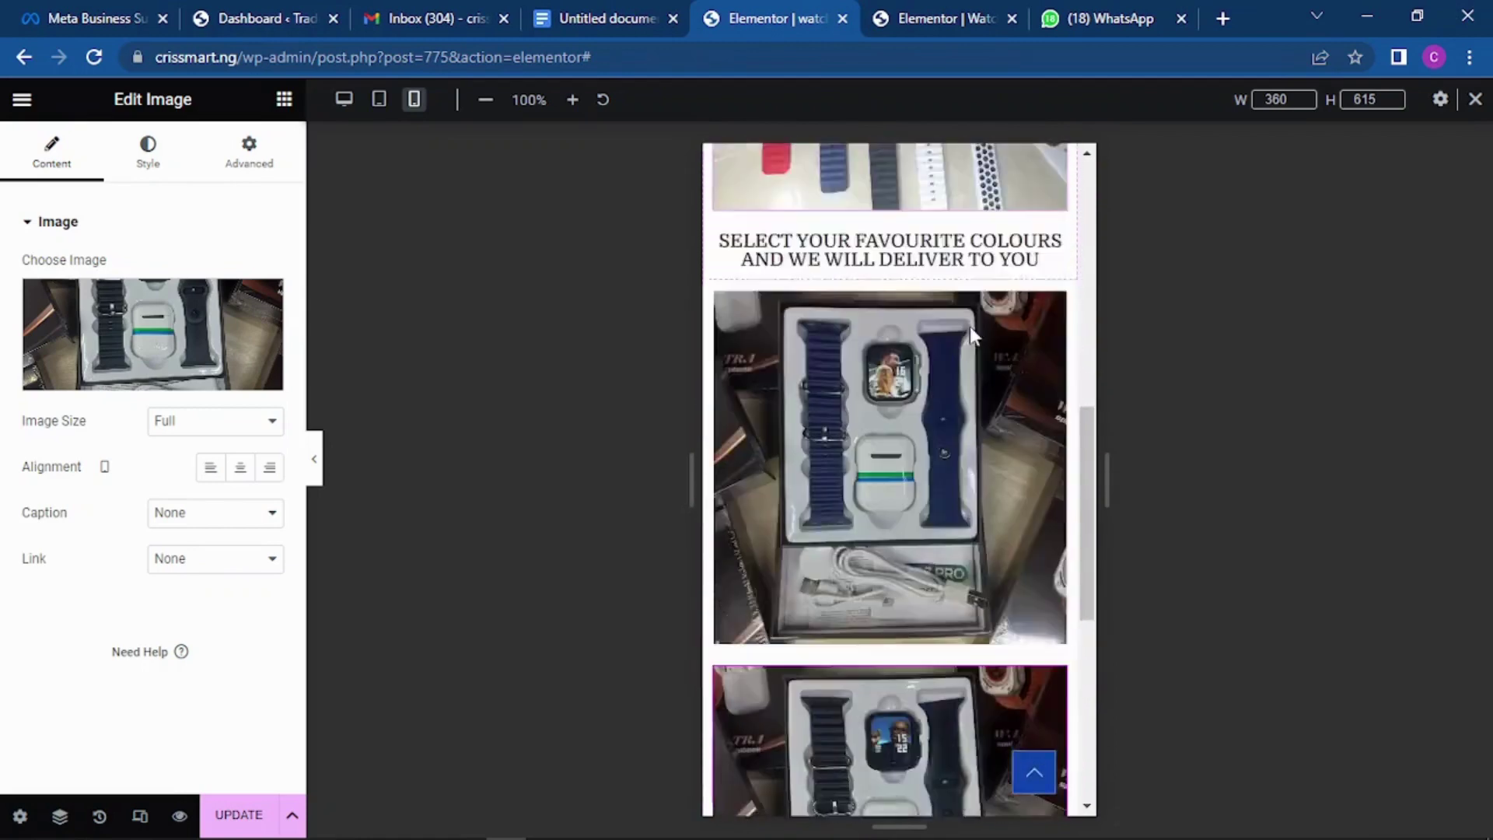
{"action": "scroll", "coordinate": [970, 333], "scroll_direction": "up", "scroll_amount": 8}
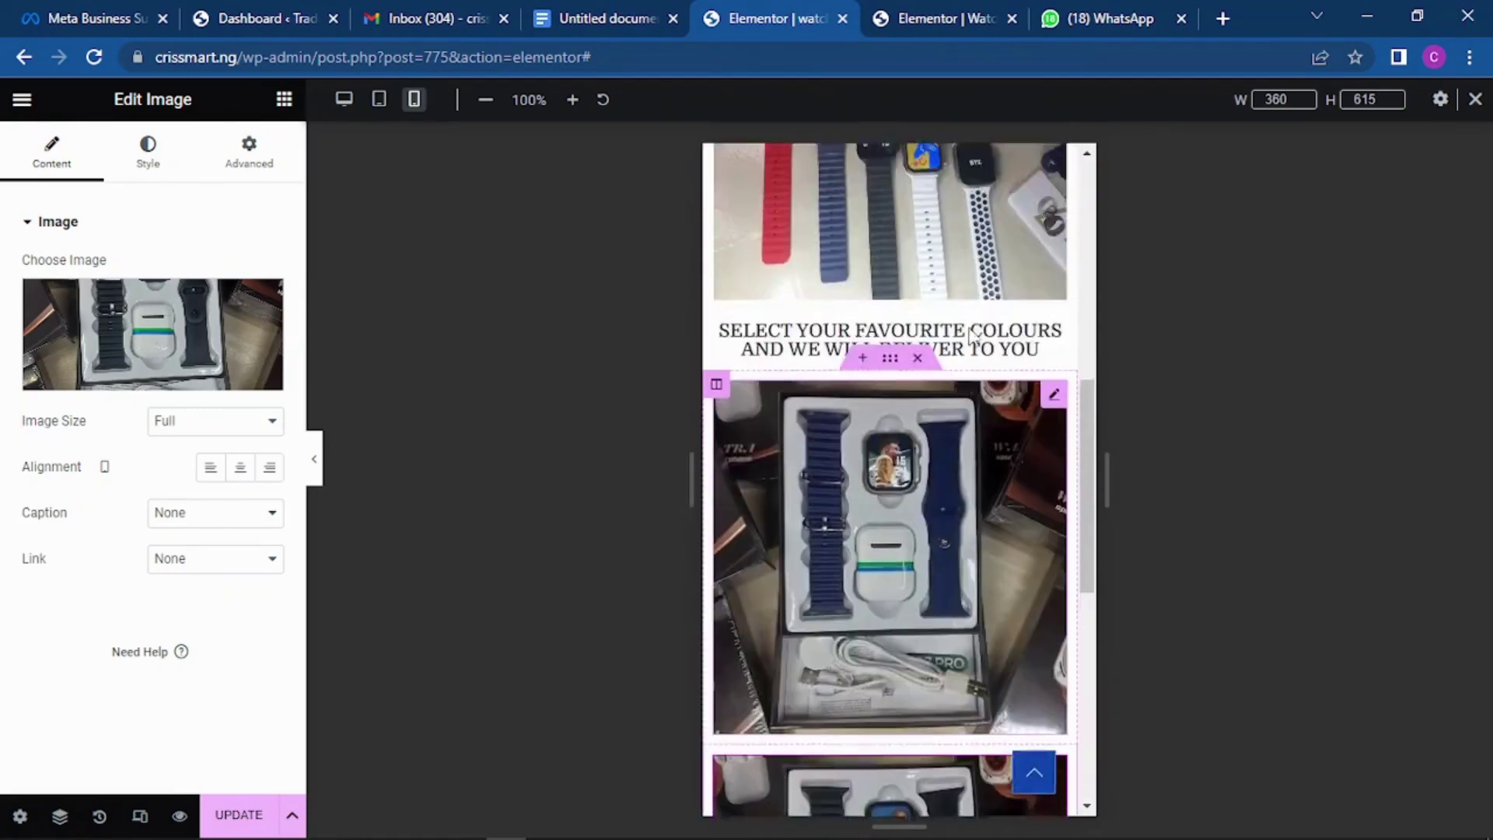
{"action": "scroll", "coordinate": [968, 334], "scroll_direction": "down", "scroll_amount": 9}
{"action": "scroll", "coordinate": [967, 333], "scroll_direction": "up", "scroll_amount": 12}
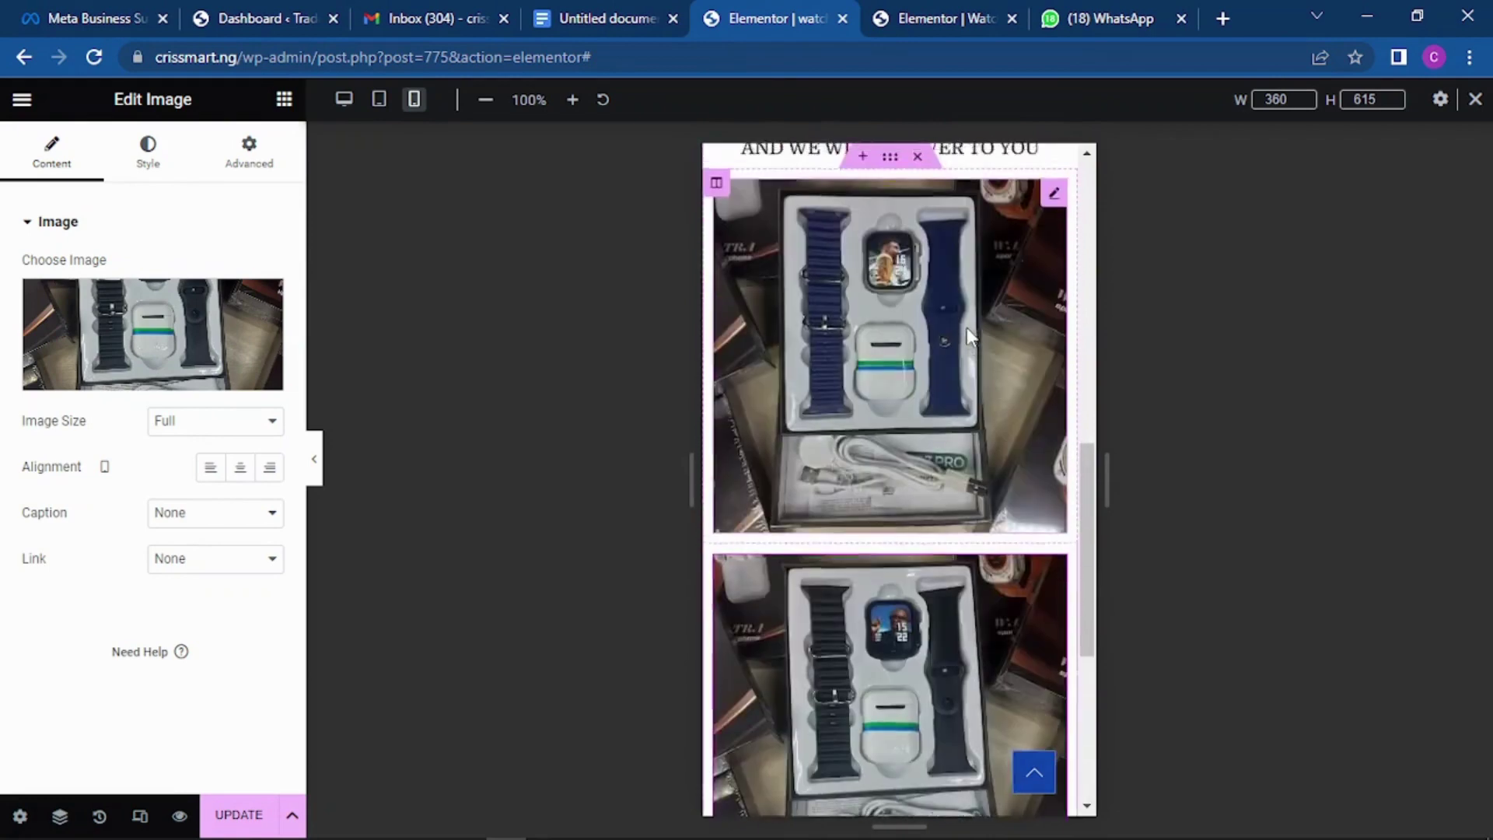
{"action": "scroll", "coordinate": [981, 314], "scroll_direction": "down", "scroll_amount": 10}
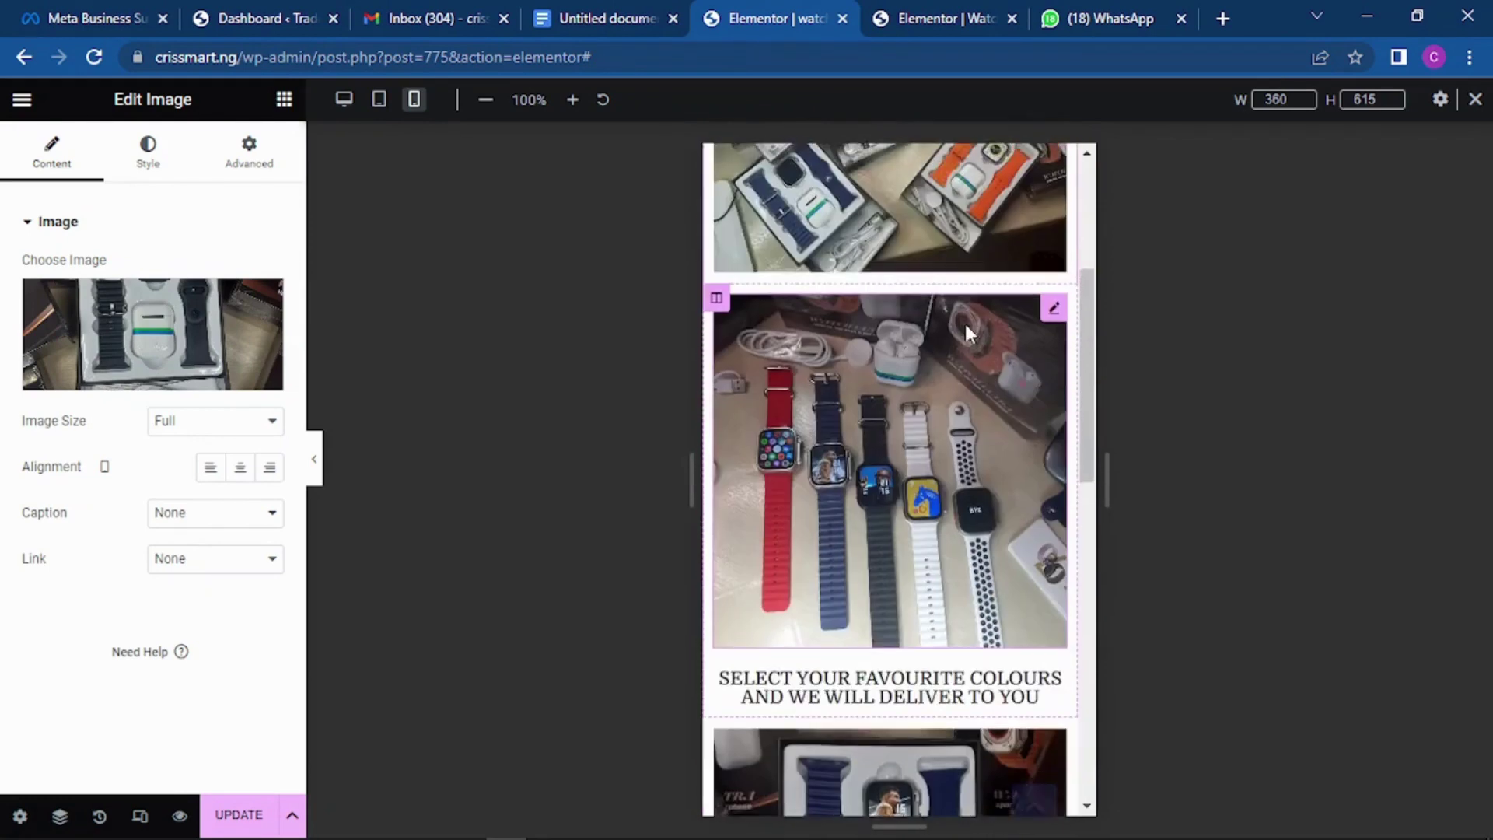
{"action": "scroll", "coordinate": [961, 339], "scroll_direction": "up", "scroll_amount": 3}
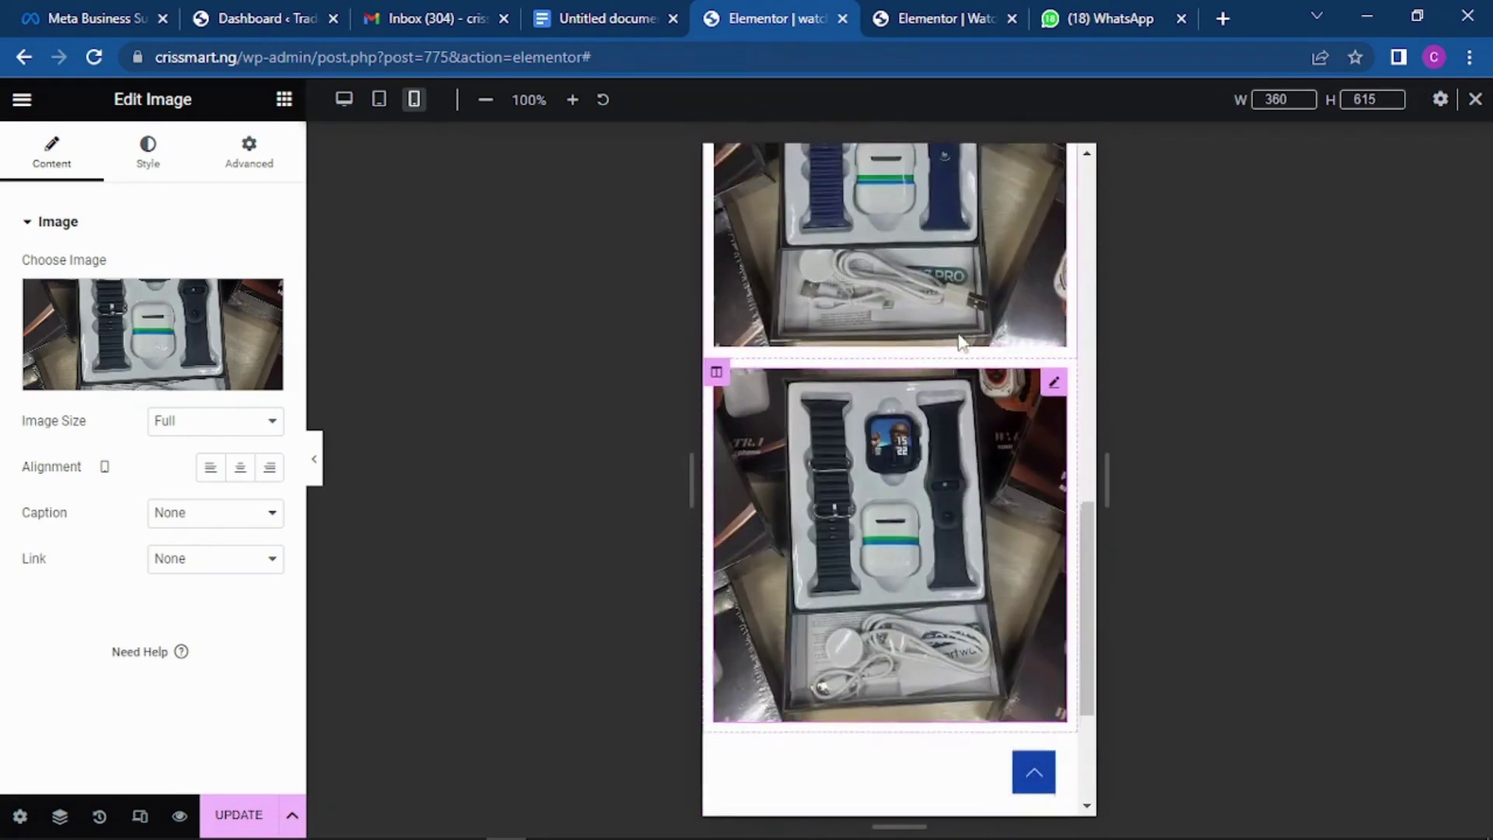
{"action": "scroll", "coordinate": [961, 336], "scroll_direction": "down", "scroll_amount": 5}
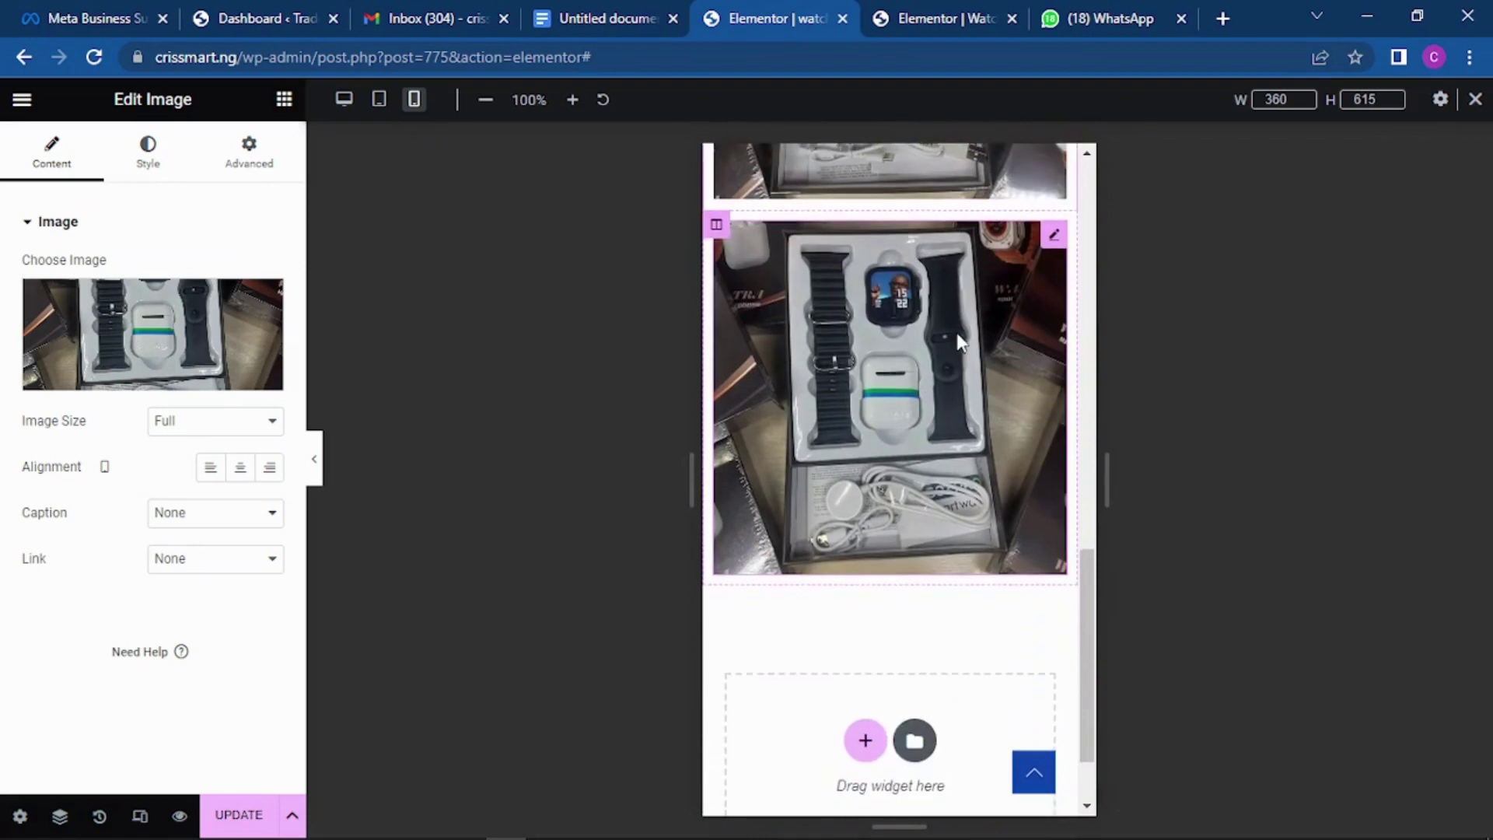
{"action": "left_click", "coordinate": [345, 98]}
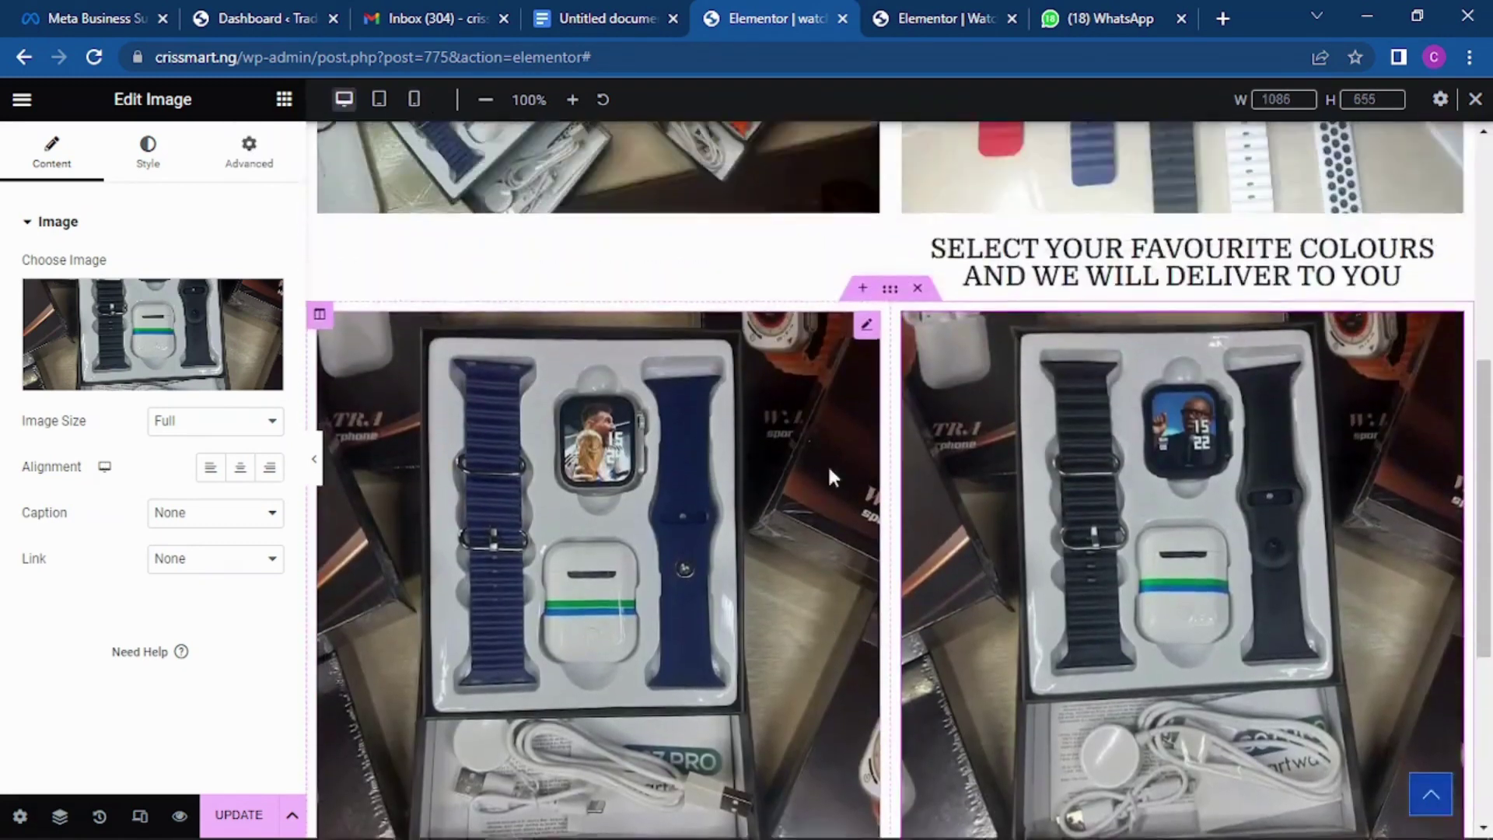
Add a new two-column section below the blue-strap and black-strap watch photos.
{"action": "scroll", "coordinate": [827, 464], "scroll_direction": "down", "scroll_amount": 5}
{"action": "left_click", "coordinate": [863, 650]}
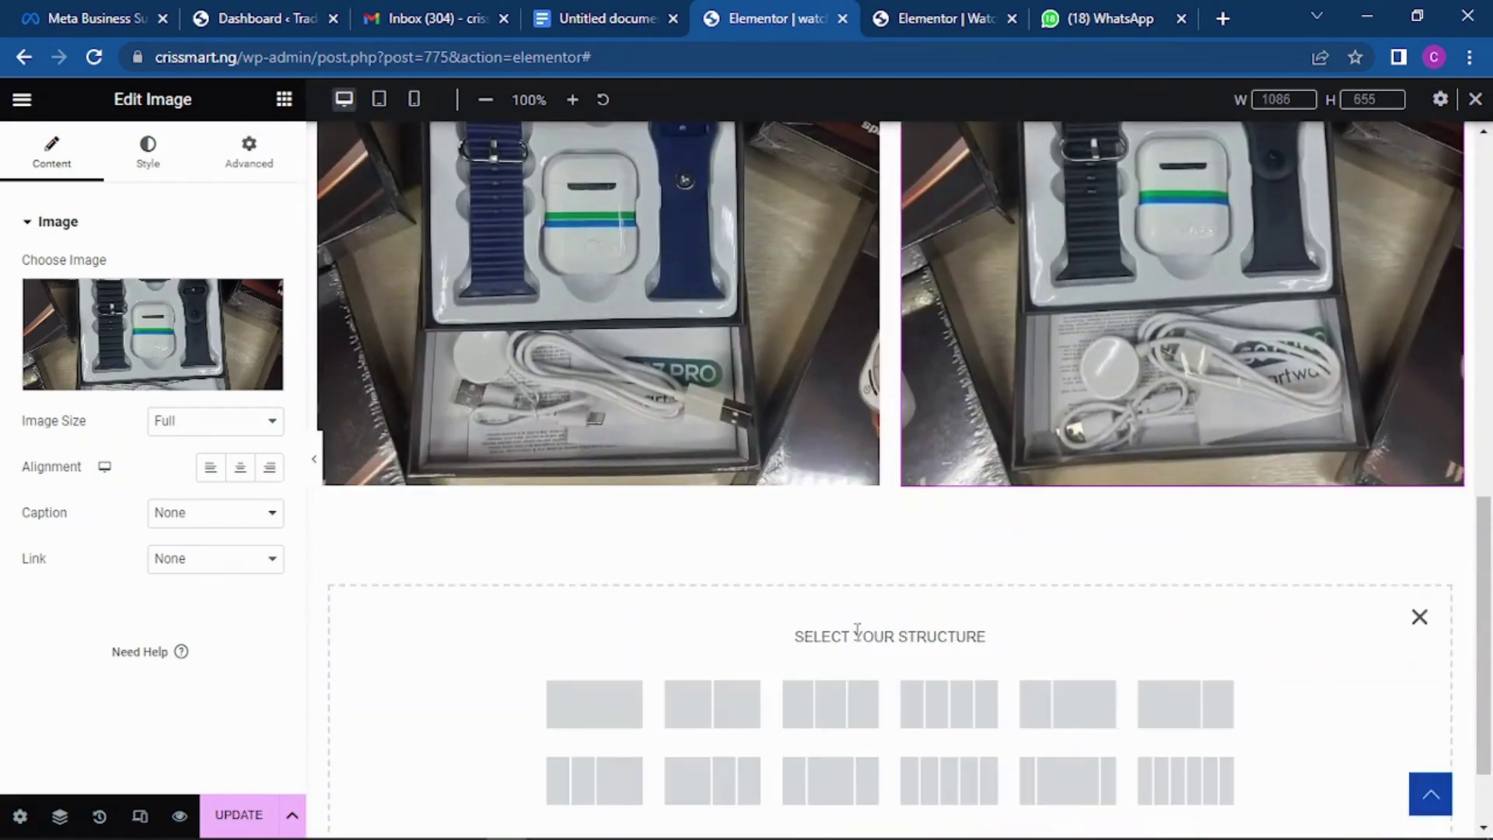
{"action": "left_click", "coordinate": [739, 700]}
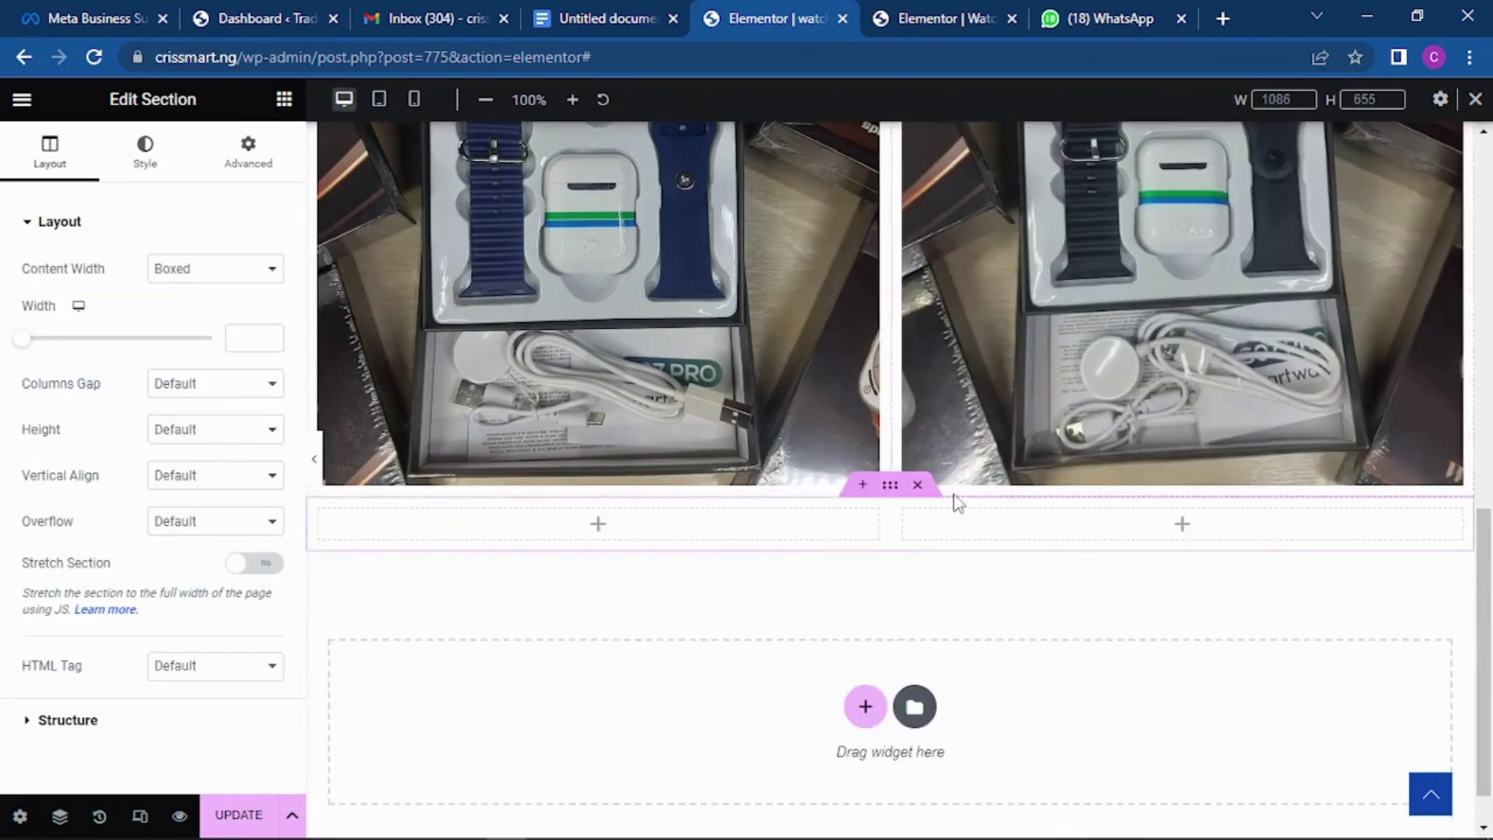
Place an Image widget in the new section's left column and insert the white-strap watch photo whose file name starts 96ea061f.
{"action": "left_click", "coordinate": [283, 99]}
{"action": "left_click_drag", "start_coordinate": [53, 465], "coordinate": [591, 548]}
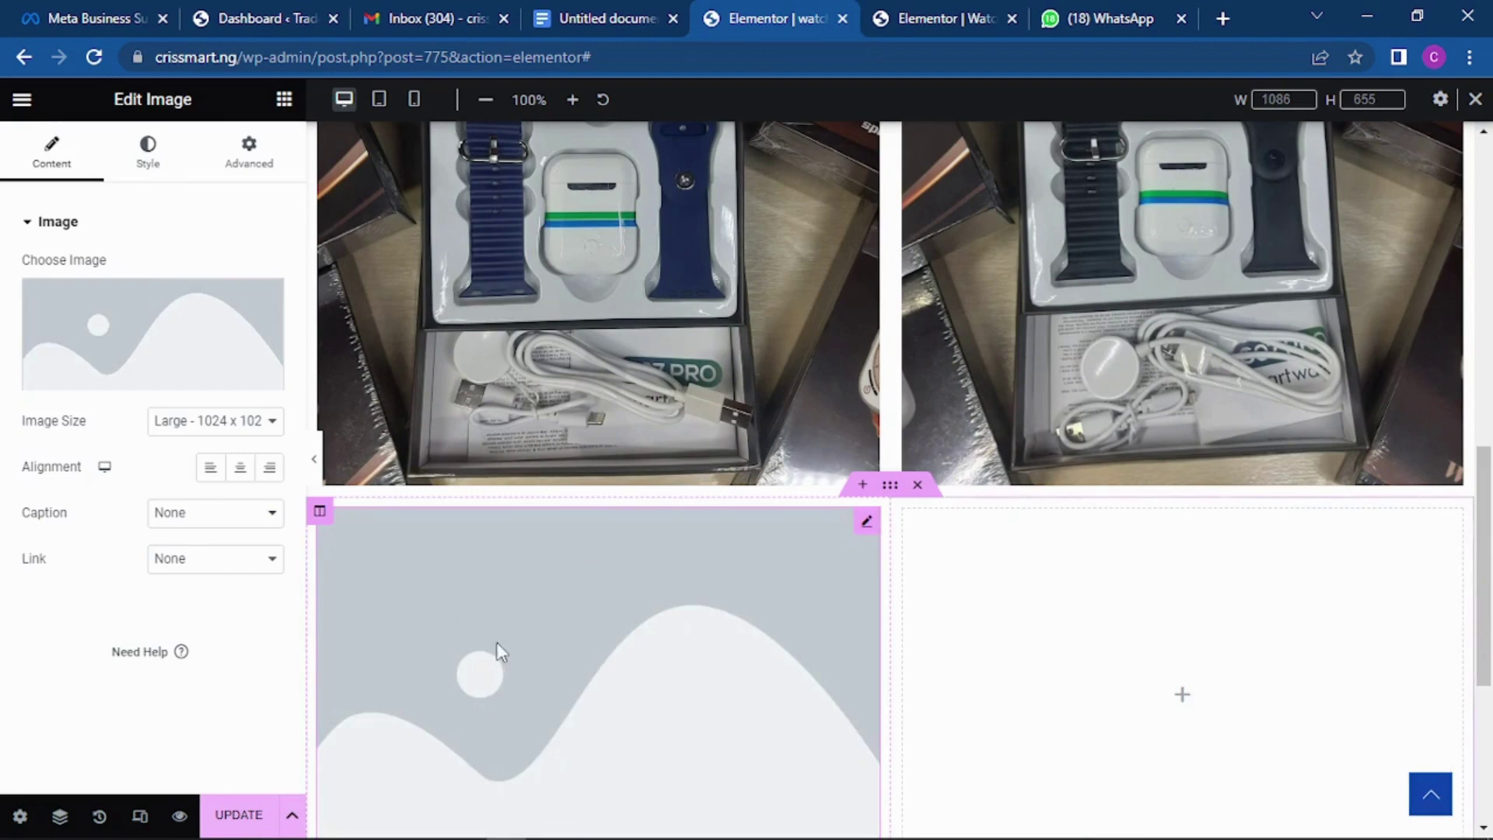
{"action": "left_click_drag", "start_coordinate": [500, 651], "coordinate": [506, 657]}
{"action": "left_click", "coordinate": [96, 319]}
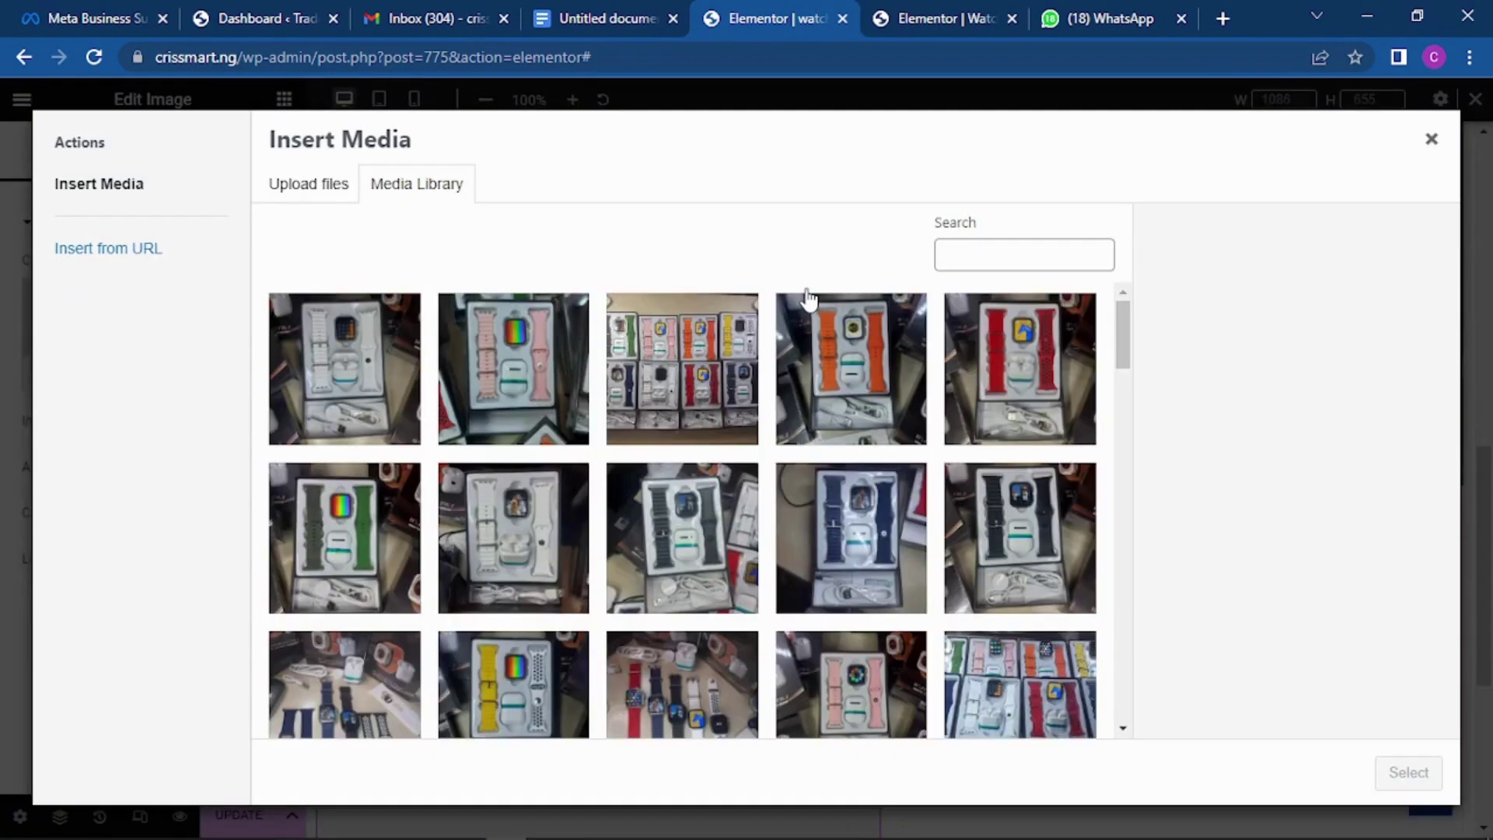
{"action": "scroll", "coordinate": [801, 317], "scroll_direction": "down", "scroll_amount": 2}
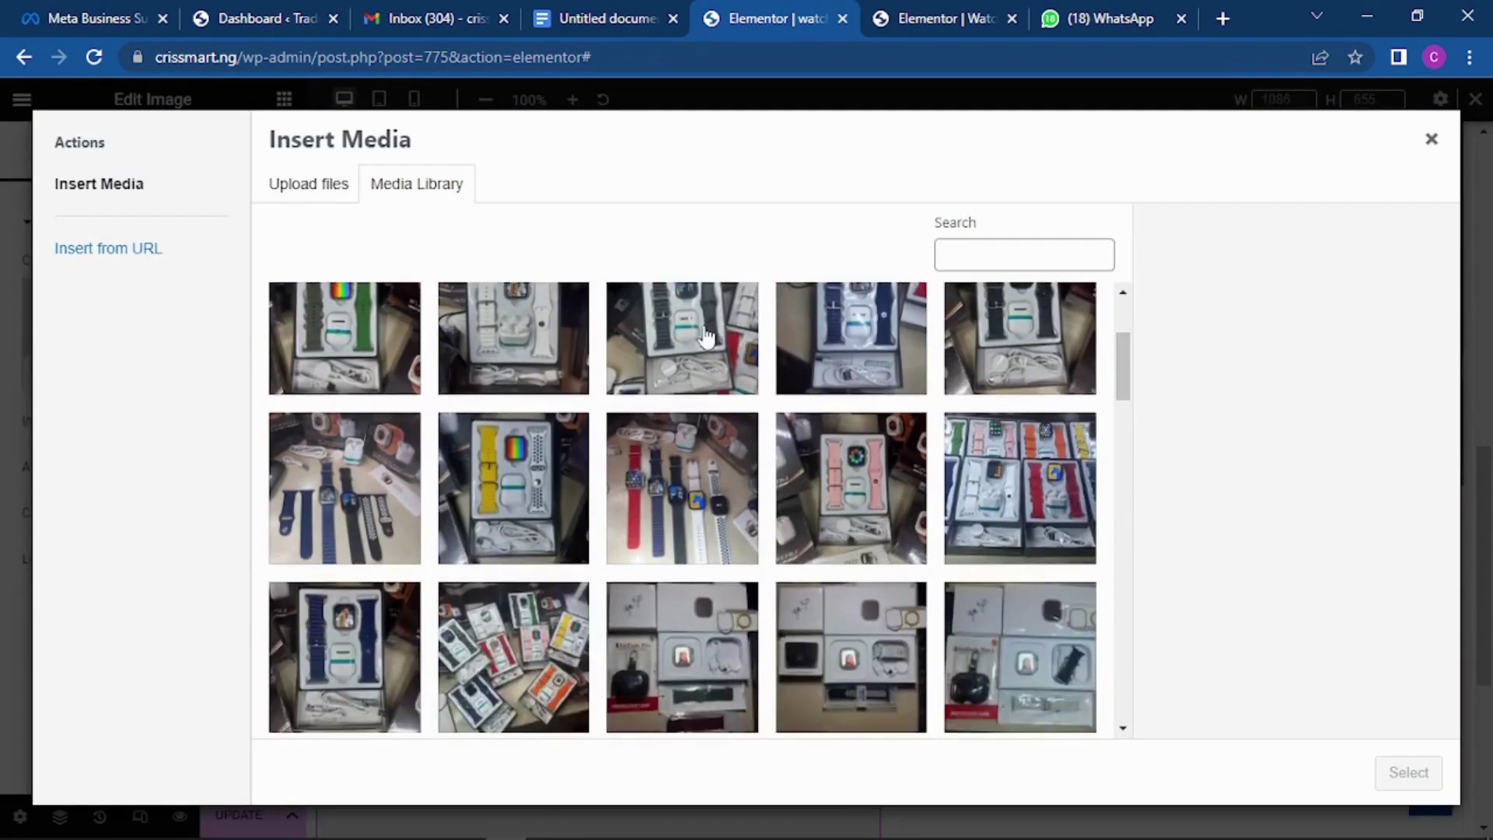
{"action": "left_click", "coordinate": [519, 432]}
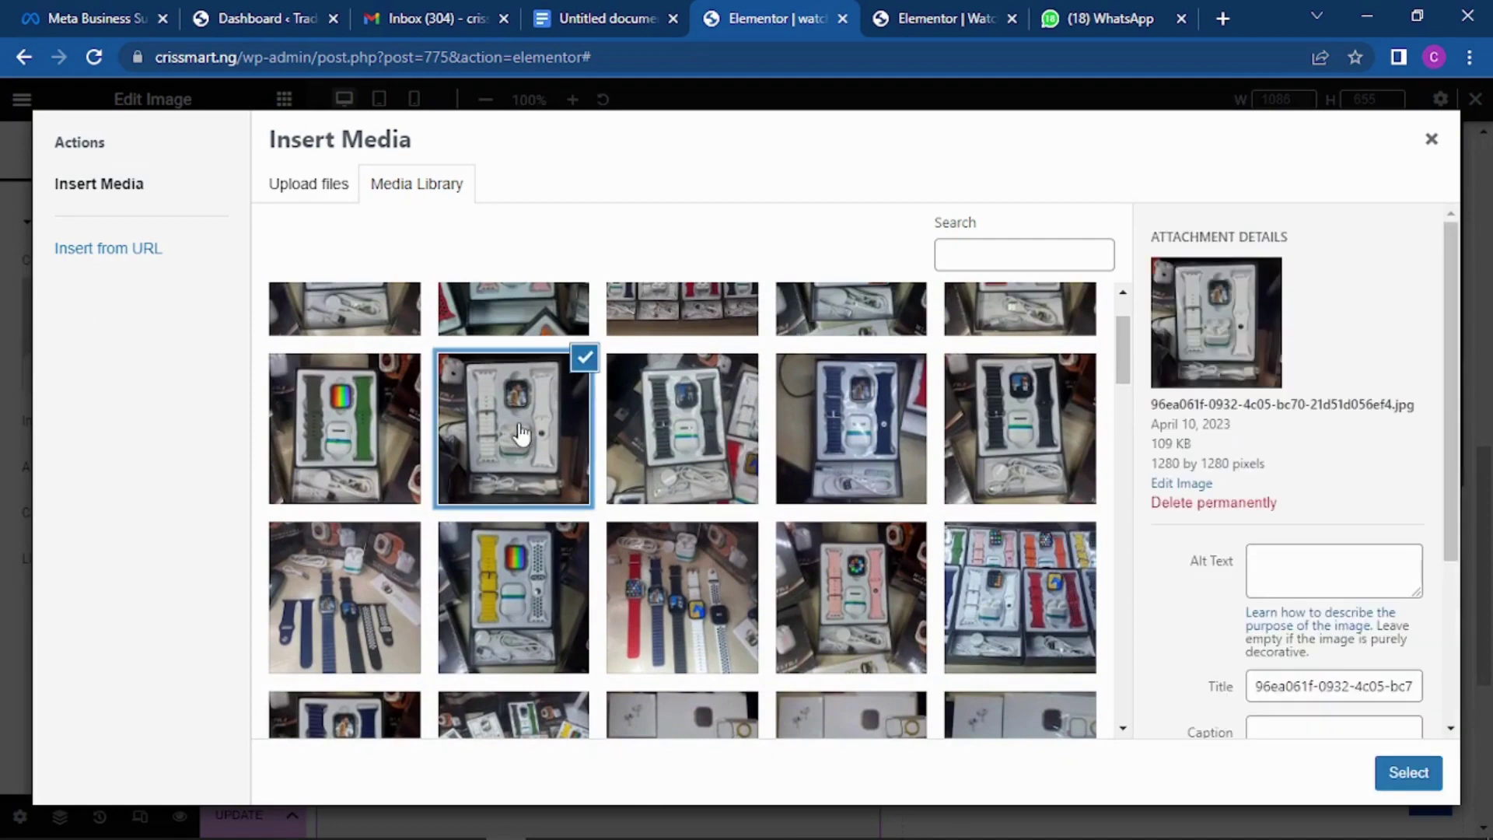
{"action": "left_click", "coordinate": [1409, 773]}
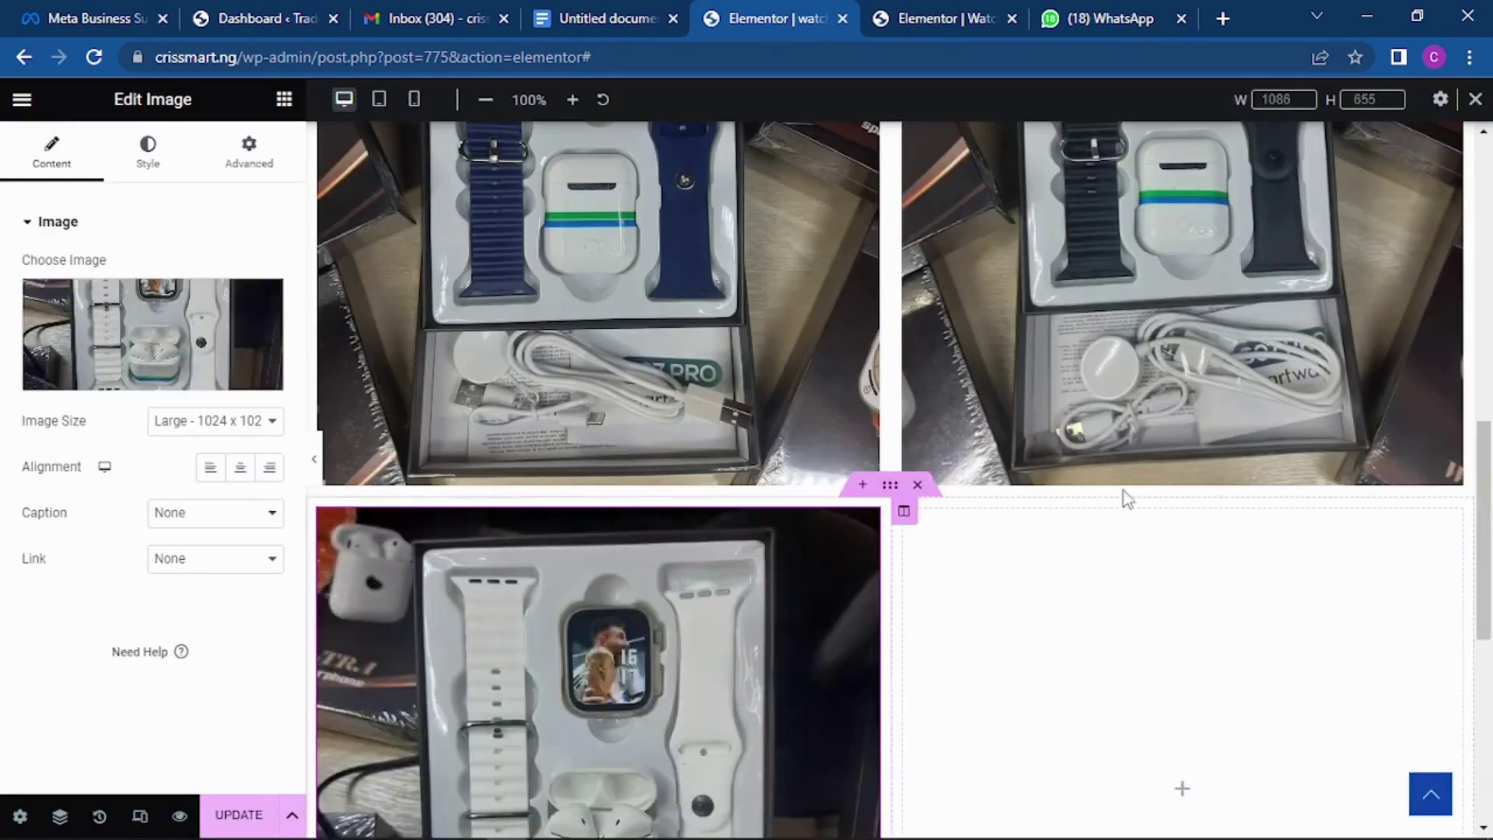
Place an Image widget in the same section's right column and insert the red-strap watch photo whose file name starts 49995186.
{"action": "left_click", "coordinate": [284, 99]}
{"action": "left_click_drag", "start_coordinate": [86, 500], "coordinate": [1060, 637]}
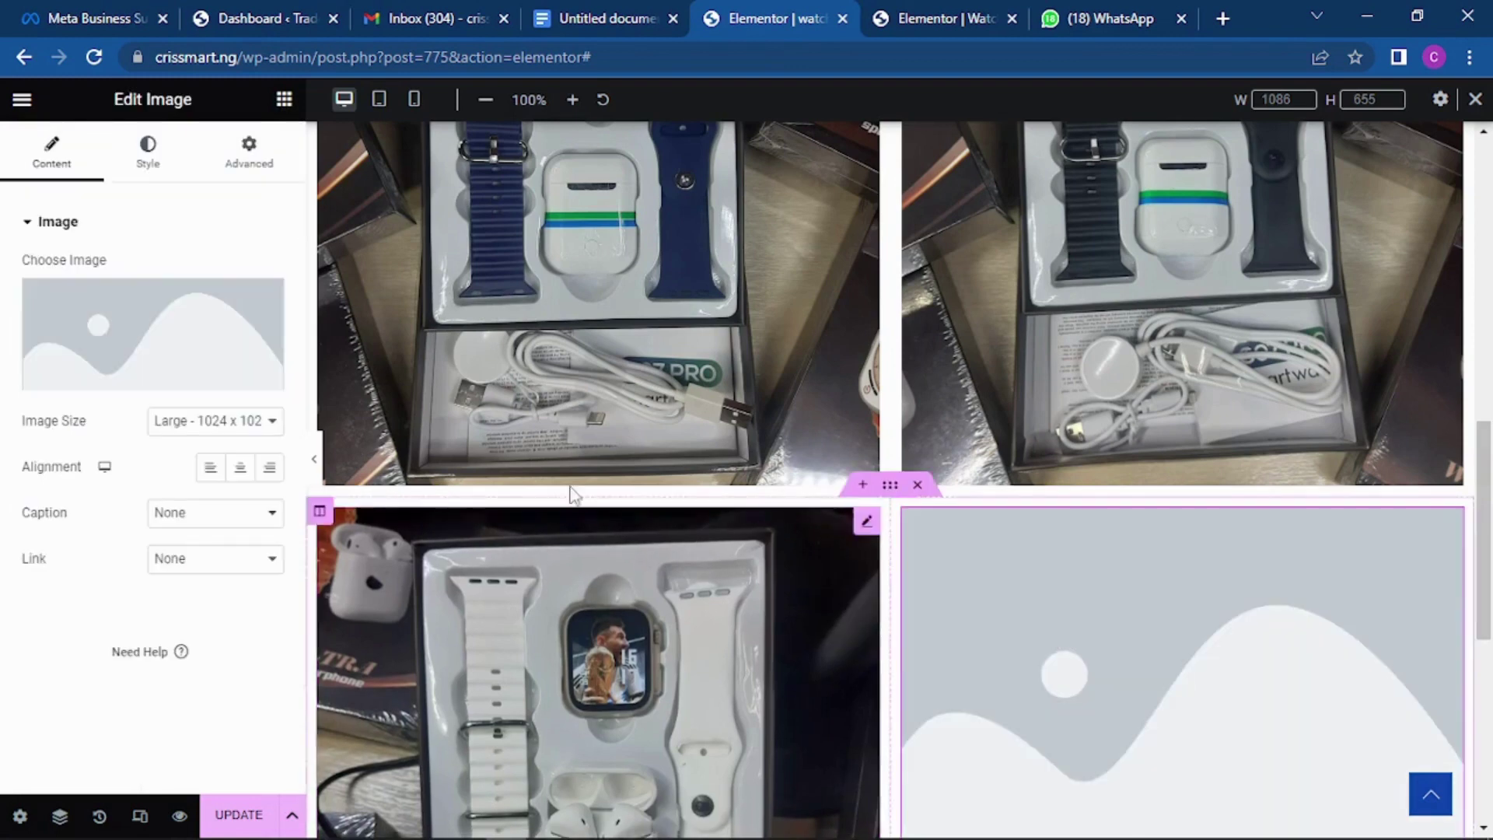
{"action": "left_click", "coordinate": [163, 341]}
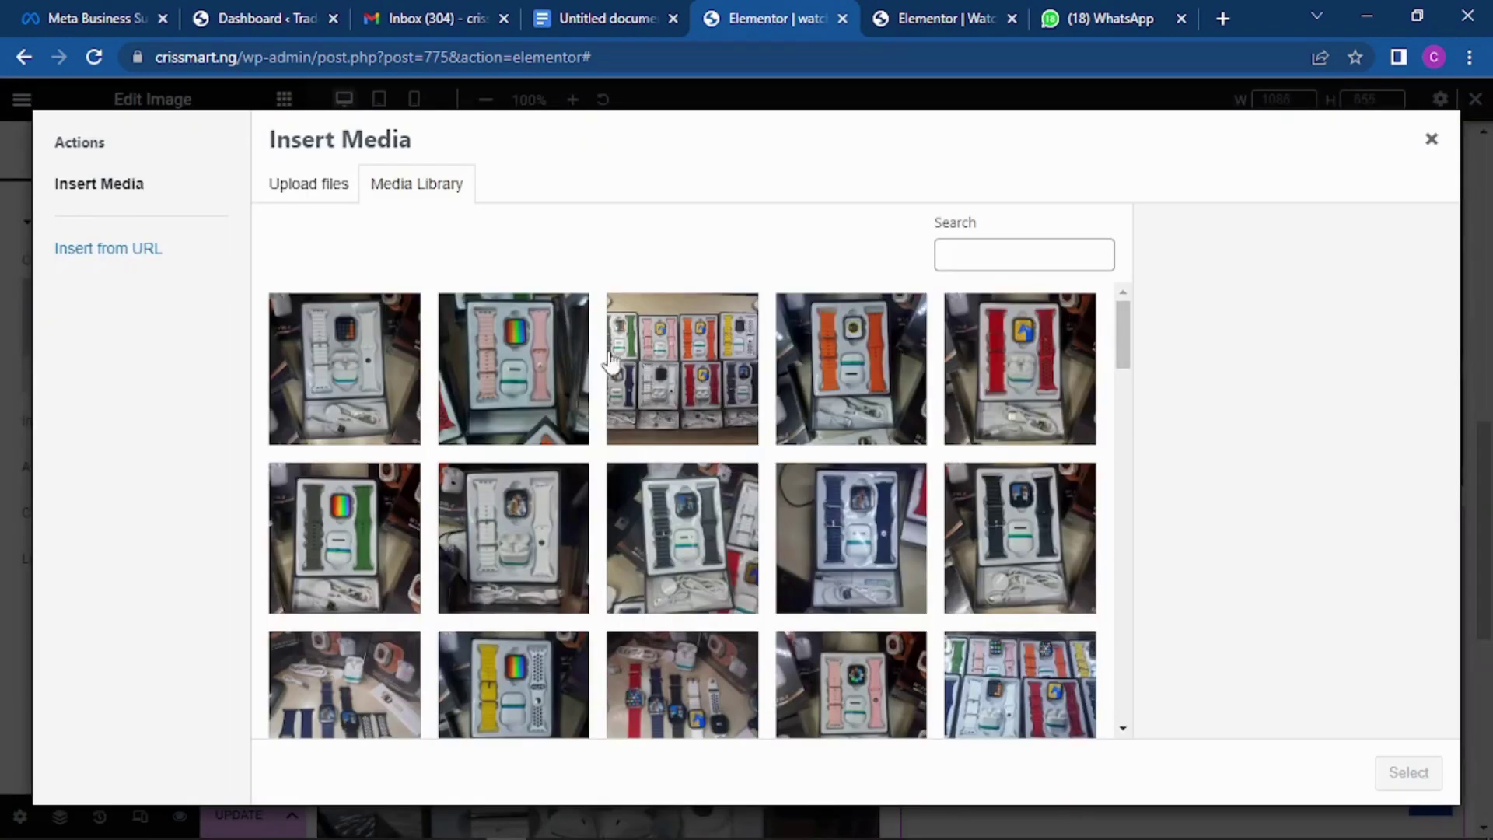
{"action": "scroll", "coordinate": [684, 418], "scroll_direction": "down", "scroll_amount": 2}
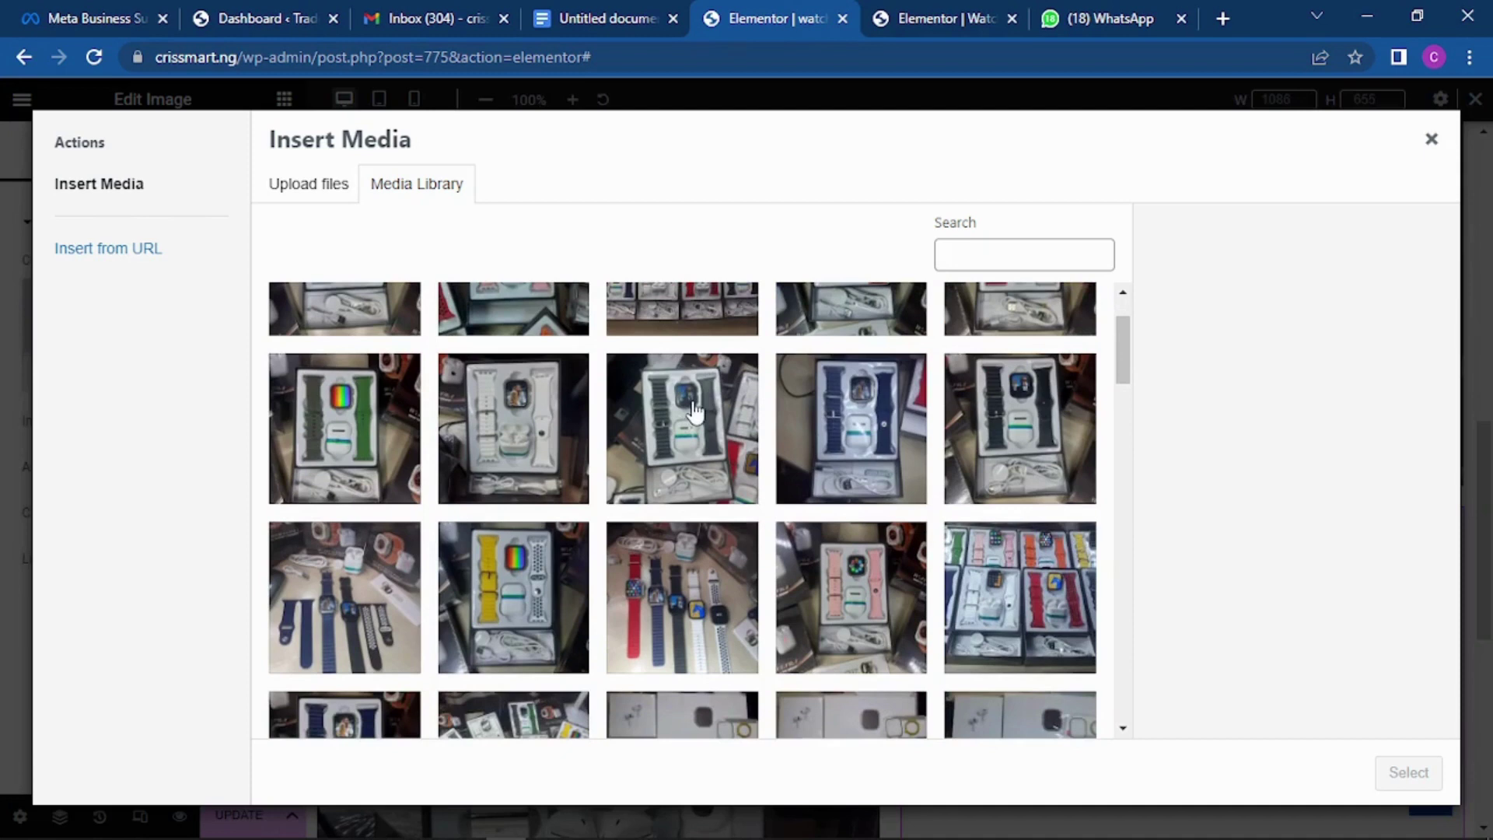
{"action": "scroll", "coordinate": [692, 416], "scroll_direction": "up", "scroll_amount": 2}
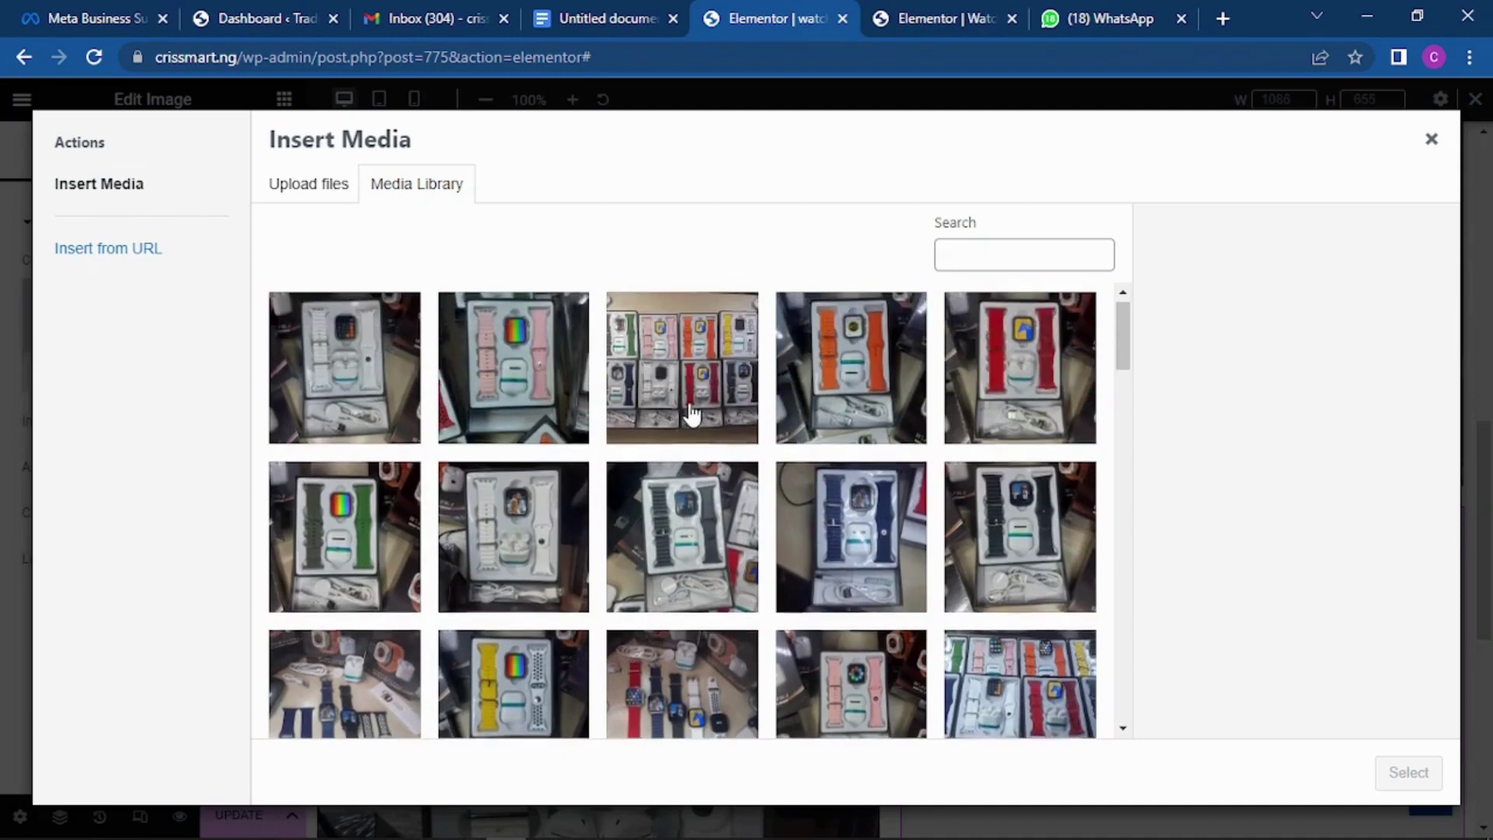
{"action": "left_click", "coordinate": [1049, 366]}
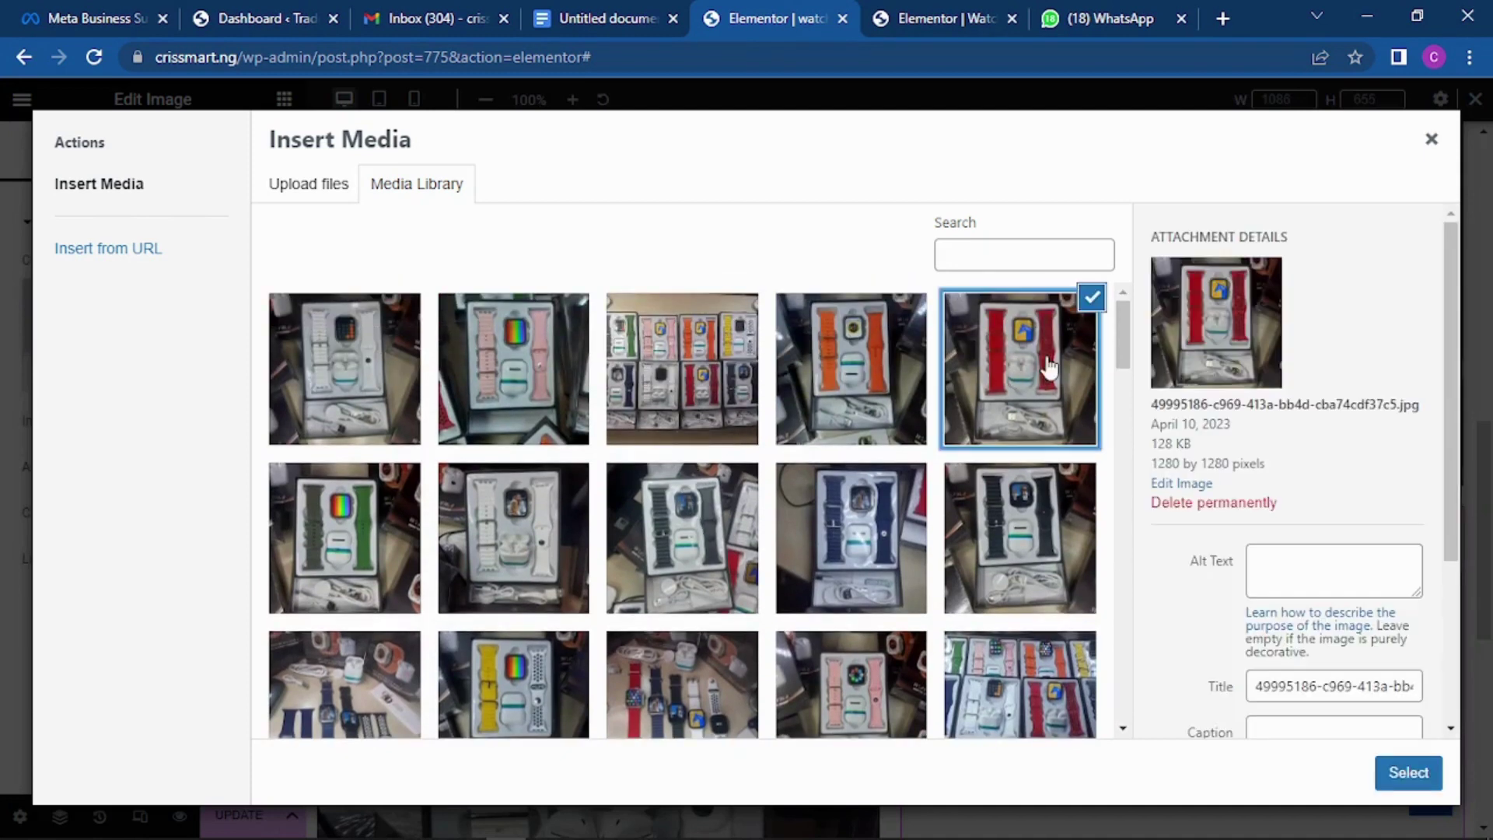
{"action": "left_click", "coordinate": [1437, 773]}
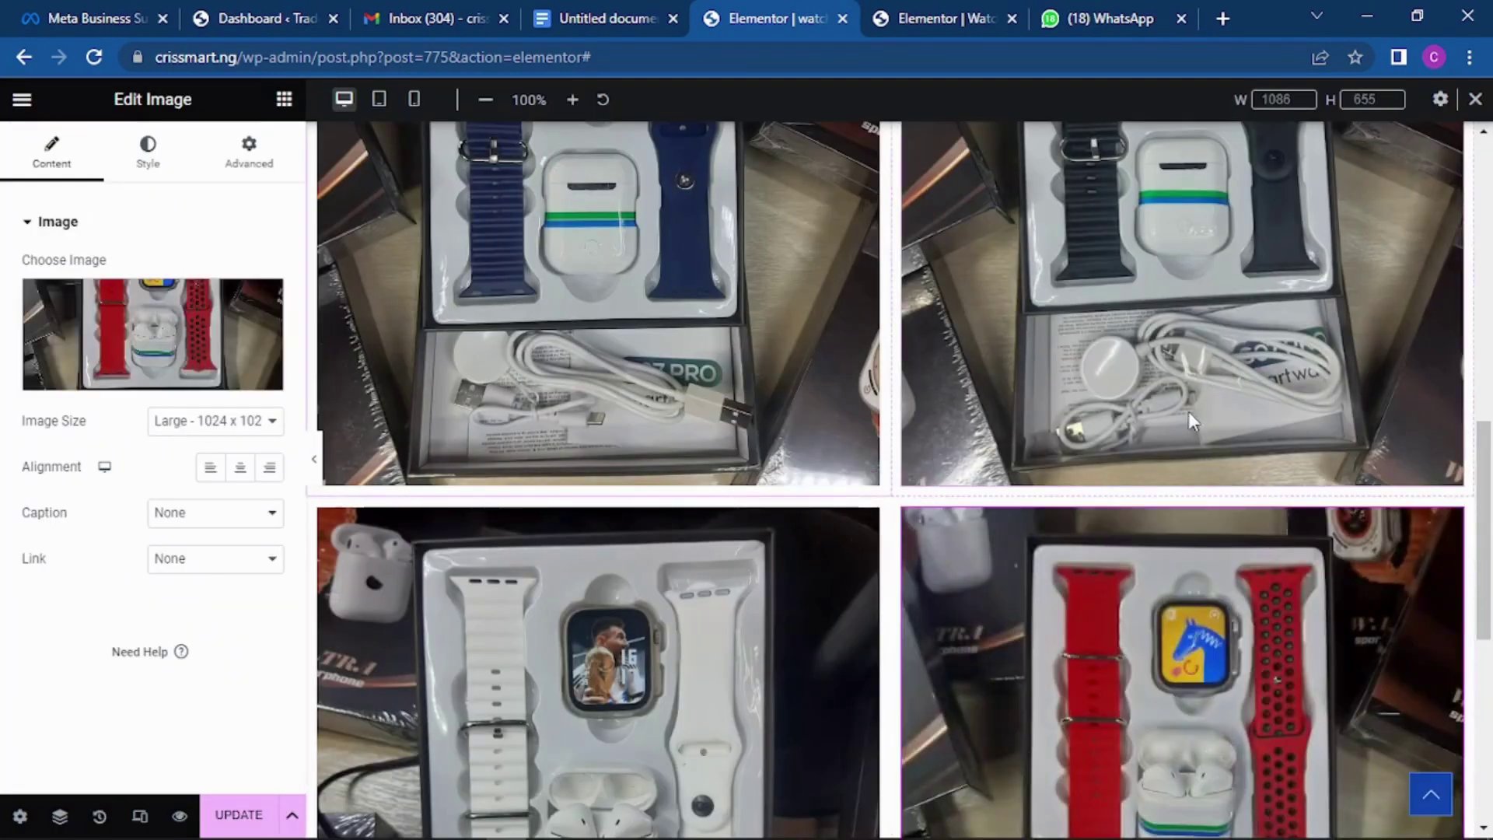
Review the product photo sections and add a single-column section below the white-strap and red-strap watch photos.
{"action": "scroll", "coordinate": [1134, 380], "scroll_direction": "up", "scroll_amount": 5}
{"action": "scroll", "coordinate": [1134, 381], "scroll_direction": "up", "scroll_amount": 3}
{"action": "scroll", "coordinate": [1108, 350], "scroll_direction": "down", "scroll_amount": 10}
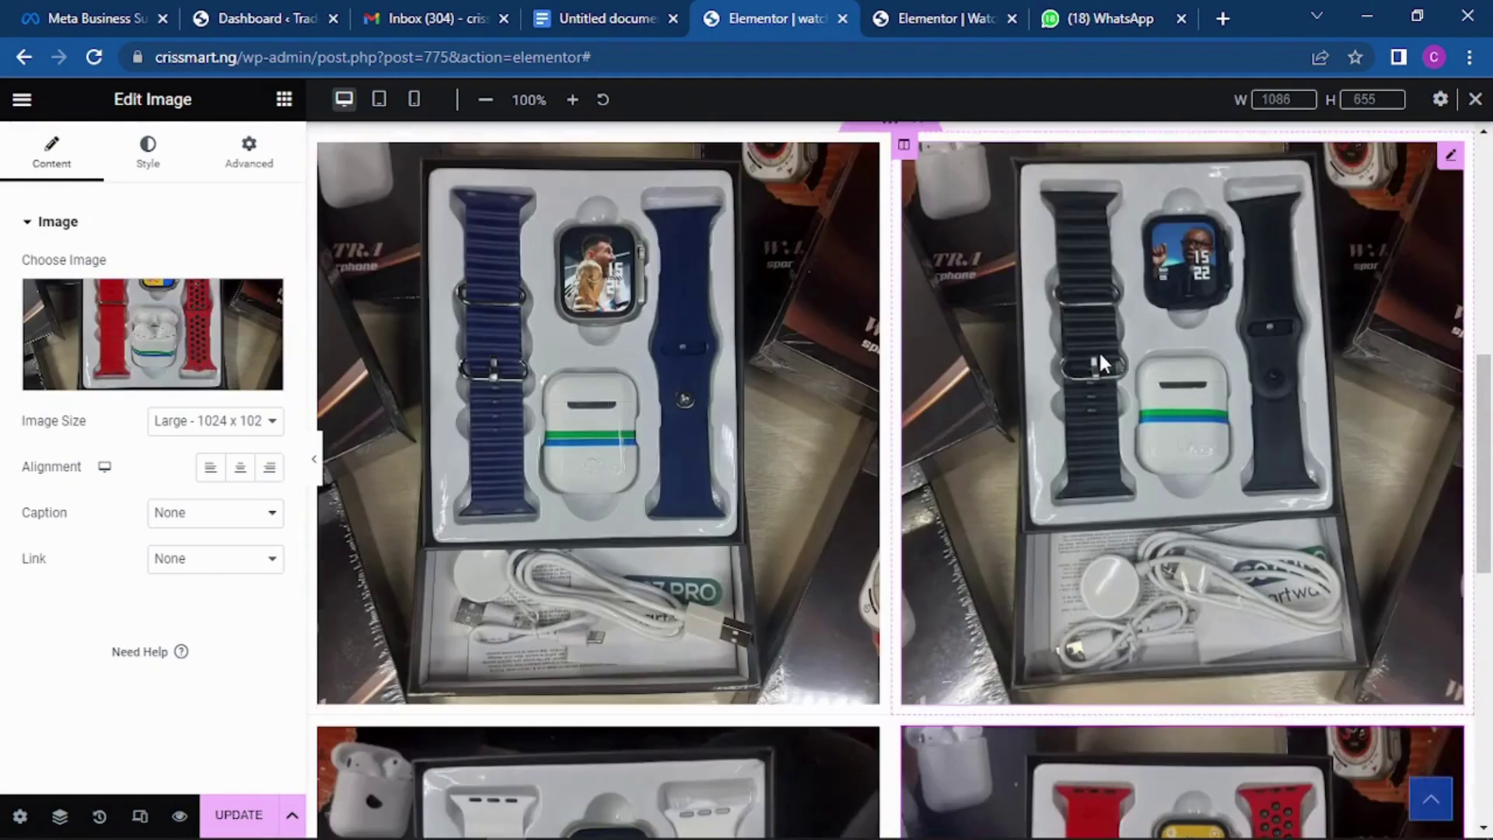
{"action": "scroll", "coordinate": [1061, 366], "scroll_direction": "down", "scroll_amount": 4}
{"action": "scroll", "coordinate": [1042, 361], "scroll_direction": "up", "scroll_amount": 6}
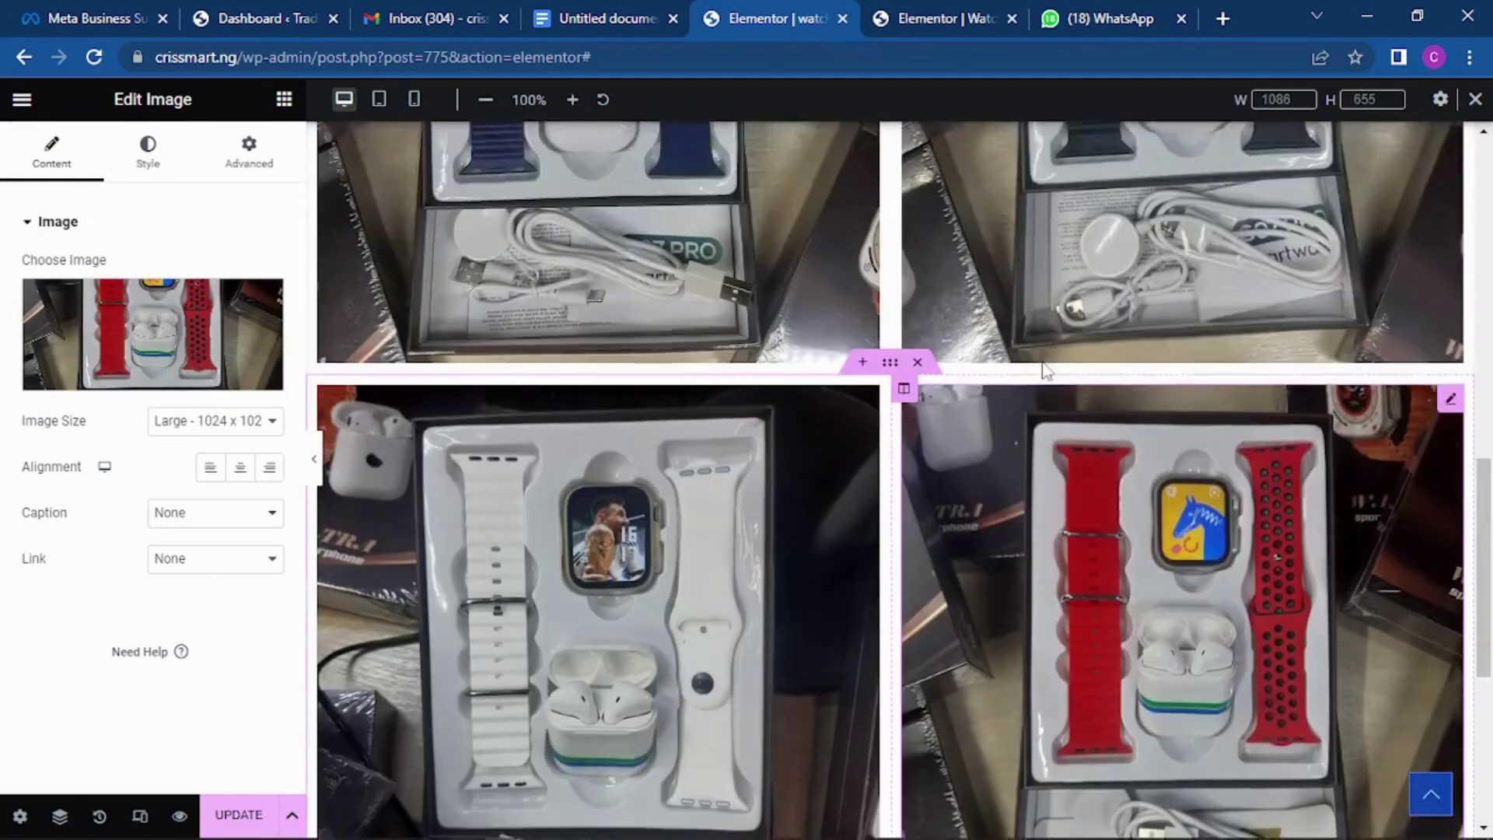
{"action": "scroll", "coordinate": [1030, 362], "scroll_direction": "up", "scroll_amount": 8}
{"action": "scroll", "coordinate": [1015, 333], "scroll_direction": "down", "scroll_amount": 11}
{"action": "scroll", "coordinate": [988, 347], "scroll_direction": "down", "scroll_amount": 5}
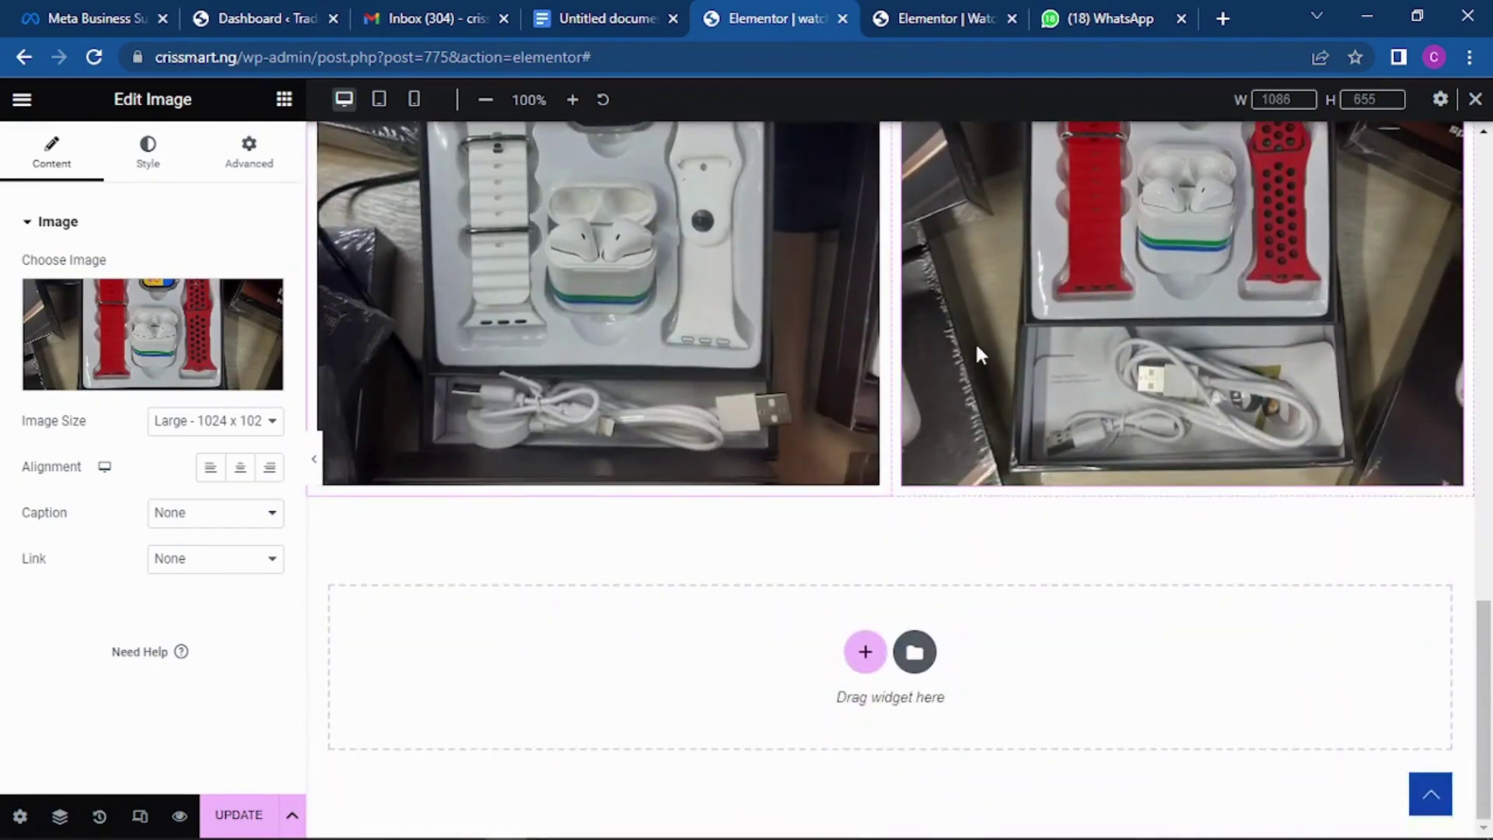
{"action": "left_click", "coordinate": [862, 653]}
{"action": "left_click", "coordinate": [605, 703]}
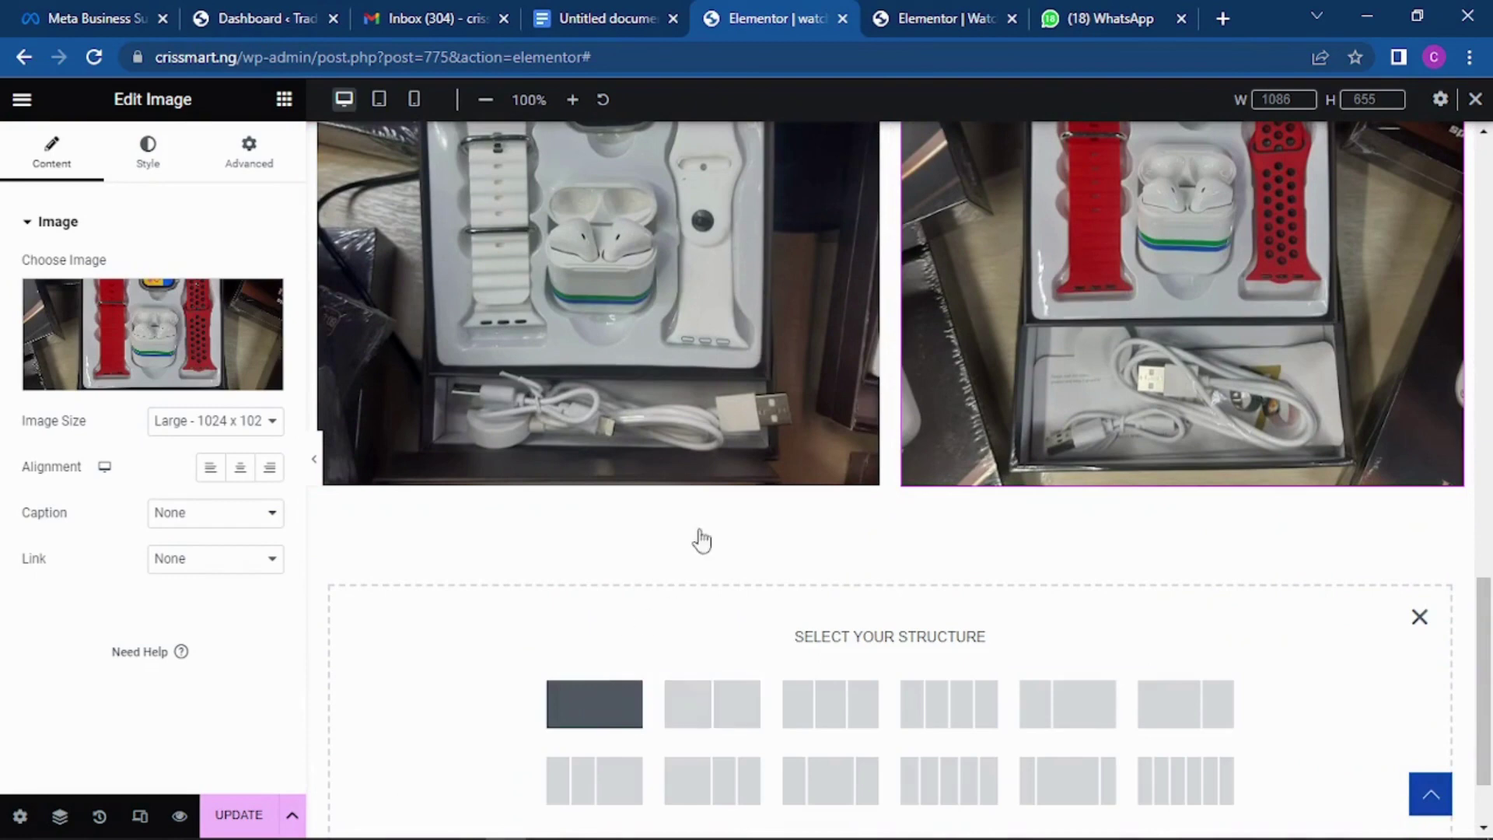
Switch to the existing watch page's editor and examine its content from the delivery banner down to the promo price block.
{"action": "left_click", "coordinate": [914, 14]}
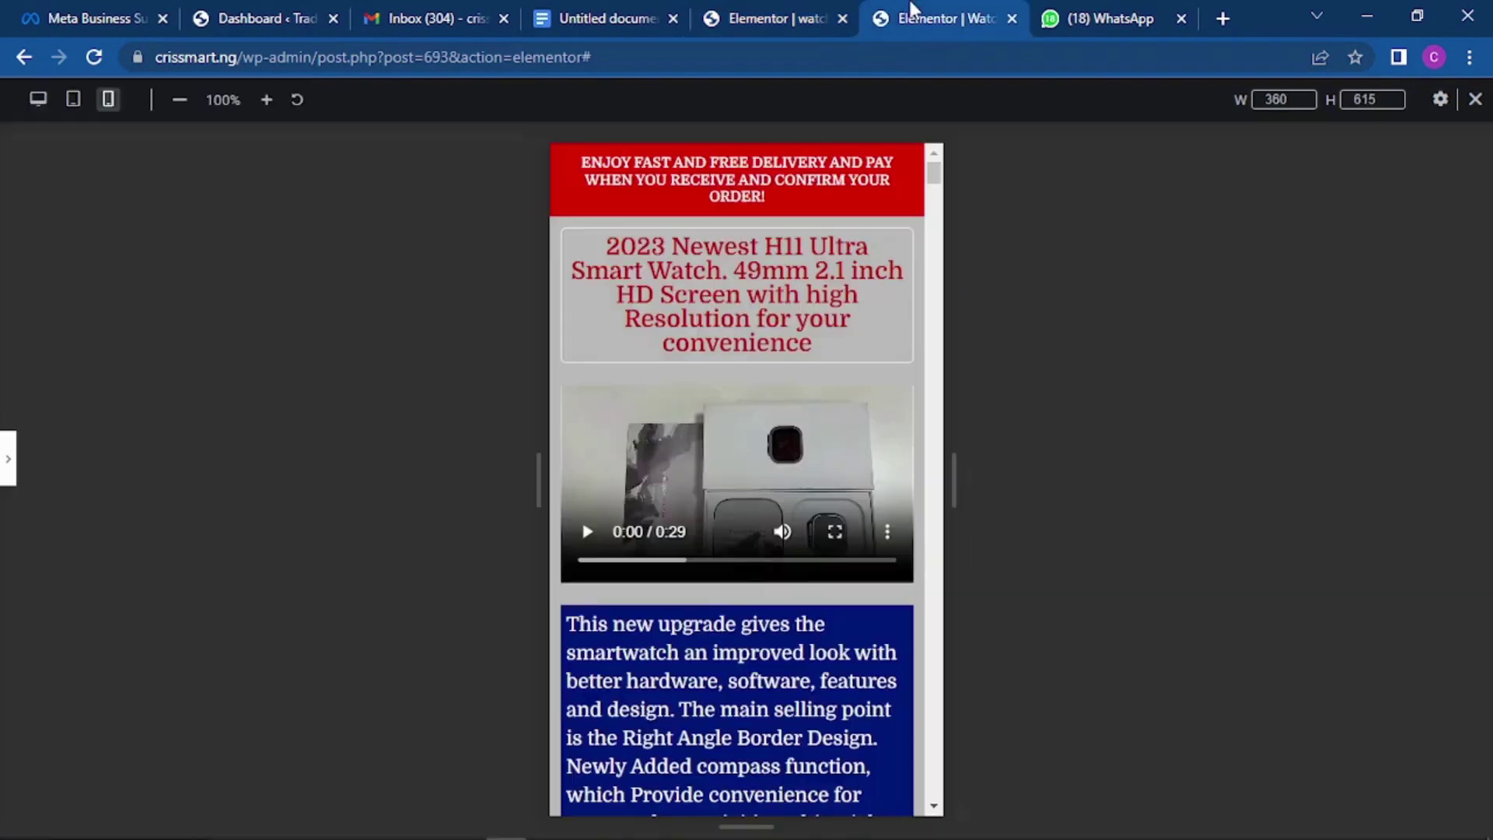
{"action": "scroll", "coordinate": [785, 432], "scroll_direction": "down", "scroll_amount": 4}
{"action": "scroll", "coordinate": [785, 431], "scroll_direction": "down", "scroll_amount": 5}
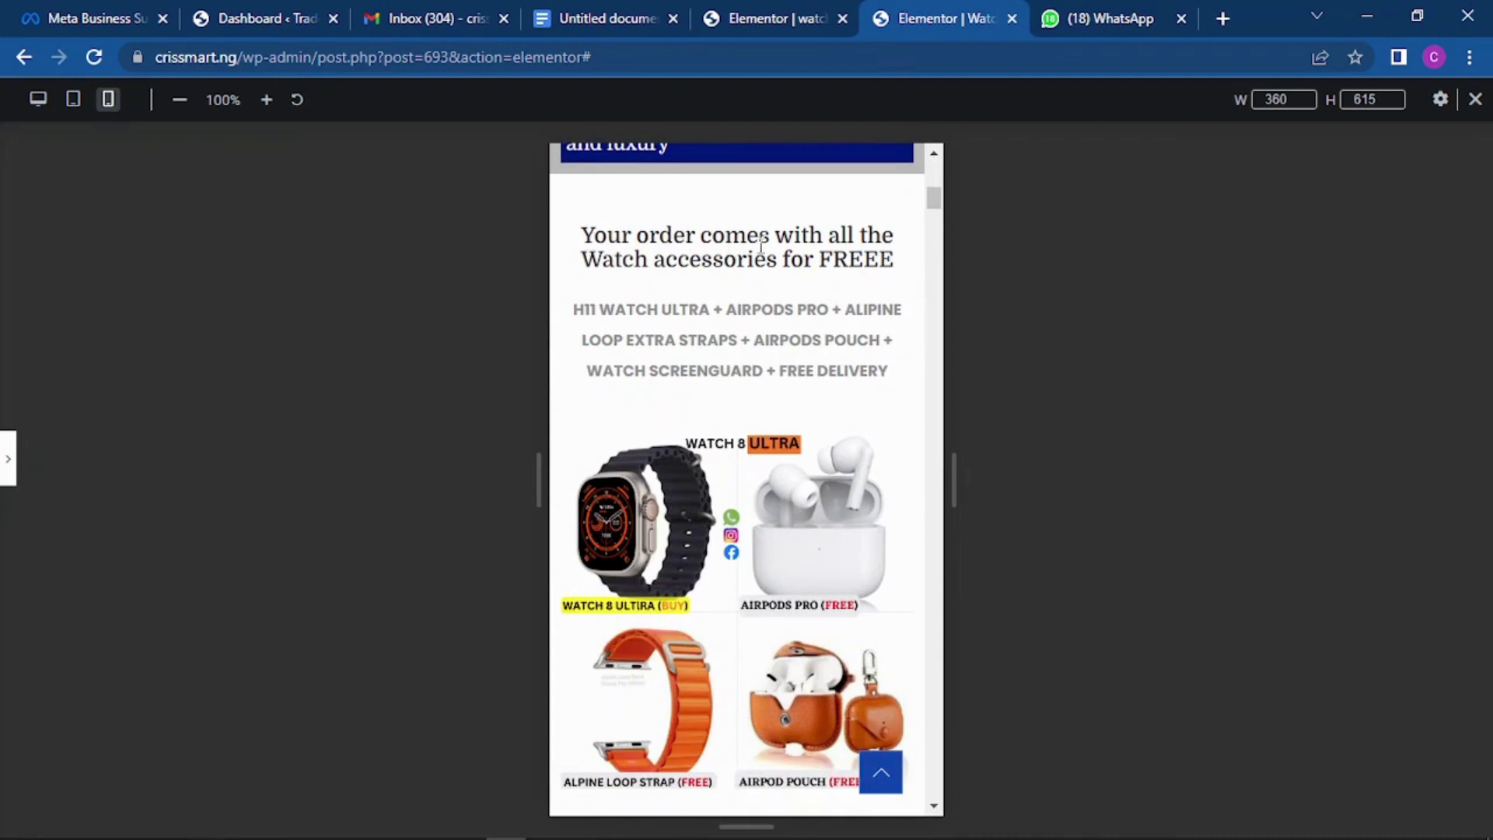
{"action": "scroll", "coordinate": [772, 310], "scroll_direction": "down", "scroll_amount": 4}
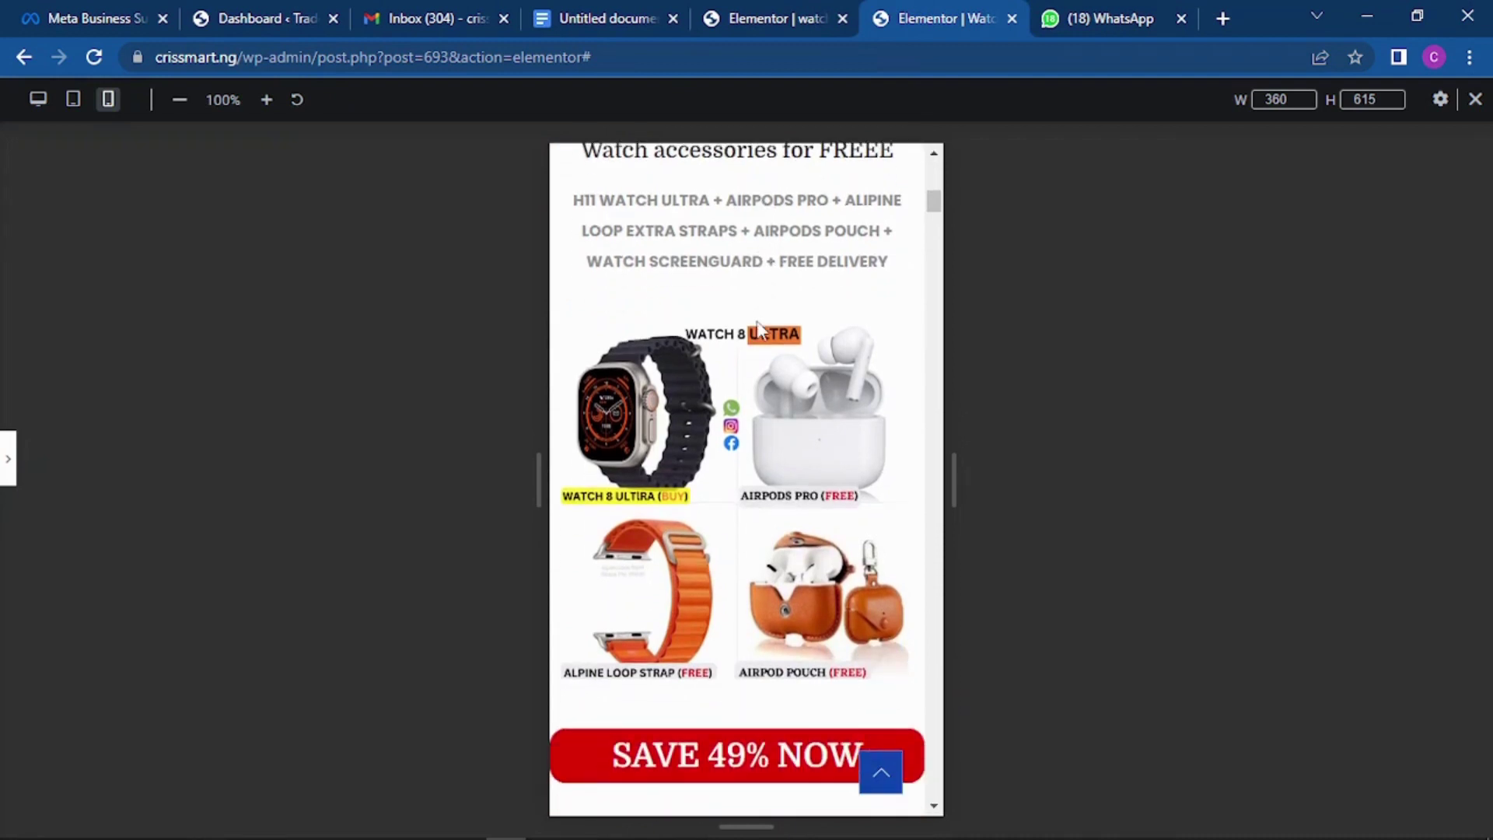
{"action": "scroll", "coordinate": [765, 311], "scroll_direction": "up", "scroll_amount": 4}
{"action": "scroll", "coordinate": [760, 312], "scroll_direction": "up", "scroll_amount": 3}
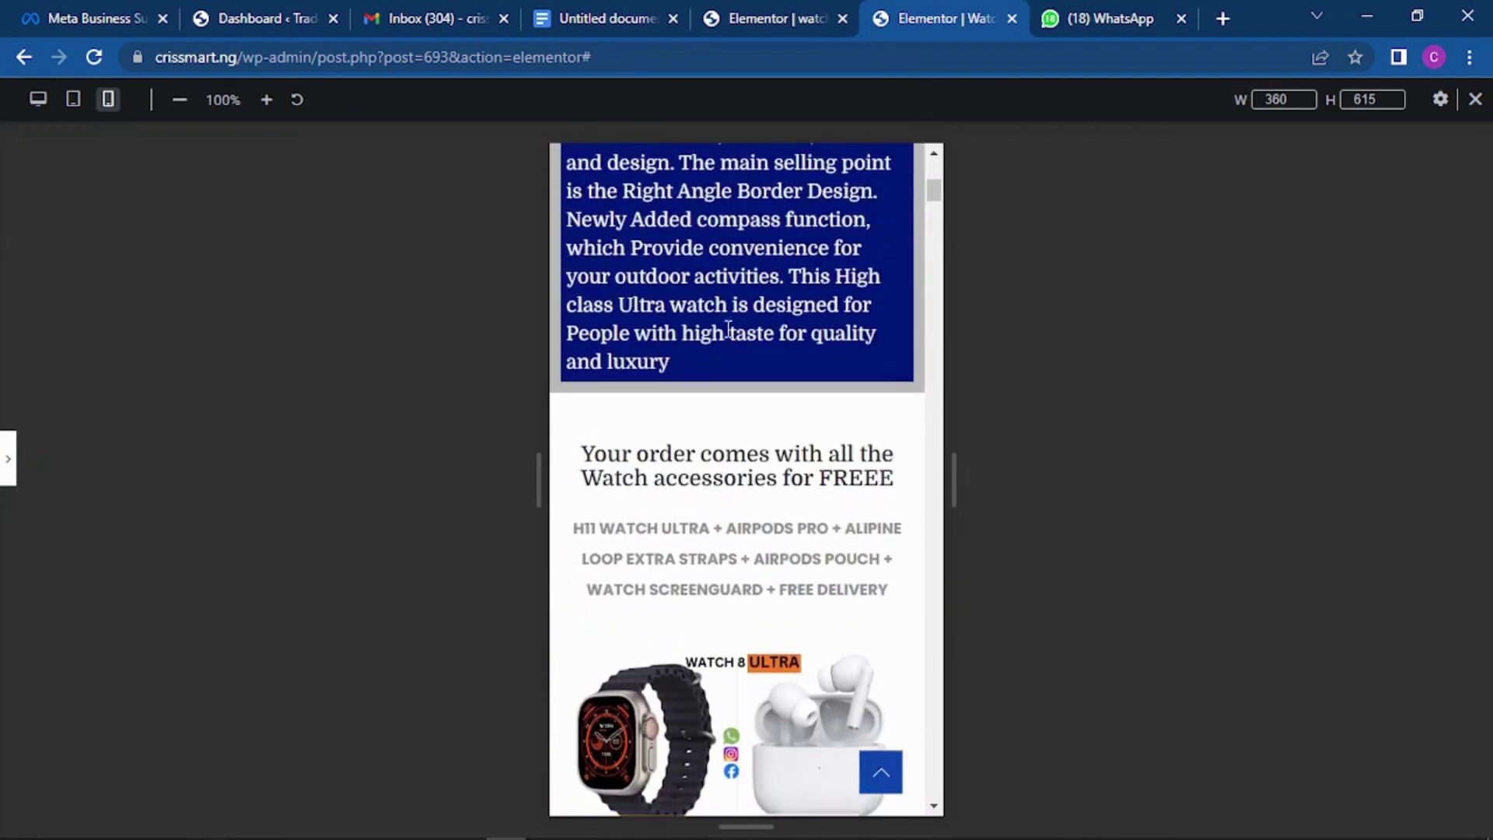
{"action": "scroll", "coordinate": [723, 343], "scroll_direction": "down", "scroll_amount": 2}
{"action": "scroll", "coordinate": [700, 493], "scroll_direction": "down", "scroll_amount": 5}
{"action": "scroll", "coordinate": [742, 424], "scroll_direction": "down", "scroll_amount": 3}
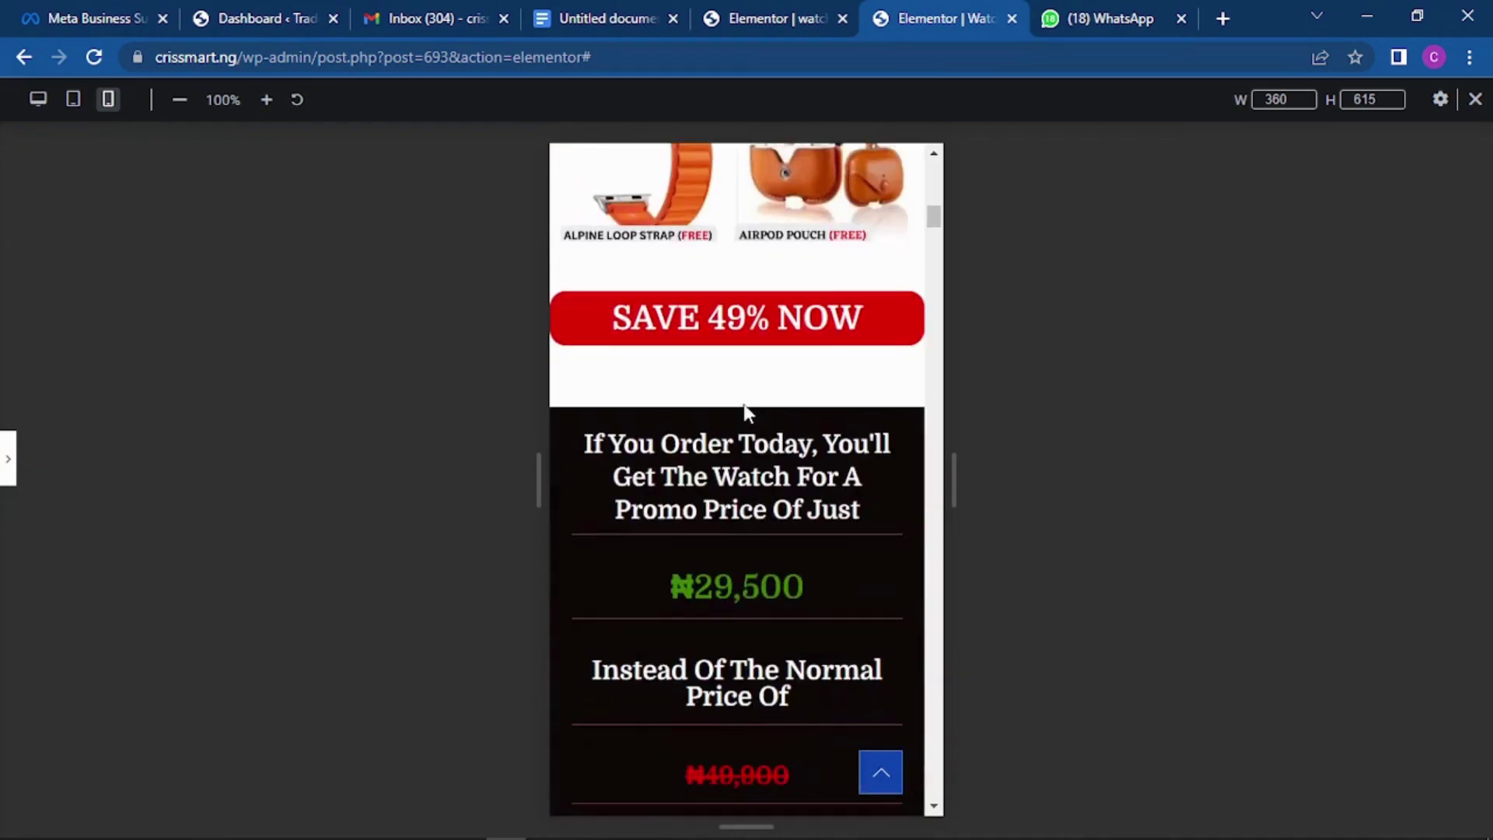
{"action": "scroll", "coordinate": [777, 342], "scroll_direction": "down", "scroll_amount": 2}
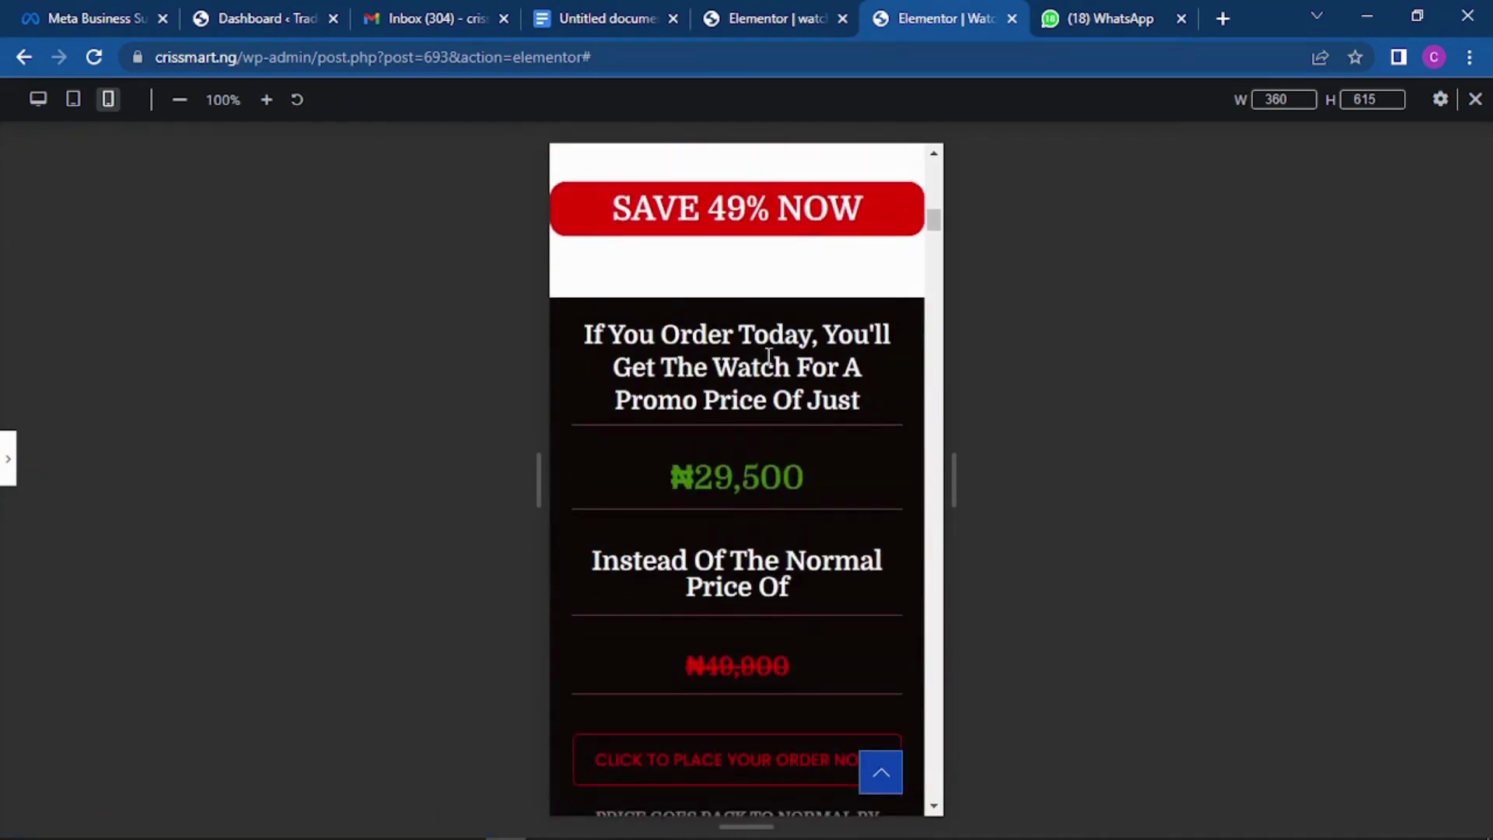
{"action": "scroll", "coordinate": [770, 358], "scroll_direction": "up", "scroll_amount": 2}
{"action": "scroll", "coordinate": [766, 387], "scroll_direction": "down", "scroll_amount": 3}
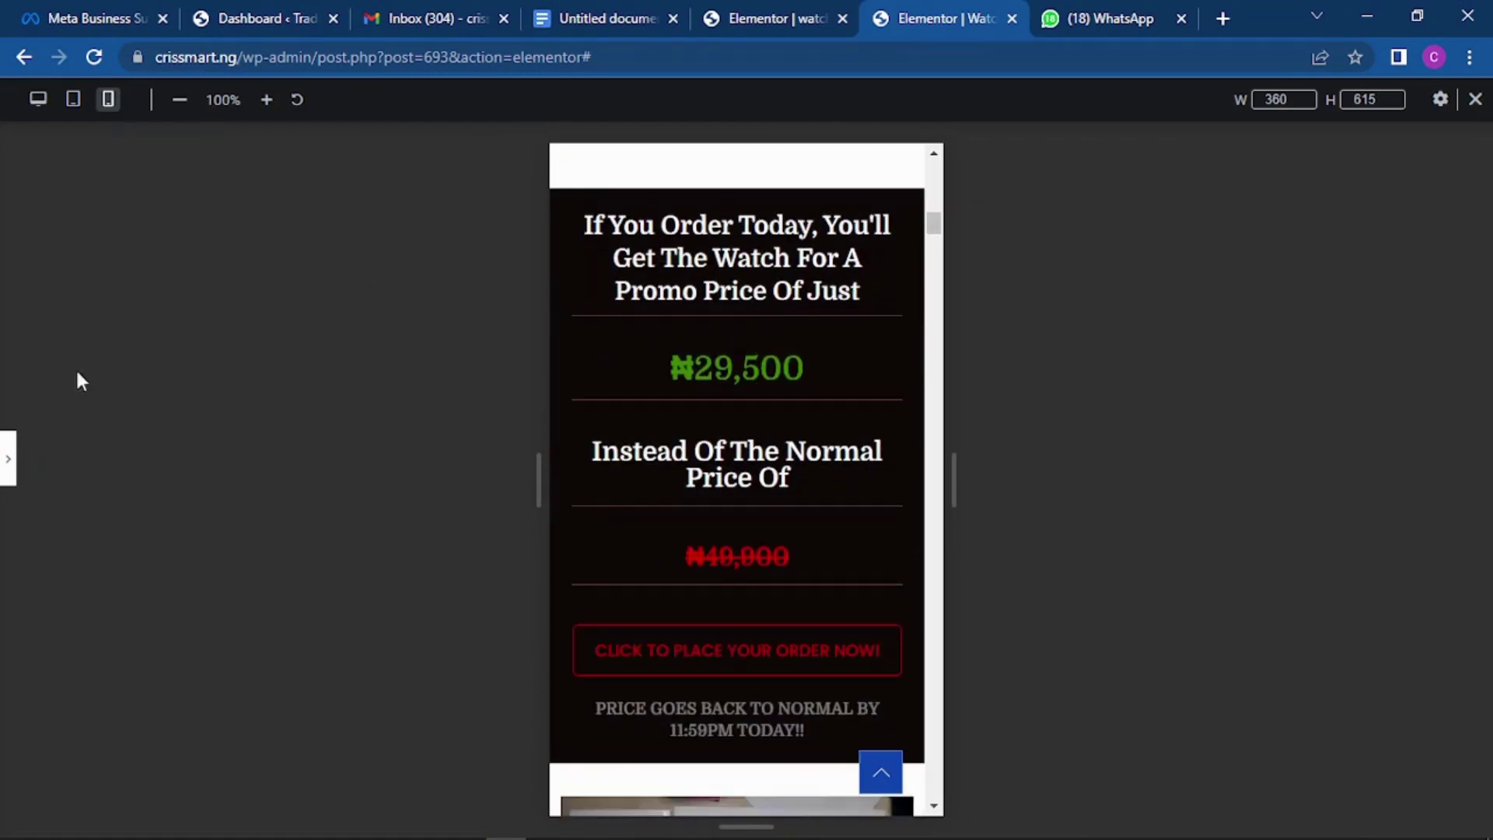
Copy the title text "If You Order Today, You'll Get The Watch For A Promo Price Of Just" from the existing page's promo heading.
{"action": "left_click", "coordinate": [7, 466]}
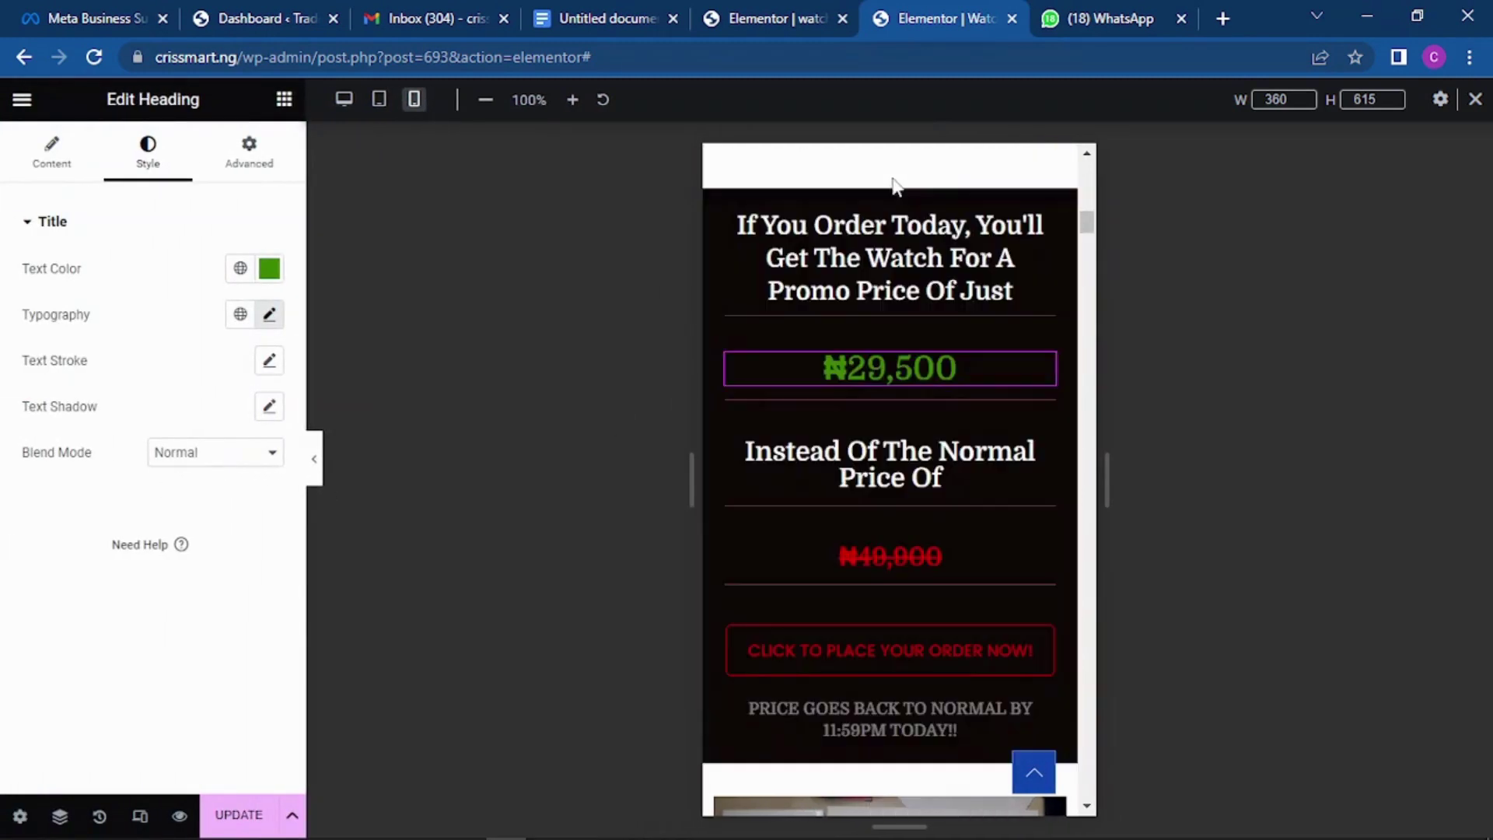
{"action": "left_click", "coordinate": [896, 241]}
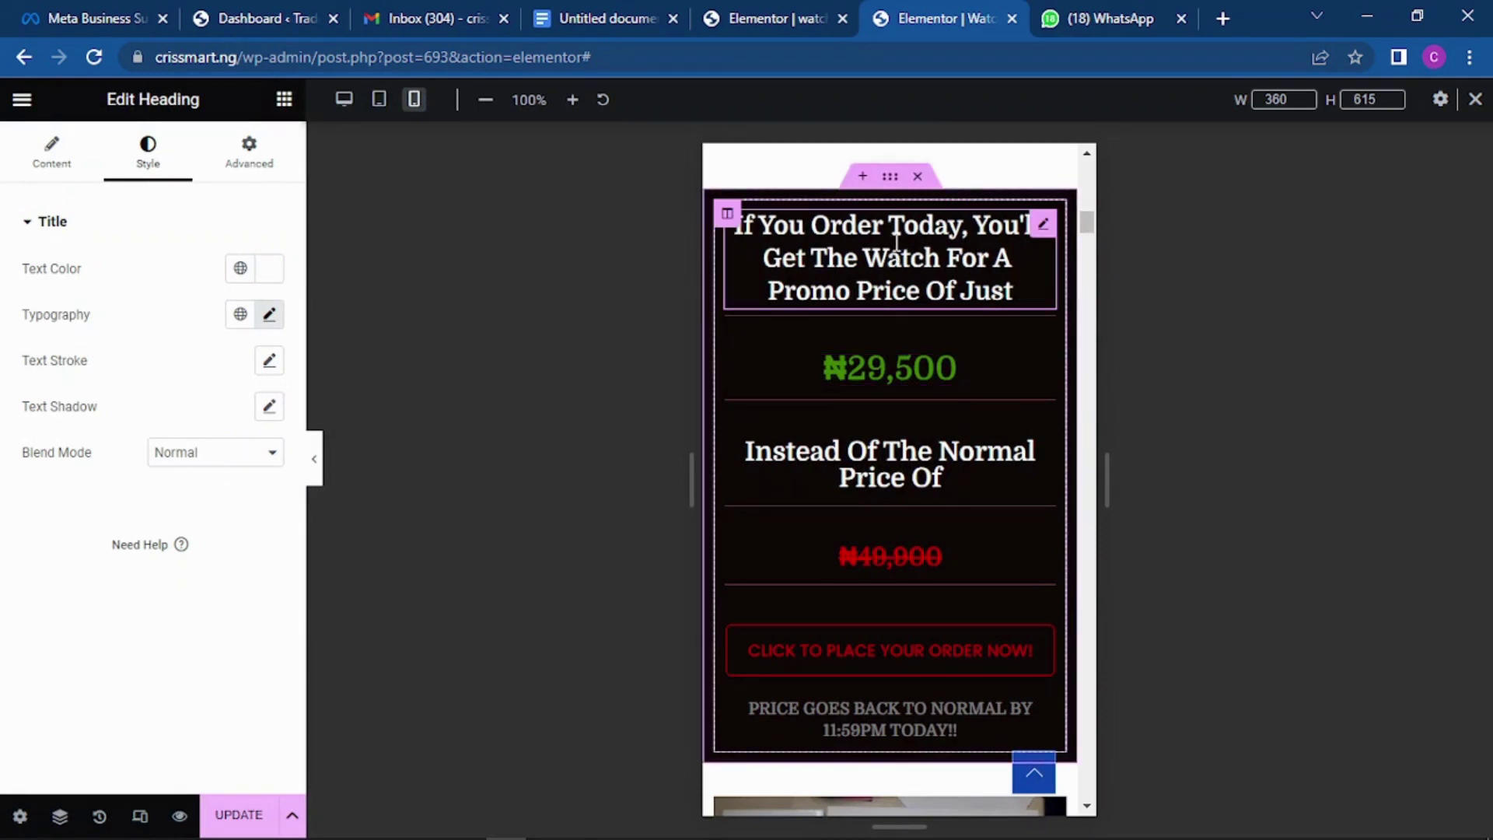
{"action": "left_click", "coordinate": [51, 152]}
{"action": "left_click_drag", "start_coordinate": [229, 336], "coordinate": [151, 292]}
{"action": "key", "text": "ctrl+a"}
{"action": "left_click", "coordinate": [232, 288]}
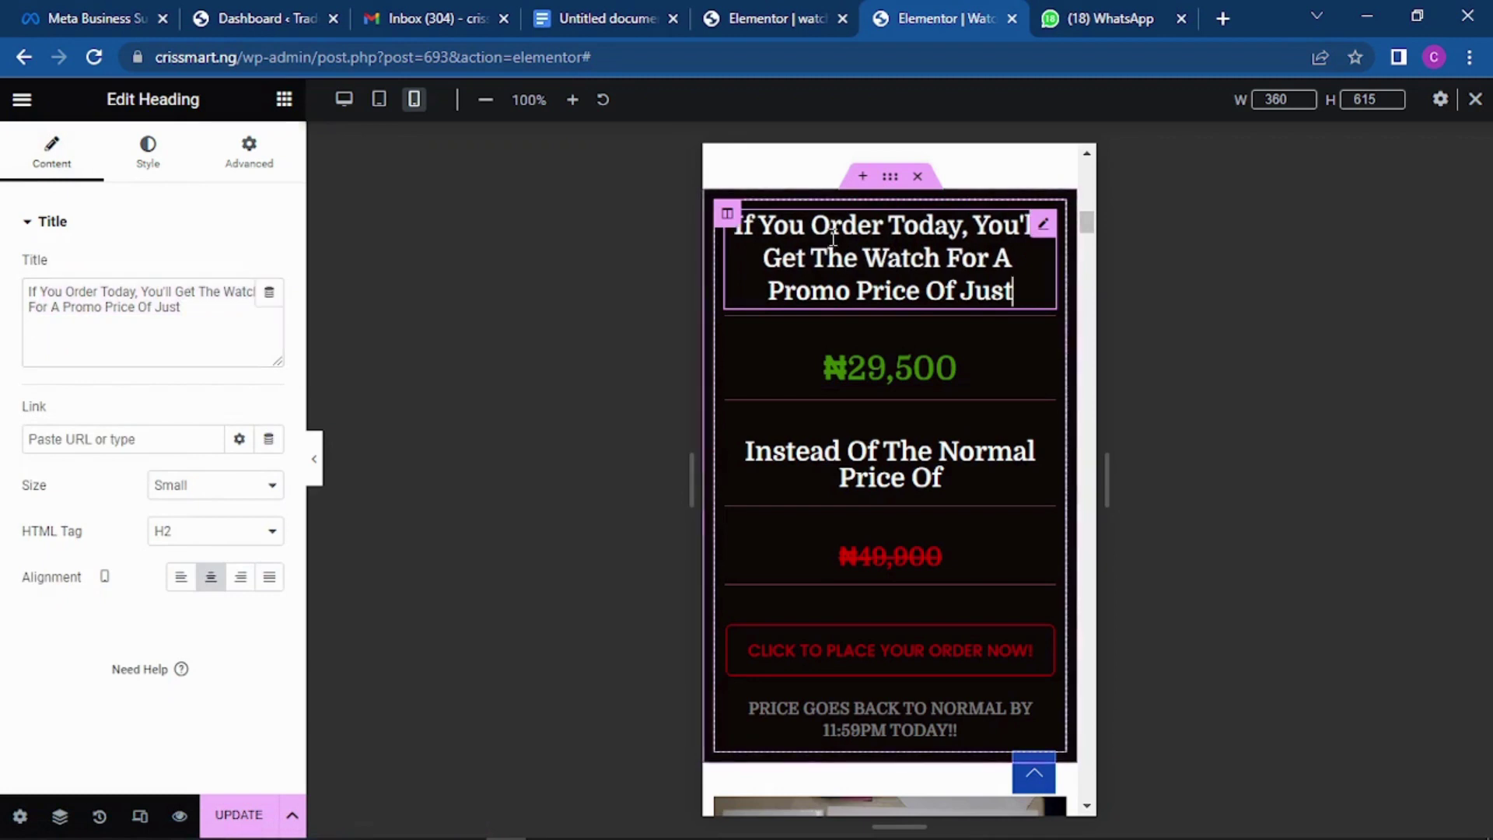
{"action": "key", "text": "ctrl+a"}
{"action": "left_click", "coordinate": [136, 309]}
{"action": "left_click_drag", "start_coordinate": [191, 314], "coordinate": [33, 292]}
{"action": "key", "text": "ctrl+c"}
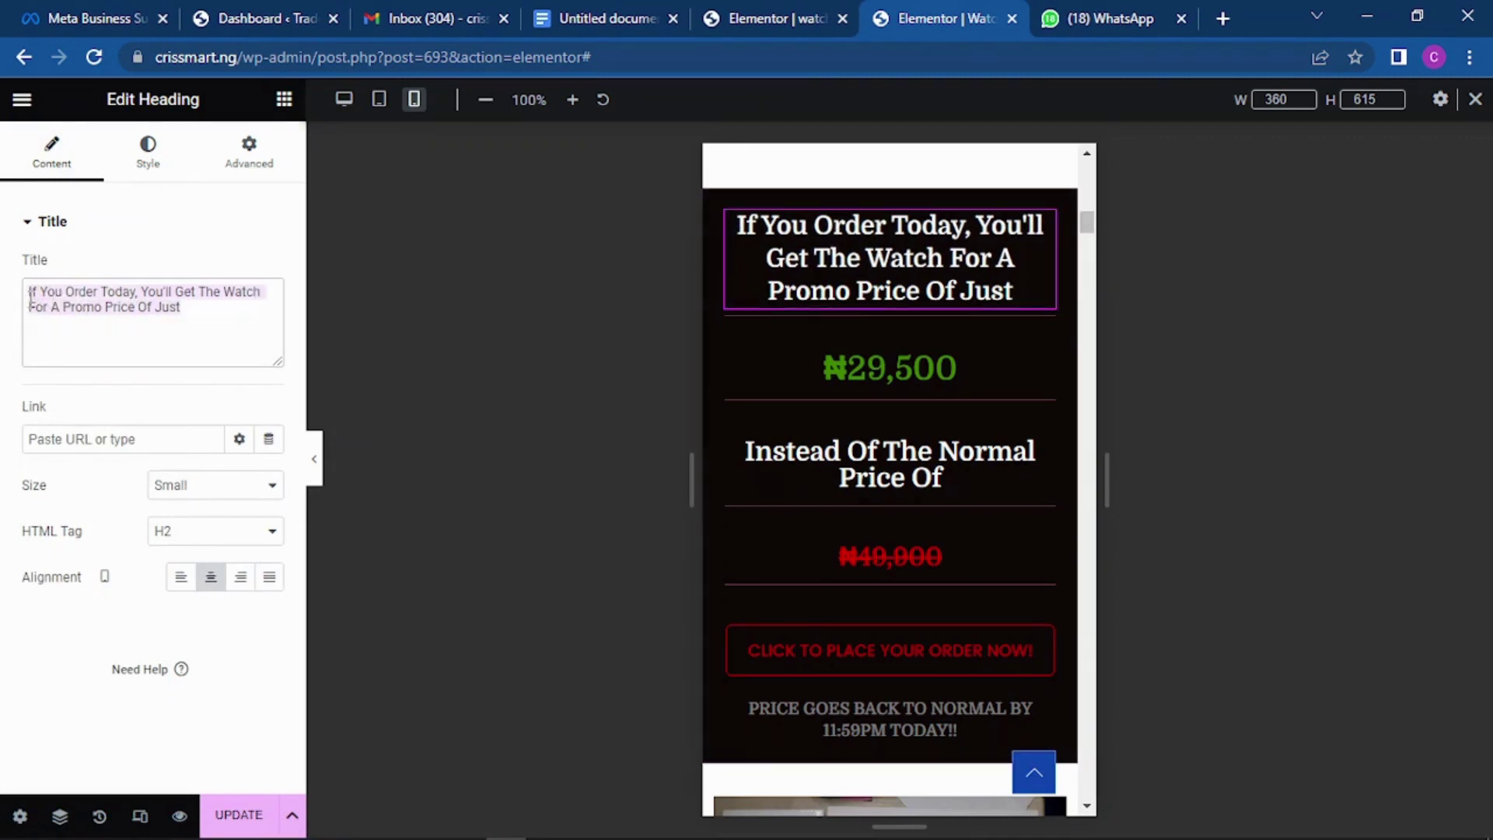
On the new watch page, place a Heading widget in the empty single-column section and replace its title with the copied promo text.
{"action": "left_click", "coordinate": [755, 14]}
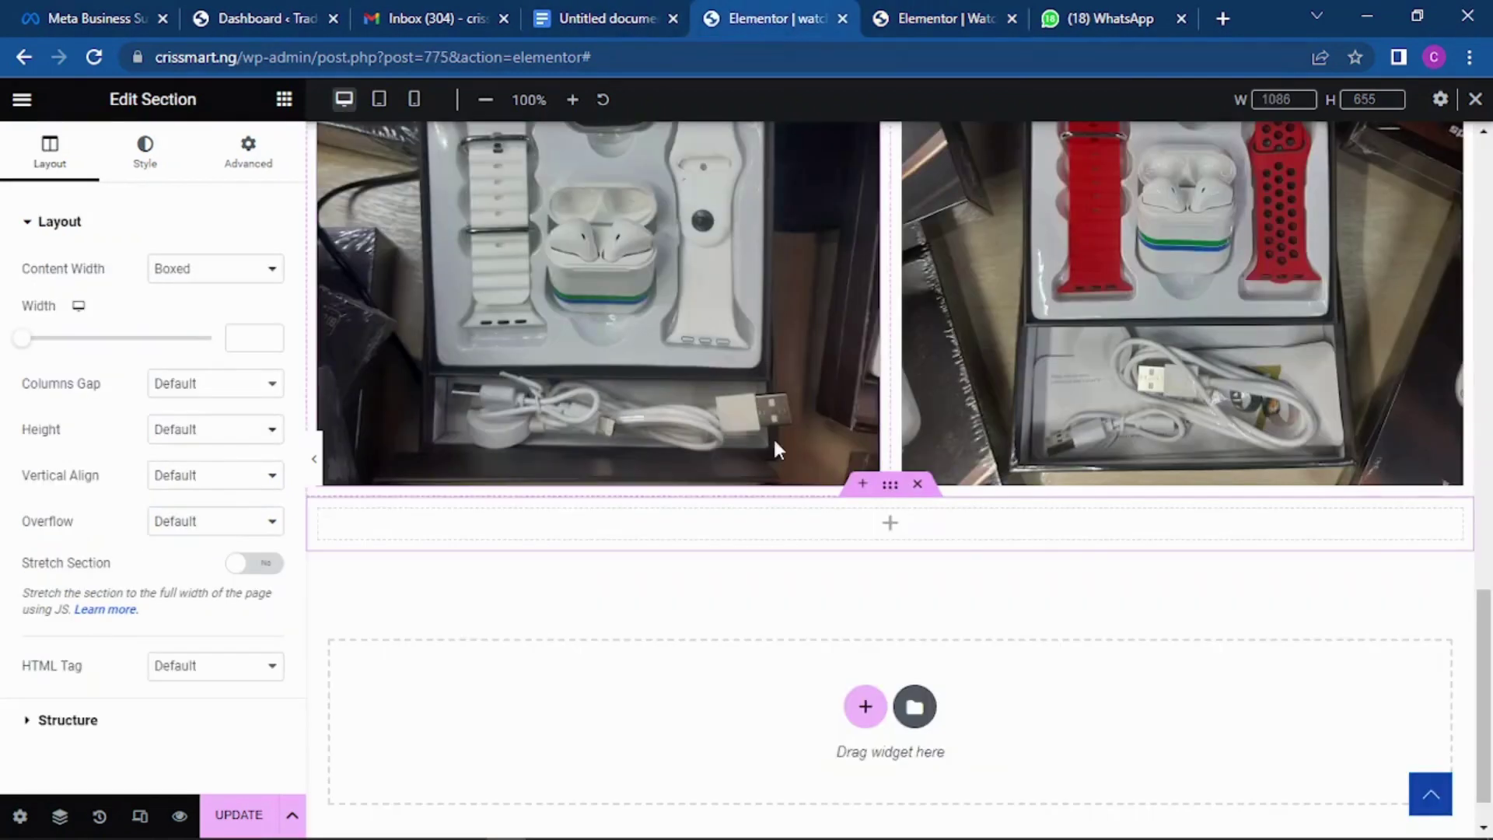
{"action": "left_click", "coordinate": [284, 100]}
{"action": "left_click_drag", "start_coordinate": [239, 320], "coordinate": [728, 529]}
{"action": "left_click", "coordinate": [201, 302]}
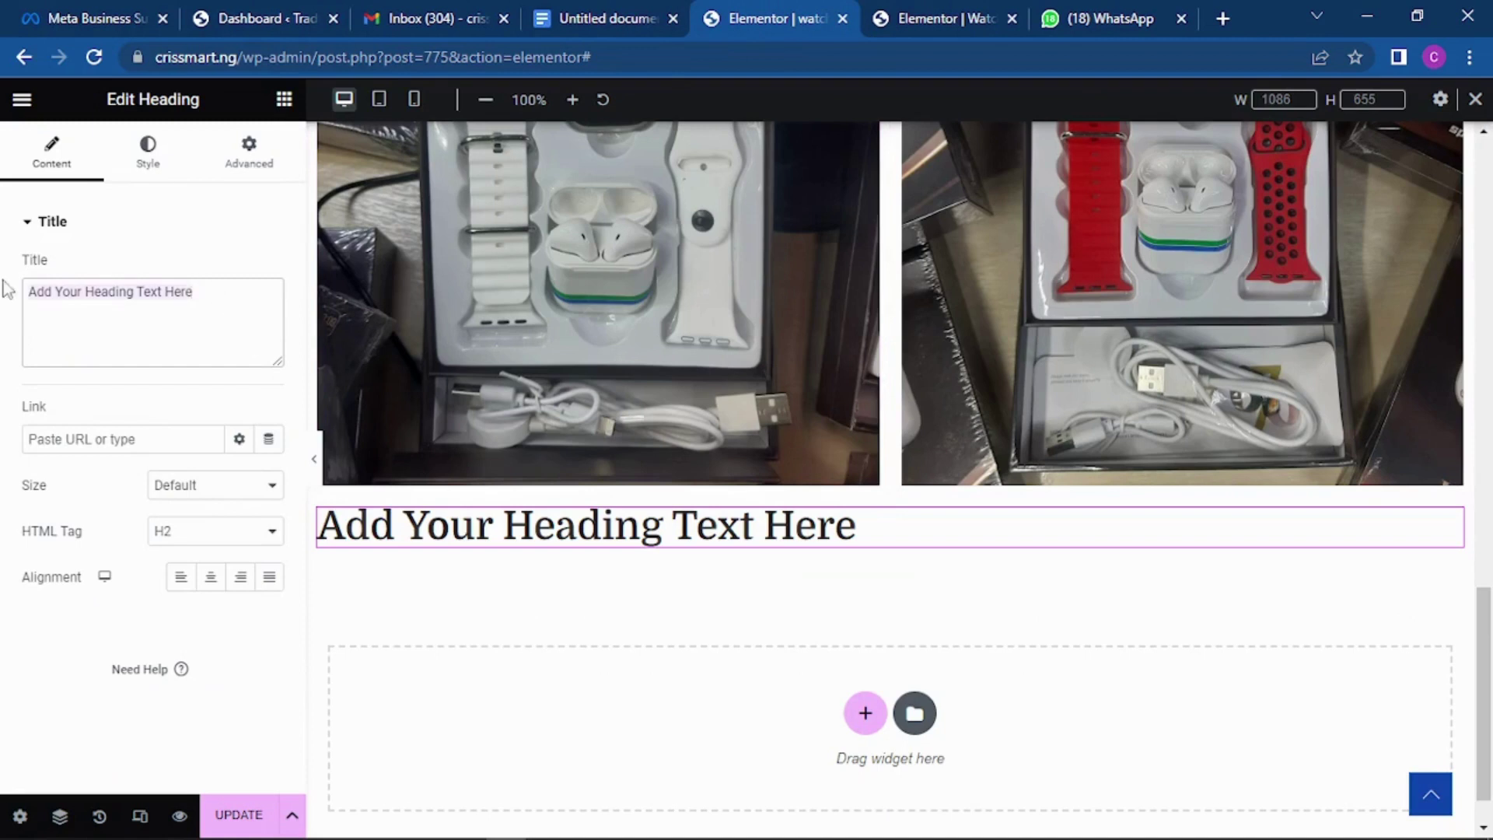
{"action": "key", "text": "ctrl+a"}
{"action": "key", "text": "ctrl+v"}
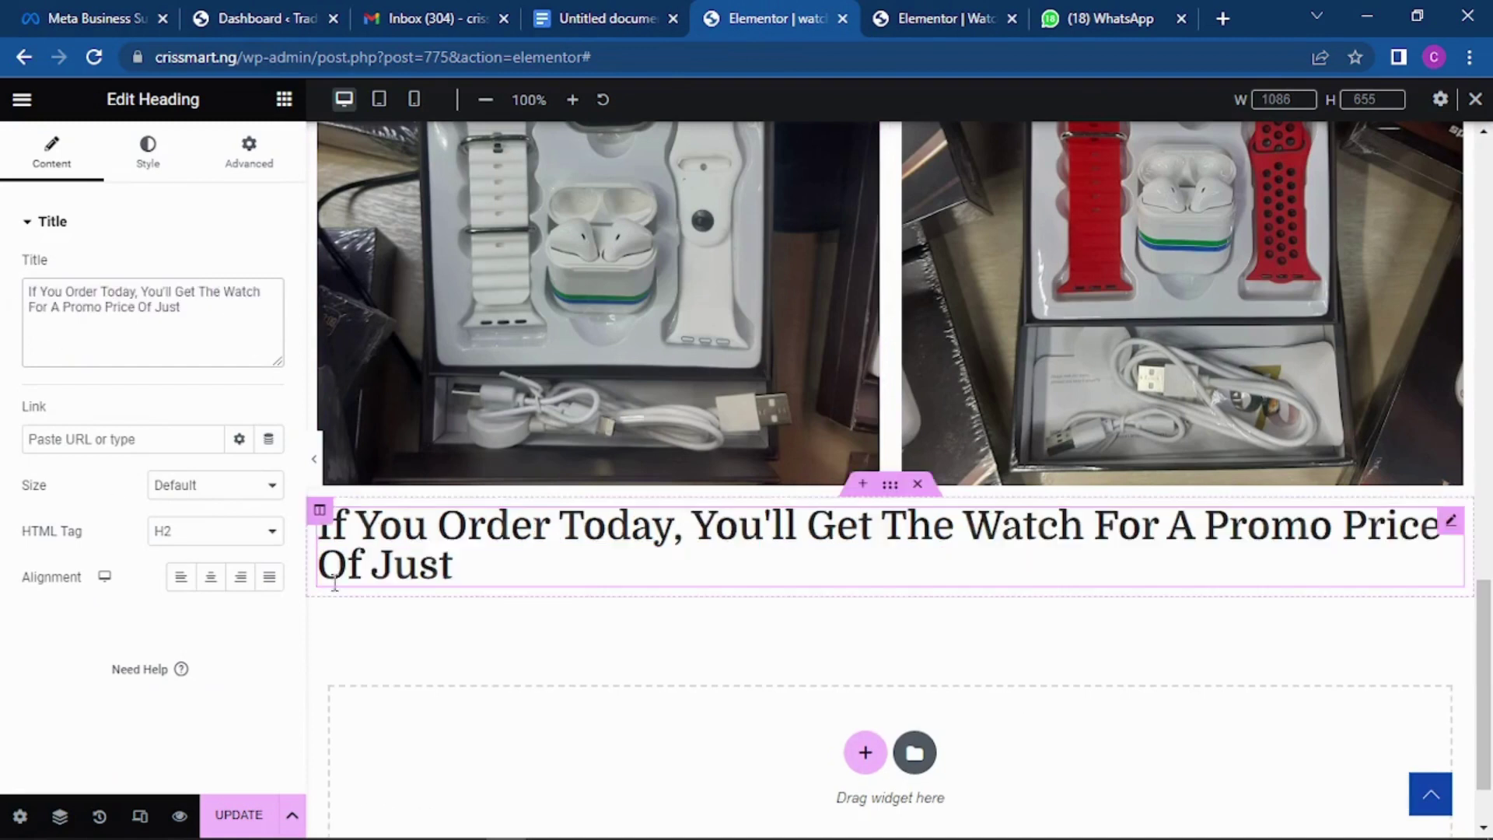
Set the promo heading's typography size to 23 px.
{"action": "left_click", "coordinate": [156, 163]}
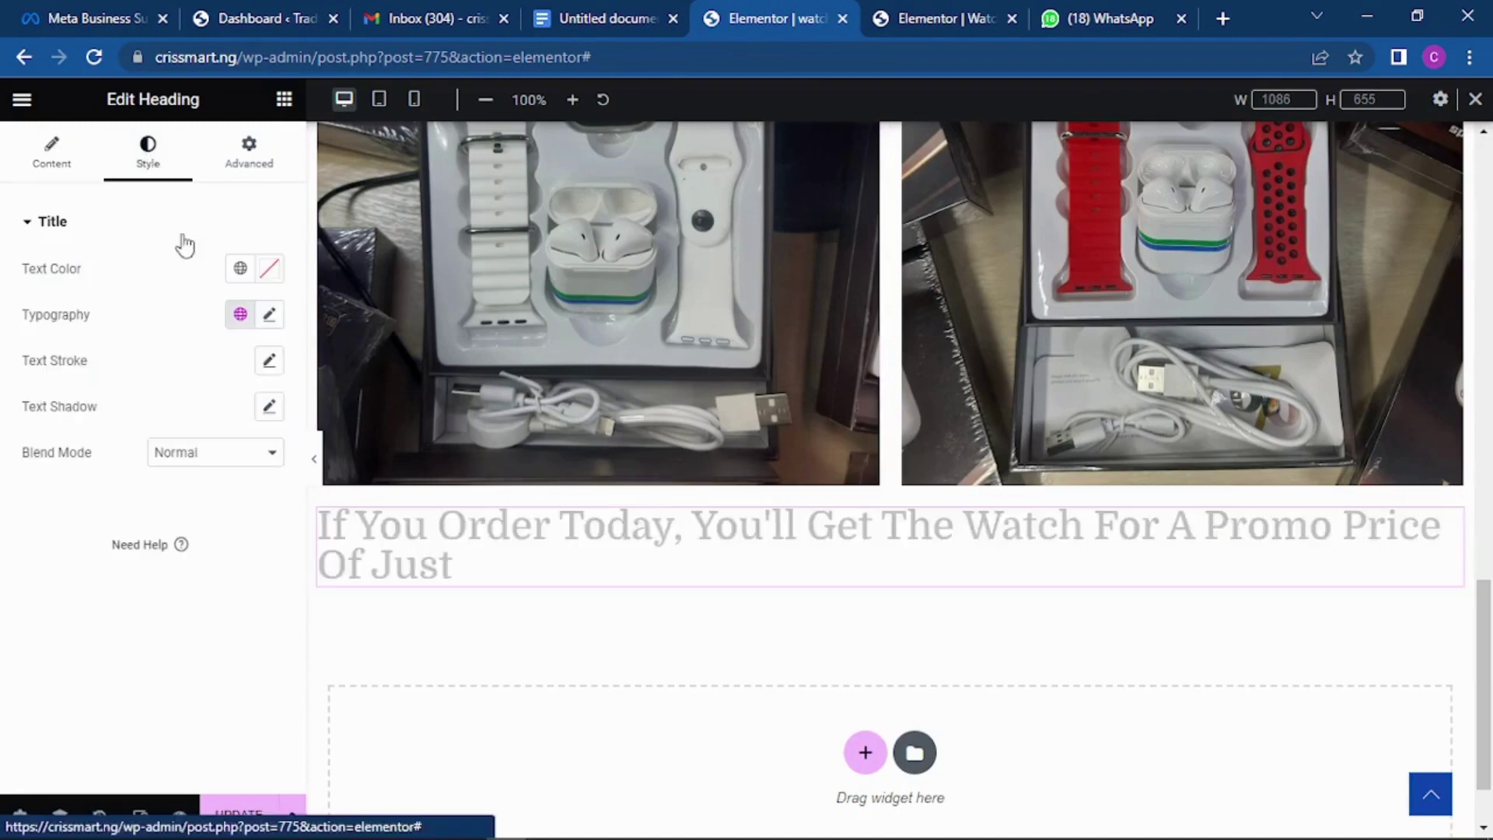
{"action": "left_click", "coordinate": [270, 315]}
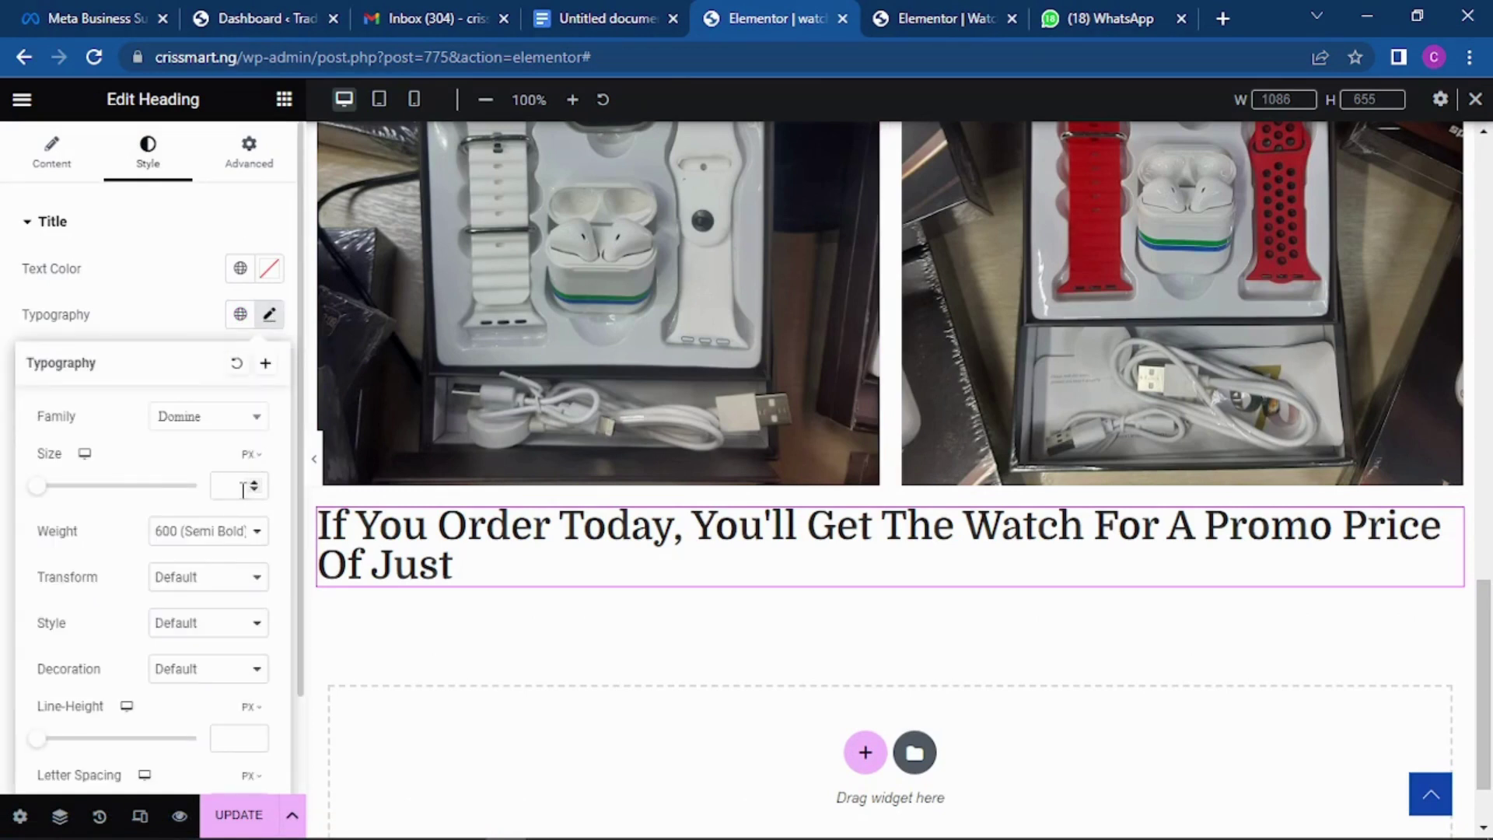
{"action": "left_click_drag", "start_coordinate": [38, 489], "coordinate": [55, 489]}
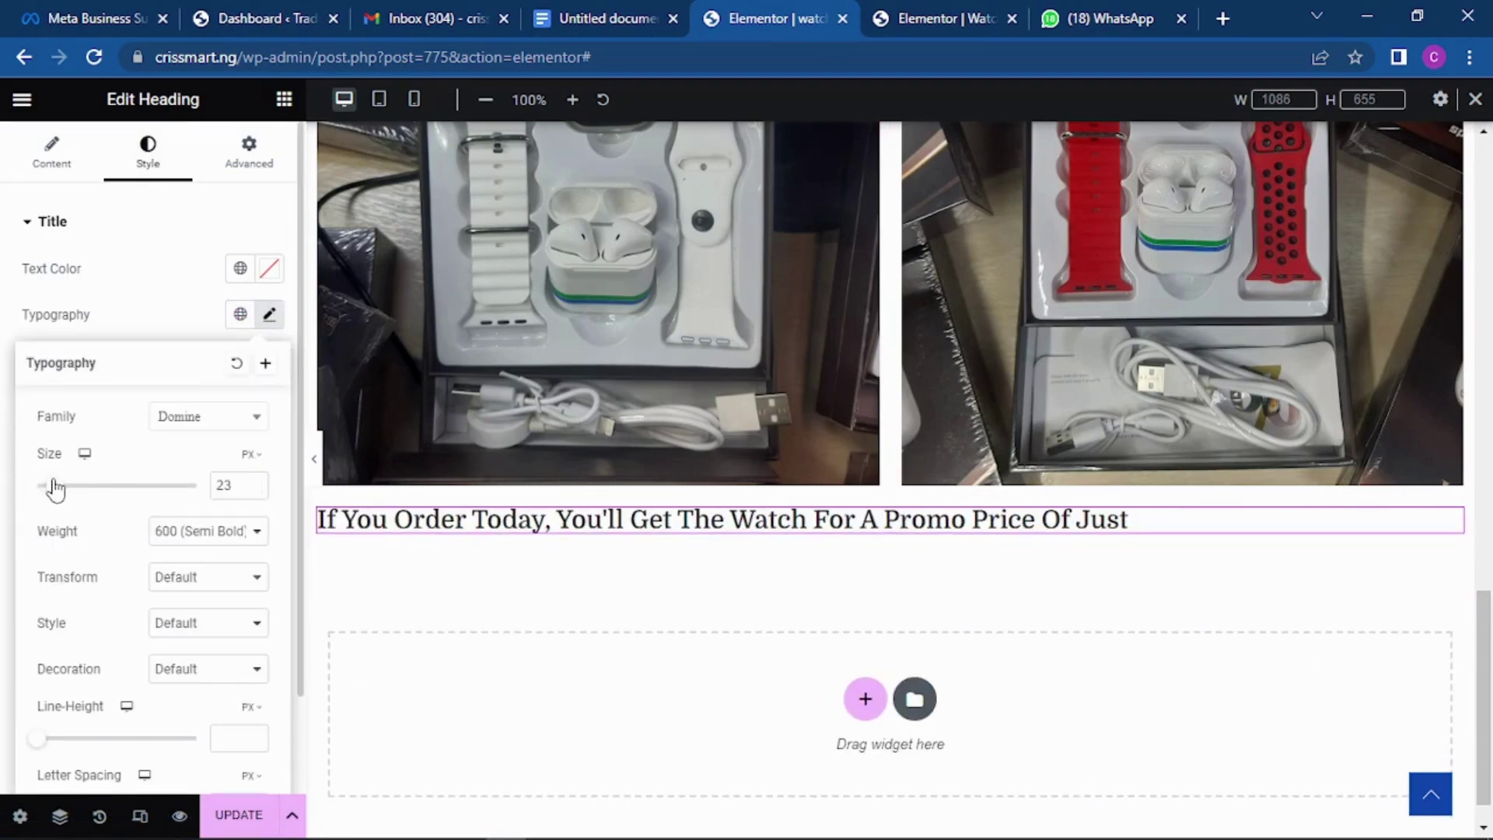
{"action": "left_click", "coordinate": [560, 599]}
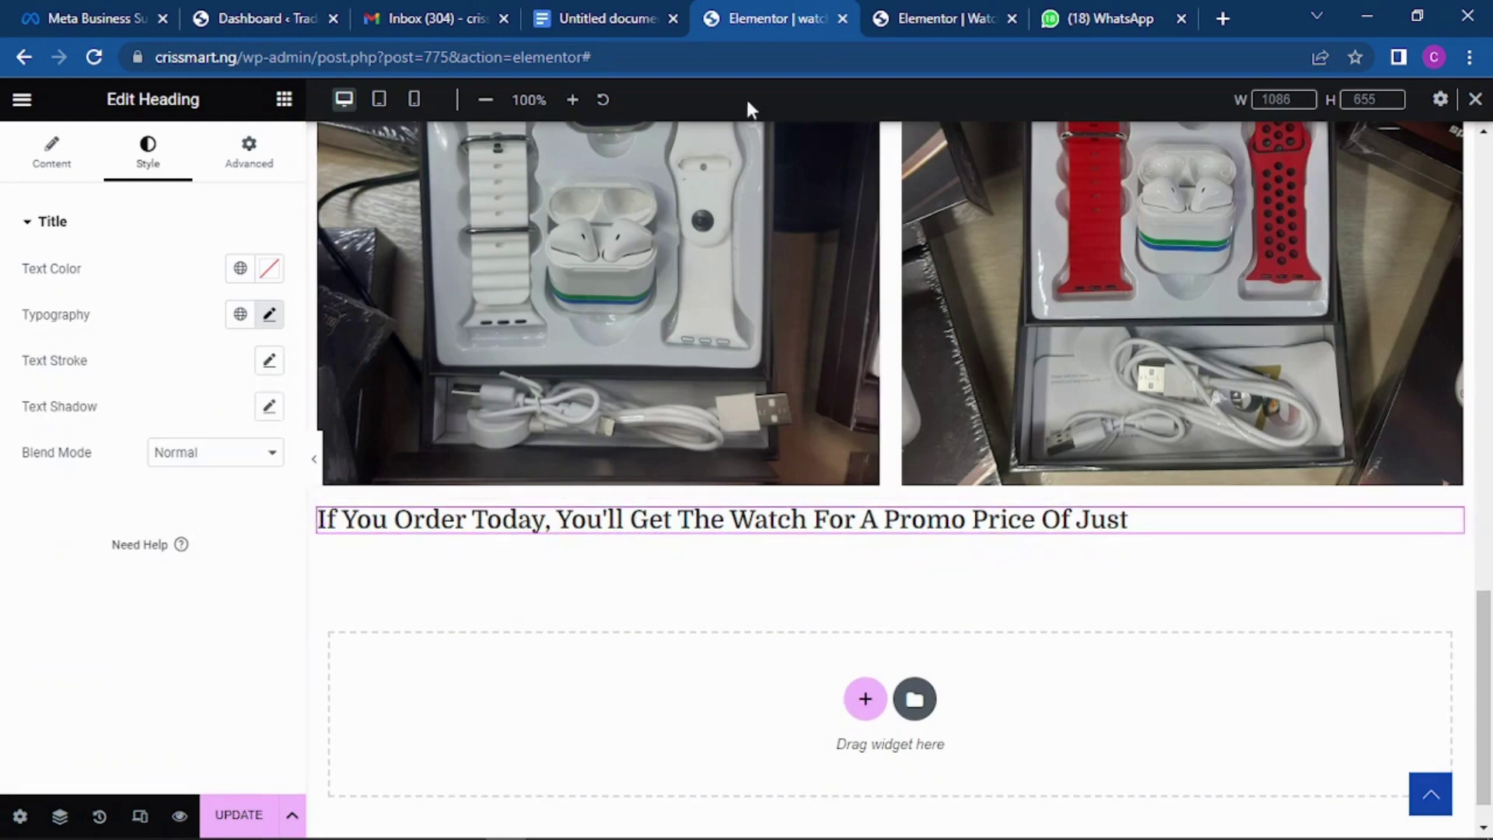
{"action": "left_click", "coordinate": [956, 18]}
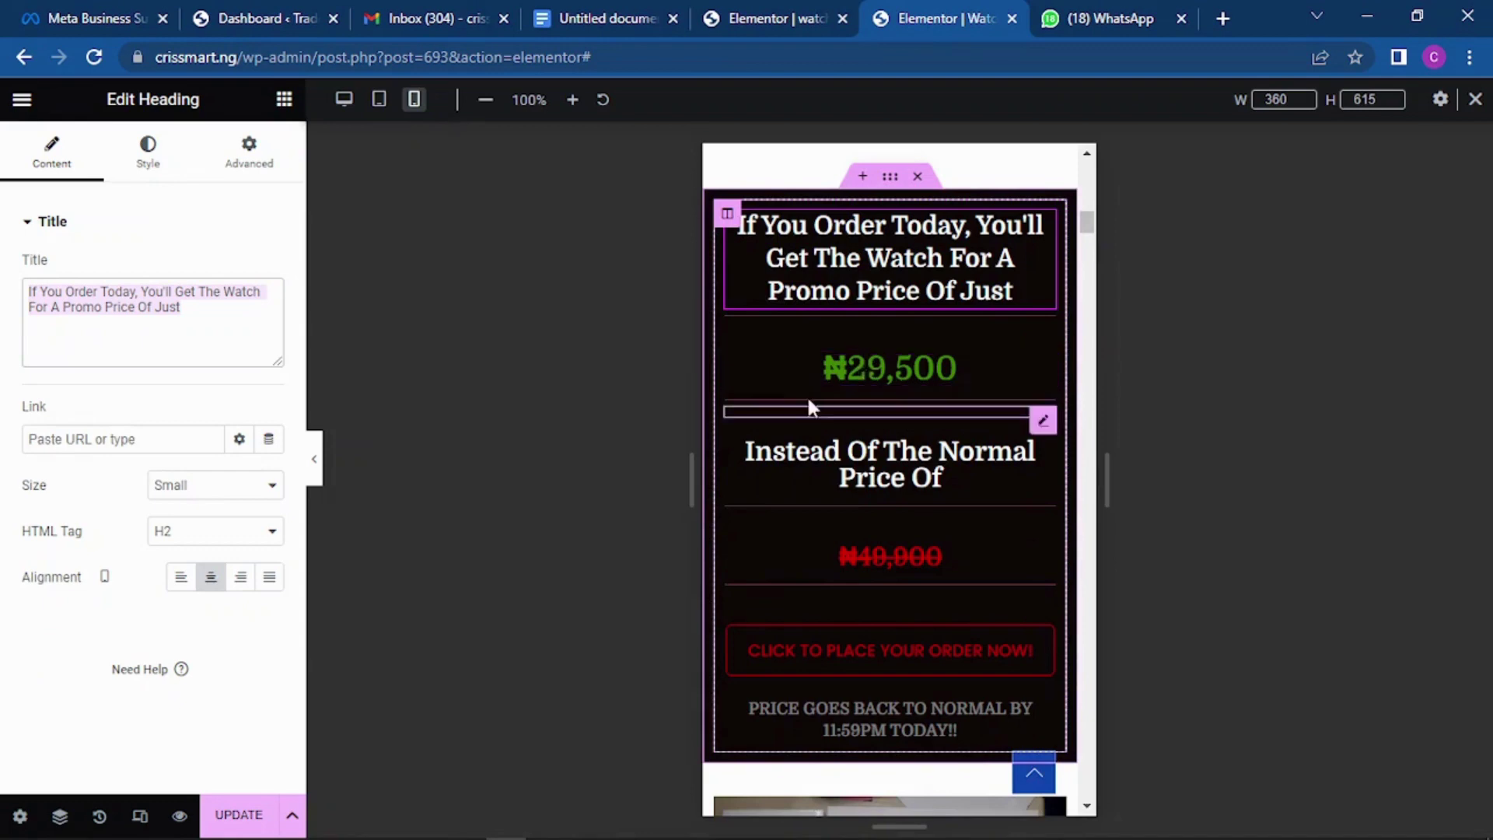
{"action": "left_click", "coordinate": [766, 17]}
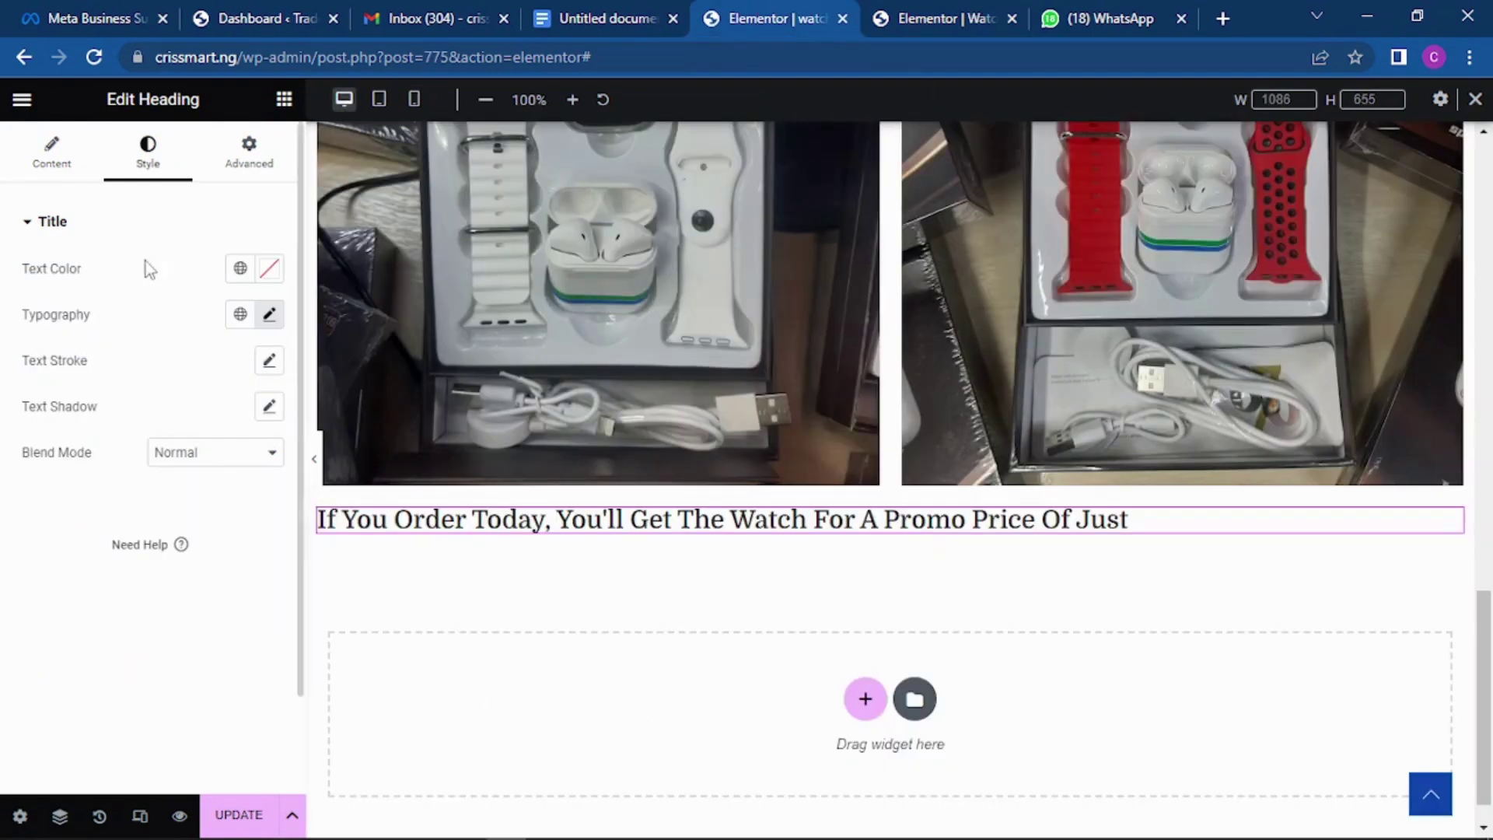
{"action": "left_click", "coordinate": [284, 99]}
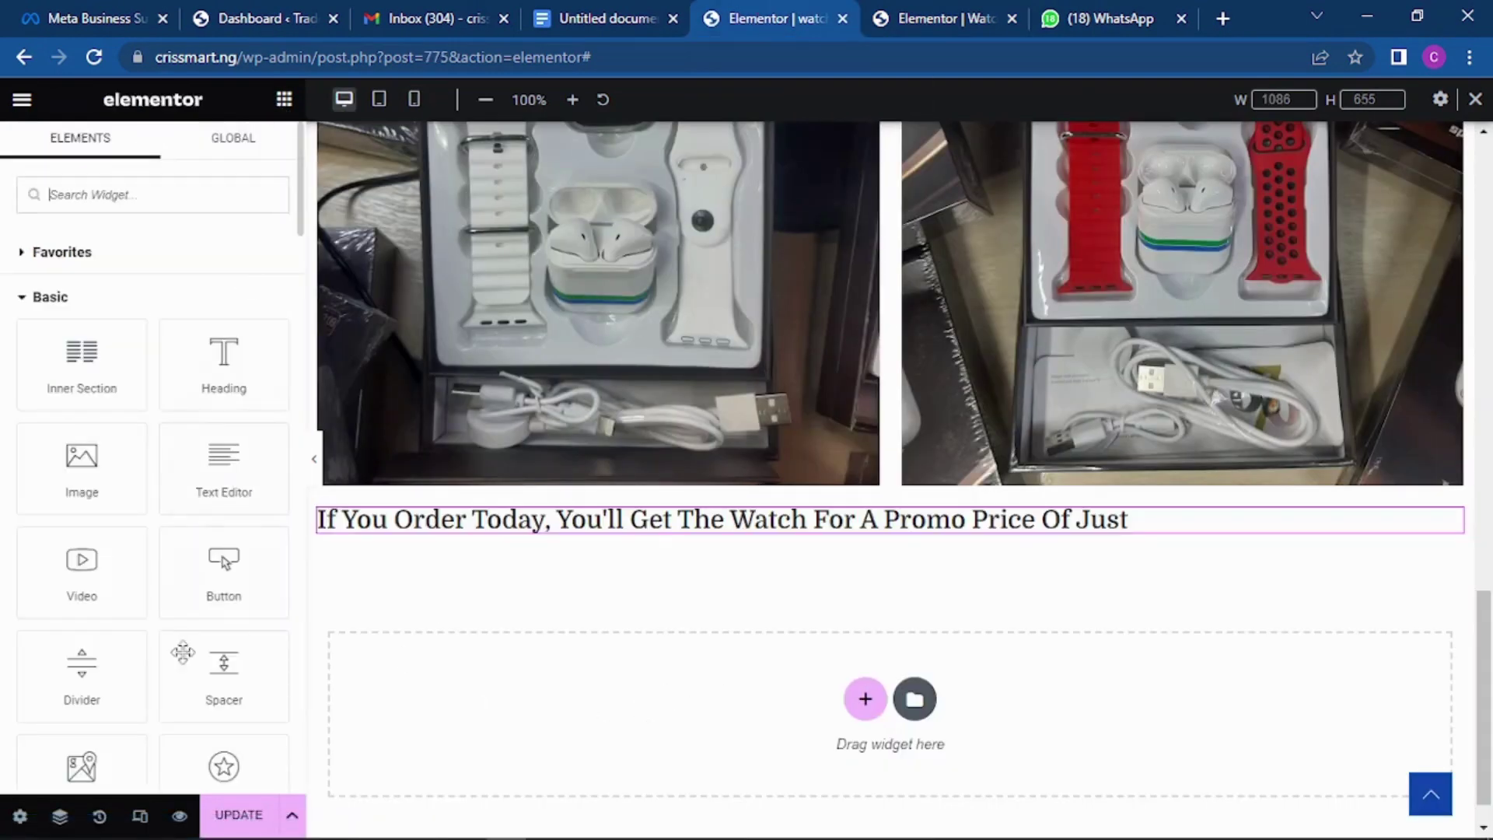
{"action": "left_click_drag", "start_coordinate": [217, 466], "coordinate": [736, 521]}
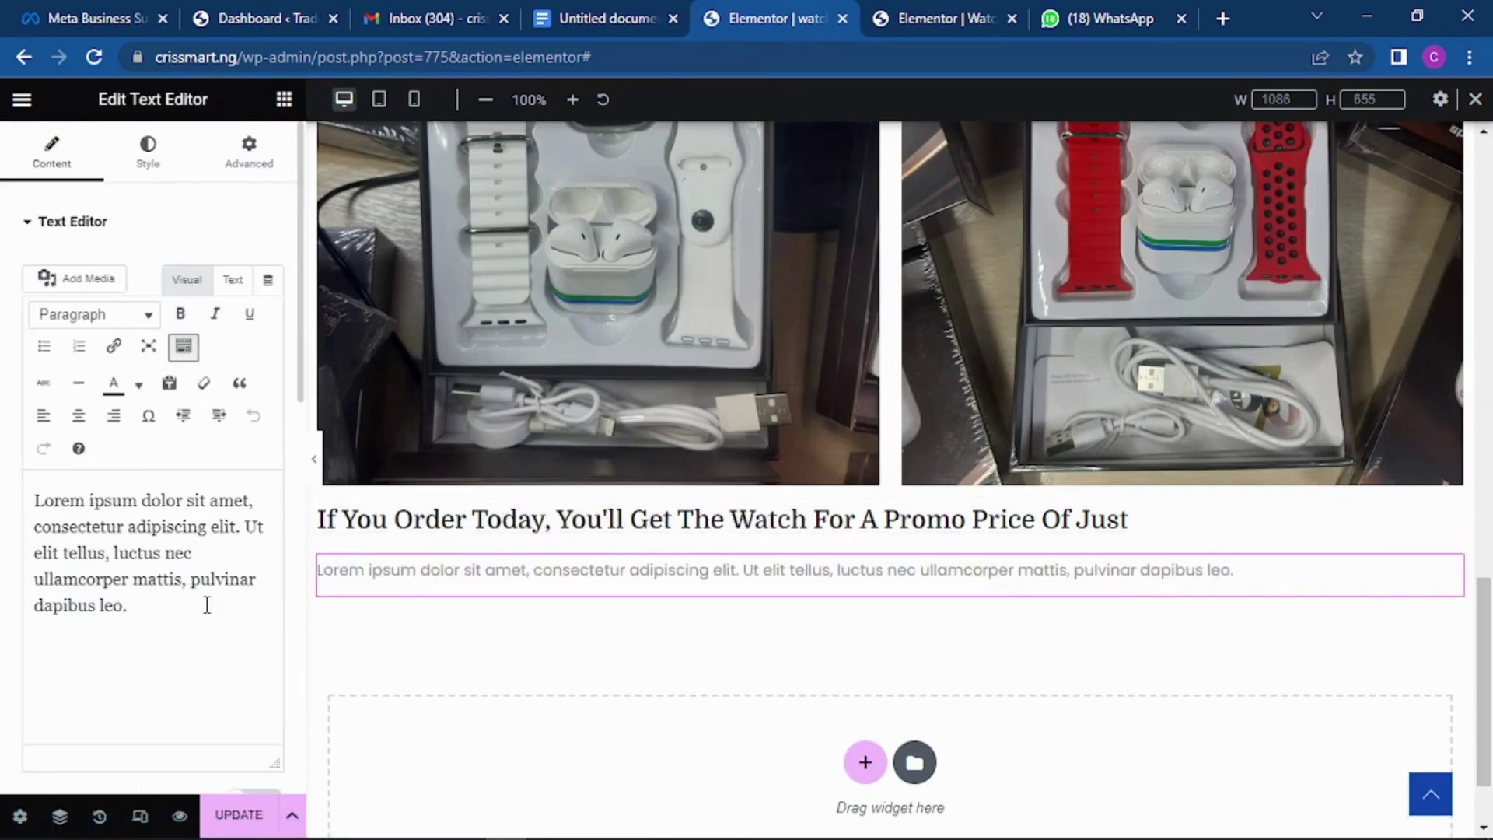
{"action": "right_click", "coordinate": [1448, 572]}
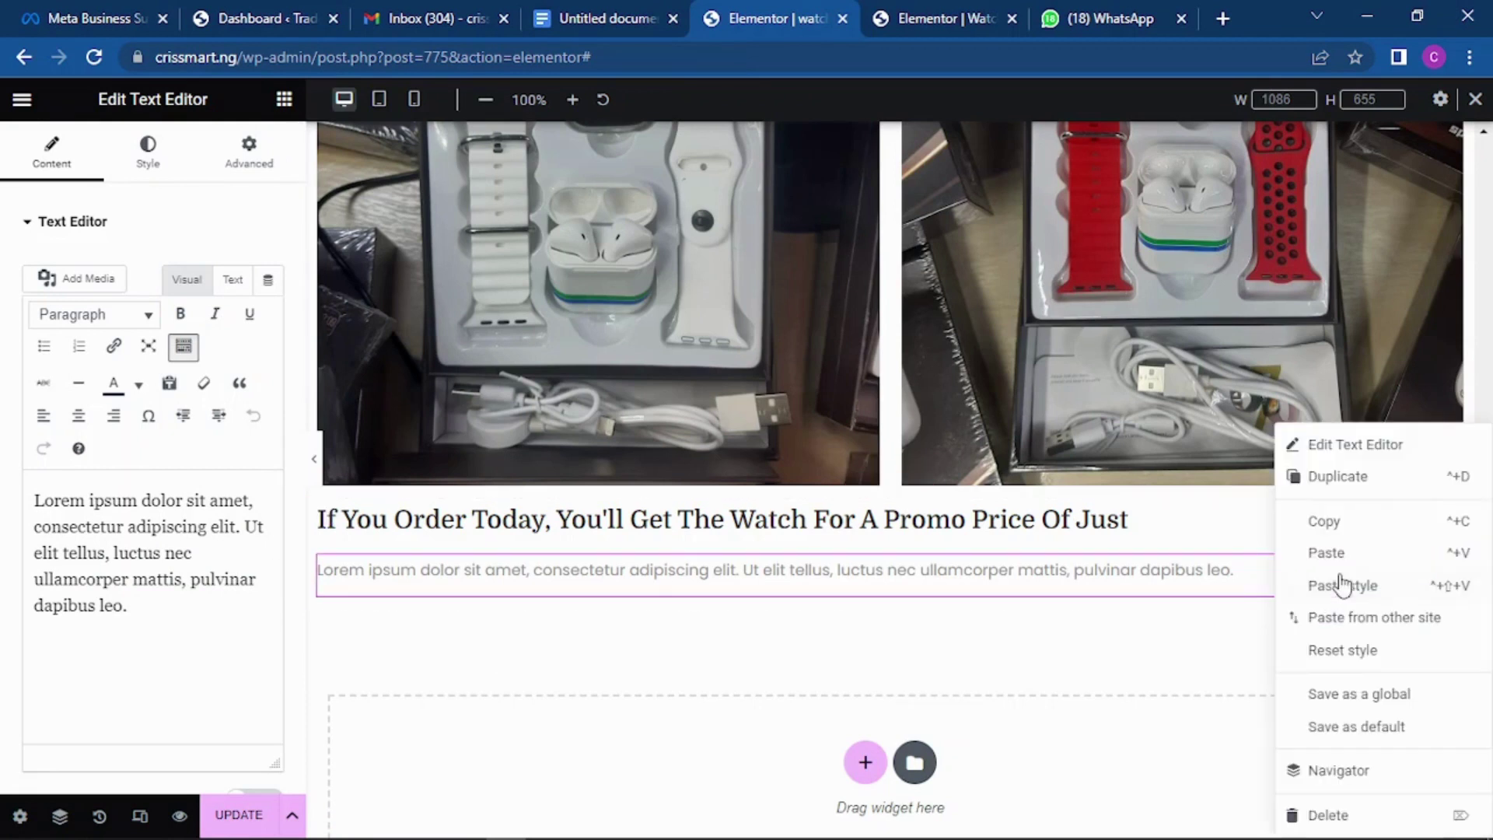
{"action": "left_click", "coordinate": [1331, 815]}
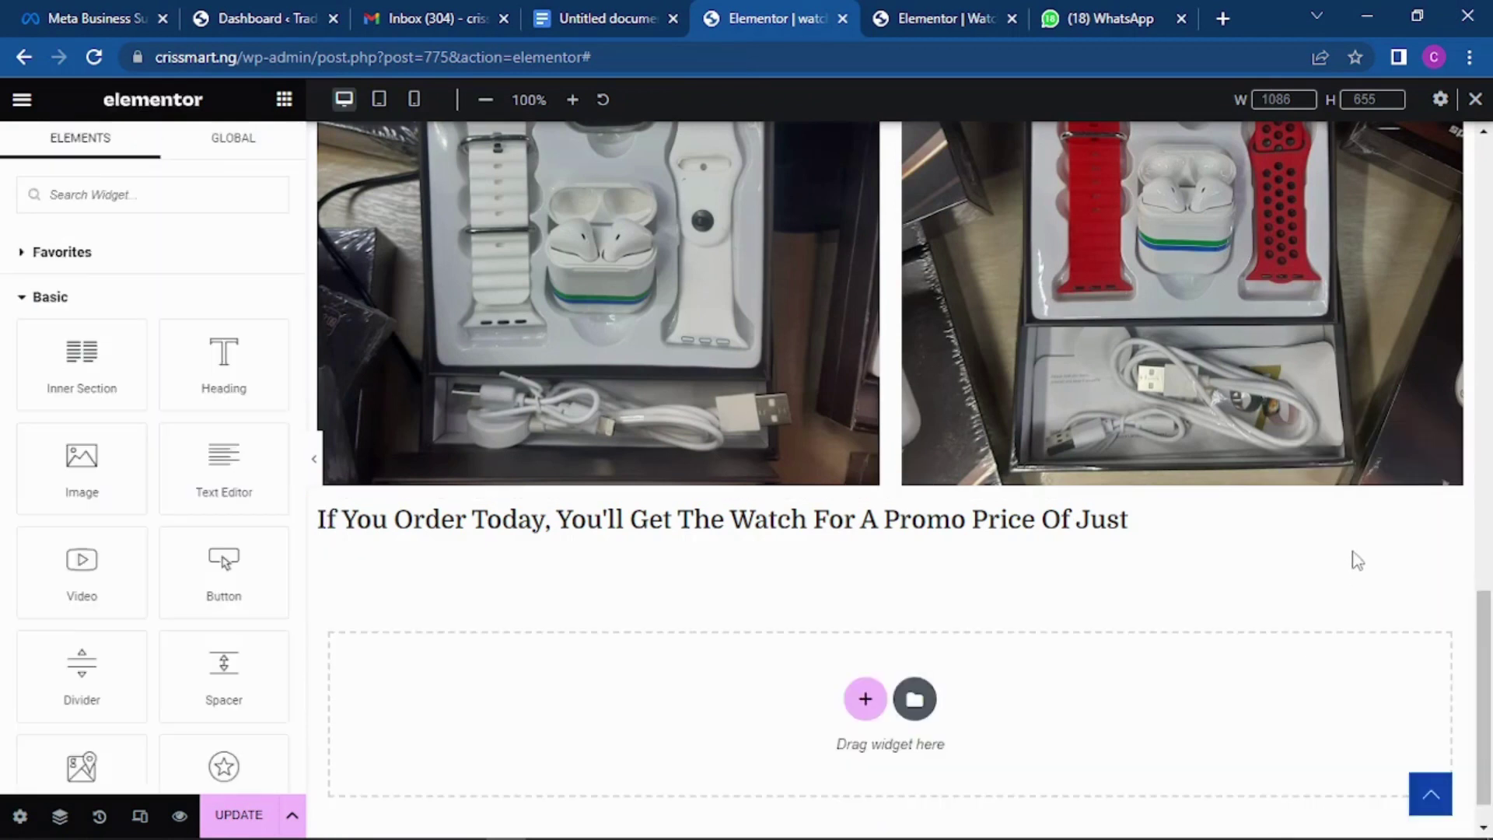
Duplicate the promo heading and replace the copy's title with the promo price ₦29,500 from the existing watch page.
{"action": "right_click", "coordinate": [778, 530]}
{"action": "left_click", "coordinate": [837, 477]}
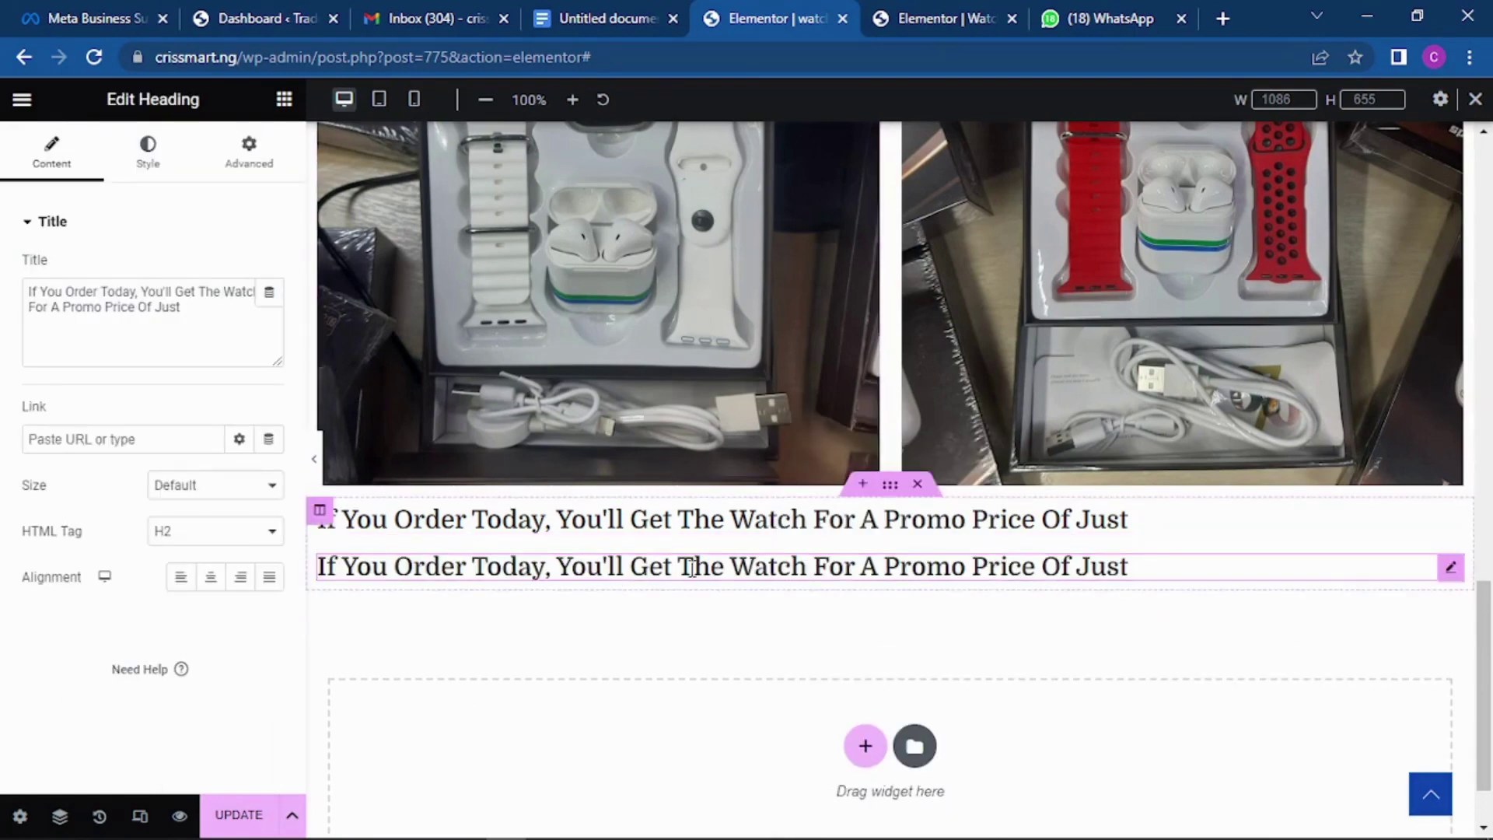
{"action": "left_click", "coordinate": [861, 10]}
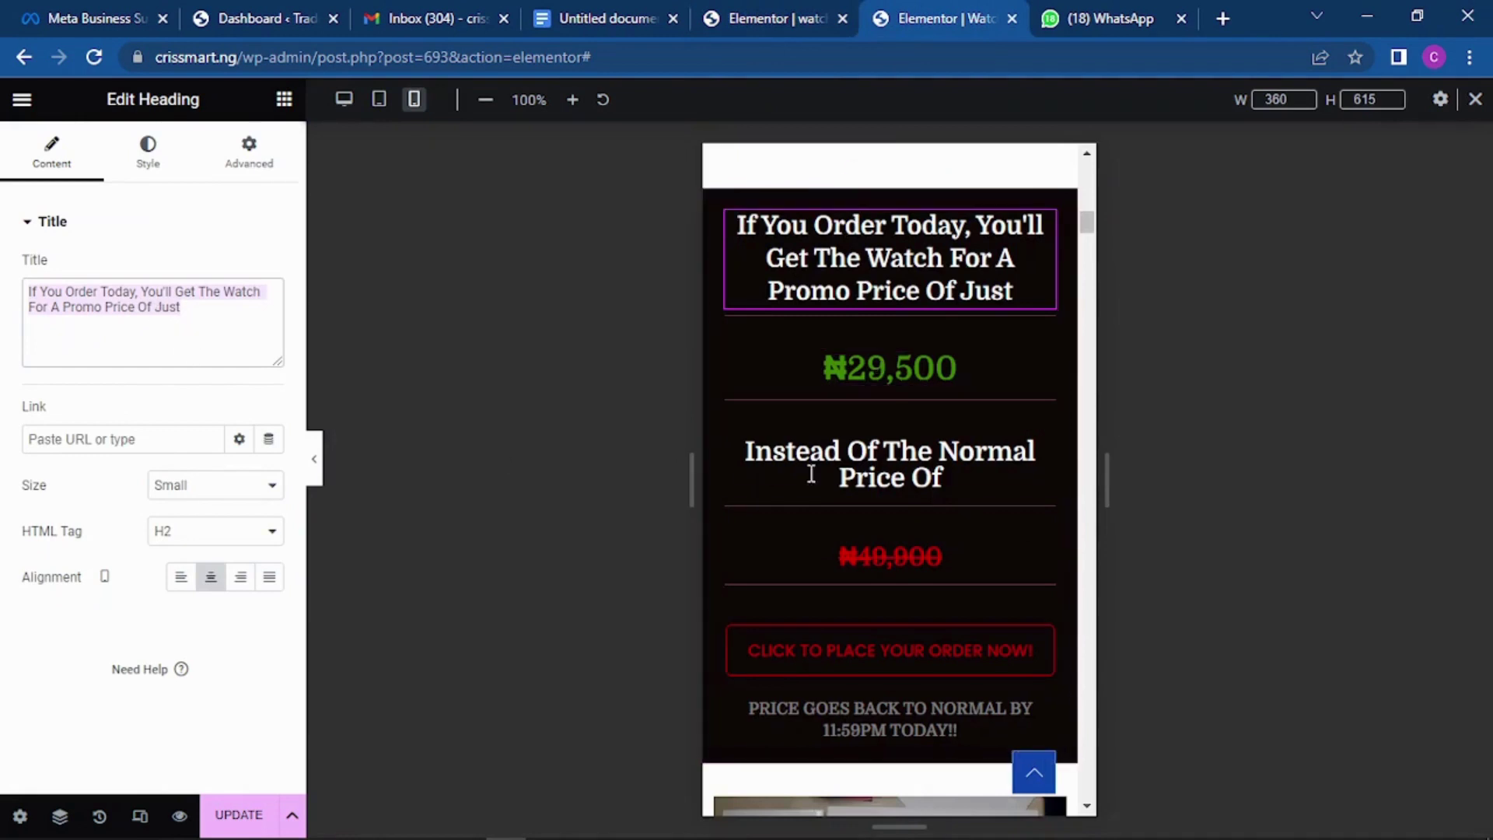
{"action": "left_click", "coordinate": [955, 368]}
{"action": "left_click", "coordinate": [147, 152]}
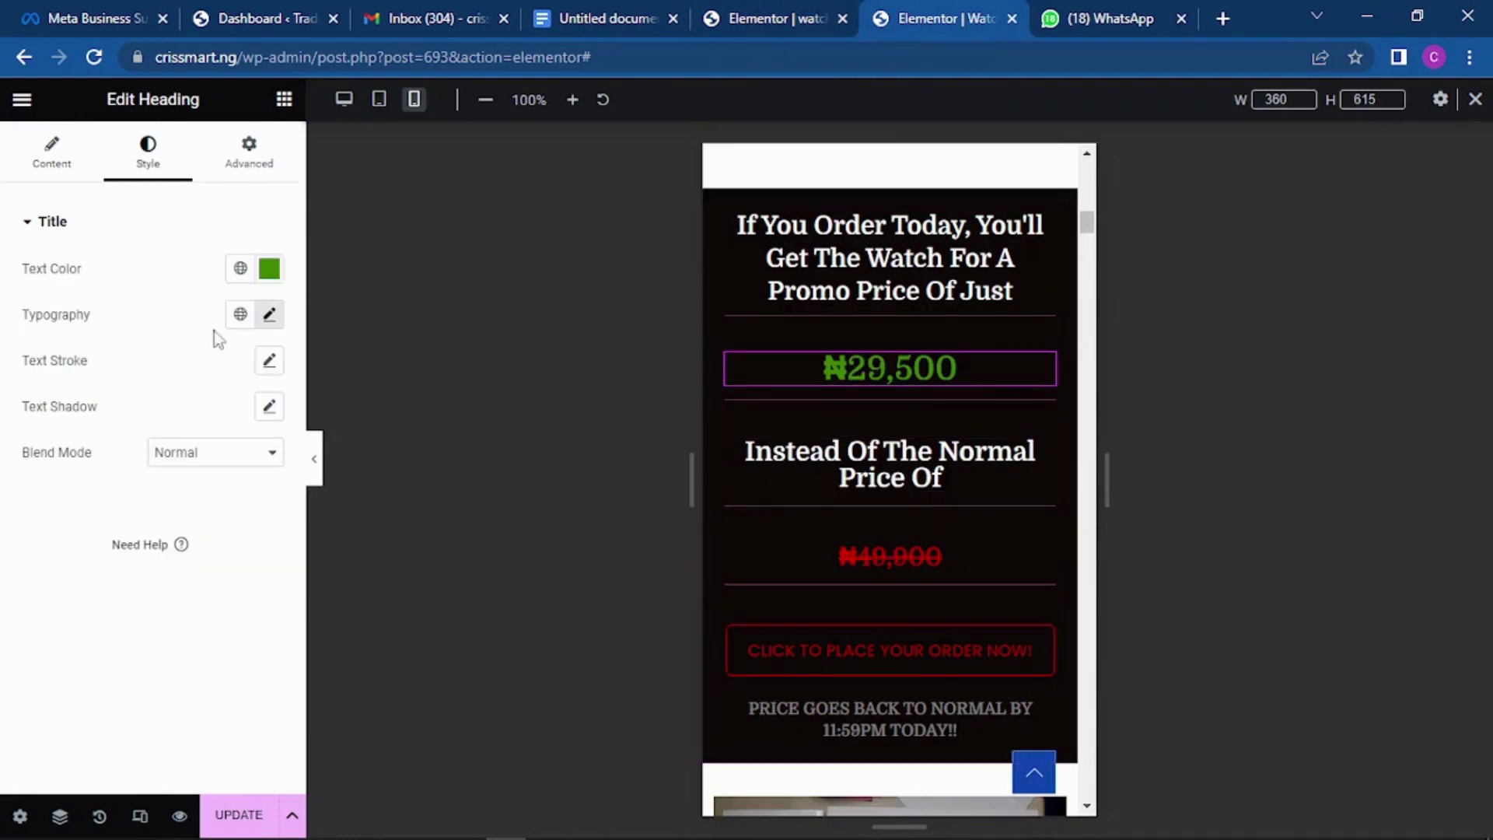
{"action": "left_click", "coordinate": [52, 173]}
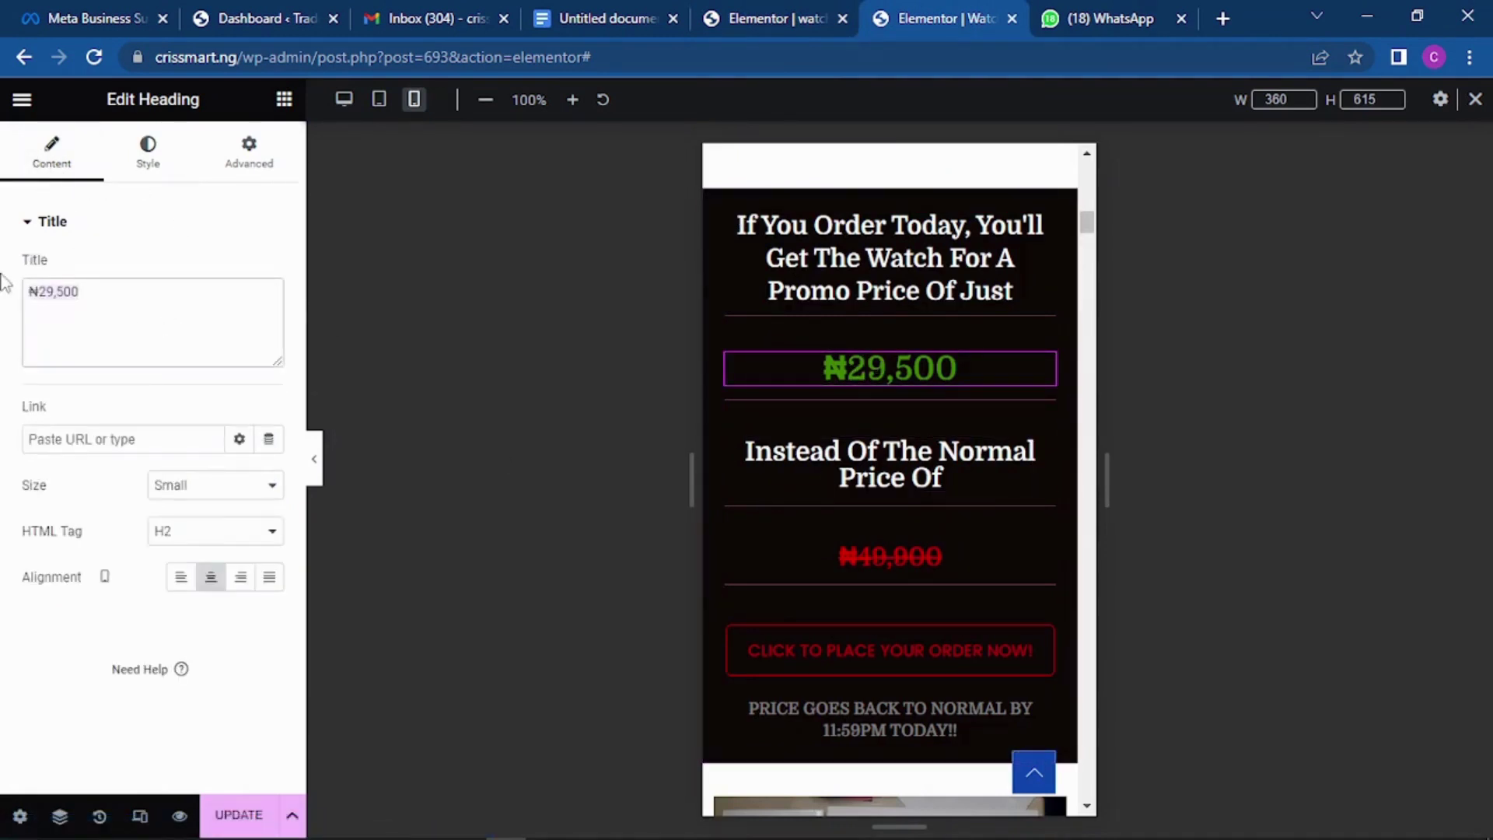
{"action": "left_click", "coordinate": [712, 11]}
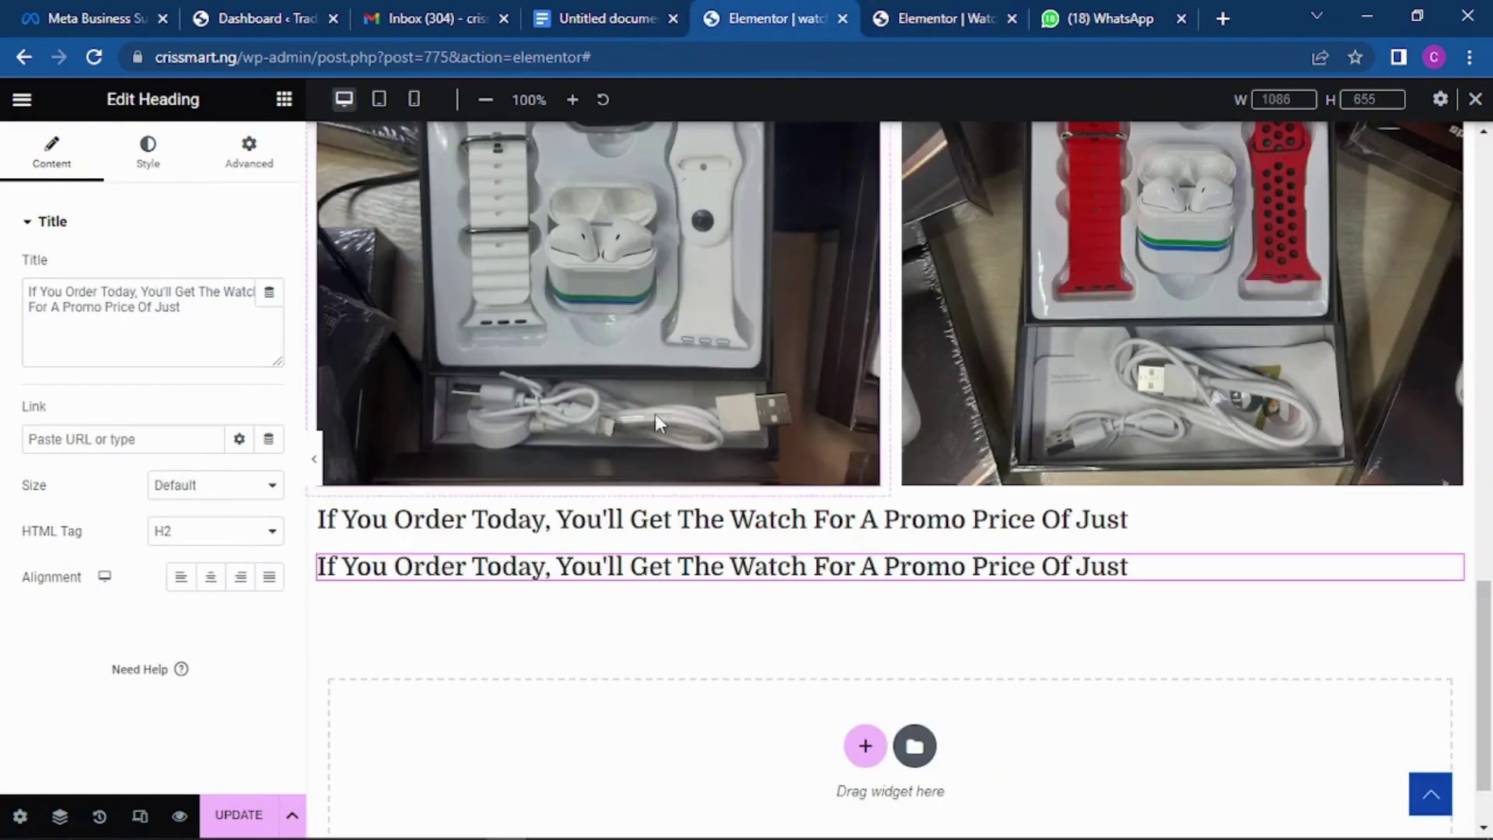
{"action": "triple_click", "coordinate": [215, 297]}
{"action": "left_click_drag", "start_coordinate": [193, 333], "coordinate": [11, 289]}
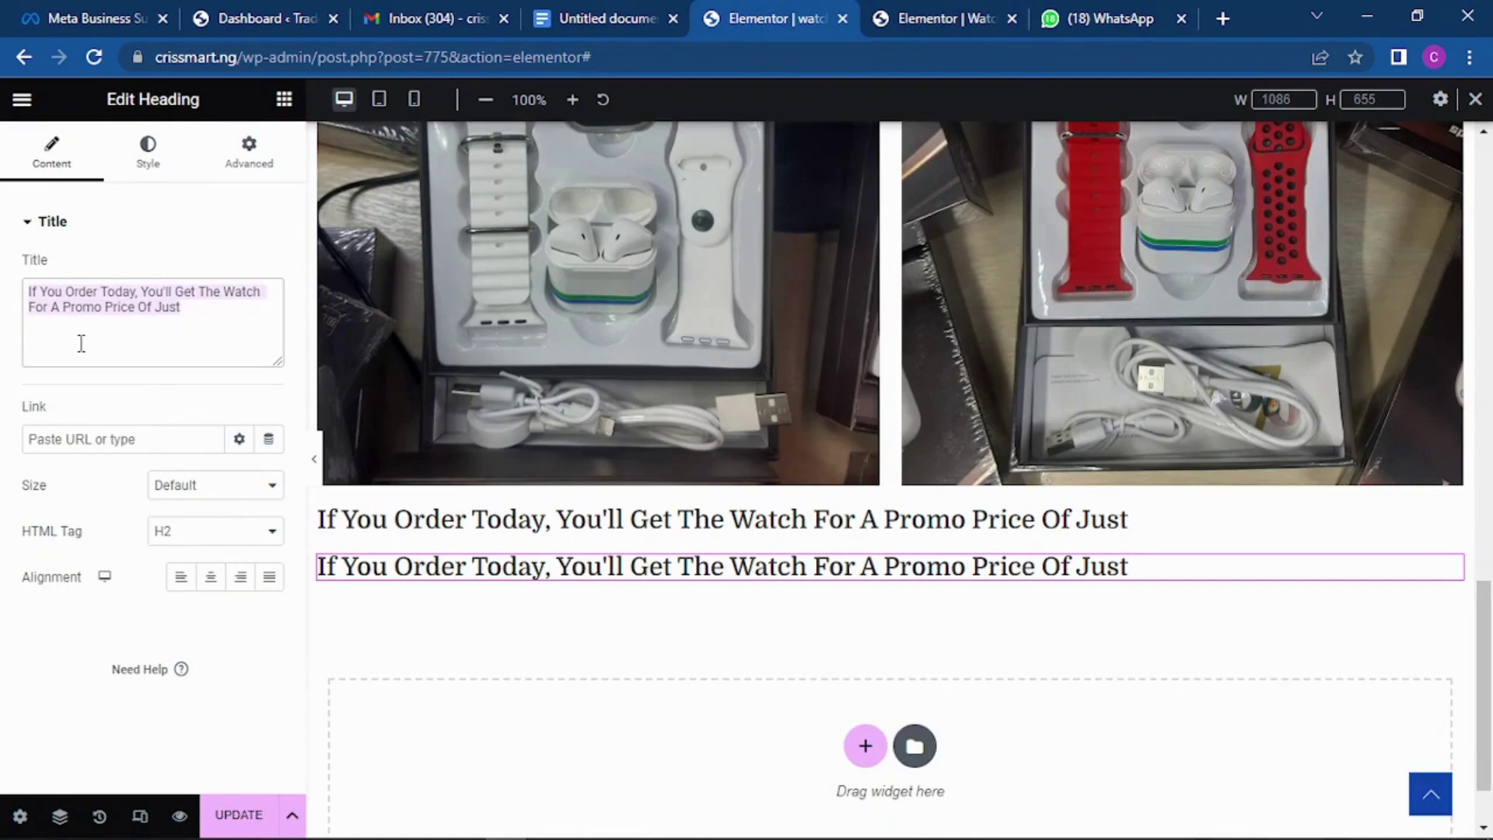
{"action": "type", "text": "₦29,500"}
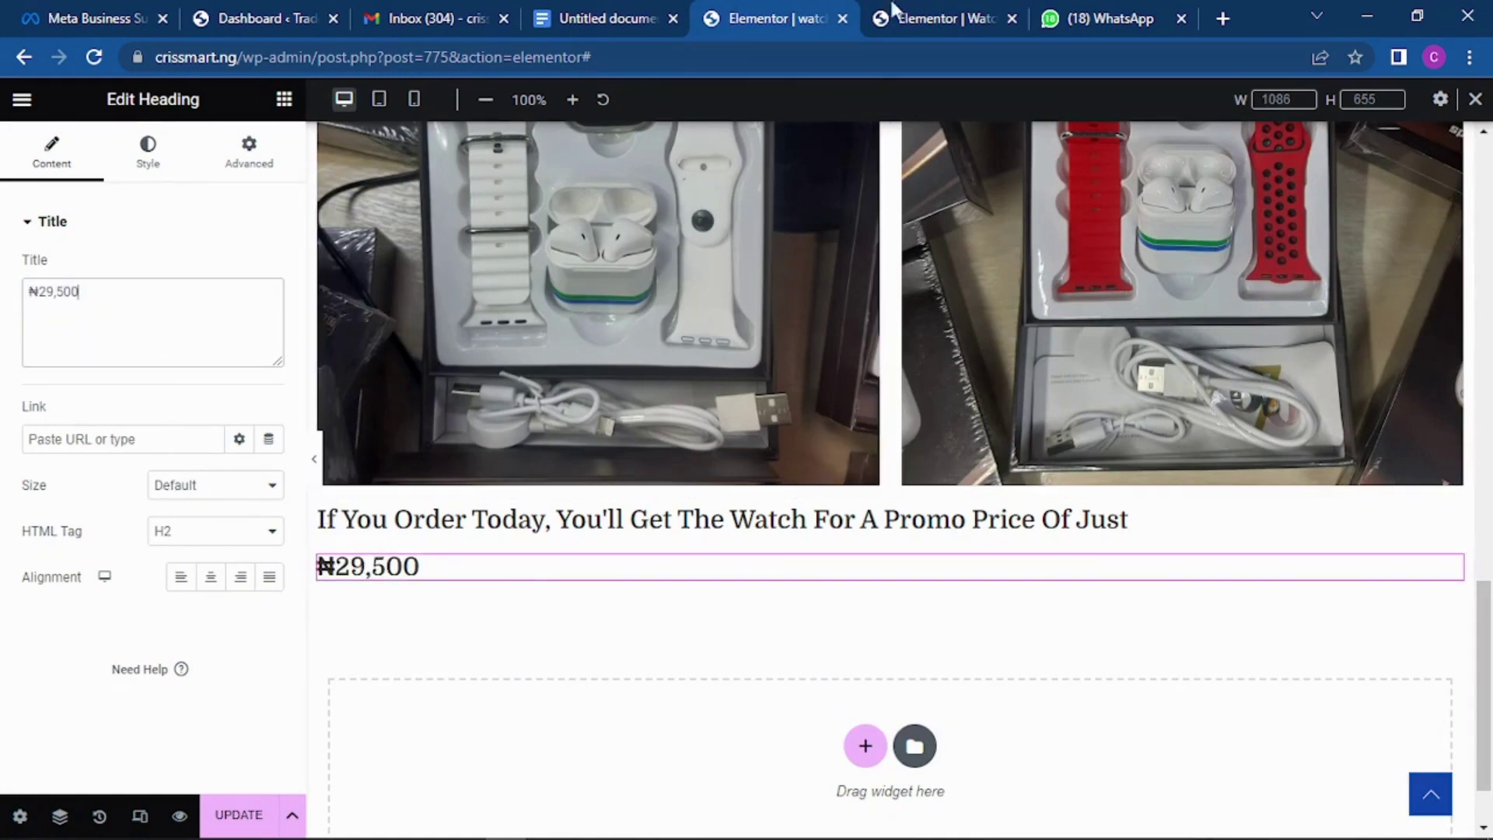
{"action": "left_click", "coordinate": [937, 17]}
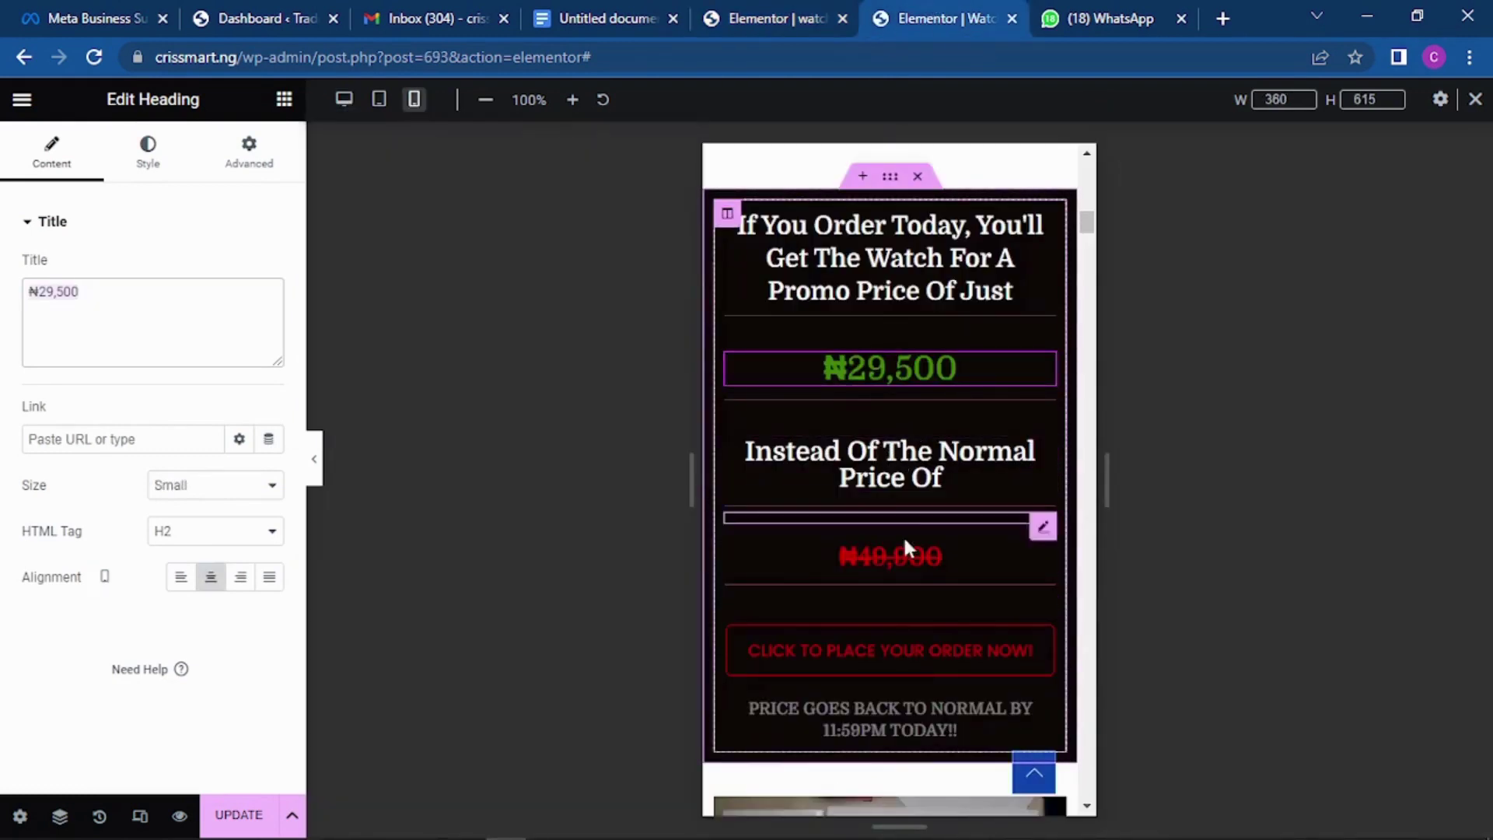
{"action": "left_click", "coordinate": [745, 14]}
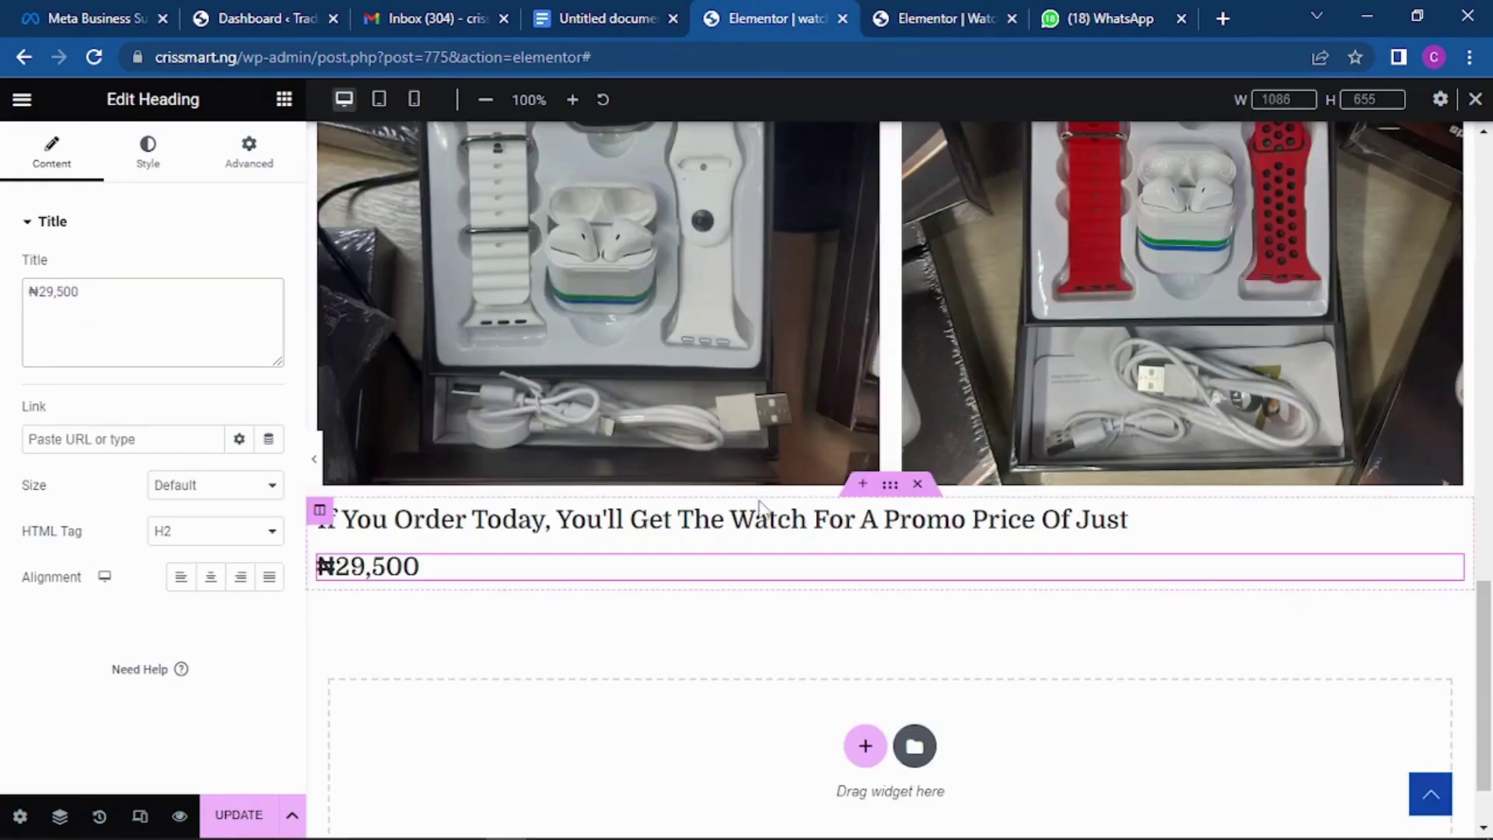
{"action": "right_click", "coordinate": [1112, 518]}
{"action": "left_click", "coordinate": [1159, 477]}
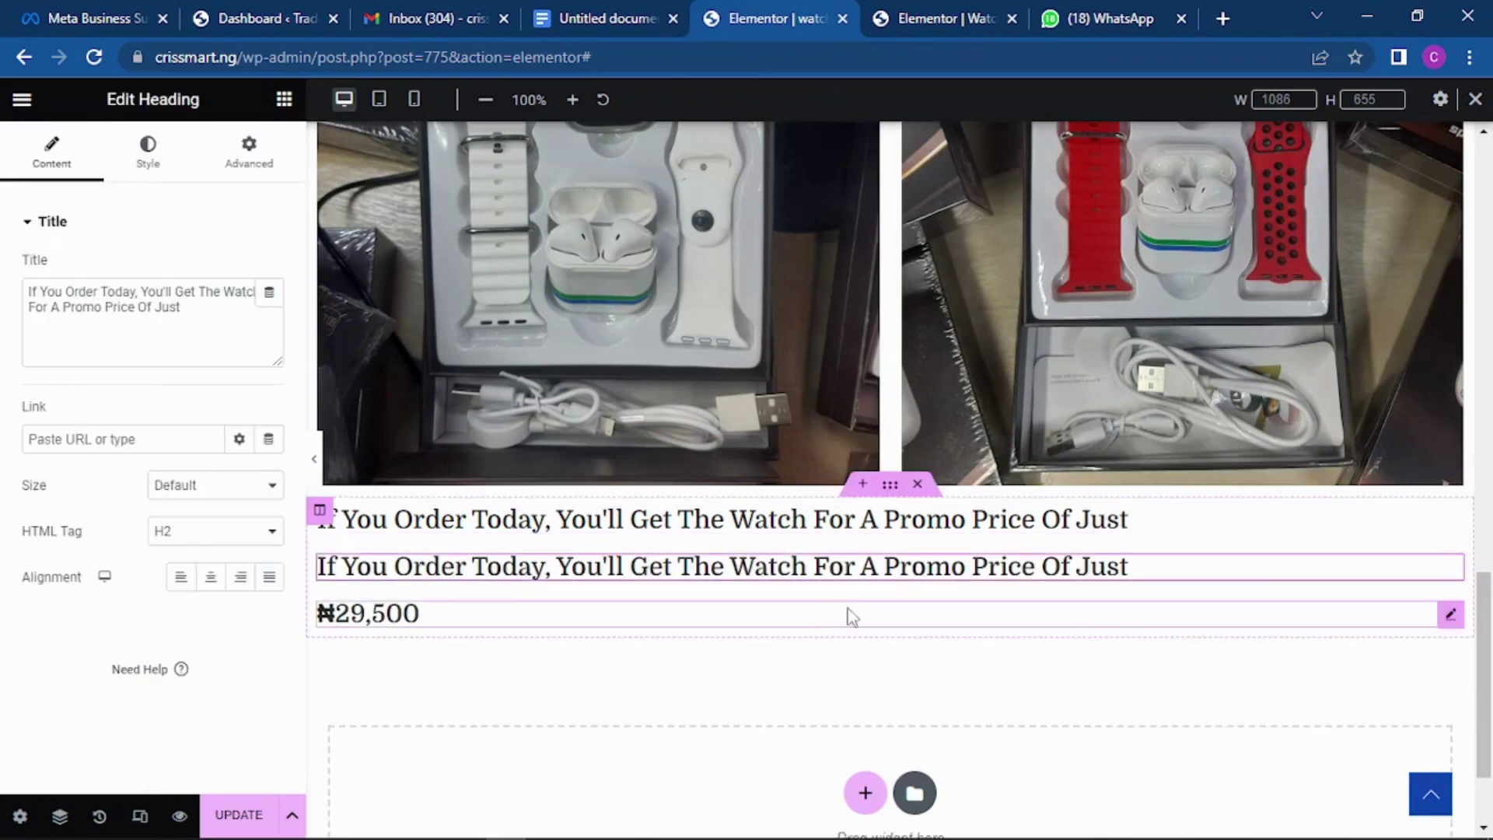
{"action": "left_click_drag", "start_coordinate": [1451, 570], "coordinate": [584, 646]}
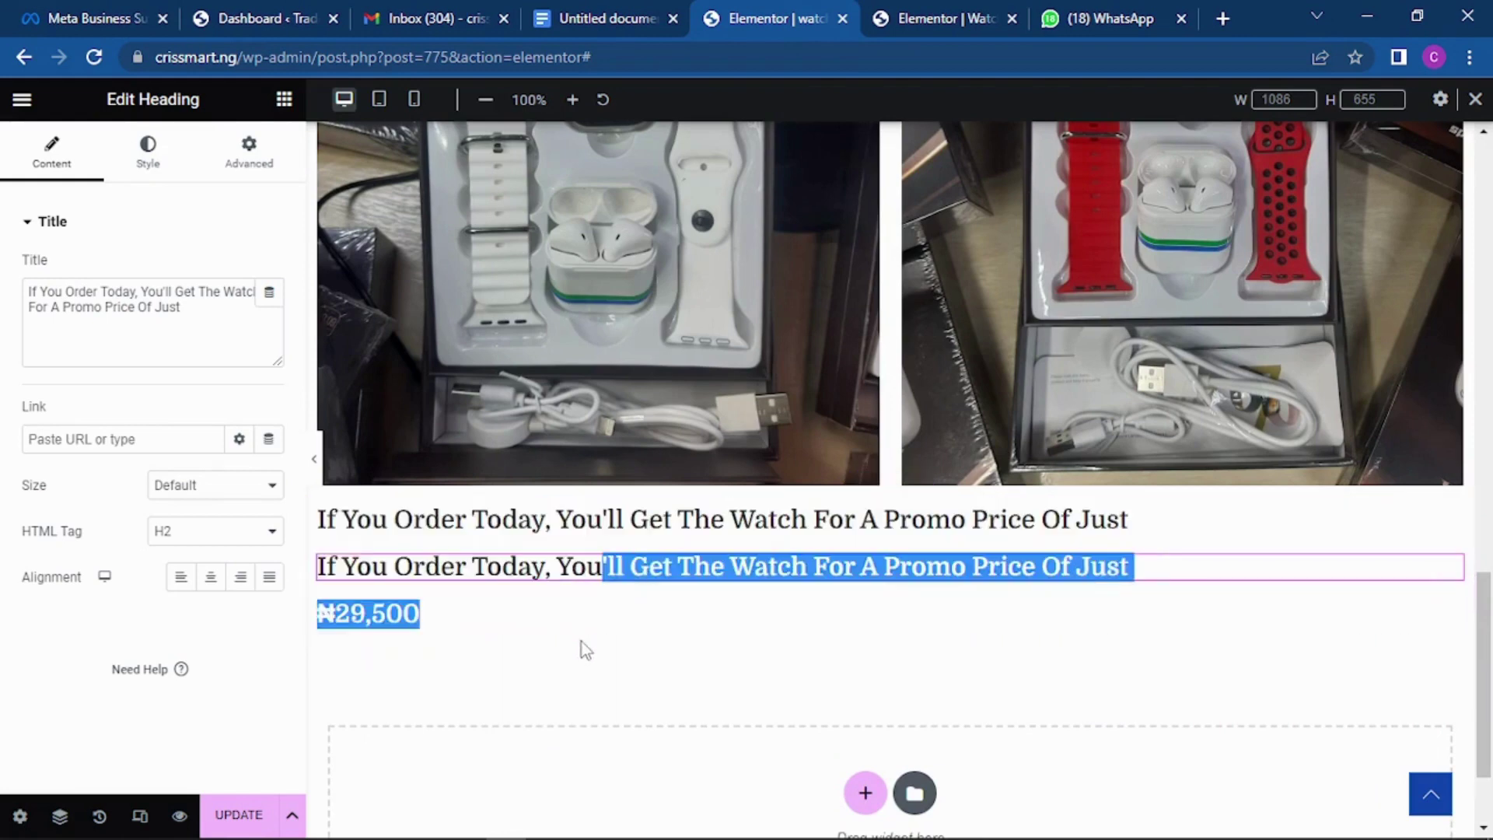
{"action": "left_click", "coordinate": [571, 568]}
{"action": "left_click_drag", "start_coordinate": [572, 567], "coordinate": [673, 627]}
{"action": "left_click", "coordinate": [674, 627]}
{"action": "left_click", "coordinate": [567, 565]}
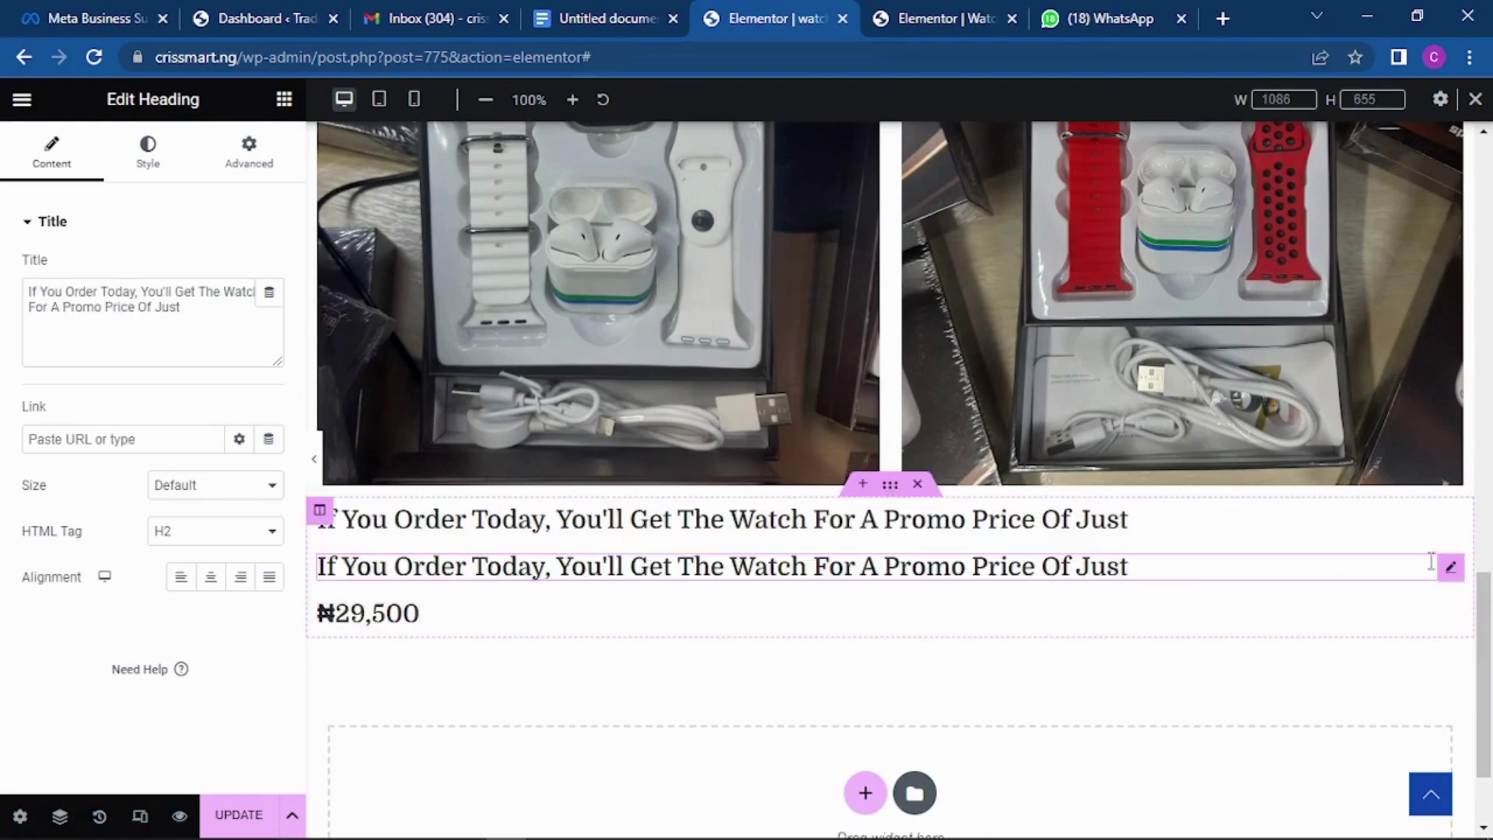
{"action": "left_click_drag", "start_coordinate": [1450, 567], "coordinate": [1104, 572]}
{"action": "right_click", "coordinate": [1238, 573]}
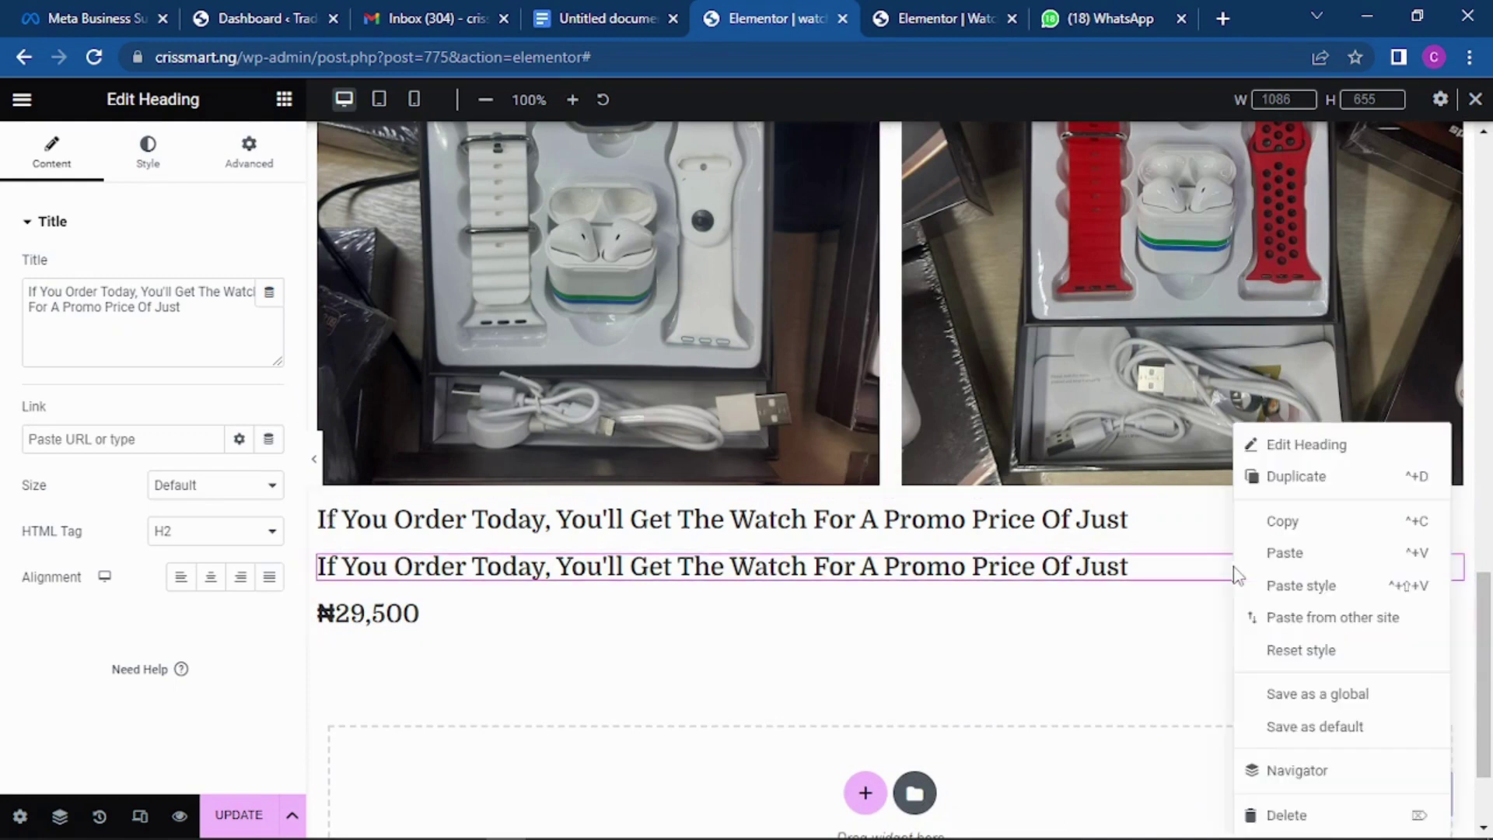
{"action": "left_click", "coordinate": [1291, 815]}
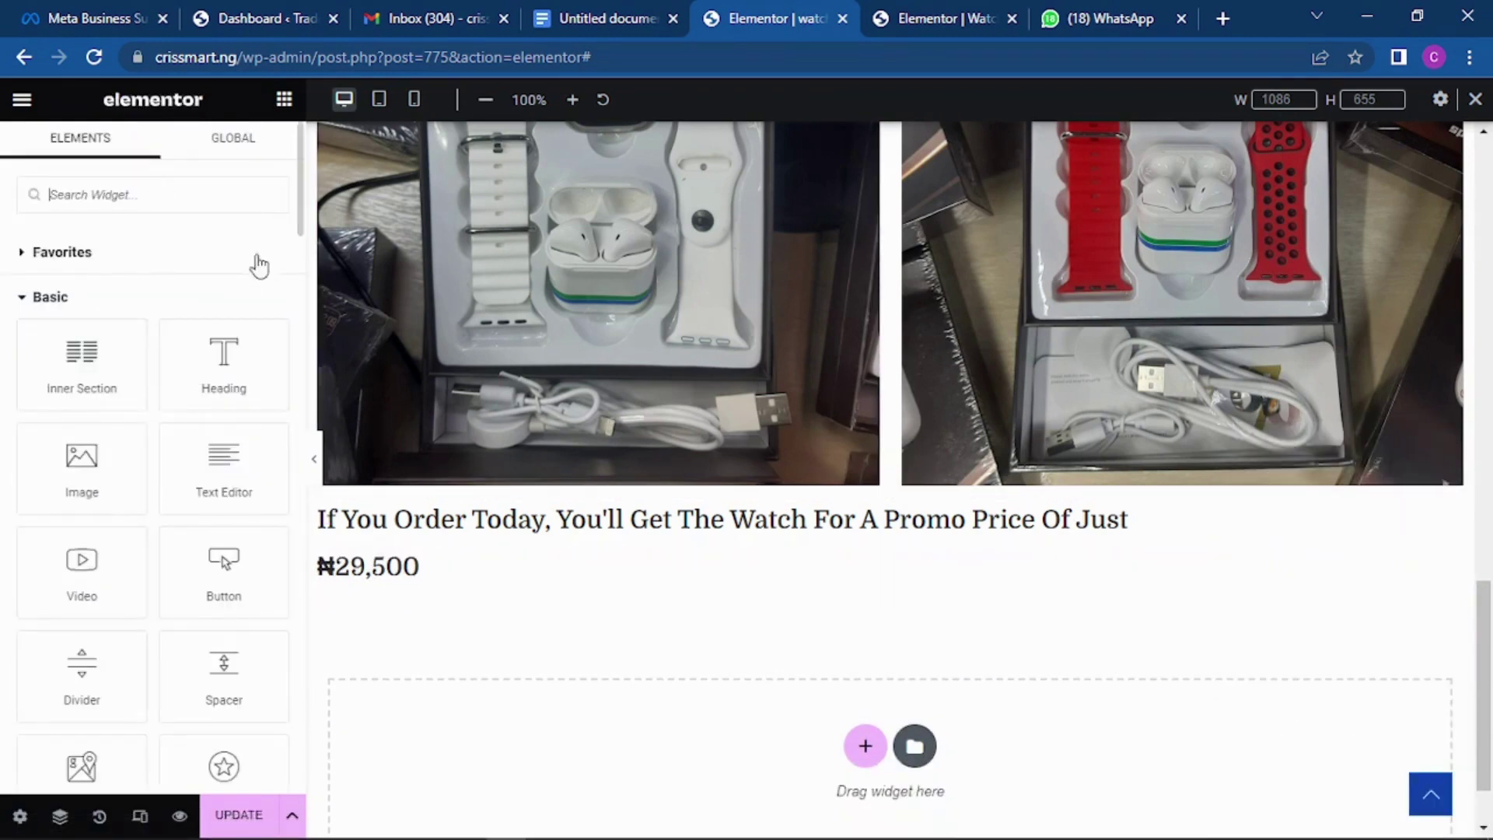
Place a Heading widget below the promo price and title it "Instead Of The Normal Price Of", copied from the existing watch page.
{"action": "left_click_drag", "start_coordinate": [224, 353], "coordinate": [499, 589]}
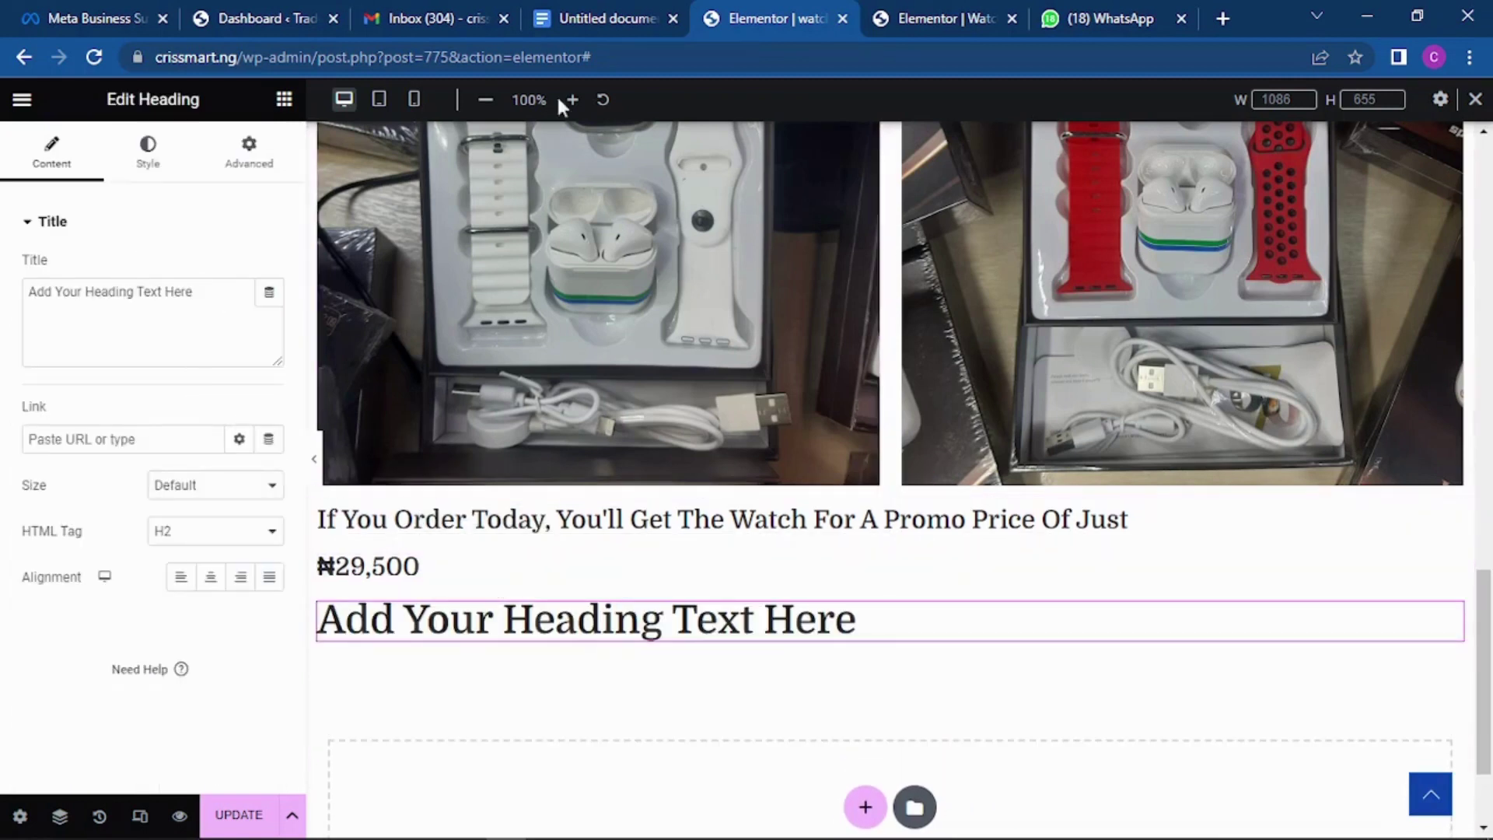
{"action": "left_click", "coordinate": [878, 15]}
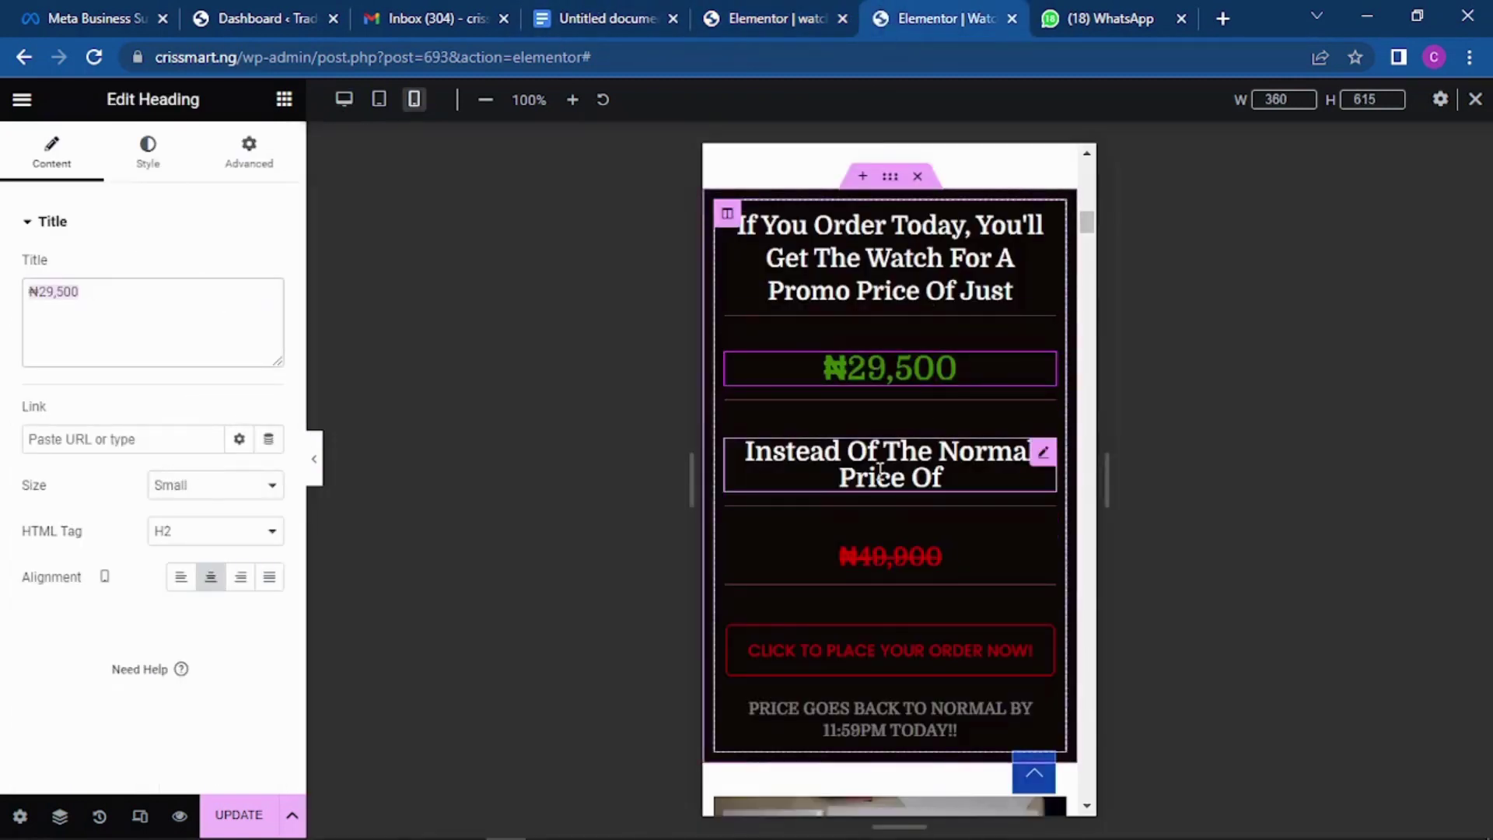
{"action": "left_click", "coordinate": [911, 444]}
{"action": "left_click", "coordinate": [29, 161]}
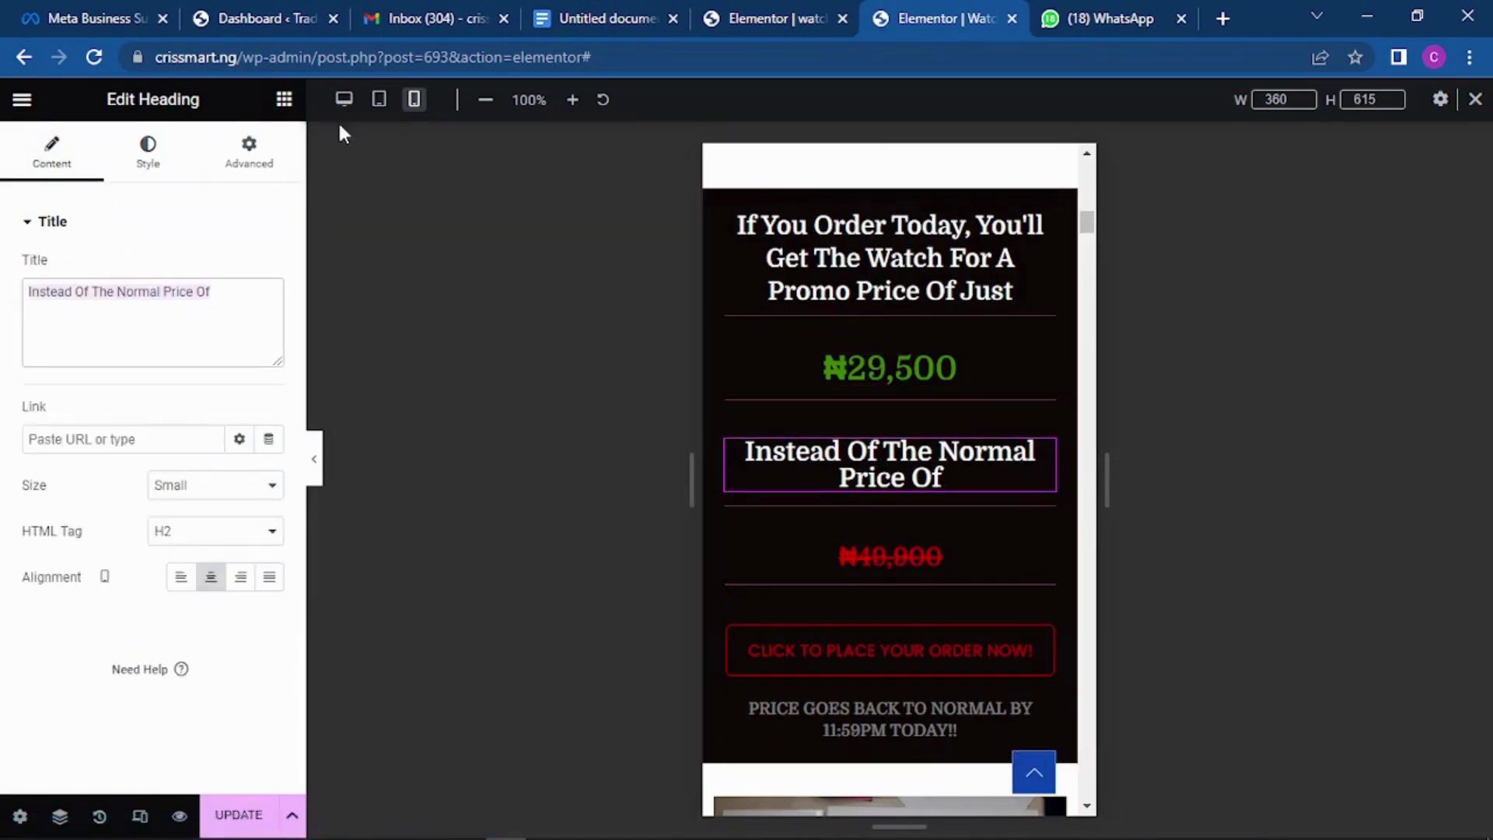
{"action": "left_click", "coordinate": [727, 17]}
{"action": "left_click_drag", "start_coordinate": [210, 307], "coordinate": [11, 310]}
{"action": "type", "text": "Instead Of The Normal Price Of"}
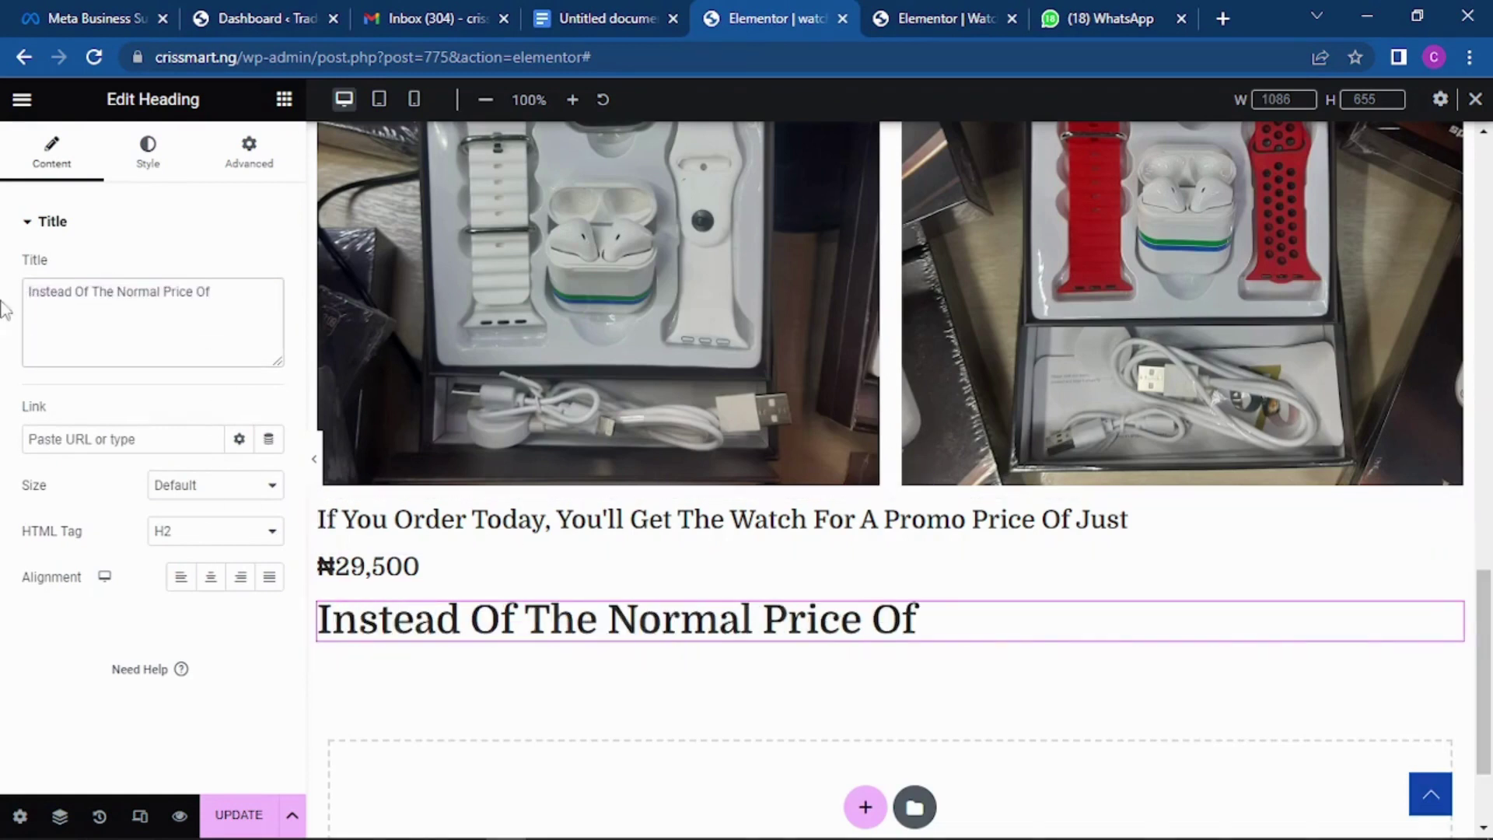
Set the typography size of the "Instead Of The Normal Price Of" heading to 22 px.
{"action": "left_click", "coordinate": [155, 151]}
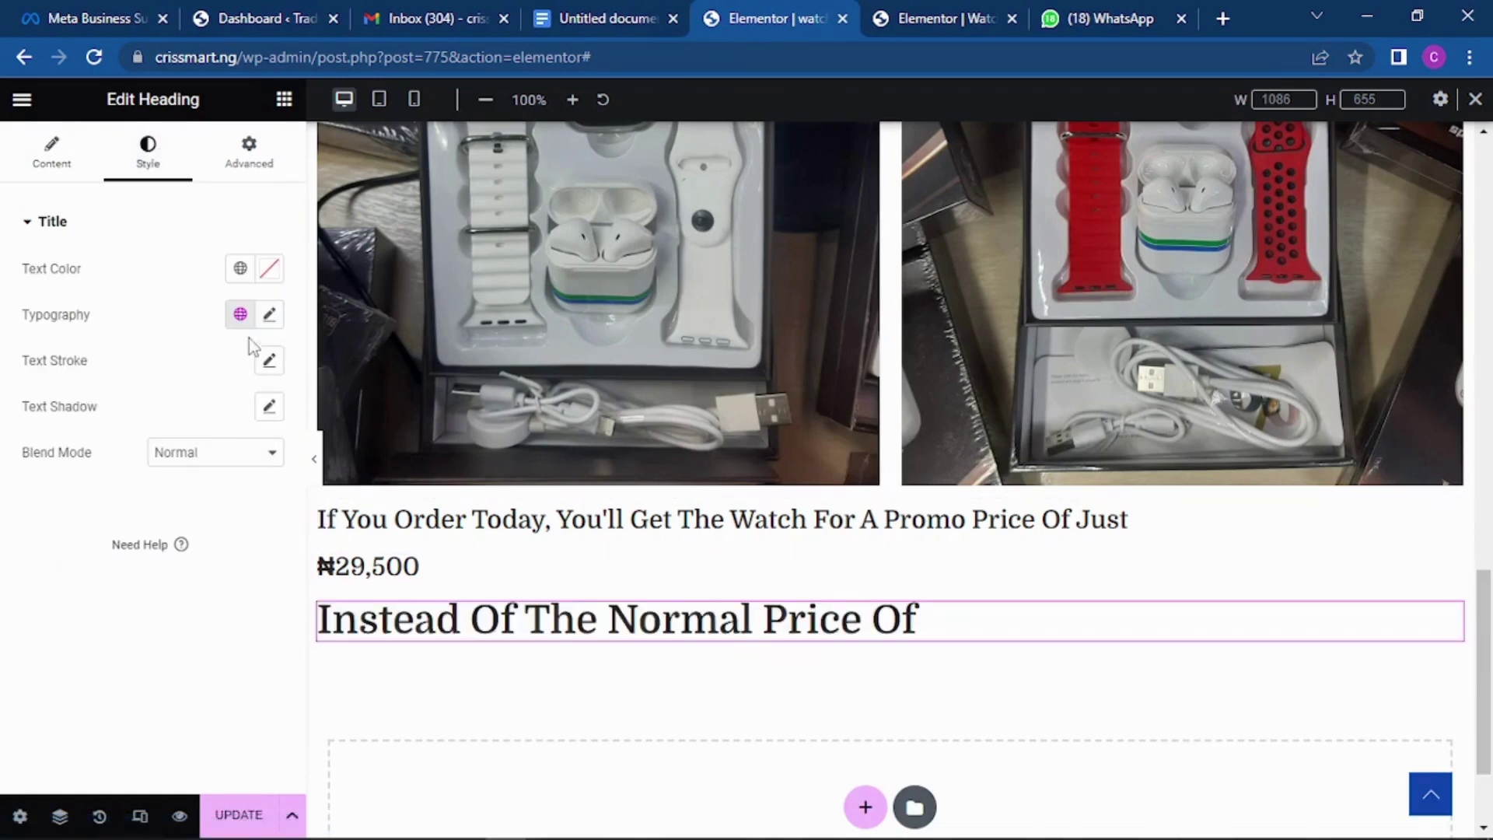
{"action": "left_click", "coordinate": [269, 314]}
{"action": "left_click_drag", "start_coordinate": [45, 495], "coordinate": [63, 491]}
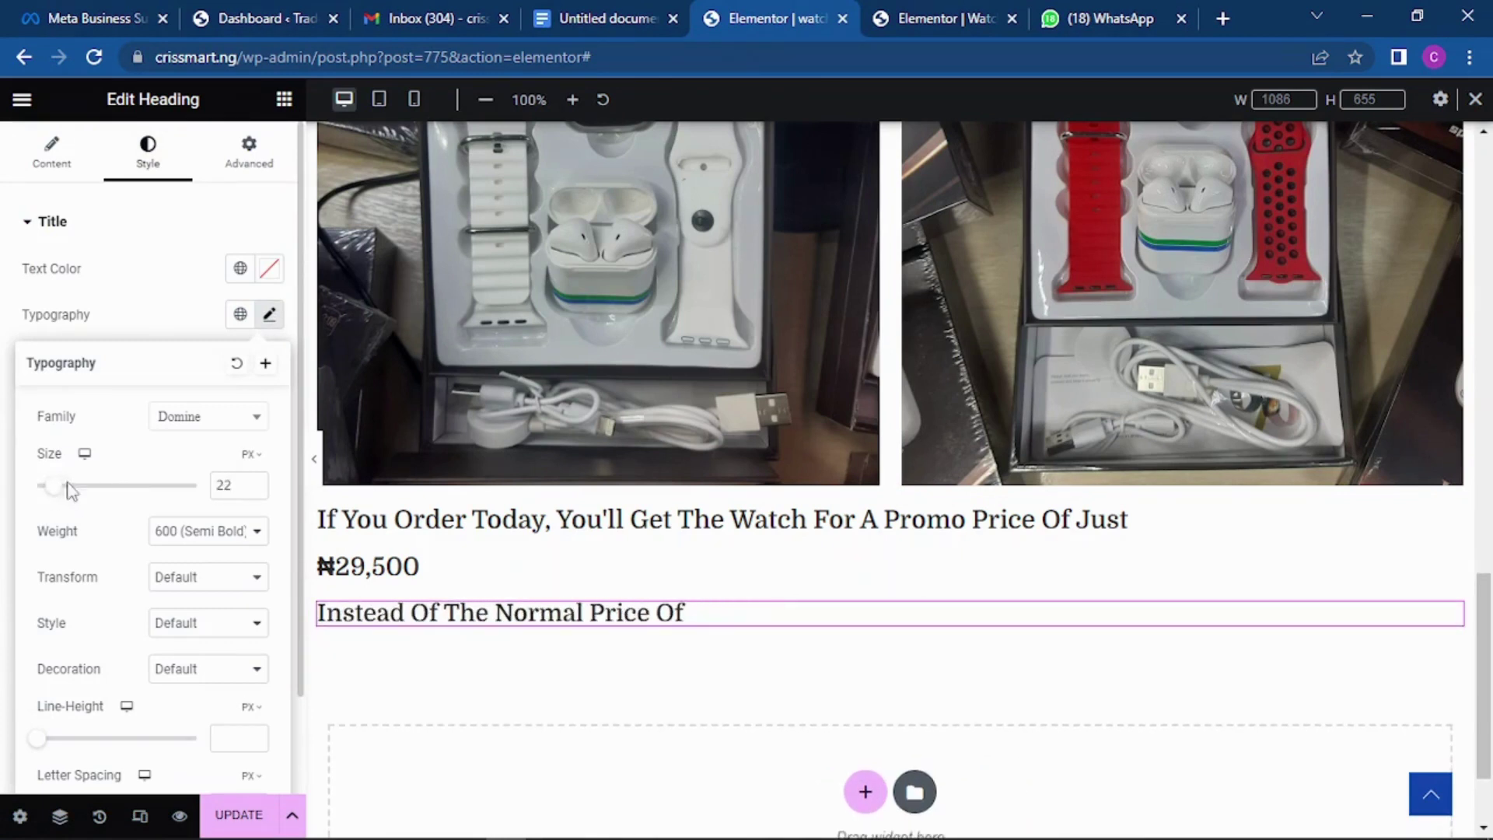
Add a Heading widget below "Instead Of The Normal Price Of" and title it ₦50,500, reusing the copied promo price text.
{"action": "left_click", "coordinate": [525, 568]}
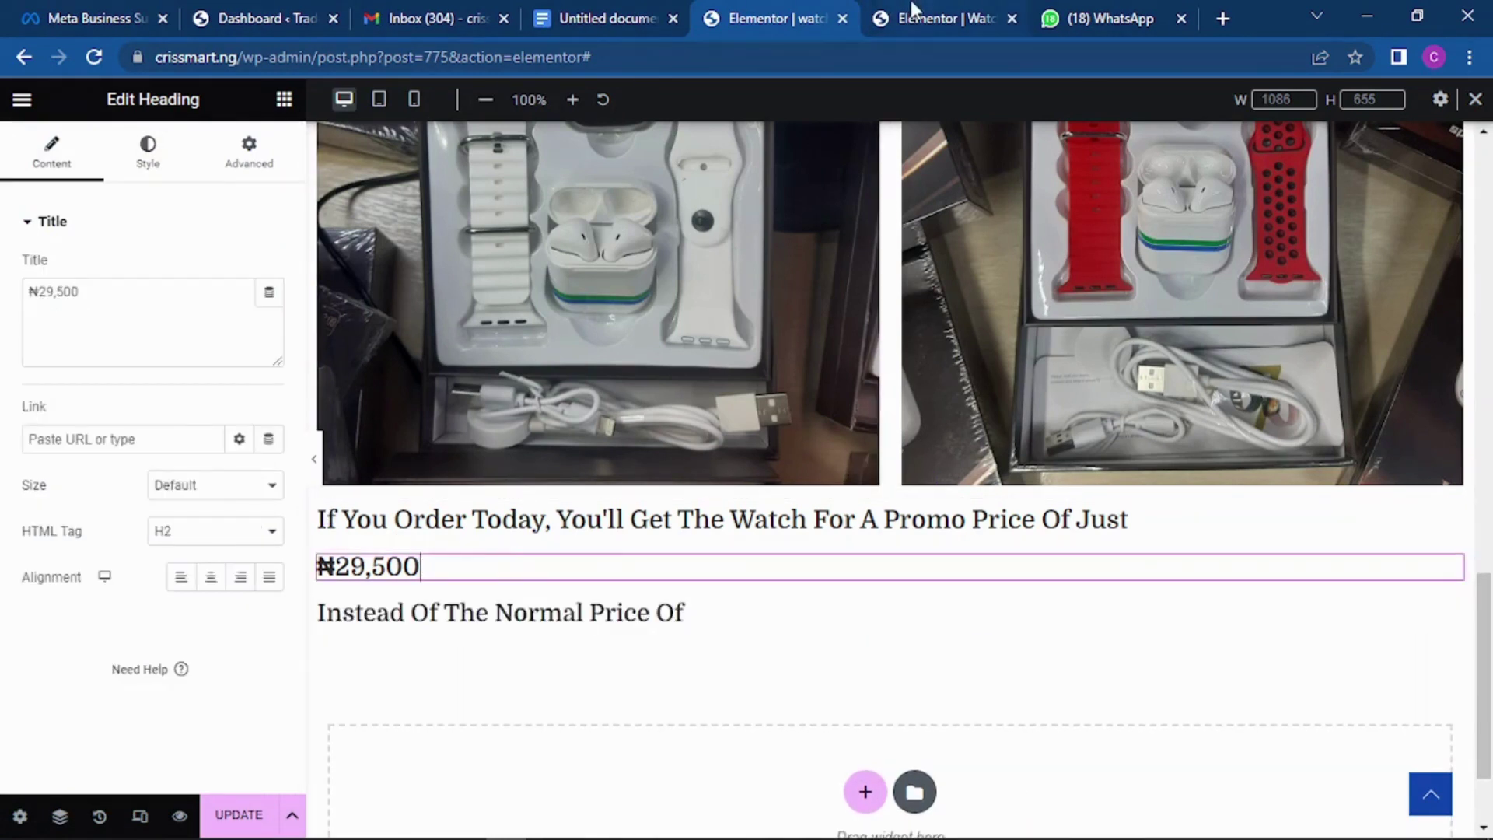
{"action": "left_click_drag", "start_coordinate": [442, 565], "coordinate": [316, 560]}
{"action": "key", "text": "ctrl+c"}
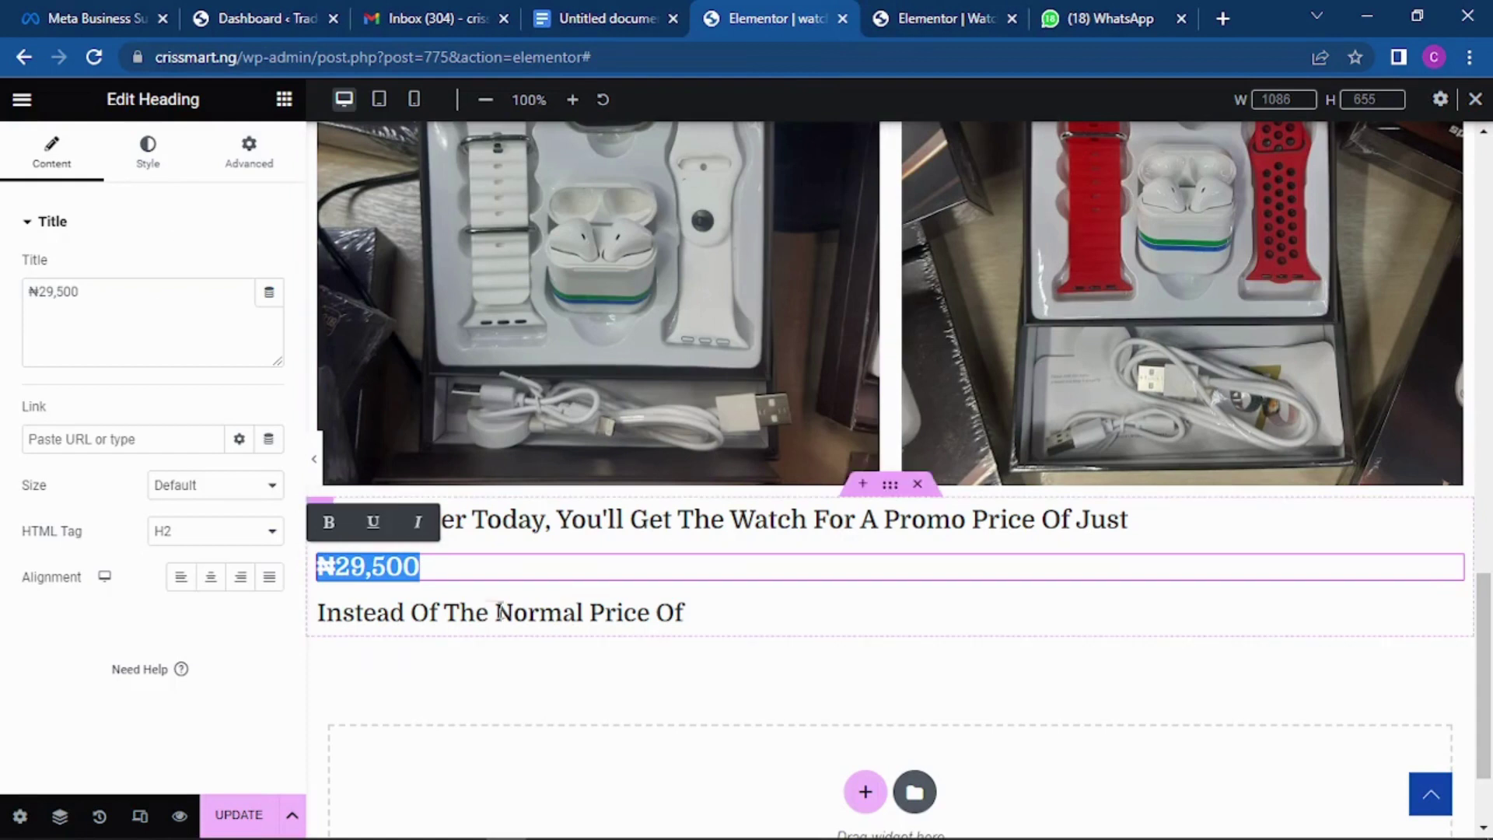
{"action": "left_click", "coordinate": [250, 157]}
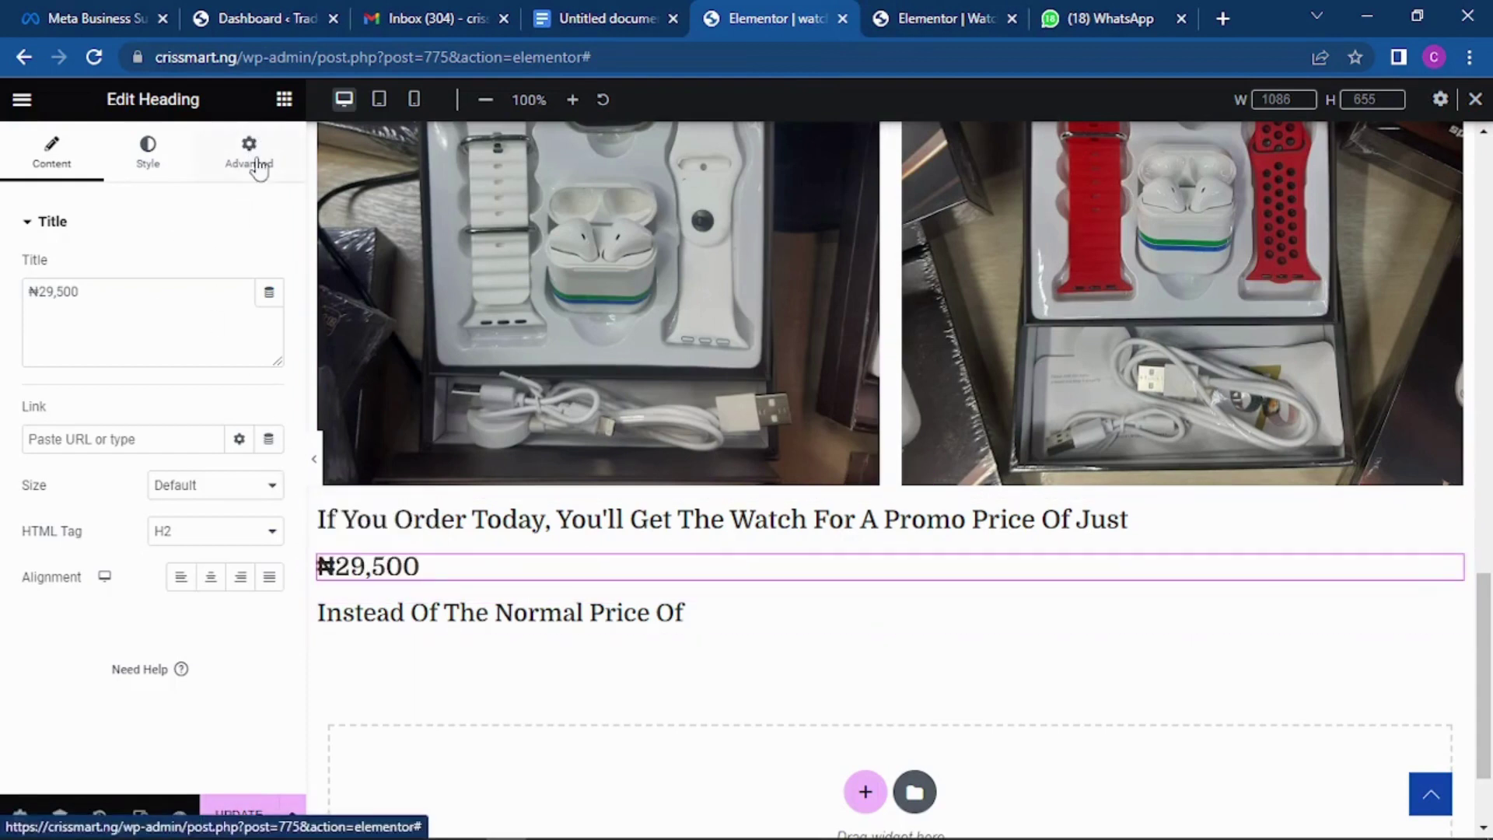
{"action": "left_click", "coordinate": [284, 100]}
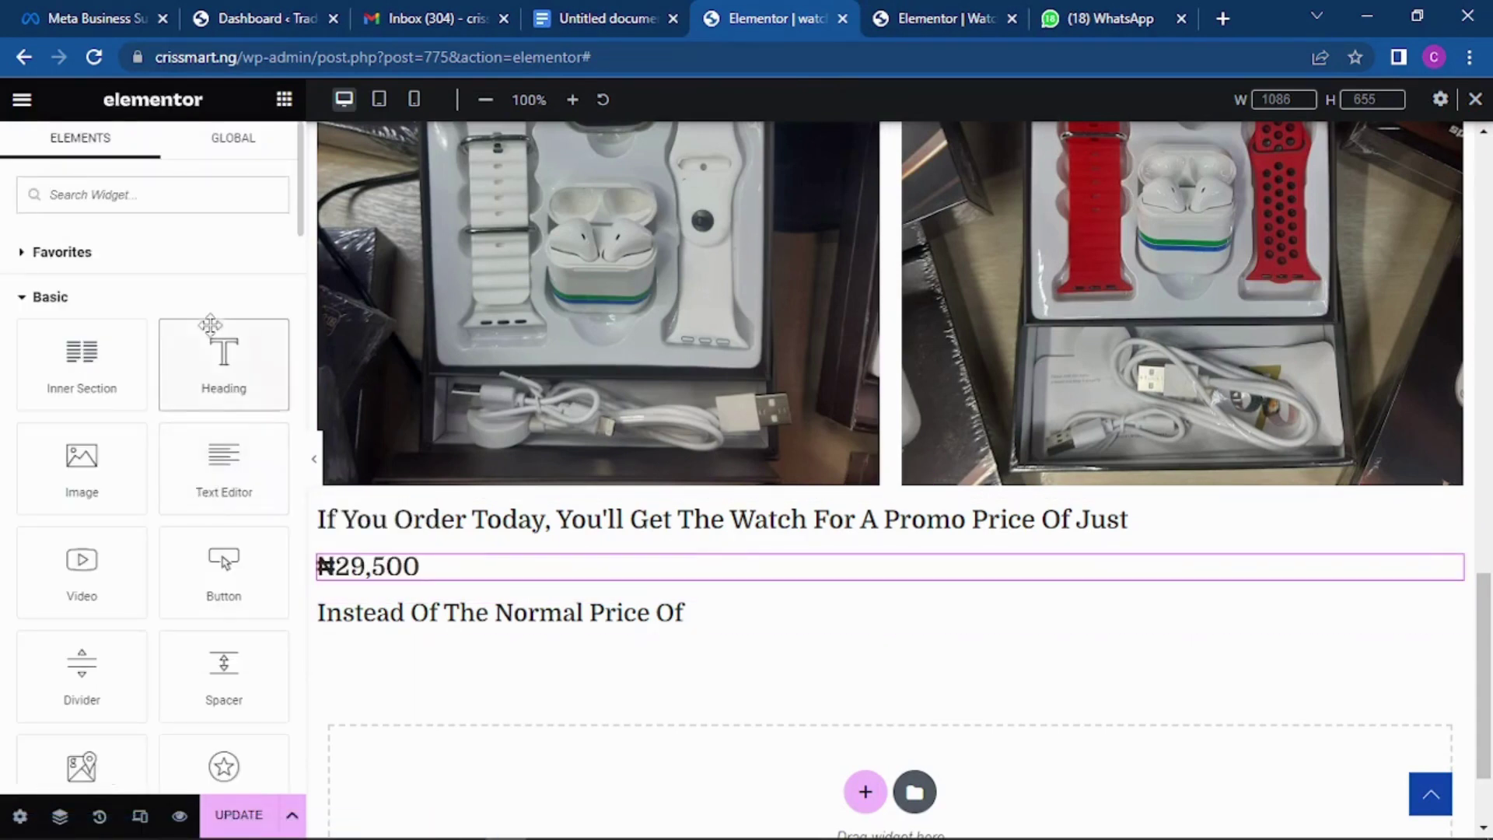
{"action": "left_click_drag", "start_coordinate": [220, 346], "coordinate": [509, 626]}
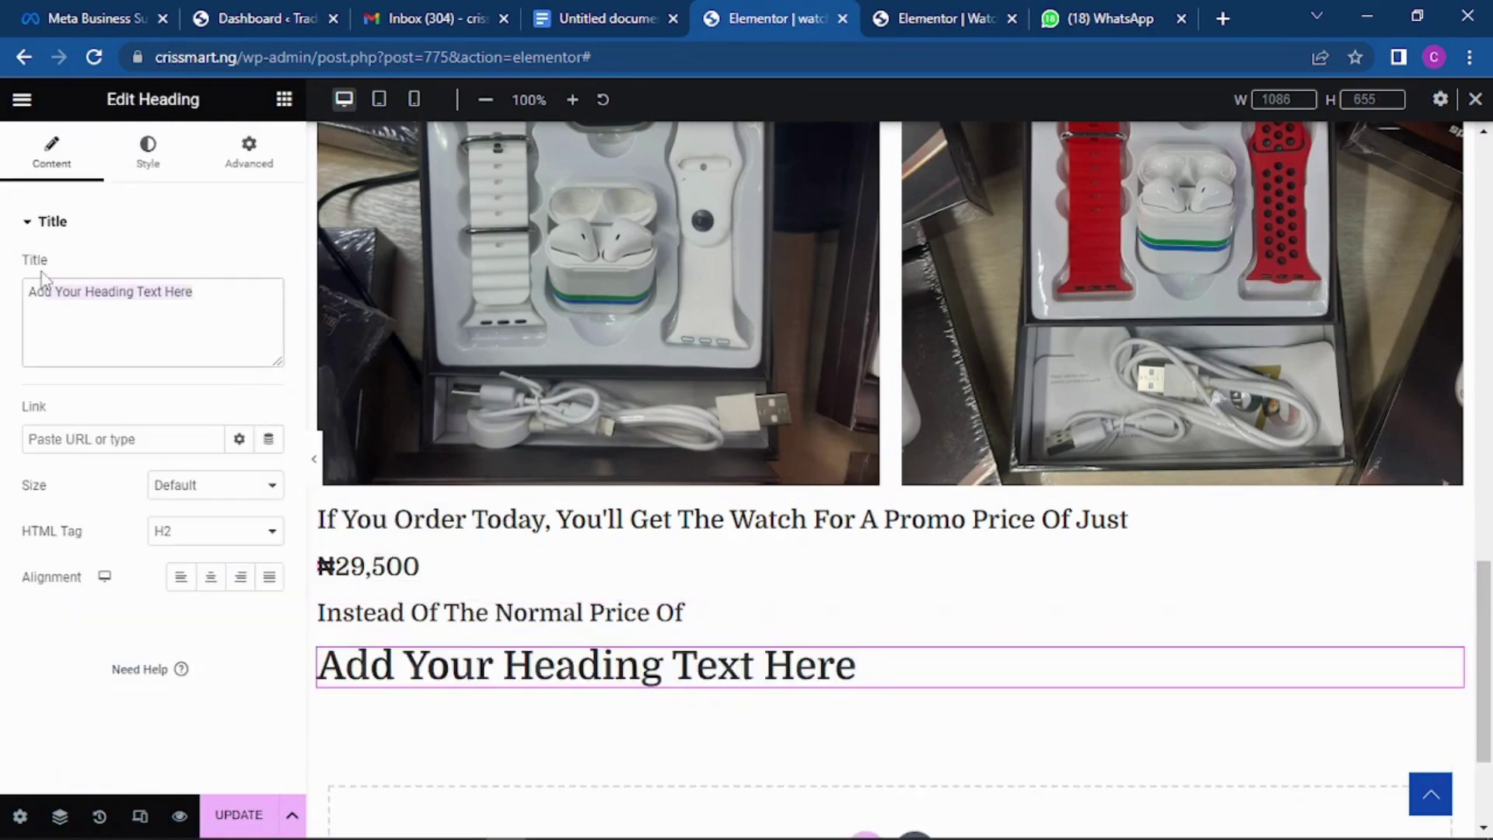
{"action": "left_click_drag", "start_coordinate": [232, 313], "coordinate": [6, 315]}
{"action": "key", "text": "ctrl+v"}
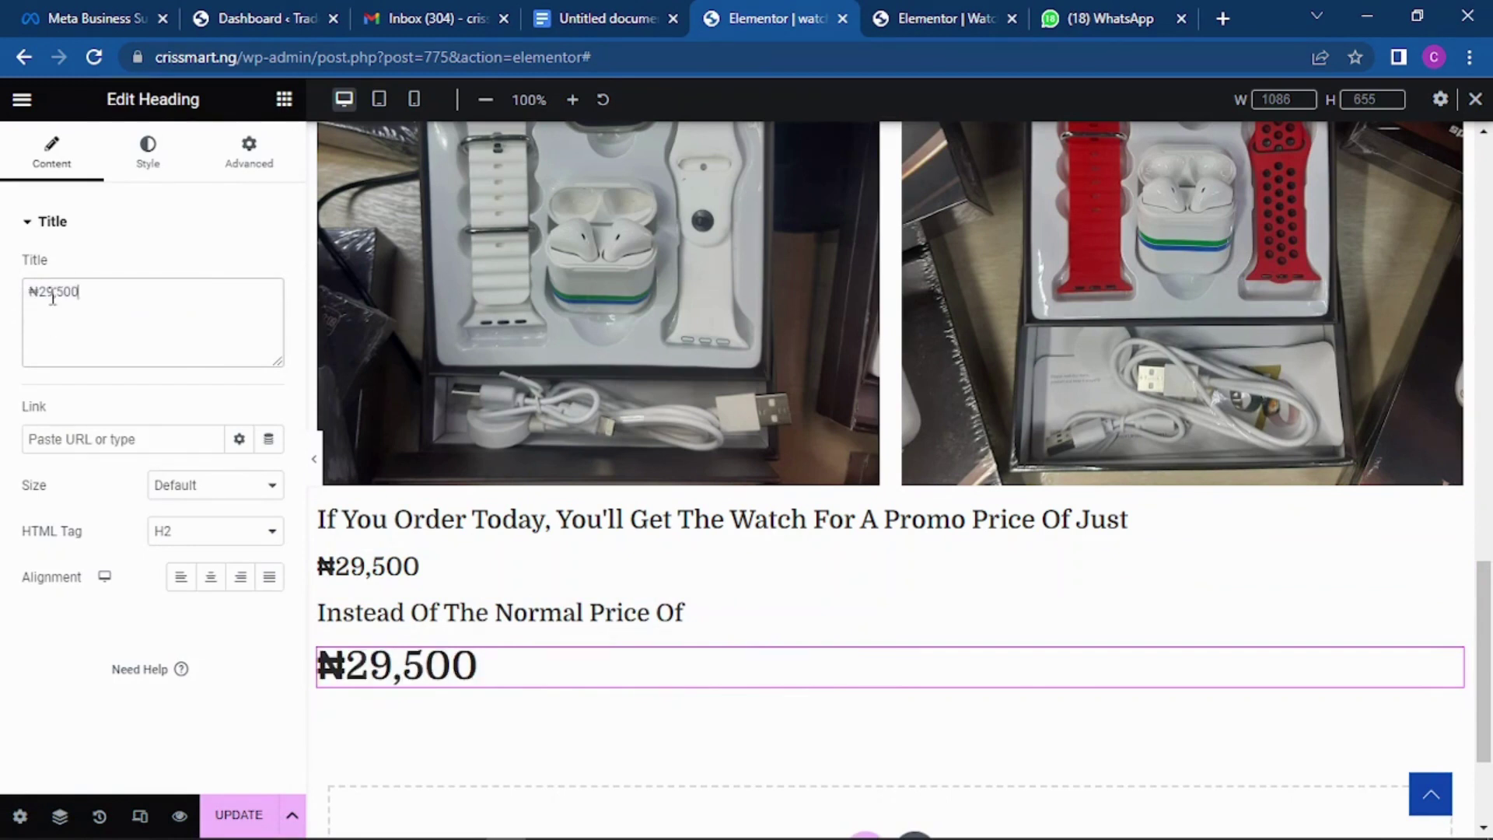
{"action": "key", "text": "BackSpace"}
{"action": "key", "text": "BackSpace"}
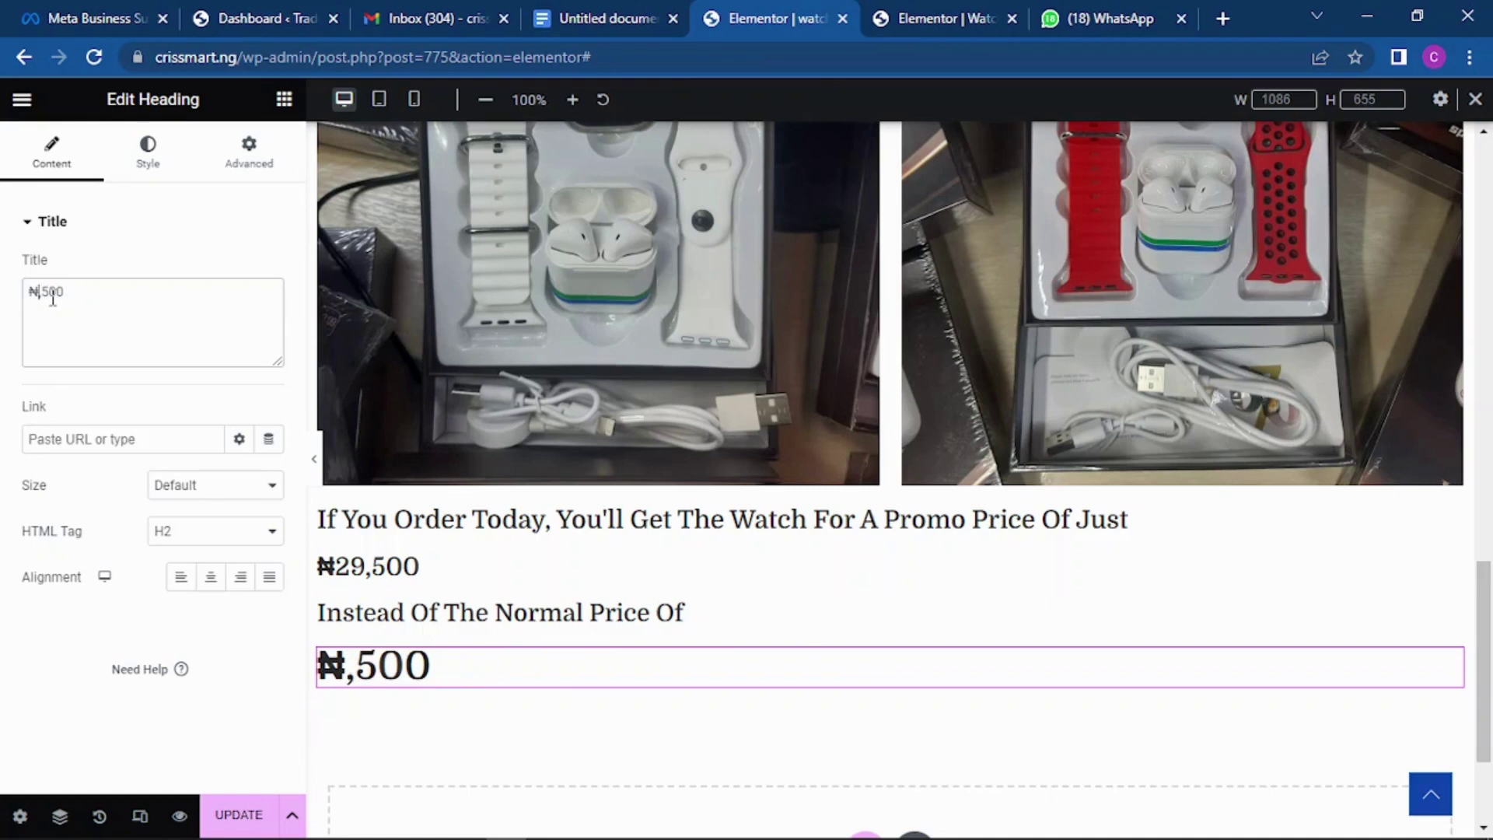
{"action": "type", "text": "50"}
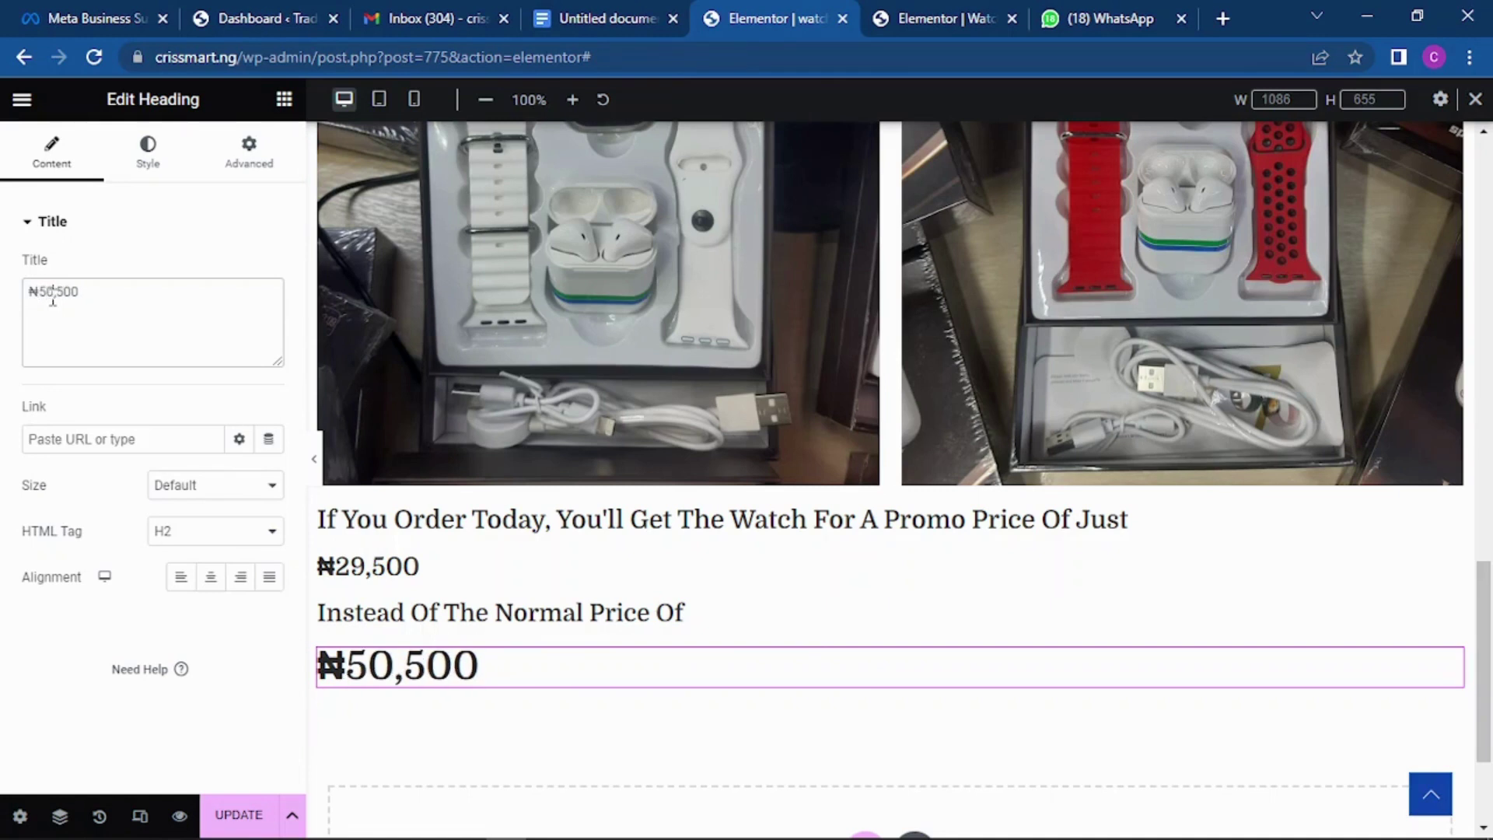
Change the promo price heading below the "If You Order Today" line to ₦27,500.
{"action": "left_click", "coordinate": [369, 567]}
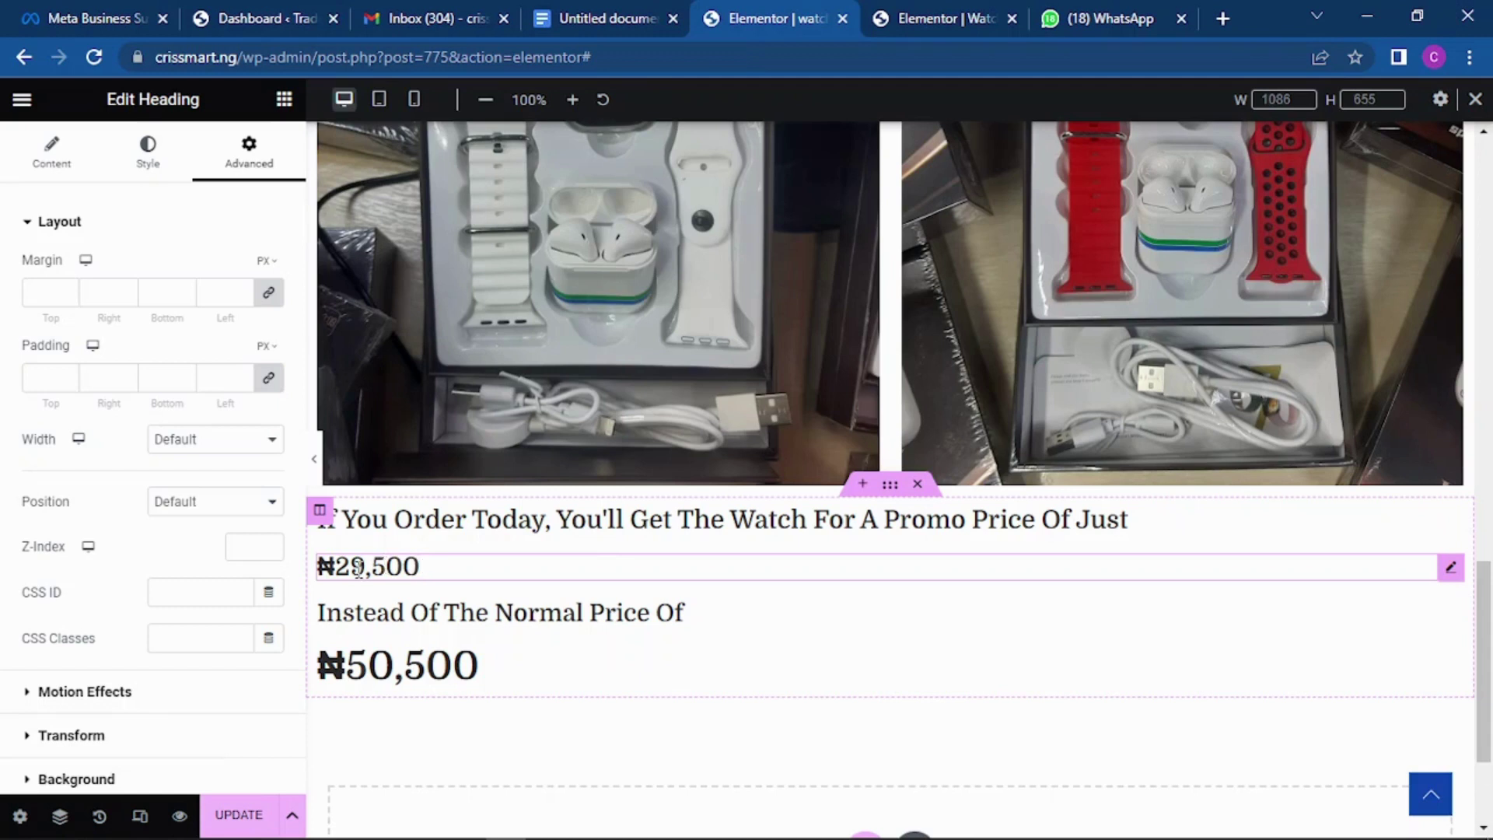
{"action": "key", "text": "BackSpace"}
{"action": "type", "text": "7"}
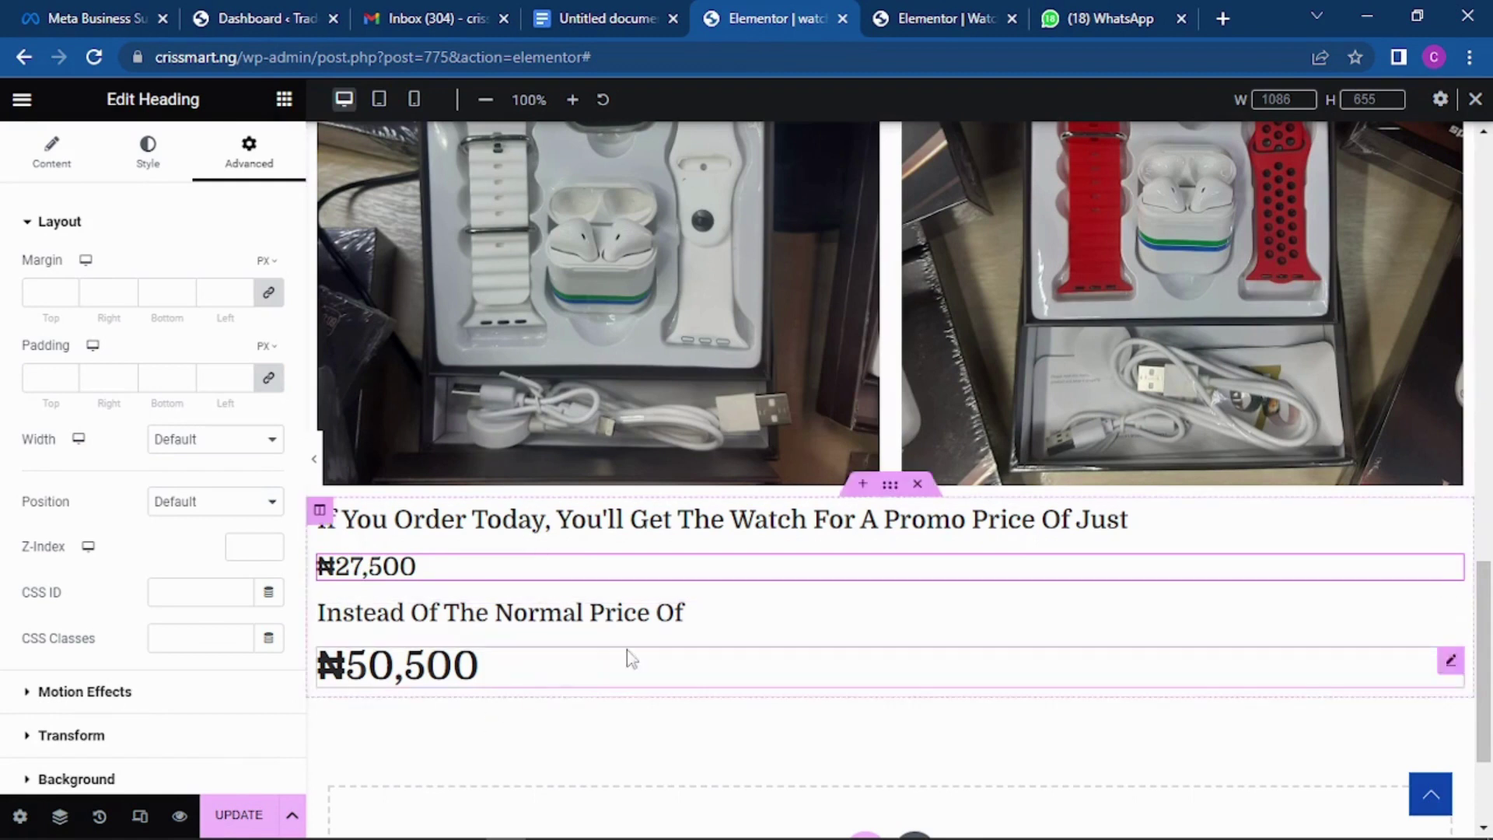
Check the existing page's price block and give the new promo section a classic dark navy blue background.
{"action": "left_click", "coordinate": [956, 17]}
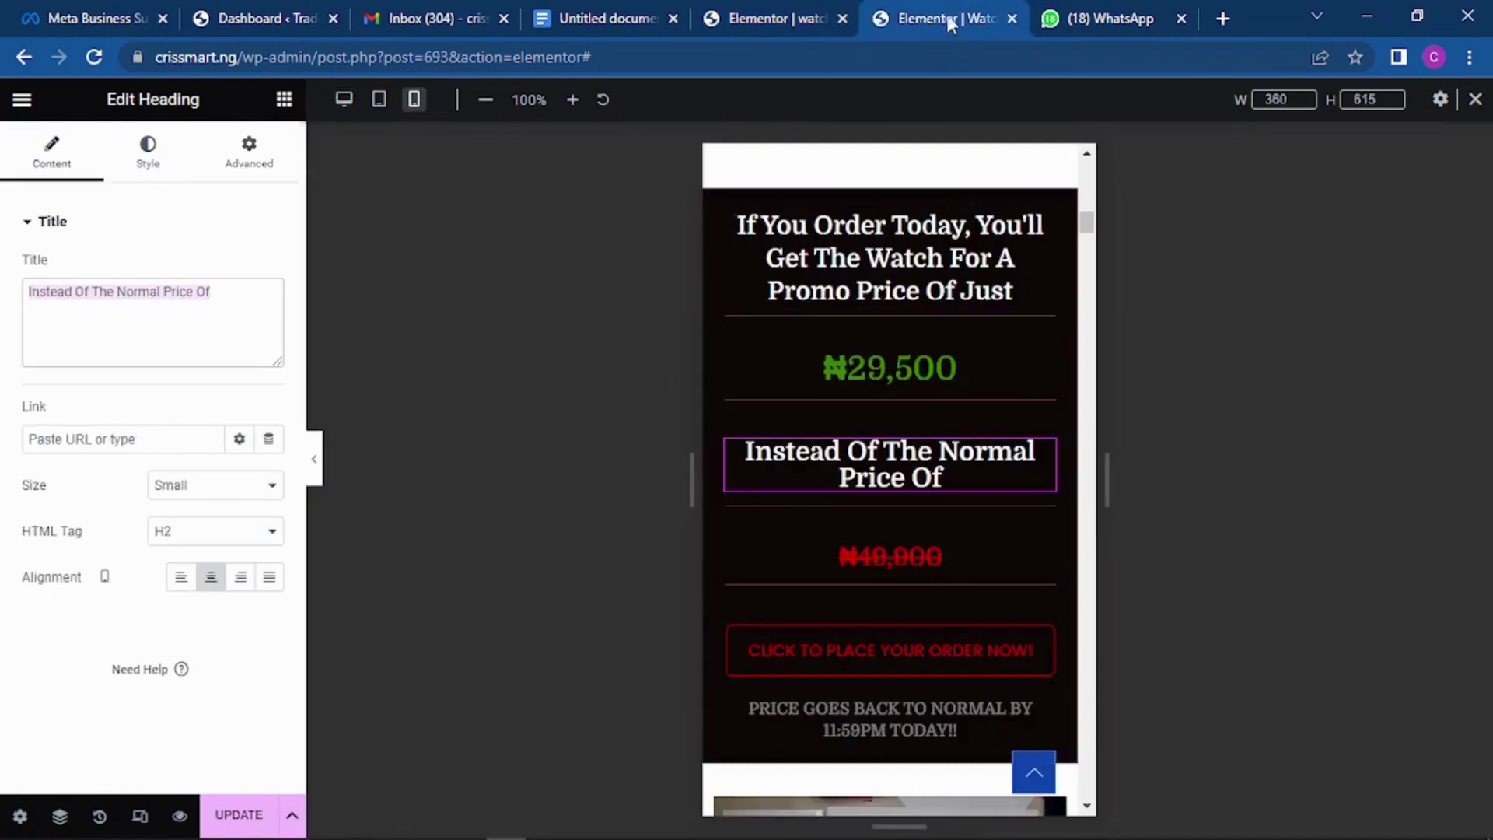
{"action": "left_click", "coordinate": [777, 17]}
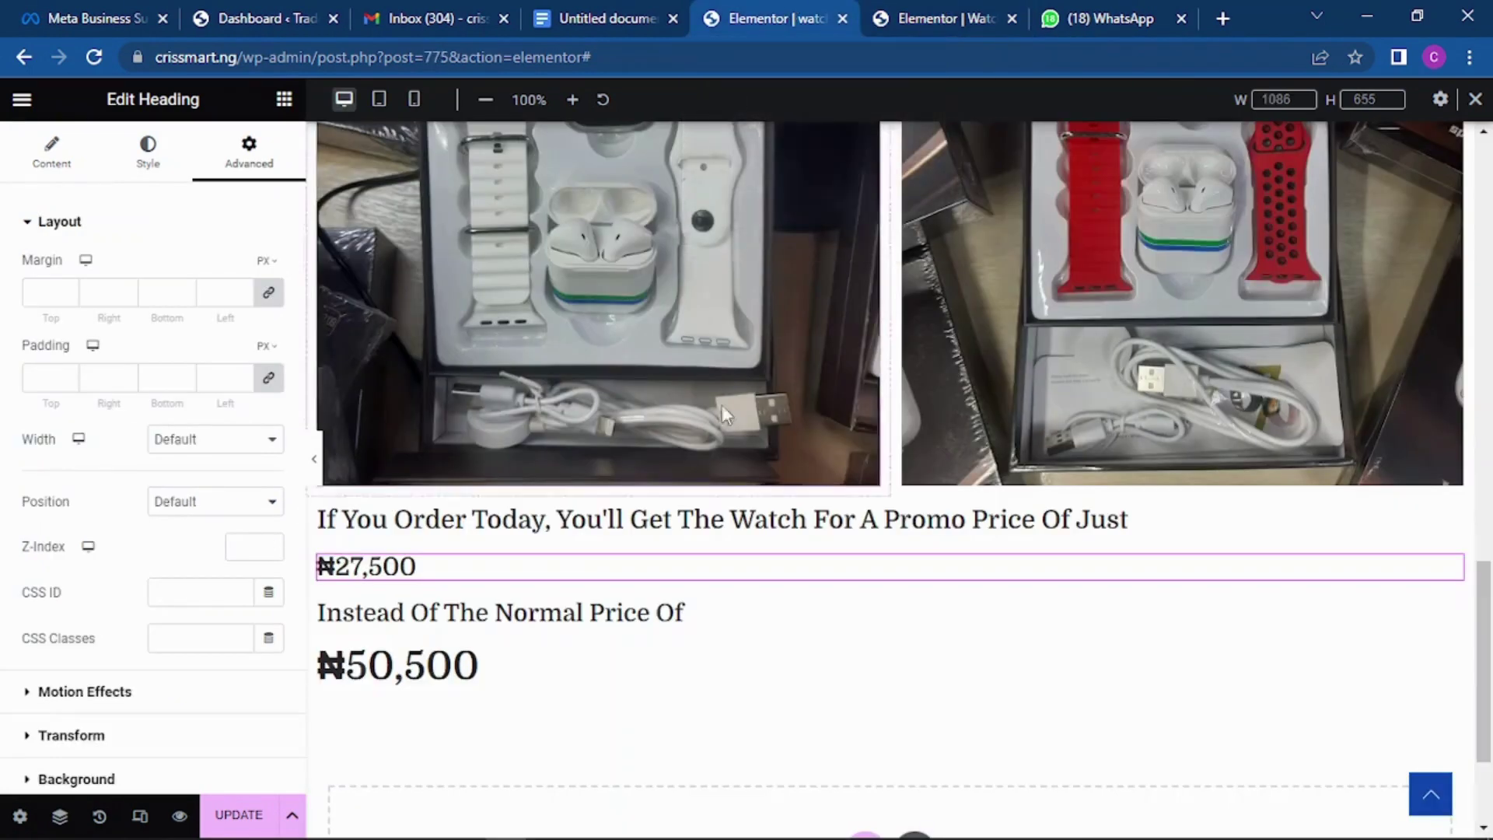
{"action": "left_click", "coordinate": [892, 483]}
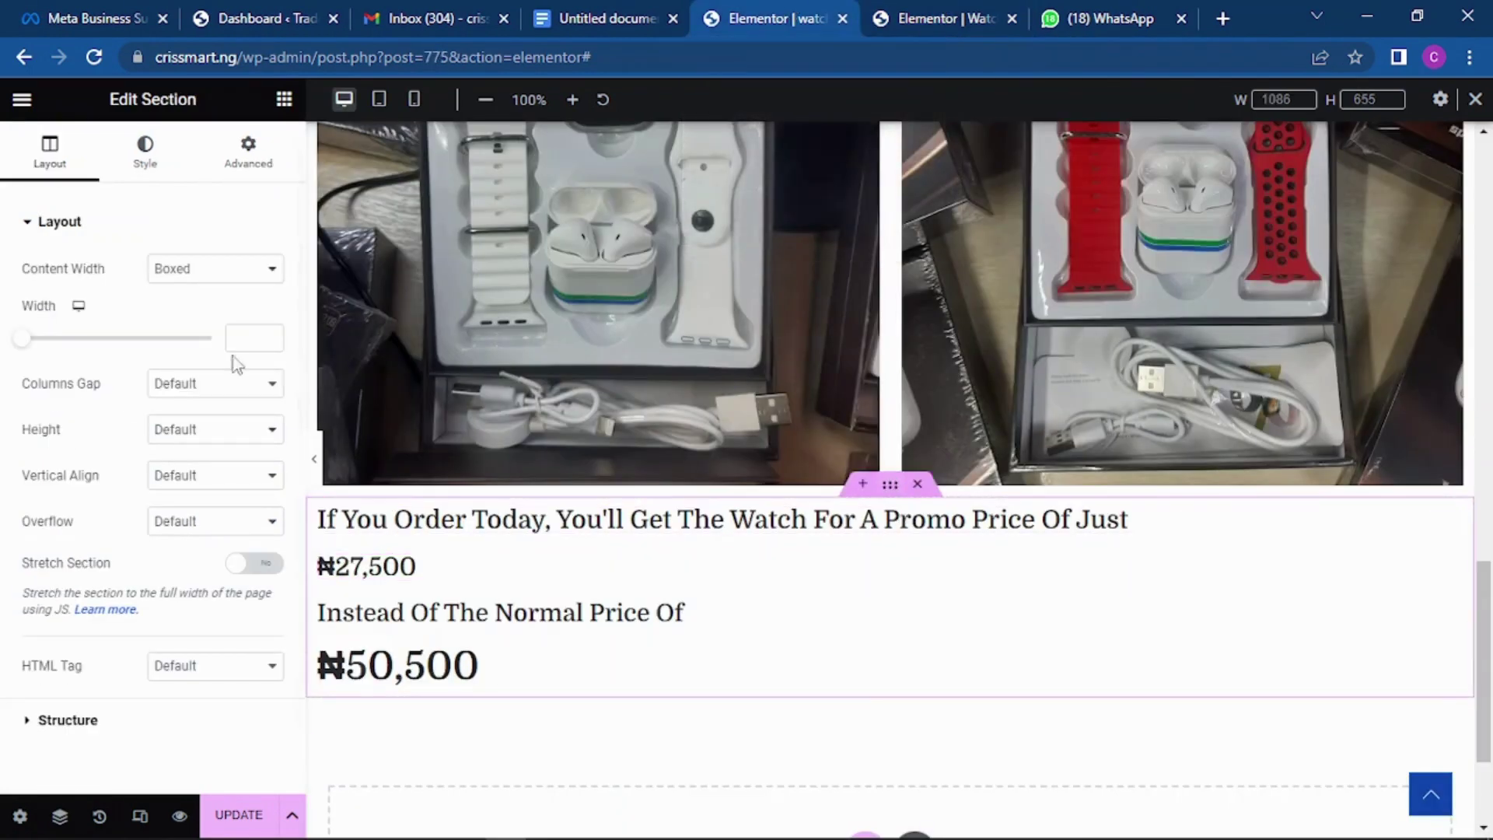
{"action": "left_click", "coordinate": [159, 165]}
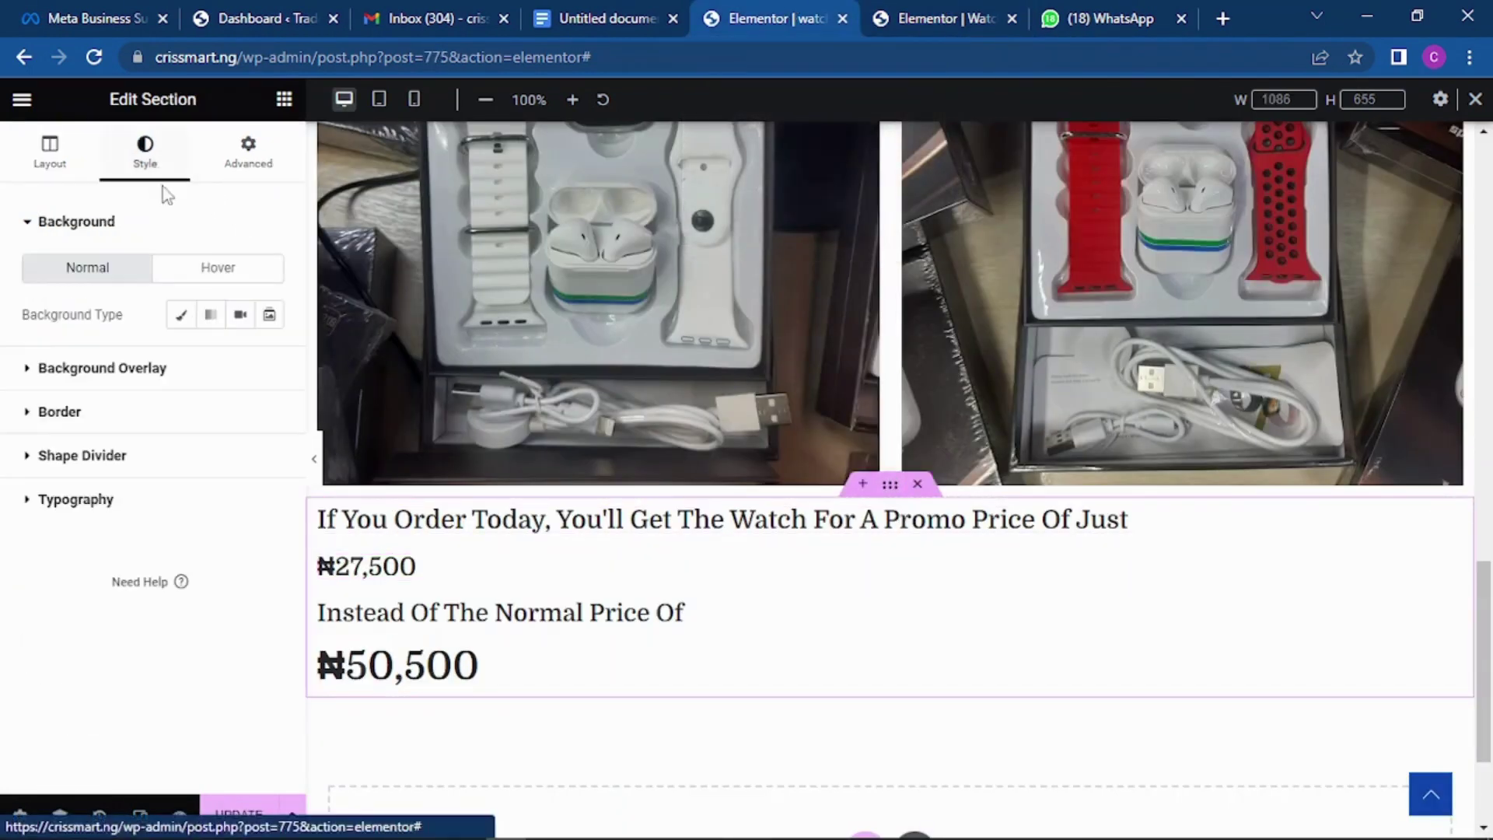
{"action": "left_click", "coordinate": [181, 314]}
{"action": "left_click", "coordinate": [269, 360]}
{"action": "left_click_drag", "start_coordinate": [247, 500], "coordinate": [380, 607]}
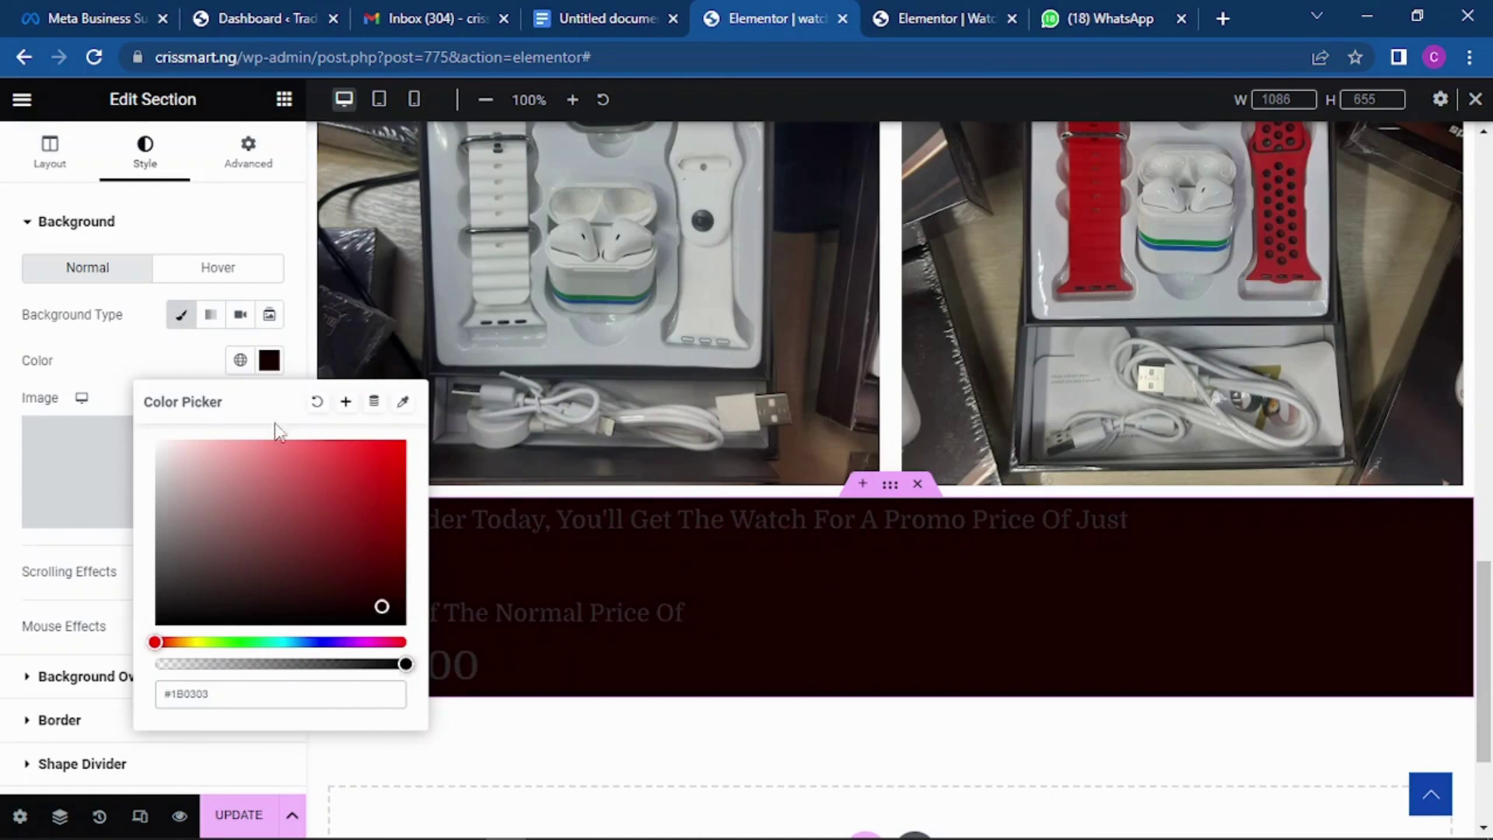
{"action": "left_click", "coordinate": [314, 640]}
{"action": "left_click_drag", "start_coordinate": [380, 605], "coordinate": [400, 548]}
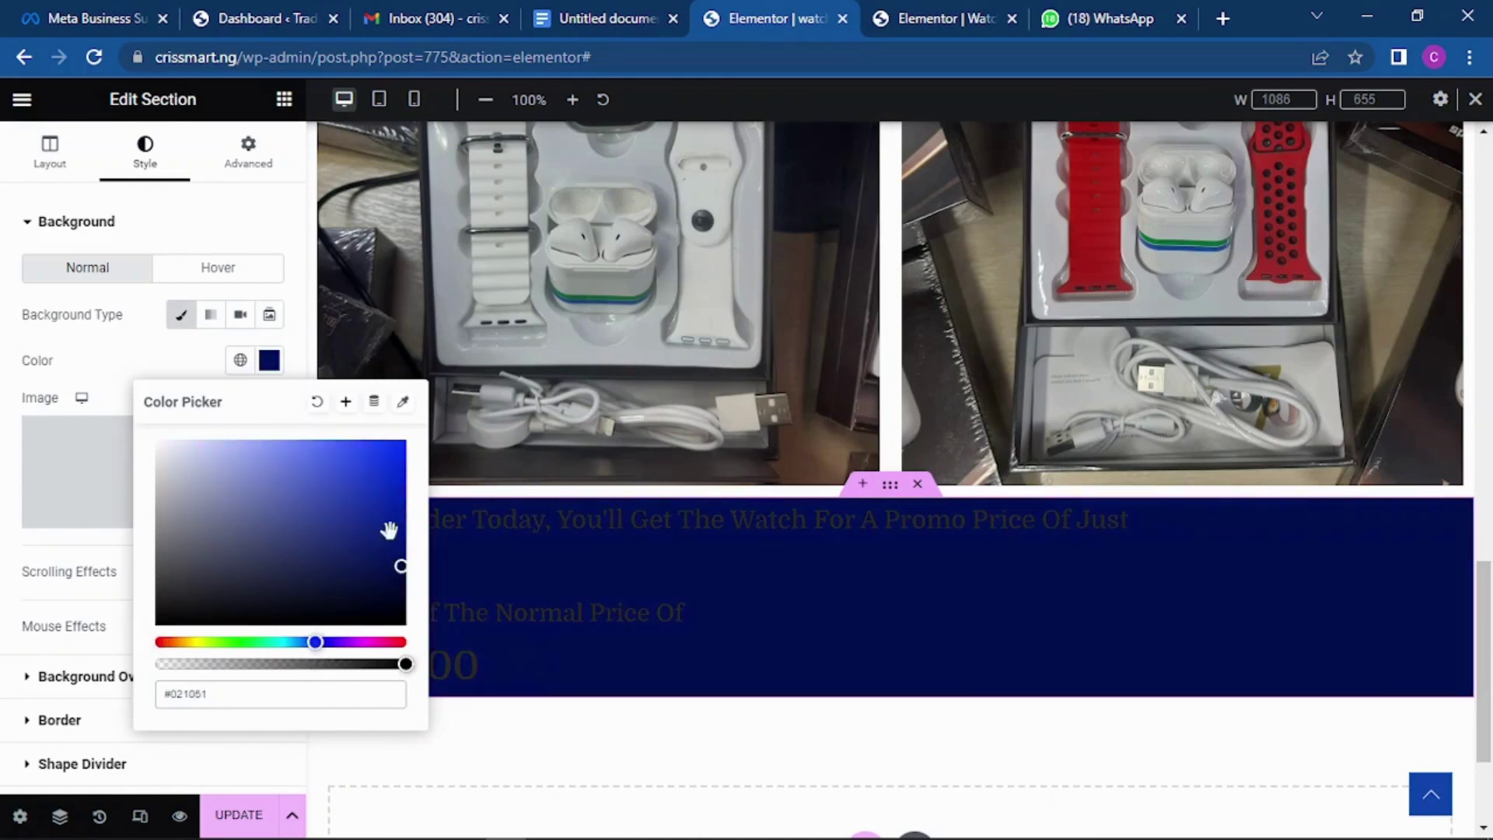
{"action": "left_click", "coordinate": [726, 611]}
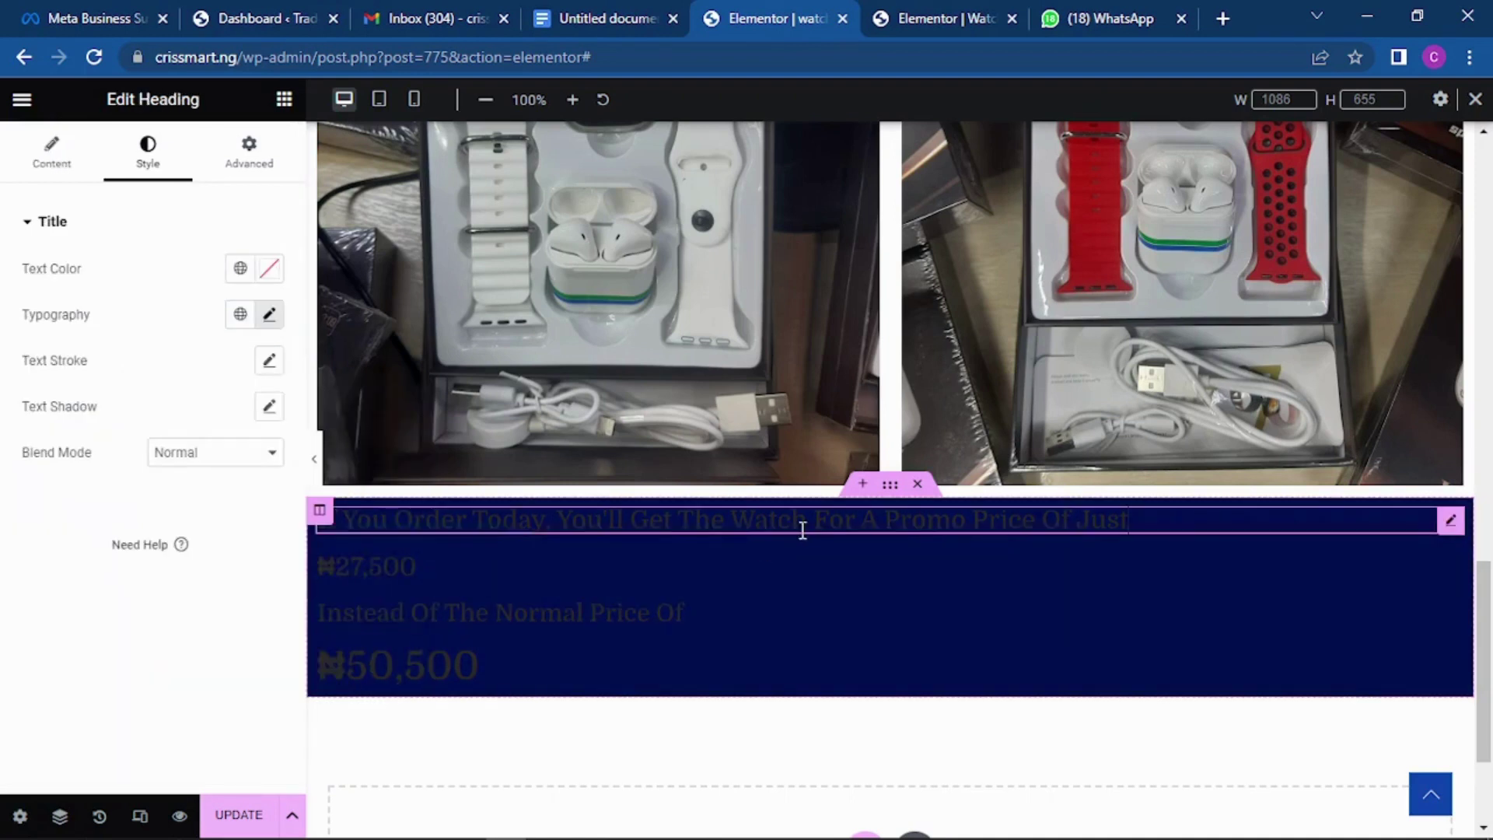
Give the promo section's column a classic near-black background, color #090303.
{"action": "left_click", "coordinate": [320, 510]}
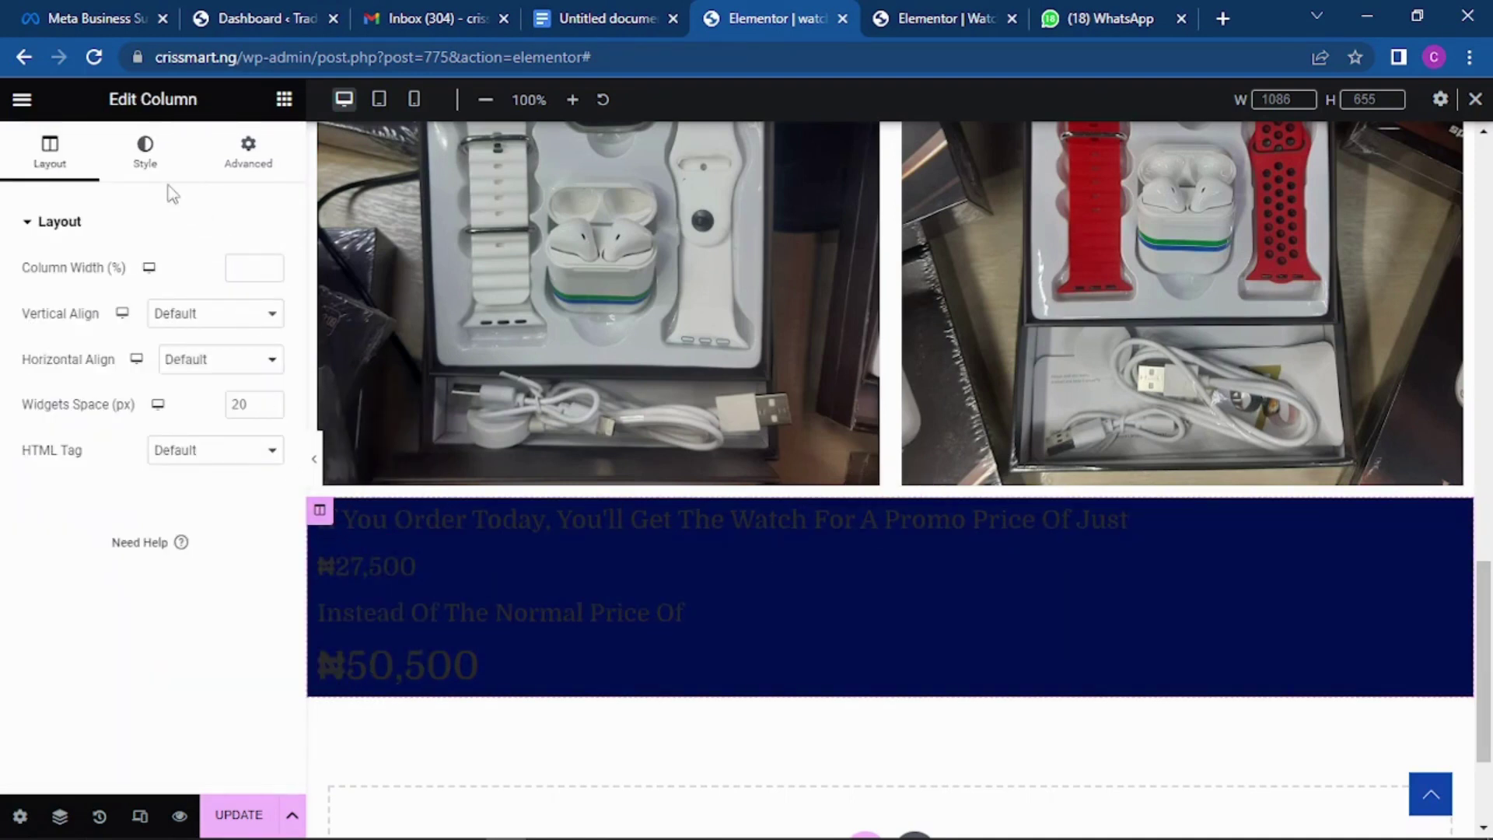
{"action": "left_click", "coordinate": [145, 160]}
{"action": "left_click", "coordinate": [210, 315]}
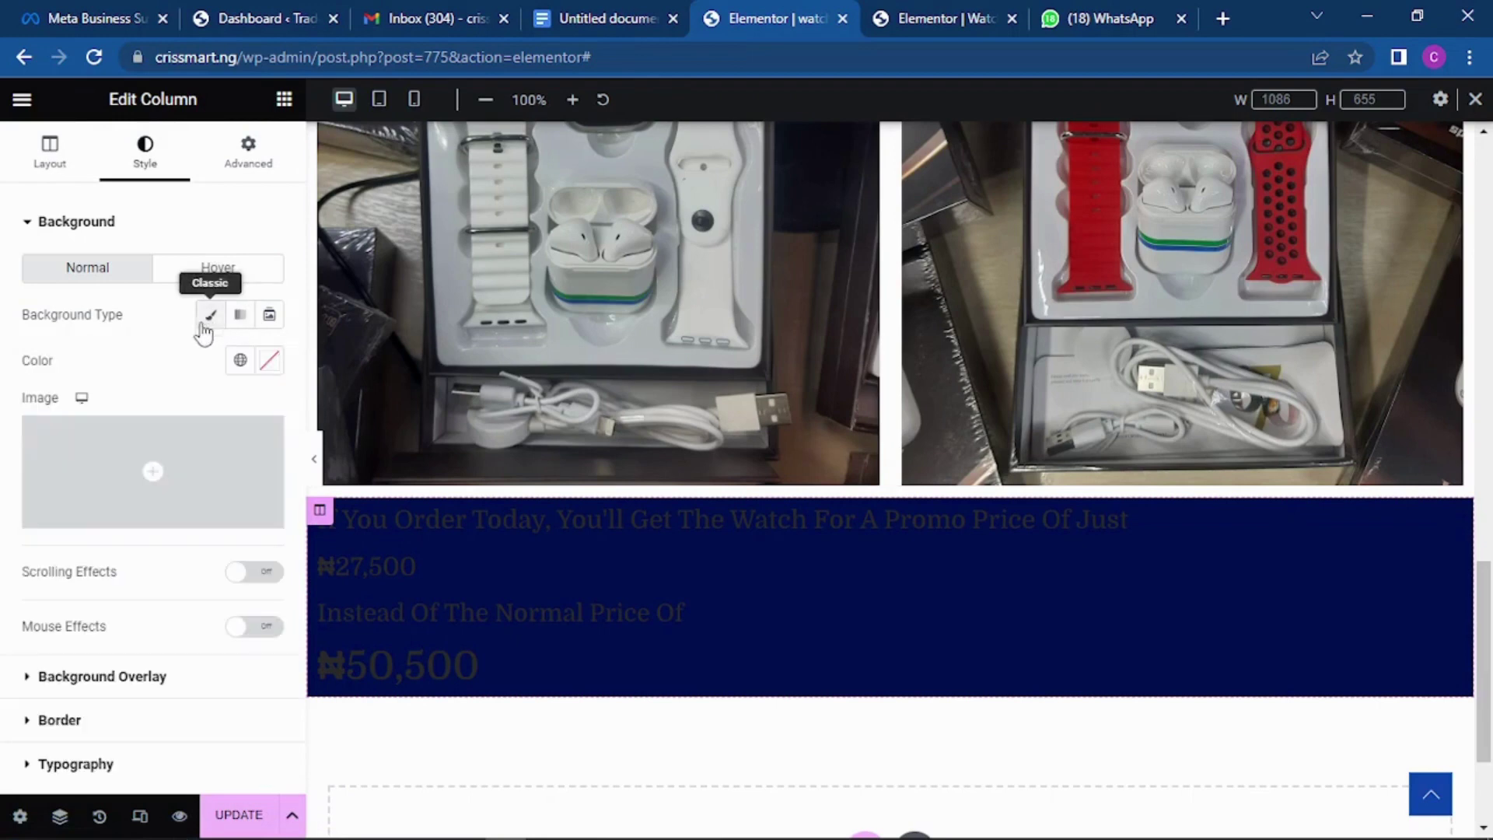
{"action": "left_click", "coordinate": [269, 360]}
{"action": "left_click_drag", "start_coordinate": [240, 520], "coordinate": [307, 620]}
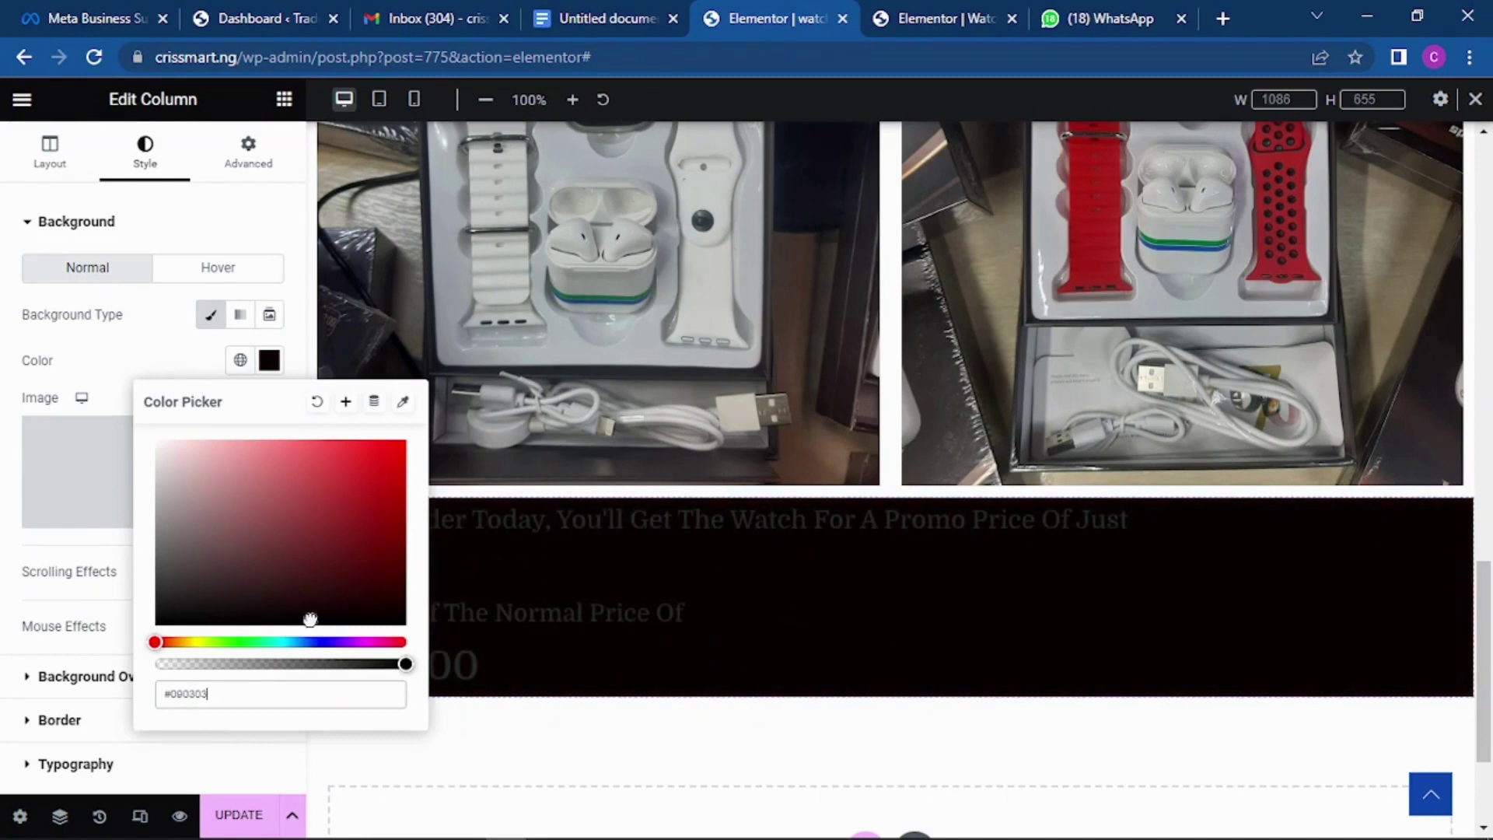
{"action": "left_click", "coordinate": [661, 670]}
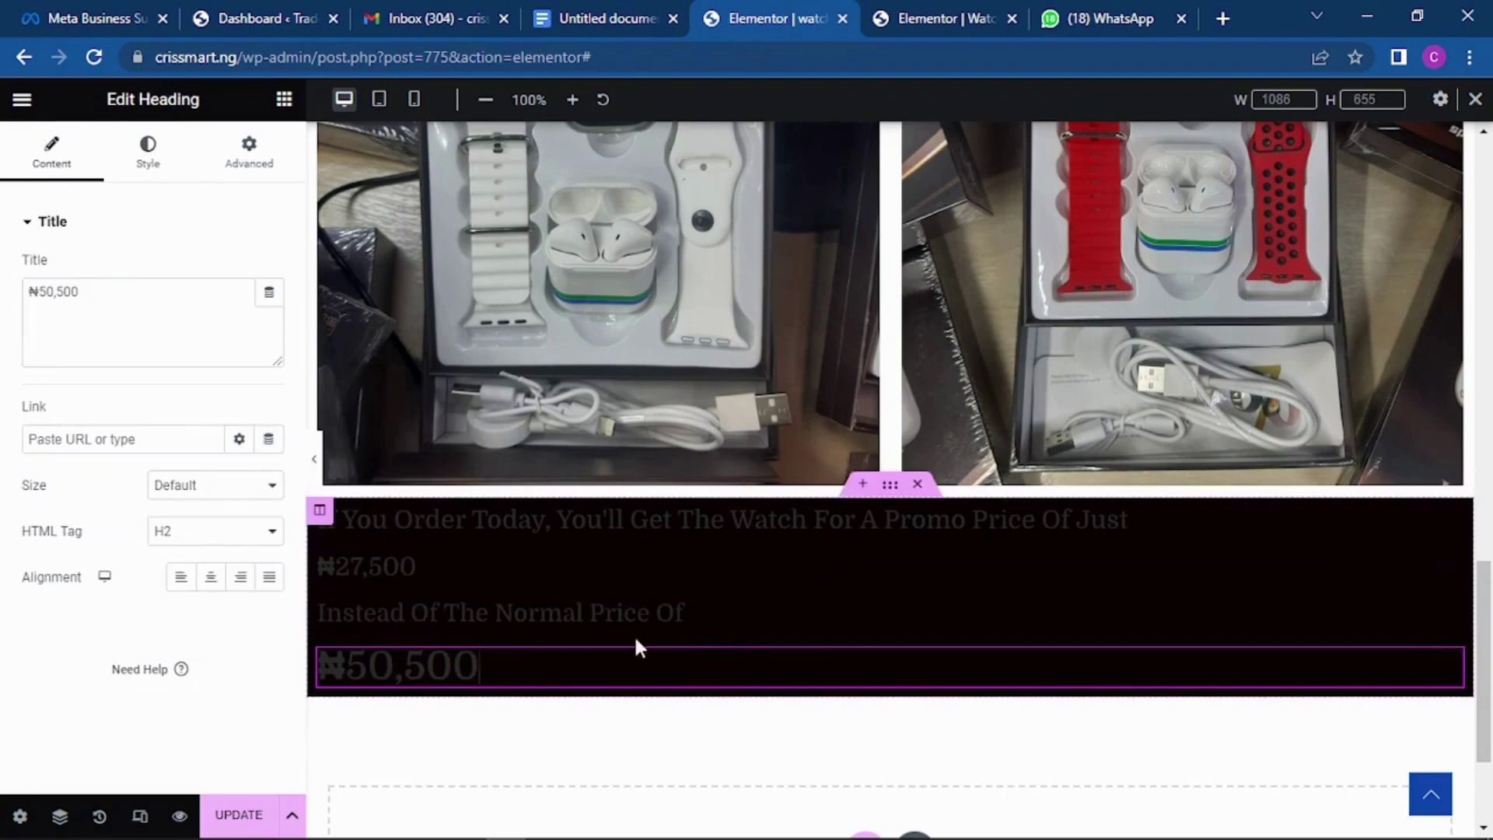
Set the text color of the "If You Order Today" heading to white, #FFFFFF.
{"action": "left_click", "coordinate": [635, 526]}
{"action": "left_click", "coordinate": [269, 269]}
{"action": "left_click", "coordinate": [277, 450]}
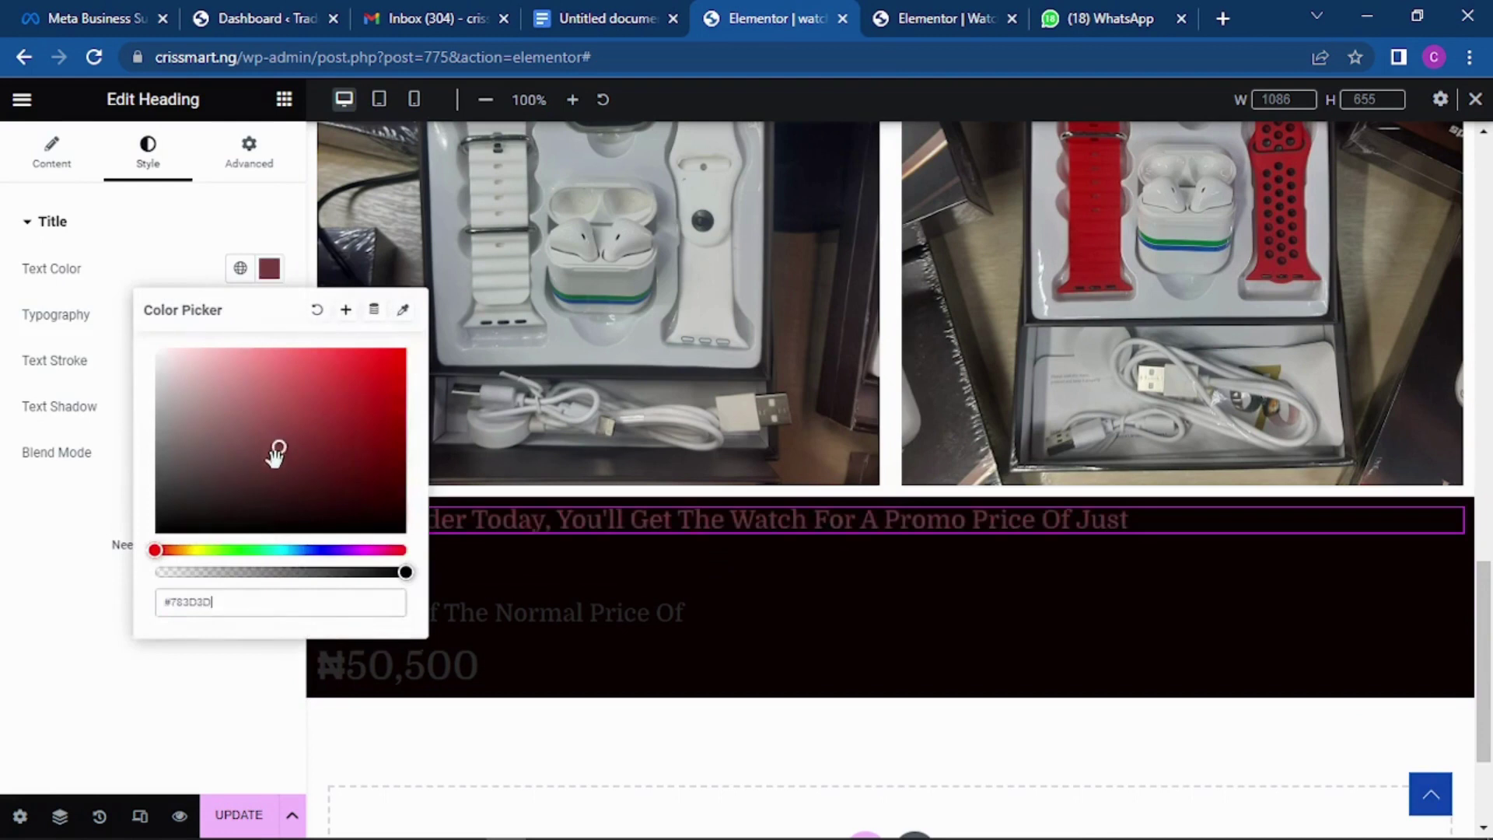
{"action": "left_click_drag", "start_coordinate": [279, 444], "coordinate": [160, 334]}
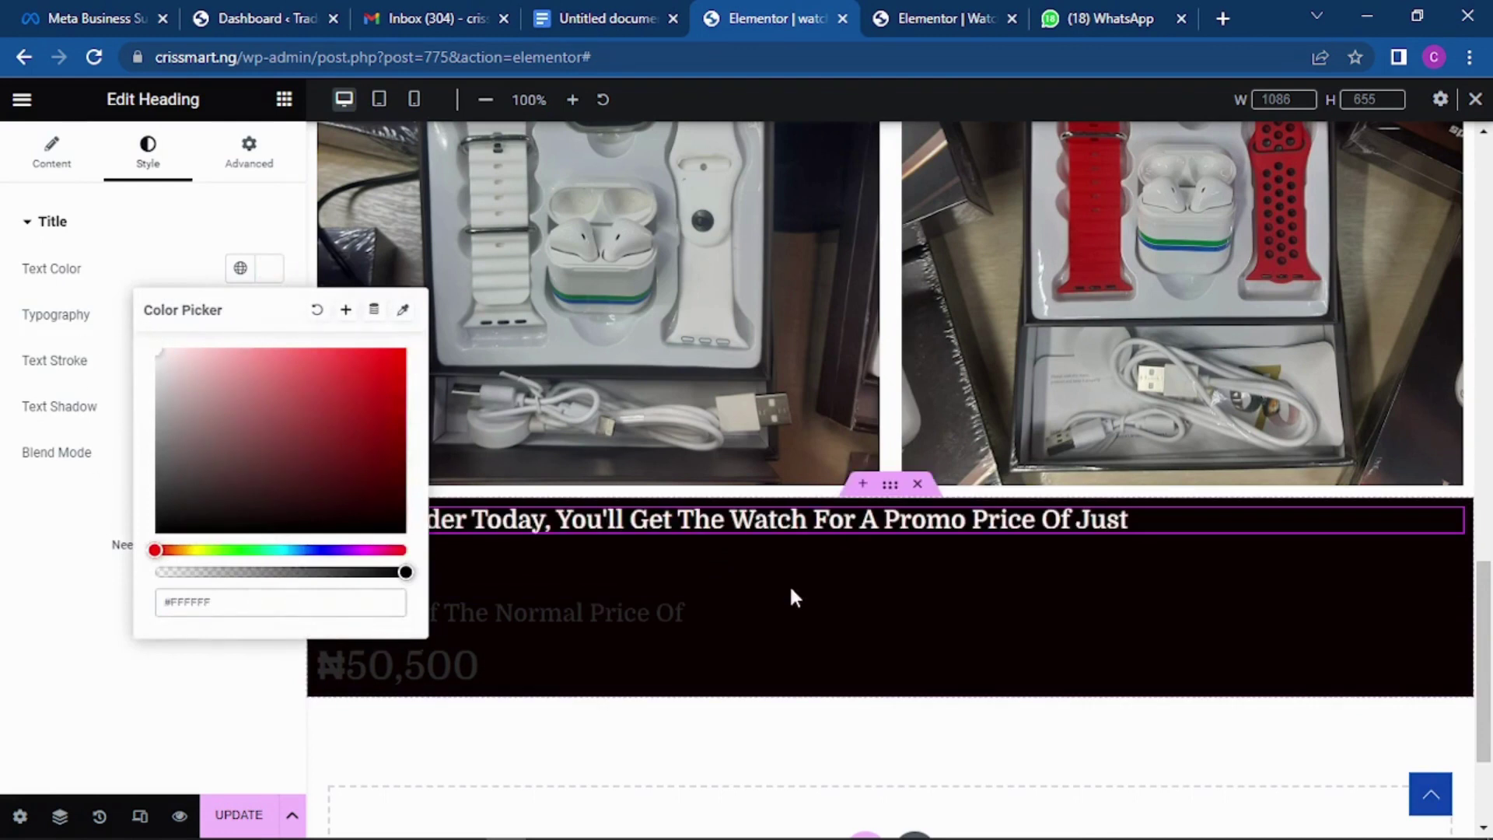
Set the text color of the ₦27,500 promo price heading to bright green, #01B618.
{"action": "left_click", "coordinate": [466, 567]}
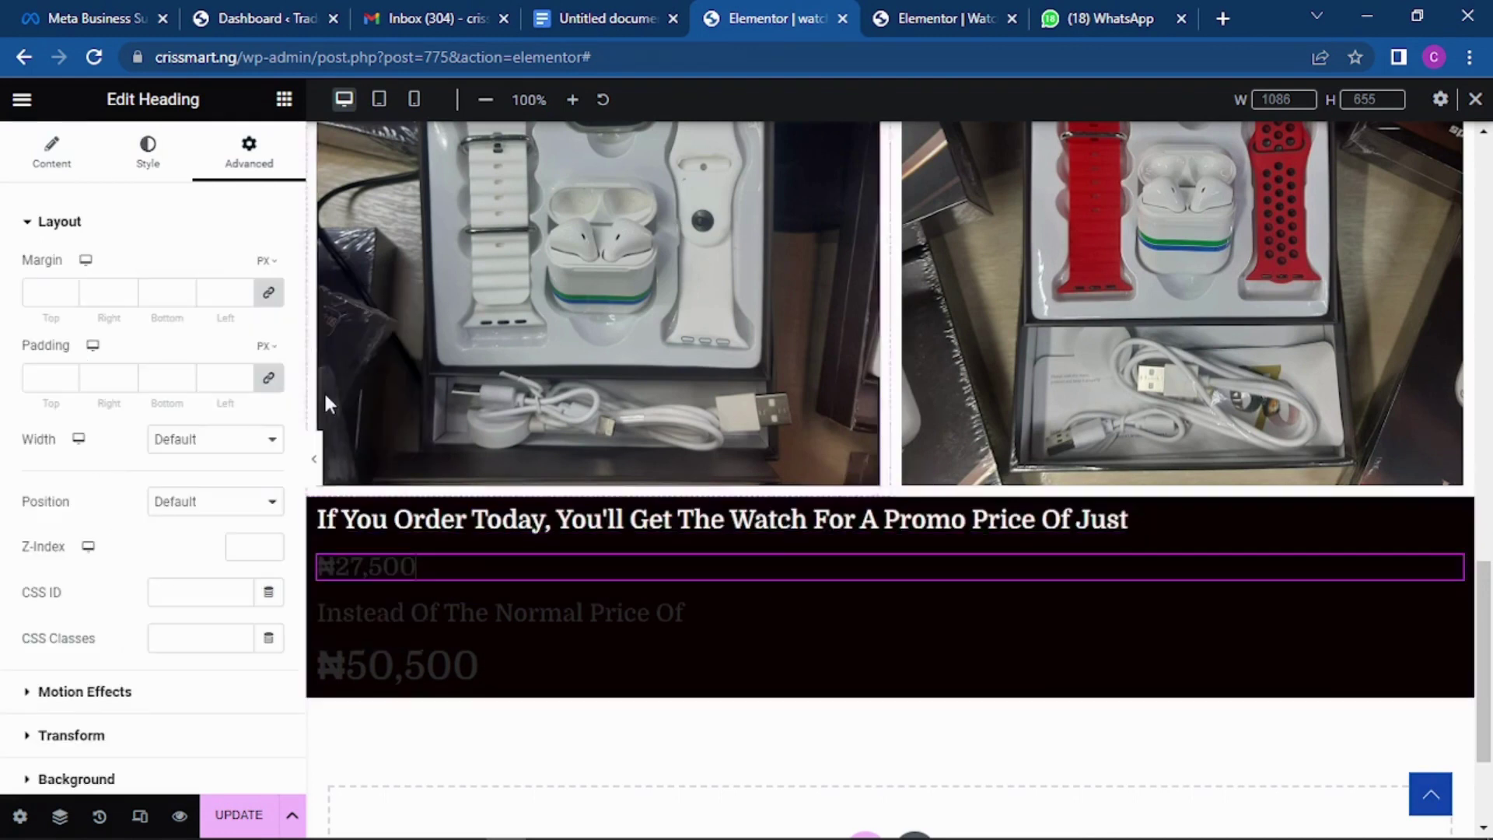
{"action": "left_click", "coordinate": [148, 149]}
{"action": "left_click", "coordinate": [268, 269]}
{"action": "left_click", "coordinate": [284, 443]}
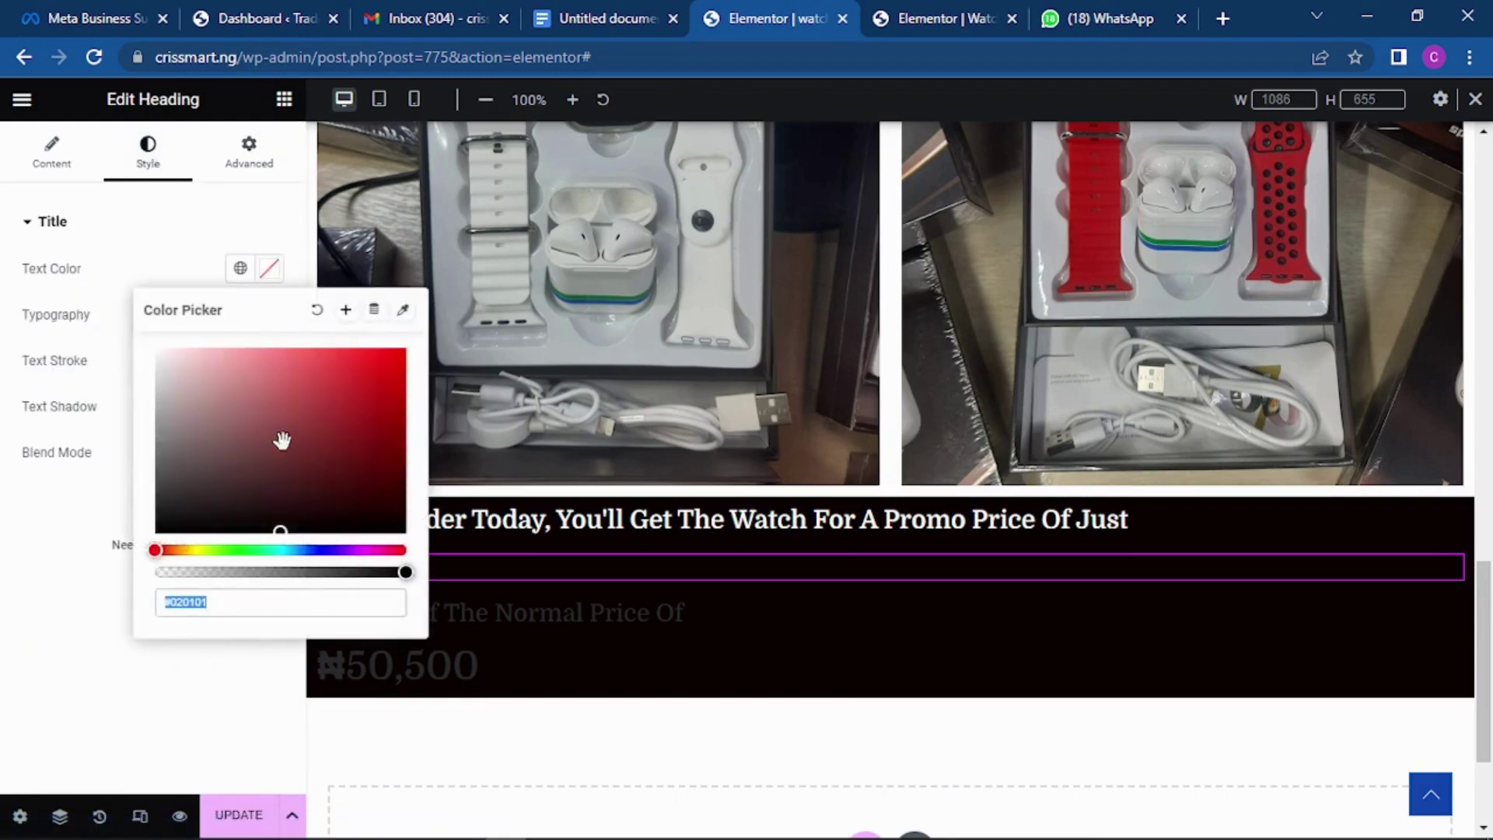
{"action": "left_click", "coordinate": [243, 549]}
{"action": "mouse_move", "coordinate": [290, 443]}
{"action": "left_mouse_down"}
{"action": "mouse_move", "coordinate": [399, 426]}
{"action": "mouse_move", "coordinate": [402, 402]}
{"action": "left_mouse_up"}
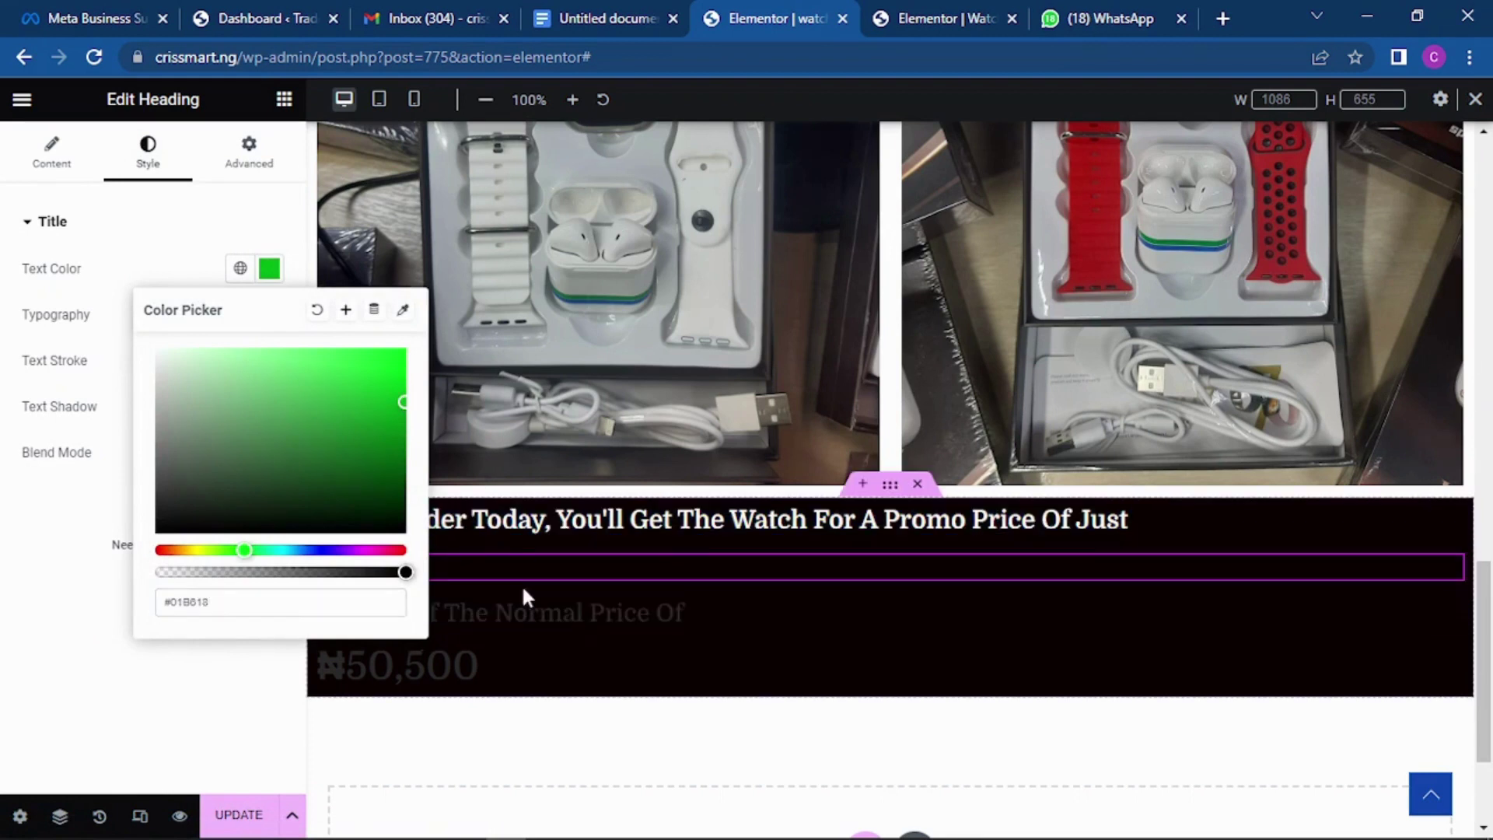
{"action": "left_click", "coordinate": [261, 272]}
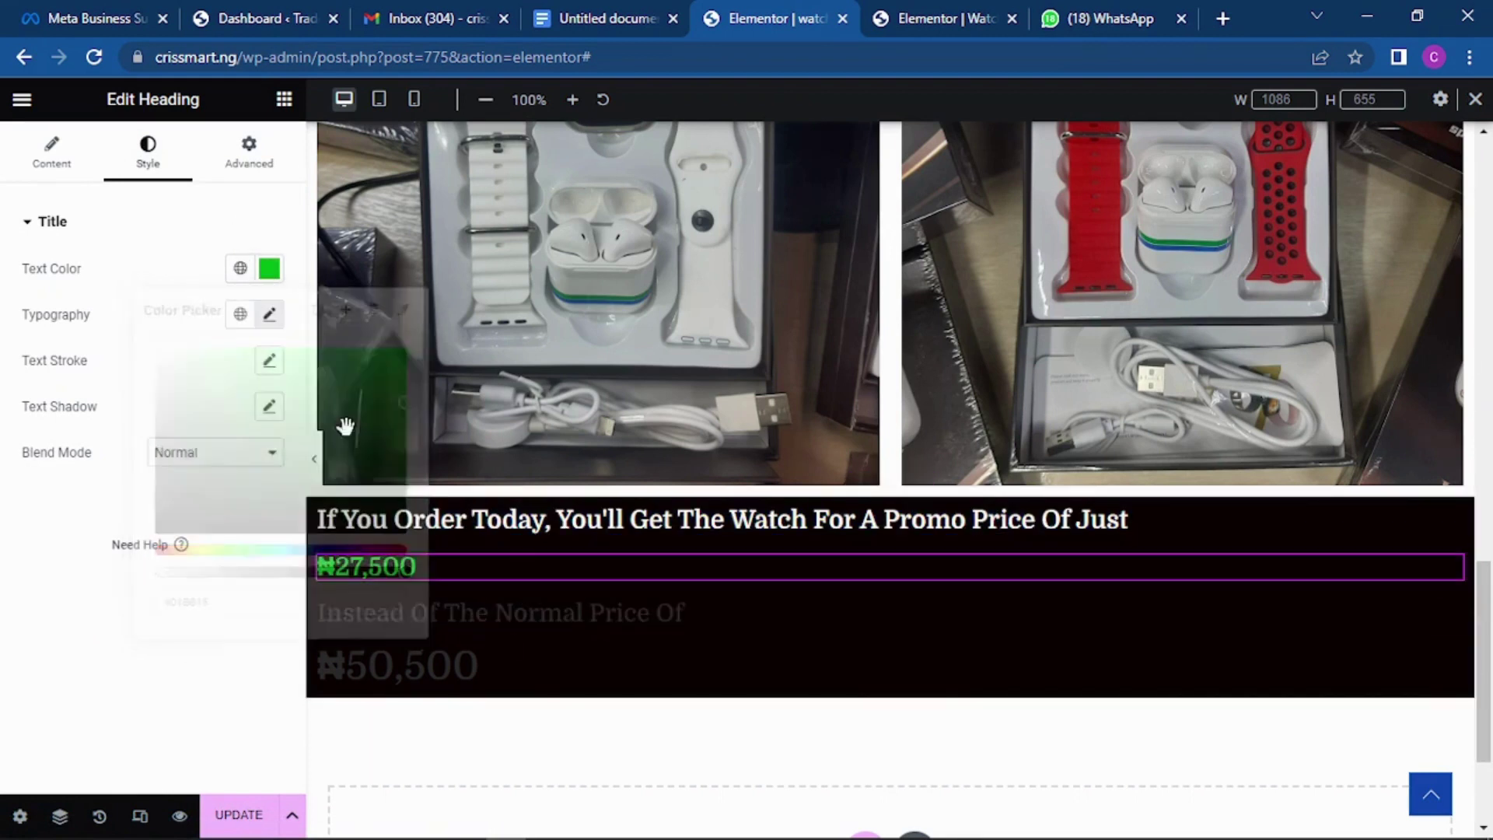
Set the text color of the "Instead Of The Normal Price Of" heading to white.
{"action": "left_click", "coordinate": [630, 614]}
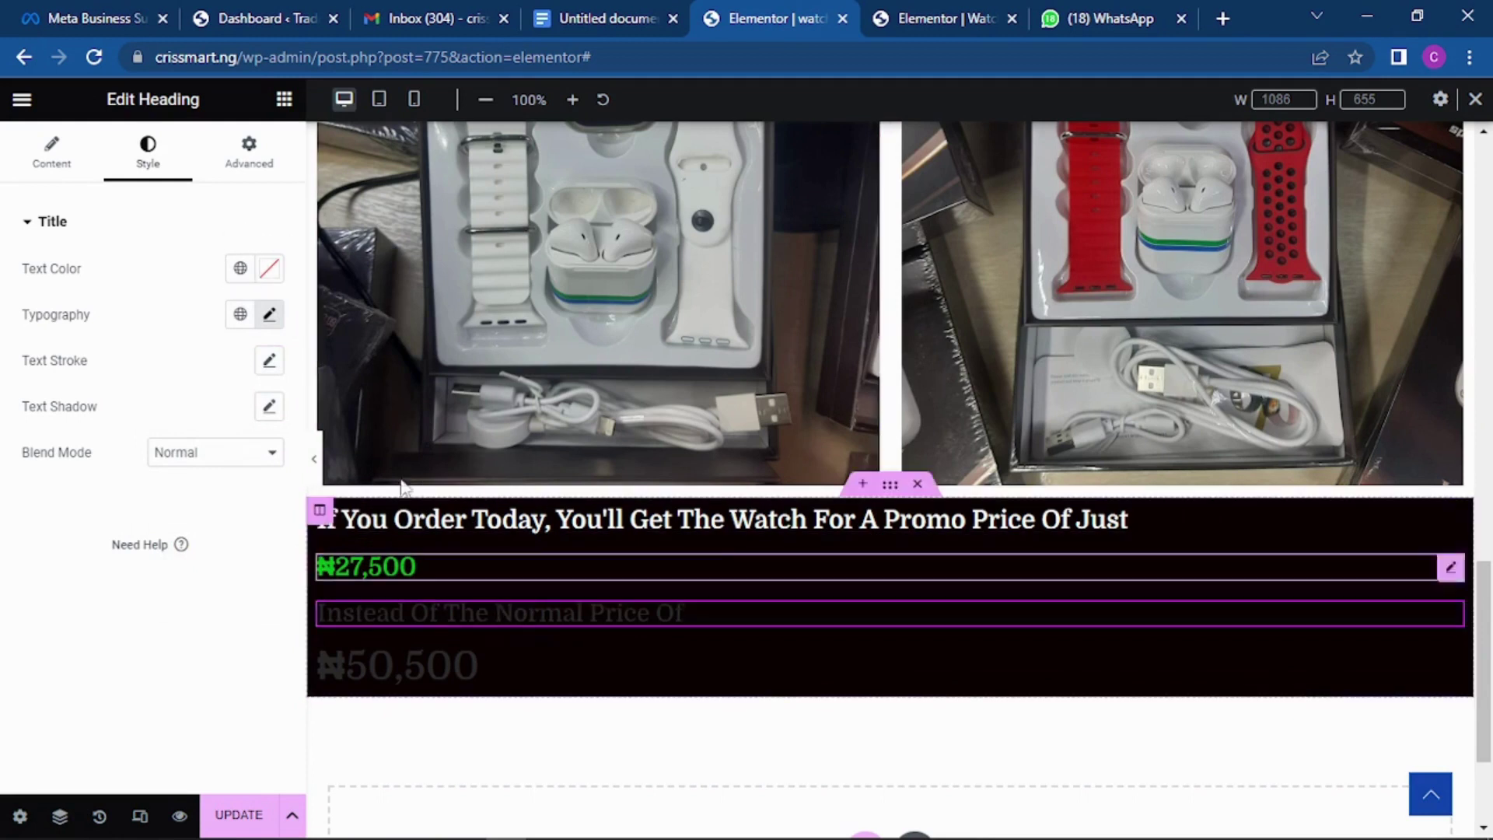
{"action": "left_click", "coordinate": [269, 268]}
{"action": "left_click", "coordinate": [285, 470]}
{"action": "left_click_drag", "start_coordinate": [283, 464], "coordinate": [147, 323]}
Set the text color of the ₦50,500 normal price heading to dark red, #A10000, dismissing the chat notification.
{"action": "left_click", "coordinate": [504, 660]}
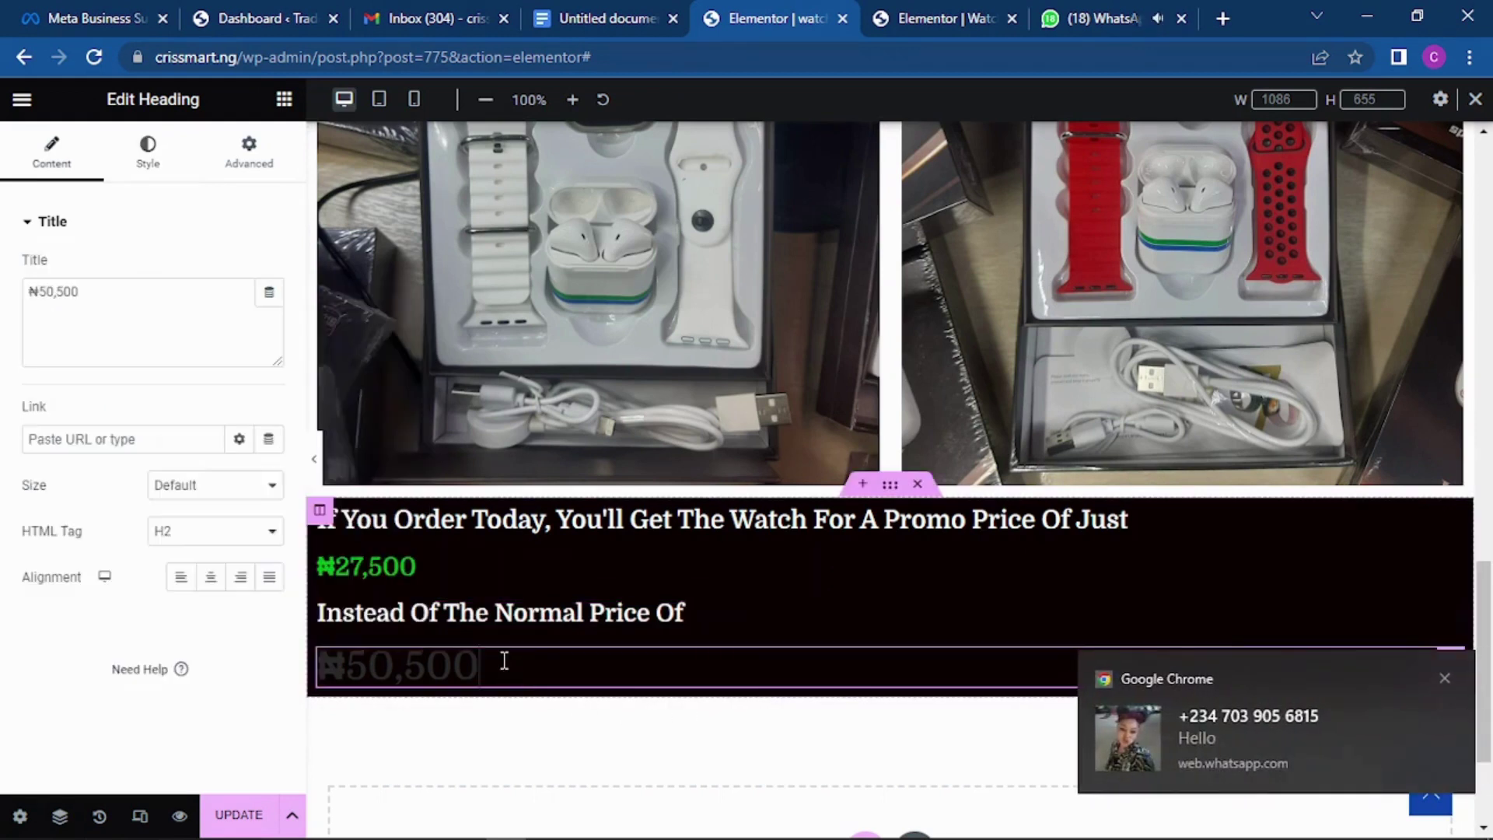
{"action": "left_click", "coordinate": [1444, 678]}
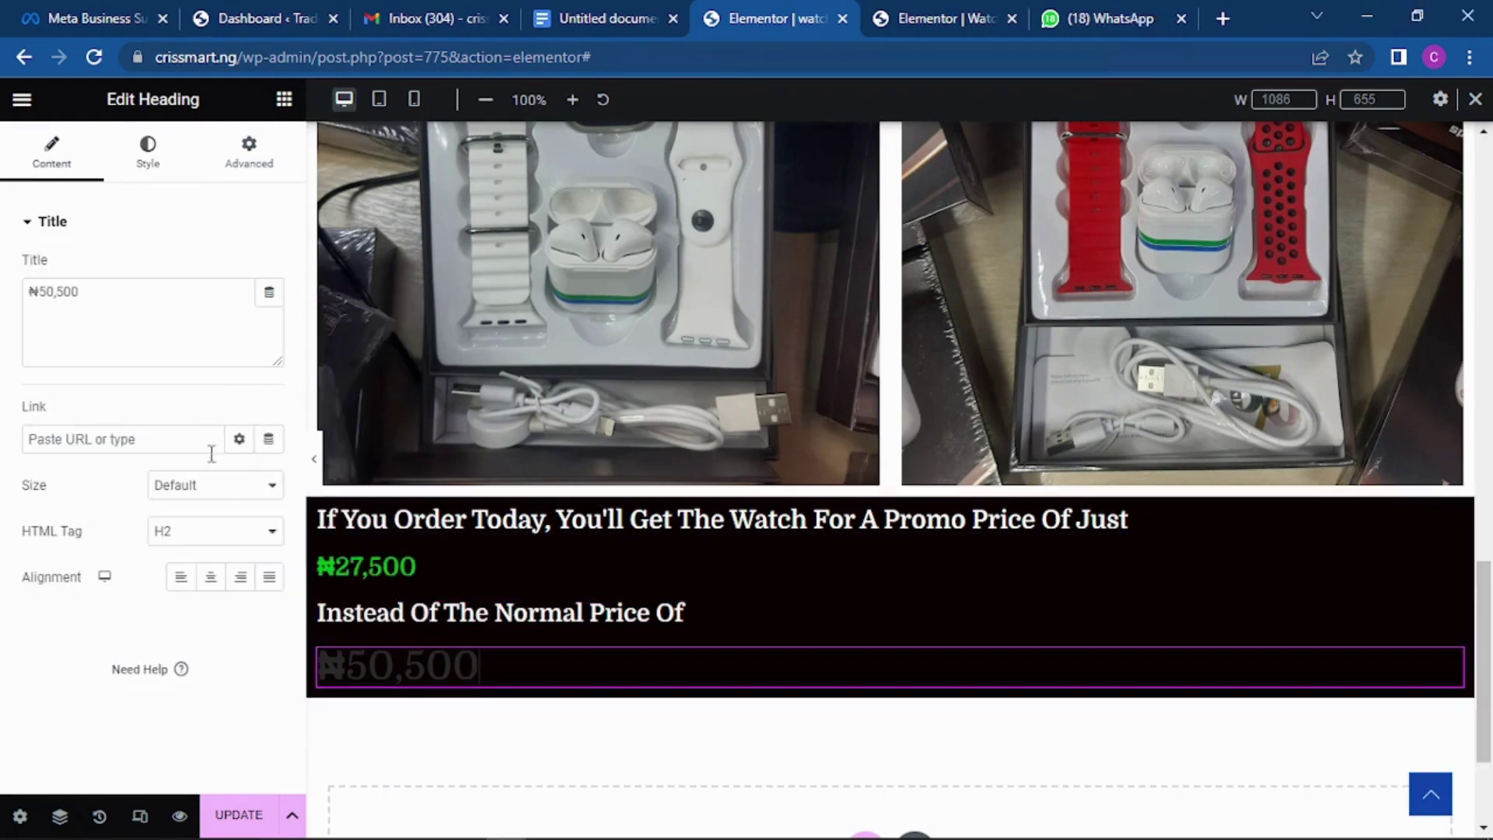
{"action": "left_click", "coordinate": [150, 171]}
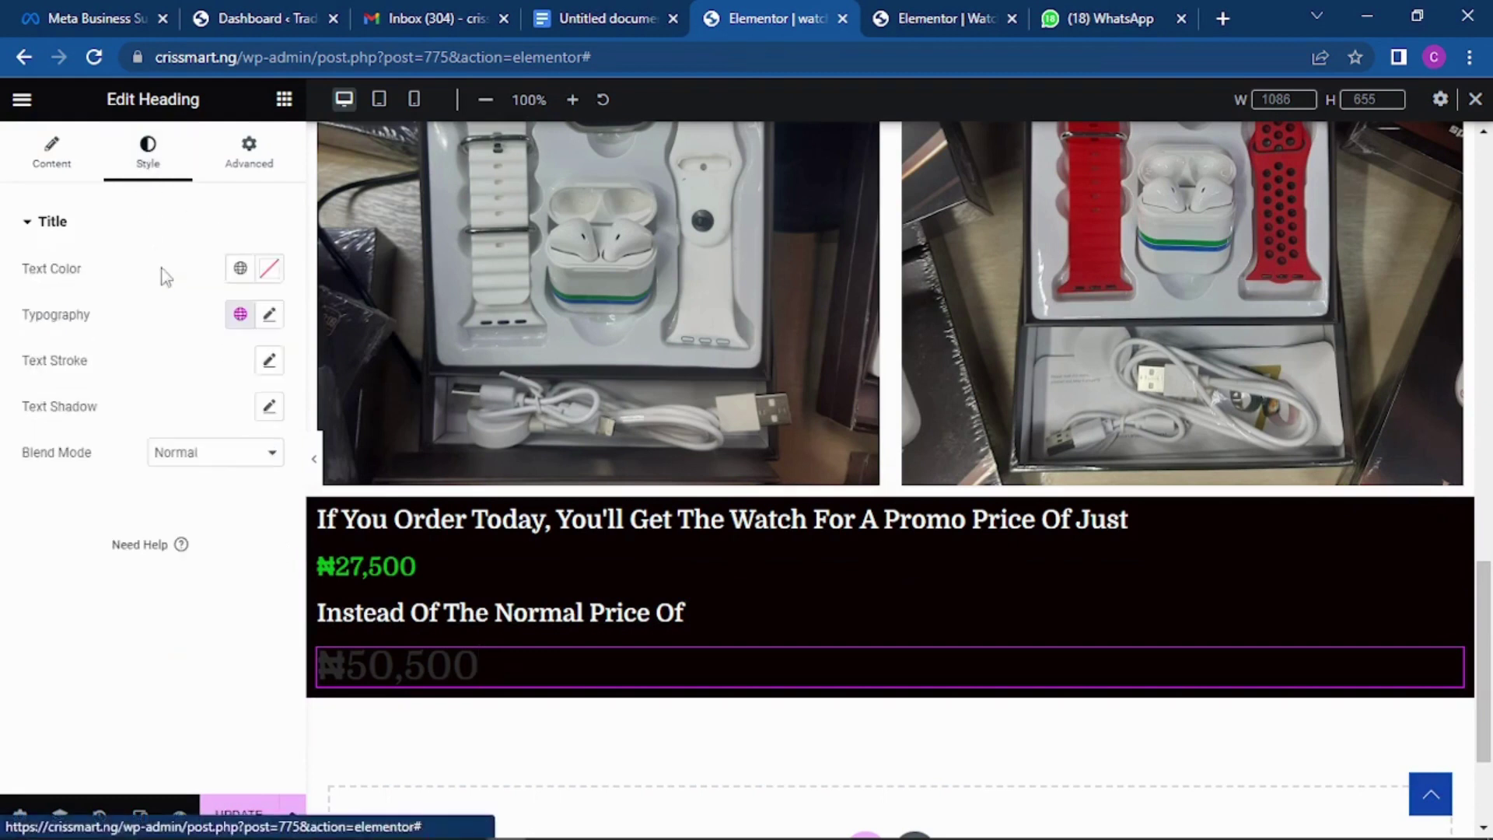
{"action": "left_click", "coordinate": [272, 270]}
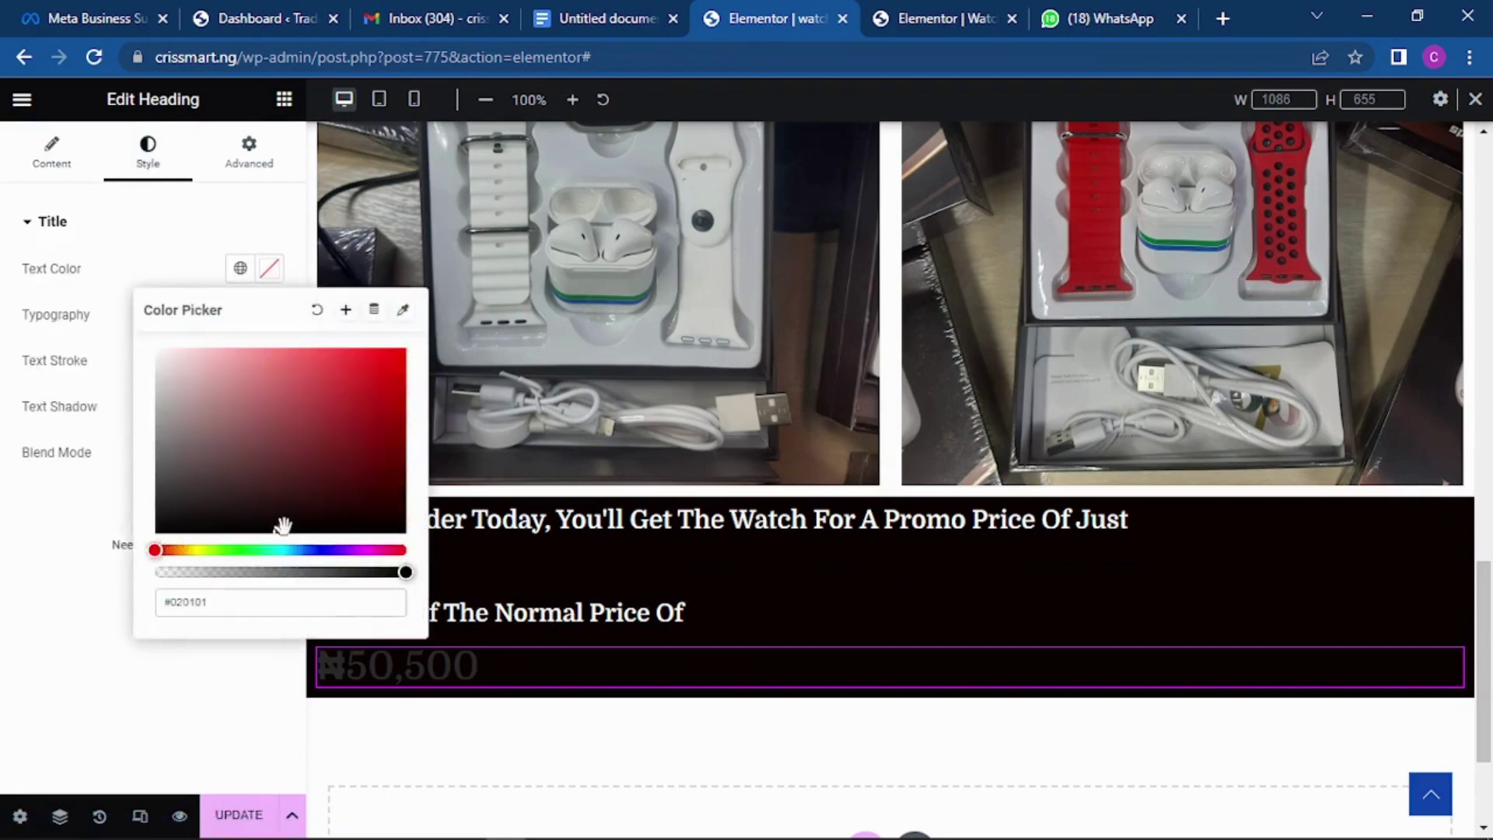
{"action": "left_click", "coordinate": [373, 449]}
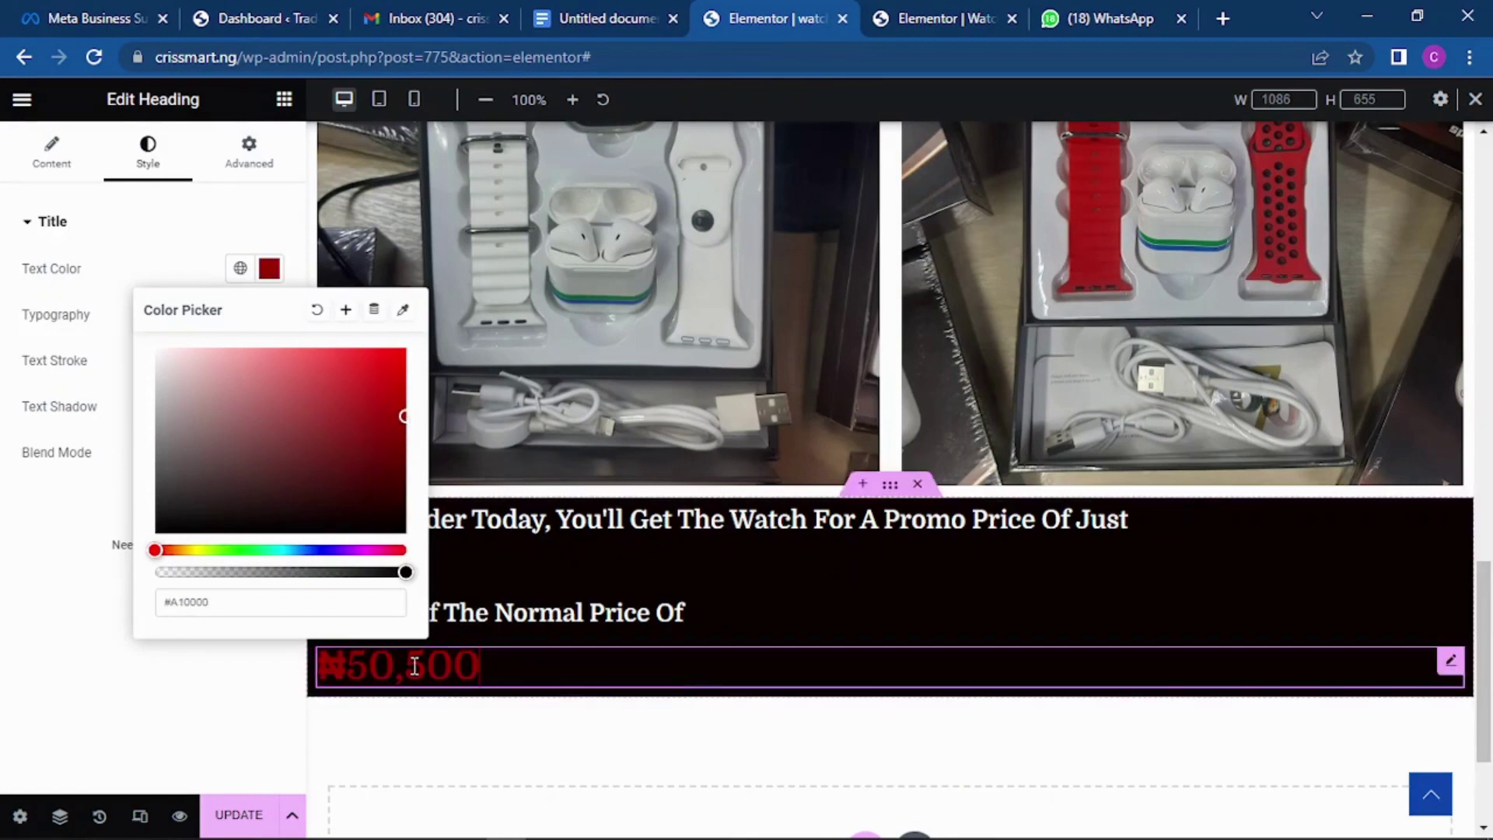
{"action": "left_click", "coordinate": [217, 704]}
Strike out the ₦50,500 price by setting its typography decoration to Line Through.
{"action": "left_click", "coordinate": [270, 316]}
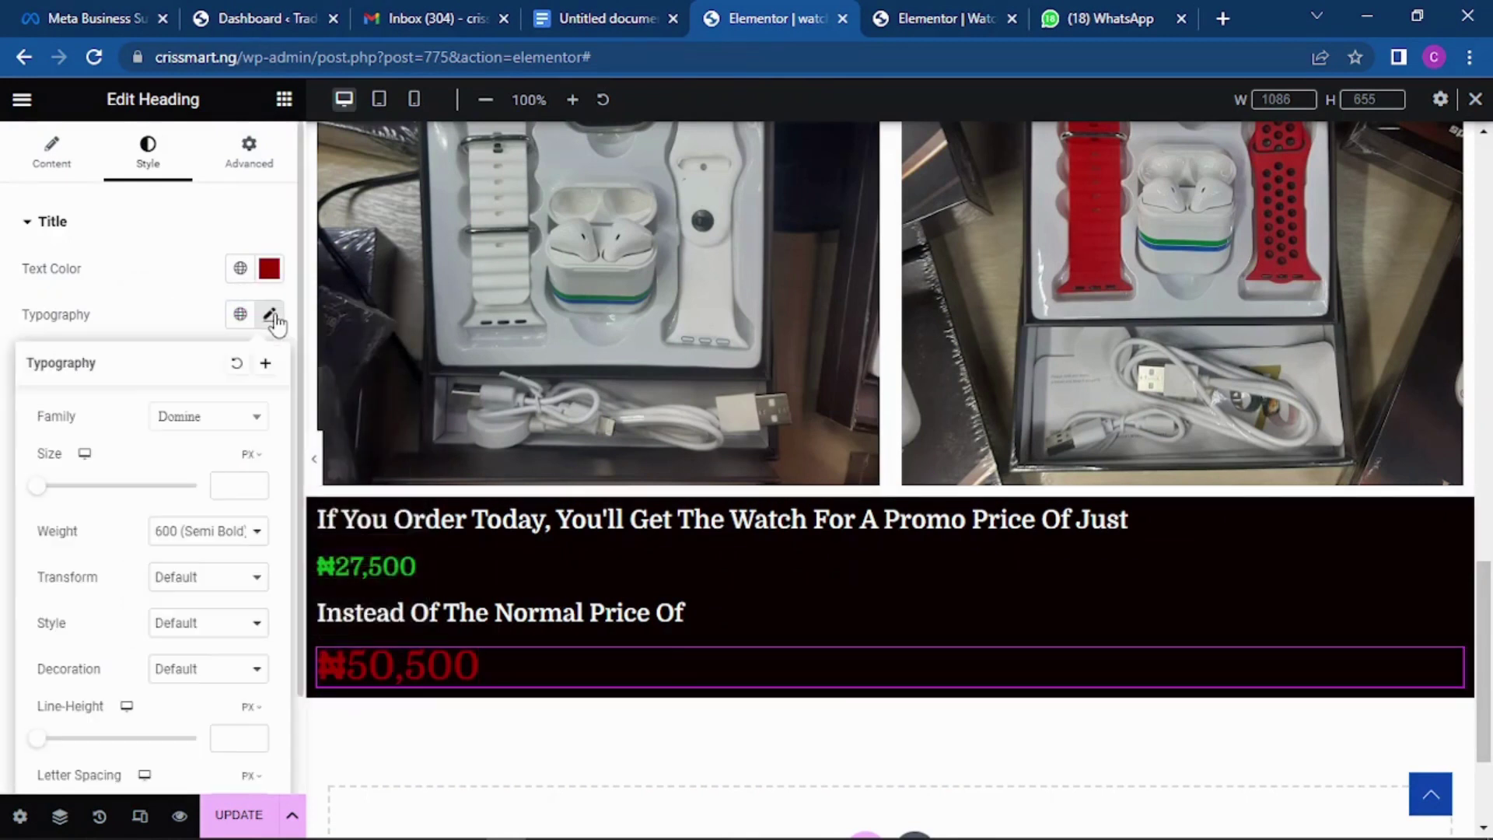
{"action": "scroll", "coordinate": [173, 531], "scroll_direction": "down", "scroll_amount": 2}
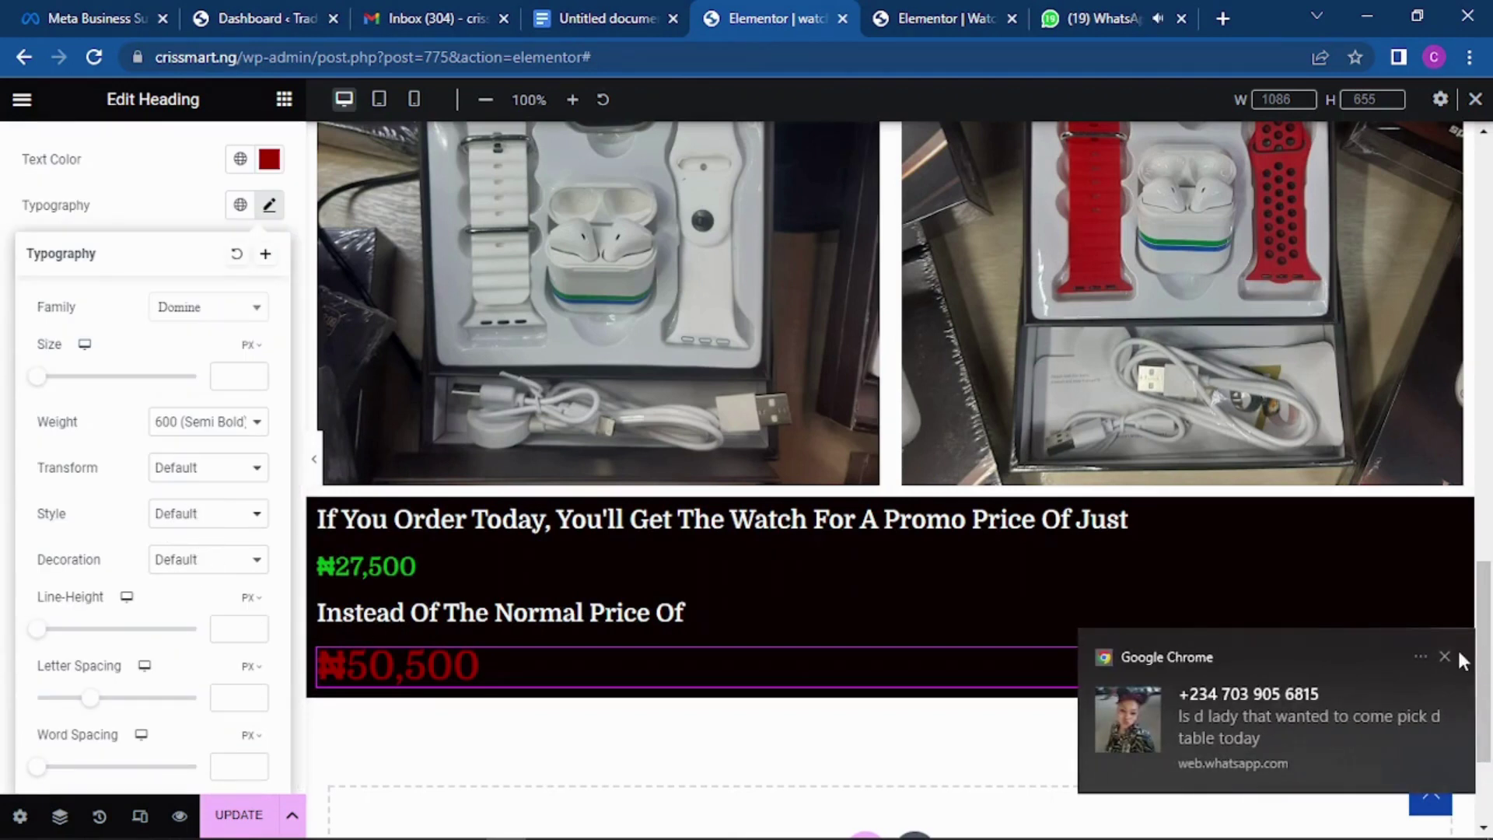
{"action": "left_click", "coordinate": [1444, 656]}
{"action": "left_click", "coordinate": [178, 570]}
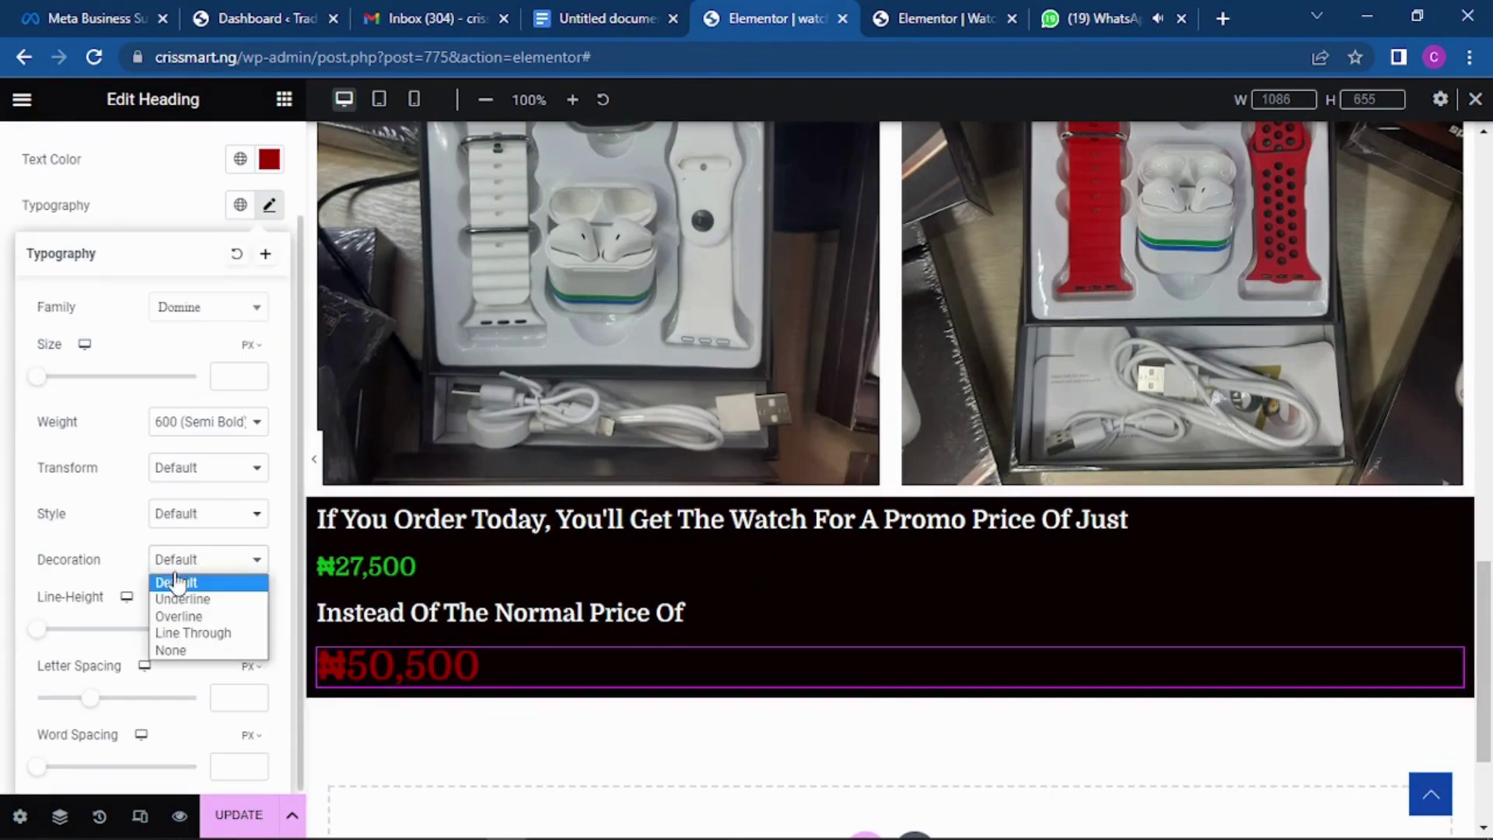
{"action": "left_click", "coordinate": [192, 633]}
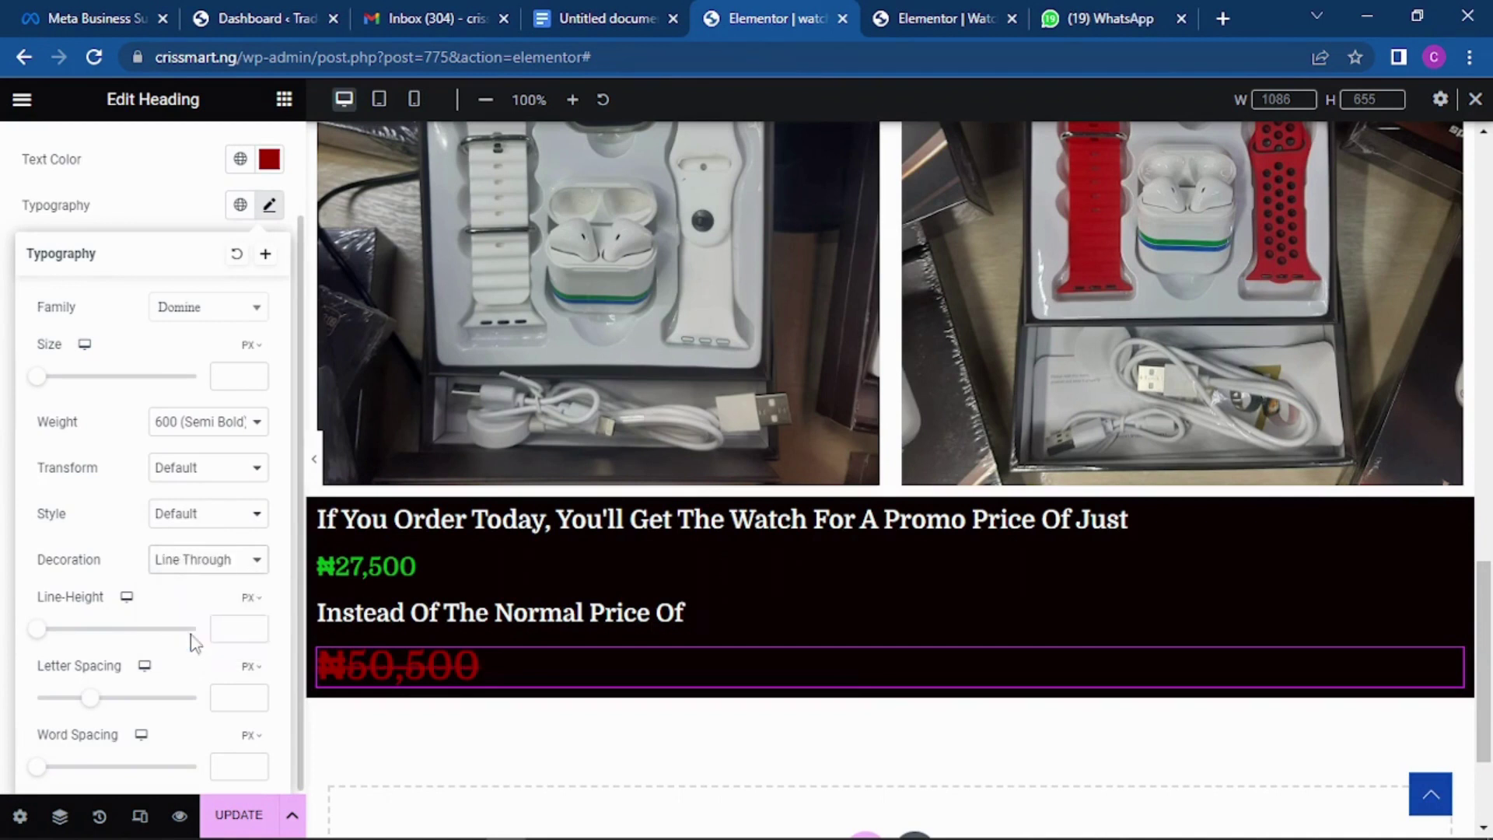
{"action": "left_click", "coordinate": [462, 759]}
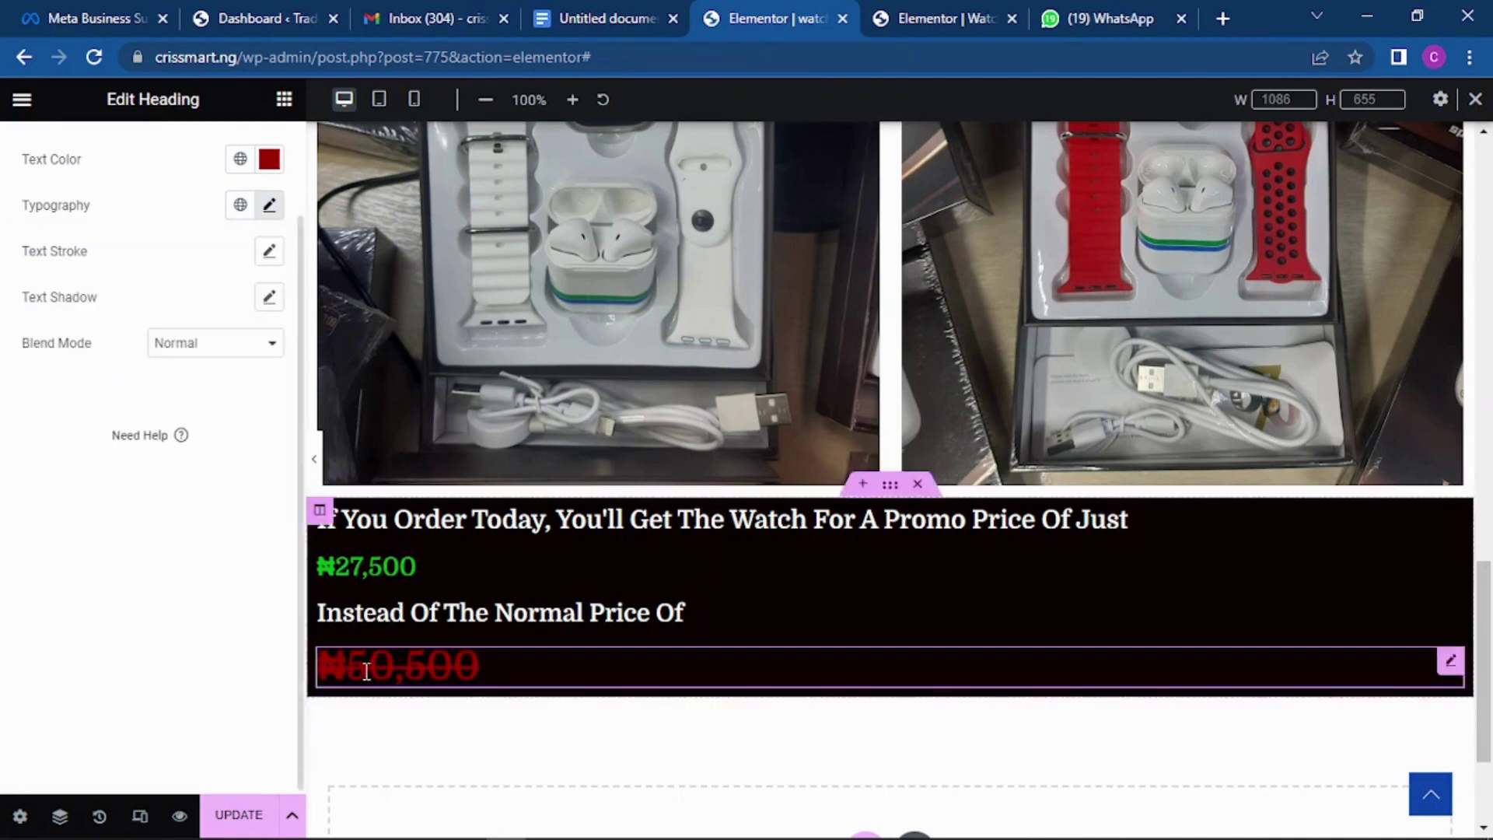
Check the existing page's price block and try a Solid border type on the "If You Order Today" heading.
{"action": "left_click", "coordinate": [945, 18]}
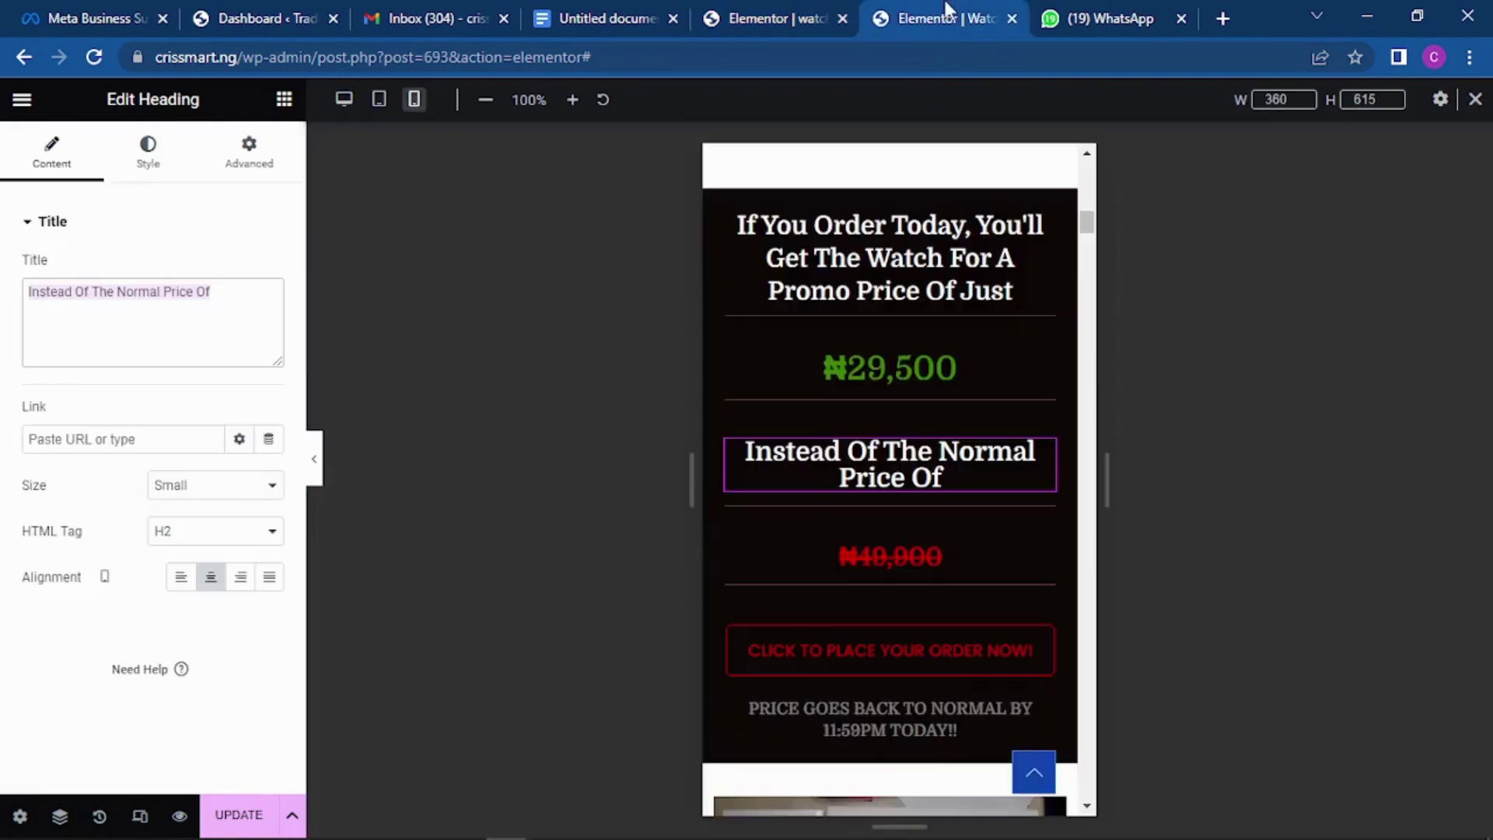
{"action": "scroll", "coordinate": [921, 482], "scroll_direction": "down", "scroll_amount": 3}
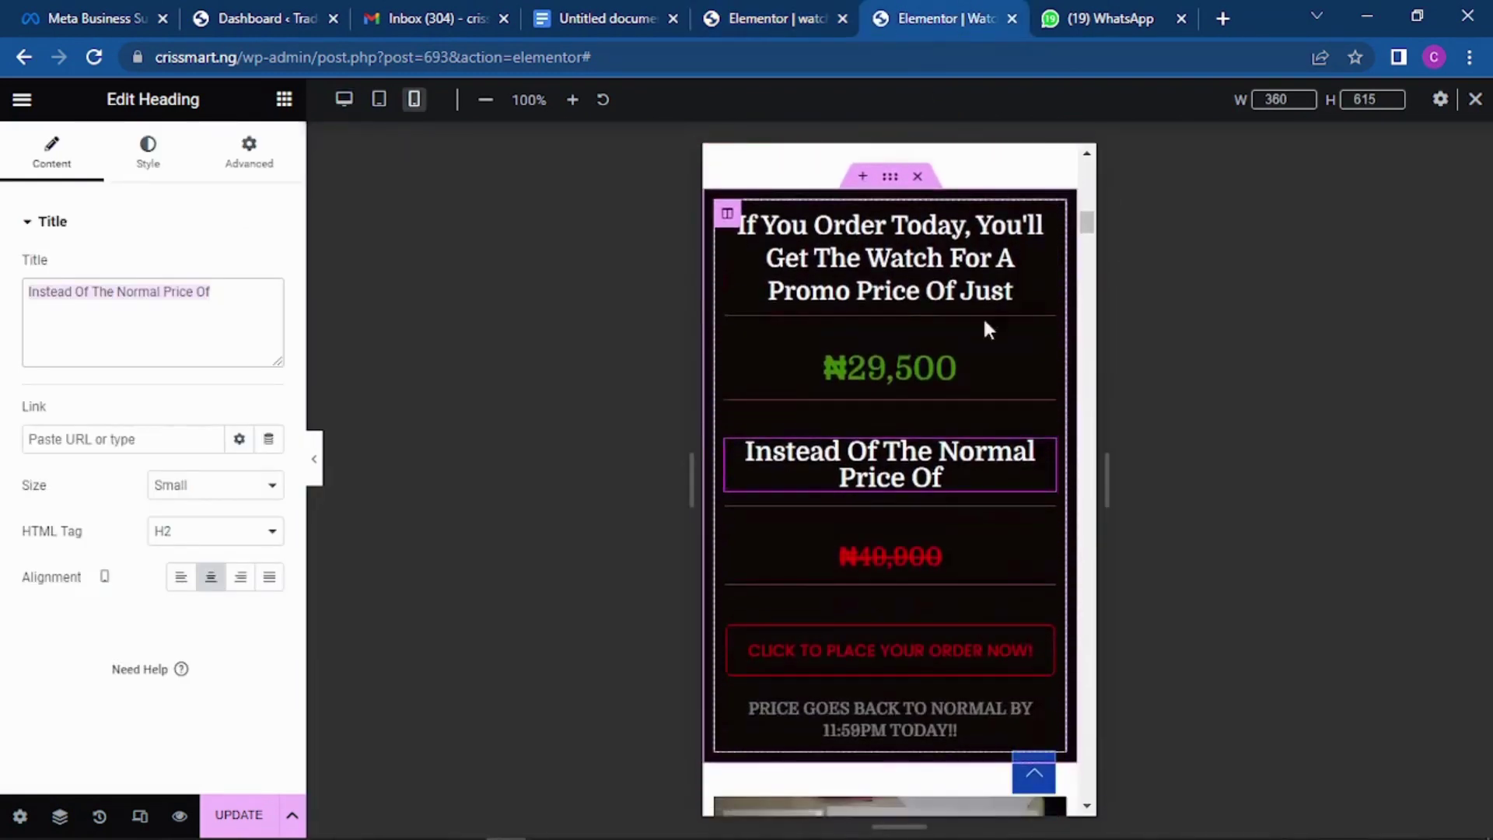
{"action": "left_click", "coordinate": [777, 18]}
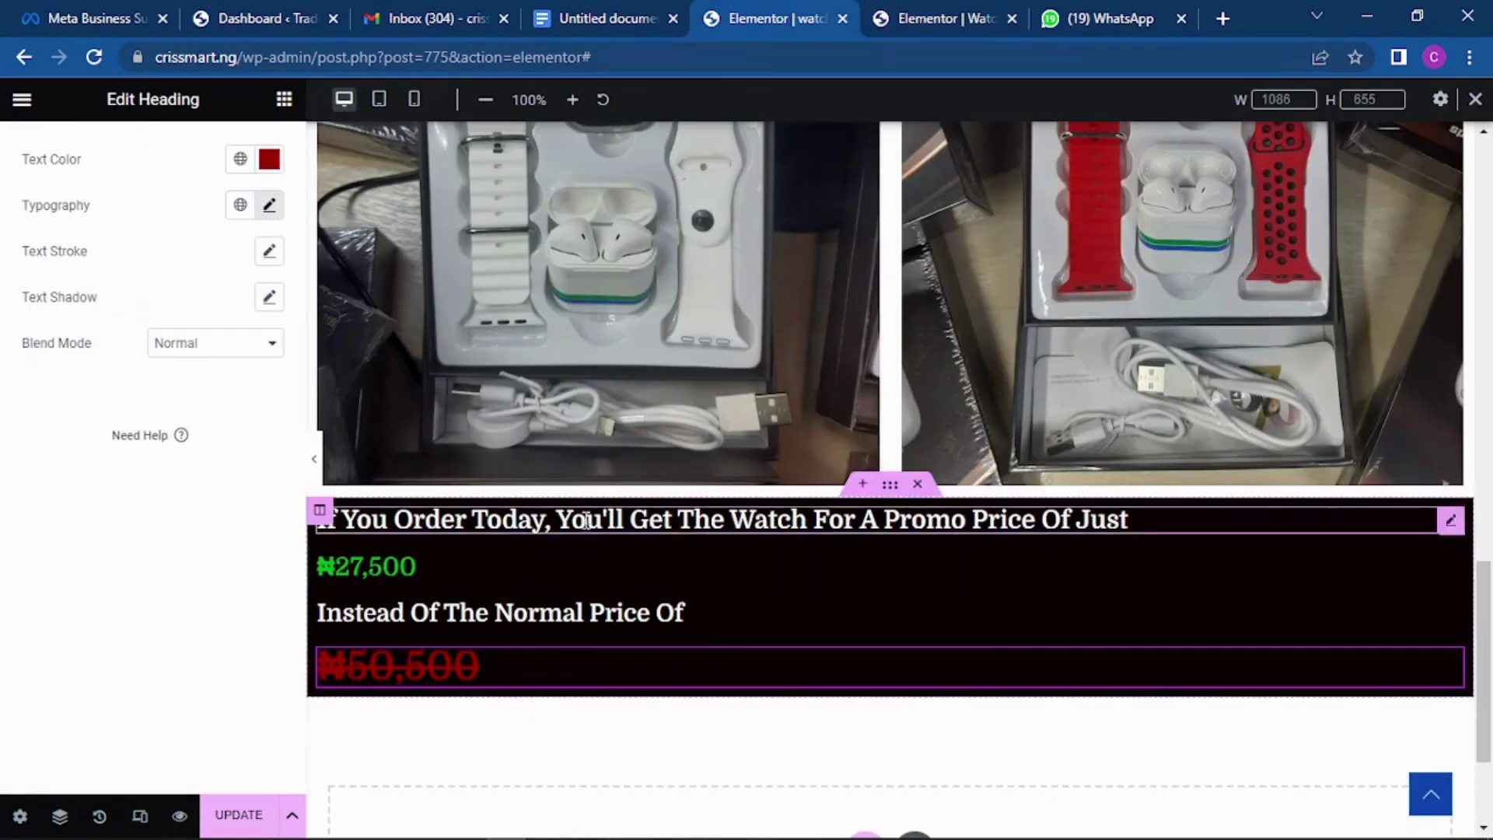
{"action": "left_click", "coordinate": [624, 516]}
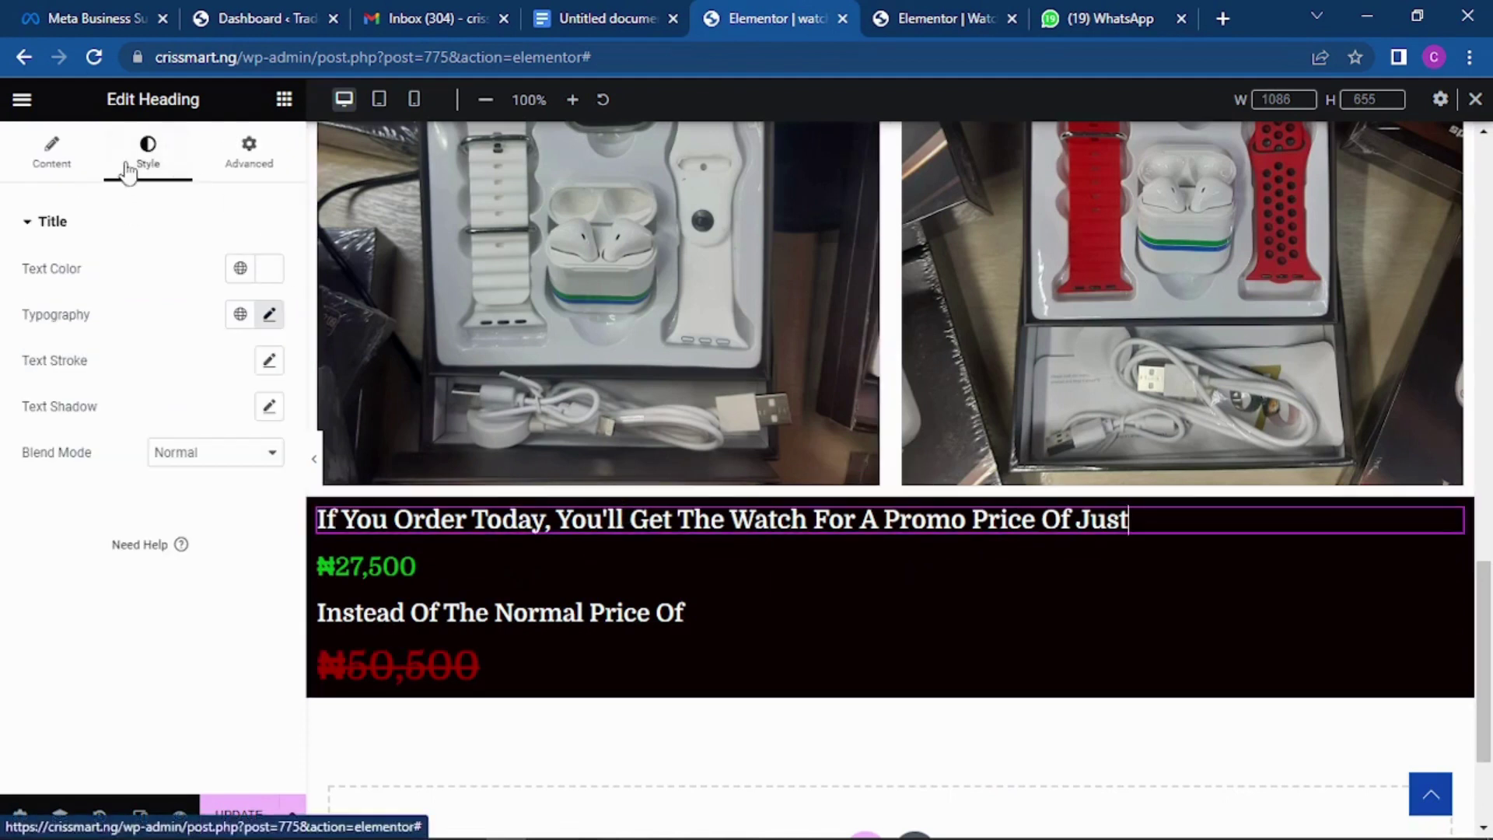
{"action": "left_click", "coordinate": [250, 153]}
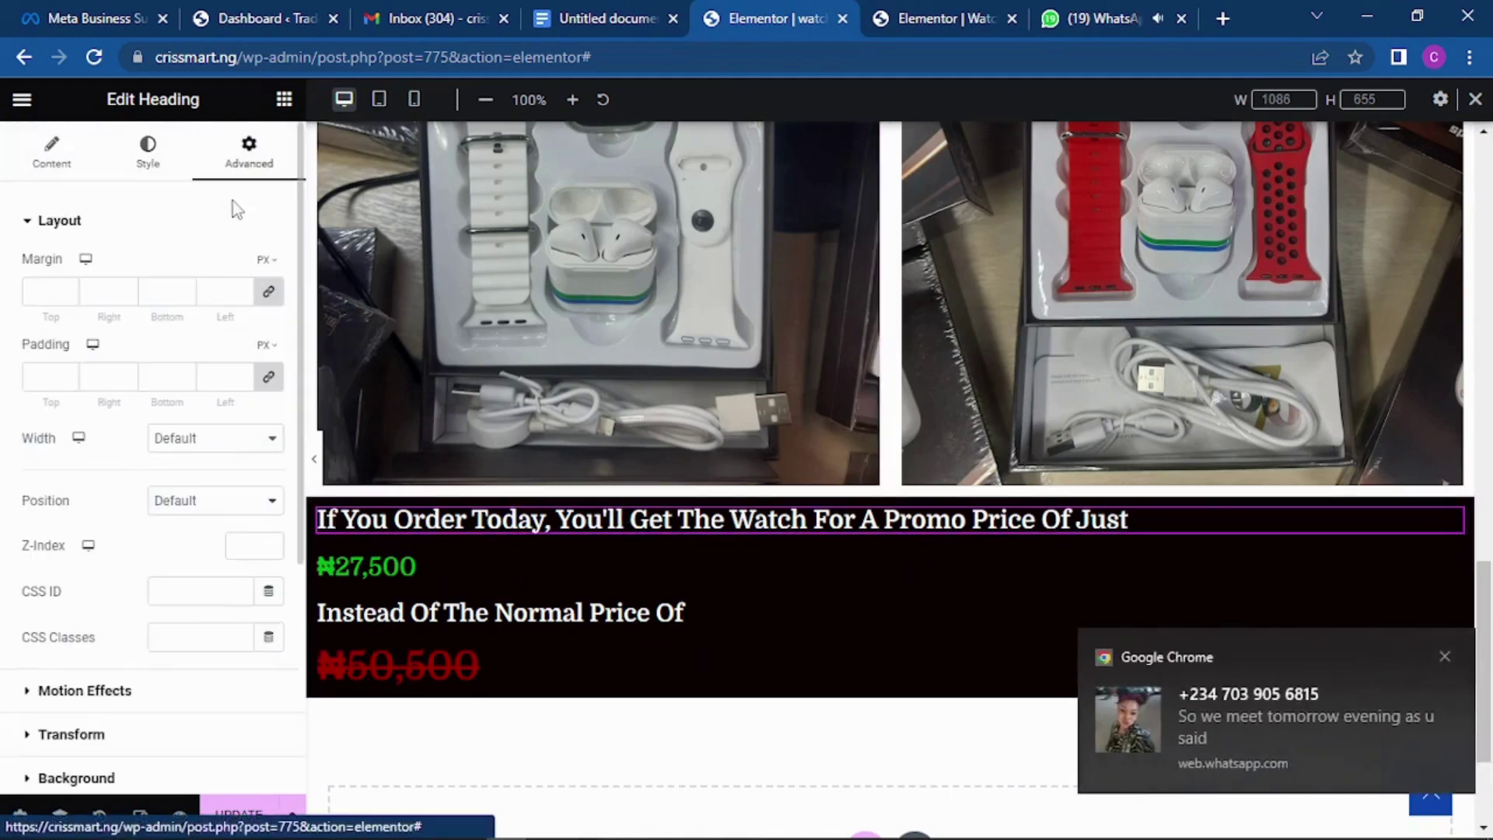
{"action": "left_click", "coordinate": [1447, 657]}
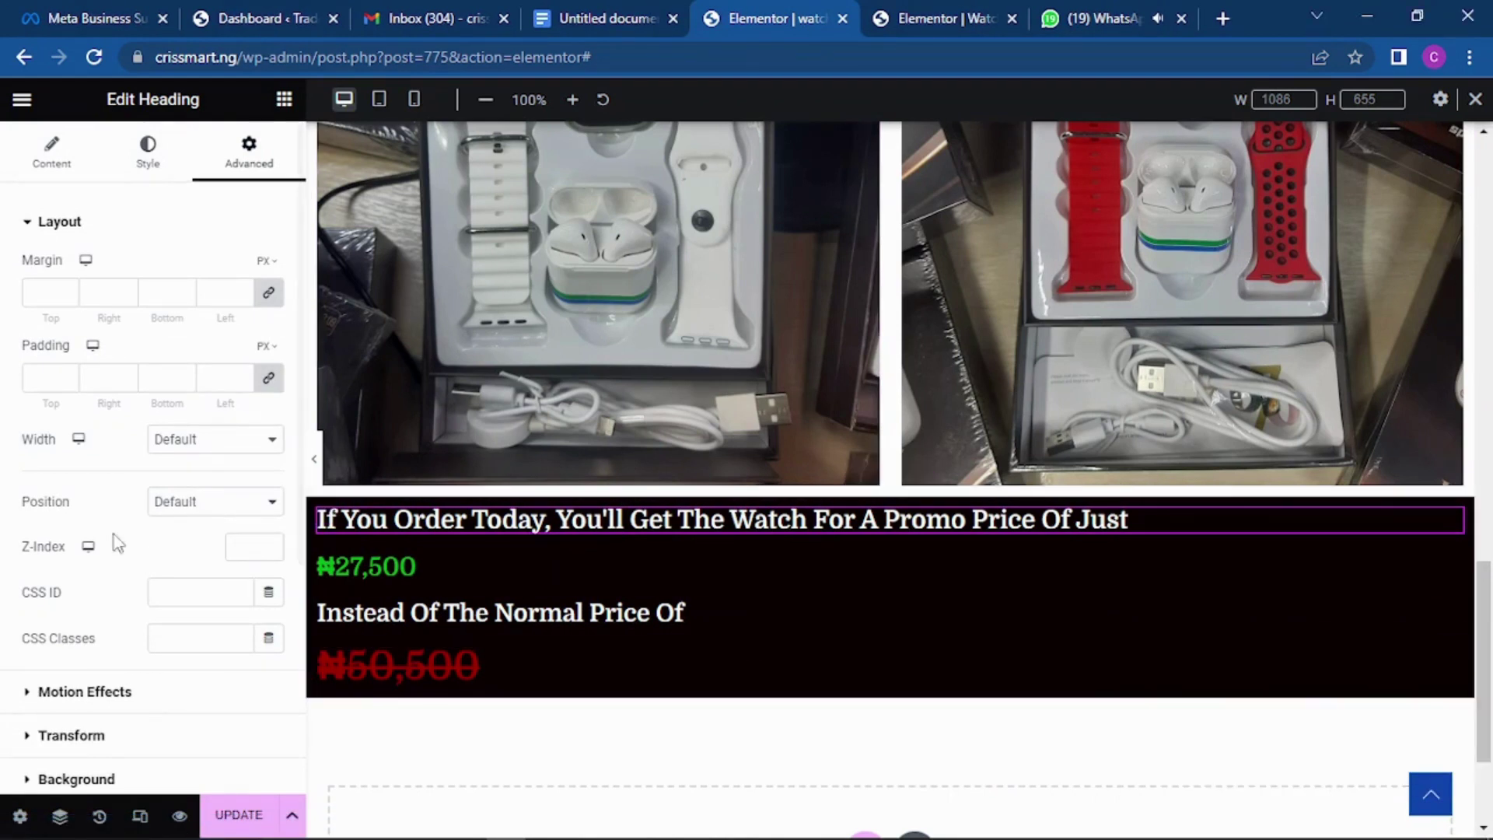
{"action": "left_click", "coordinate": [143, 227]}
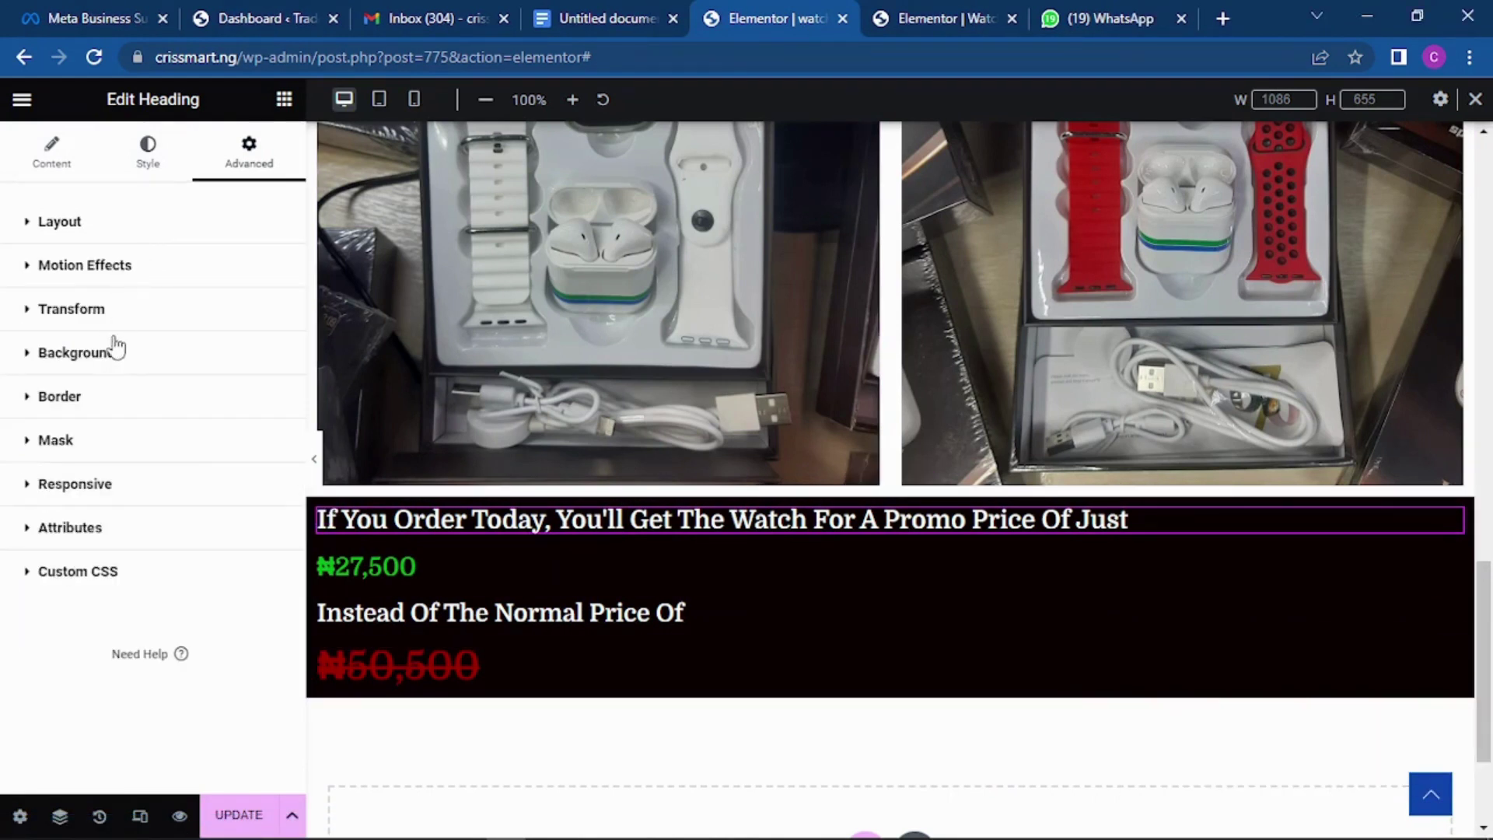
{"action": "left_click", "coordinate": [103, 406]}
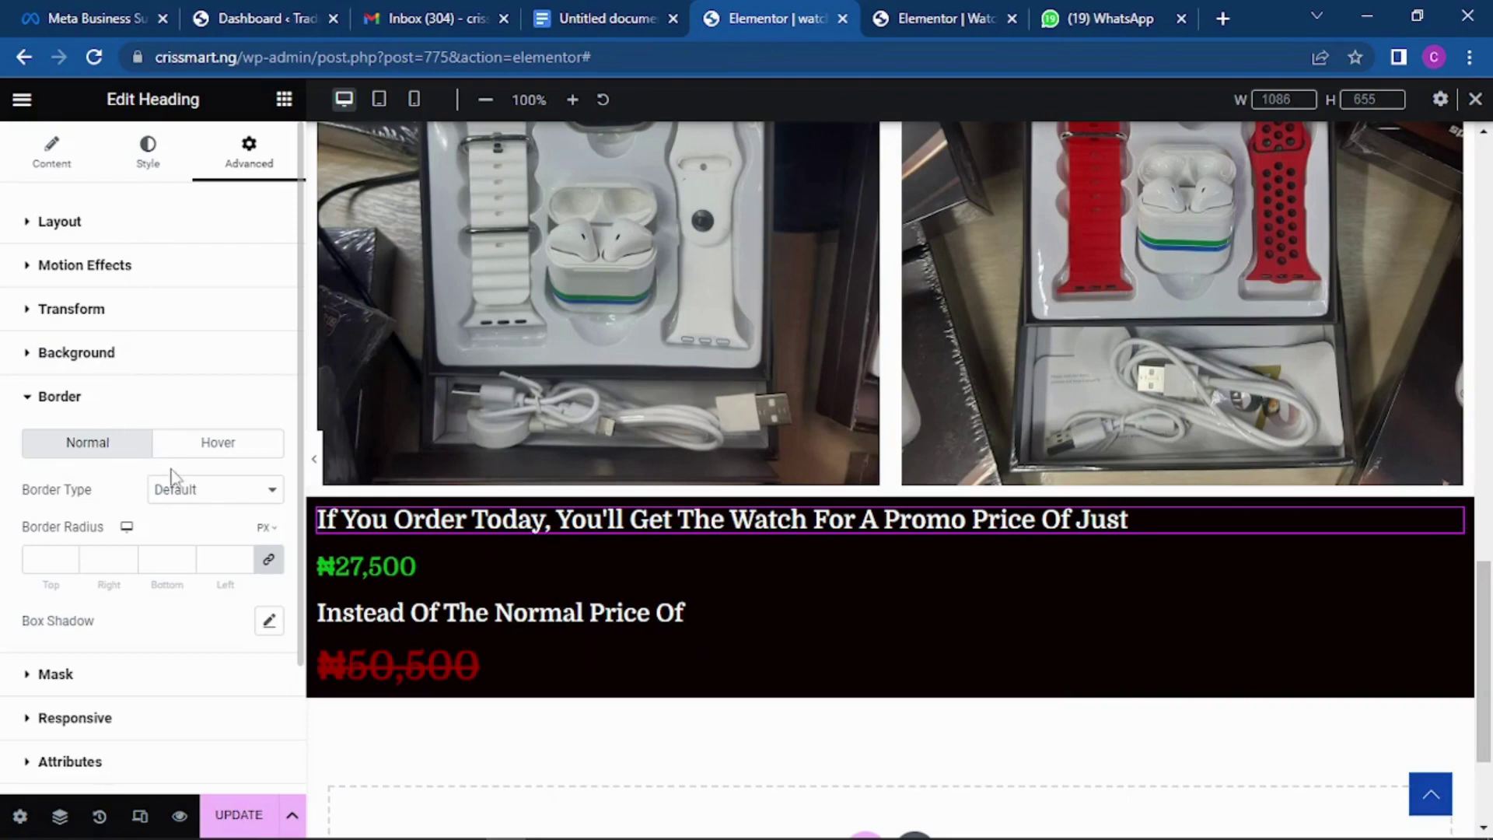
{"action": "left_click", "coordinate": [194, 491]}
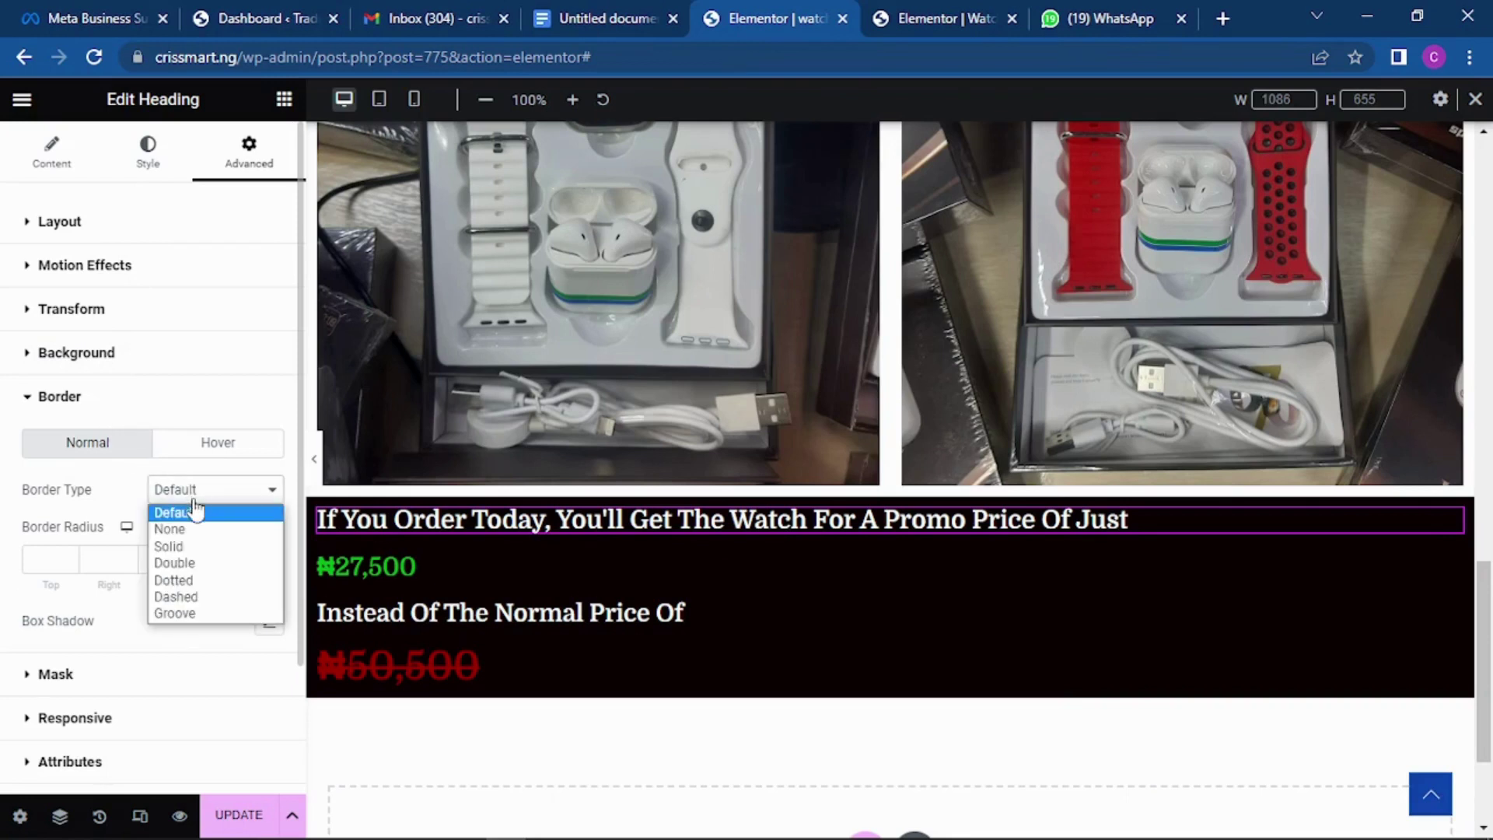
{"action": "left_click", "coordinate": [186, 545]}
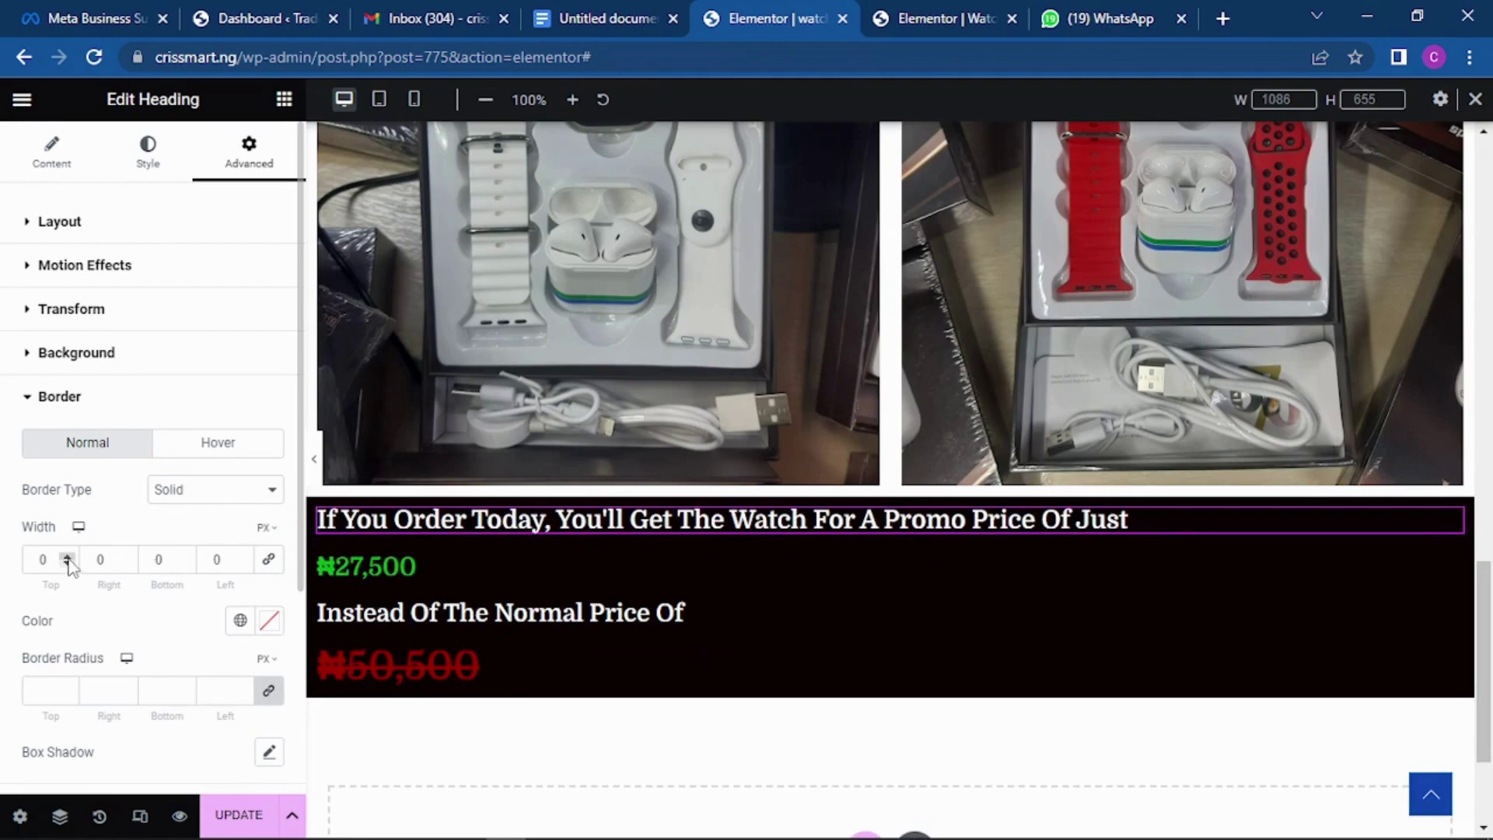
Give the "If You Order Today" heading a 1 px bottom border in light pink, #D3A5A5.
{"action": "left_click", "coordinate": [184, 557]}
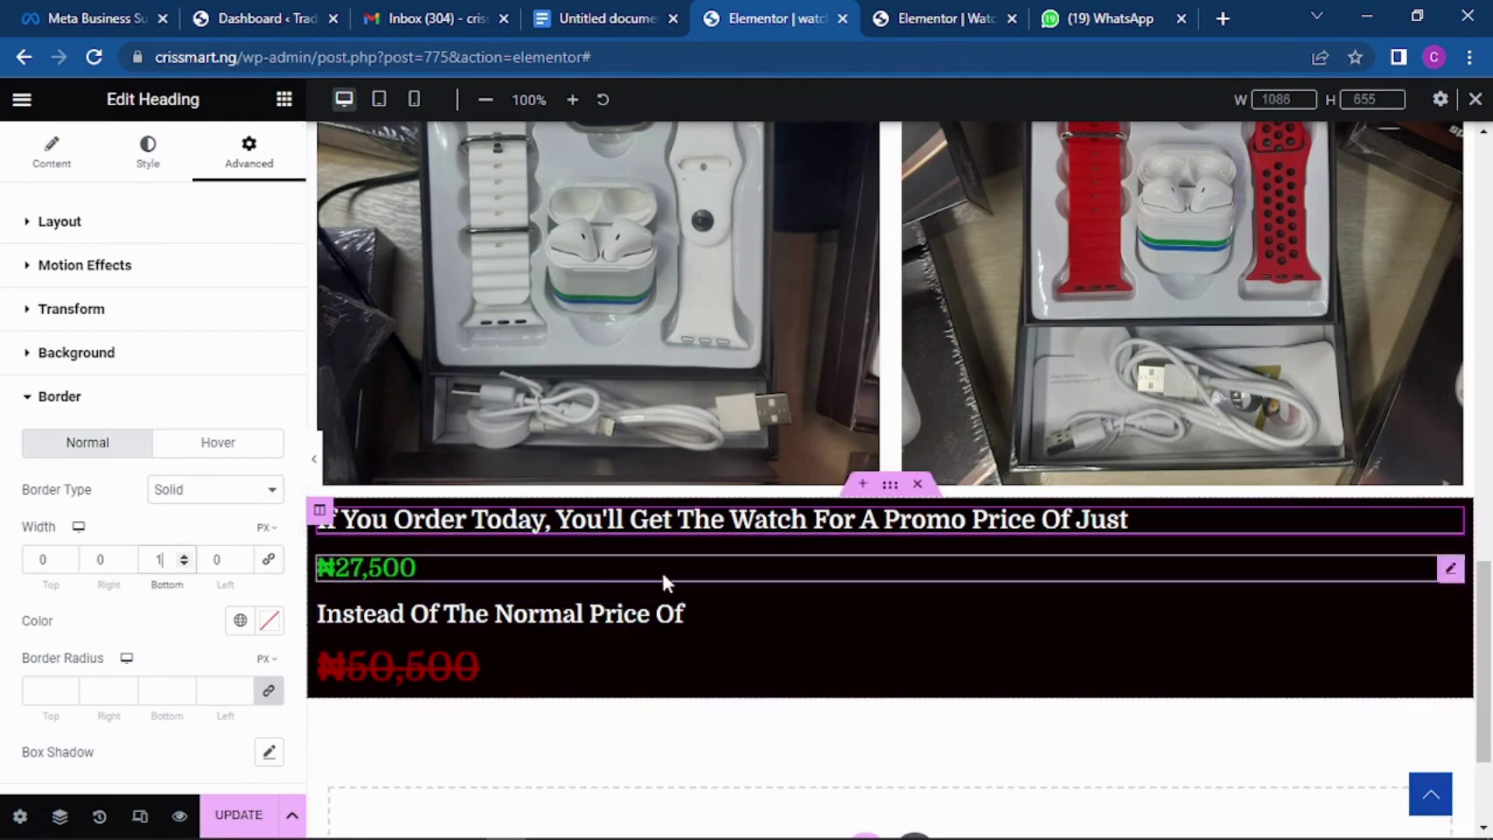
{"action": "left_click", "coordinate": [269, 620]}
{"action": "type", "text": "#FFFFFF"}
{"action": "left_click_drag", "start_coordinate": [156, 309], "coordinate": [208, 344]}
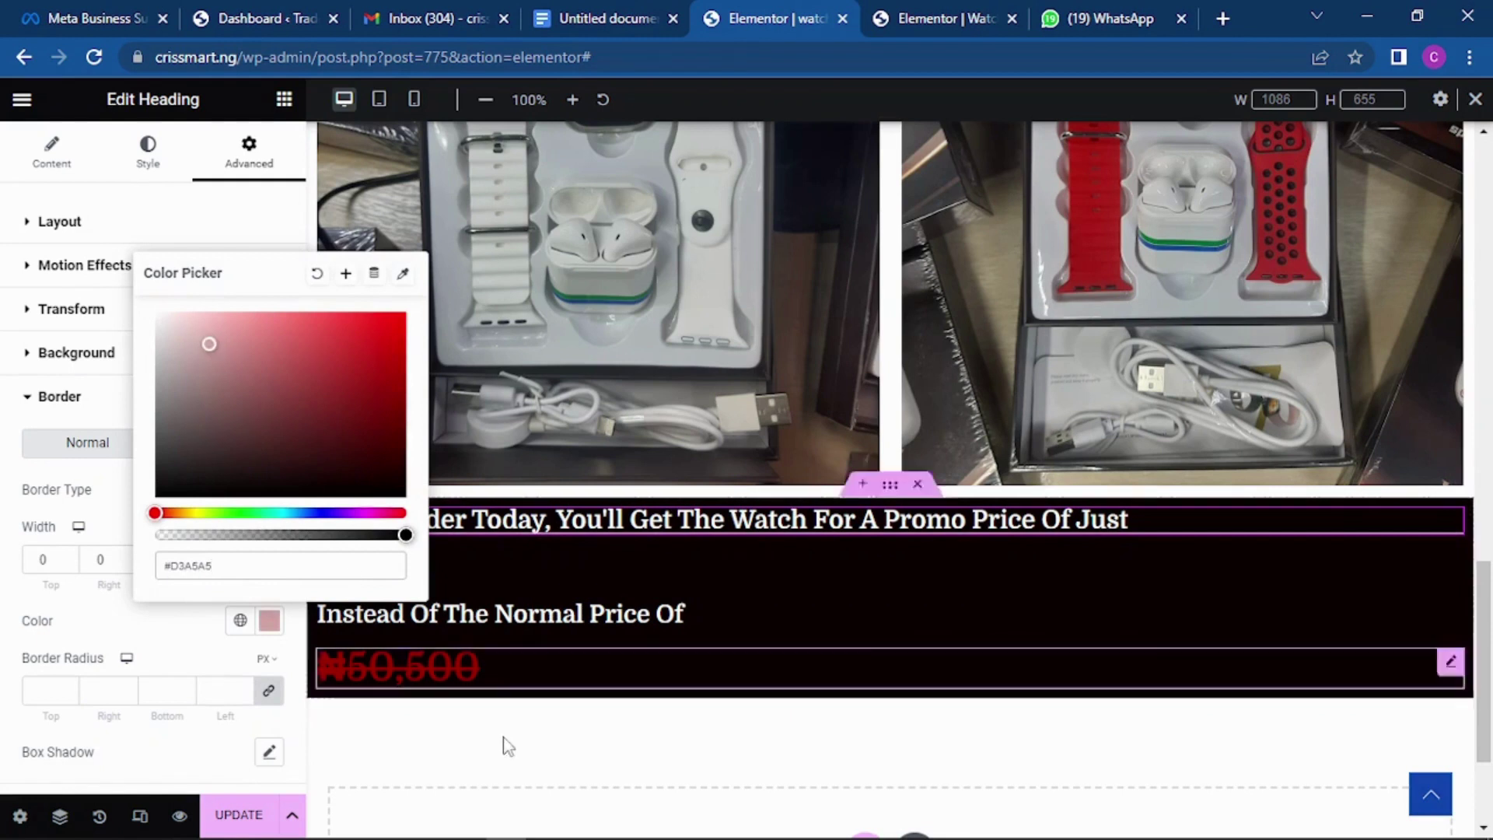
{"action": "left_click", "coordinate": [598, 611]}
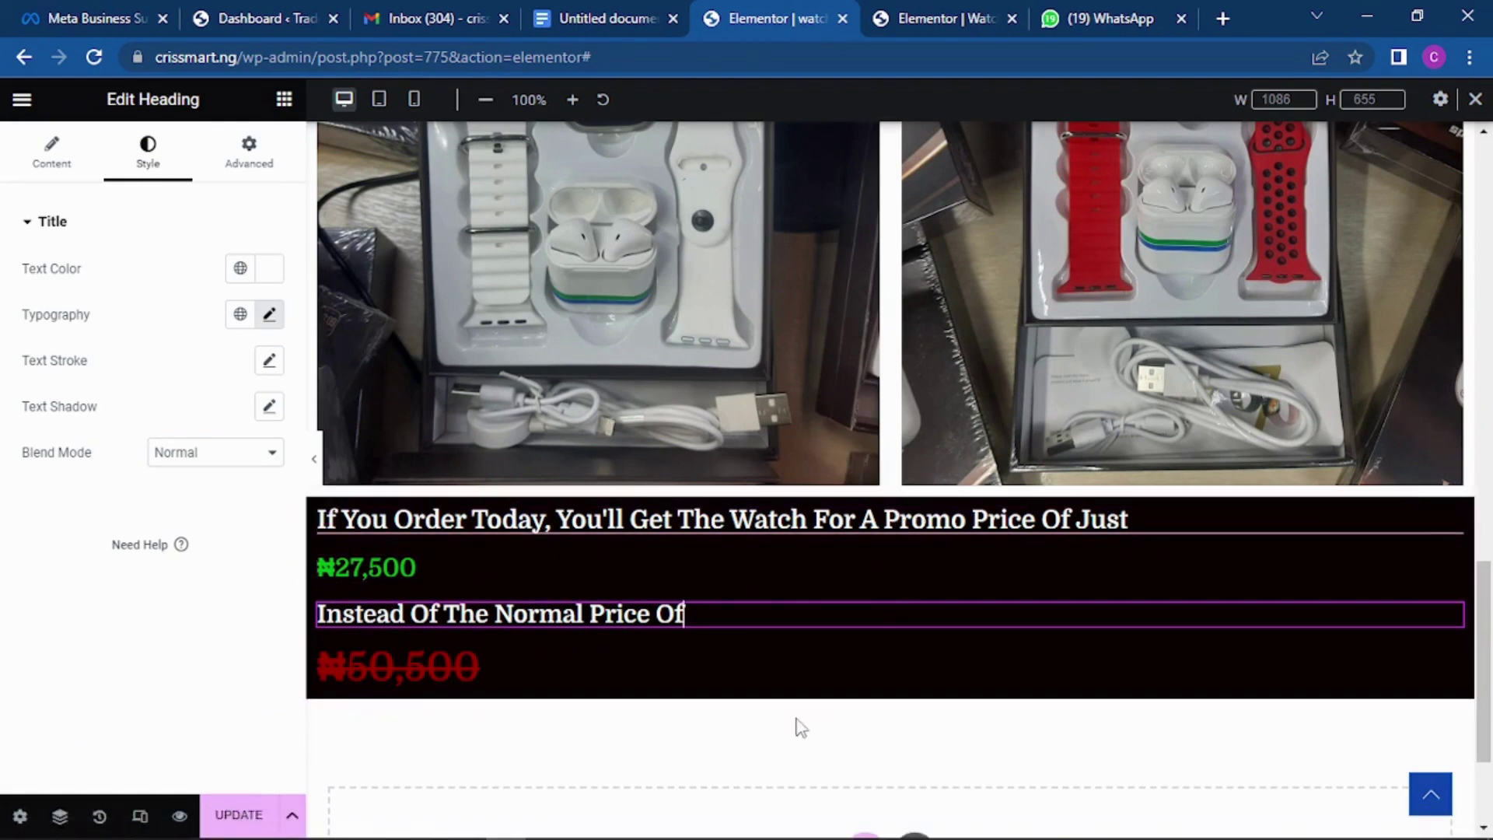
Remove the border from the "If You Order Today" heading by resetting its border type to Default.
{"action": "left_click", "coordinate": [877, 530]}
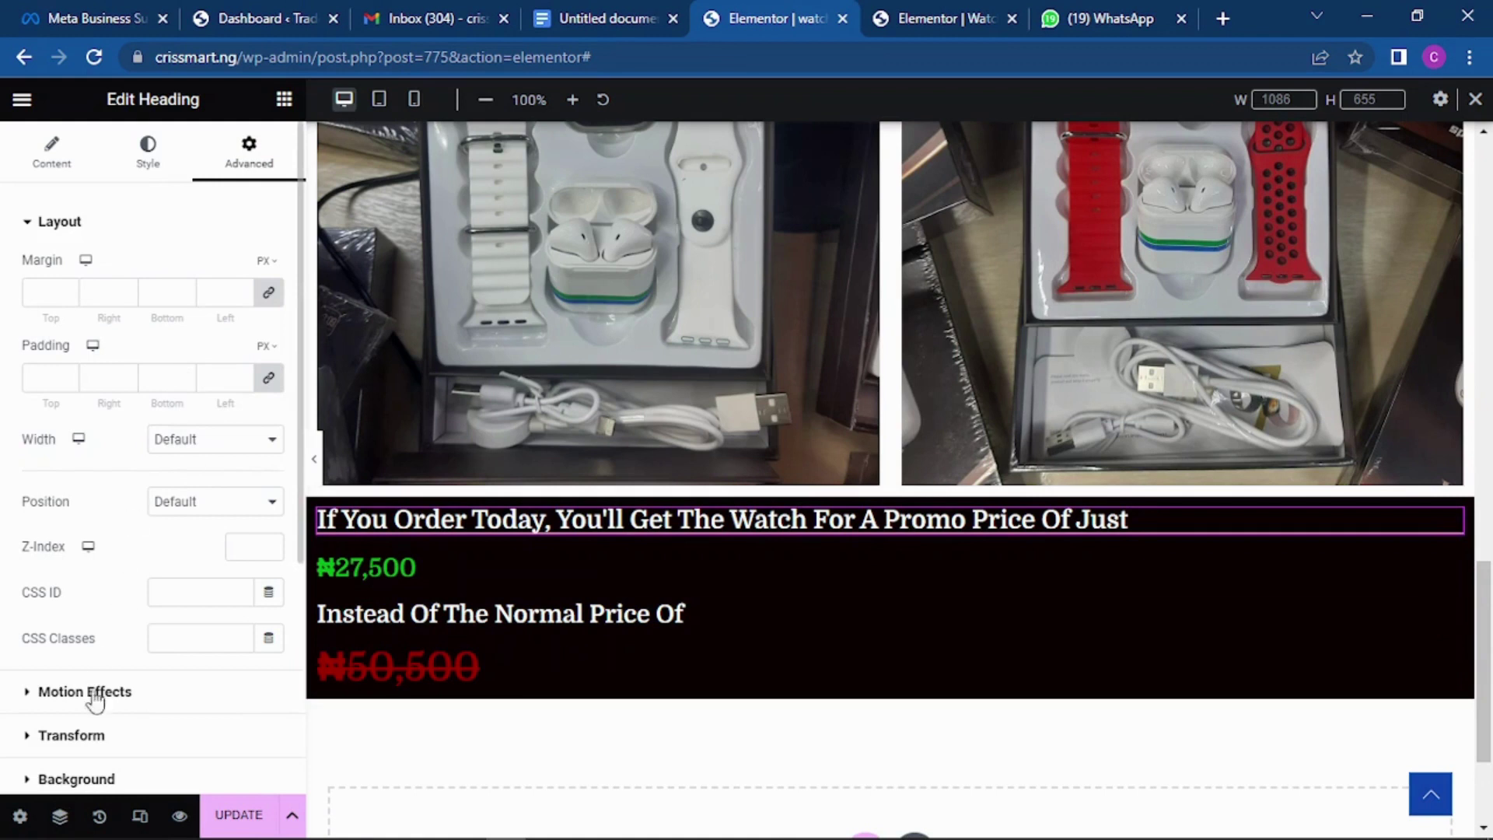
{"action": "left_click", "coordinate": [146, 224]}
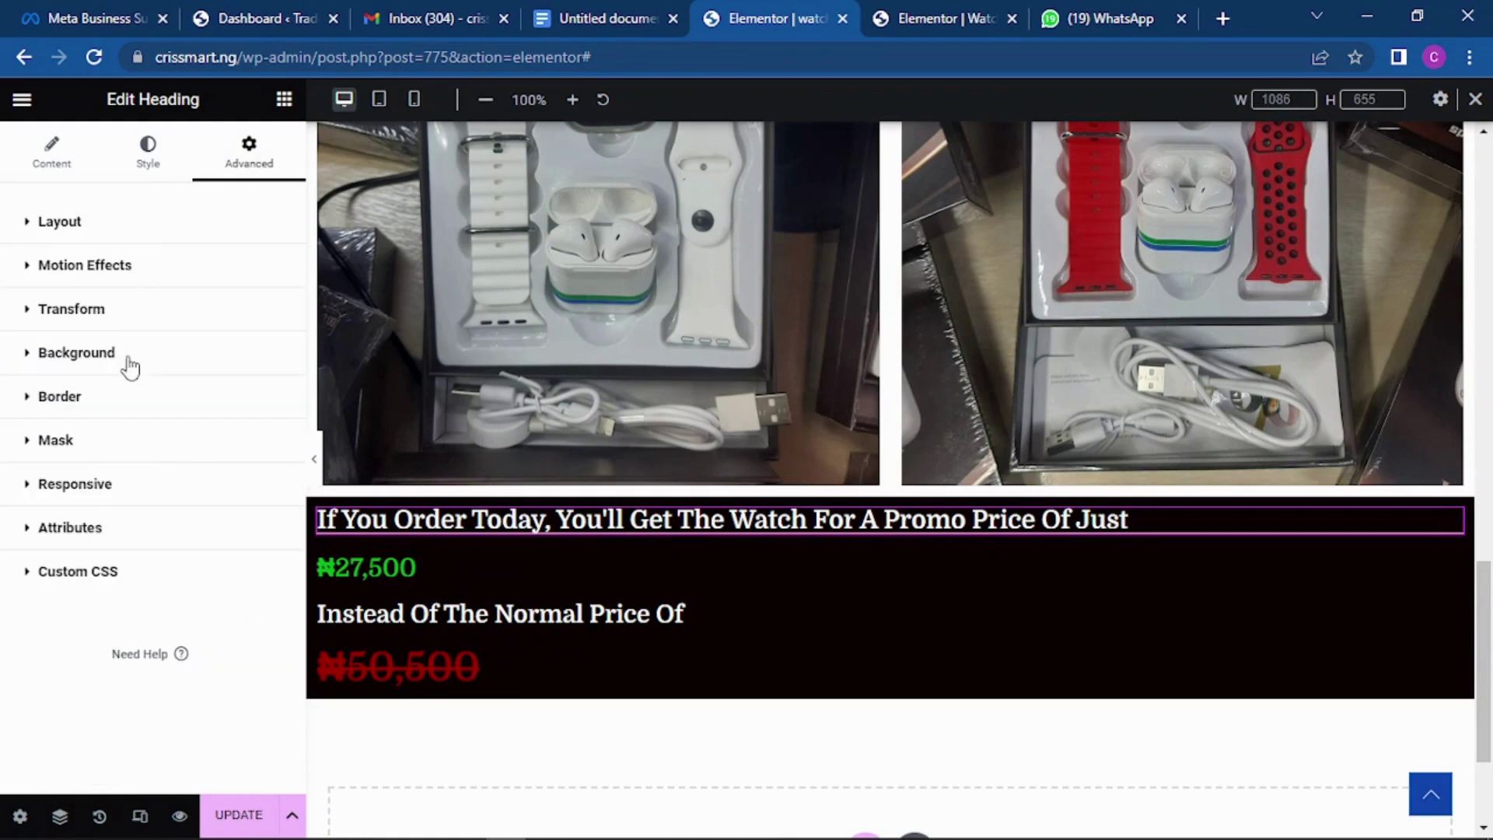
{"action": "left_click", "coordinate": [120, 401]}
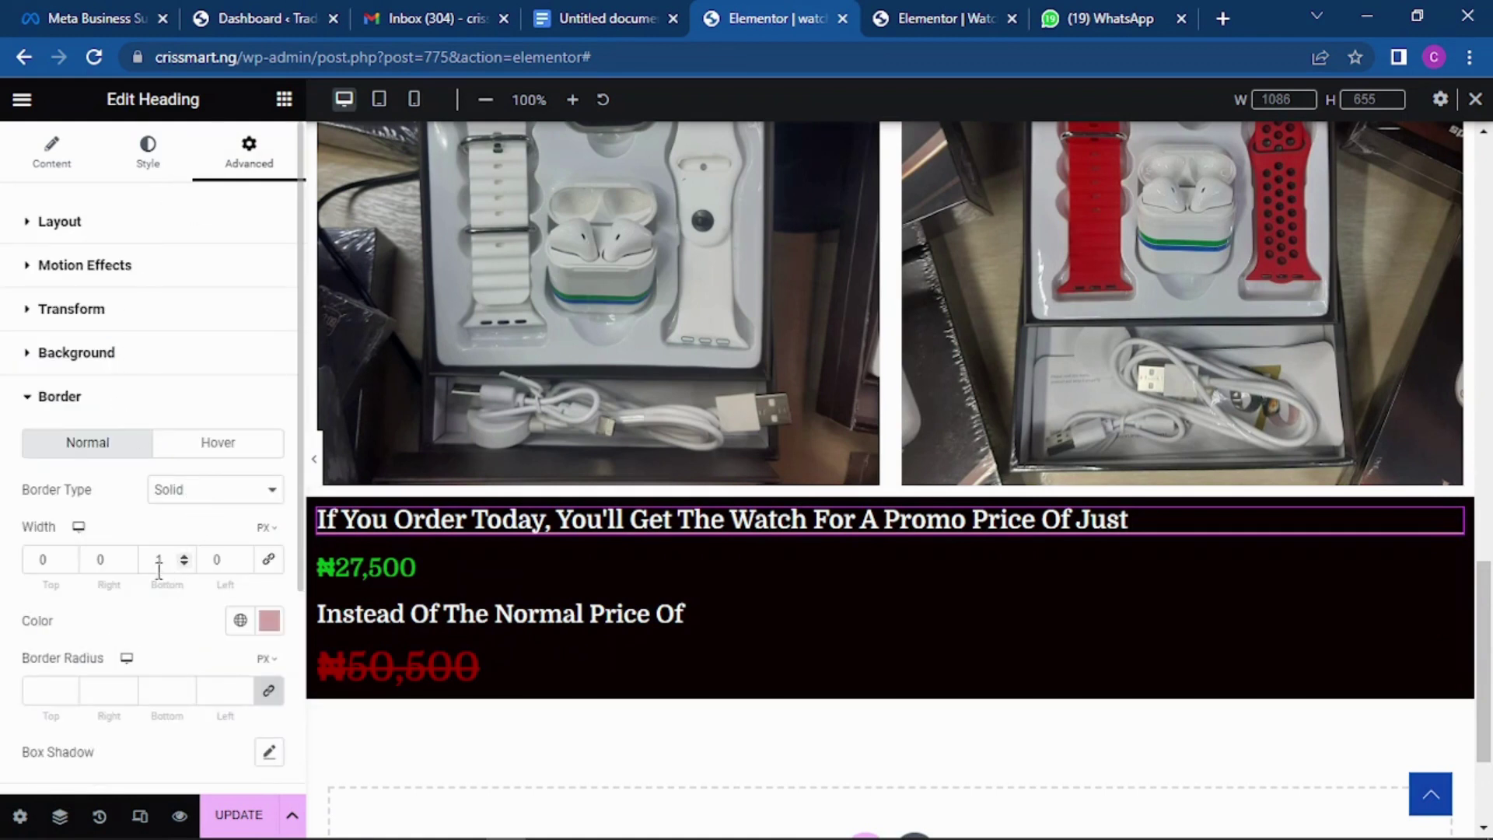
{"action": "left_click", "coordinate": [200, 490]}
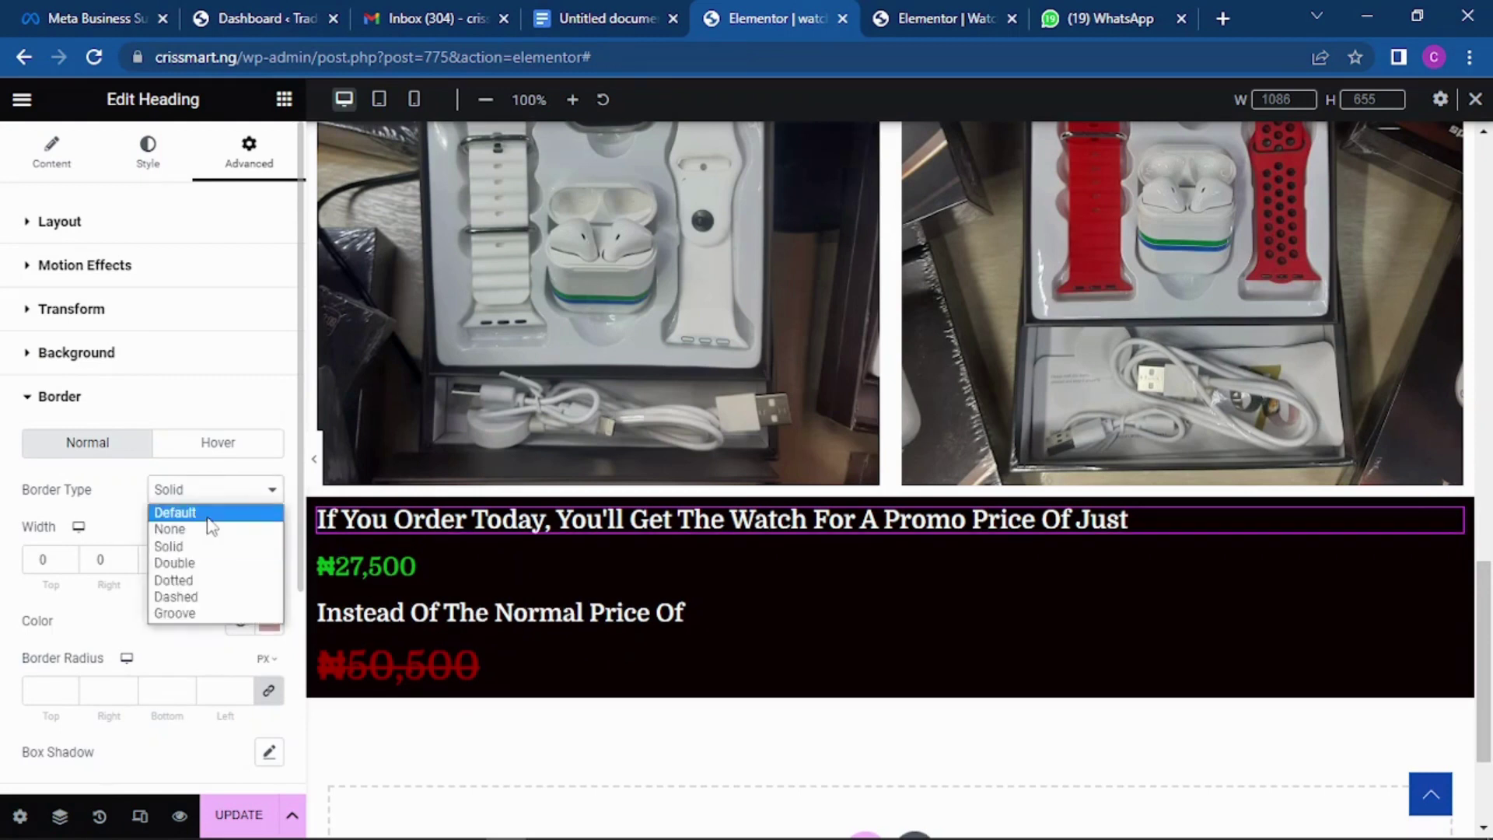
{"action": "left_click", "coordinate": [204, 508]}
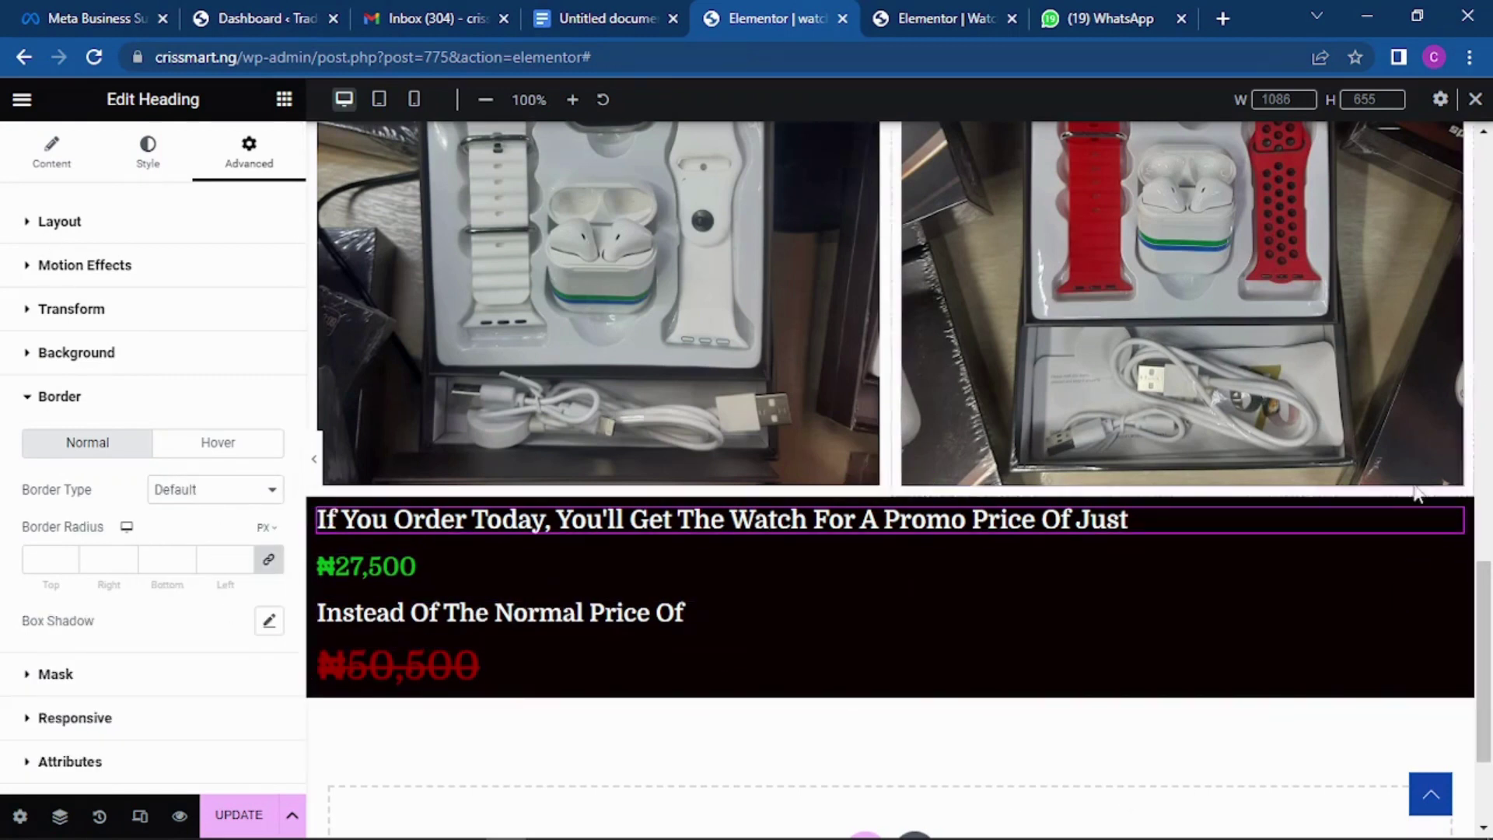
Check the existing page's layout for reference and add a two-column section with equal columns below the dark price block.
{"action": "scroll", "coordinate": [931, 298], "scroll_direction": "up", "scroll_amount": 5}
{"action": "scroll", "coordinate": [925, 343], "scroll_direction": "down", "scroll_amount": 15}
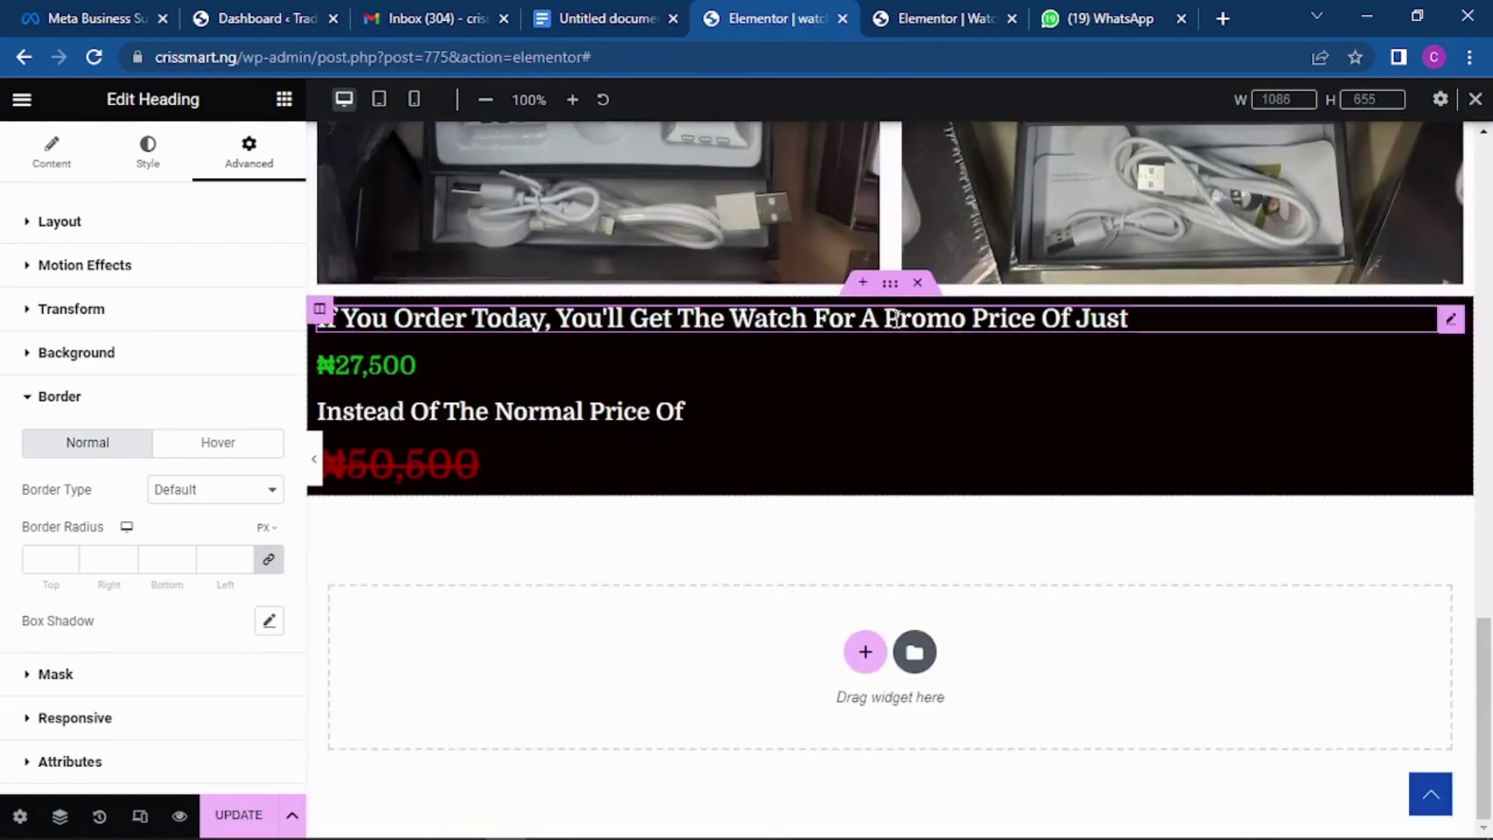
{"action": "left_click", "coordinate": [925, 18]}
{"action": "scroll", "coordinate": [856, 440], "scroll_direction": "down", "scroll_amount": 8}
{"action": "scroll", "coordinate": [879, 420], "scroll_direction": "down", "scroll_amount": 4}
{"action": "left_click", "coordinate": [770, 14]}
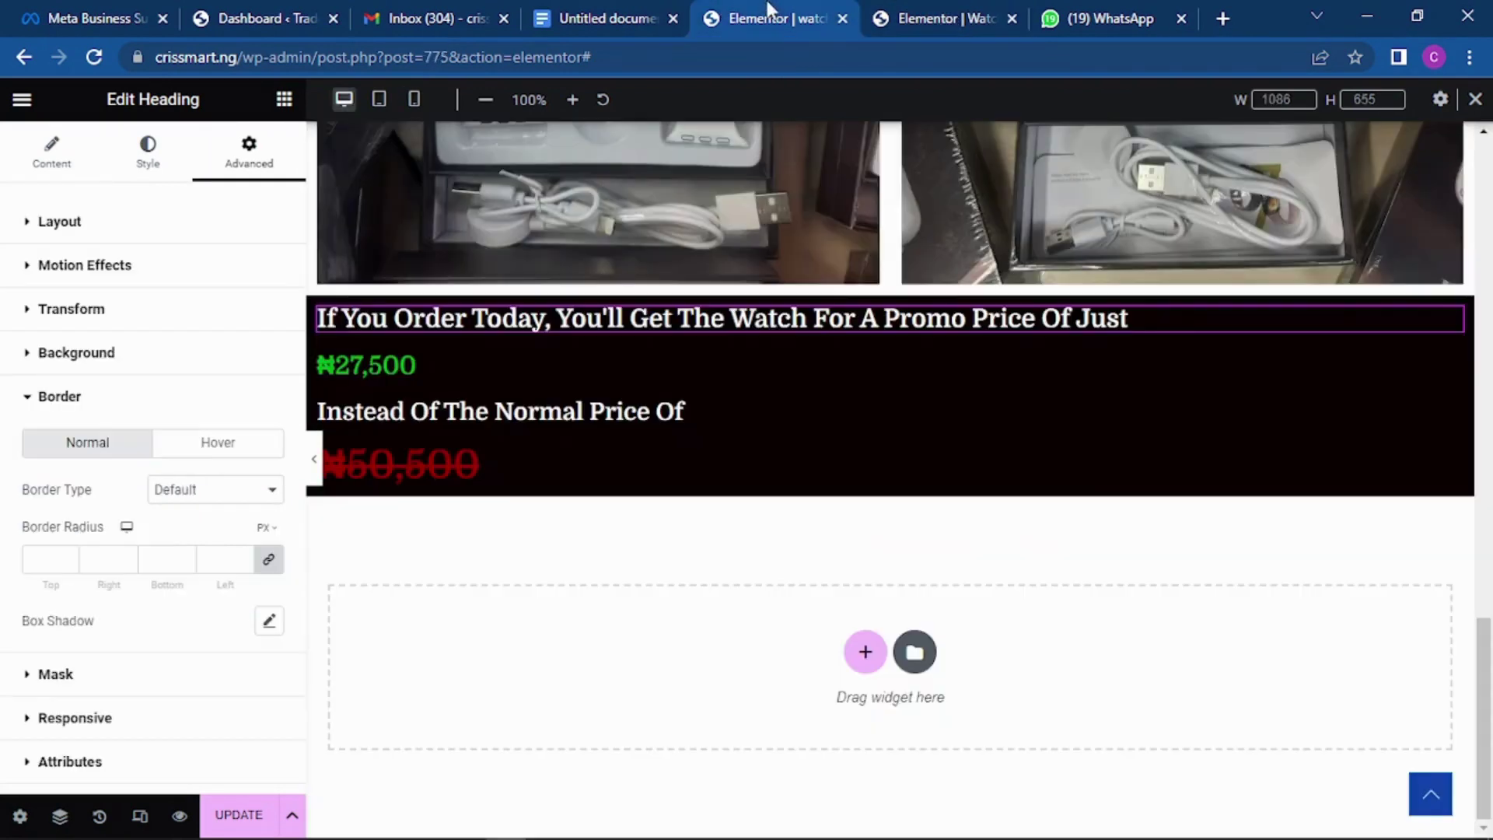
{"action": "left_click", "coordinate": [868, 655]}
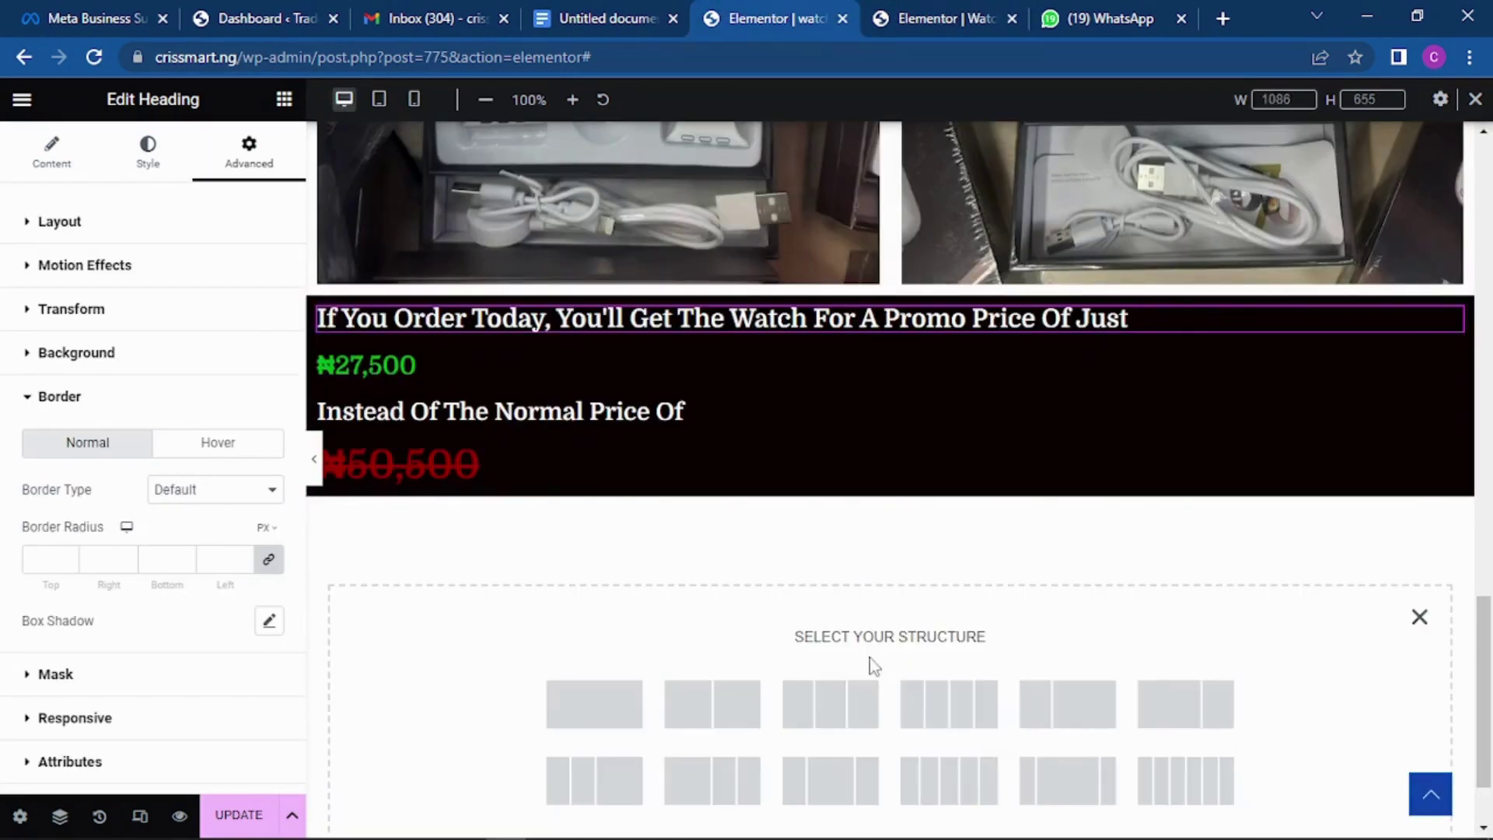
{"action": "left_click", "coordinate": [707, 709]}
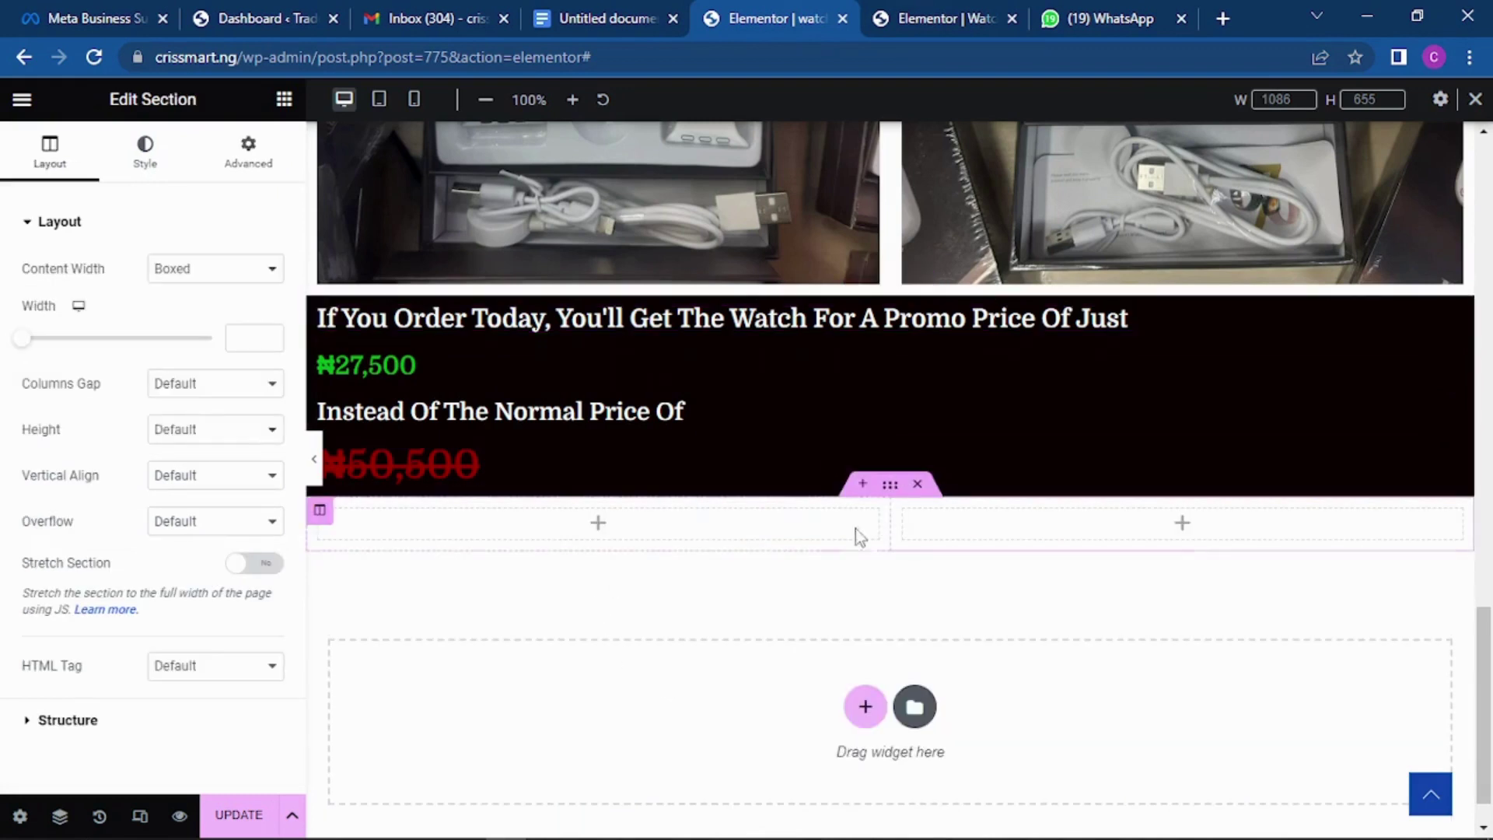
Add an Image widget to the new section's first column, using the media library photo of eight boxed watches in different colours.
{"action": "left_click", "coordinate": [571, 529]}
{"action": "left_click_drag", "start_coordinate": [47, 477], "coordinate": [483, 525]}
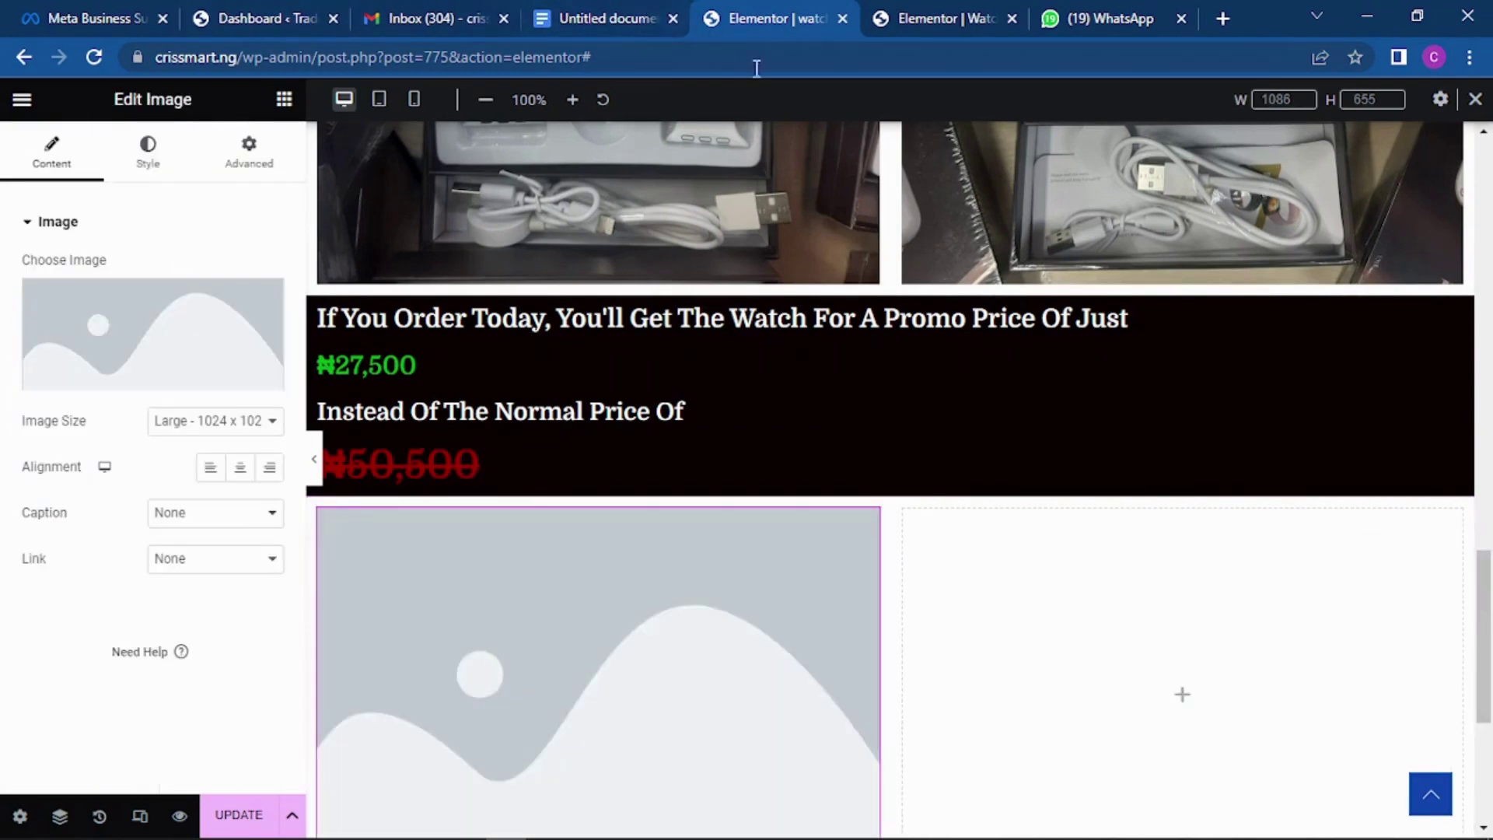
{"action": "left_click", "coordinate": [163, 307]}
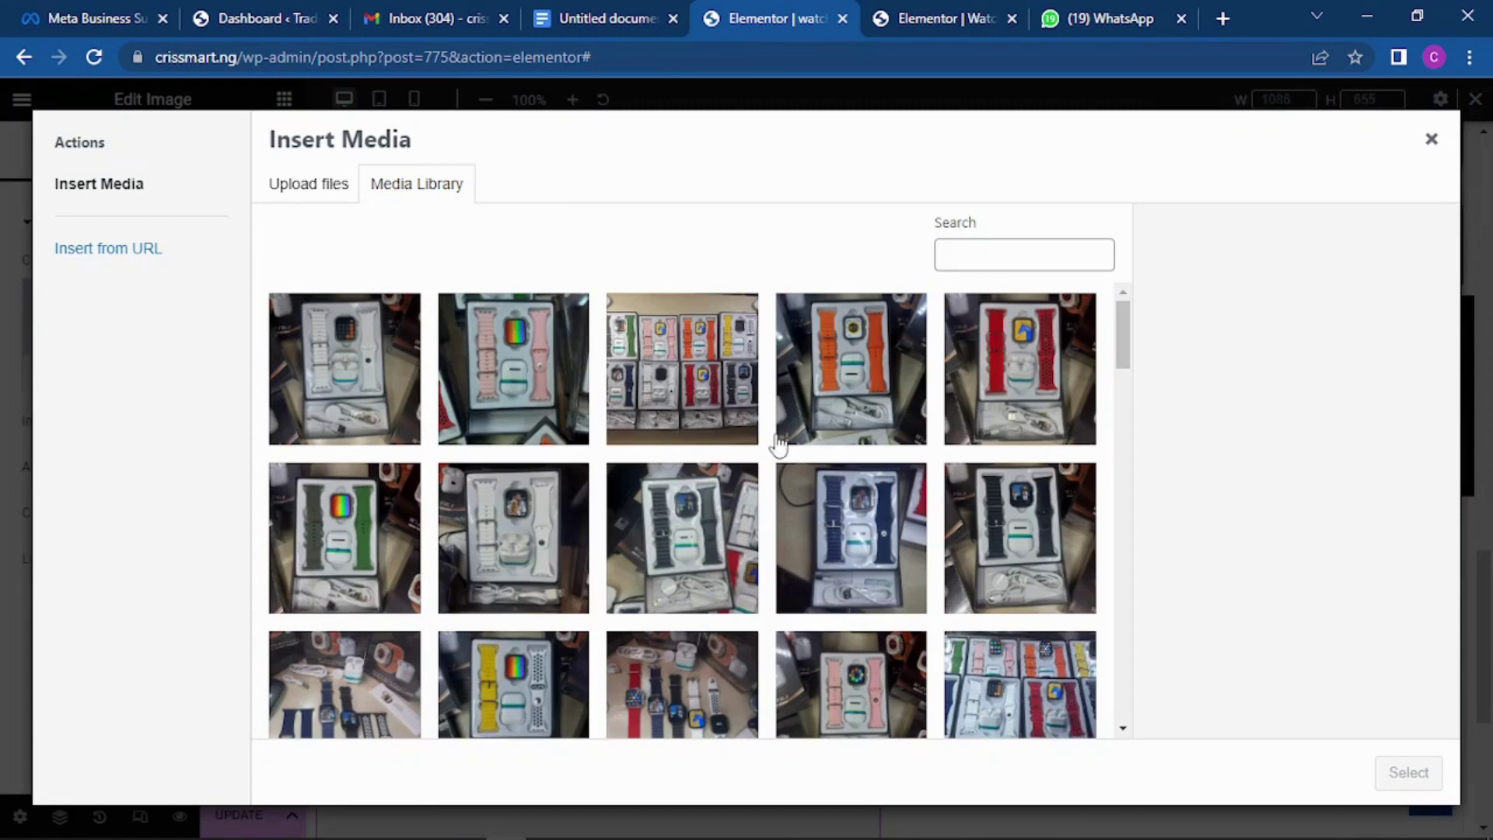
{"action": "scroll", "coordinate": [779, 444], "scroll_direction": "down", "scroll_amount": 1}
{"action": "scroll", "coordinate": [712, 349], "scroll_direction": "up", "scroll_amount": 1}
{"action": "scroll", "coordinate": [671, 383], "scroll_direction": "down", "scroll_amount": 2}
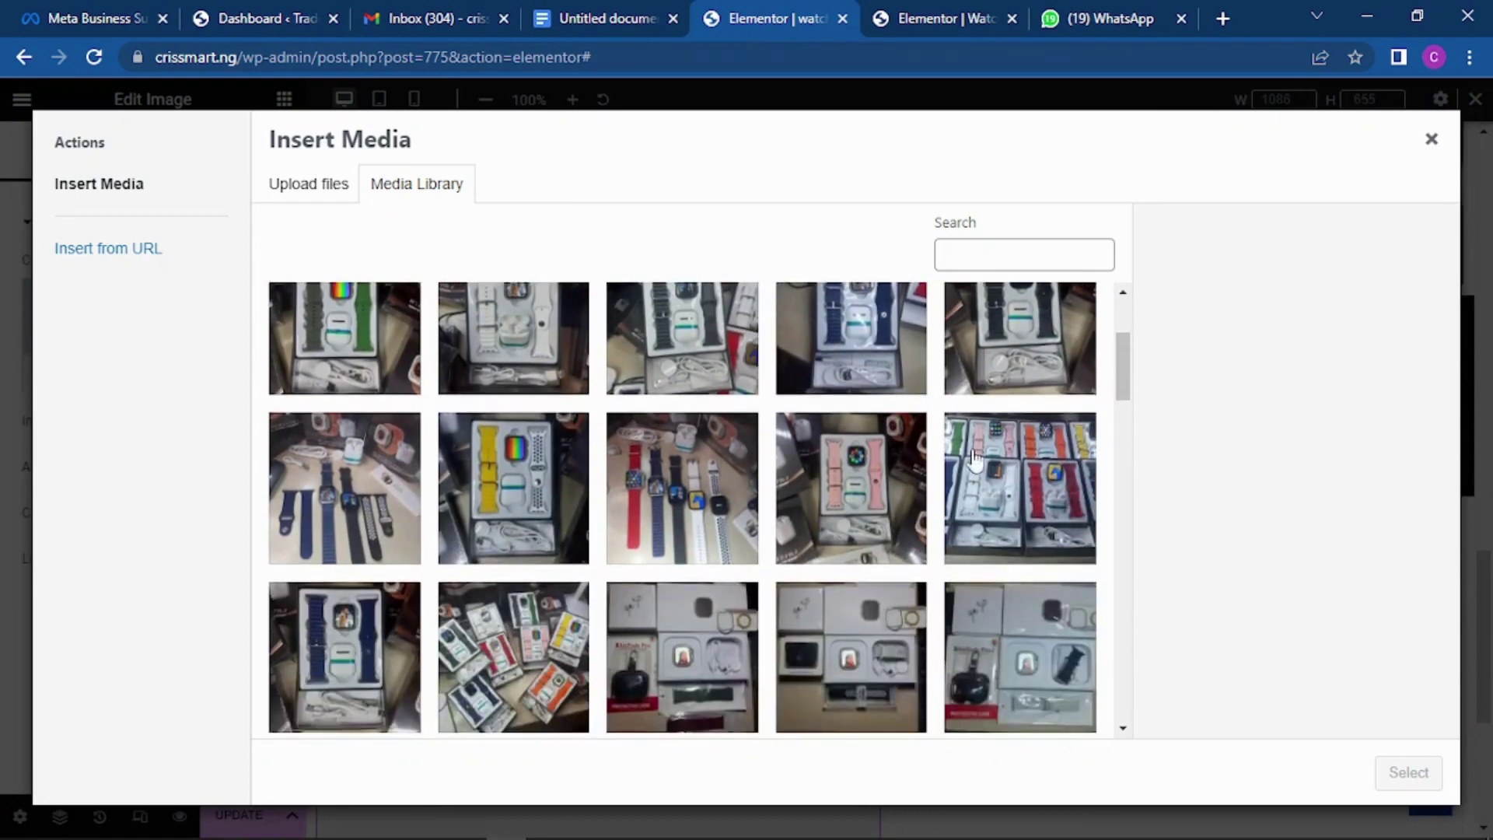
{"action": "left_click", "coordinate": [1050, 502]}
{"action": "left_click", "coordinate": [1403, 770]}
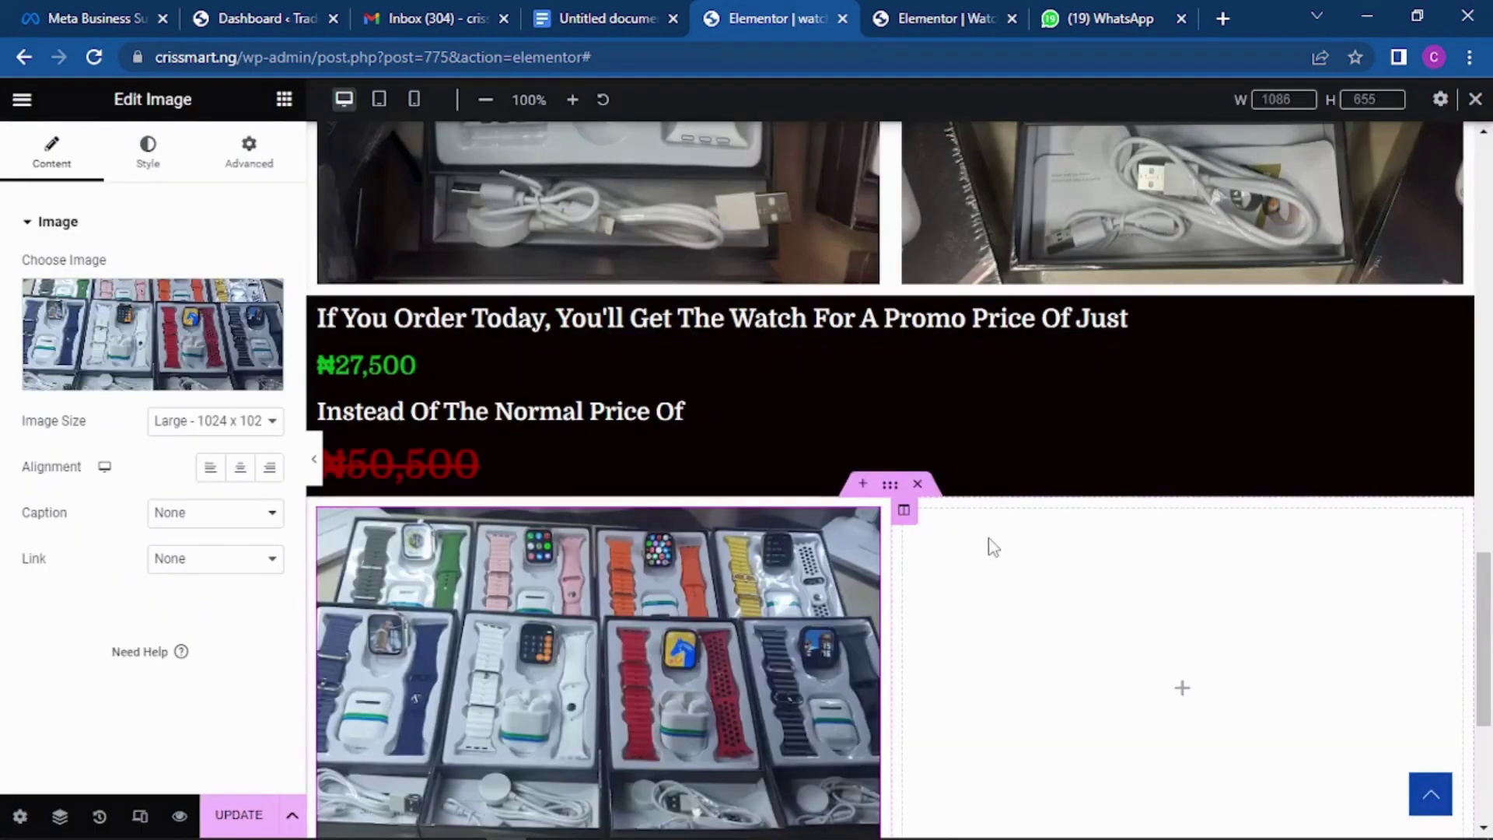
{"action": "scroll", "coordinate": [828, 622], "scroll_direction": "down", "scroll_amount": 1}
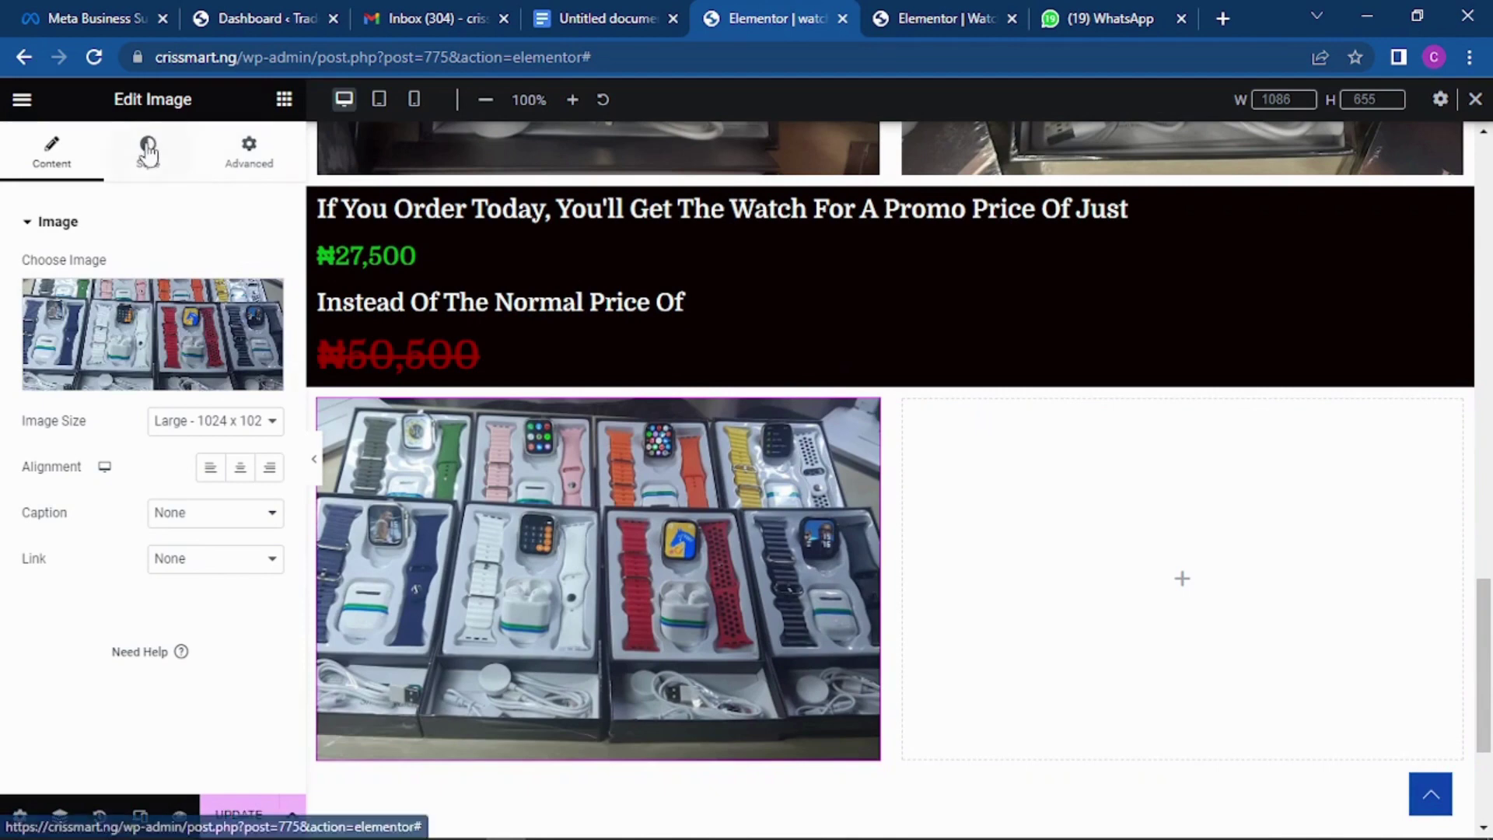
{"action": "left_click", "coordinate": [284, 98]}
{"action": "left_click_drag", "start_coordinate": [82, 467], "coordinate": [1083, 542]}
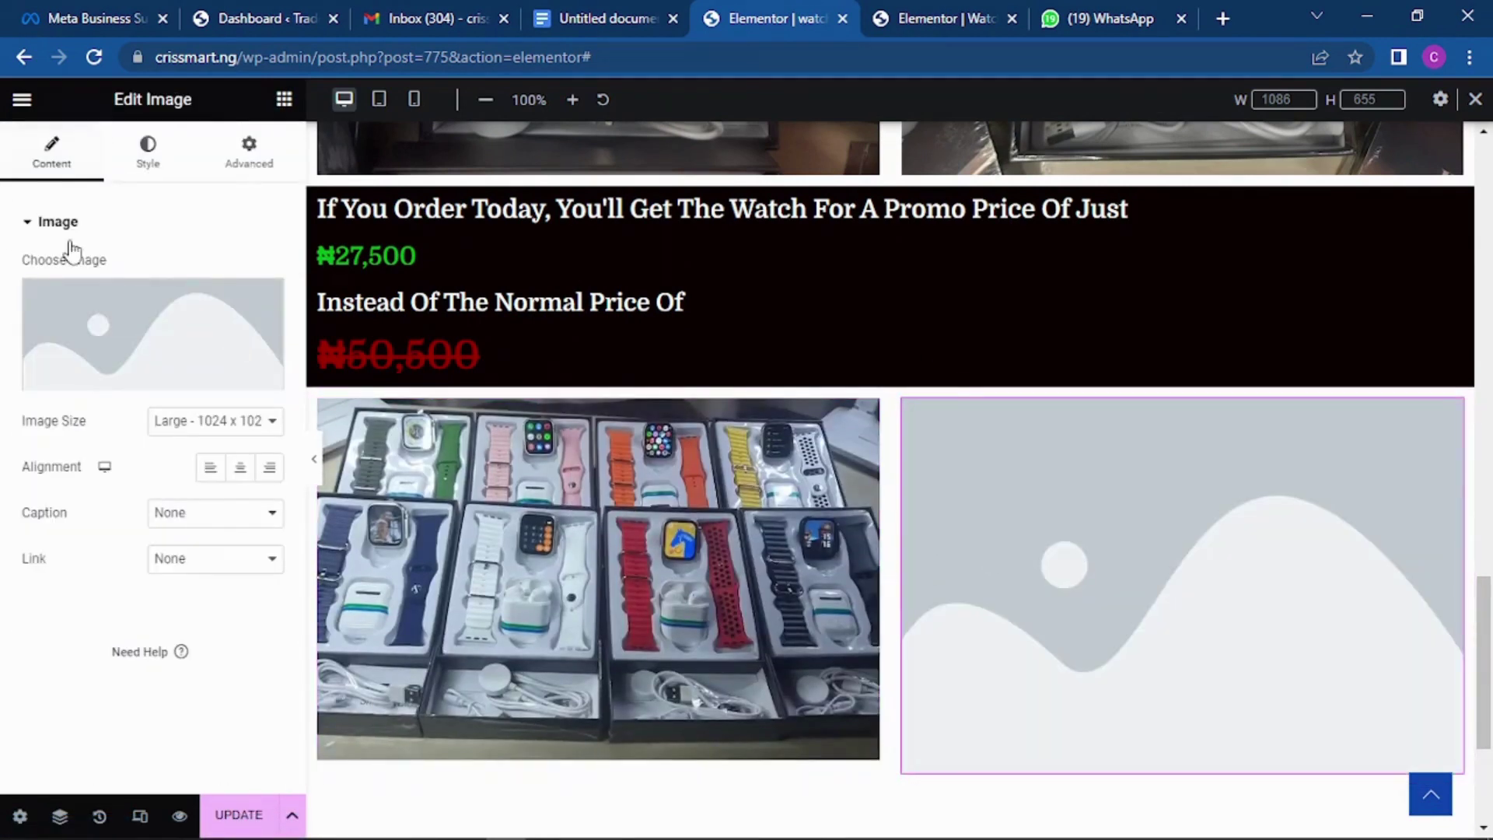
{"action": "left_click", "coordinate": [148, 342]}
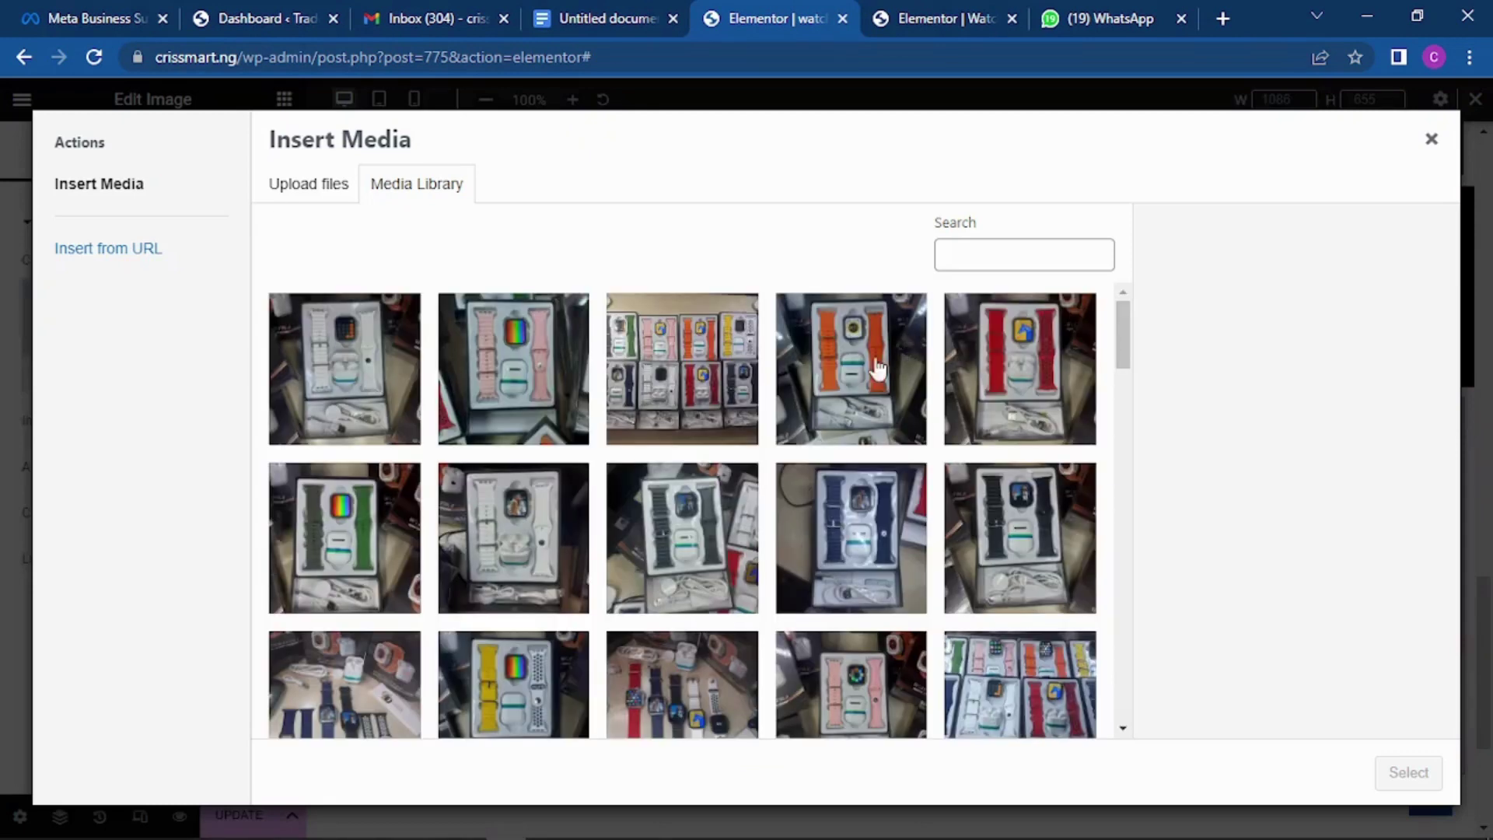
{"action": "scroll", "coordinate": [633, 439], "scroll_direction": "down", "scroll_amount": 3}
{"action": "left_click", "coordinate": [348, 509]}
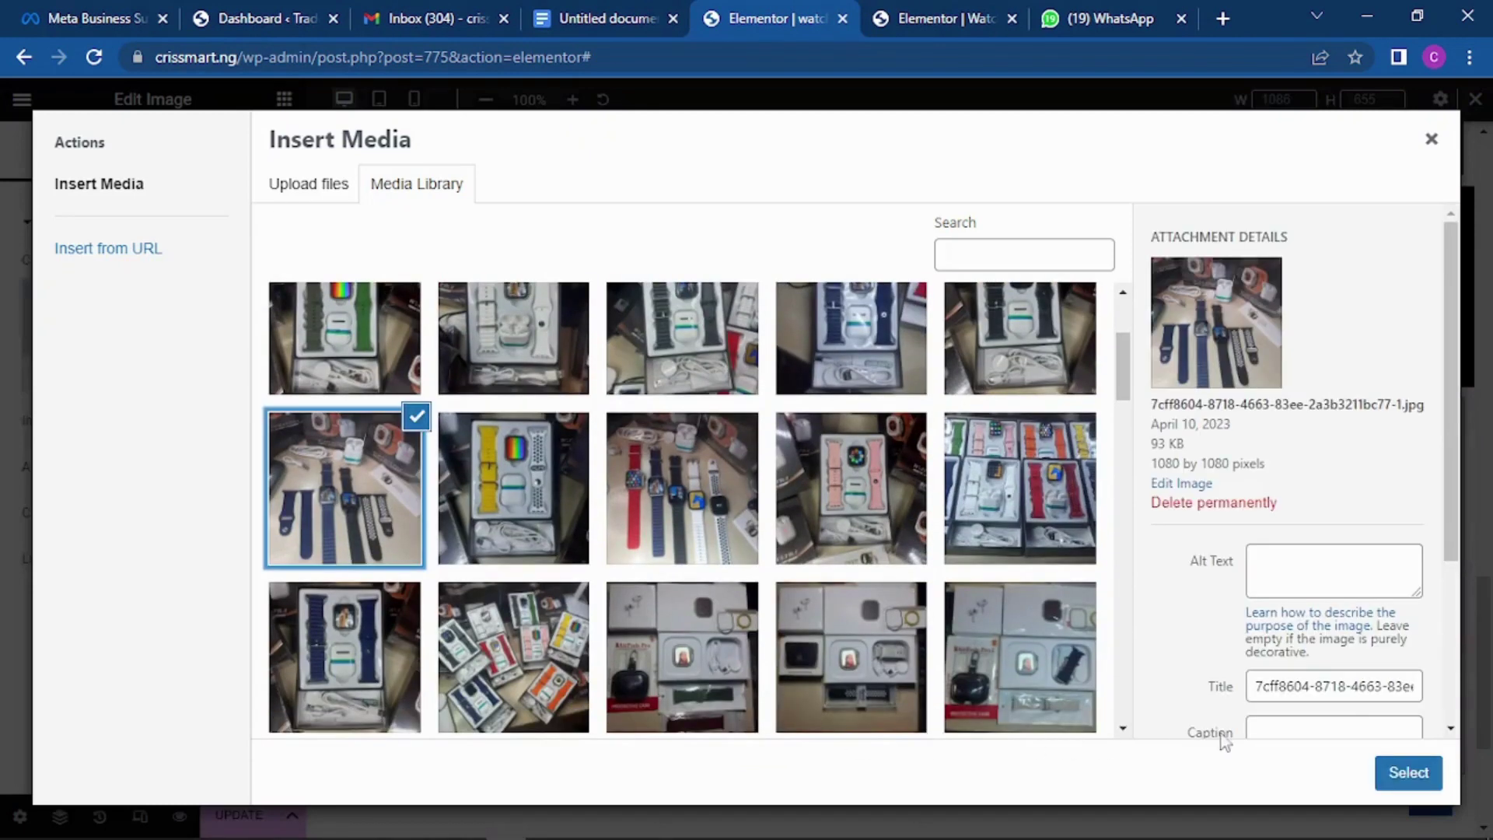
{"action": "left_click", "coordinate": [1404, 772]}
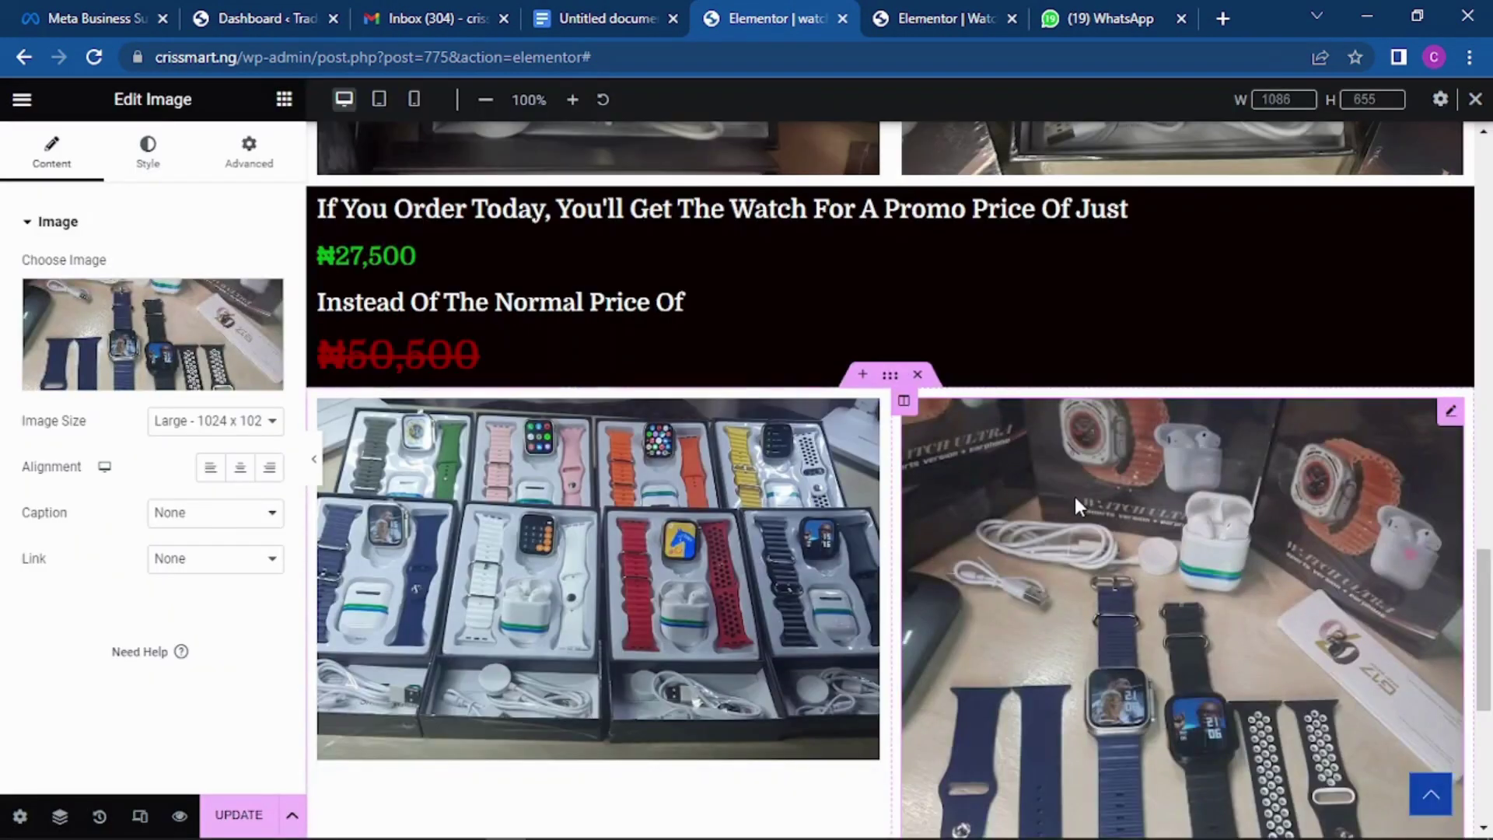
{"action": "scroll", "coordinate": [1075, 497], "scroll_direction": "up", "scroll_amount": 2}
{"action": "scroll", "coordinate": [995, 496], "scroll_direction": "down", "scroll_amount": 6}
{"action": "scroll", "coordinate": [1094, 492], "scroll_direction": "up", "scroll_amount": 3}
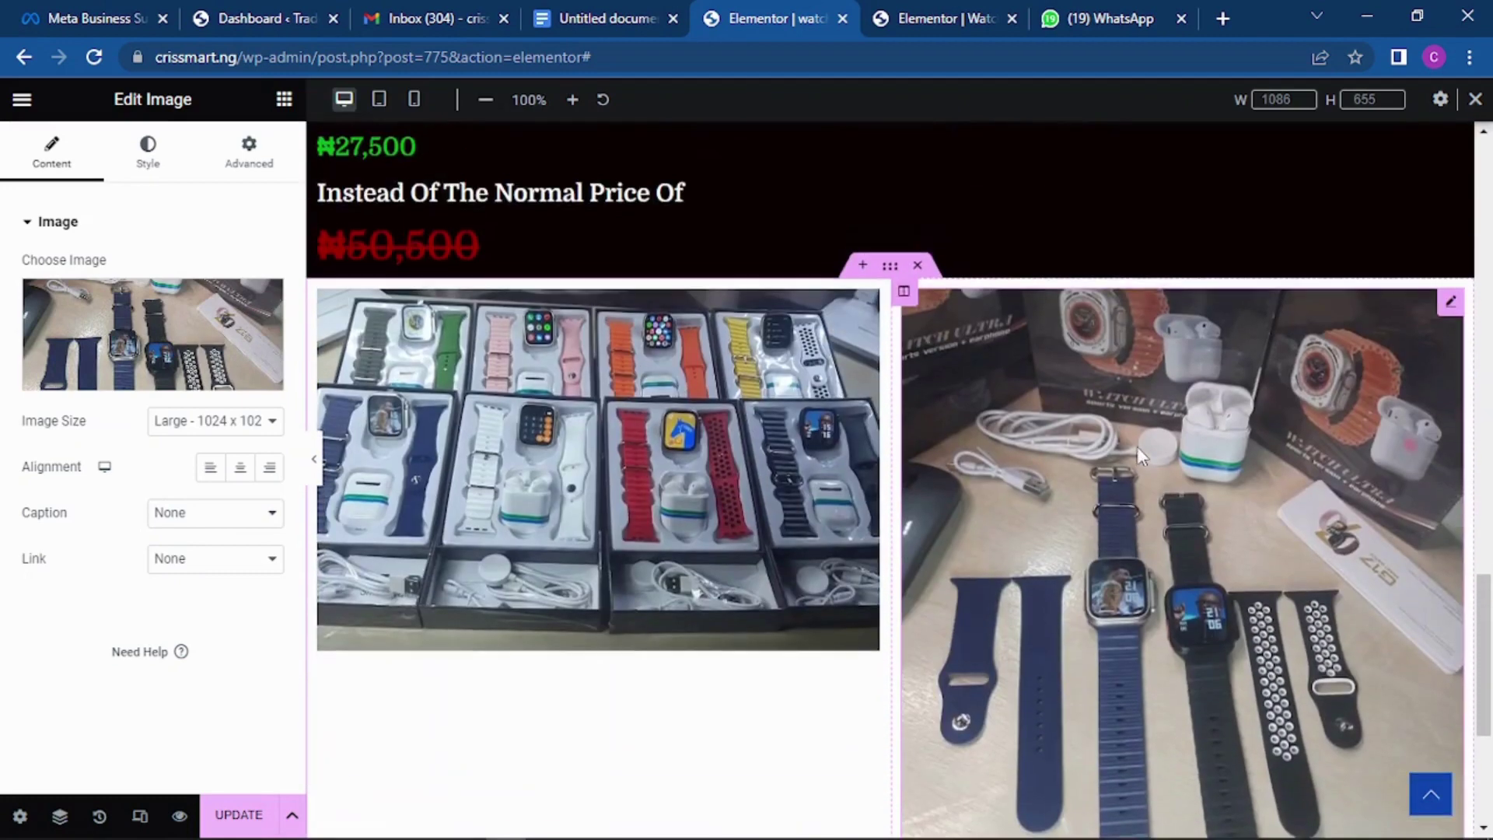
{"action": "scroll", "coordinate": [1137, 446], "scroll_direction": "down", "scroll_amount": 1}
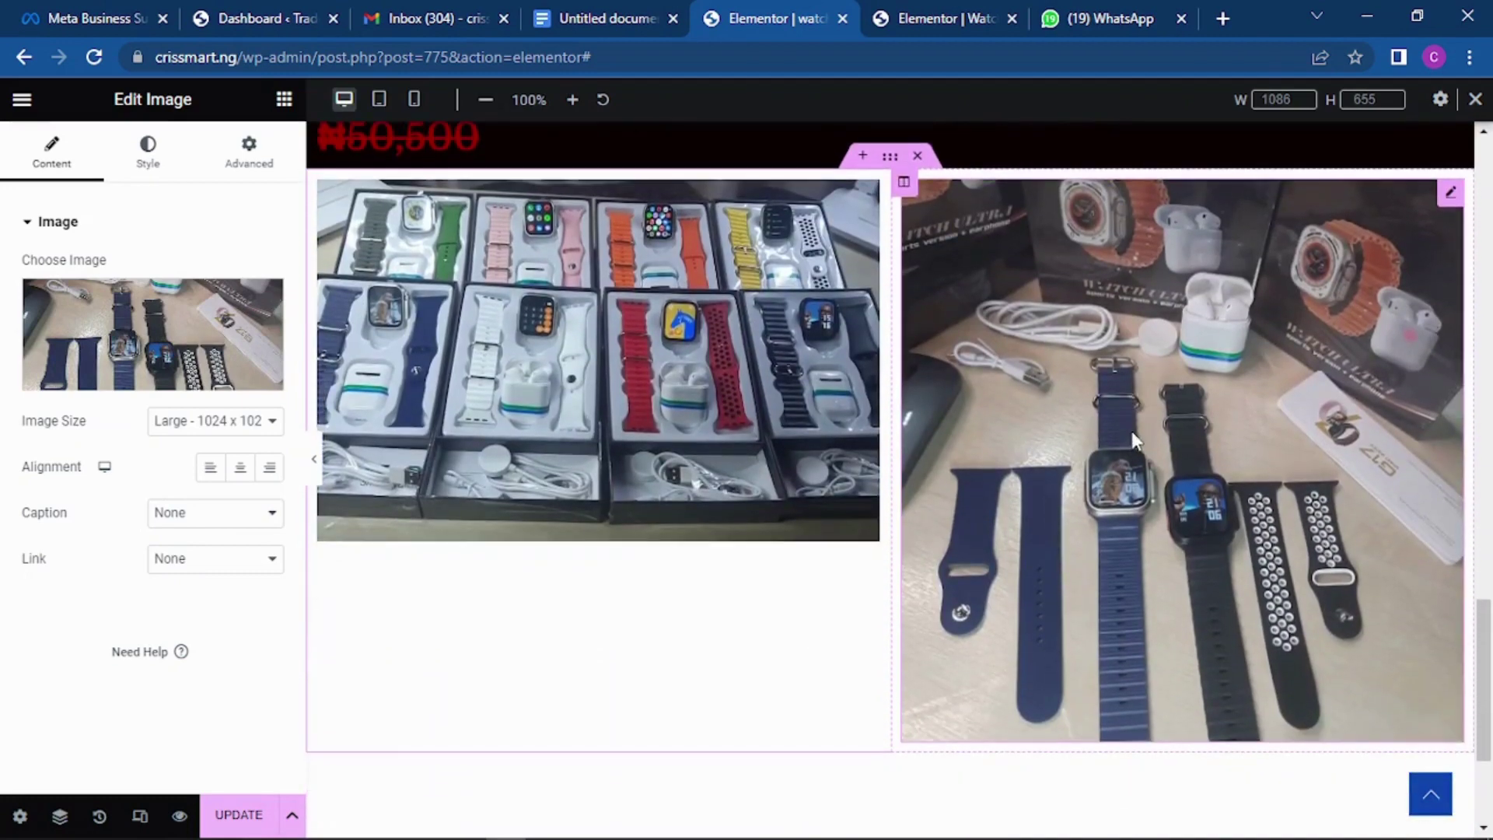
{"action": "scroll", "coordinate": [958, 271], "scroll_direction": "up", "scroll_amount": 10}
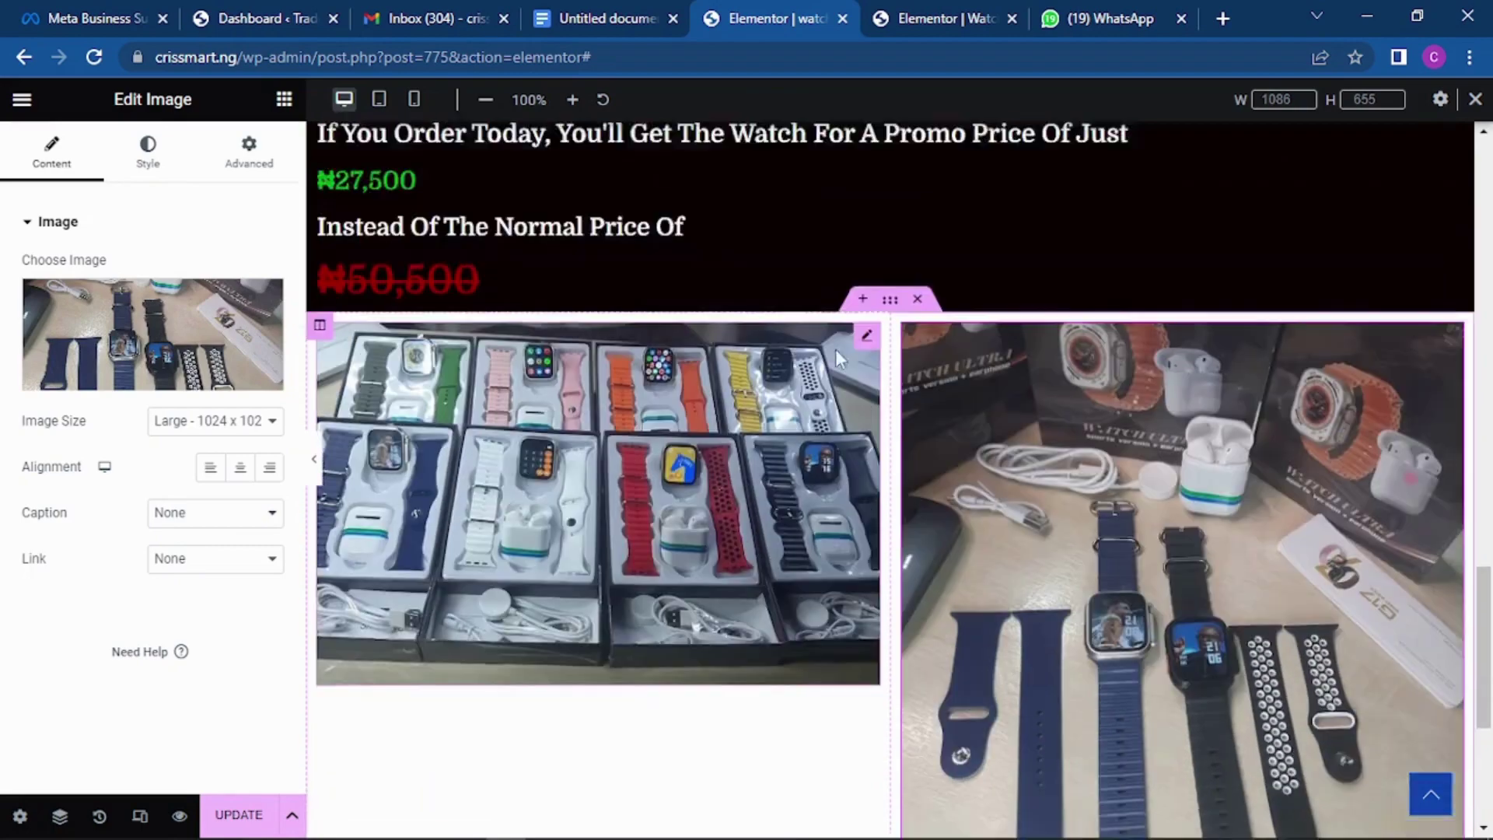
Examine the watch page's images and text in desktop view and in the mobile preview, from its beginning to its end.
{"action": "scroll", "coordinate": [950, 281], "scroll_direction": "up", "scroll_amount": 6}
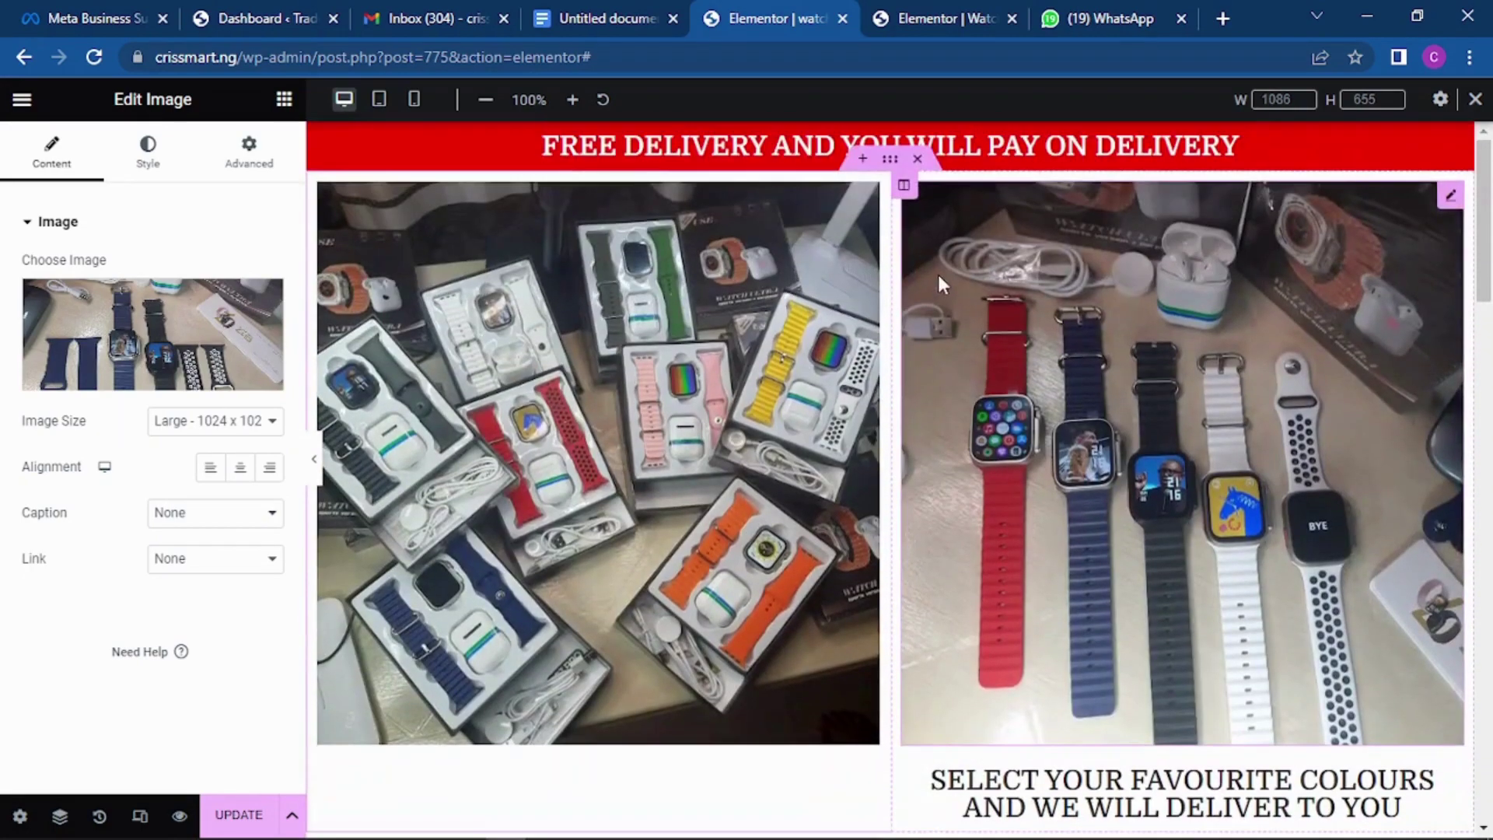
{"action": "scroll", "coordinate": [369, 218], "scroll_direction": "down", "scroll_amount": 2}
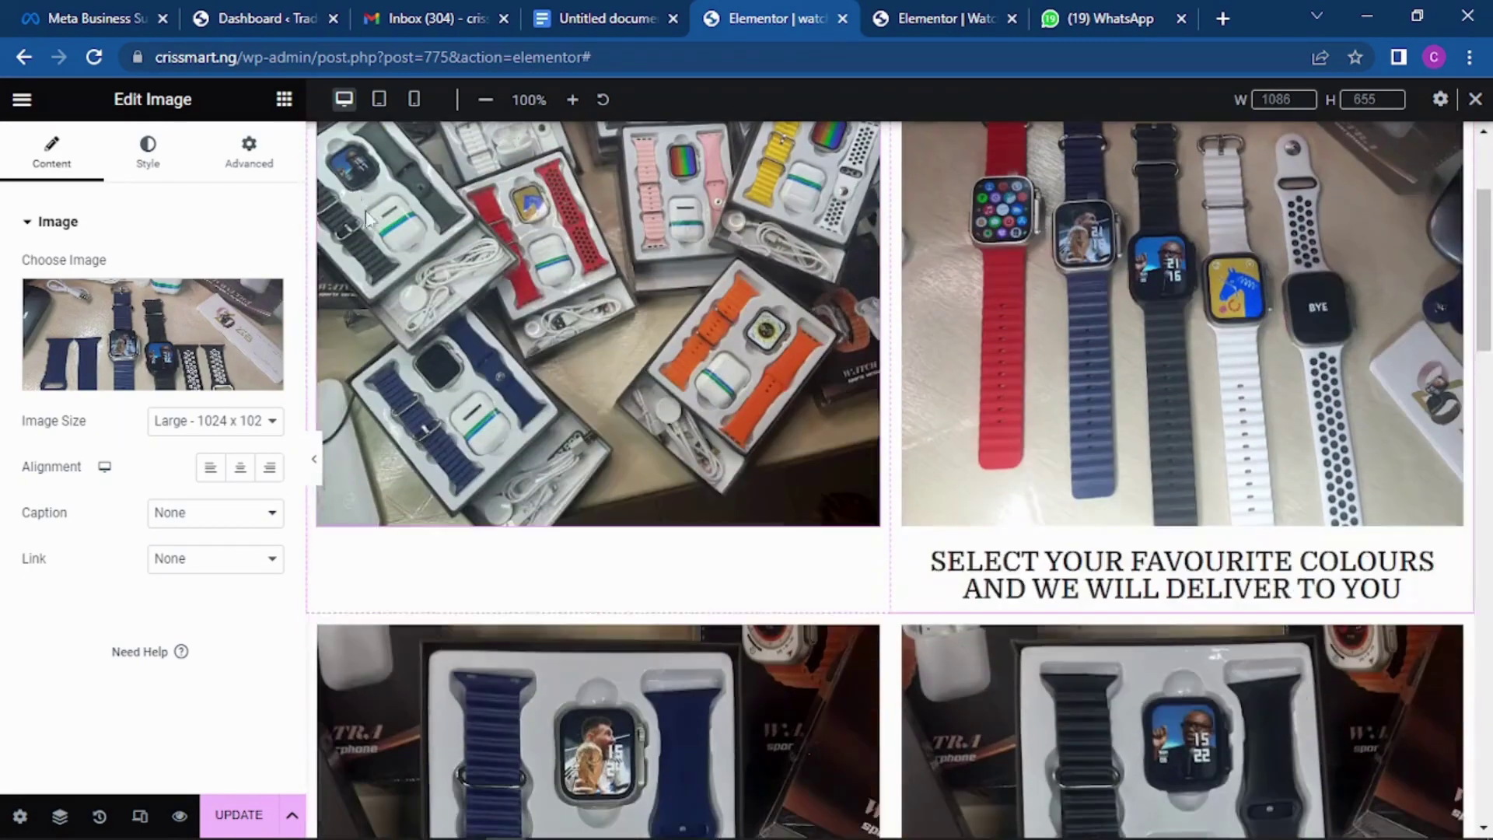
{"action": "left_click", "coordinate": [414, 99]}
{"action": "scroll", "coordinate": [943, 272], "scroll_direction": "down", "scroll_amount": 10}
{"action": "scroll", "coordinate": [943, 277], "scroll_direction": "up", "scroll_amount": 5}
{"action": "scroll", "coordinate": [944, 277], "scroll_direction": "down", "scroll_amount": 5}
{"action": "scroll", "coordinate": [944, 274], "scroll_direction": "down", "scroll_amount": 3}
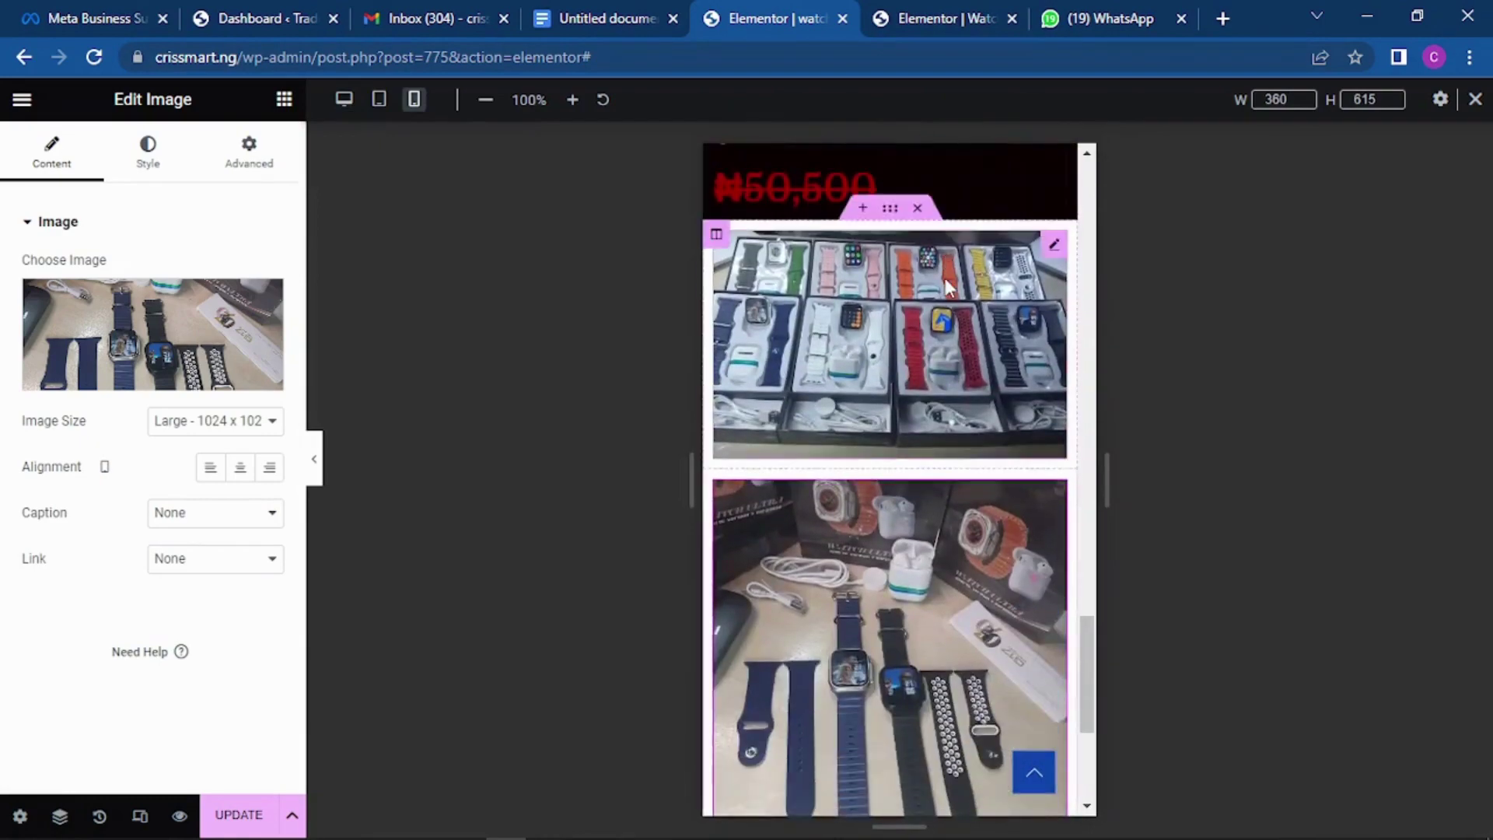
{"action": "scroll", "coordinate": [945, 278], "scroll_direction": "down", "scroll_amount": 5}
{"action": "scroll", "coordinate": [946, 282], "scroll_direction": "up", "scroll_amount": 8}
{"action": "scroll", "coordinate": [944, 277], "scroll_direction": "down", "scroll_amount": 5}
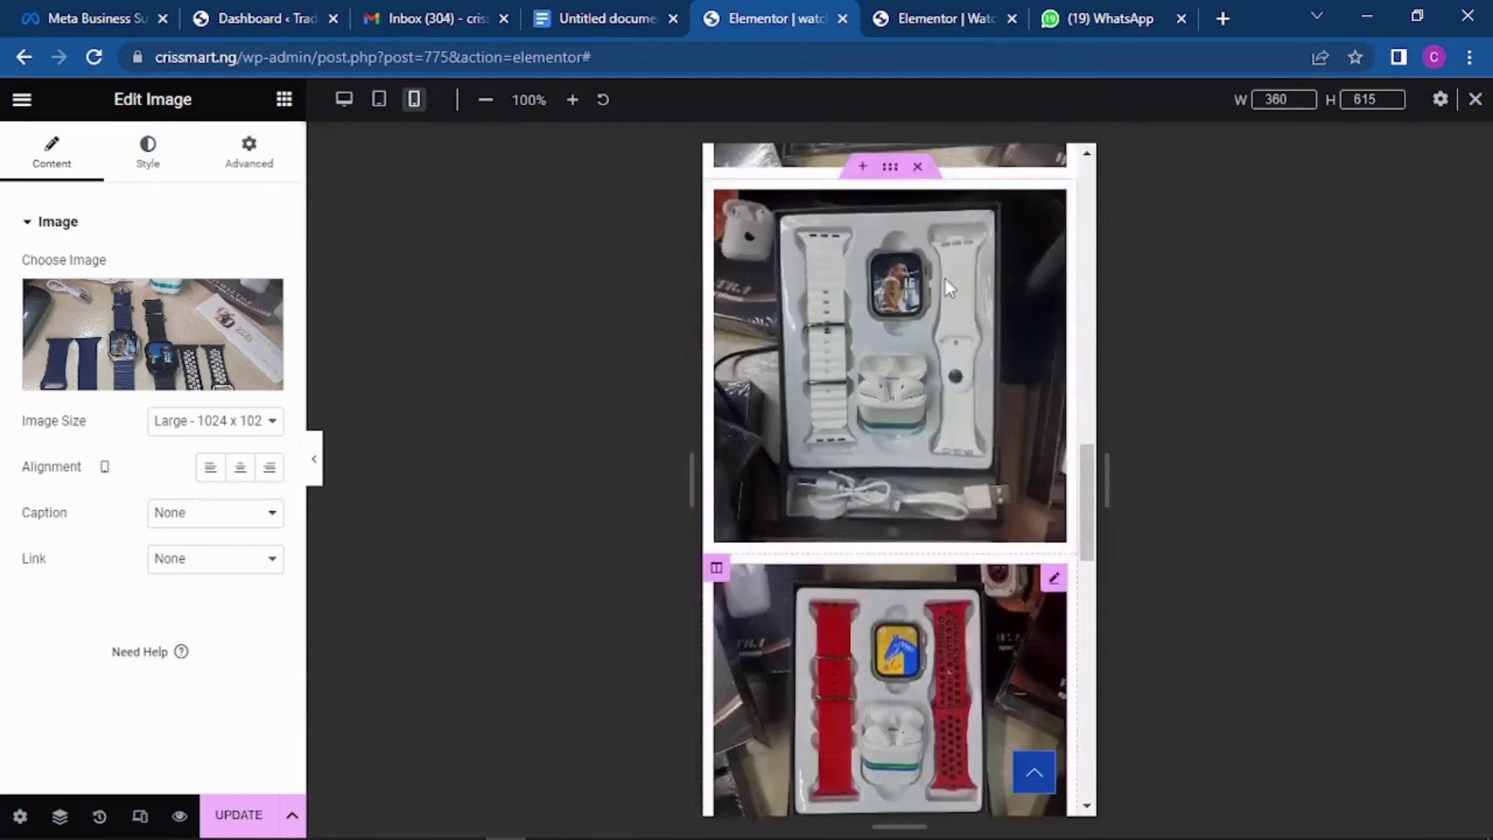
{"action": "scroll", "coordinate": [944, 273], "scroll_direction": "up", "scroll_amount": 2}
{"action": "scroll", "coordinate": [945, 277], "scroll_direction": "up", "scroll_amount": 3}
{"action": "scroll", "coordinate": [926, 284], "scroll_direction": "down", "scroll_amount": 7}
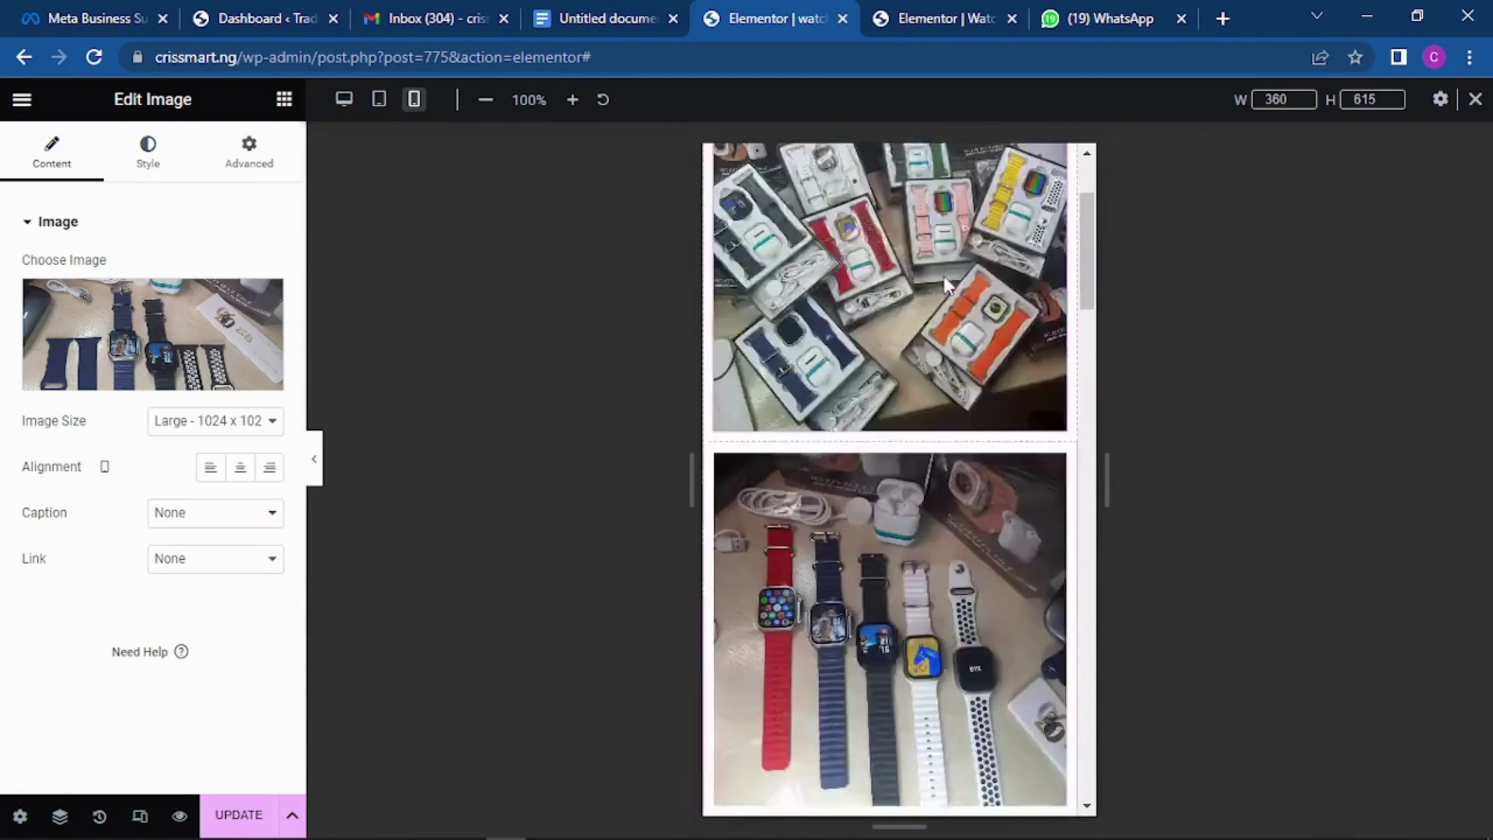
{"action": "scroll", "coordinate": [894, 278], "scroll_direction": "down", "scroll_amount": 6}
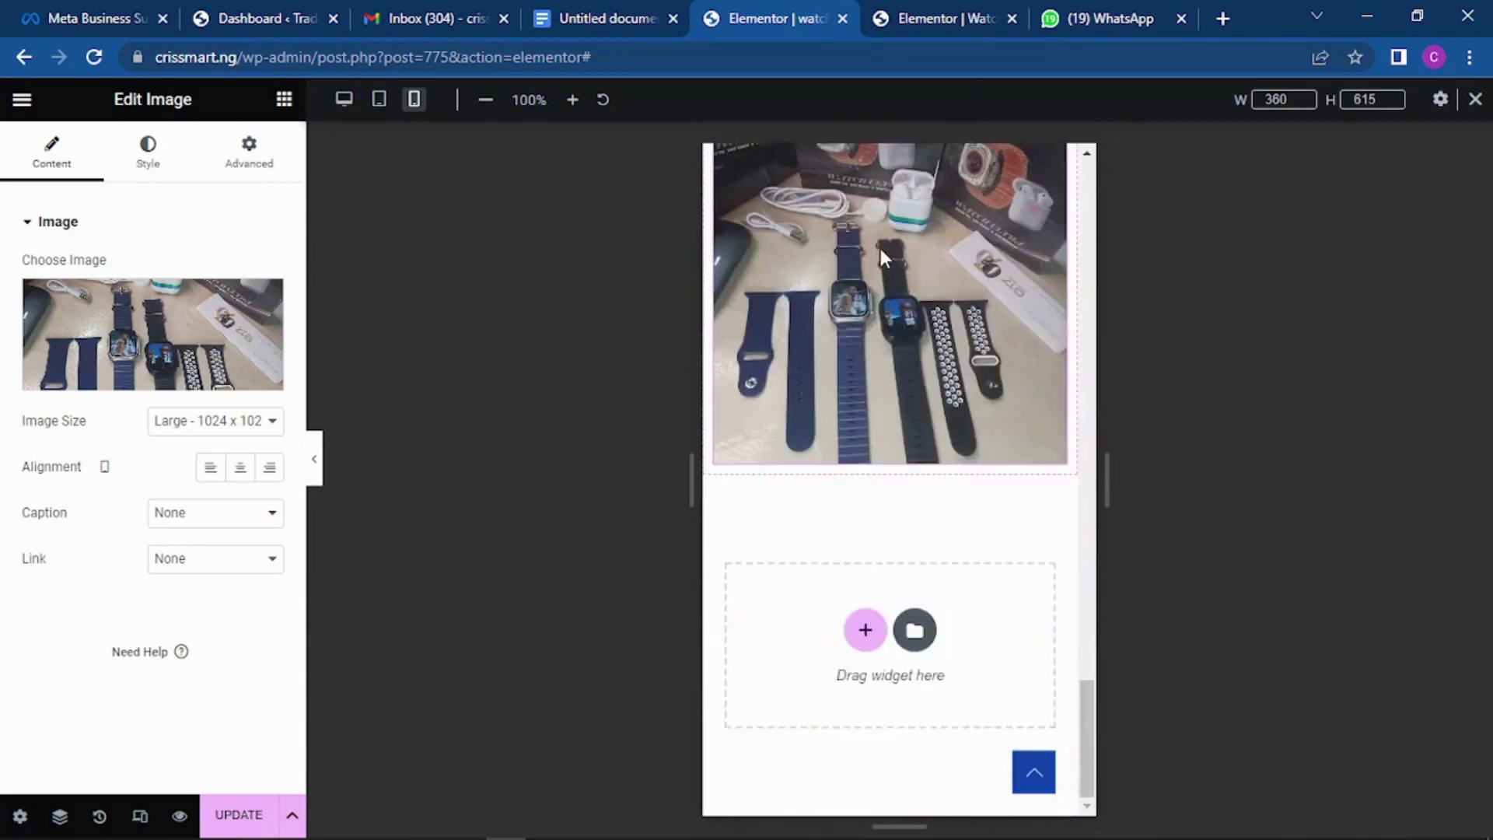
Check how the product images are arranged on the other open Elementor watch page, and return to the page being built.
{"action": "left_click", "coordinate": [943, 18]}
{"action": "scroll", "coordinate": [920, 343], "scroll_direction": "down", "scroll_amount": 10}
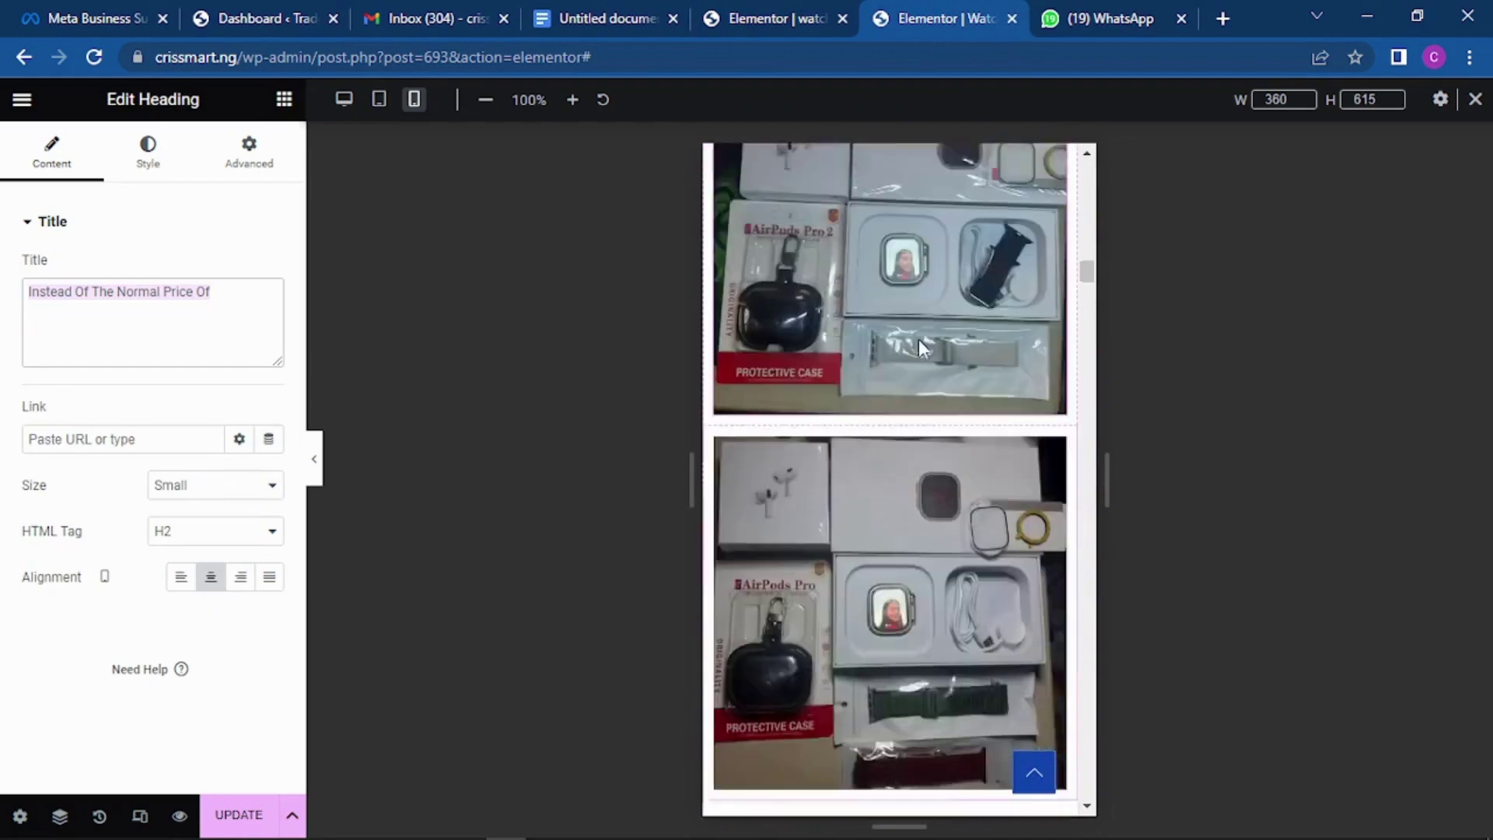
{"action": "scroll", "coordinate": [924, 342], "scroll_direction": "up", "scroll_amount": 4}
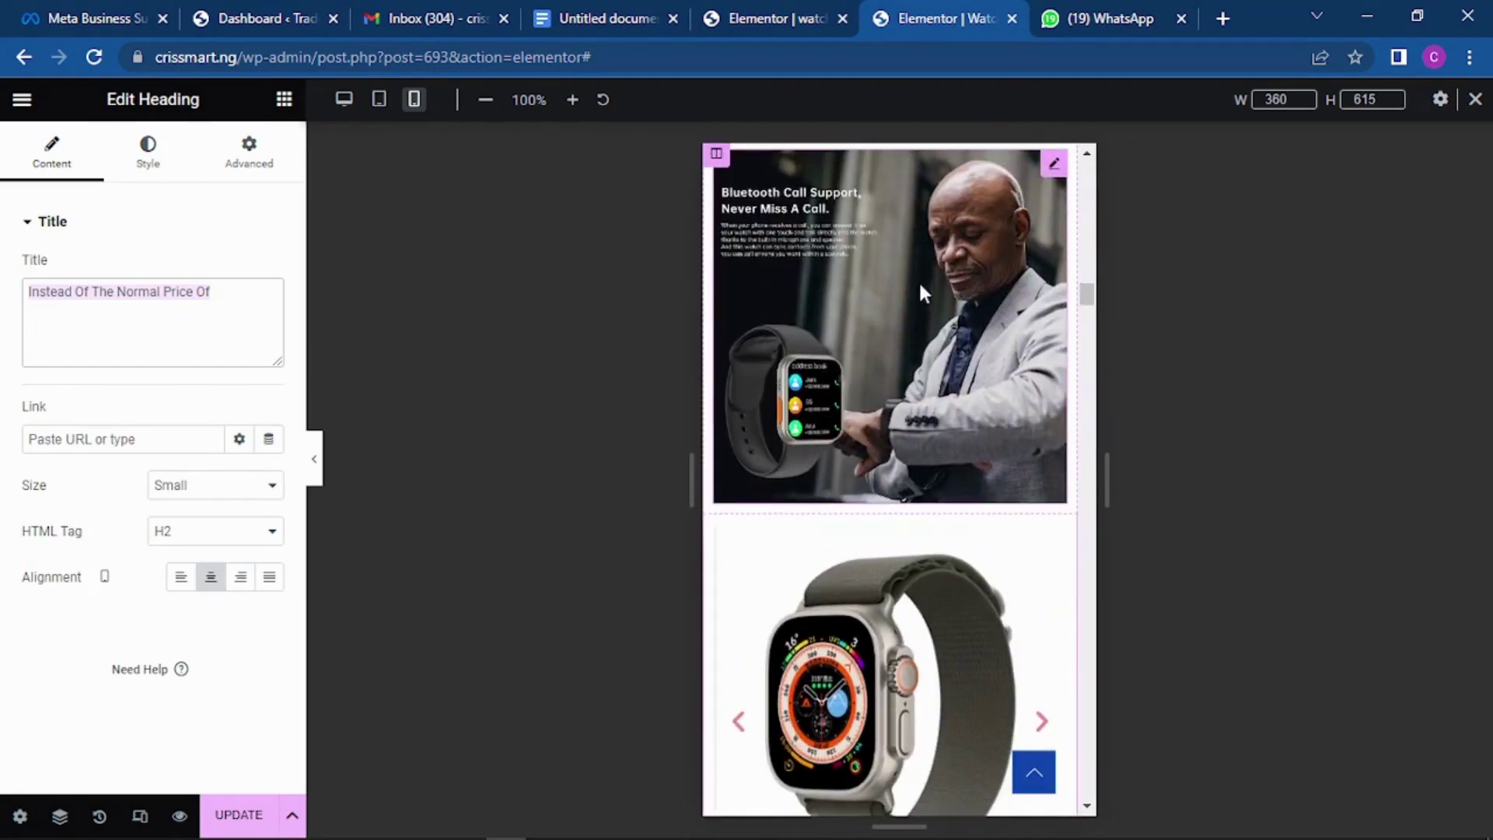
{"action": "left_click", "coordinate": [745, 19]}
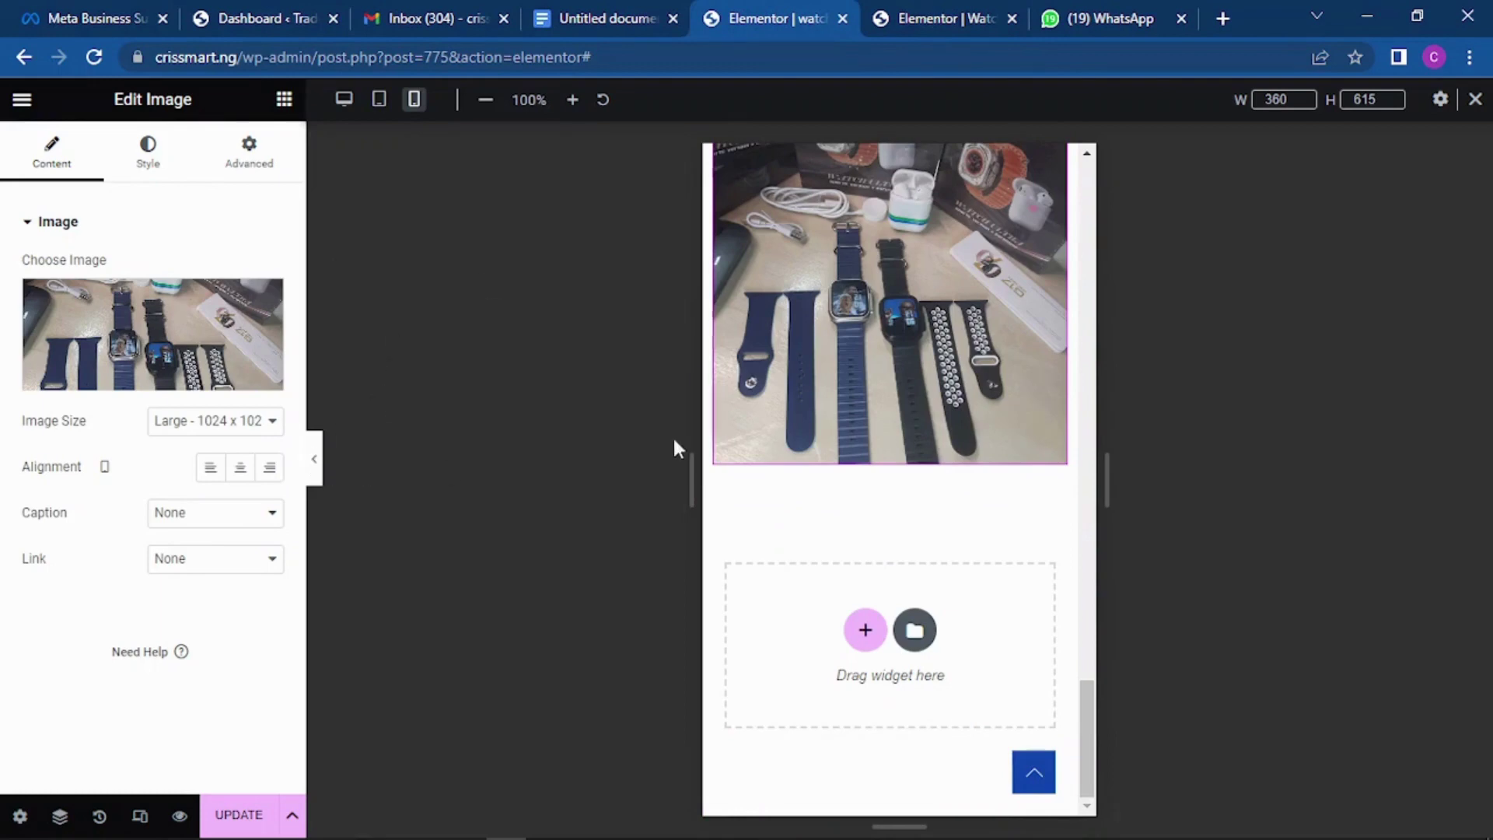
In desktop view, add a two-column section below the last watch photos and place an Image widget in its first column.
{"action": "scroll", "coordinate": [778, 377], "scroll_direction": "up", "scroll_amount": 5}
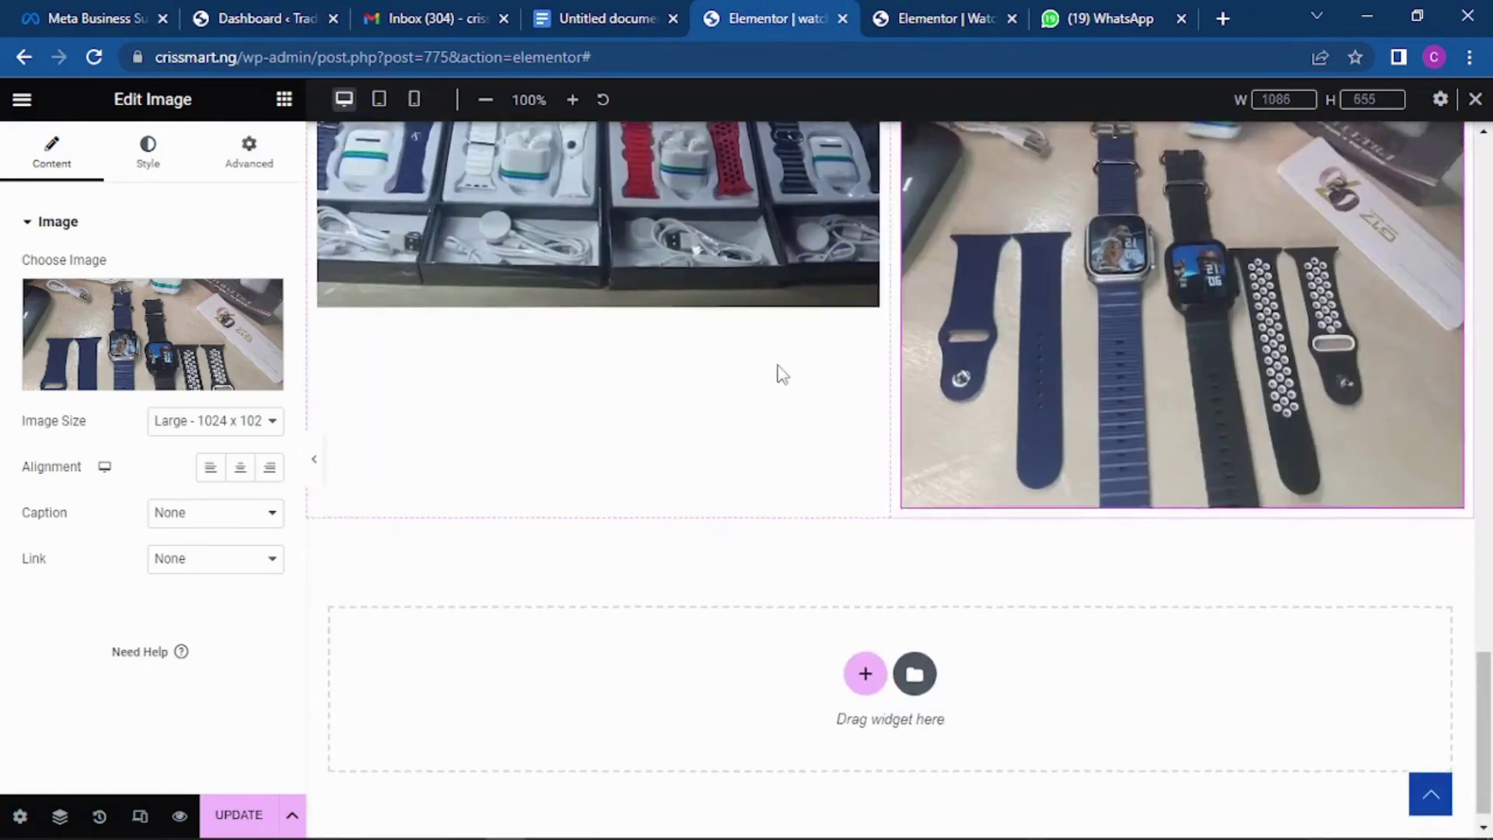
{"action": "scroll", "coordinate": [810, 292], "scroll_direction": "down", "scroll_amount": 3}
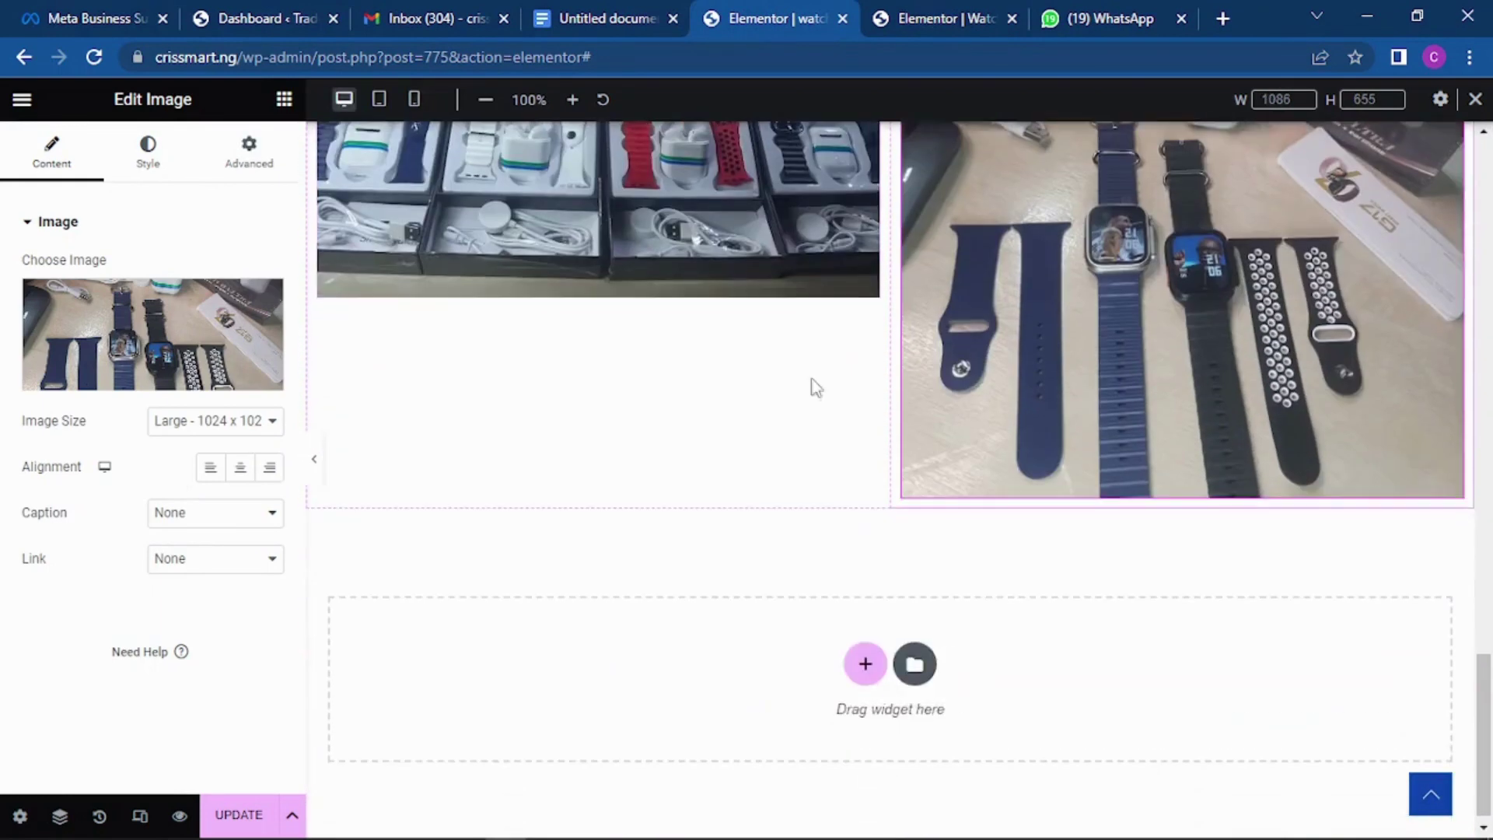
{"action": "left_click", "coordinate": [864, 665]}
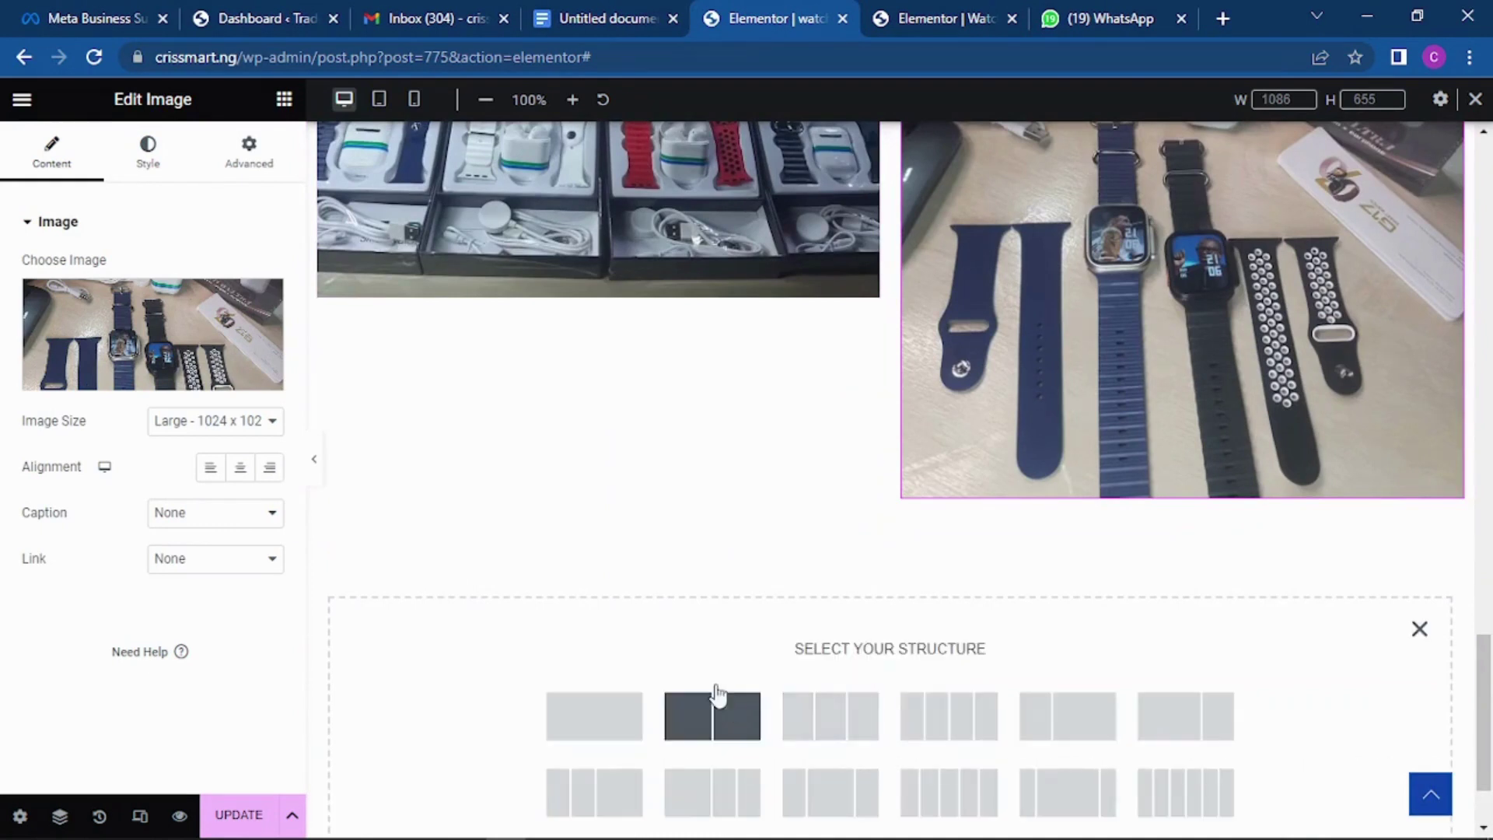
{"action": "left_click", "coordinate": [745, 717]}
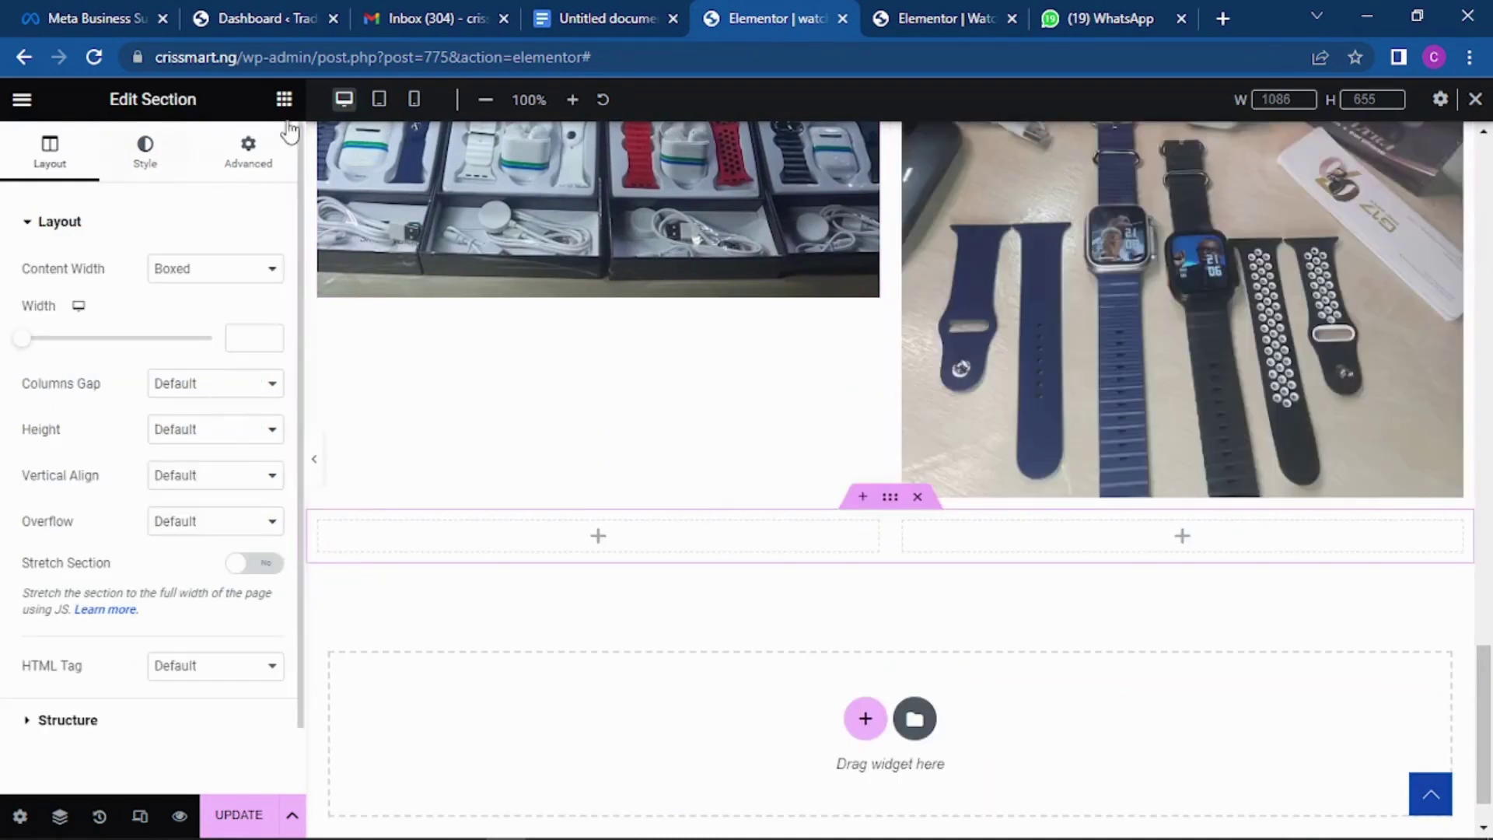
{"action": "left_click", "coordinate": [248, 150]}
{"action": "left_click", "coordinate": [282, 102]}
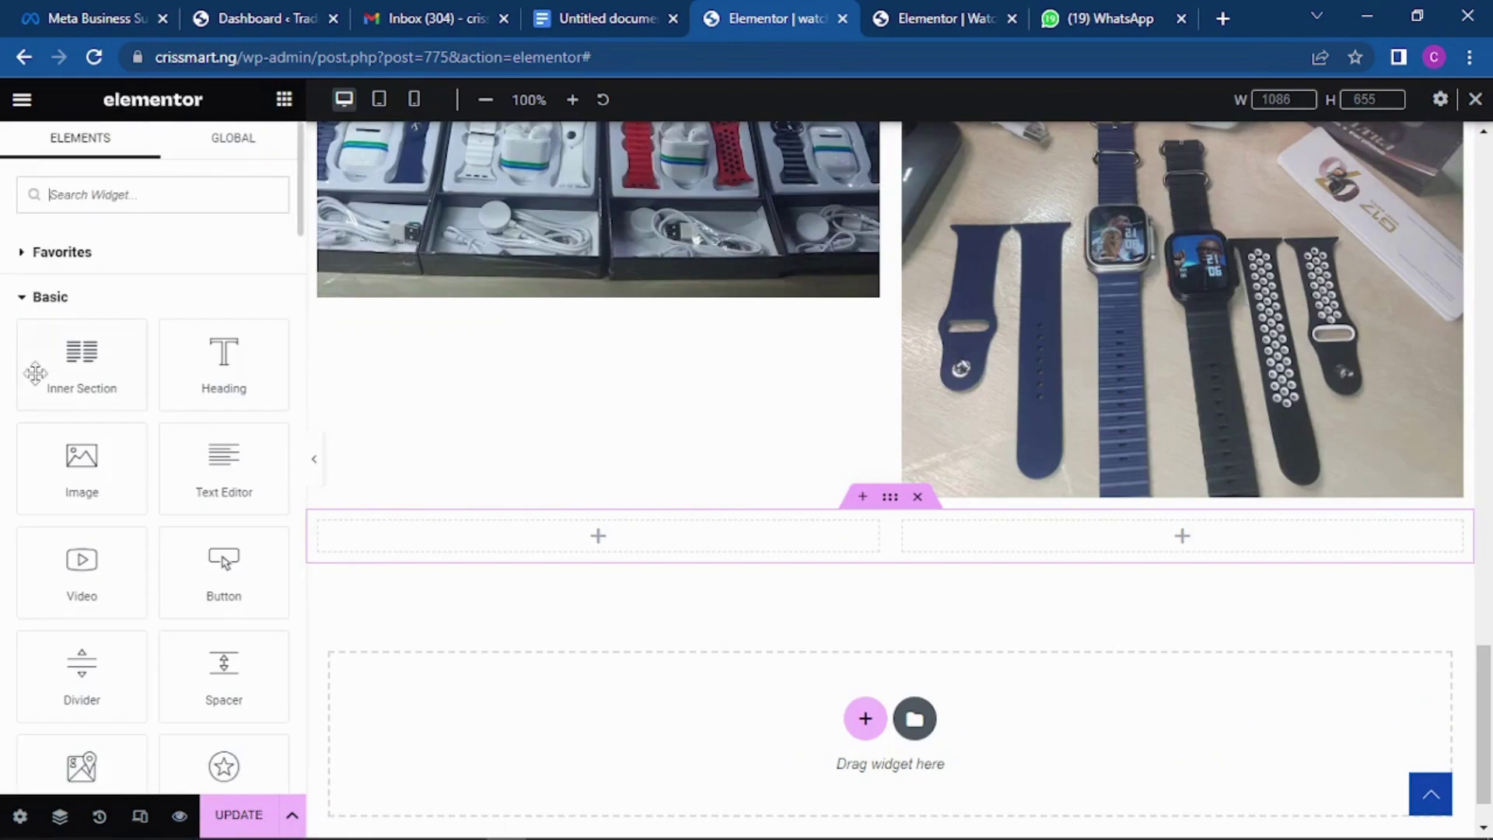
{"action": "left_click_drag", "start_coordinate": [60, 480], "coordinate": [471, 558]}
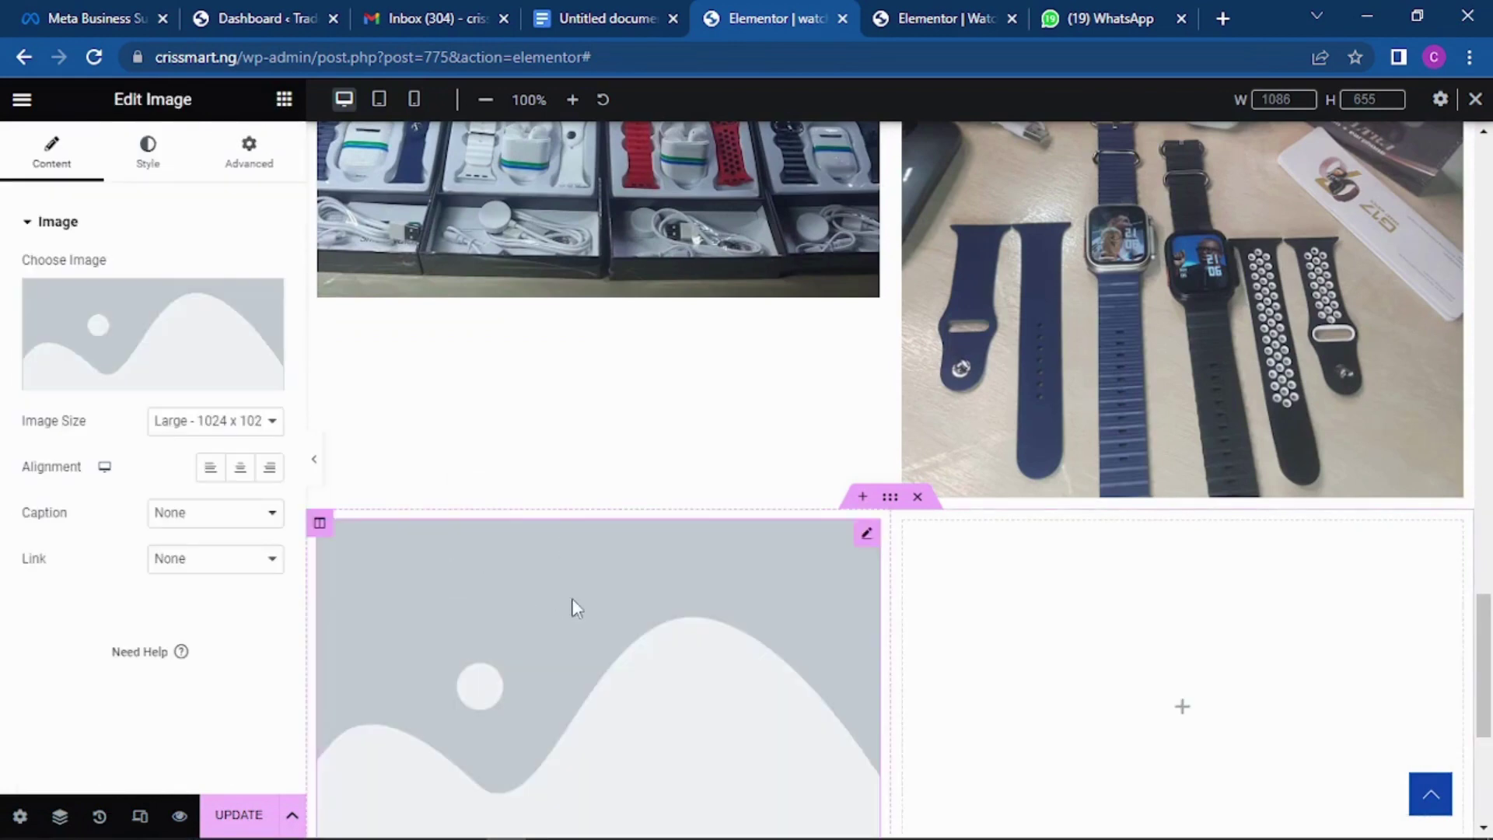
Start a file upload for the first column's image and open the Aliexpress folder inside the USE folder.
{"action": "left_click", "coordinate": [194, 354]}
{"action": "left_click", "coordinate": [324, 194]}
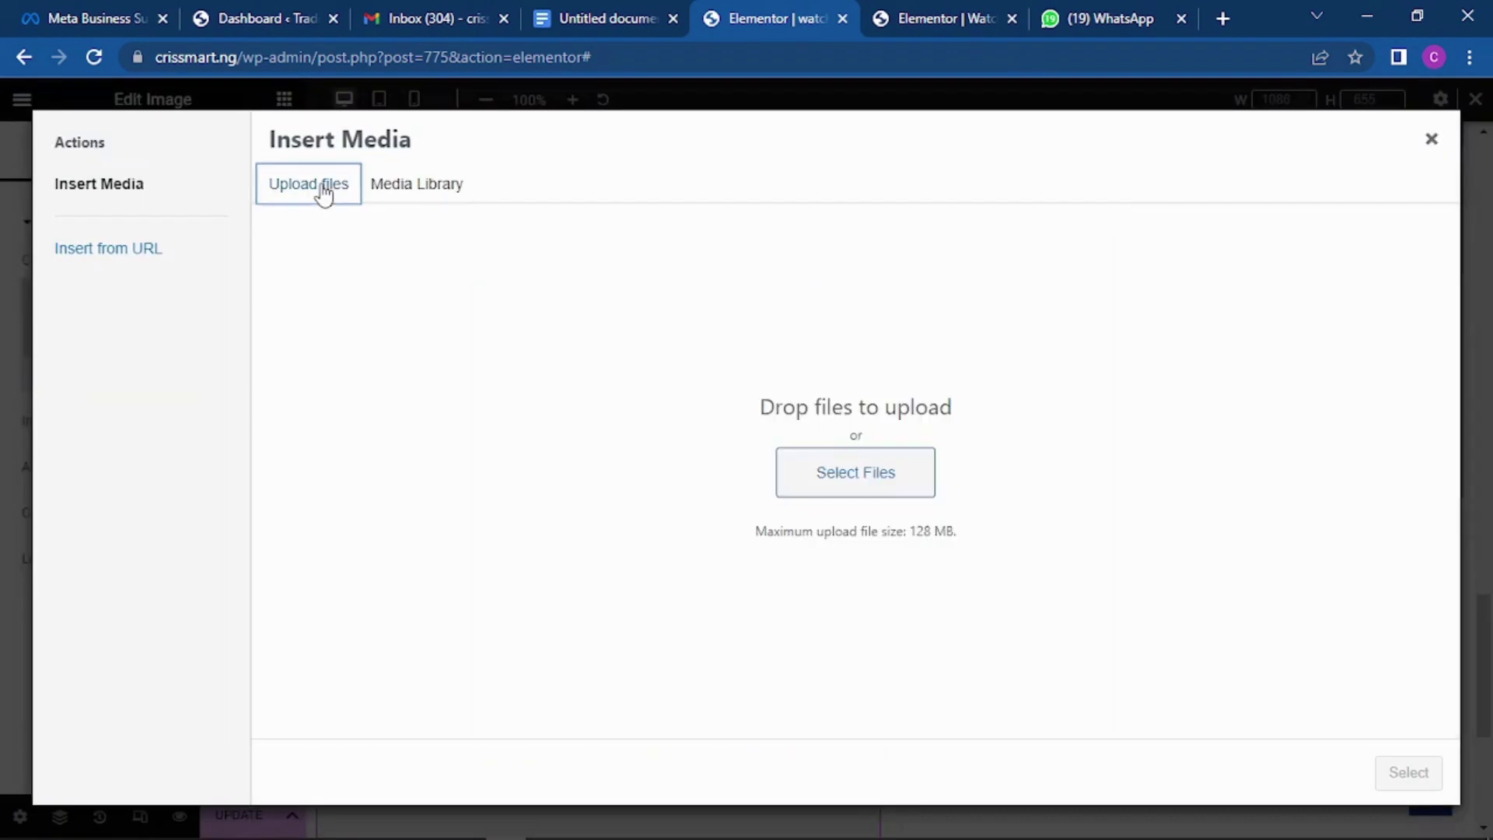
{"action": "left_click", "coordinate": [848, 472]}
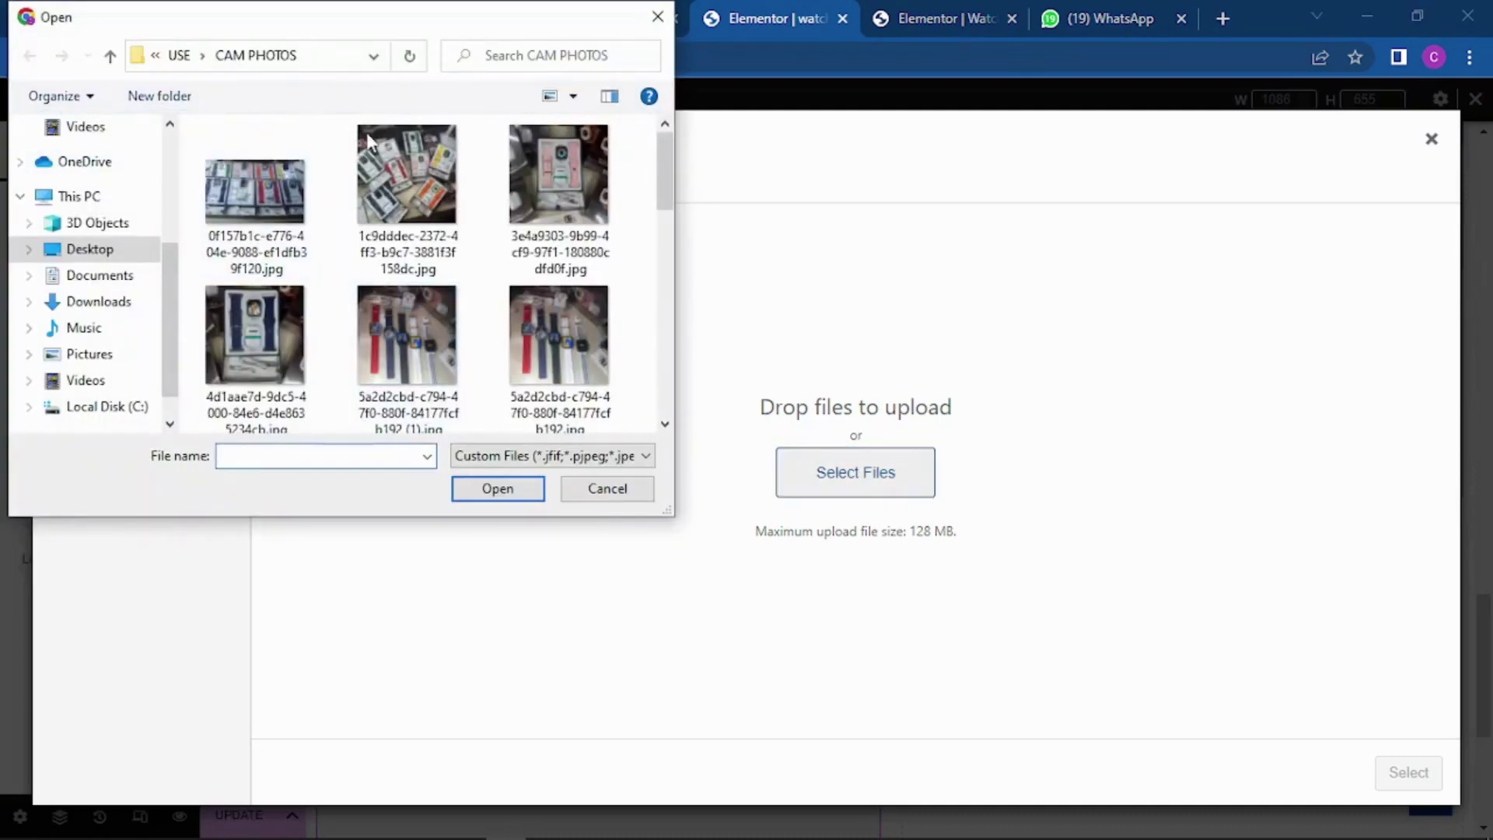
{"action": "left_click", "coordinate": [178, 55]}
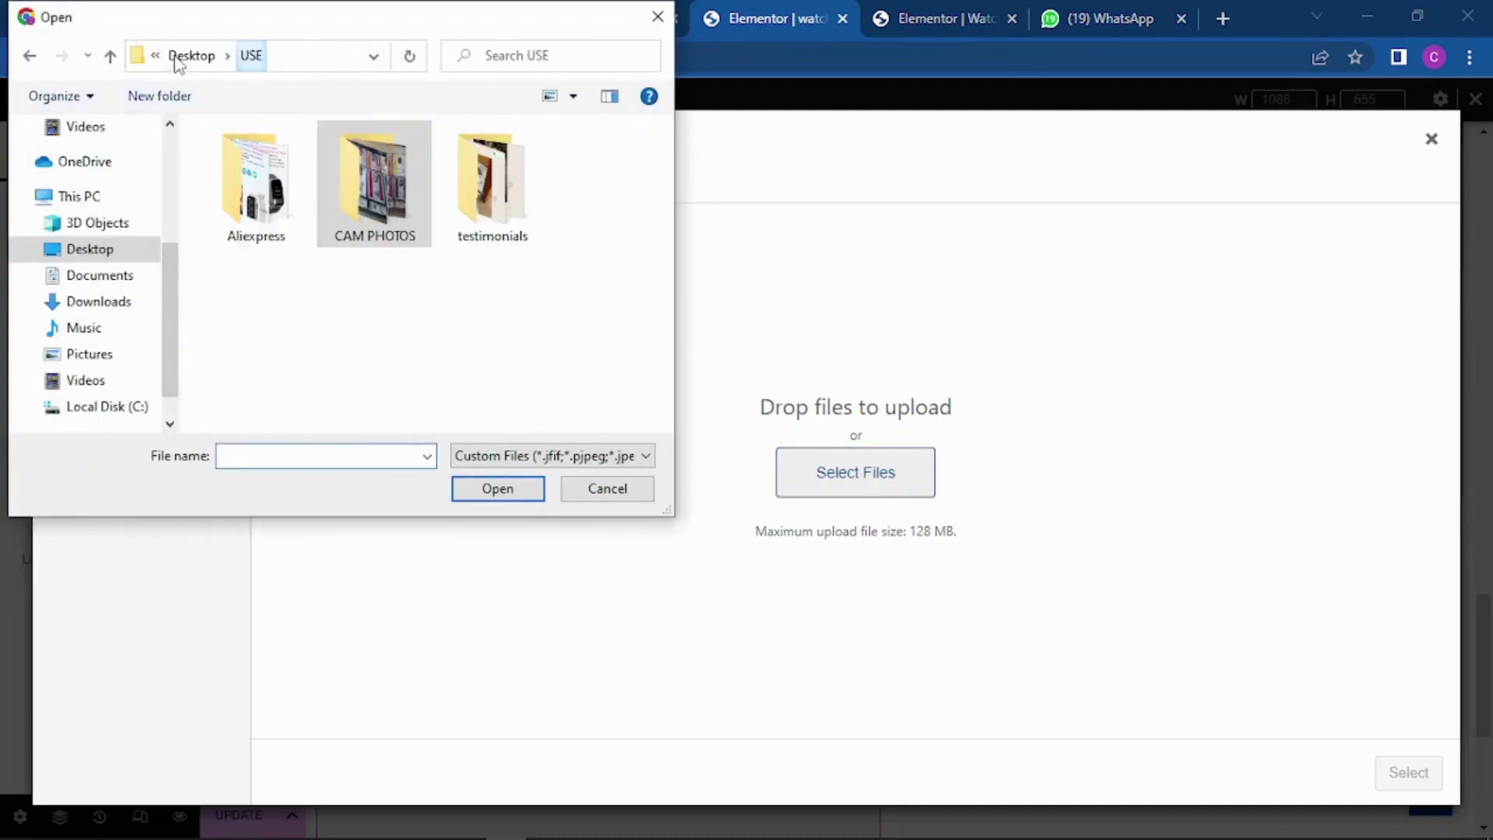
{"action": "double_click", "coordinate": [259, 187]}
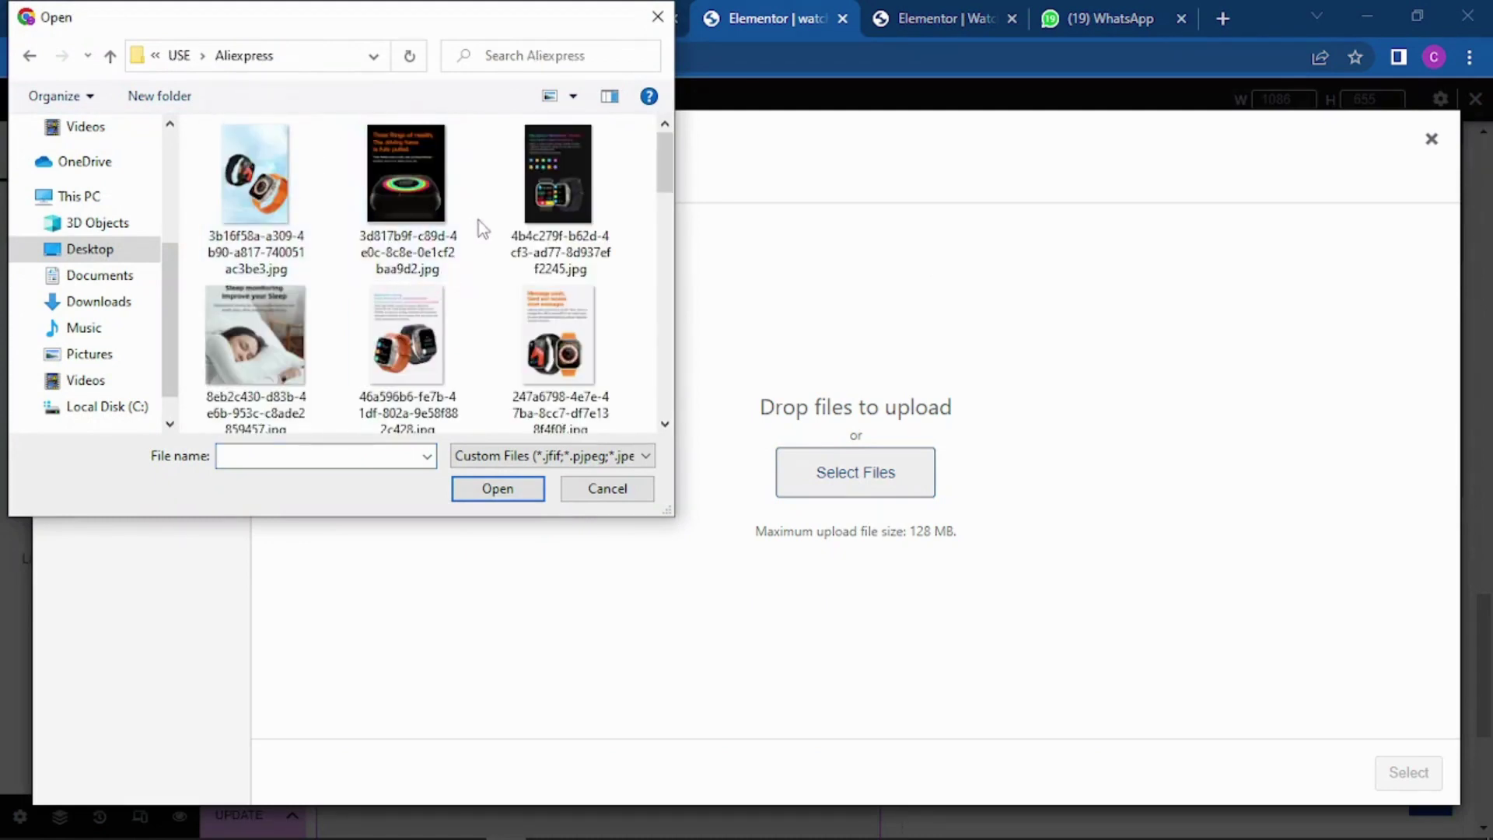
Upload 891a92cf-2dc6-4585-b704-8f8b32e08fec.jpg from the Aliexpress folder and insert it as the first column's image.
{"action": "scroll", "coordinate": [477, 218], "scroll_direction": "down", "scroll_amount": 1}
{"action": "scroll", "coordinate": [483, 212], "scroll_direction": "down", "scroll_amount": 4}
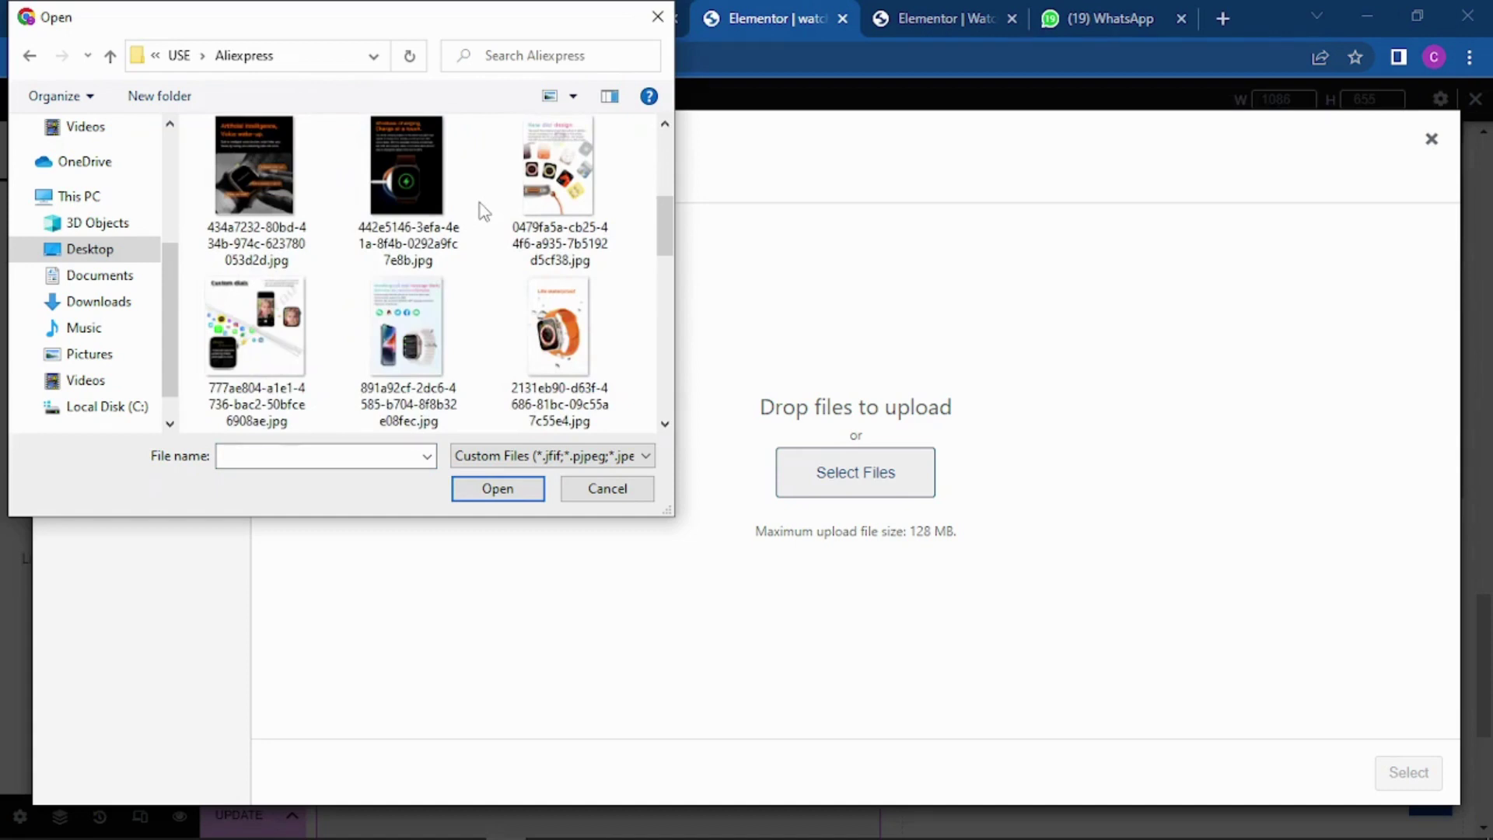
{"action": "scroll", "coordinate": [479, 203], "scroll_direction": "down", "scroll_amount": 4}
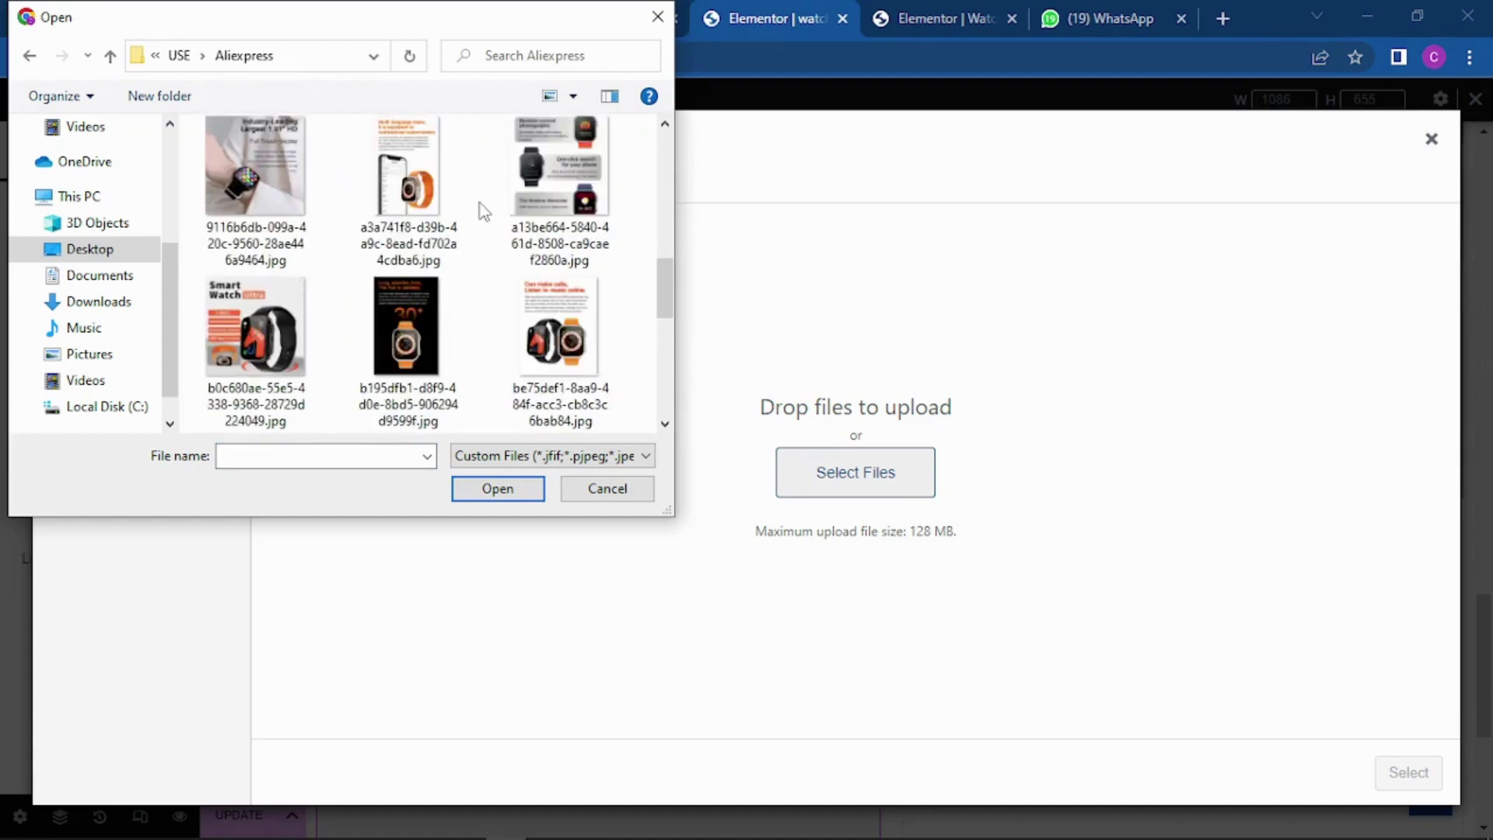
{"action": "scroll", "coordinate": [479, 203], "scroll_direction": "down", "scroll_amount": 4}
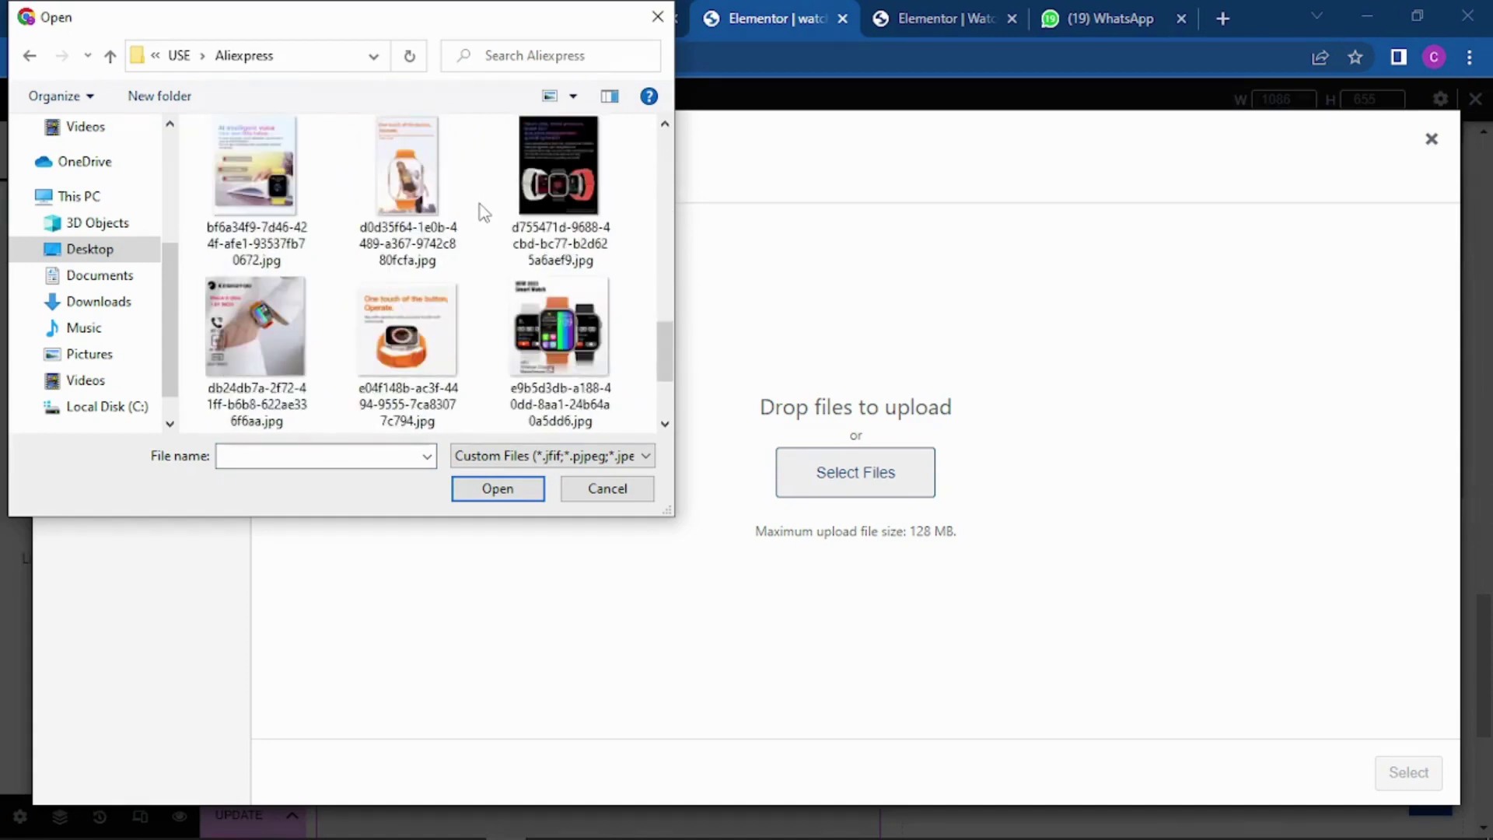
{"action": "scroll", "coordinate": [479, 204], "scroll_direction": "down", "scroll_amount": 3}
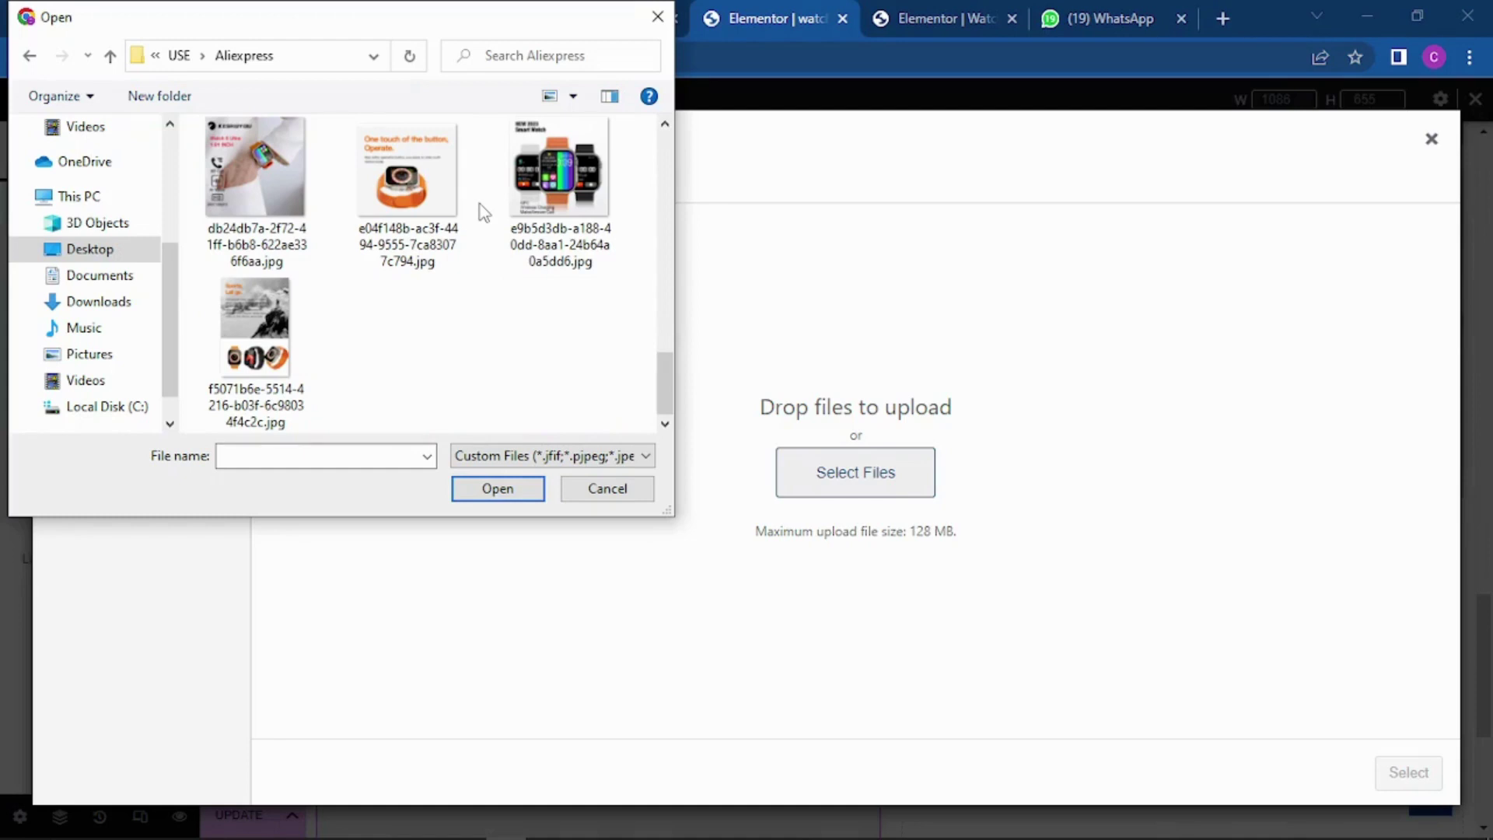
{"action": "scroll", "coordinate": [481, 212], "scroll_direction": "up", "scroll_amount": 10}
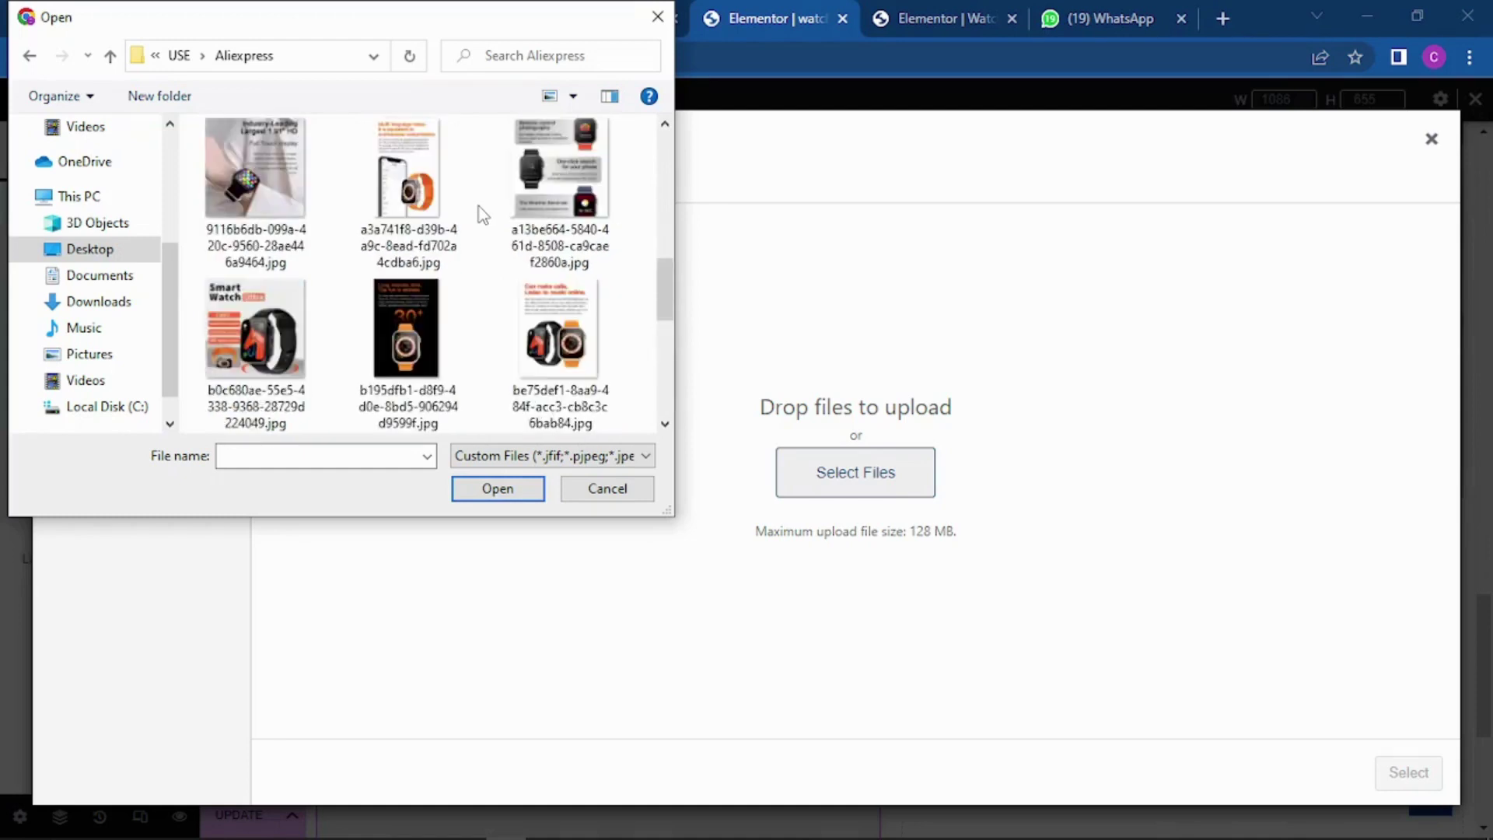
{"action": "scroll", "coordinate": [479, 207], "scroll_direction": "up", "scroll_amount": 2}
{"action": "scroll", "coordinate": [477, 207], "scroll_direction": "down", "scroll_amount": 2}
{"action": "scroll", "coordinate": [474, 206], "scroll_direction": "up", "scroll_amount": 2}
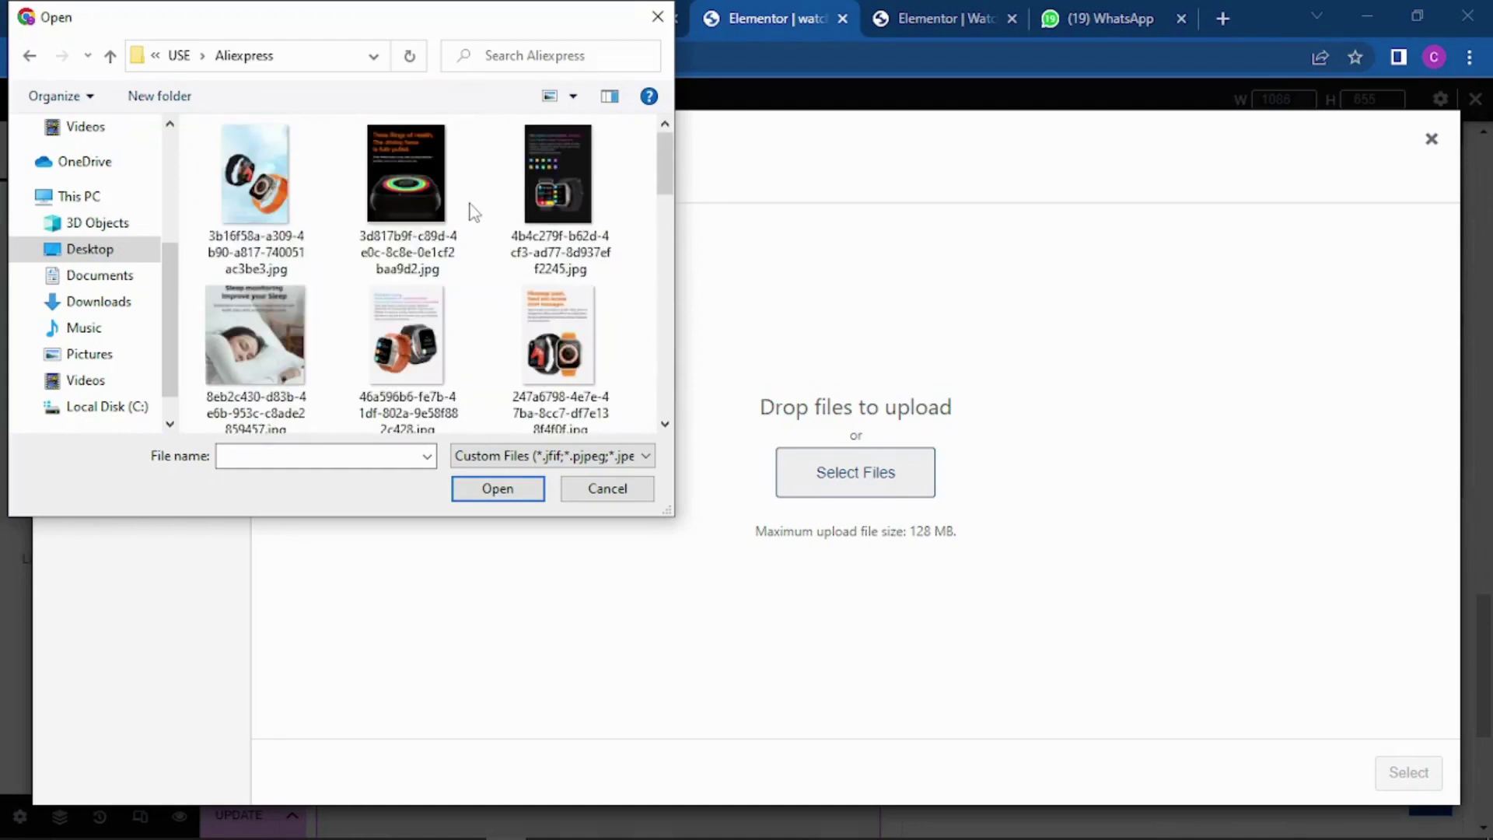
{"action": "scroll", "coordinate": [475, 212], "scroll_direction": "down", "scroll_amount": 2}
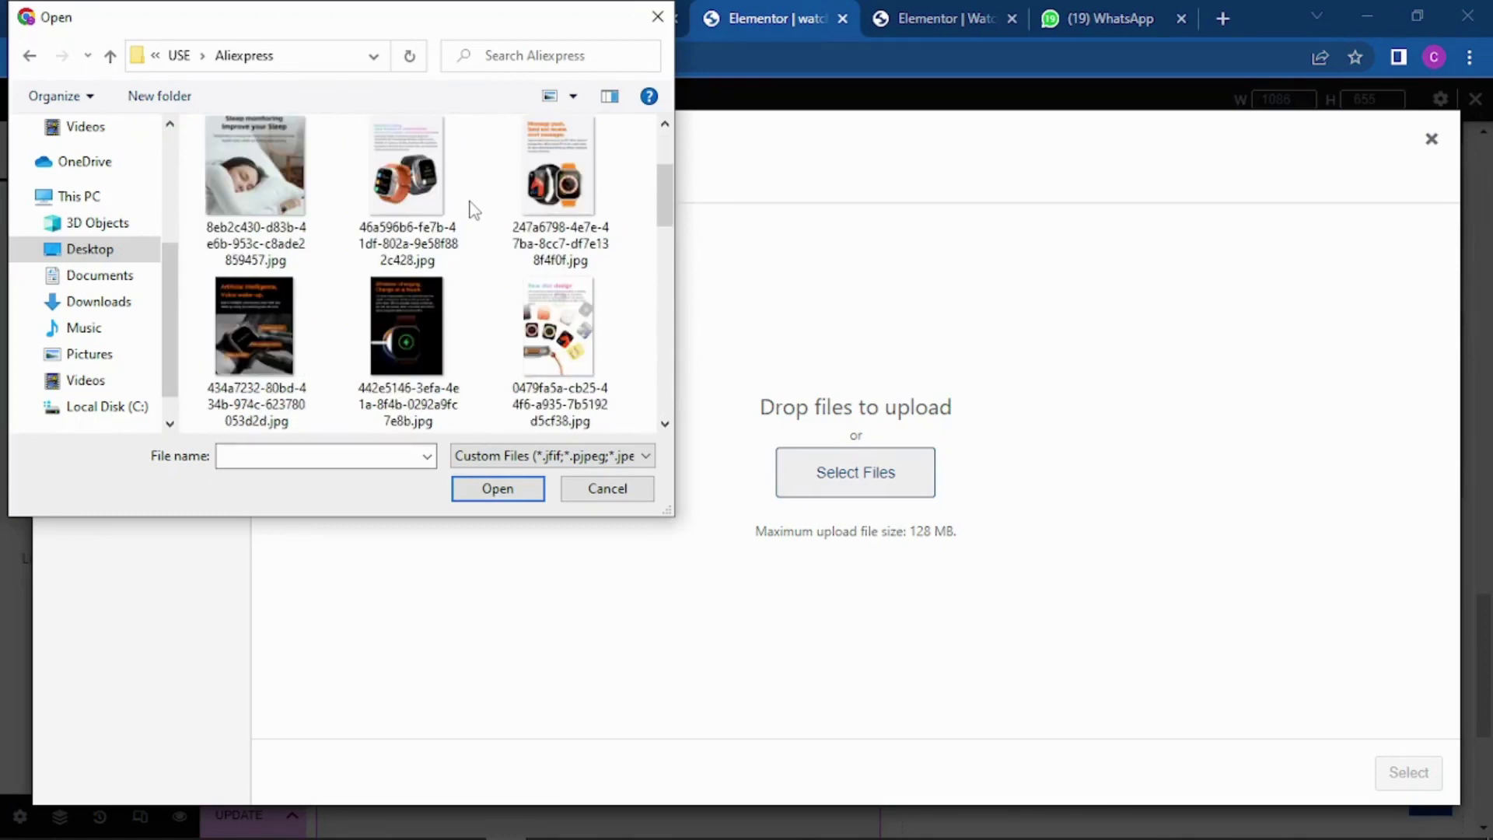
{"action": "scroll", "coordinate": [498, 228], "scroll_direction": "down", "scroll_amount": 2}
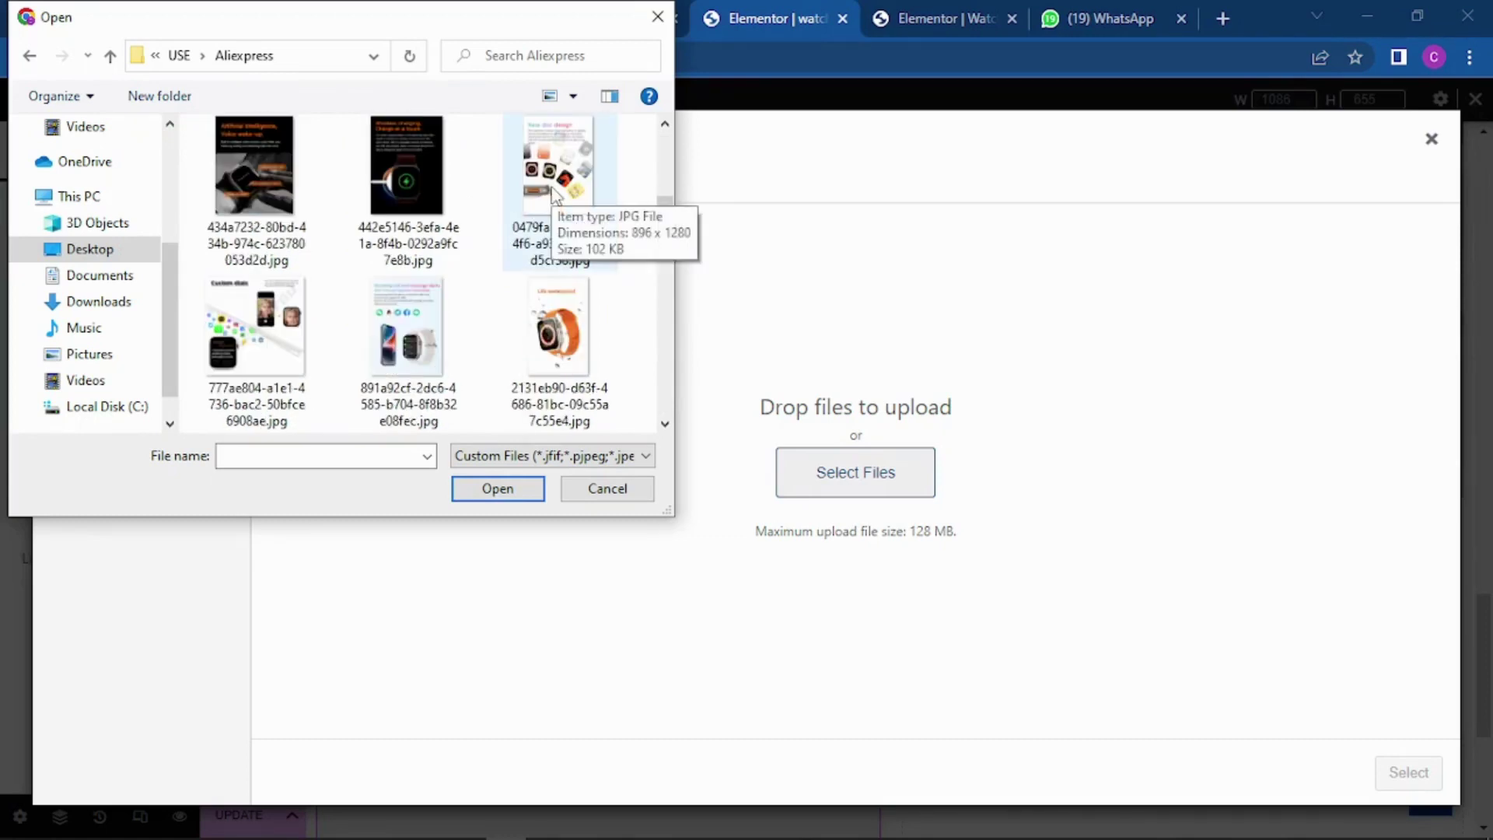
{"action": "left_click", "coordinate": [414, 306]}
{"action": "left_click", "coordinate": [497, 488]}
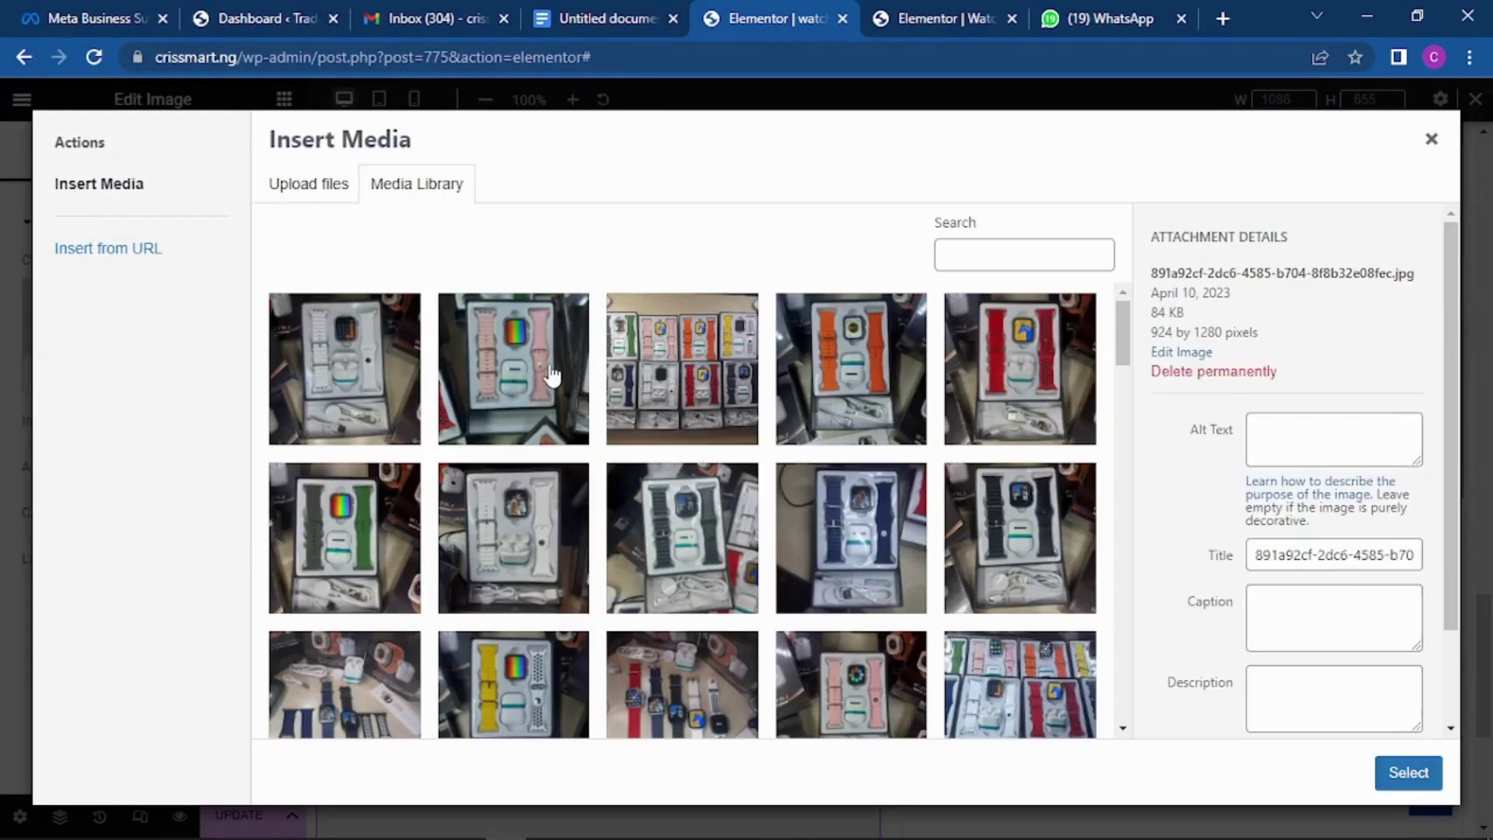
{"action": "left_click", "coordinate": [1409, 772]}
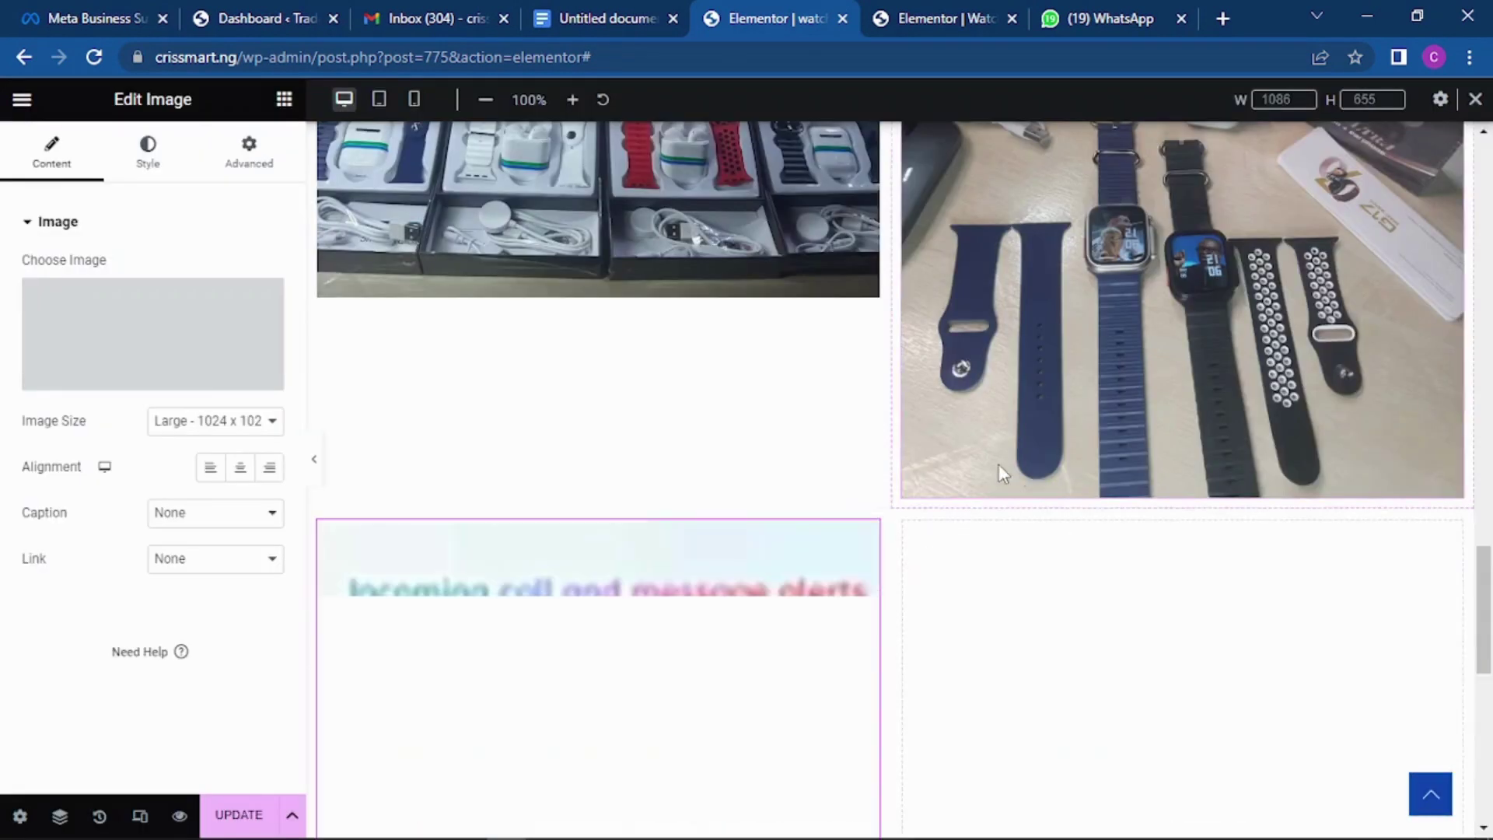
Place an Image widget in the empty second column beside the incoming call and message alerts image.
{"action": "scroll", "coordinate": [660, 377], "scroll_direction": "down", "scroll_amount": 2}
{"action": "scroll", "coordinate": [628, 465], "scroll_direction": "down", "scroll_amount": 4}
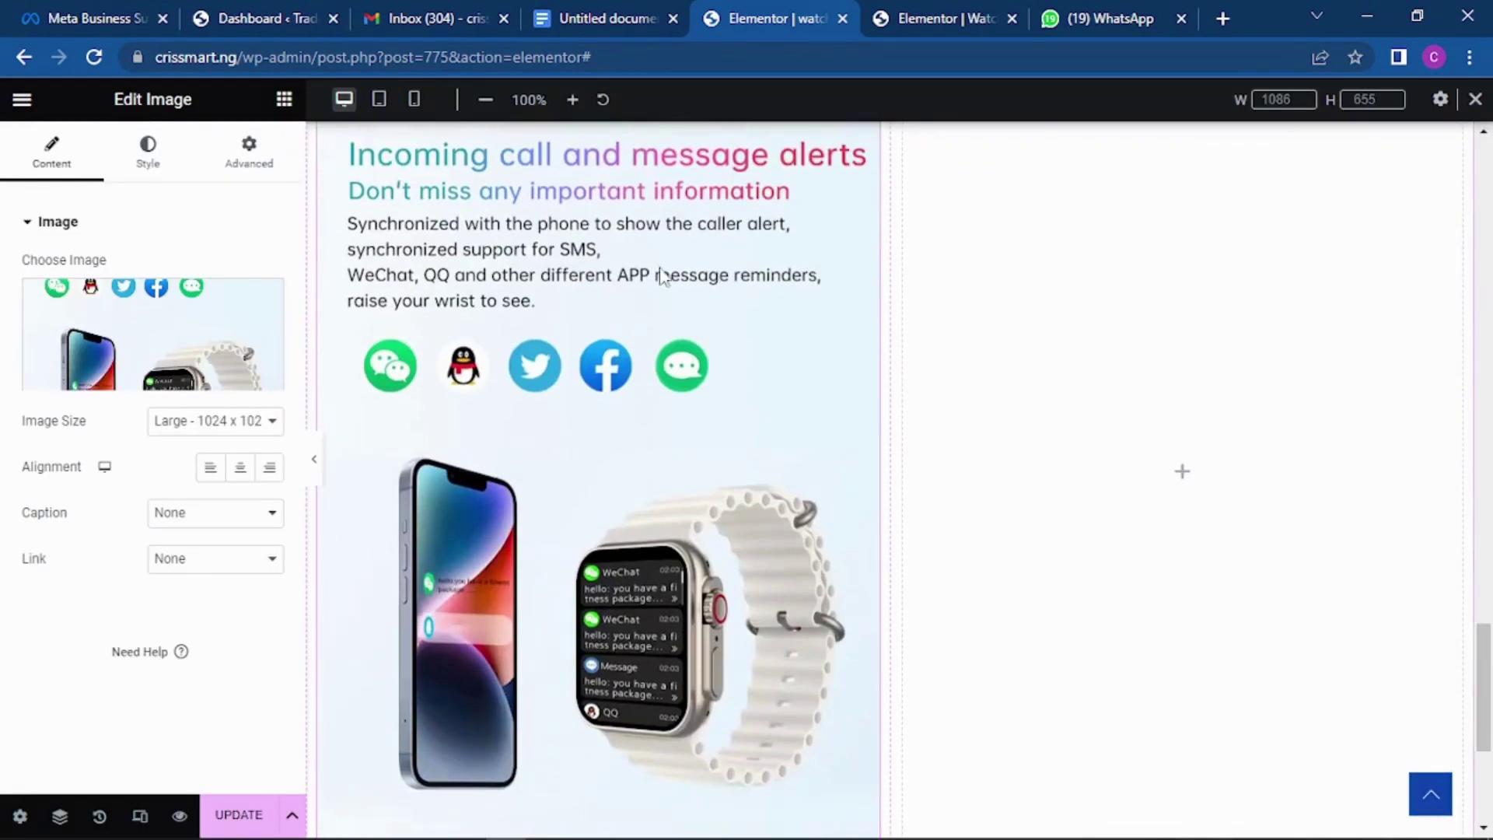
{"action": "scroll", "coordinate": [623, 330], "scroll_direction": "up", "scroll_amount": 3}
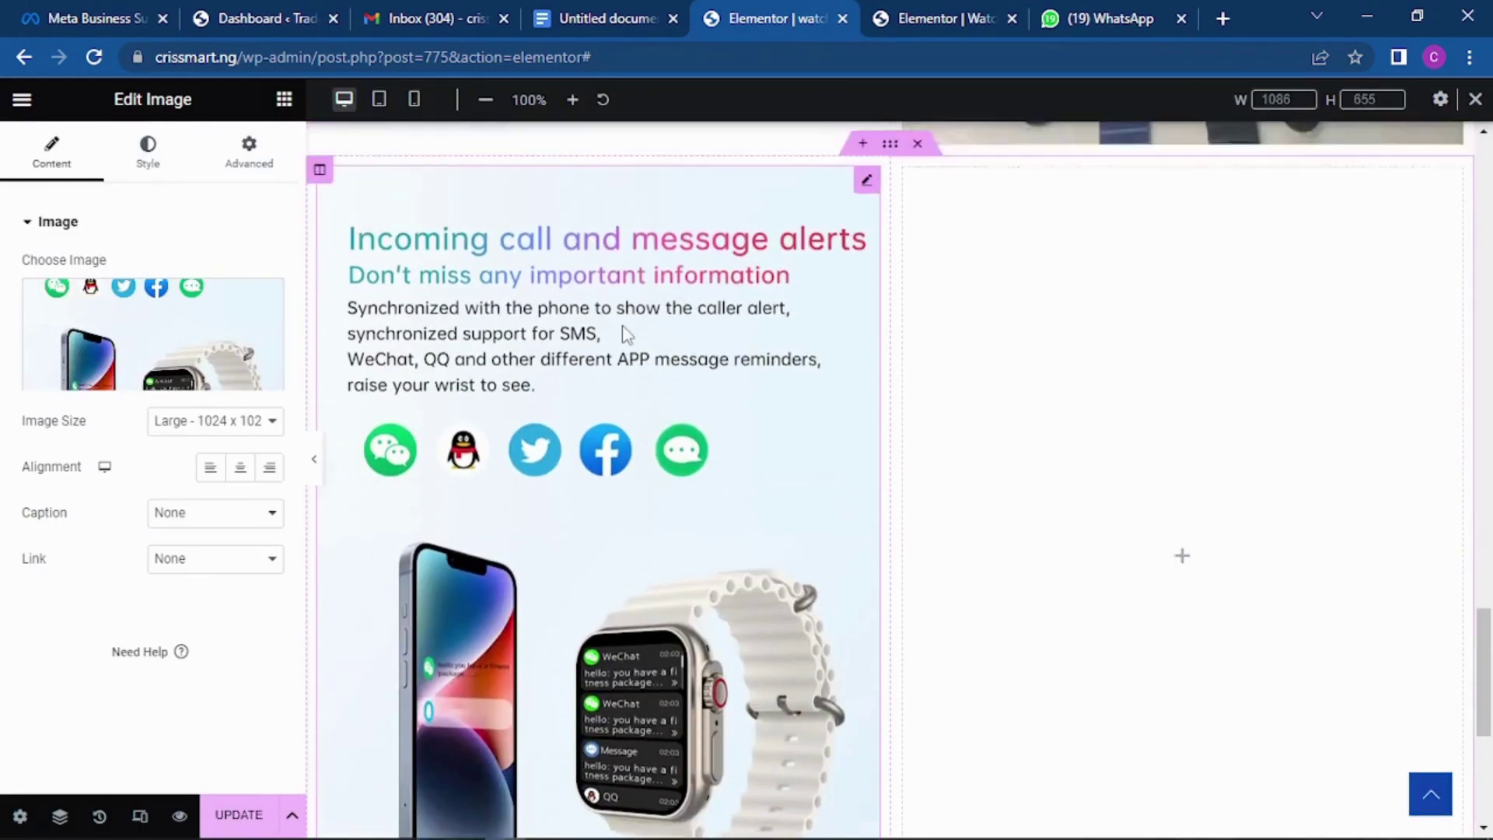
{"action": "scroll", "coordinate": [620, 319], "scroll_direction": "down", "scroll_amount": 3}
{"action": "left_click", "coordinate": [1067, 359]}
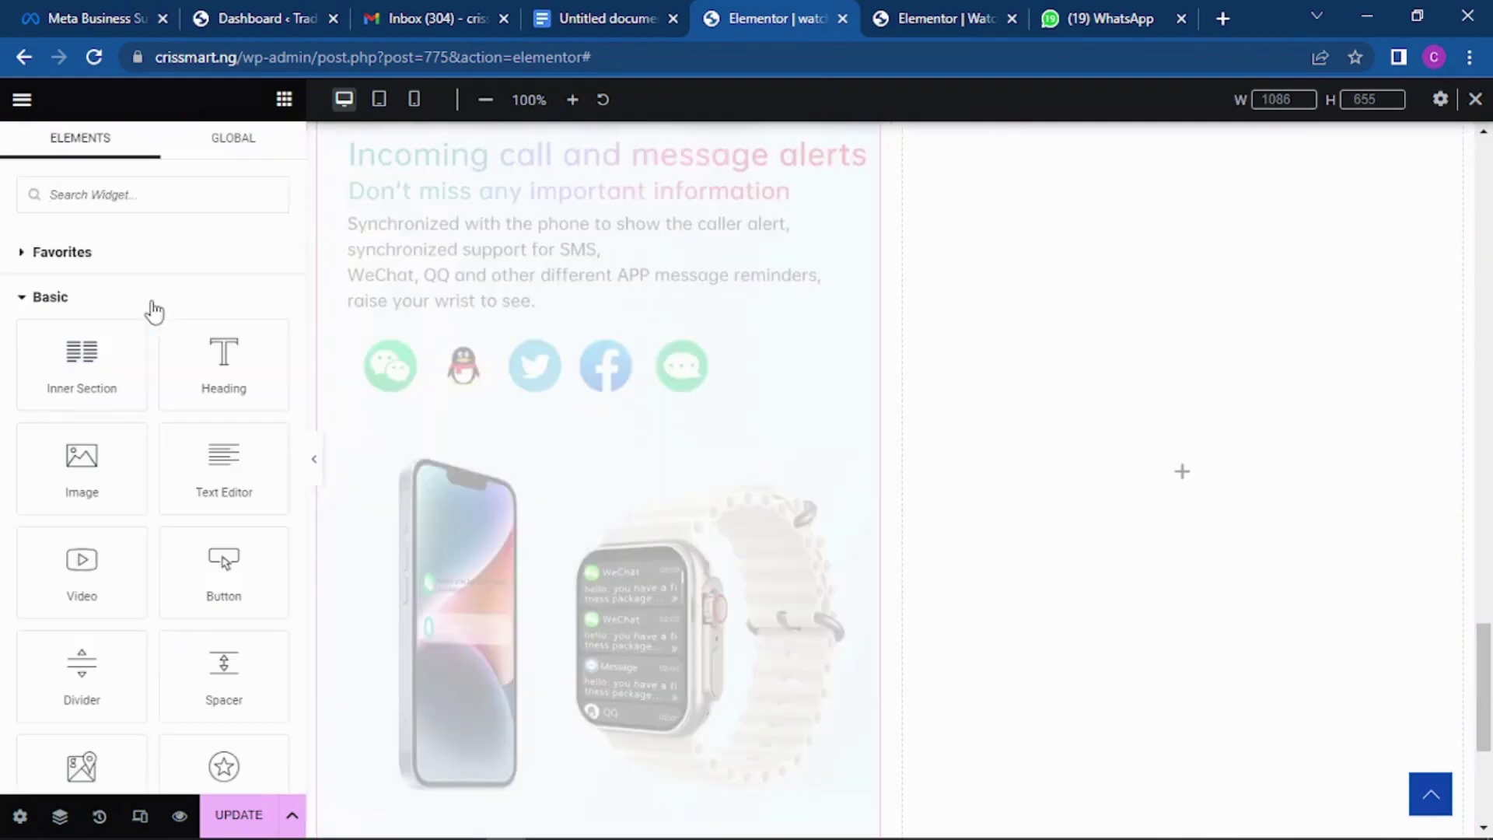
{"action": "left_click_drag", "start_coordinate": [65, 451], "coordinate": [1153, 417]}
{"action": "scroll", "coordinate": [644, 322], "scroll_direction": "up", "scroll_amount": 3}
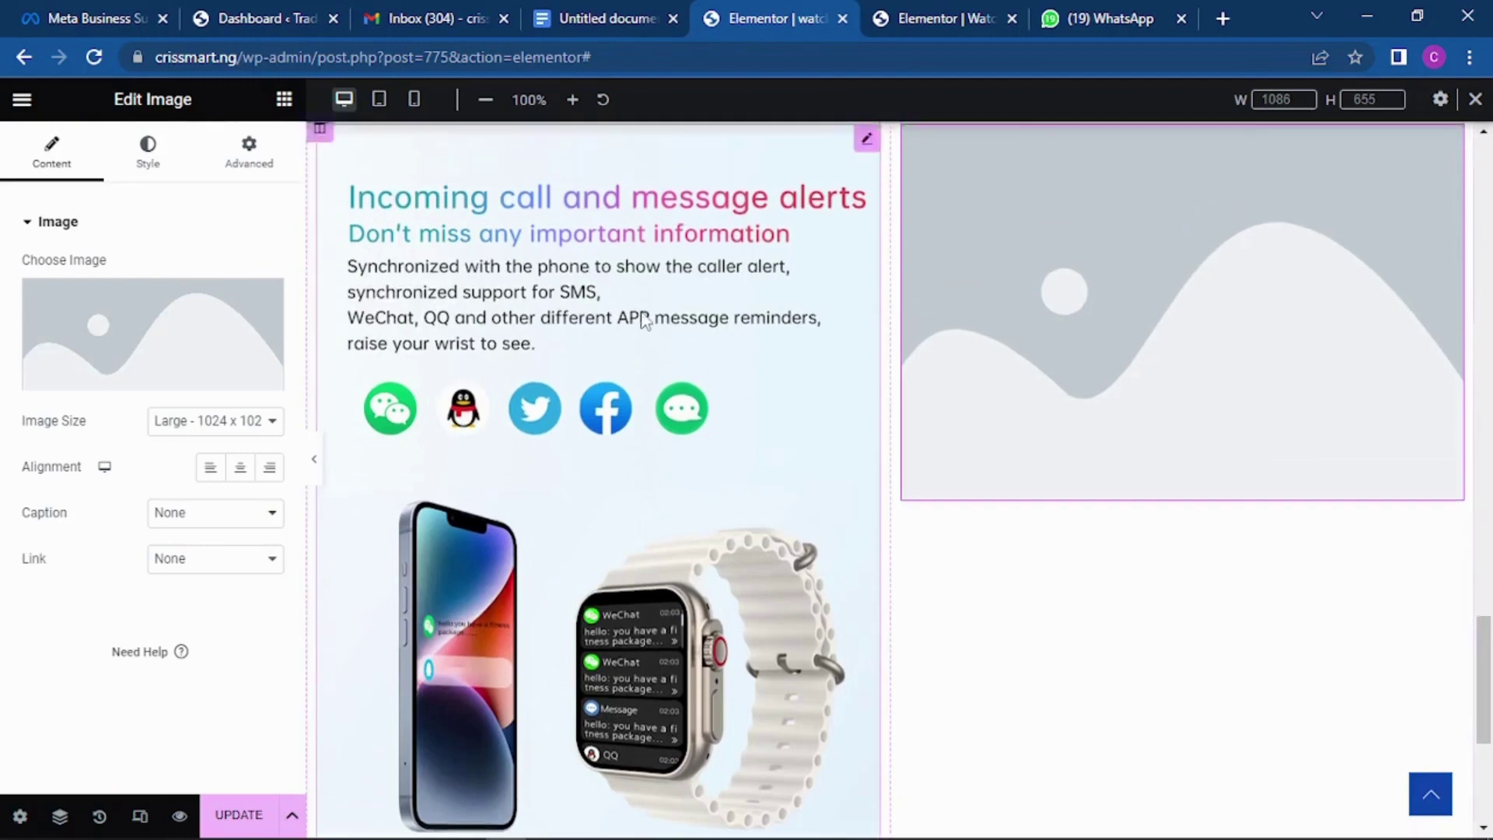
{"action": "left_click", "coordinate": [162, 316]}
{"action": "left_click", "coordinate": [305, 193]}
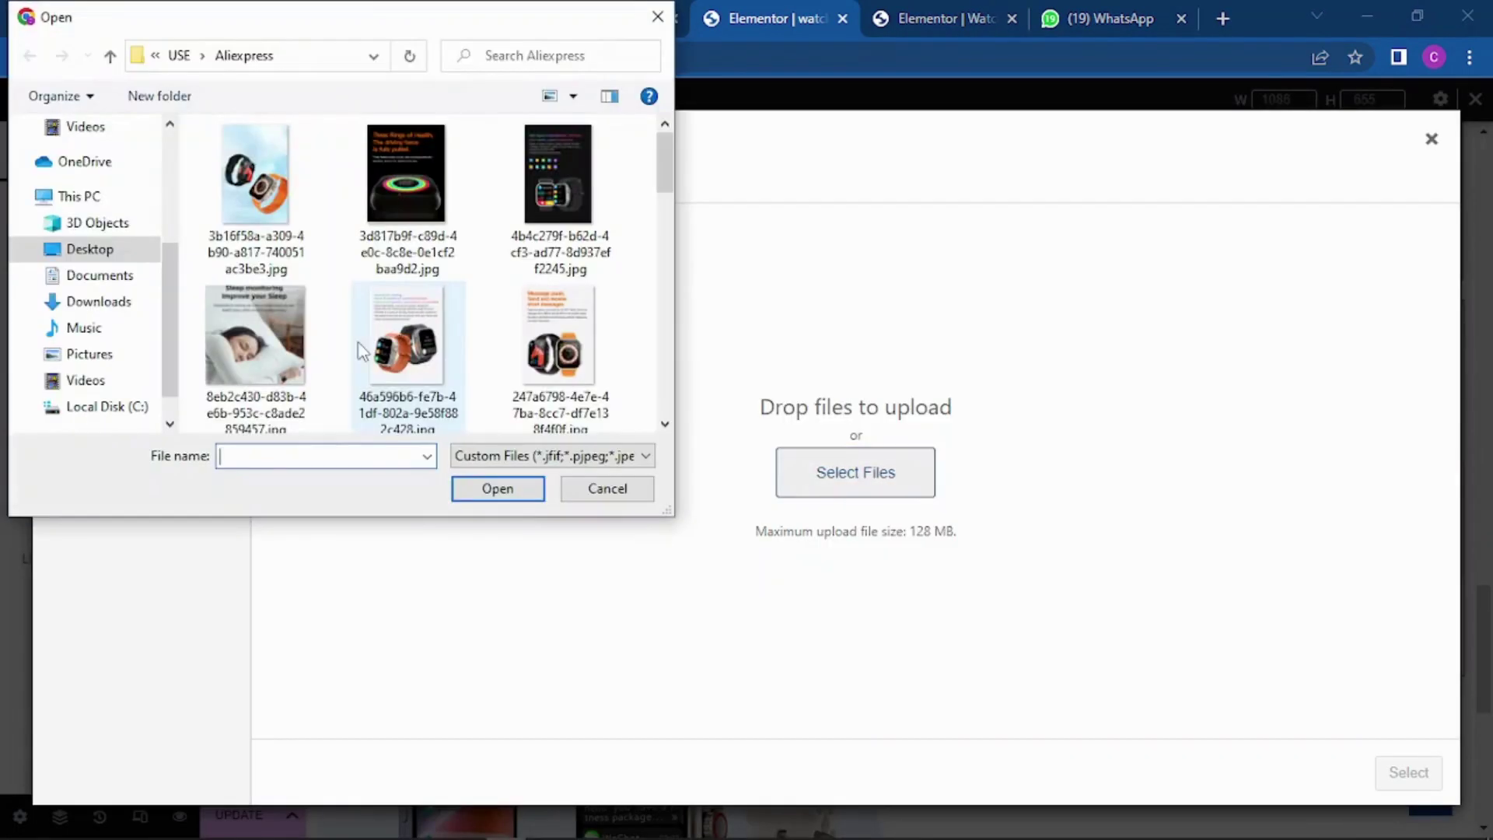
{"action": "left_click", "coordinate": [268, 187]}
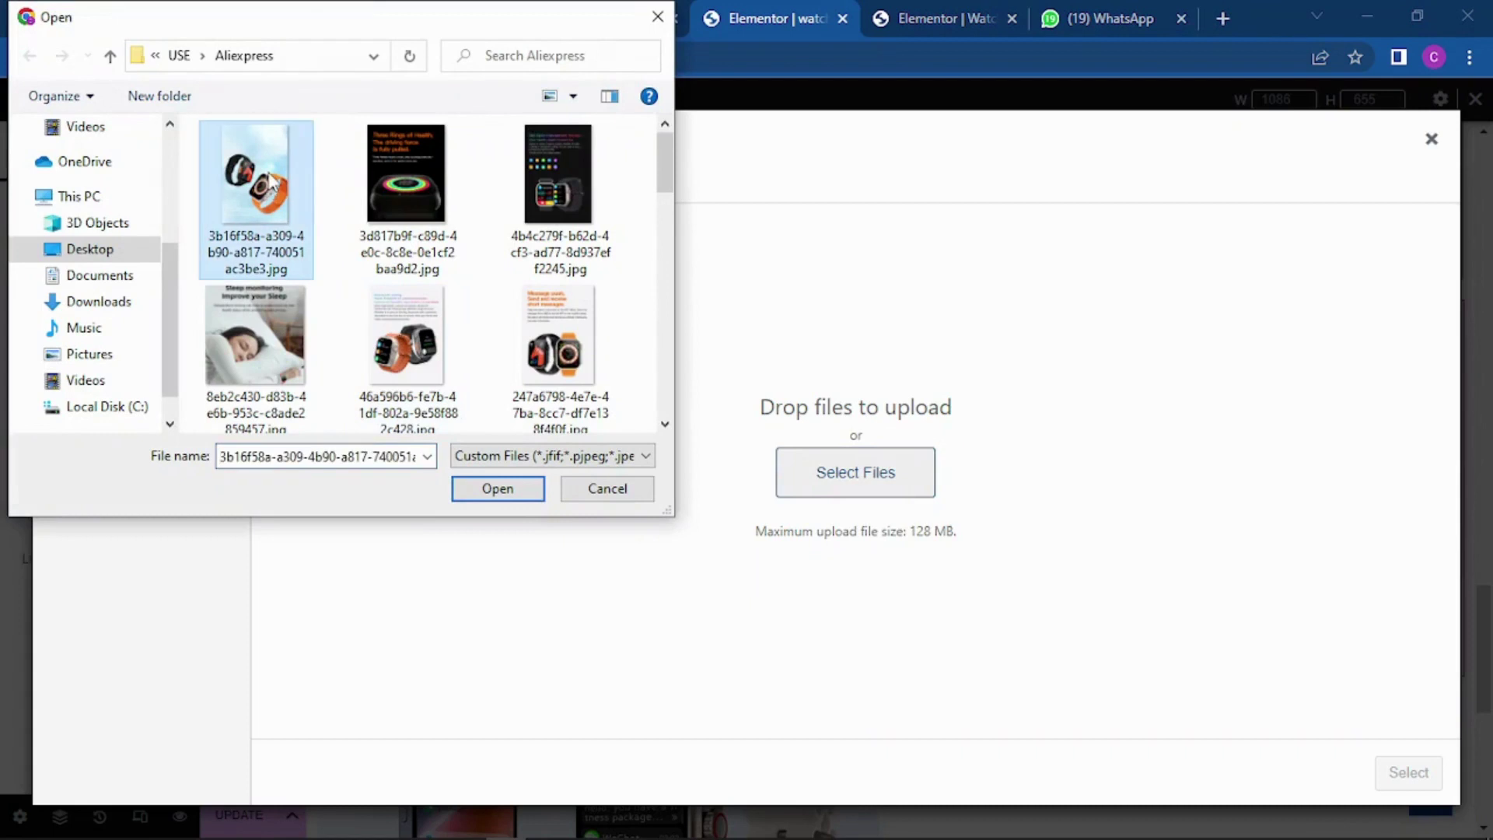
{"action": "left_click", "coordinate": [406, 173], "text": "ctrl"}
{"action": "left_click", "coordinate": [557, 172], "text": "ctrl"}
{"action": "left_click", "coordinate": [558, 334], "text": "ctrl"}
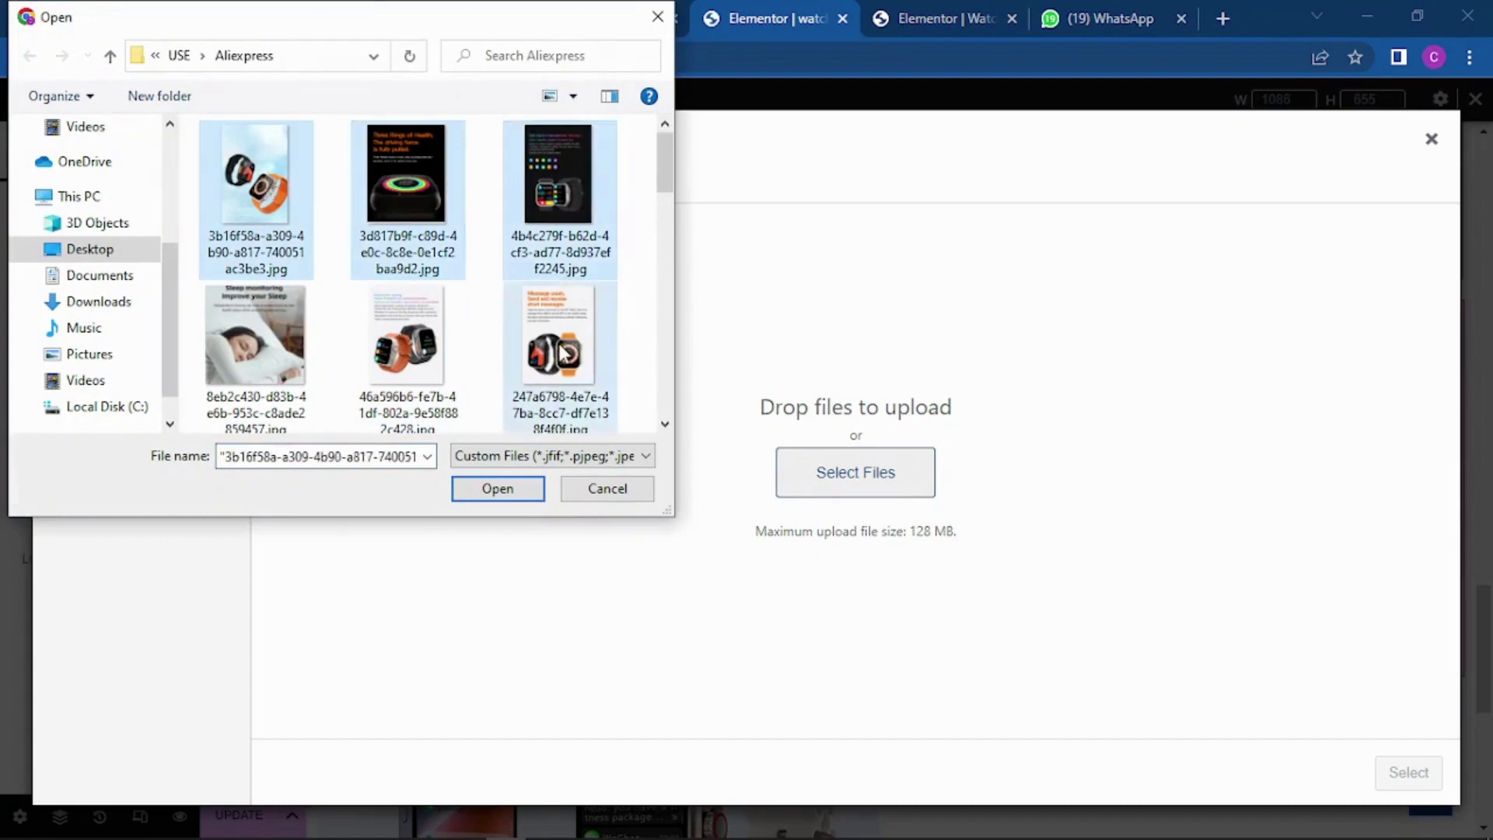
{"action": "left_click", "coordinate": [280, 325], "text": "ctrl"}
{"action": "scroll", "coordinate": [420, 342], "scroll_direction": "down", "scroll_amount": 1}
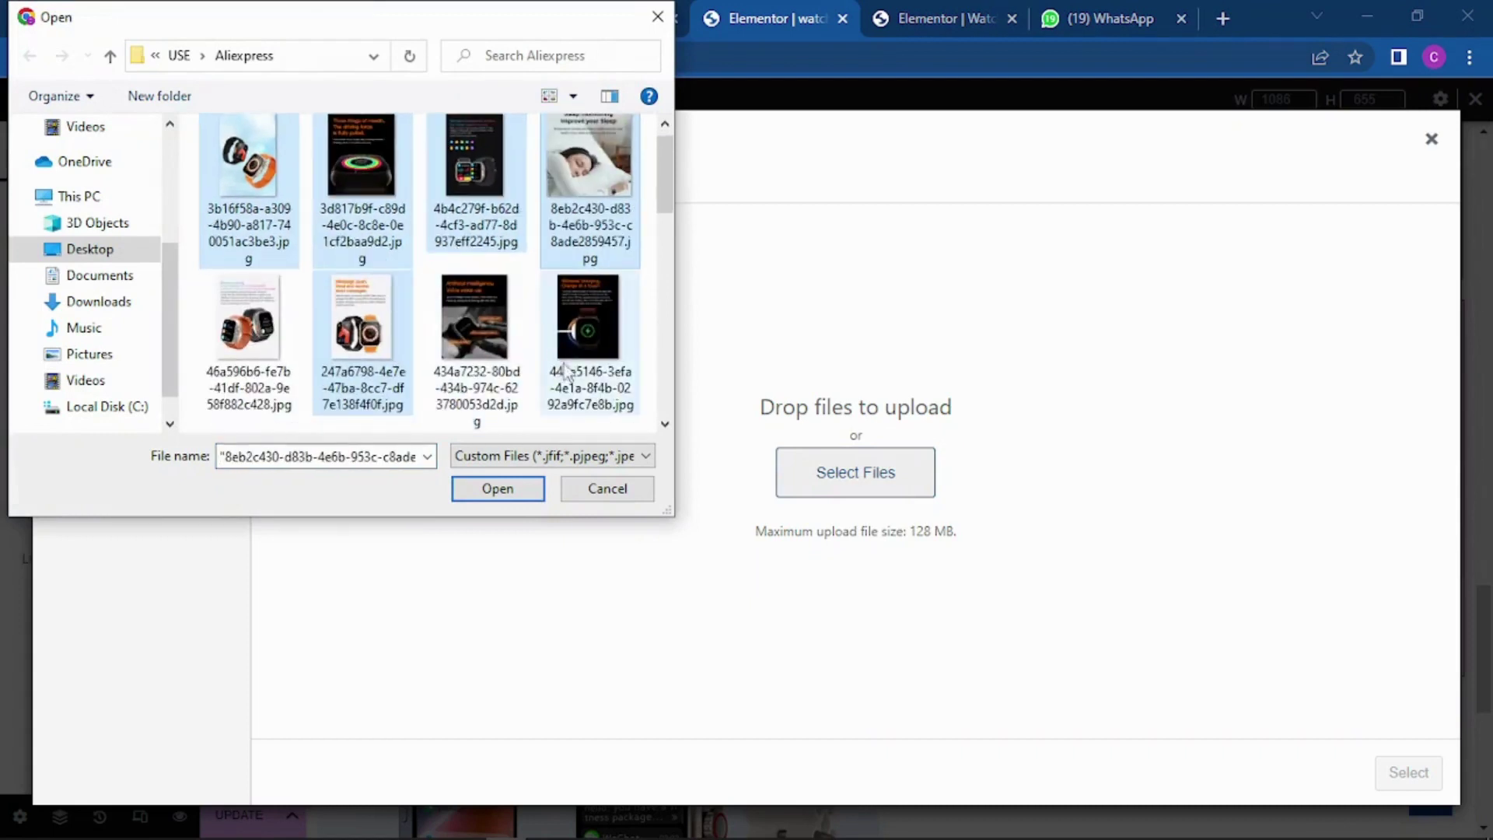
{"action": "scroll", "coordinate": [478, 351], "scroll_direction": "down", "scroll_amount": 1}
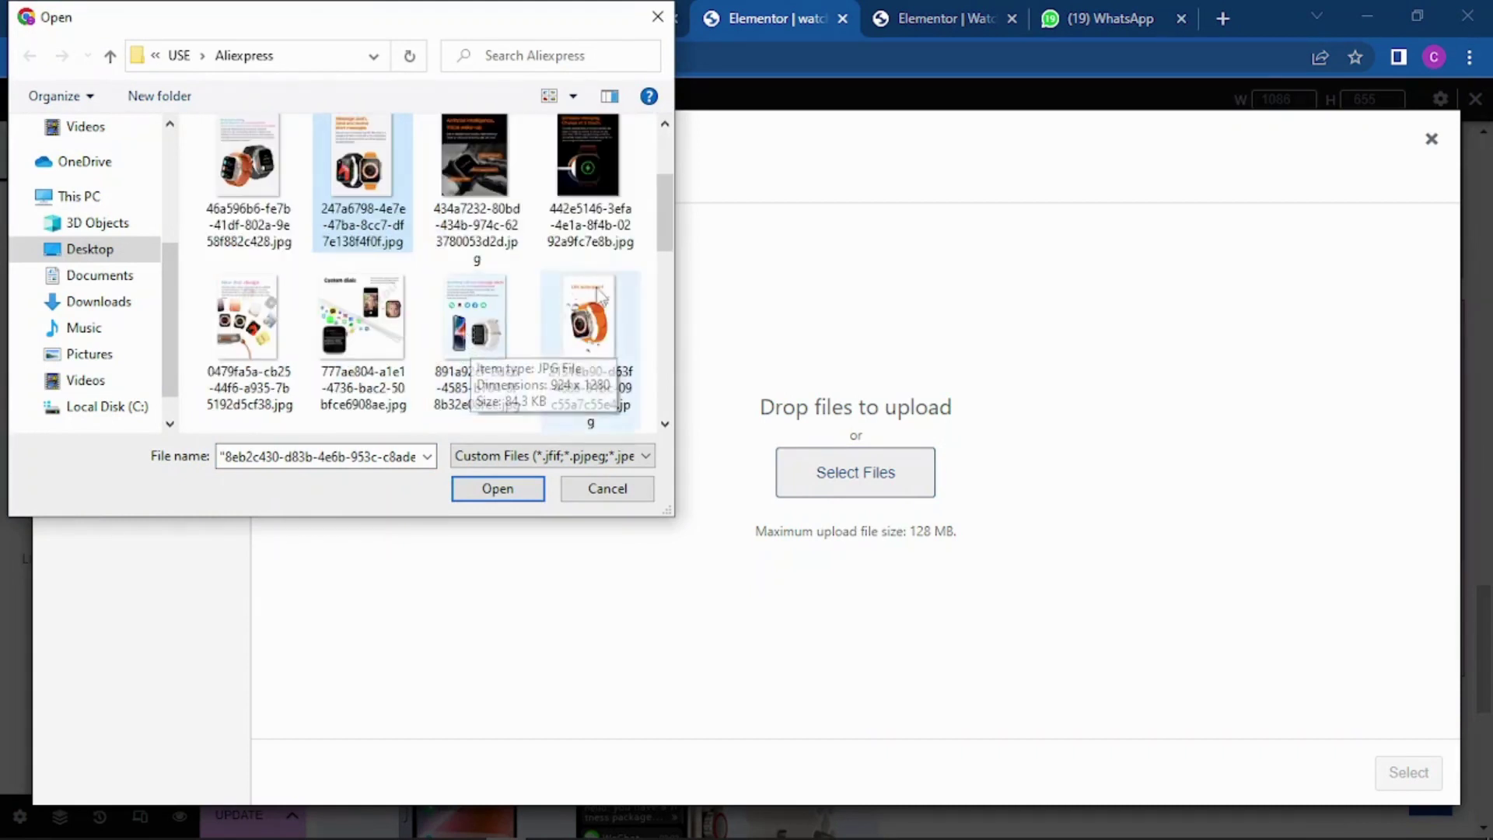
{"action": "left_click", "coordinate": [589, 167], "text": "ctrl"}
{"action": "left_click", "coordinate": [231, 187], "text": "ctrl"}
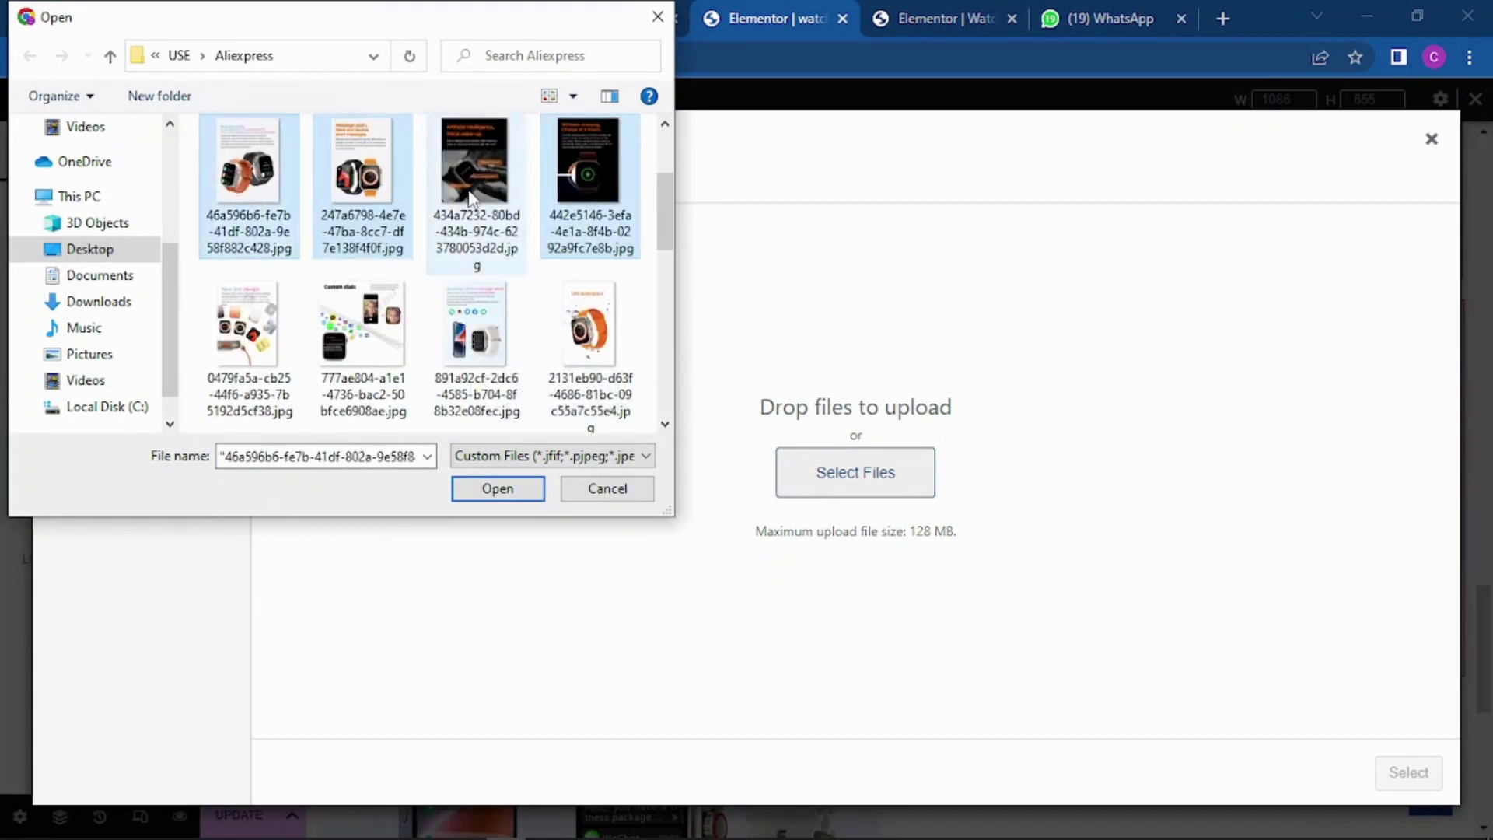
{"action": "left_click", "coordinate": [474, 164], "text": "ctrl"}
{"action": "left_click", "coordinate": [588, 326], "text": "ctrl"}
{"action": "left_click", "coordinate": [475, 321], "text": "ctrl"}
{"action": "left_click", "coordinate": [243, 309], "text": "ctrl"}
{"action": "left_click", "coordinate": [243, 309], "text": "ctrl"}
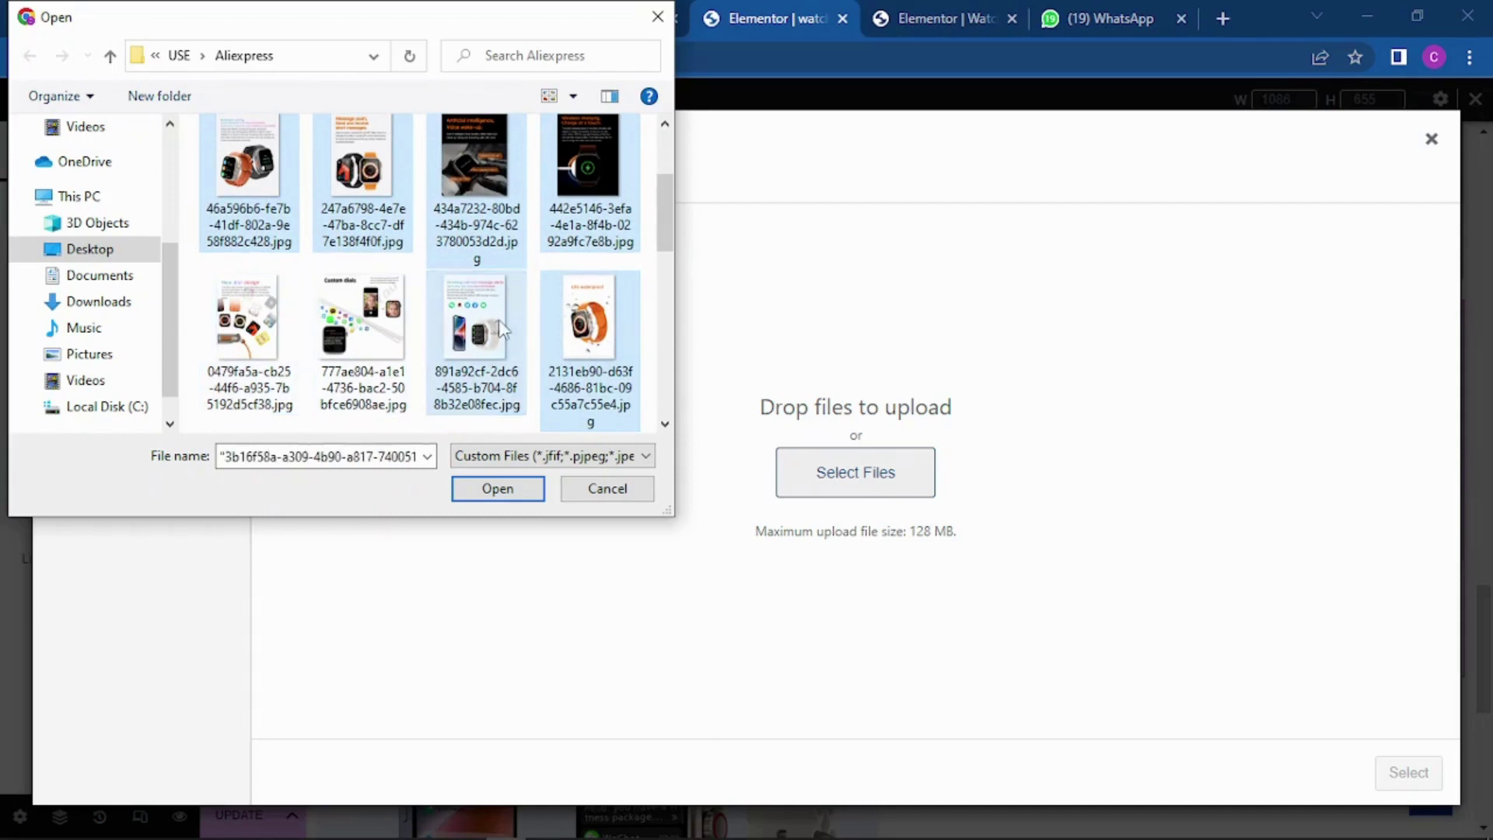
{"action": "left_click", "coordinate": [474, 320], "text": "ctrl"}
{"action": "scroll", "coordinate": [579, 319], "scroll_direction": "down", "scroll_amount": 2}
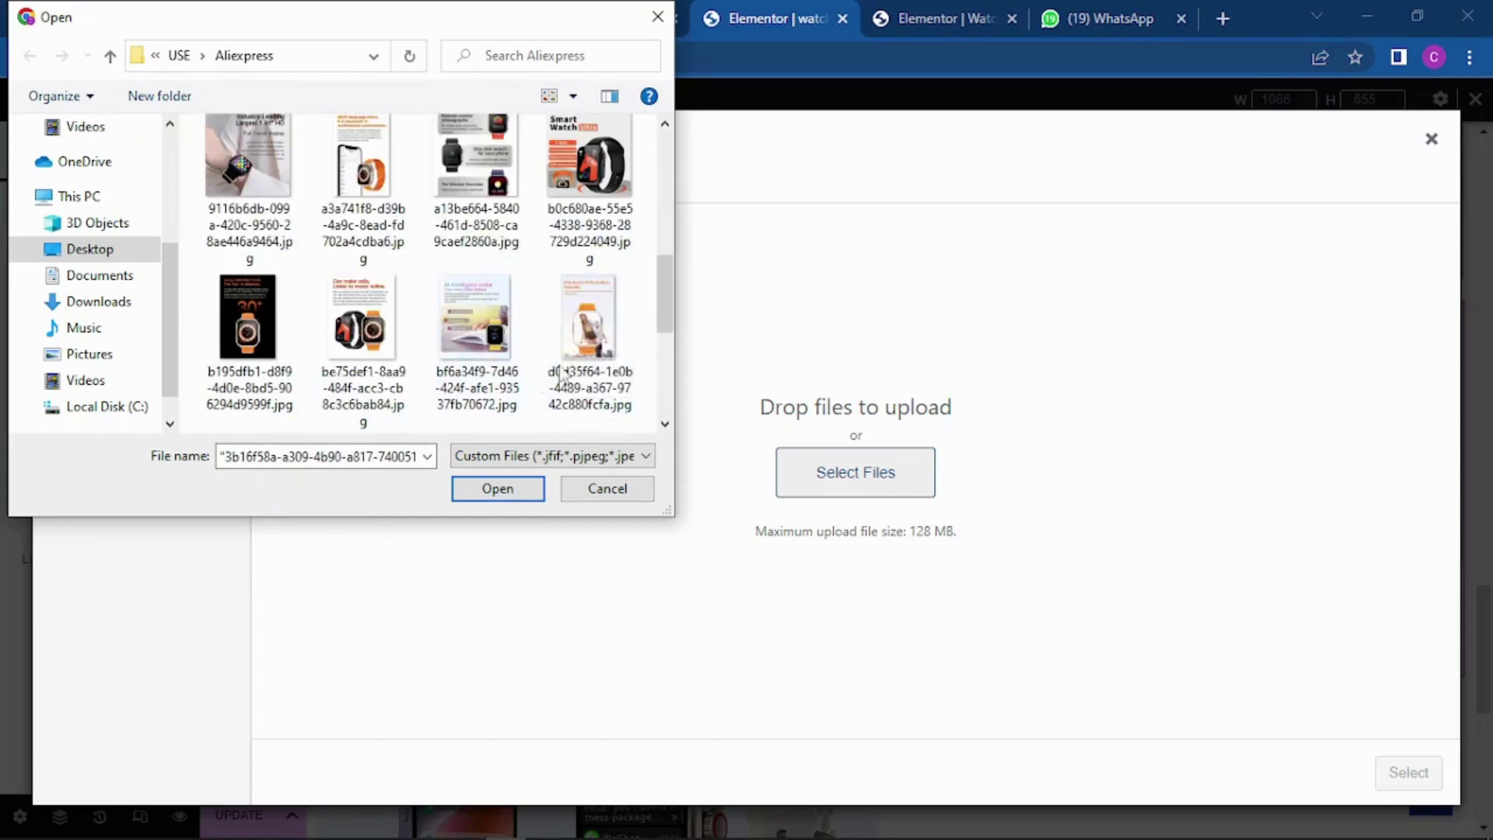
{"action": "left_click", "coordinate": [587, 326], "text": "ctrl"}
{"action": "left_click", "coordinate": [474, 326], "text": "ctrl"}
{"action": "left_click", "coordinate": [363, 321], "text": "ctrl"}
{"action": "left_click", "coordinate": [247, 318], "text": "ctrl"}
{"action": "left_click", "coordinate": [248, 159], "text": "ctrl"}
{"action": "left_click", "coordinate": [361, 159], "text": "ctrl"}
{"action": "left_click", "coordinate": [476, 159], "text": "ctrl"}
{"action": "scroll", "coordinate": [506, 267], "scroll_direction": "up", "scroll_amount": 2}
{"action": "scroll", "coordinate": [506, 267], "scroll_direction": "up", "scroll_amount": 1}
{"action": "scroll", "coordinate": [507, 267], "scroll_direction": "down", "scroll_amount": 2}
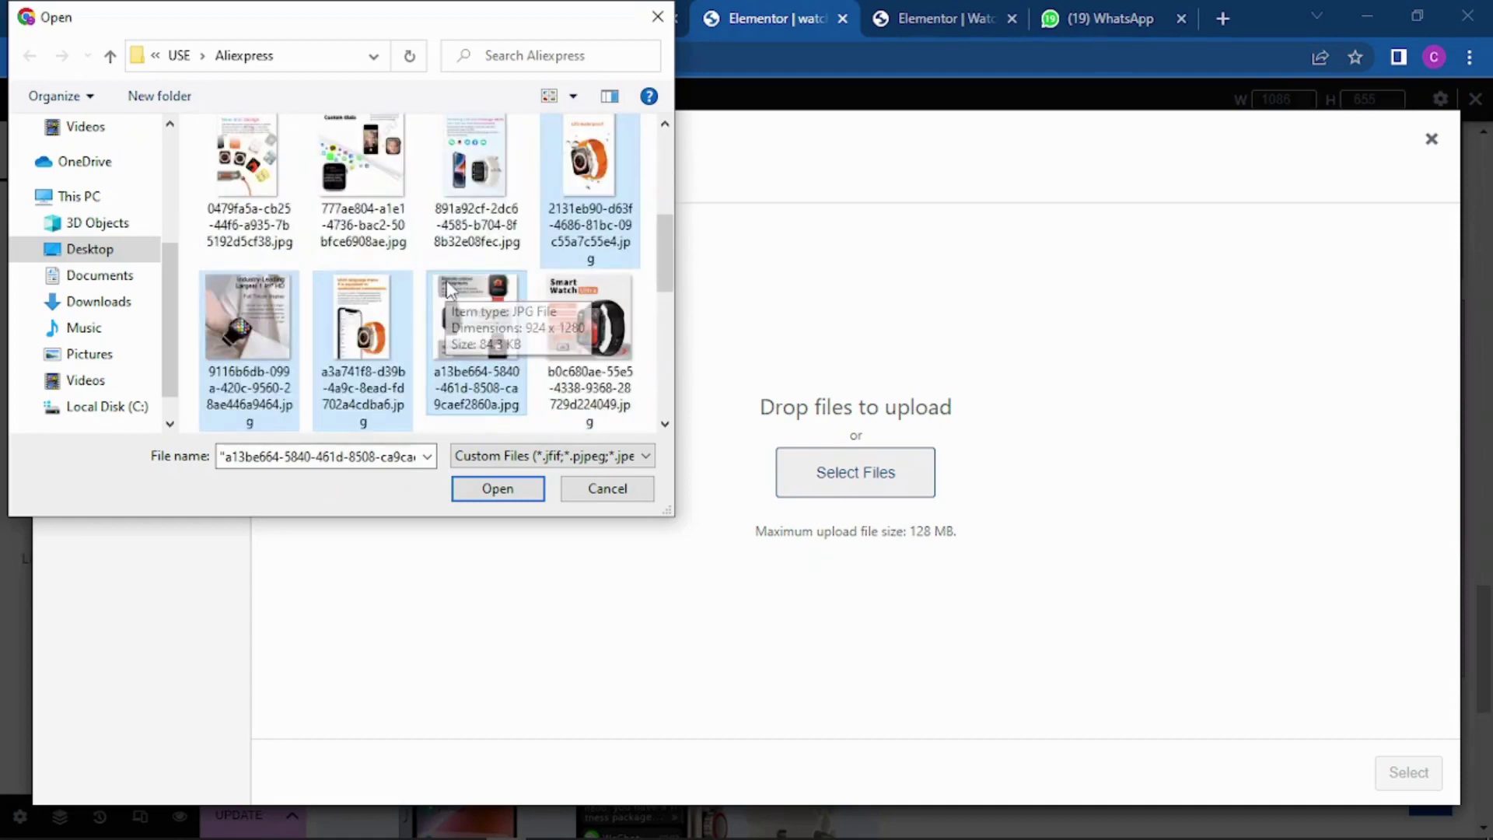
{"action": "left_click", "coordinate": [342, 186], "text": "ctrl"}
{"action": "left_click", "coordinate": [247, 159], "text": "ctrl"}
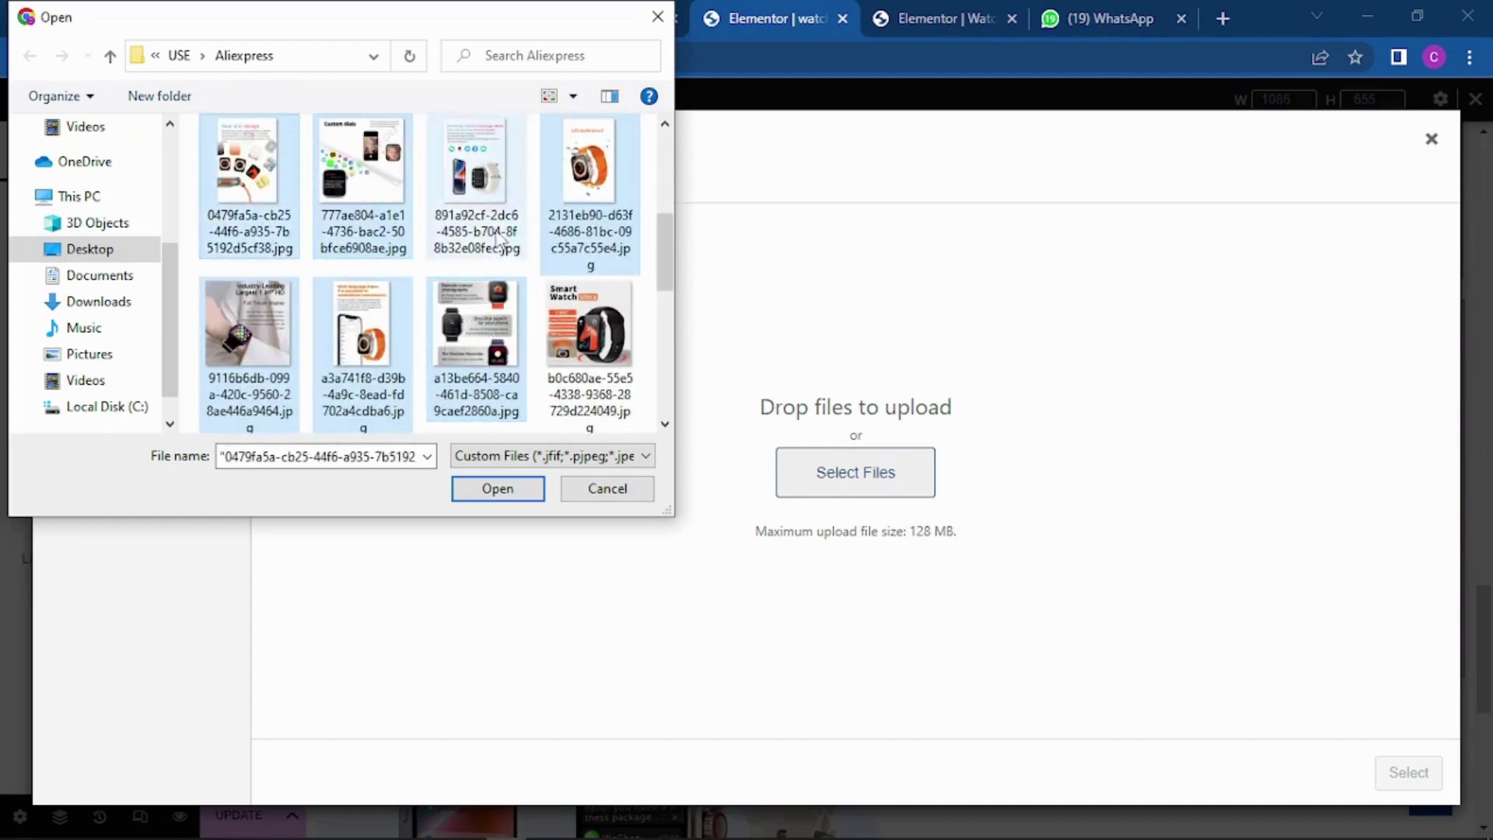
{"action": "scroll", "coordinate": [510, 284], "scroll_direction": "down", "scroll_amount": 2}
{"action": "scroll", "coordinate": [342, 304], "scroll_direction": "down", "scroll_amount": 1}
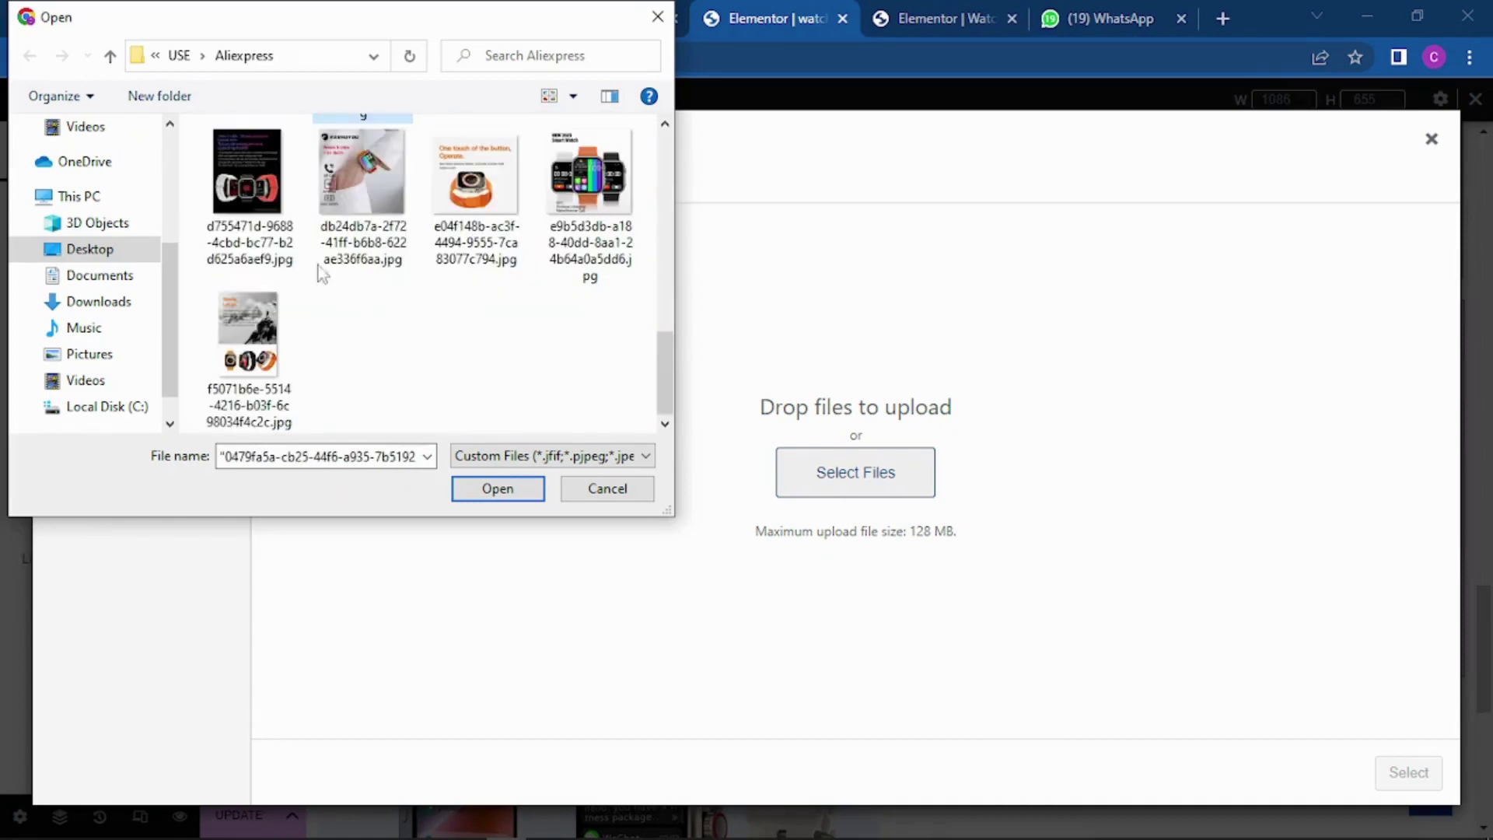
{"action": "left_click", "coordinate": [248, 335], "text": "ctrl"}
{"action": "left_click", "coordinate": [552, 229], "text": "ctrl"}
{"action": "left_click", "coordinate": [476, 187], "text": "ctrl"}
{"action": "left_click", "coordinate": [362, 187], "text": "ctrl"}
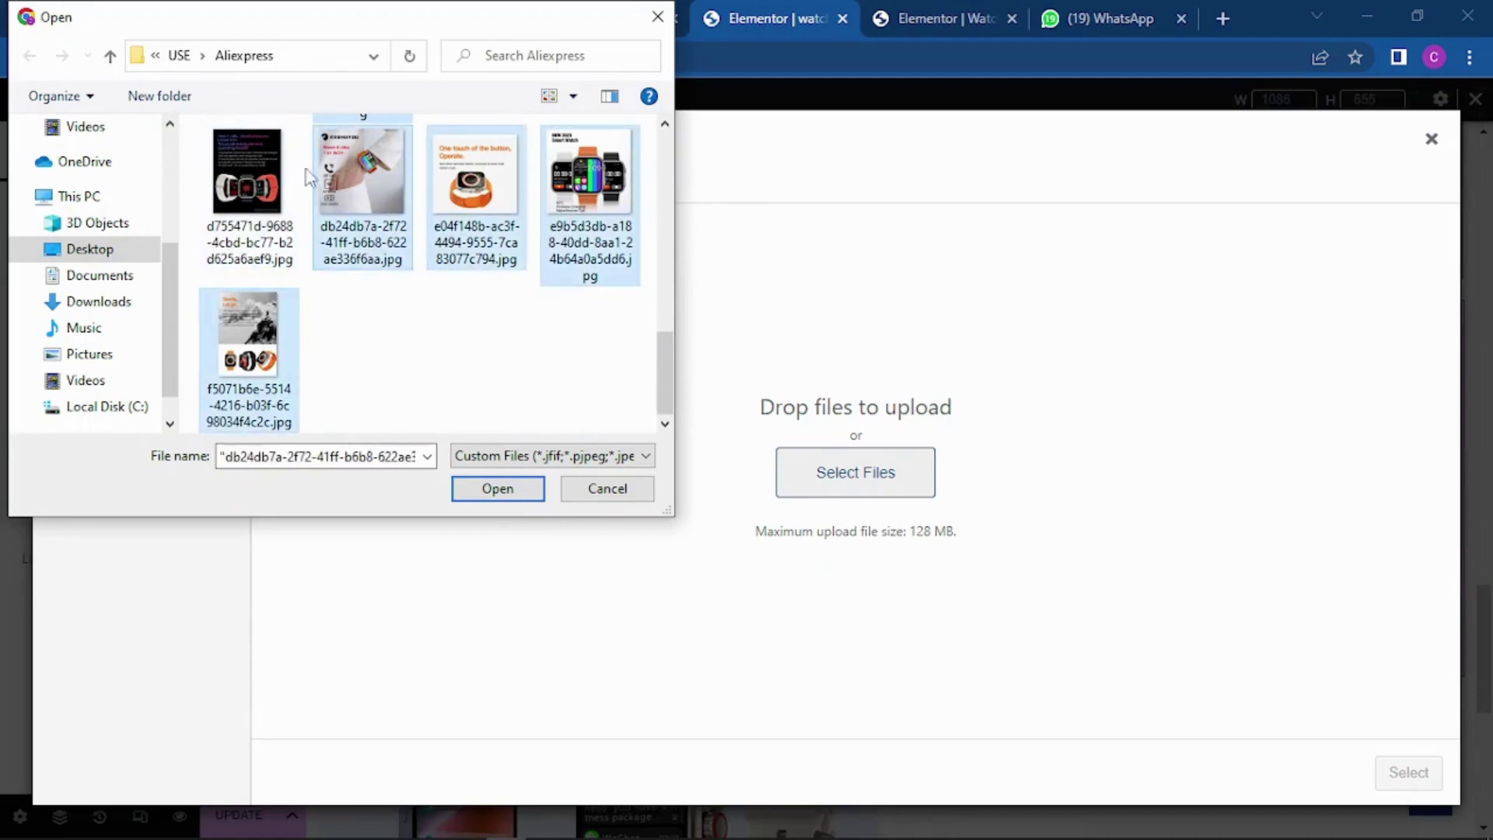
{"action": "scroll", "coordinate": [493, 327], "scroll_direction": "up", "scroll_amount": 1}
{"action": "scroll", "coordinate": [494, 327], "scroll_direction": "up", "scroll_amount": 1}
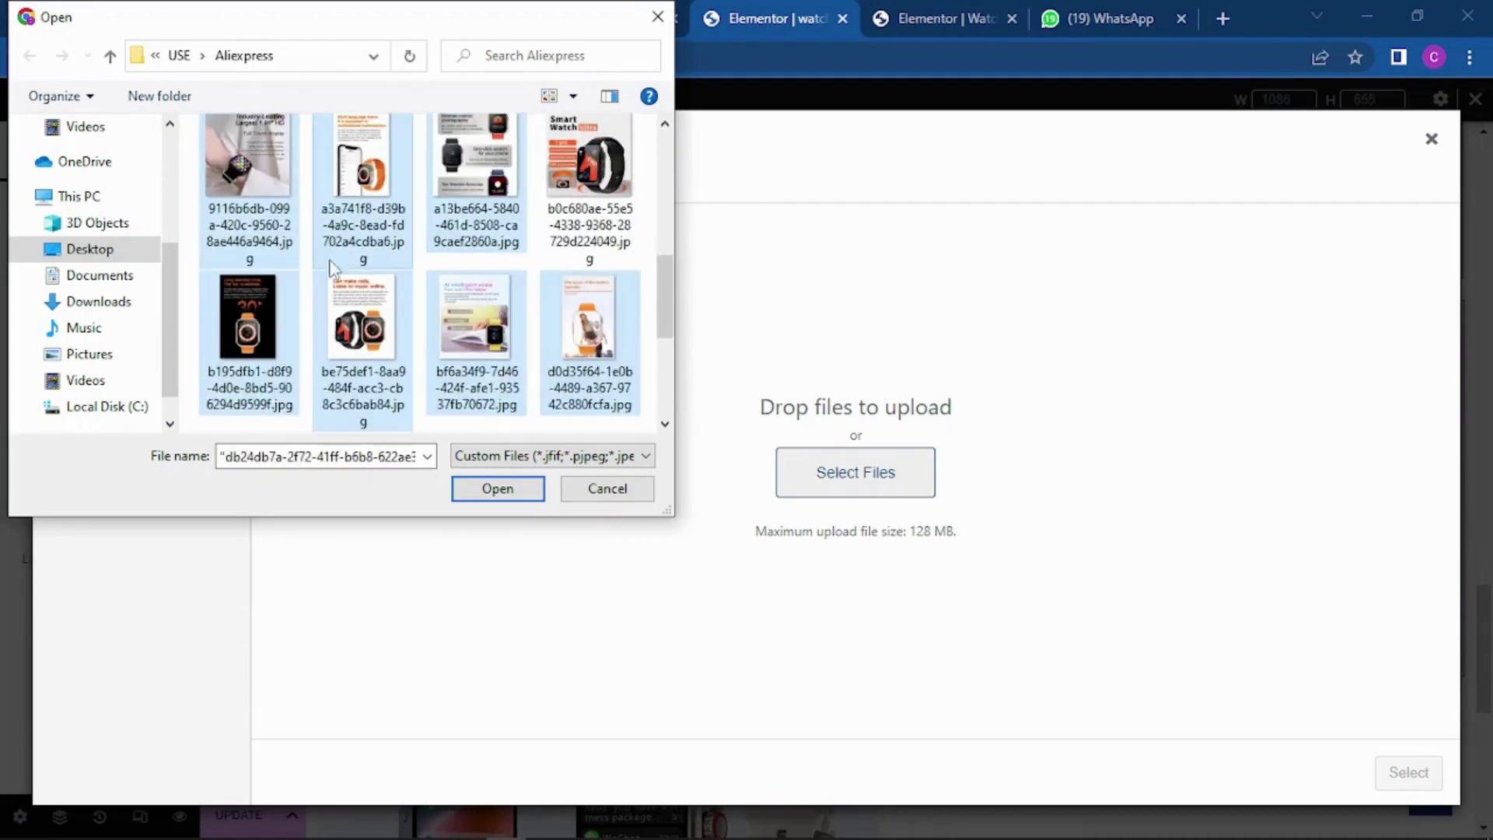
{"action": "scroll", "coordinate": [350, 280], "scroll_direction": "down", "scroll_amount": 2}
{"action": "left_click", "coordinate": [259, 229], "text": "ctrl"}
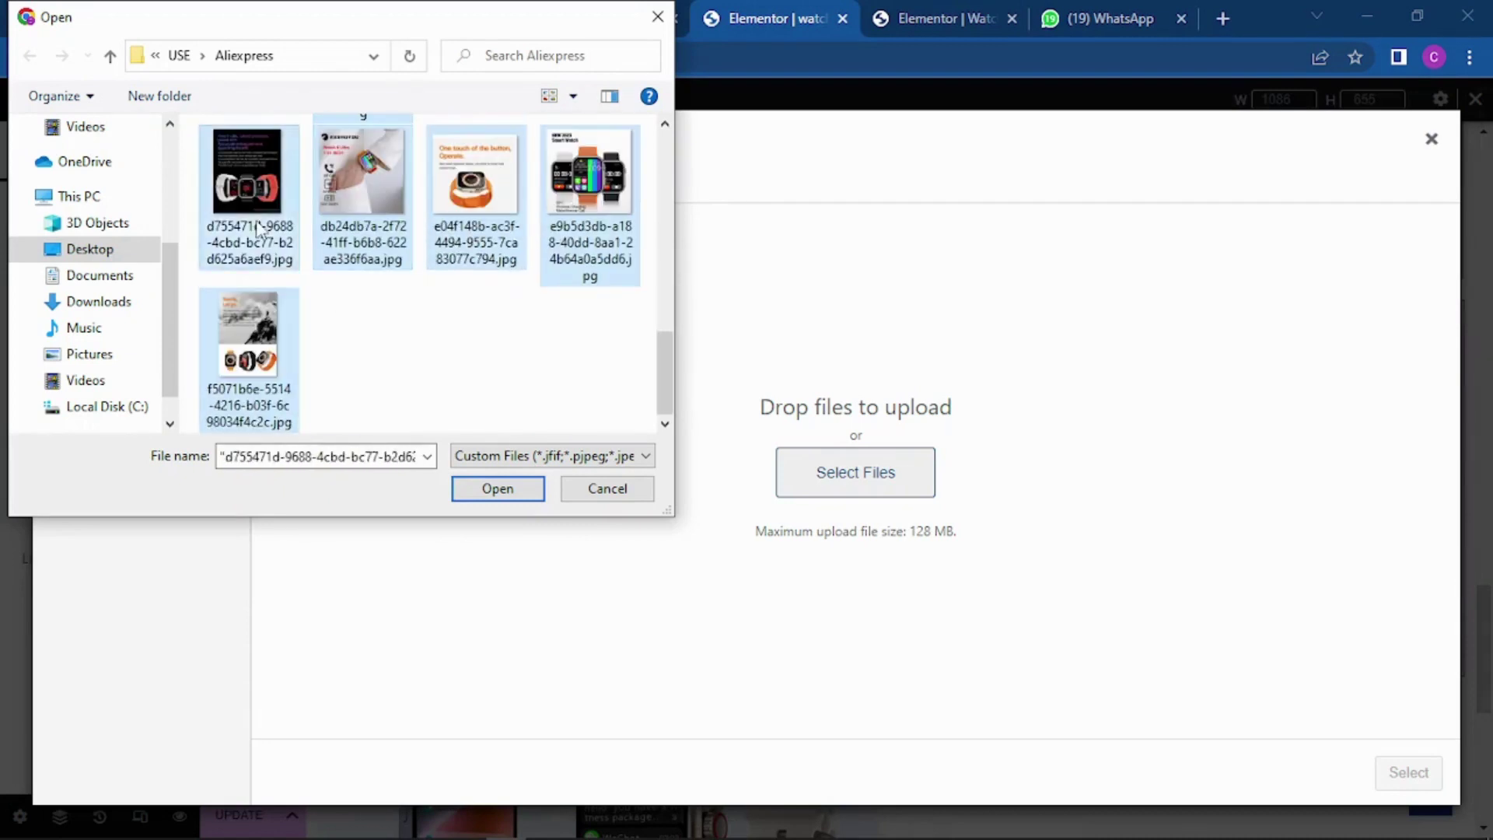
{"action": "left_click", "coordinate": [534, 479]}
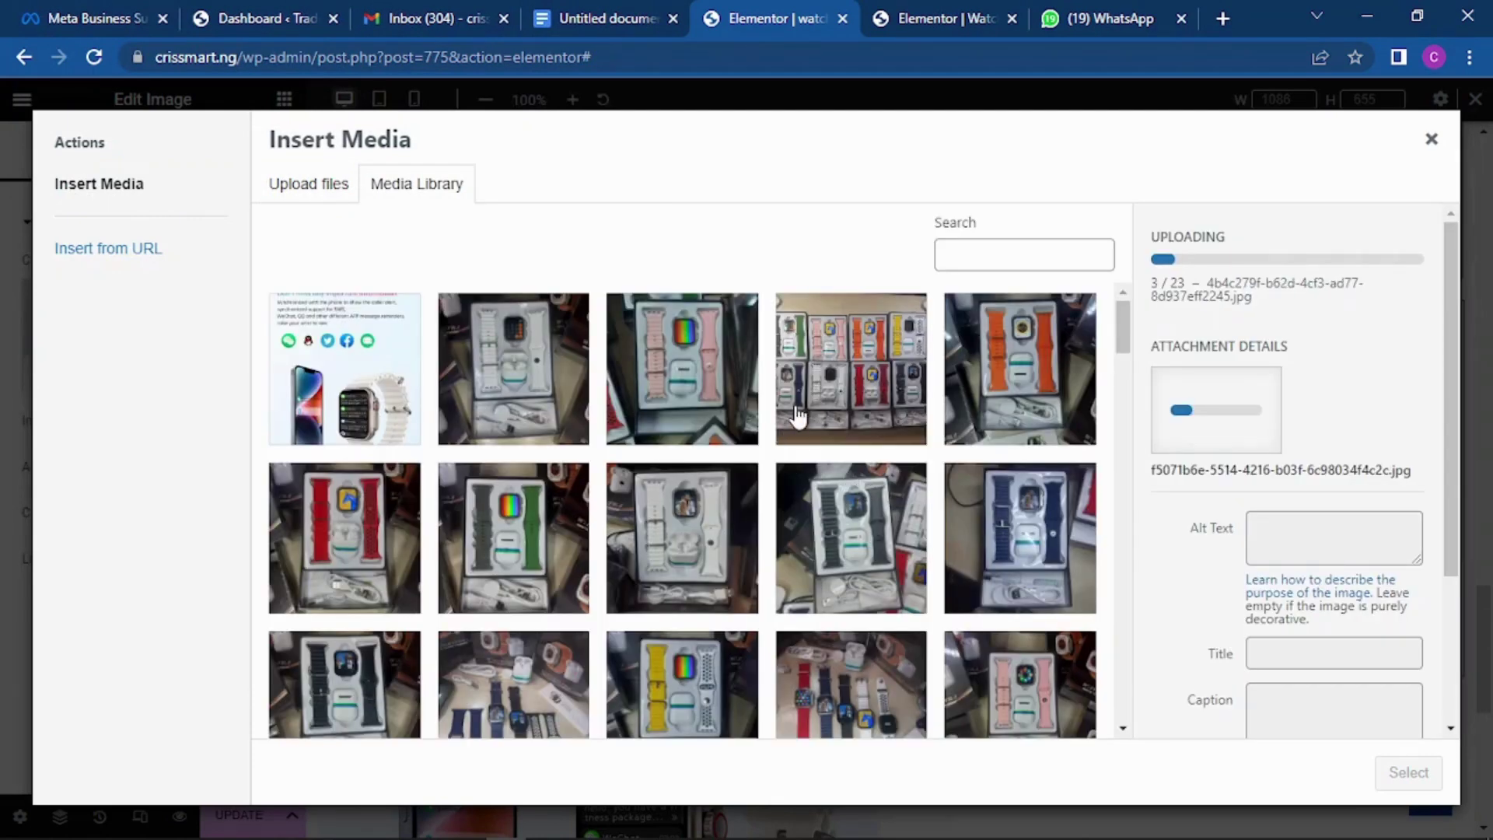
Insert the voice wake-up picture 434a7232-80bd-434b-974c-623780053d2d.jpg as the second column's image.
{"action": "scroll", "coordinate": [803, 400], "scroll_direction": "down", "scroll_amount": 5}
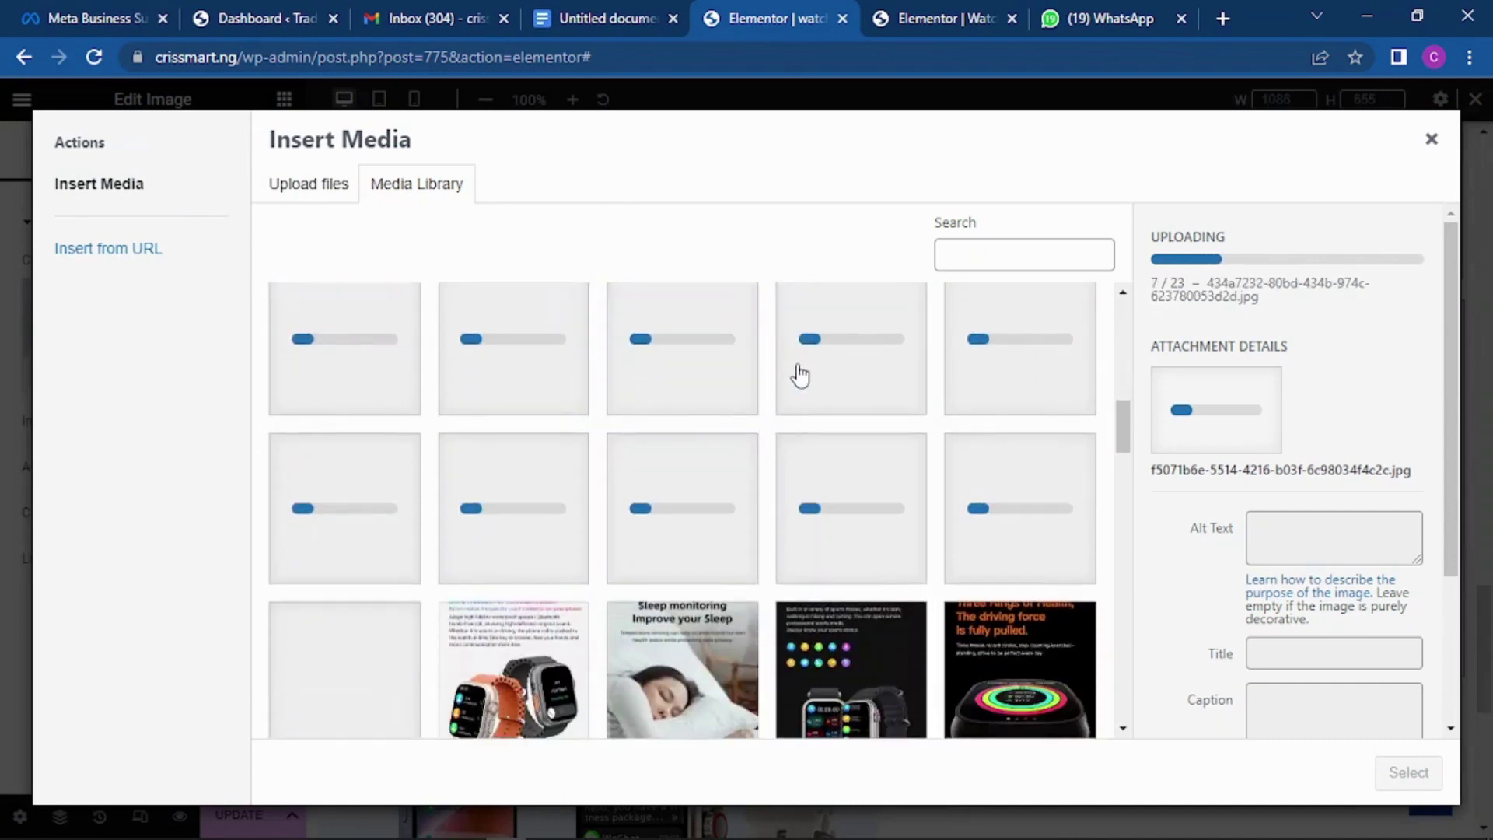
{"action": "scroll", "coordinate": [801, 379], "scroll_direction": "down", "scroll_amount": 2}
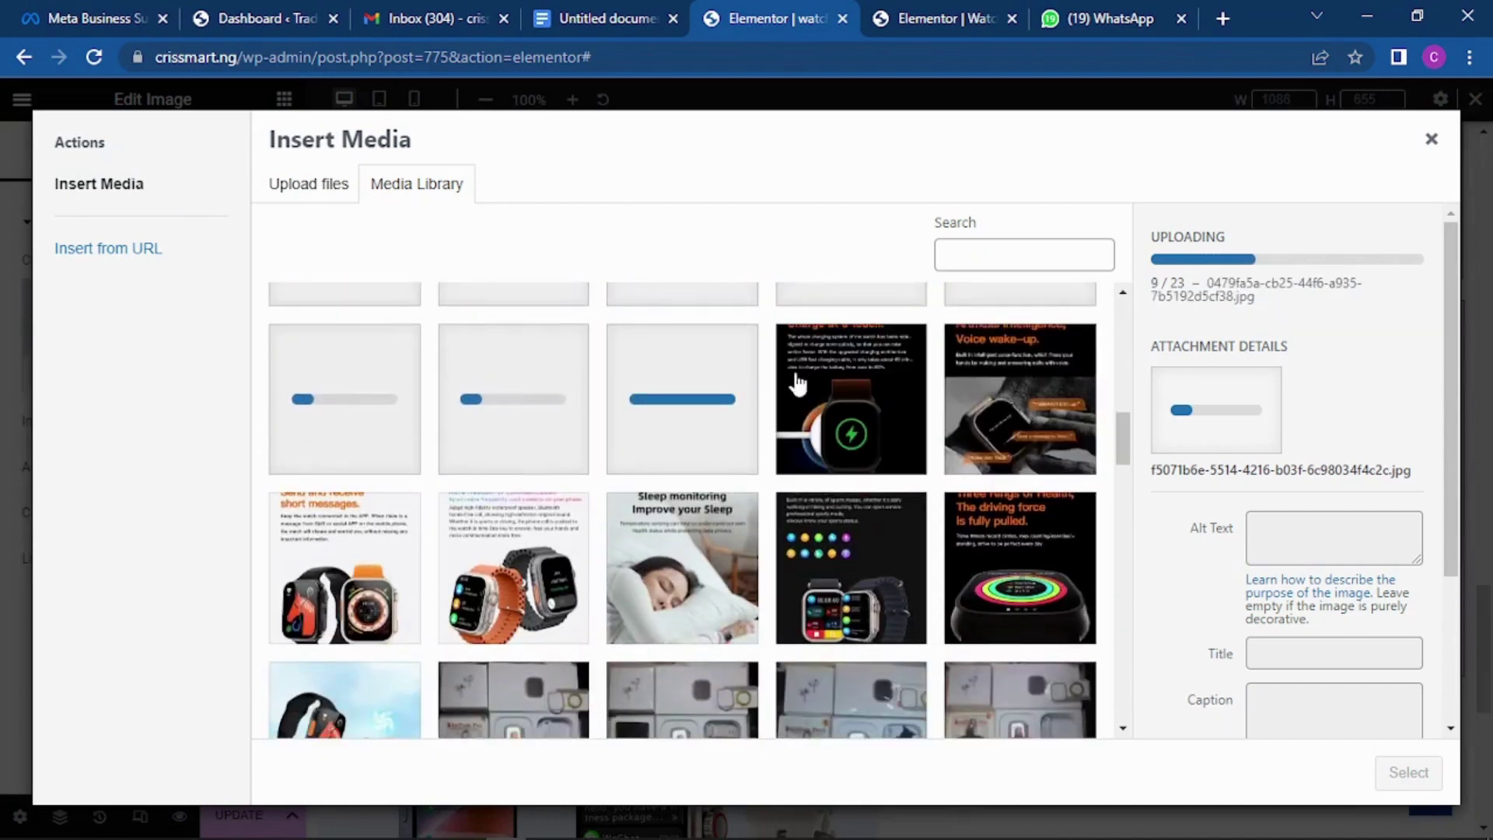
{"action": "left_click", "coordinate": [1035, 385]}
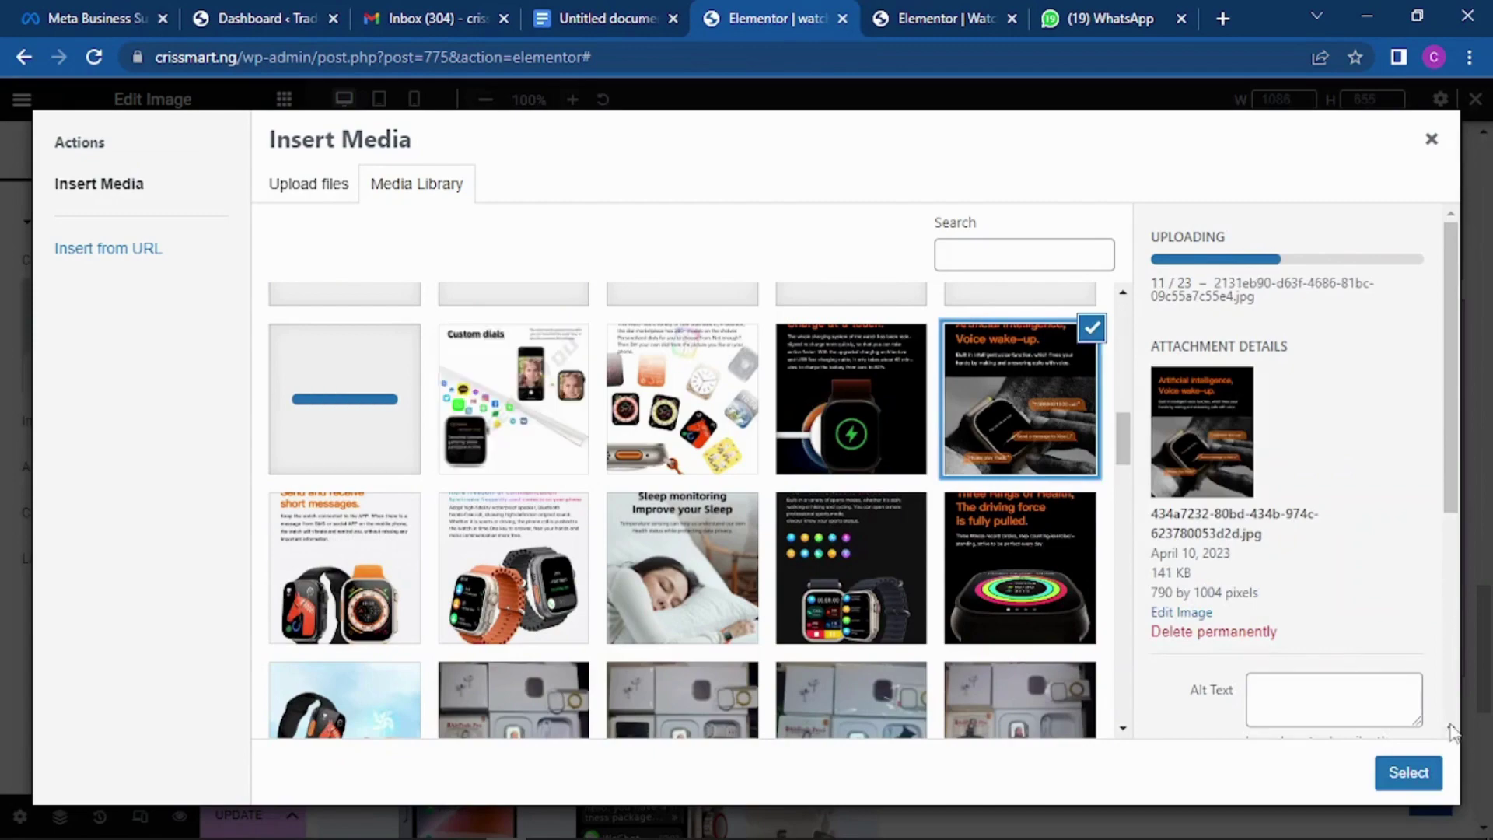
{"action": "left_click", "coordinate": [1409, 772]}
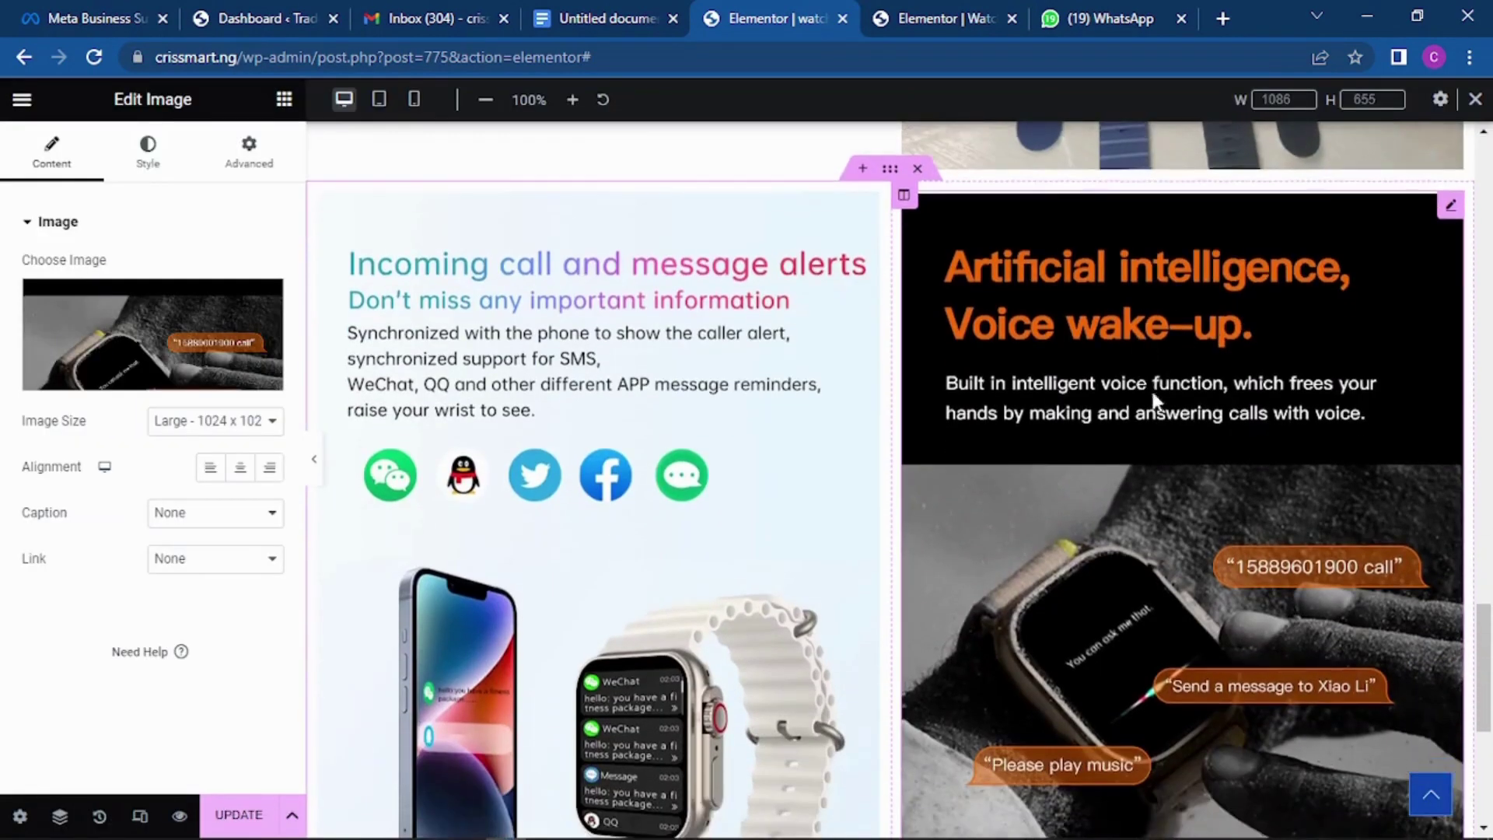
Duplicate the two-column section holding the message alerts and voice wake-up images.
{"action": "scroll", "coordinate": [1159, 386], "scroll_direction": "down", "scroll_amount": 4}
{"action": "scroll", "coordinate": [1131, 359], "scroll_direction": "up", "scroll_amount": 6}
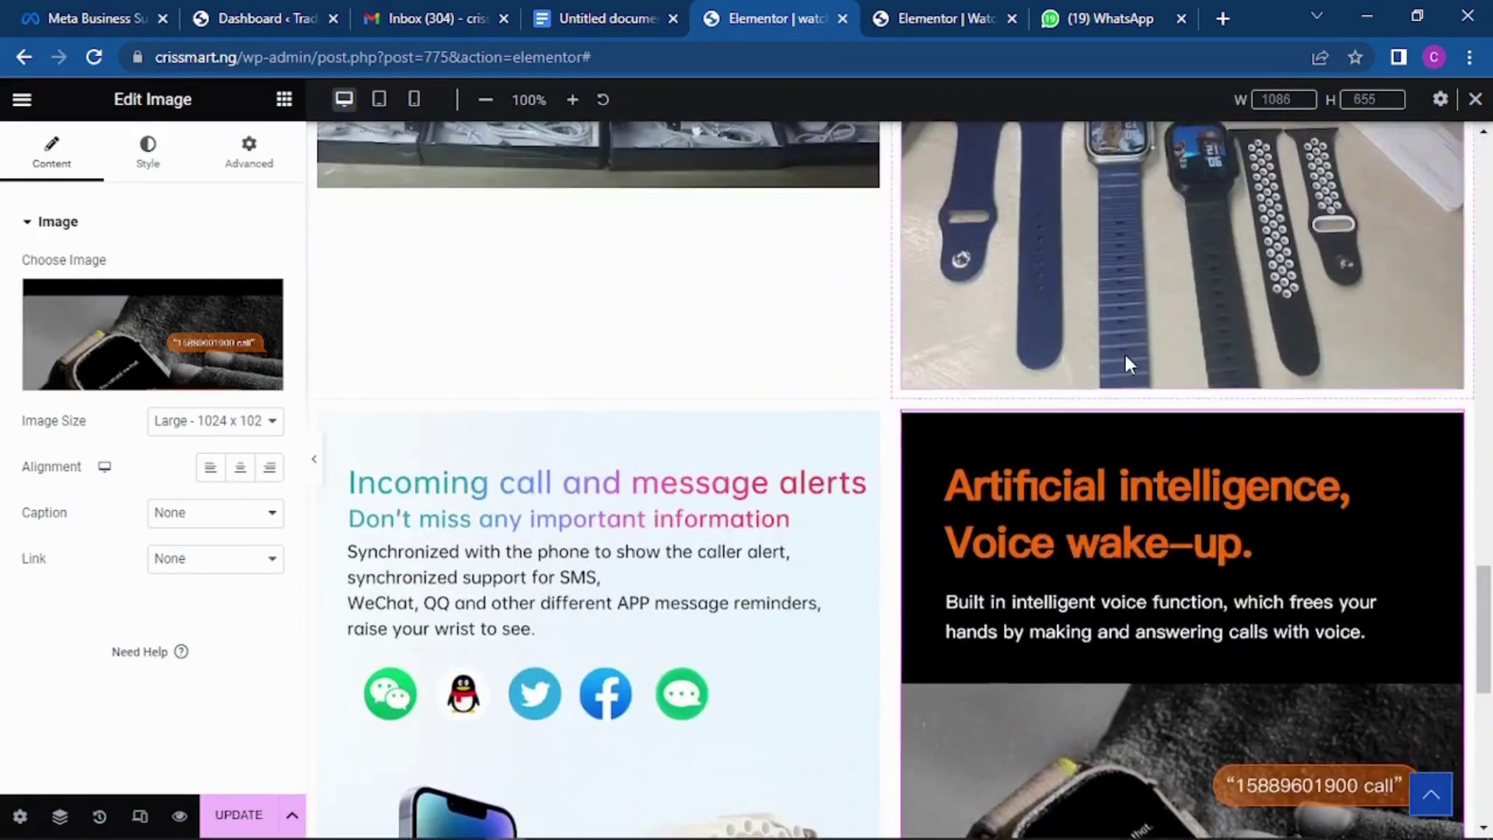
{"action": "scroll", "coordinate": [1126, 354], "scroll_direction": "down", "scroll_amount": 4}
{"action": "scroll", "coordinate": [1118, 351], "scroll_direction": "down", "scroll_amount": 4}
{"action": "scroll", "coordinate": [1113, 348], "scroll_direction": "up", "scroll_amount": 5}
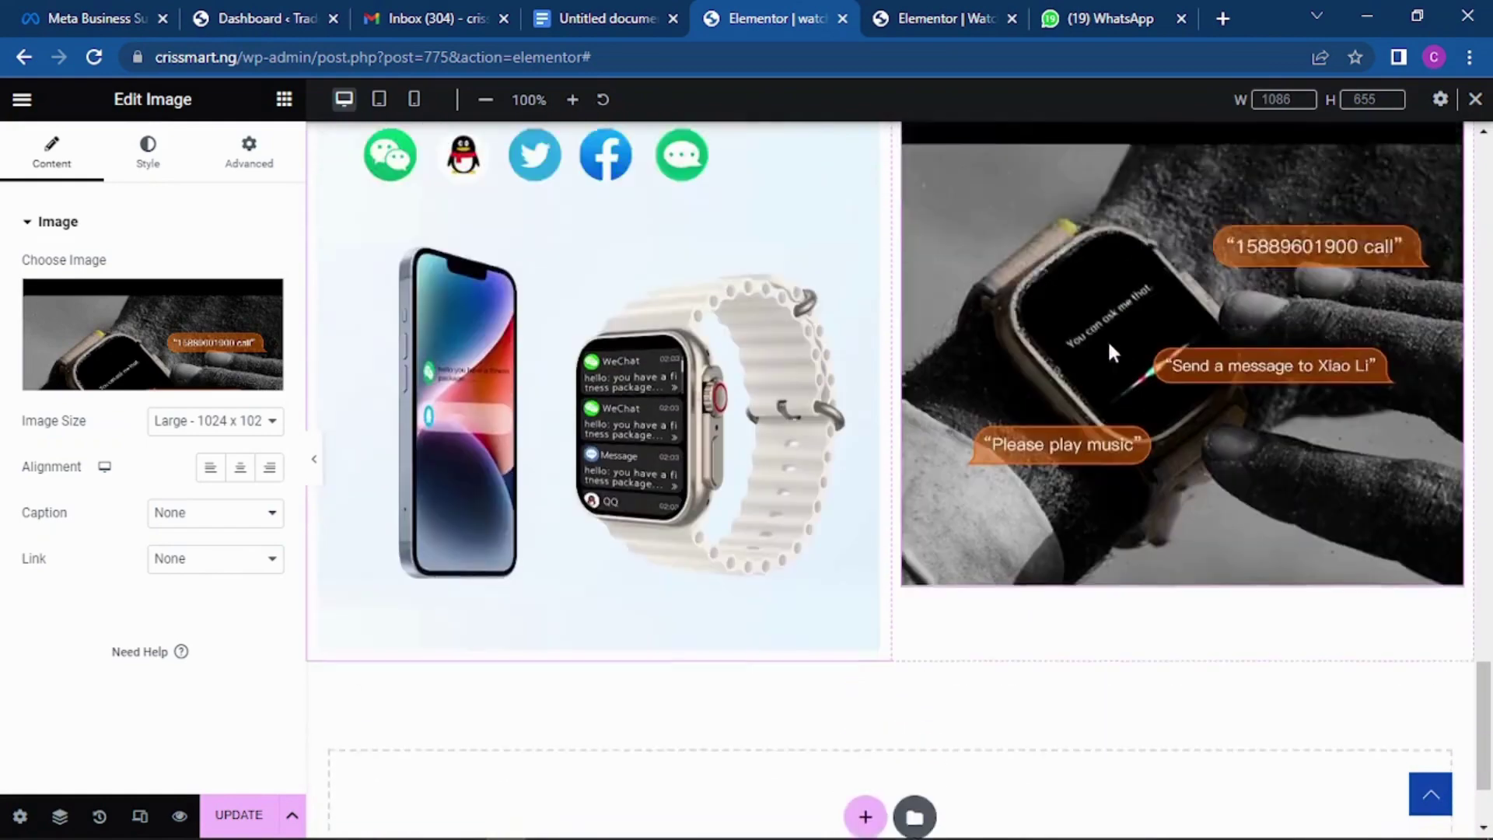
{"action": "scroll", "coordinate": [1104, 339], "scroll_direction": "down", "scroll_amount": 5}
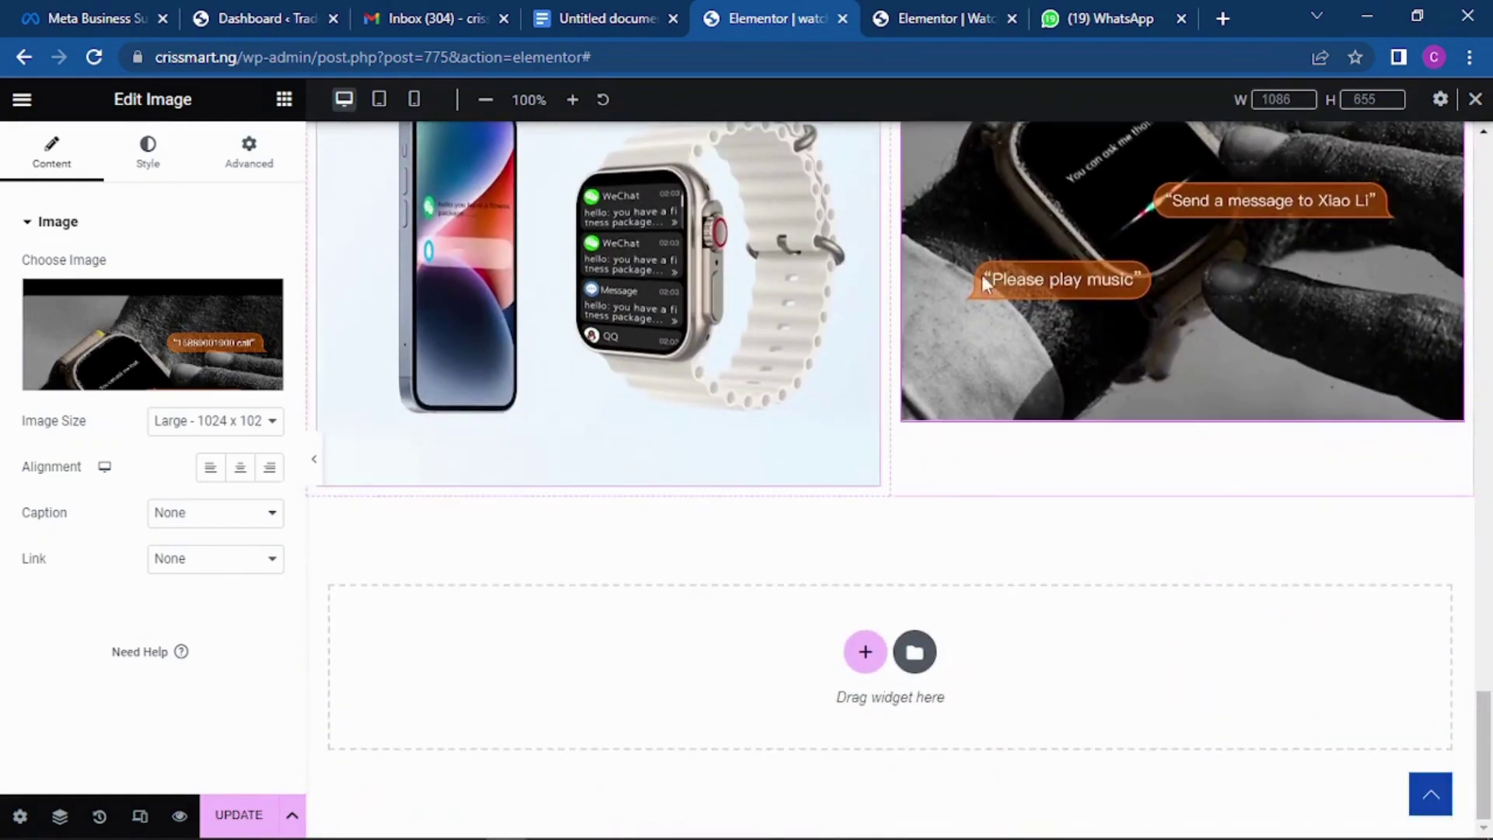
{"action": "scroll", "coordinate": [976, 333], "scroll_direction": "up", "scroll_amount": 5}
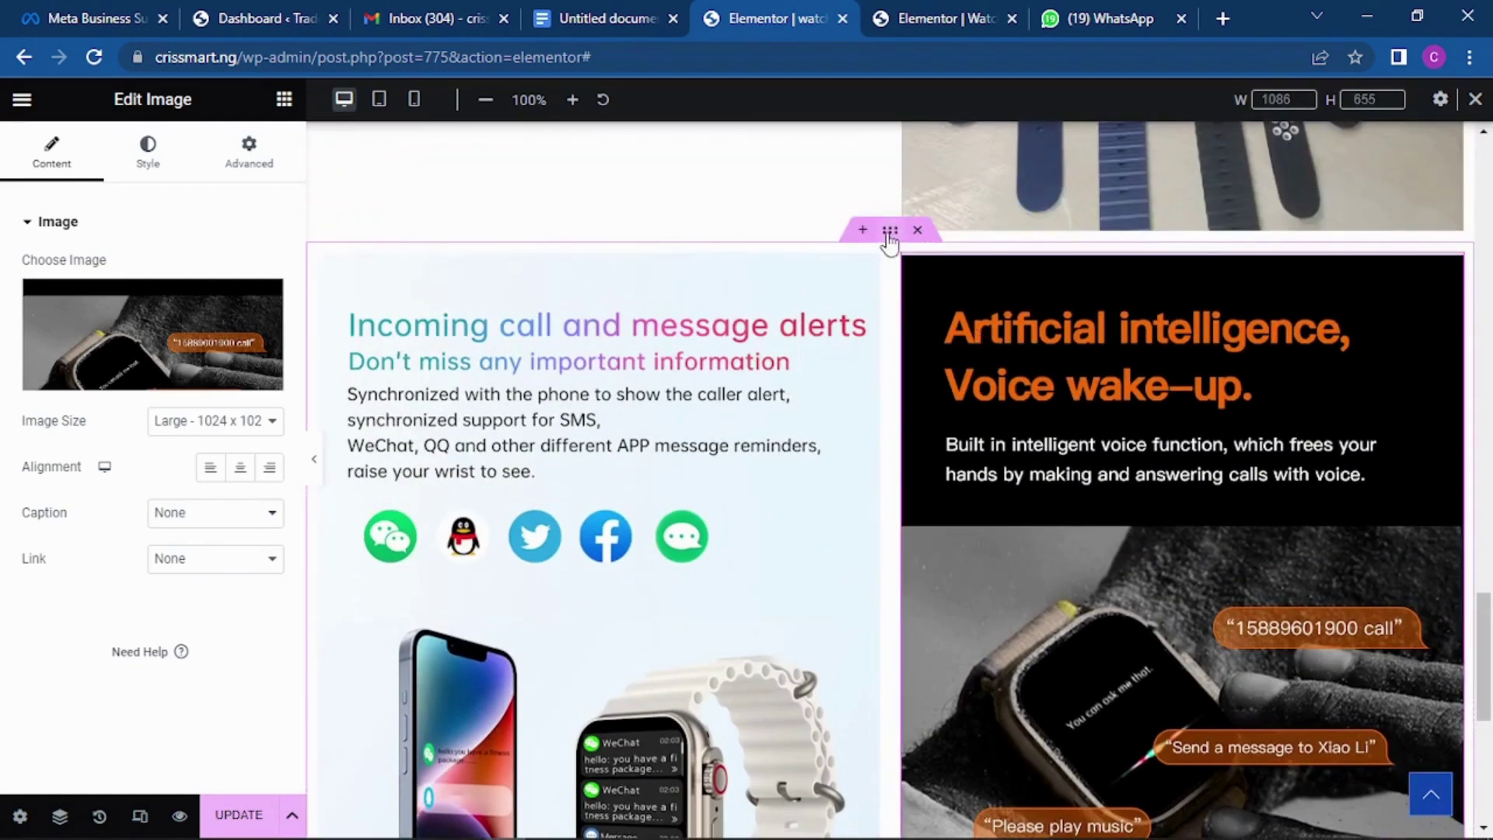
{"action": "right_click", "coordinate": [888, 237]}
{"action": "left_click", "coordinate": [917, 307]}
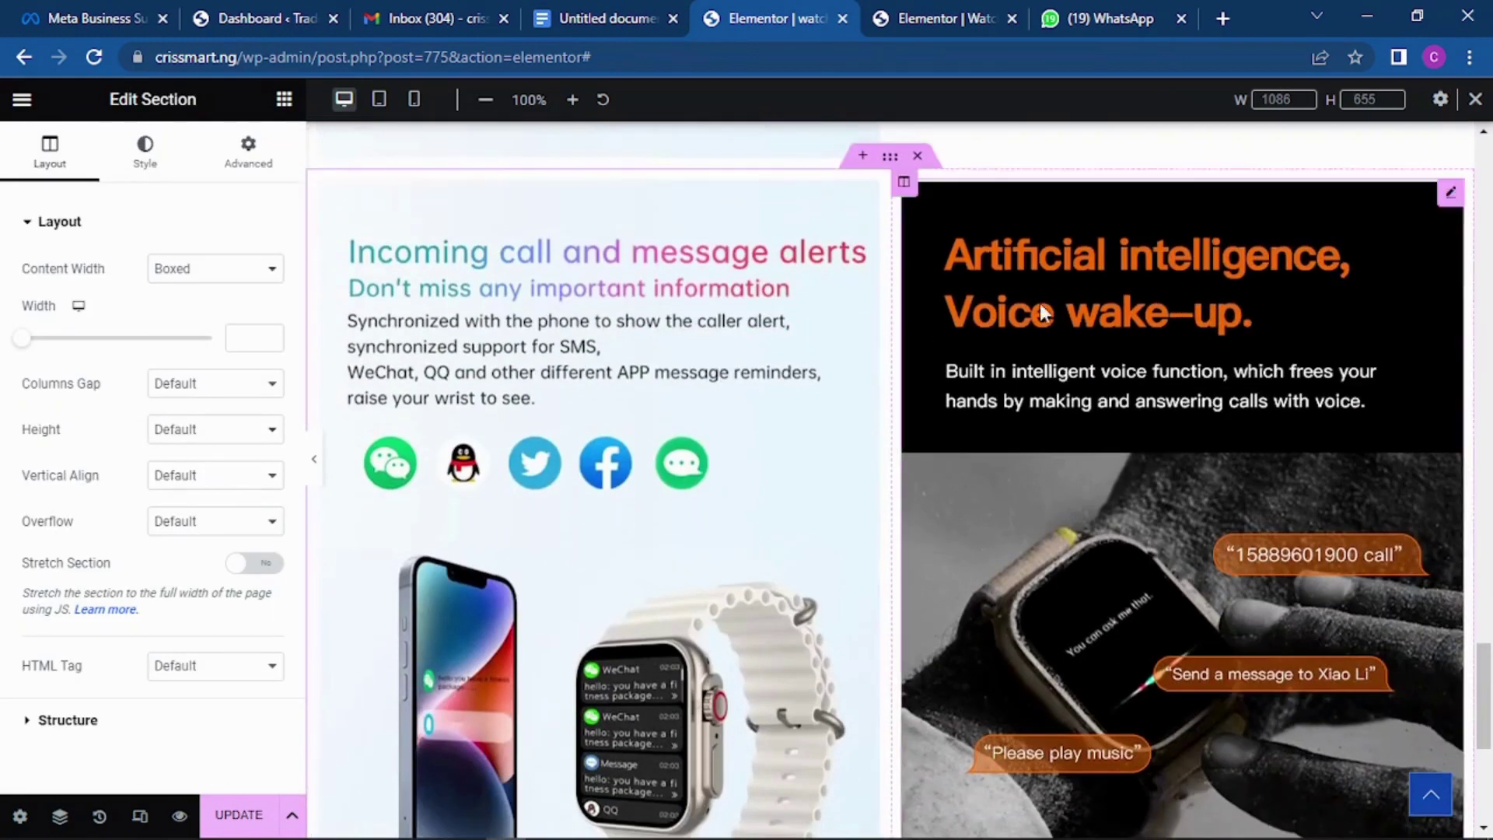
Replace the duplicated section's first-column image with the NEW 2023 Smart Watch picture e9b5d3db-a188-40dd-8aa1-24b64a0a5dd6.jpg.
{"action": "left_click", "coordinate": [657, 410]}
{"action": "left_click", "coordinate": [144, 327]}
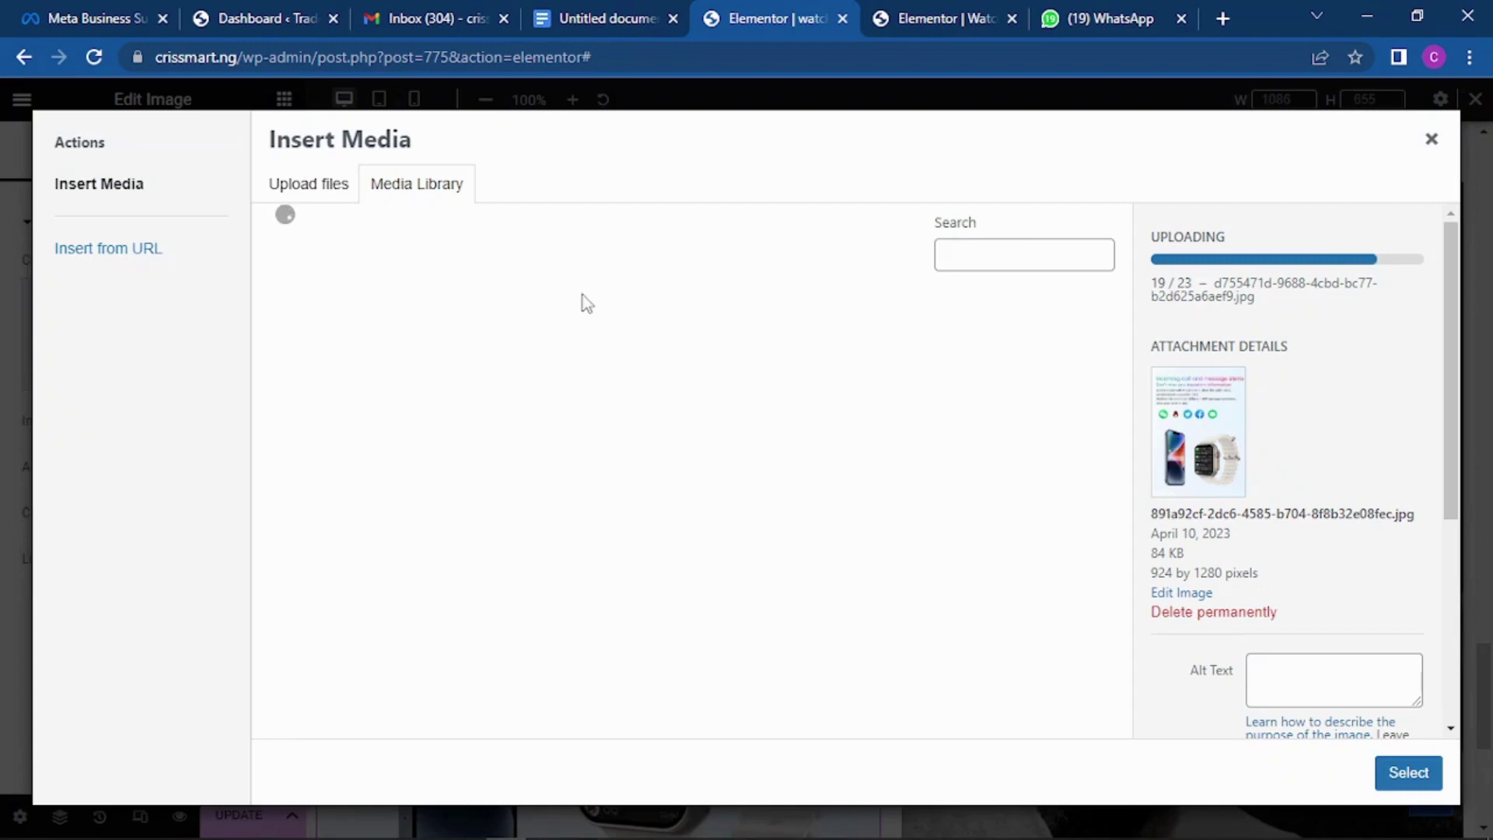
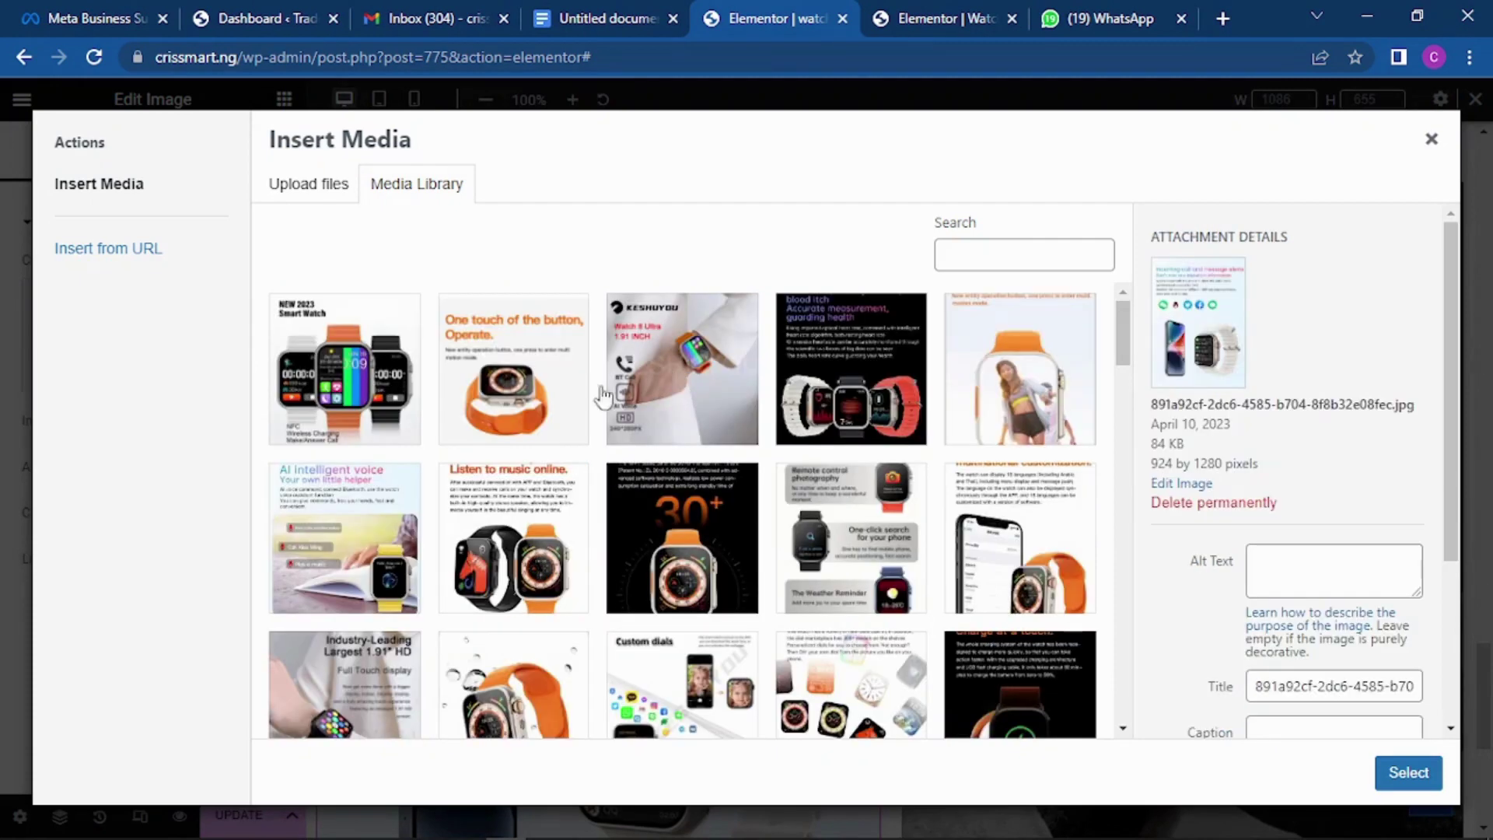
{"action": "left_click", "coordinate": [336, 369]}
{"action": "left_click", "coordinate": [1423, 773]}
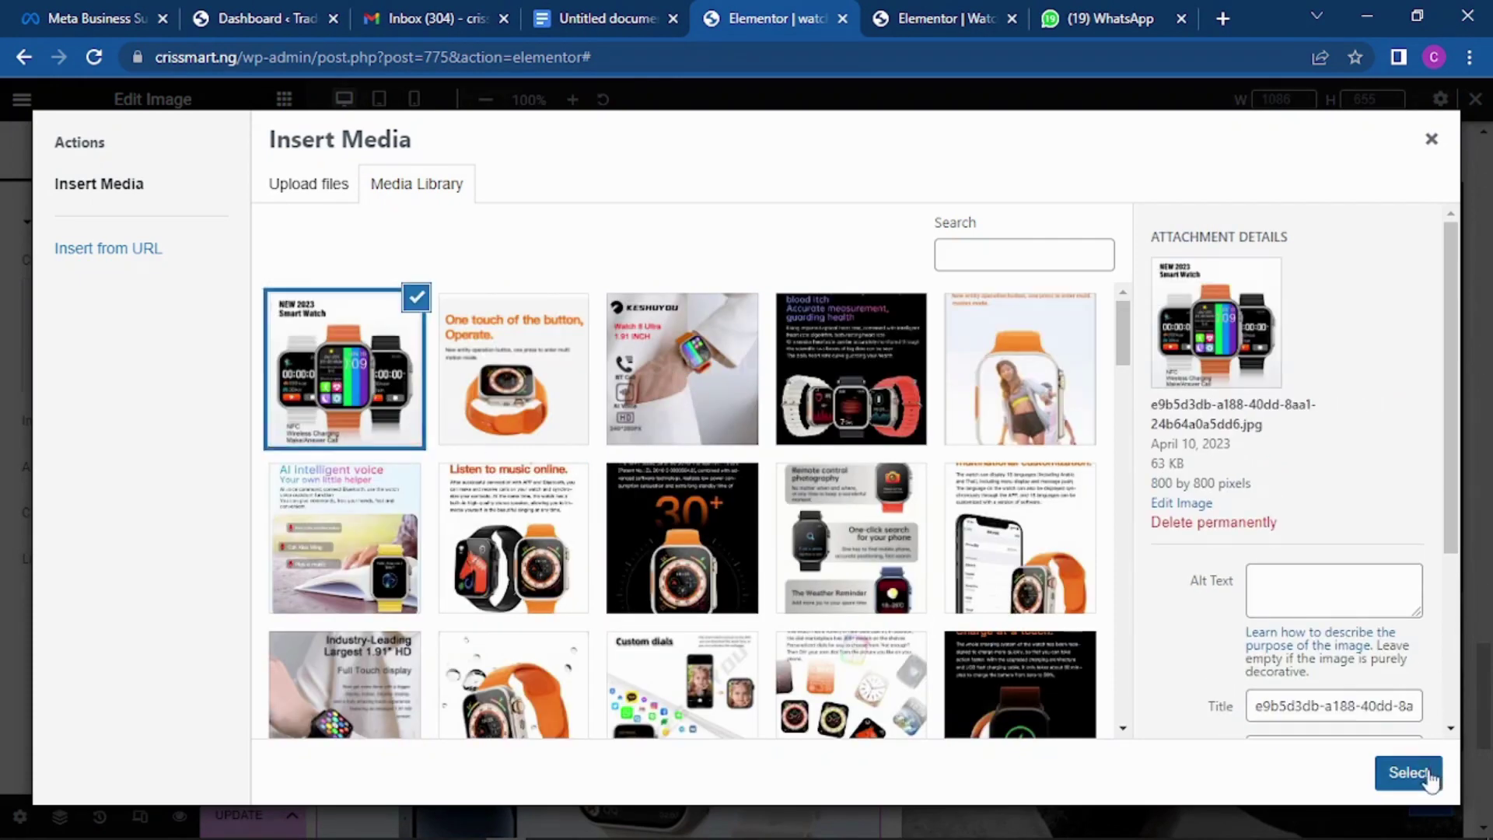
Replace the duplicated section's voice wake-up image in the second column with 46a596b6-fe7b-41df-802a-9e58f882c428.jpg.
{"action": "scroll", "coordinate": [1094, 401], "scroll_direction": "down", "scroll_amount": 5}
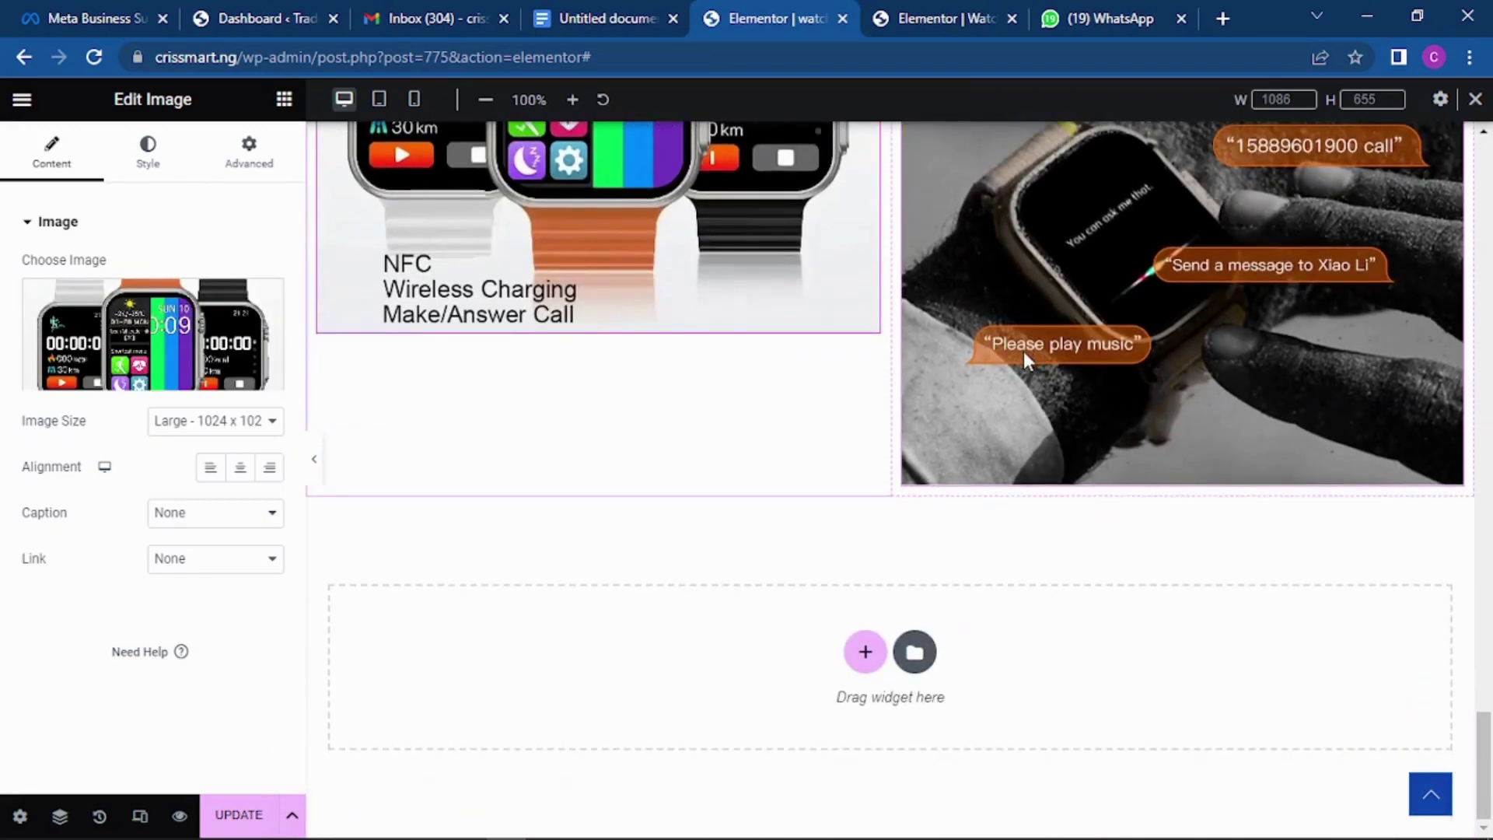
{"action": "left_click", "coordinate": [113, 330]}
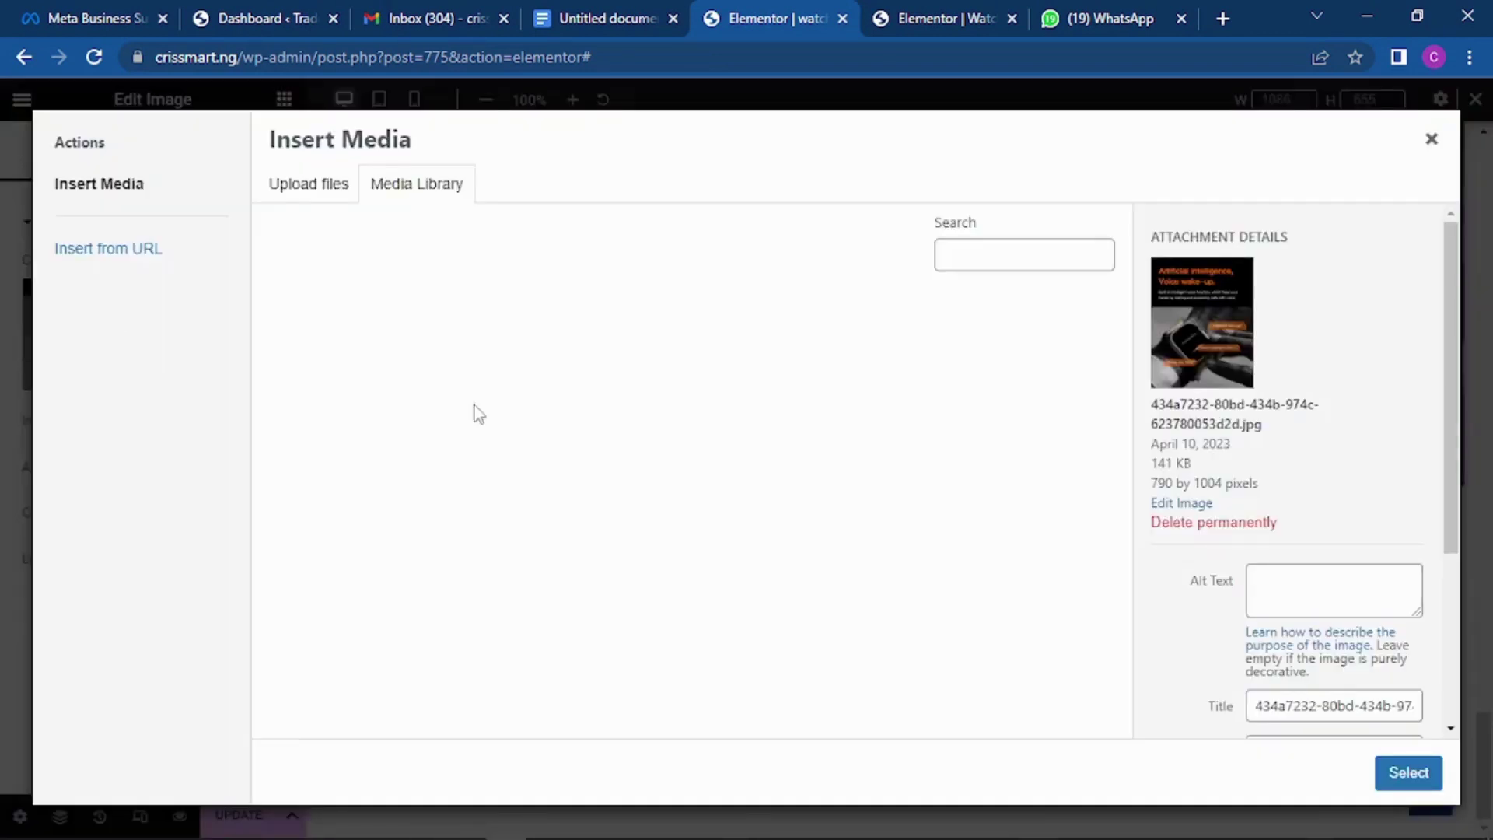
{"action": "scroll", "coordinate": [791, 351], "scroll_direction": "down", "scroll_amount": 3}
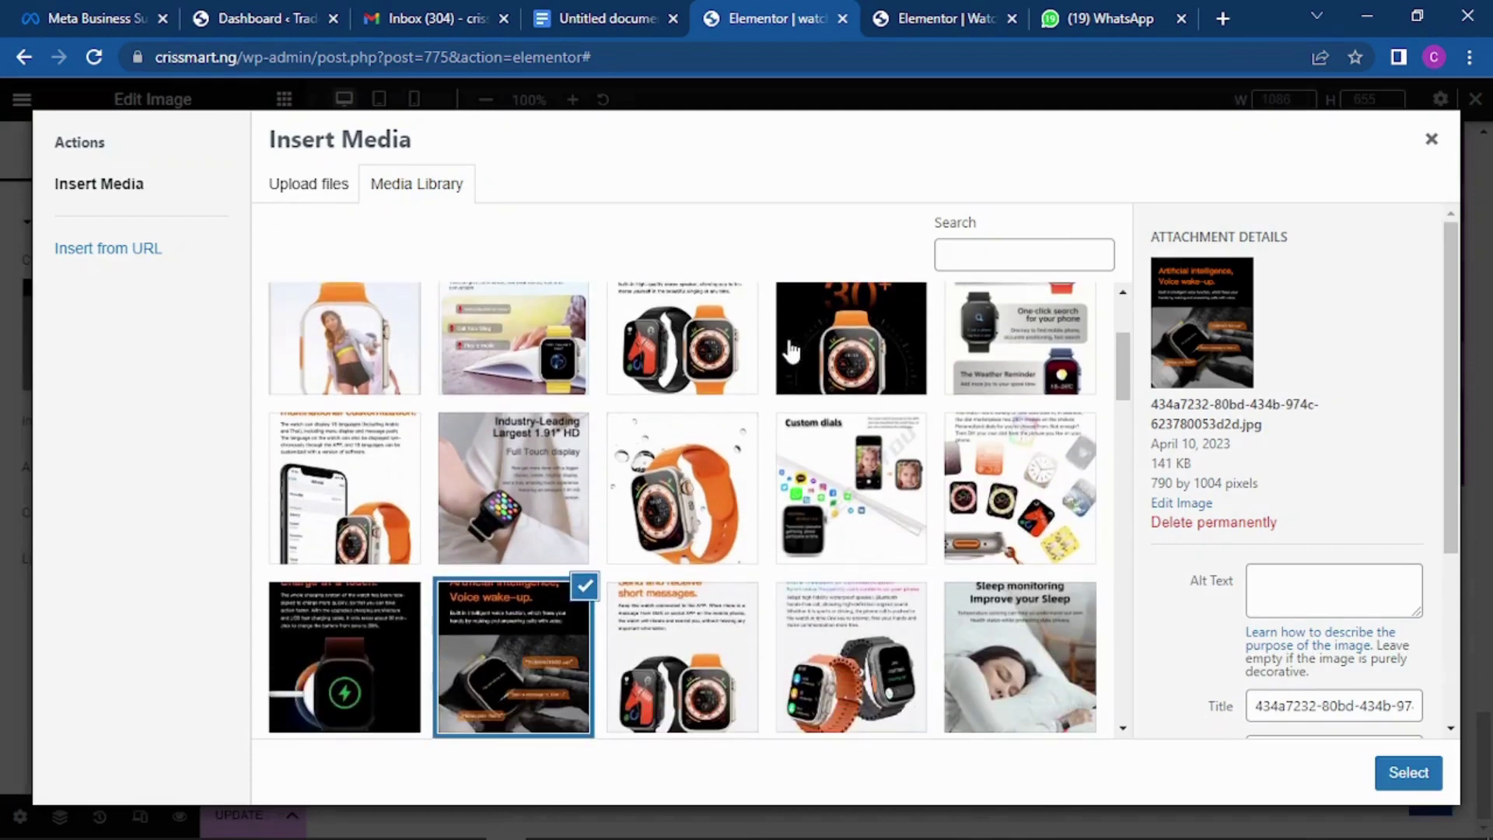
{"action": "scroll", "coordinate": [791, 352], "scroll_direction": "down", "scroll_amount": 3}
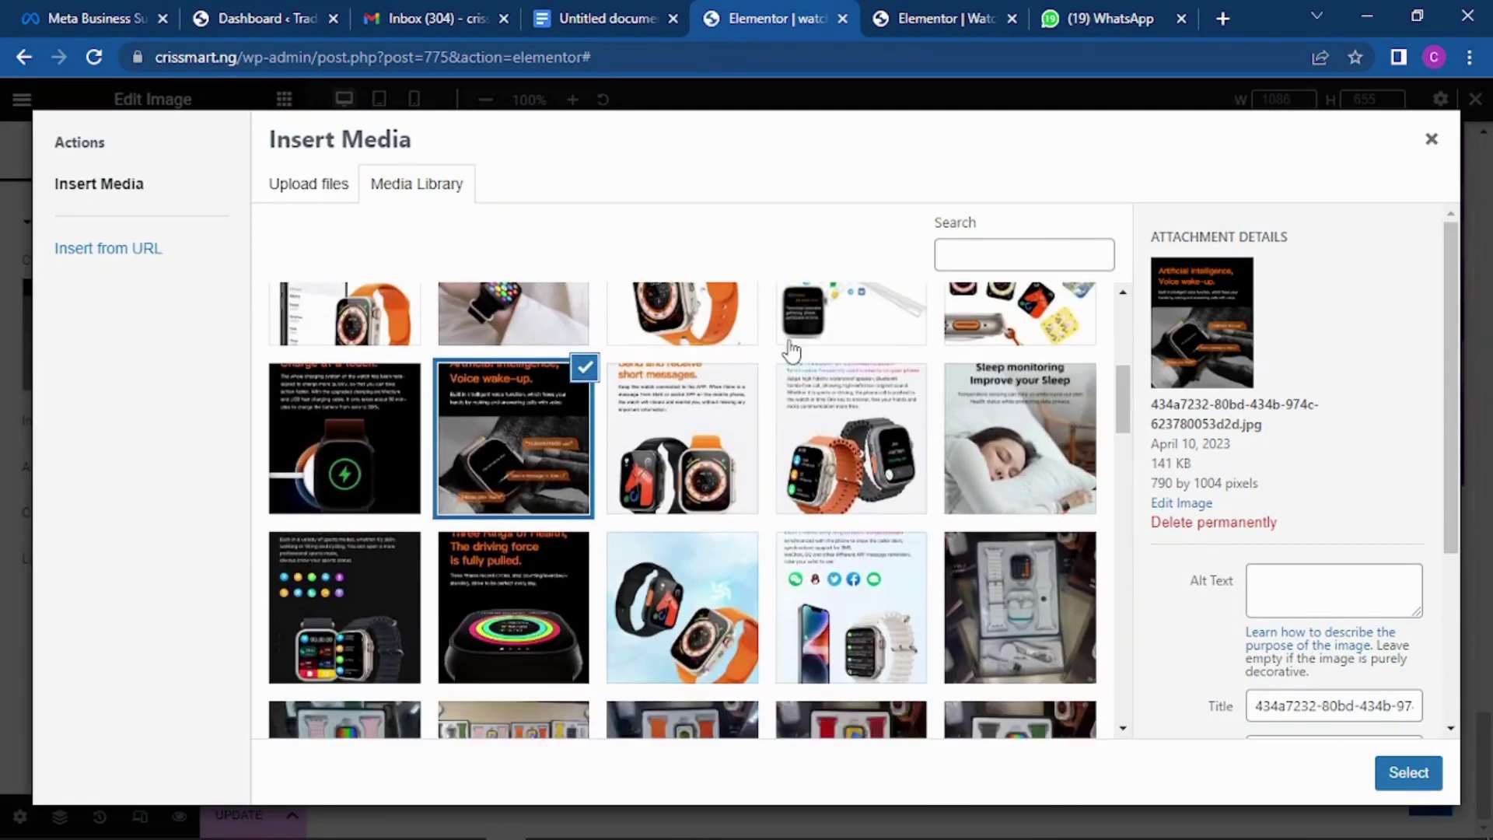
{"action": "left_click", "coordinate": [858, 445]}
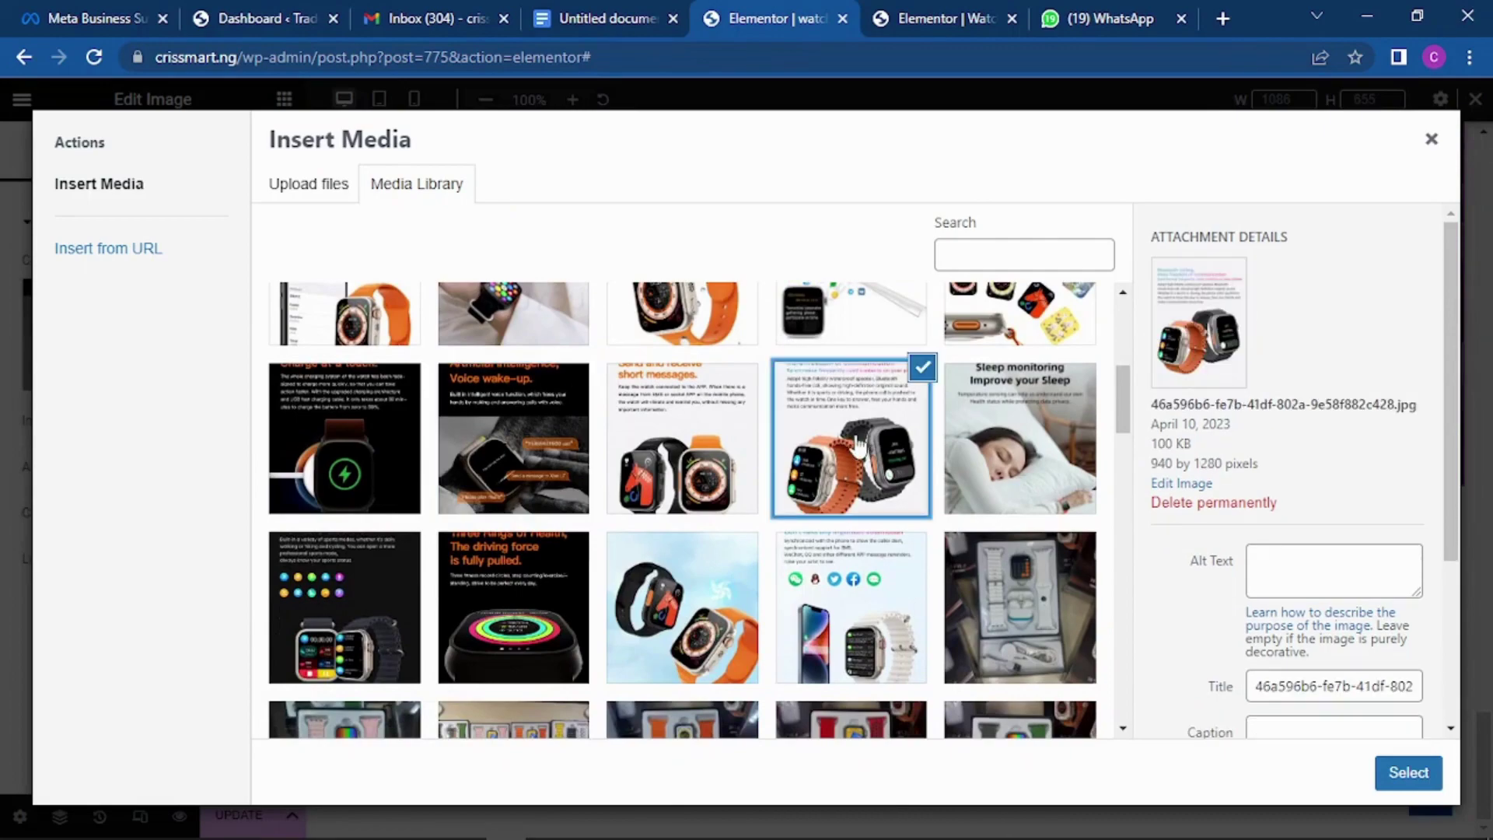
{"action": "left_click", "coordinate": [1407, 772]}
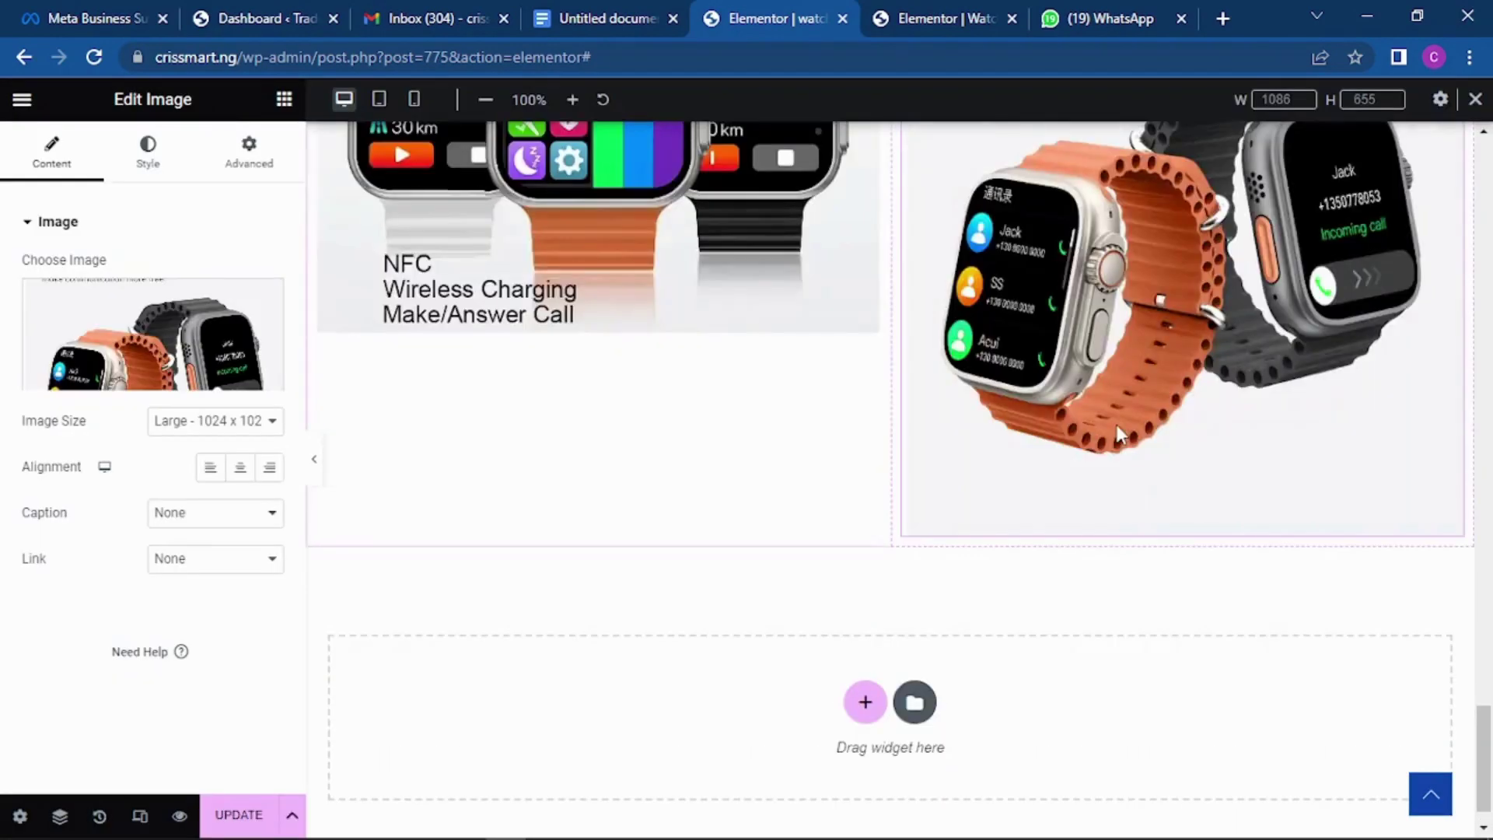
{"action": "scroll", "coordinate": [978, 370], "scroll_direction": "up", "scroll_amount": 9}
{"action": "scroll", "coordinate": [972, 358], "scroll_direction": "up", "scroll_amount": 18}
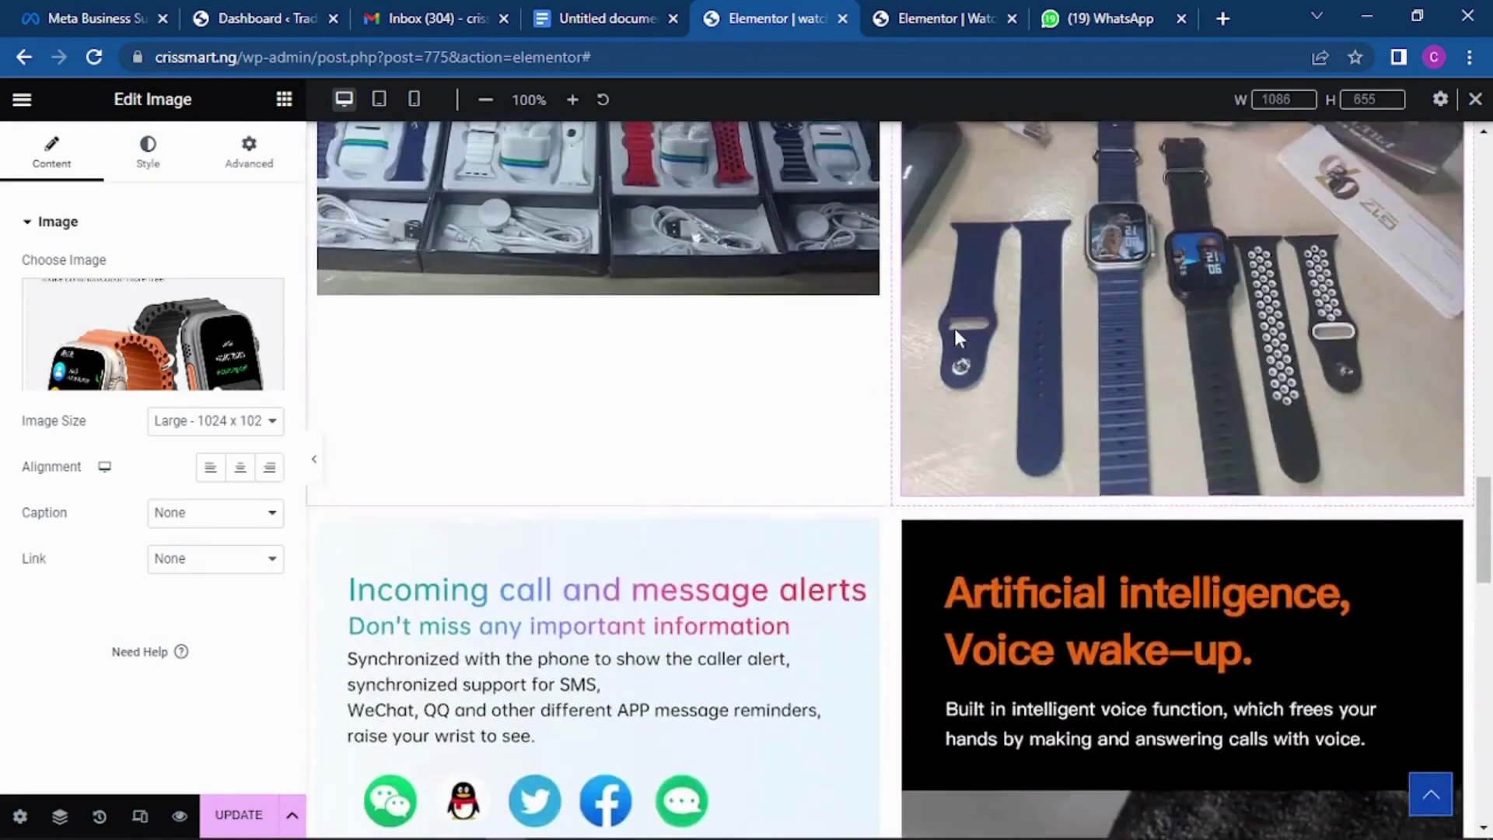
Add a single-column section at the end of the page, below the last smartwatch image section.
{"action": "scroll", "coordinate": [894, 303], "scroll_direction": "down", "scroll_amount": 6}
{"action": "scroll", "coordinate": [855, 326], "scroll_direction": "down", "scroll_amount": 15}
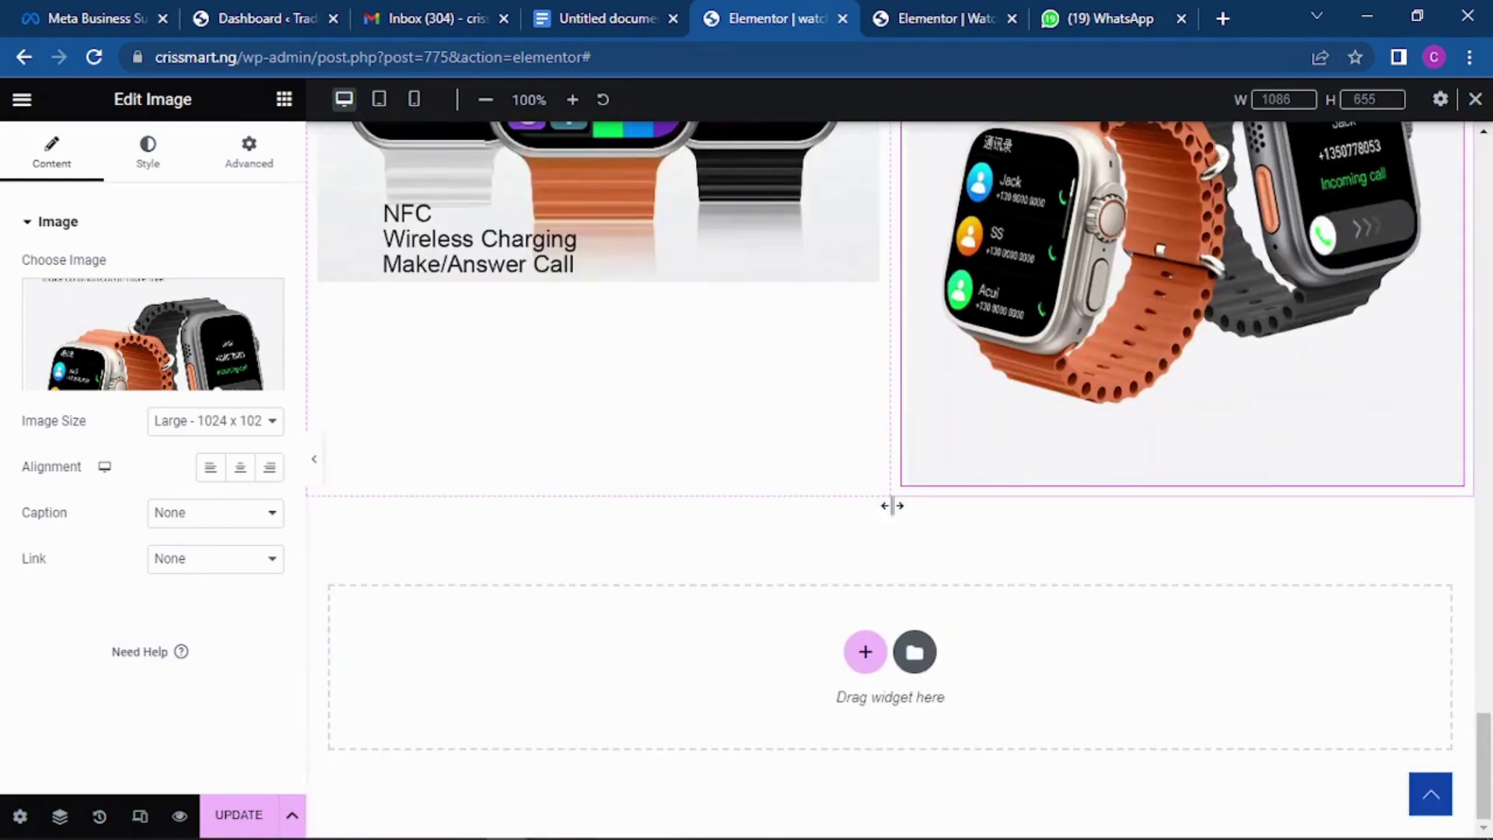
{"action": "left_click", "coordinate": [866, 652]}
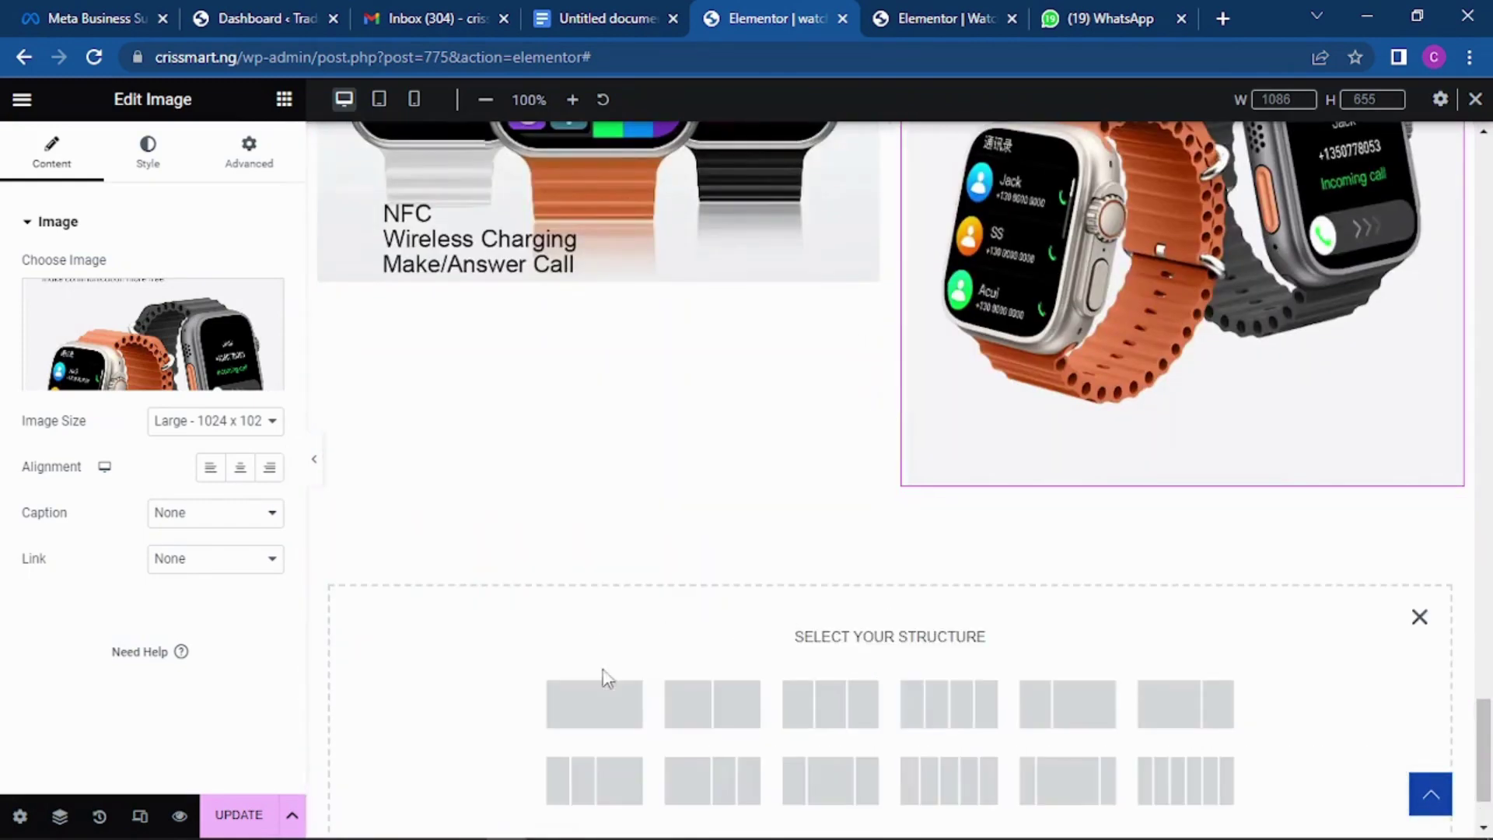
{"action": "left_click", "coordinate": [597, 684]}
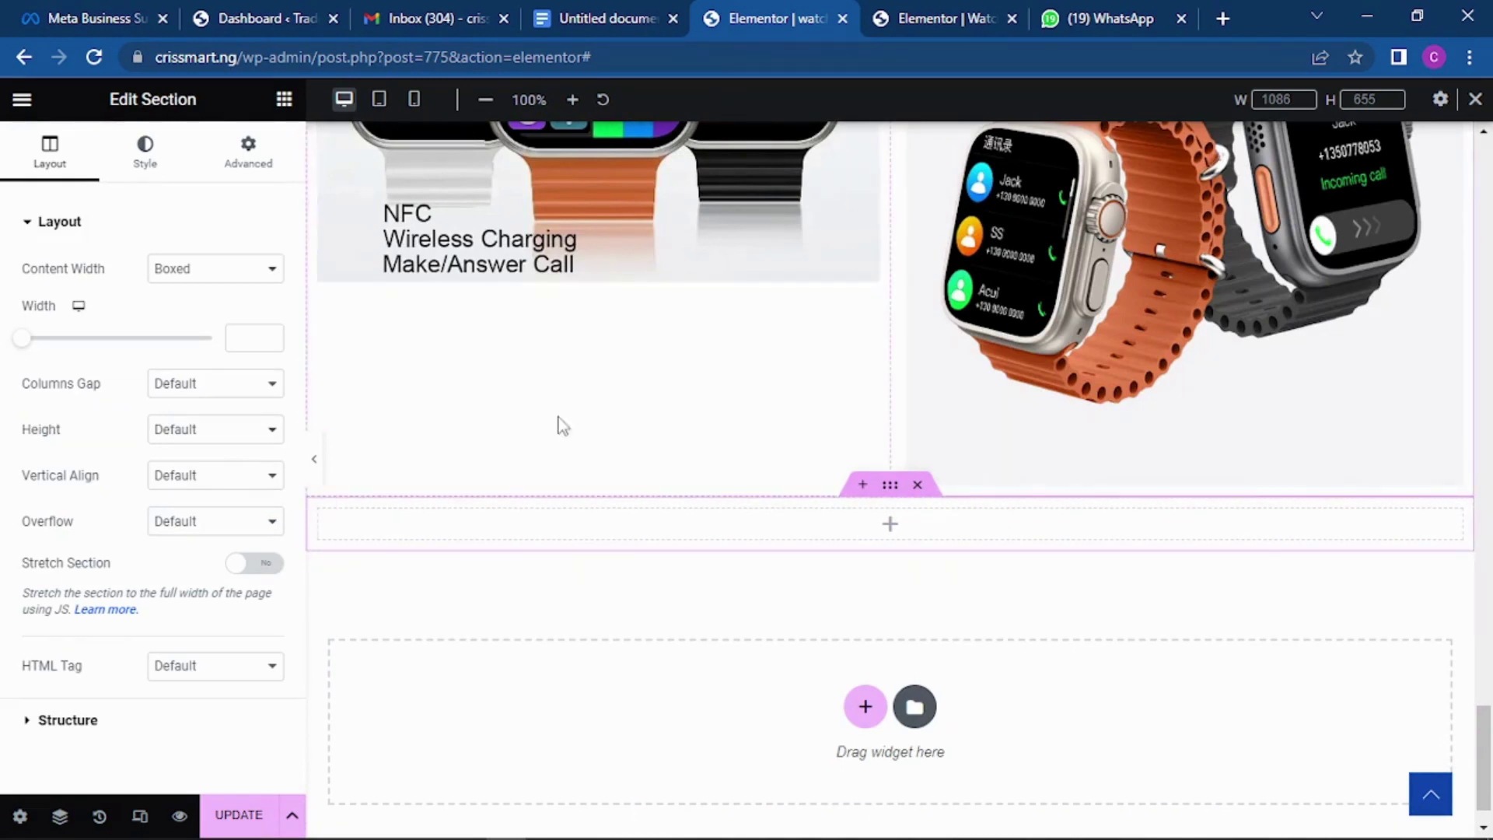
Copy the title "WHY YOU SHOULD BUY RIGHT NOW!!" from the other watch landing page and return to the page being built.
{"action": "left_click", "coordinate": [913, 18]}
{"action": "scroll", "coordinate": [899, 388], "scroll_direction": "down", "scroll_amount": 6}
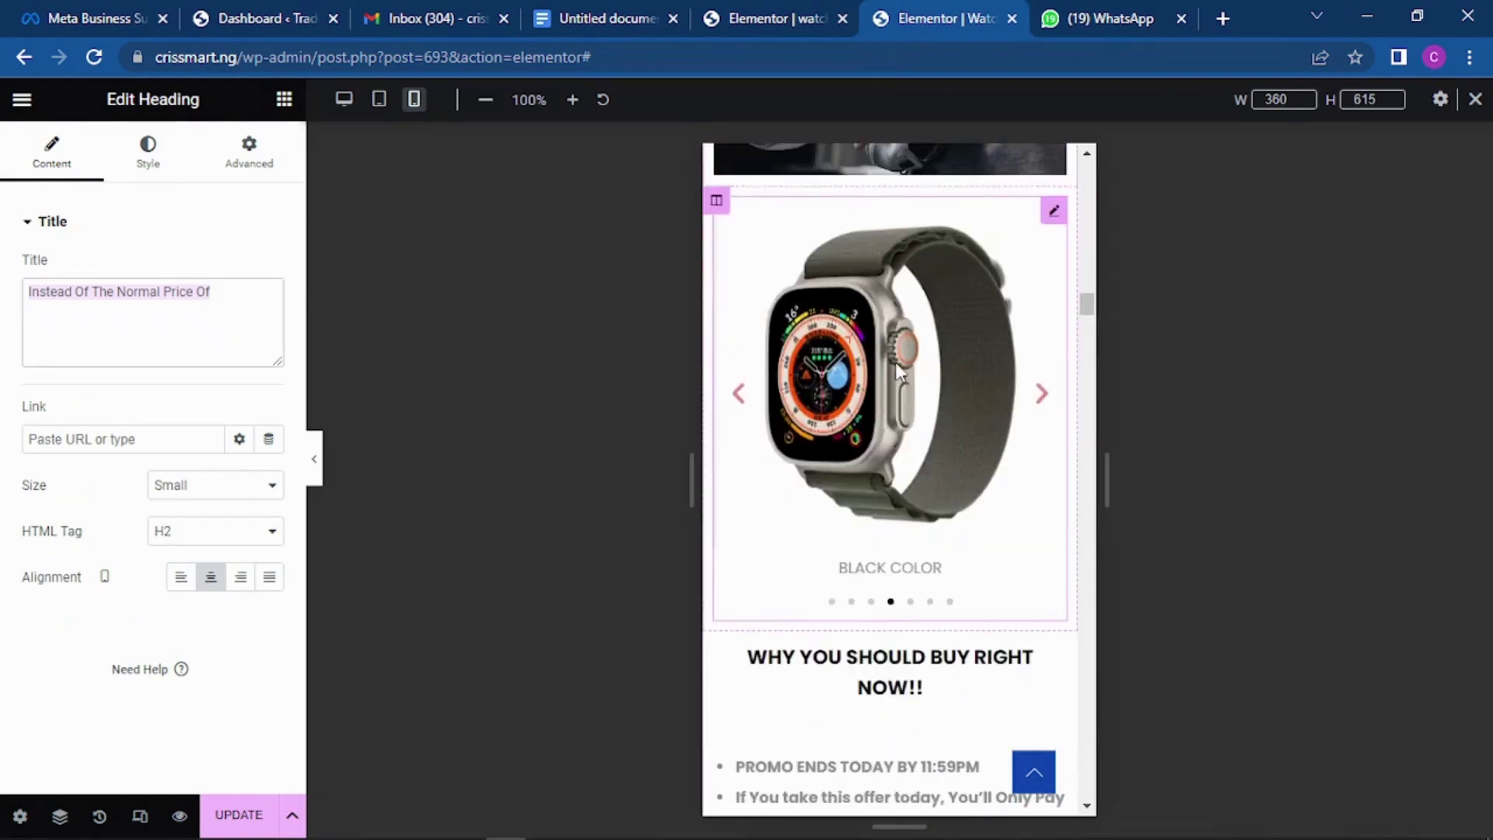
{"action": "left_click", "coordinate": [887, 330]}
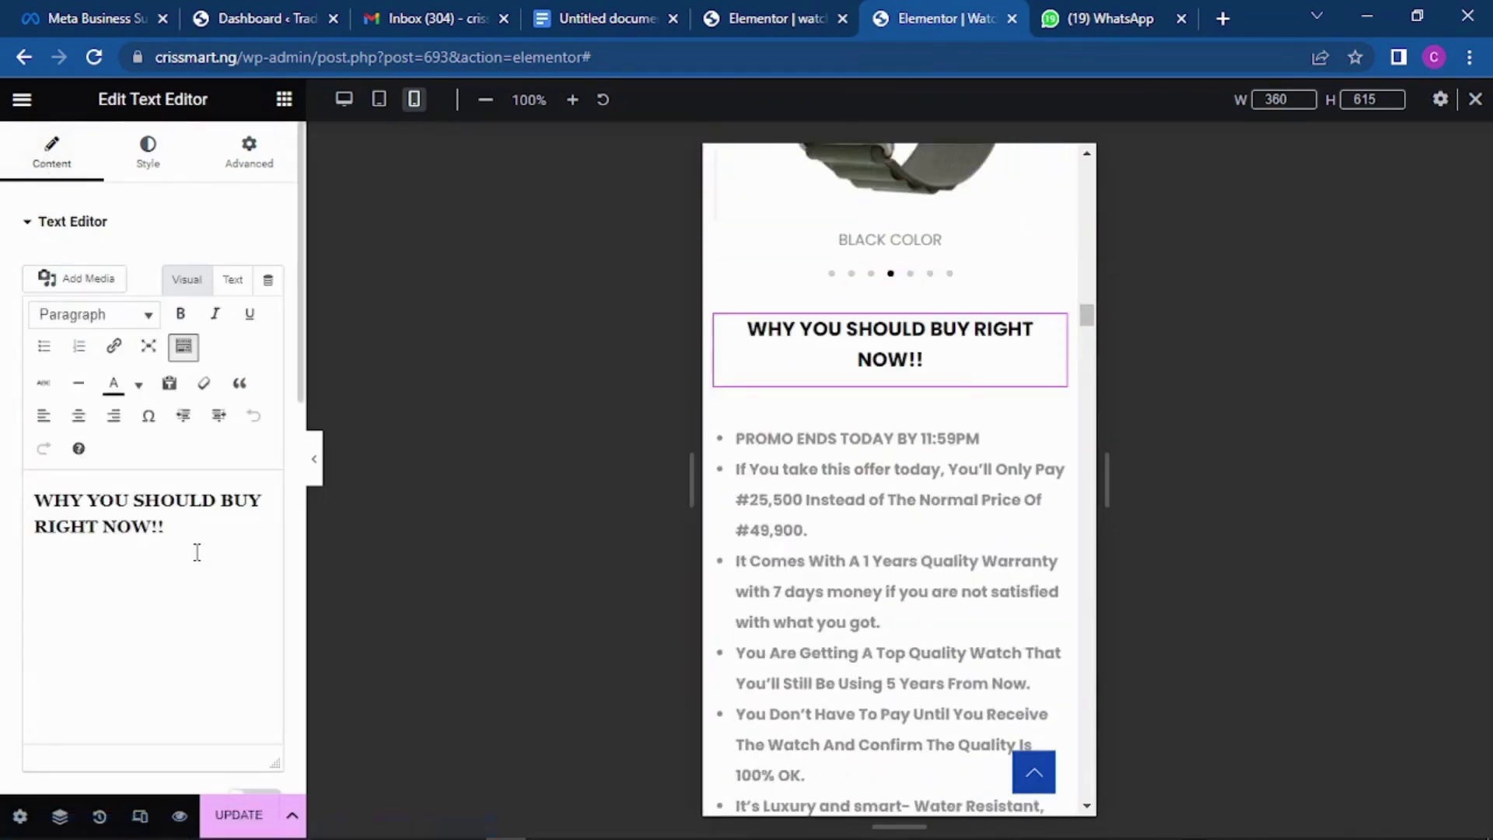
{"action": "left_click_drag", "start_coordinate": [196, 553], "coordinate": [42, 502]}
{"action": "key", "text": "ctrl+c"}
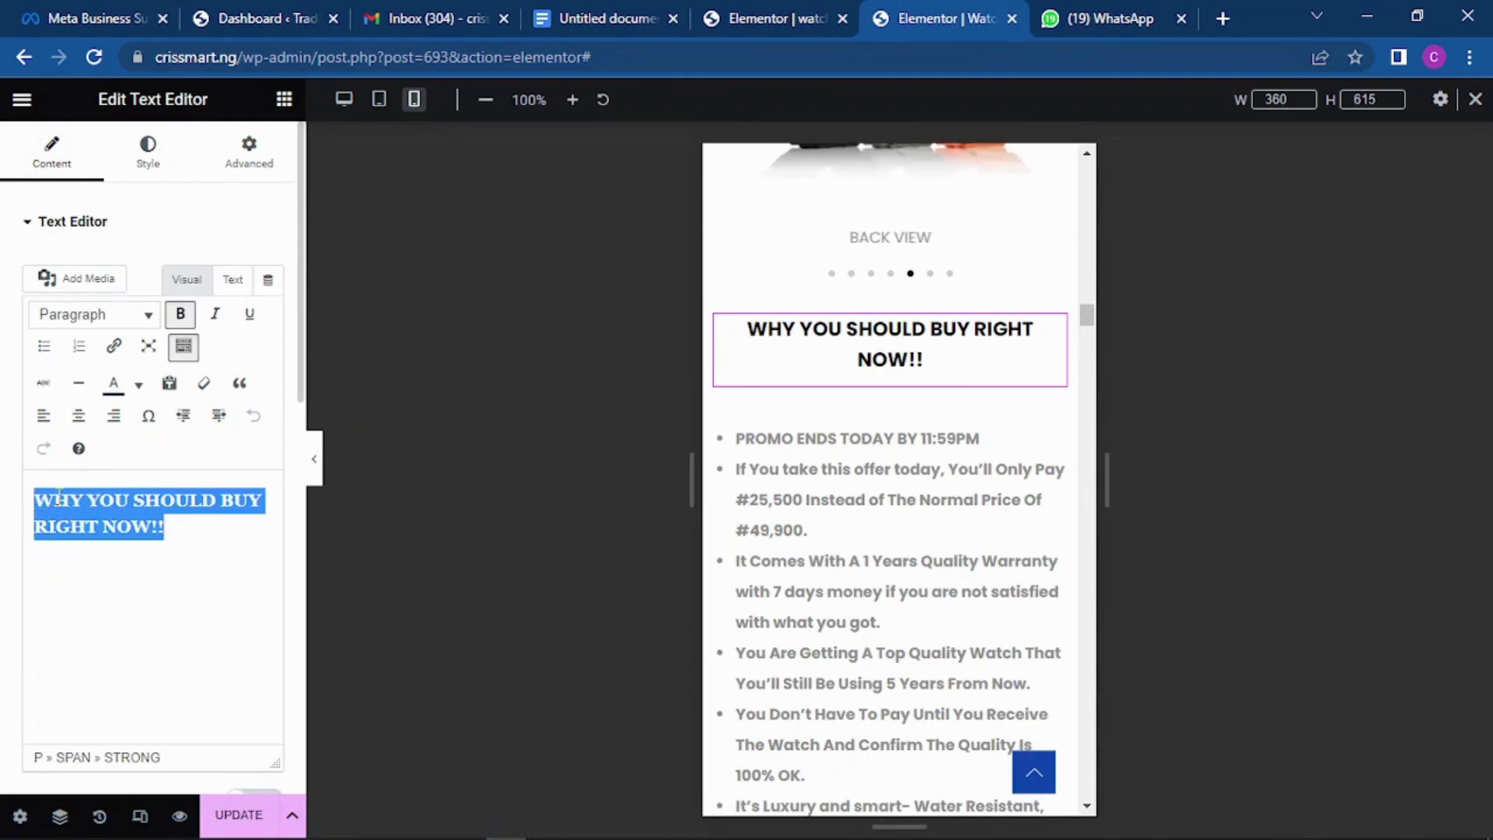
{"action": "left_click", "coordinate": [764, 14]}
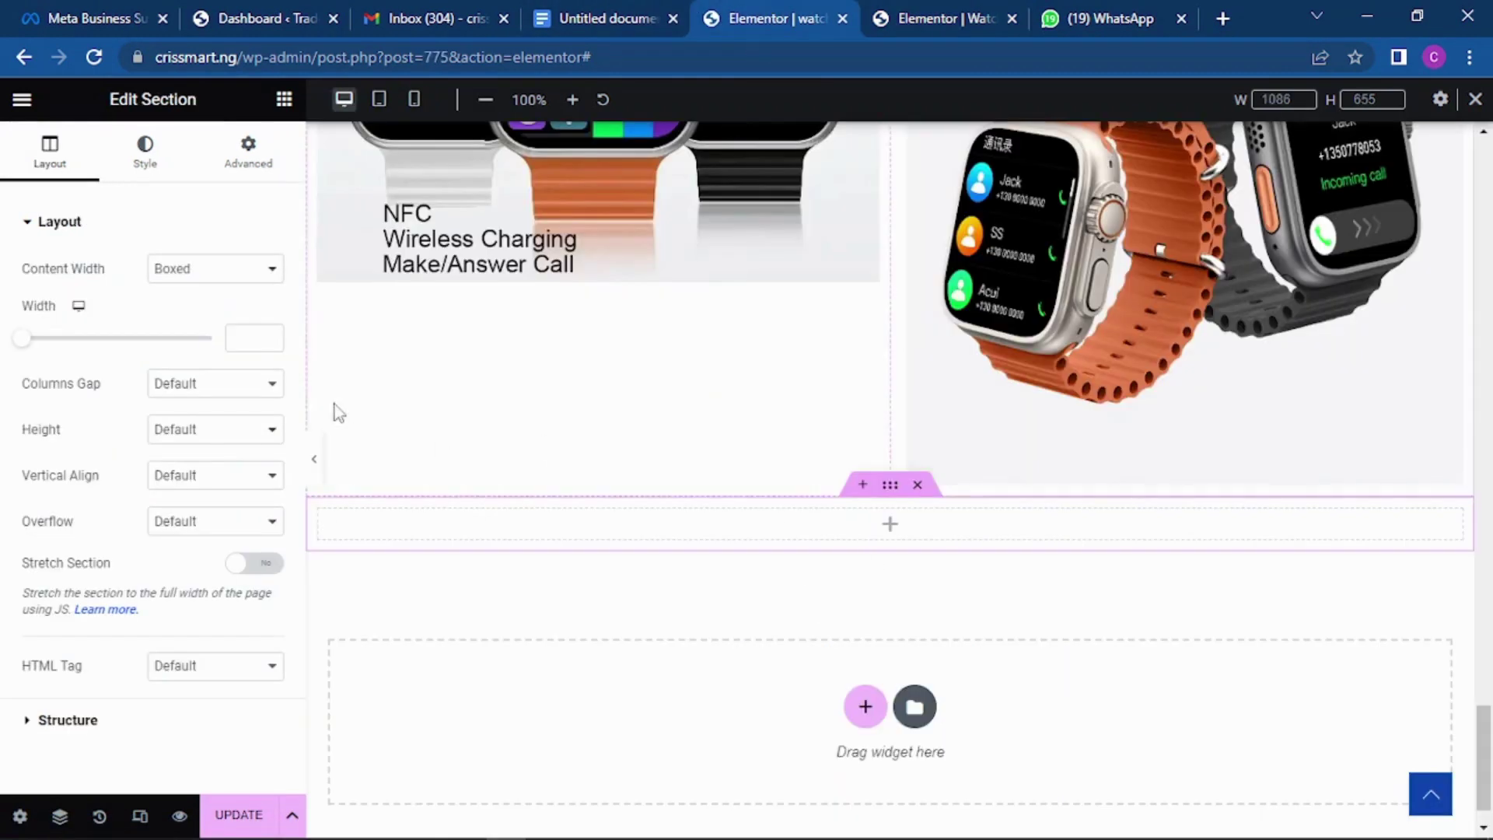
Add a Heading widget to the empty section and replace its placeholder text with "WHY YOU SHOULD BUY RIGHT NOW!!".
{"action": "left_click", "coordinate": [261, 153]}
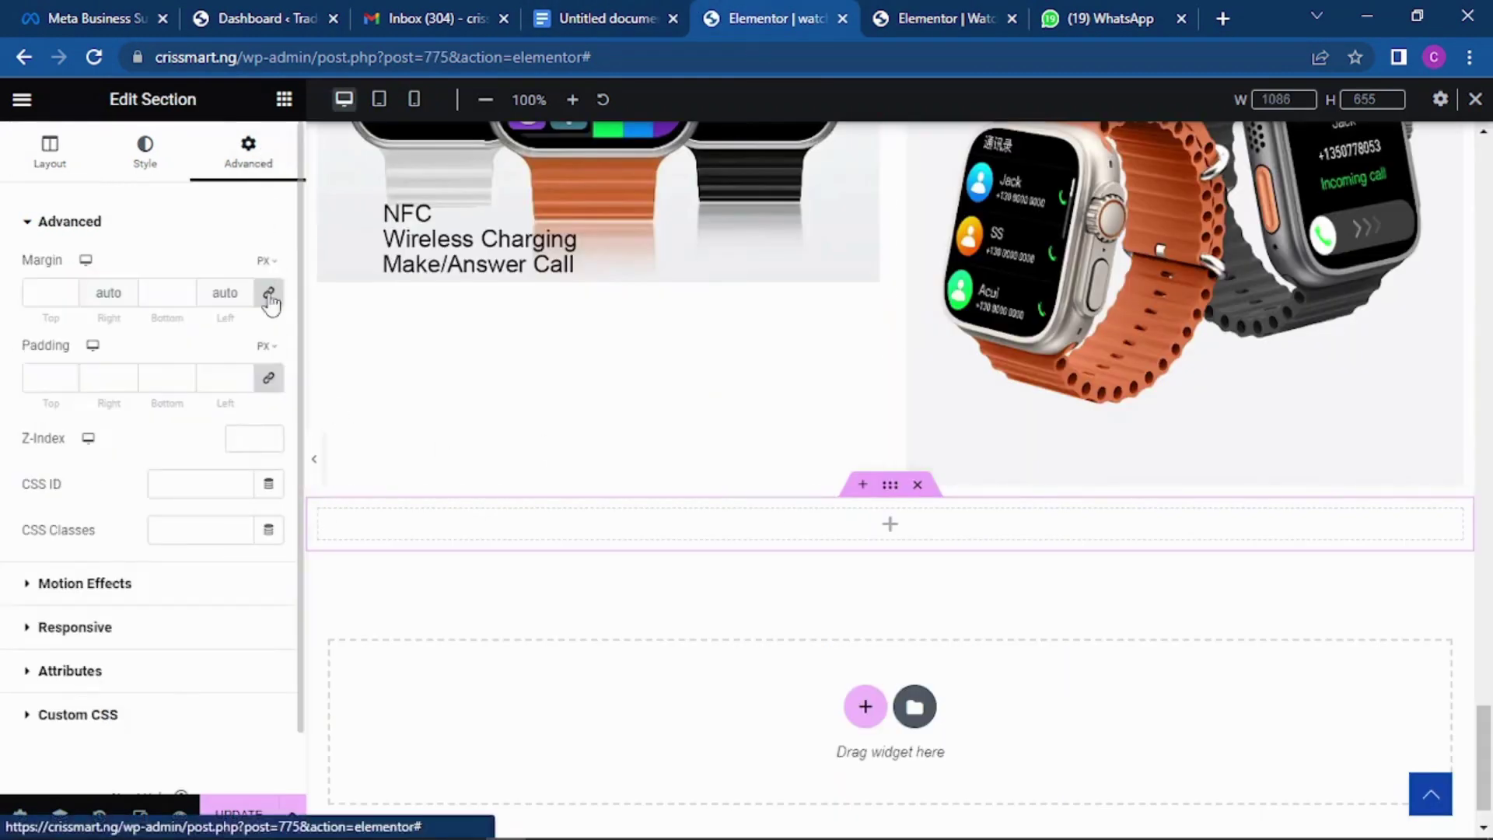
{"action": "left_click", "coordinate": [284, 101]}
{"action": "left_click_drag", "start_coordinate": [232, 326], "coordinate": [763, 509]}
{"action": "left_click_drag", "start_coordinate": [216, 300], "coordinate": [46, 276]}
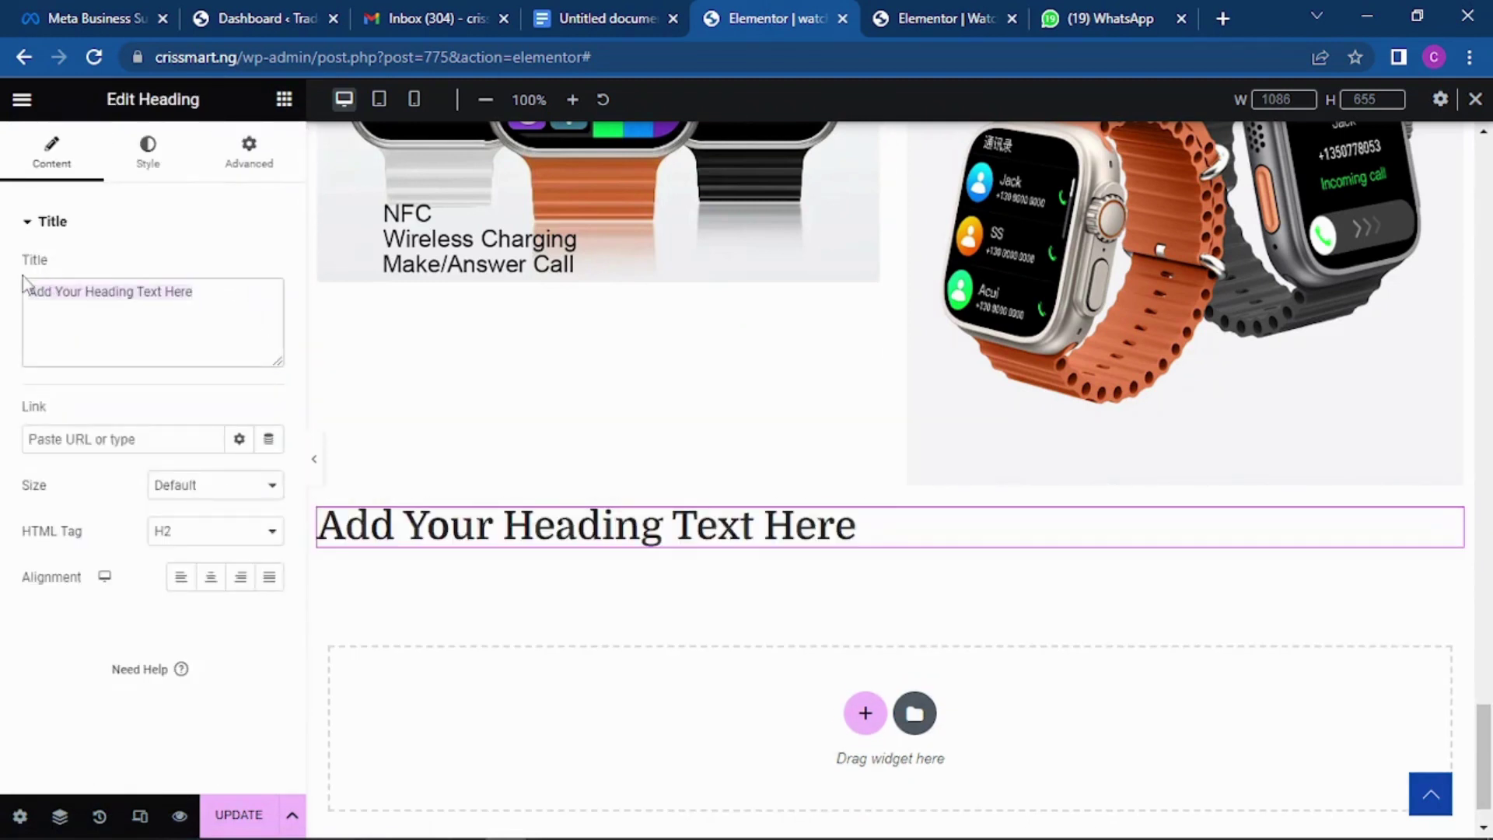
{"action": "key", "text": "ctrl+v"}
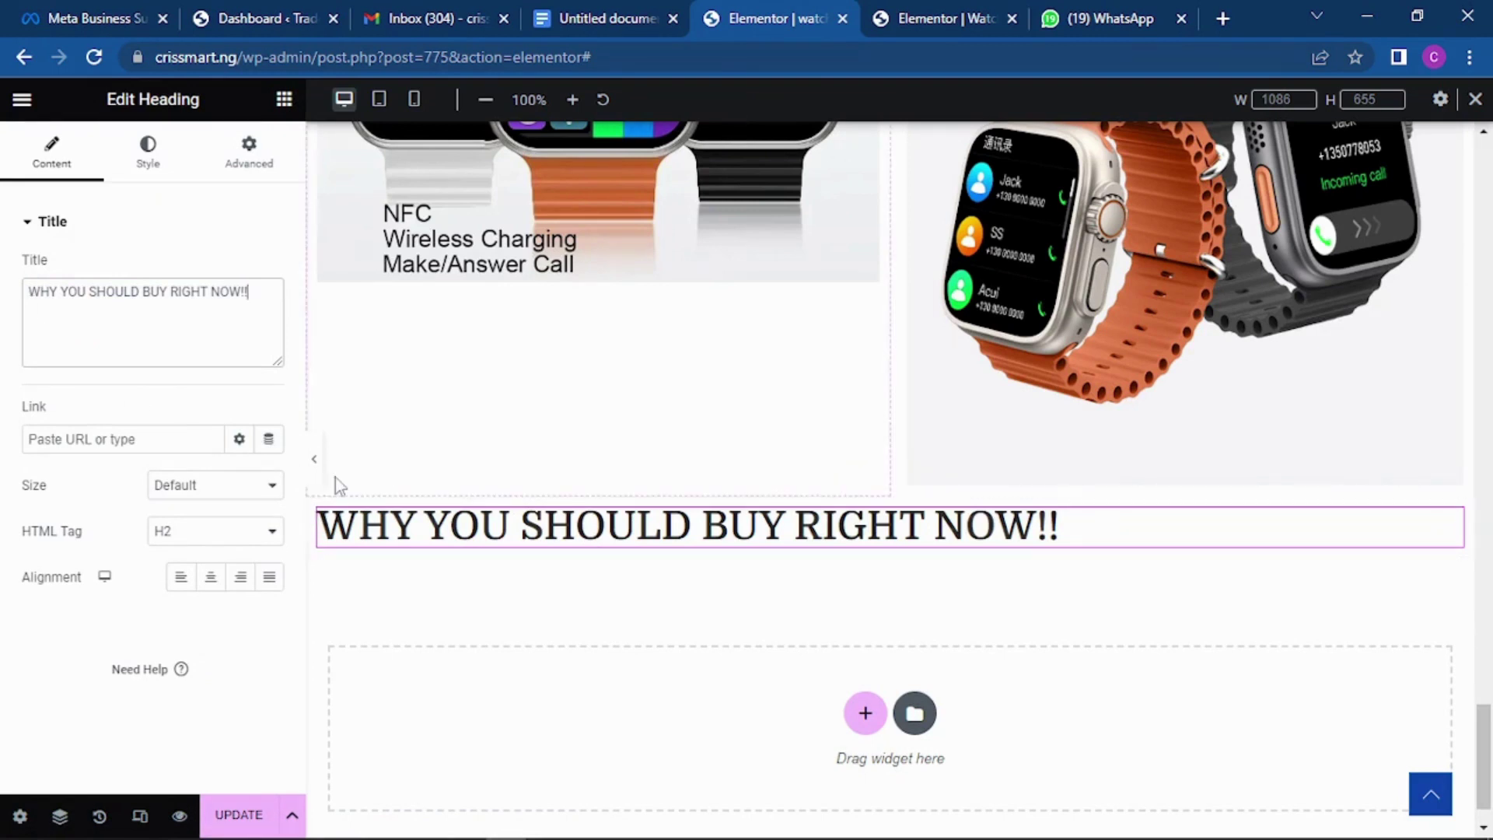
Set the new heading's font size to 31 px and align it to the center.
{"action": "left_click", "coordinate": [148, 151]}
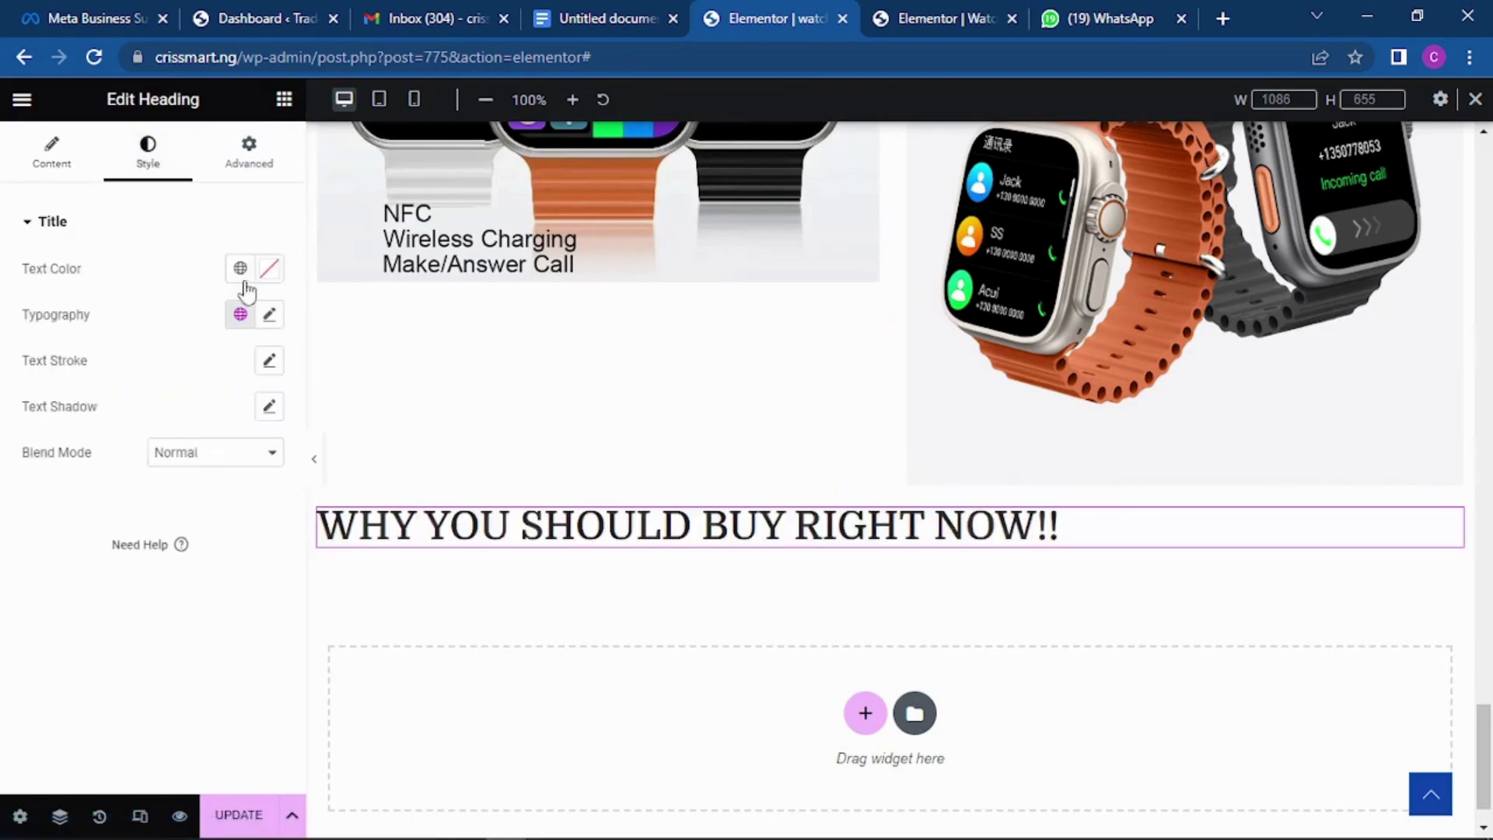
{"action": "left_click", "coordinate": [270, 315]}
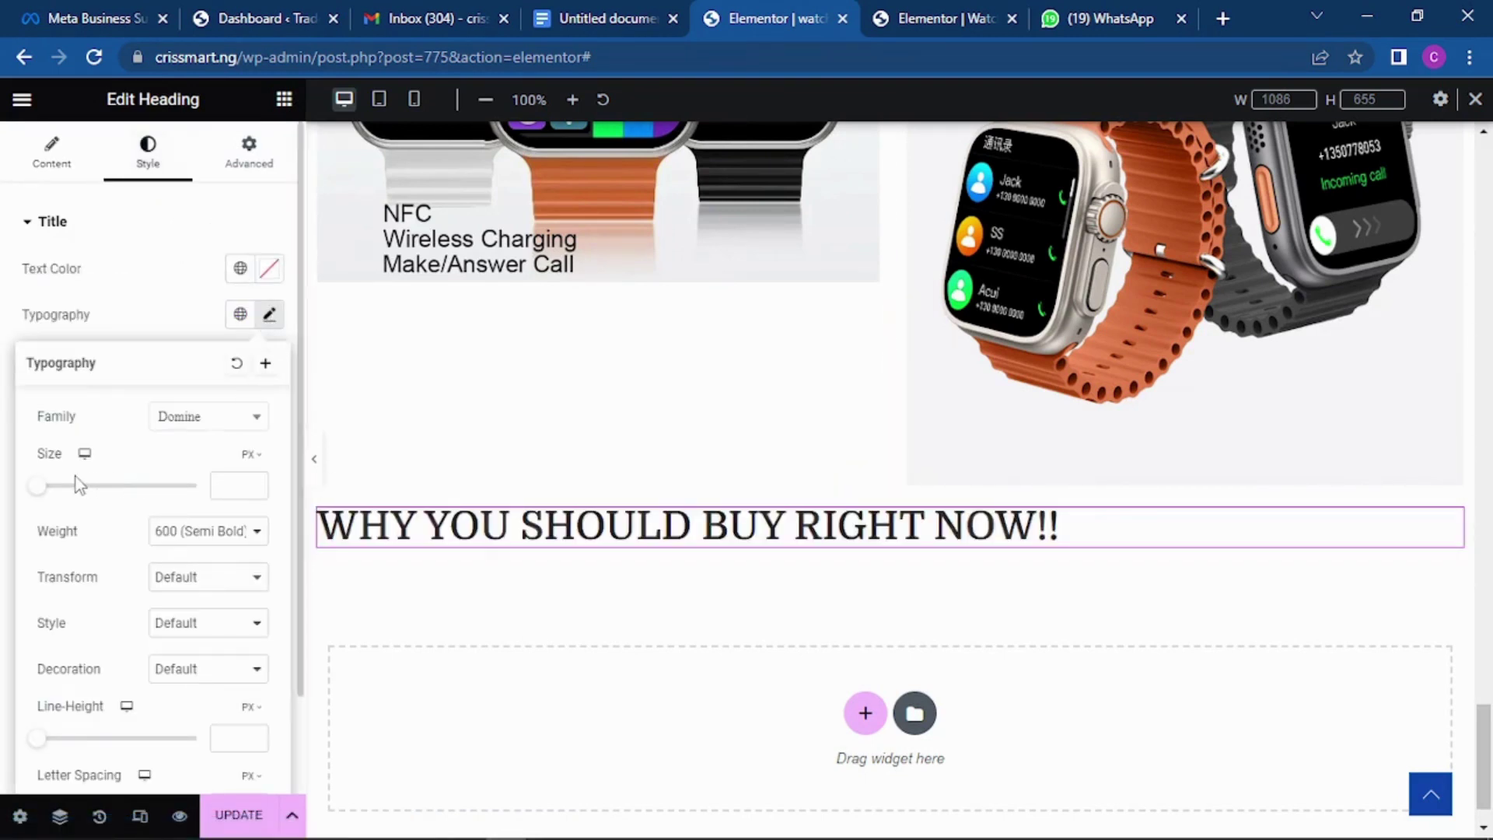
{"action": "left_click_drag", "start_coordinate": [42, 488], "coordinate": [68, 496]}
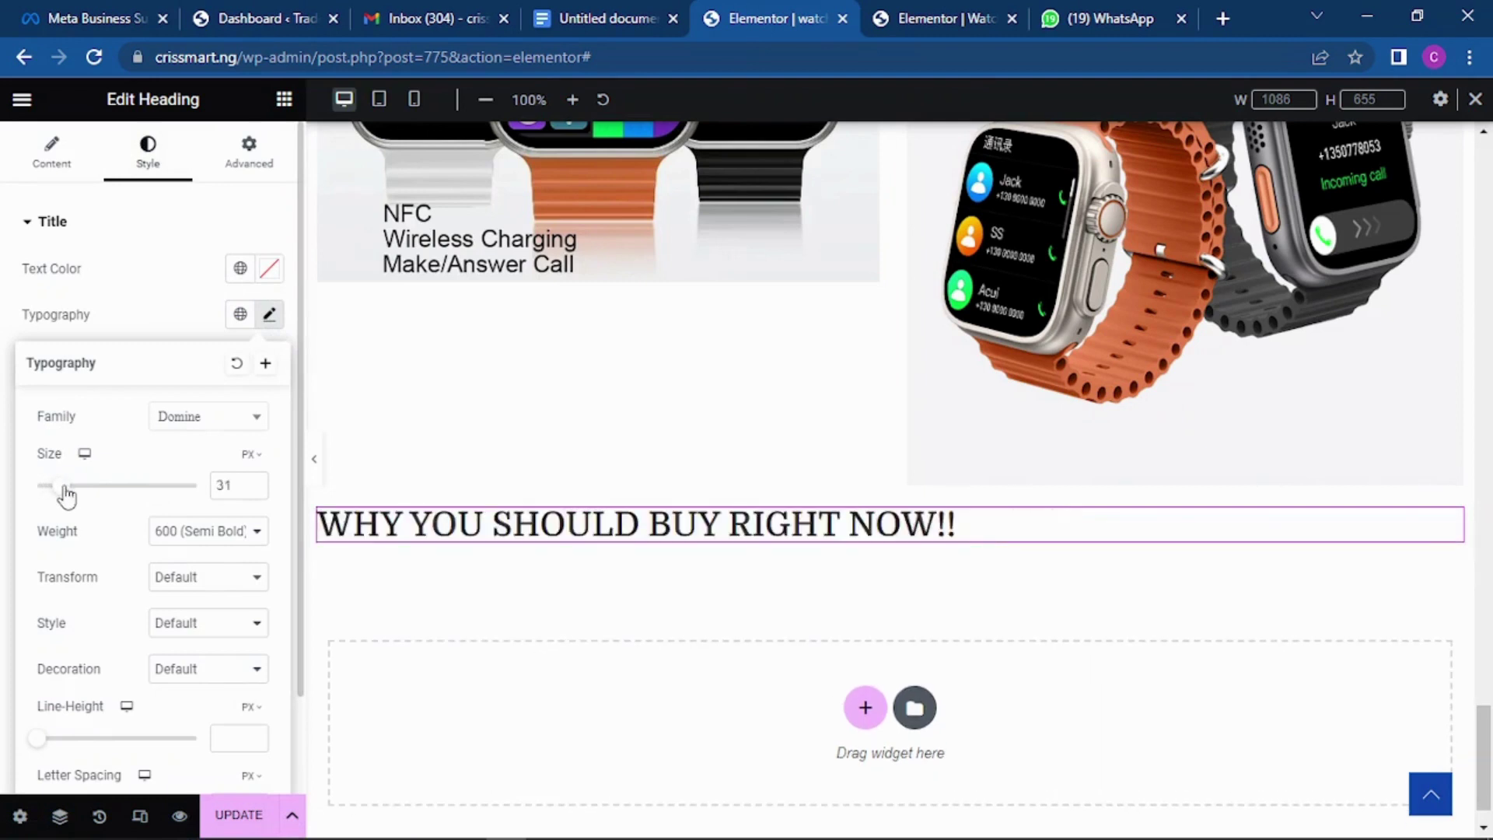
{"action": "left_click", "coordinate": [74, 181]}
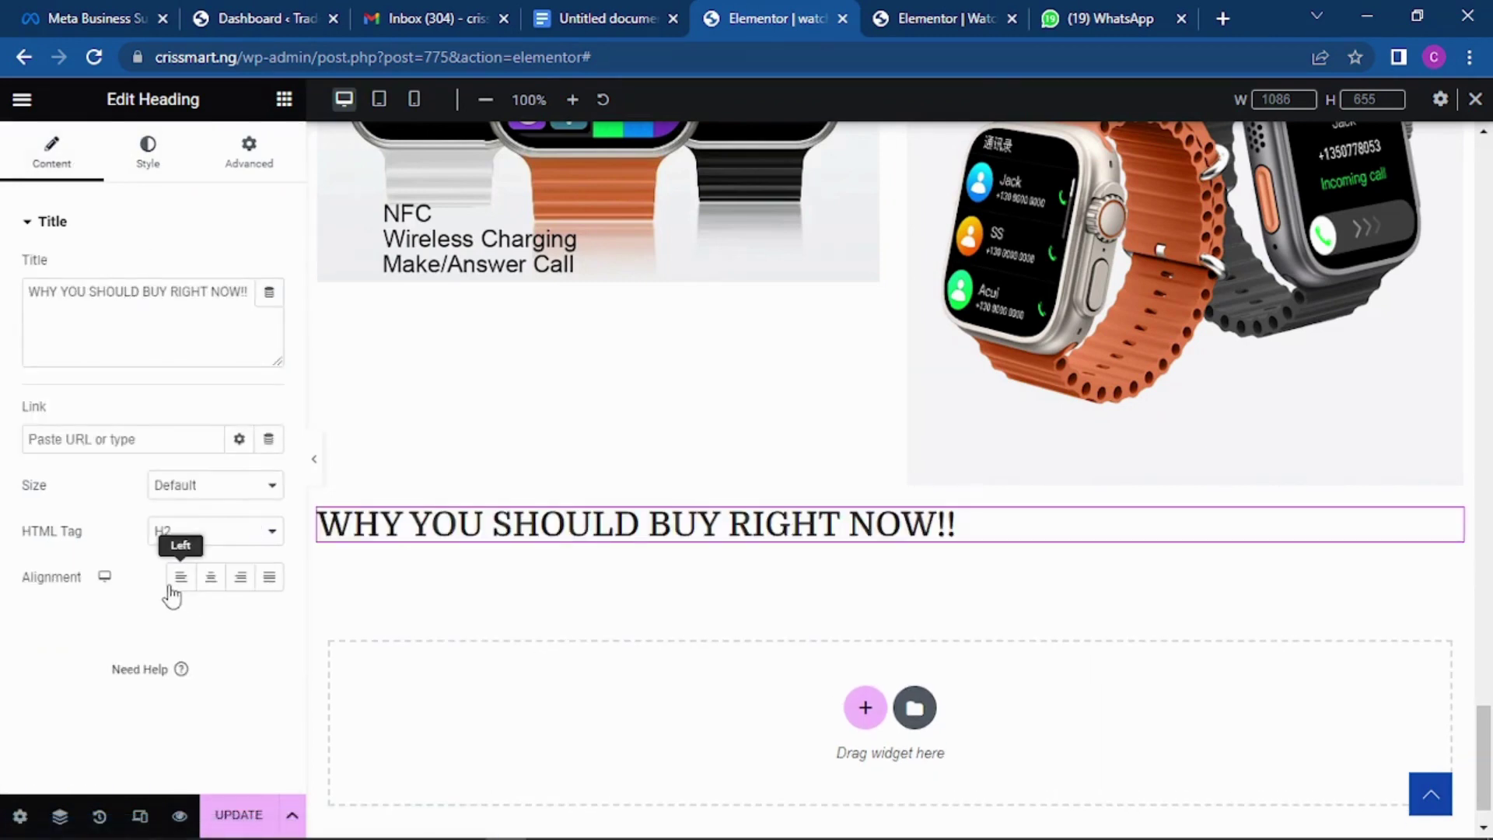
{"action": "left_click", "coordinate": [215, 591]}
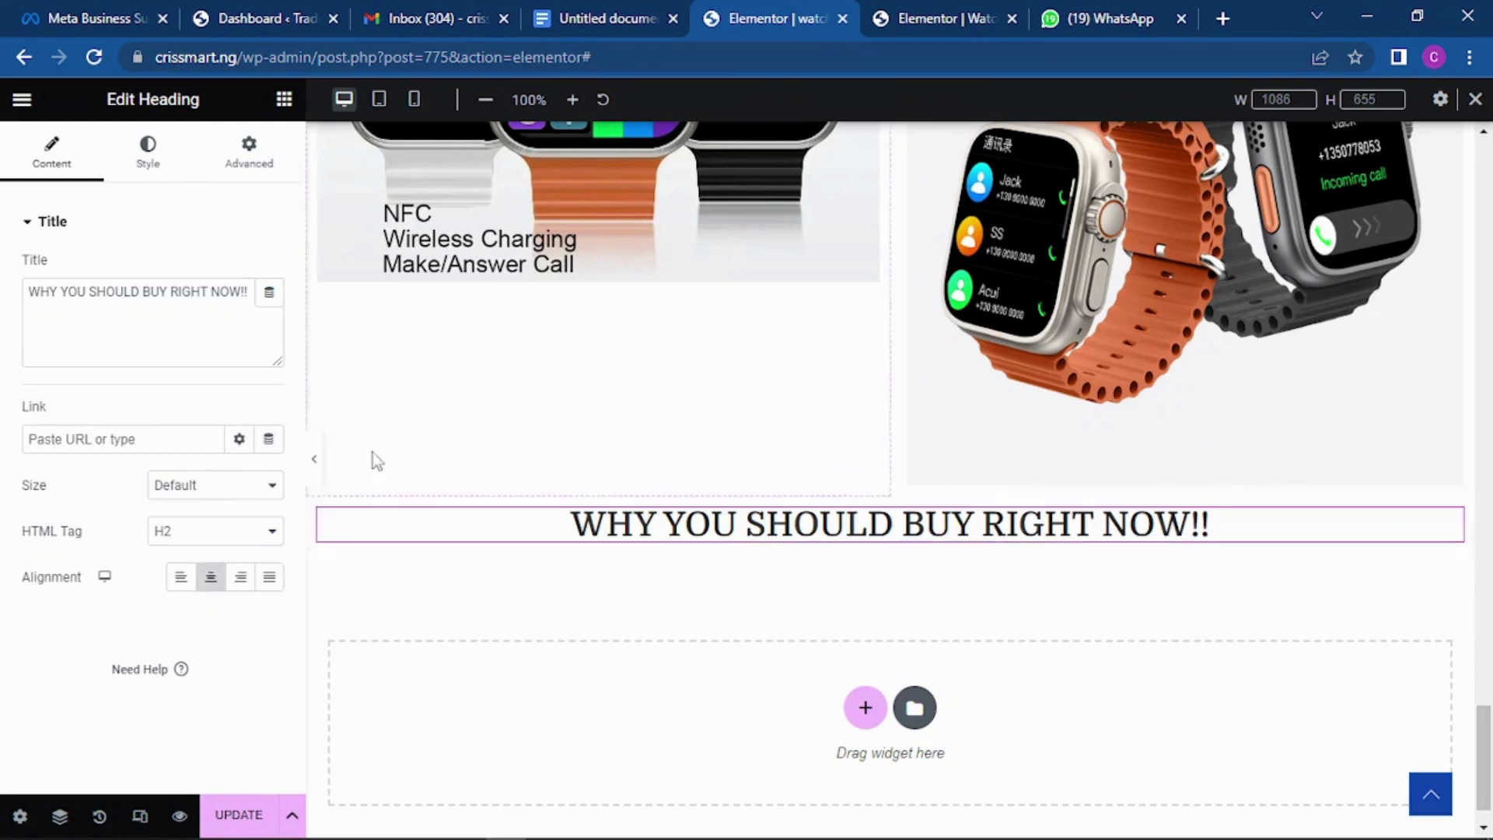
Add a Text Editor widget below the heading and copy the whole reasons-to-buy bullet list from the other watch page.
{"action": "left_click", "coordinate": [284, 100]}
{"action": "left_click_drag", "start_coordinate": [193, 491], "coordinate": [616, 569]}
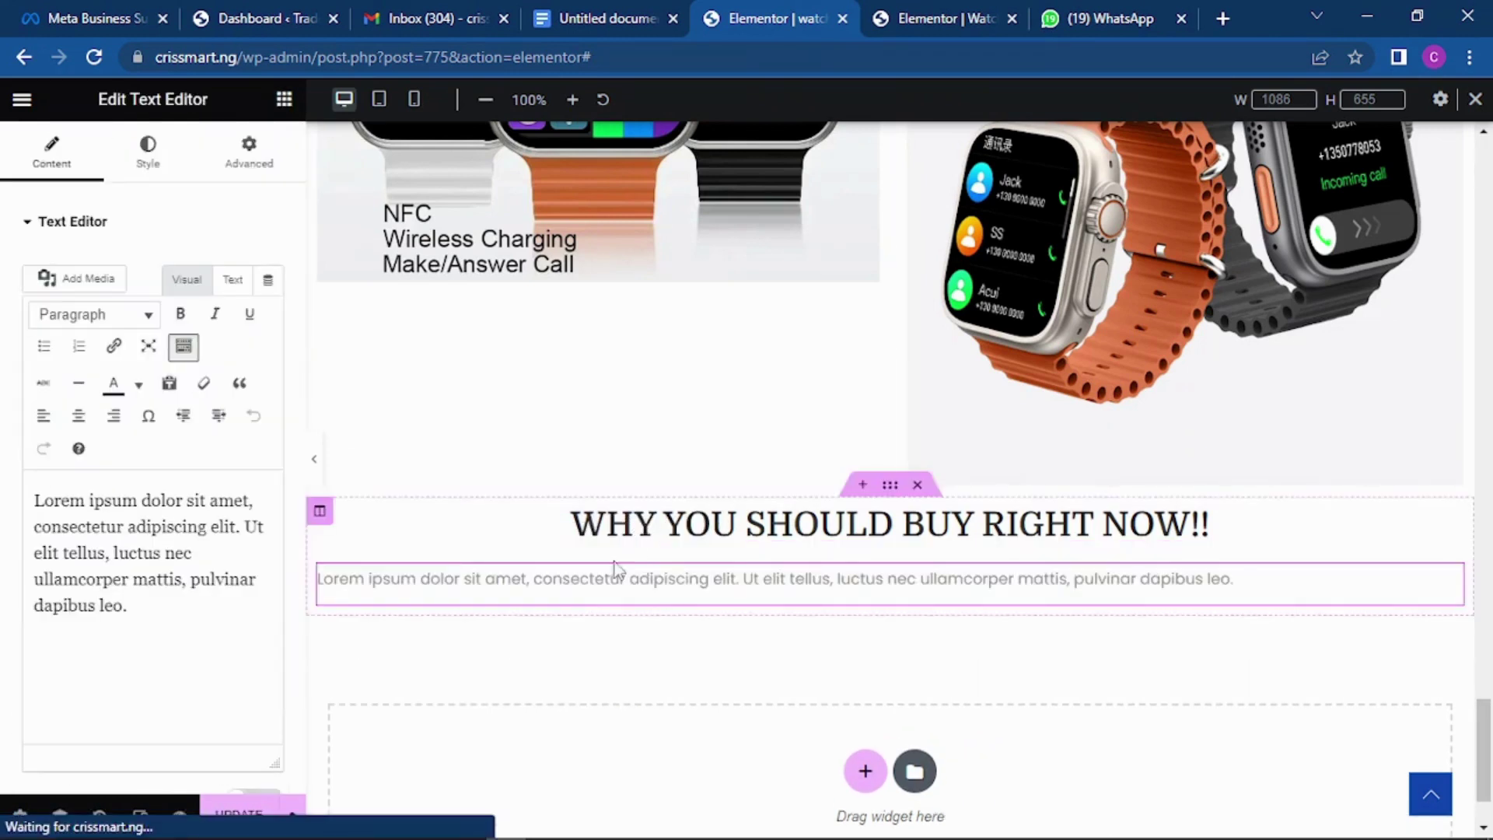
{"action": "left_click", "coordinate": [900, 16]}
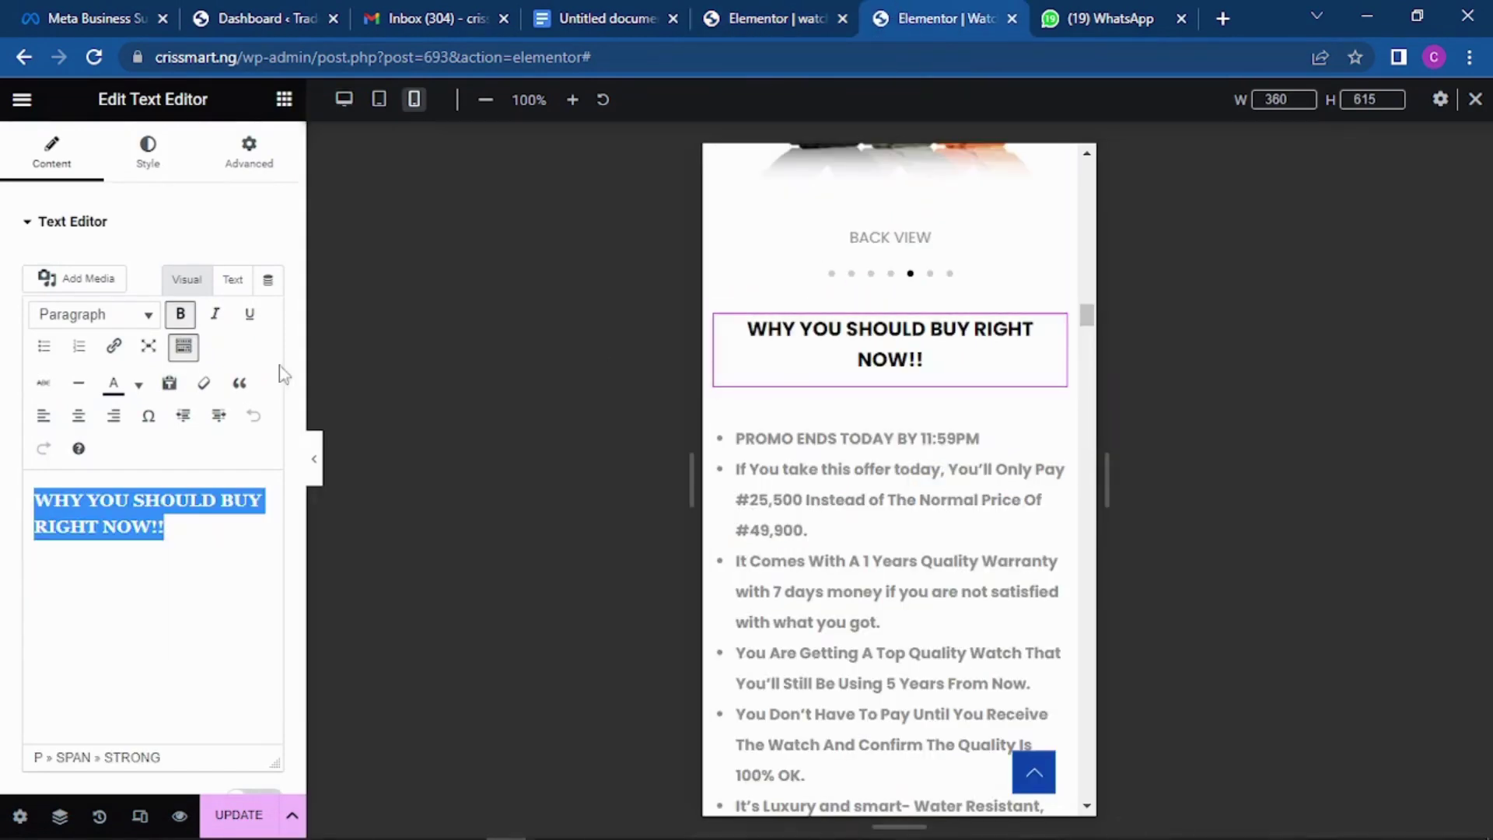
{"action": "left_click", "coordinate": [727, 572]}
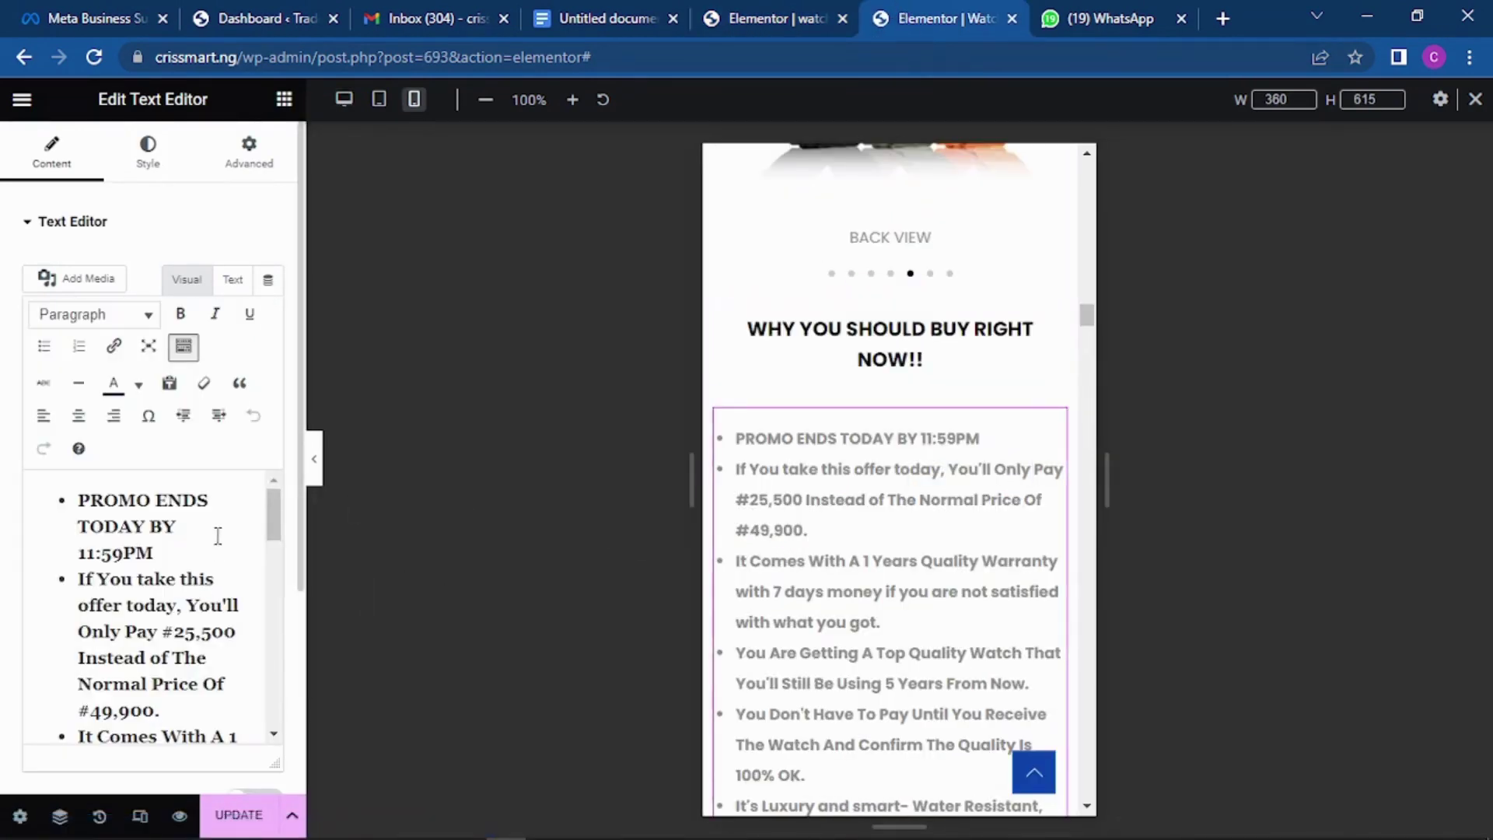
{"action": "scroll", "coordinate": [220, 535], "scroll_direction": "down", "scroll_amount": 8}
{"action": "left_click", "coordinate": [166, 596]}
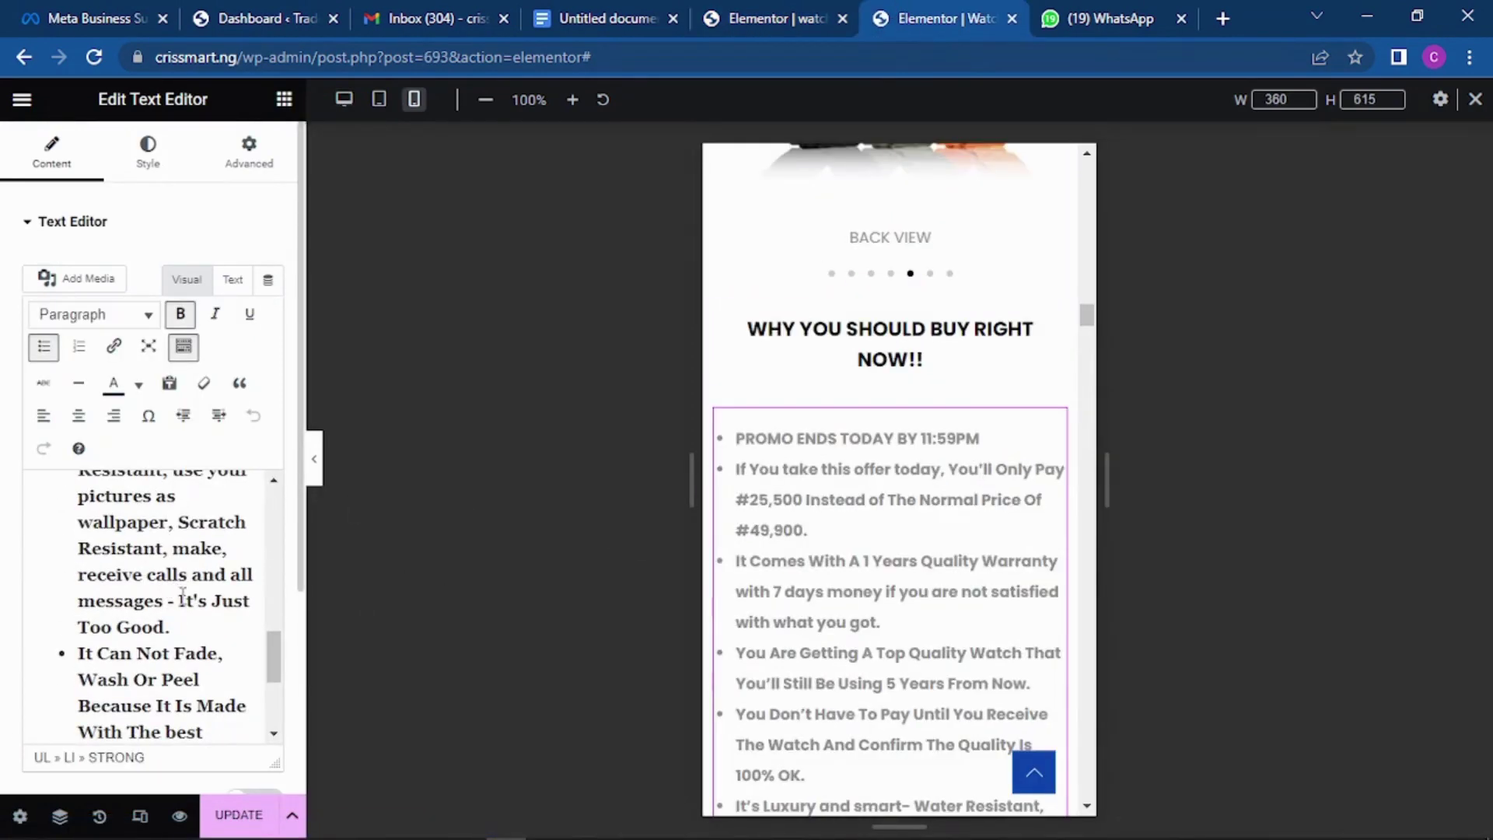
{"action": "key", "text": "ctrl+a"}
{"action": "key", "text": "ctrl+c"}
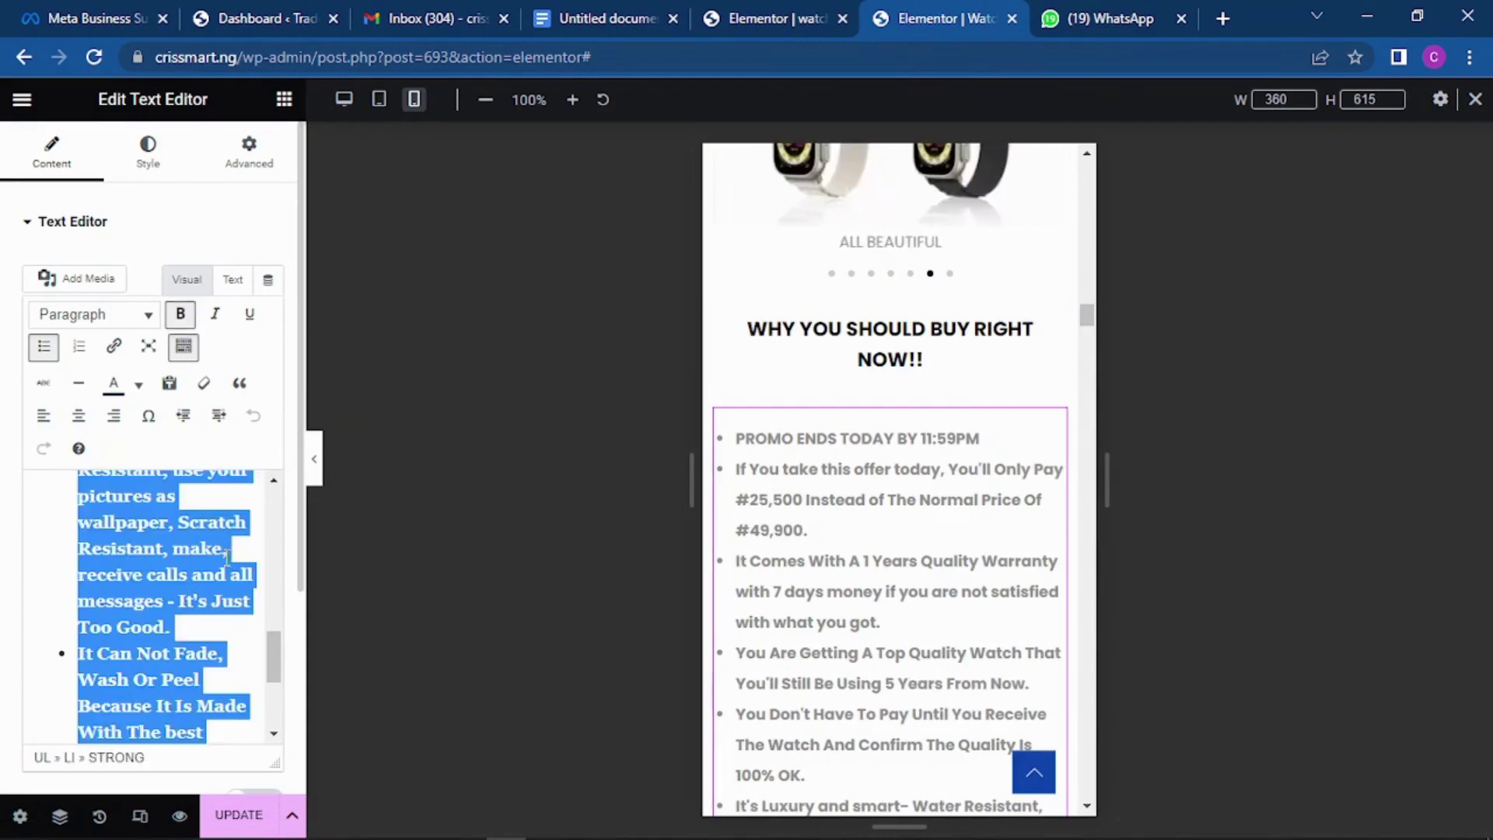
Replace the Text Editor's placeholder paragraph on the new page with the copied reasons-to-buy bullet list.
{"action": "left_click", "coordinate": [735, 10]}
{"action": "left_click_drag", "start_coordinate": [159, 608], "coordinate": [25, 474]}
{"action": "key", "text": "ctrl+v"}
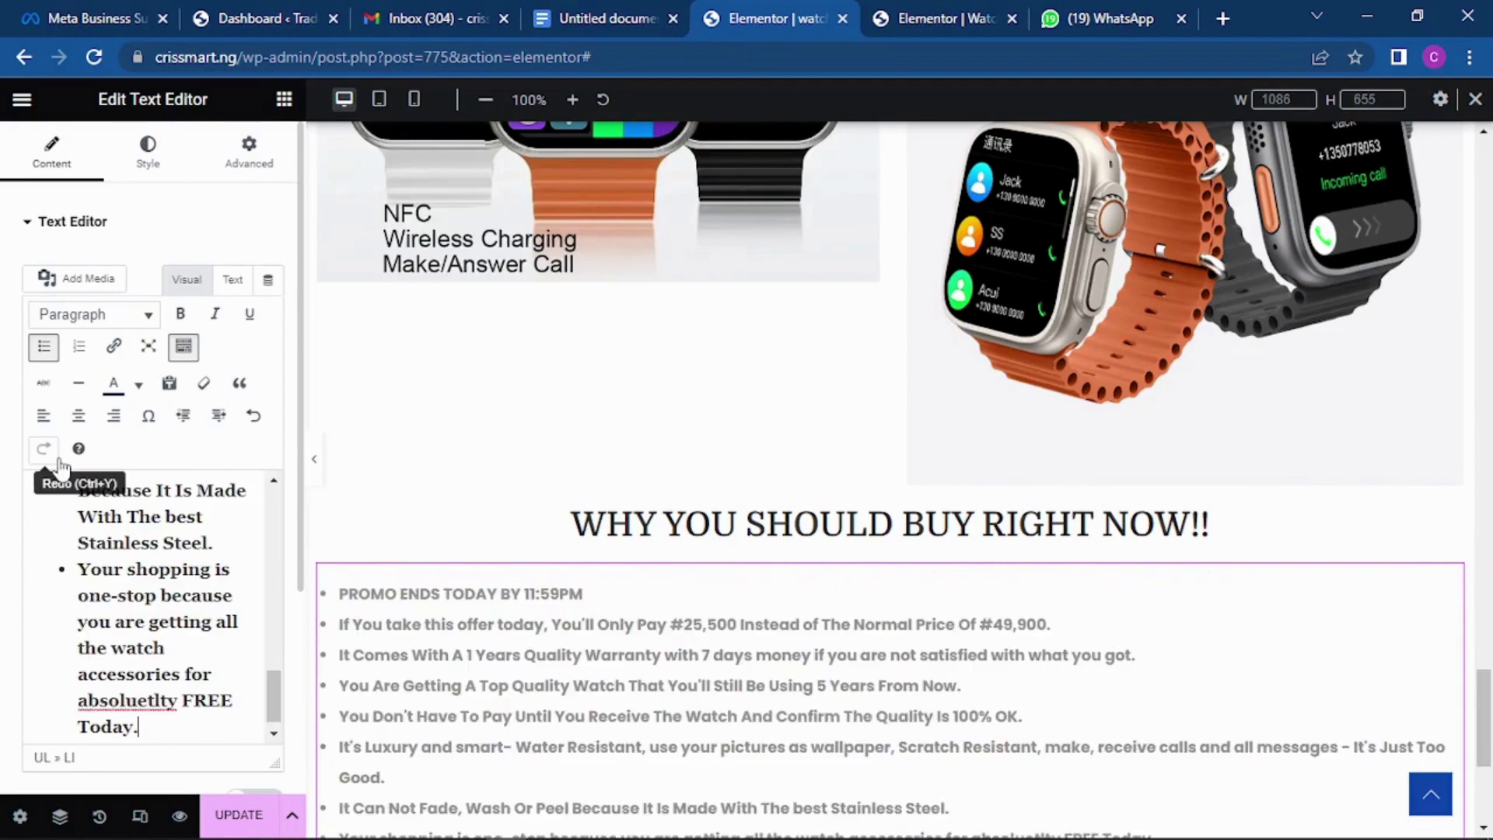
{"action": "scroll", "coordinate": [844, 544], "scroll_direction": "down", "scroll_amount": 3}
{"action": "scroll", "coordinate": [837, 521], "scroll_direction": "down", "scroll_amount": 1}
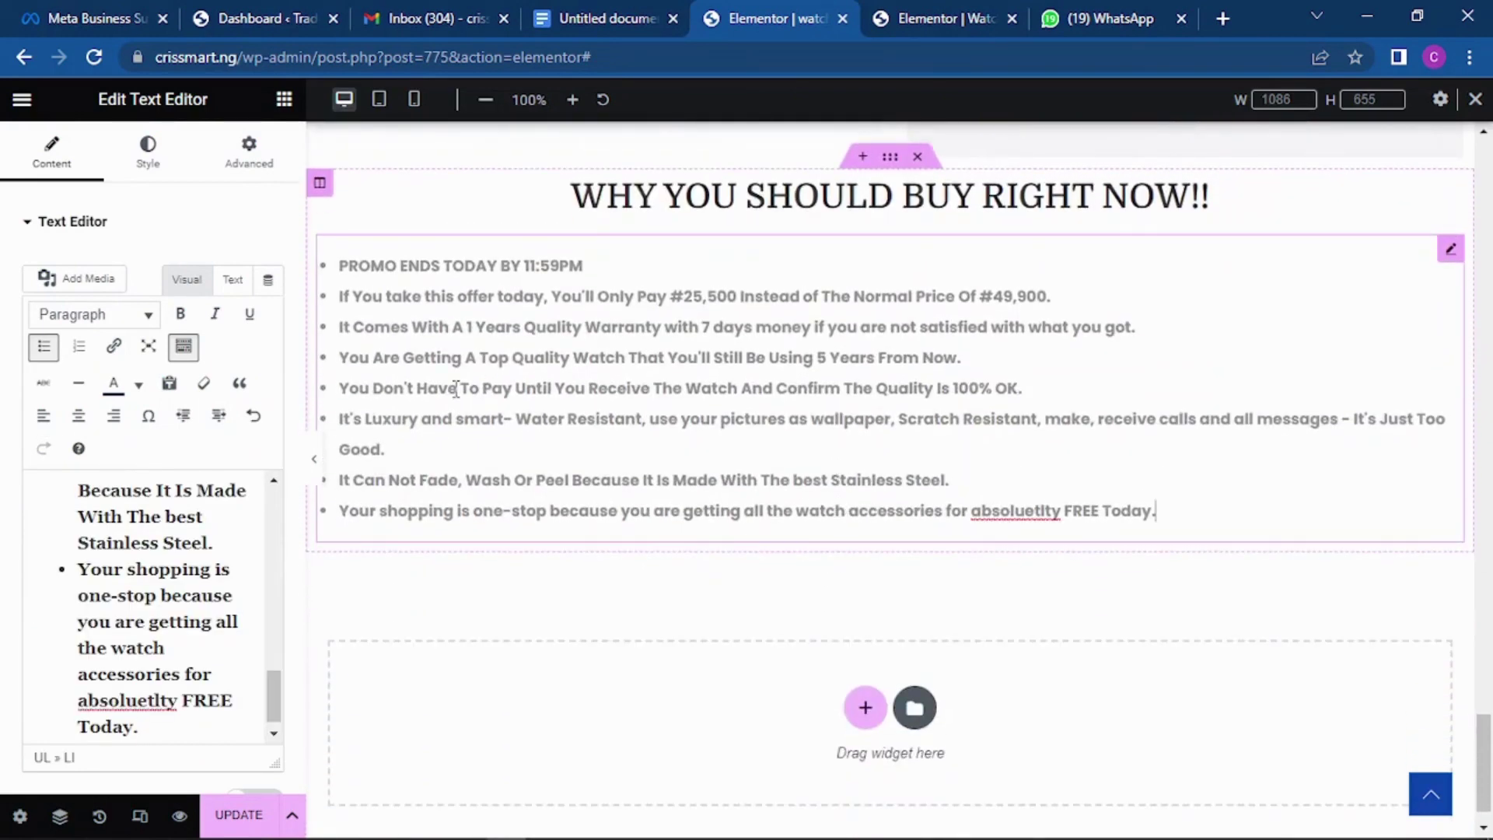
Increase the bullet list's line height to slightly above 31 px.
{"action": "left_click", "coordinate": [148, 155]}
{"action": "left_click", "coordinate": [270, 315]}
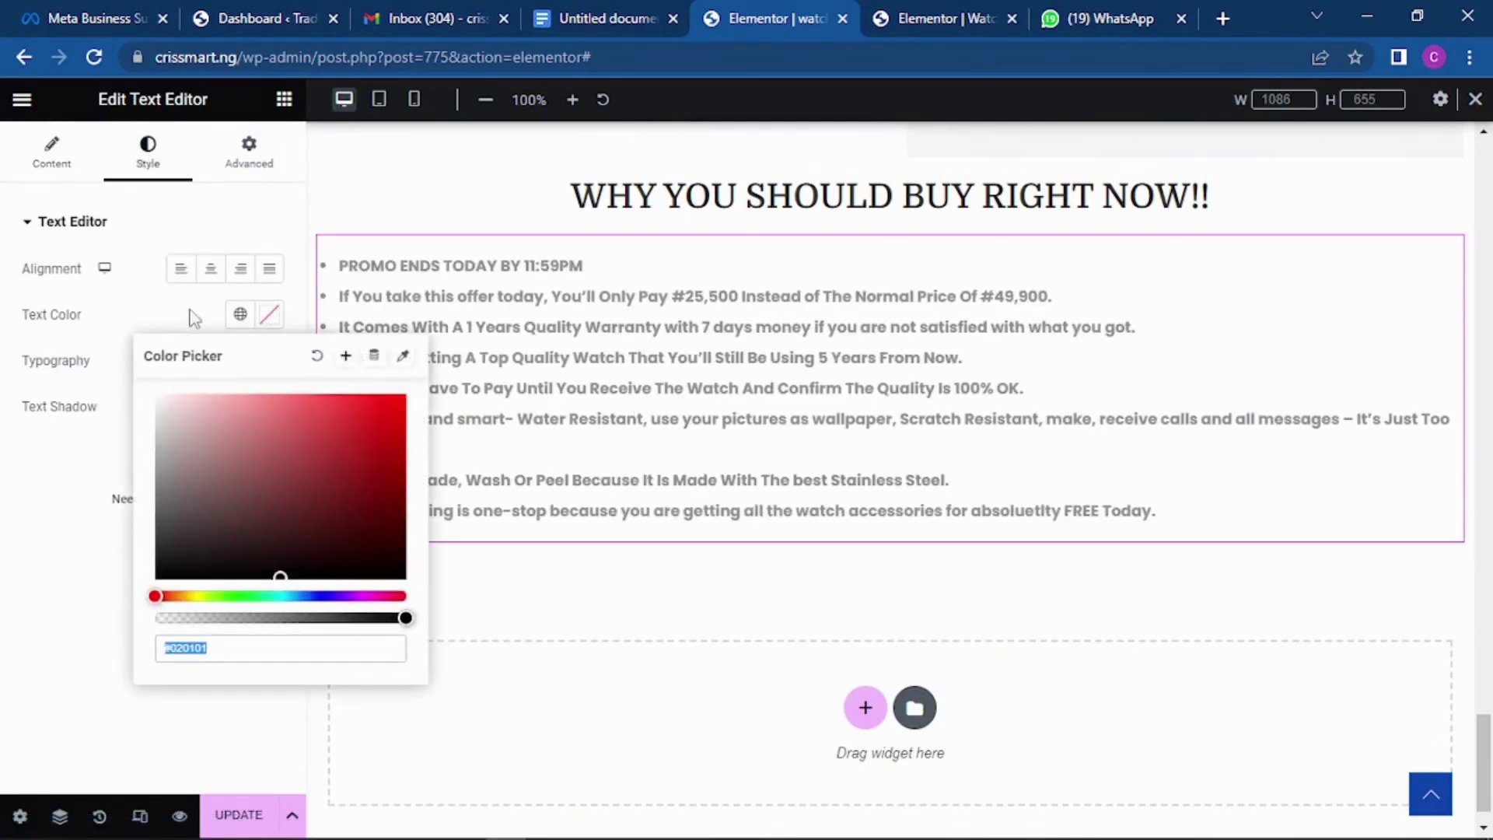
{"action": "left_click", "coordinate": [266, 317]}
{"action": "left_click", "coordinate": [268, 363]}
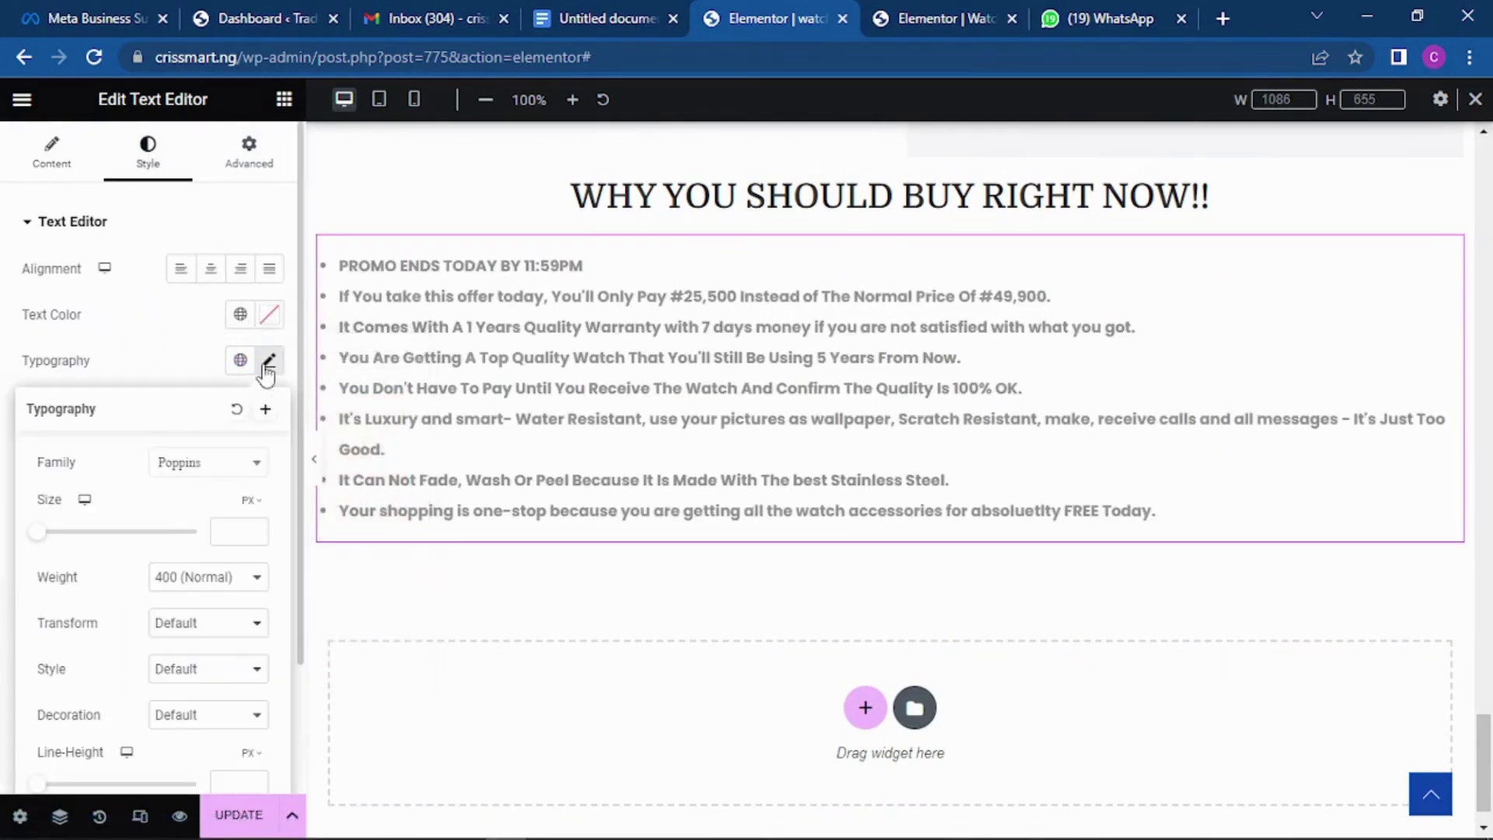
{"action": "scroll", "coordinate": [161, 627], "scroll_direction": "down", "scroll_amount": 2}
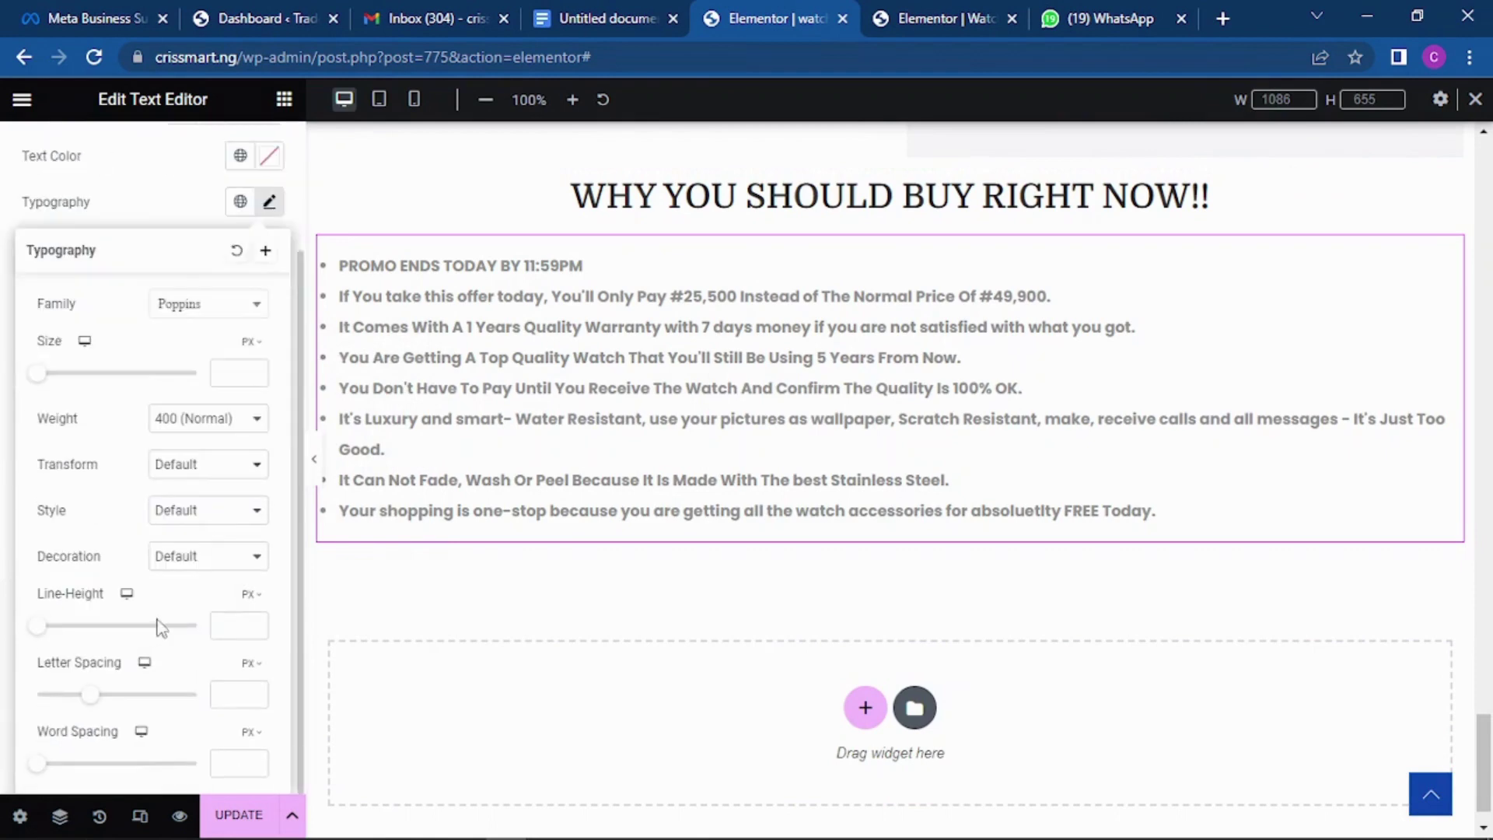
{"action": "left_click", "coordinate": [254, 625]}
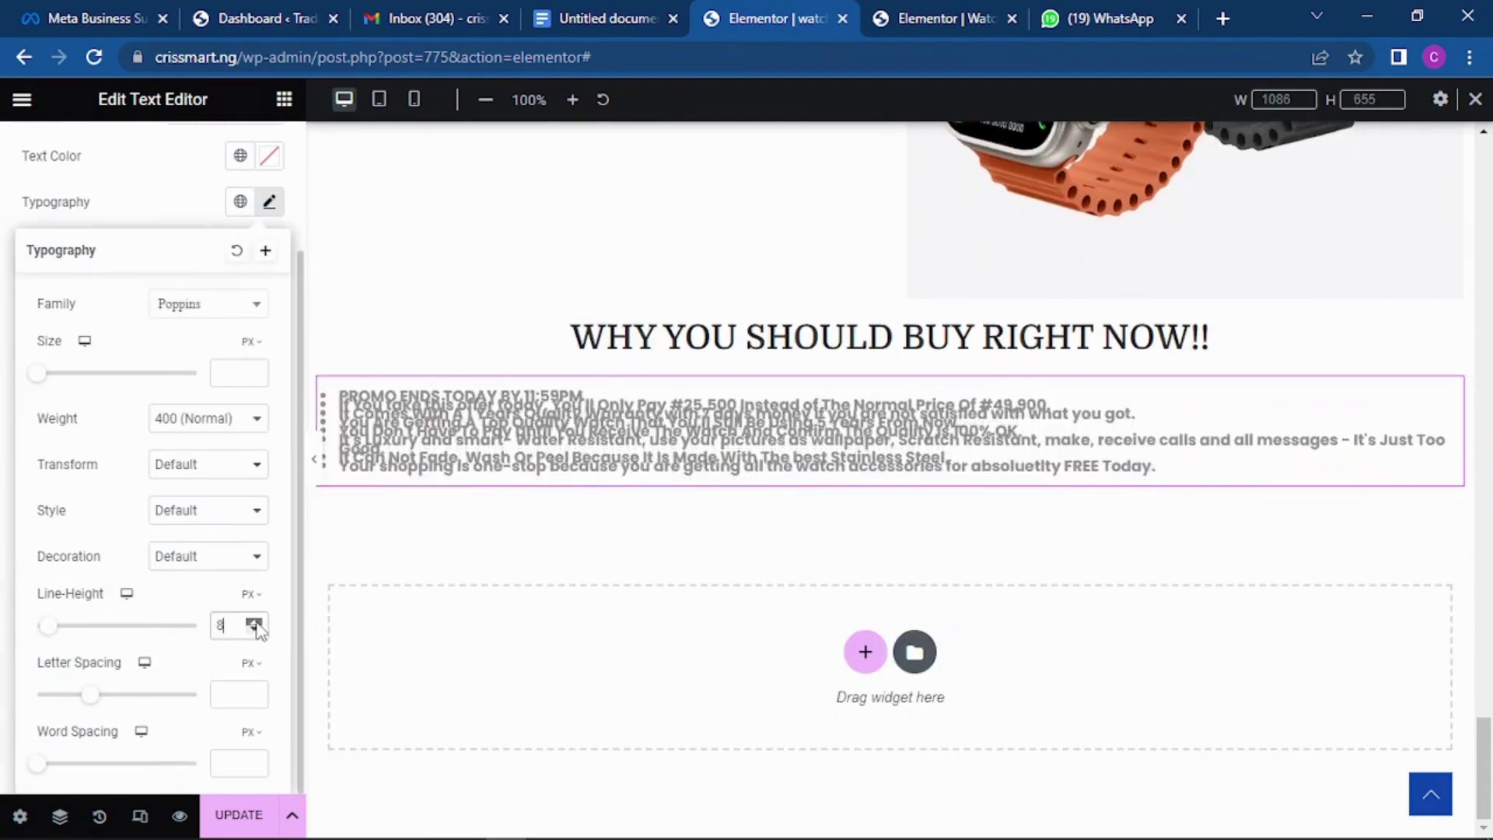
{"action": "left_click", "coordinate": [253, 621]}
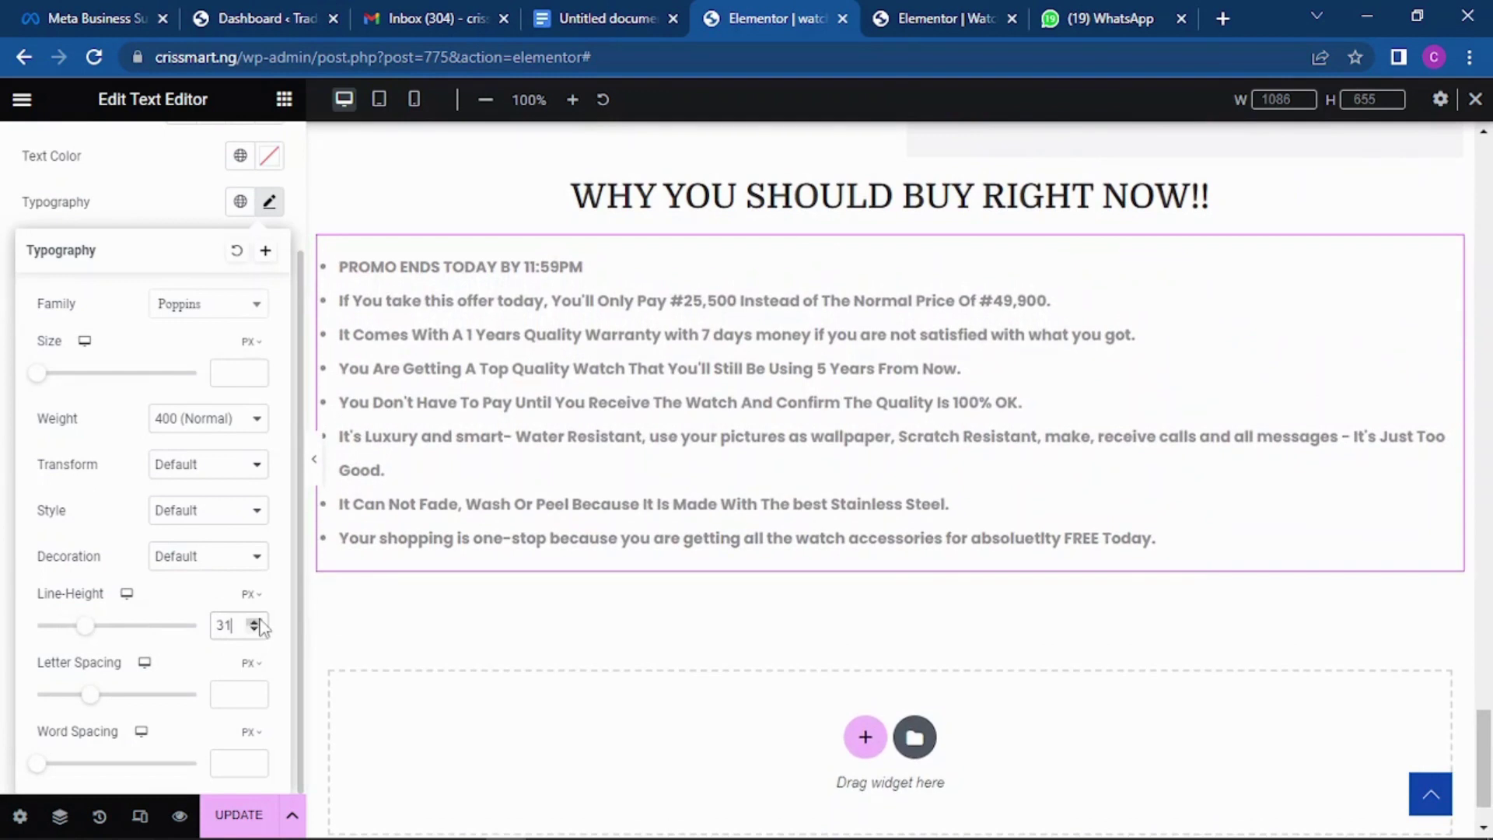
{"action": "left_click", "coordinate": [699, 333]}
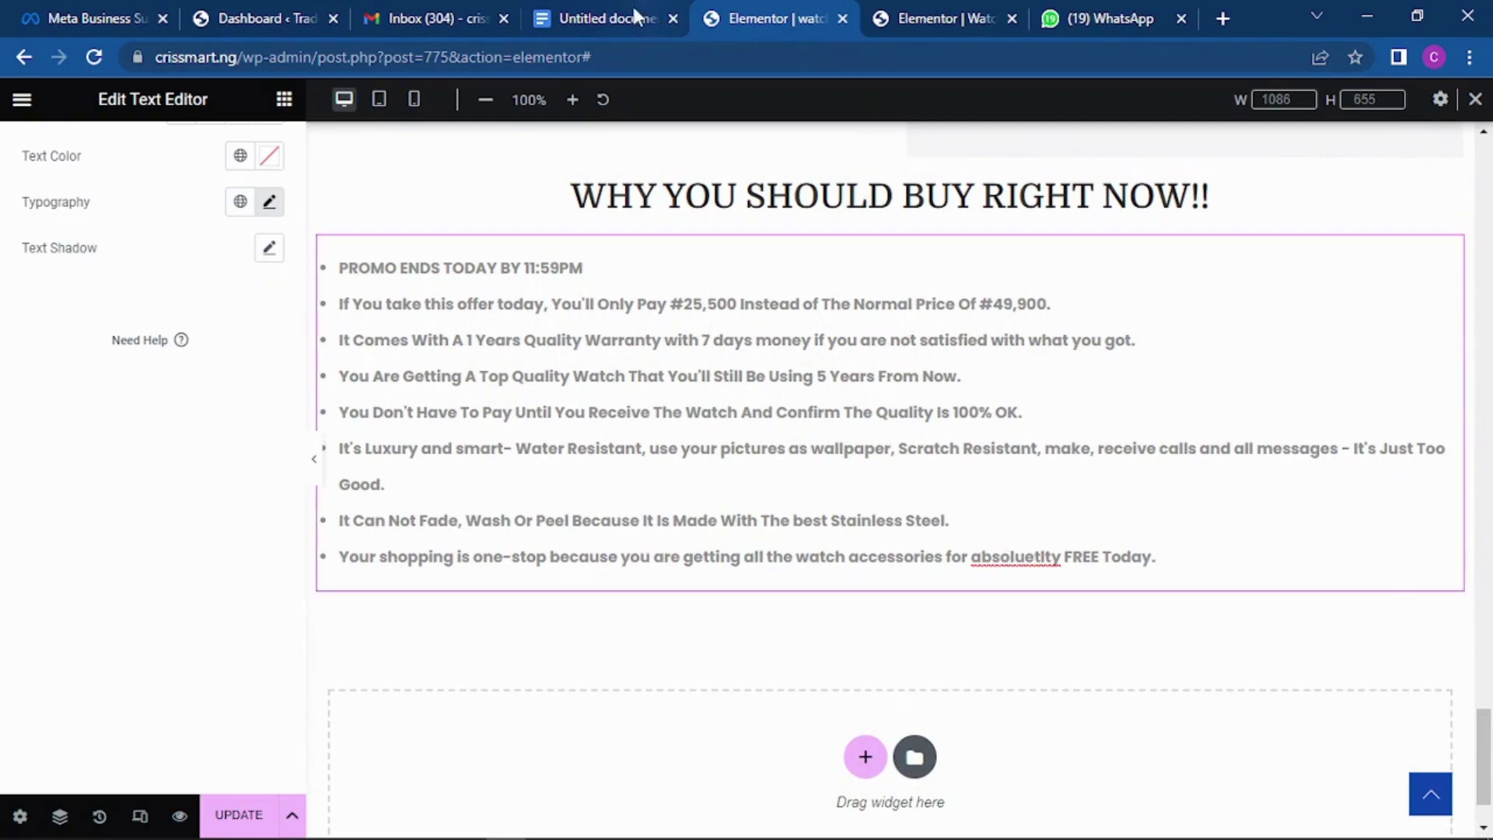
Copy the title "With Every Order, You Get:" from the other watch page and return to the end of the new page.
{"action": "left_click", "coordinate": [910, 11]}
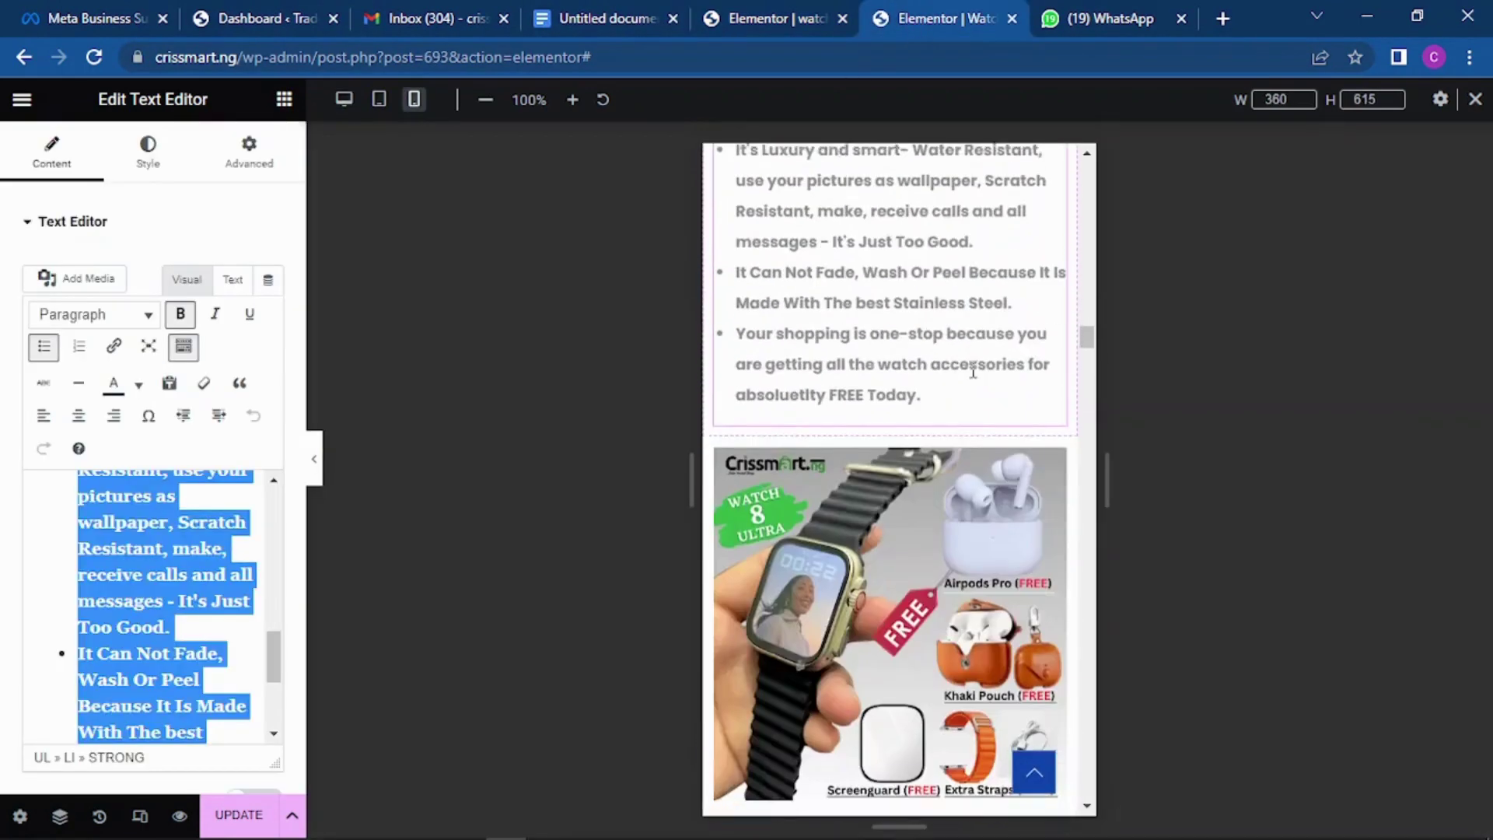
{"action": "scroll", "coordinate": [970, 368], "scroll_direction": "down", "scroll_amount": 5}
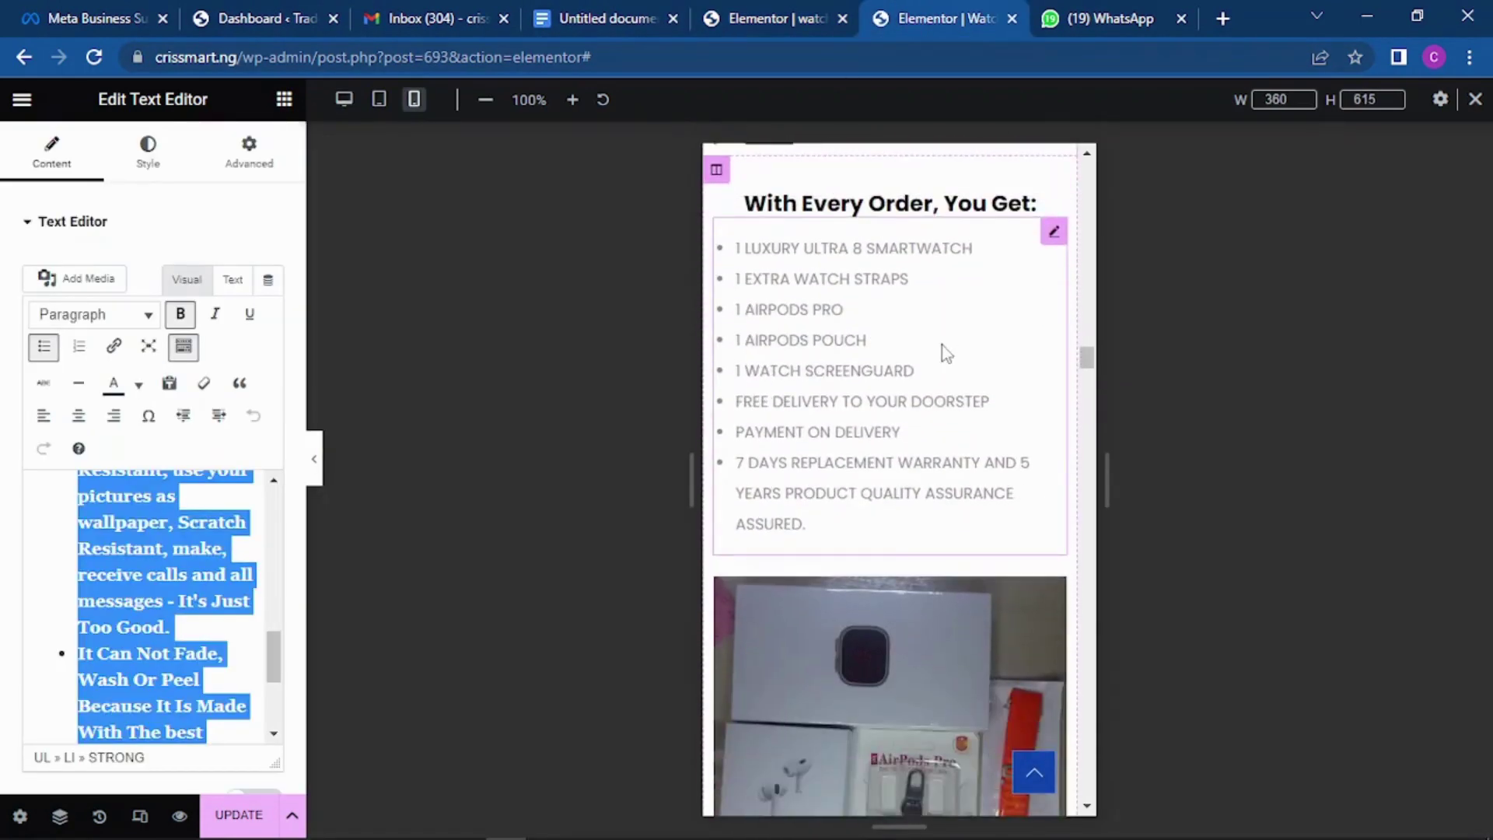
{"action": "scroll", "coordinate": [927, 343], "scroll_direction": "down", "scroll_amount": 1}
{"action": "scroll", "coordinate": [918, 326], "scroll_direction": "up", "scroll_amount": 1}
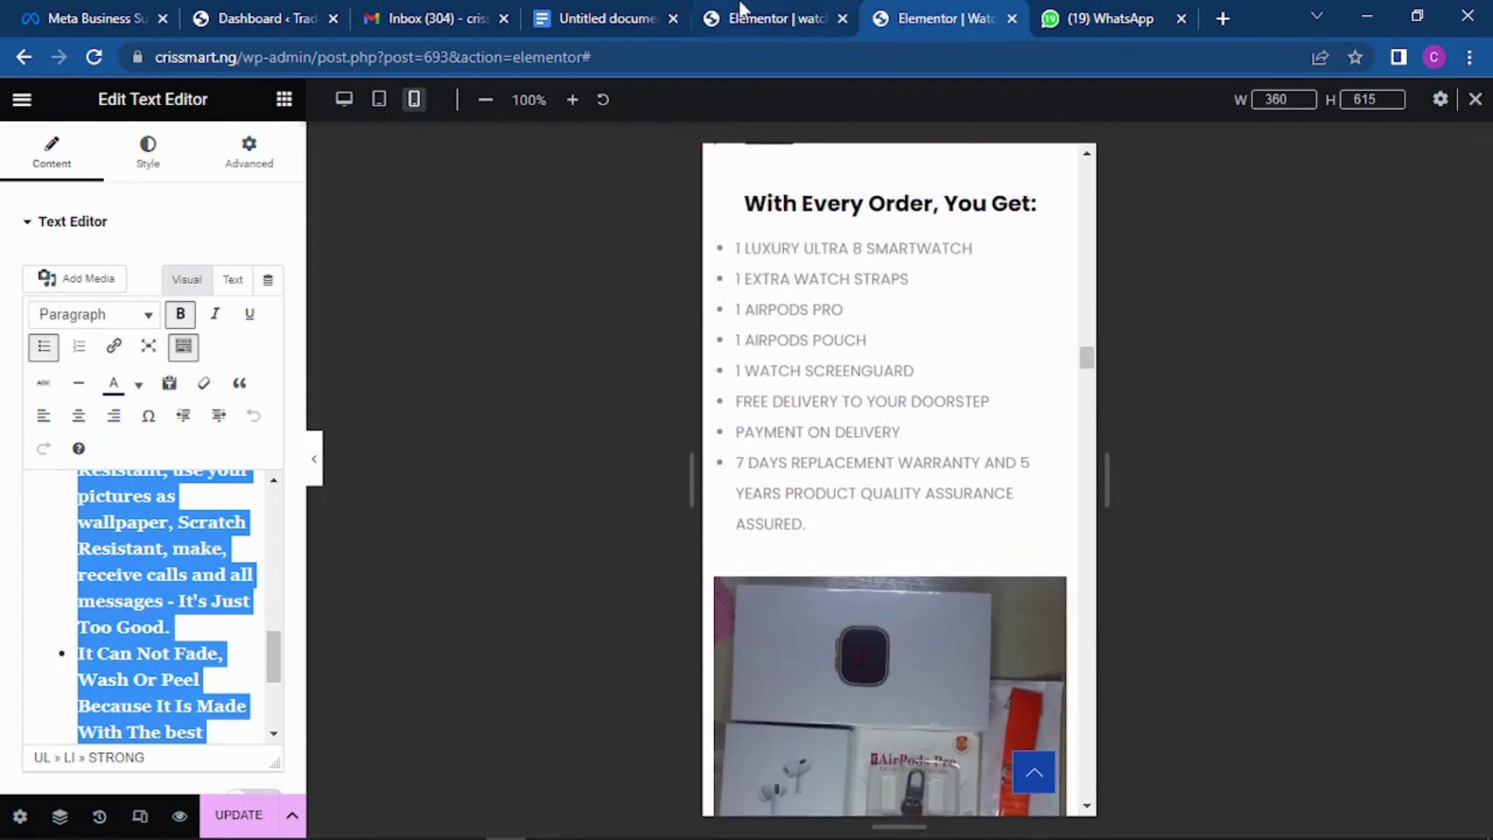
{"action": "left_click", "coordinate": [936, 207]}
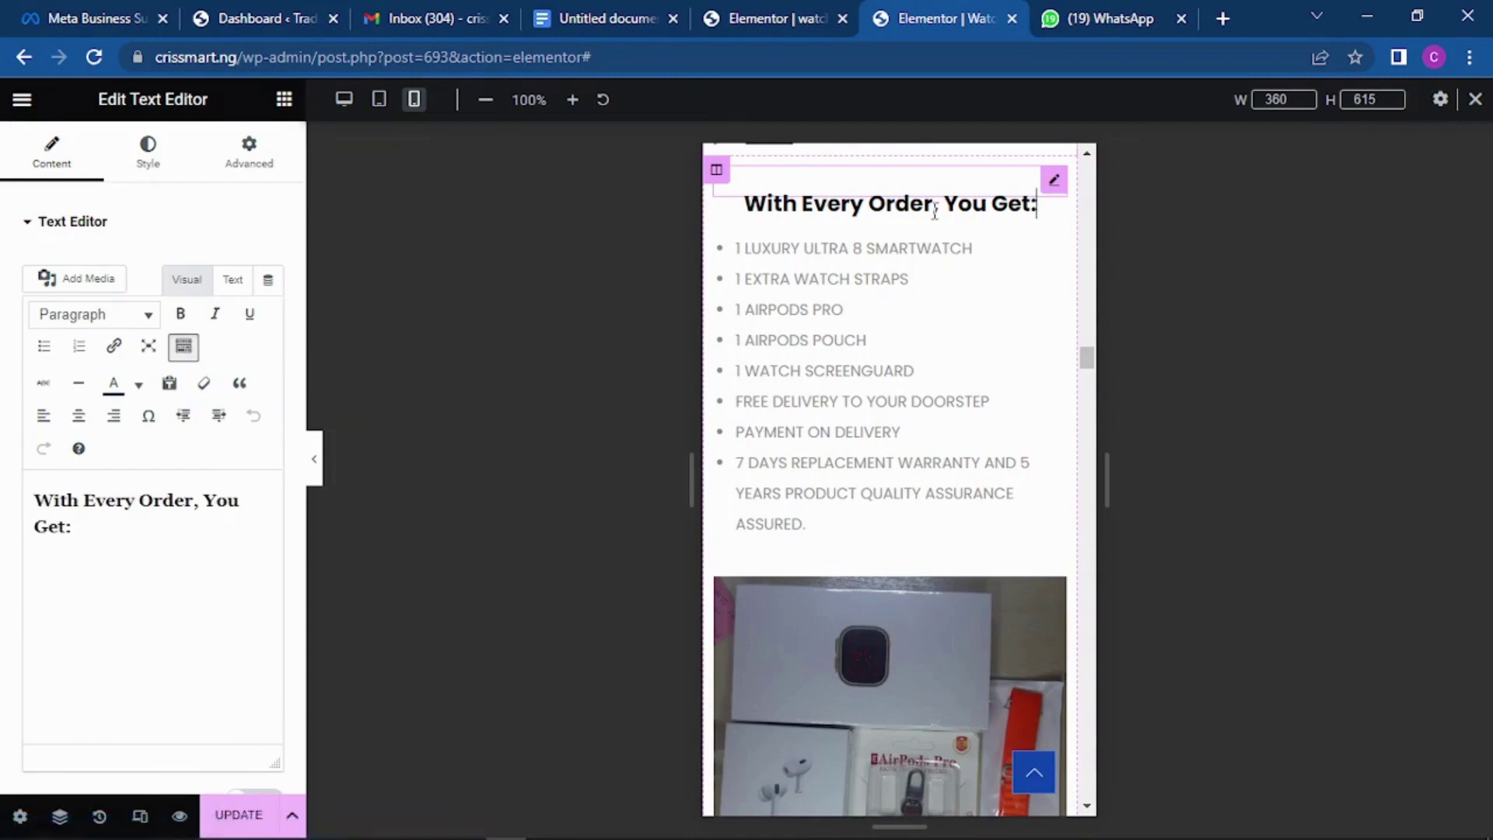
{"action": "left_click_drag", "start_coordinate": [131, 542], "coordinate": [32, 498]}
{"action": "key", "text": "ctrl+c"}
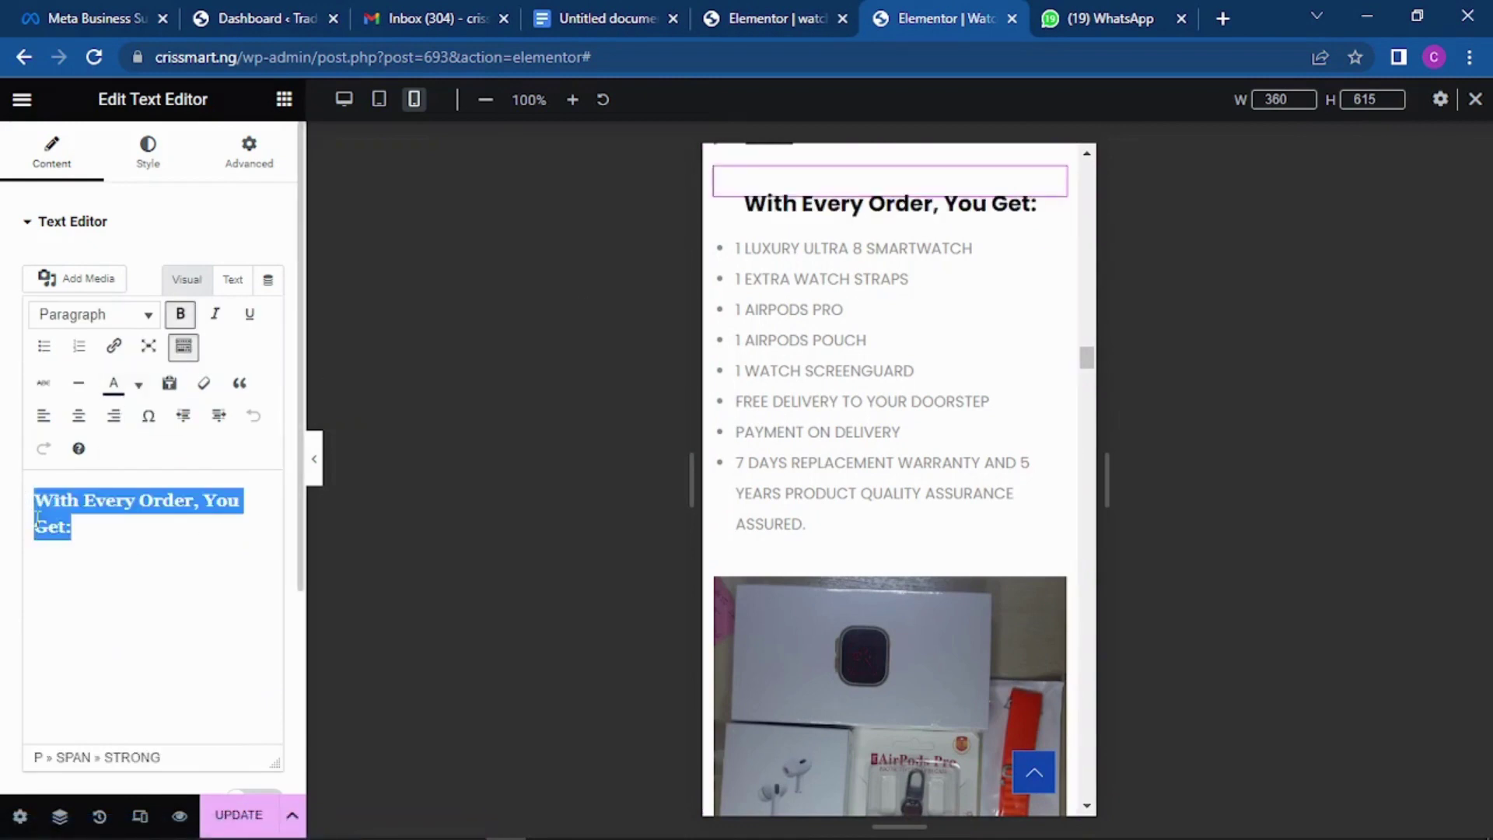
{"action": "left_click", "coordinate": [752, 16]}
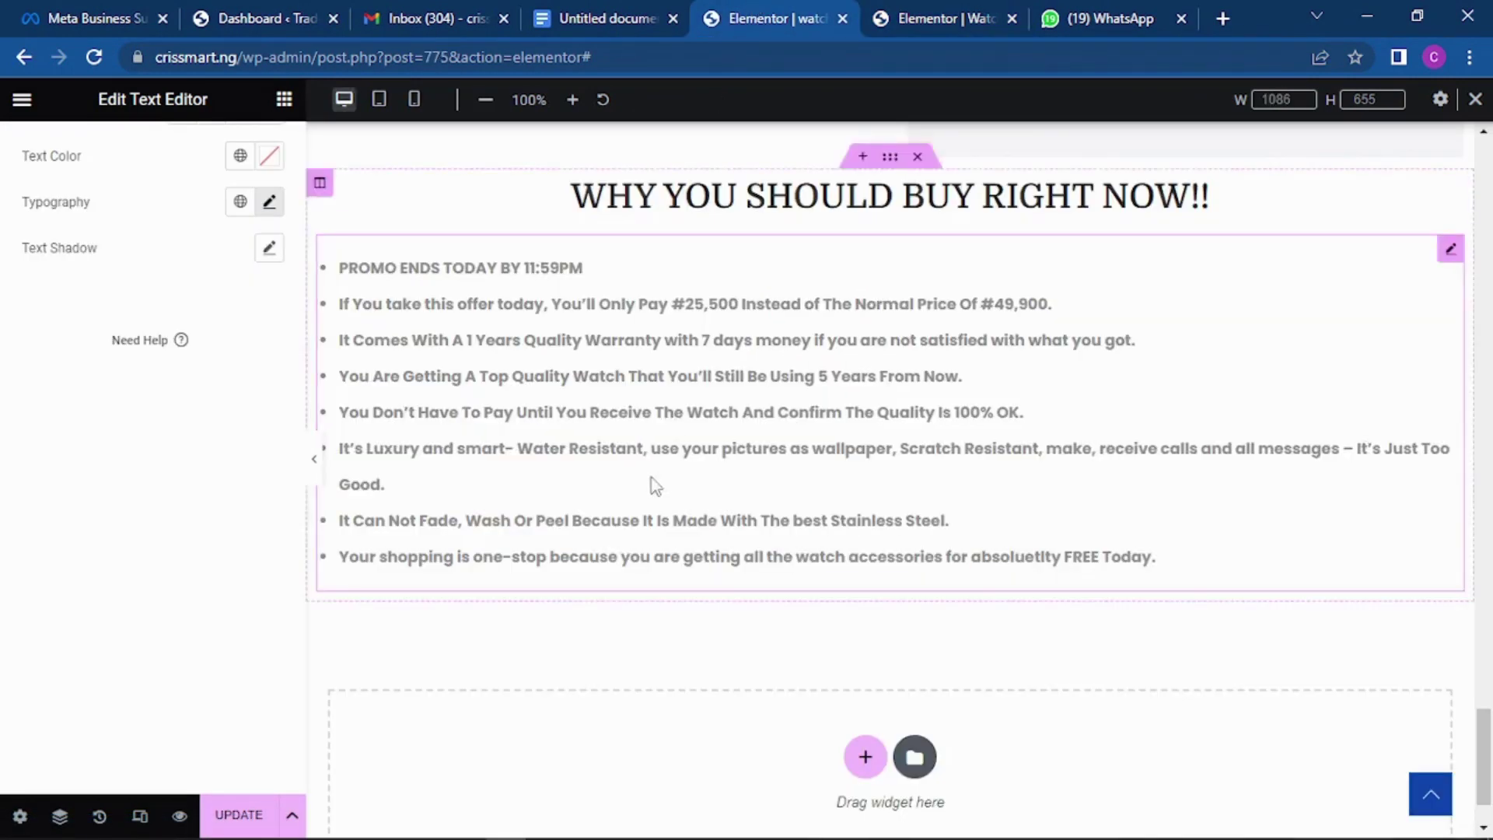
{"action": "scroll", "coordinate": [729, 431], "scroll_direction": "down", "scroll_amount": 1}
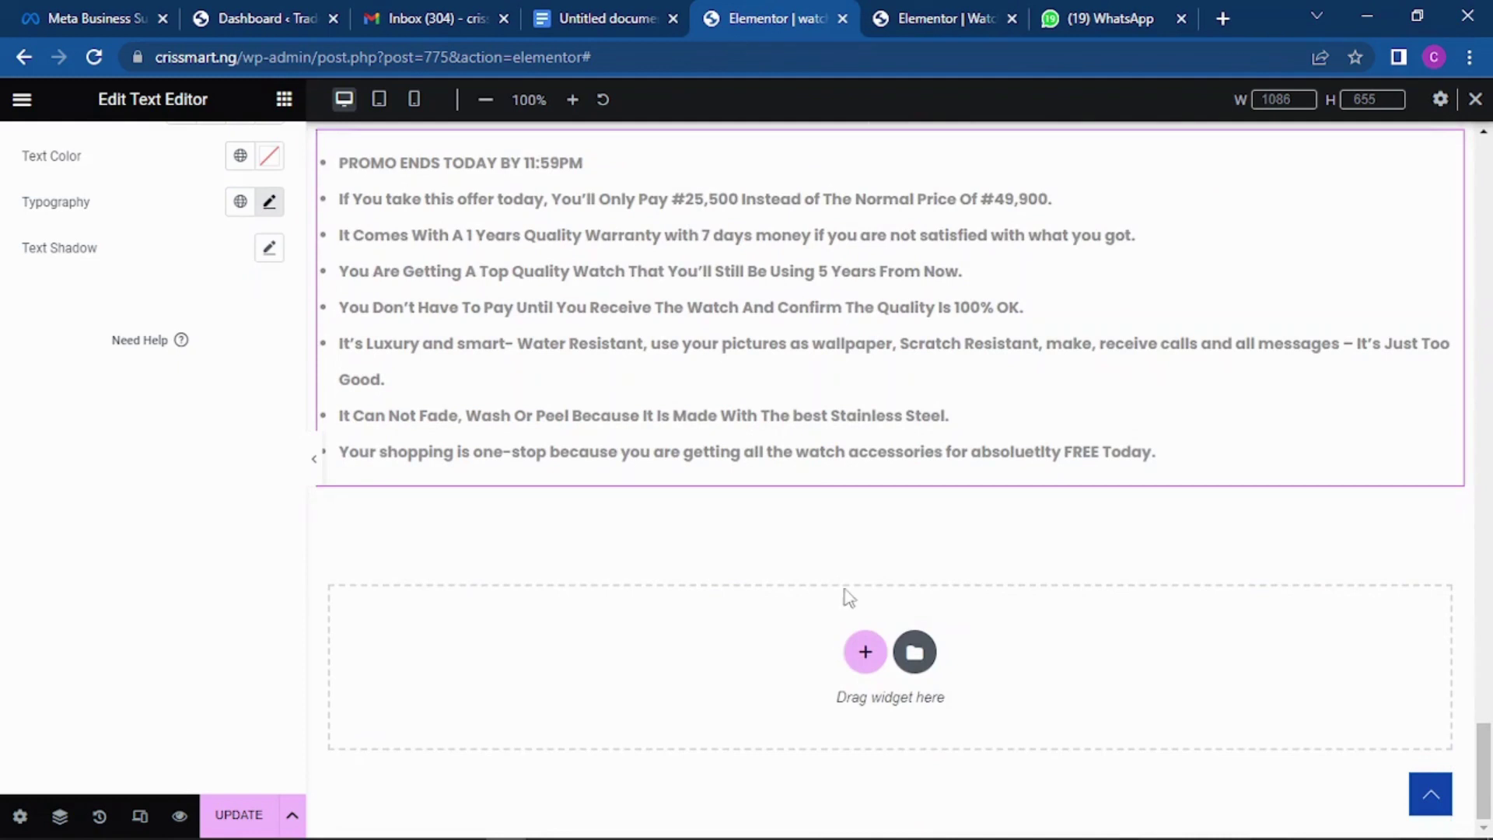
Add a single-column section at the page's end containing a Heading widget with the copied title "With Every Order, You Get:".
{"action": "left_click", "coordinate": [865, 652]}
{"action": "left_click", "coordinate": [599, 702]}
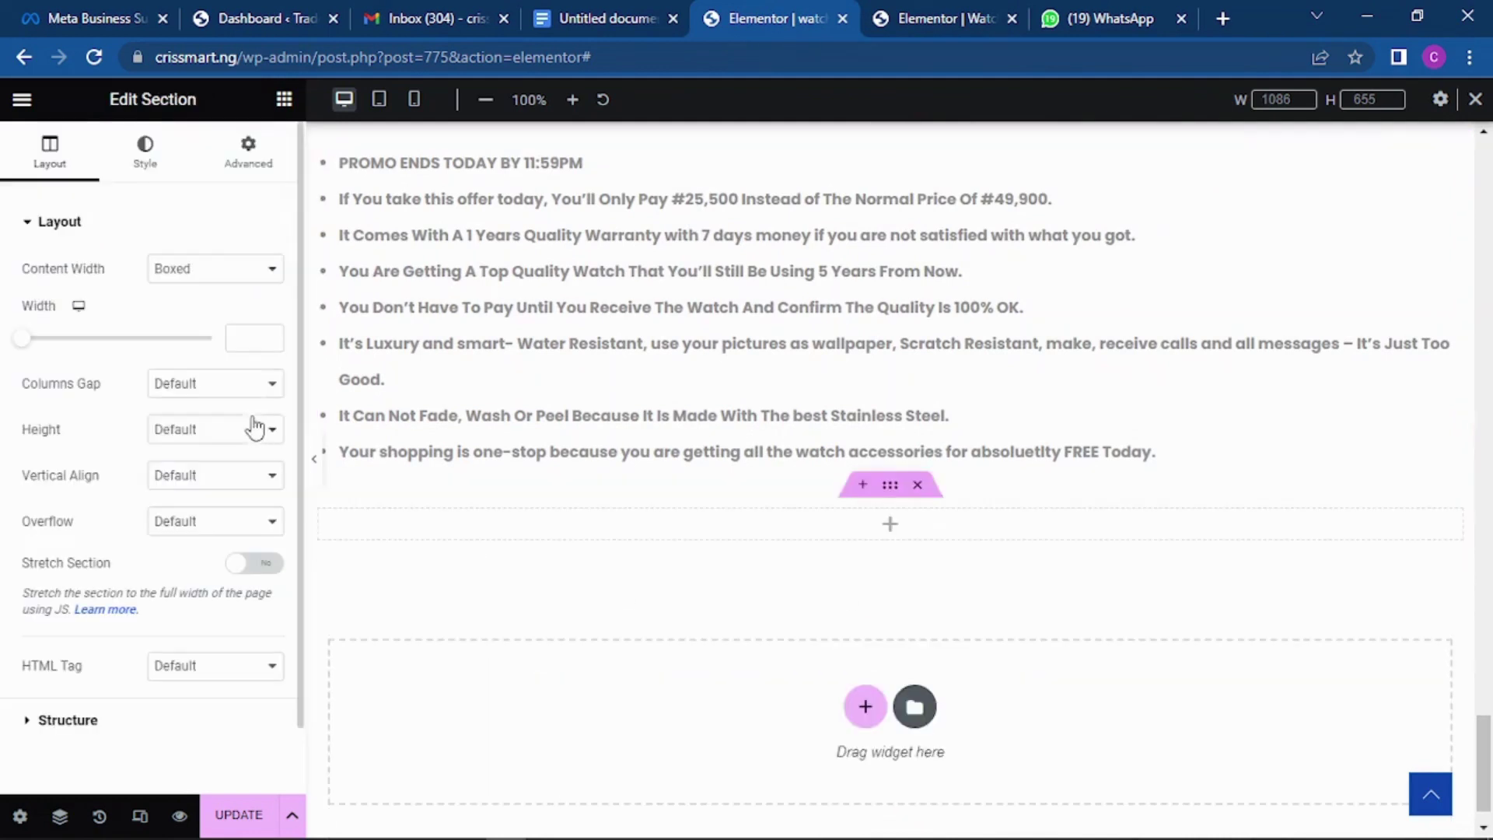
{"action": "left_click", "coordinate": [248, 151]}
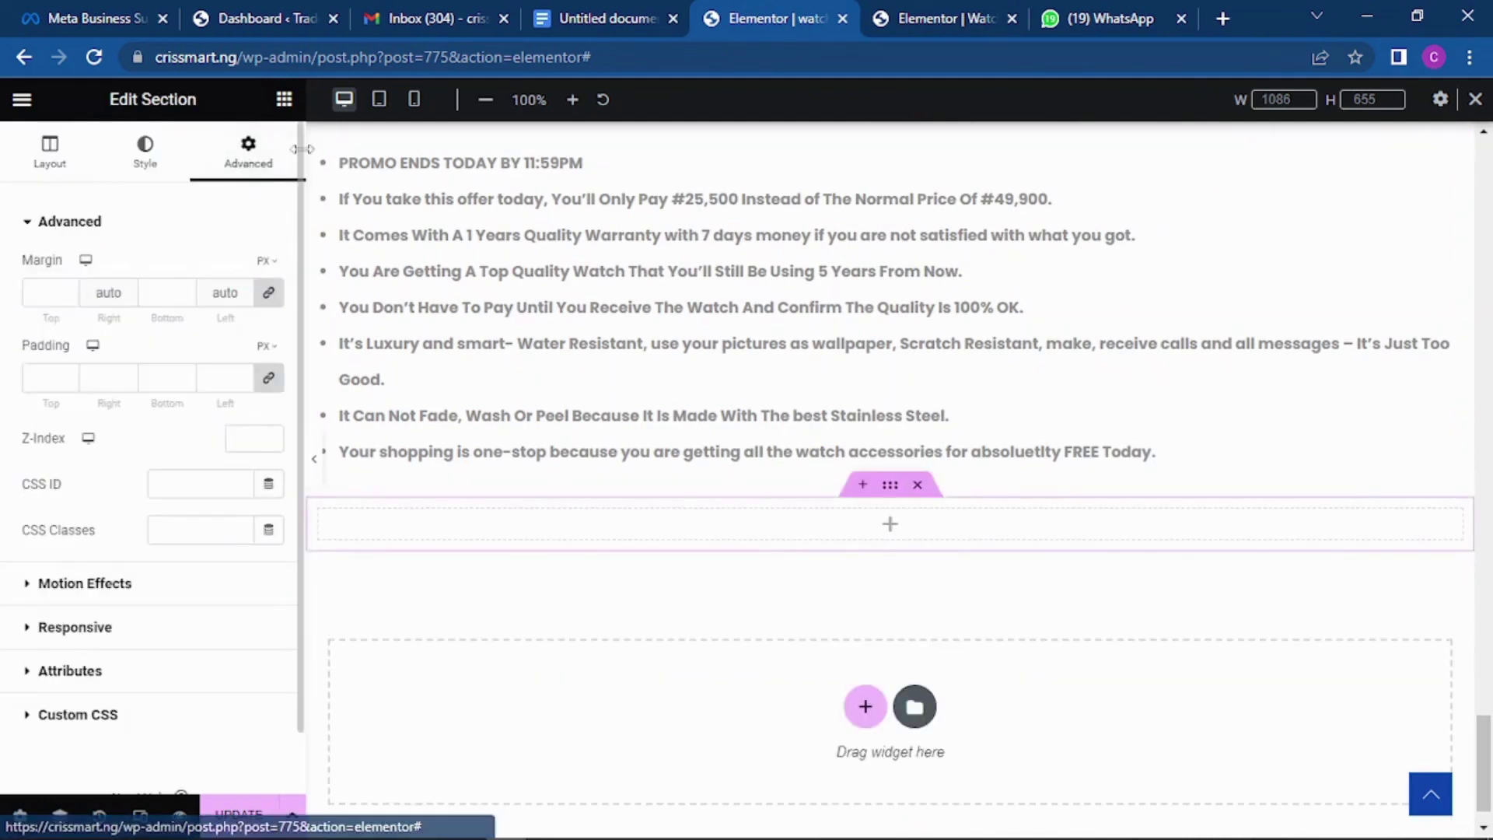
{"action": "left_click", "coordinate": [283, 99]}
{"action": "left_click_drag", "start_coordinate": [172, 365], "coordinate": [703, 530]}
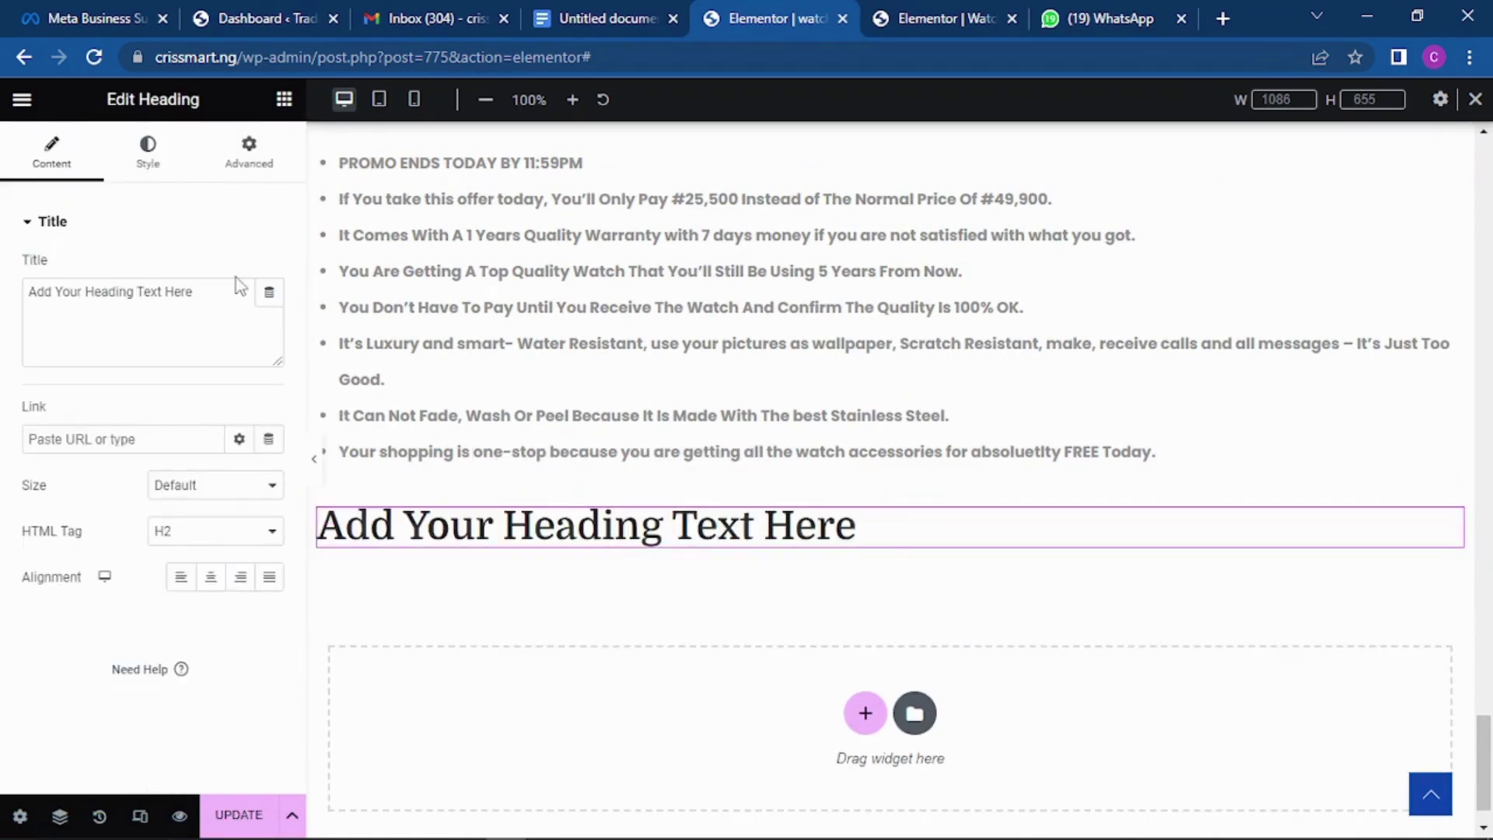
{"action": "left_click_drag", "start_coordinate": [217, 291], "coordinate": [4, 296]}
{"action": "key", "text": "ctrl+v"}
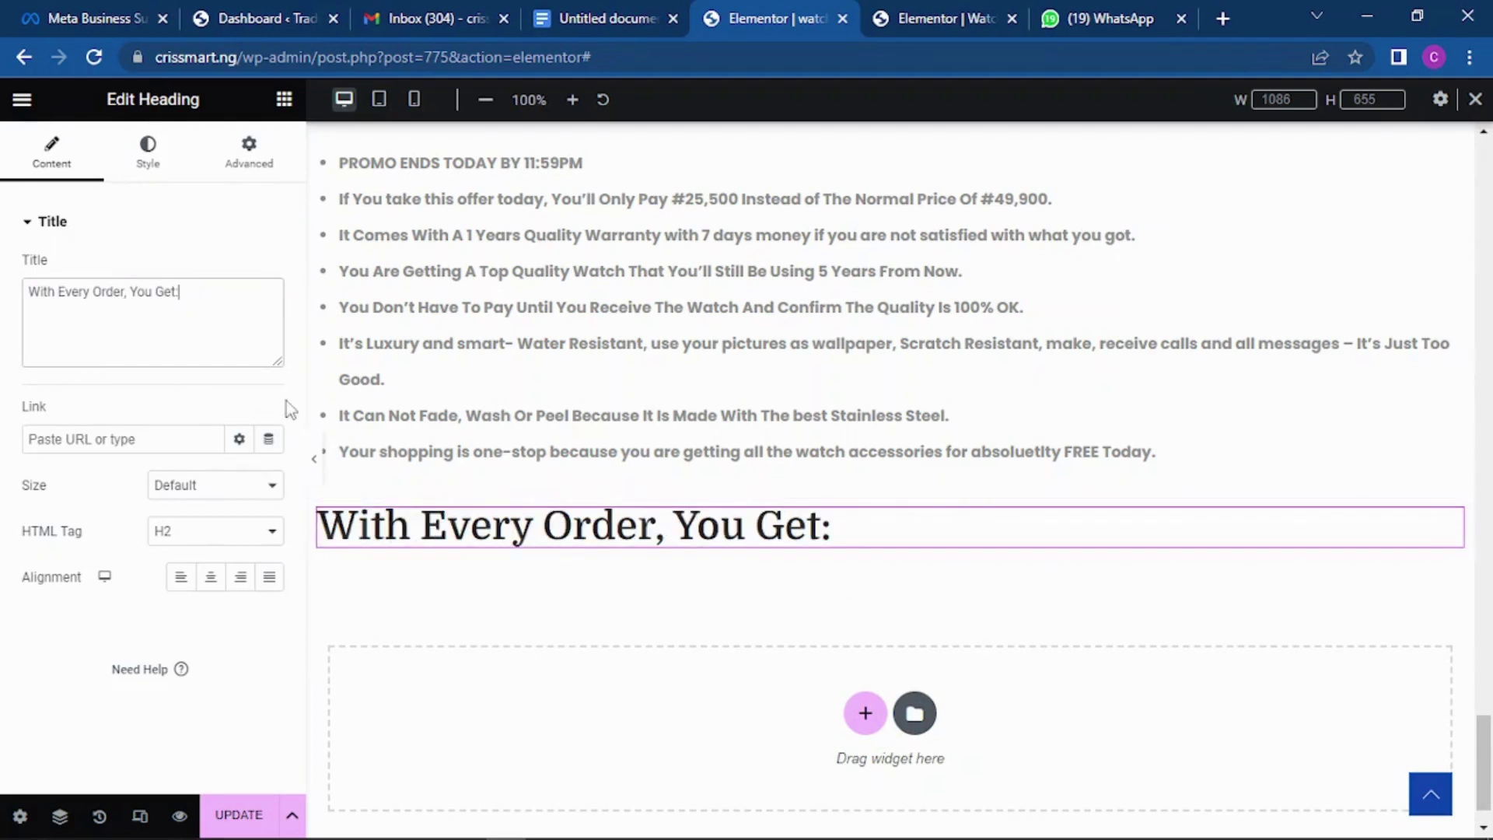
Copy the whole bullet list below "With Every Order, You Get:" on the other watch page and return to the new page.
{"action": "left_click", "coordinate": [917, 17]}
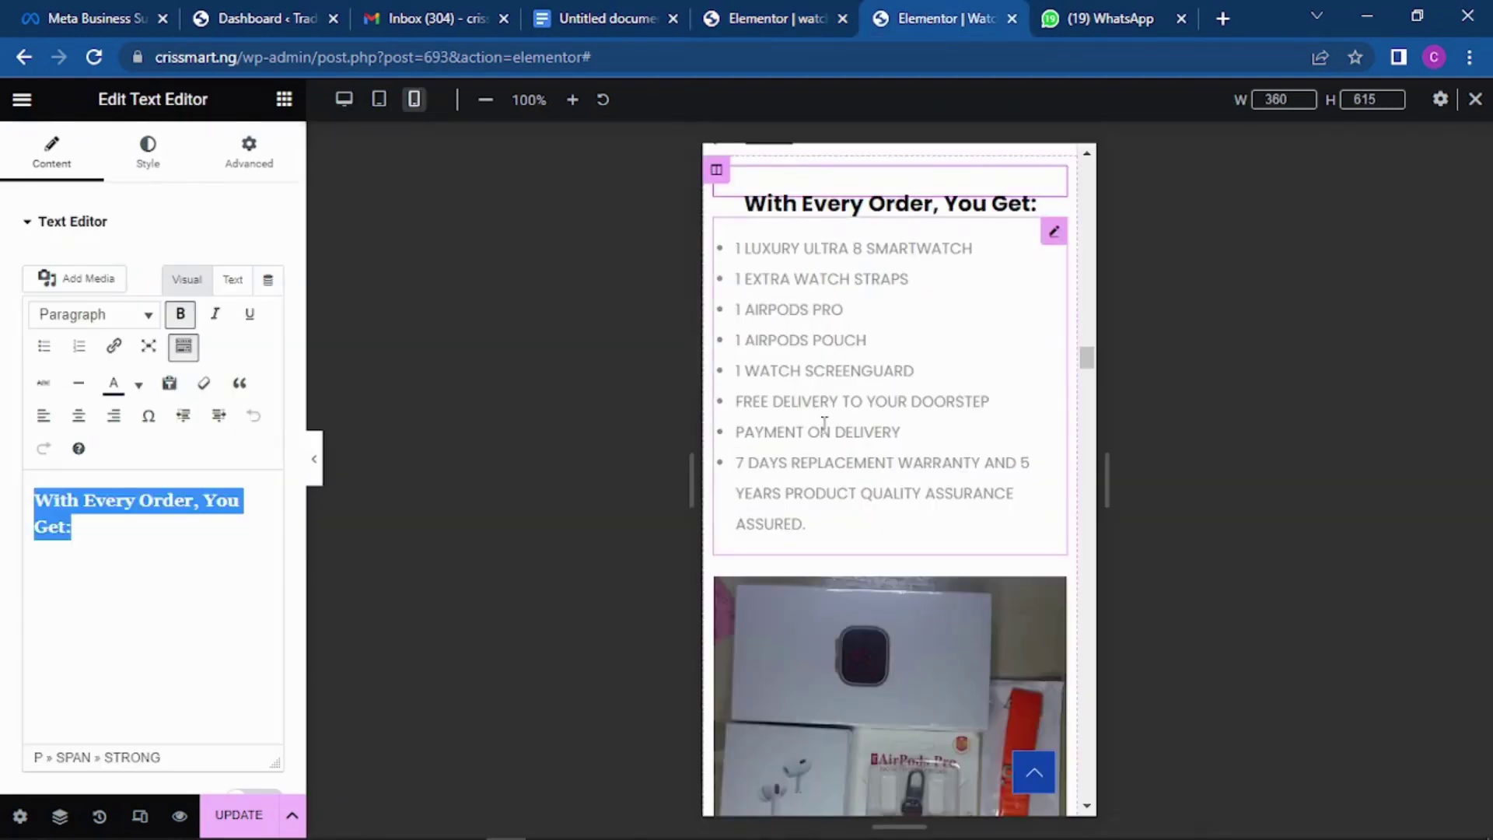
{"action": "left_click", "coordinate": [836, 487]}
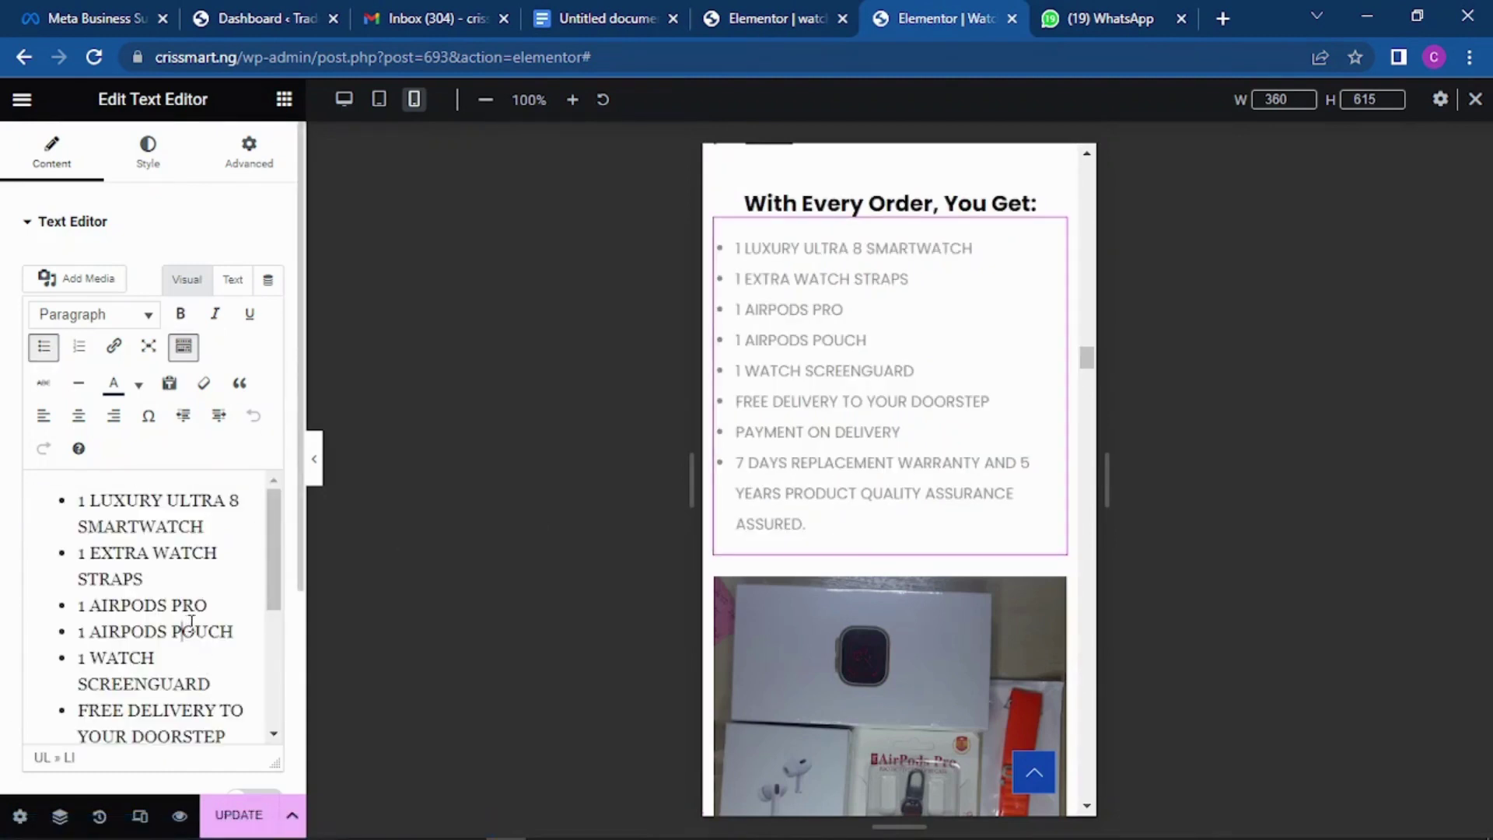
{"action": "key", "text": "ctrl+a"}
{"action": "key", "text": "ctrl+c"}
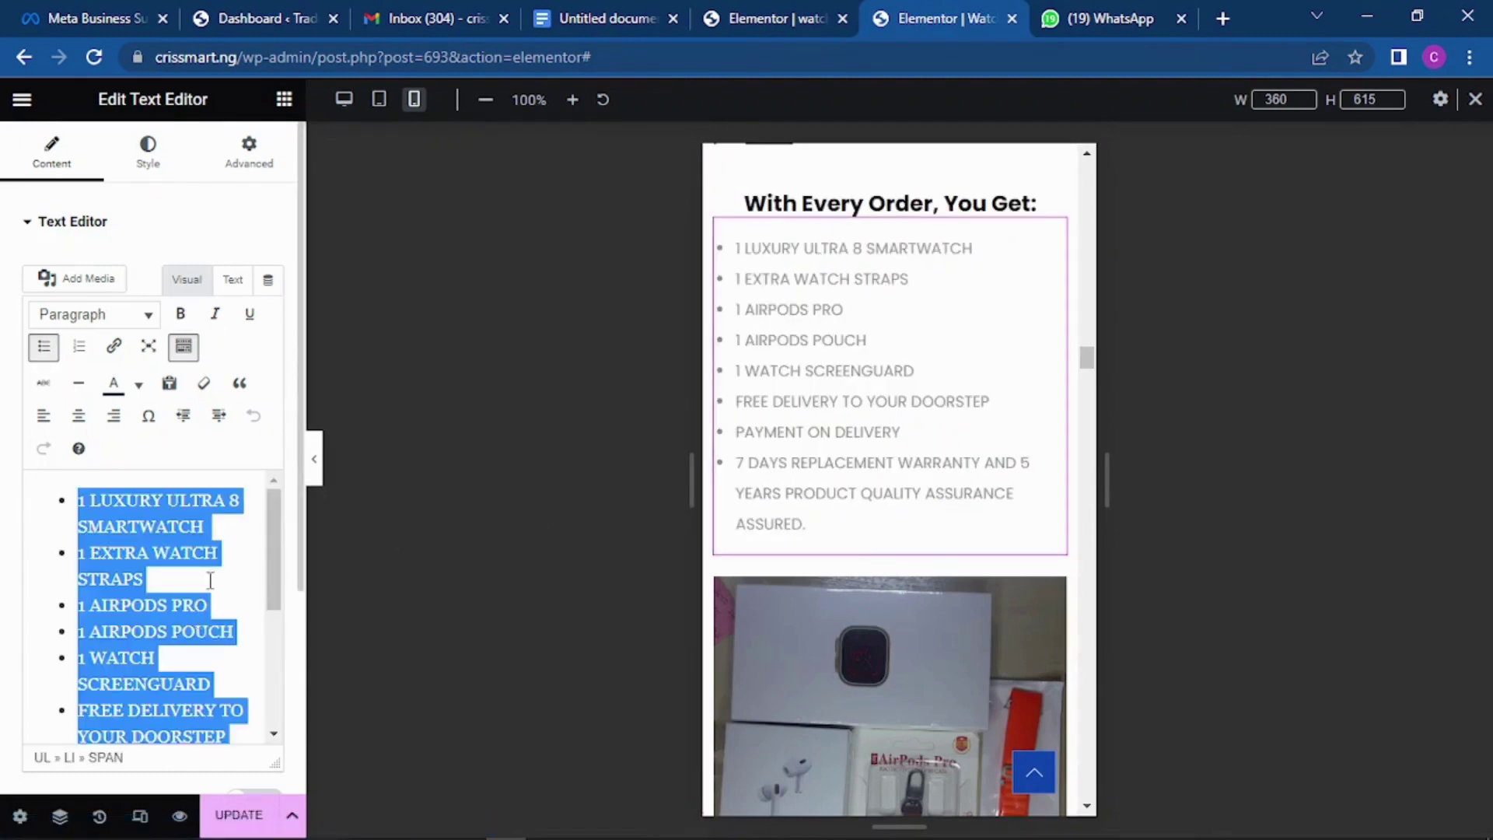
{"action": "left_click", "coordinate": [766, 18]}
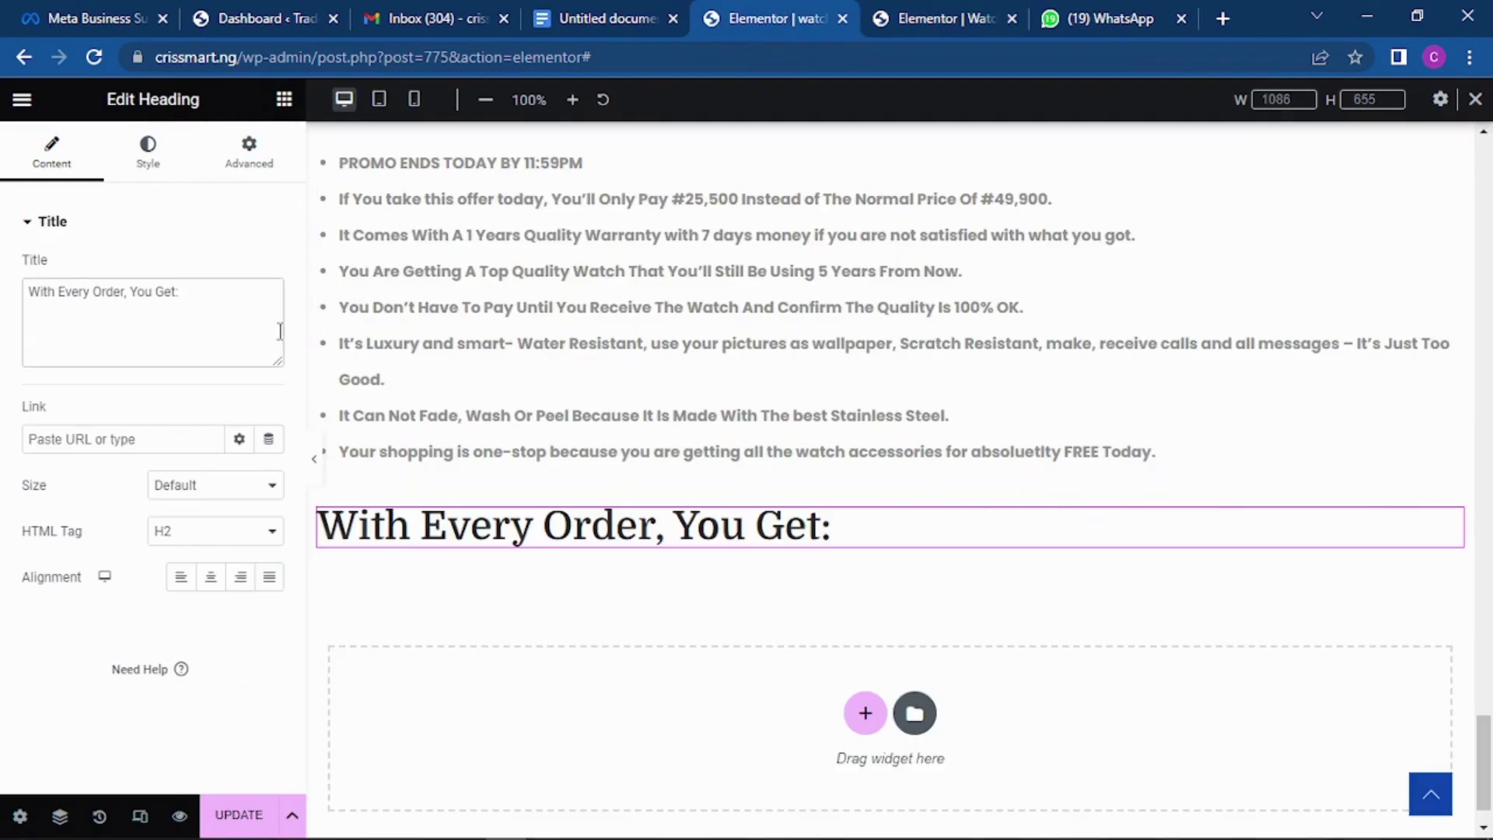
{"action": "left_click", "coordinate": [283, 100]}
{"action": "left_click_drag", "start_coordinate": [204, 452], "coordinate": [562, 529]}
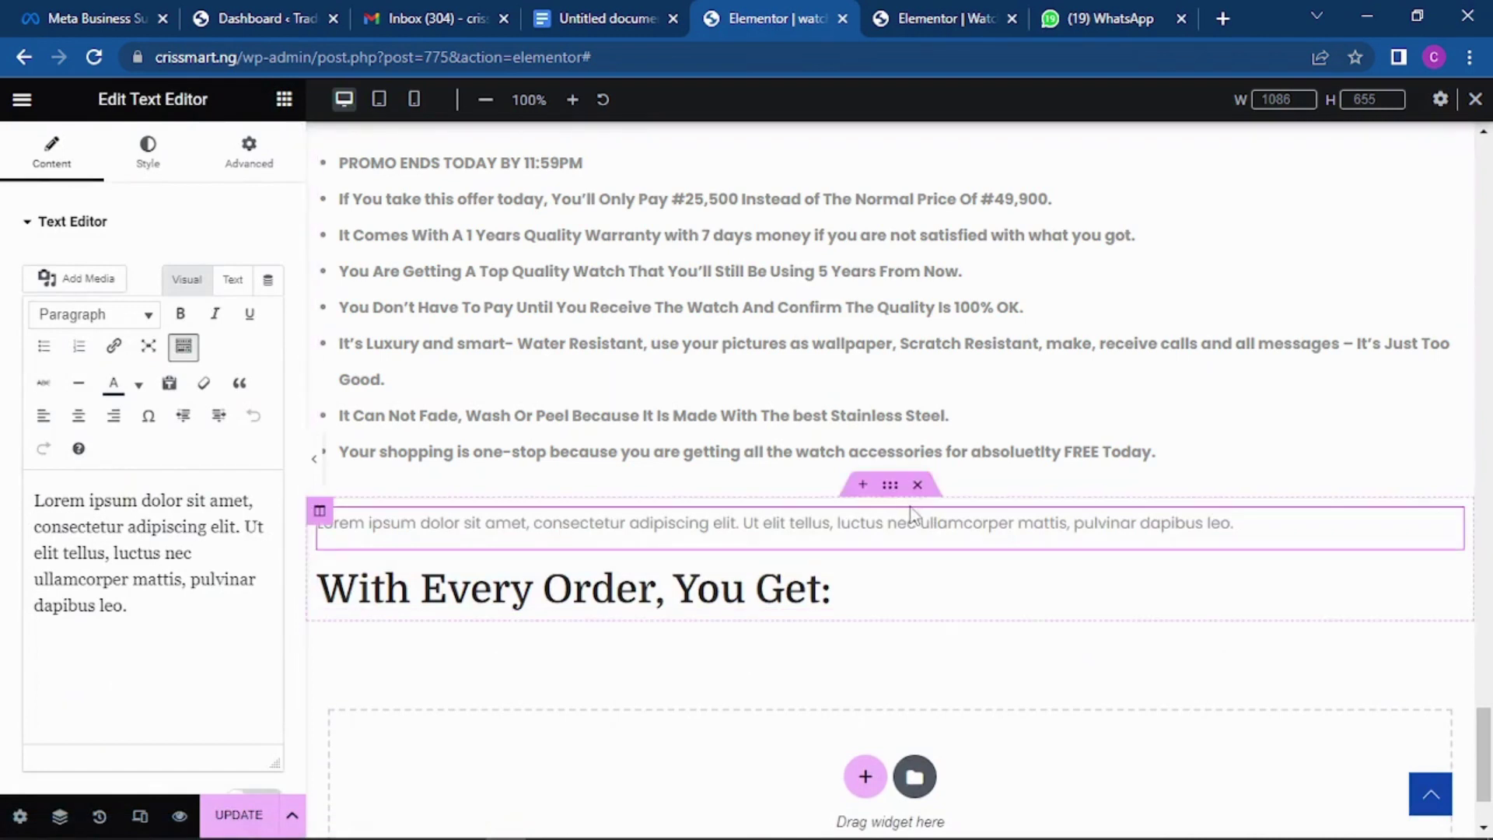
{"action": "key", "text": "ctrl+z"}
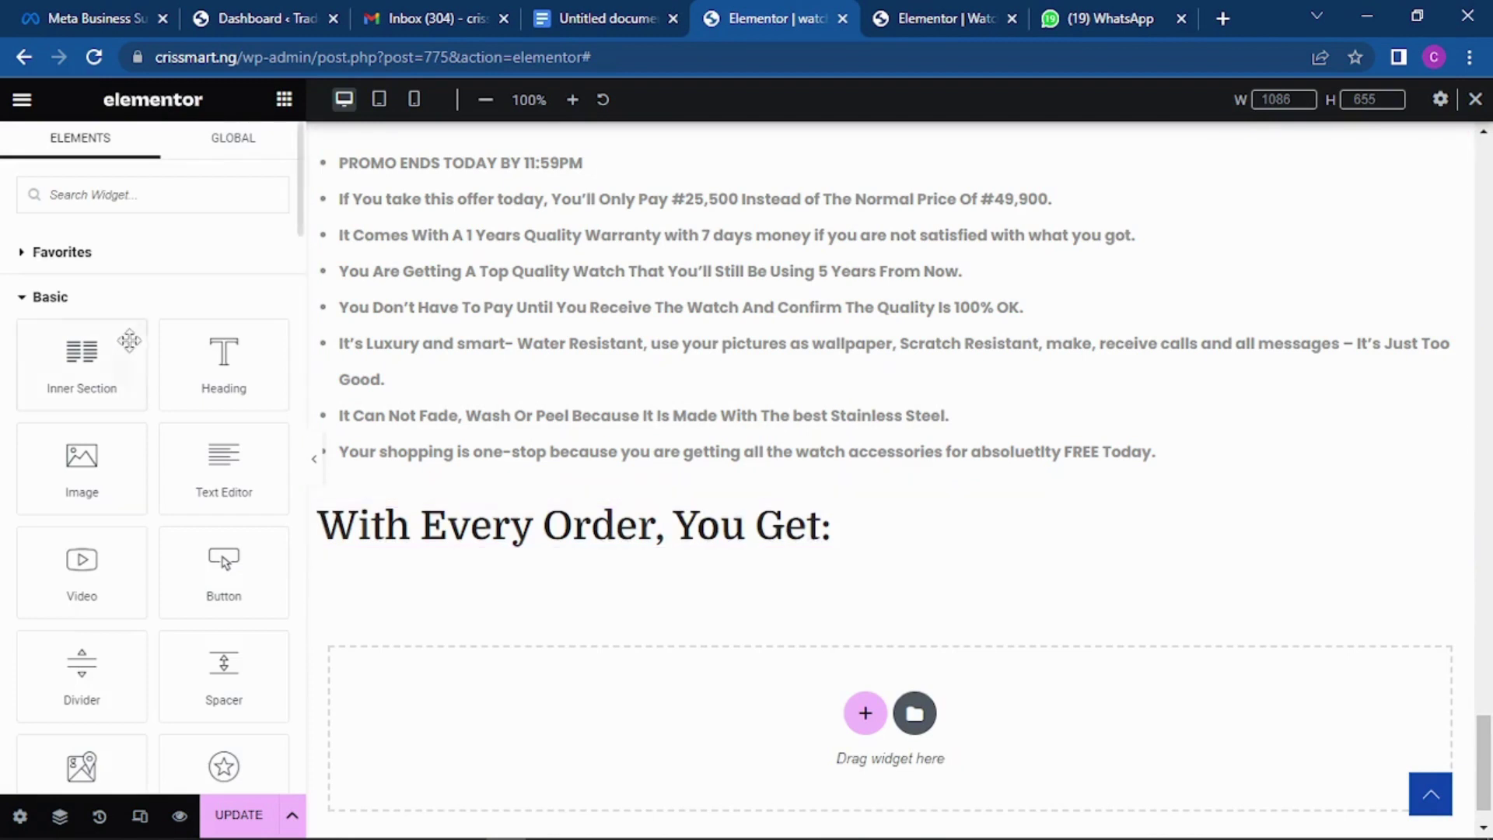
Add a Text Editor widget below the "With Every Order, You Get:" heading and replace its placeholder paragraph with the copied bullet list.
{"action": "left_click_drag", "start_coordinate": [224, 467], "coordinate": [526, 553]}
{"action": "left_click", "coordinate": [1444, 613]}
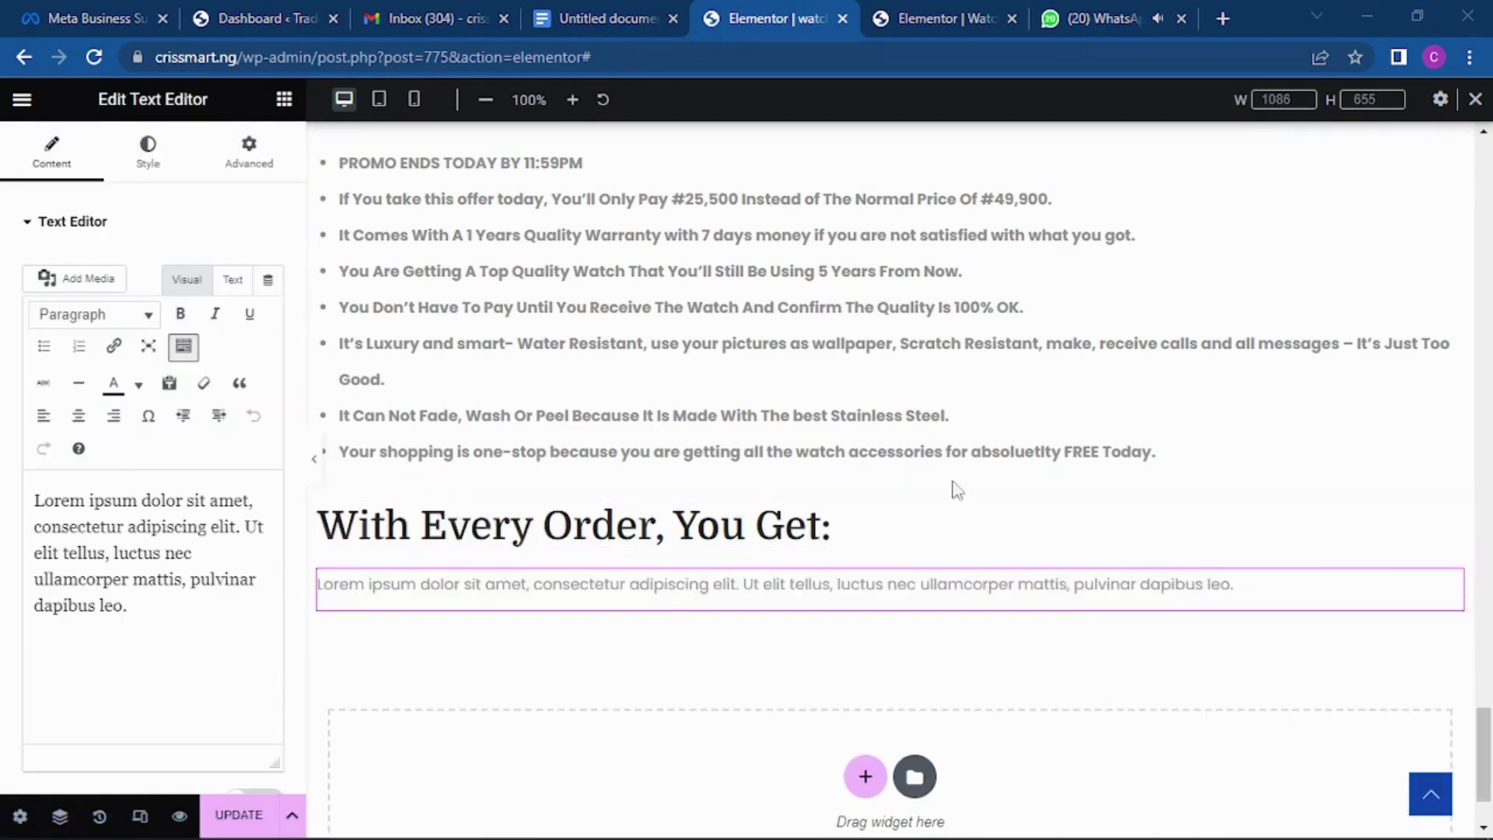
{"action": "left_click", "coordinate": [908, 10]}
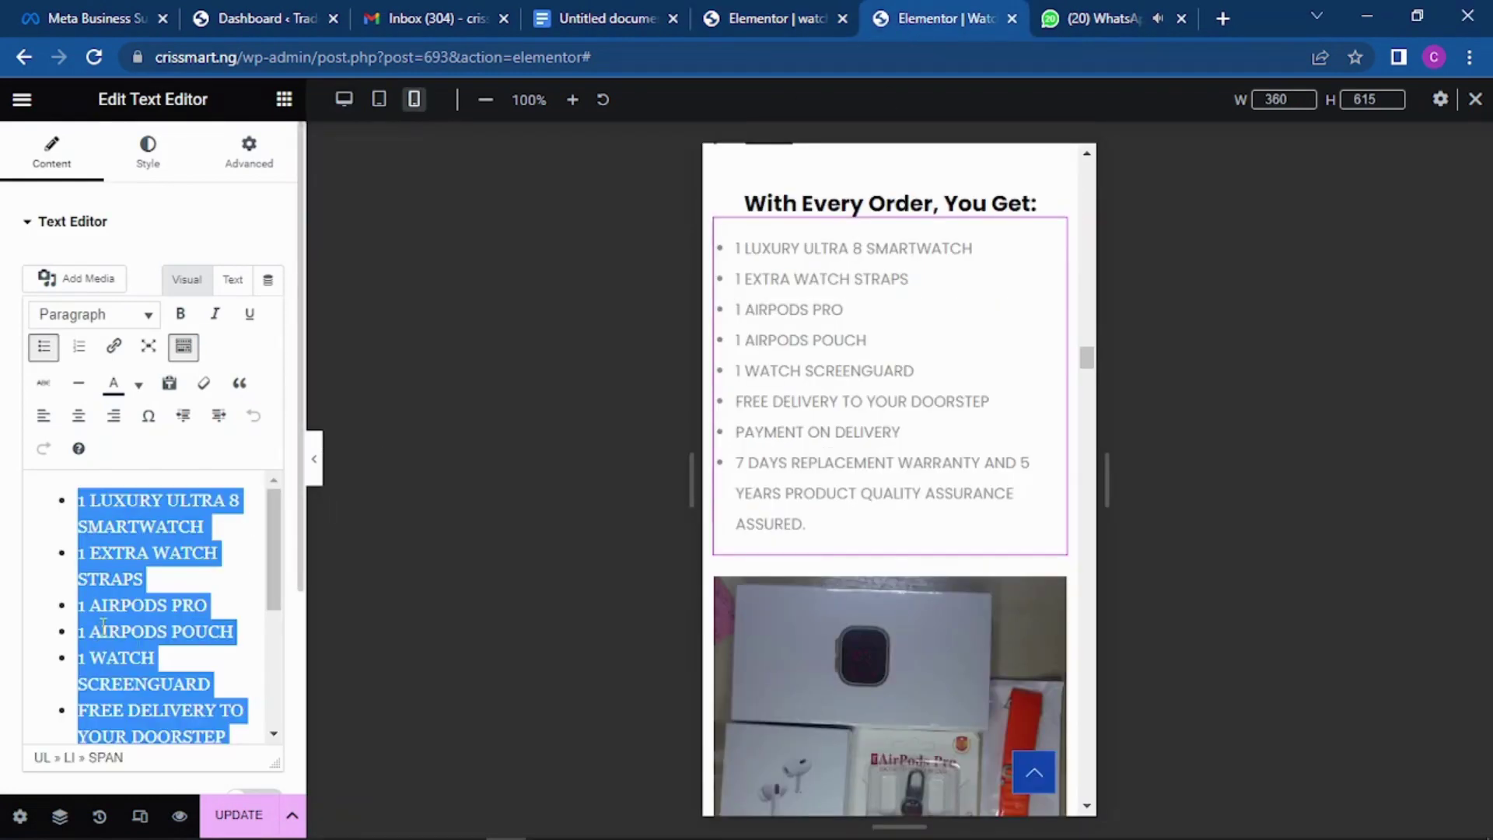
{"action": "left_click", "coordinate": [716, 11]}
{"action": "left_click_drag", "start_coordinate": [129, 610], "coordinate": [31, 502]}
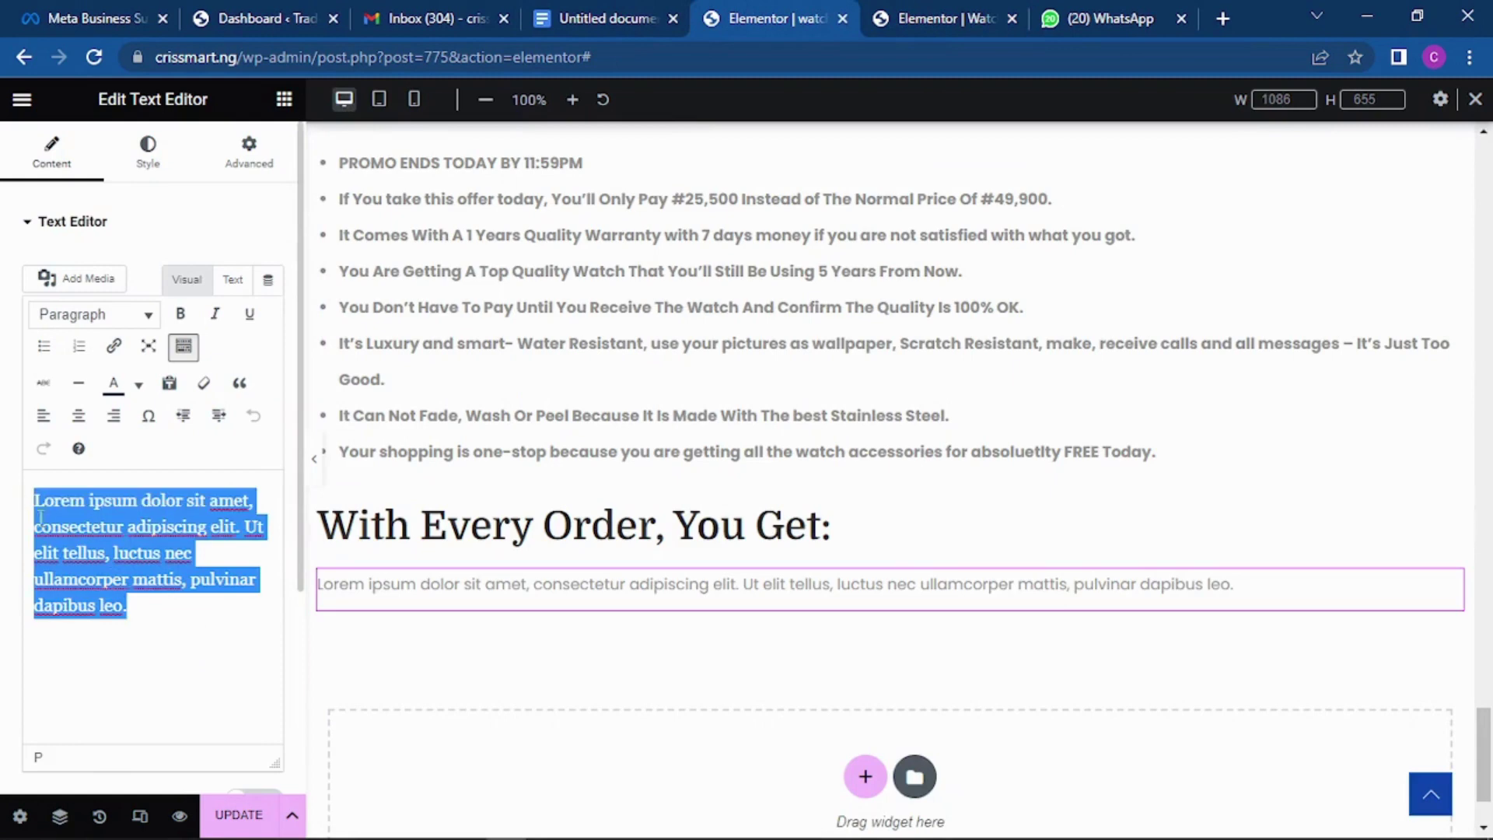
{"action": "key", "text": "ctrl+v"}
{"action": "scroll", "coordinate": [735, 563], "scroll_direction": "down", "scroll_amount": 5}
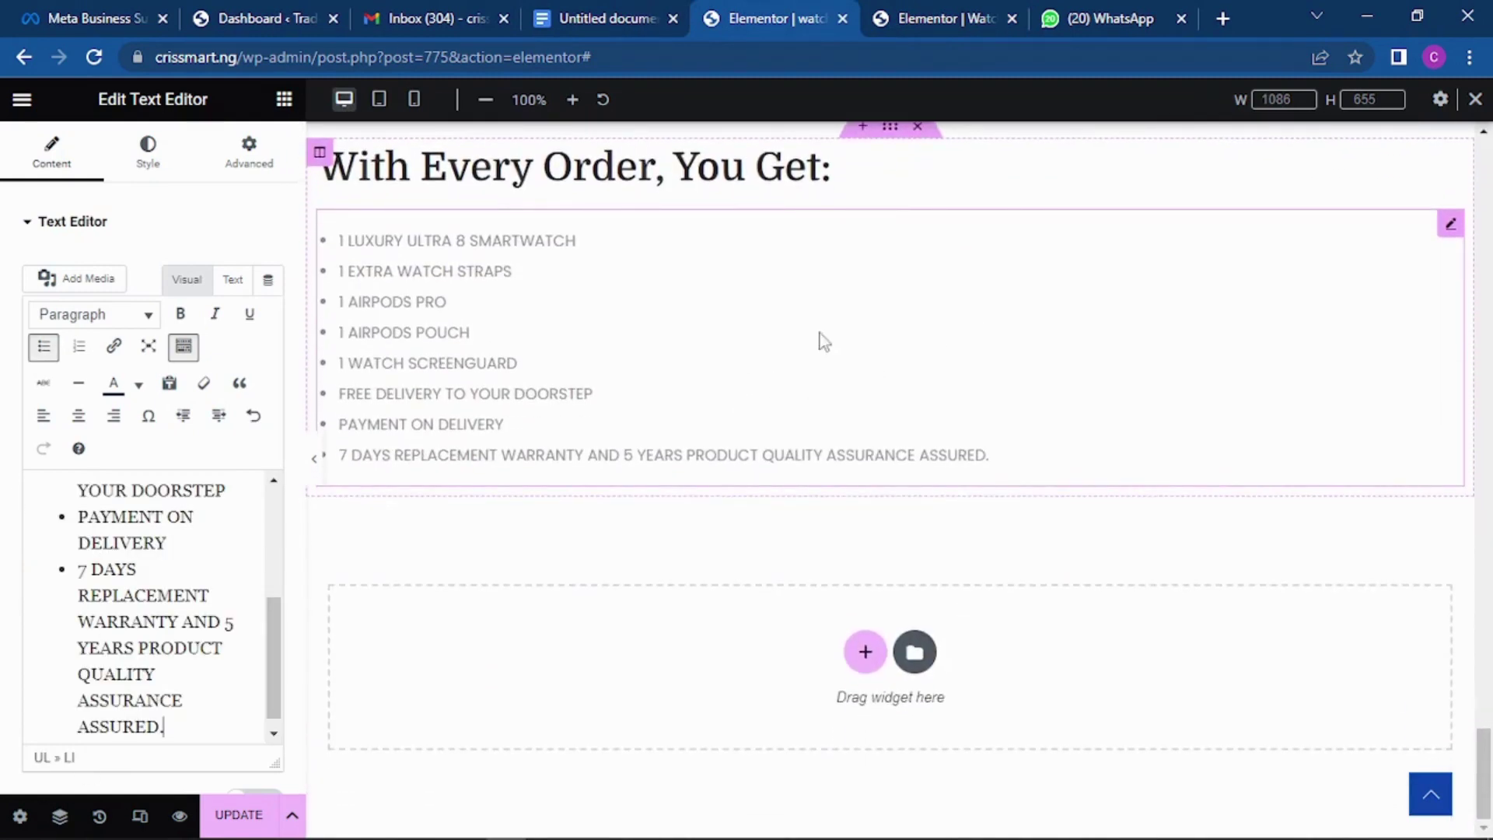
Examine what follows the order list on the other watch page, and find the black promo price section on the new page.
{"action": "left_click", "coordinate": [933, 18]}
{"action": "scroll", "coordinate": [927, 393], "scroll_direction": "down", "scroll_amount": 10}
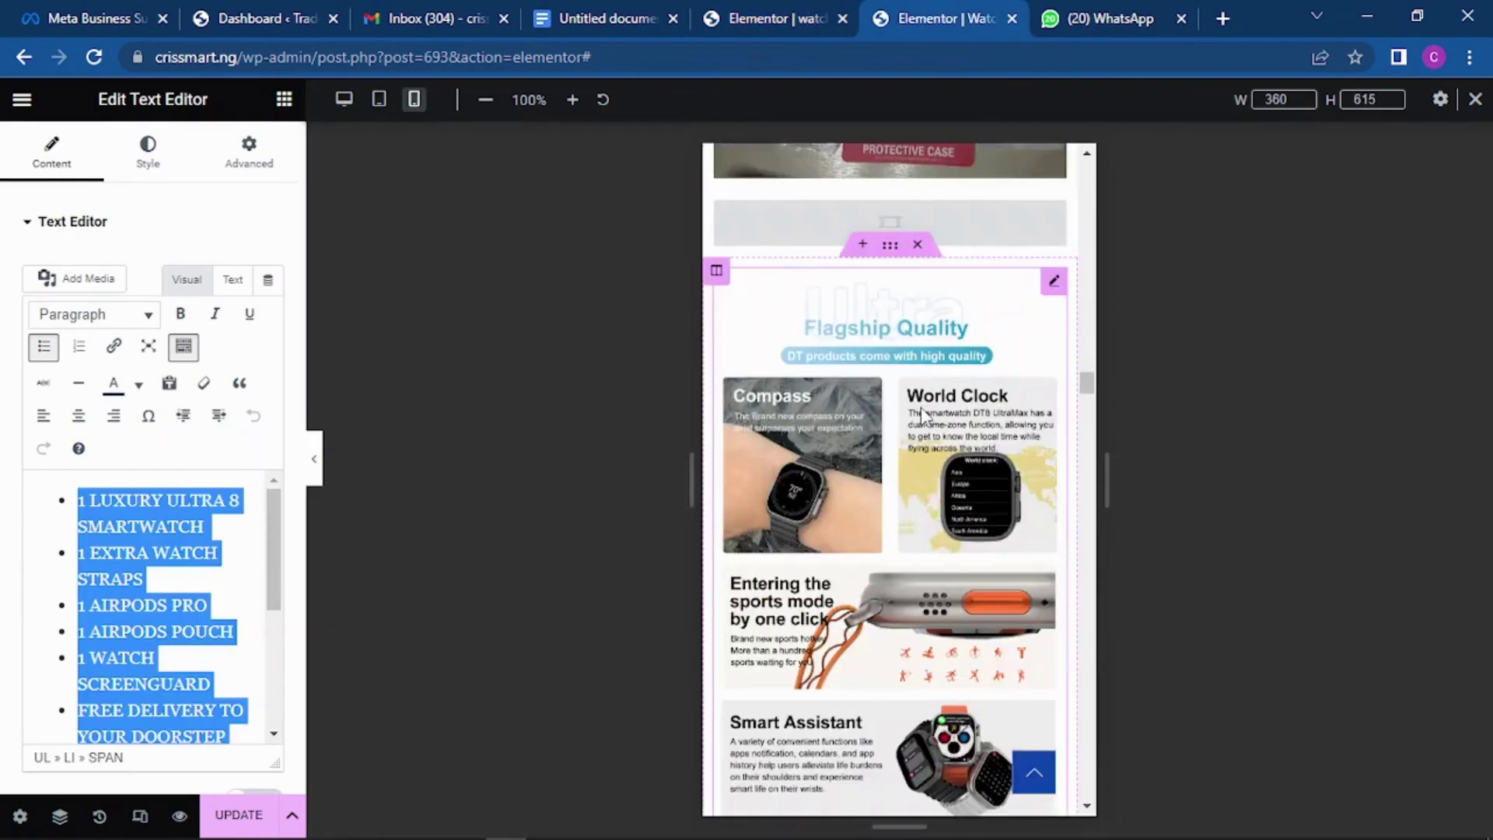
{"action": "scroll", "coordinate": [914, 392], "scroll_direction": "down", "scroll_amount": 8}
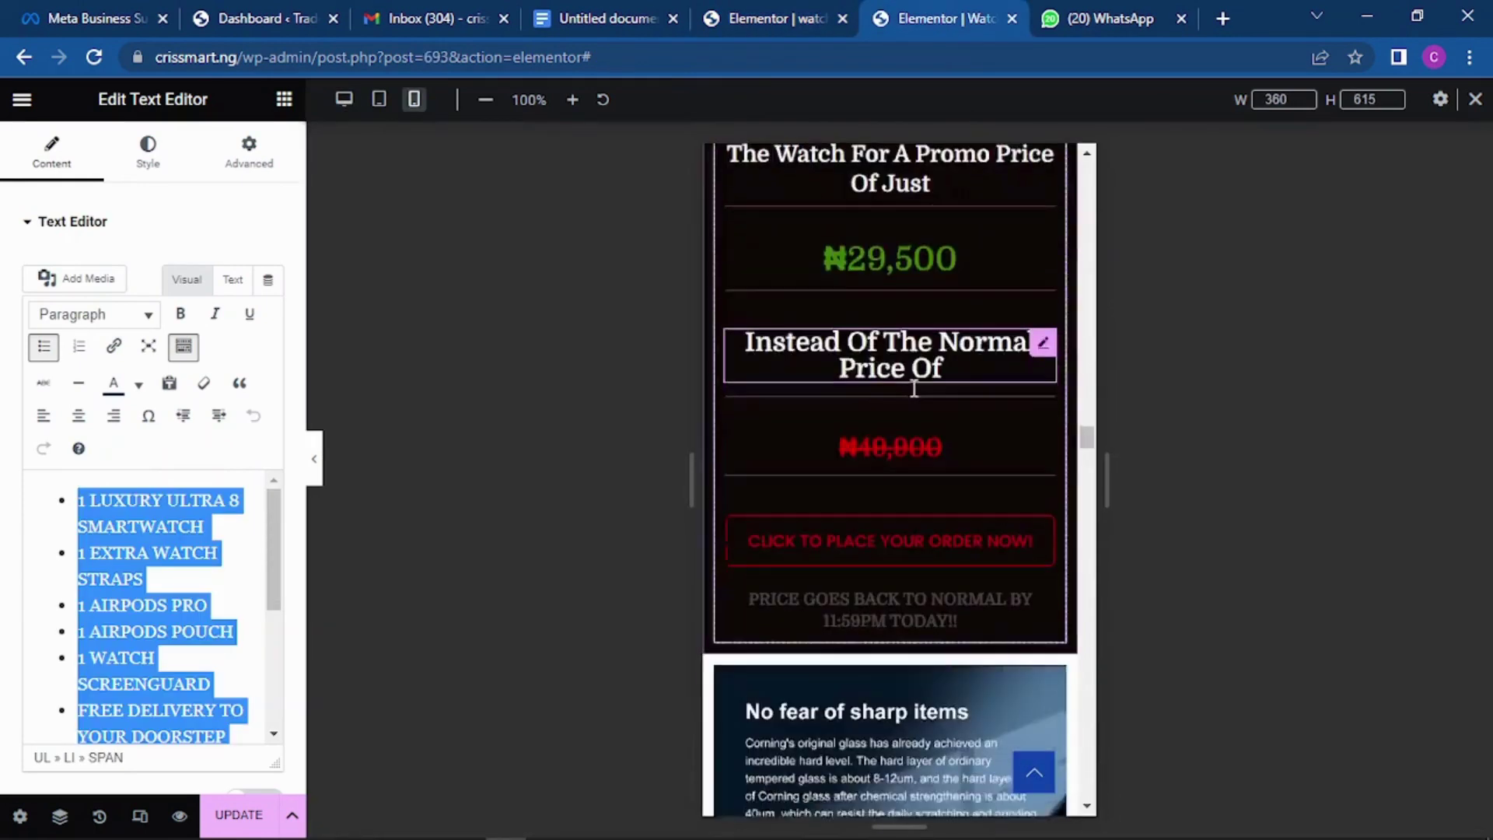
{"action": "scroll", "coordinate": [914, 388], "scroll_direction": "up", "scroll_amount": 3}
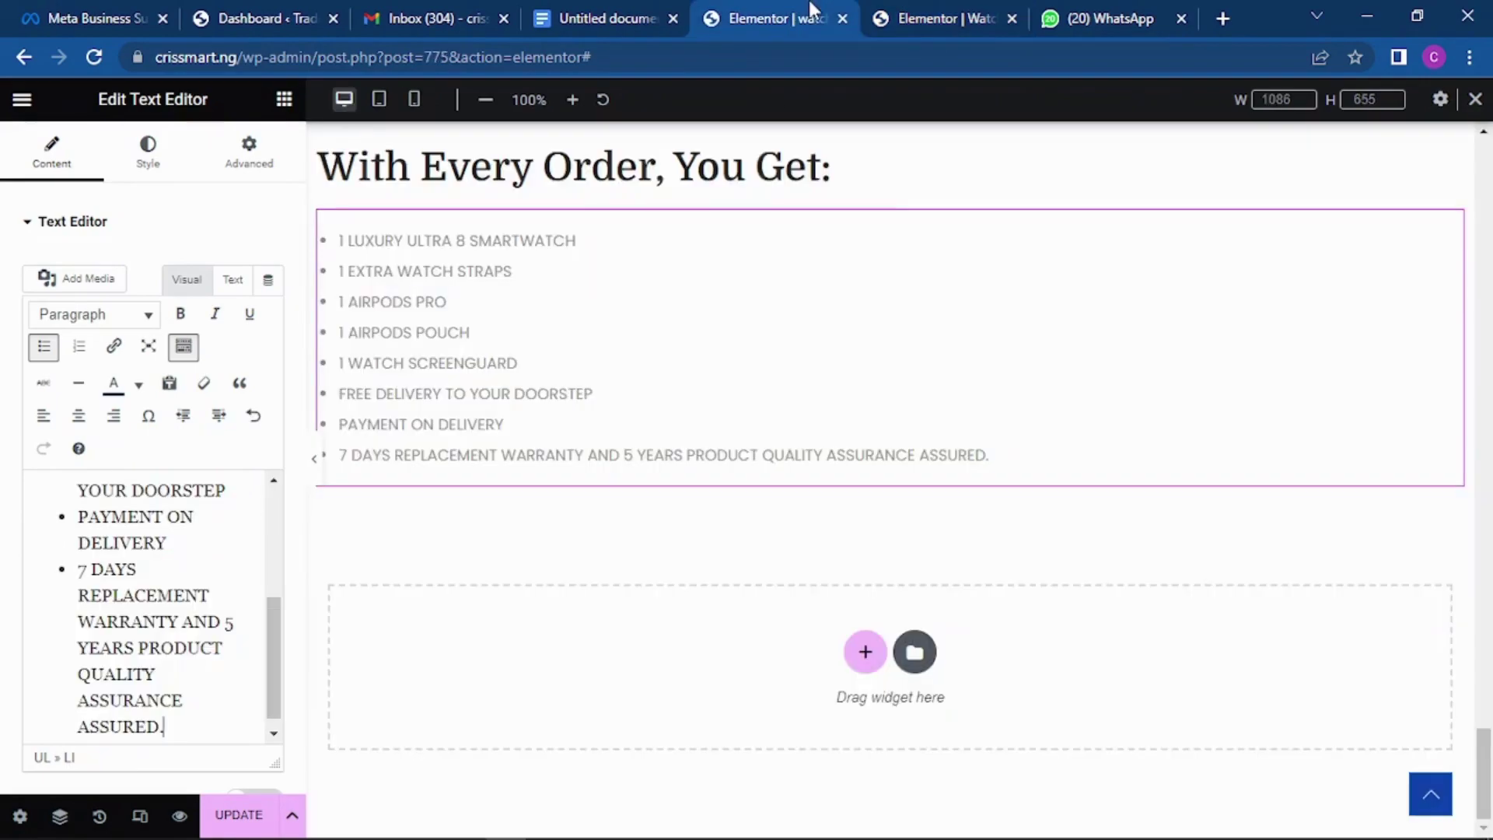
{"action": "left_click", "coordinate": [809, 18]}
{"action": "scroll", "coordinate": [663, 445], "scroll_direction": "up", "scroll_amount": 15}
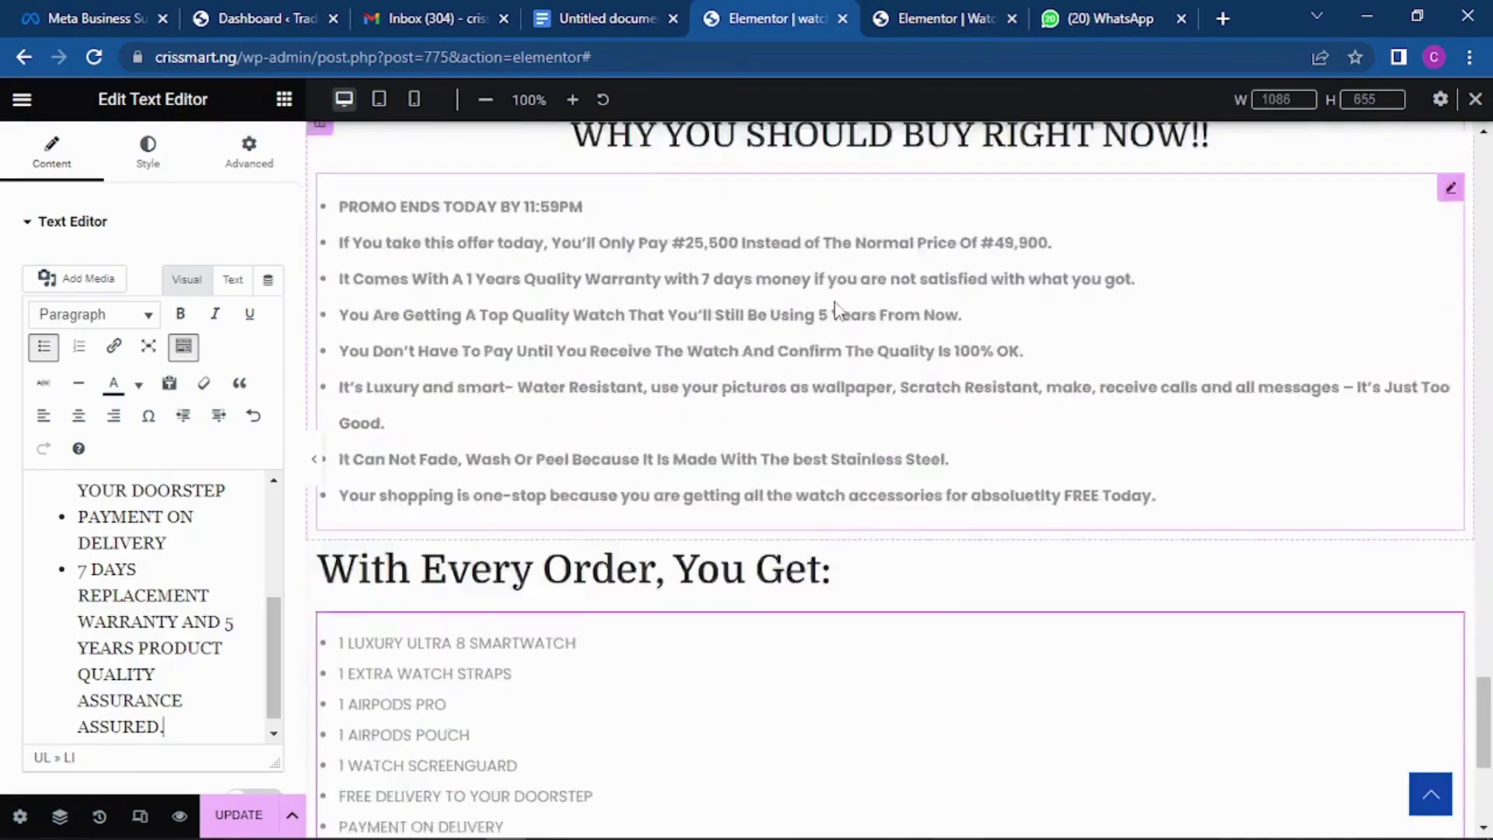
{"action": "scroll", "coordinate": [909, 326], "scroll_direction": "down", "scroll_amount": 10}
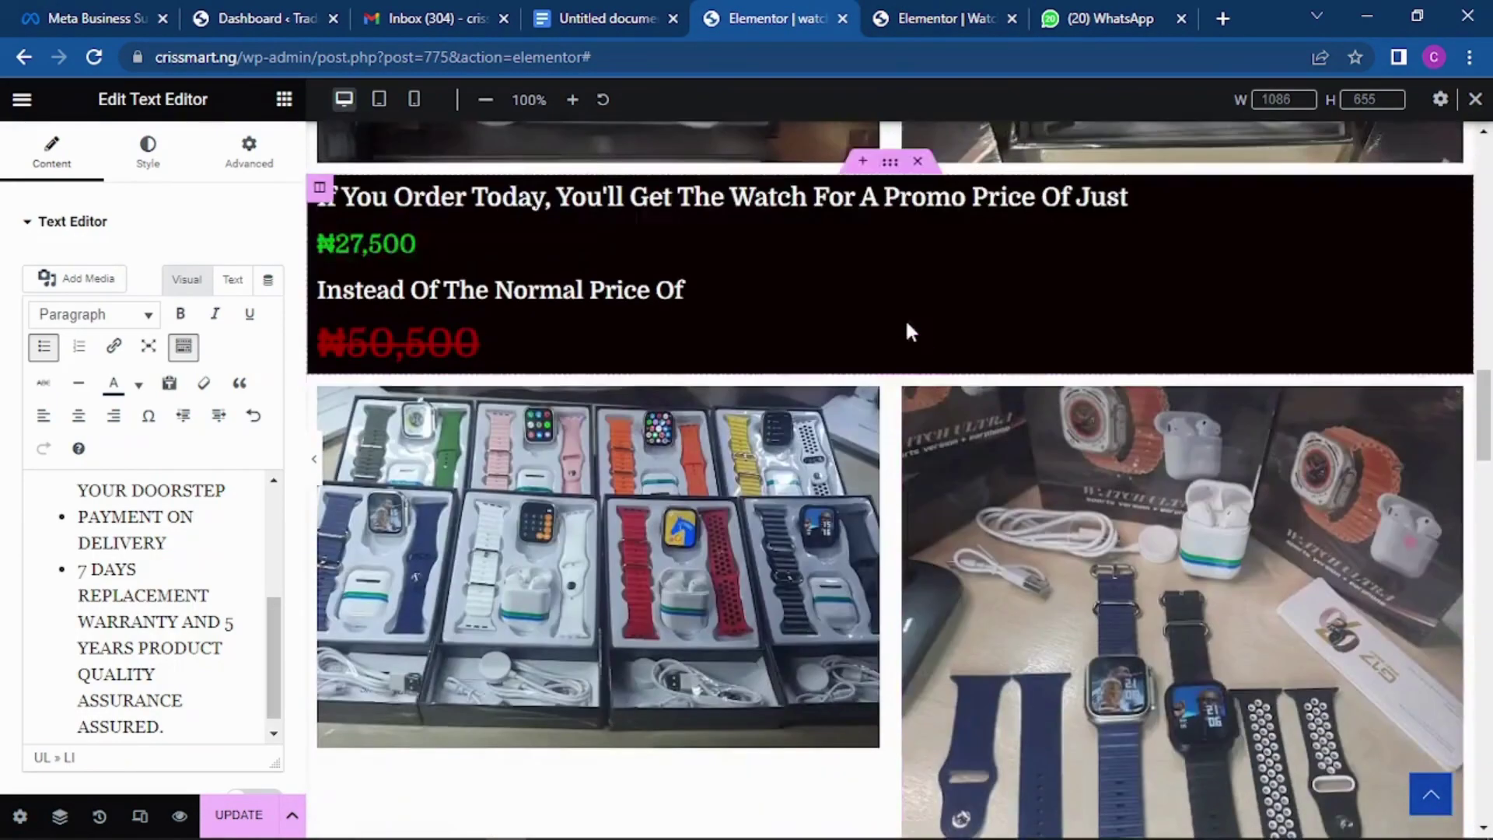
{"action": "scroll", "coordinate": [907, 327], "scroll_direction": "up", "scroll_amount": 8}
{"action": "scroll", "coordinate": [902, 350], "scroll_direction": "down", "scroll_amount": 4}
{"action": "scroll", "coordinate": [899, 352], "scroll_direction": "down", "scroll_amount": 4}
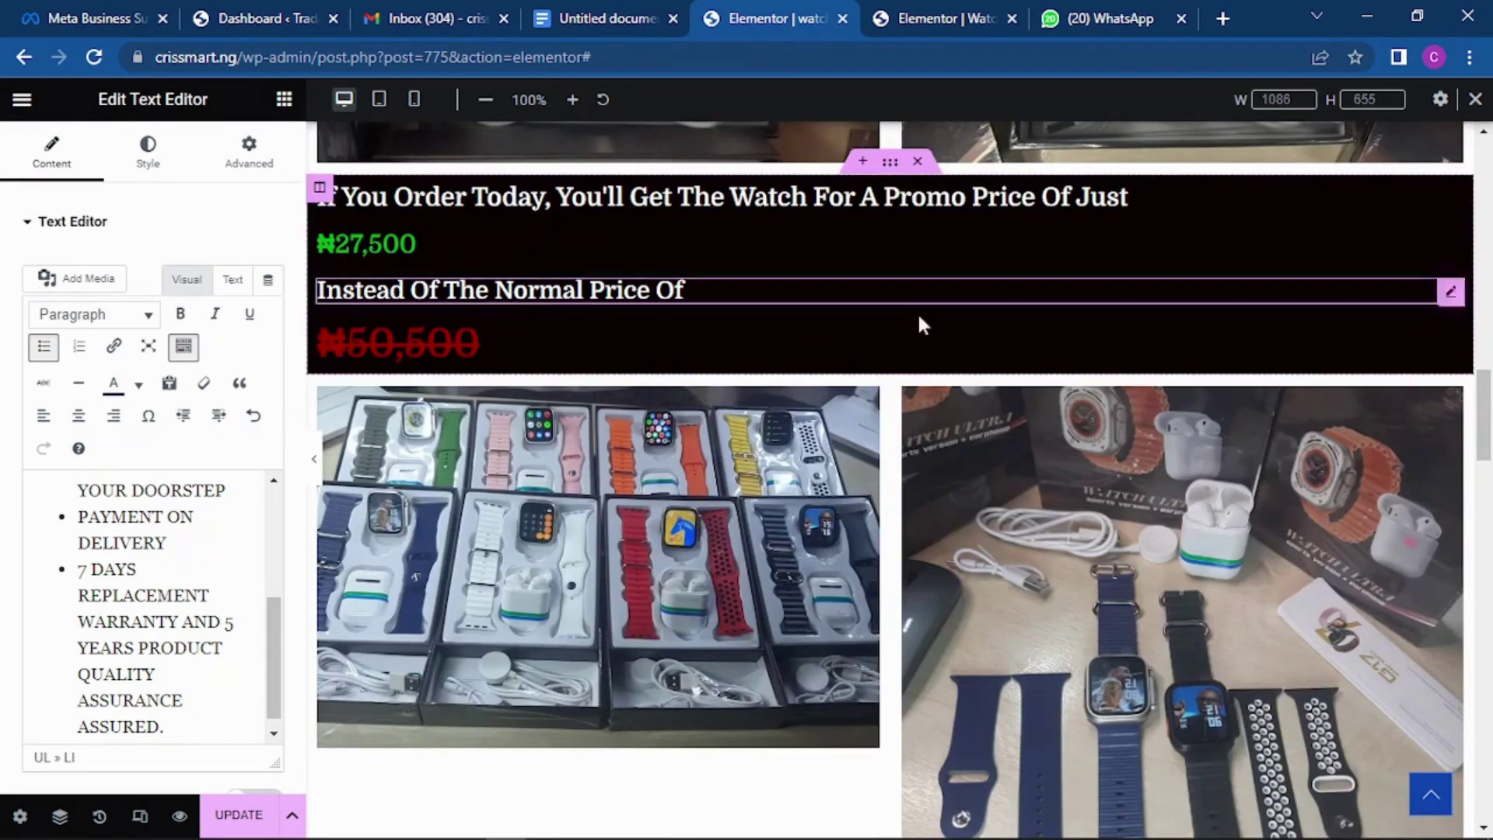
Copy the black promo price section and paste it at the end of the page, below the "With Every Order, You Get:" list.
{"action": "right_click", "coordinate": [890, 169]}
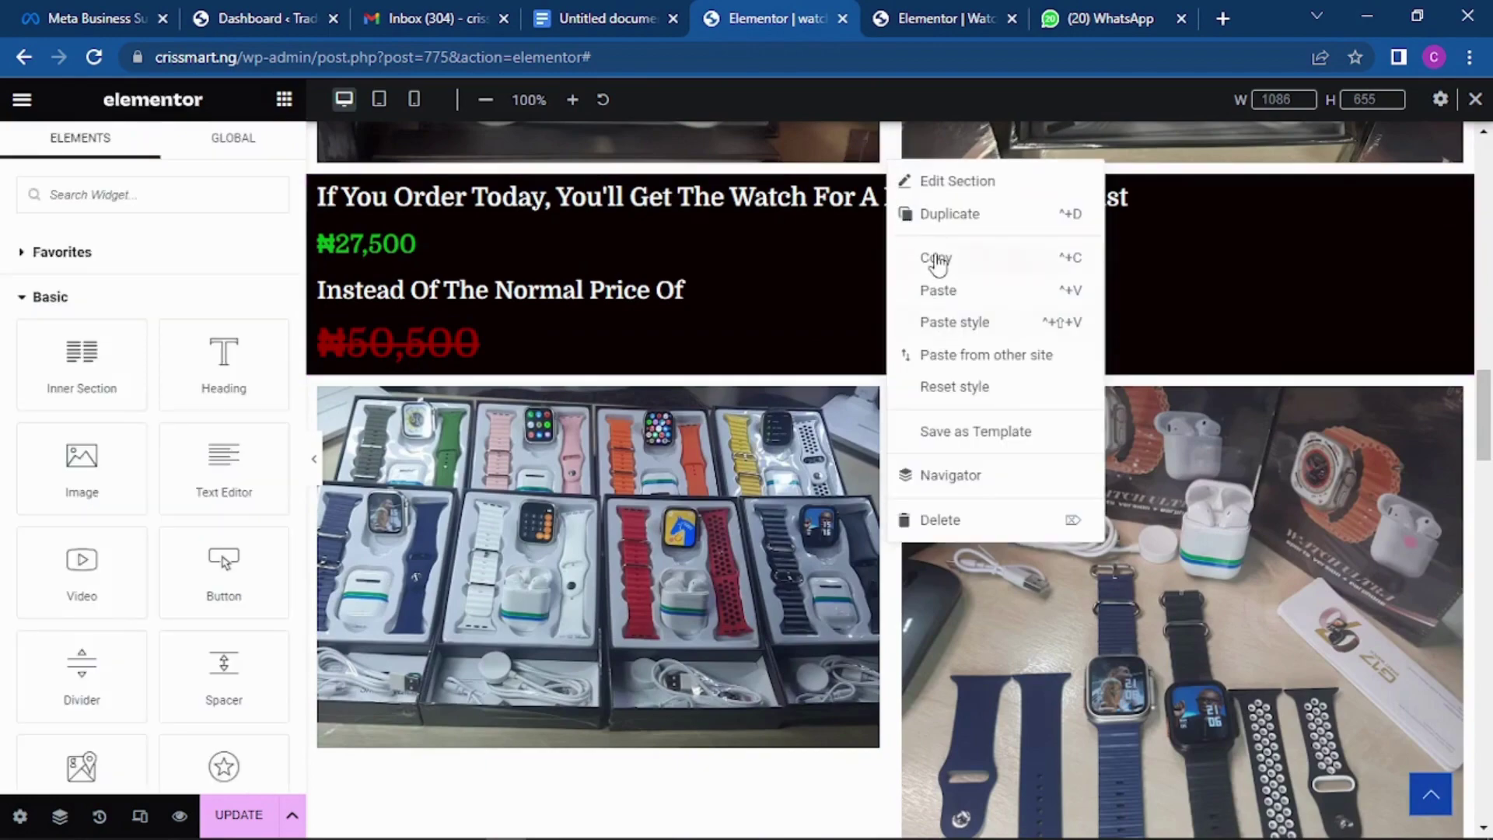
{"action": "left_click", "coordinate": [937, 259]}
{"action": "scroll", "coordinate": [848, 385], "scroll_direction": "down", "scroll_amount": 10}
{"action": "scroll", "coordinate": [847, 384], "scroll_direction": "down", "scroll_amount": 15}
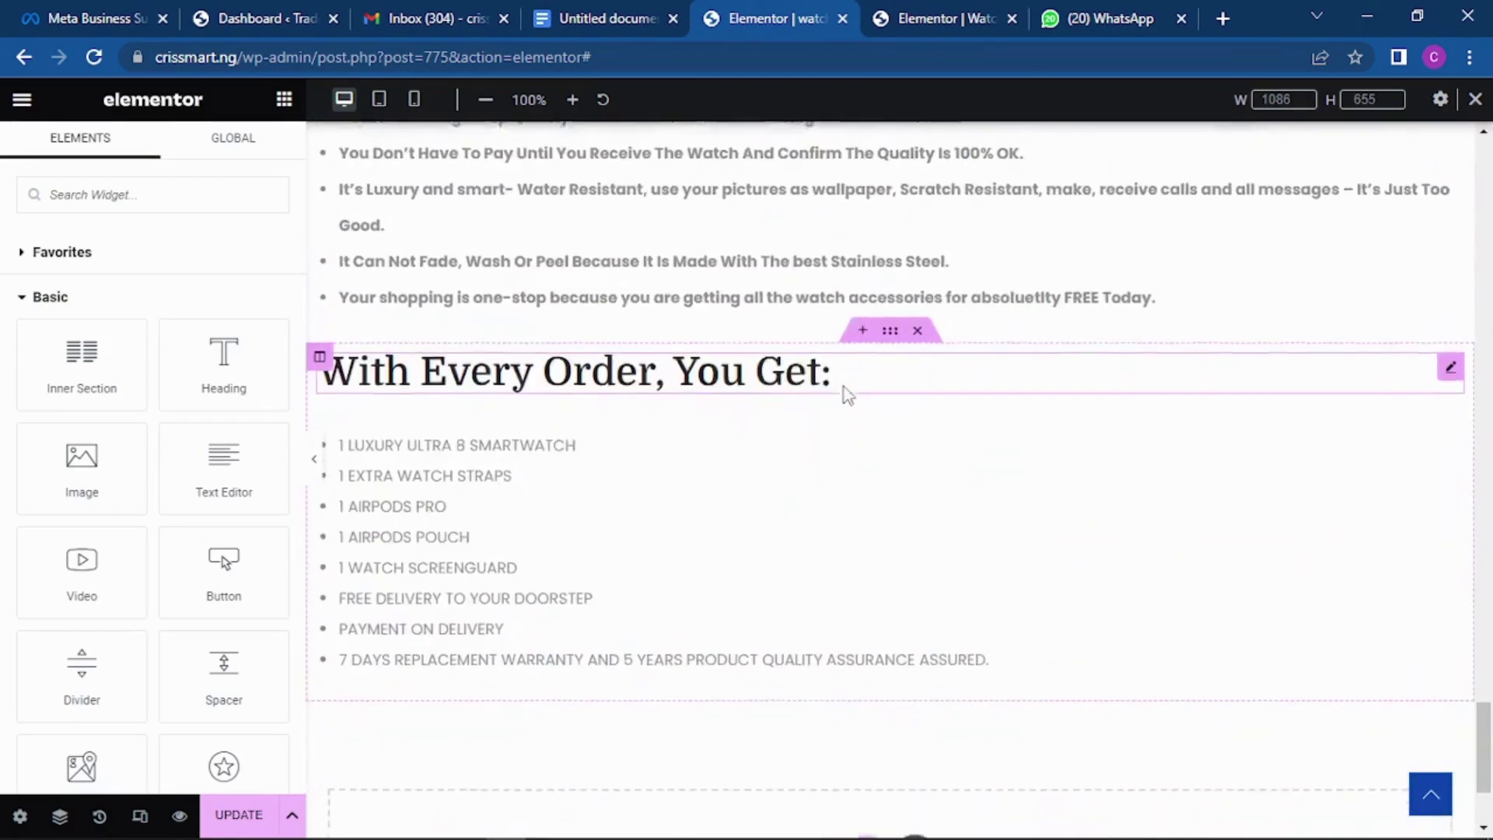
{"action": "right_click", "coordinate": [694, 667]}
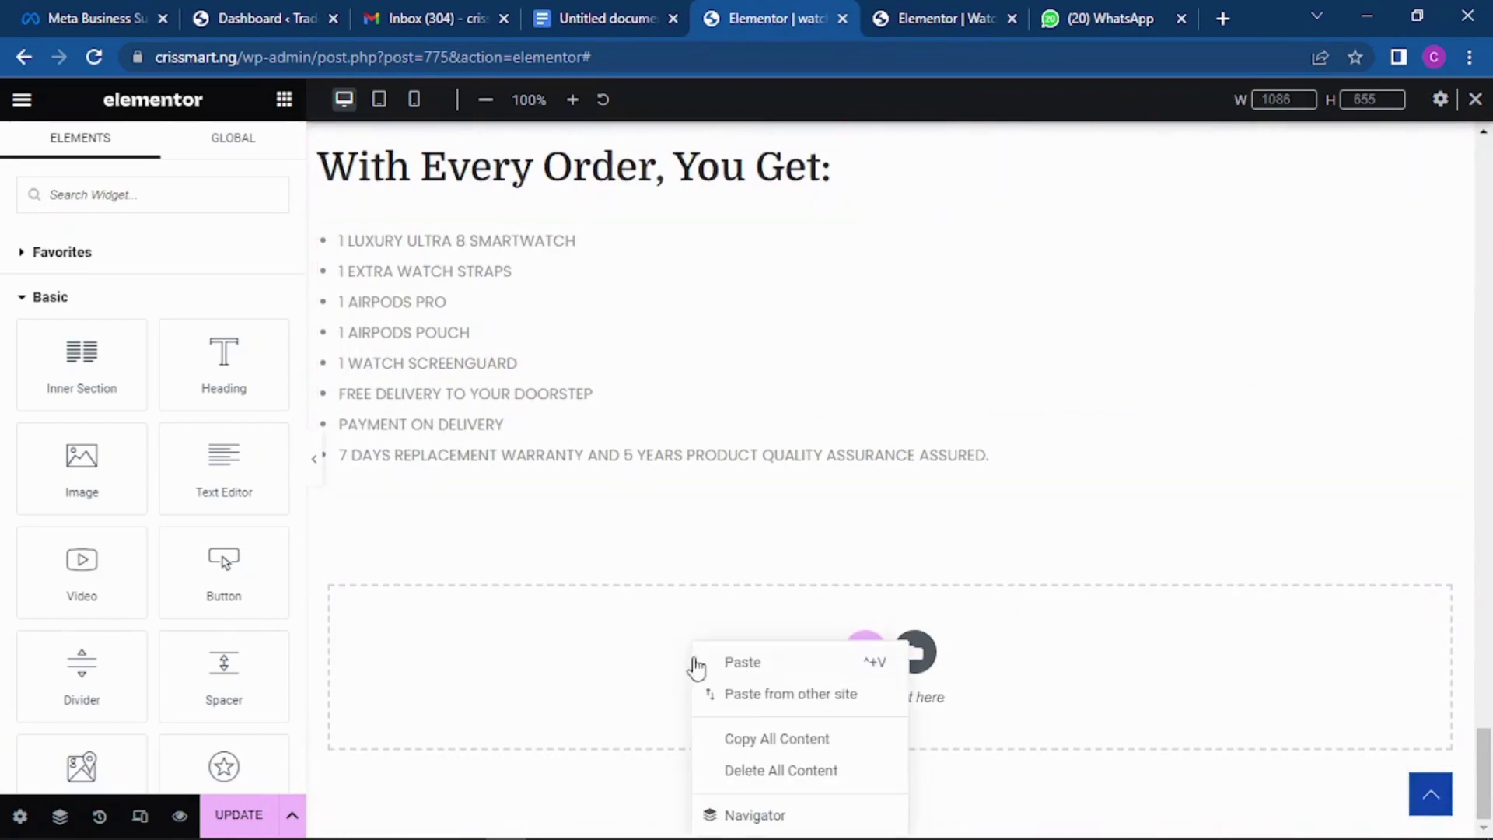
{"action": "left_click", "coordinate": [742, 663]}
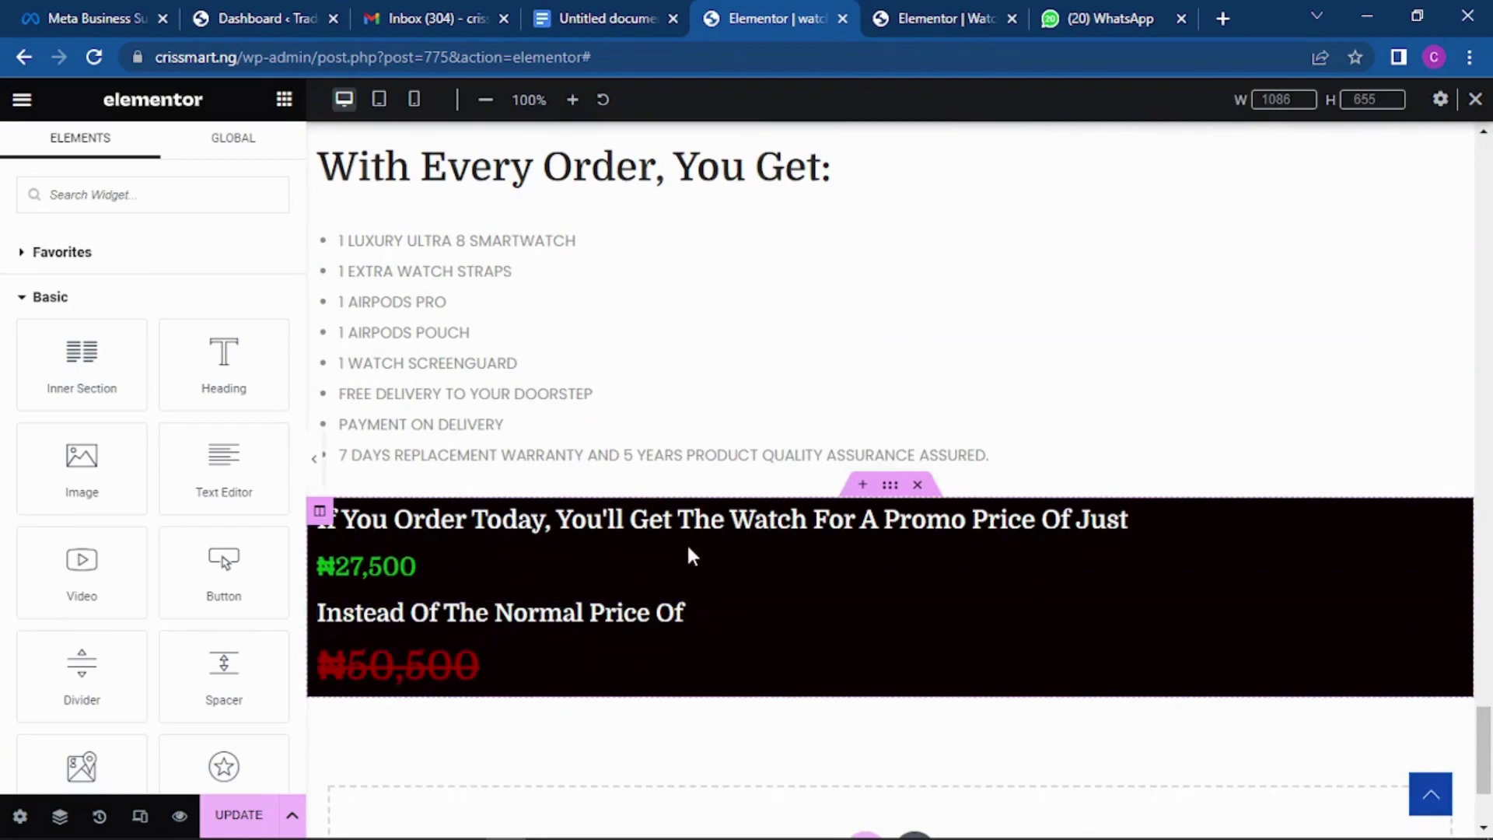
Add a Button widget below the struck-through price in the original promo price section and set its text to ORDER NOW.
{"action": "scroll", "coordinate": [768, 450], "scroll_direction": "up", "scroll_amount": 20}
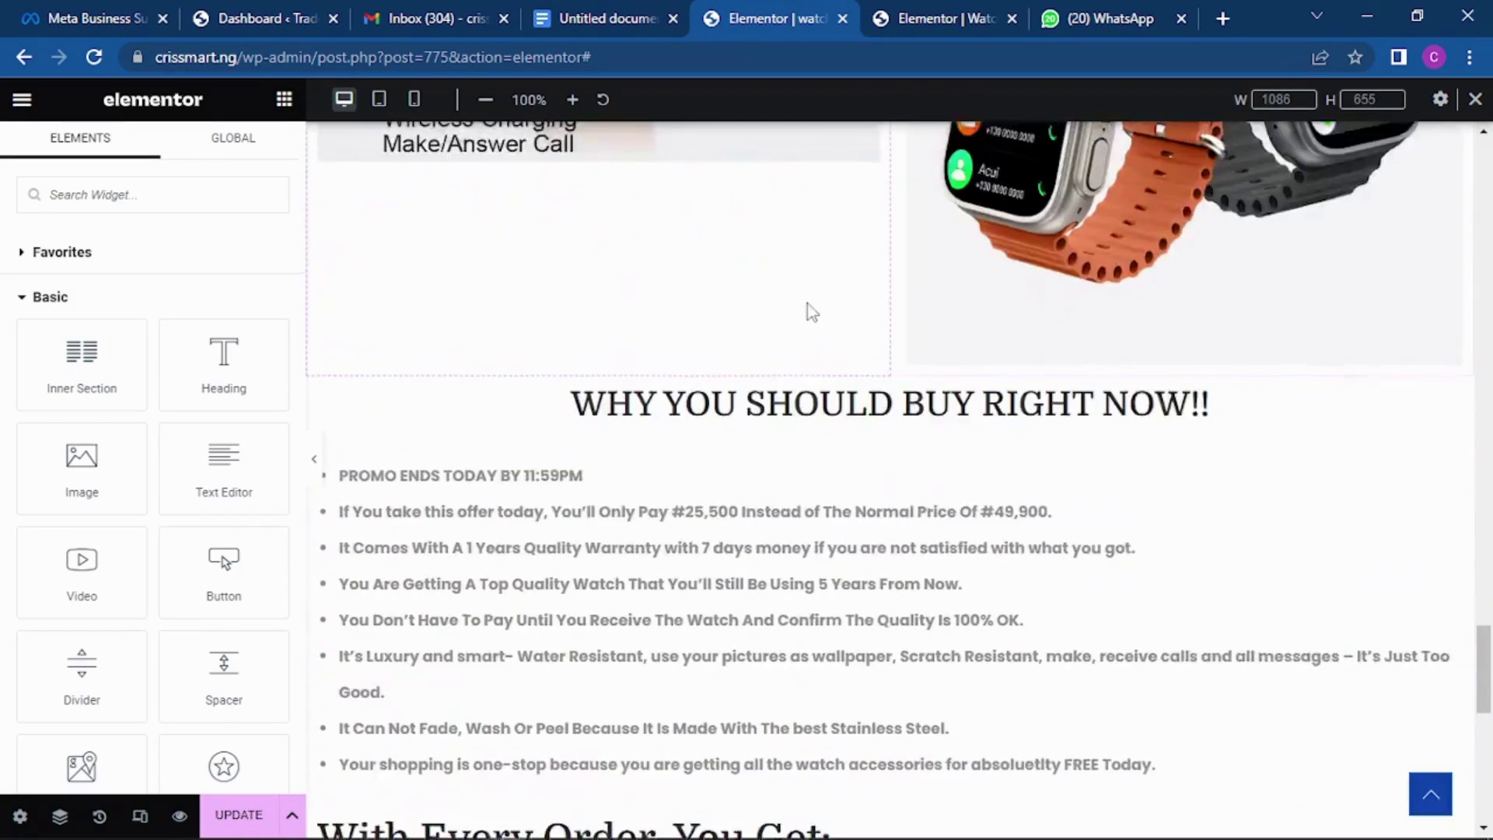
{"action": "scroll", "coordinate": [837, 358], "scroll_direction": "up", "scroll_amount": 10}
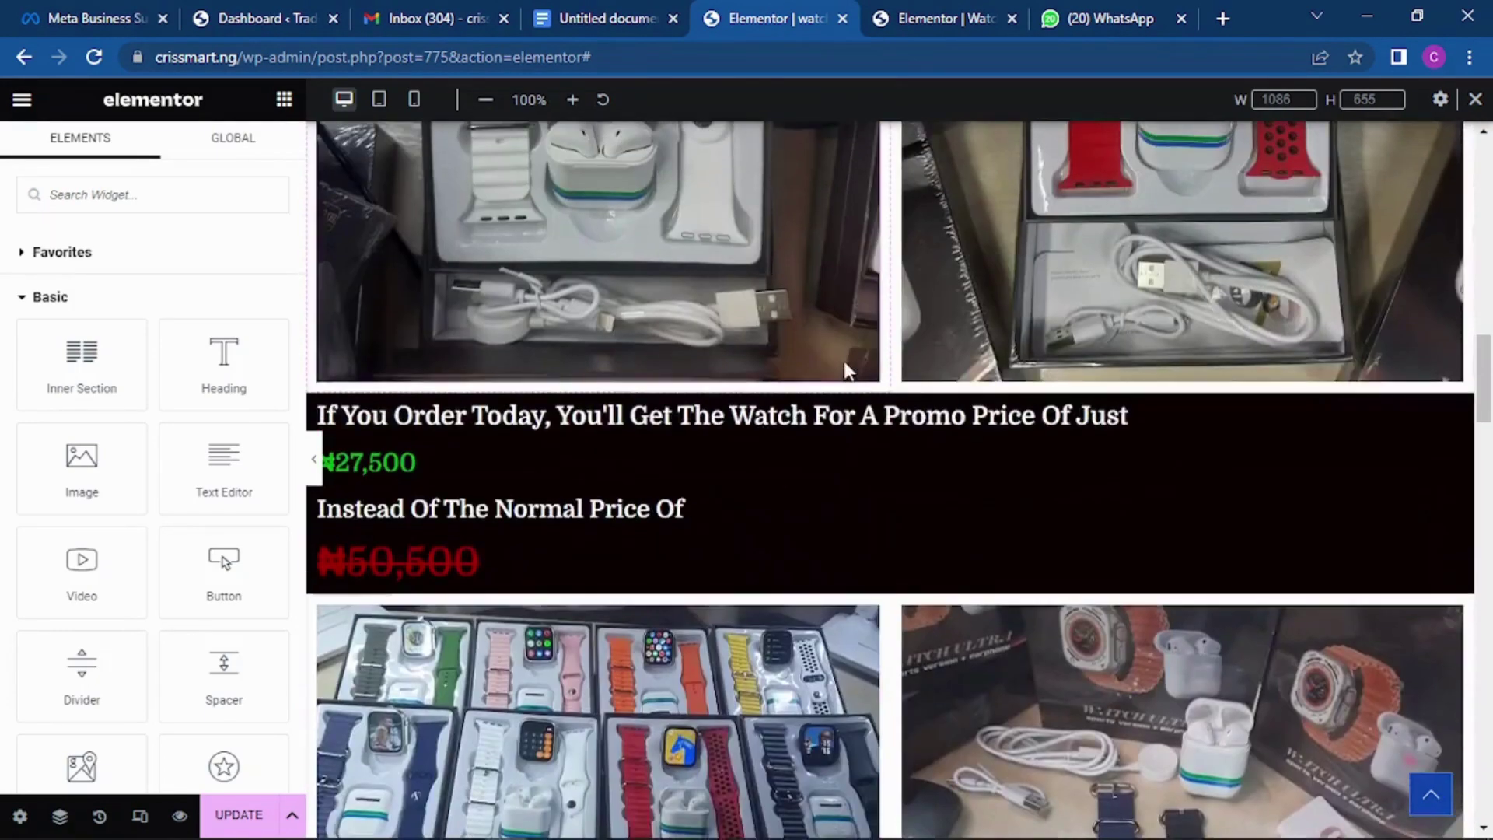
{"action": "scroll", "coordinate": [842, 352], "scroll_direction": "down", "scroll_amount": 3}
{"action": "scroll", "coordinate": [791, 388], "scroll_direction": "down", "scroll_amount": 2}
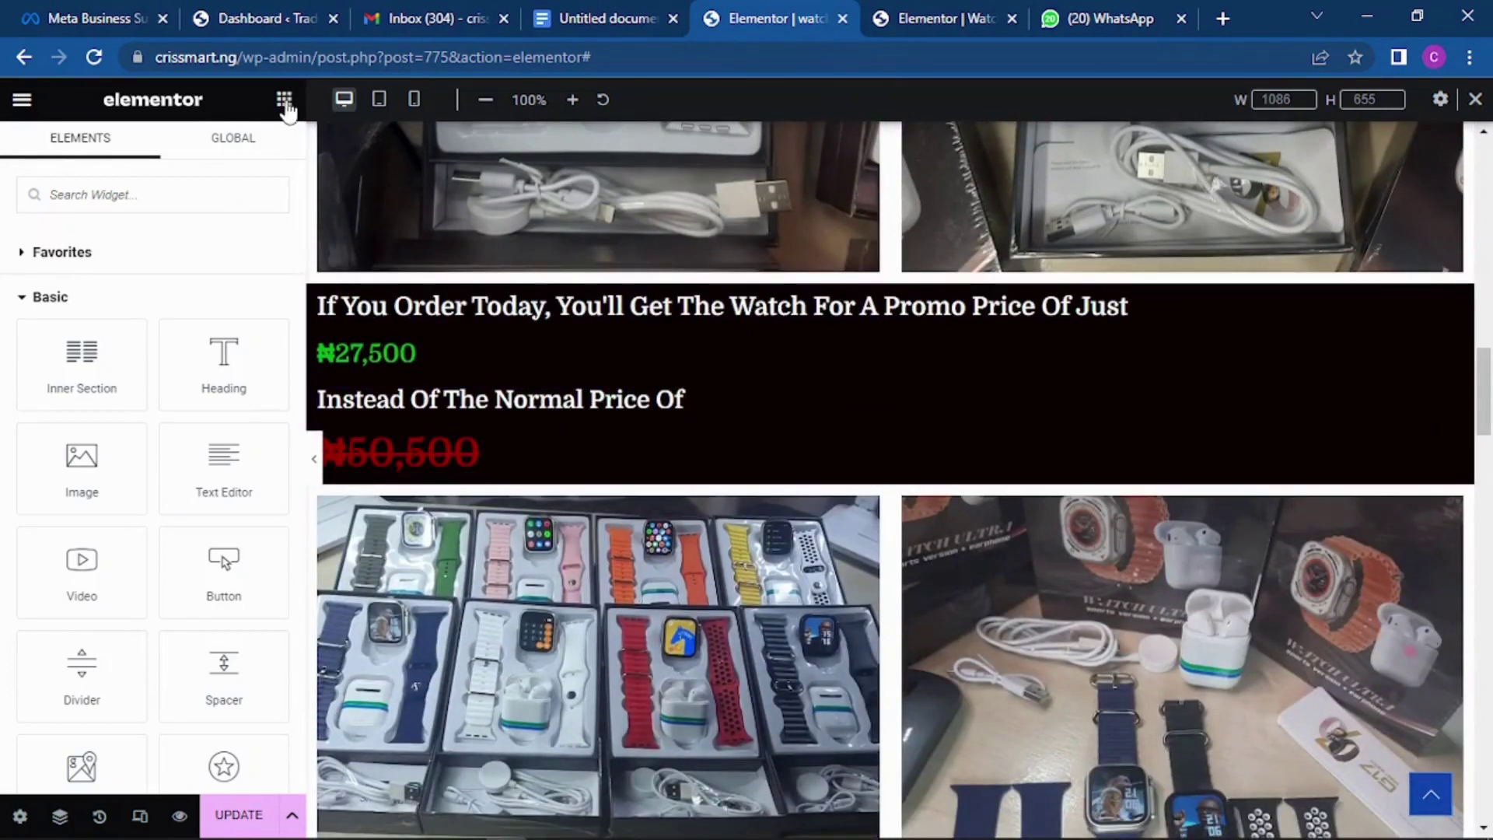
{"action": "left_click_drag", "start_coordinate": [224, 566], "coordinate": [674, 469]}
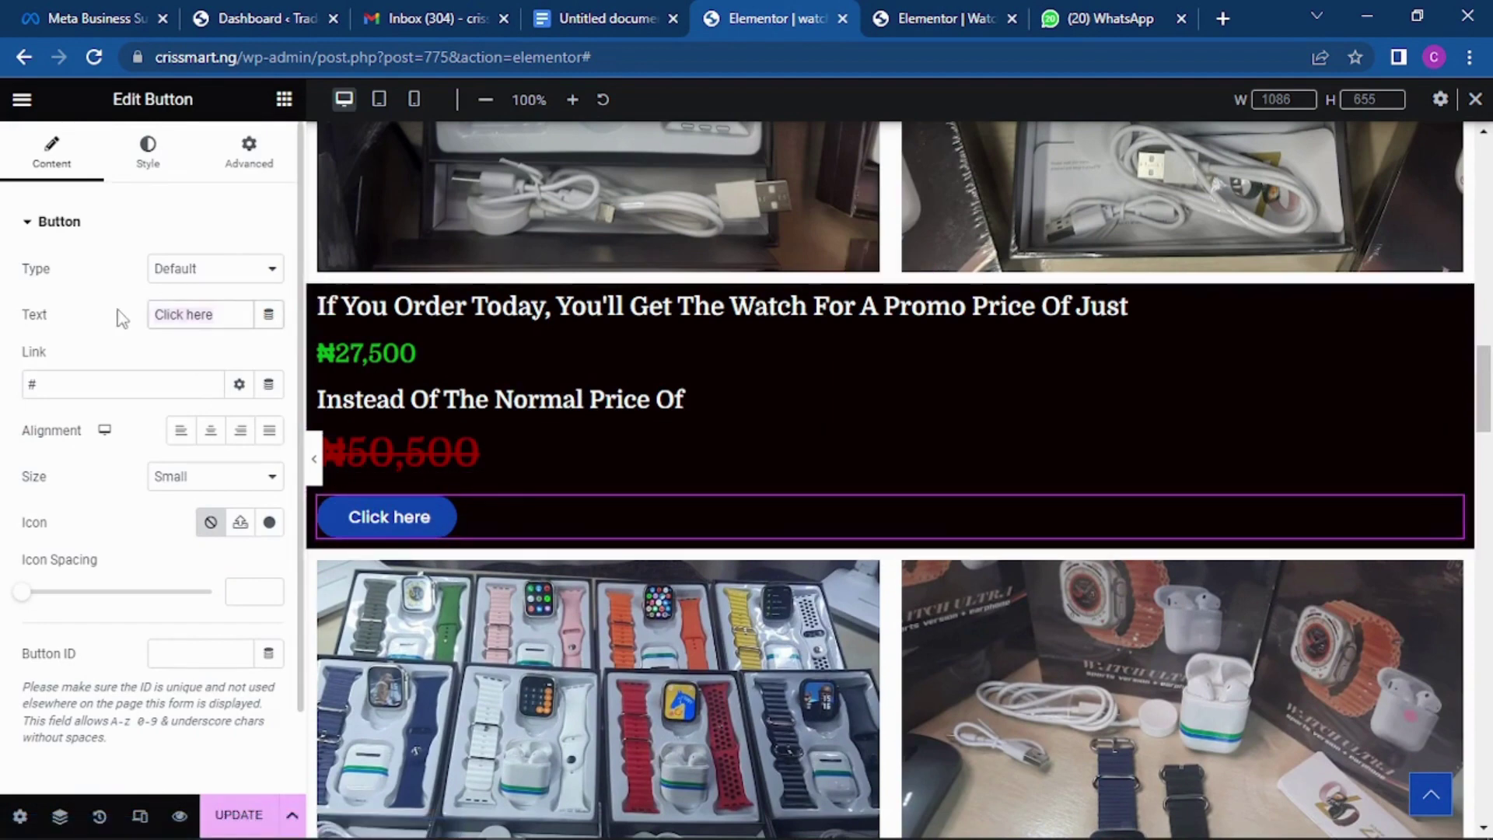
{"action": "key", "text": "ctrl+a"}
{"action": "type", "text": "O"}
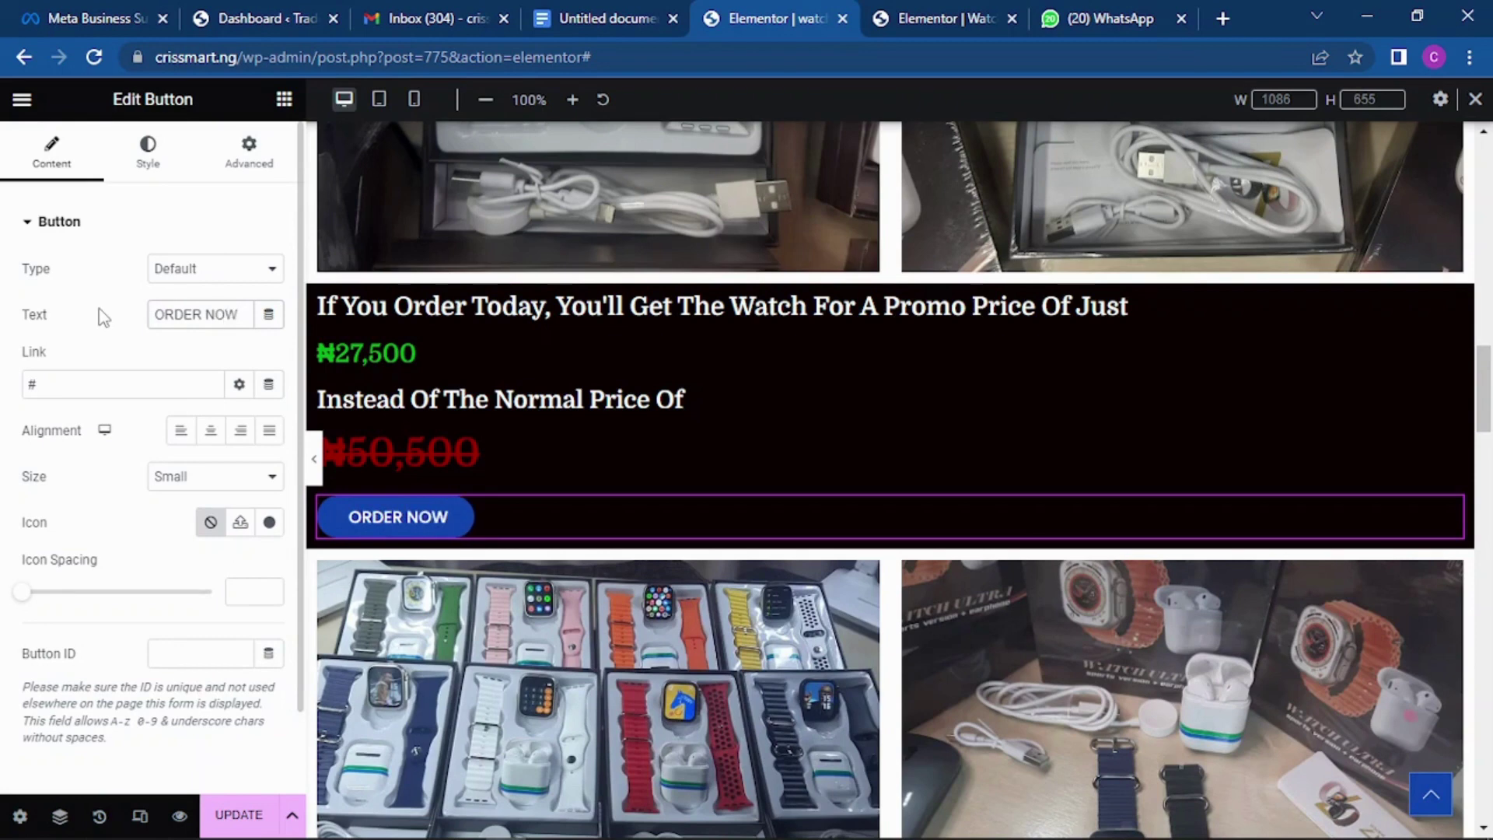
Align the ORDER NOW button left and set its size to Large.
{"action": "left_click", "coordinate": [246, 272]}
{"action": "left_click", "coordinate": [245, 276]}
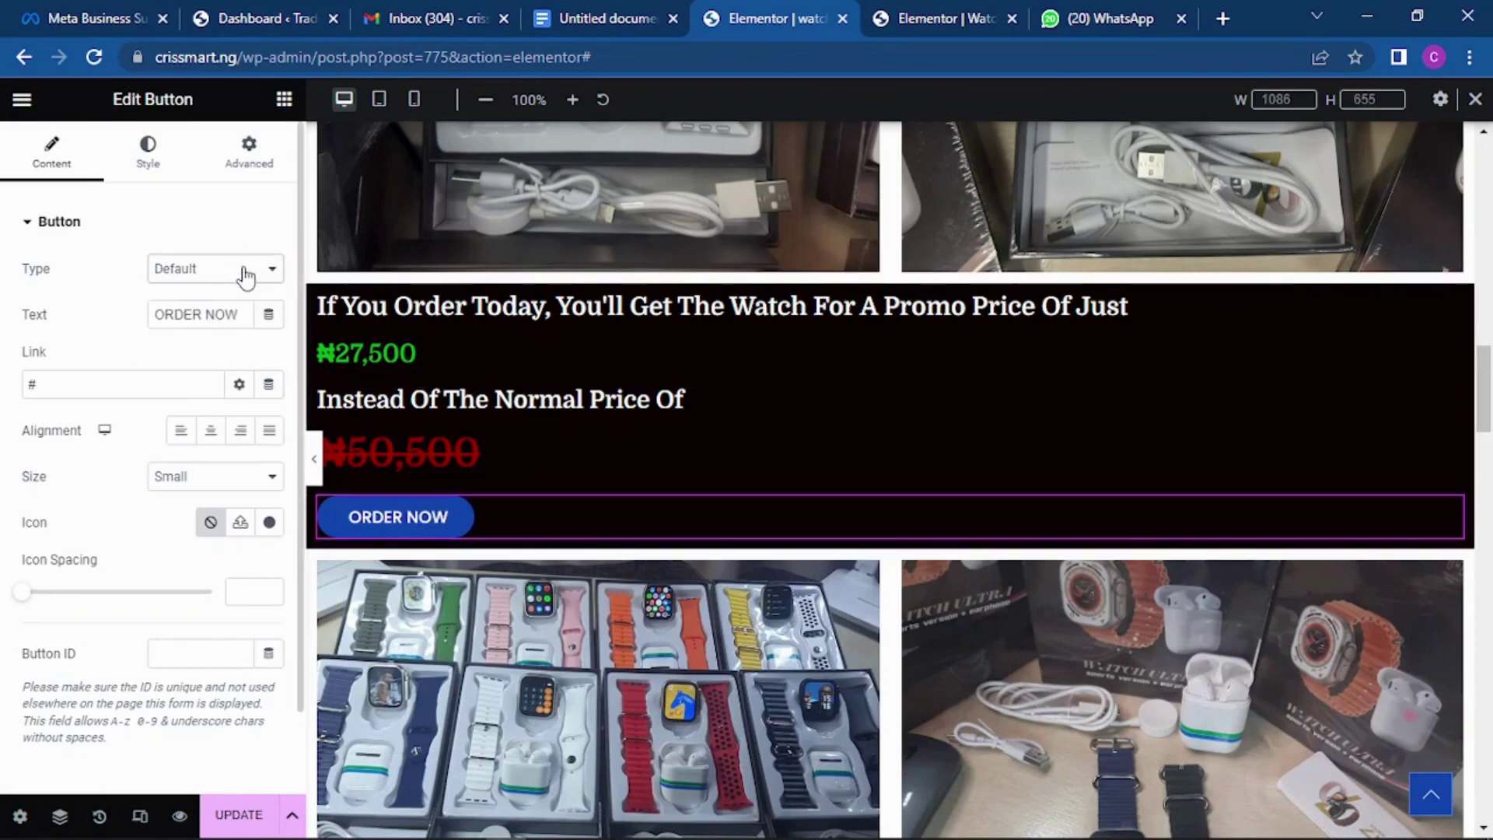
{"action": "left_click", "coordinate": [211, 433]}
{"action": "left_click", "coordinate": [180, 430]}
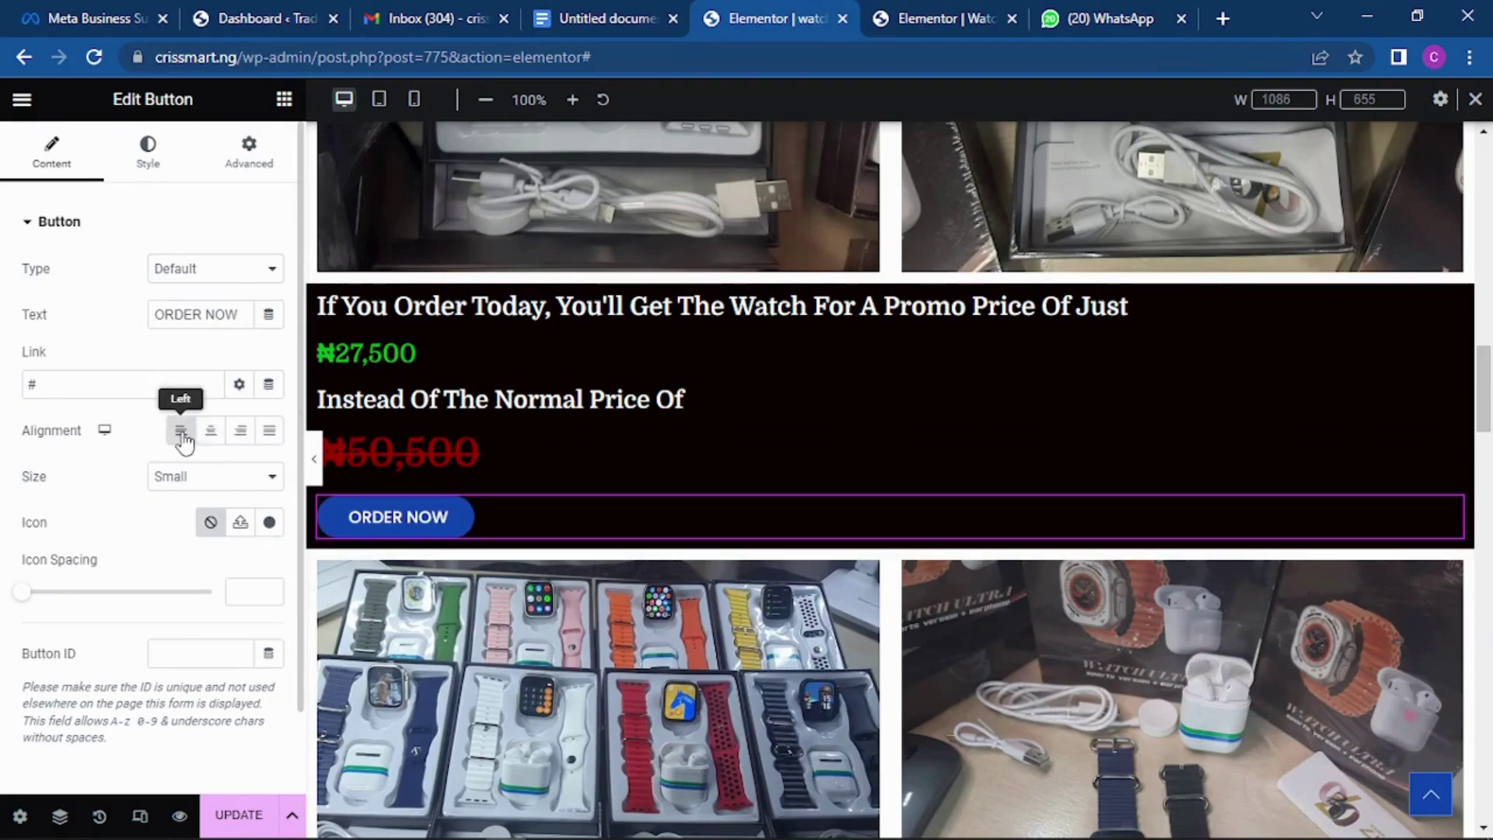
{"action": "left_click", "coordinate": [223, 482]}
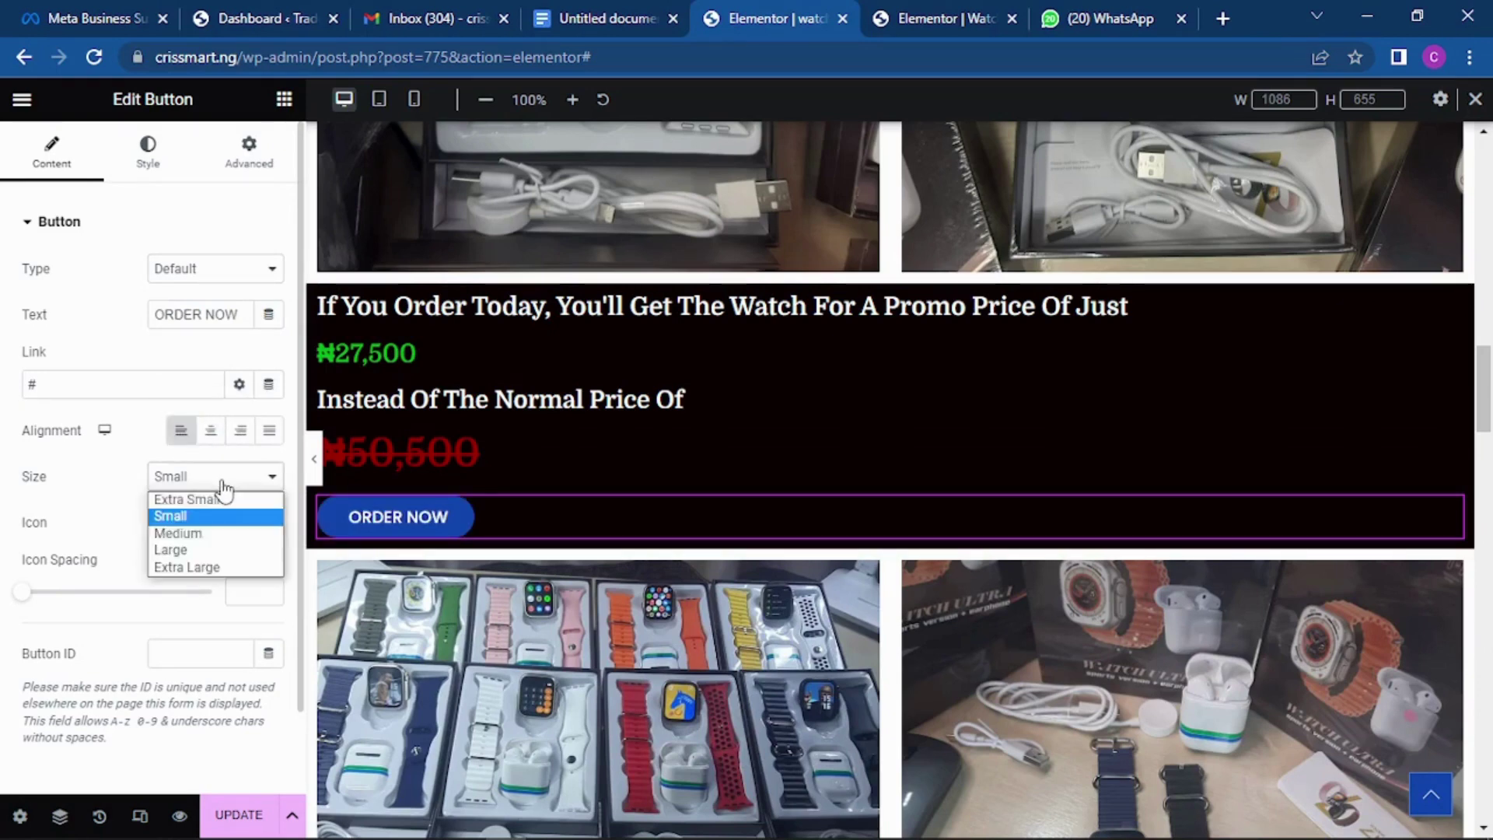
{"action": "left_click", "coordinate": [206, 550]}
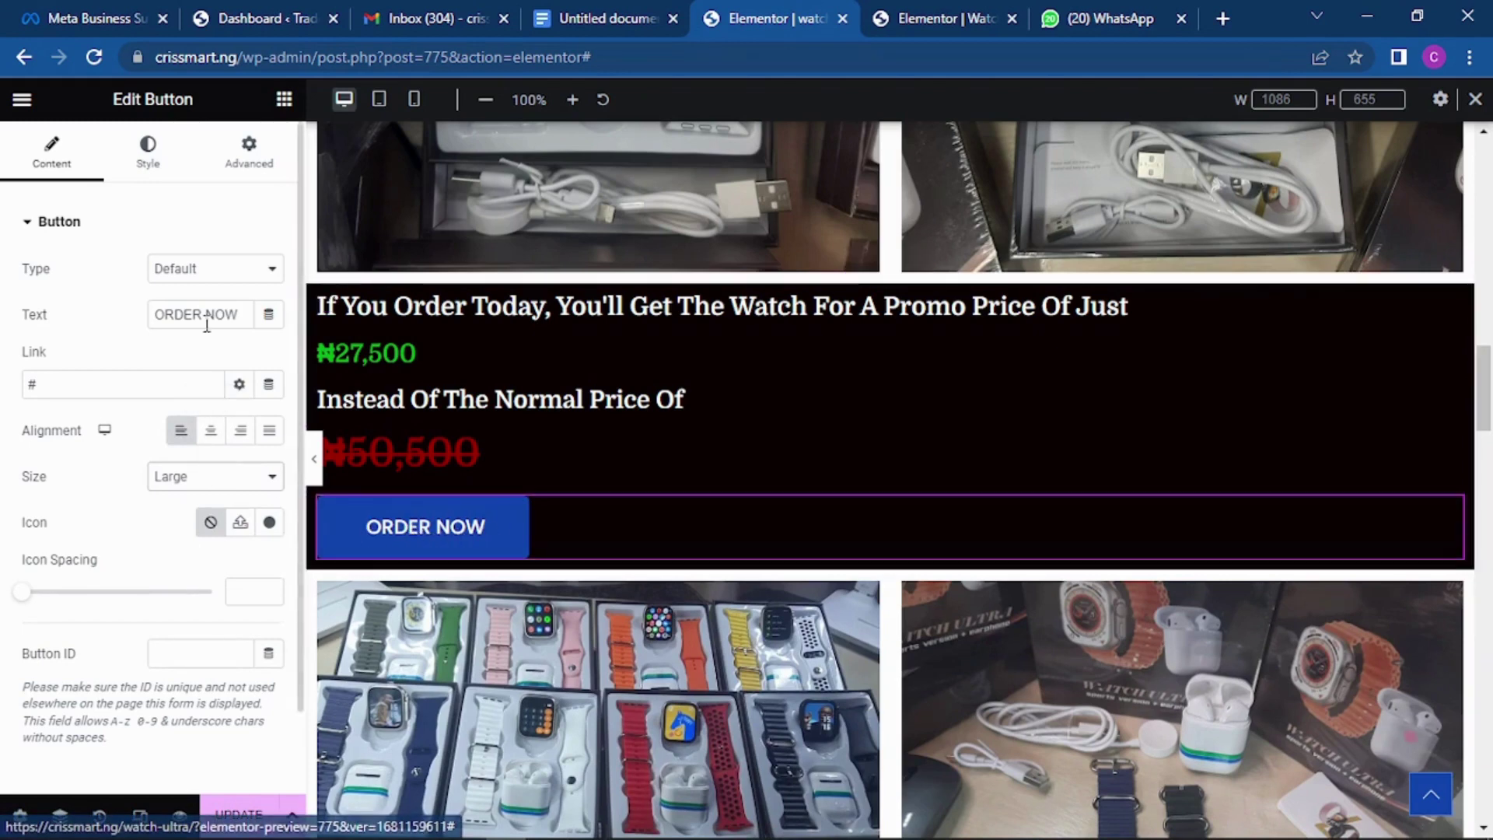
Set the ORDER NOW button's background colour to dark red, #BB0303.
{"action": "left_click", "coordinate": [147, 152]}
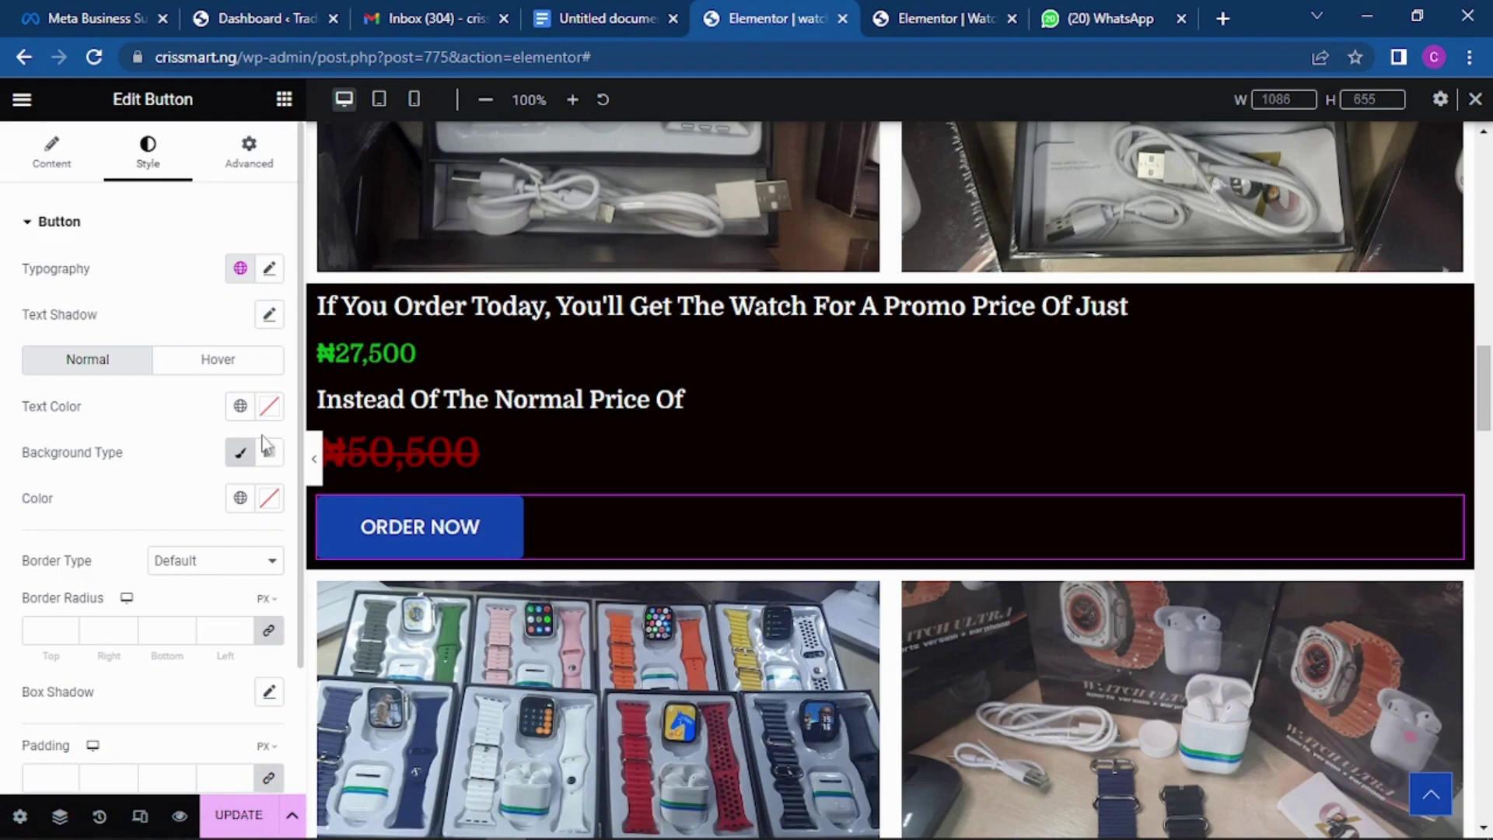
{"action": "left_click", "coordinate": [270, 407]}
{"action": "left_click", "coordinate": [270, 407]}
{"action": "left_click", "coordinate": [269, 498]}
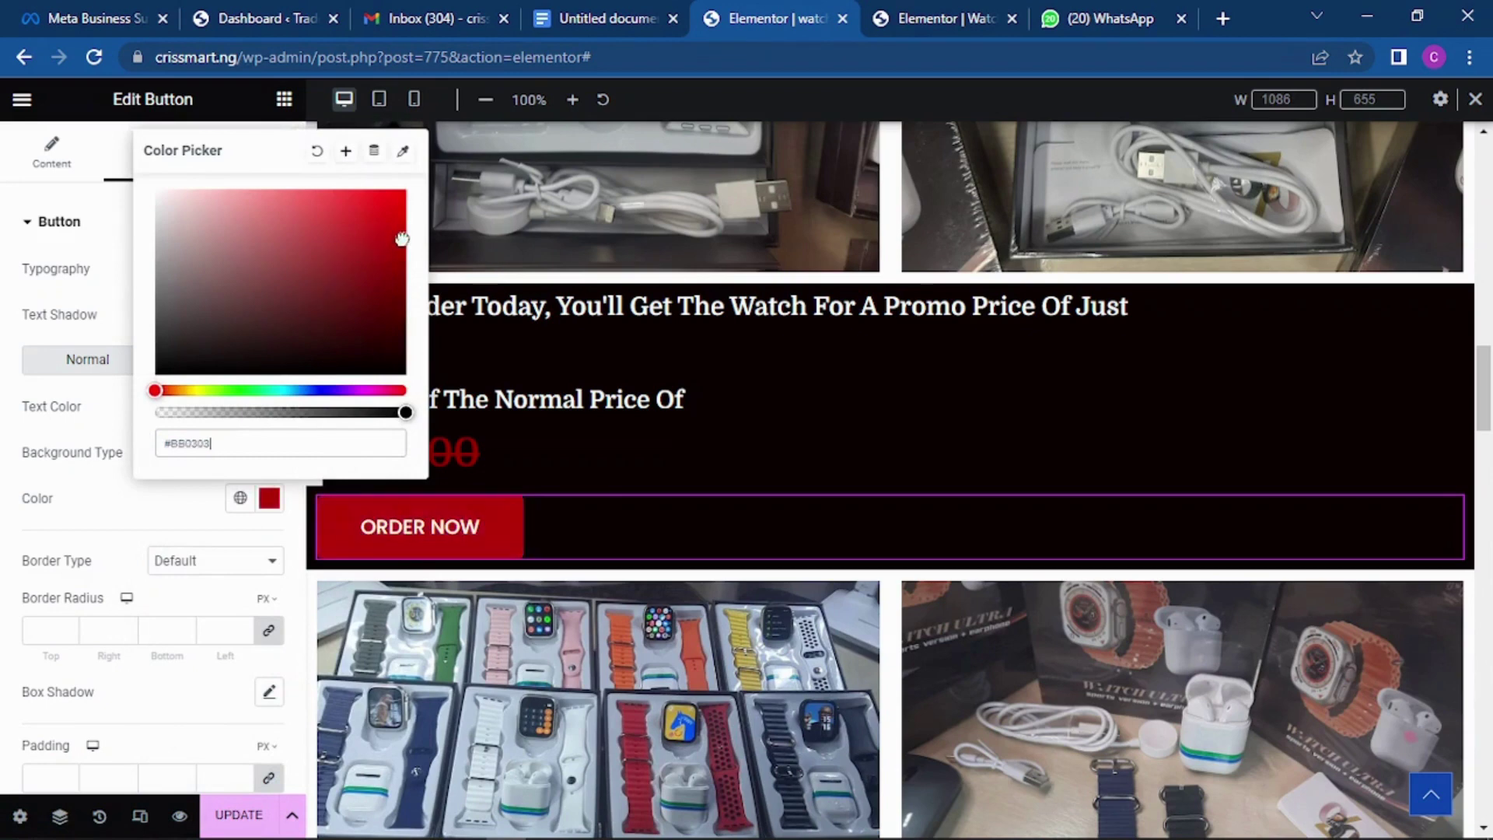
Set the ORDER NOW button's normal background colour to bright green and its hover background colour to dark red, #6E0505.
{"action": "left_click", "coordinate": [241, 390]}
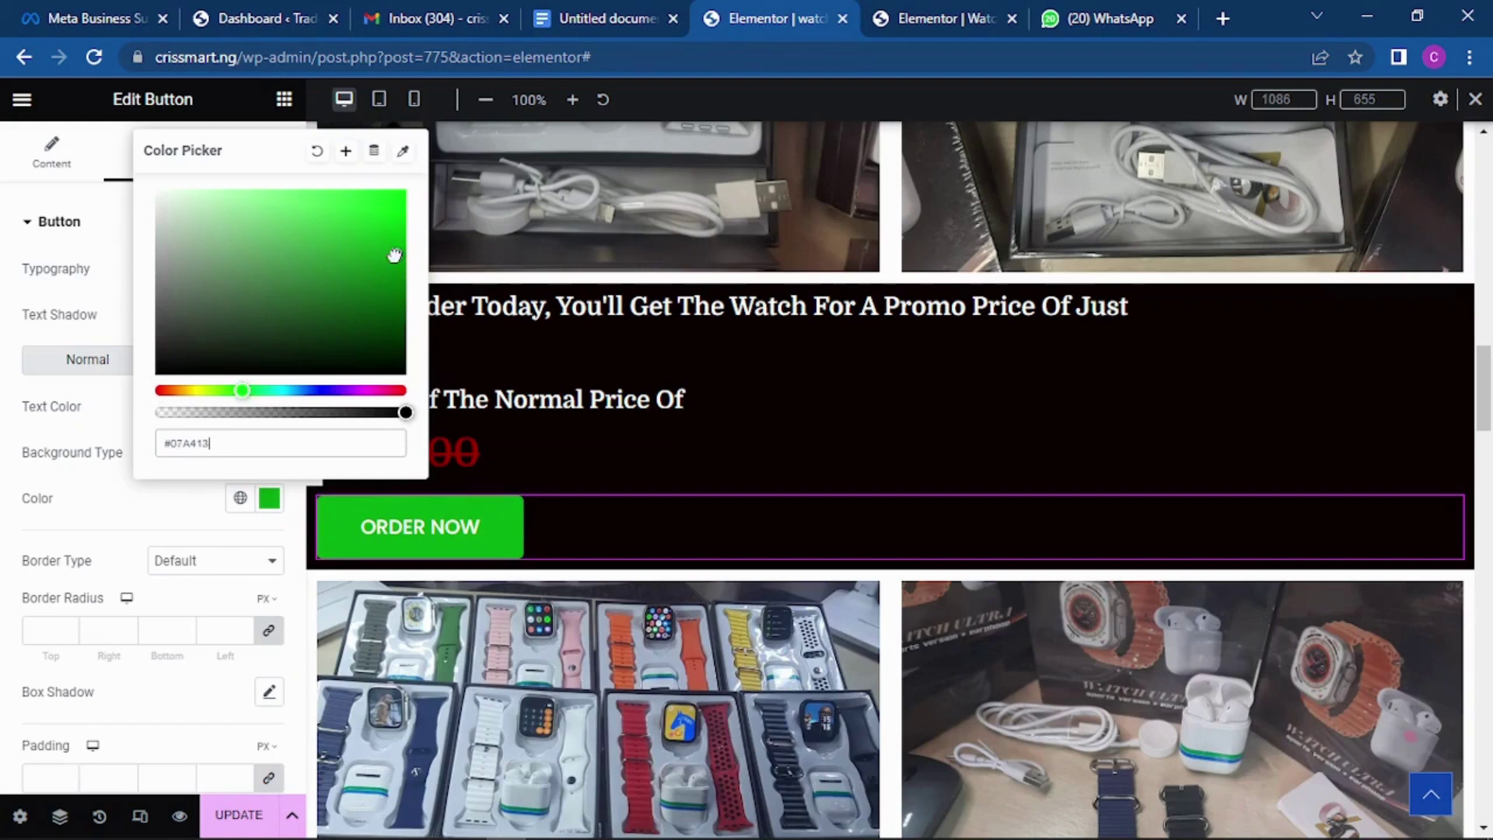
{"action": "left_click", "coordinate": [123, 510]}
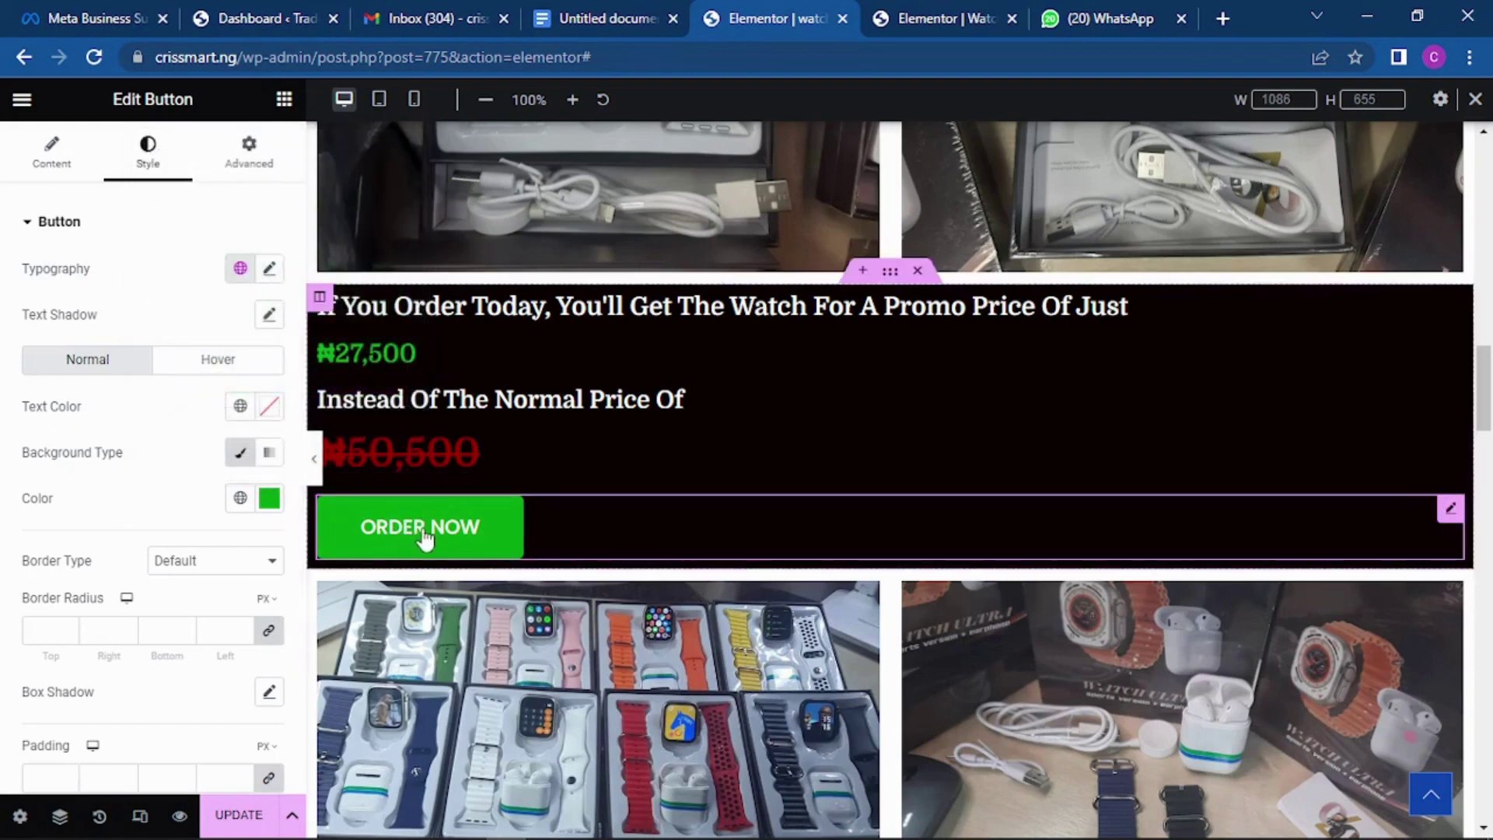
{"action": "left_click", "coordinate": [215, 361]}
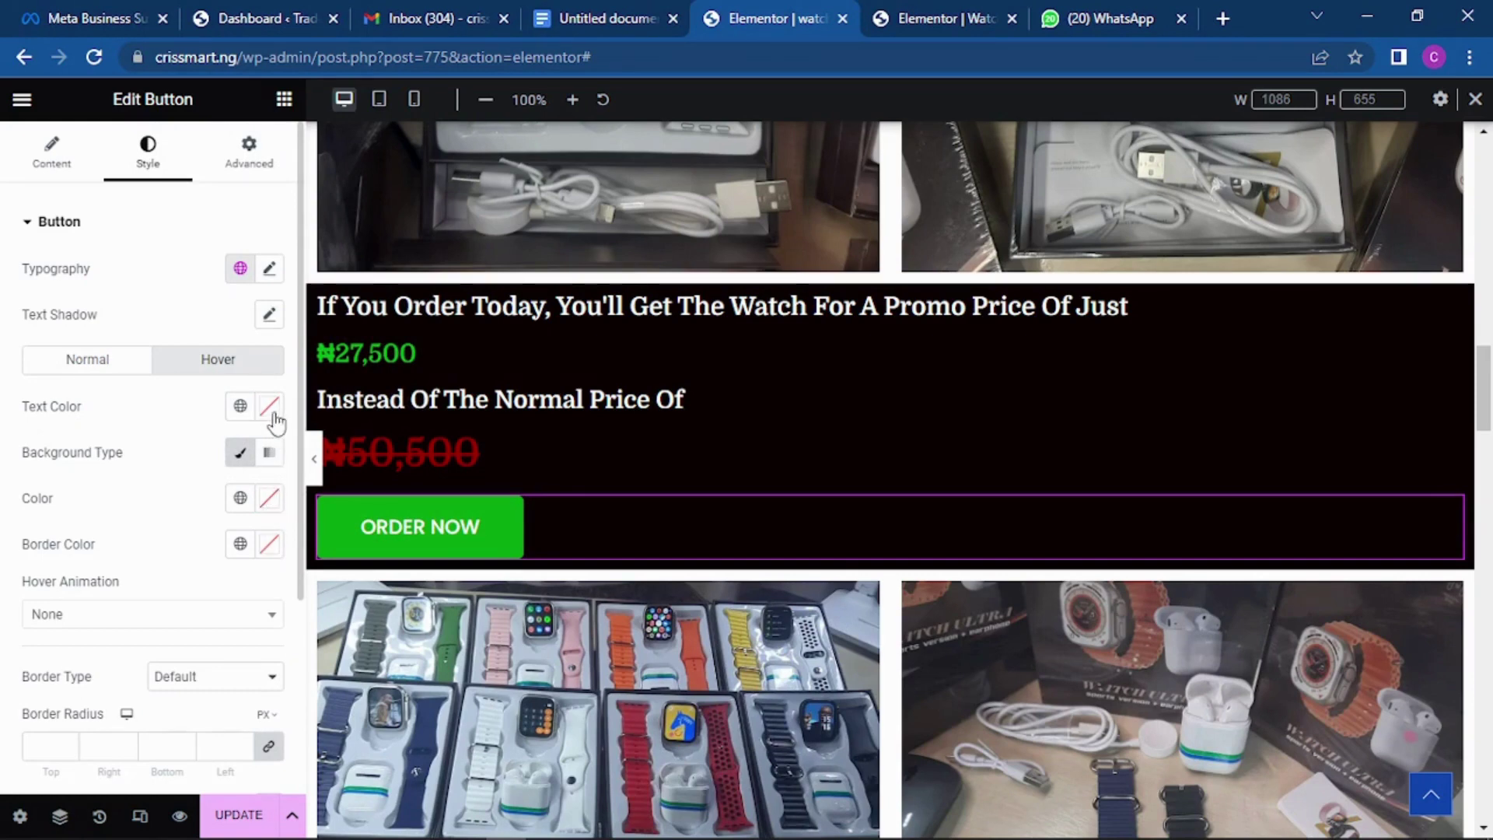
{"action": "left_click", "coordinate": [269, 500]}
{"action": "mouse_move", "coordinate": [325, 290]}
{"action": "left_mouse_down"}
{"action": "mouse_move", "coordinate": [318, 272]}
{"action": "mouse_move", "coordinate": [395, 295]}
{"action": "left_mouse_up"}
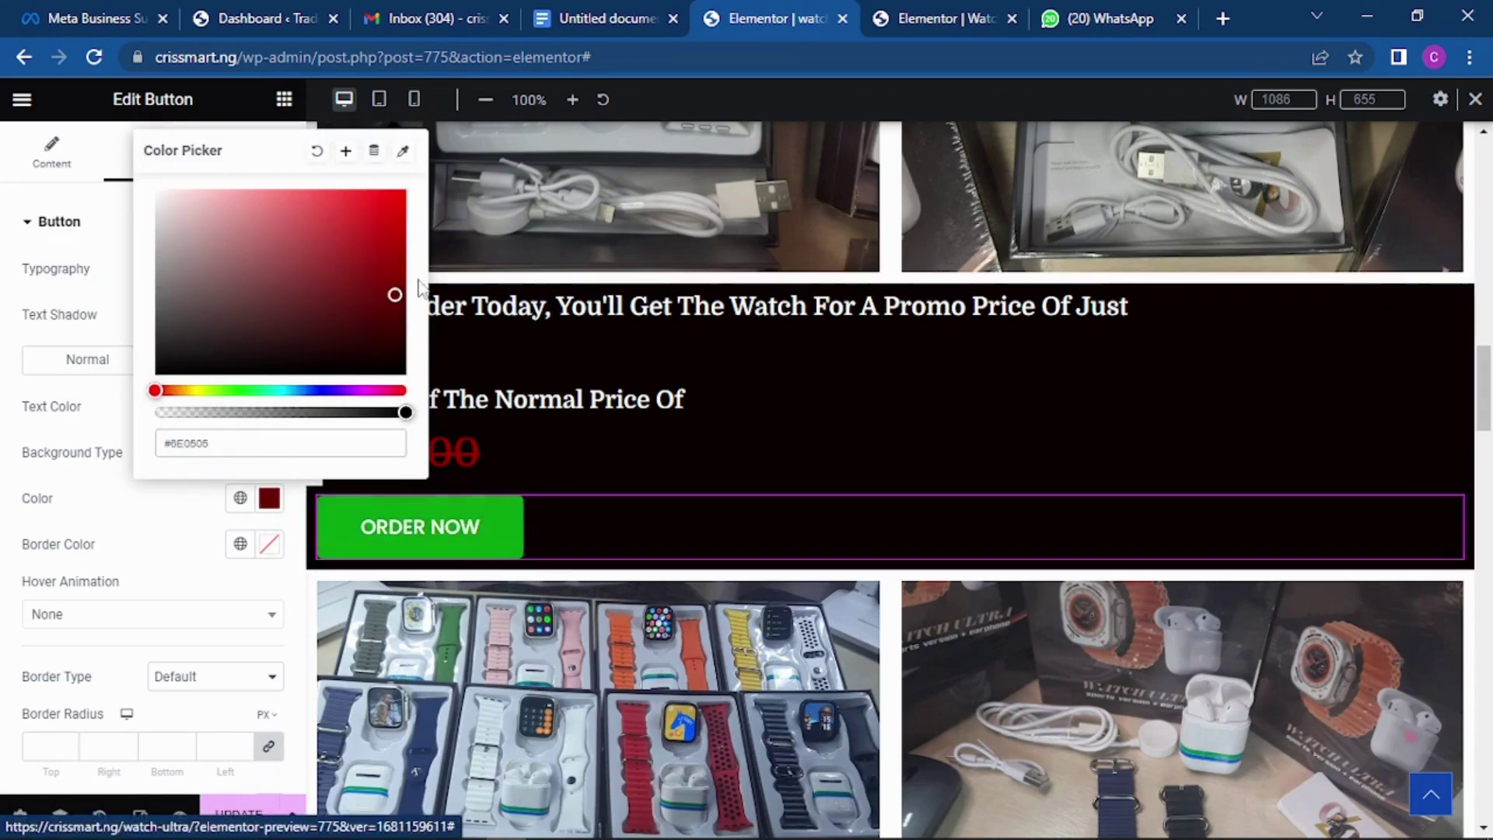
{"action": "left_click", "coordinate": [194, 502]}
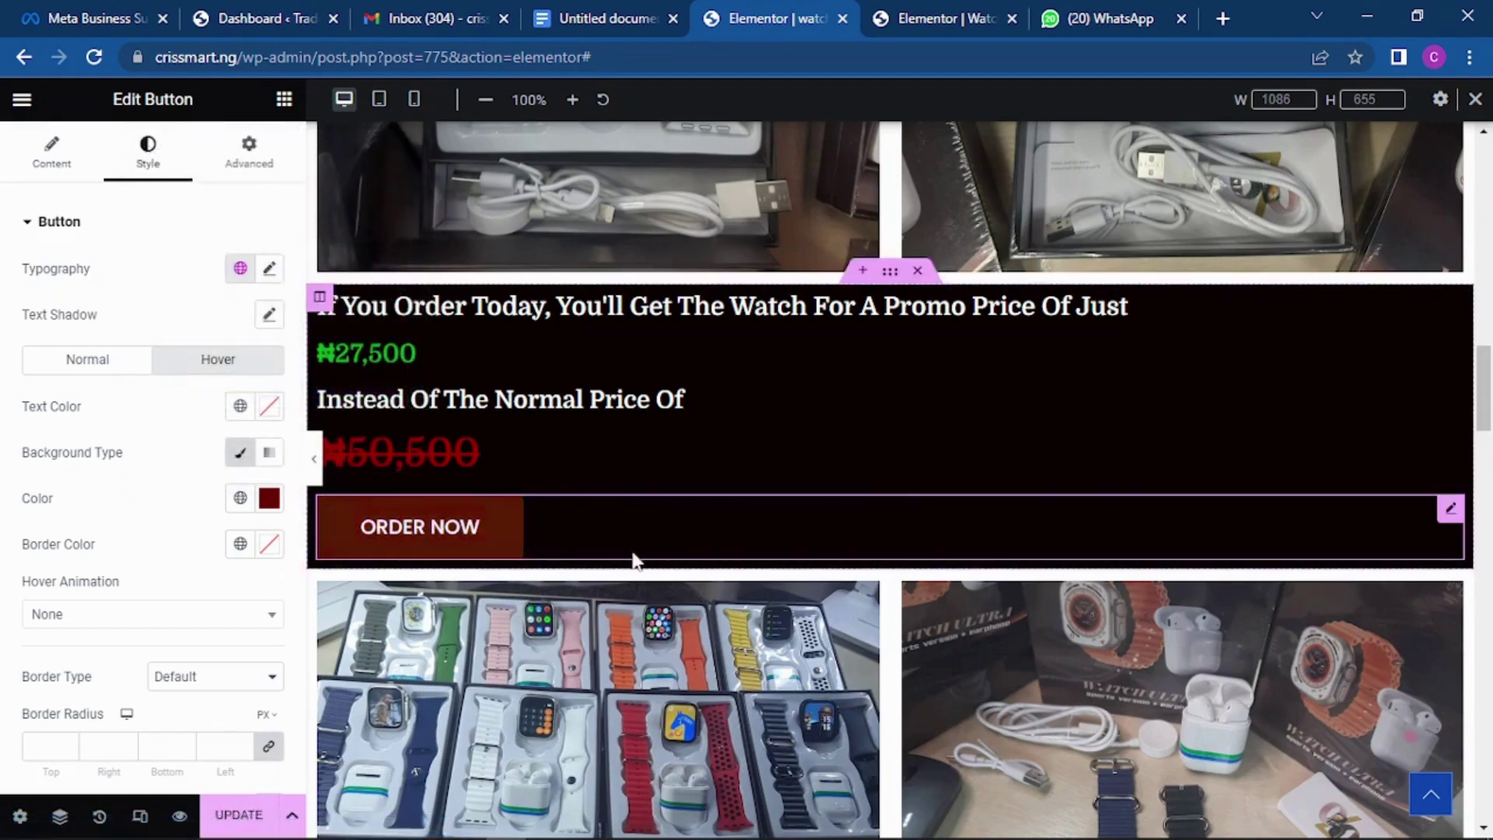
{"action": "left_click", "coordinate": [249, 155]}
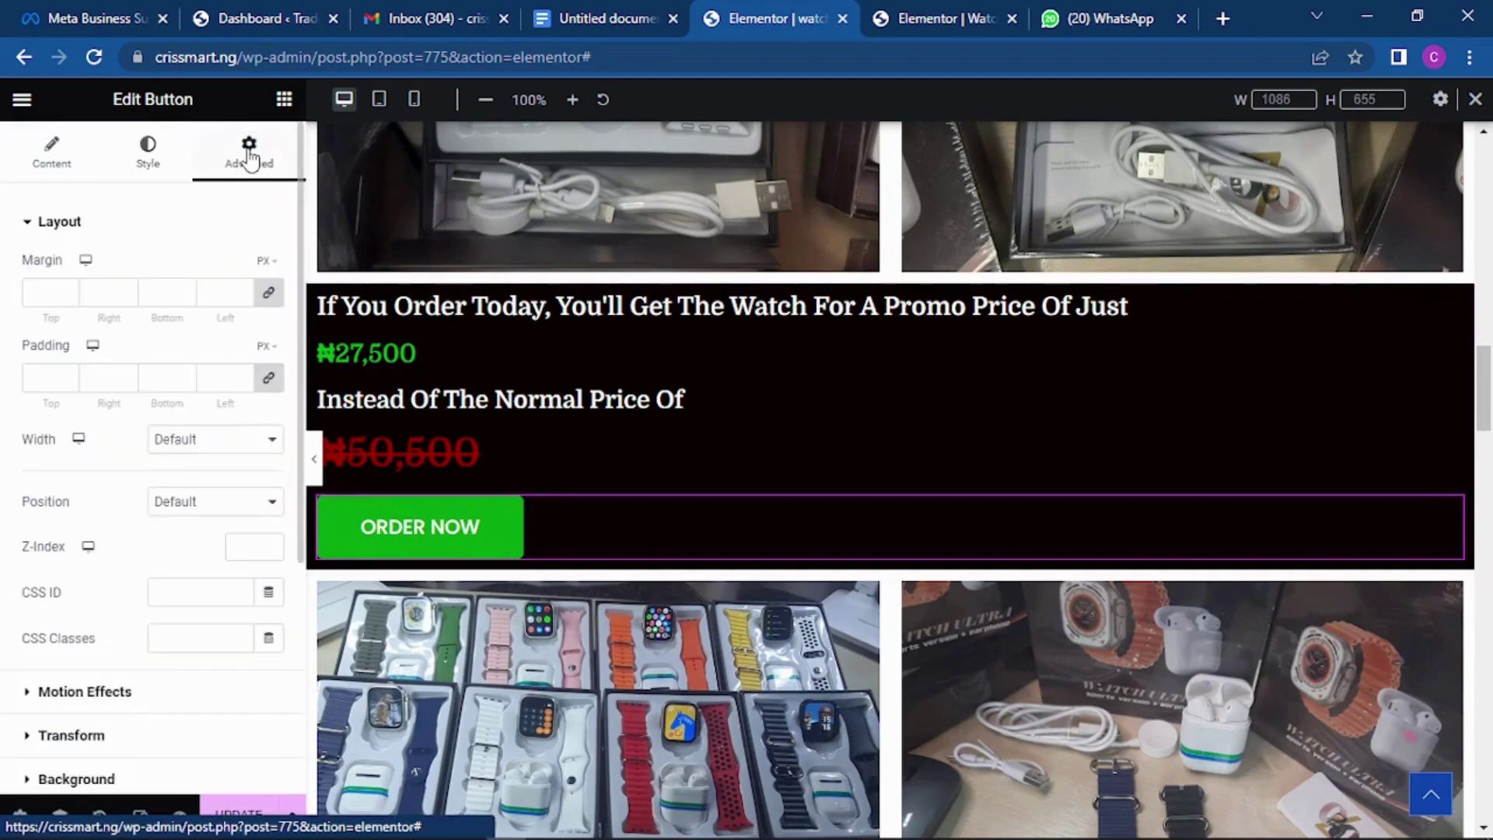
{"action": "left_click", "coordinate": [124, 224]}
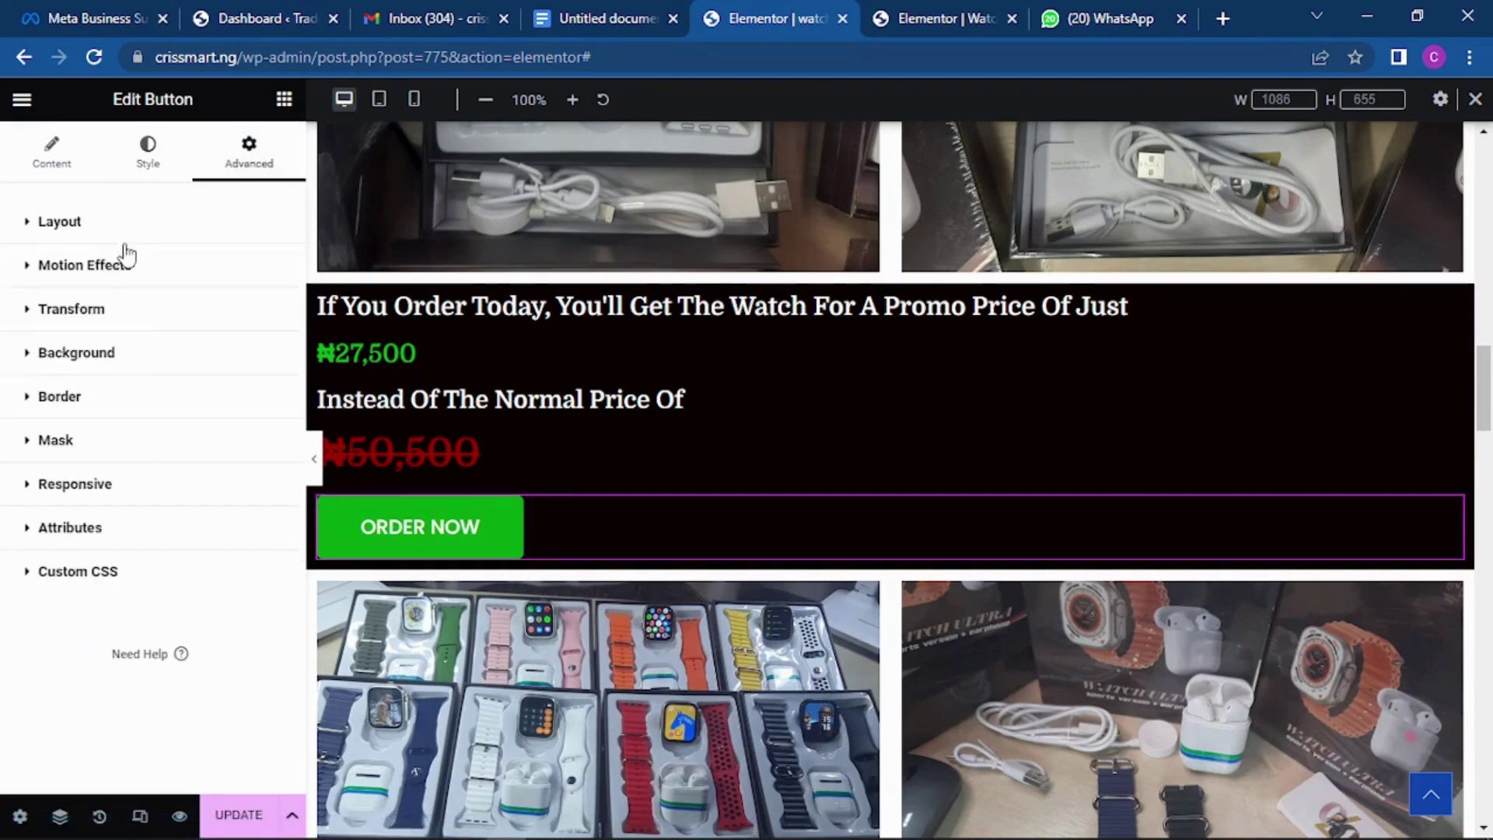
{"action": "left_click", "coordinate": [99, 413]}
{"action": "left_click", "coordinate": [208, 486]}
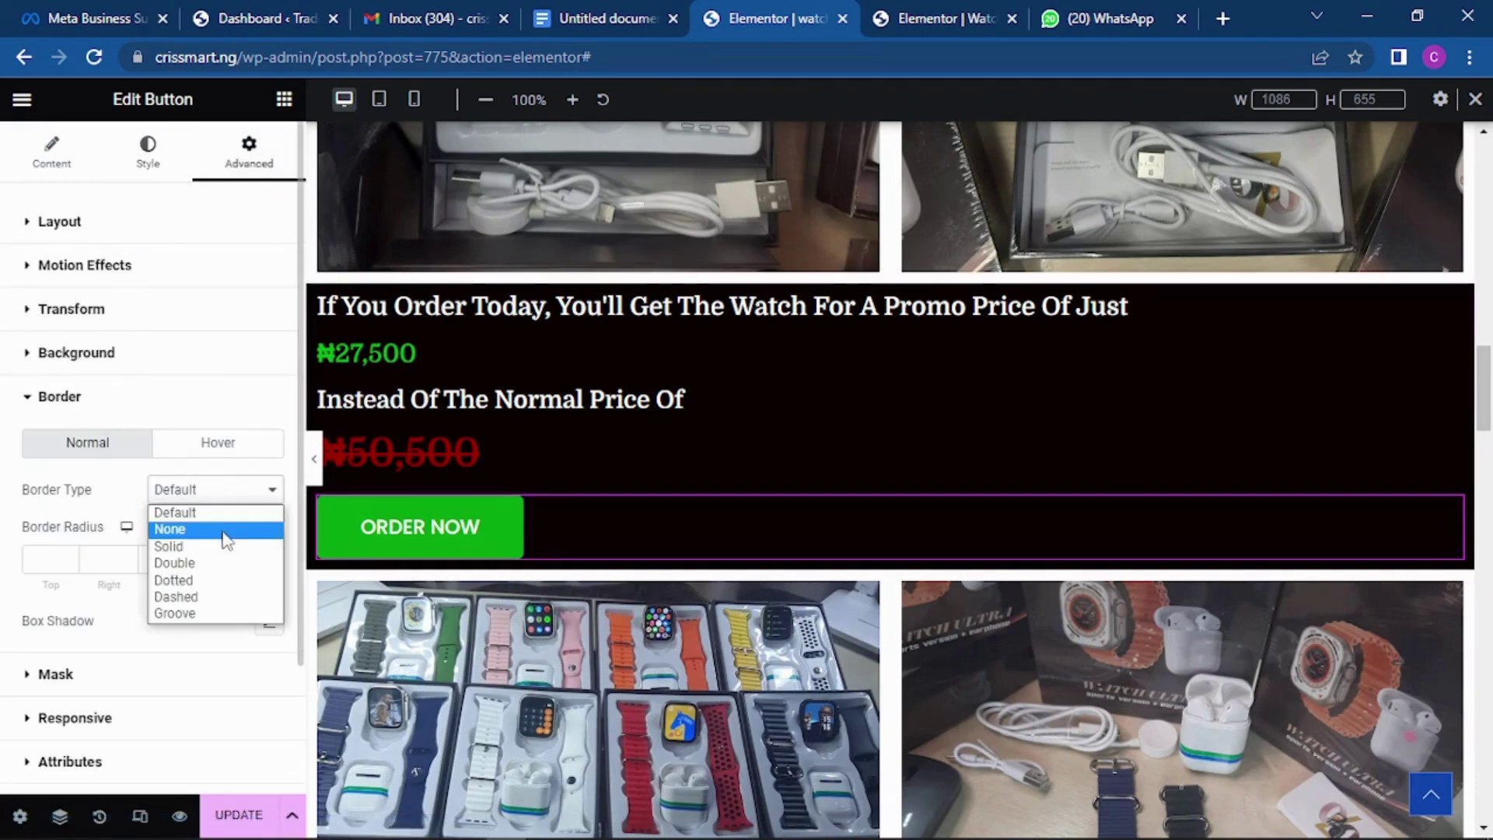
{"action": "left_click", "coordinate": [224, 491]}
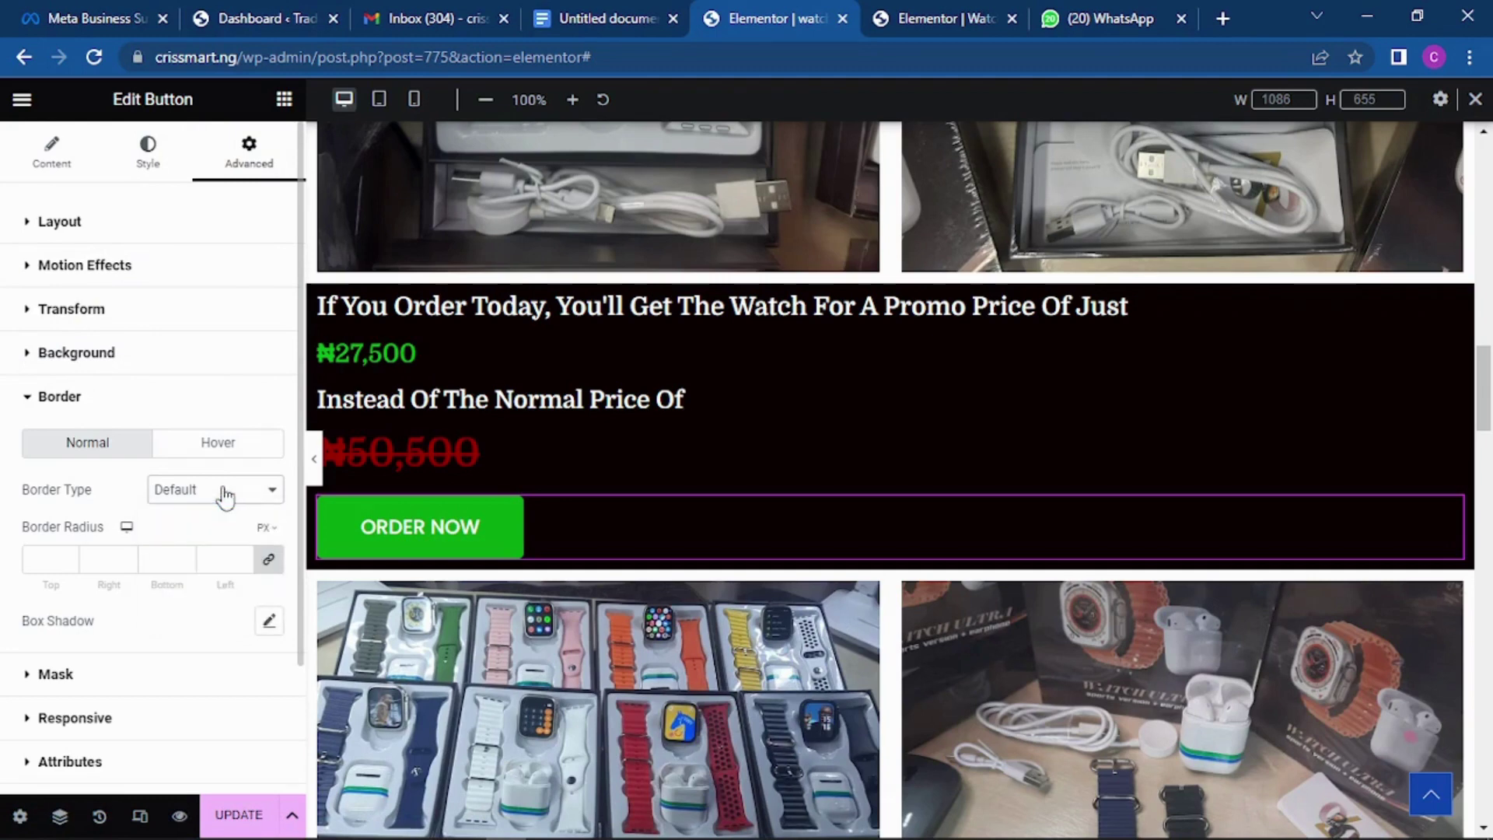
Set the ORDER NOW button's layout width to Full Width (100%) and its alignment to justified.
{"action": "left_click", "coordinate": [53, 223]}
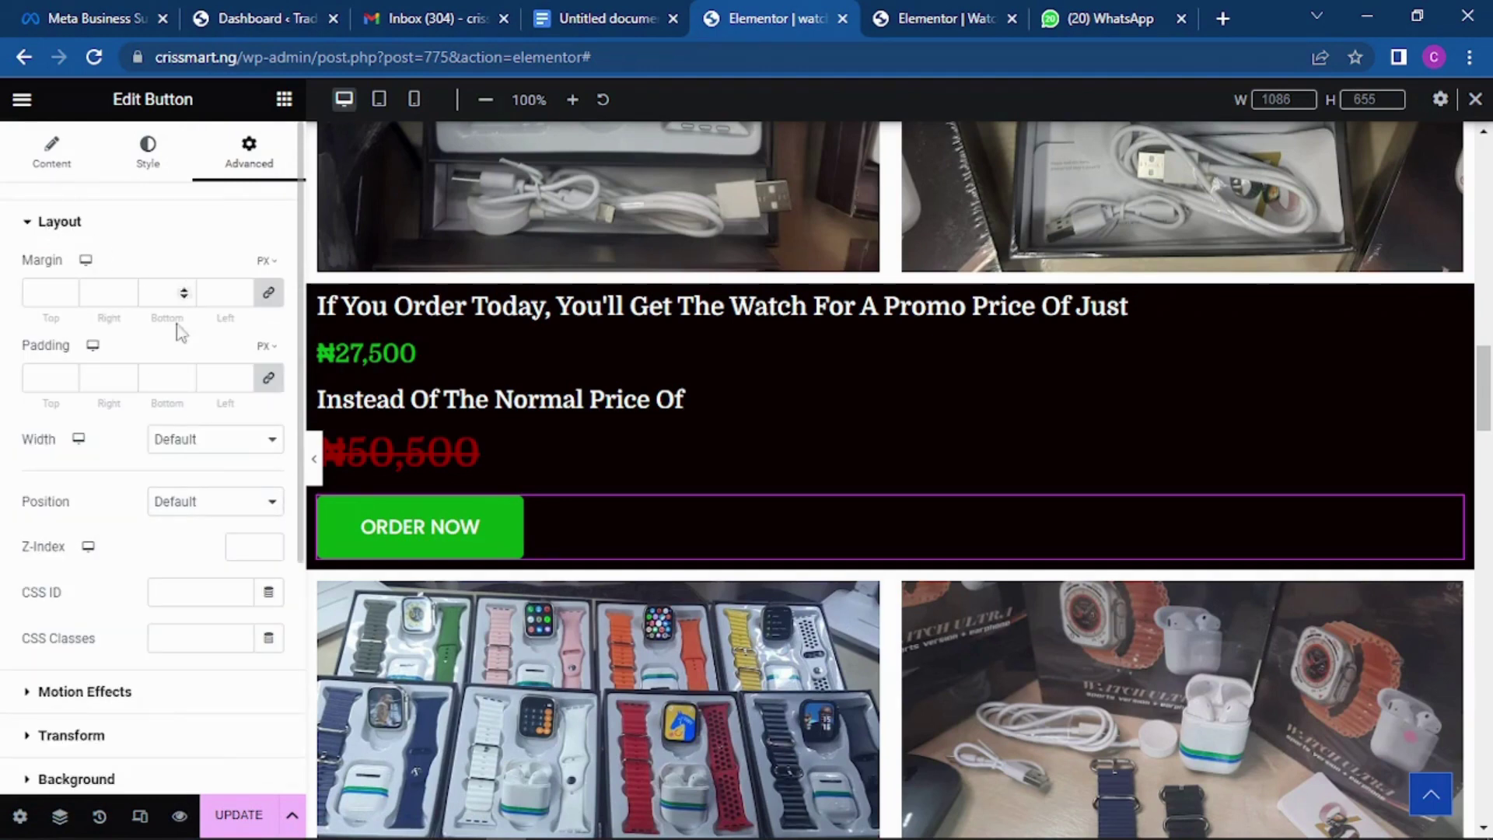
{"action": "left_click", "coordinate": [209, 460]}
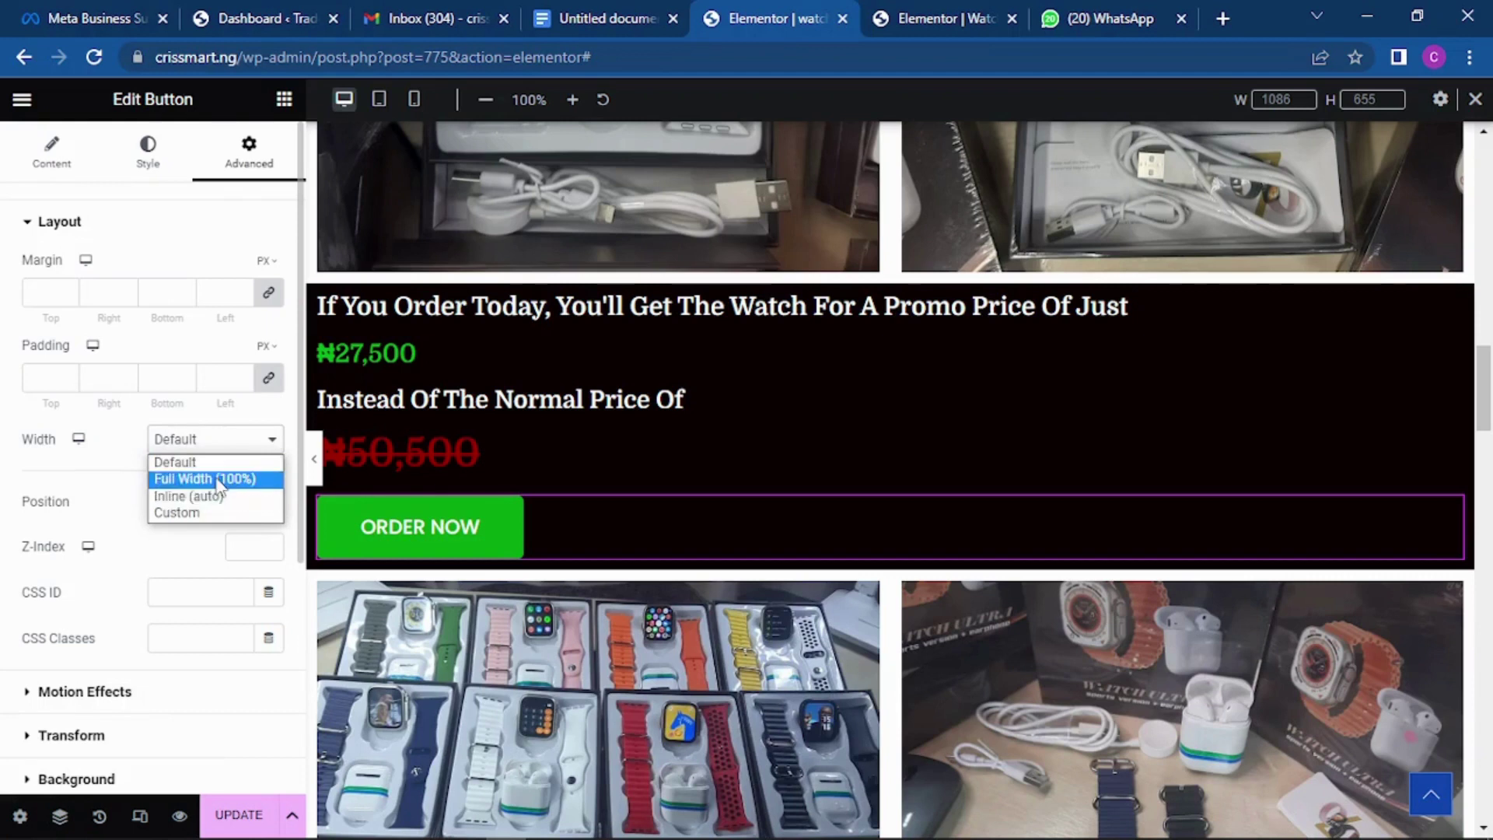
{"action": "left_click", "coordinate": [211, 477]}
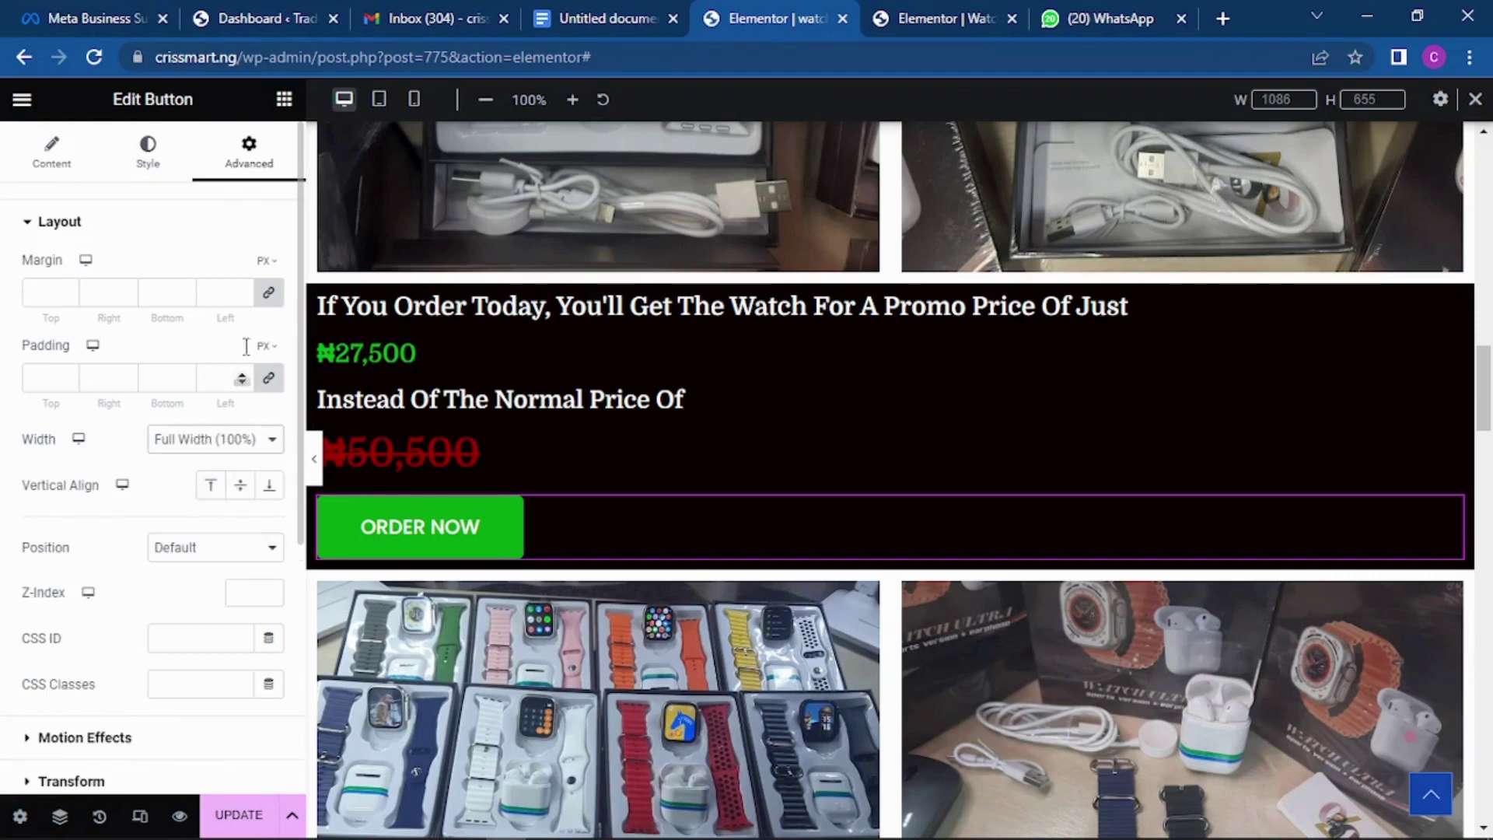
{"action": "left_click", "coordinate": [49, 159]}
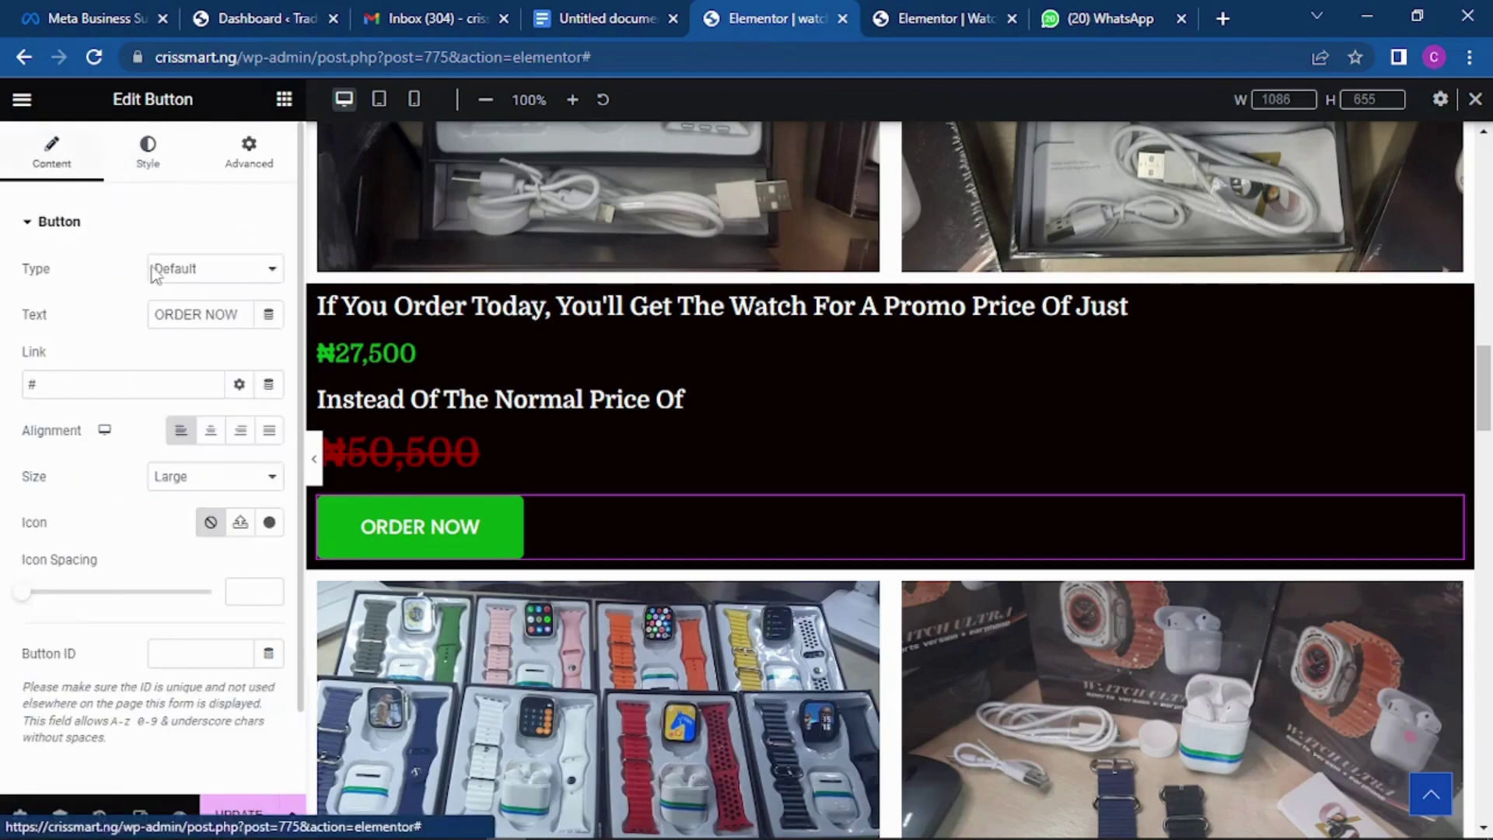
{"action": "left_click", "coordinate": [269, 430]}
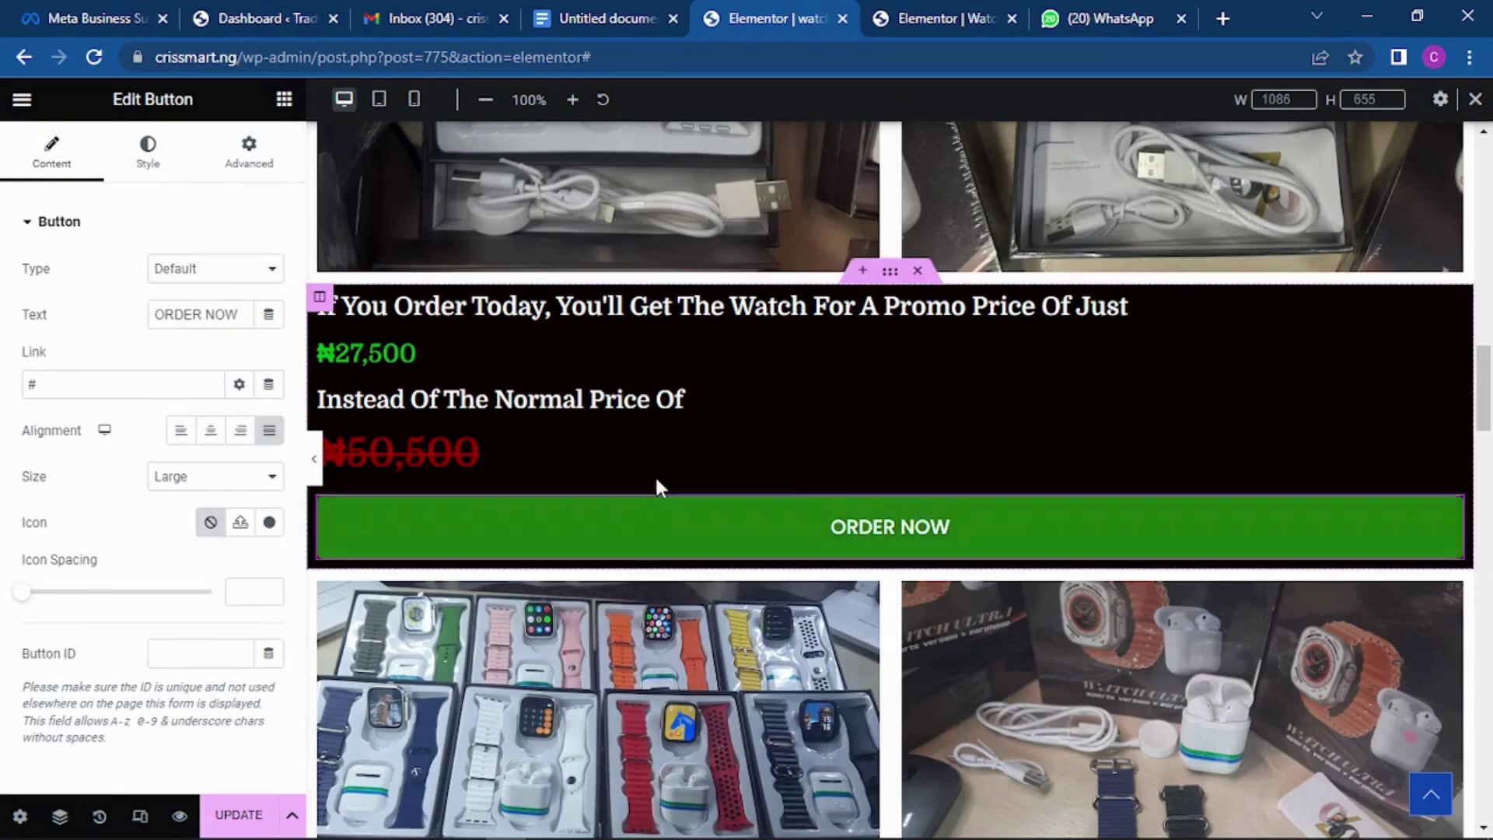
In the mobile preview, copy the ORDER NOW button and paste it into the promo price section at the end of the page.
{"action": "left_click", "coordinate": [415, 100]}
{"action": "scroll", "coordinate": [955, 292], "scroll_direction": "down", "scroll_amount": 5}
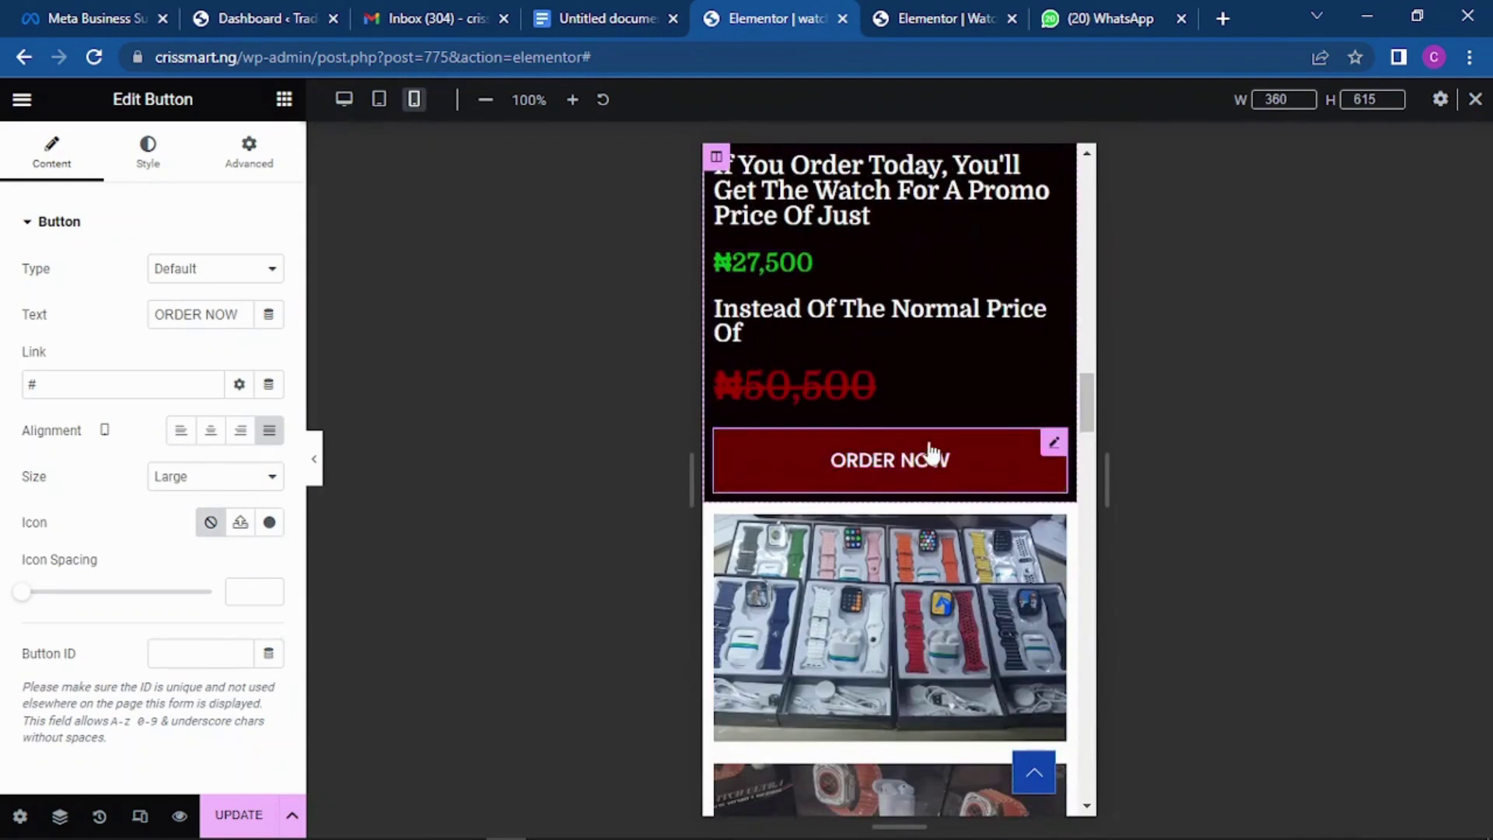
{"action": "scroll", "coordinate": [946, 300], "scroll_direction": "up", "scroll_amount": 5}
{"action": "scroll", "coordinate": [946, 300], "scroll_direction": "down", "scroll_amount": 3}
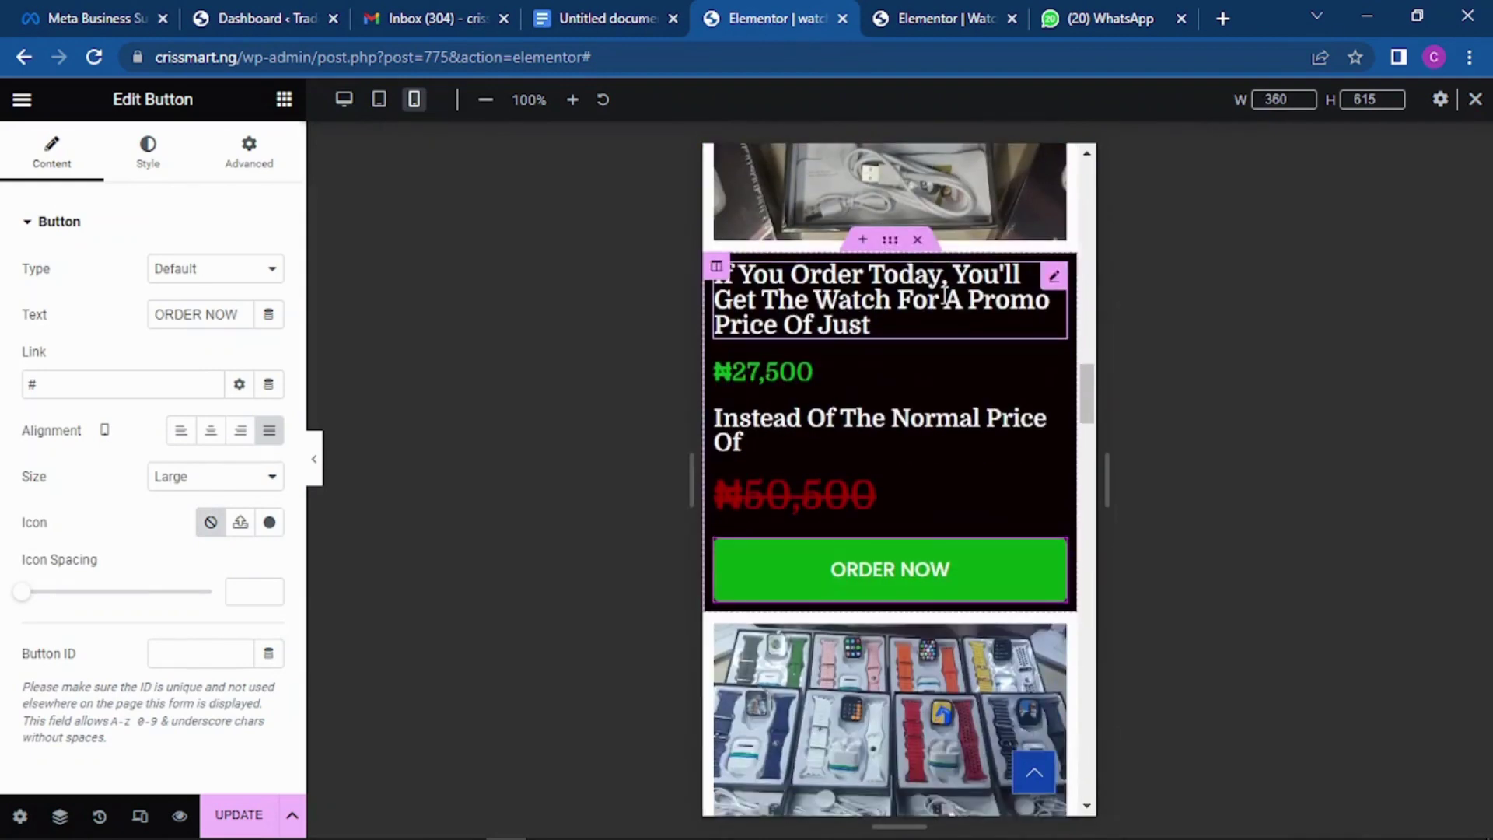
{"action": "scroll", "coordinate": [929, 298], "scroll_direction": "down", "scroll_amount": 5}
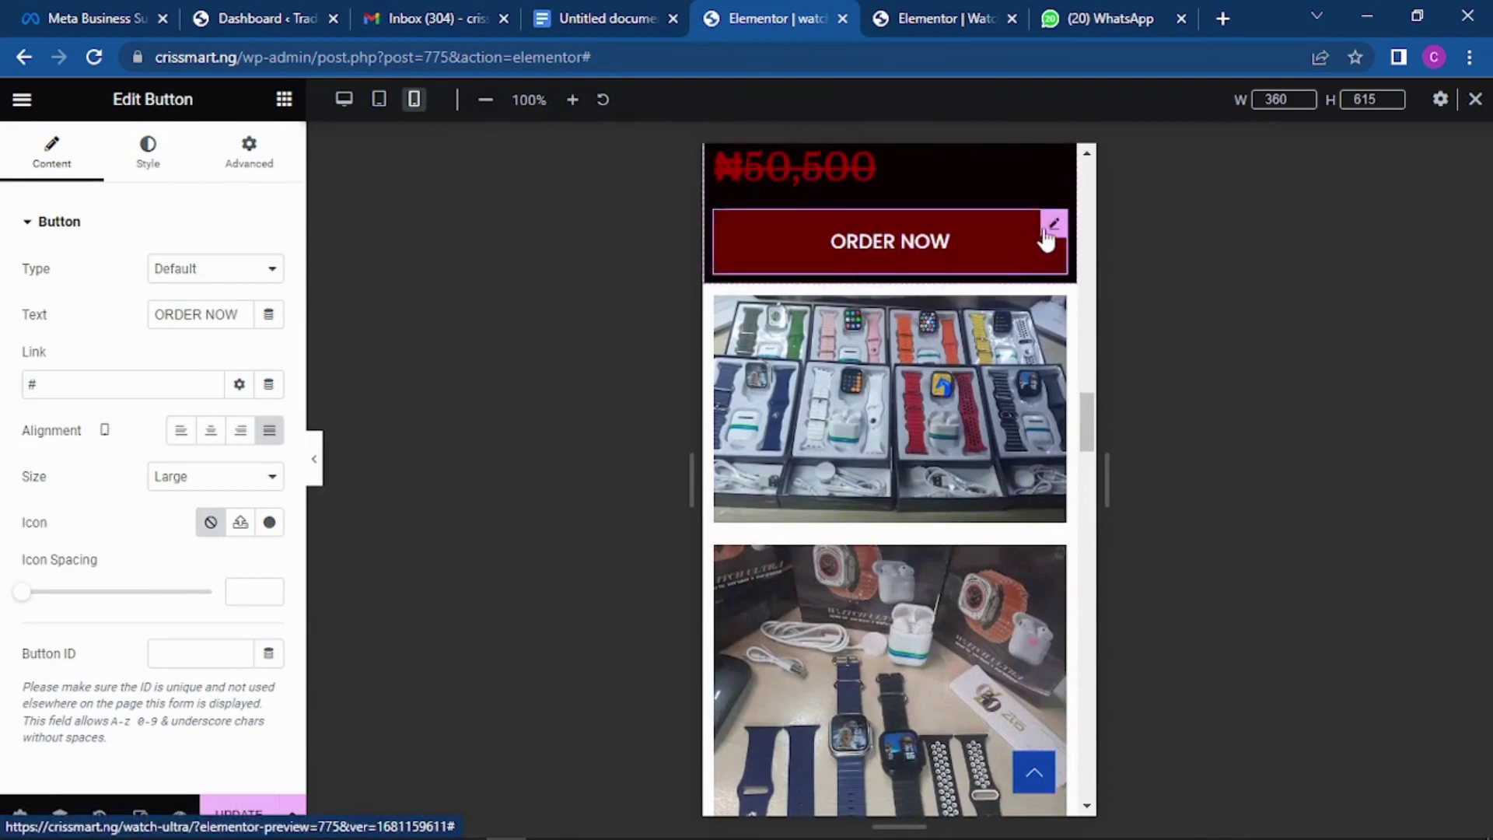
{"action": "right_click", "coordinate": [1059, 227]}
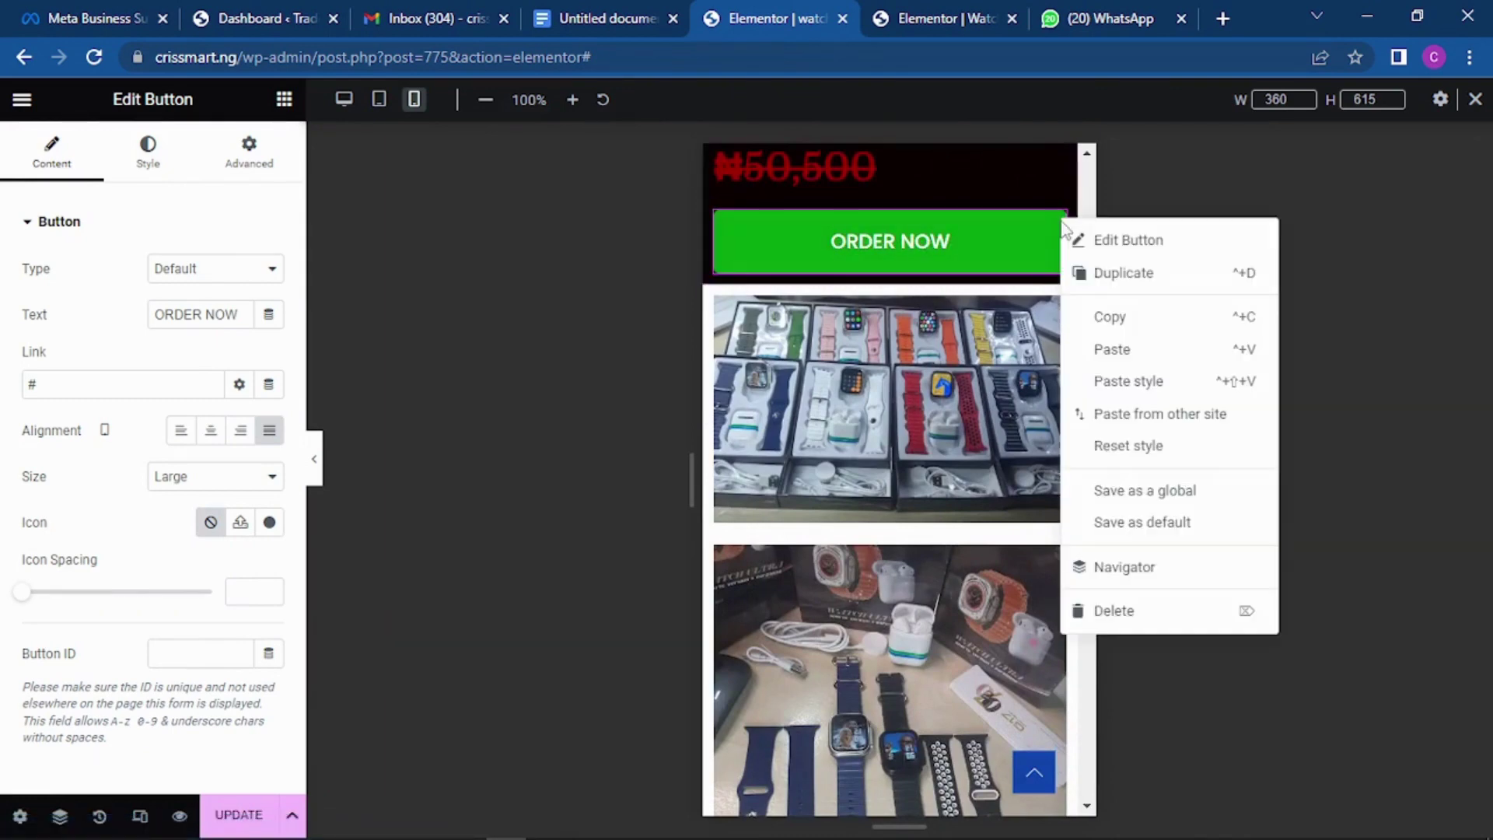
{"action": "left_click", "coordinate": [1134, 319]}
{"action": "scroll", "coordinate": [893, 283], "scroll_direction": "down", "scroll_amount": 20}
{"action": "scroll", "coordinate": [890, 286], "scroll_direction": "down", "scroll_amount": 20}
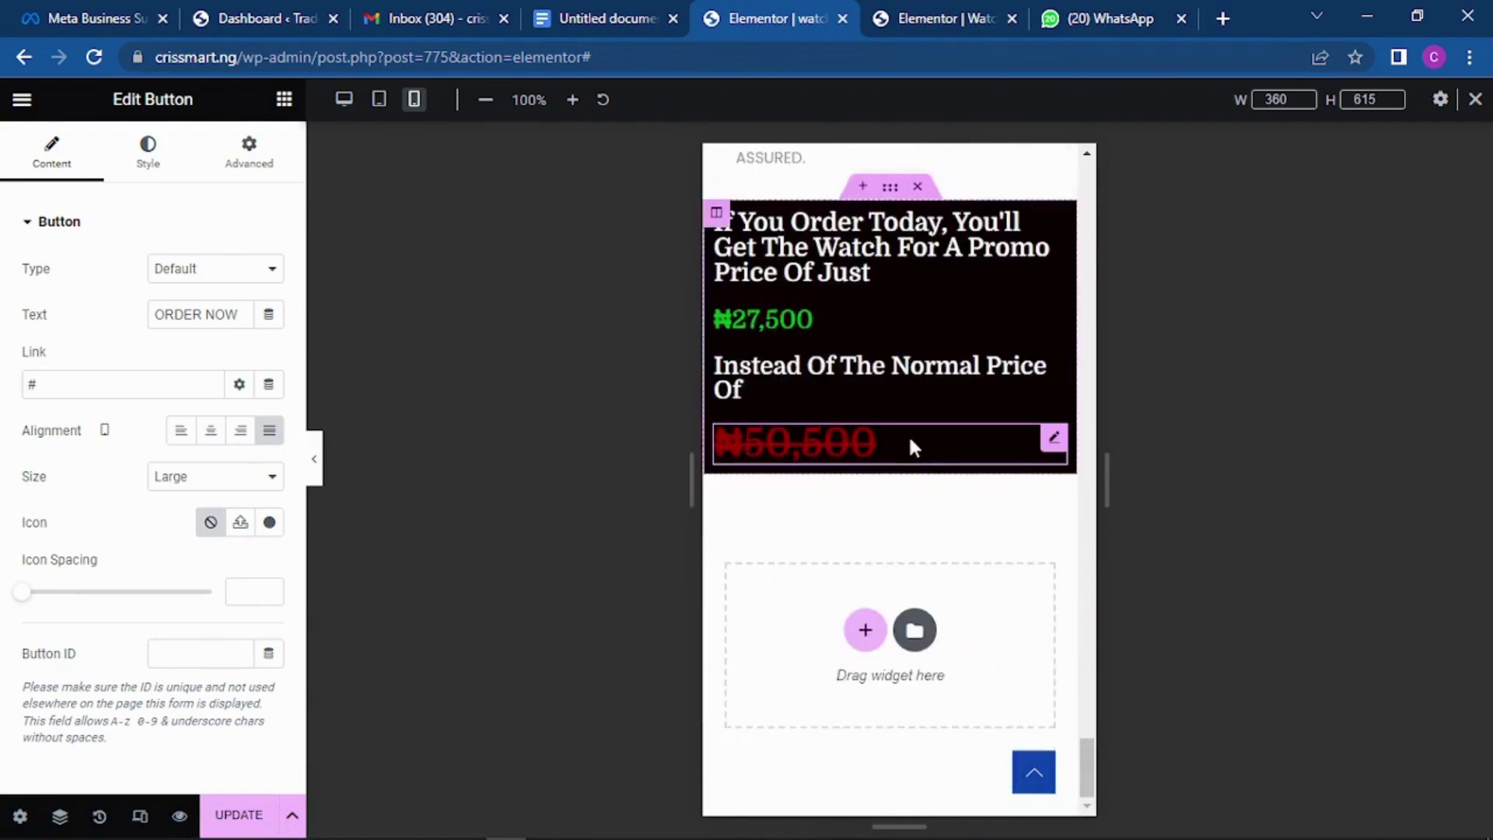
{"action": "right_click", "coordinate": [938, 409]}
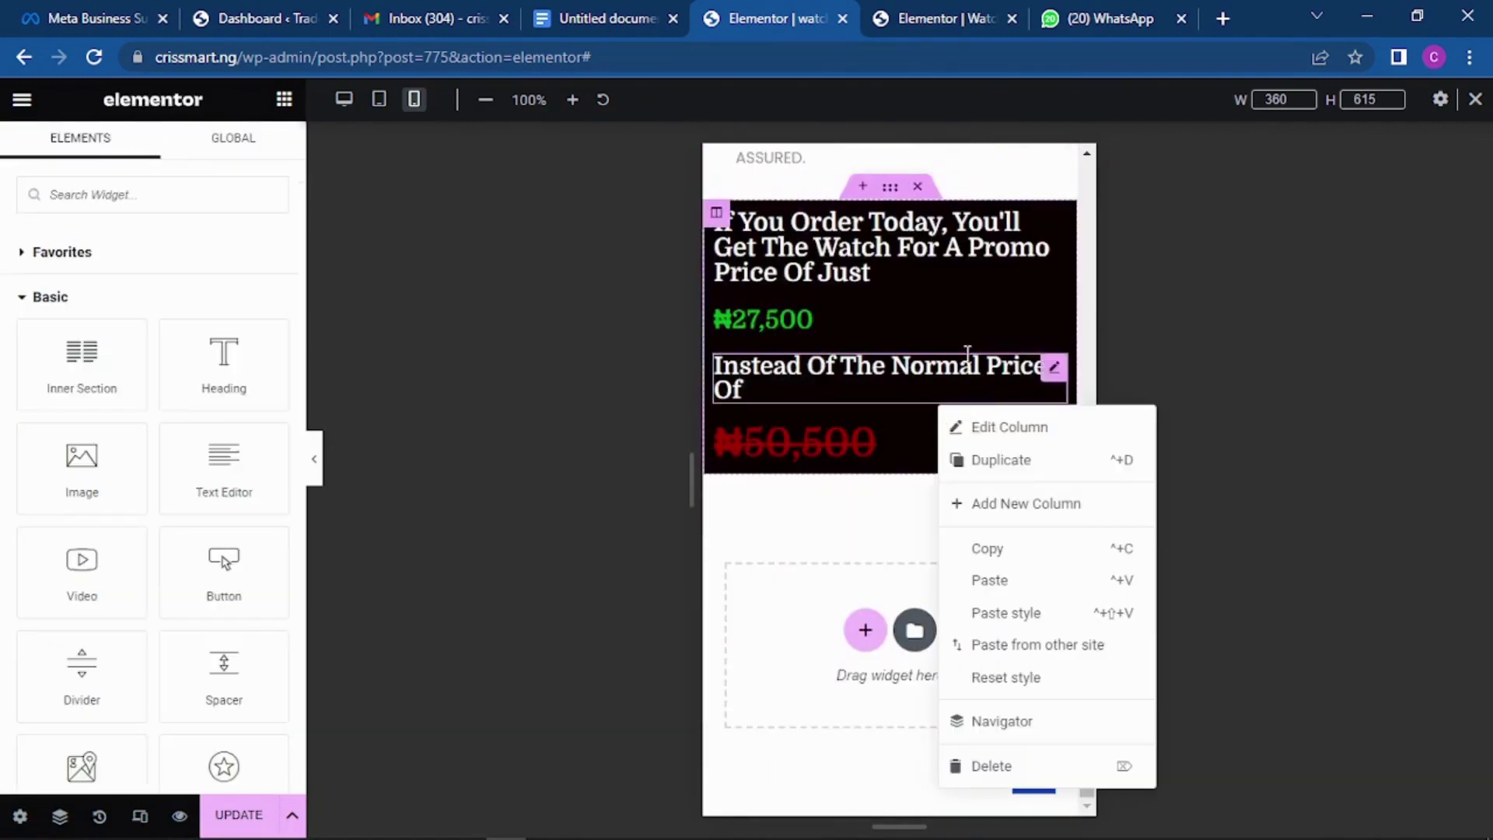
{"action": "left_click", "coordinate": [1015, 579]}
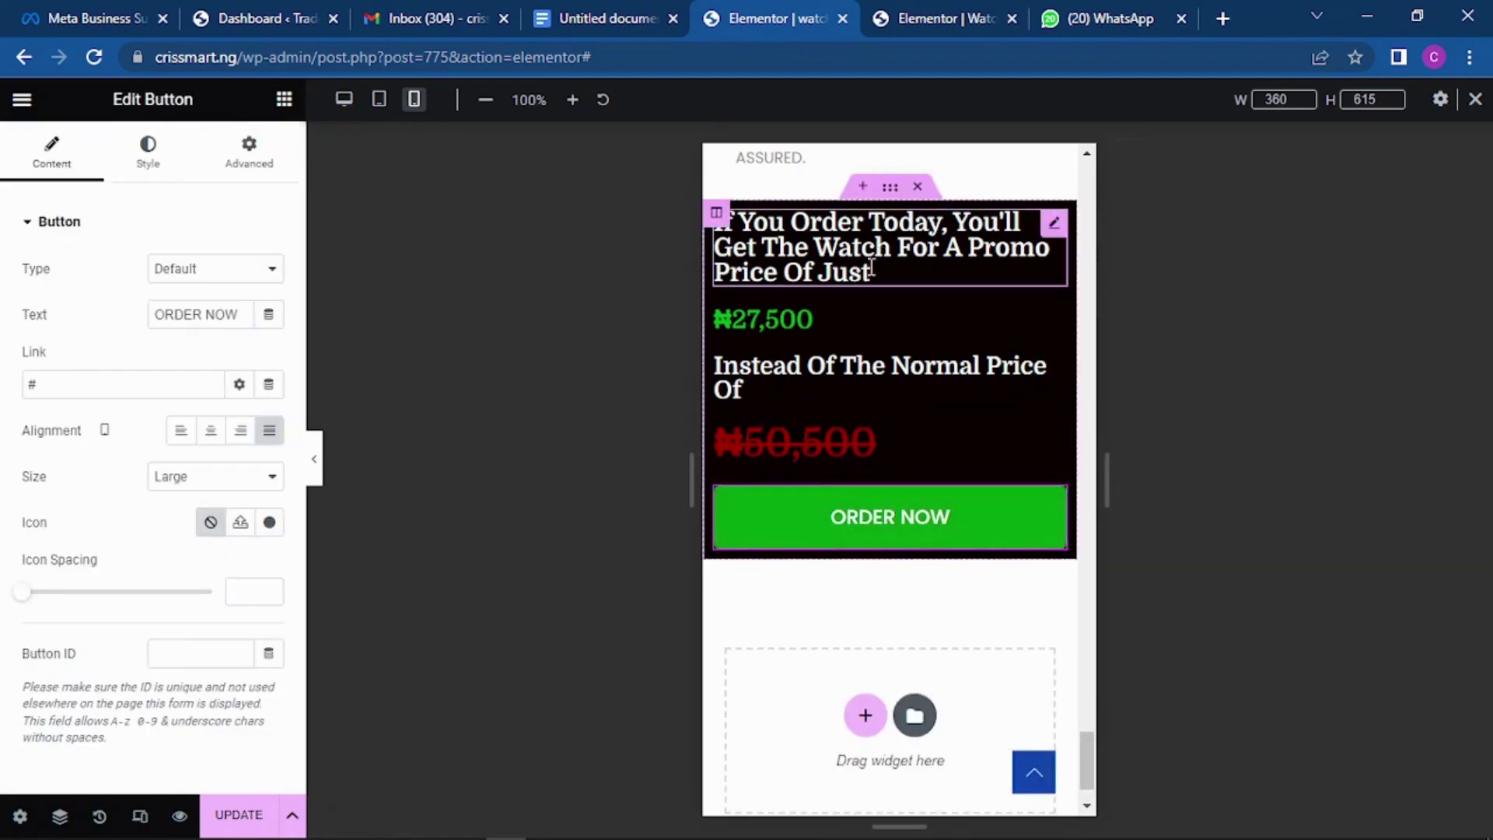
Review the lower part of the page in mobile preview and compare it with the existing watch page in the other Elementor tab.
{"action": "scroll", "coordinate": [863, 408], "scroll_direction": "up", "scroll_amount": 15}
{"action": "scroll", "coordinate": [874, 272], "scroll_direction": "up", "scroll_amount": 10}
{"action": "scroll", "coordinate": [873, 251], "scroll_direction": "down", "scroll_amount": 8}
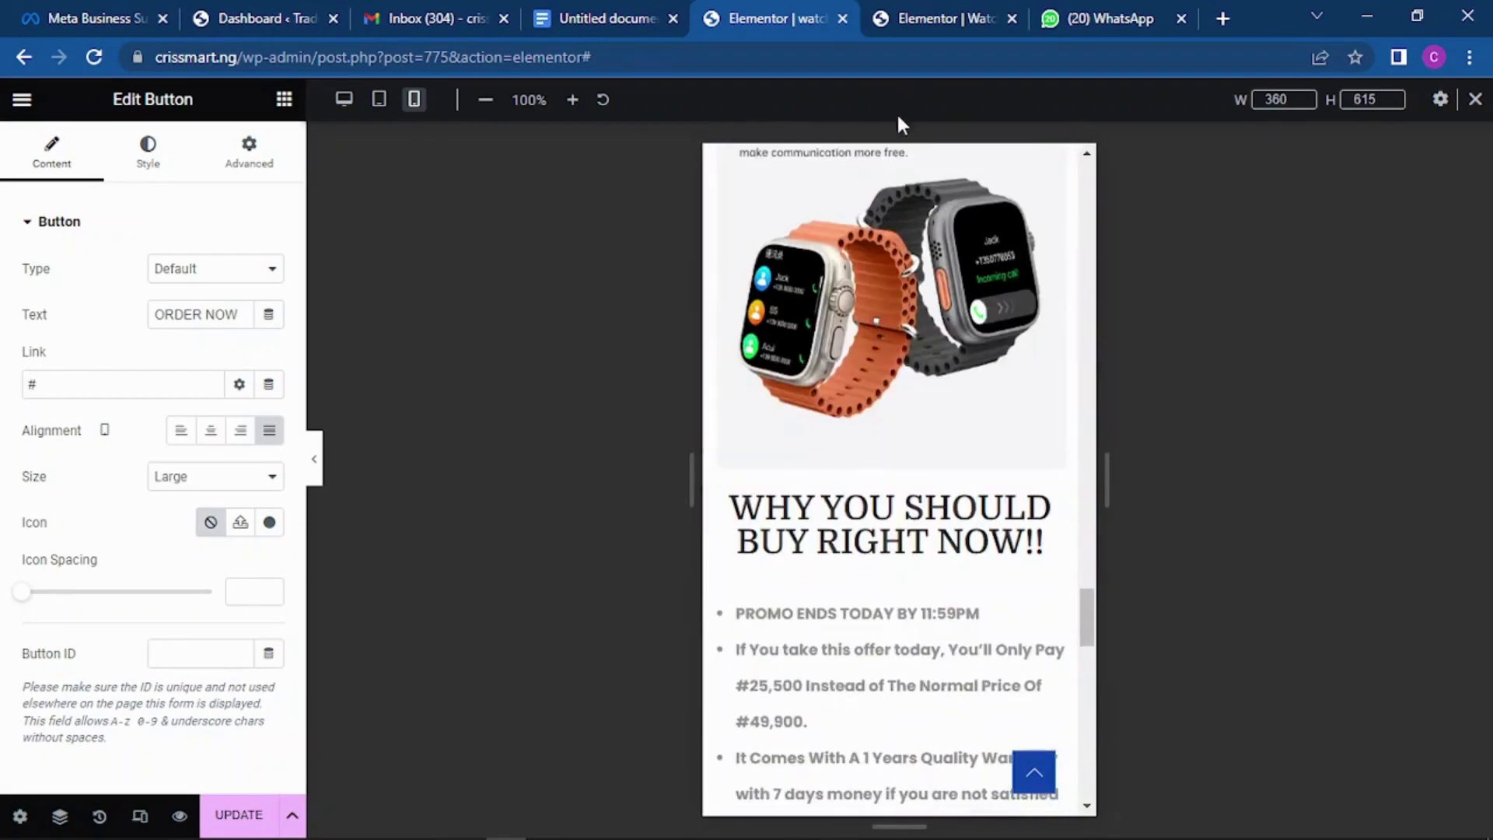
{"action": "left_click", "coordinate": [919, 25]}
{"action": "scroll", "coordinate": [930, 350], "scroll_direction": "down", "scroll_amount": 10}
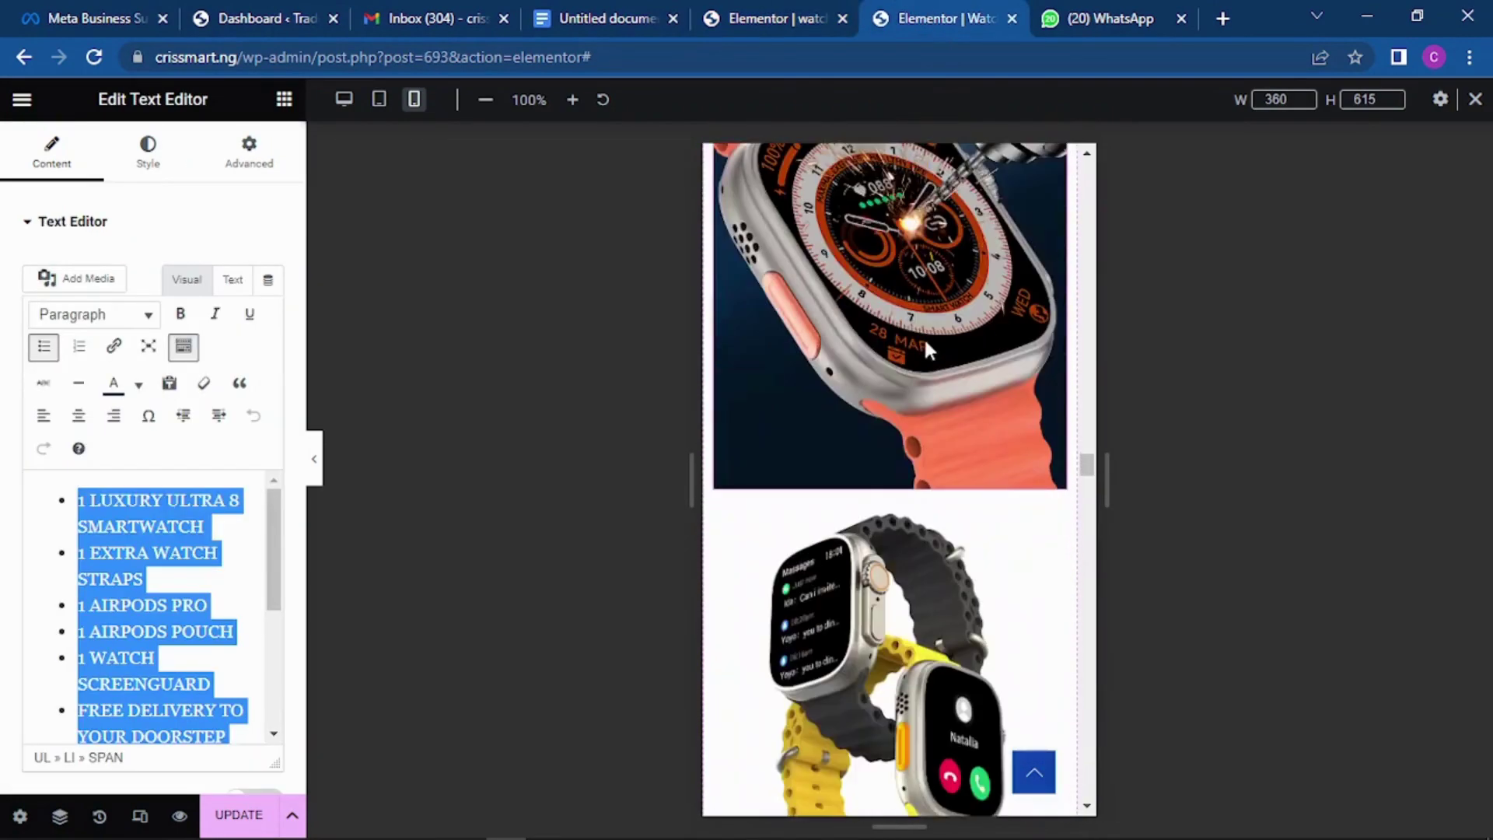
{"action": "scroll", "coordinate": [925, 342], "scroll_direction": "down", "scroll_amount": 10}
{"action": "left_click", "coordinate": [766, 14]}
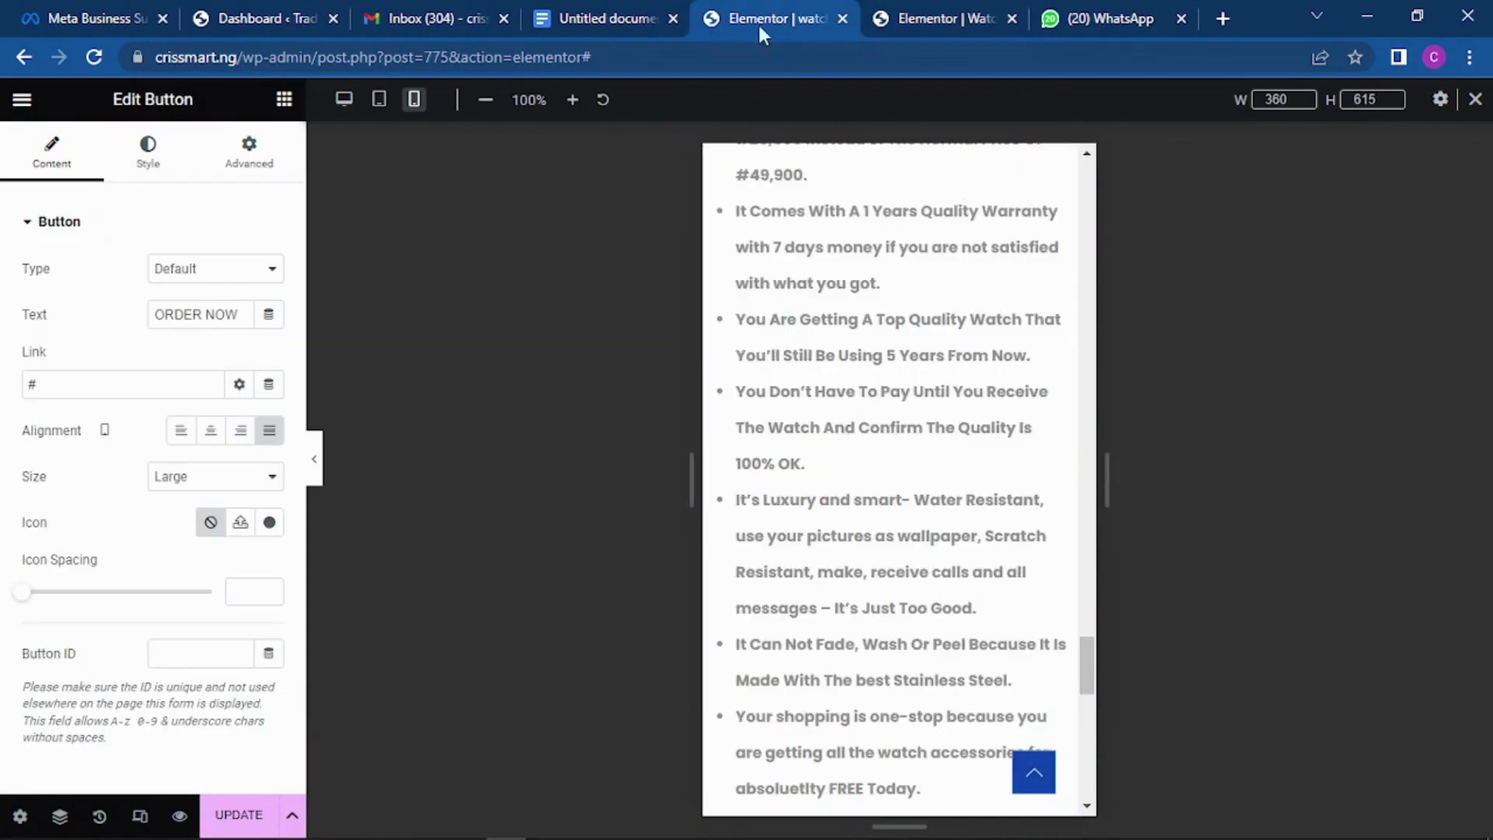
Add a two-column section below the final promo price section and return to the desktop preview.
{"action": "scroll", "coordinate": [886, 410], "scroll_direction": "down", "scroll_amount": 10}
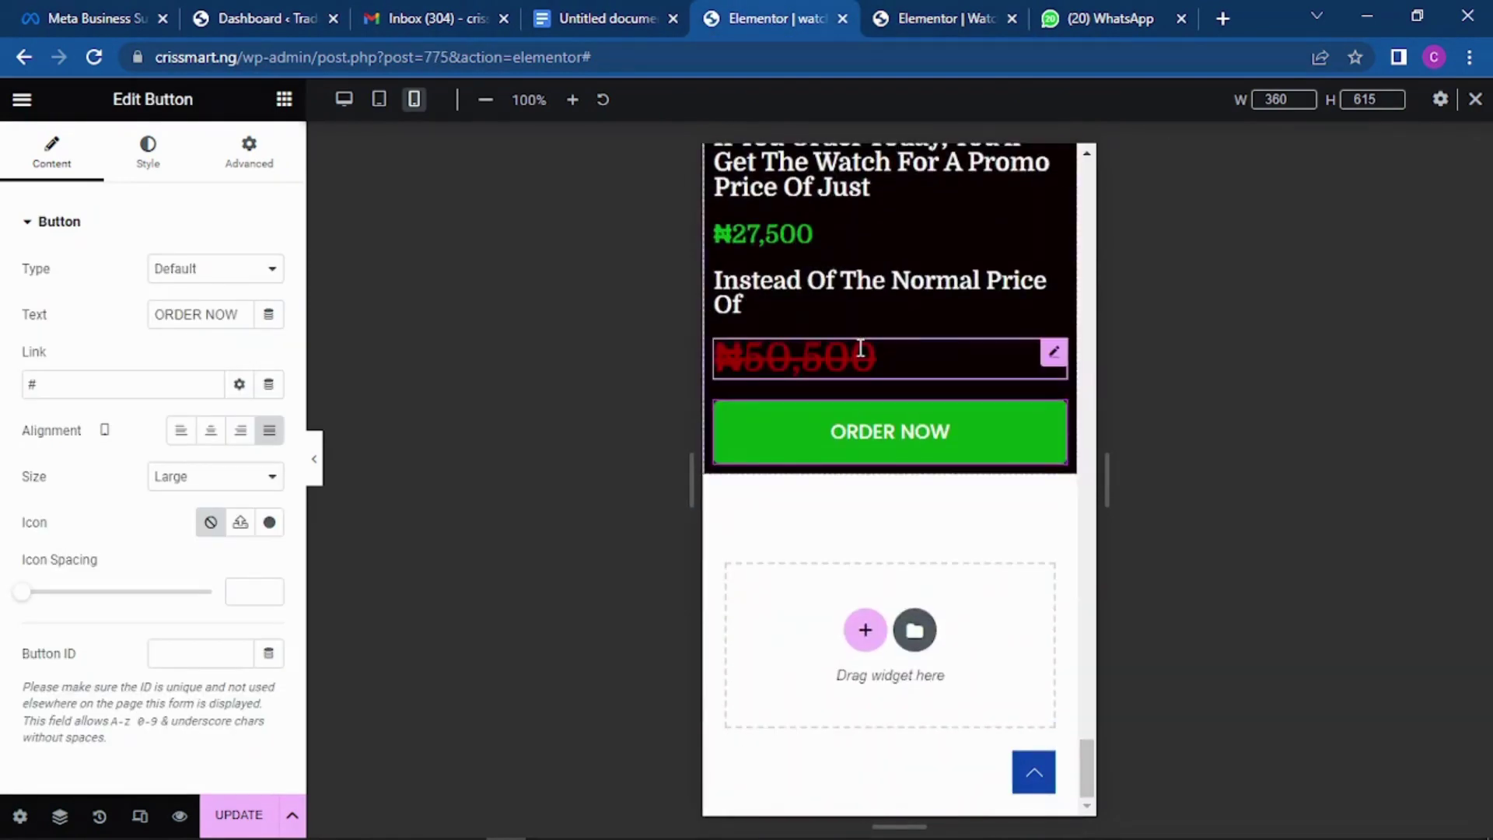
{"action": "left_click", "coordinate": [865, 630]}
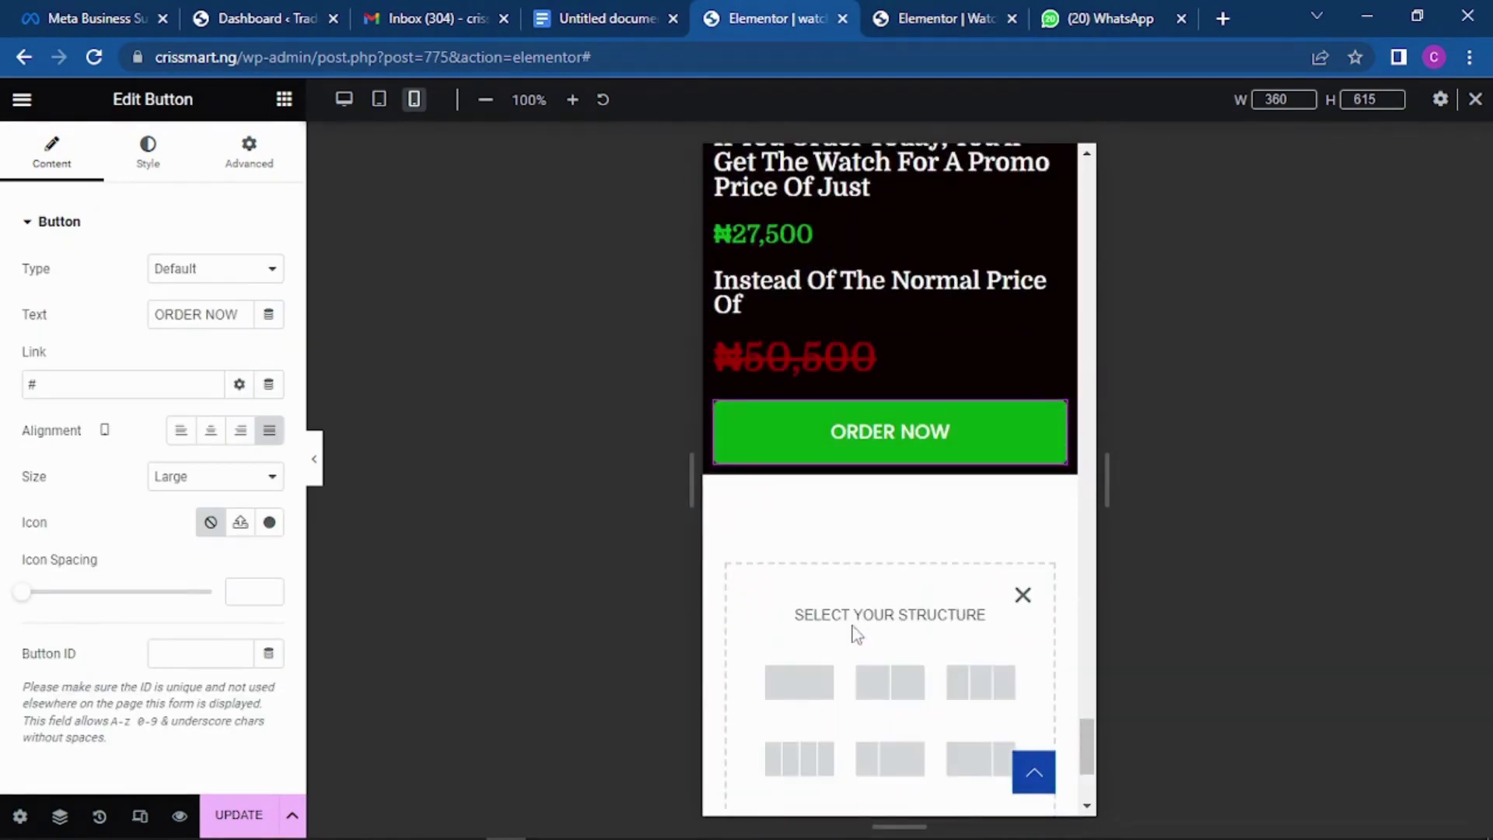
{"action": "left_click", "coordinate": [902, 690]}
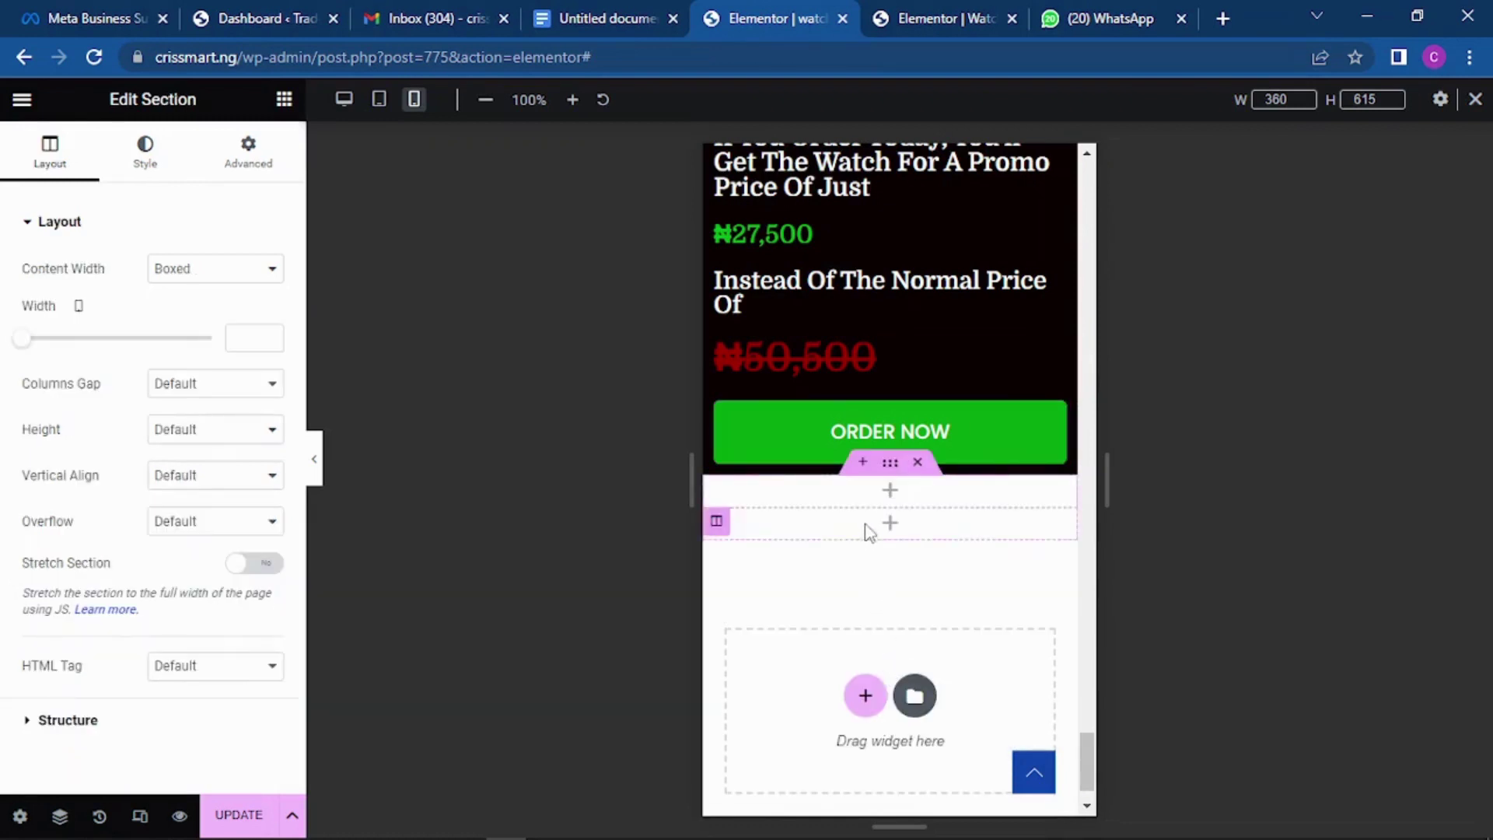
{"action": "left_click", "coordinate": [344, 99]}
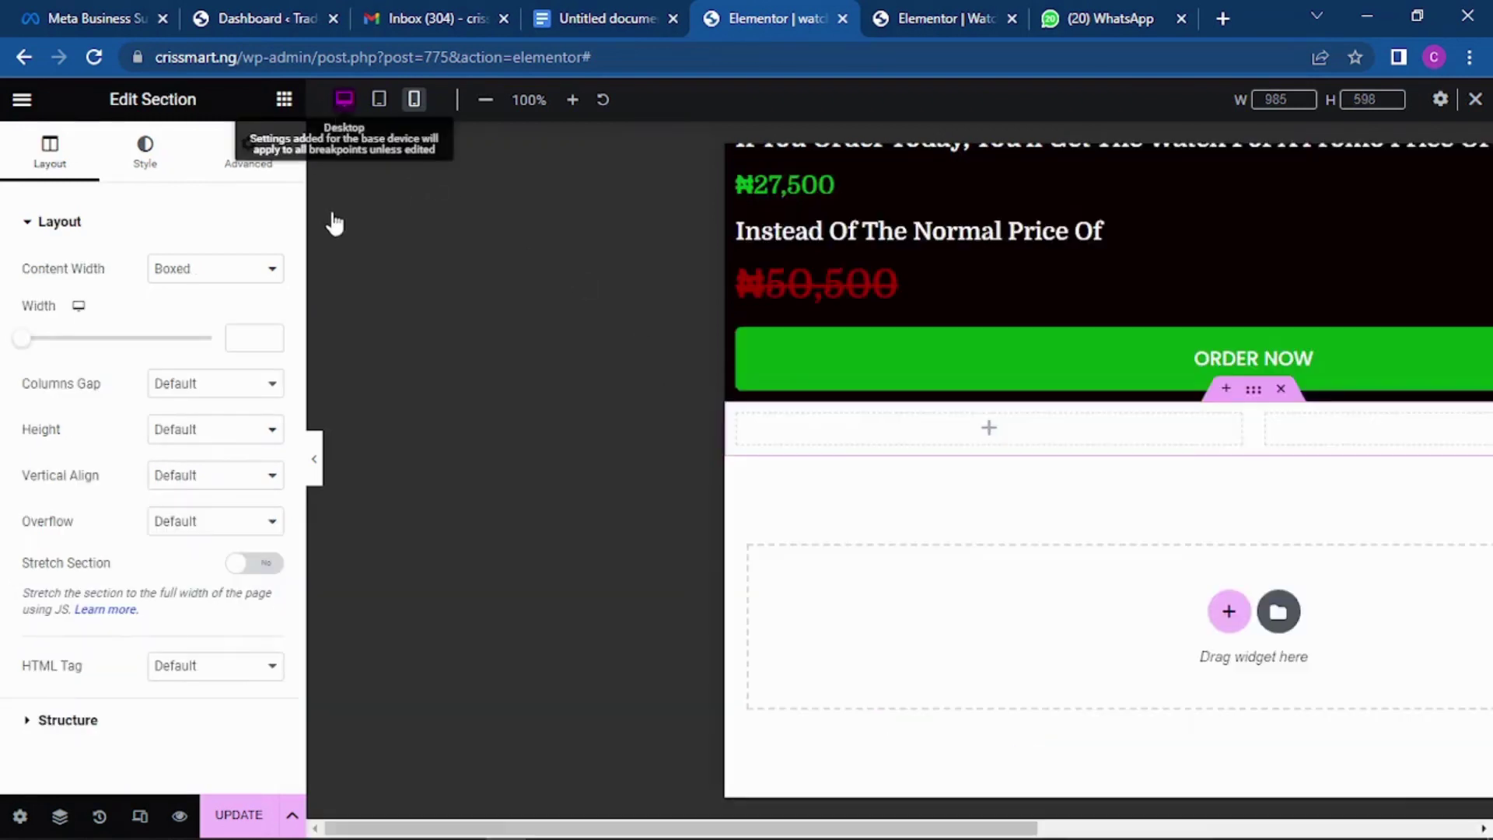
Add an Image widget to the new section's first column with the library picture "Industry-Leading Largest 1.91" HD Full Touch display".
{"action": "left_click", "coordinate": [282, 100]}
{"action": "left_click_drag", "start_coordinate": [81, 465], "coordinate": [591, 476]}
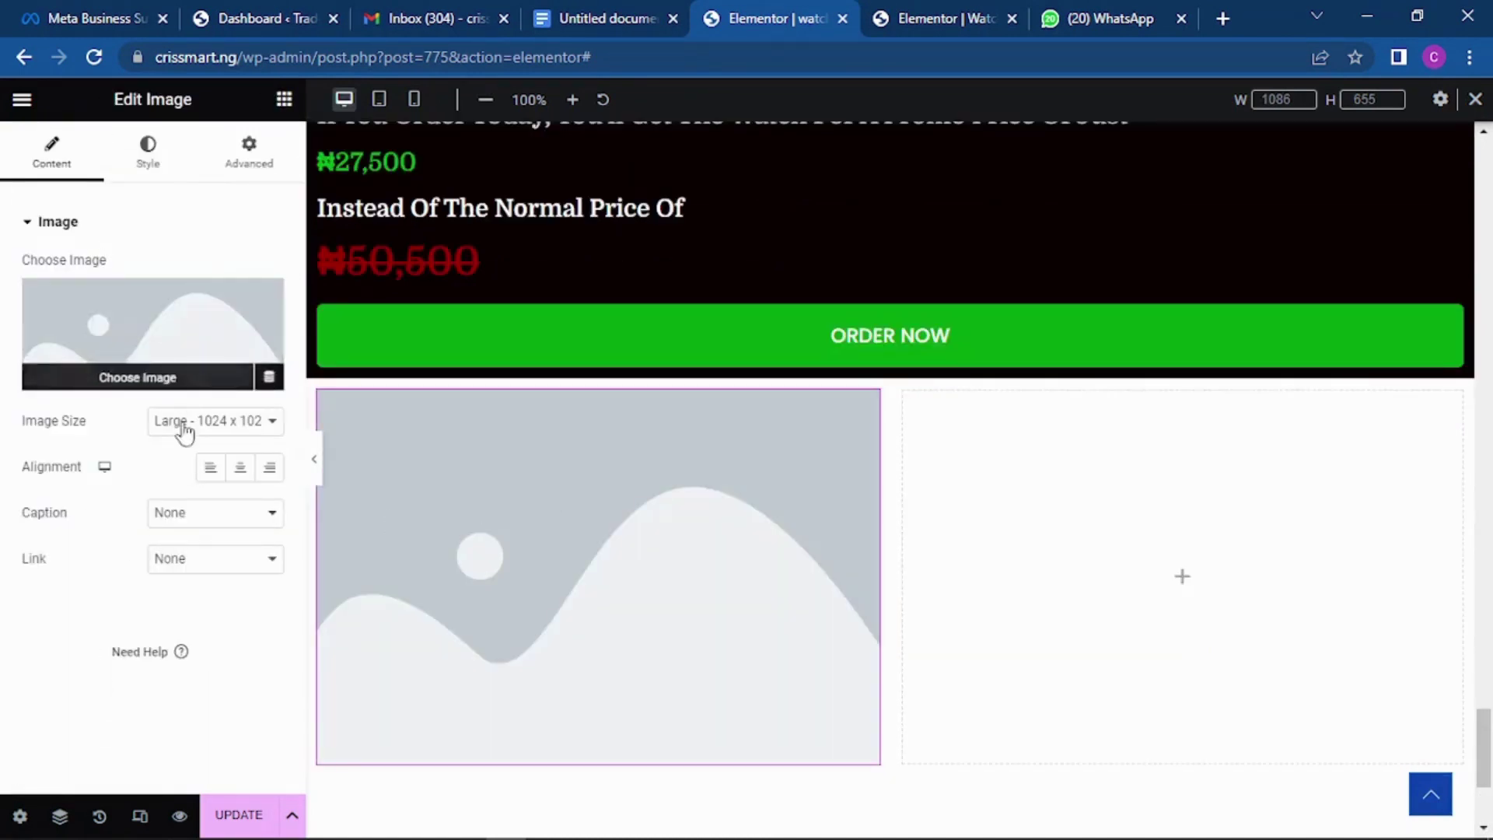
{"action": "left_click", "coordinate": [158, 336]}
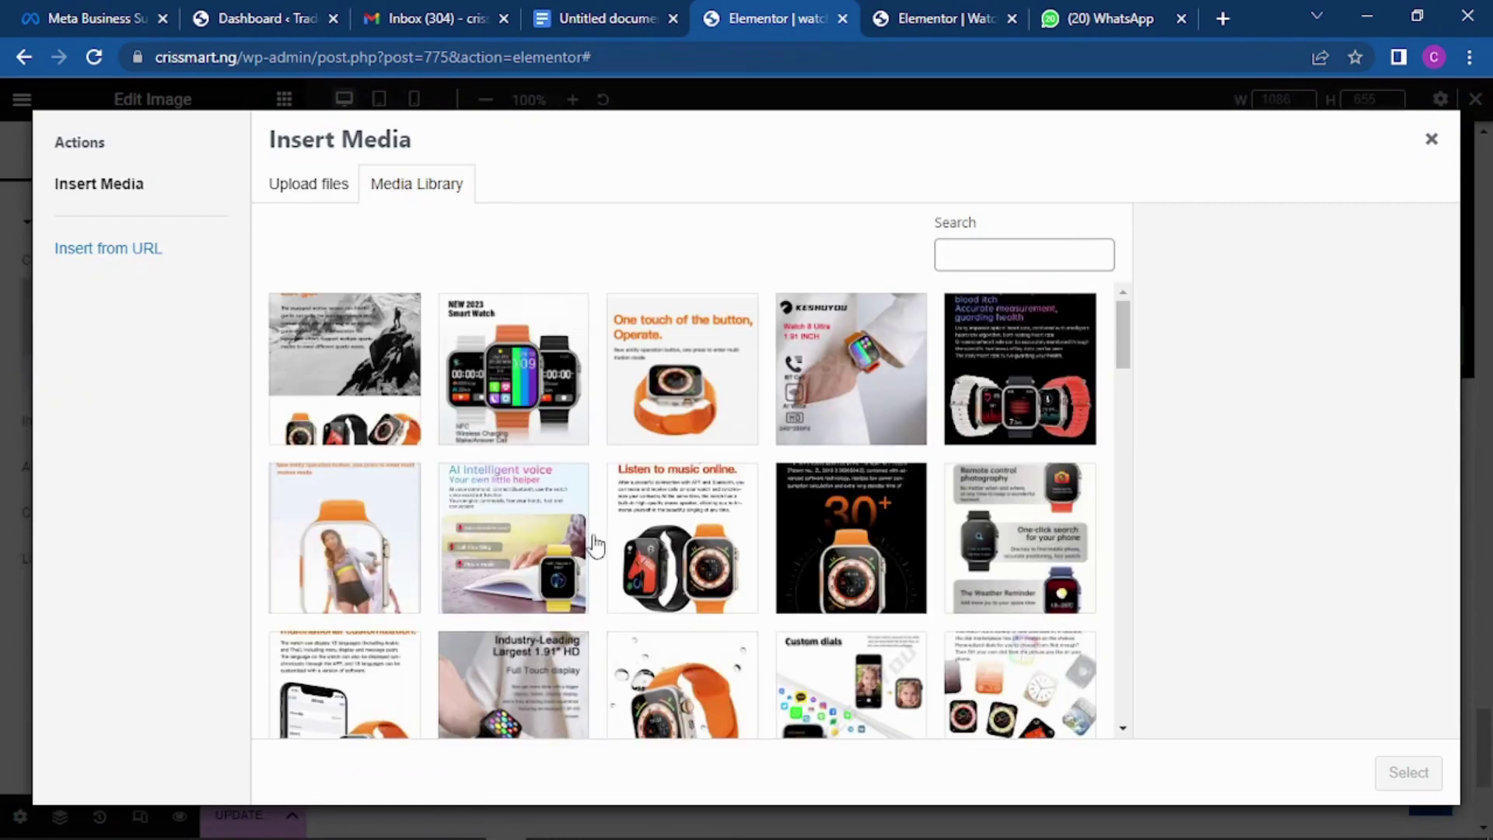
{"action": "scroll", "coordinate": [595, 547], "scroll_direction": "down", "scroll_amount": 5}
{"action": "scroll", "coordinate": [544, 400], "scroll_direction": "up", "scroll_amount": 1}
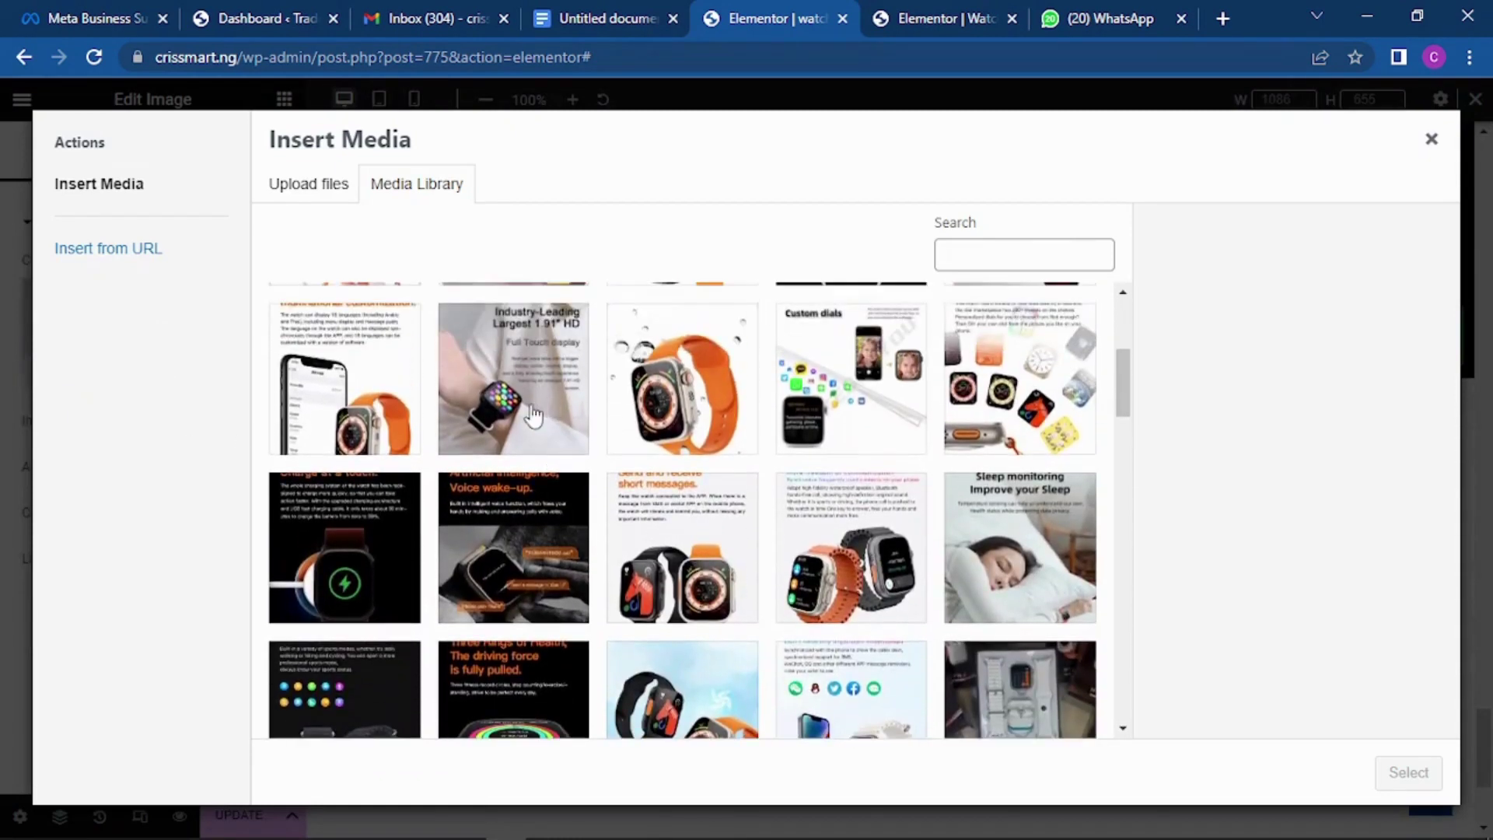
{"action": "left_click", "coordinate": [520, 365]}
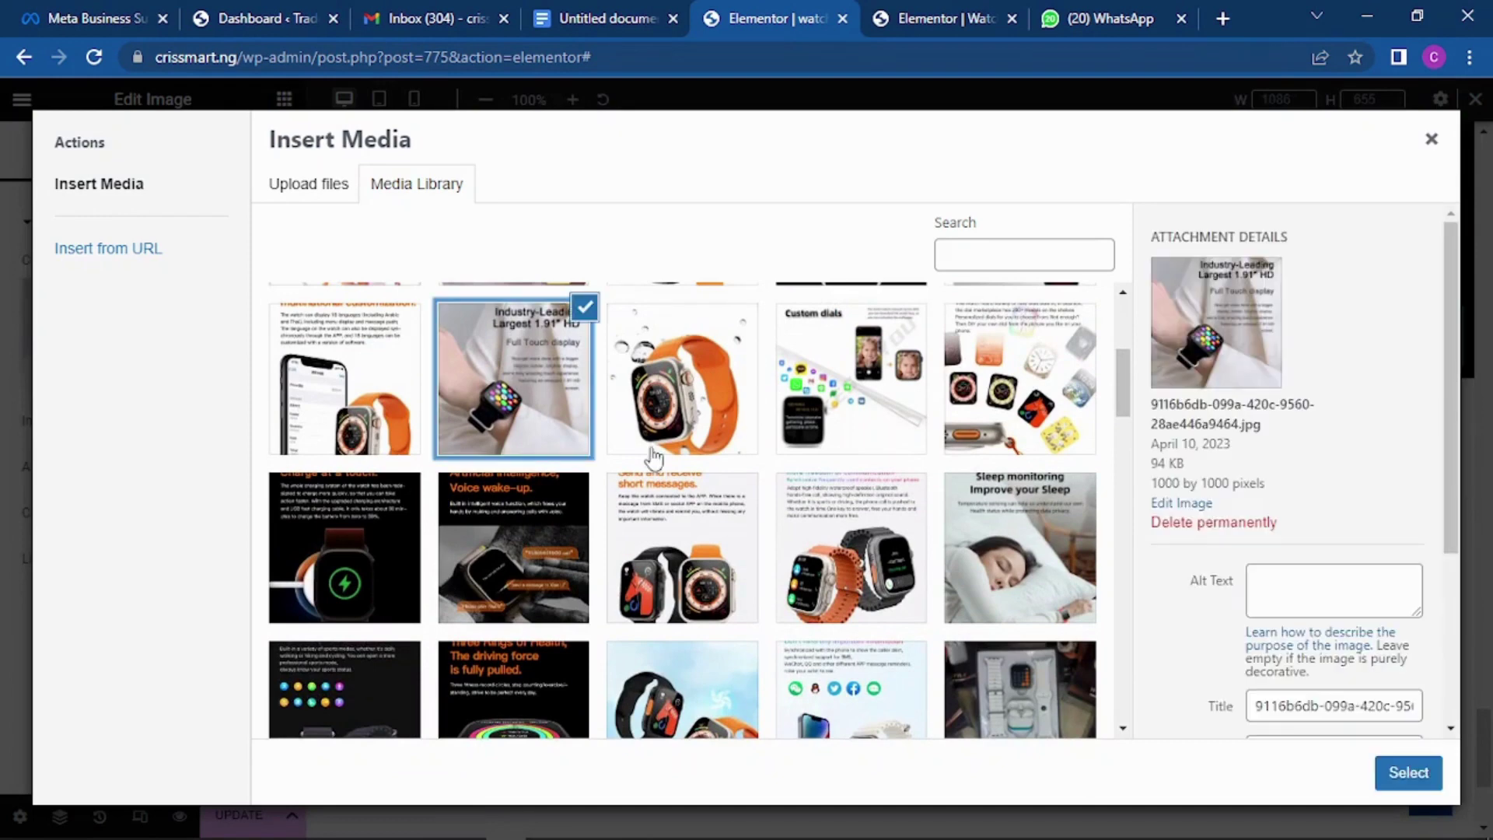
{"action": "left_click", "coordinate": [1406, 773]}
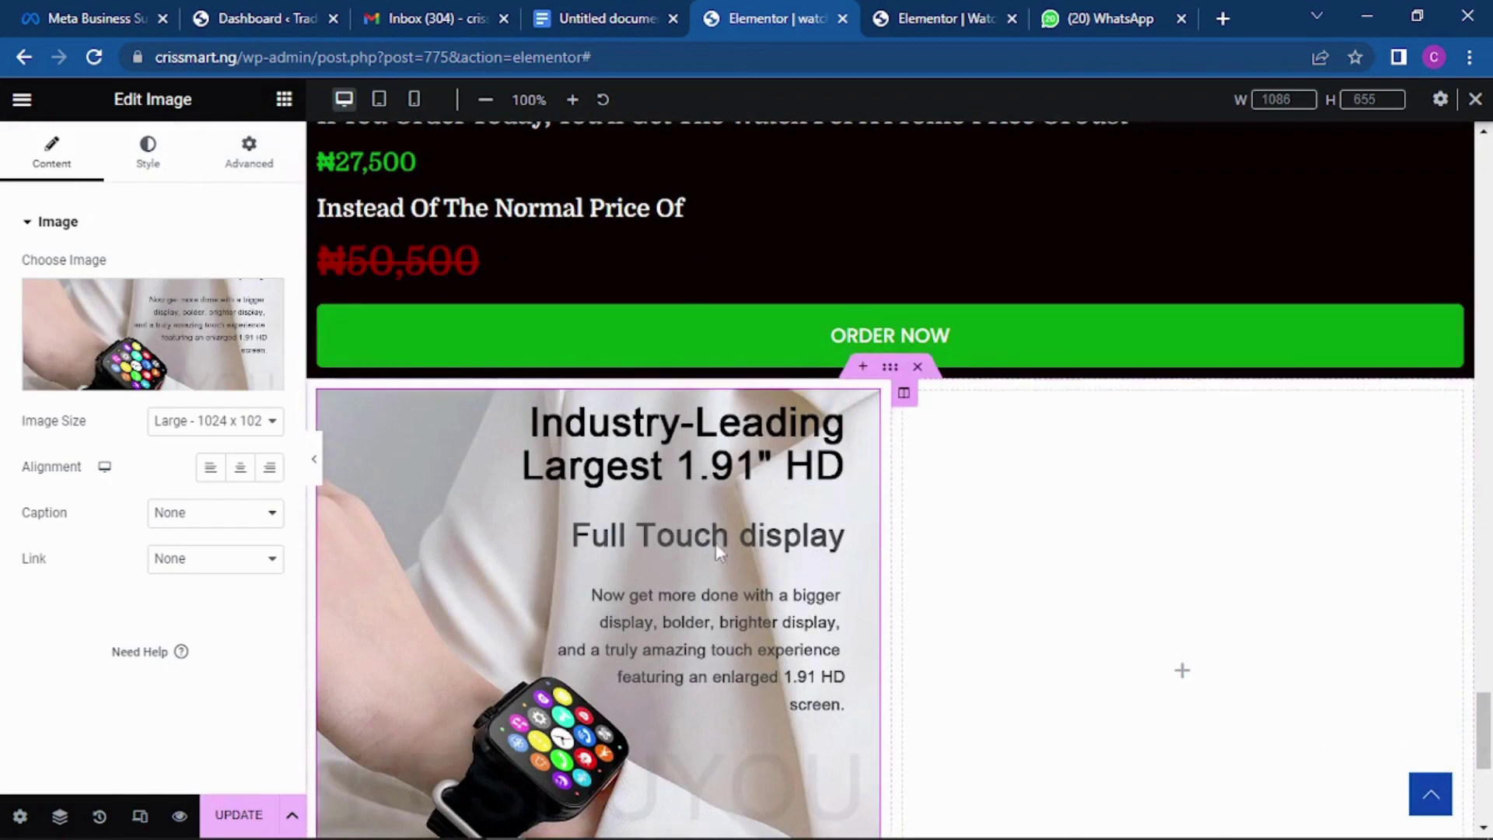
Add an Image widget to the section's second column with the library picture "Sleep monitoring Improve your Sleep".
{"action": "left_click", "coordinate": [1030, 634]}
{"action": "left_click_drag", "start_coordinate": [63, 461], "coordinate": [1051, 541]}
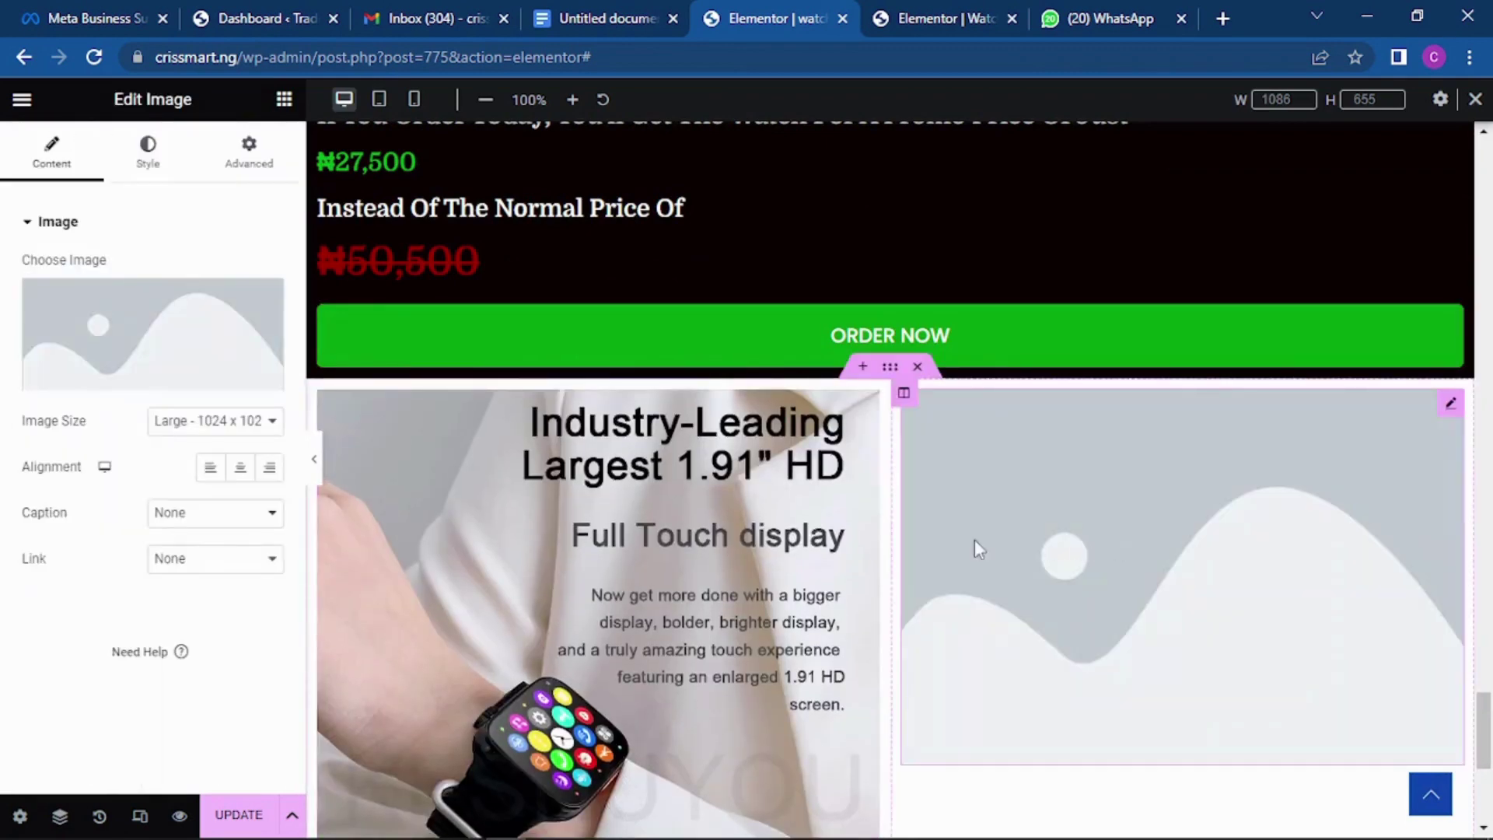
{"action": "left_click", "coordinate": [194, 359]}
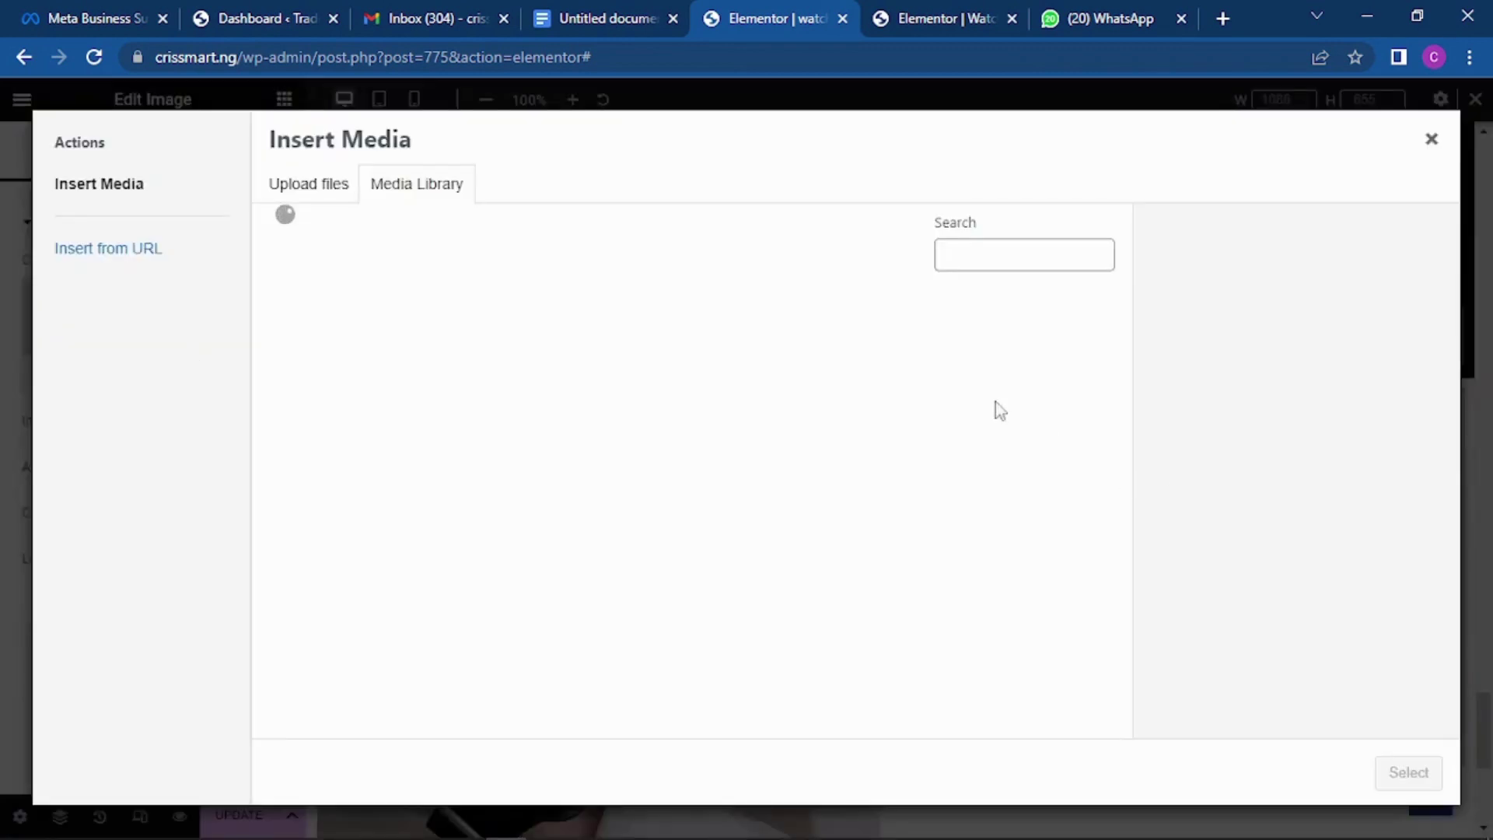
{"action": "scroll", "coordinate": [980, 467], "scroll_direction": "down", "scroll_amount": 4}
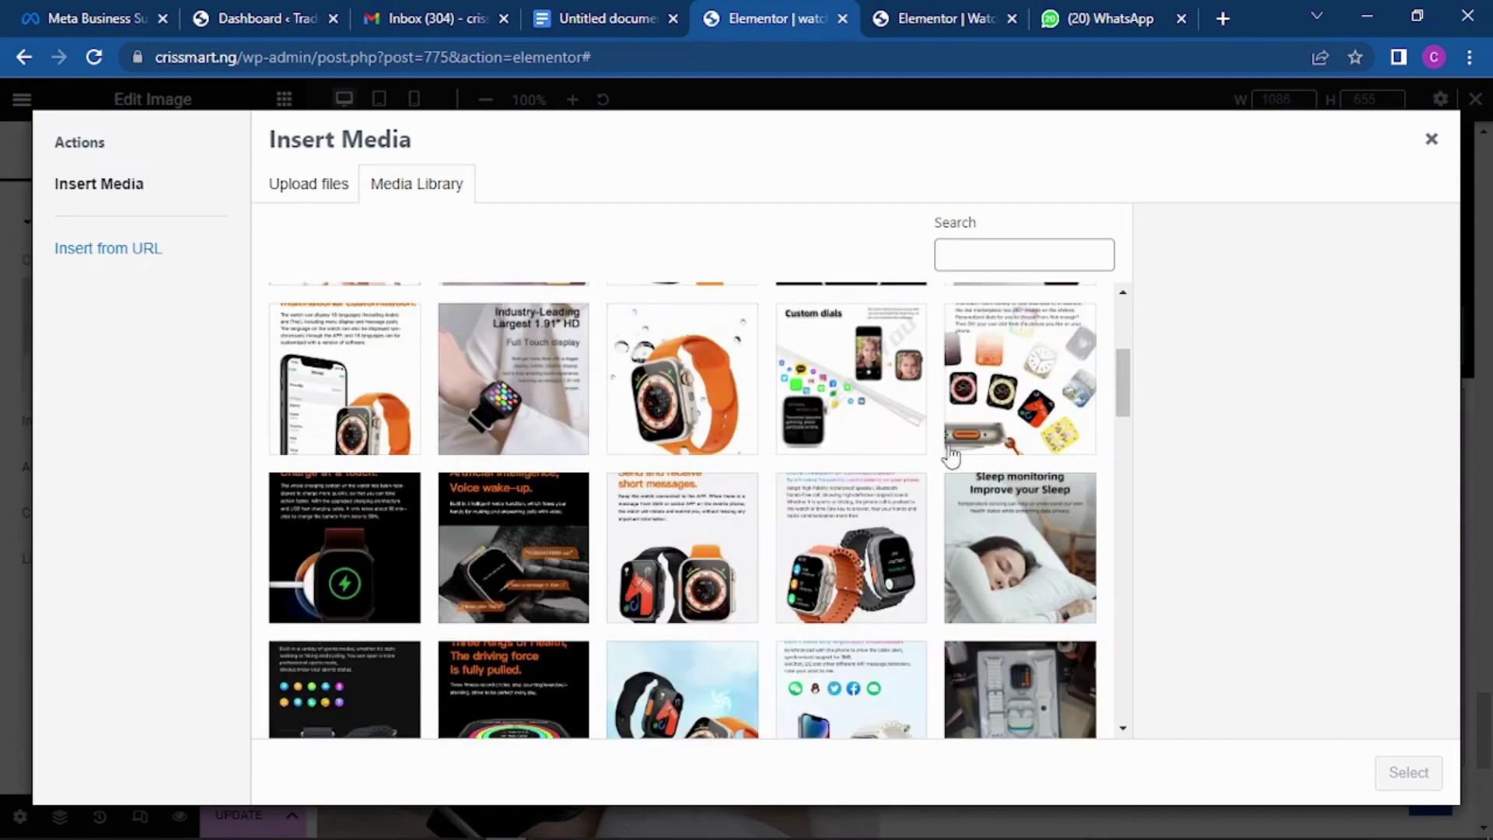
{"action": "left_click", "coordinate": [1018, 571]}
{"action": "left_click", "coordinate": [1400, 772]}
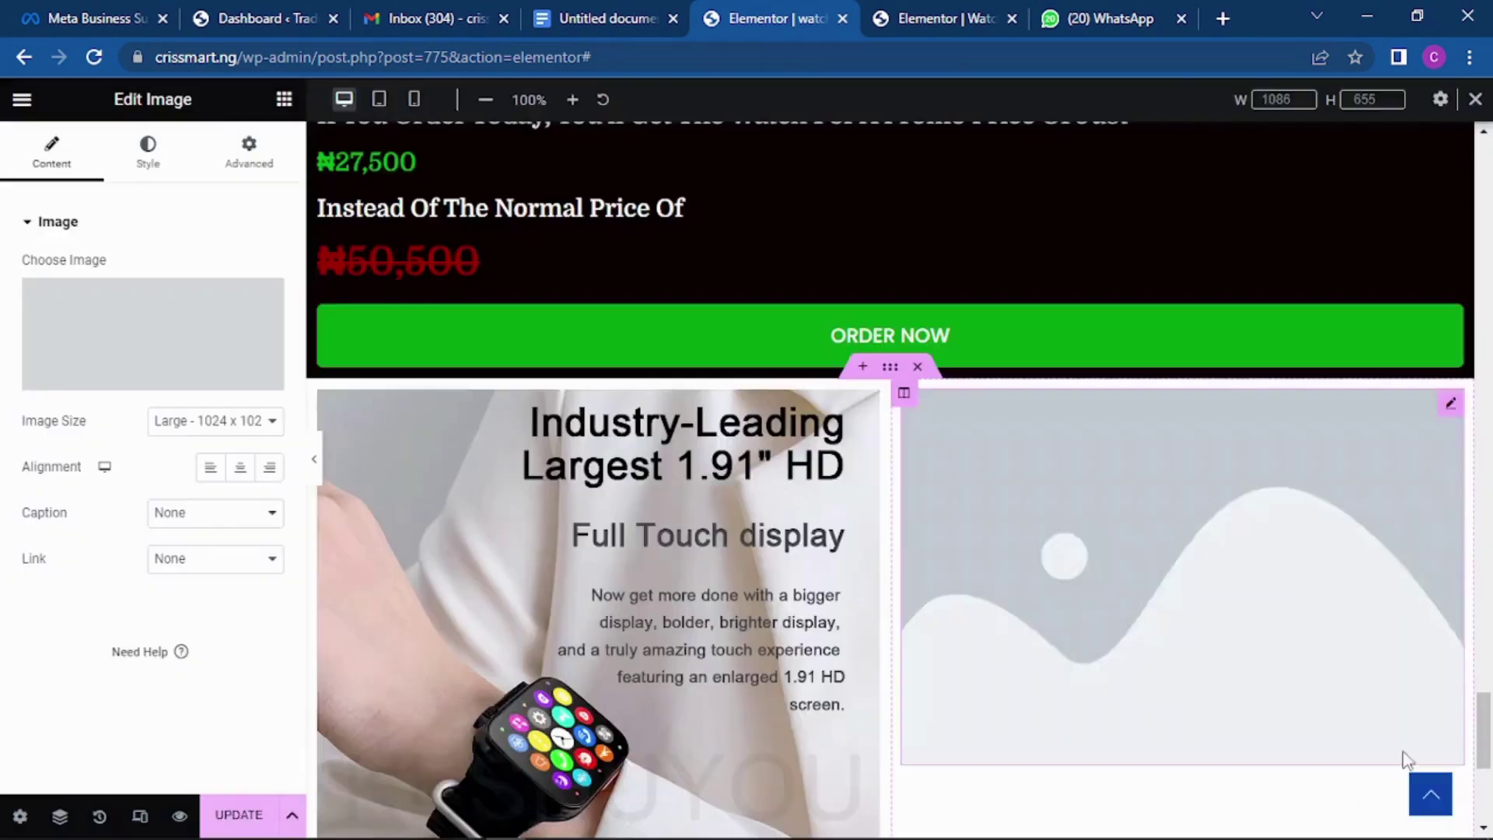
Add another two-column section below the display and sleep monitoring images.
{"action": "scroll", "coordinate": [1003, 567], "scroll_direction": "down", "scroll_amount": 4}
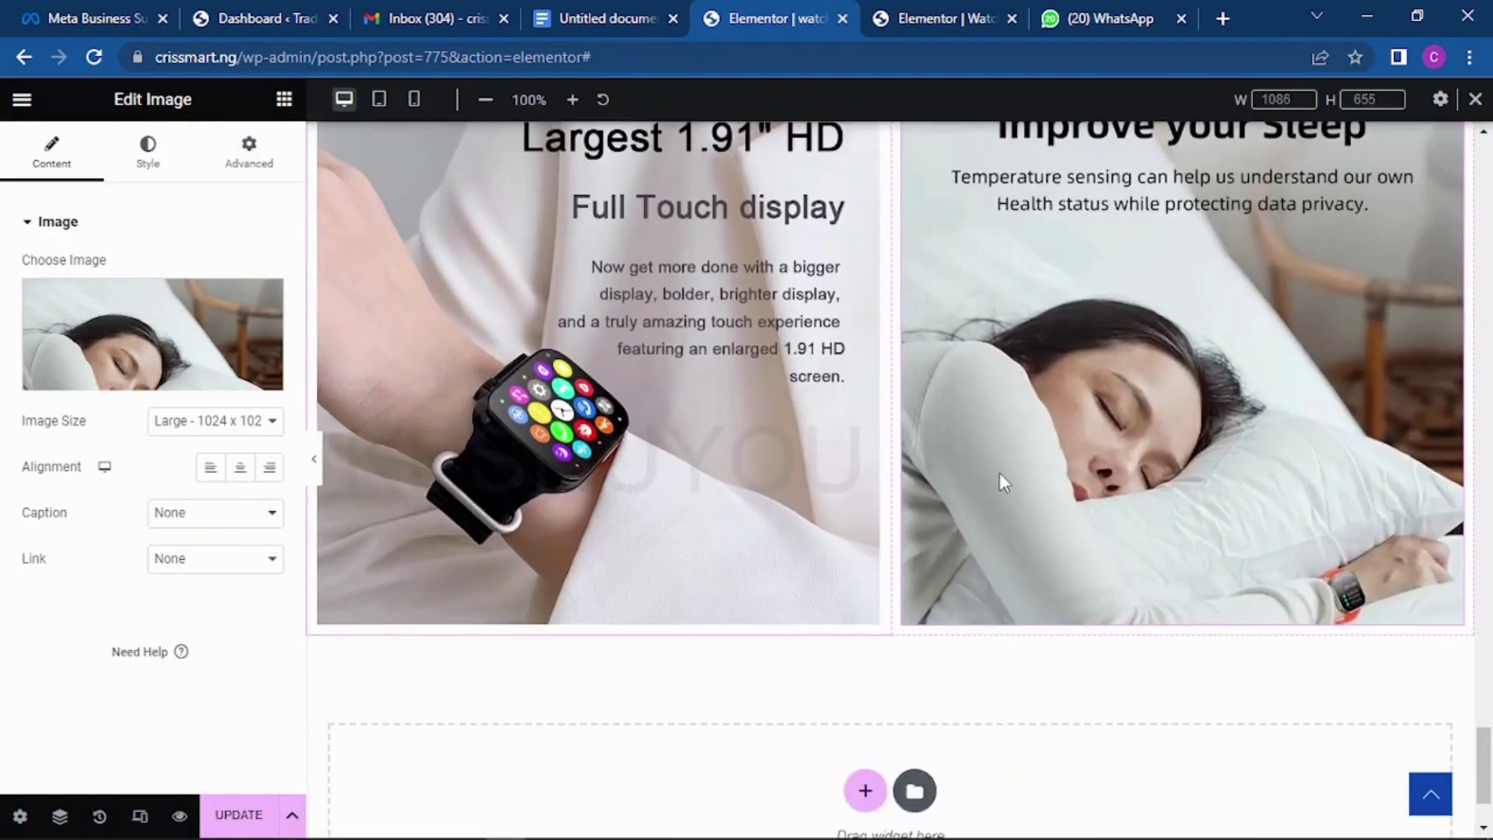
{"action": "scroll", "coordinate": [918, 554], "scroll_direction": "down", "scroll_amount": 2}
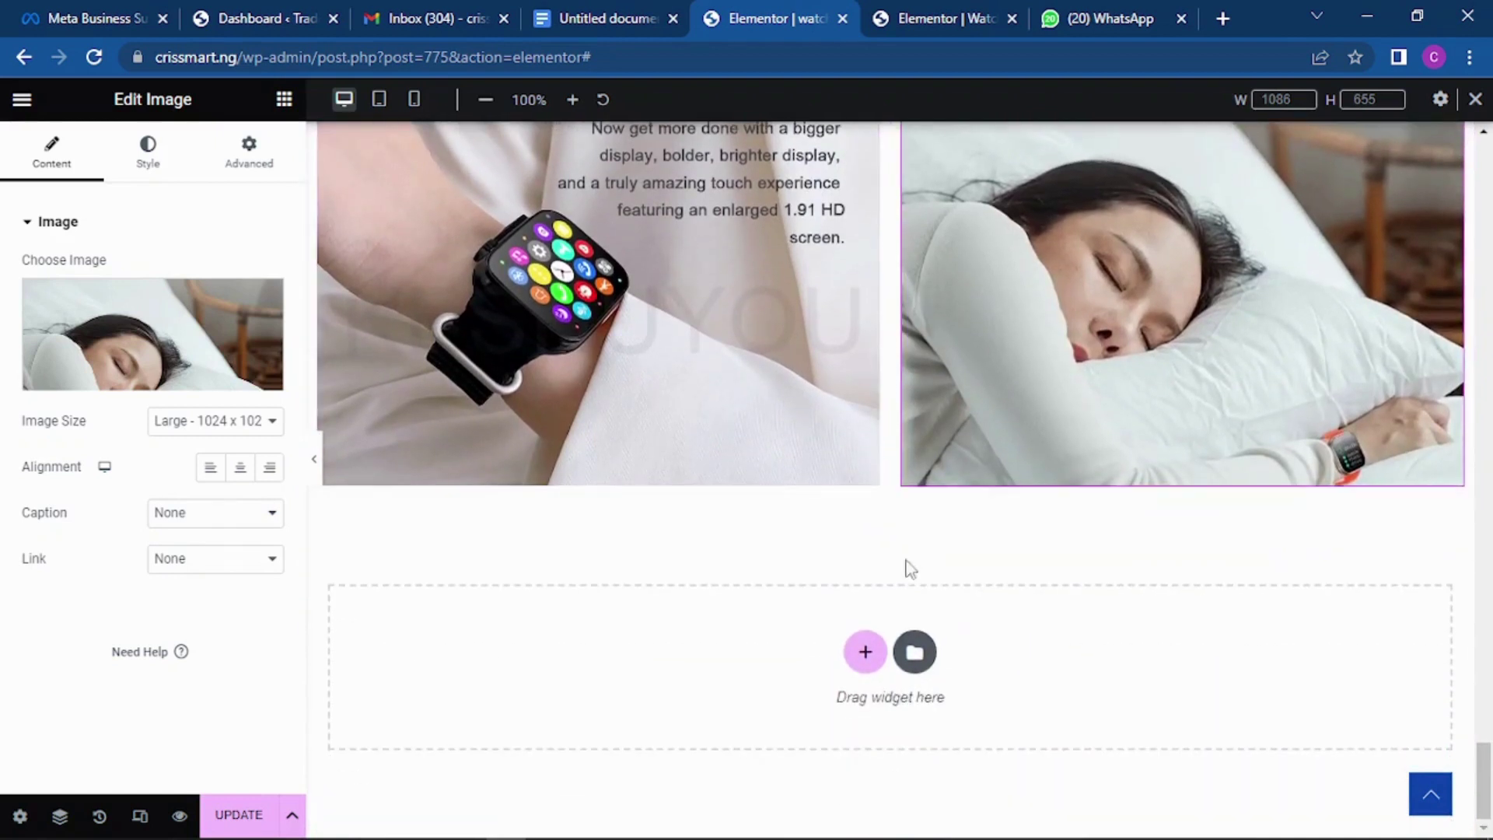
{"action": "left_click", "coordinate": [865, 654]}
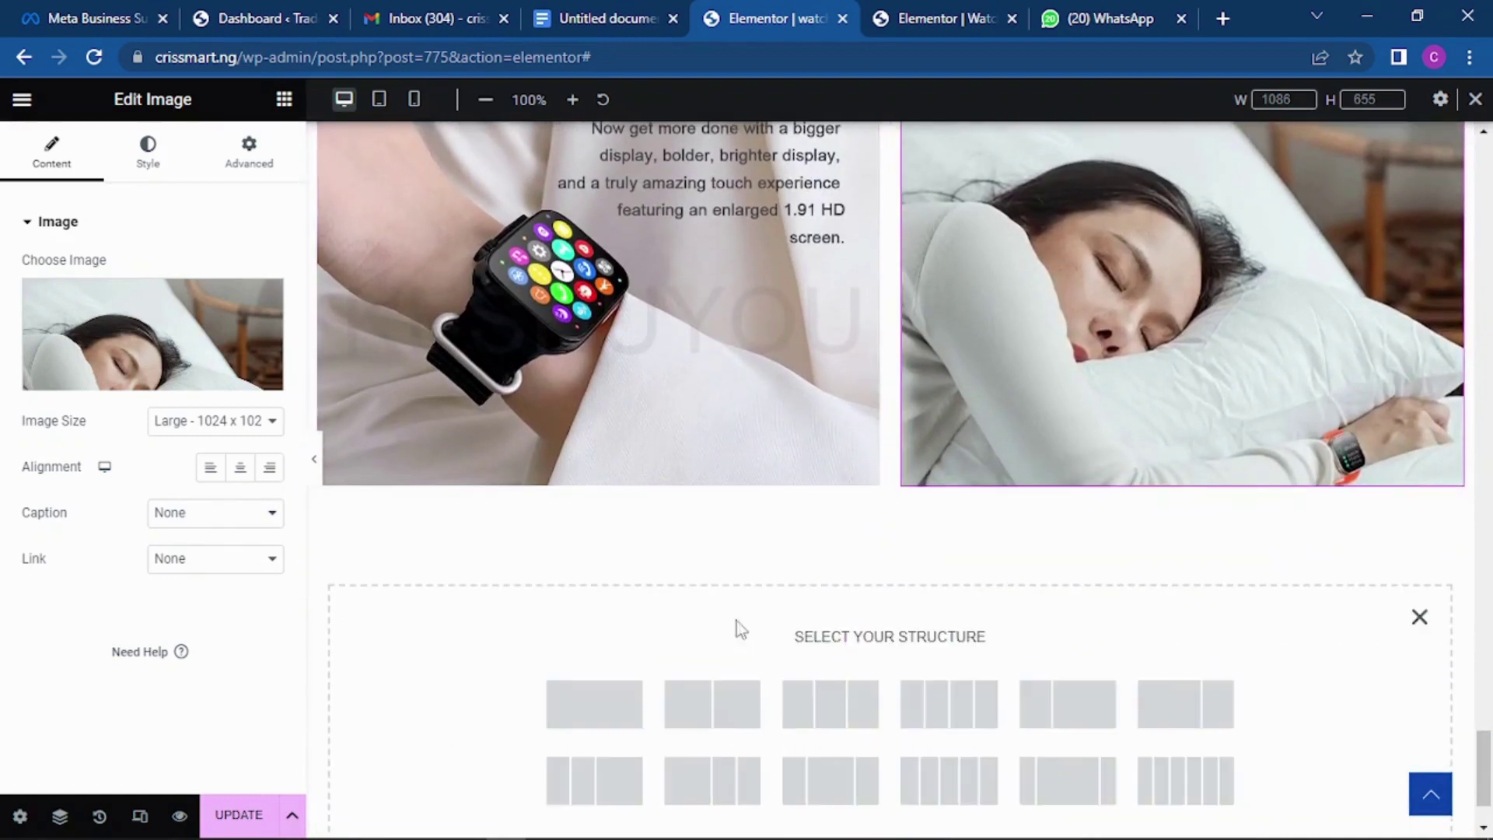
{"action": "left_click", "coordinate": [691, 697]}
Add an Image widget to the new section's first column with the library picture "Multiple movement modes".
{"action": "left_click", "coordinate": [285, 99]}
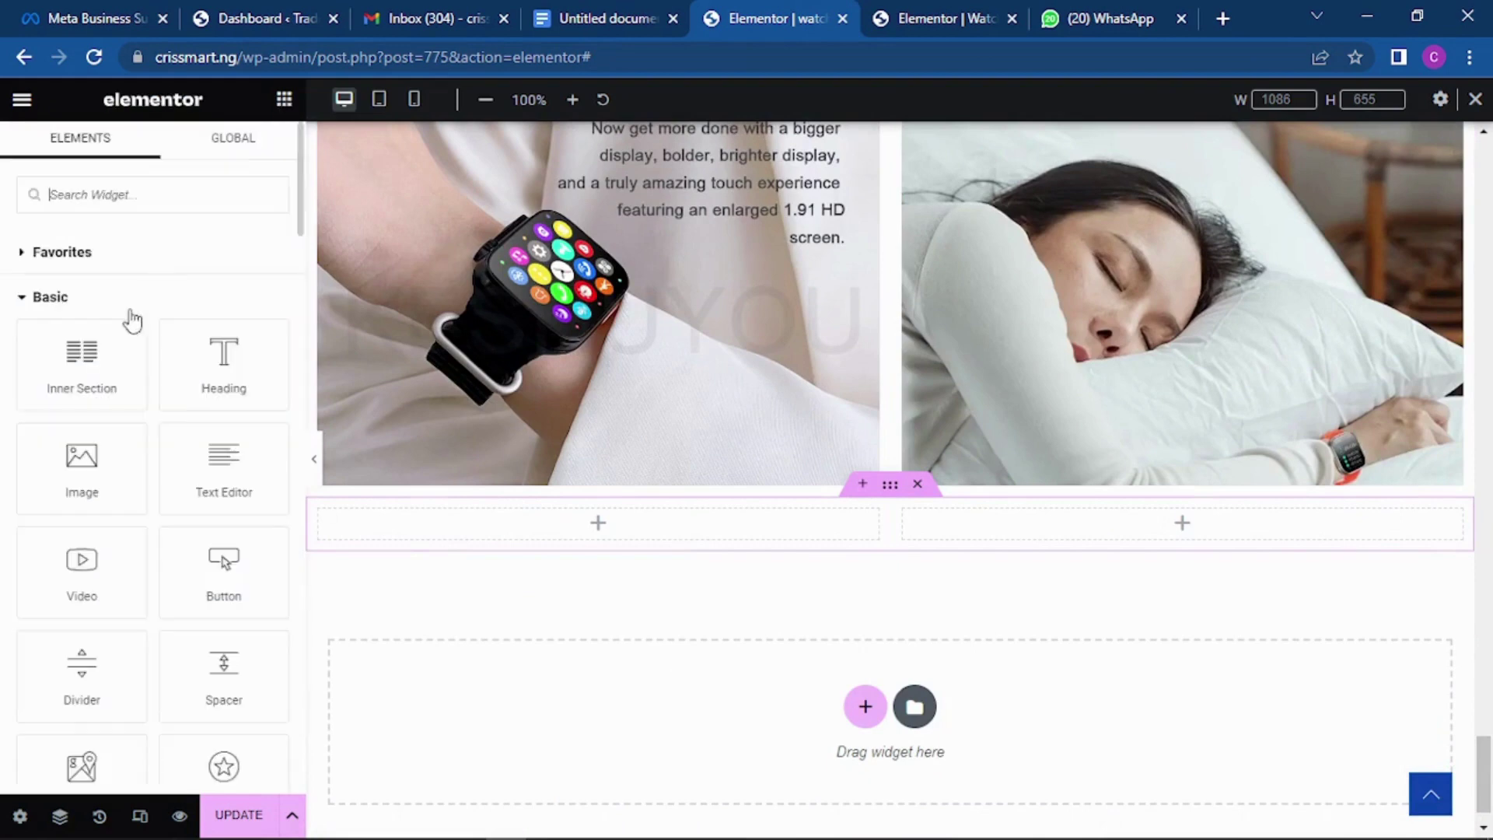
{"action": "left_click_drag", "start_coordinate": [81, 467], "coordinate": [624, 507]}
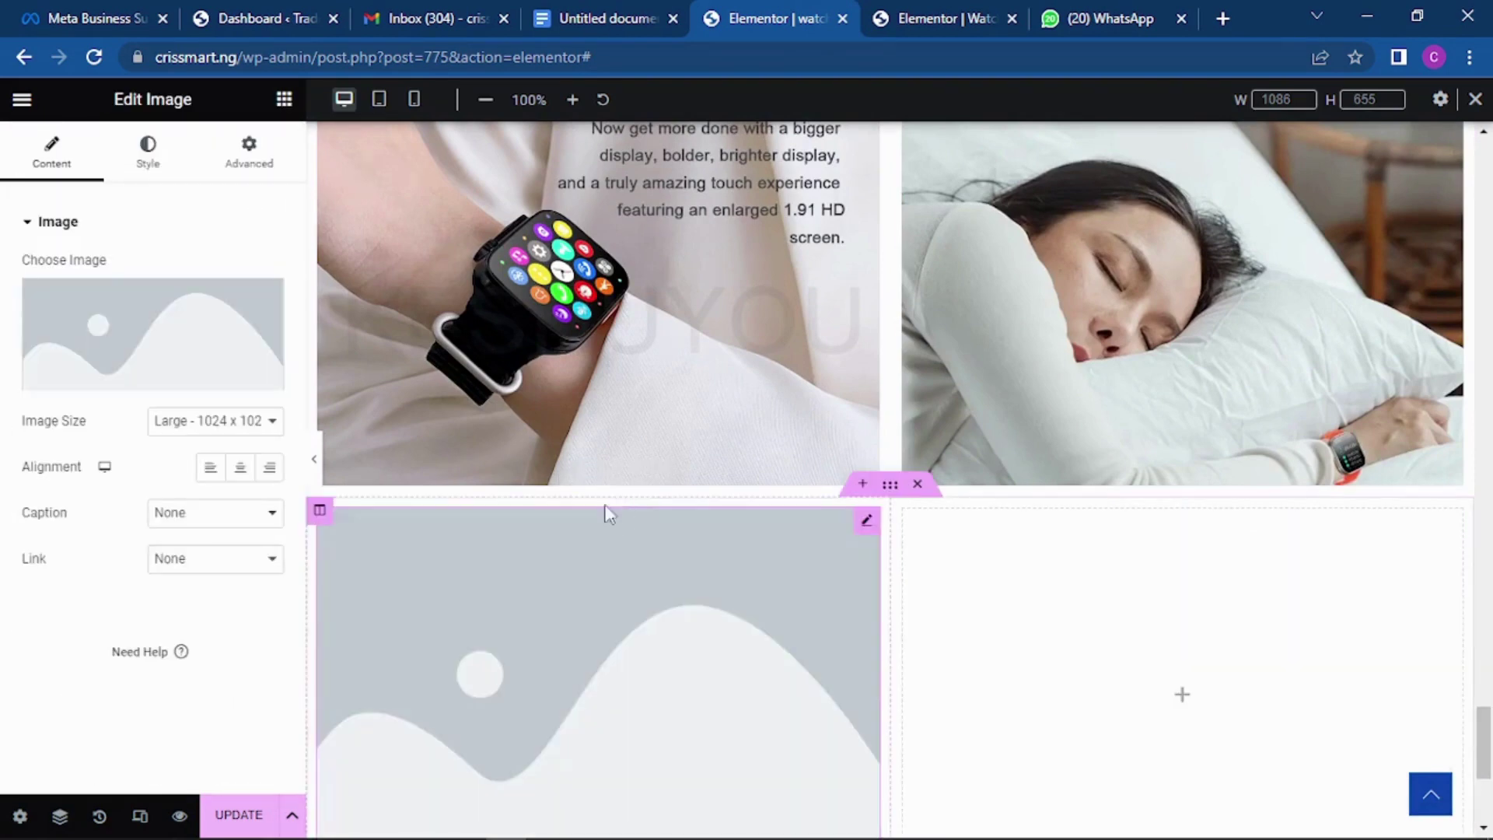
{"action": "left_click", "coordinate": [167, 307]}
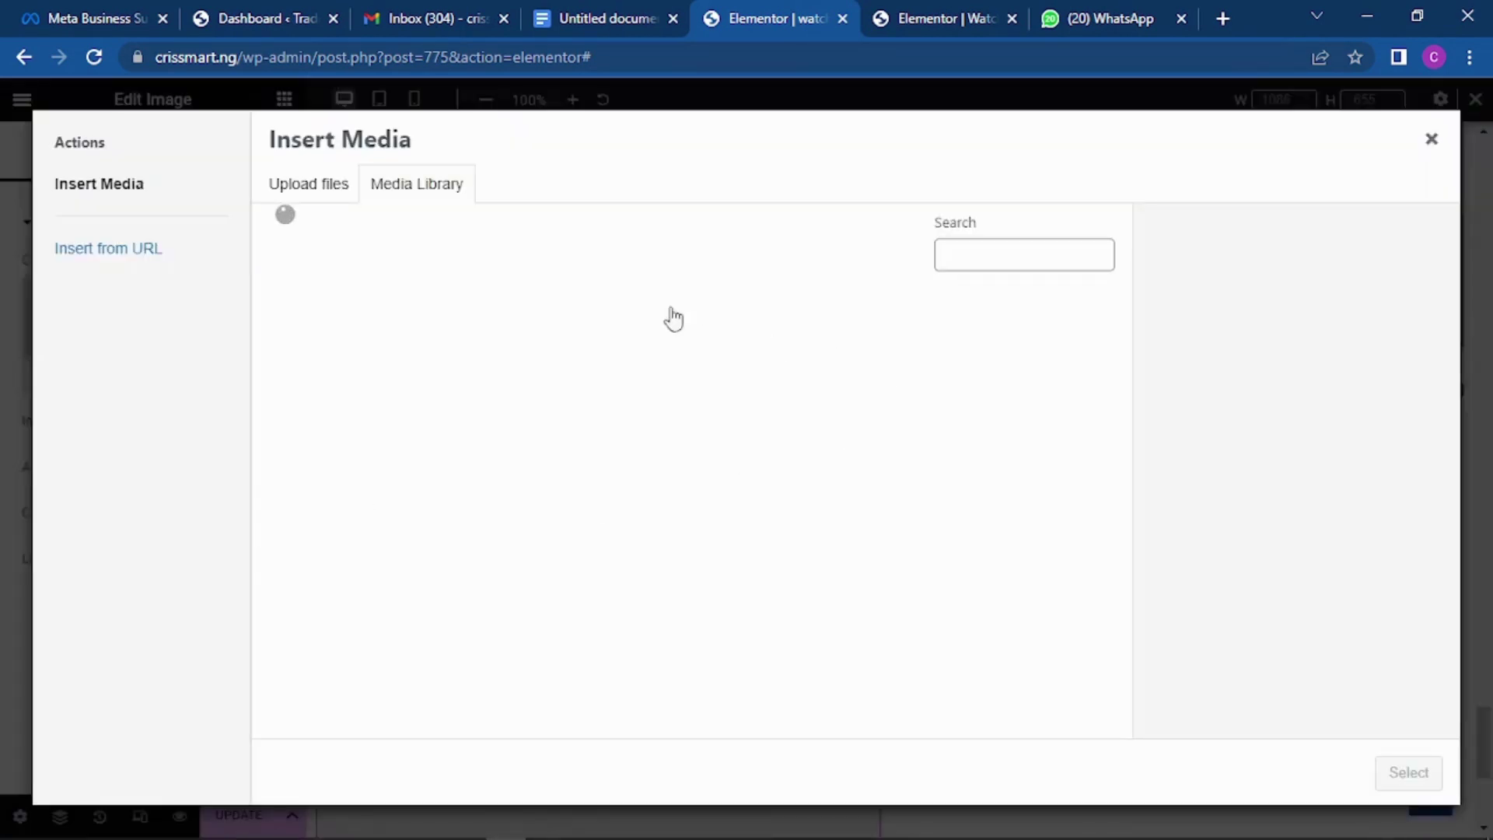
{"action": "scroll", "coordinate": [633, 334], "scroll_direction": "down", "scroll_amount": 5}
{"action": "scroll", "coordinate": [442, 359], "scroll_direction": "up", "scroll_amount": 1}
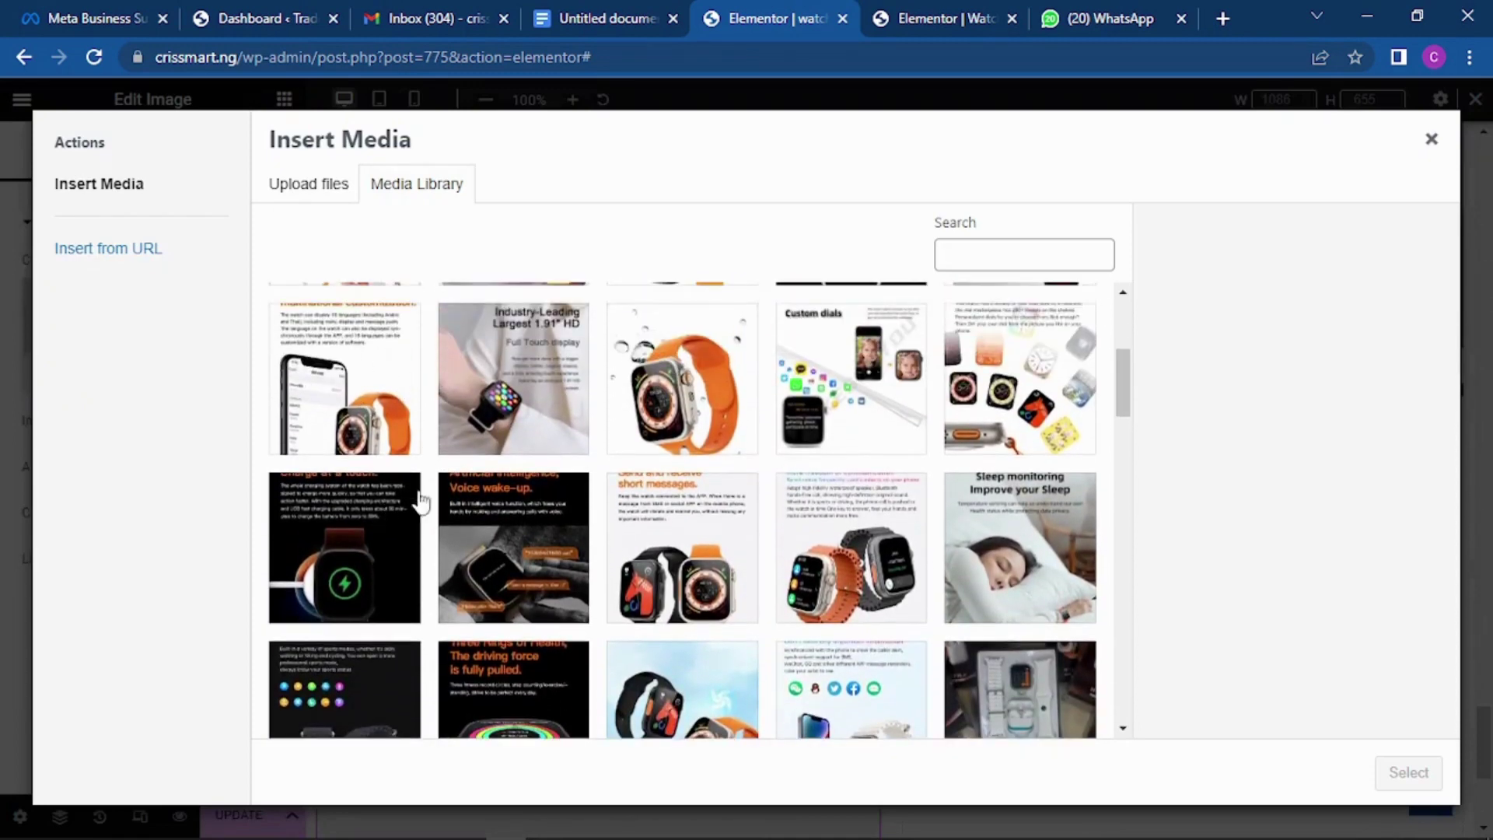
{"action": "scroll", "coordinate": [575, 497], "scroll_direction": "down", "scroll_amount": 1}
{"action": "left_click", "coordinate": [342, 614]}
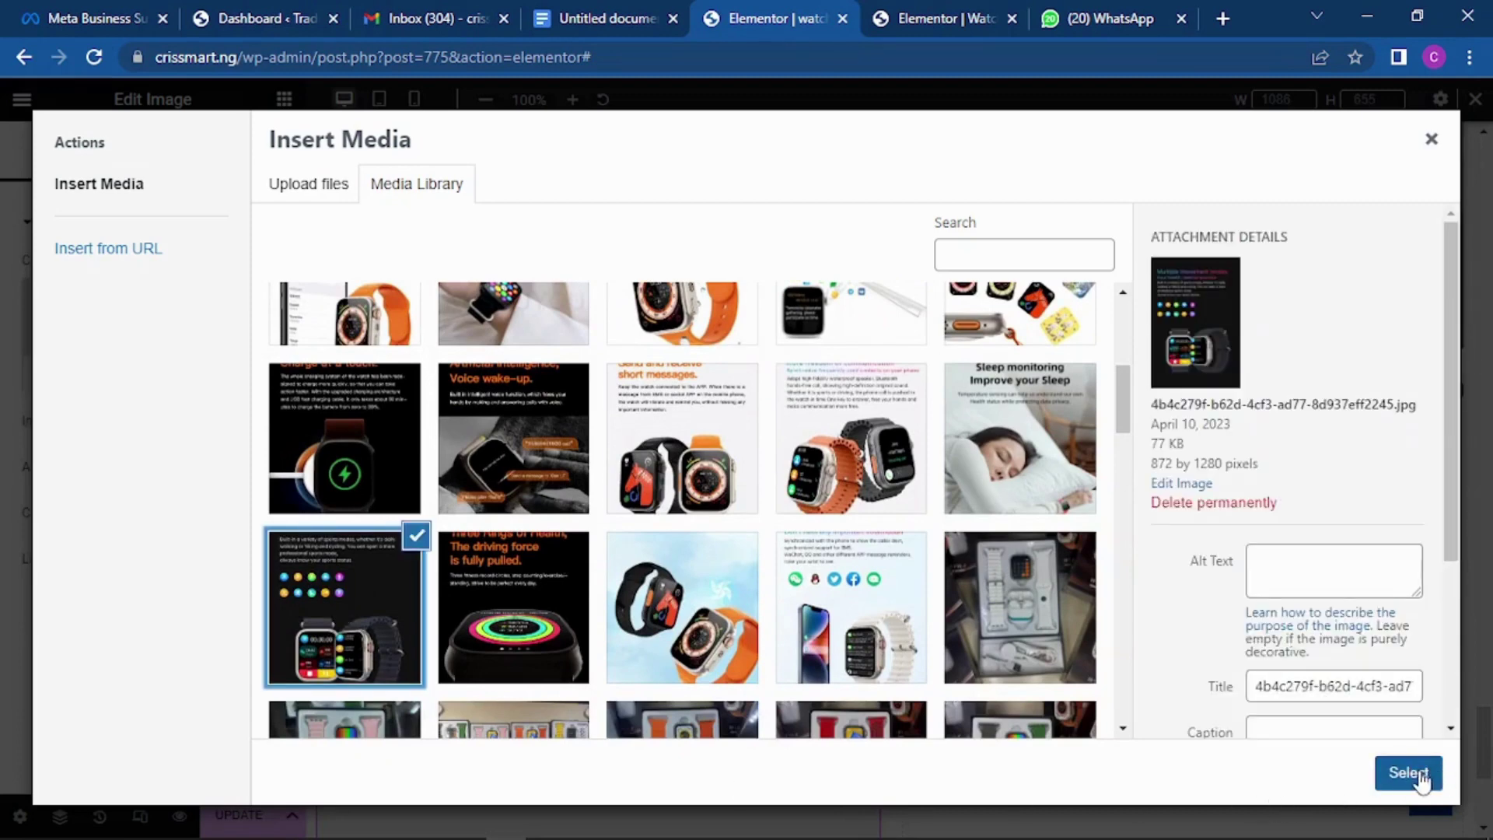
{"action": "left_click", "coordinate": [1409, 773]}
Add an Image widget to the column beside "Multiple movement modes" with the library picture "New dial design".
{"action": "scroll", "coordinate": [933, 527], "scroll_direction": "down", "scroll_amount": 3}
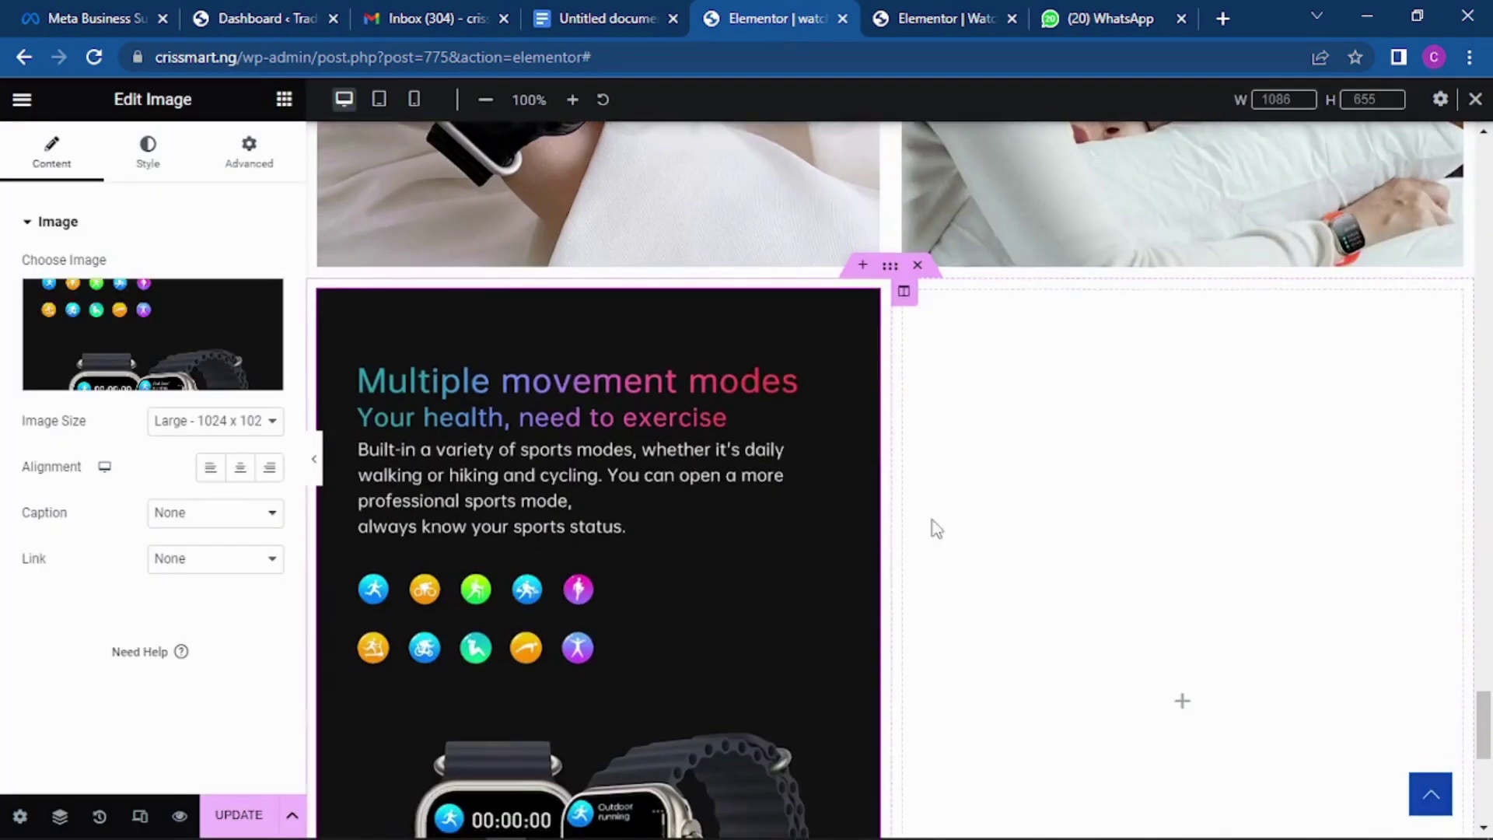
{"action": "left_click", "coordinate": [1150, 458]}
{"action": "left_click_drag", "start_coordinate": [90, 466], "coordinate": [1319, 599]}
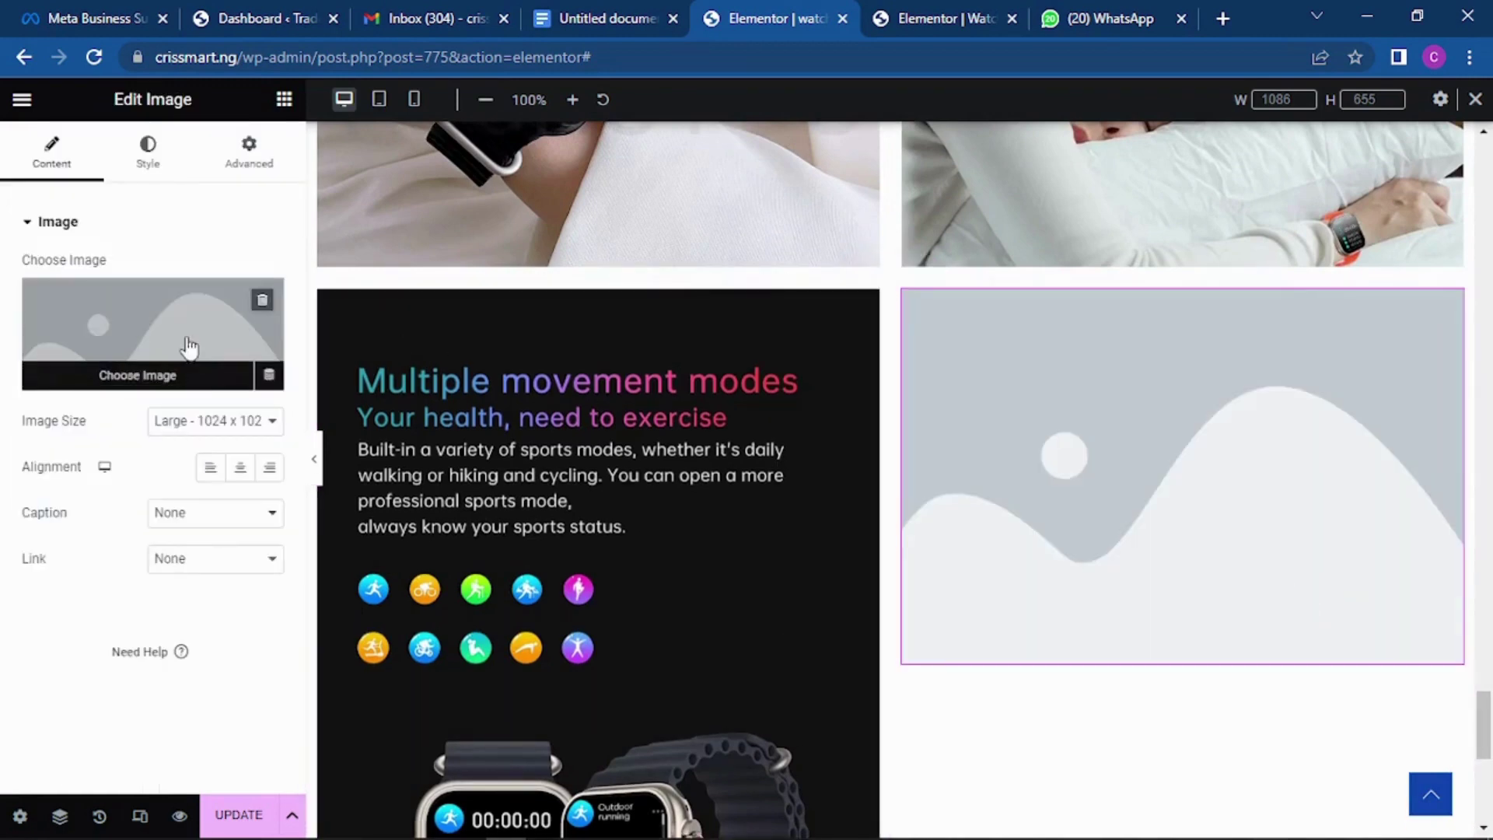
{"action": "left_click", "coordinate": [169, 330]}
{"action": "scroll", "coordinate": [860, 383], "scroll_direction": "down", "scroll_amount": 5}
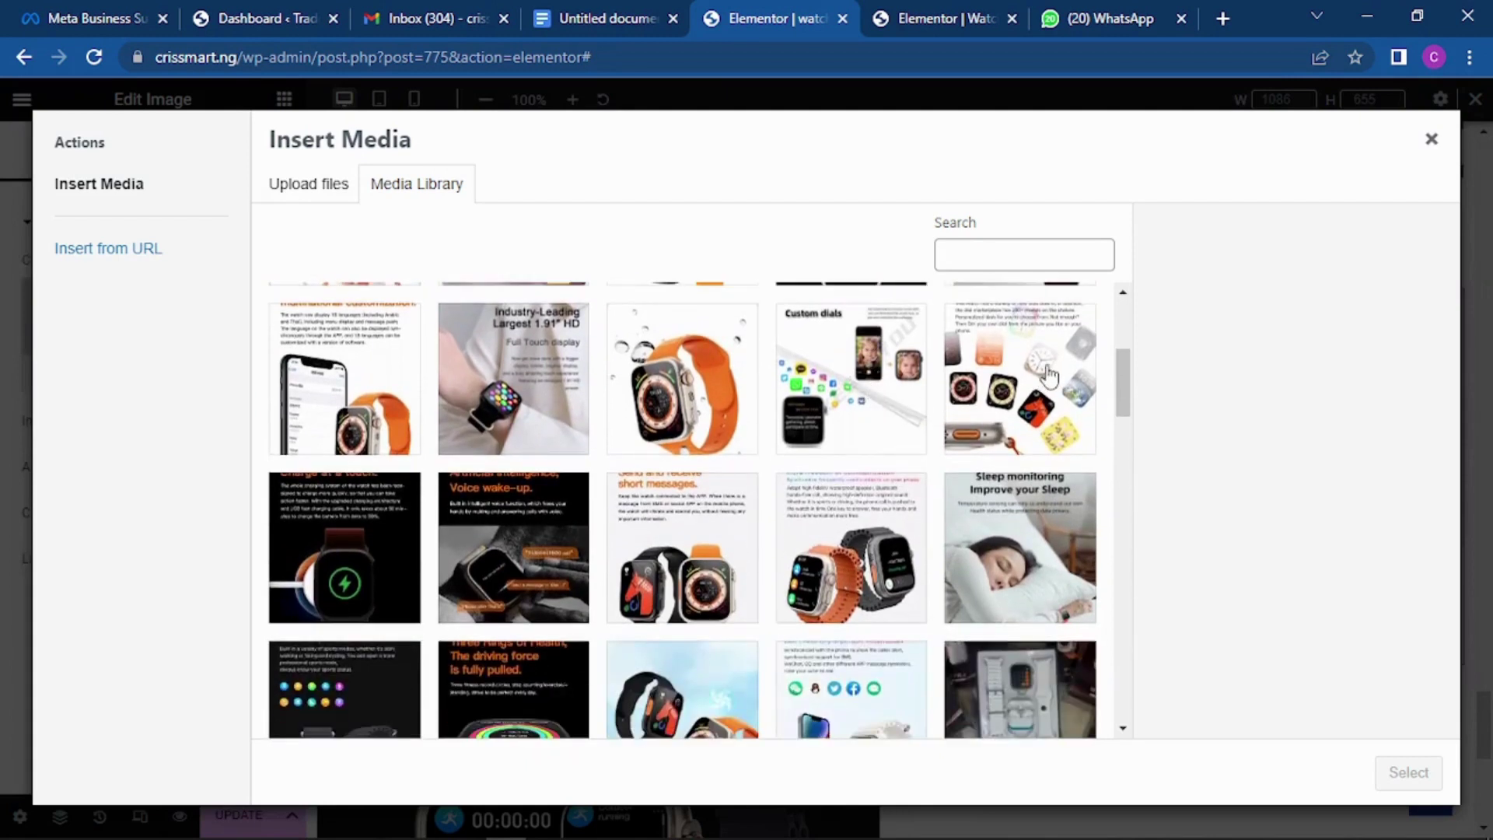
{"action": "scroll", "coordinate": [1023, 403], "scroll_direction": "down", "scroll_amount": 1}
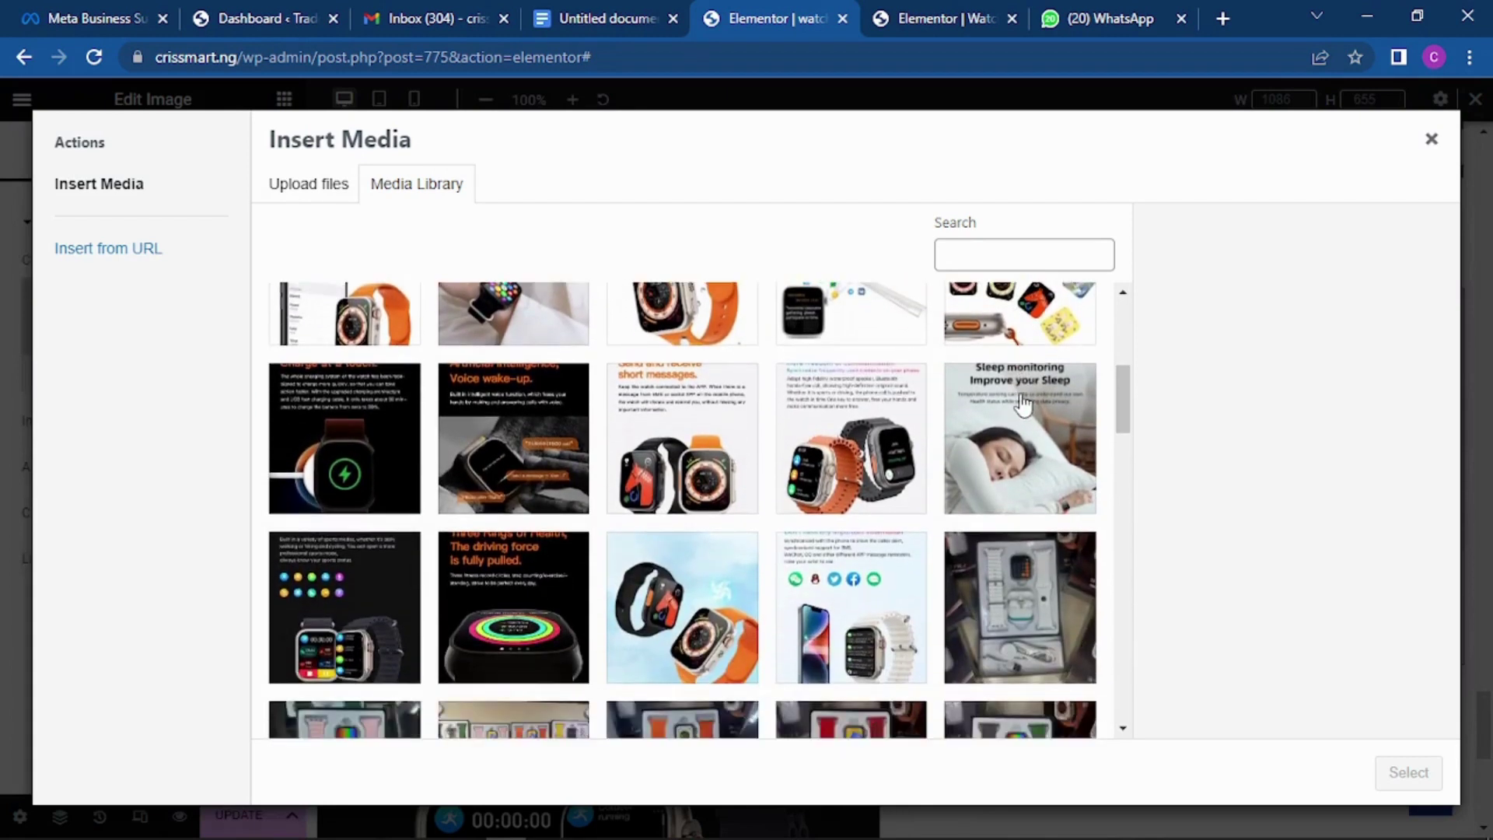
{"action": "scroll", "coordinate": [1018, 405], "scroll_direction": "up", "scroll_amount": 1}
{"action": "left_click", "coordinate": [1020, 378]}
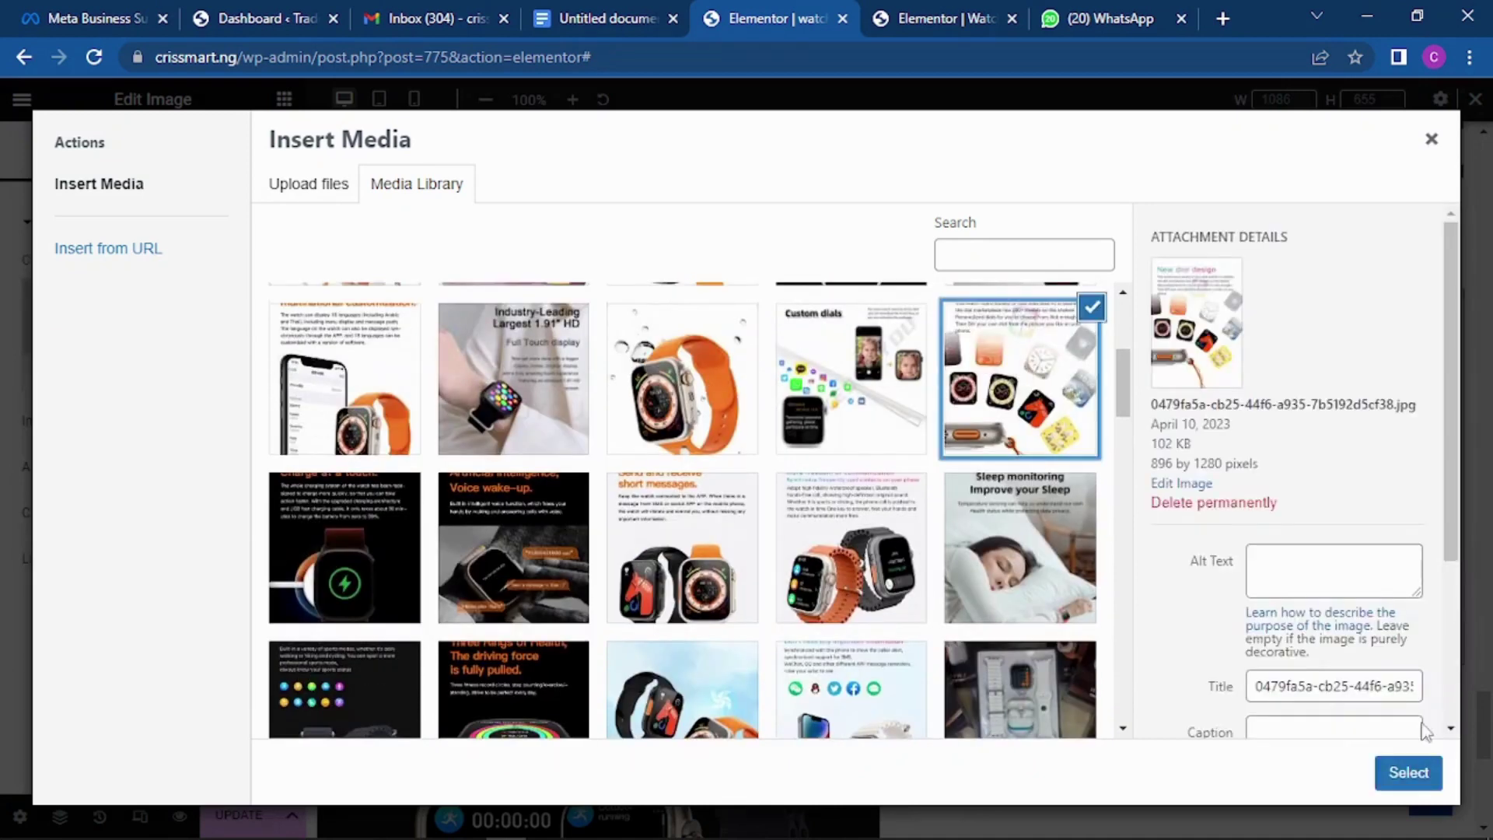
{"action": "left_click", "coordinate": [1408, 772]}
Set the top and bottom margins of the black promo price section above the image sections to 20 px.
{"action": "scroll", "coordinate": [1075, 419], "scroll_direction": "down", "scroll_amount": 2}
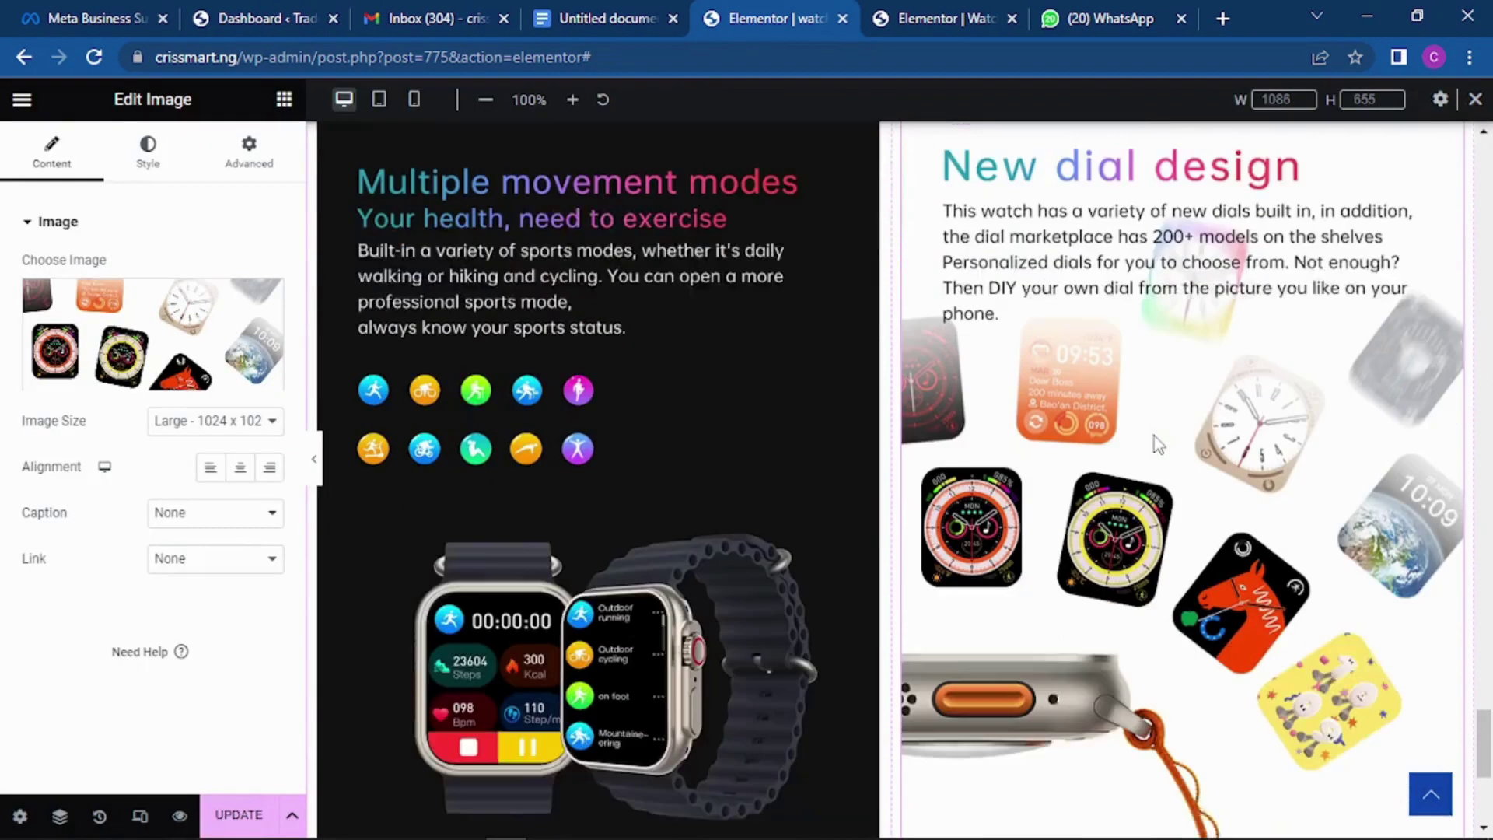
{"action": "scroll", "coordinate": [1197, 366], "scroll_direction": "down", "scroll_amount": 3}
{"action": "scroll", "coordinate": [1164, 312], "scroll_direction": "up", "scroll_amount": 20}
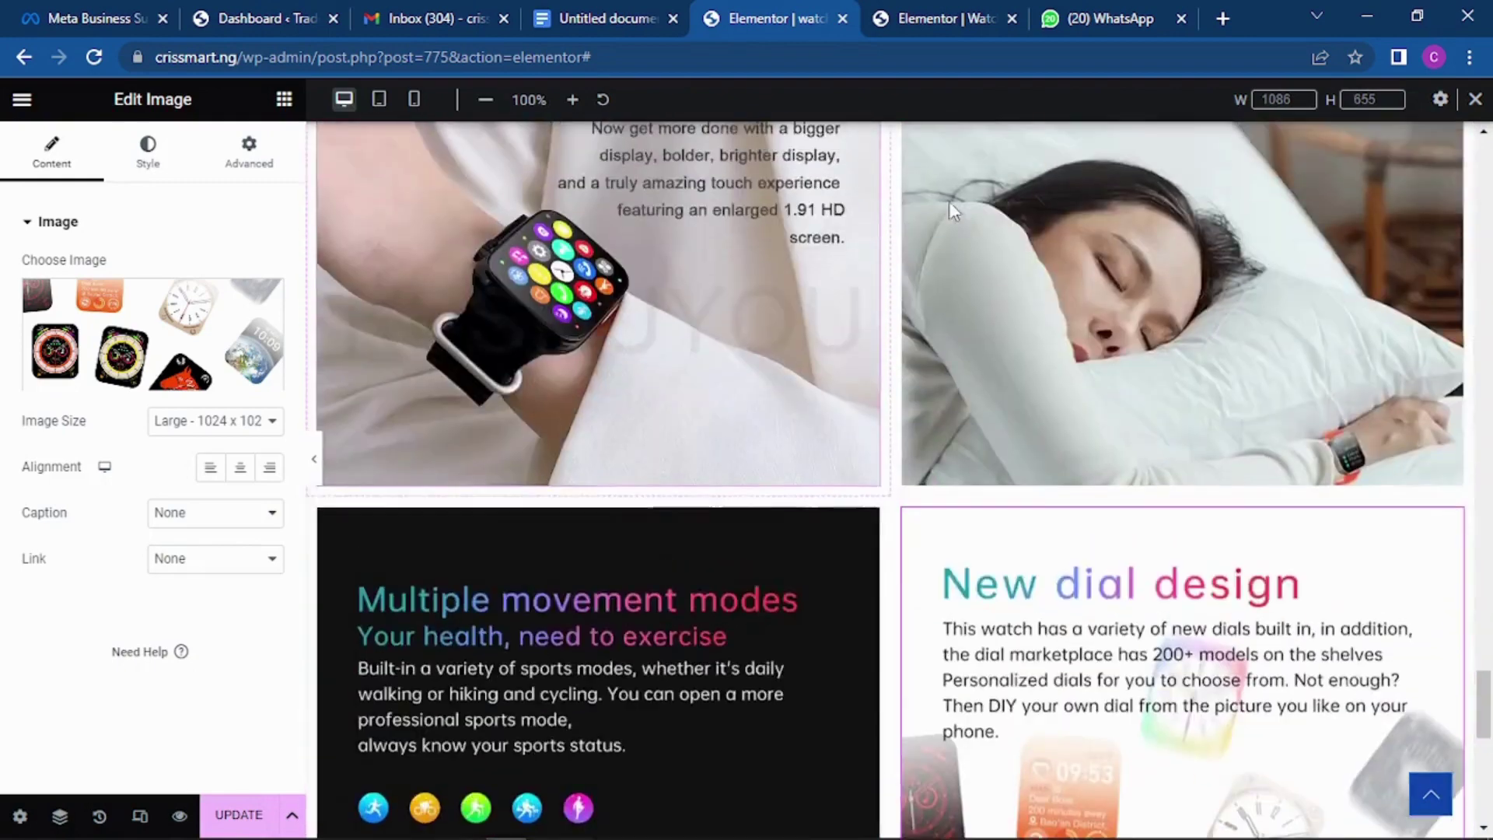
{"action": "scroll", "coordinate": [886, 272], "scroll_direction": "down", "scroll_amount": 3}
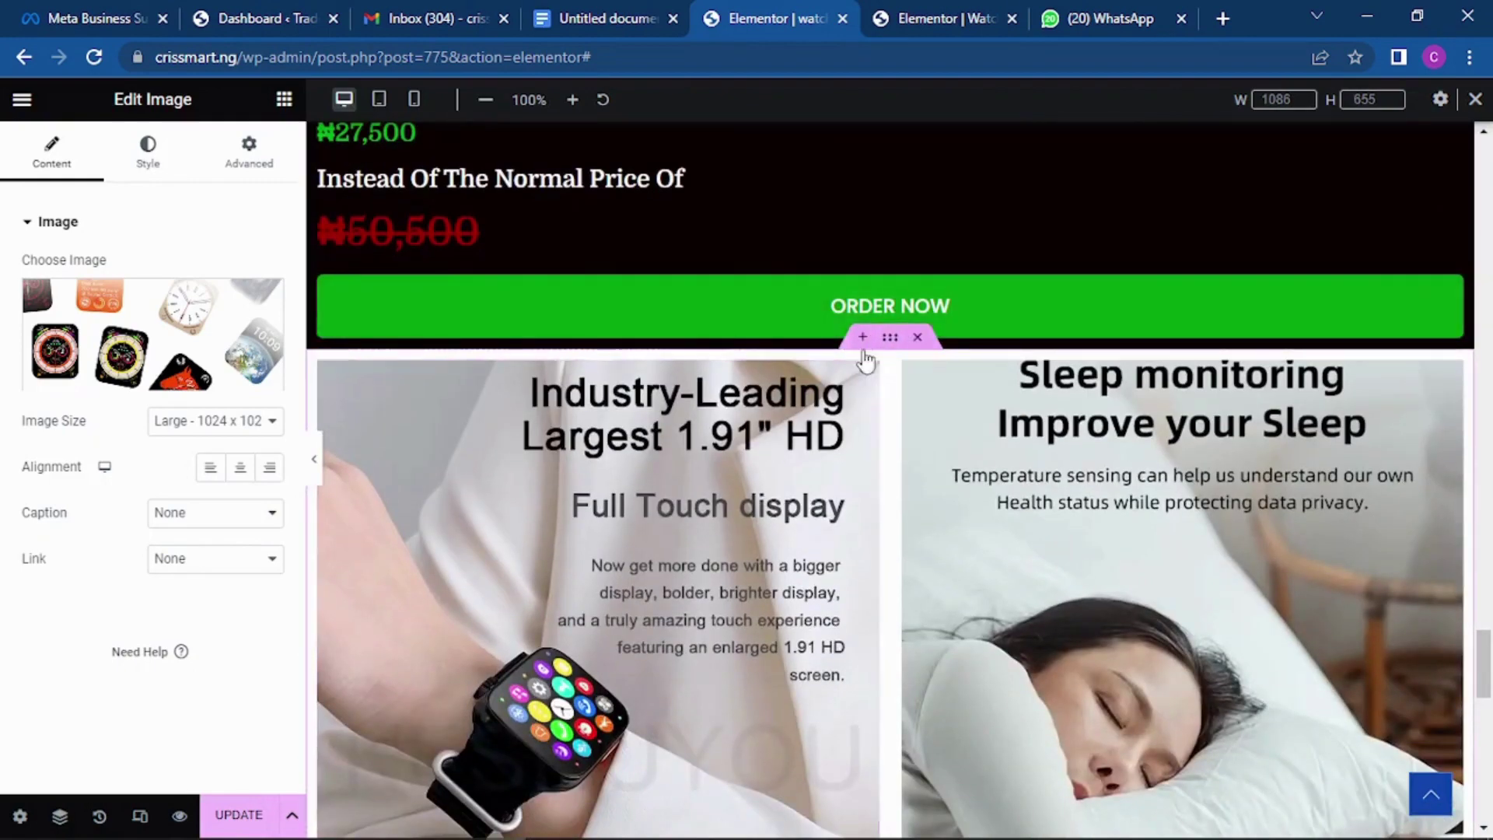
{"action": "scroll", "coordinate": [918, 326], "scroll_direction": "up", "scroll_amount": 5}
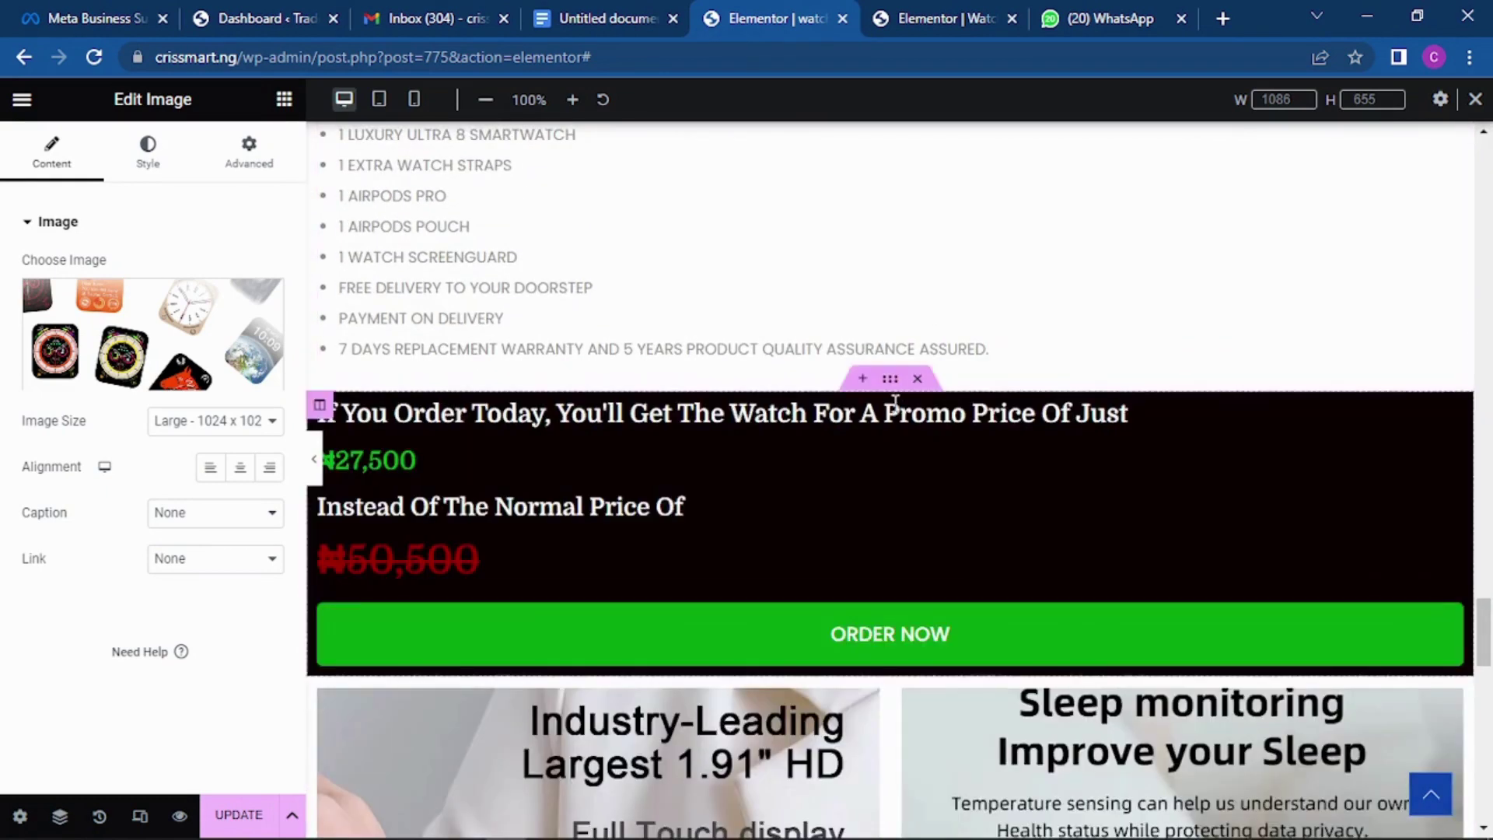
{"action": "left_click", "coordinate": [889, 378]}
{"action": "left_click", "coordinate": [261, 153]}
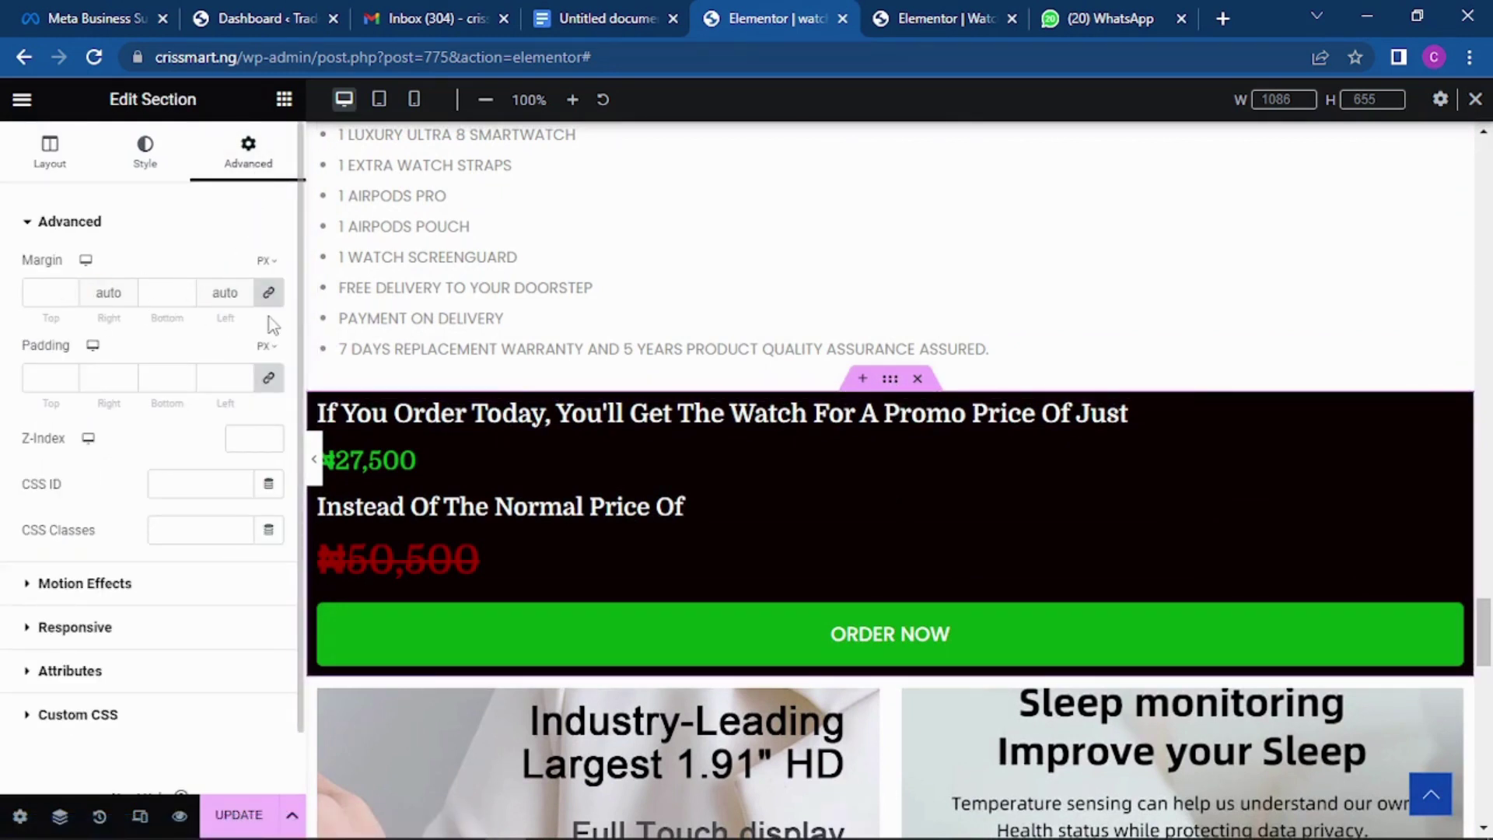
{"action": "left_click", "coordinate": [68, 291]}
{"action": "left_click", "coordinate": [68, 291]}
{"action": "left_click", "coordinate": [68, 291]}
{"action": "left_click", "coordinate": [67, 291]}
{"action": "left_click", "coordinate": [68, 291]}
{"action": "left_click", "coordinate": [67, 291]}
{"action": "left_click", "coordinate": [67, 291]}
{"action": "left_click", "coordinate": [68, 292]}
{"action": "left_click", "coordinate": [68, 291]}
{"action": "left_click", "coordinate": [68, 292]}
{"action": "left_click", "coordinate": [68, 292]}
{"action": "left_click", "coordinate": [68, 291]}
{"action": "left_click", "coordinate": [68, 292]}
{"action": "left_click", "coordinate": [68, 291]}
{"action": "left_click", "coordinate": [68, 292]}
{"action": "left_click", "coordinate": [68, 292]}
{"action": "left_click", "coordinate": [68, 291]}
{"action": "left_click", "coordinate": [67, 292]}
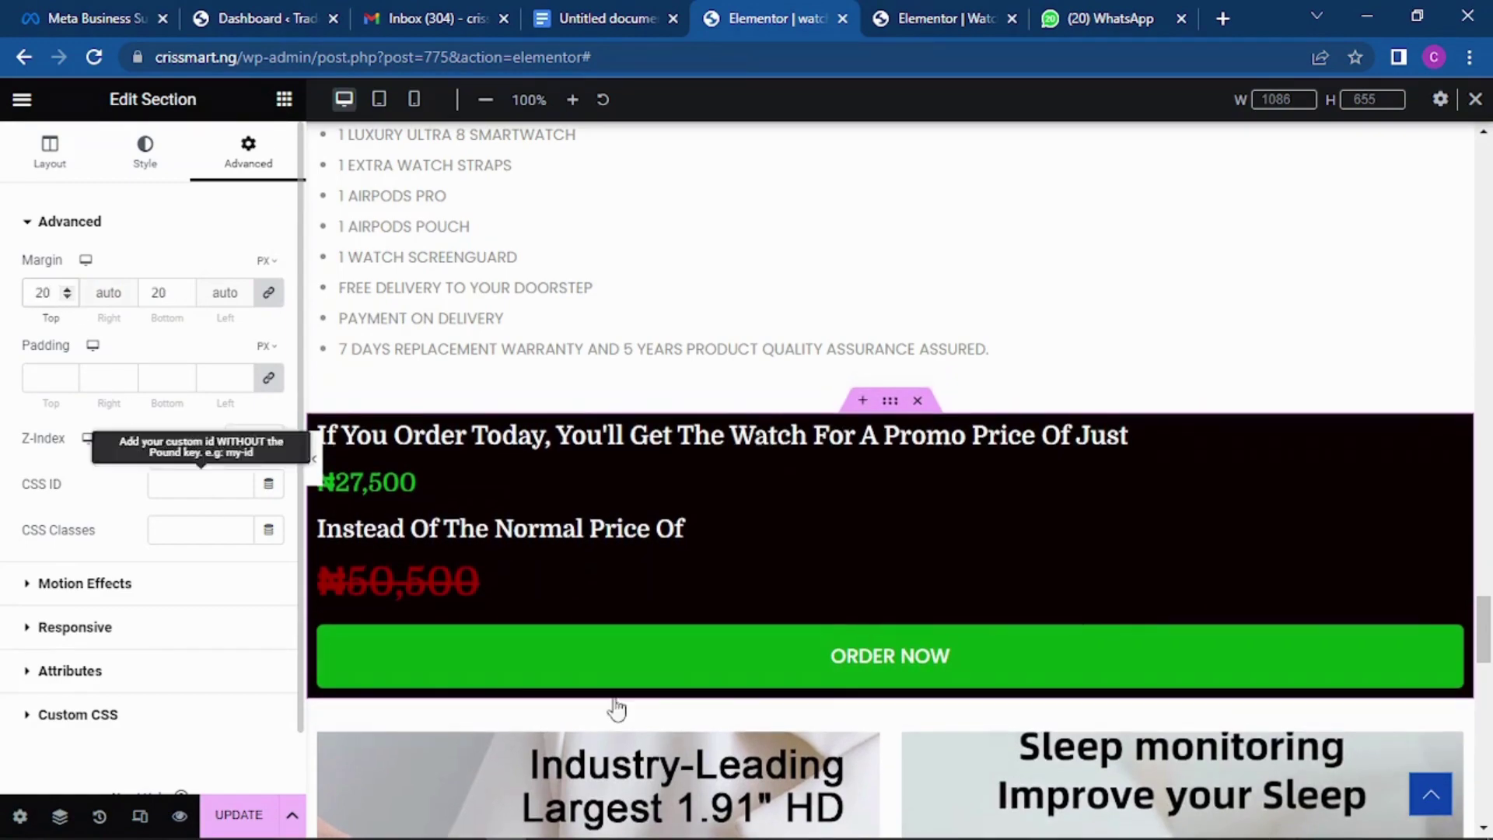
Examine the end of the new page and the lower part of the existing watch page in the other Elementor tab.
{"action": "scroll", "coordinate": [1042, 399], "scroll_direction": "down", "scroll_amount": 2}
{"action": "scroll", "coordinate": [1042, 400], "scroll_direction": "down", "scroll_amount": 12}
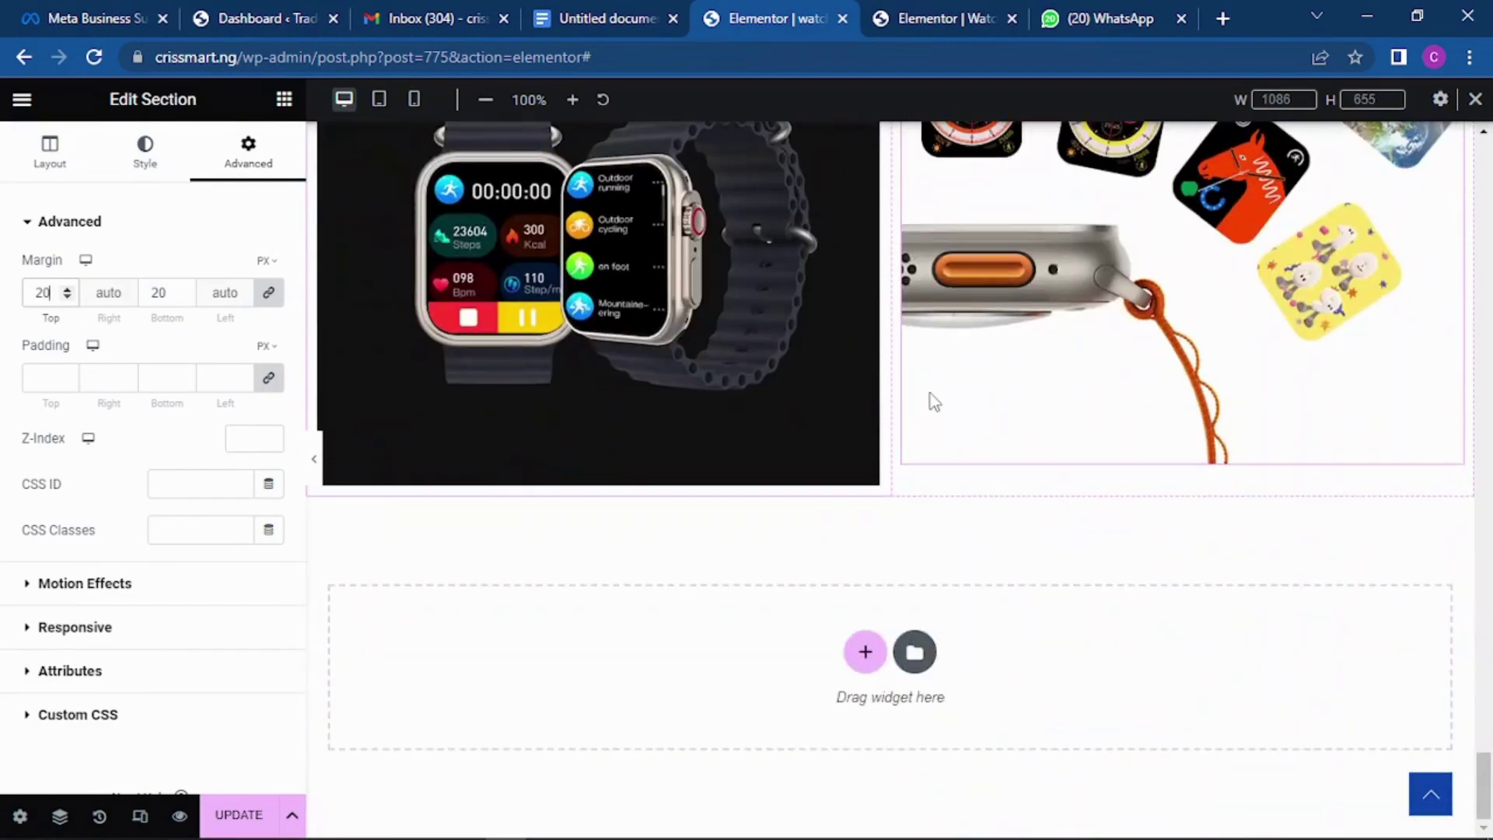
{"action": "left_click", "coordinate": [936, 17]}
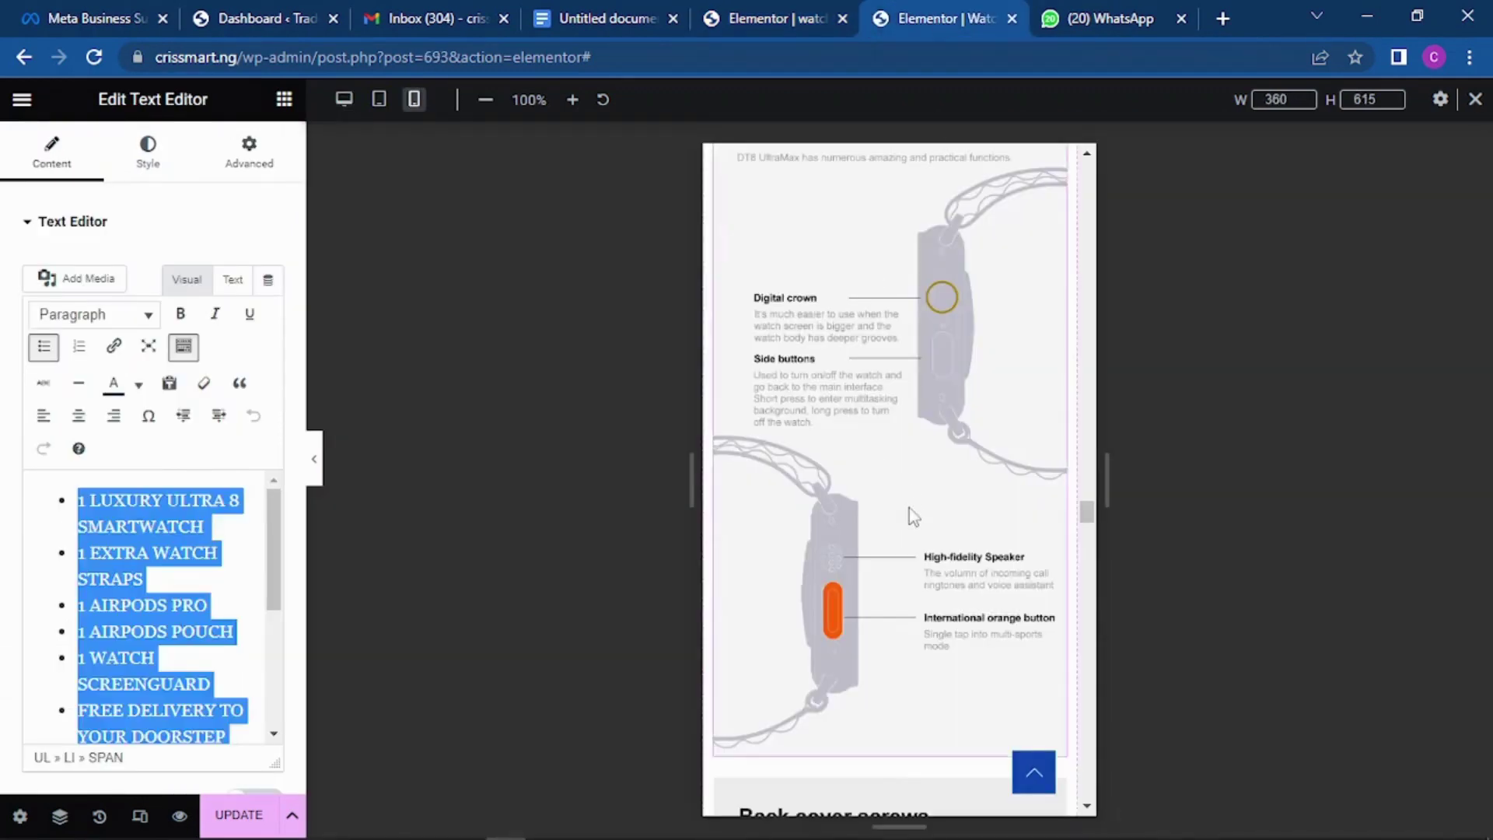
{"action": "scroll", "coordinate": [915, 509], "scroll_direction": "down", "scroll_amount": 10}
{"action": "scroll", "coordinate": [886, 470], "scroll_direction": "up", "scroll_amount": 5}
{"action": "scroll", "coordinate": [886, 443], "scroll_direction": "up", "scroll_amount": 4}
{"action": "scroll", "coordinate": [888, 420], "scroll_direction": "down", "scroll_amount": 12}
{"action": "scroll", "coordinate": [886, 451], "scroll_direction": "down", "scroll_amount": 8}
{"action": "scroll", "coordinate": [882, 473], "scroll_direction": "up", "scroll_amount": 3}
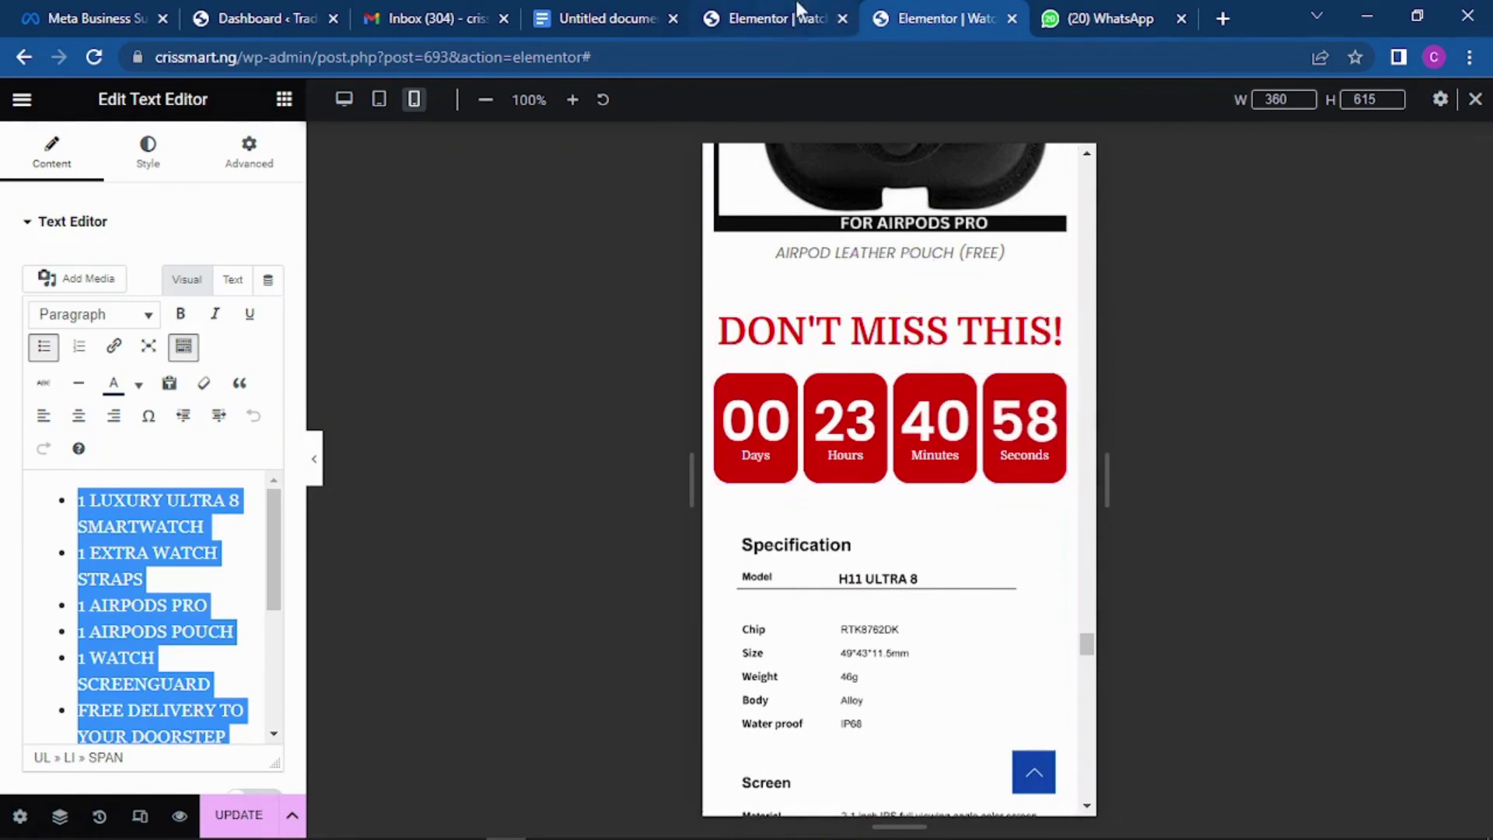
Return to the new page's tab and add a single-column section with a Heading widget below the last images.
{"action": "left_click", "coordinate": [778, 18]}
{"action": "left_click", "coordinate": [863, 649]}
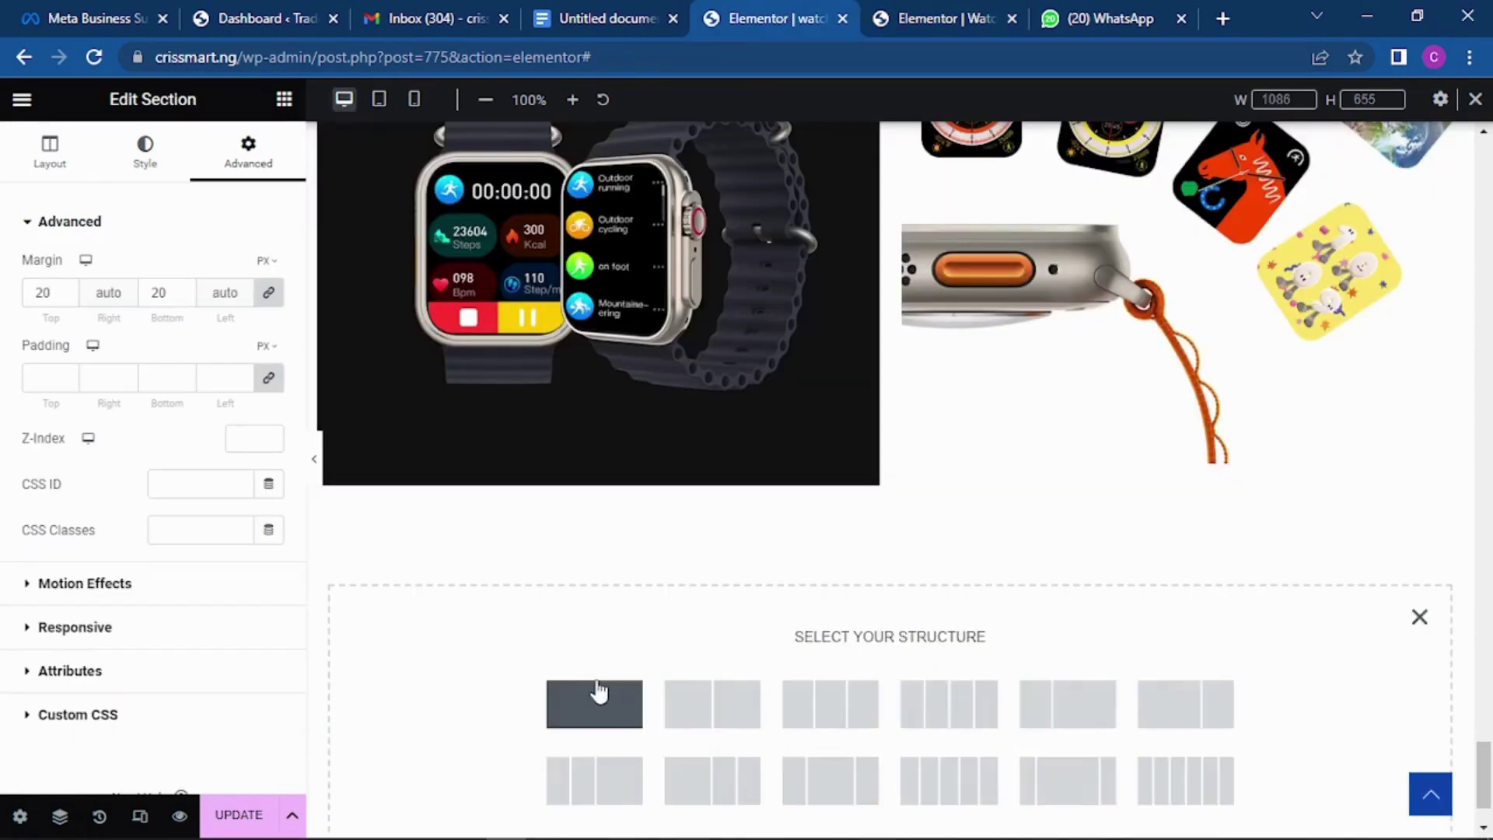
{"action": "left_click", "coordinate": [594, 703]}
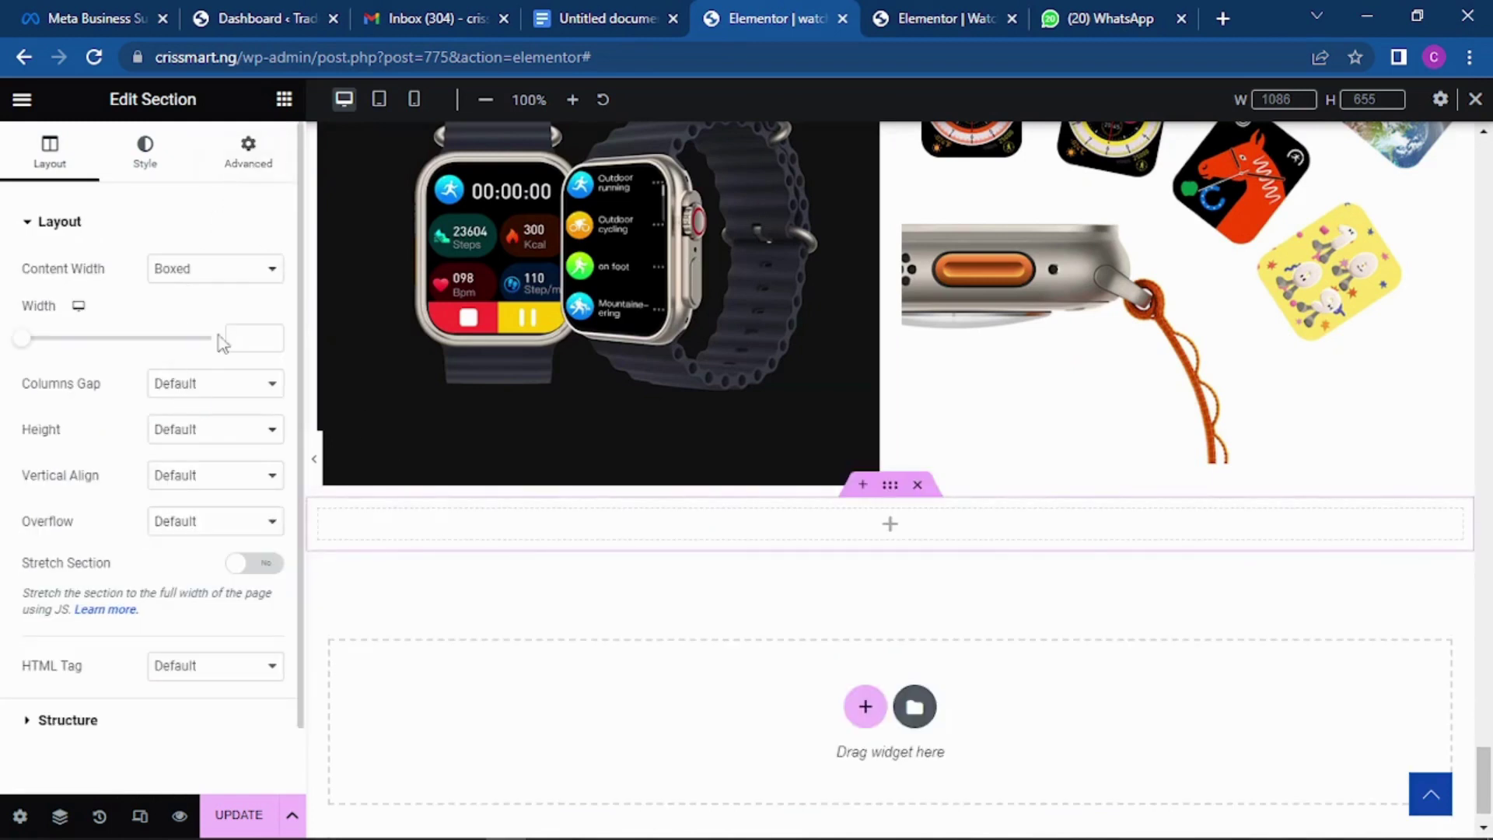
{"action": "left_click", "coordinate": [284, 99]}
{"action": "left_click_drag", "start_coordinate": [223, 364], "coordinate": [764, 531]}
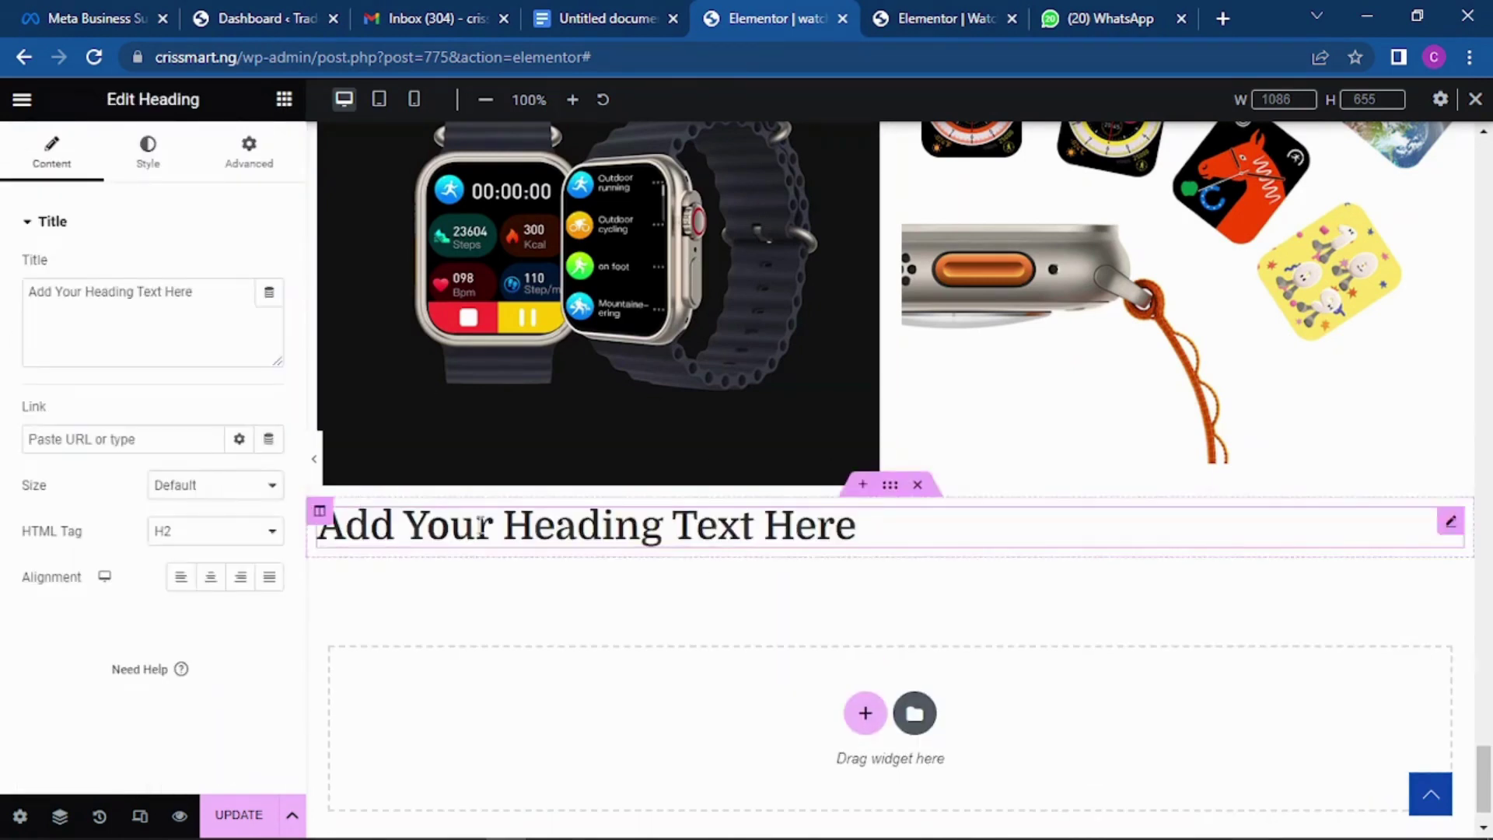
Set the new heading's title to "DON'T MISS OFFER - PROMO ENDS SOON".
{"action": "left_click_drag", "start_coordinate": [204, 299], "coordinate": [34, 307]}
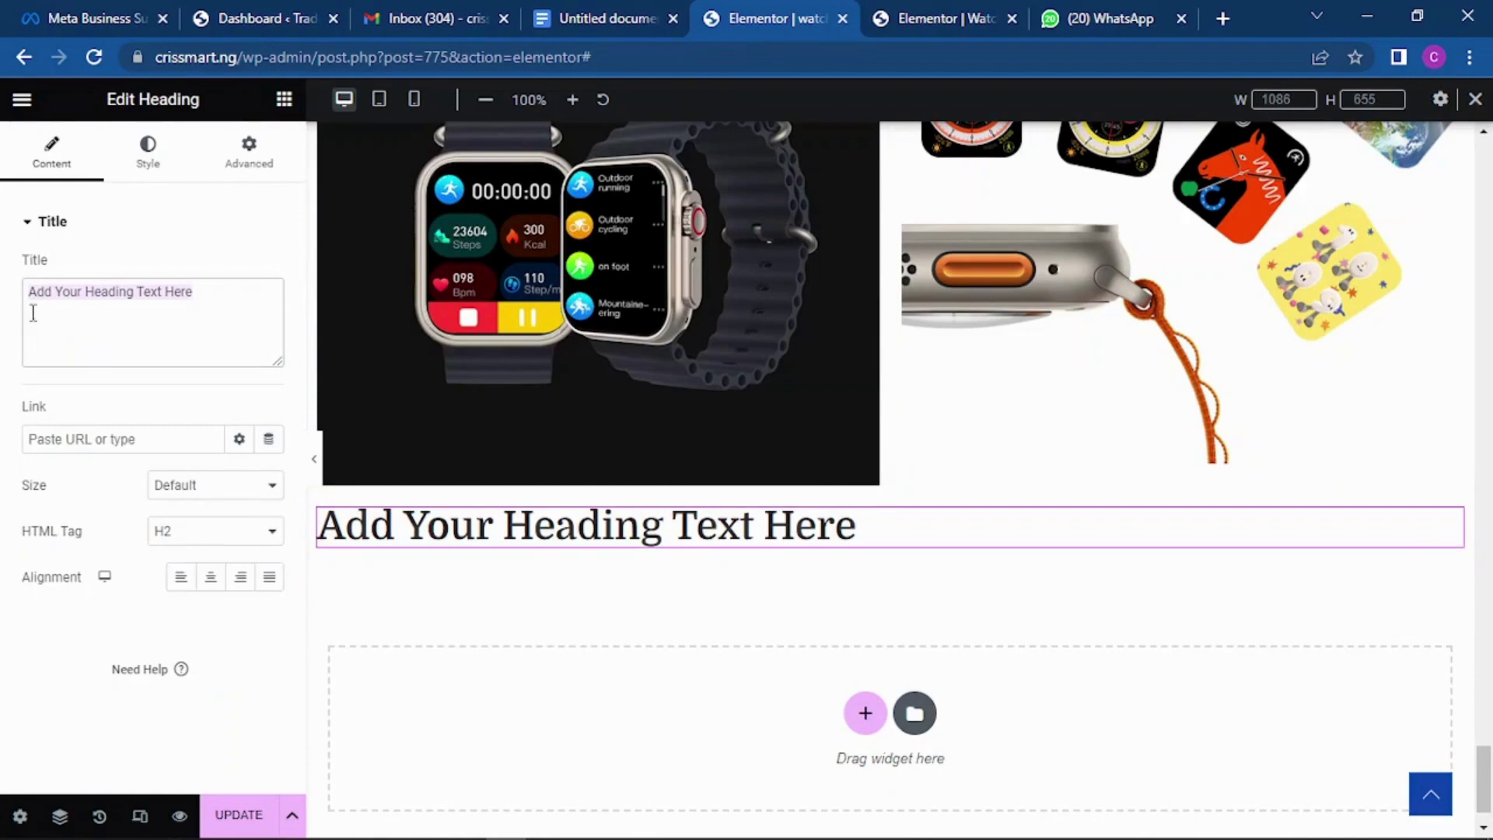
{"action": "type", "text": "DON'T"}
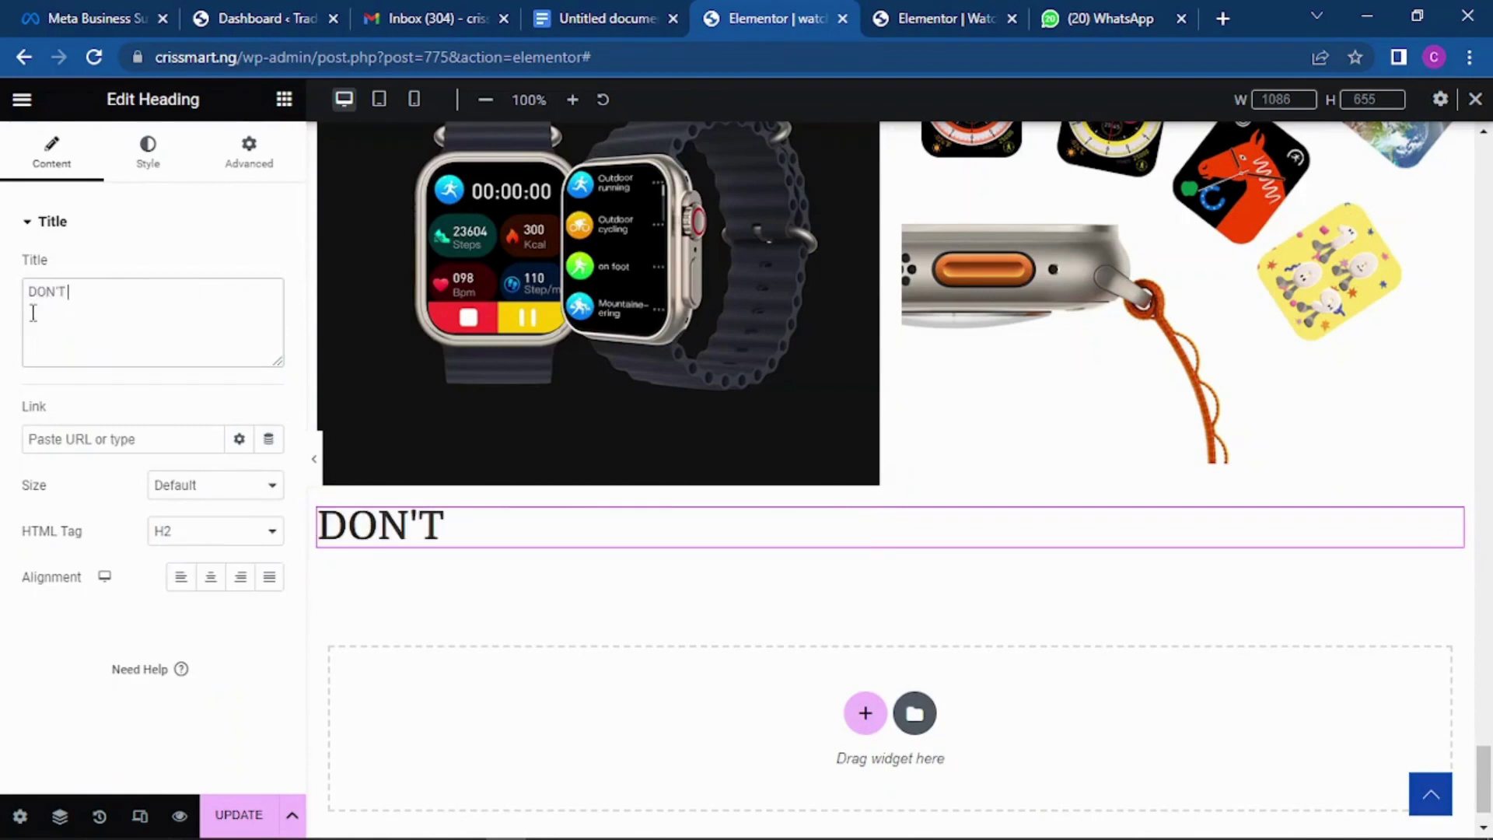
{"action": "type", "text": " MISS OFFER"}
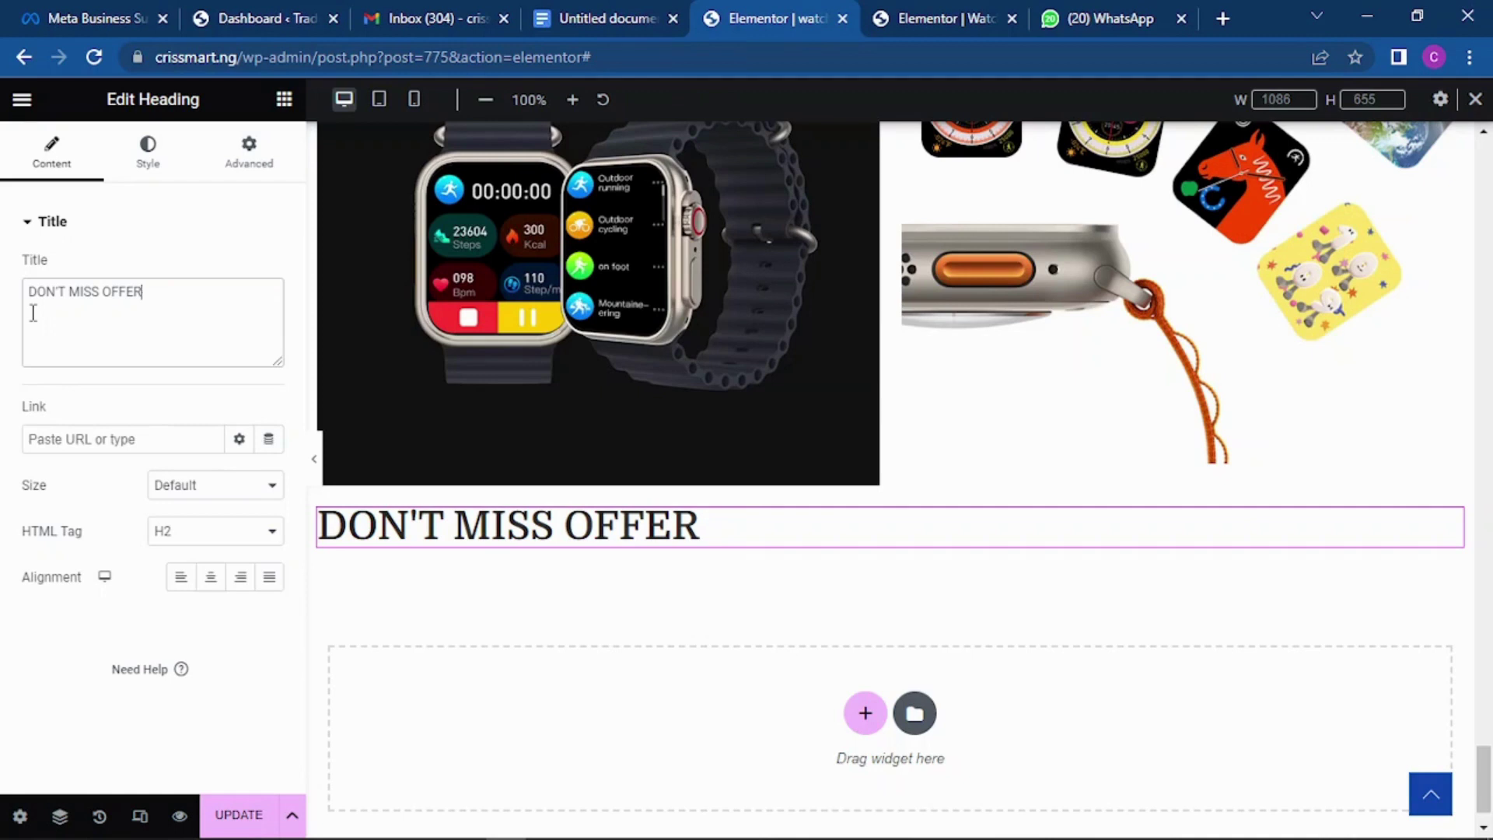
{"action": "type", "text": "PRO"}
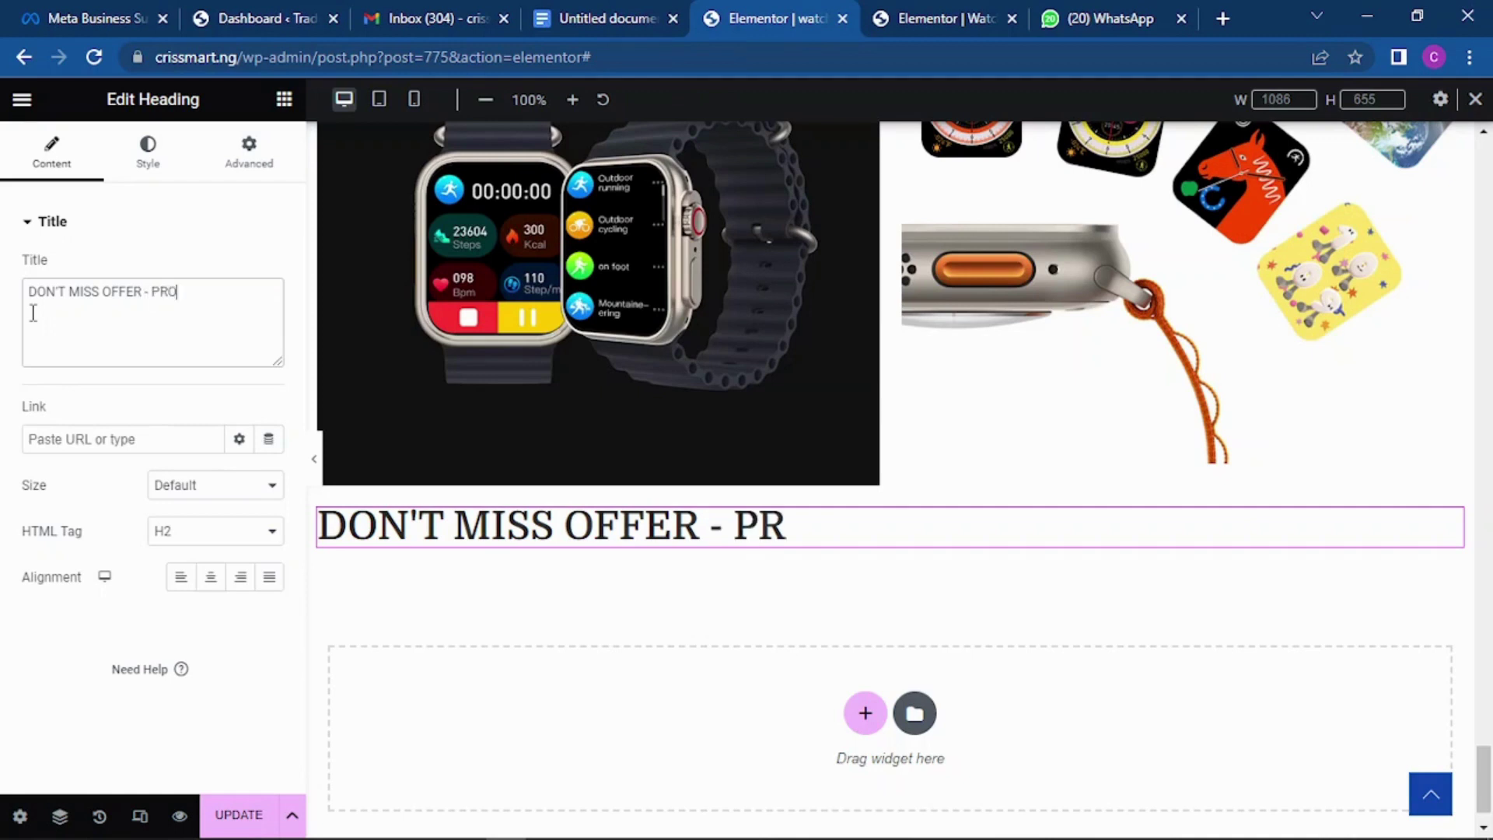
{"action": "type", "text": "MO ENDS SOON"}
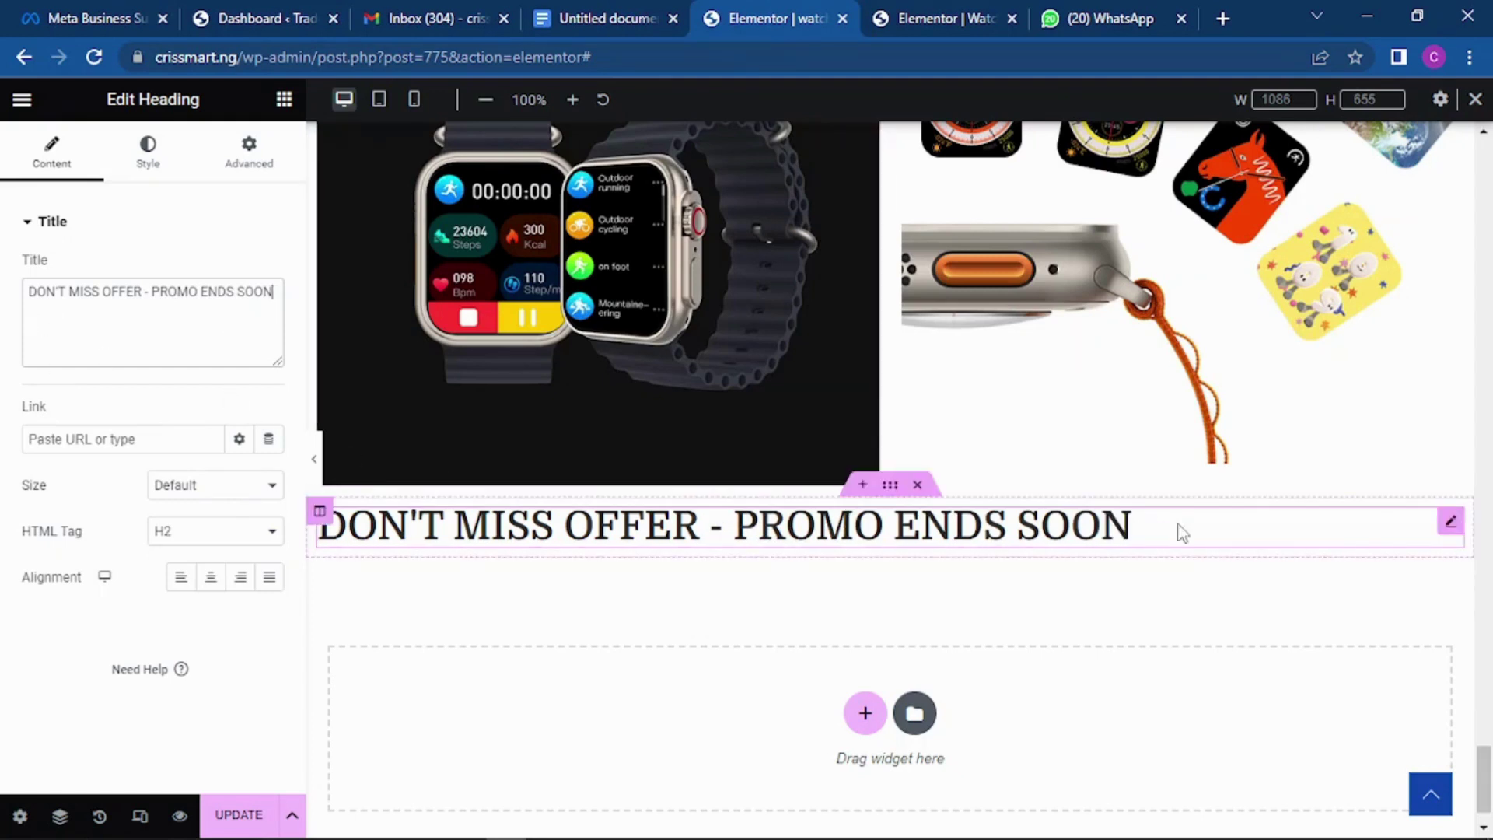
Set the text color of the "DON'T MISS OFFER - PROMO ENDS SOON" heading to red (#D10404).
{"action": "left_click", "coordinate": [148, 148]}
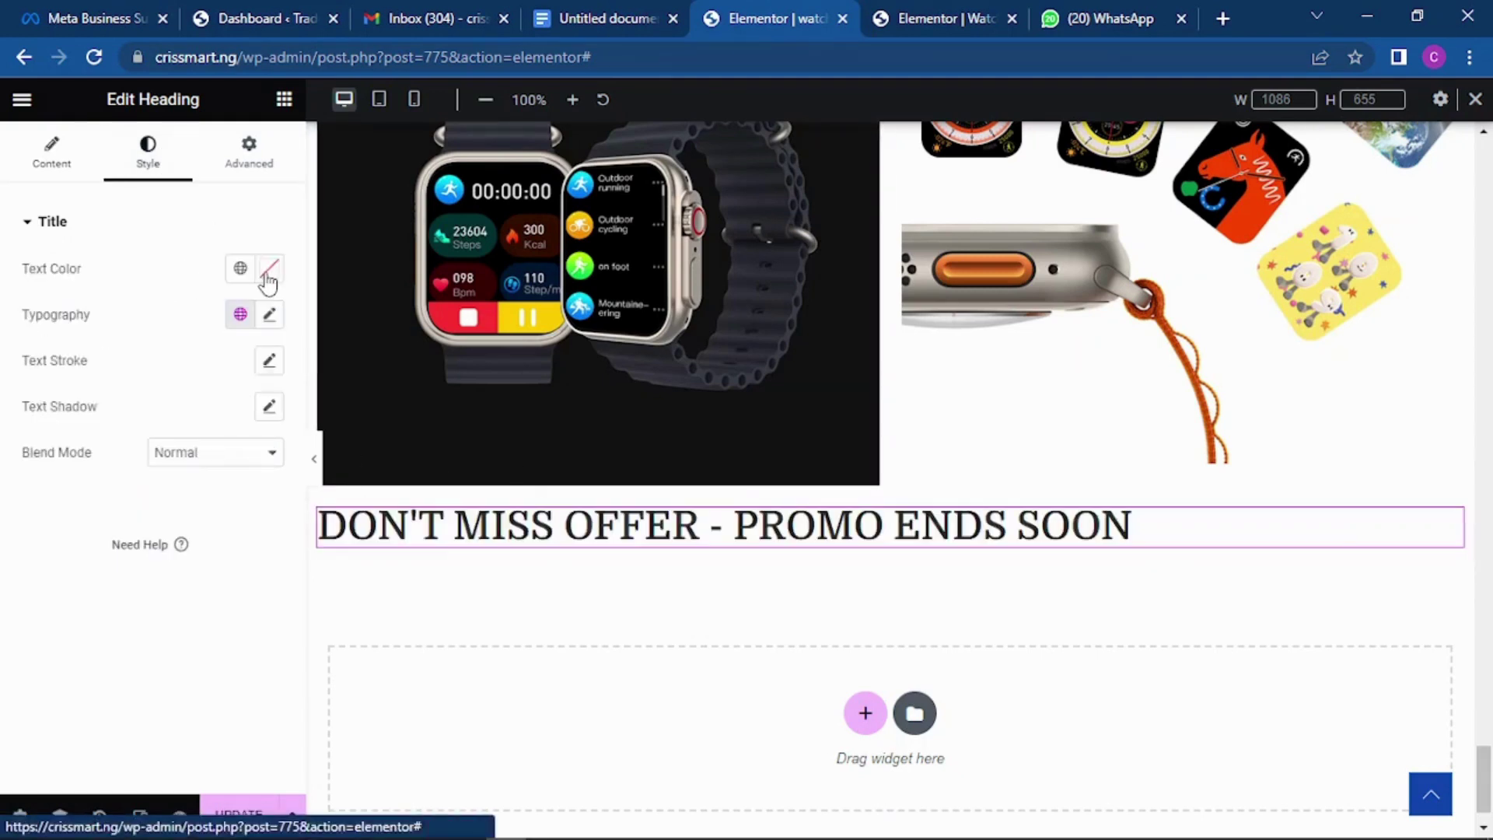
{"action": "left_click", "coordinate": [269, 268]}
{"action": "left_click", "coordinate": [318, 400]}
{"action": "left_click", "coordinate": [359, 406]}
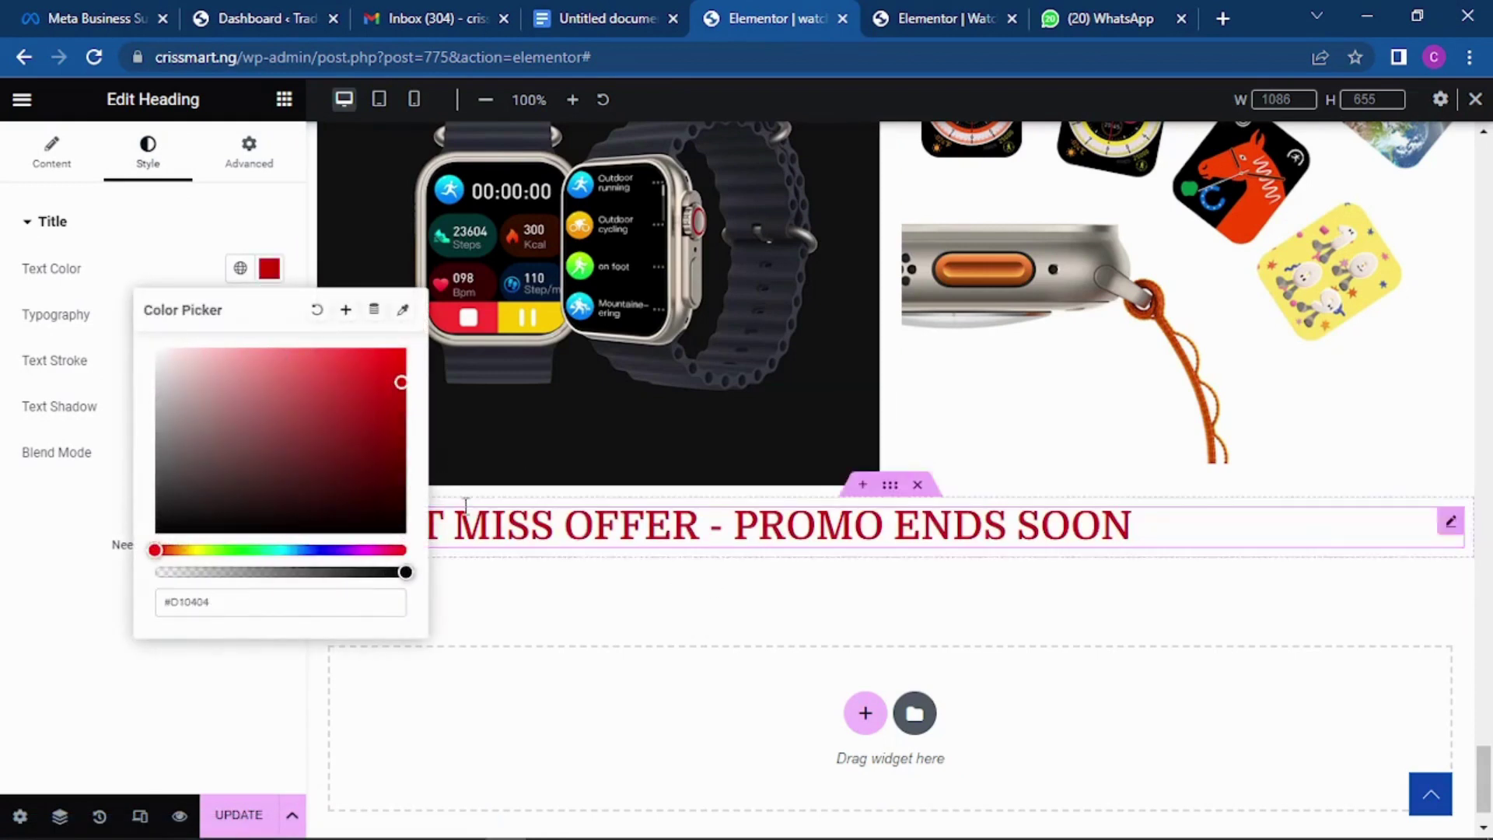
{"action": "left_click", "coordinate": [153, 233]}
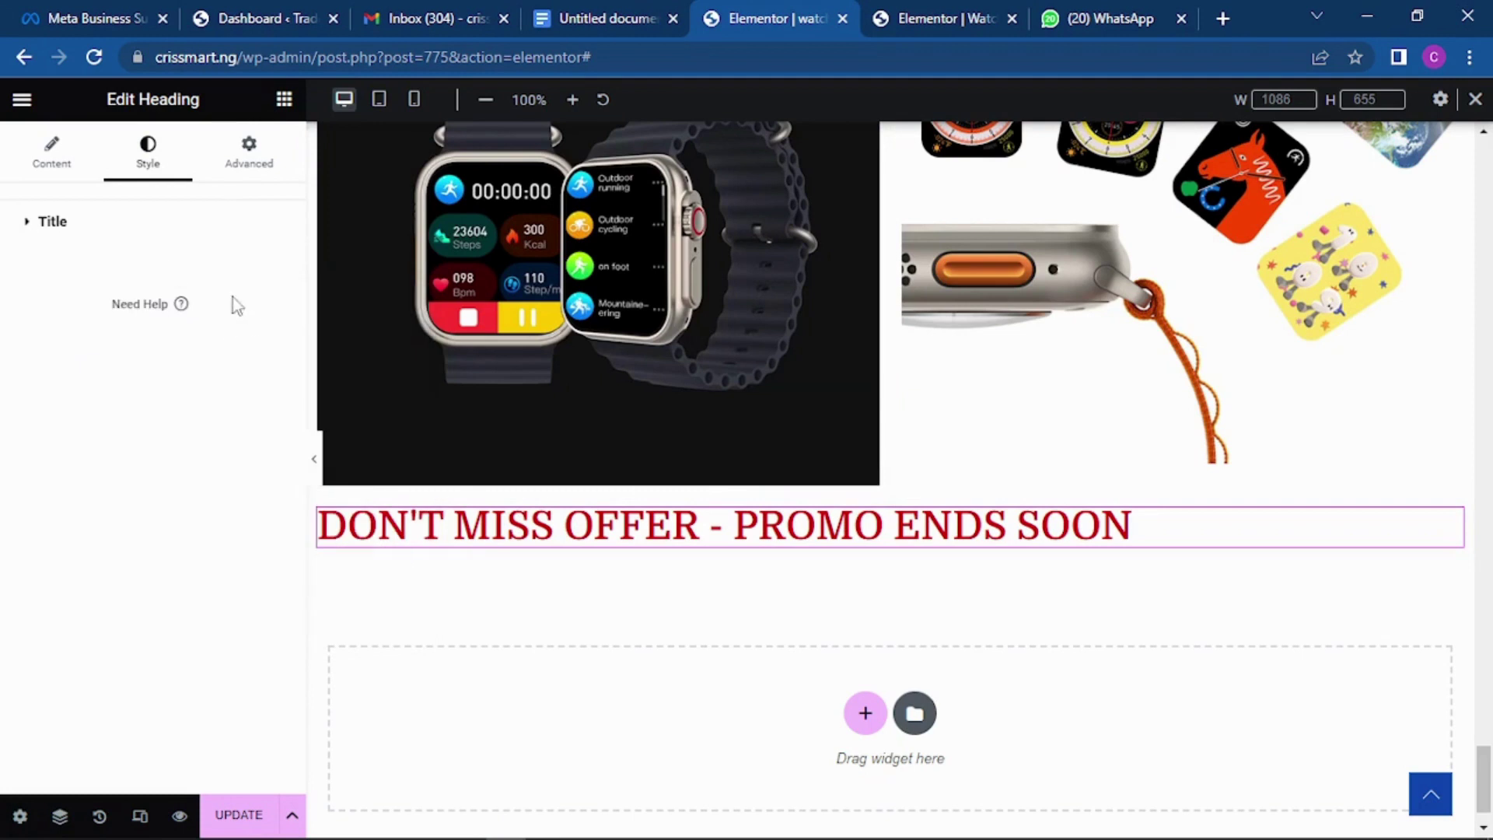
Set the promo heading's font family to Poppins and center its alignment.
{"action": "left_click", "coordinate": [120, 224]}
{"action": "left_click", "coordinate": [270, 316]}
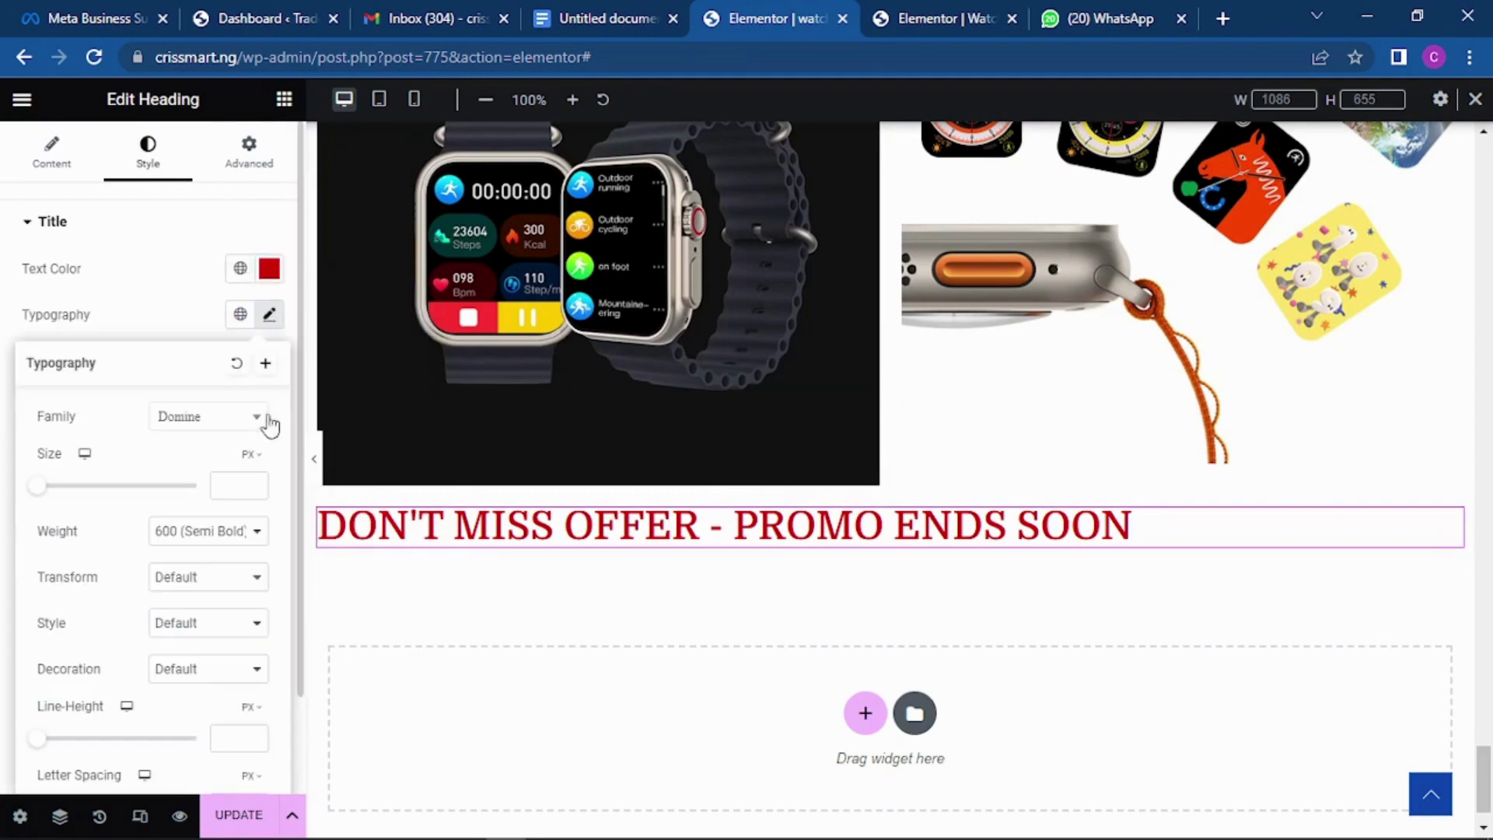
{"action": "left_click", "coordinate": [221, 418]}
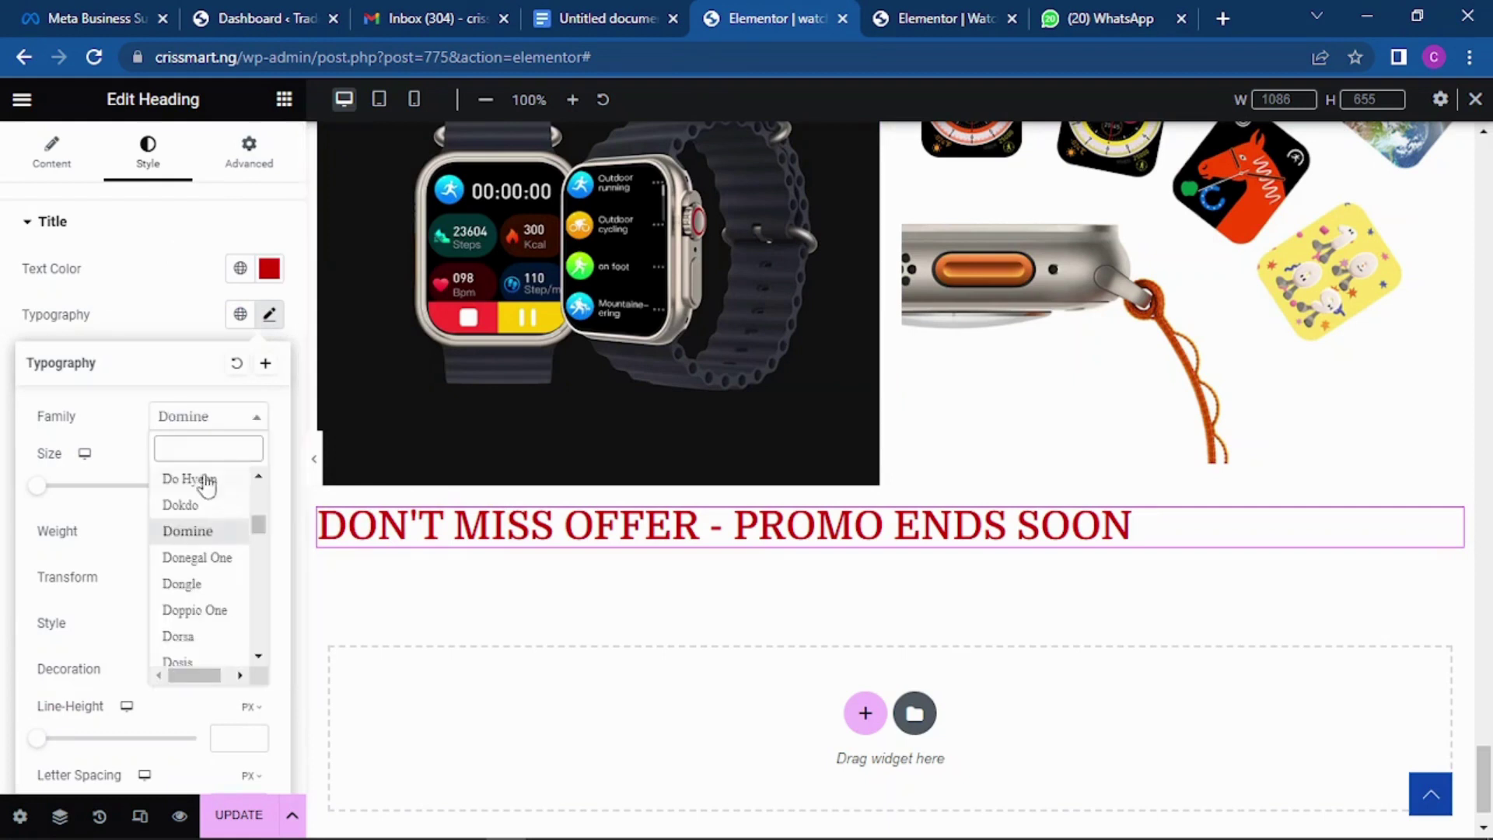
{"action": "type", "text": "POPPINS"}
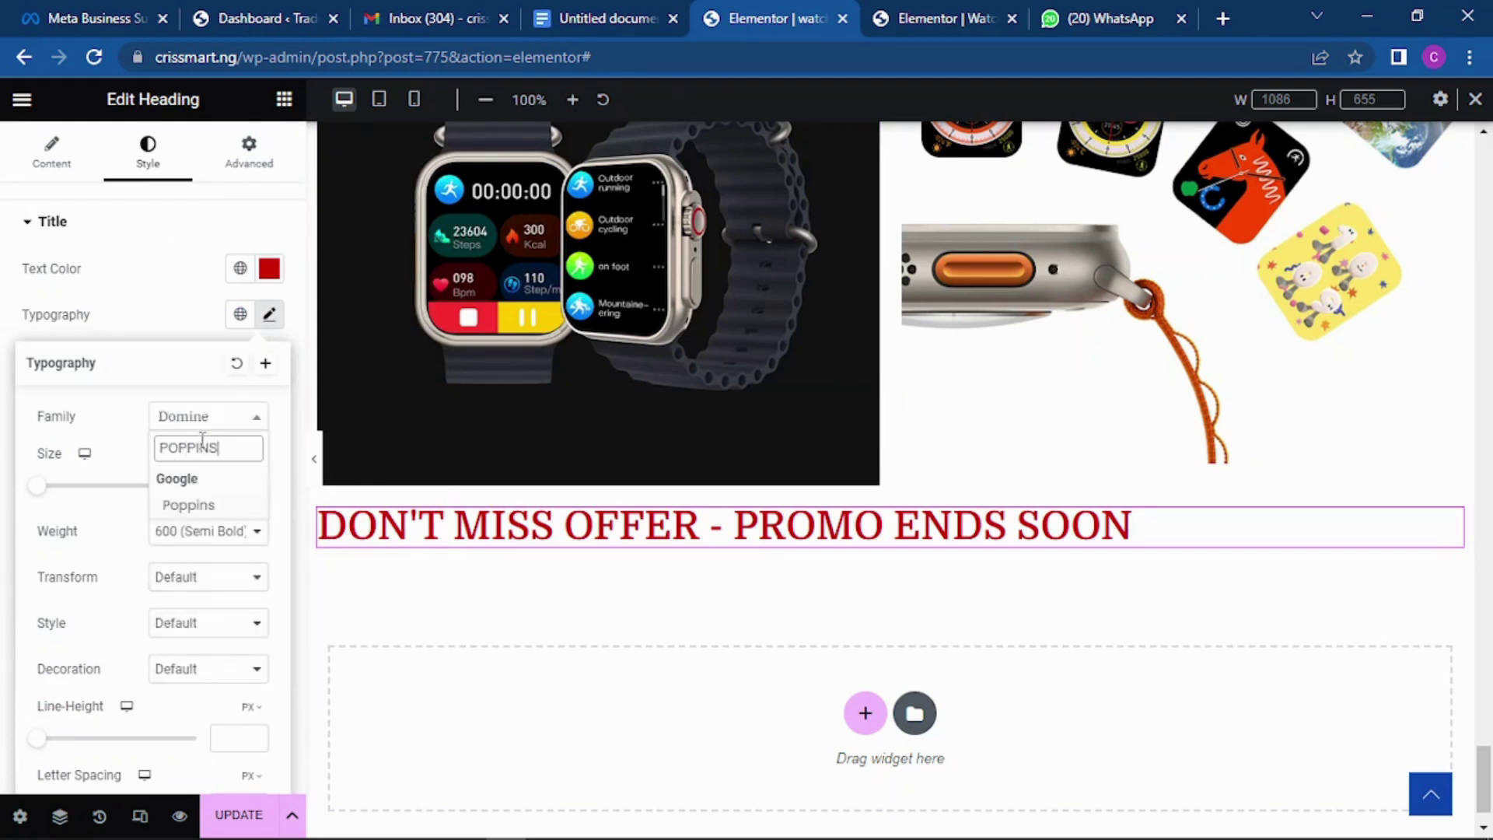
{"action": "left_click", "coordinate": [183, 505]}
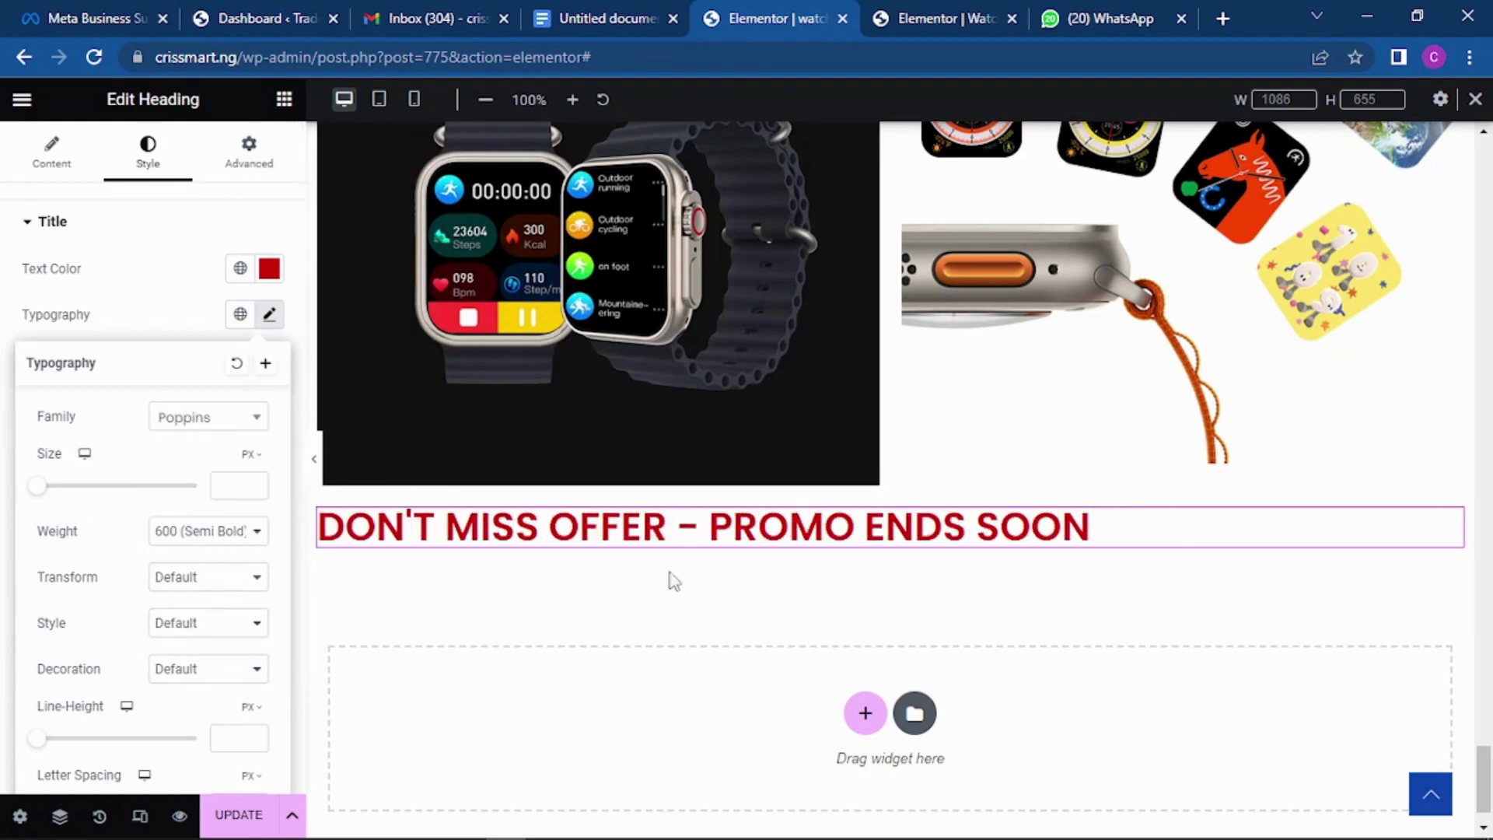
{"action": "left_click", "coordinate": [160, 263]}
{"action": "left_click", "coordinate": [62, 161]}
{"action": "left_click", "coordinate": [207, 582]}
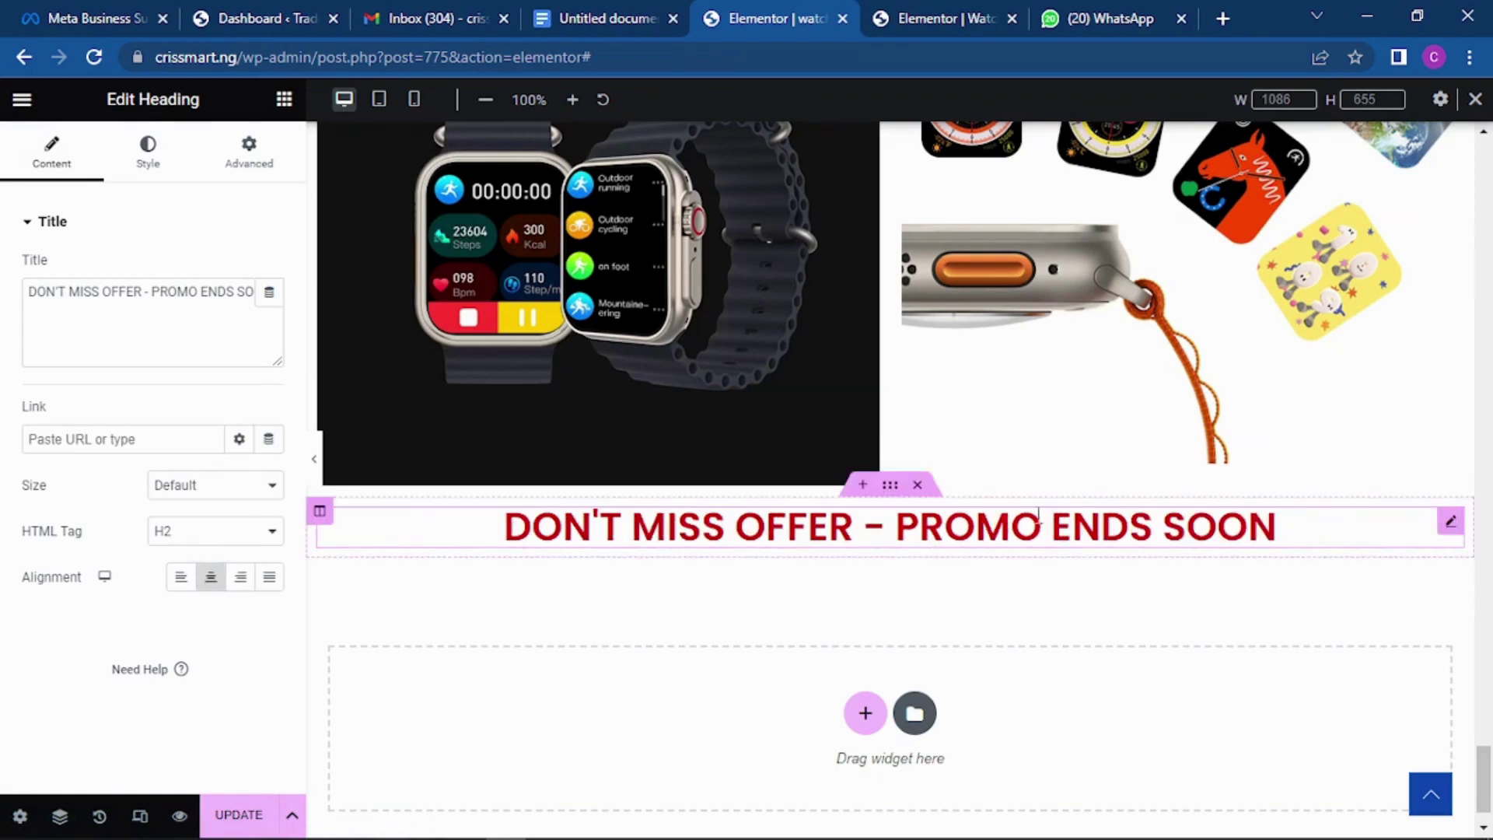
Check the countdown on the existing watch page, and add a Countdown widget below the promo heading on the new page.
{"action": "left_click", "coordinate": [945, 18]}
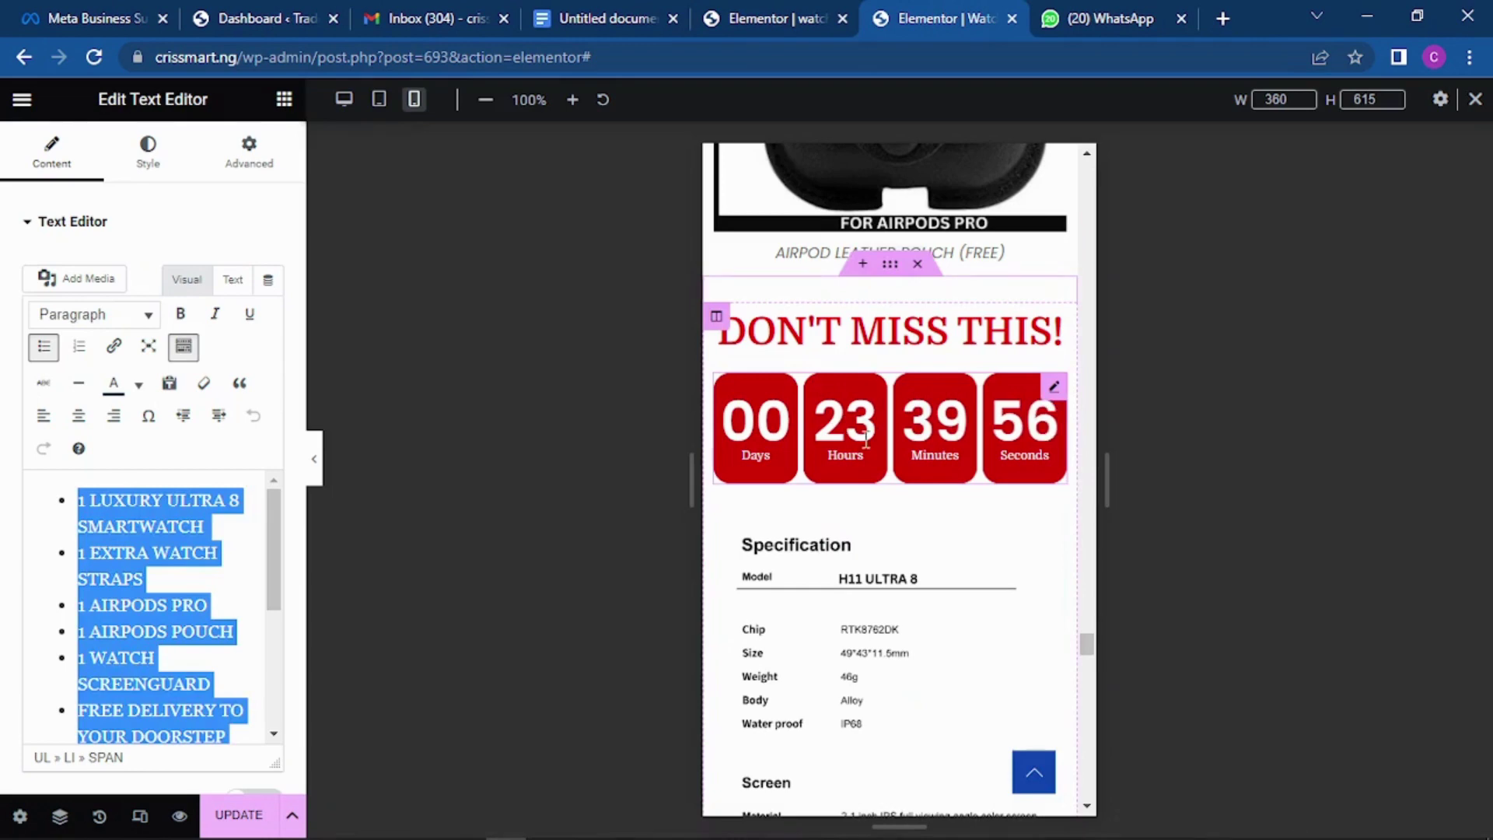
{"action": "left_click", "coordinate": [751, 16]}
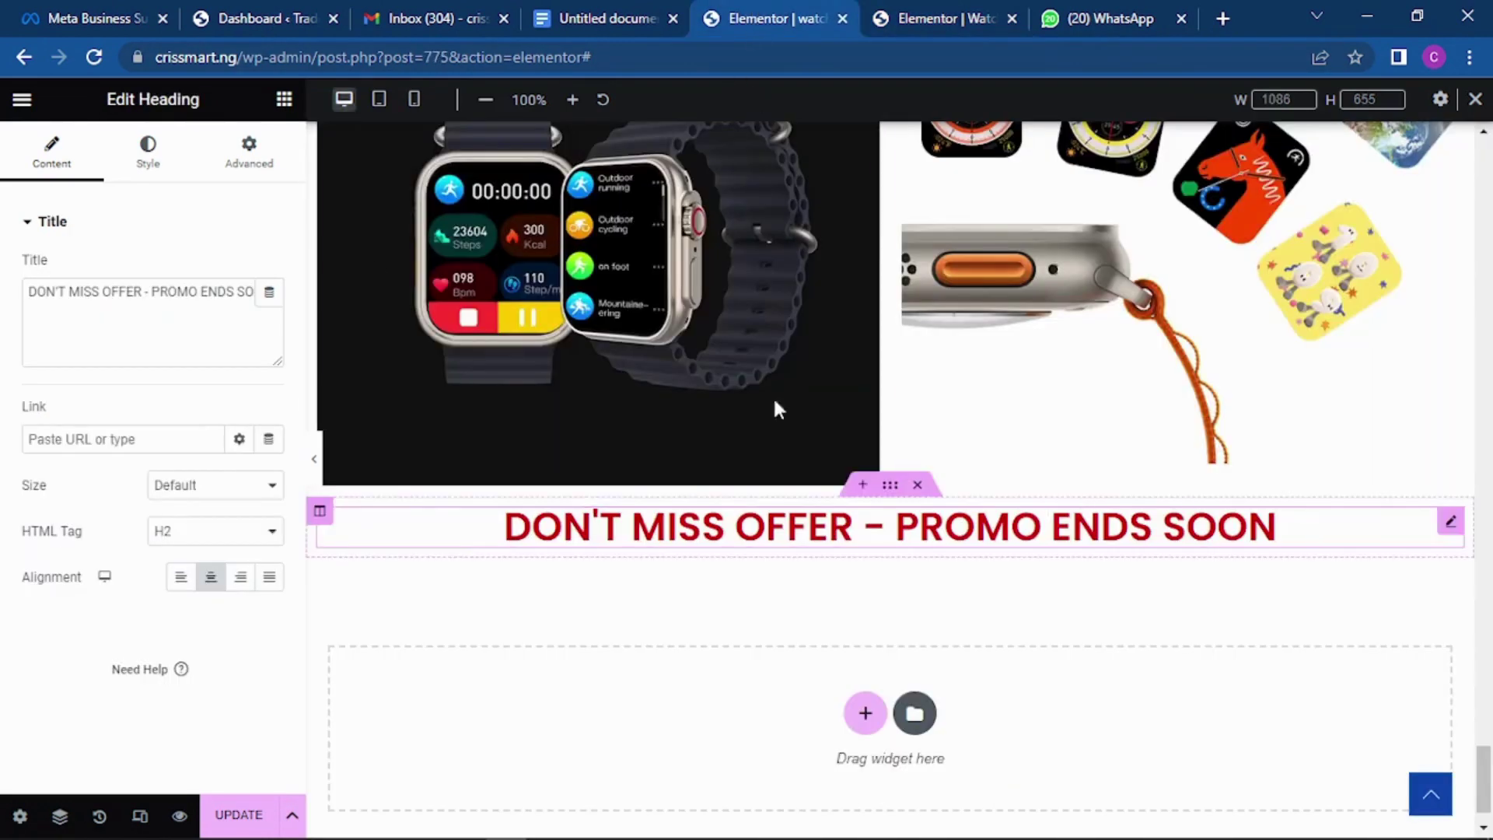
{"action": "left_click", "coordinate": [283, 100]}
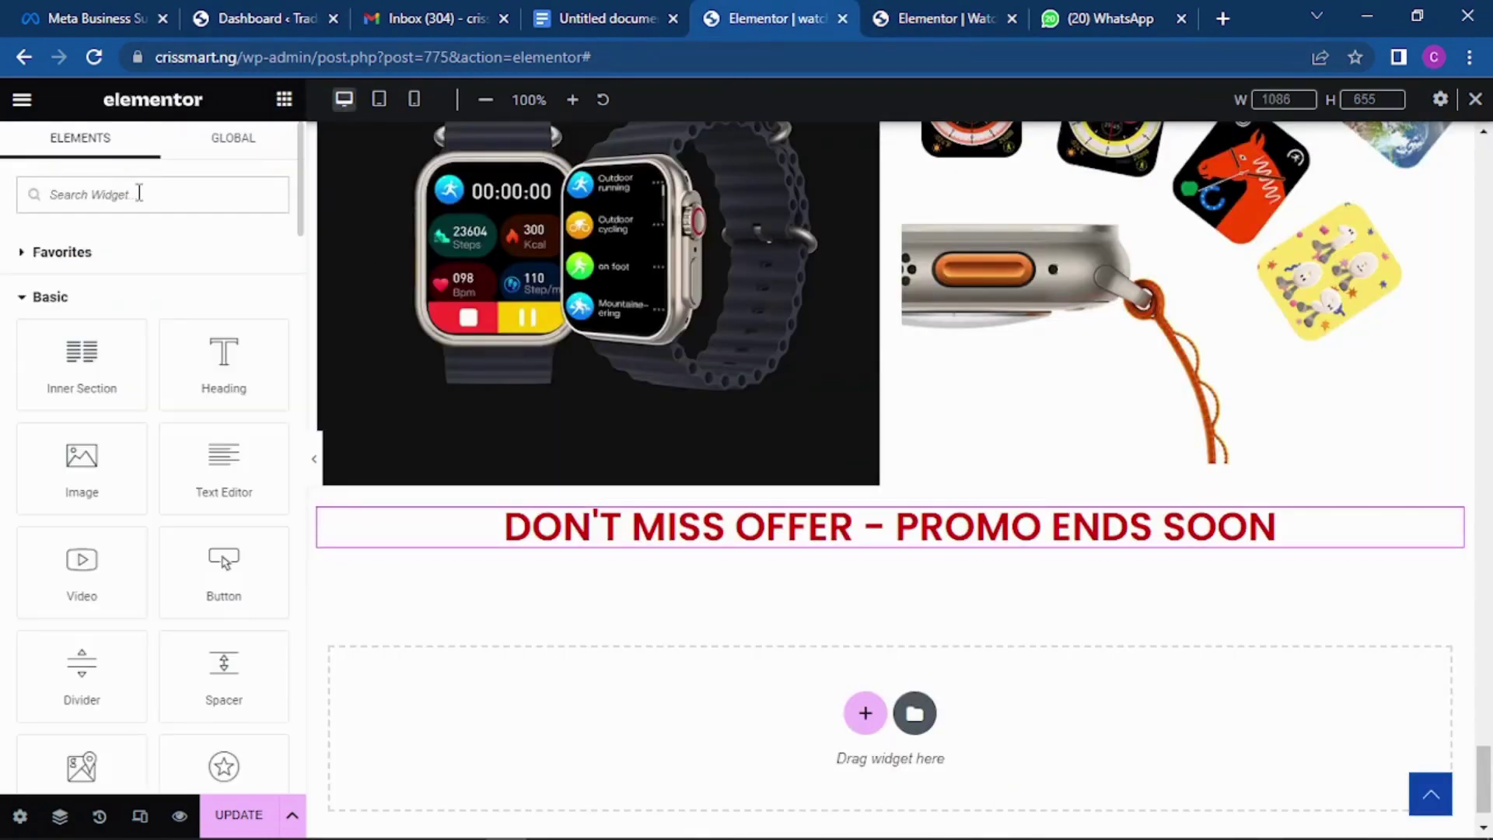
{"action": "type", "text": "TIMER"}
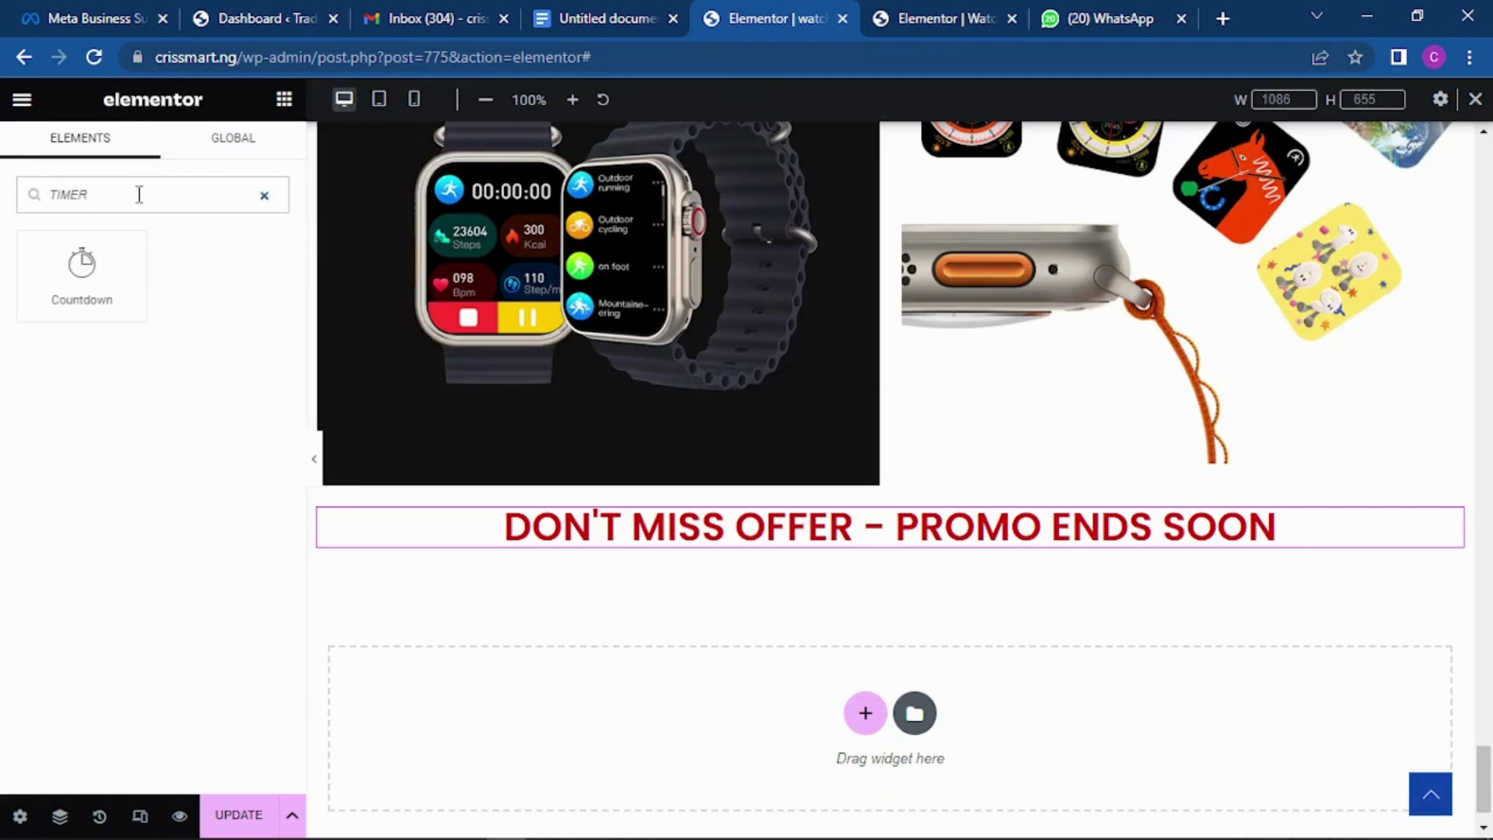
{"action": "left_click_drag", "start_coordinate": [53, 286], "coordinate": [763, 555]}
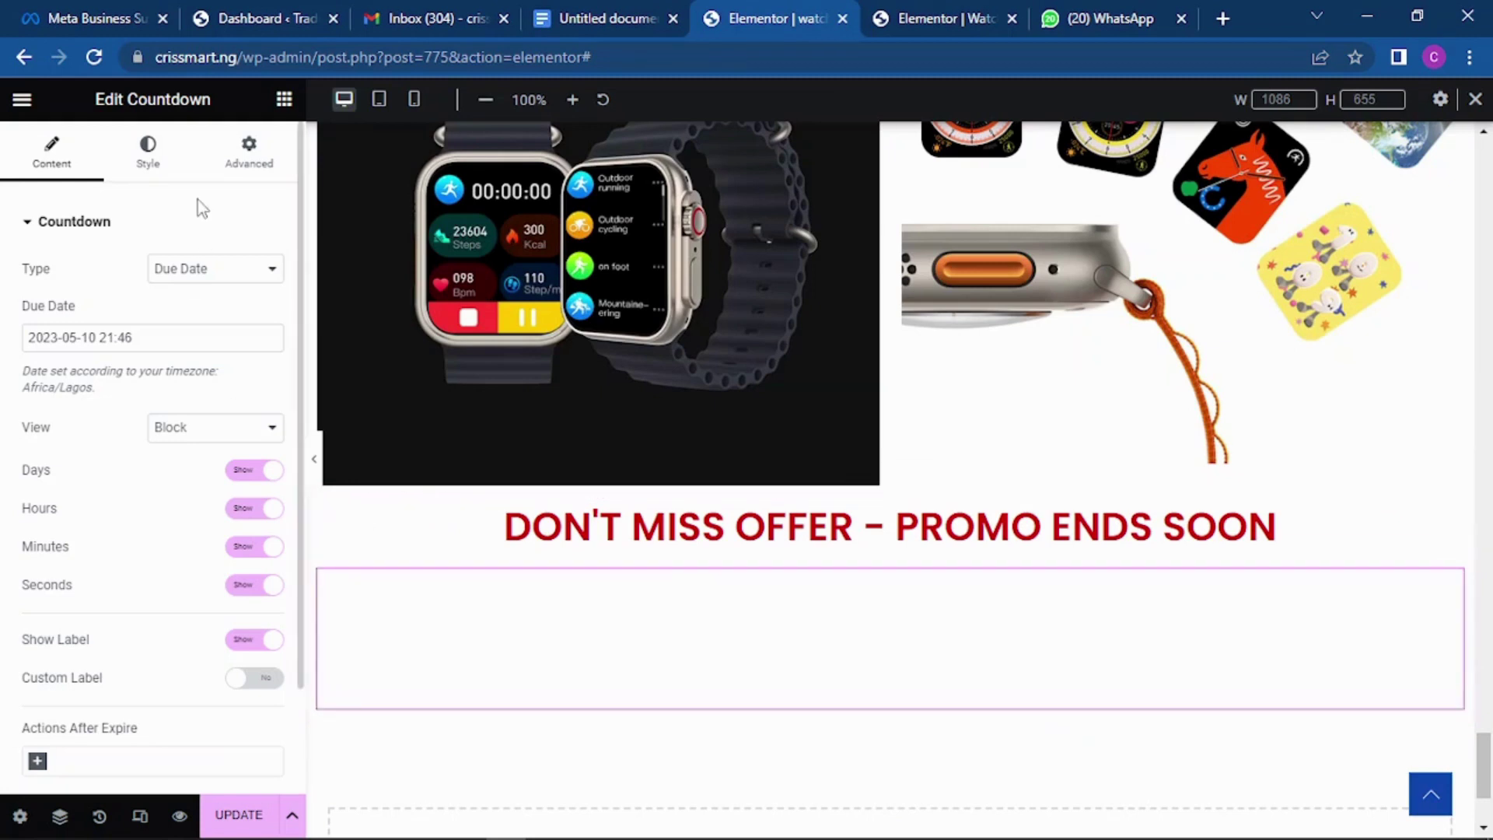
Set the countdown type to Evergreen Timer with a duration of 24 hours.
{"action": "left_click", "coordinate": [199, 276]}
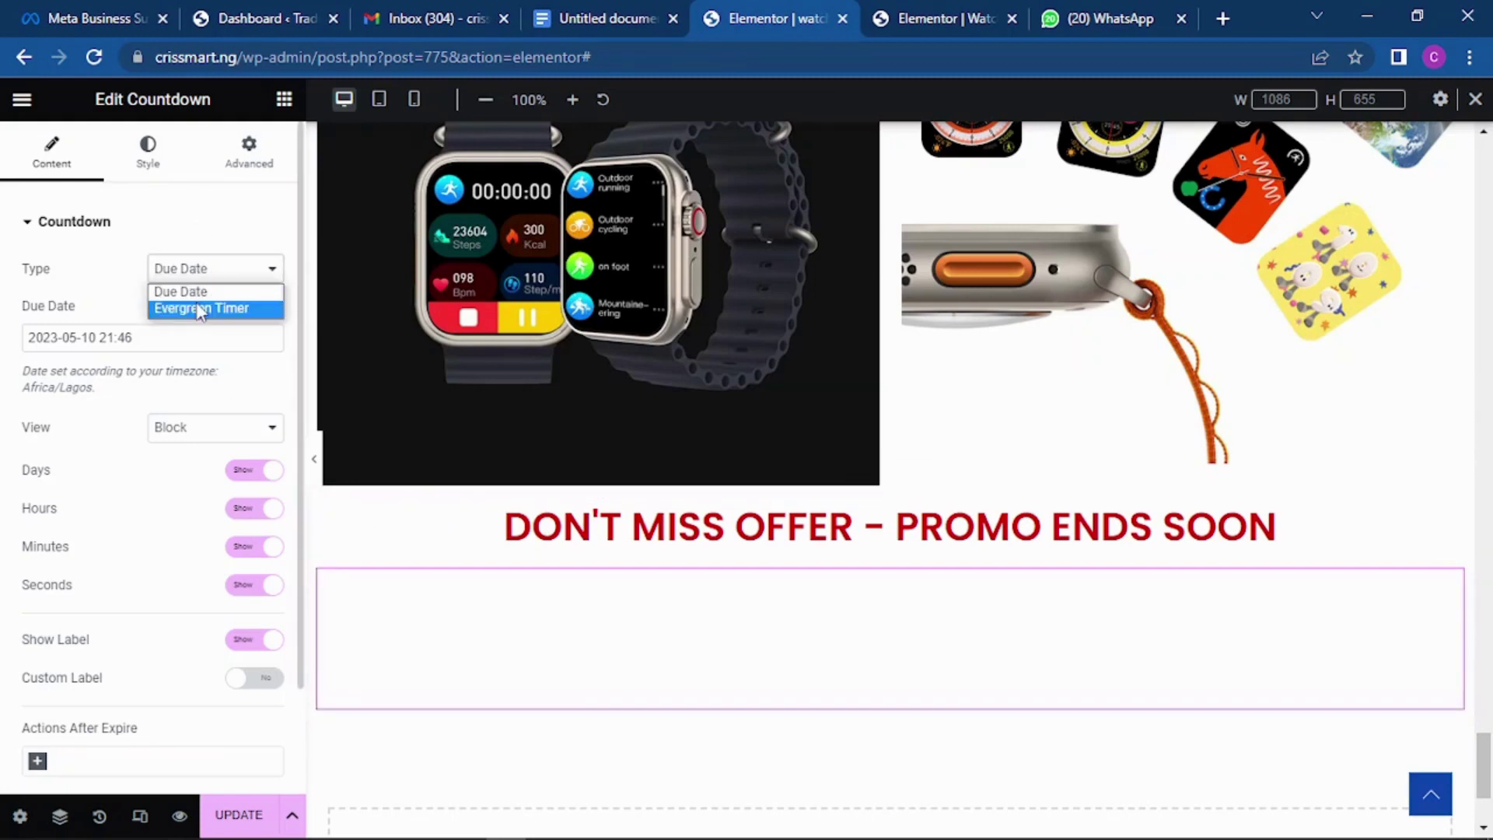
{"action": "left_click", "coordinate": [202, 270]}
{"action": "left_click", "coordinate": [205, 267]}
{"action": "left_click", "coordinate": [194, 289]}
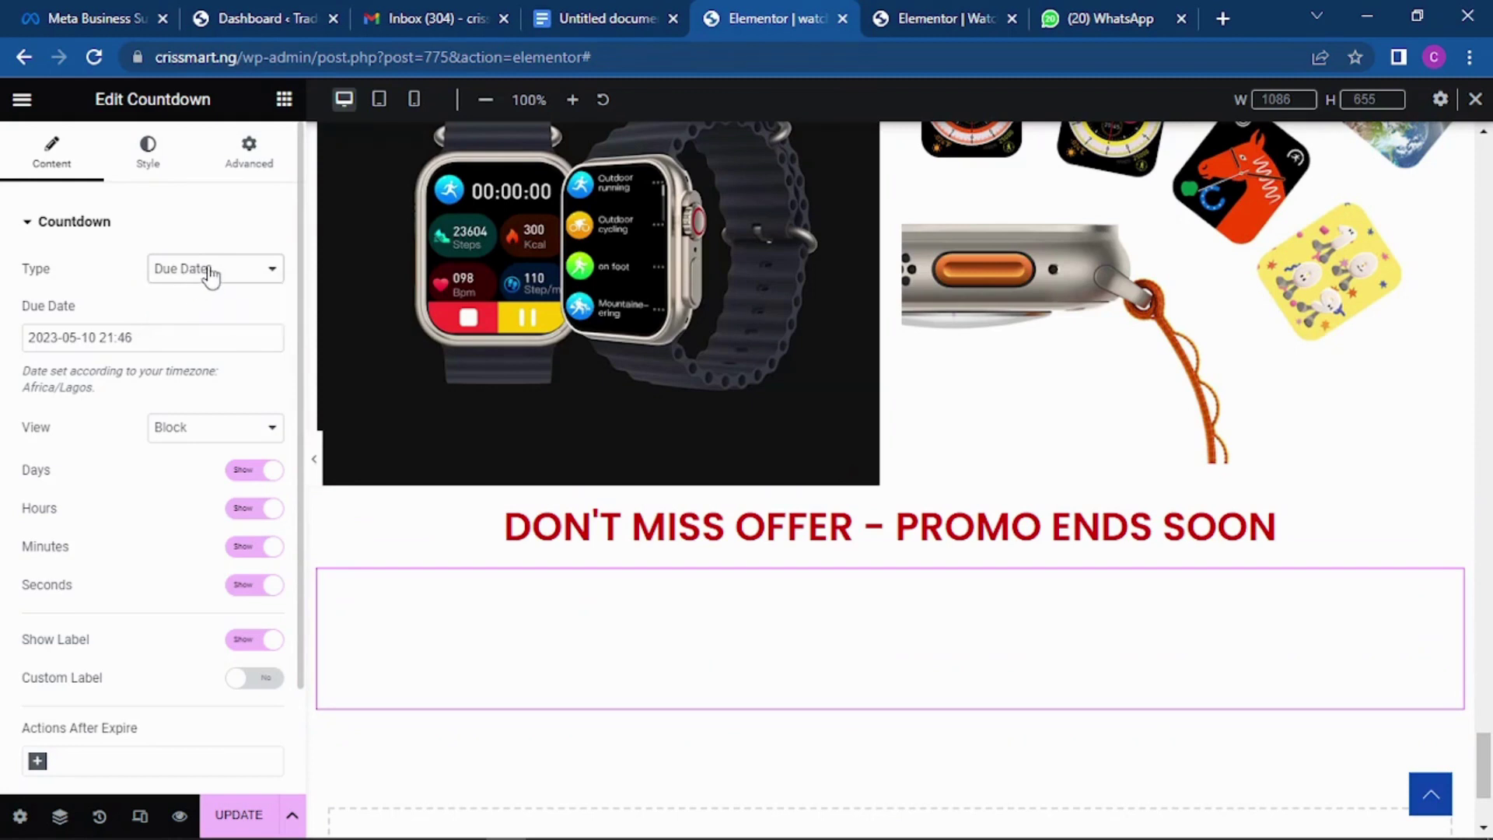
{"action": "left_click", "coordinate": [210, 272]}
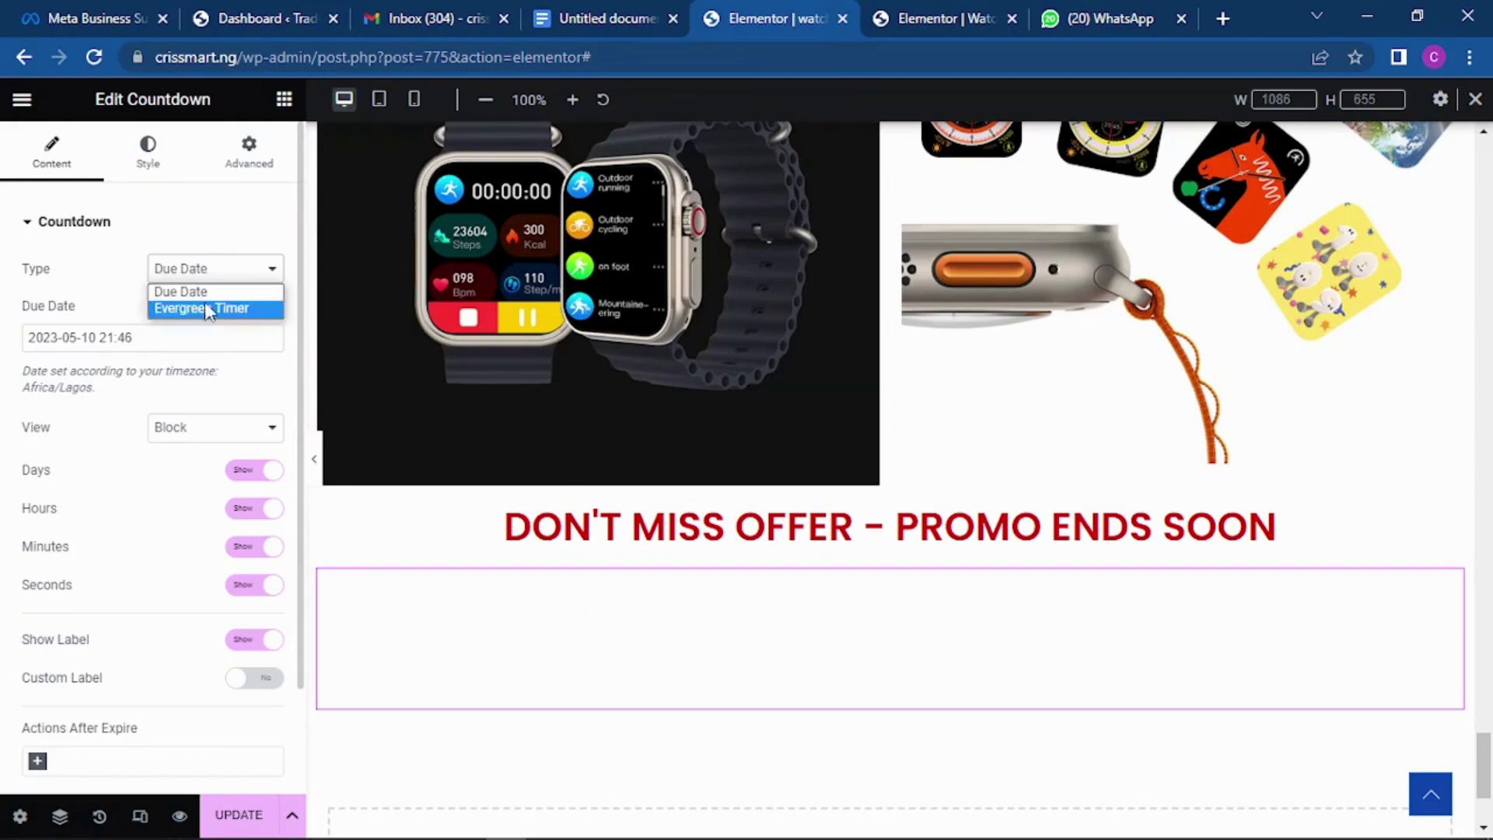
{"action": "left_click", "coordinate": [209, 309]}
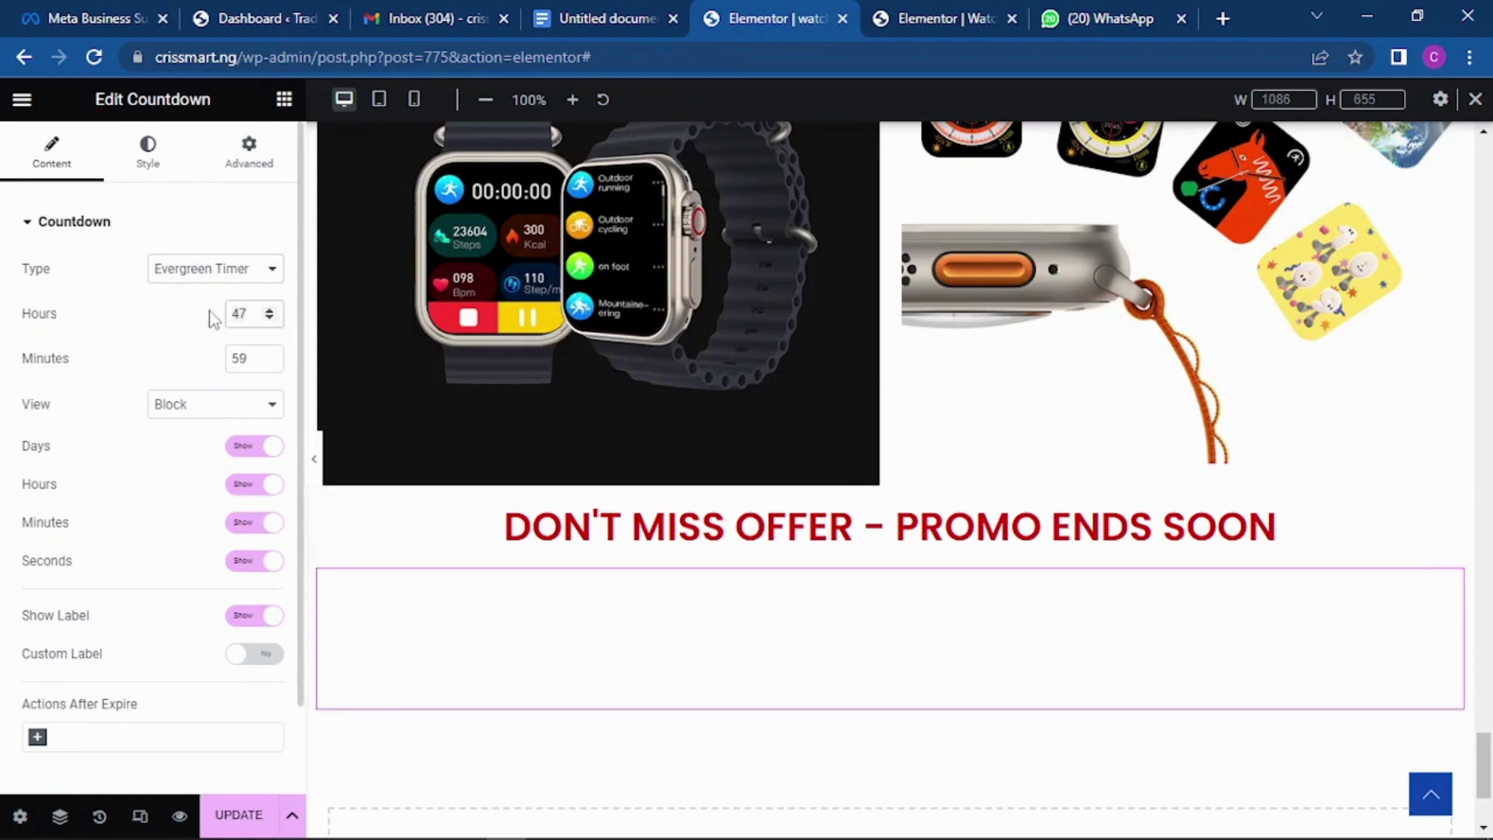
{"action": "key", "text": "BackSpace"}
{"action": "key", "text": "BackSpace"}
{"action": "type", "text": "25"}
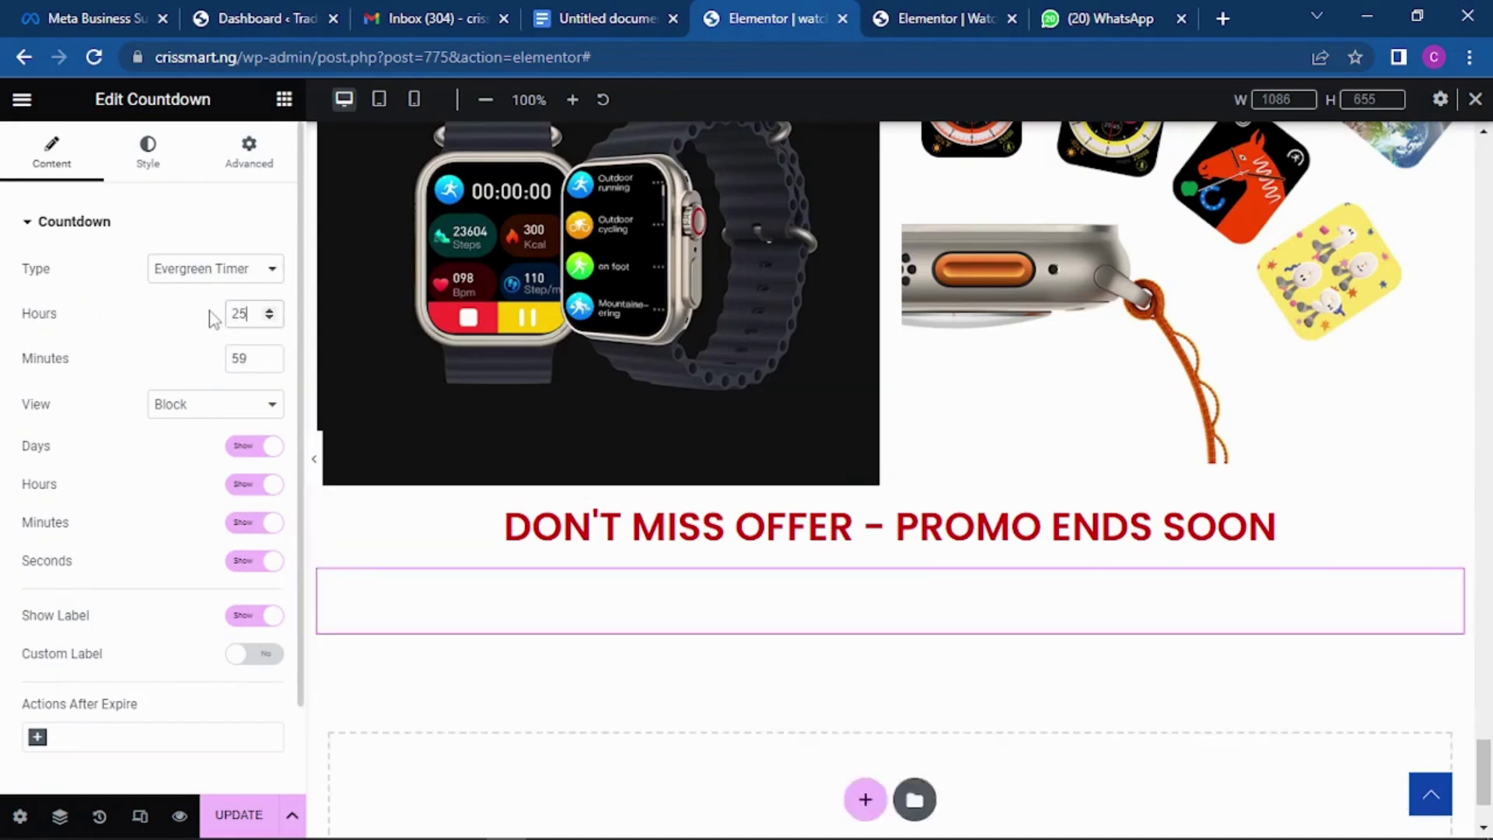
{"action": "key", "text": "BackSpace"}
{"action": "type", "text": "4"}
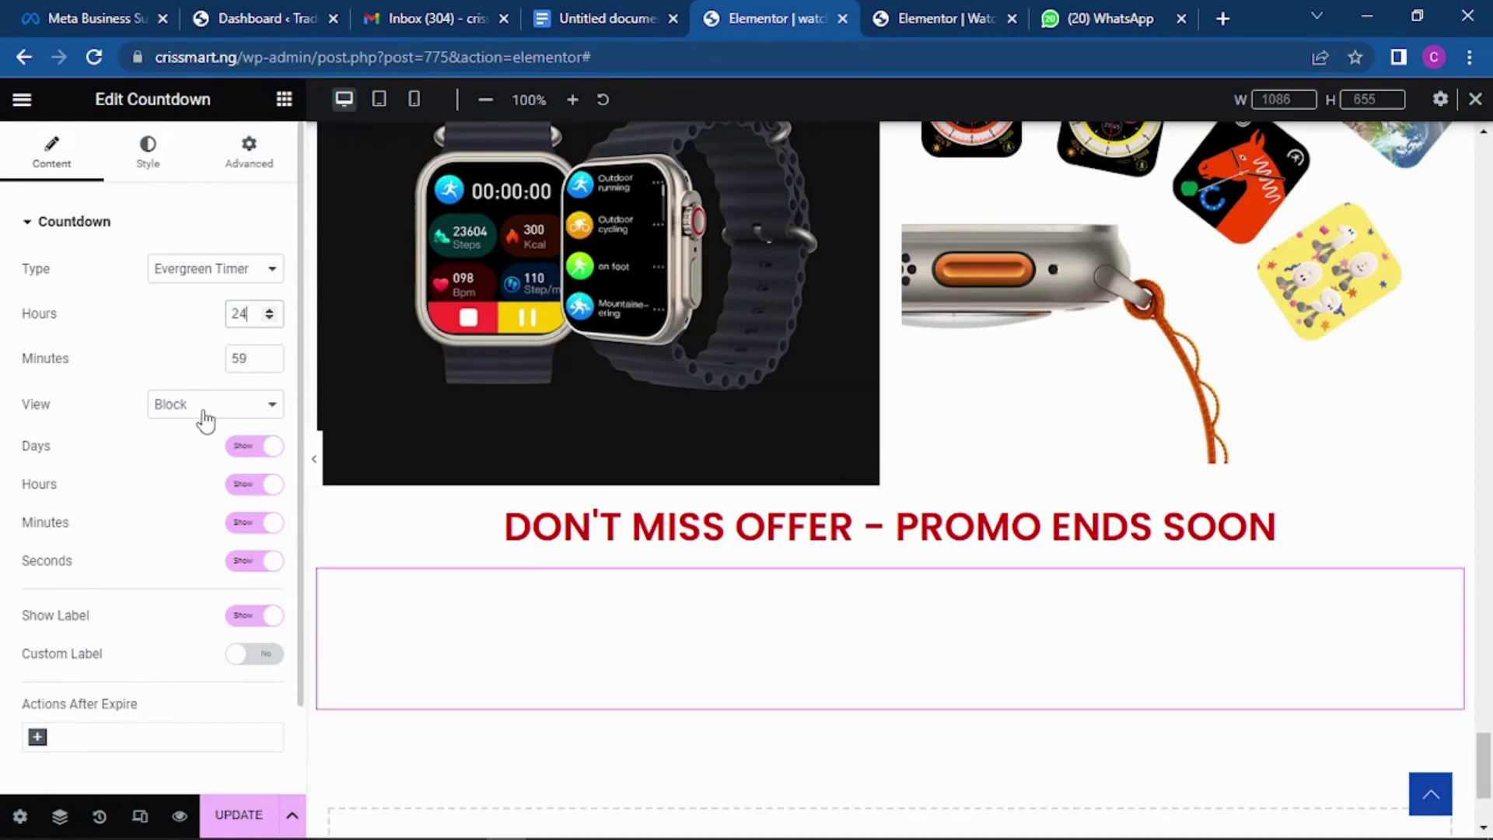
Give the countdown boxes a dark red background color.
{"action": "scroll", "coordinate": [182, 421], "scroll_direction": "down", "scroll_amount": 1}
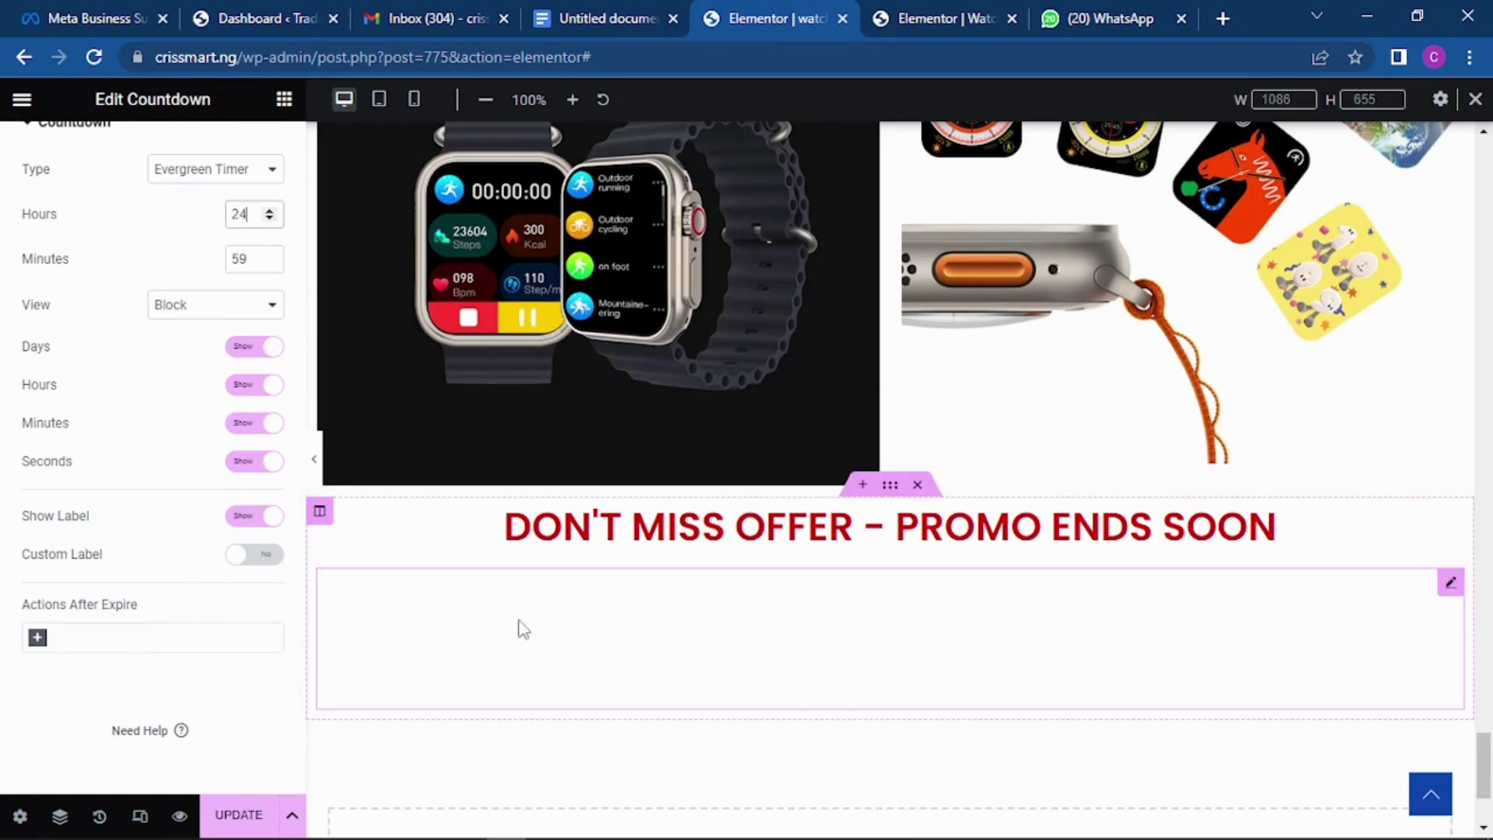
{"action": "scroll", "coordinate": [173, 242], "scroll_direction": "up", "scroll_amount": 2}
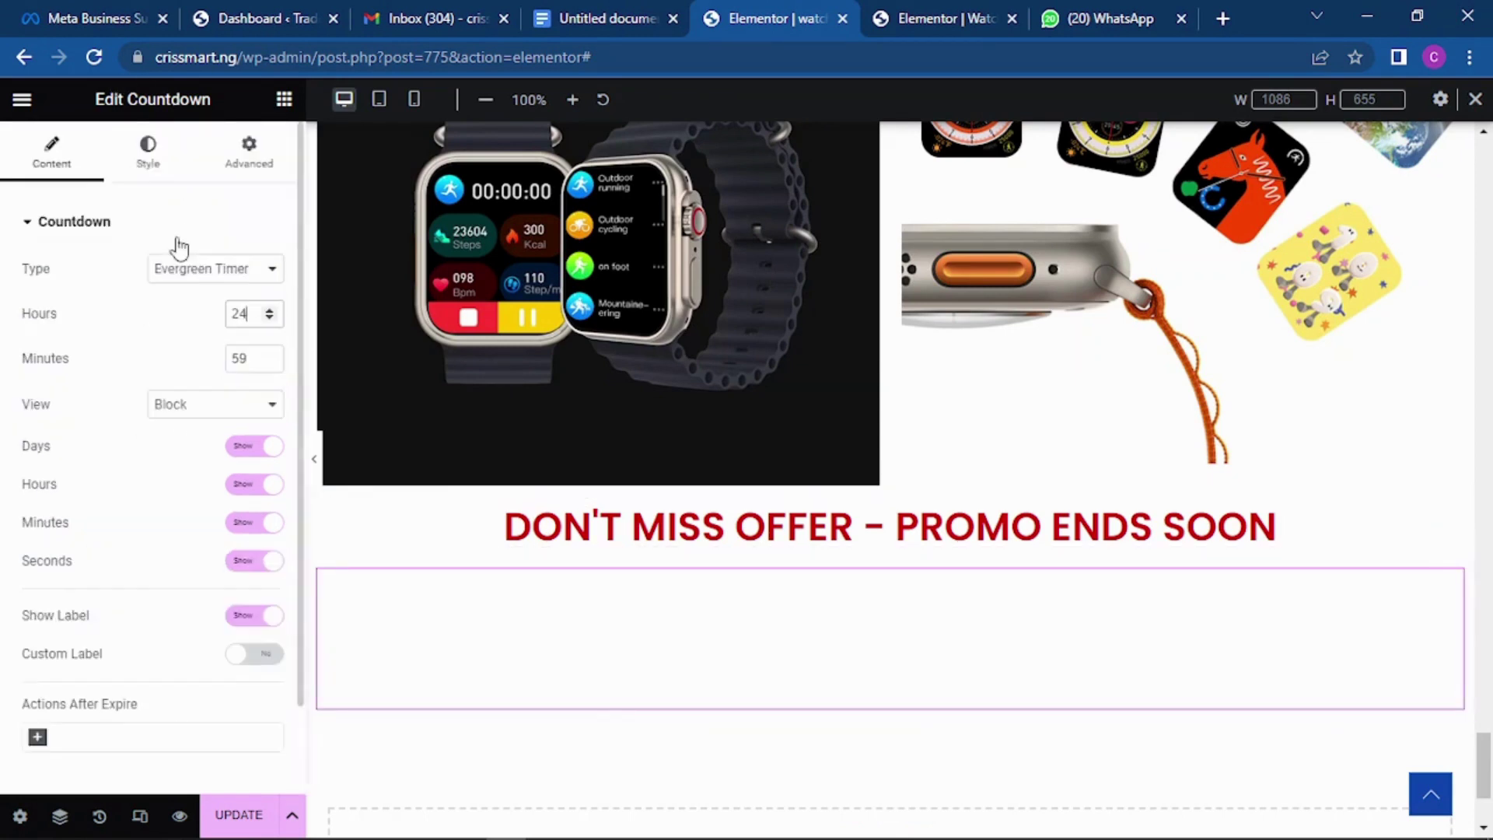
{"action": "left_click", "coordinate": [149, 155]}
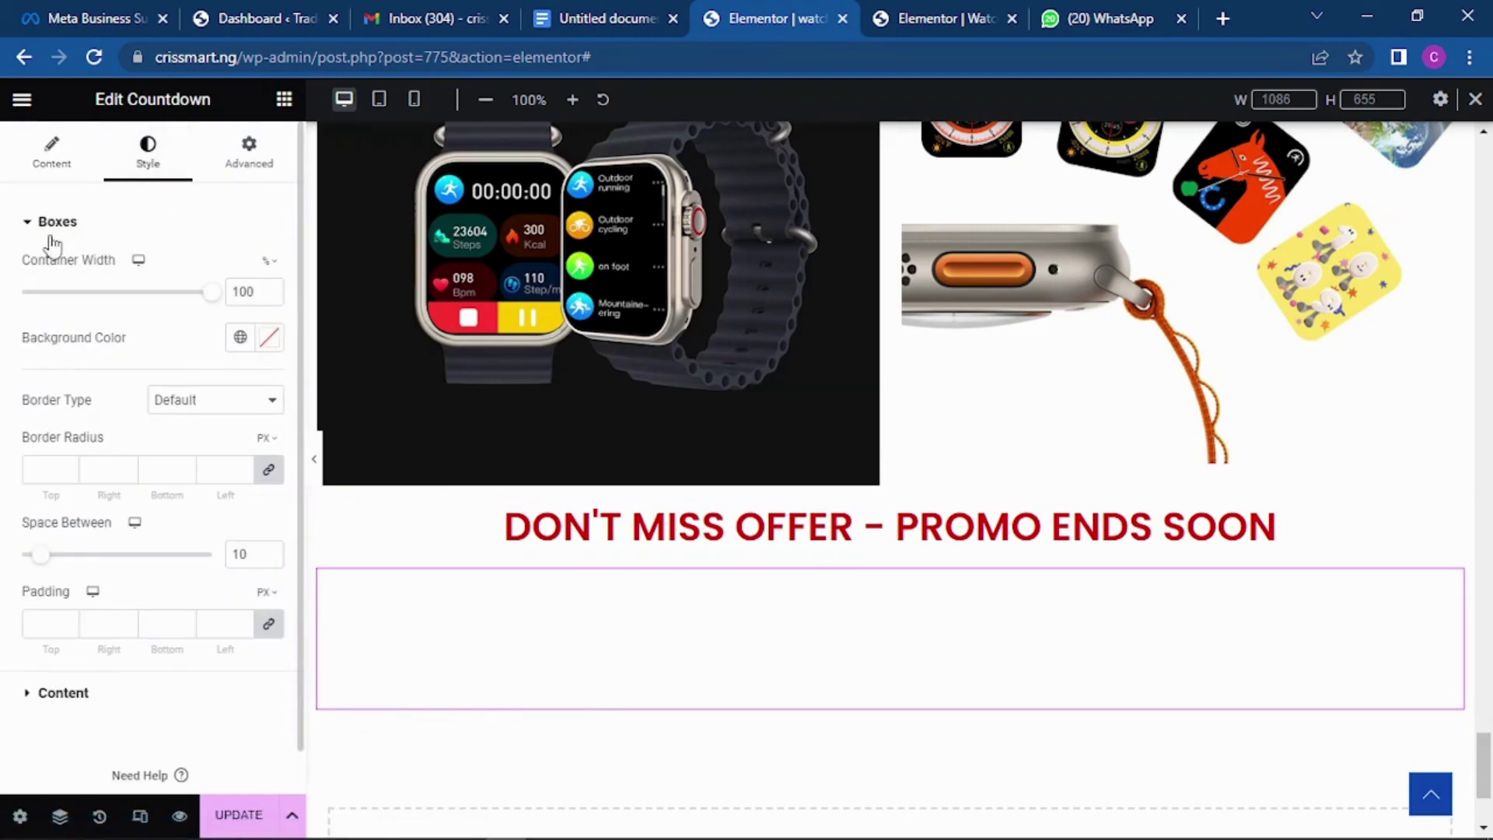
{"action": "left_click", "coordinate": [268, 343]}
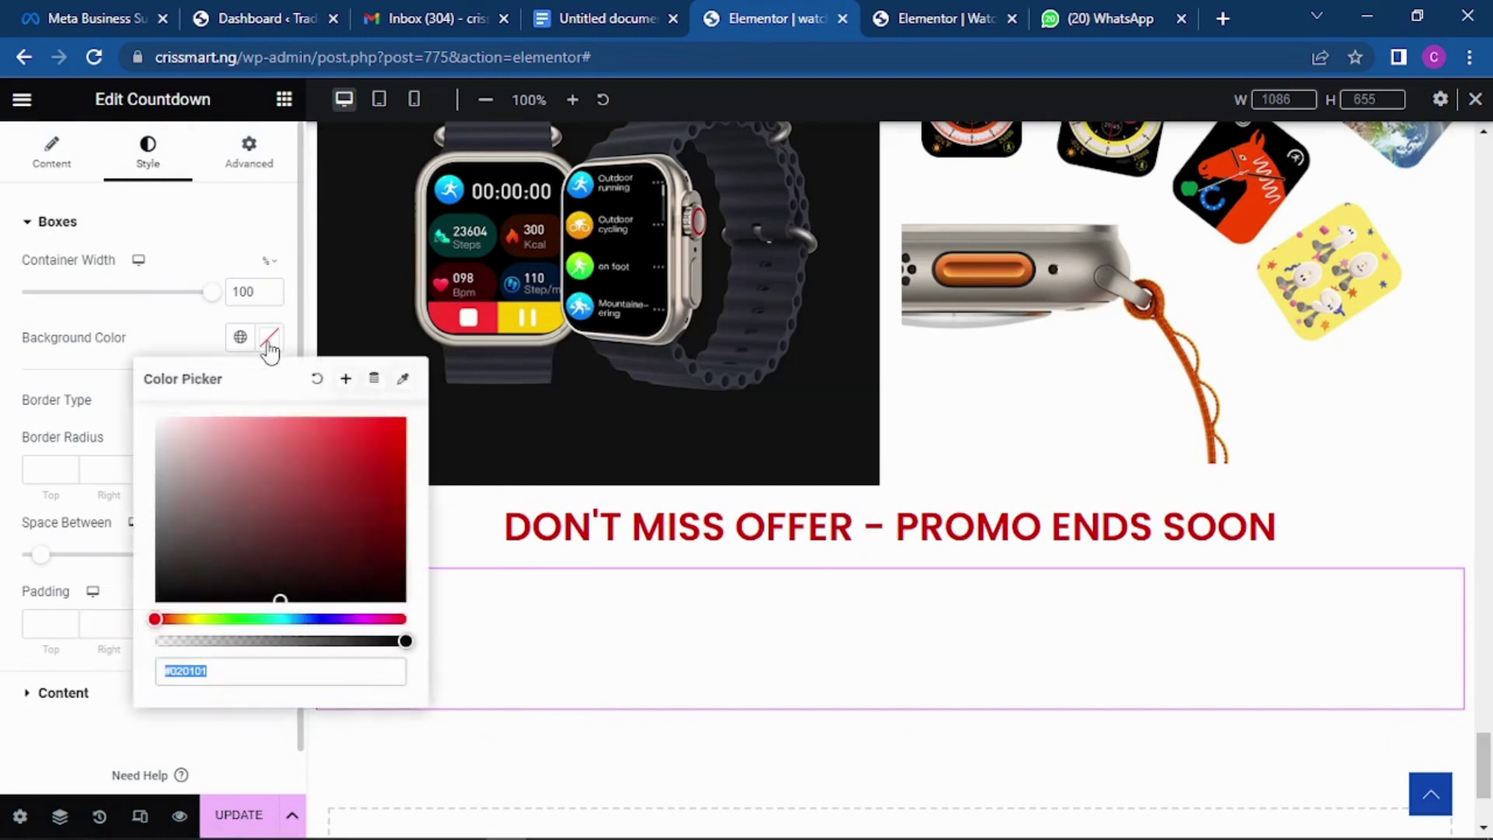
{"action": "left_click", "coordinate": [301, 441]}
{"action": "left_click_drag", "start_coordinate": [331, 454], "coordinate": [414, 475]}
{"action": "left_click", "coordinate": [205, 226]}
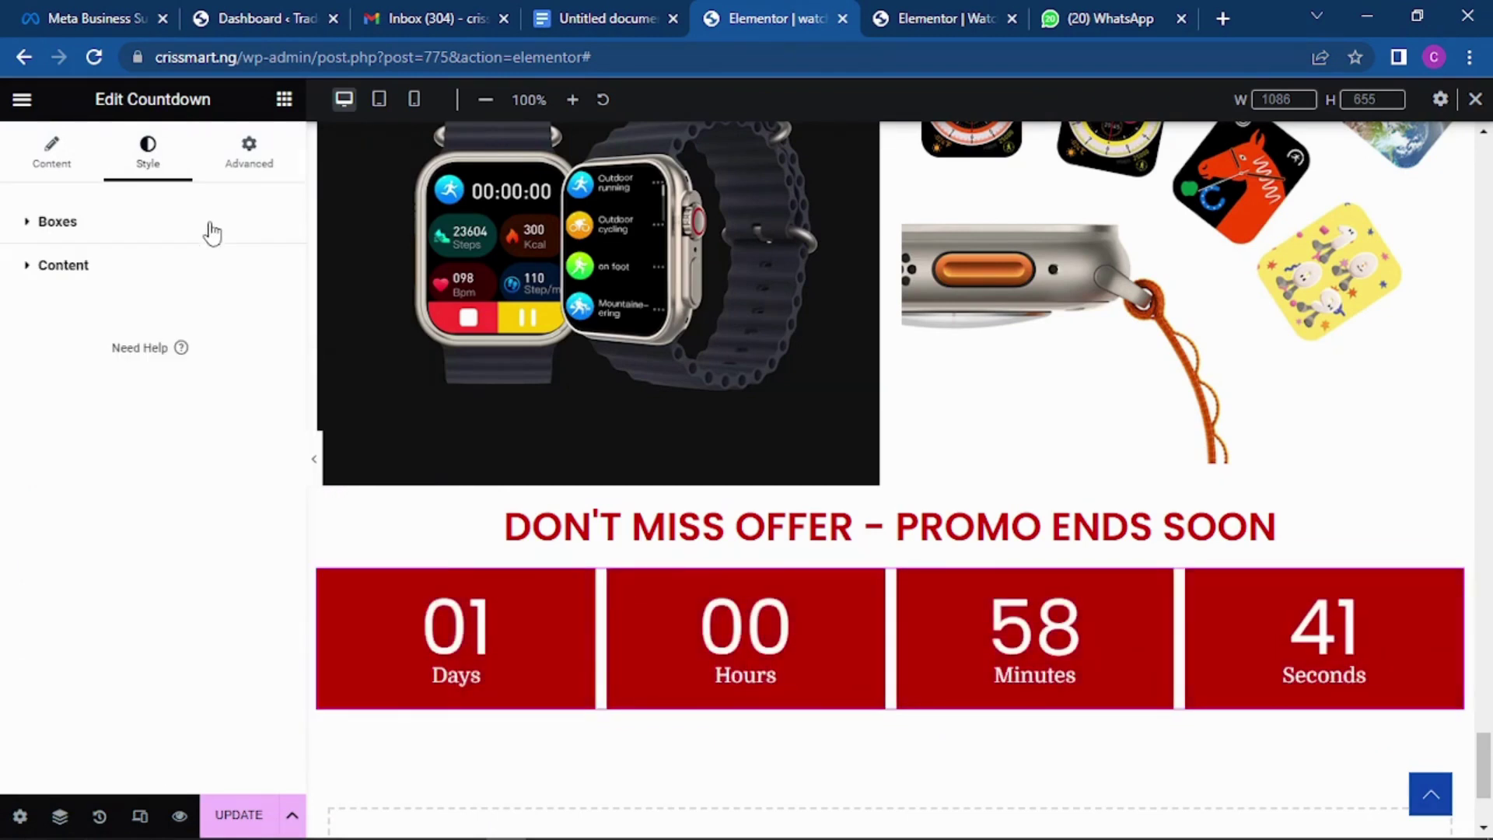
Examine the countdown's digit and label style options, its Advanced layout settings and its box style settings.
{"action": "scroll", "coordinate": [853, 353], "scroll_direction": "down", "scroll_amount": 1}
{"action": "scroll", "coordinate": [848, 352], "scroll_direction": "down", "scroll_amount": 3}
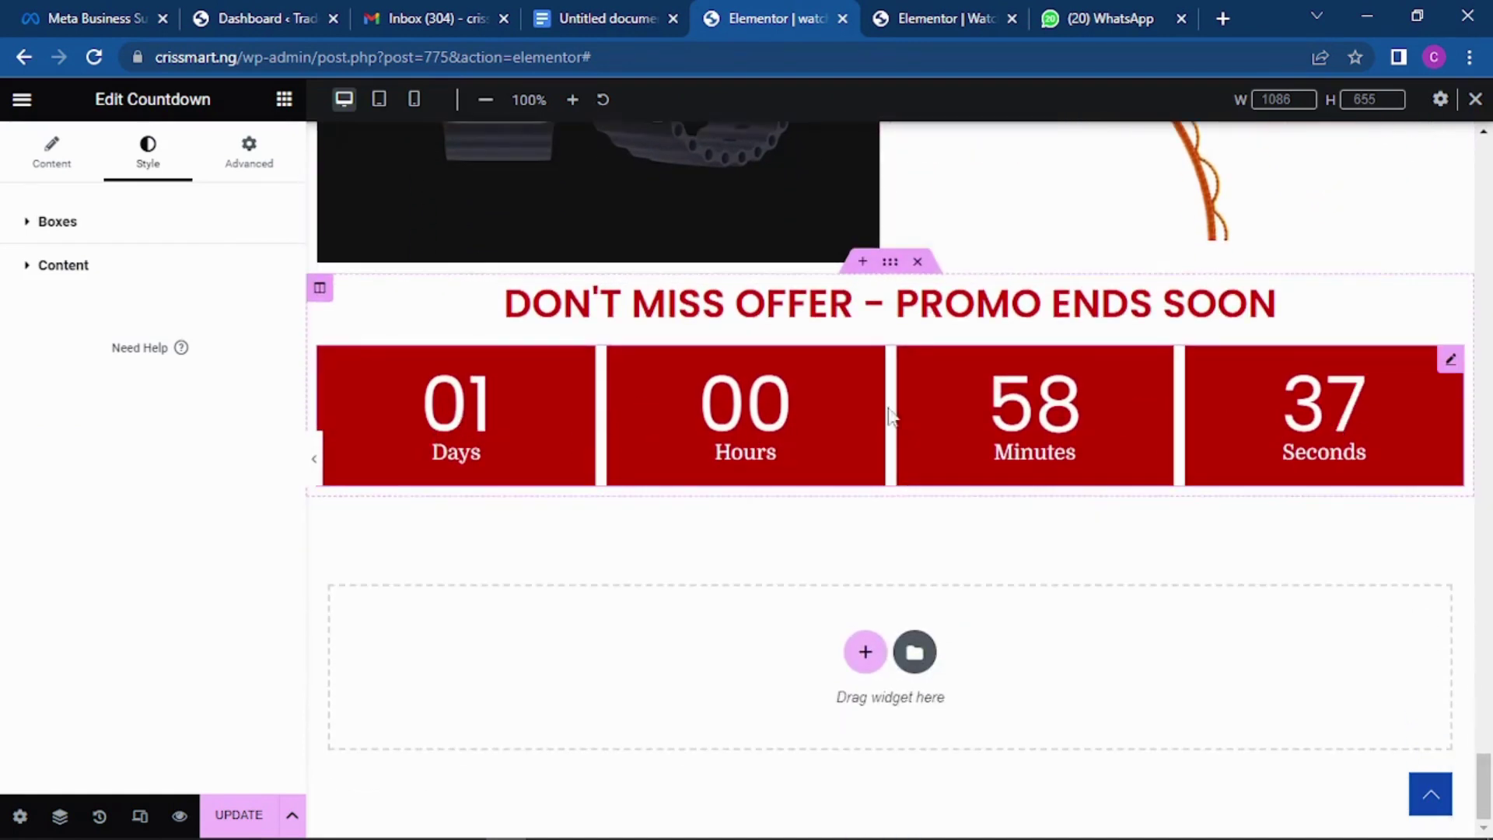
{"action": "left_click", "coordinate": [126, 268]}
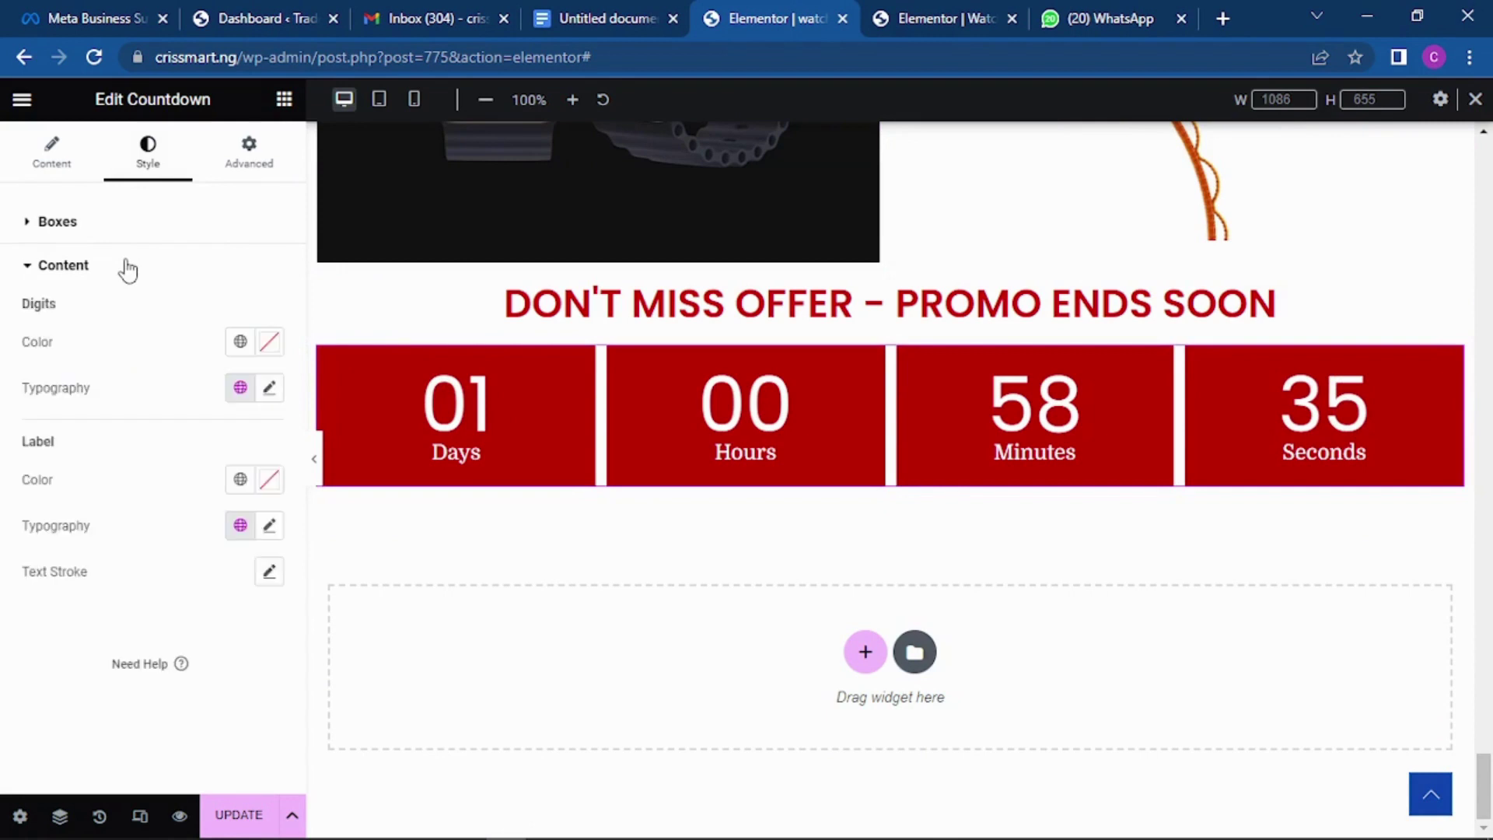
{"action": "left_click", "coordinate": [268, 345]}
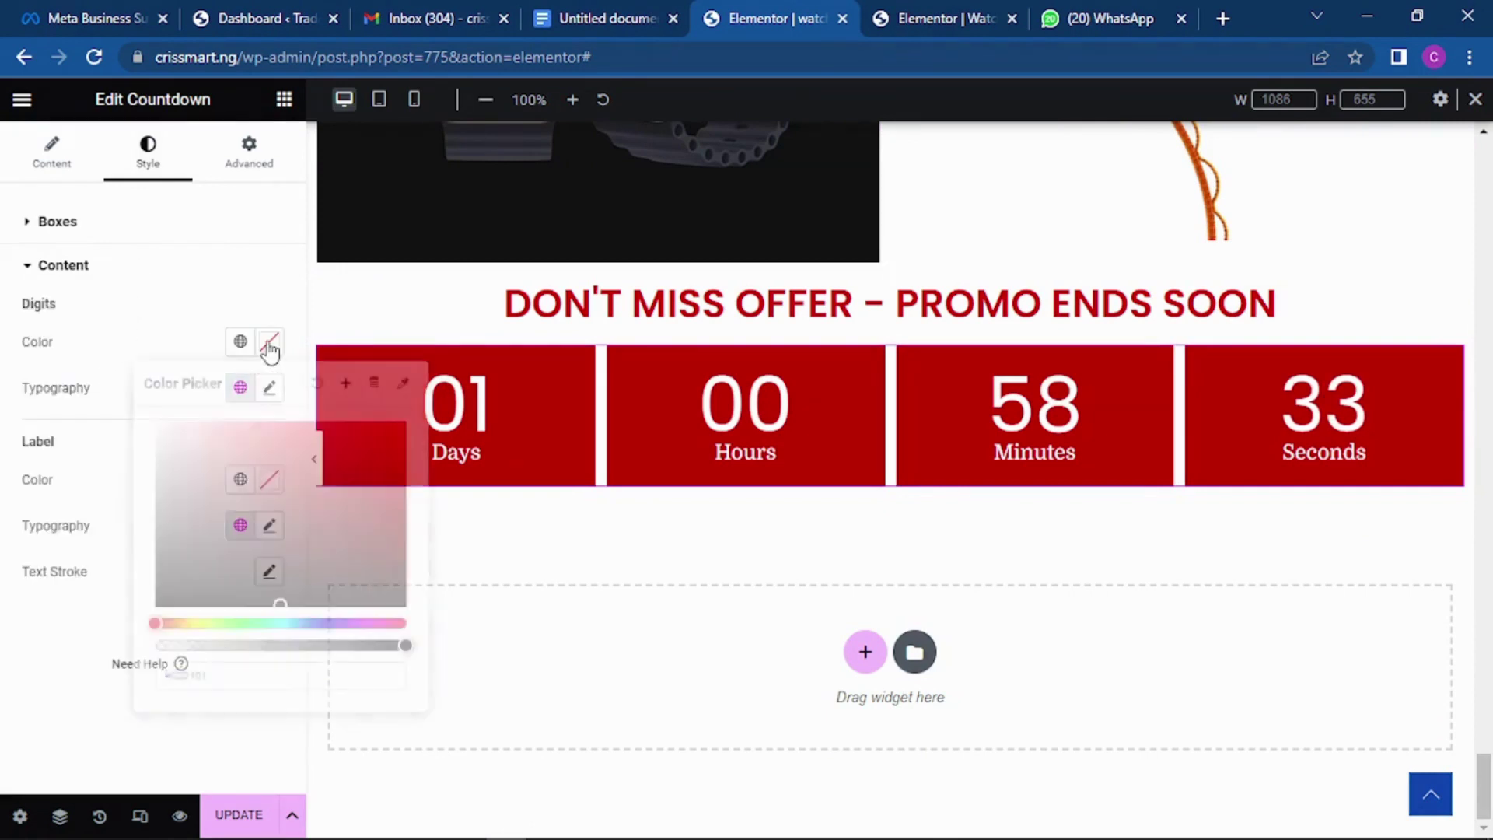
{"action": "left_click", "coordinate": [196, 302]}
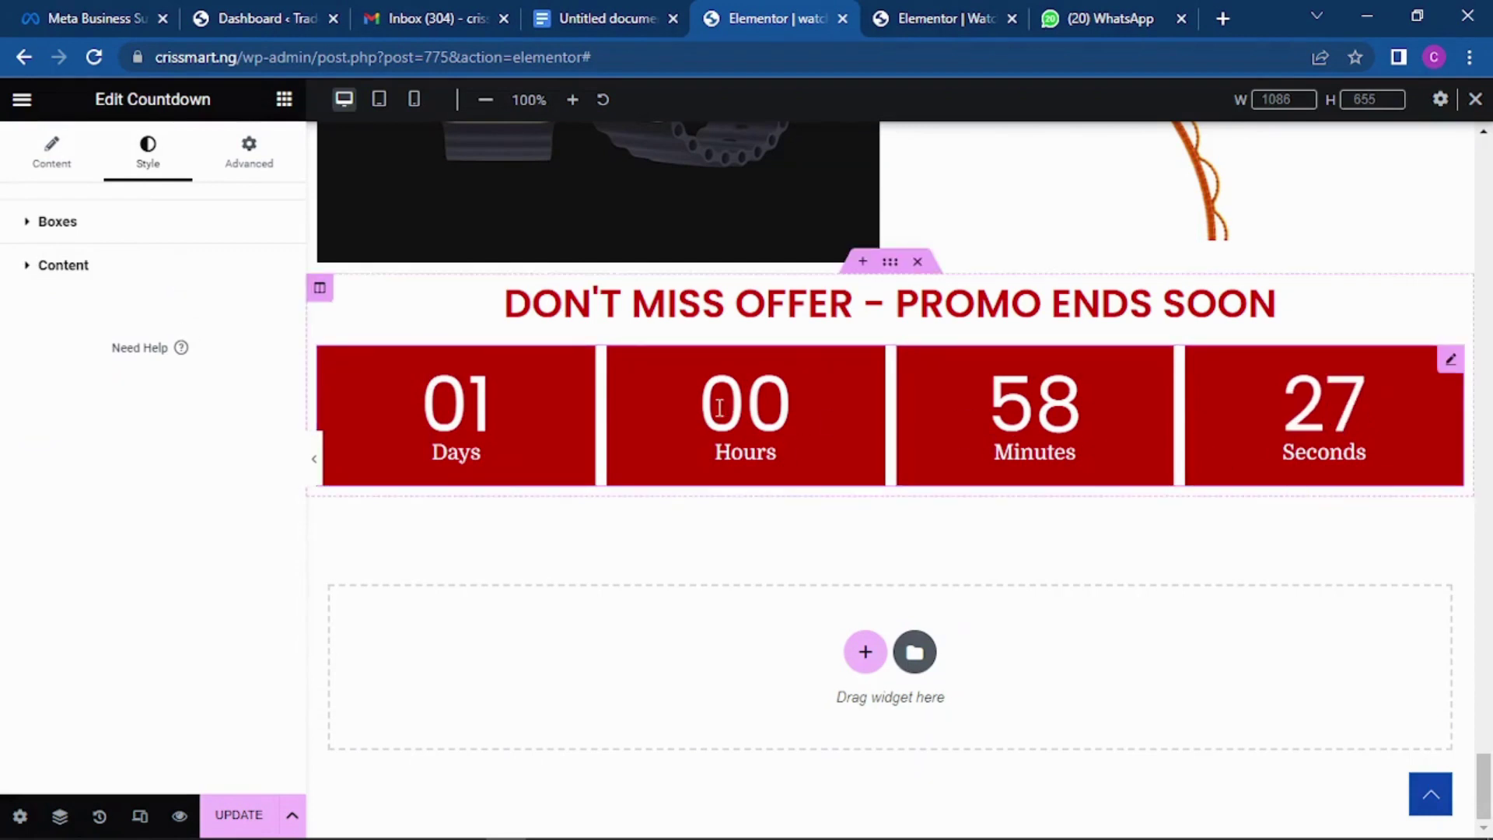
{"action": "left_click", "coordinate": [250, 160]}
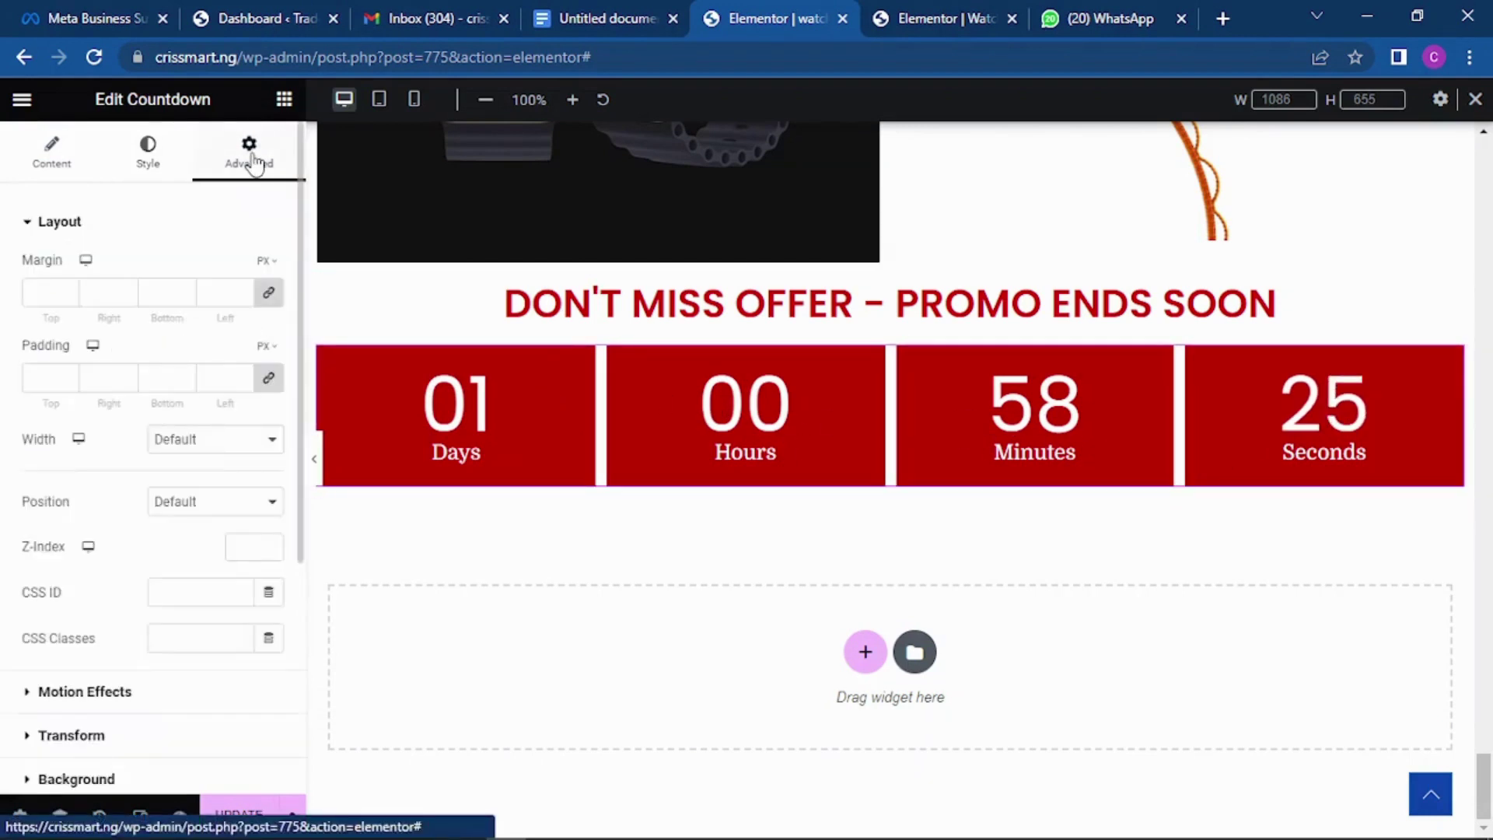
{"action": "left_click", "coordinate": [95, 225]}
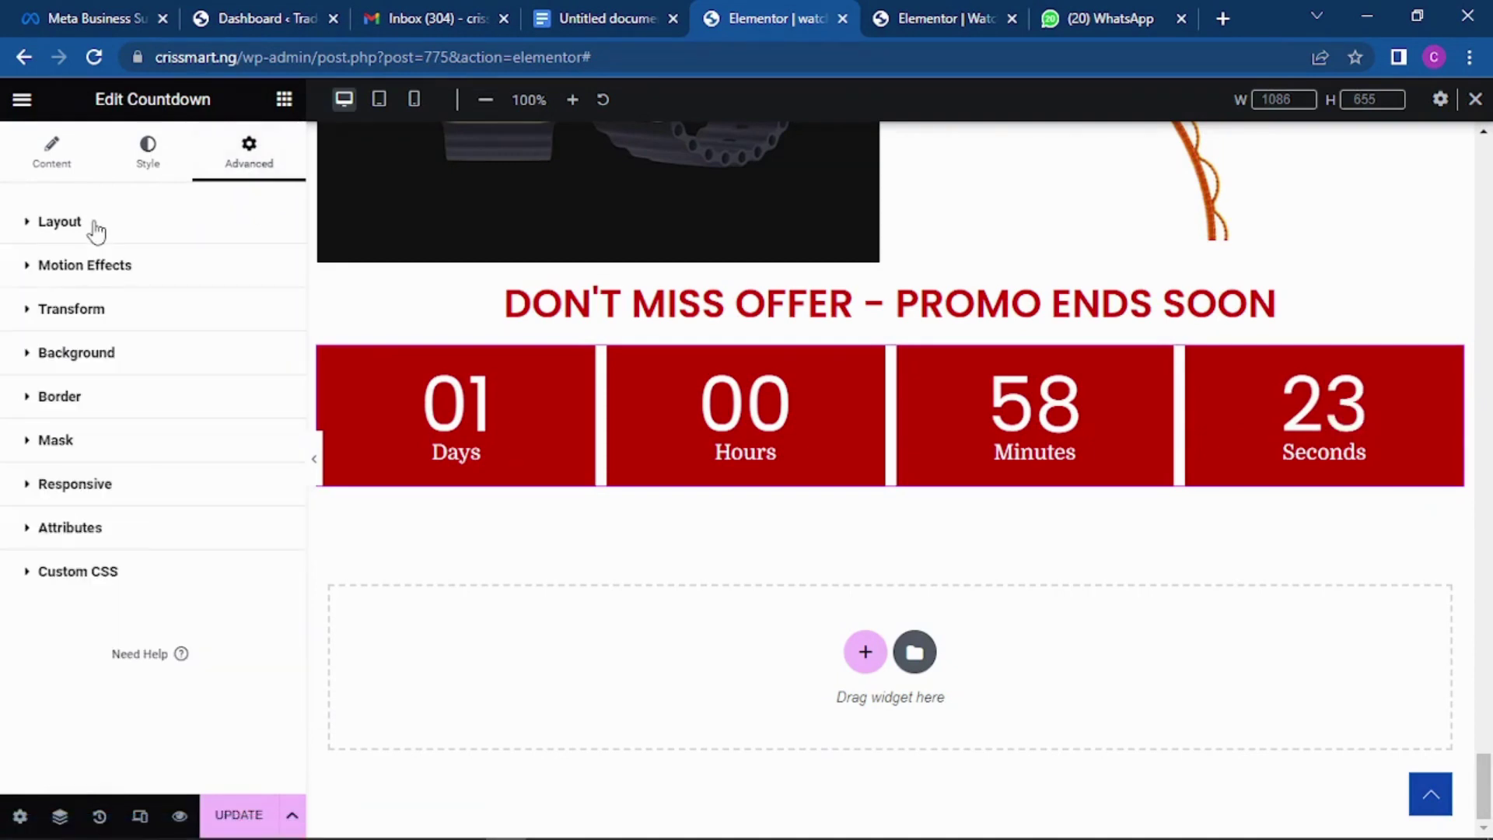
{"action": "left_click", "coordinate": [95, 224]}
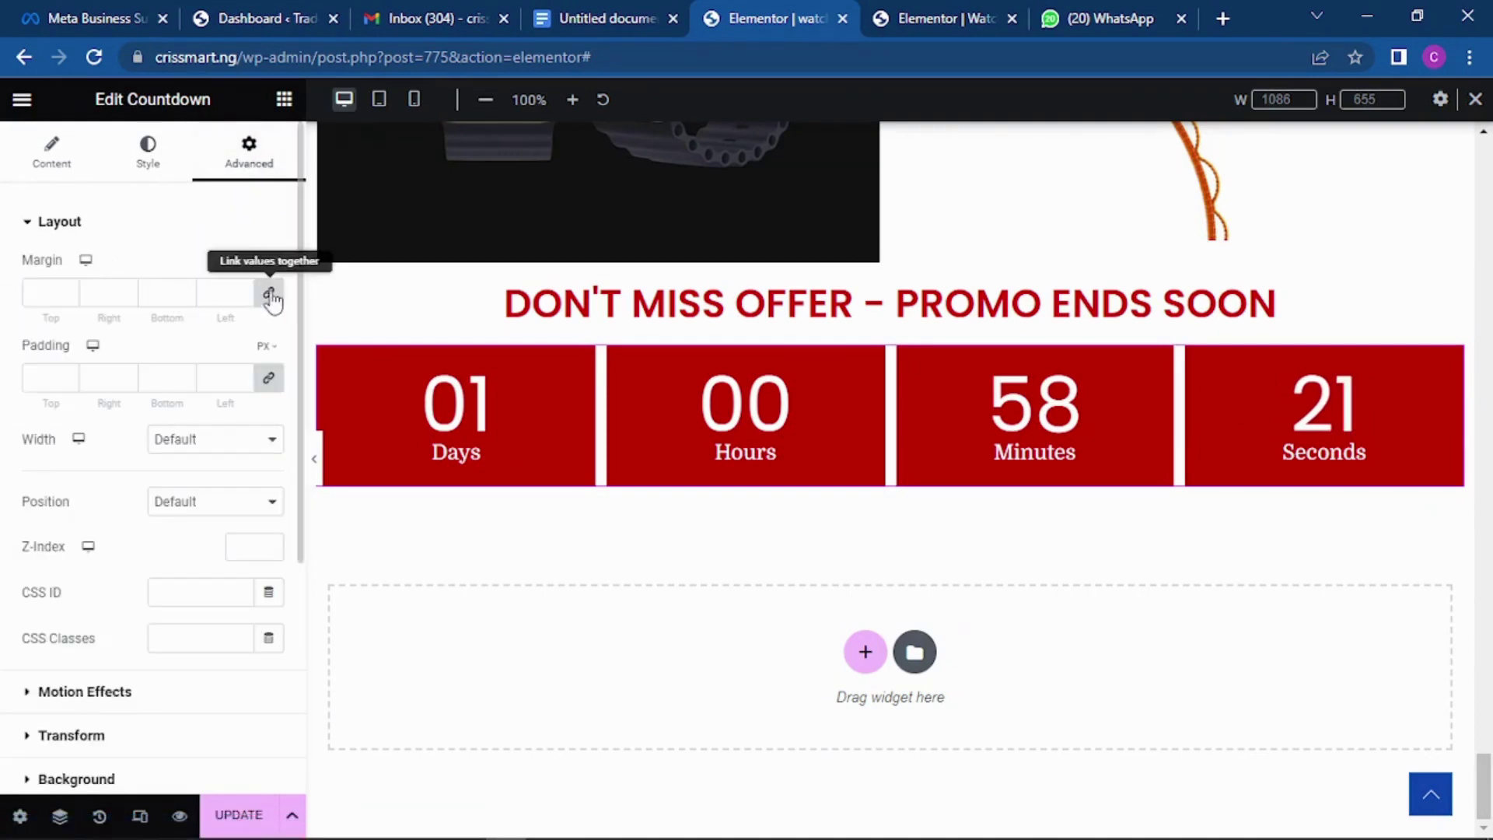
{"action": "left_click", "coordinate": [147, 159]}
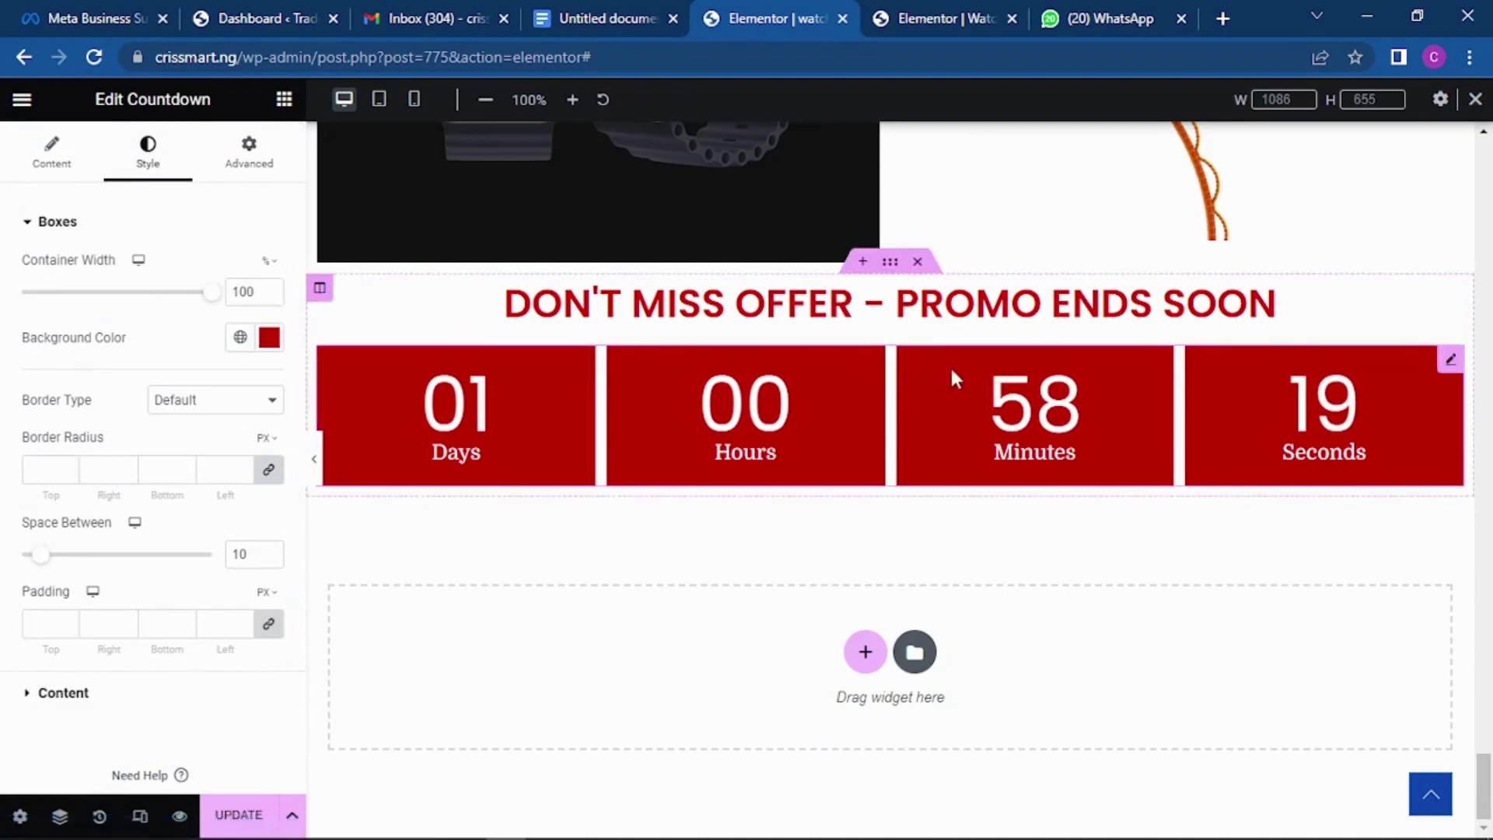
Check what follows the countdown on the existing watch page, and add a two-column section below the countdown on the new page.
{"action": "left_click", "coordinate": [916, 19]}
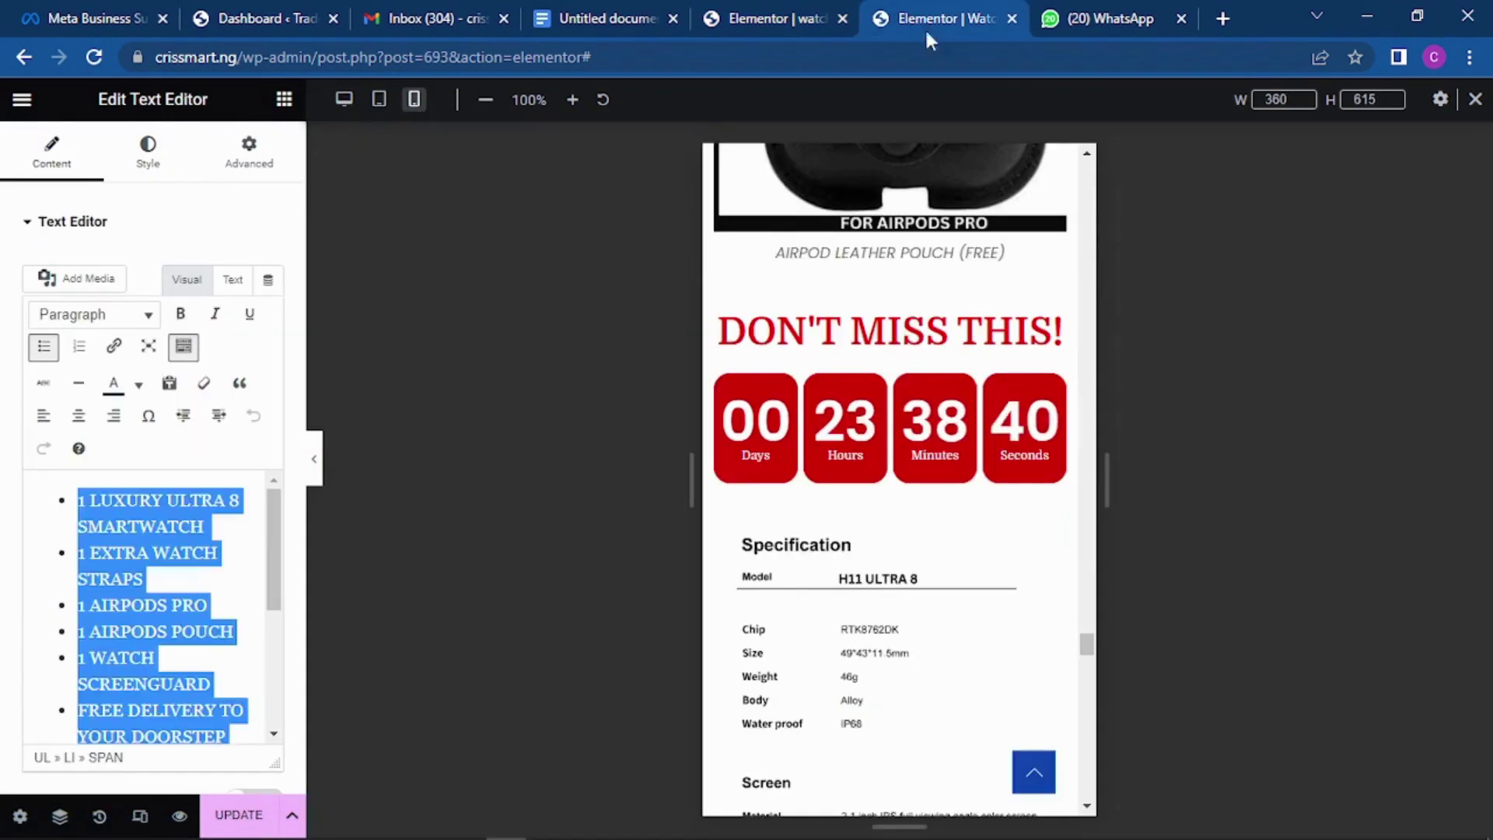
{"action": "scroll", "coordinate": [856, 350], "scroll_direction": "down", "scroll_amount": 5}
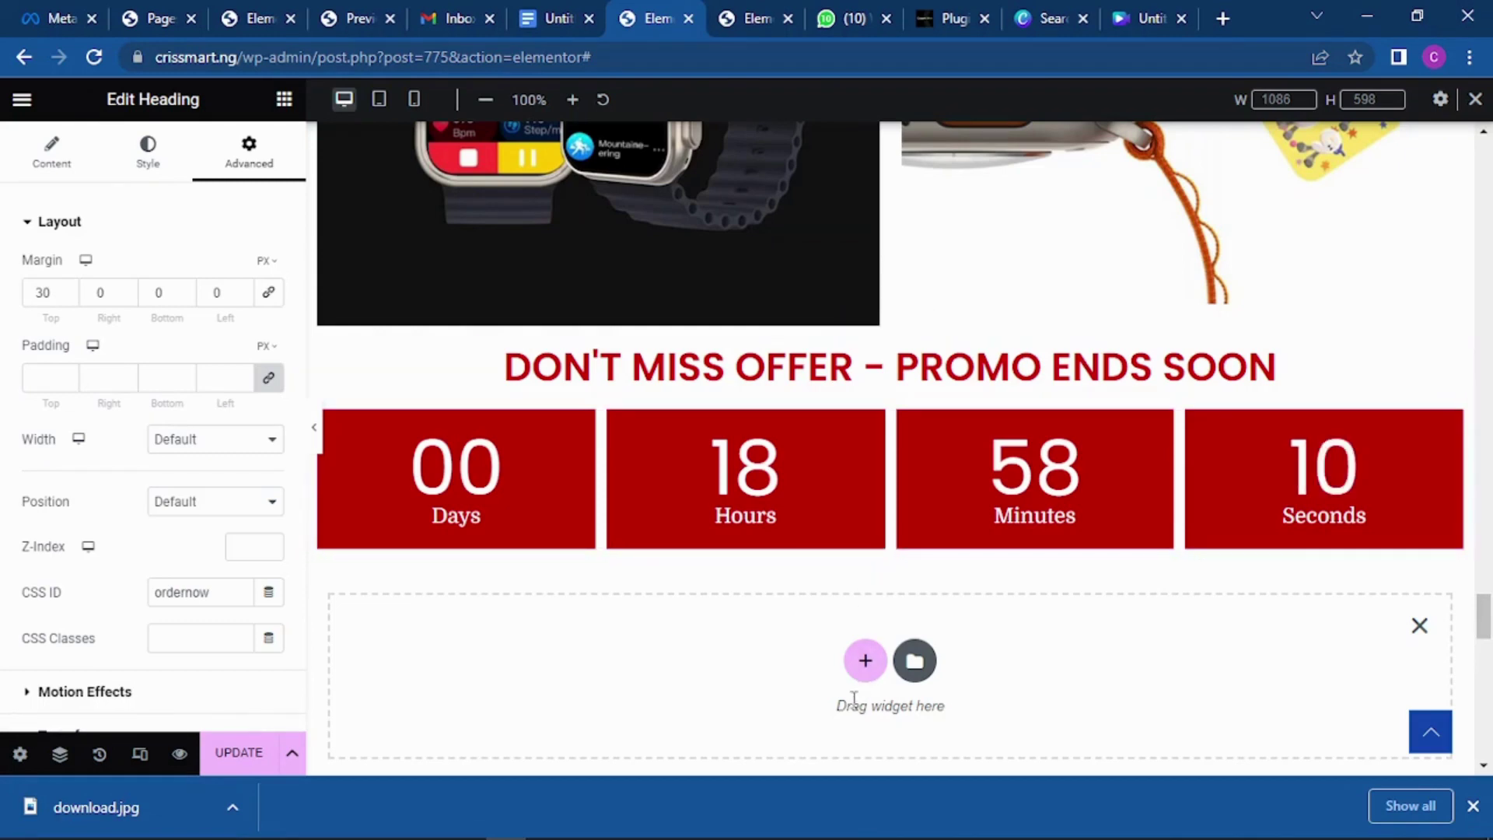
{"action": "left_click", "coordinate": [865, 663]}
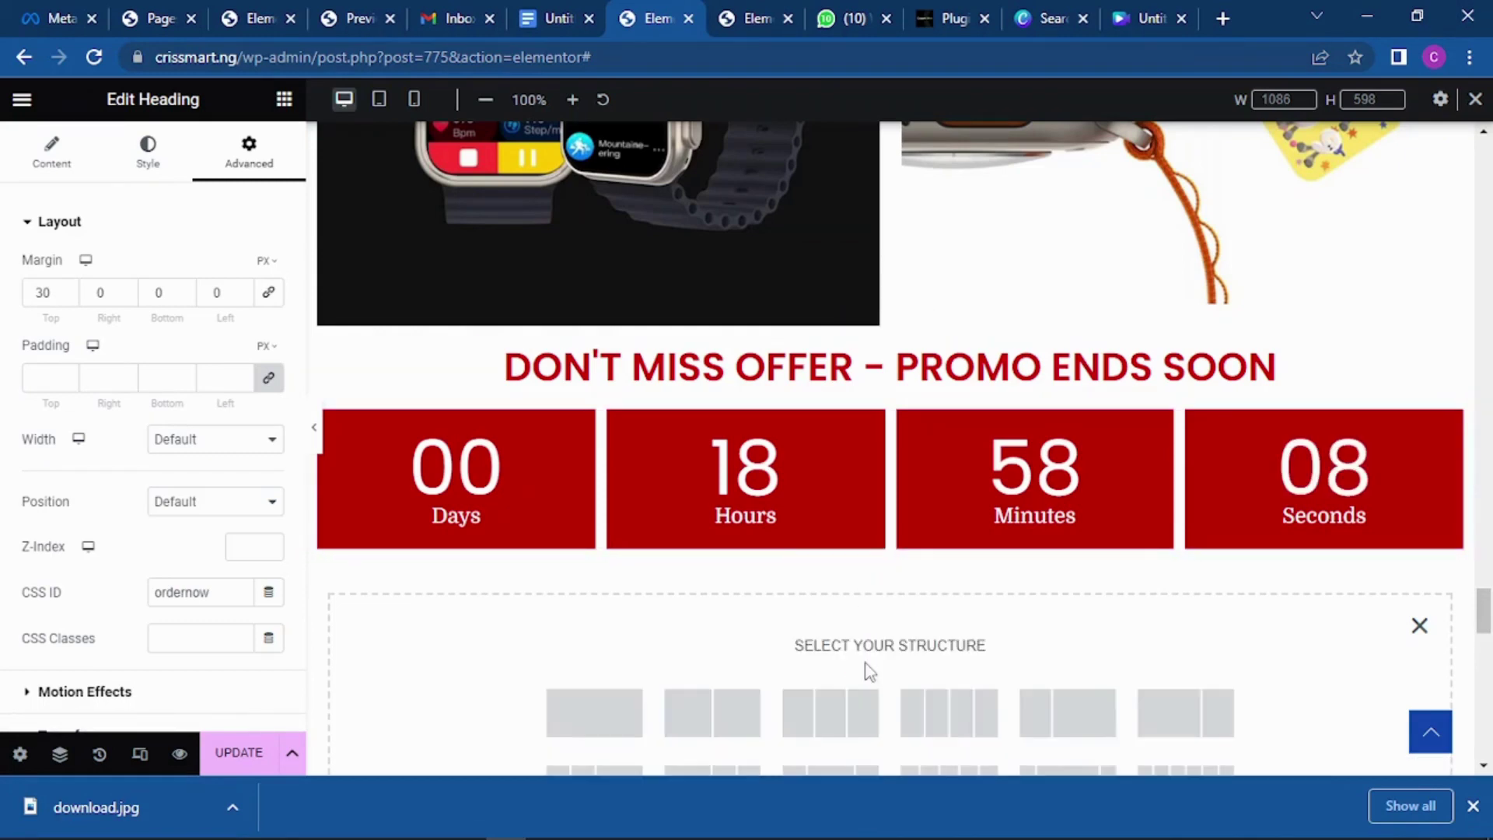
{"action": "left_click", "coordinate": [727, 715]}
{"action": "scroll", "coordinate": [762, 595], "scroll_direction": "up", "scroll_amount": 3}
{"action": "scroll", "coordinate": [778, 575], "scroll_direction": "down", "scroll_amount": 1}
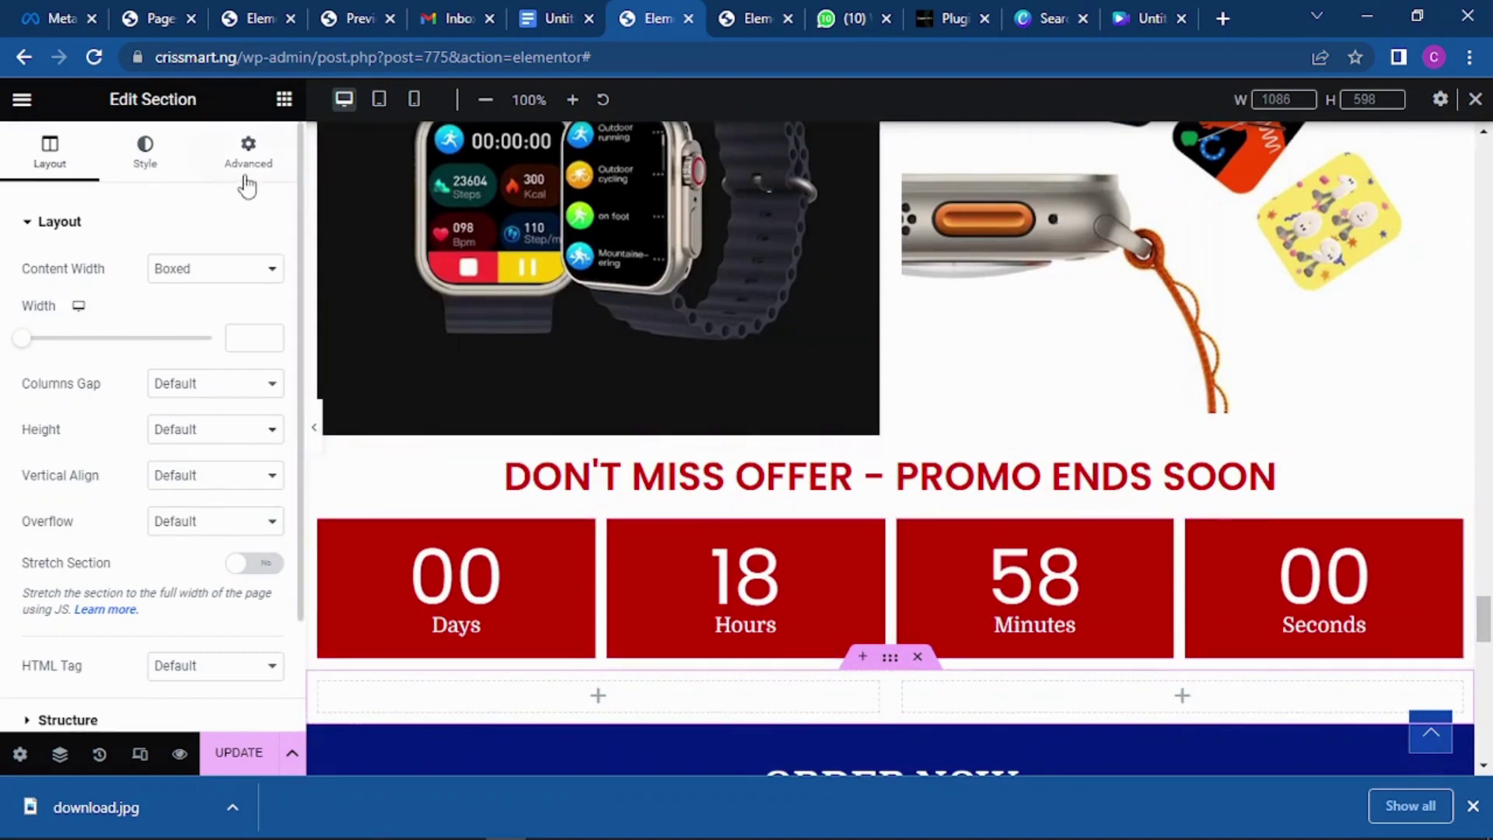
Add an Image widget to the first column of the new section and set its image size to Full.
{"action": "left_click", "coordinate": [284, 99]}
{"action": "left_click_drag", "start_coordinate": [74, 465], "coordinate": [568, 687]}
{"action": "scroll", "coordinate": [588, 358], "scroll_direction": "down", "scroll_amount": 5}
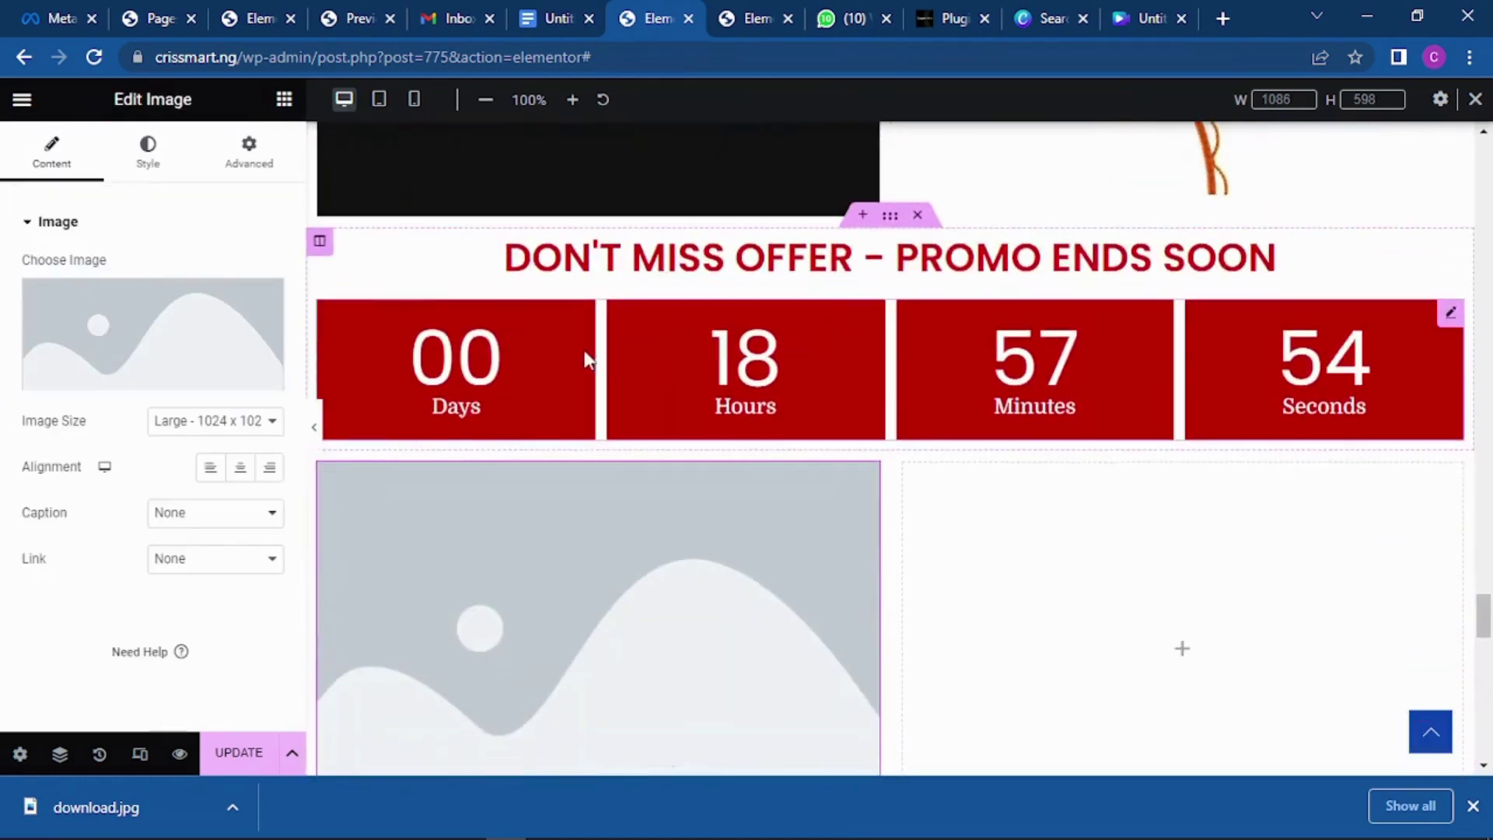
{"action": "left_click", "coordinate": [192, 421]}
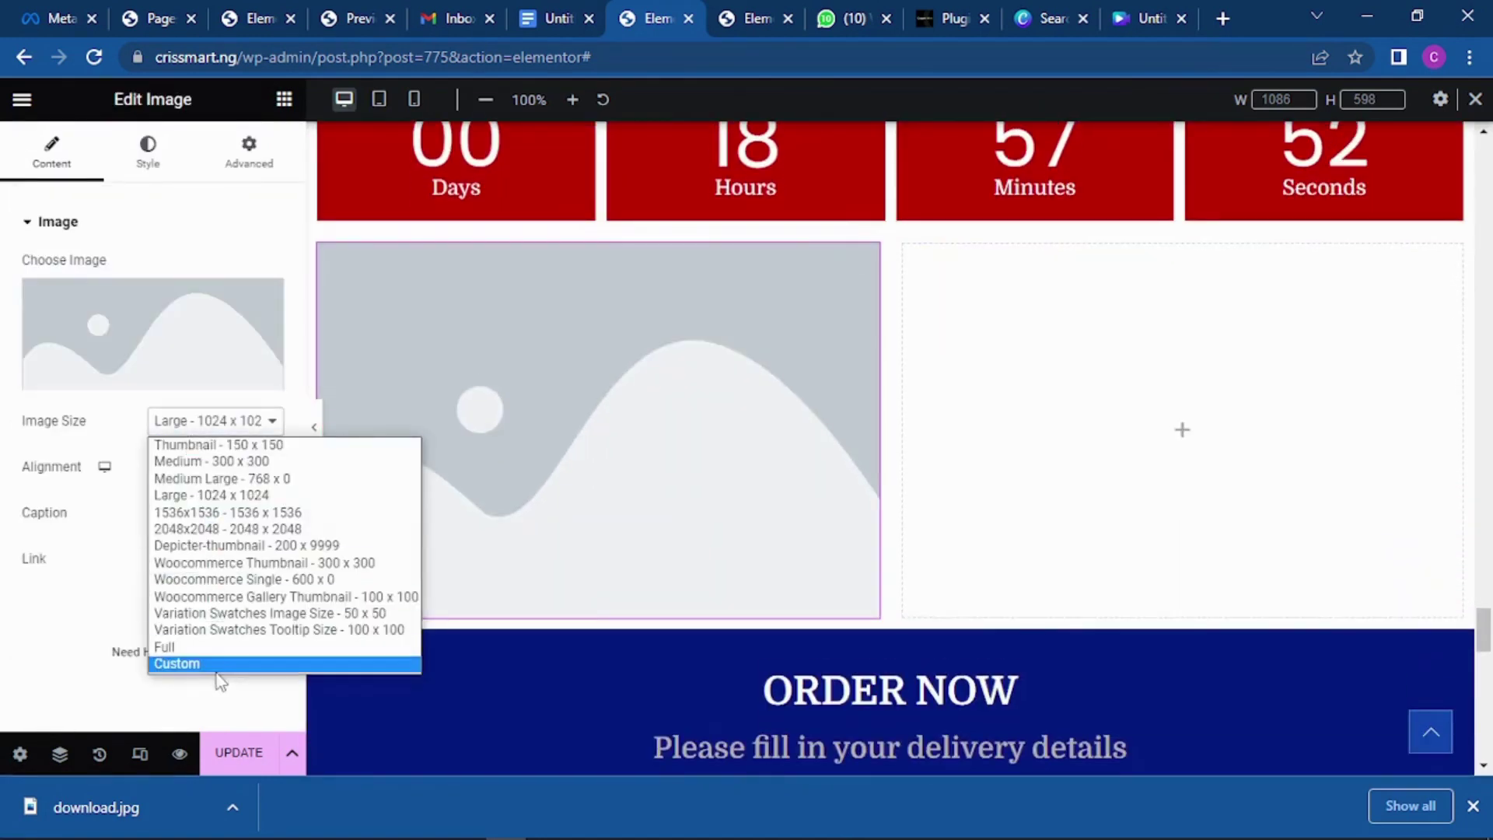
{"action": "left_click", "coordinate": [206, 647]}
Start a file upload for the image and browse to the testimonials folder inside the USE folder on the Desktop.
{"action": "left_click", "coordinate": [150, 357]}
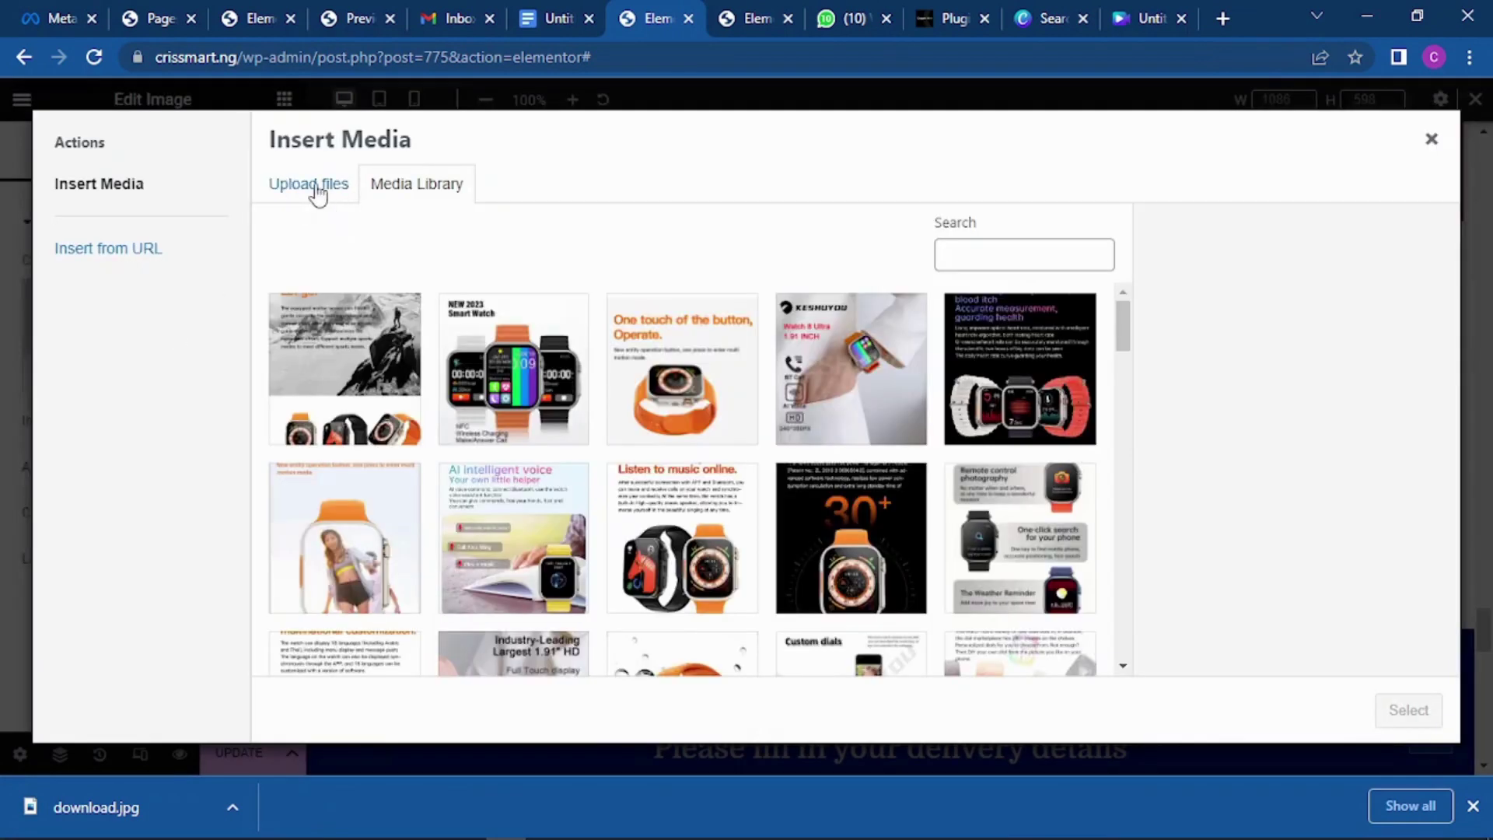
{"action": "left_click", "coordinate": [318, 189]}
{"action": "left_click", "coordinate": [804, 470]}
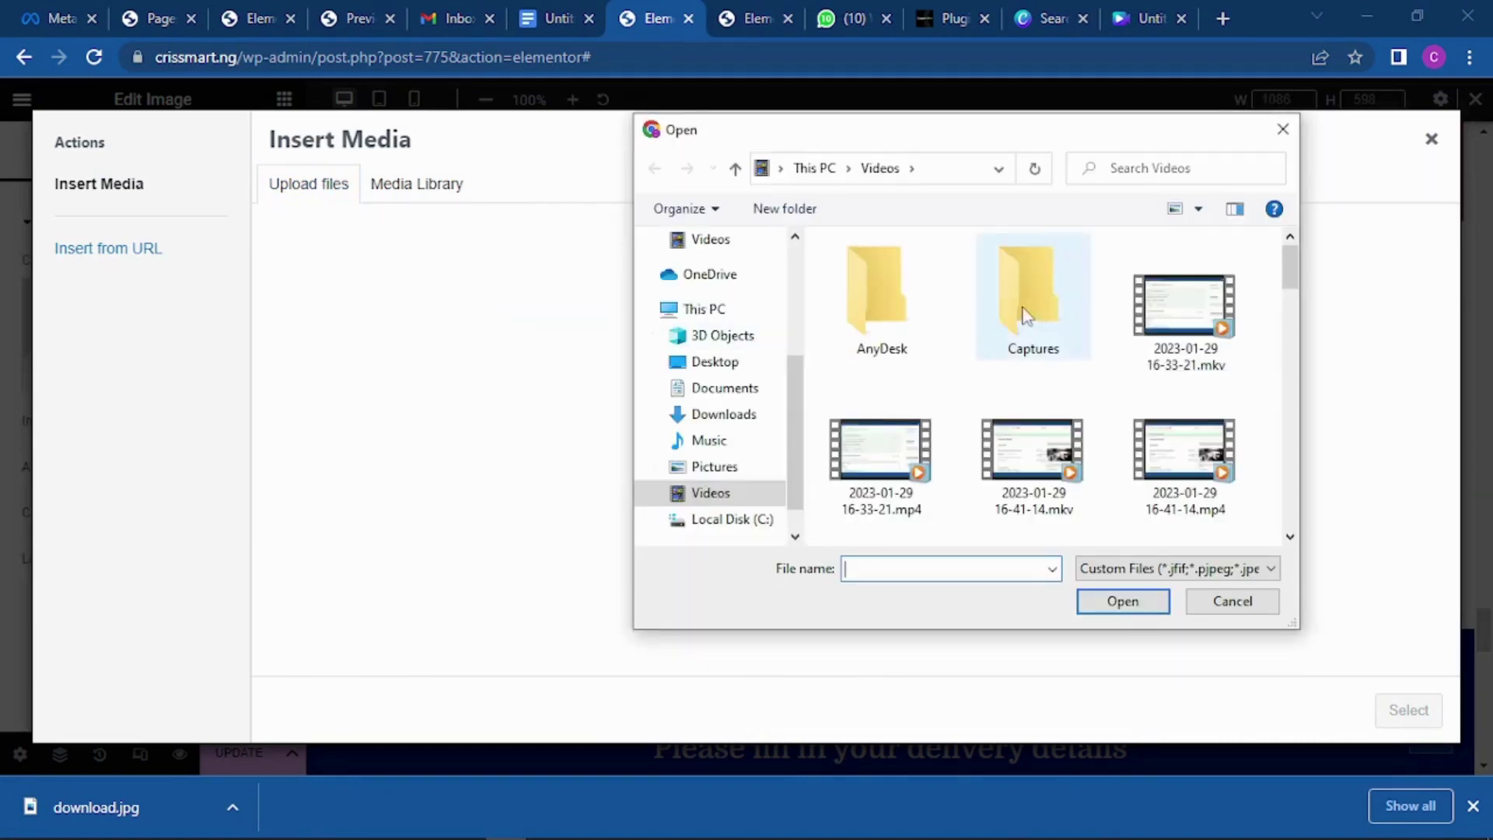
{"action": "scroll", "coordinate": [1058, 296], "scroll_direction": "down", "scroll_amount": 2}
{"action": "scroll", "coordinate": [972, 303], "scroll_direction": "up", "scroll_amount": 2}
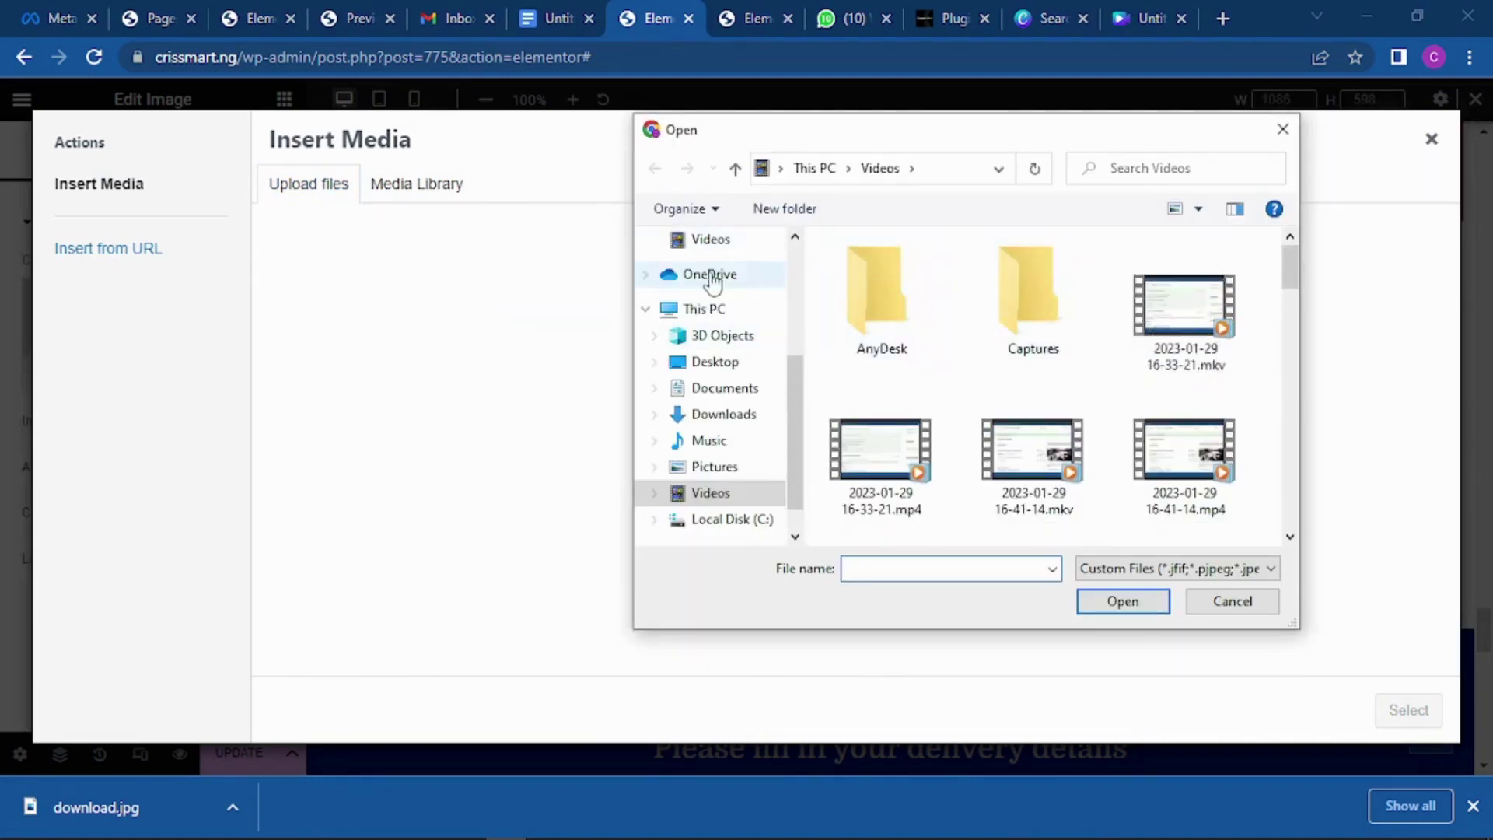
{"action": "left_click", "coordinate": [714, 362]}
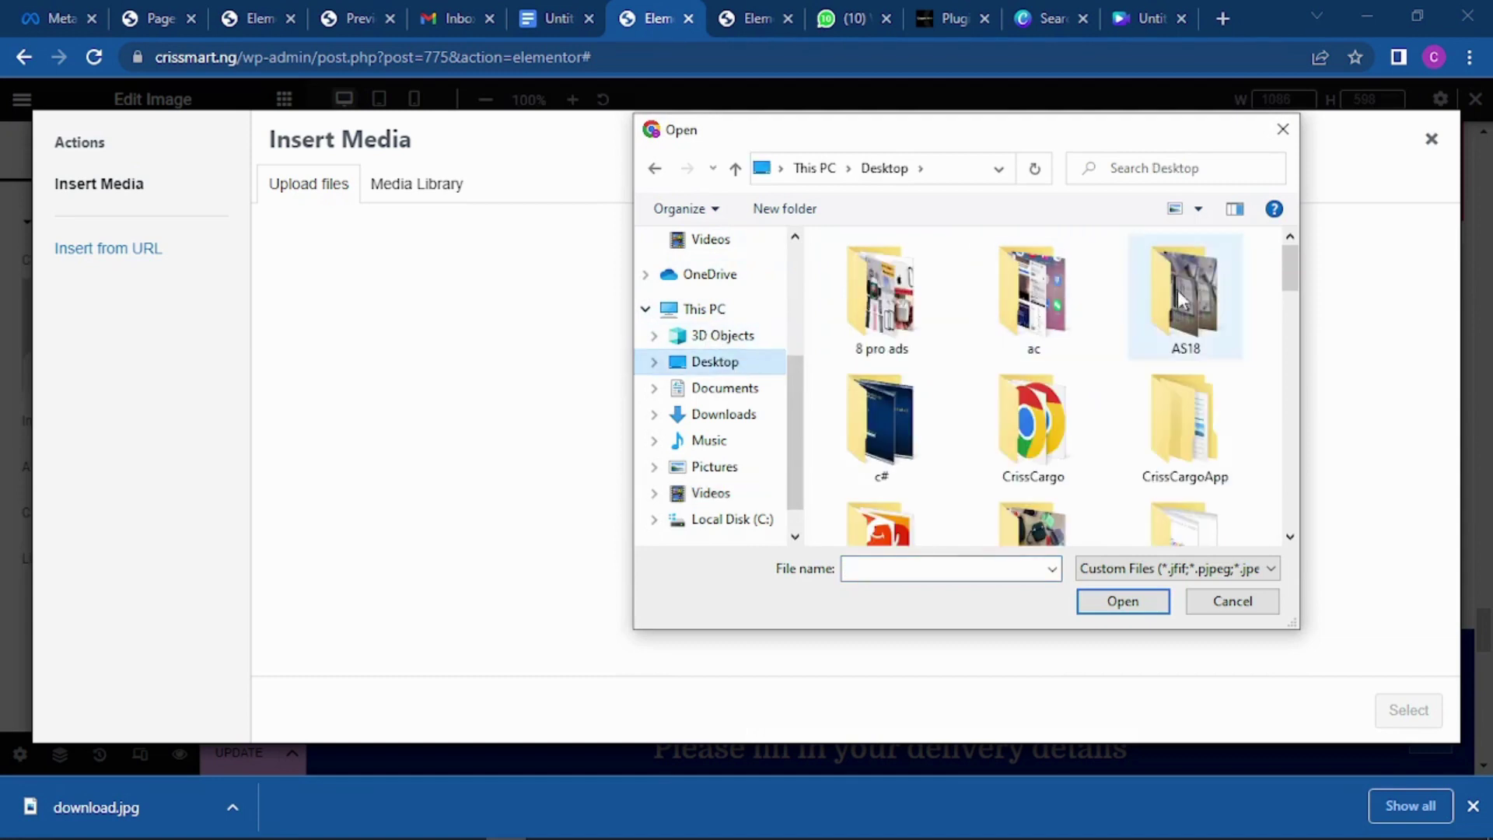
{"action": "scroll", "coordinate": [1182, 331], "scroll_direction": "down", "scroll_amount": 5}
{"action": "scroll", "coordinate": [1183, 333], "scroll_direction": "down", "scroll_amount": 3}
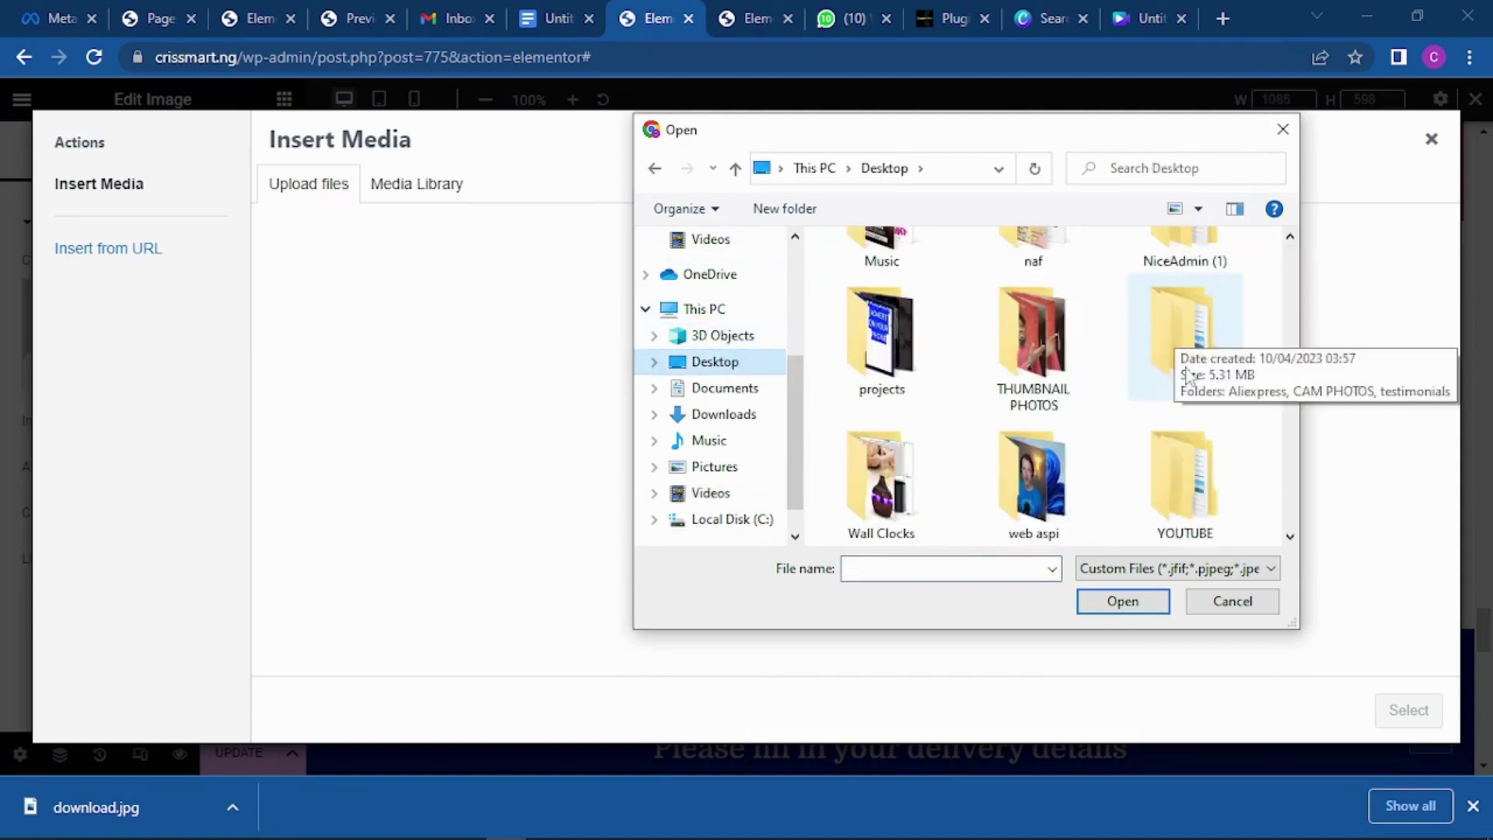
{"action": "double_click", "coordinate": [1178, 342]}
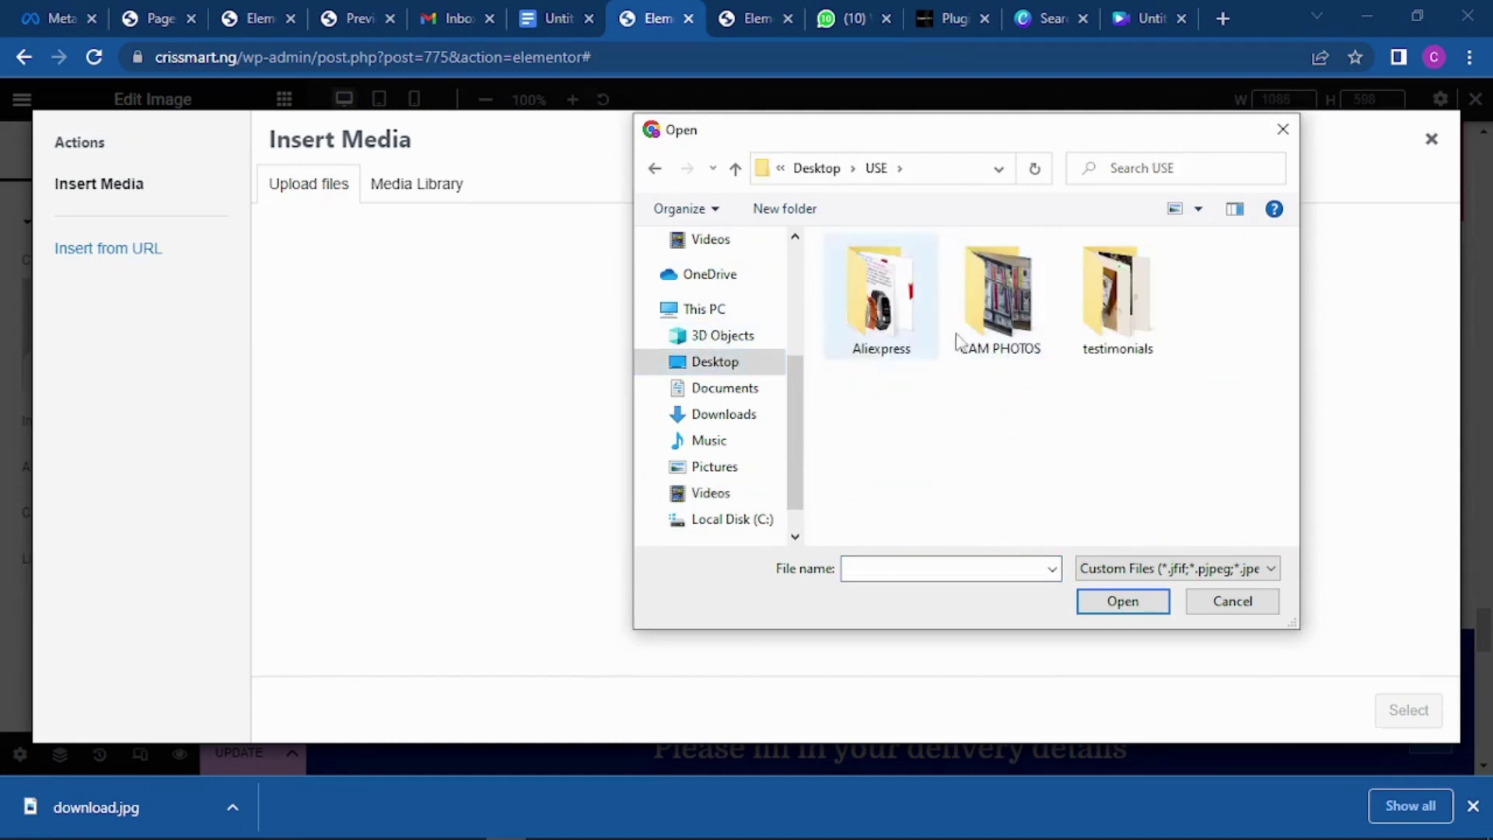
{"action": "double_click", "coordinate": [1138, 315]}
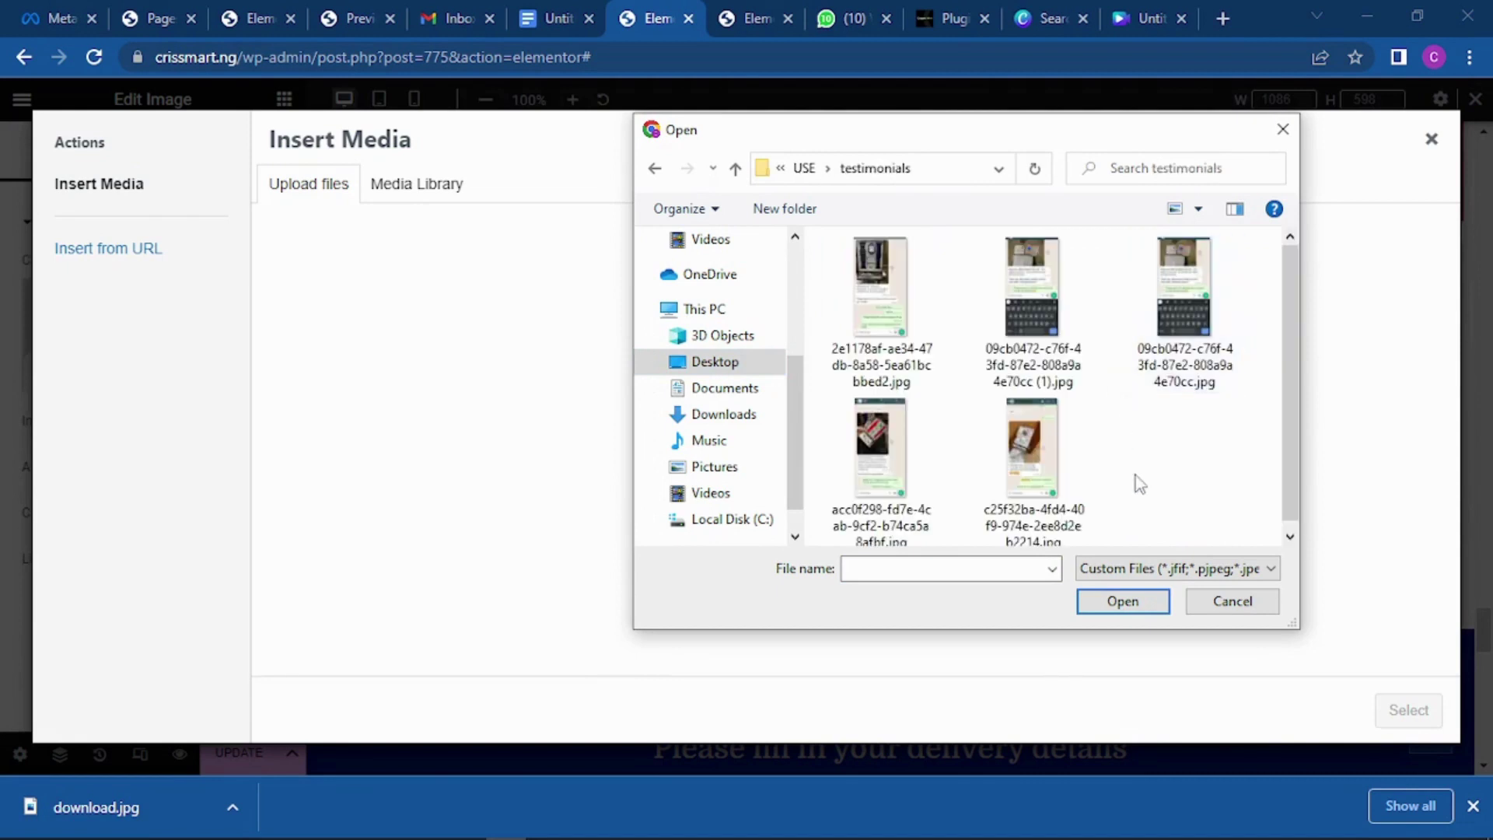
Select all five testimonial screenshots in the folder and upload them to the media library.
{"action": "left_click_drag", "start_coordinate": [1127, 480], "coordinate": [870, 292]}
{"action": "left_click", "coordinate": [1219, 336], "text": "ctrl"}
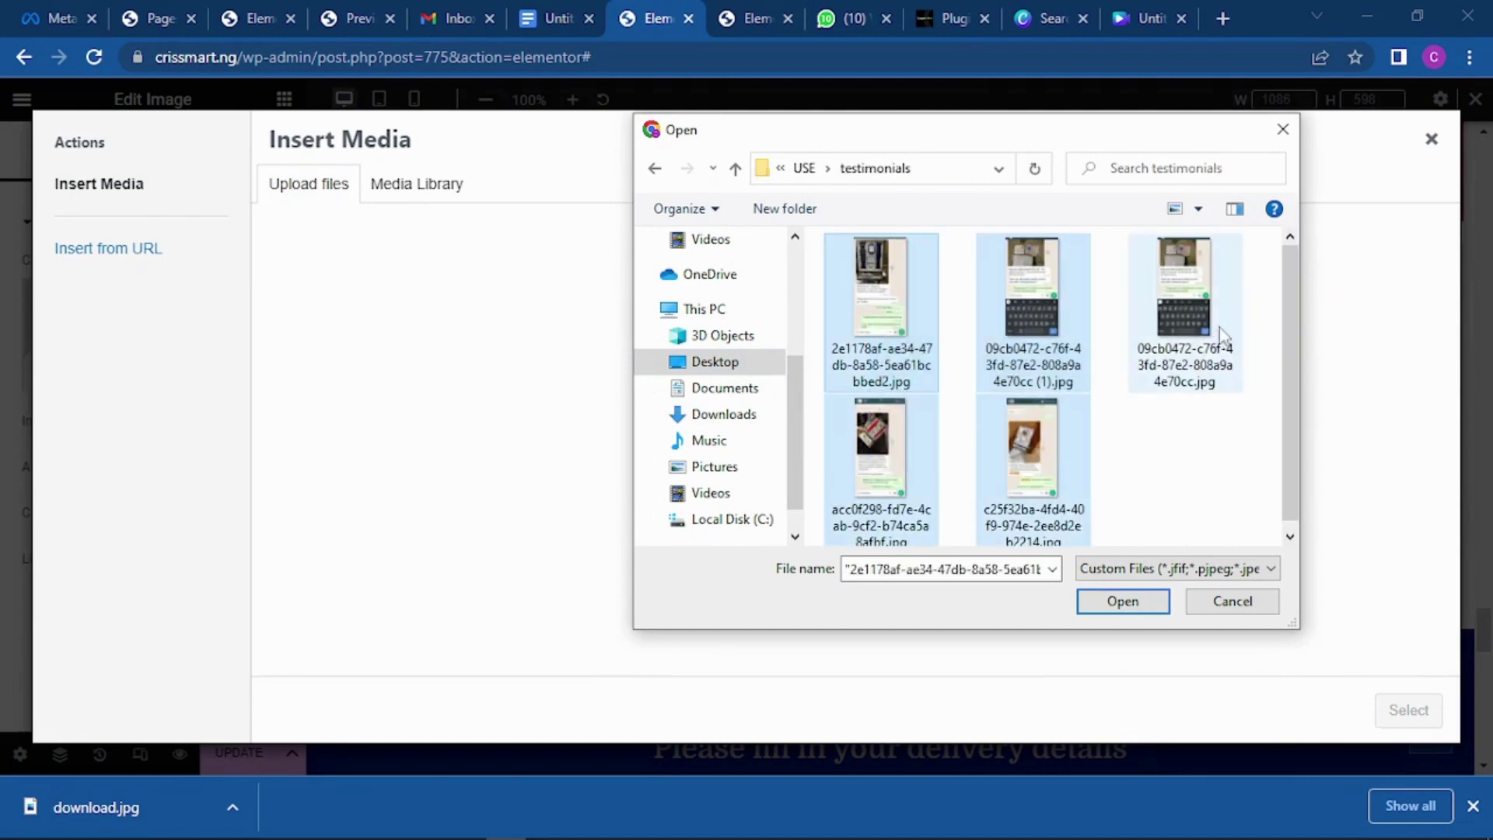
{"action": "left_click", "coordinate": [1195, 345], "text": "ctrl"}
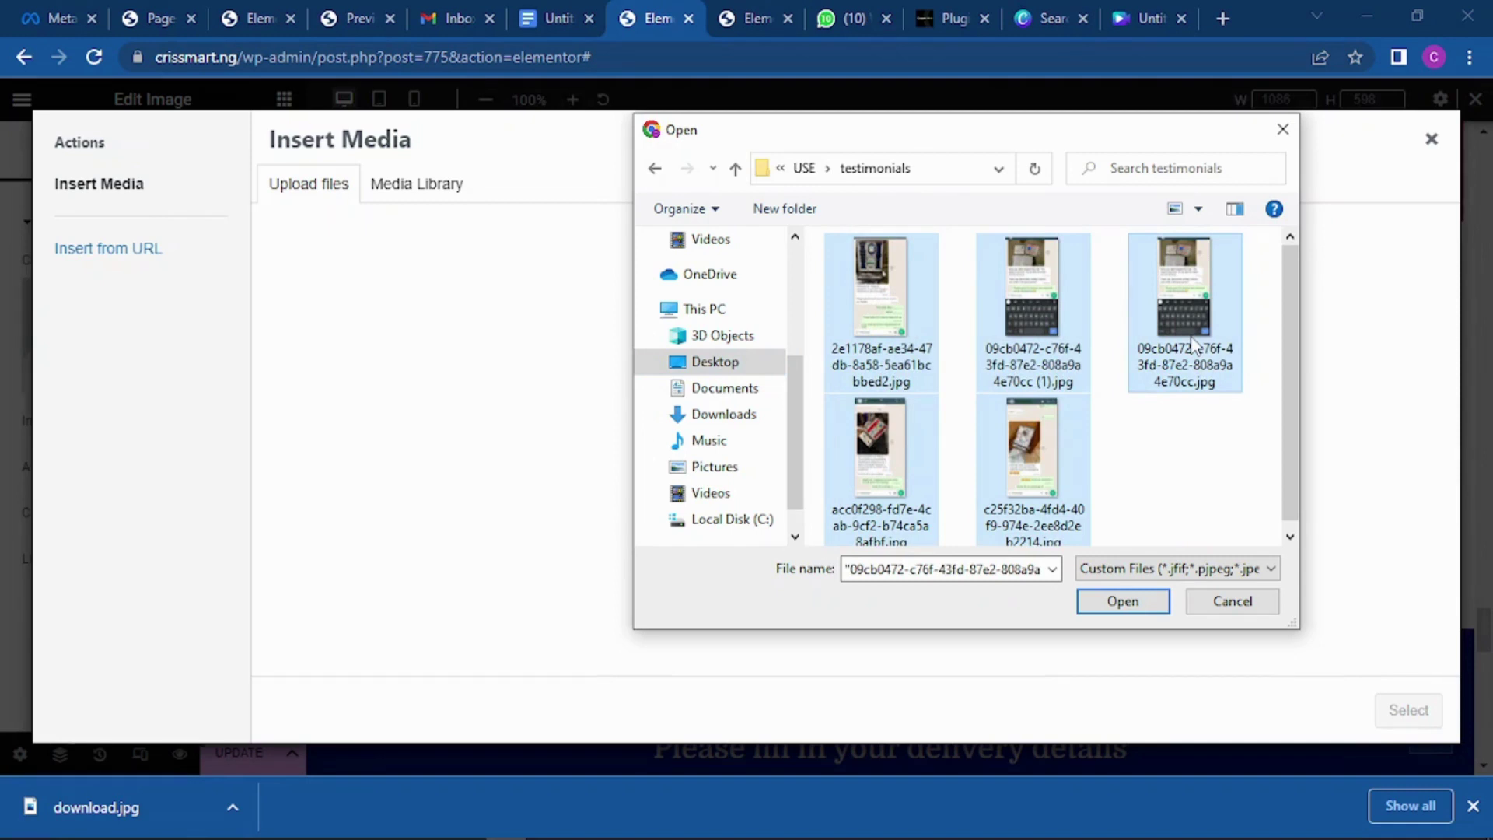
{"action": "left_click", "coordinate": [1135, 603]}
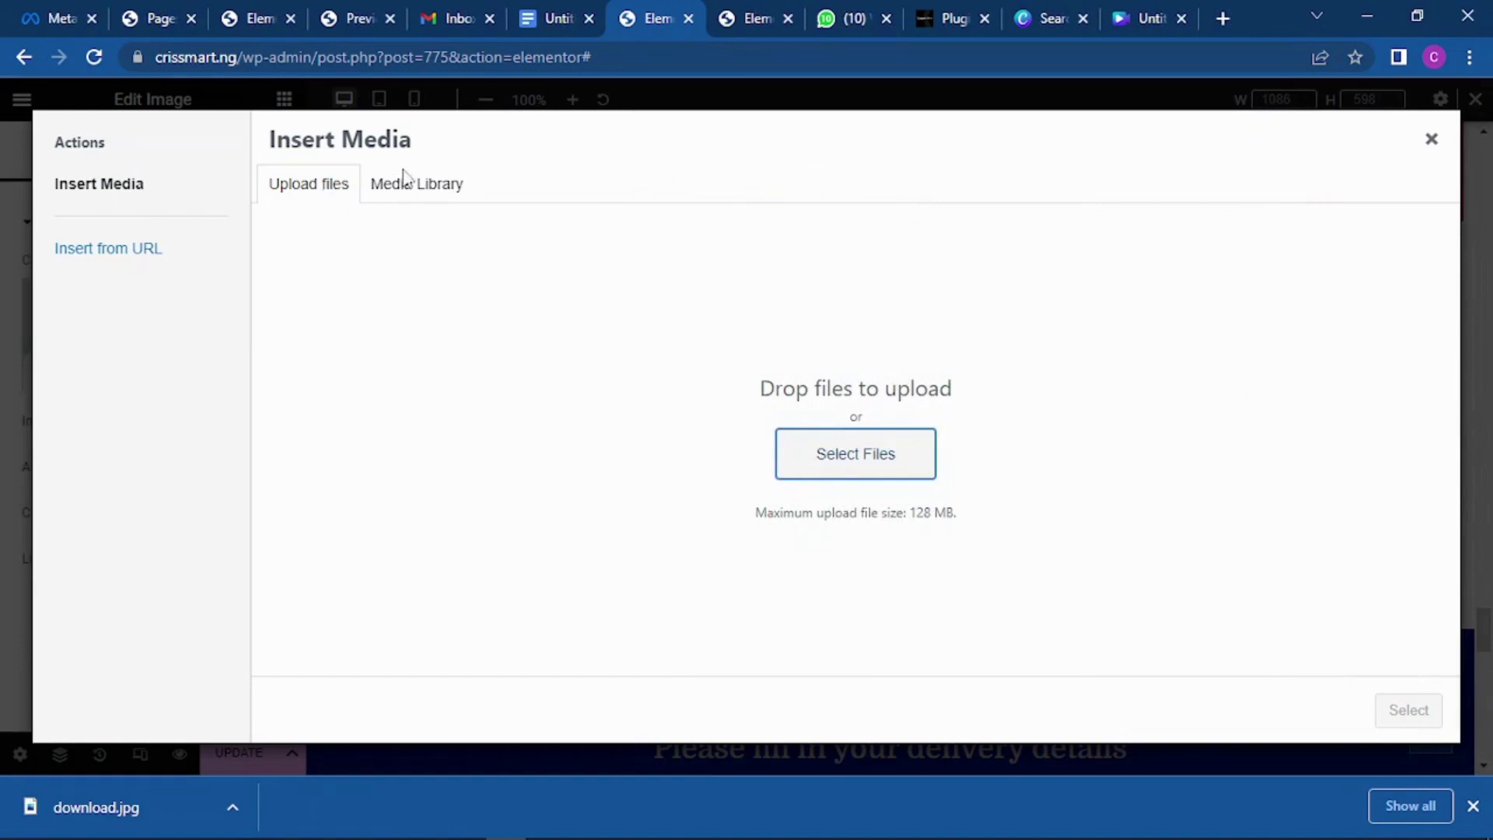
Insert the uploaded testimonial screenshot c25f32ba-4fd4-40f9-974e-2ee8d2eb2214.jpg into the Image widget.
{"action": "left_click", "coordinate": [420, 187]}
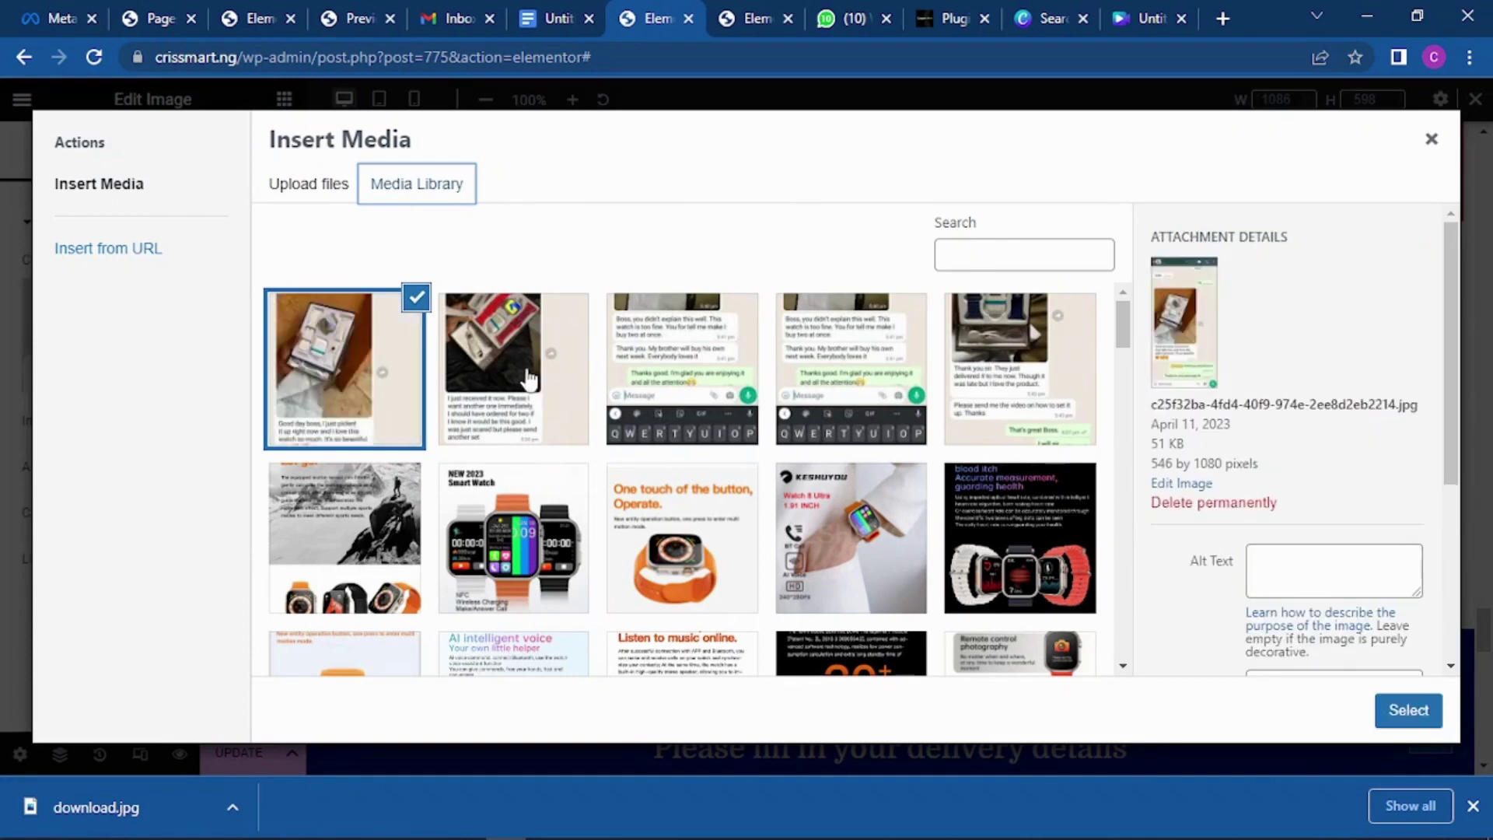
{"action": "left_click", "coordinate": [371, 411]}
{"action": "left_click", "coordinate": [404, 417]}
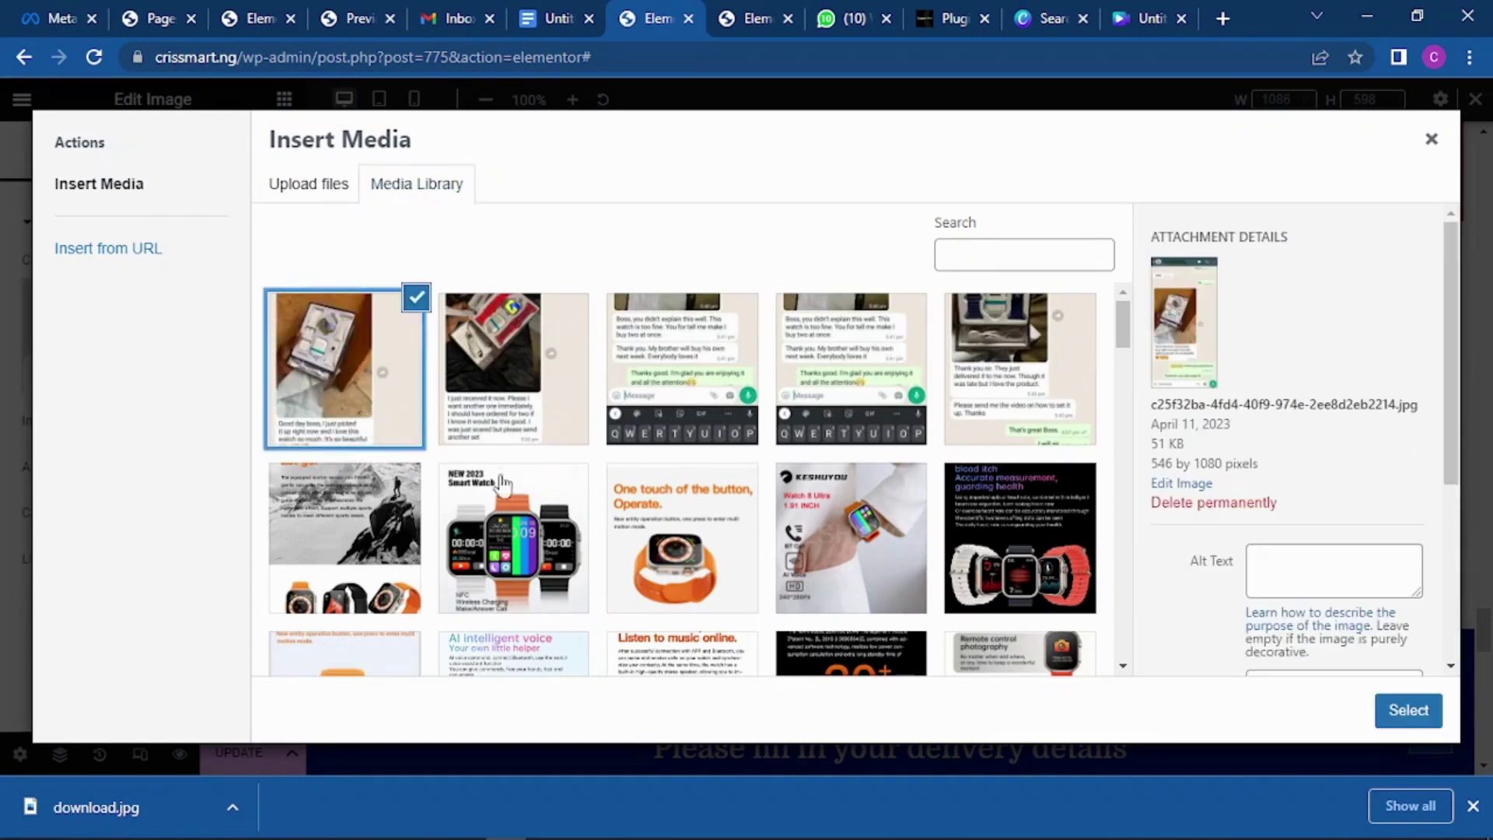
{"action": "left_click", "coordinate": [1408, 710]}
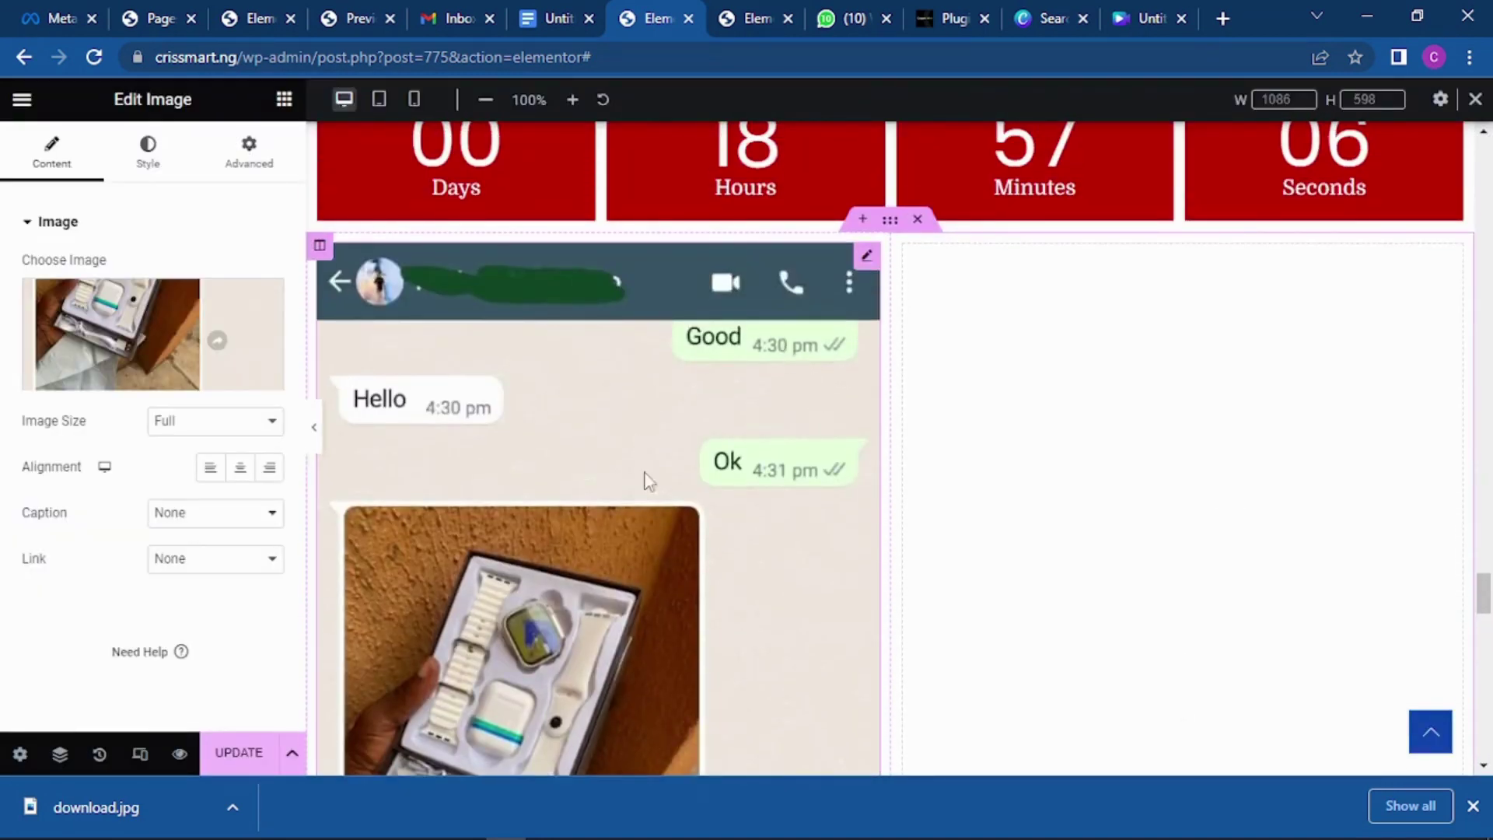
Add a single-column section above the testimonial image with a Heading reading "HERE AARE WHAT OUR HAPPY CUSTOMERS ARE SAYING...".
{"action": "left_click", "coordinate": [862, 220]}
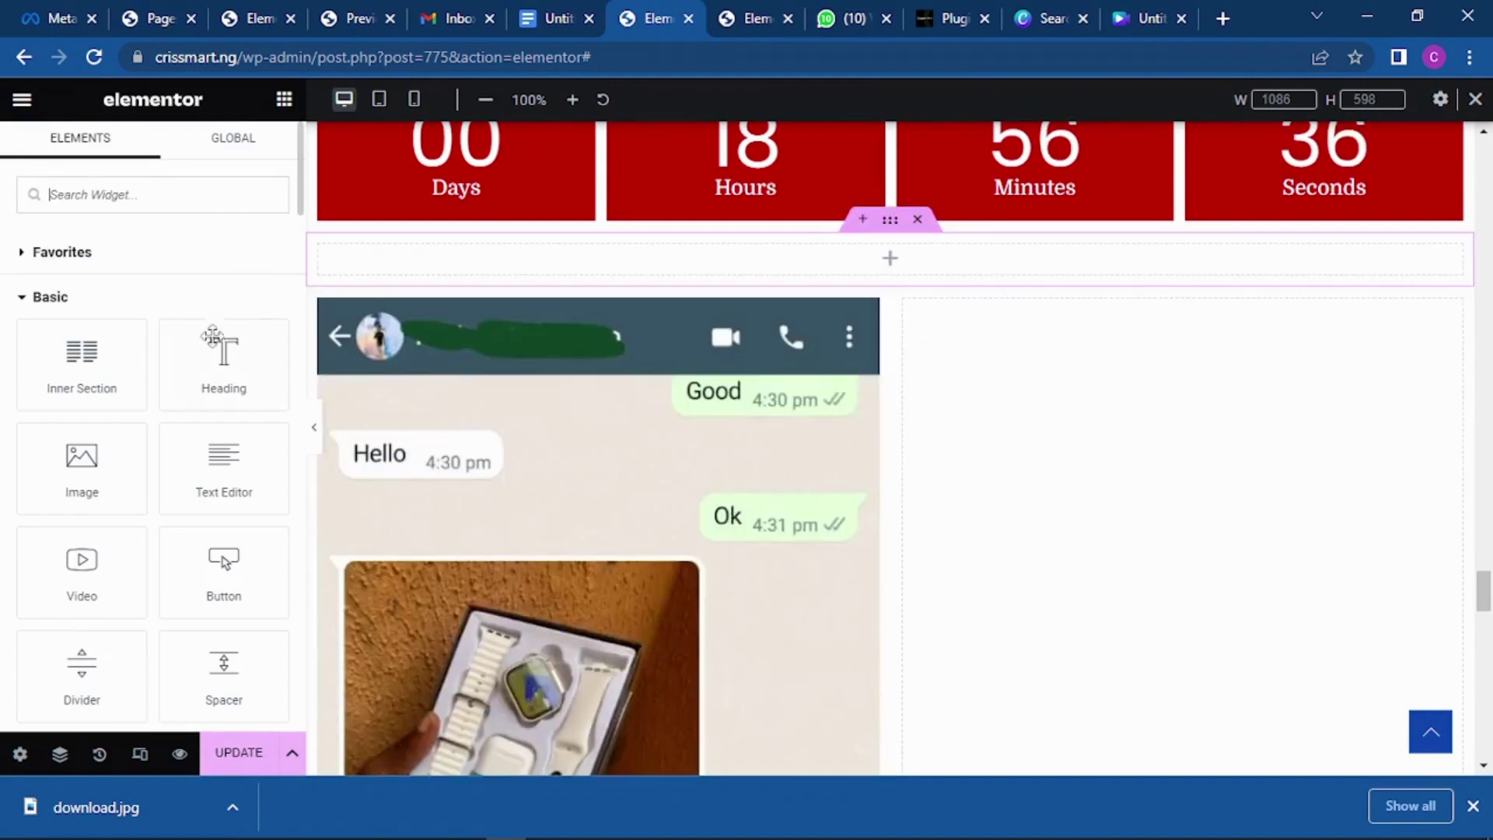
{"action": "left_click_drag", "start_coordinate": [212, 337], "coordinate": [824, 260]}
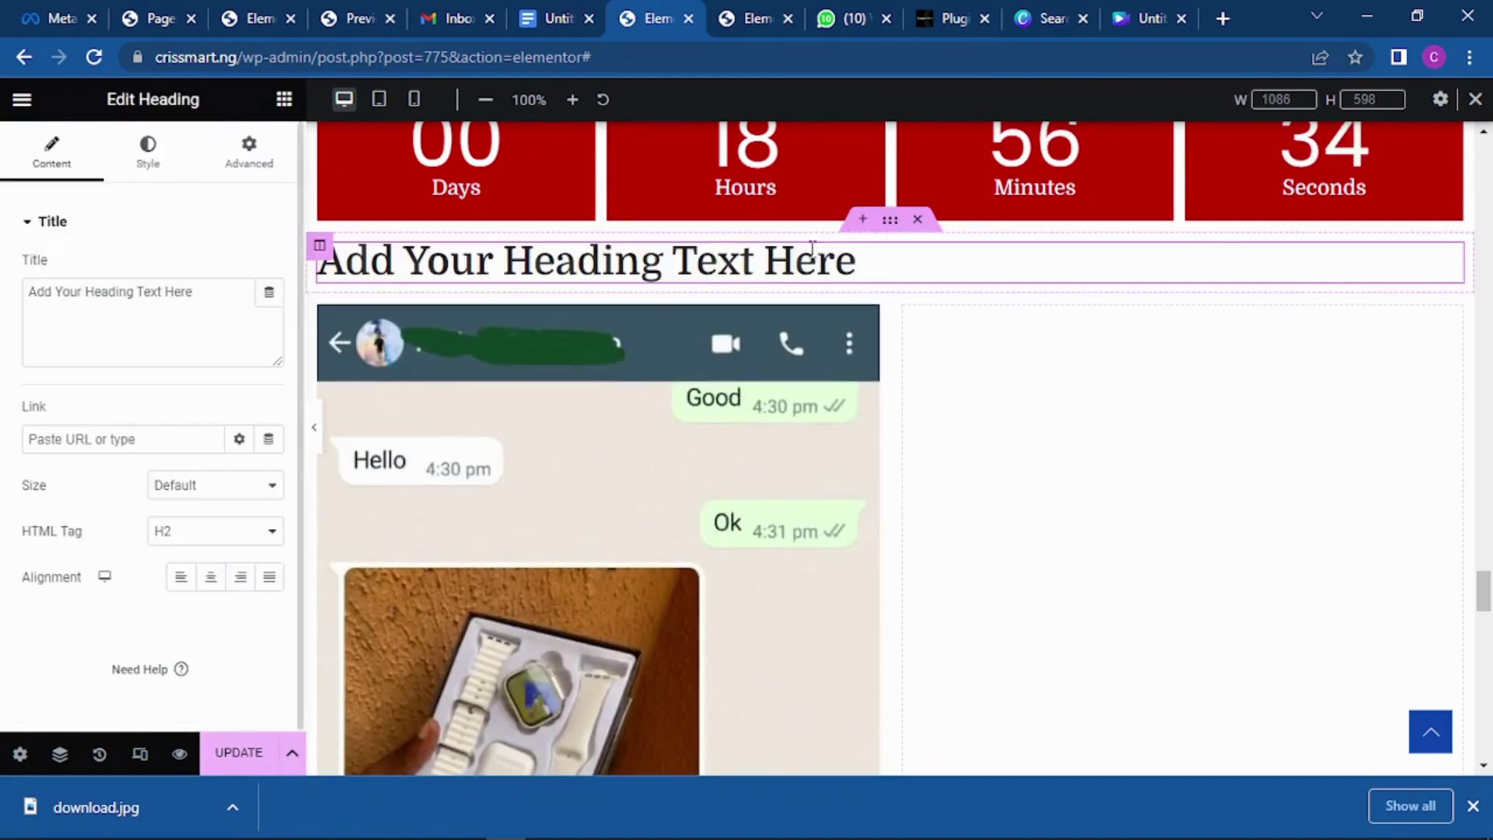
{"action": "left_click_drag", "start_coordinate": [194, 292], "coordinate": [29, 285]}
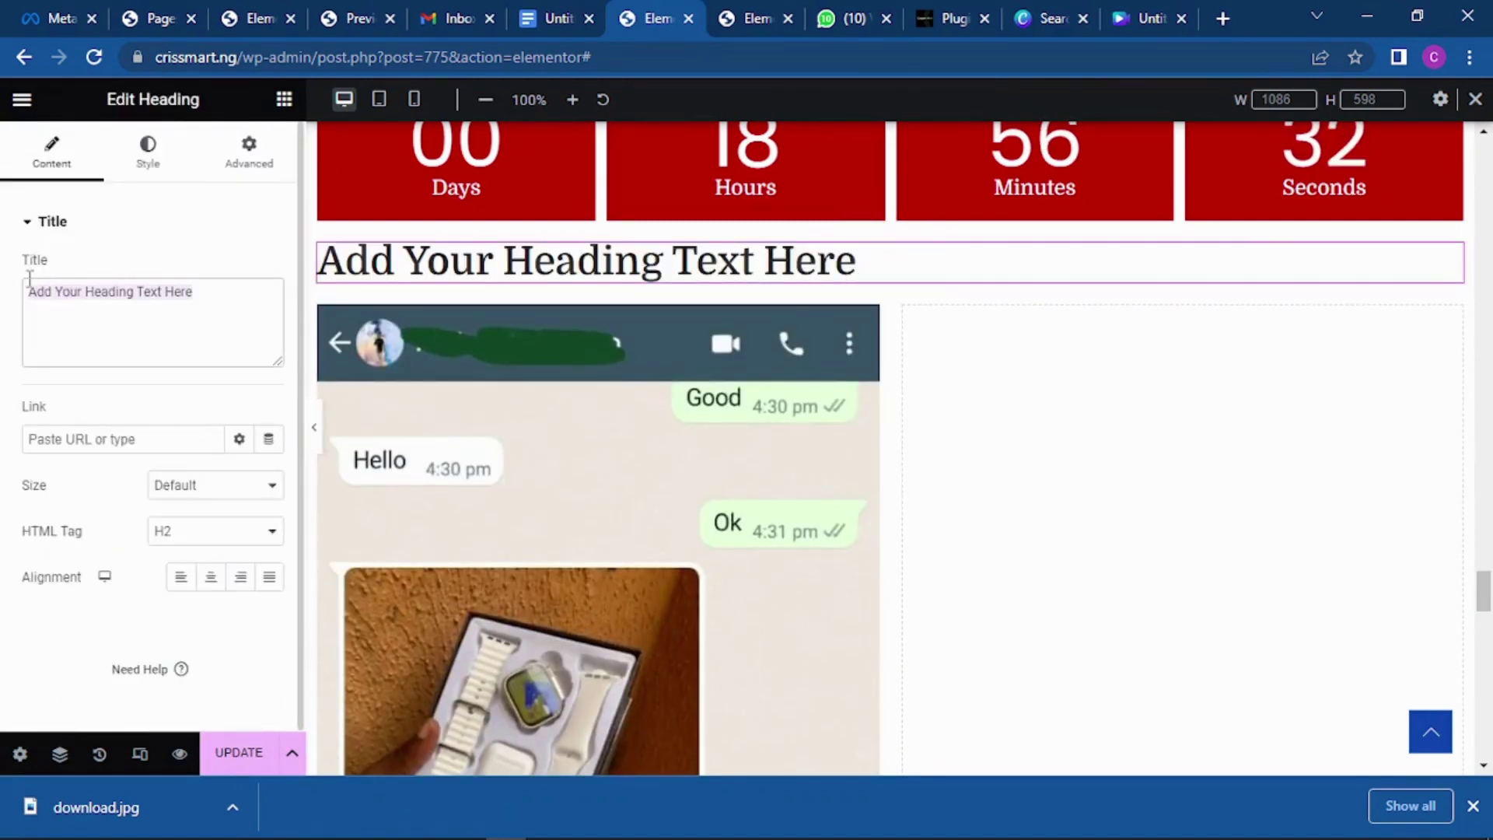
{"action": "left_click", "coordinate": [30, 278]}
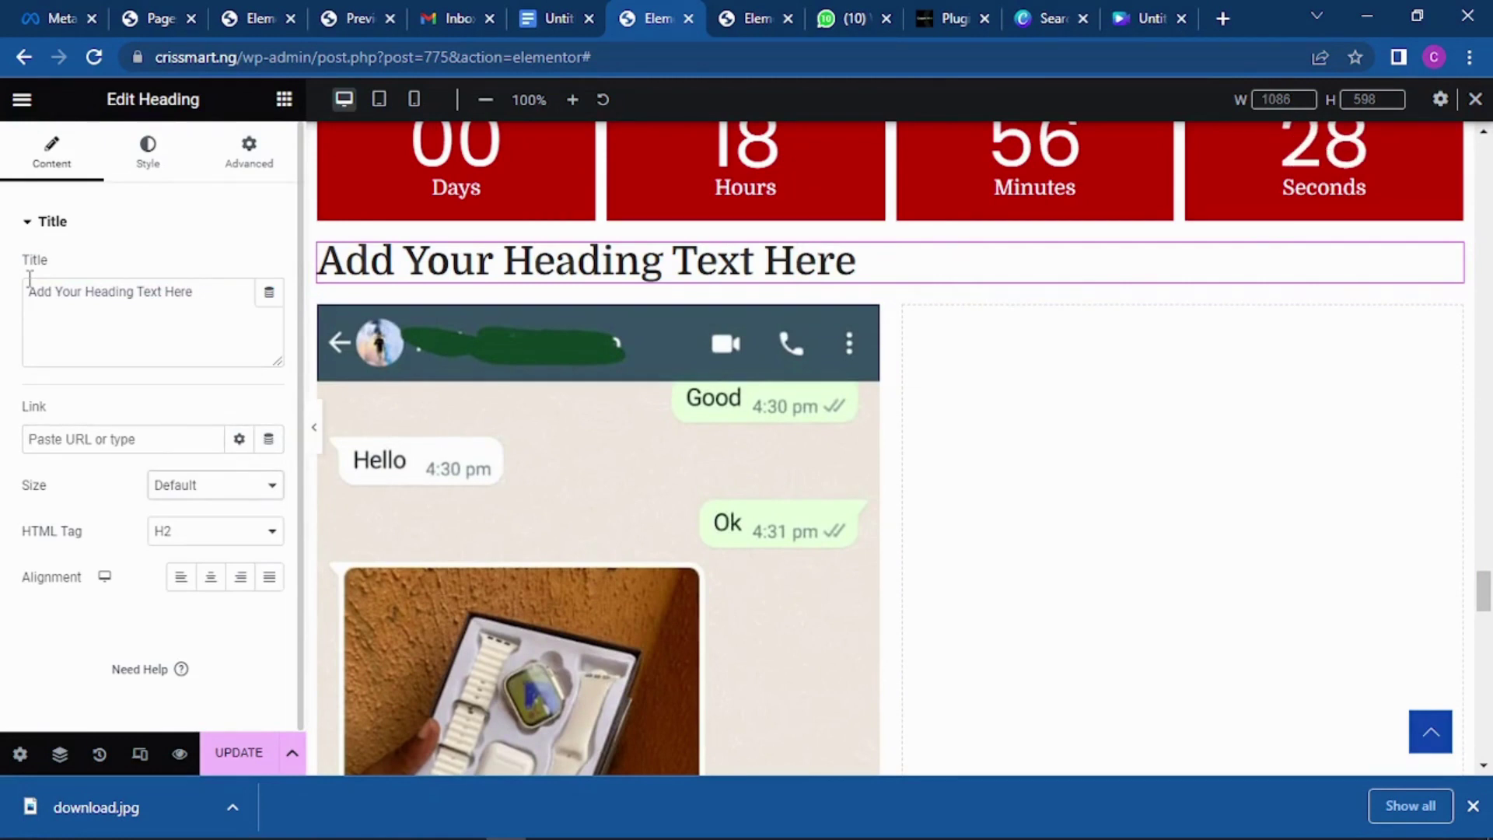
{"action": "left_click", "coordinate": [239, 289]}
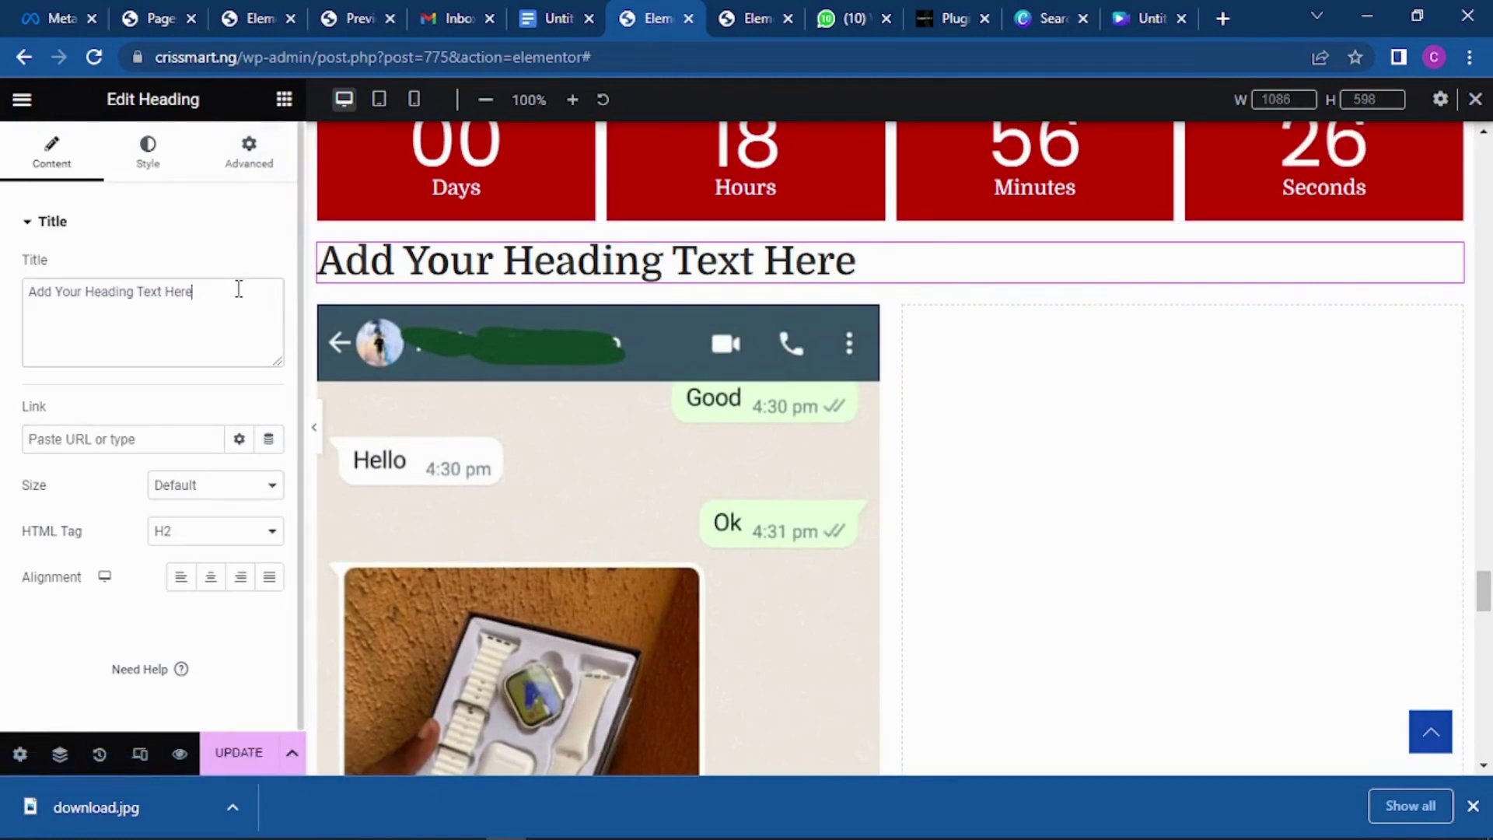
{"action": "key", "text": "BackSpace"}
{"action": "key", "text": "BackSpace"}
{"action": "key", "text": "BackSpace"}
{"action": "key", "text": "BackSpace"}
{"action": "key", "text": "BackSpace"}
{"action": "key", "text": "BackSpace"}
{"action": "key", "text": "BackSpace"}
{"action": "key", "text": "BackSpace"}
{"action": "key", "text": "BackSpace"}
{"action": "key", "text": "BackSpace"}
{"action": "key", "text": "BackSpace"}
{"action": "key", "text": "BackSpace"}
{"action": "key", "text": "BackSpace"}
{"action": "key", "text": "BackSpace"}
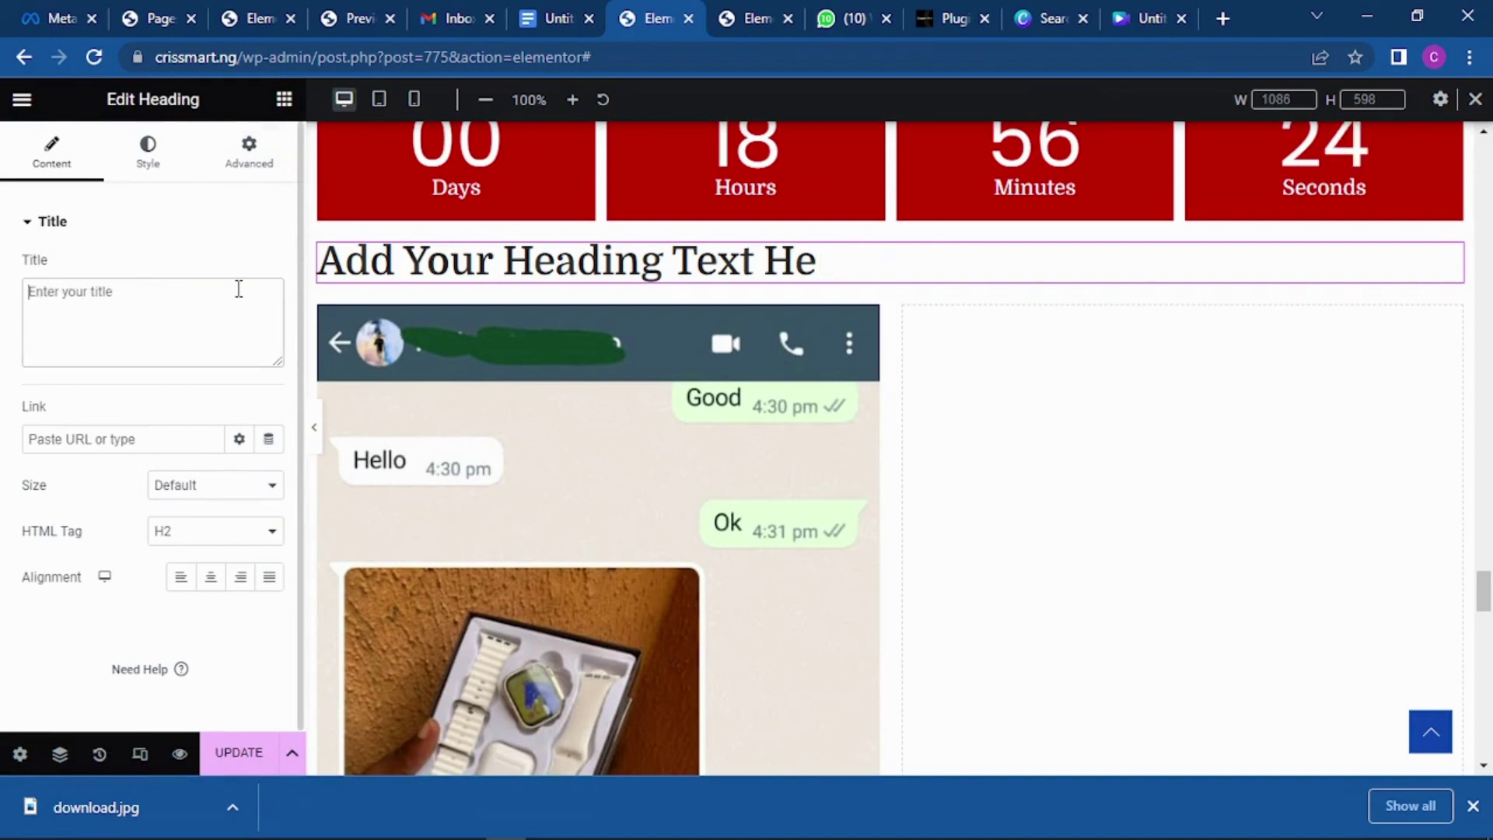
{"action": "type", "text": "HERE"}
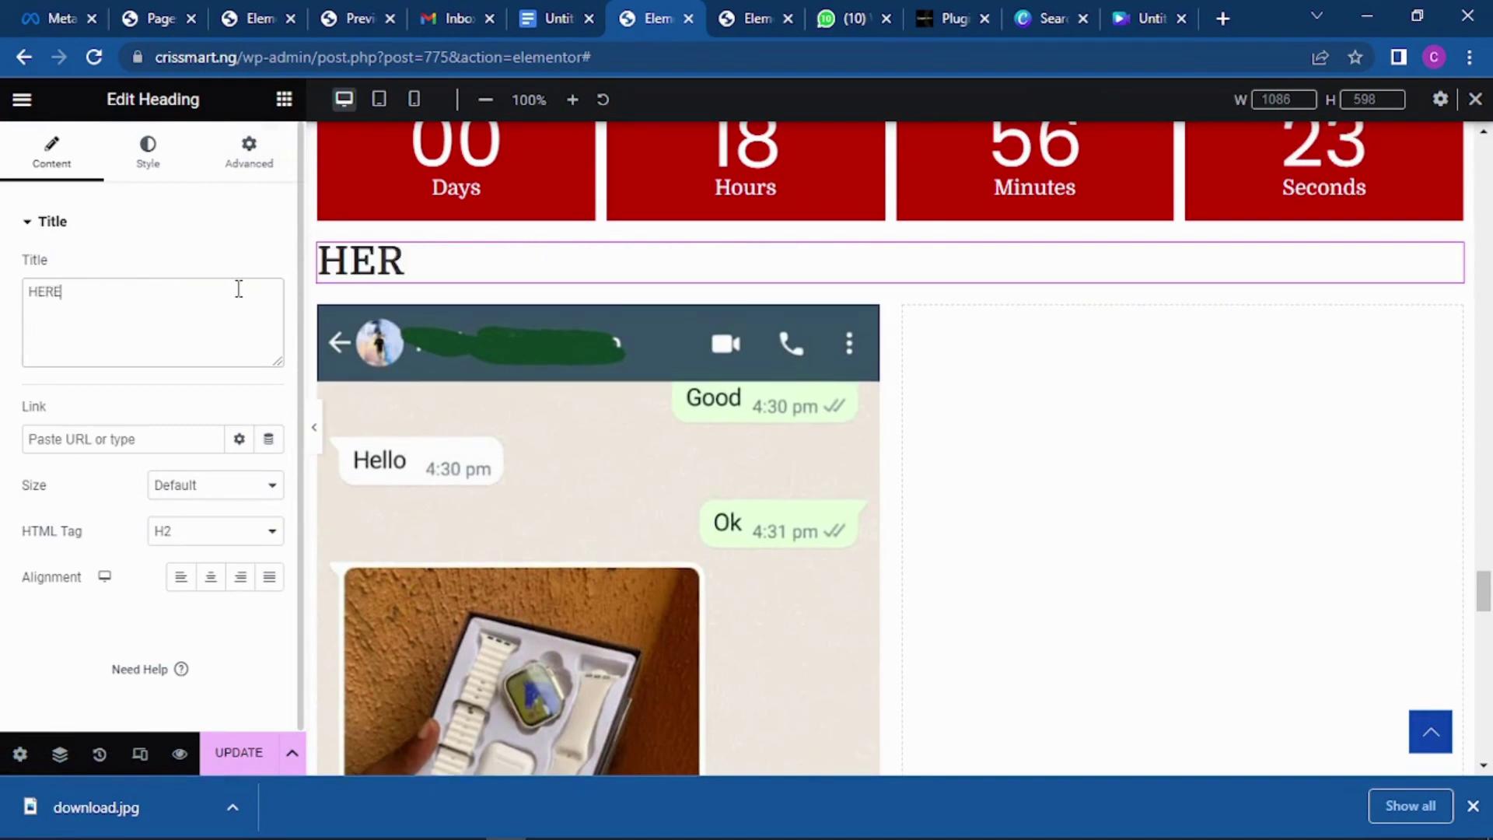
{"action": "type", "text": " A"}
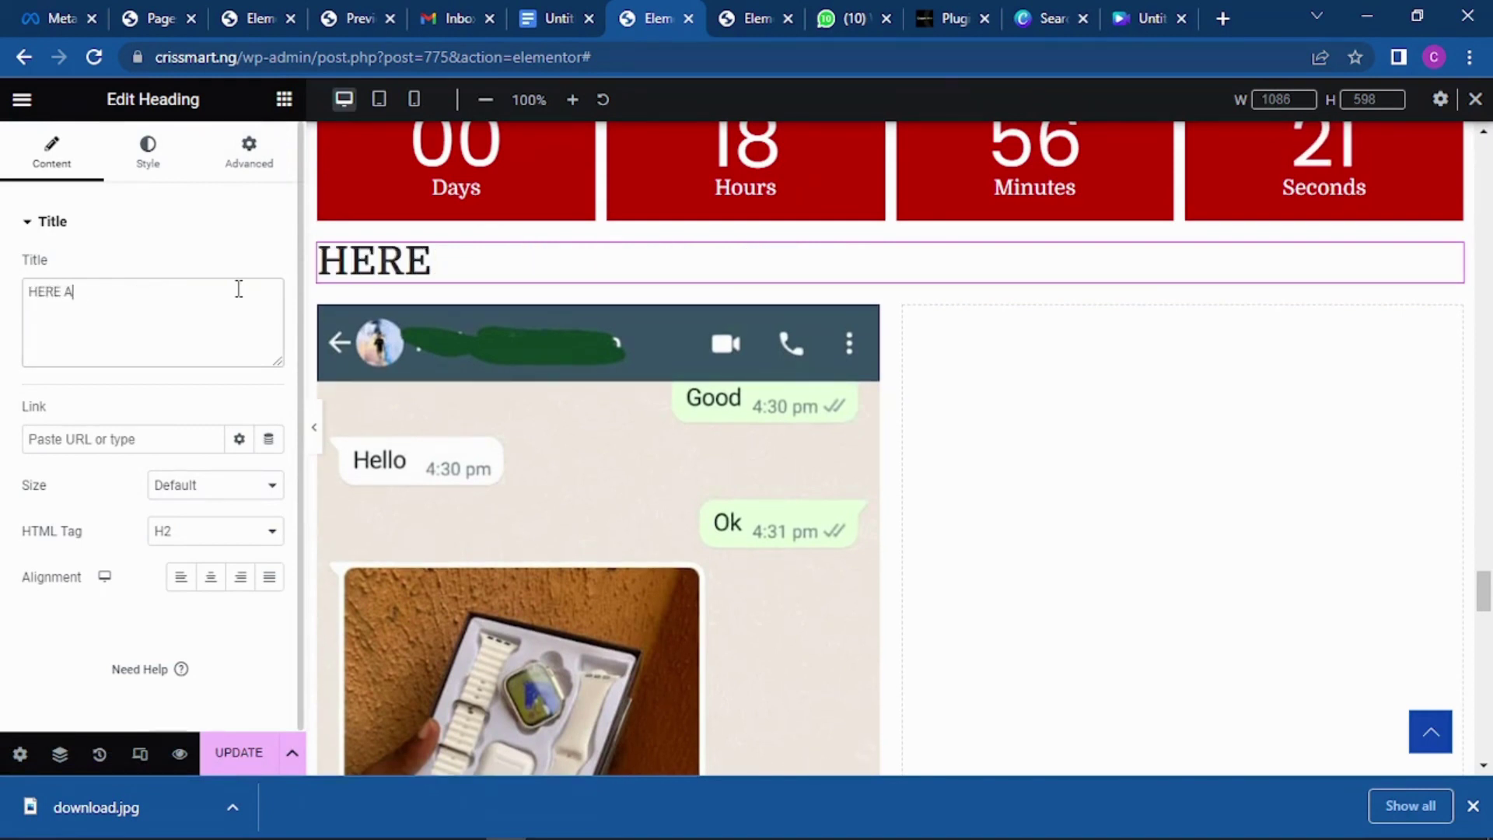
{"action": "type", "text": "ARE WHAT"}
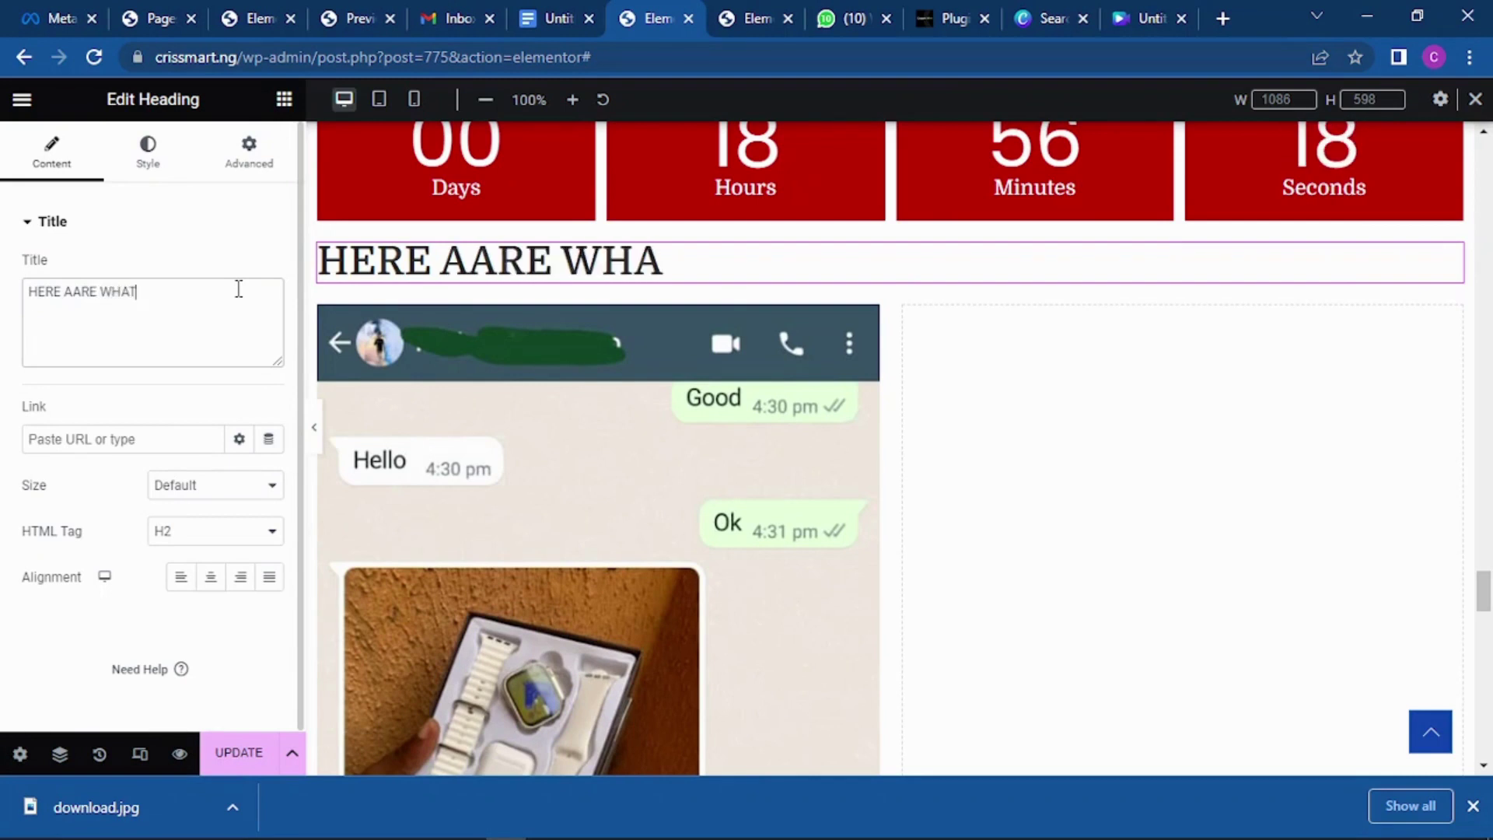
{"action": "type", "text": " OUR"}
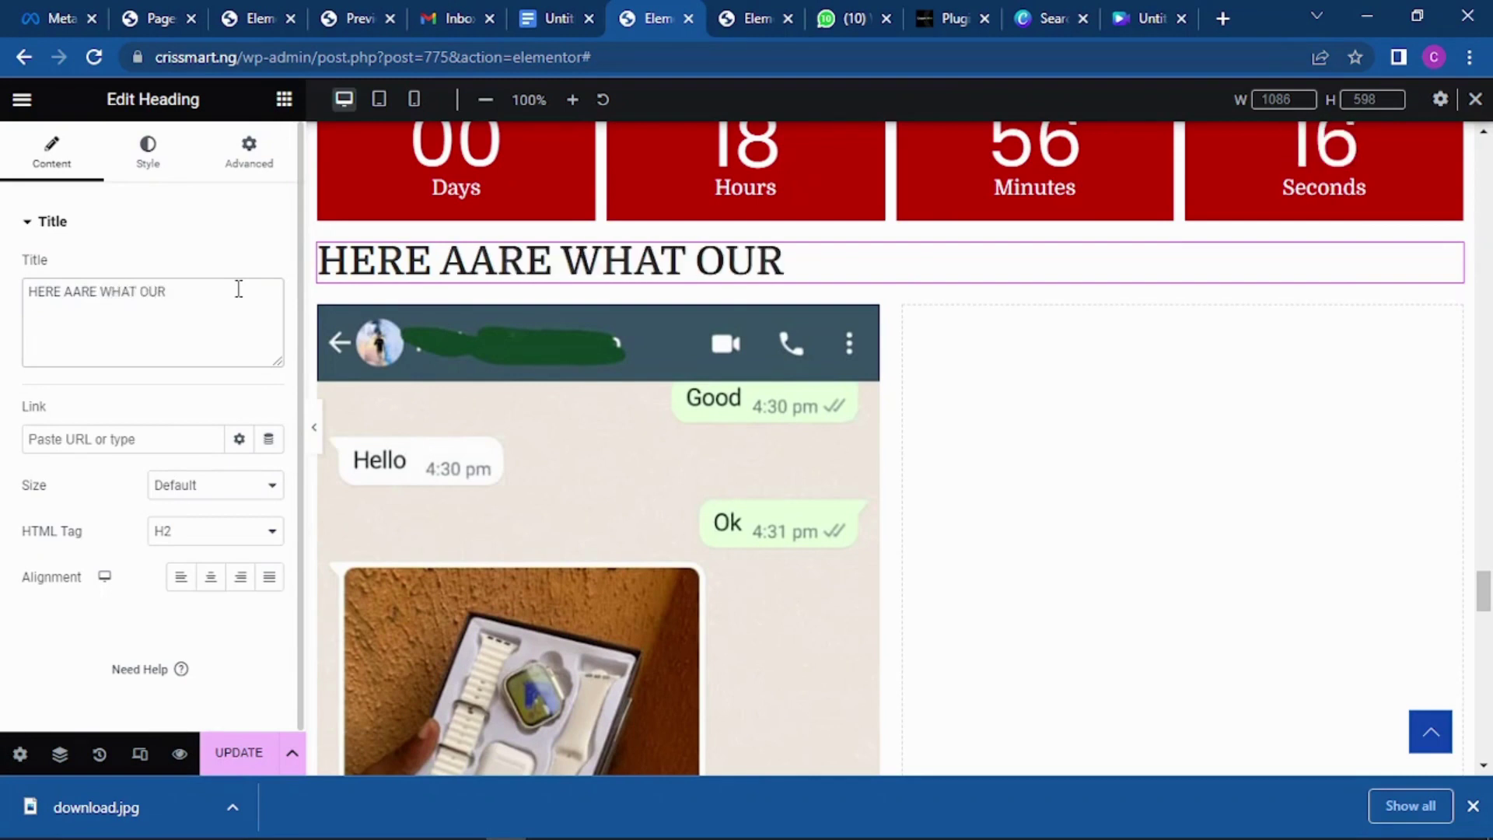
{"action": "type", "text": " HAPPY CUS"}
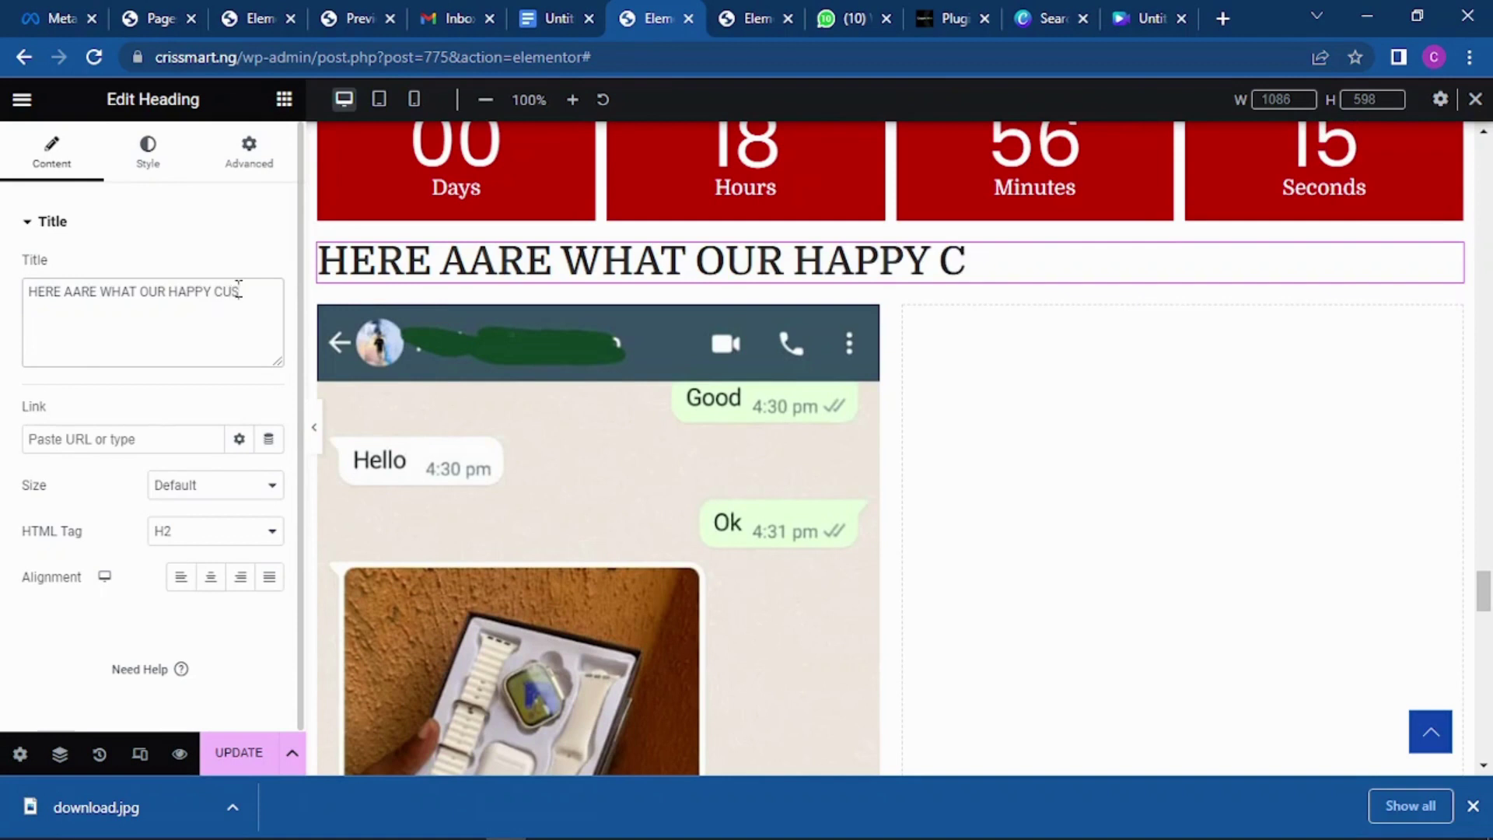
{"action": "type", "text": "TOMERS ARE SAYING"}
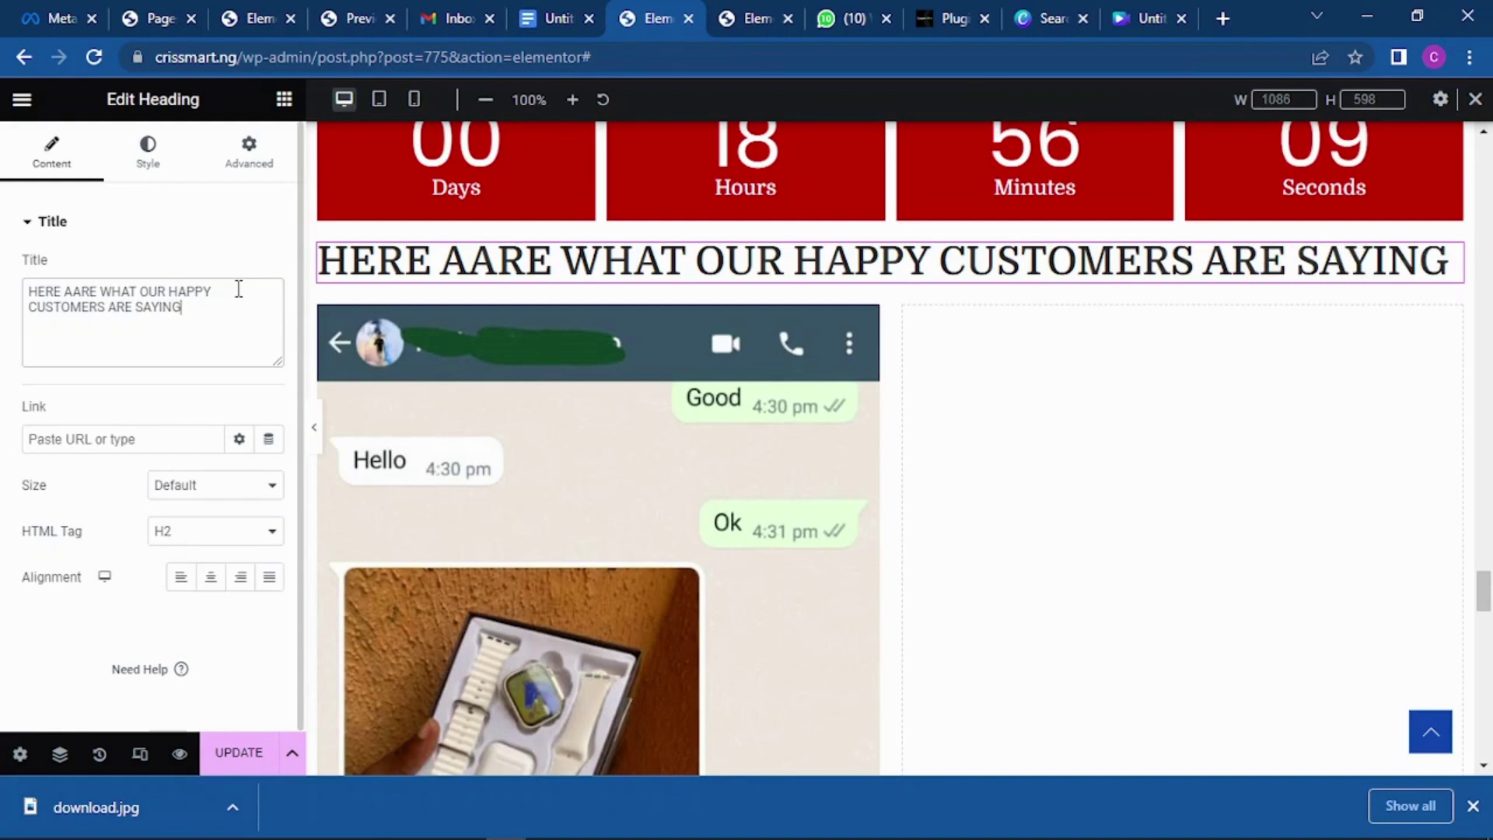
{"action": "type", "text": "..."}
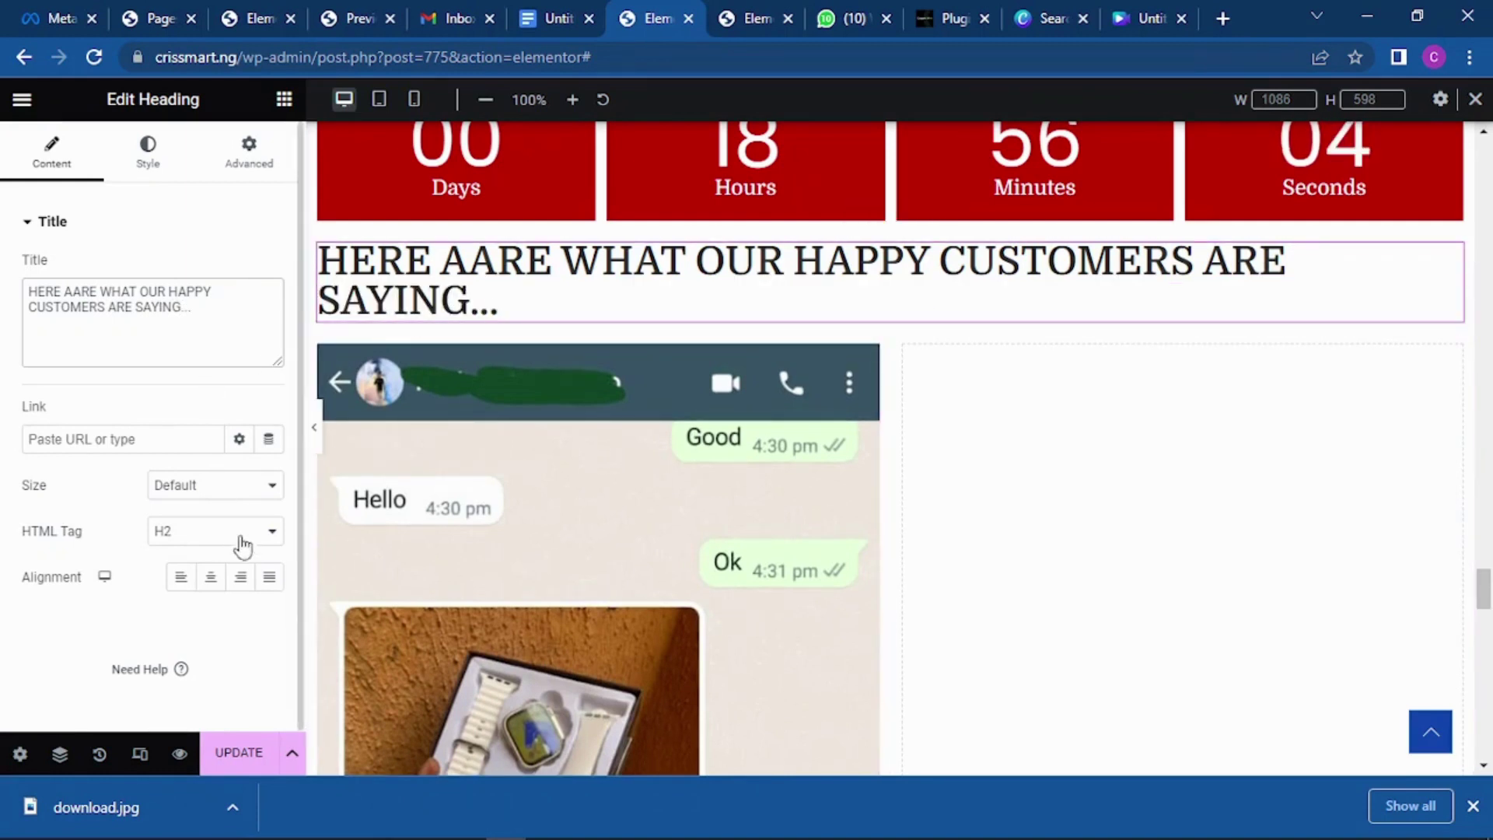
Left-align the testimonial heading and give it 20 px of padding on all sides.
{"action": "left_click", "coordinate": [212, 577]}
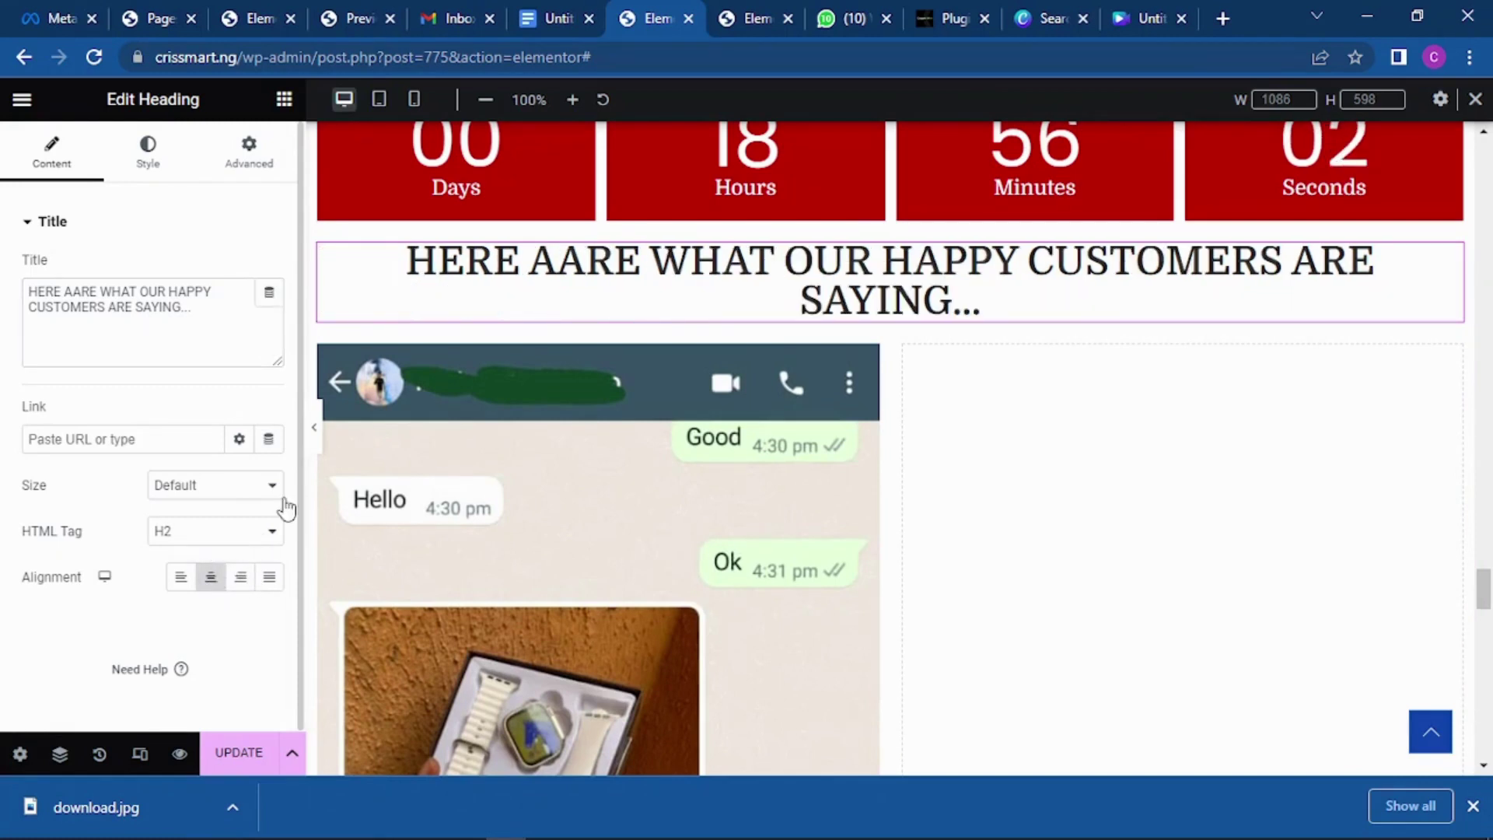
{"action": "left_click", "coordinate": [180, 579]}
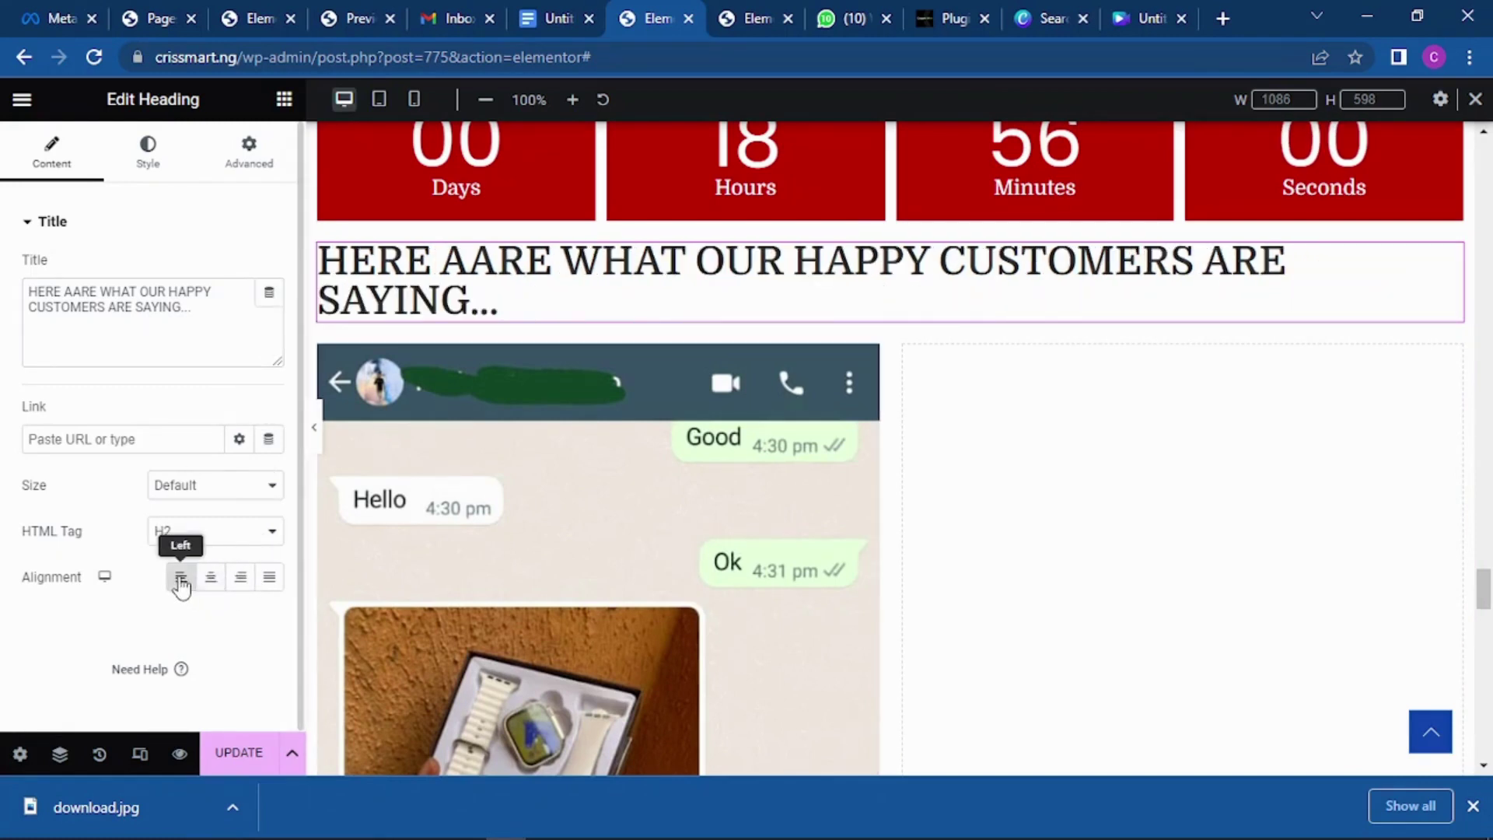
{"action": "left_click", "coordinate": [247, 154]}
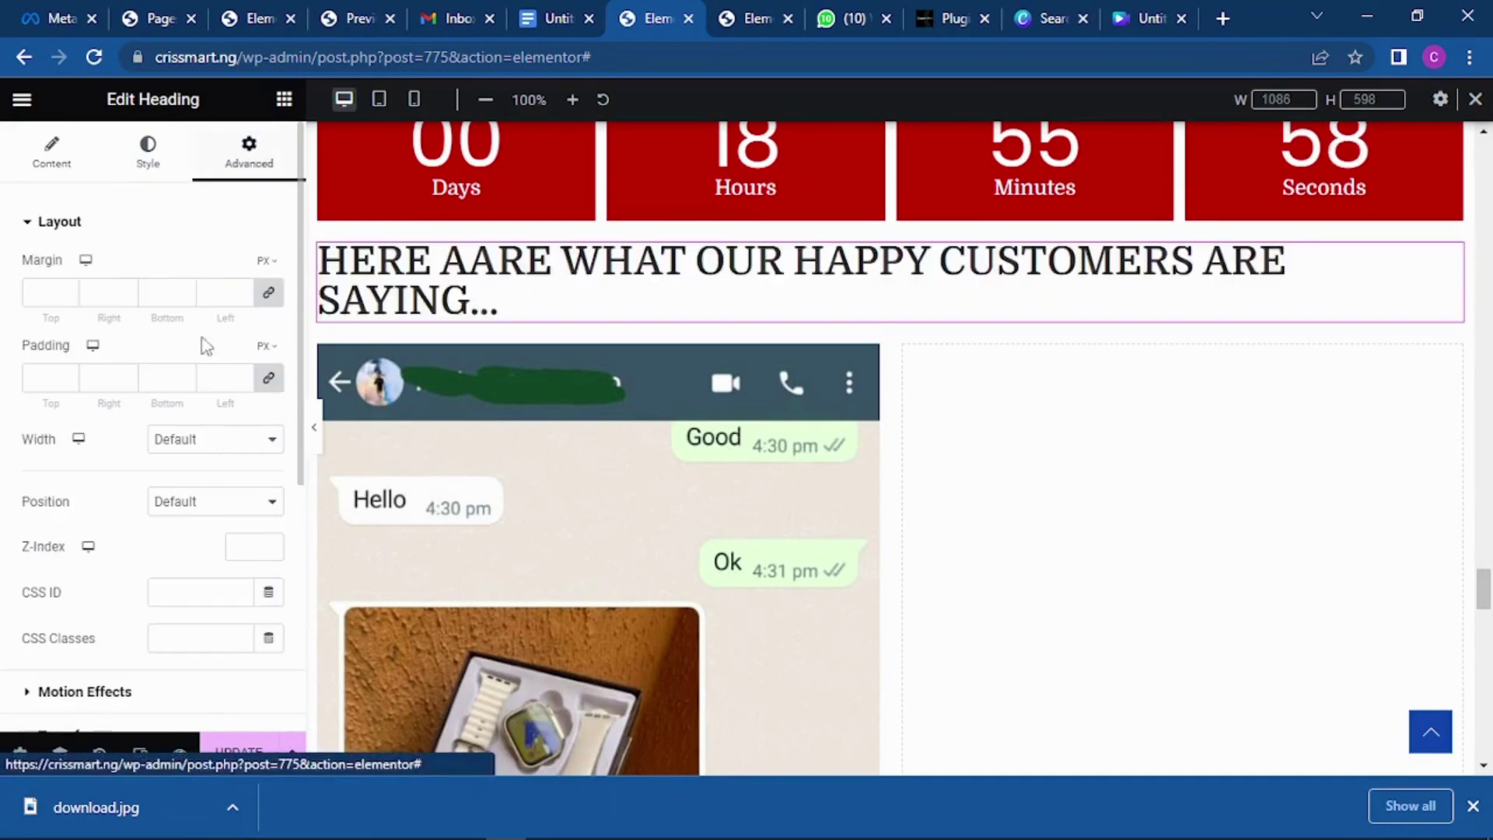
{"action": "left_click", "coordinate": [68, 376]}
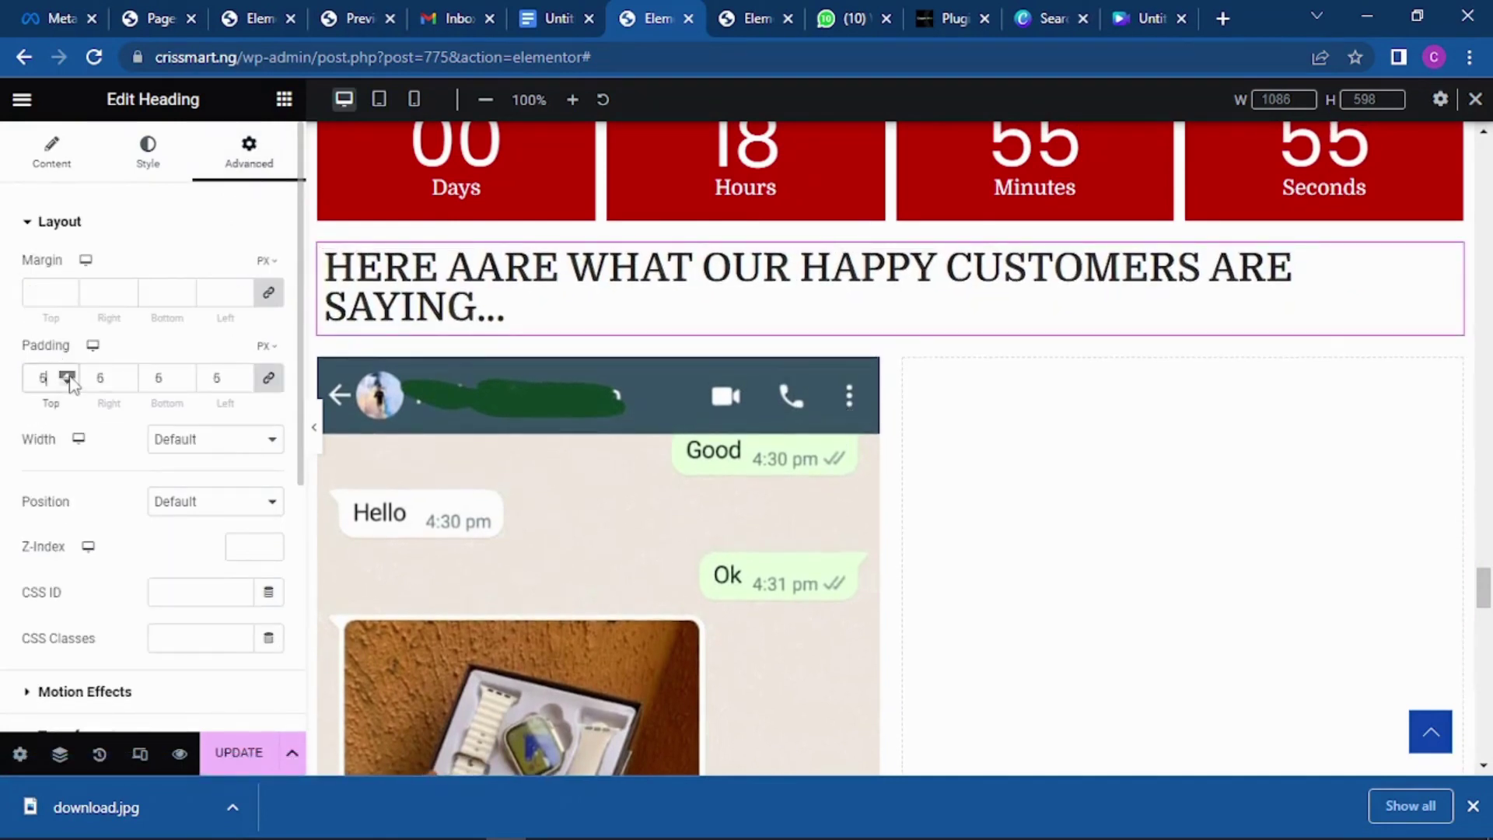
{"action": "left_click", "coordinate": [68, 377]}
{"action": "left_click", "coordinate": [68, 376]}
{"action": "left_click", "coordinate": [68, 377]}
{"action": "left_click", "coordinate": [69, 376]}
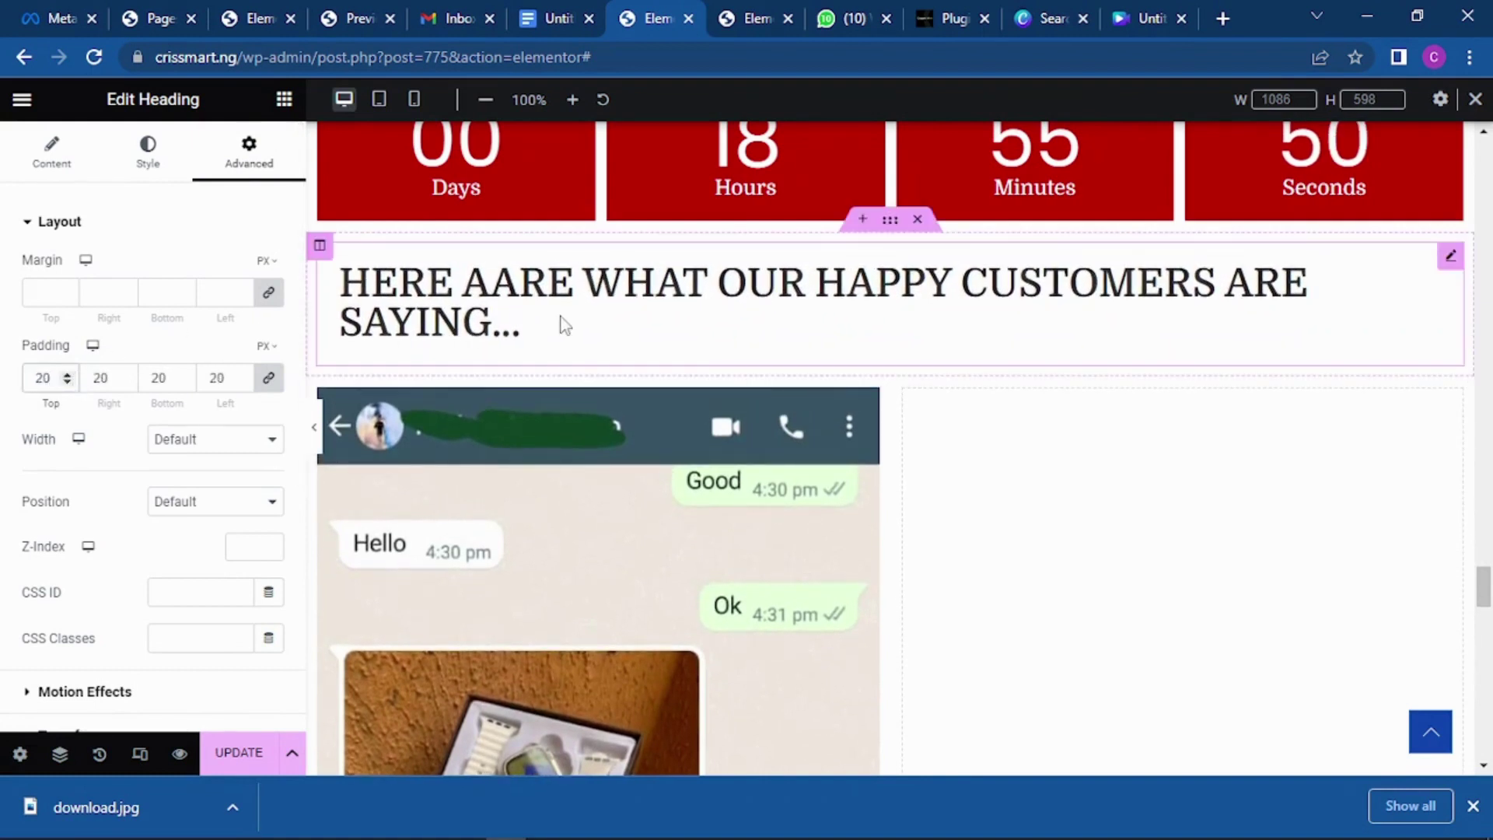
Set the testimonial heading's font size to 35 px.
{"action": "left_click", "coordinate": [148, 152]}
{"action": "left_click", "coordinate": [268, 316]}
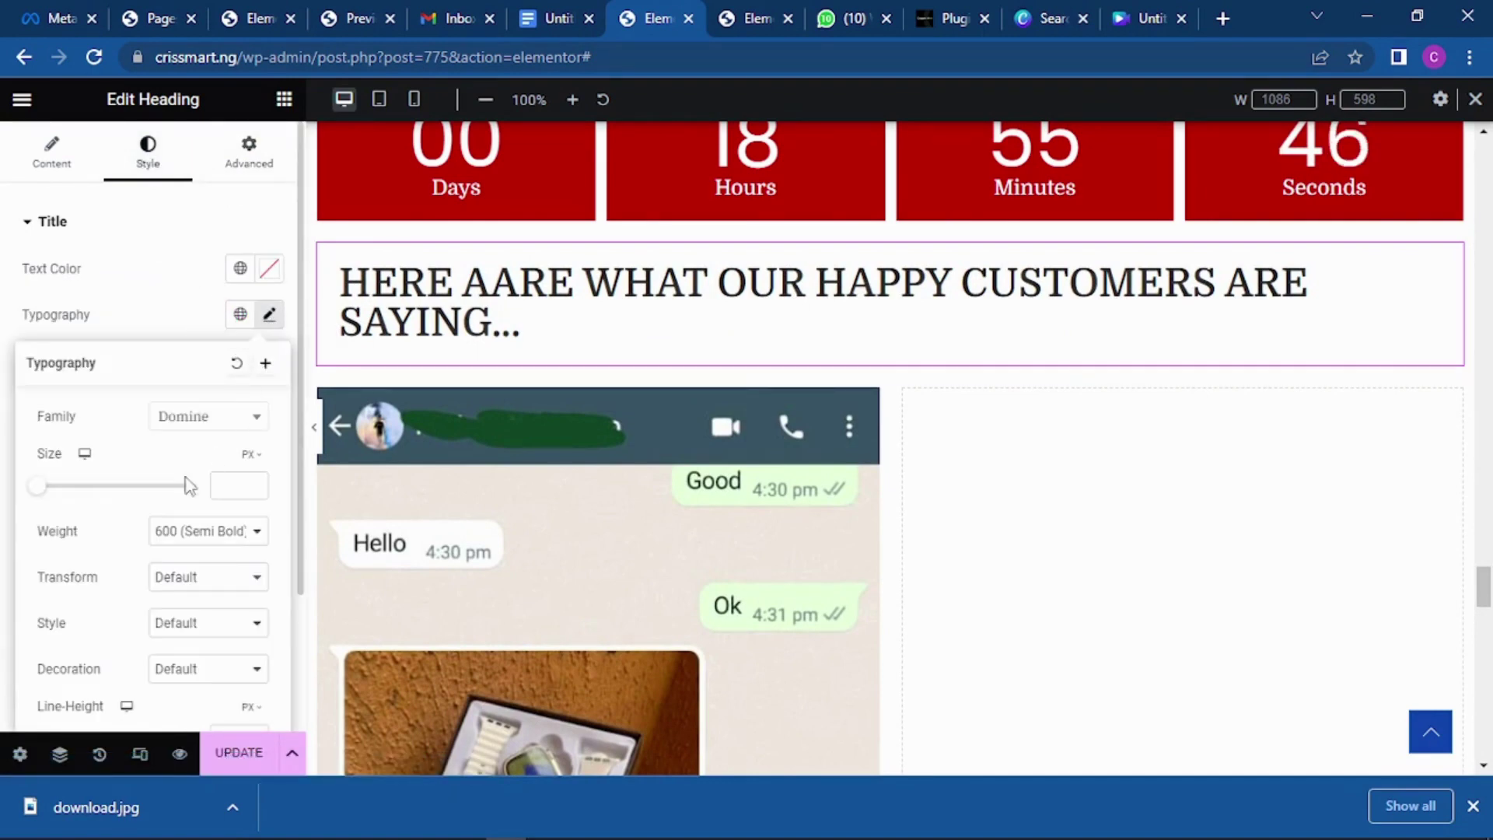
{"action": "left_click_drag", "start_coordinate": [36, 490], "coordinate": [69, 485]}
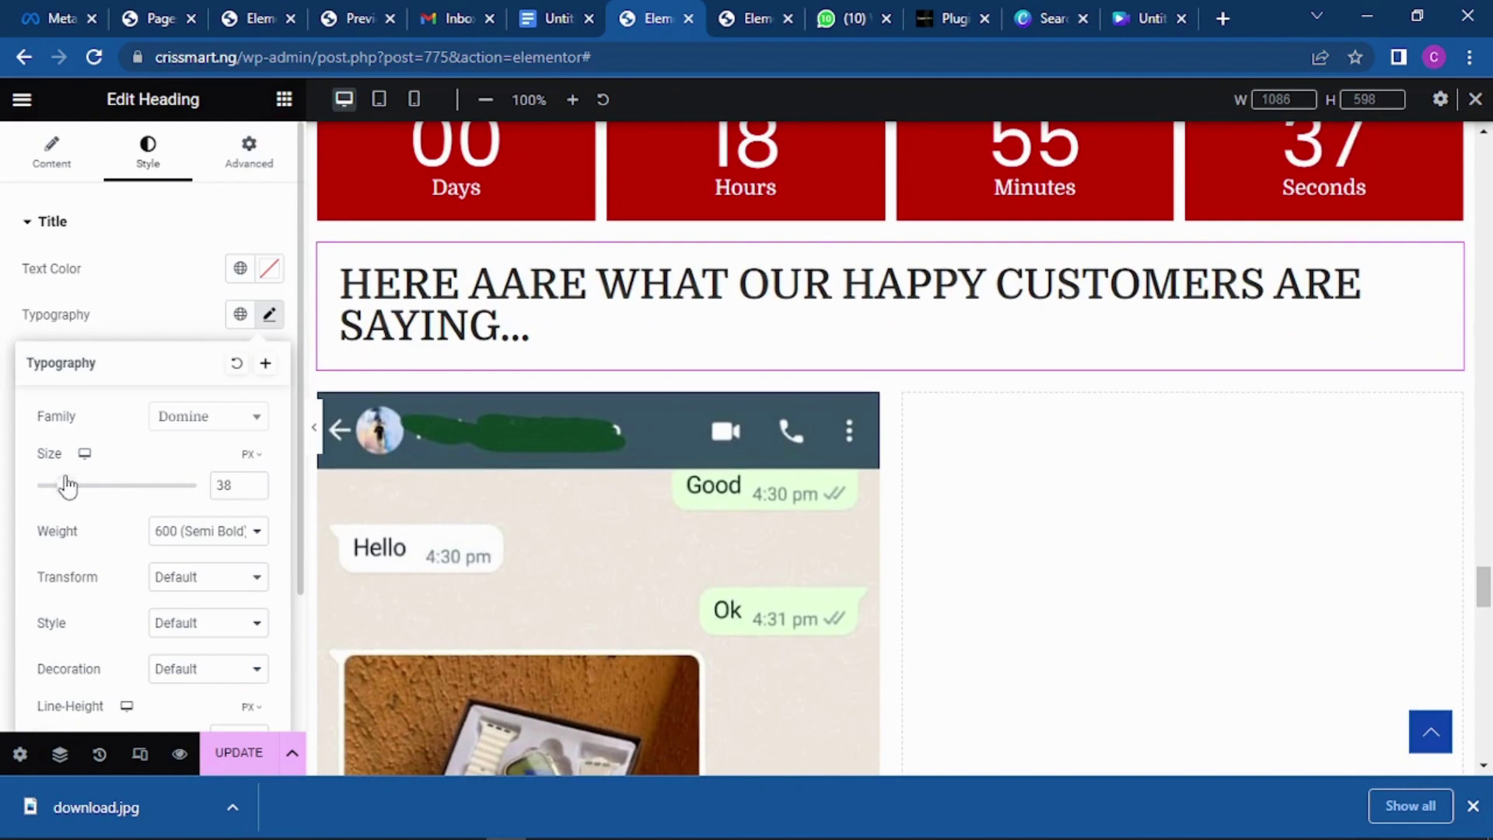
{"action": "left_click", "coordinate": [253, 490]}
{"action": "left_click", "coordinate": [254, 490]}
{"action": "left_click", "coordinate": [253, 490]}
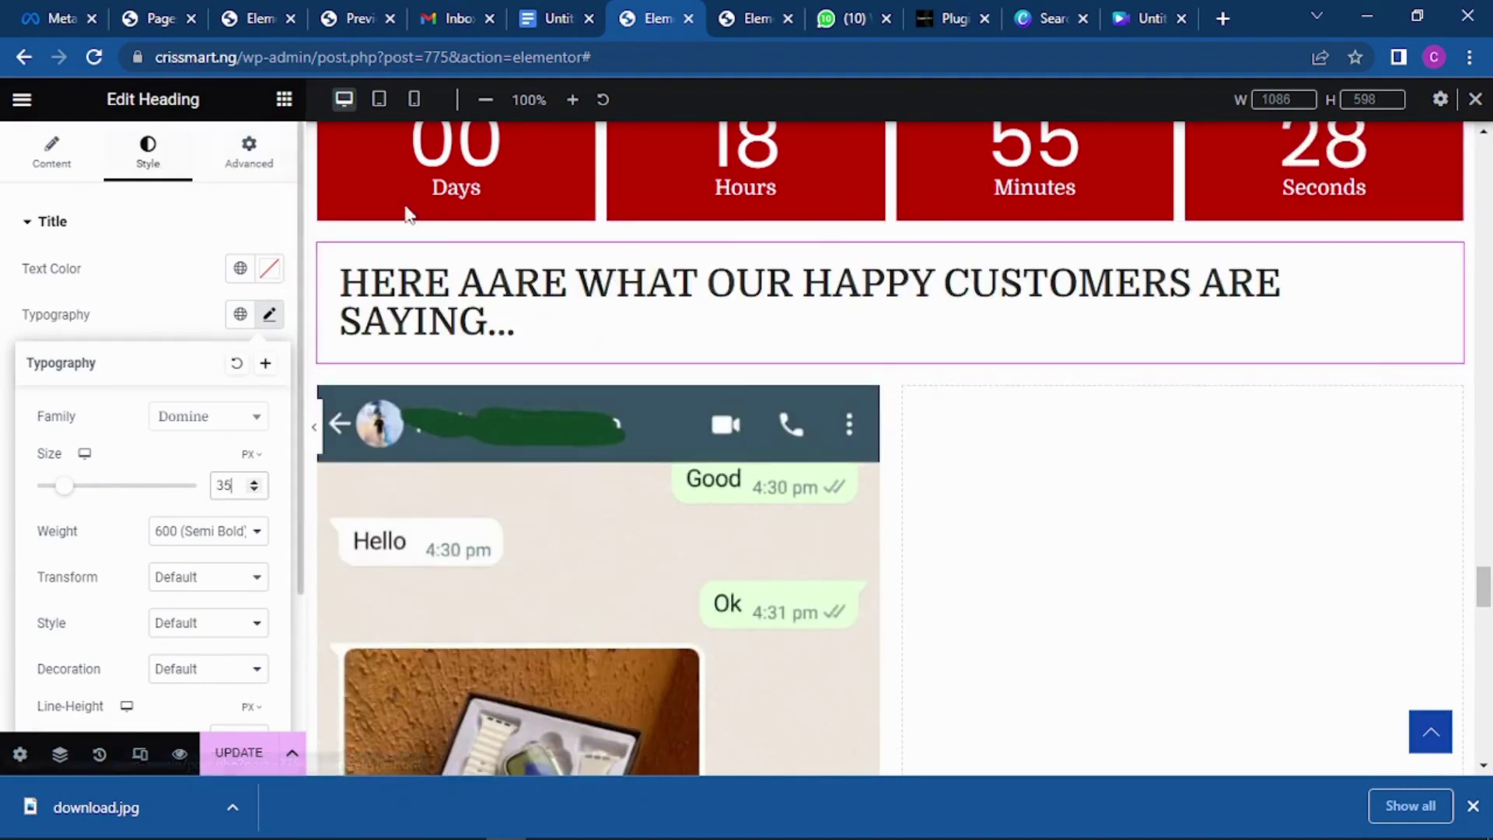
Give the testimonial heading's section a classic light grey background colour, #F0EEEE.
{"action": "left_click", "coordinate": [889, 224]}
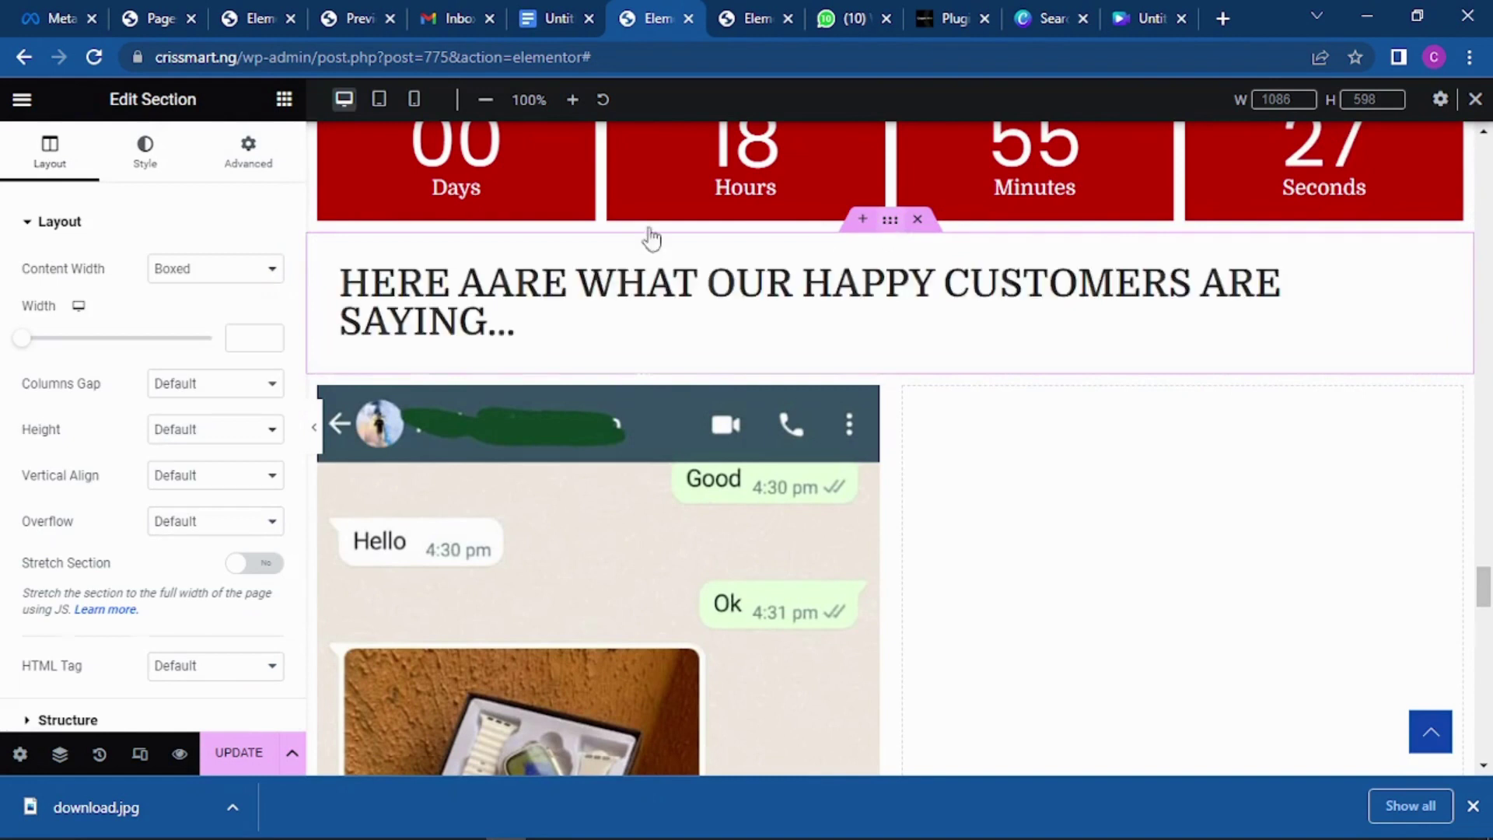
{"action": "left_click", "coordinate": [163, 172]}
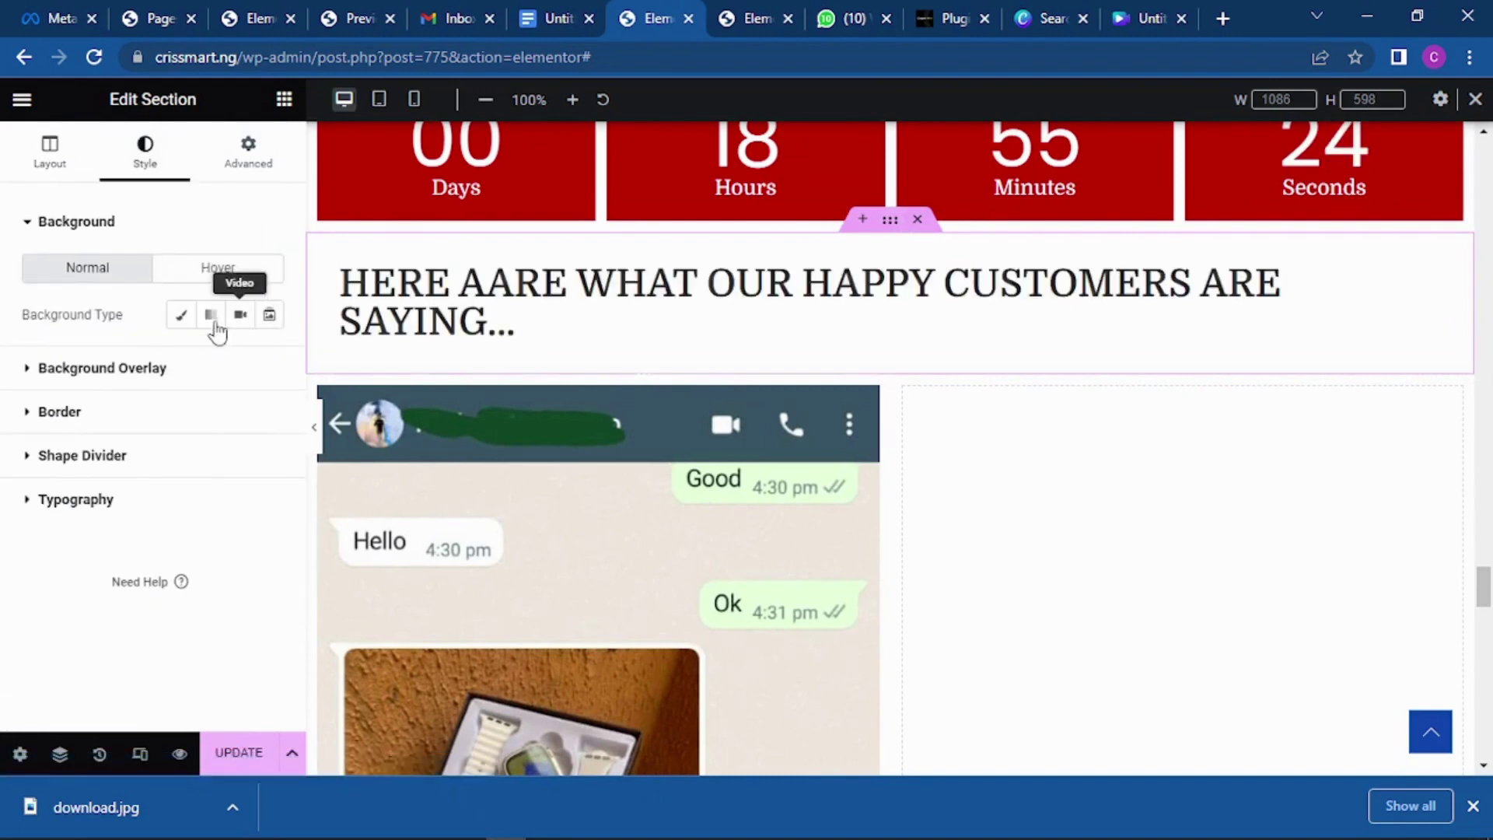
{"action": "left_click", "coordinate": [181, 315]}
{"action": "left_click", "coordinate": [269, 361]}
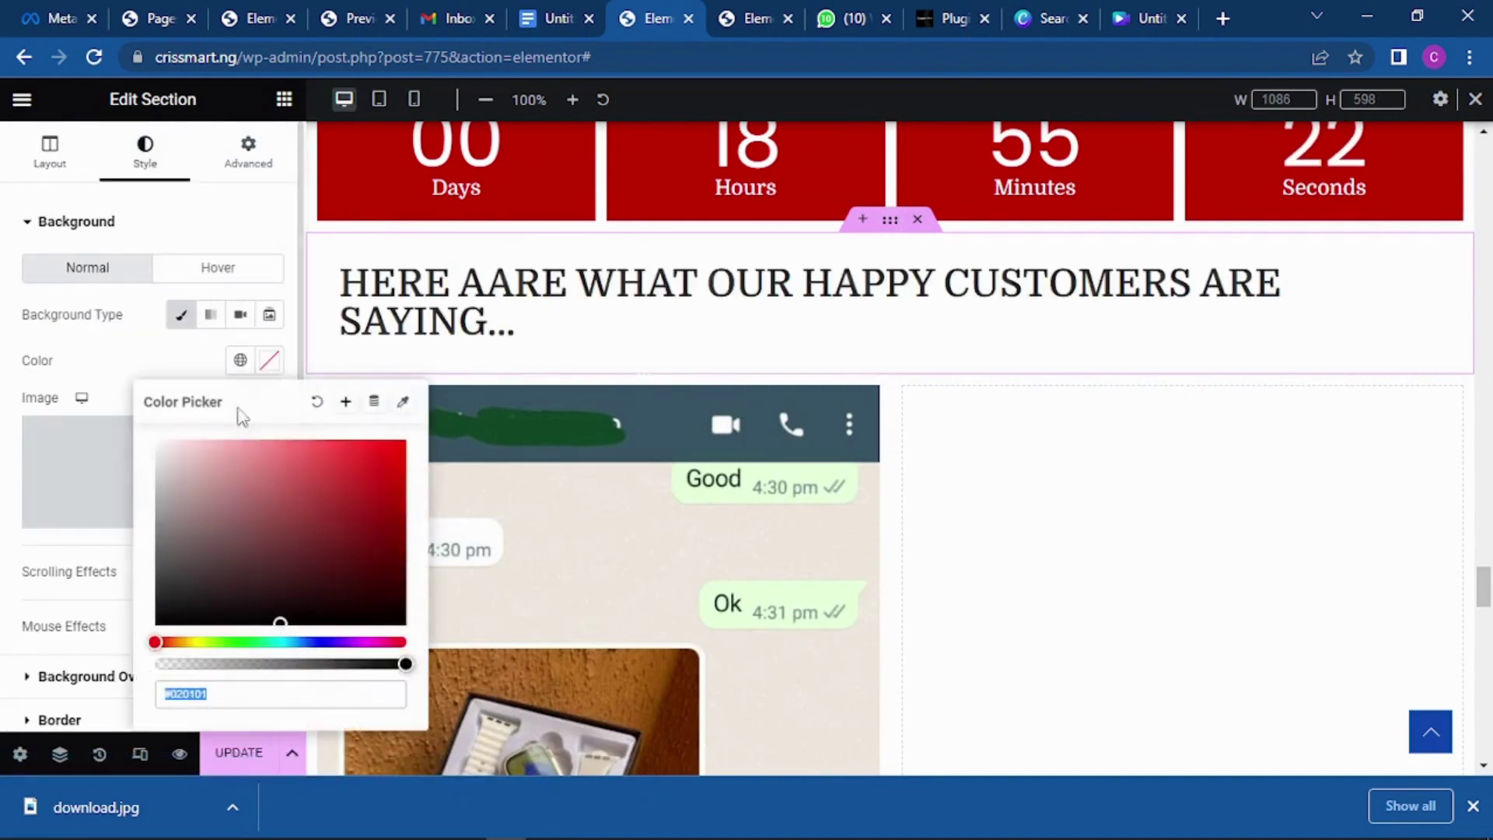
{"action": "left_click", "coordinate": [247, 490]}
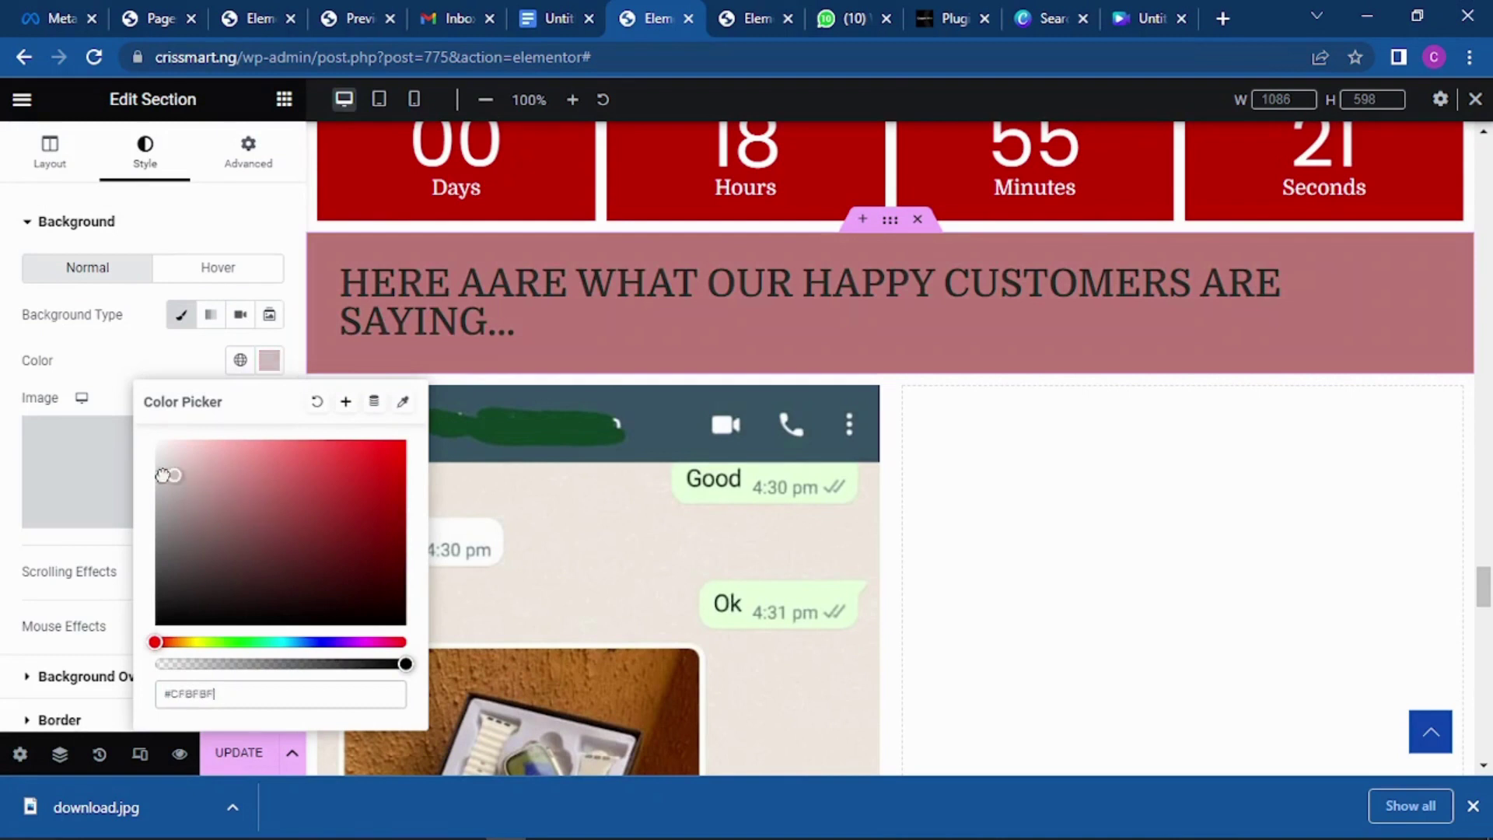
{"action": "left_click_drag", "start_coordinate": [164, 506], "coordinate": [157, 453]}
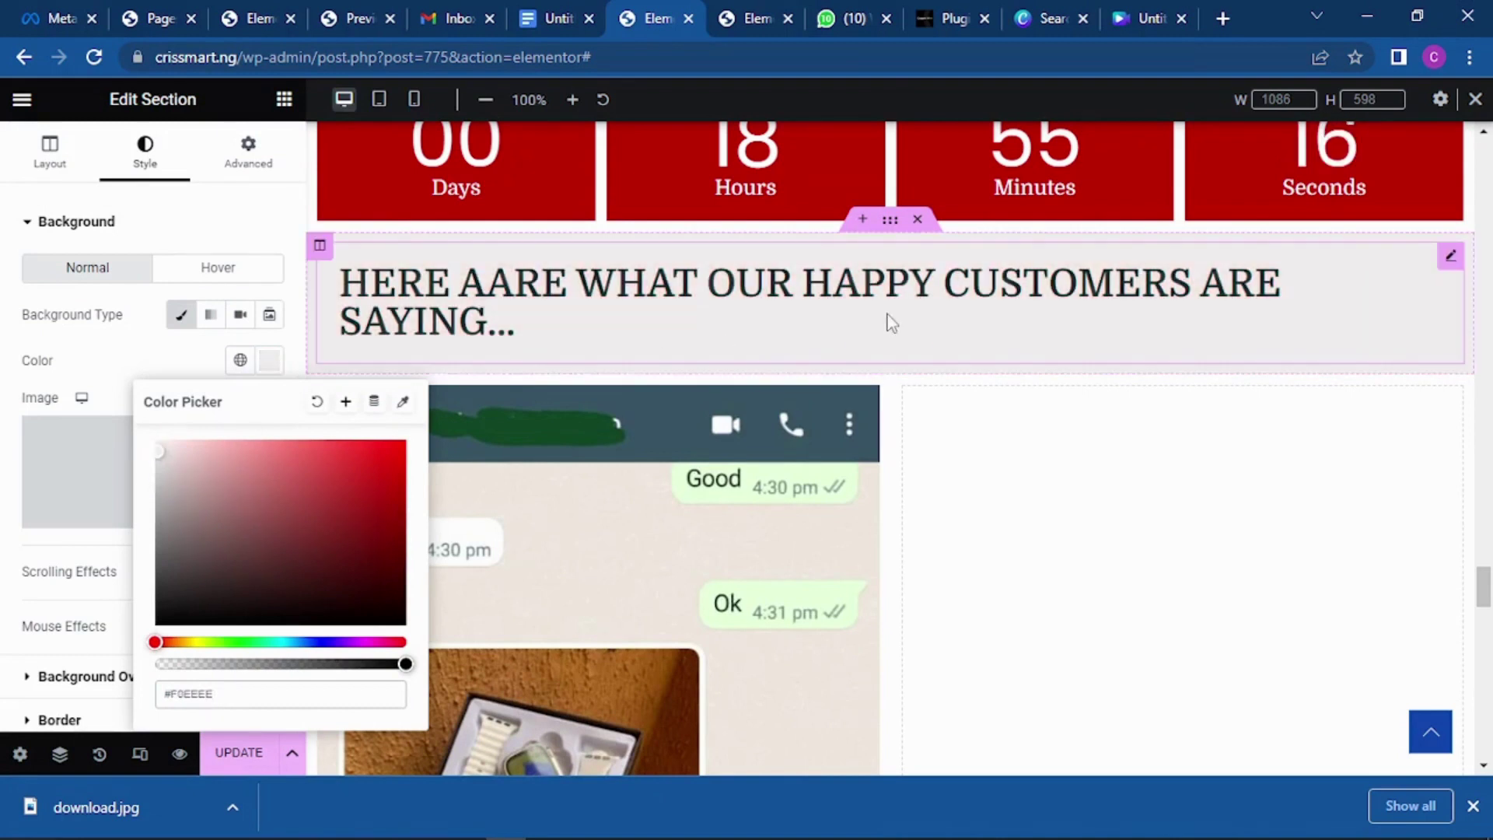
Set the heading section's margin to 30 px at the top and, unlinked, 20 px at the bottom.
{"action": "left_click", "coordinate": [677, 323]}
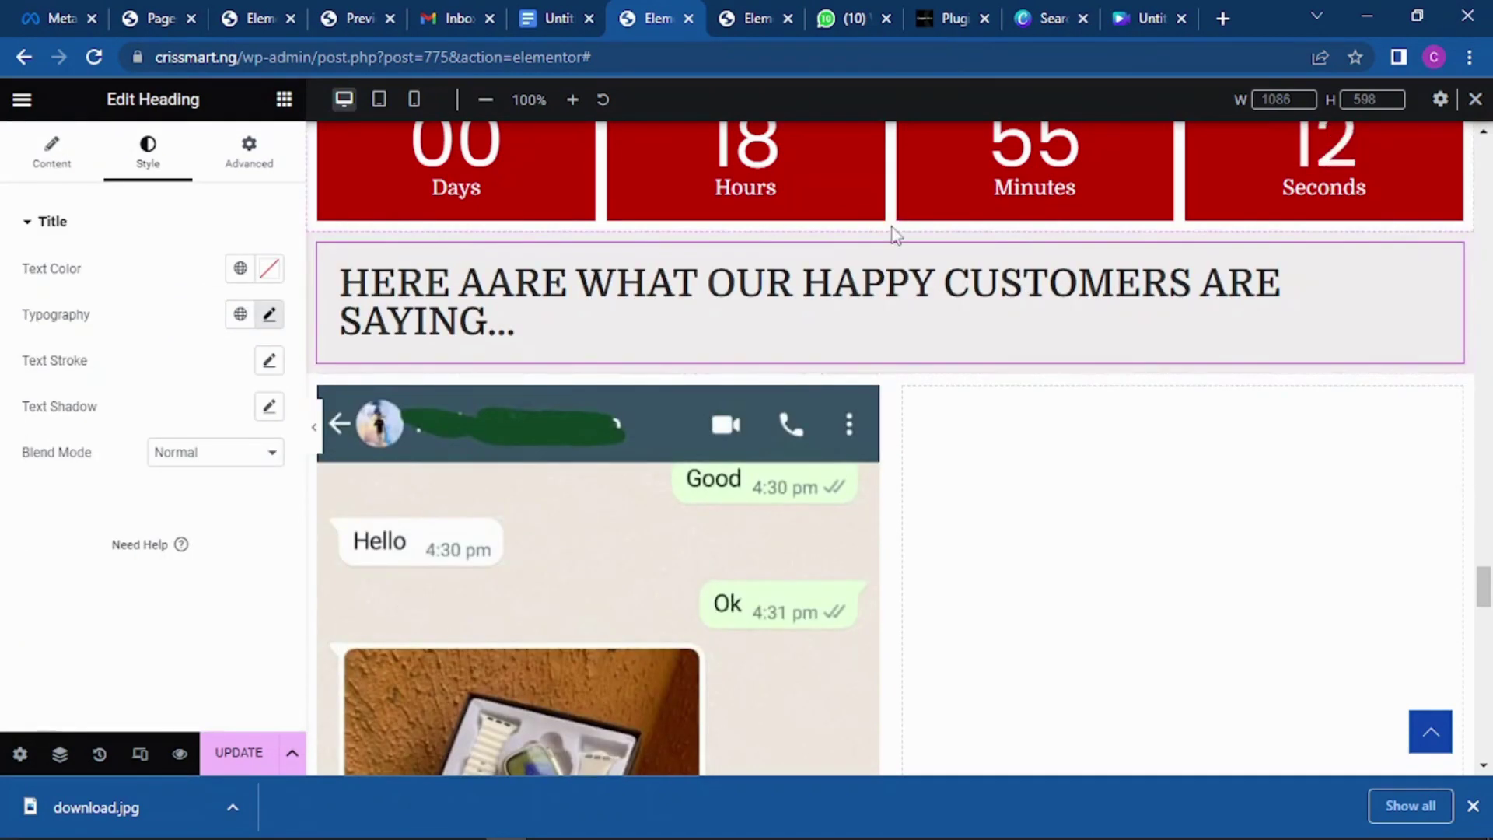
{"action": "left_click", "coordinate": [430, 238]}
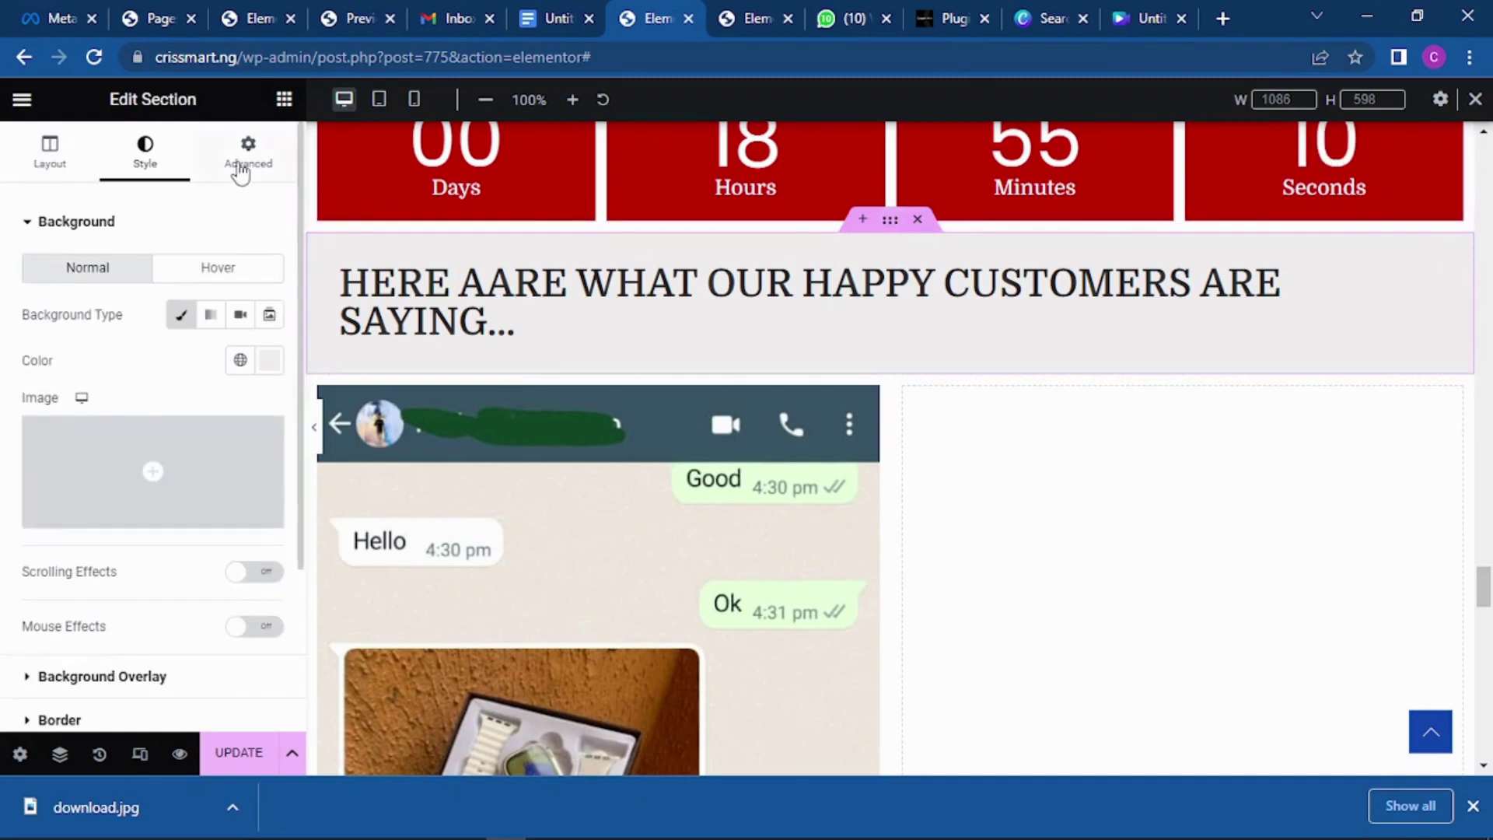
{"action": "left_click", "coordinate": [243, 154]}
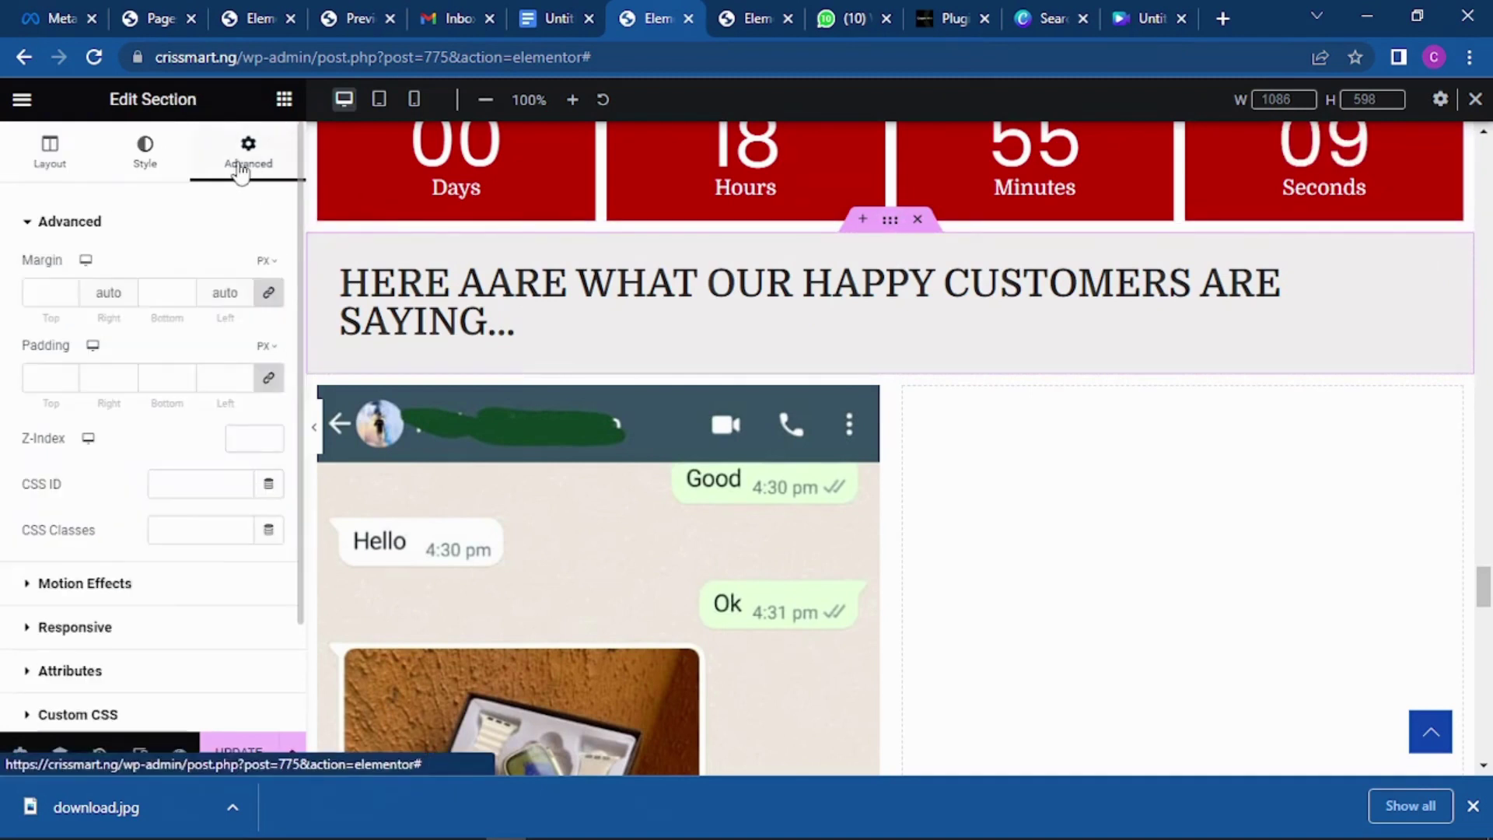
{"action": "left_click", "coordinate": [67, 291]}
{"action": "scroll", "coordinate": [67, 293], "scroll_direction": "up", "scroll_amount": 12}
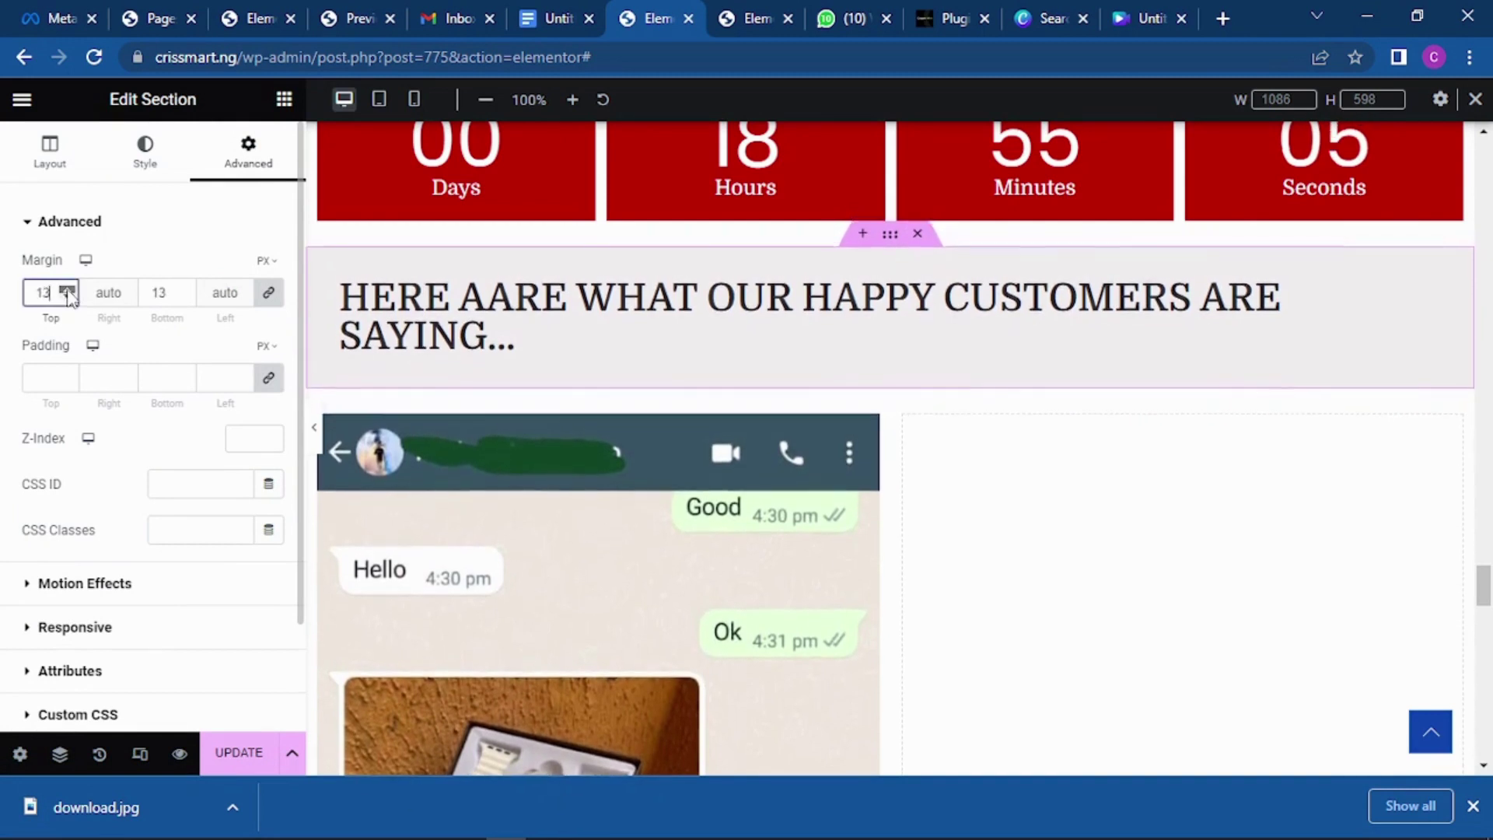
{"action": "scroll", "coordinate": [68, 293], "scroll_direction": "up", "scroll_amount": 11}
{"action": "scroll", "coordinate": [69, 293], "scroll_direction": "up", "scroll_amount": 6}
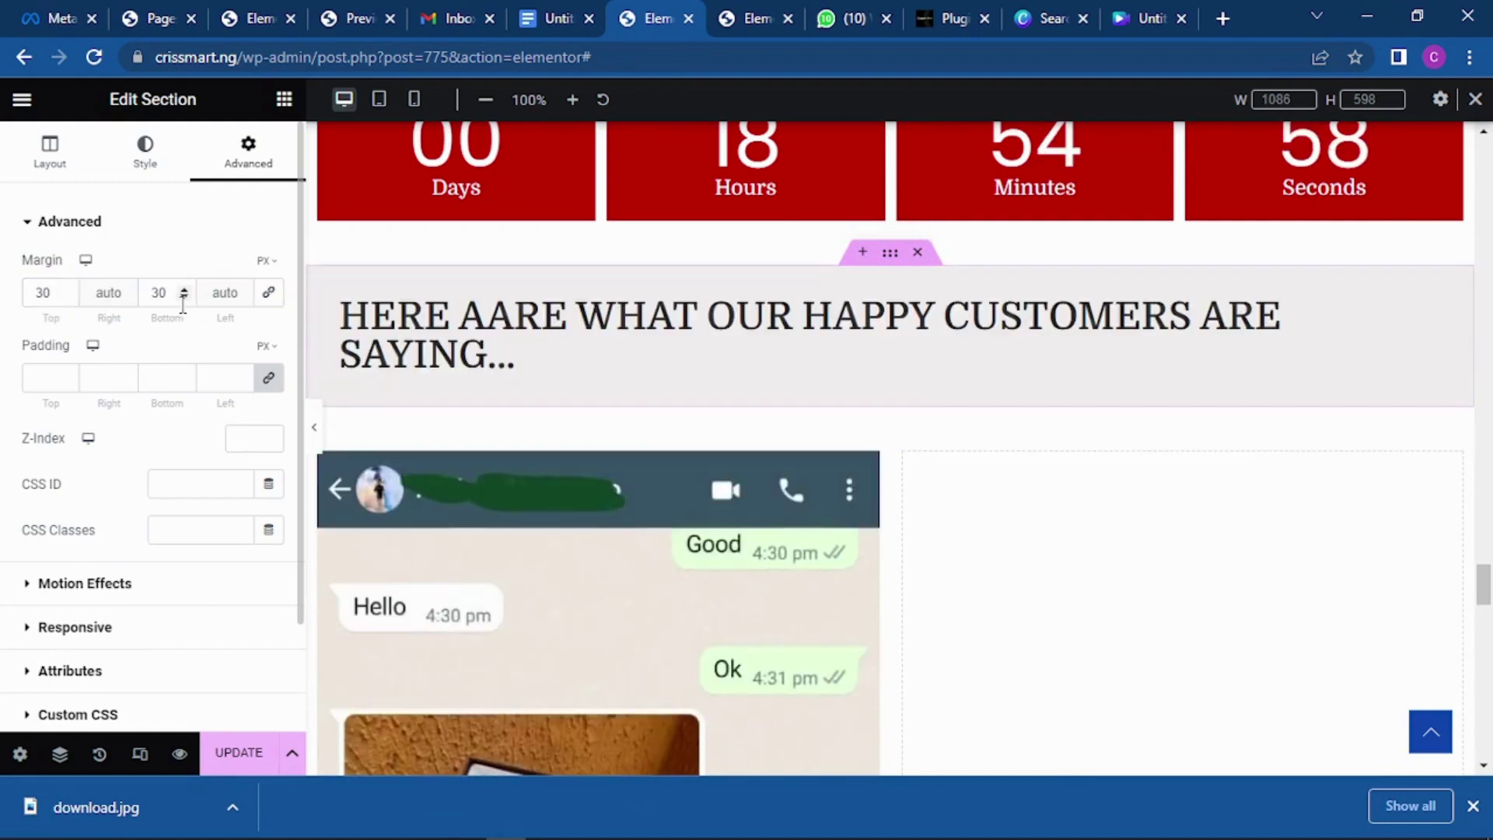
{"action": "scroll", "coordinate": [185, 303], "scroll_direction": "down", "scroll_amount": 6}
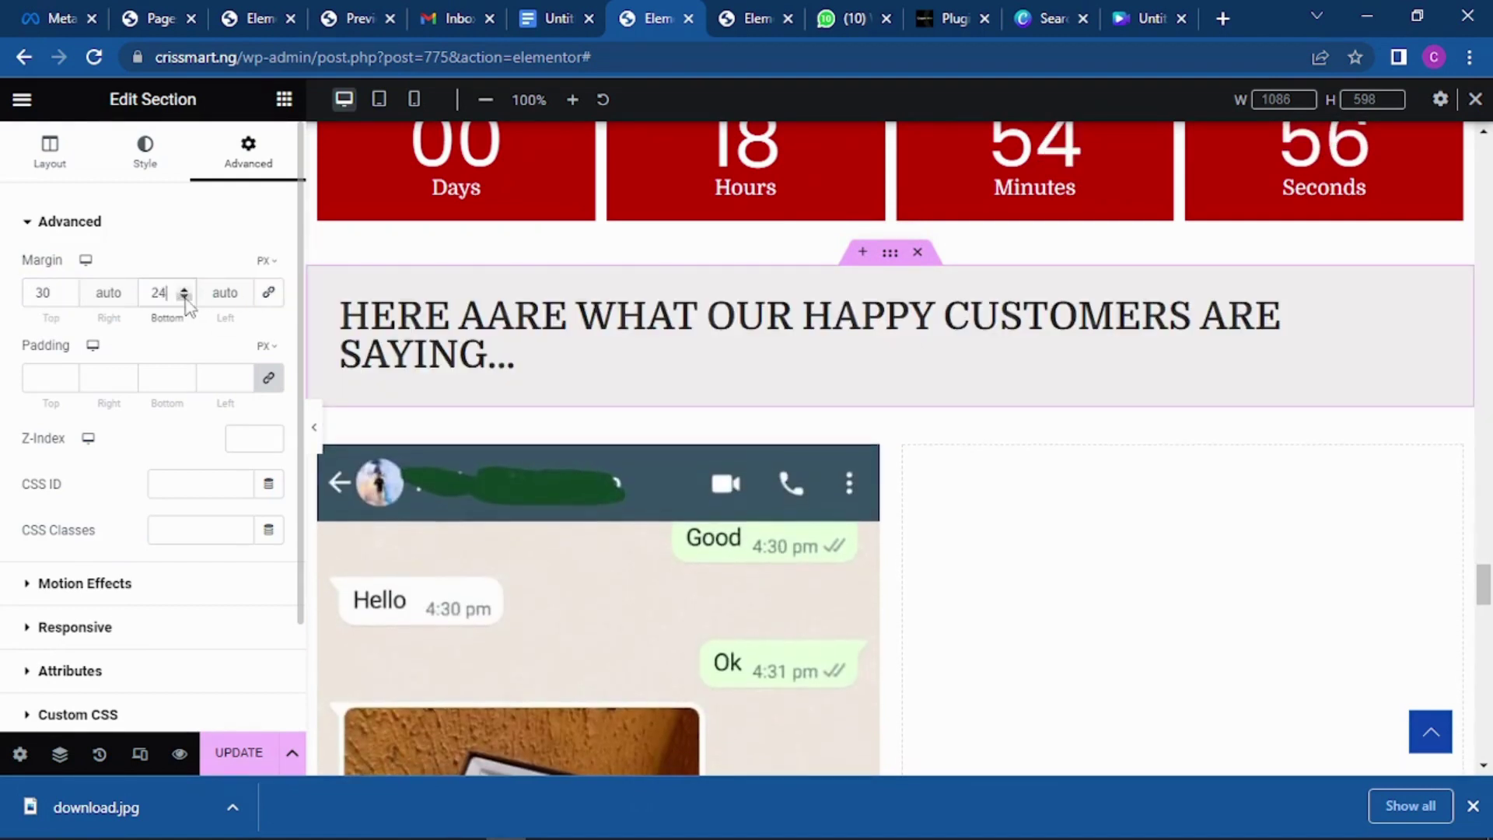
{"action": "scroll", "coordinate": [185, 304], "scroll_direction": "down", "scroll_amount": 4}
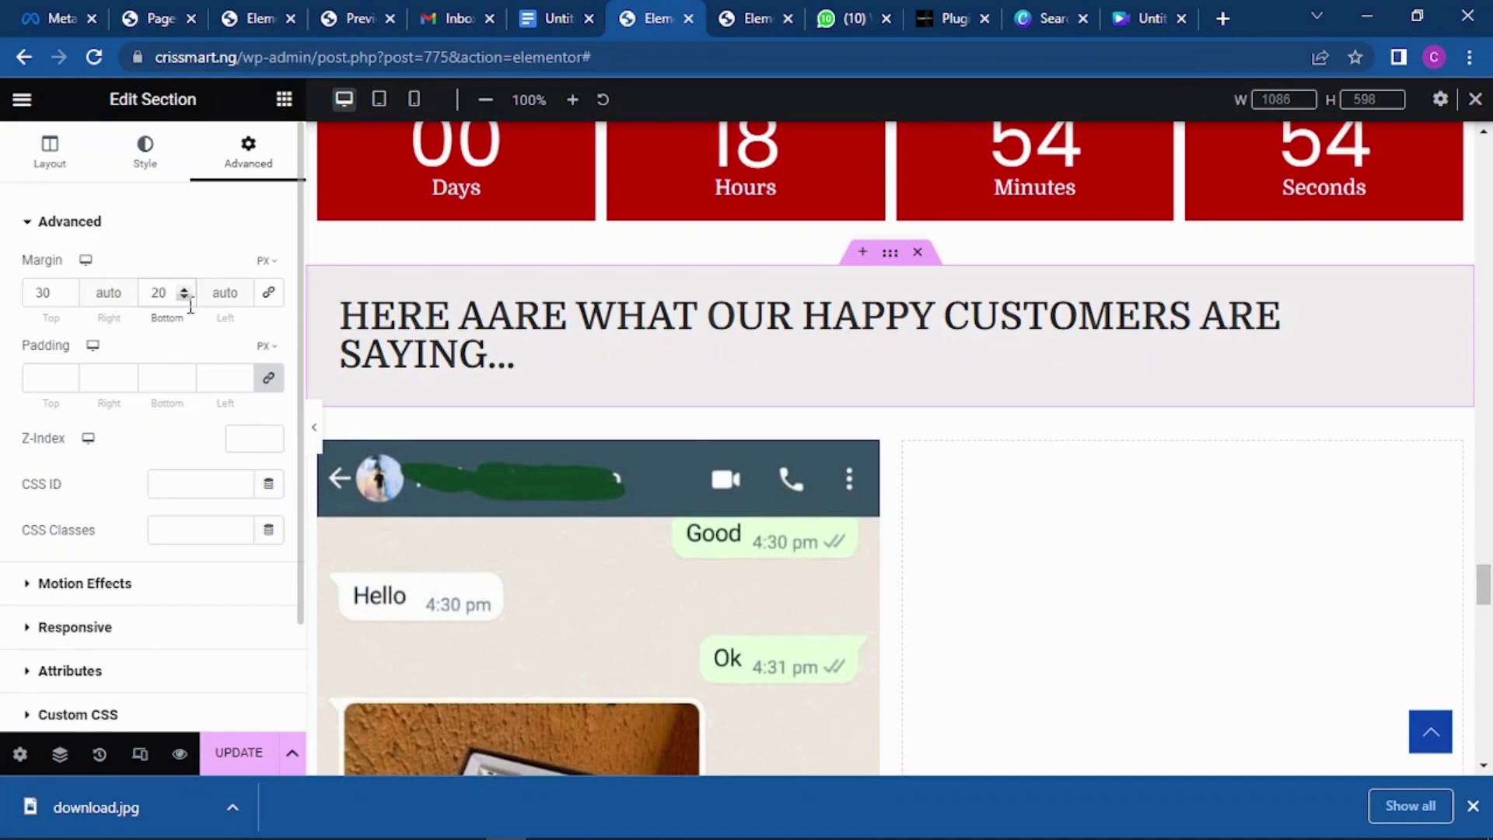
Change the testimonial heading's font family to Poppins and its size to 37 px.
{"action": "scroll", "coordinate": [1080, 373], "scroll_direction": "down", "scroll_amount": 2}
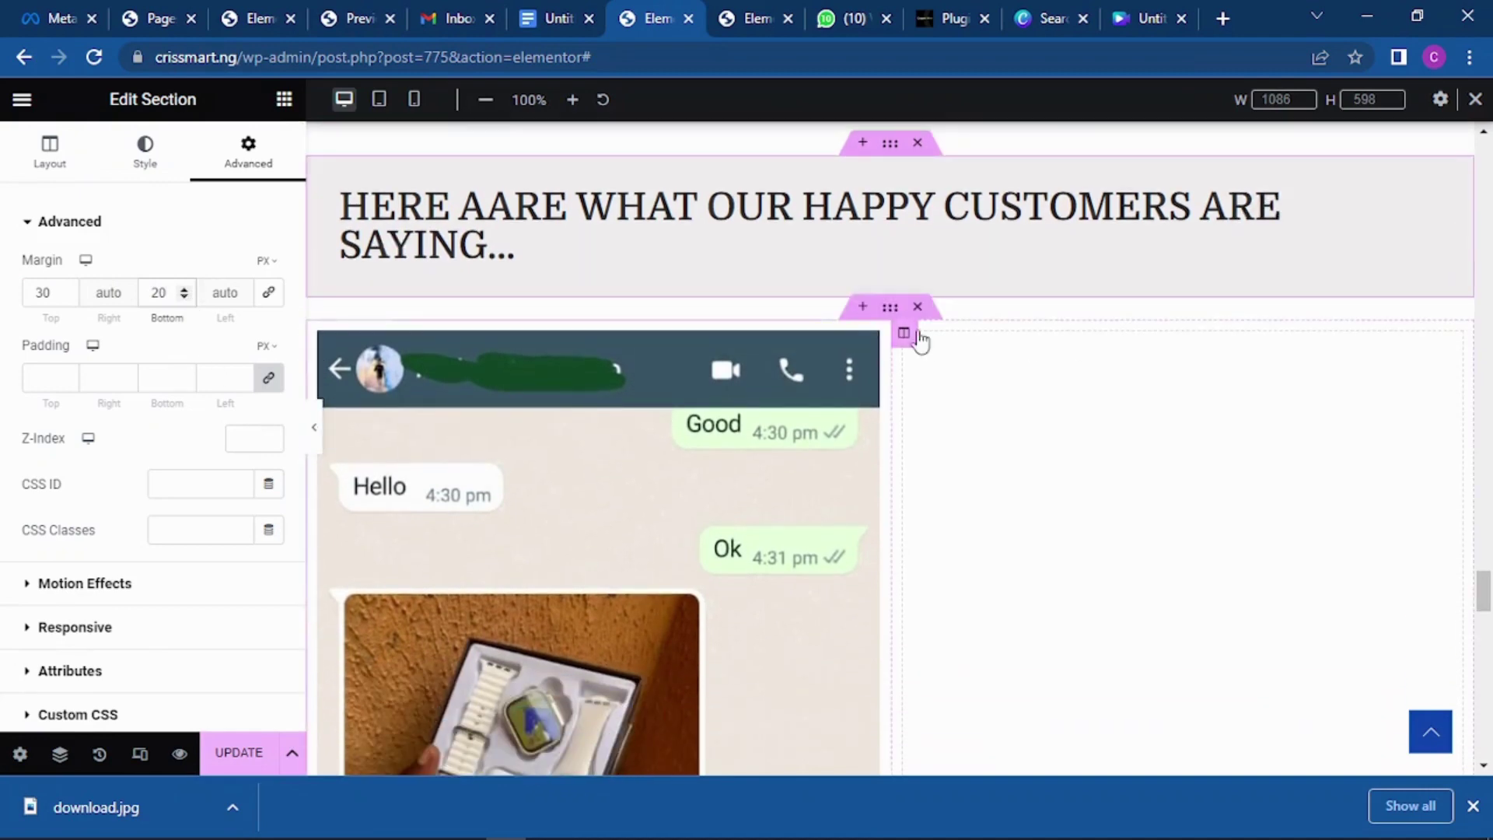
{"action": "scroll", "coordinate": [747, 254], "scroll_direction": "up", "scroll_amount": 12}
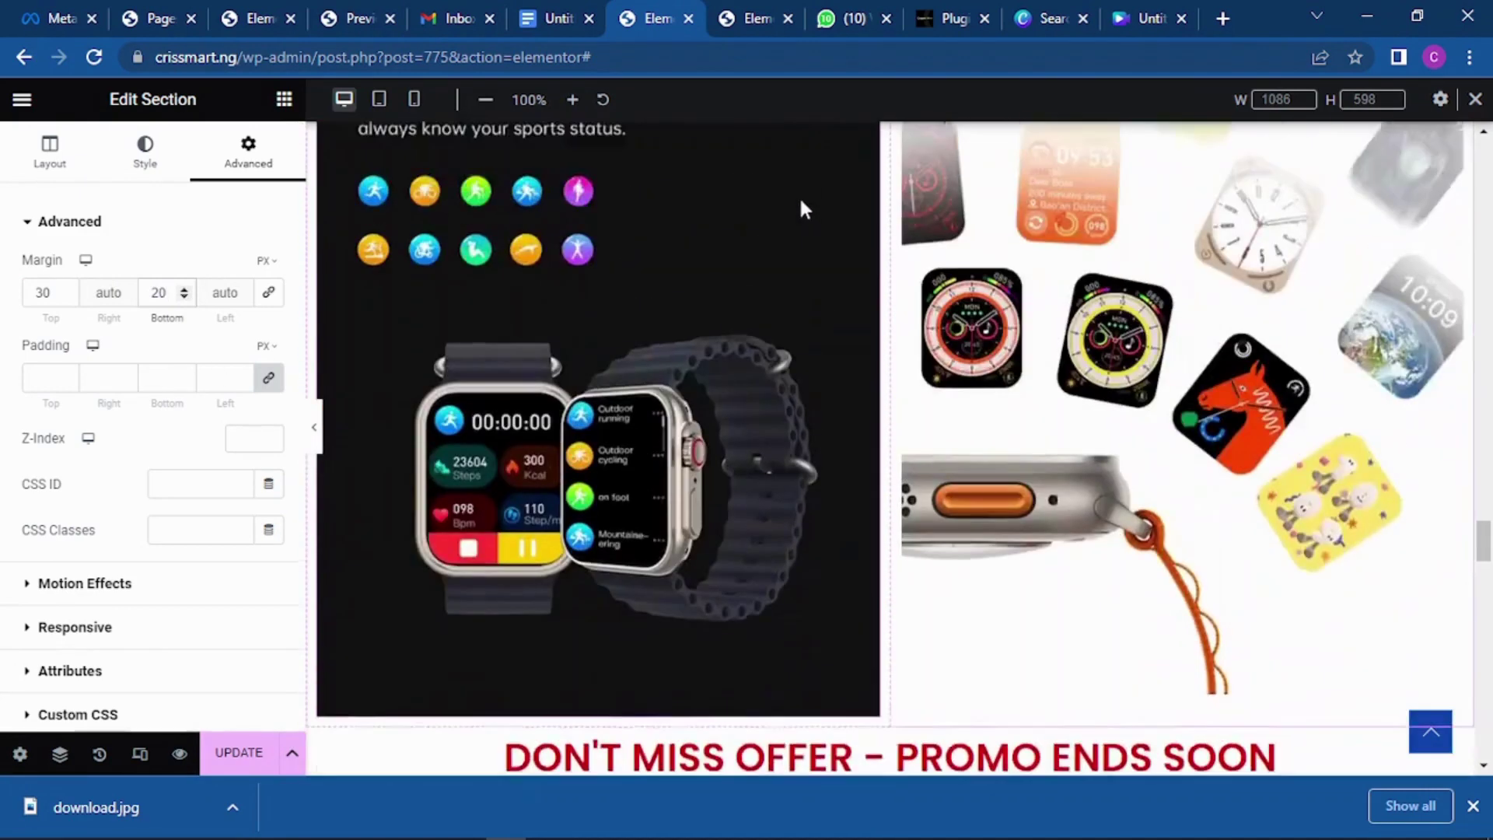
{"action": "scroll", "coordinate": [801, 210], "scroll_direction": "down", "scroll_amount": 10}
{"action": "left_click", "coordinate": [514, 335]}
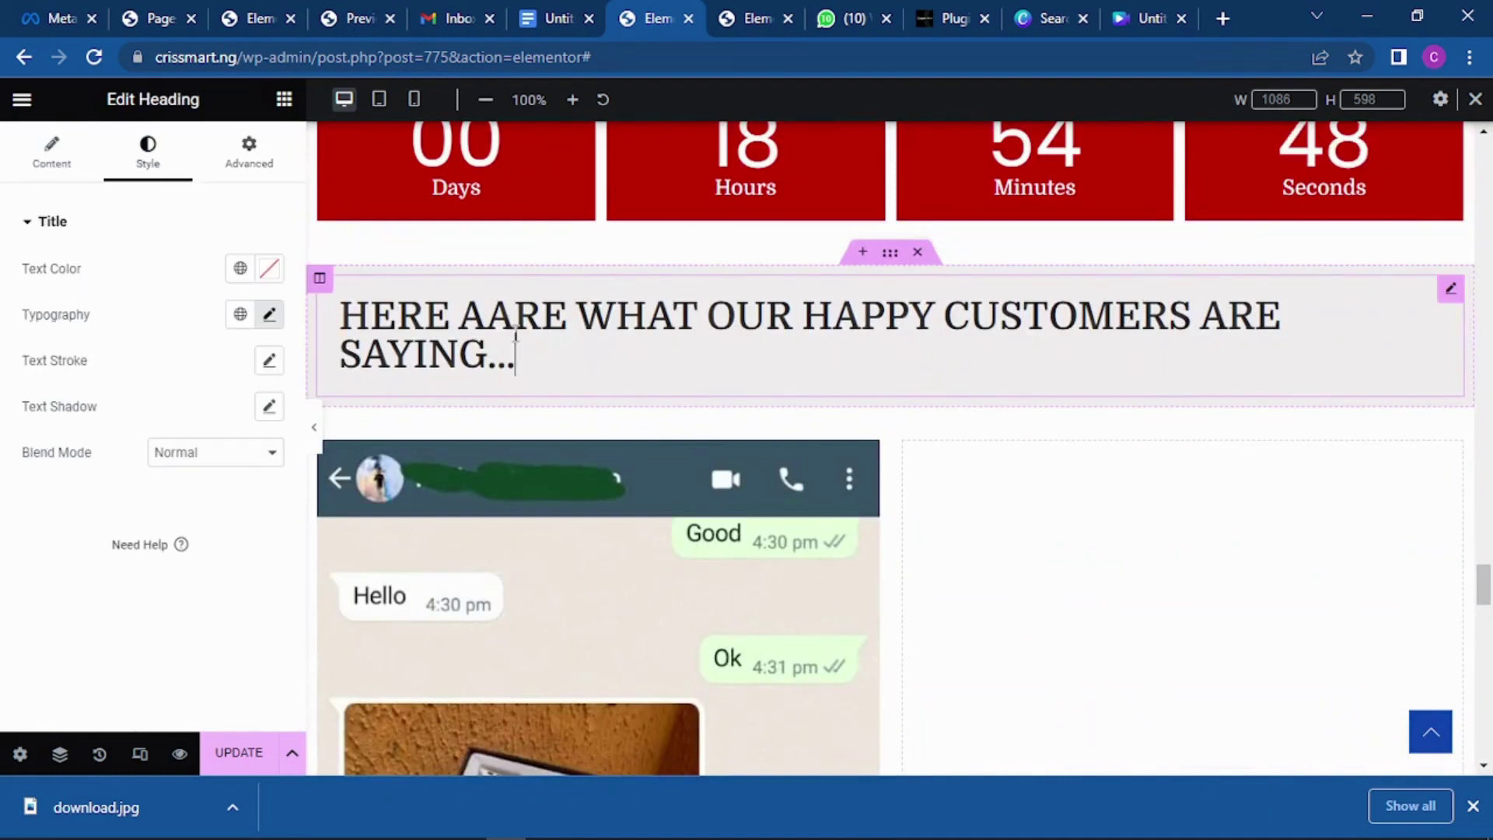
{"action": "left_click", "coordinate": [269, 315]}
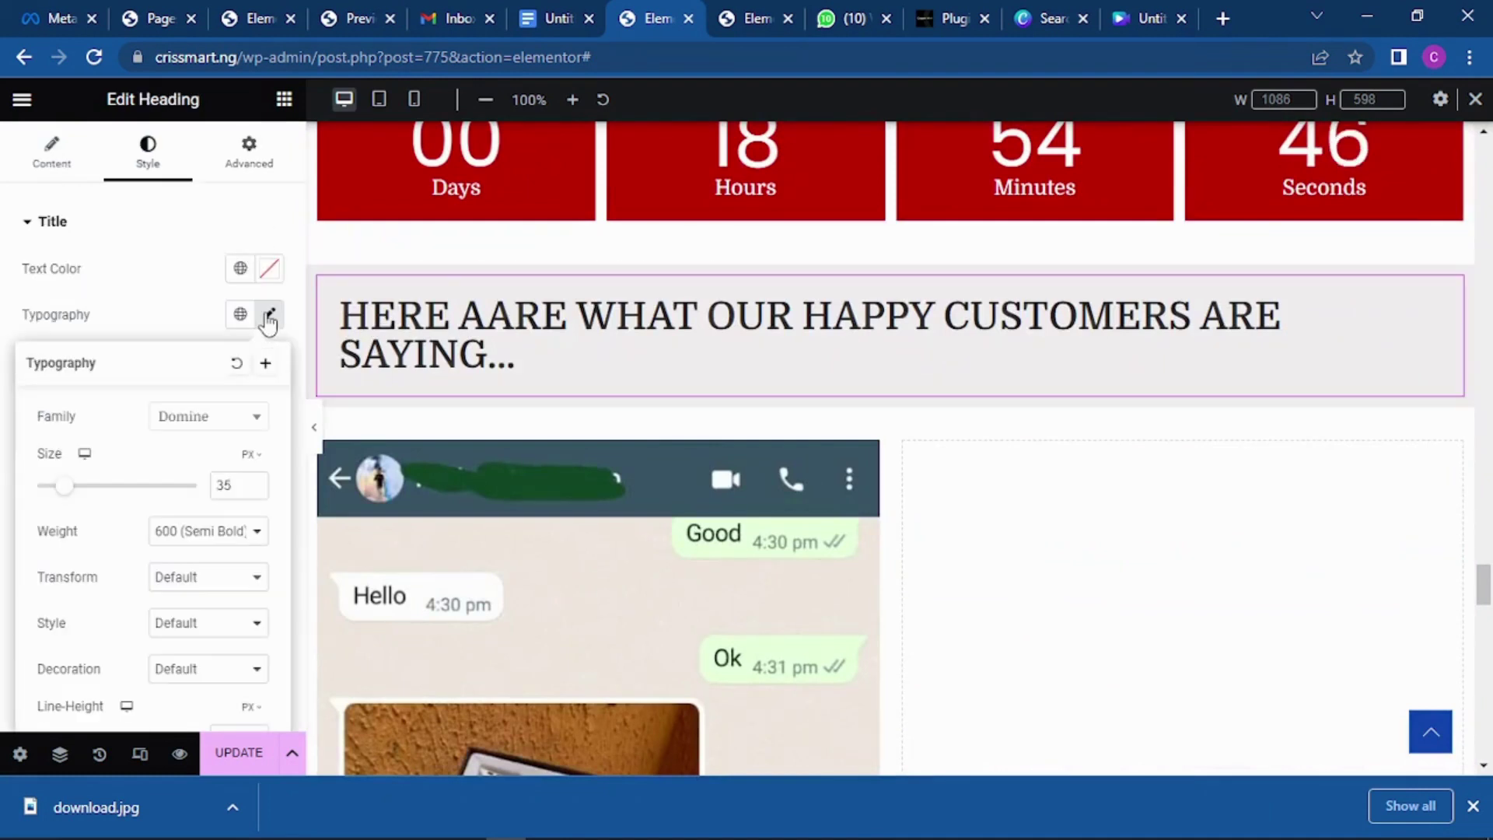
{"action": "left_click", "coordinate": [250, 420]}
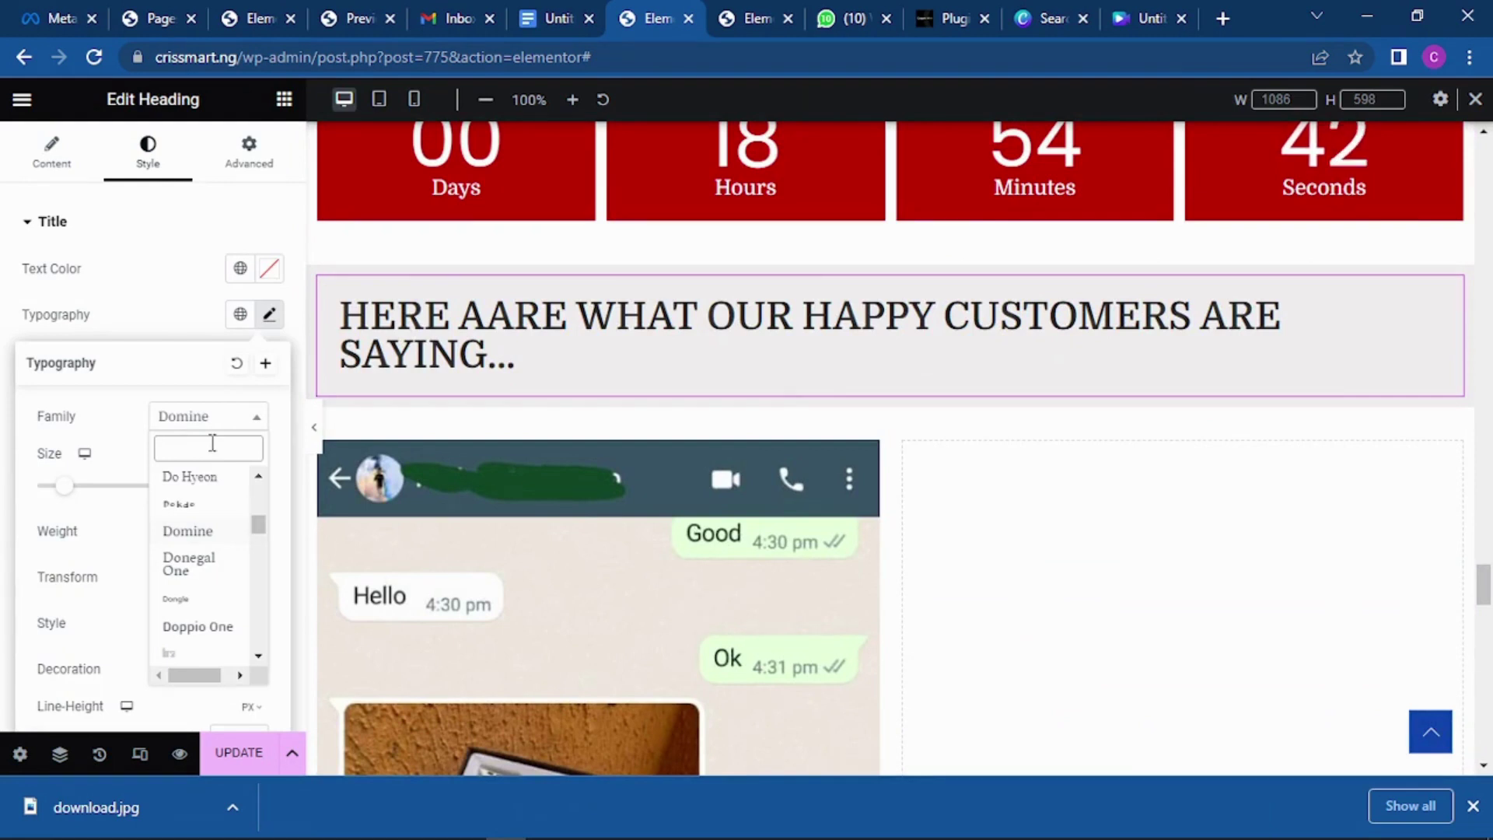
{"action": "type", "text": "POPP"}
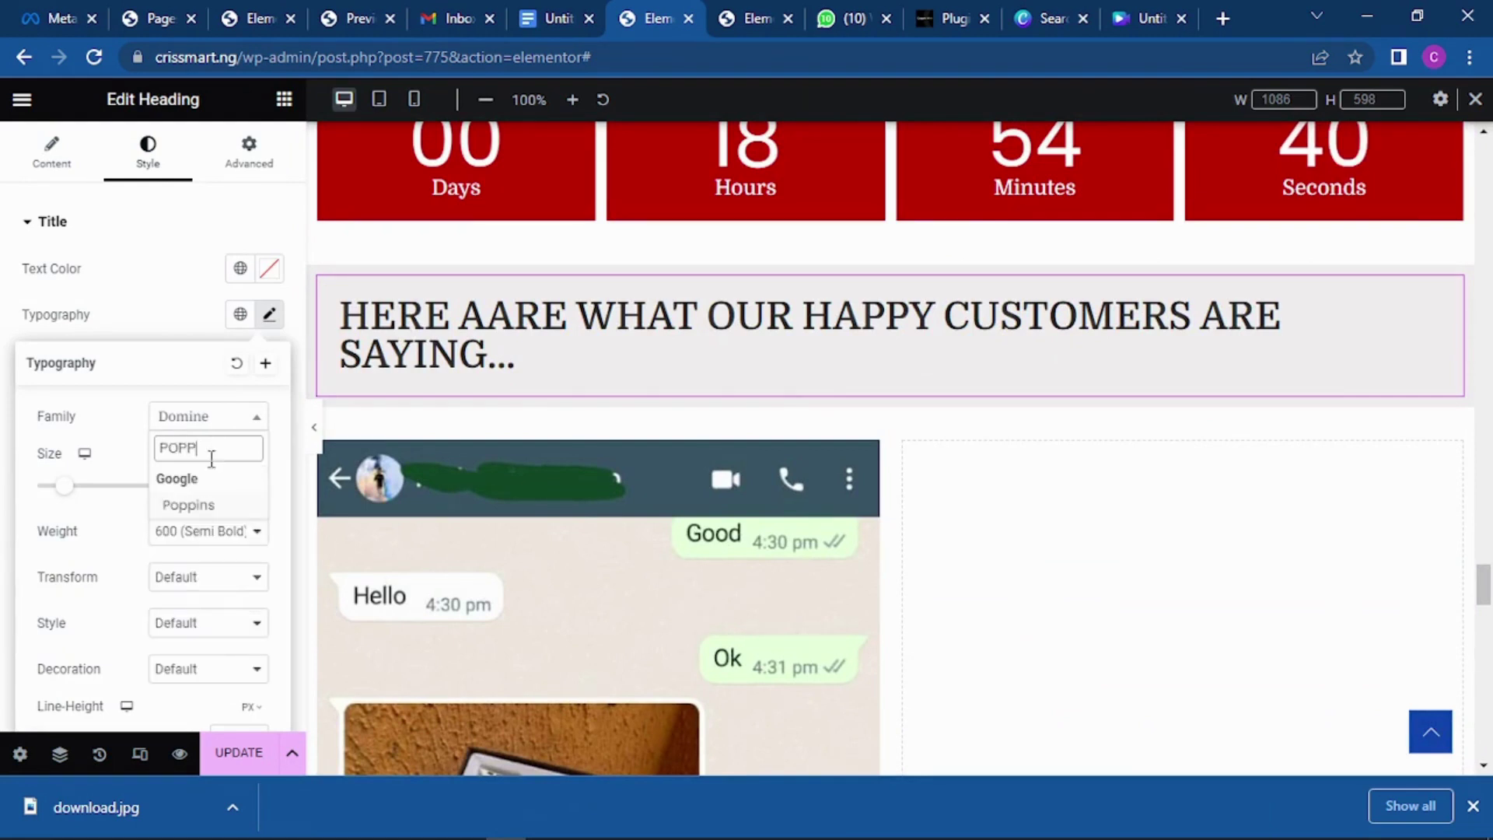
{"action": "left_click", "coordinate": [189, 506]}
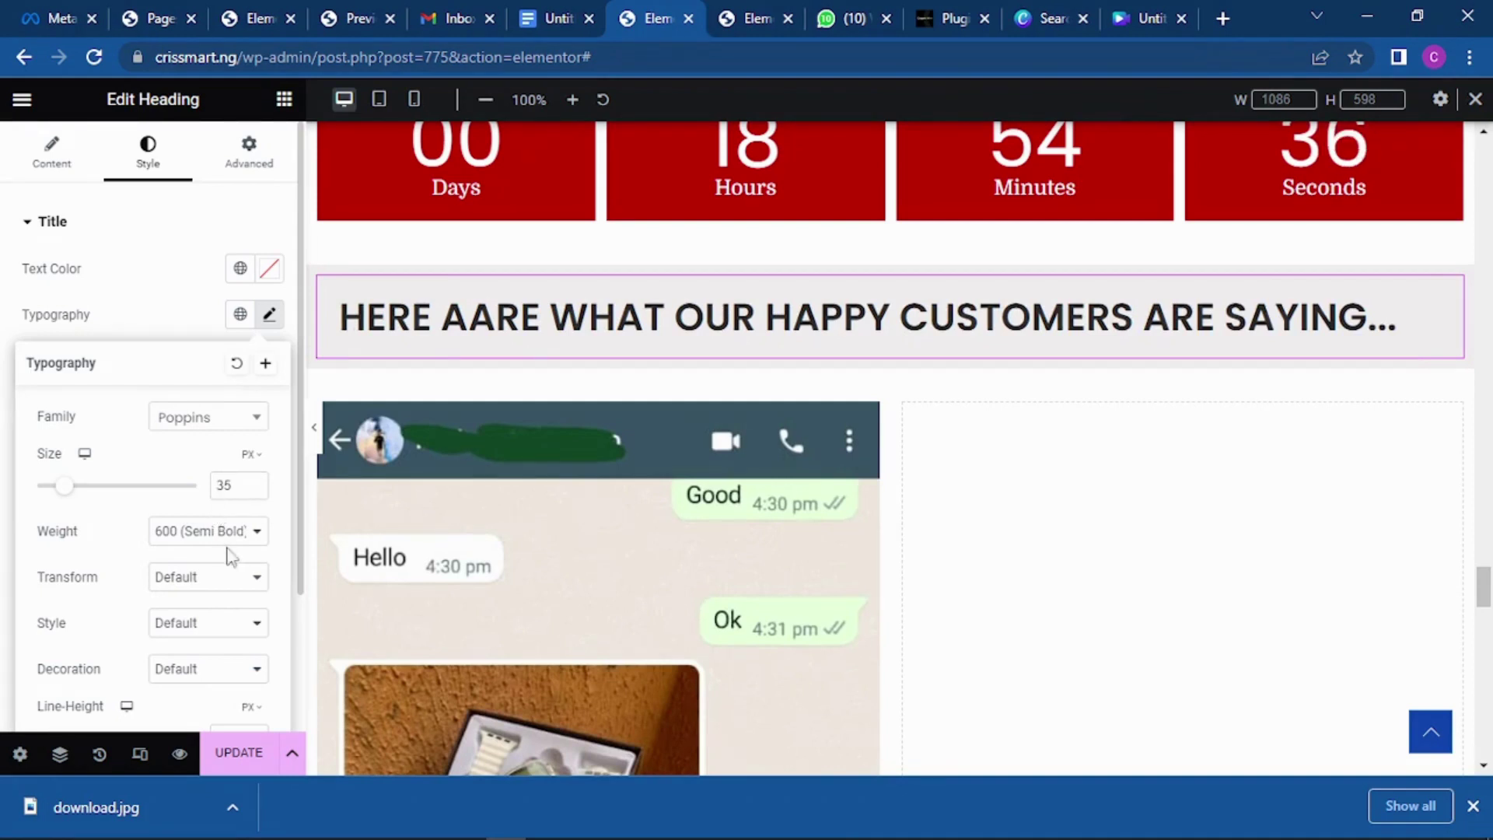
{"action": "left_click", "coordinate": [253, 482]}
{"action": "left_click", "coordinate": [253, 482]}
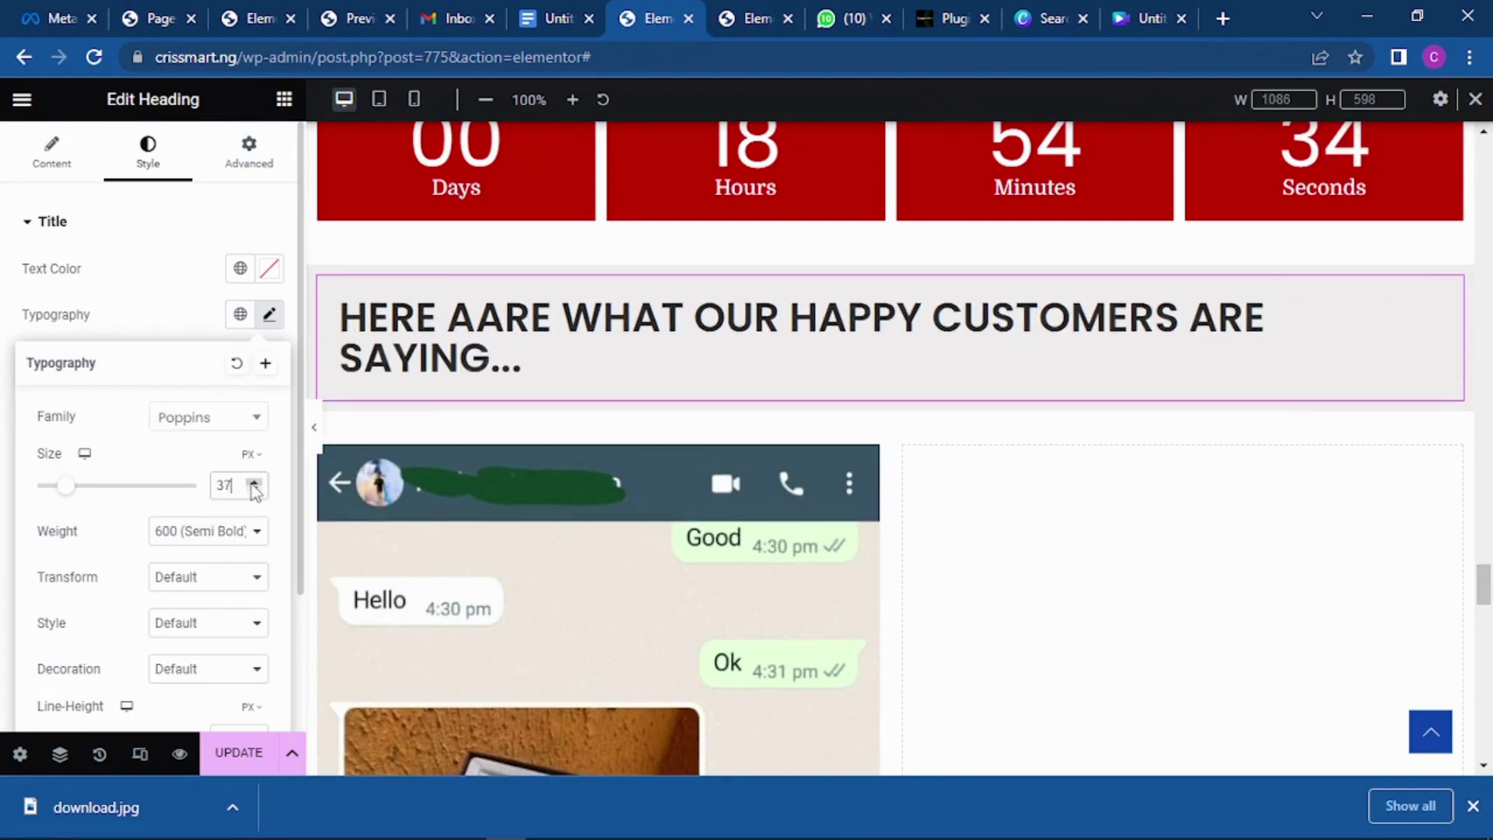
Set the testimonial heading's line height to 42 px.
{"action": "scroll", "coordinate": [216, 604], "scroll_direction": "down", "scroll_amount": 2}
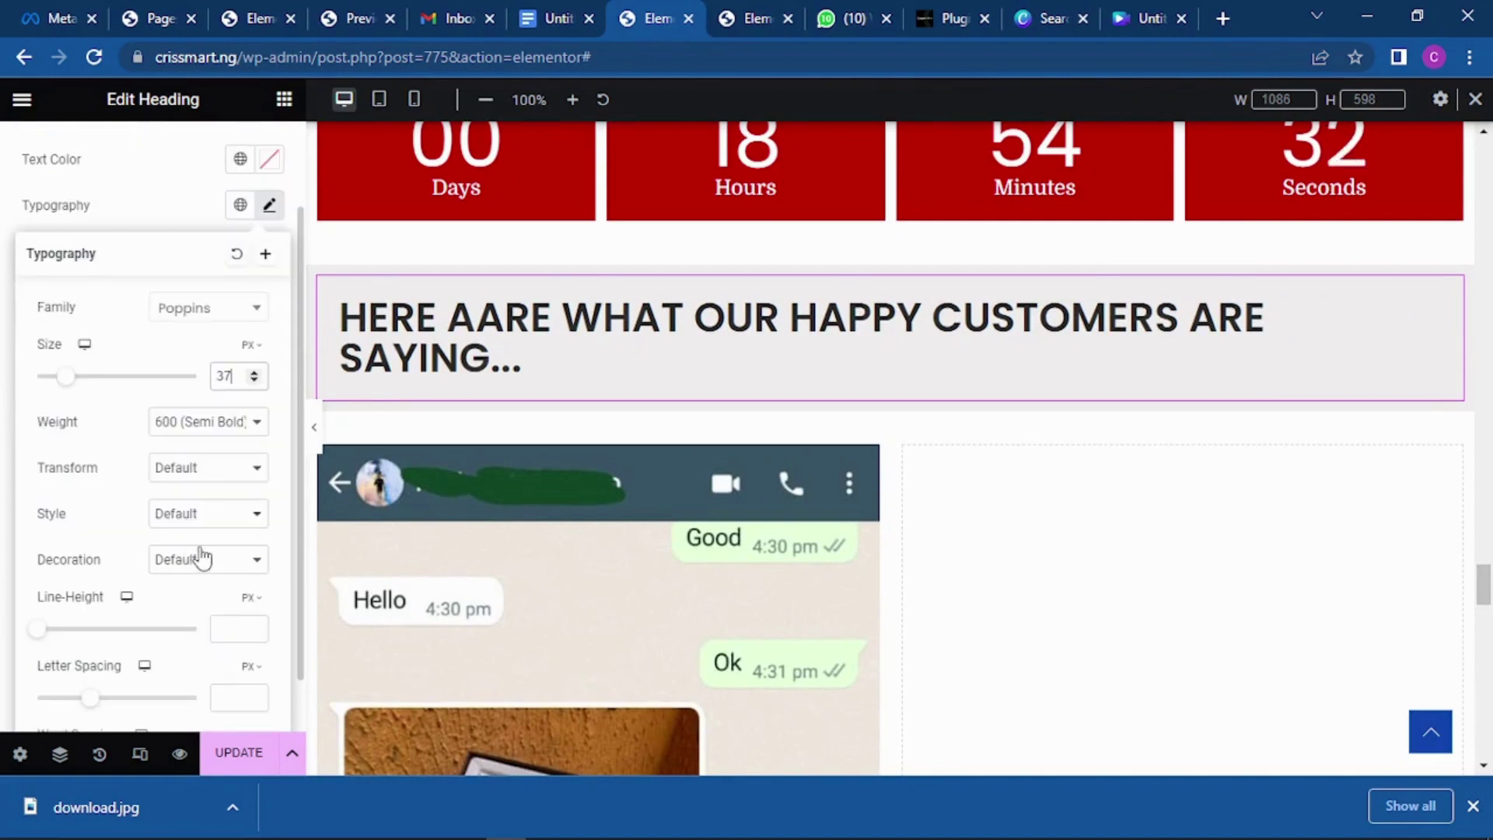
{"action": "left_click", "coordinate": [251, 625]}
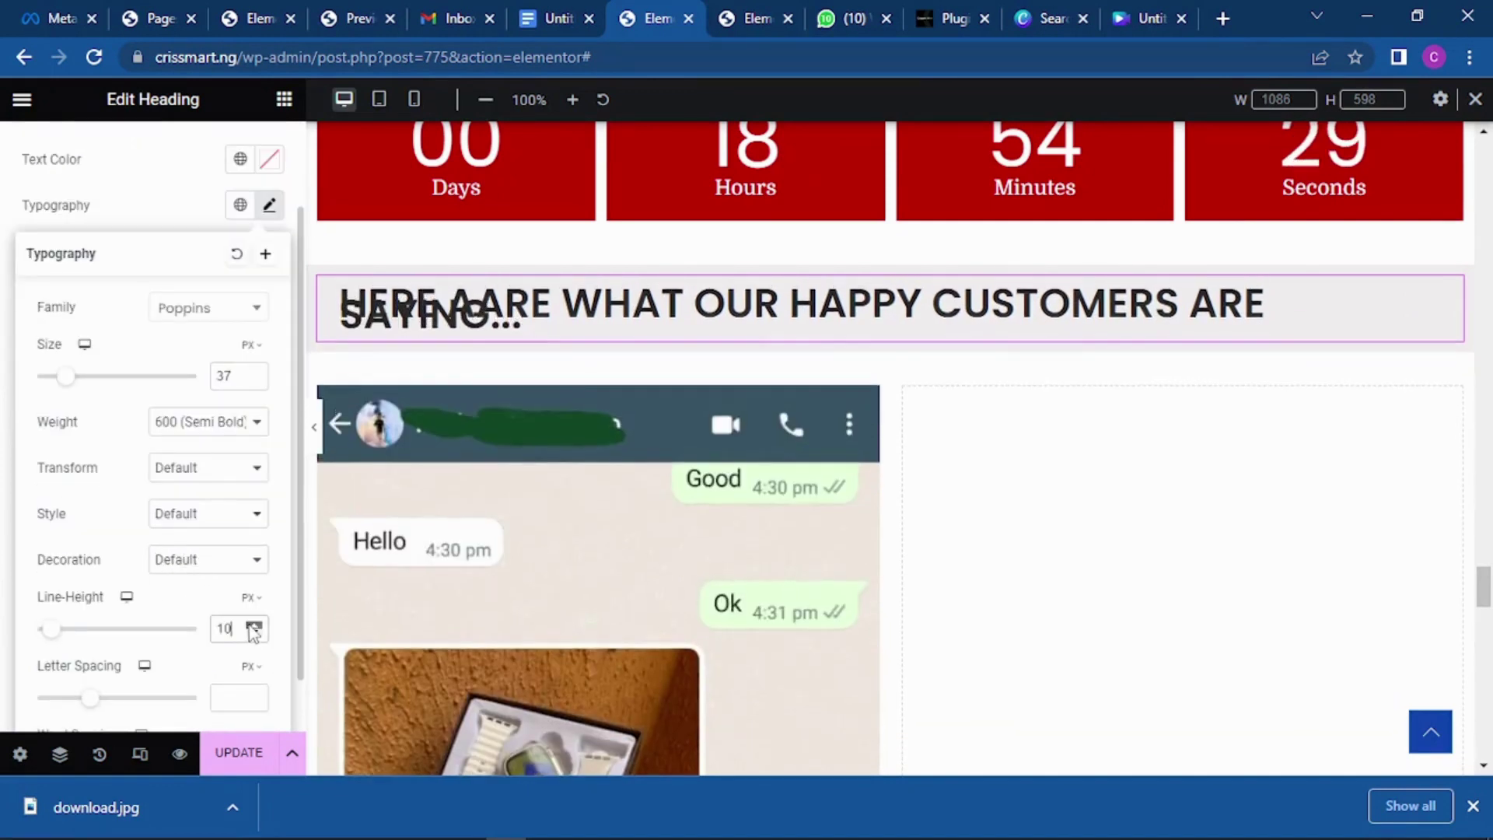
{"action": "left_click", "coordinate": [253, 627]}
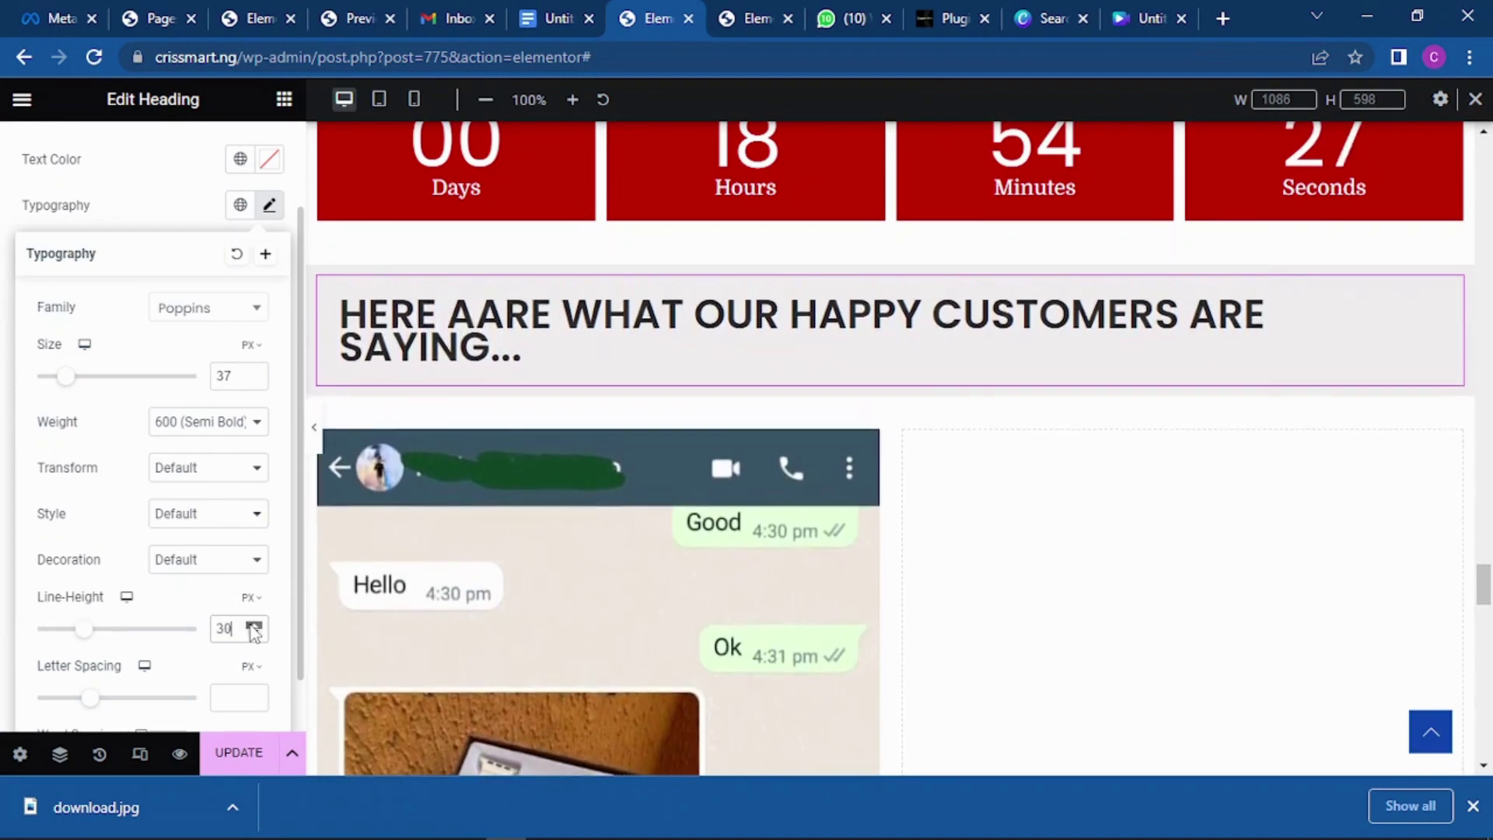
{"action": "left_click", "coordinate": [252, 625]}
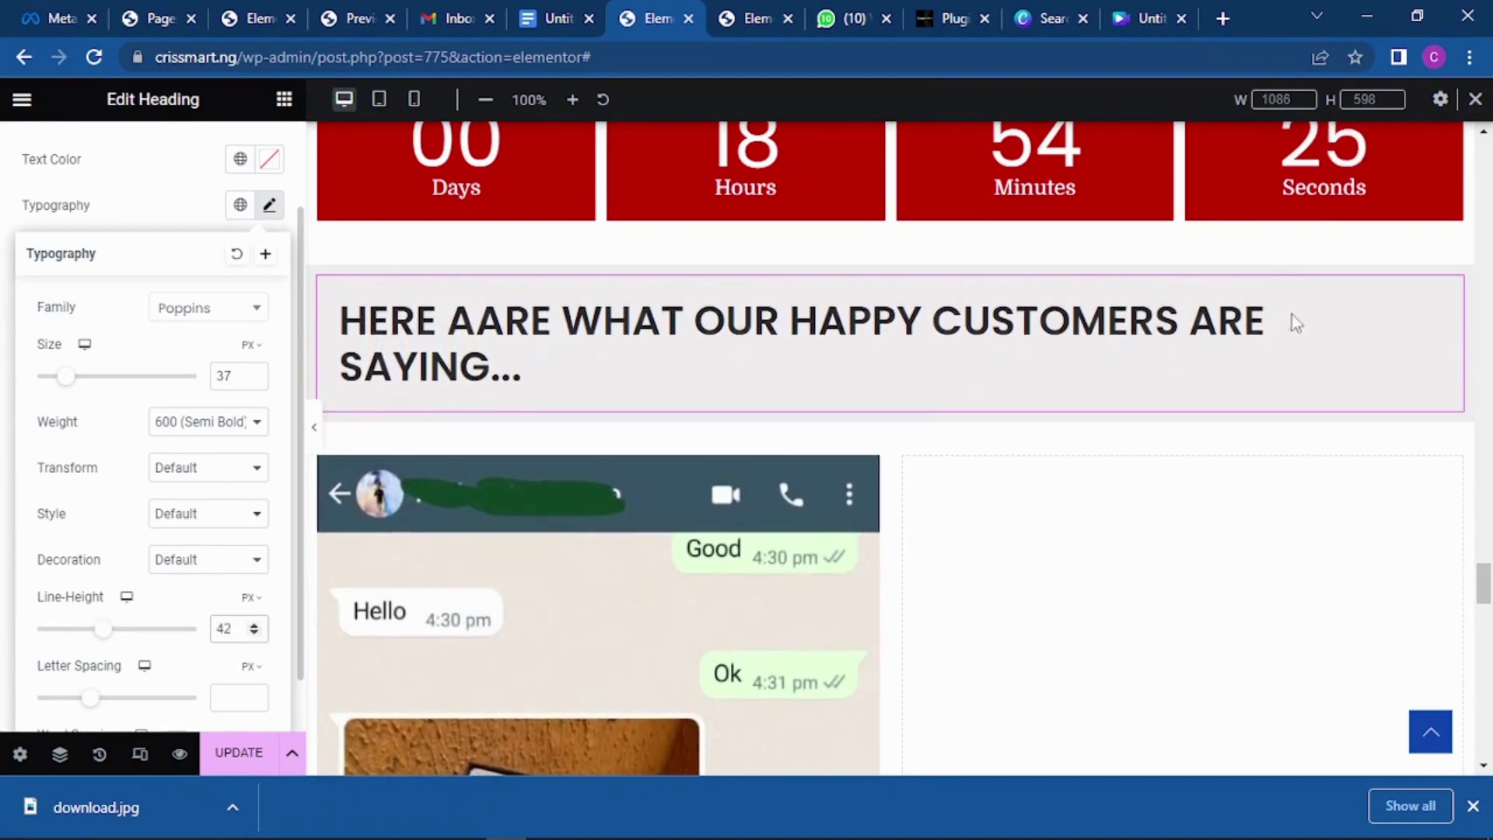
Add an Image widget to the empty column beside the testimonial screenshot and set its image size to Full.
{"action": "scroll", "coordinate": [1275, 308], "scroll_direction": "down", "scroll_amount": 6}
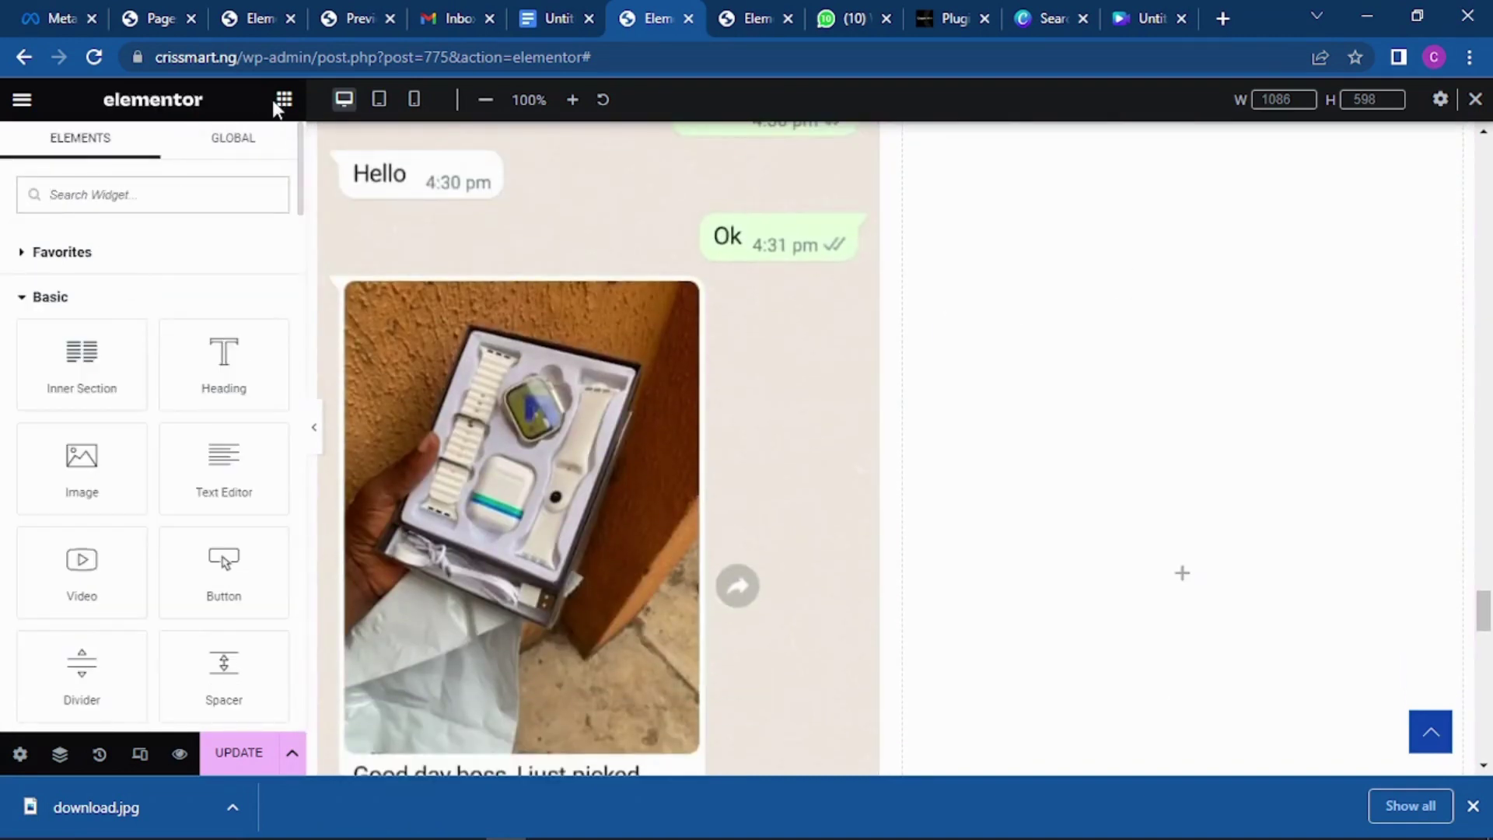
{"action": "left_click_drag", "start_coordinate": [77, 440], "coordinate": [1146, 414]}
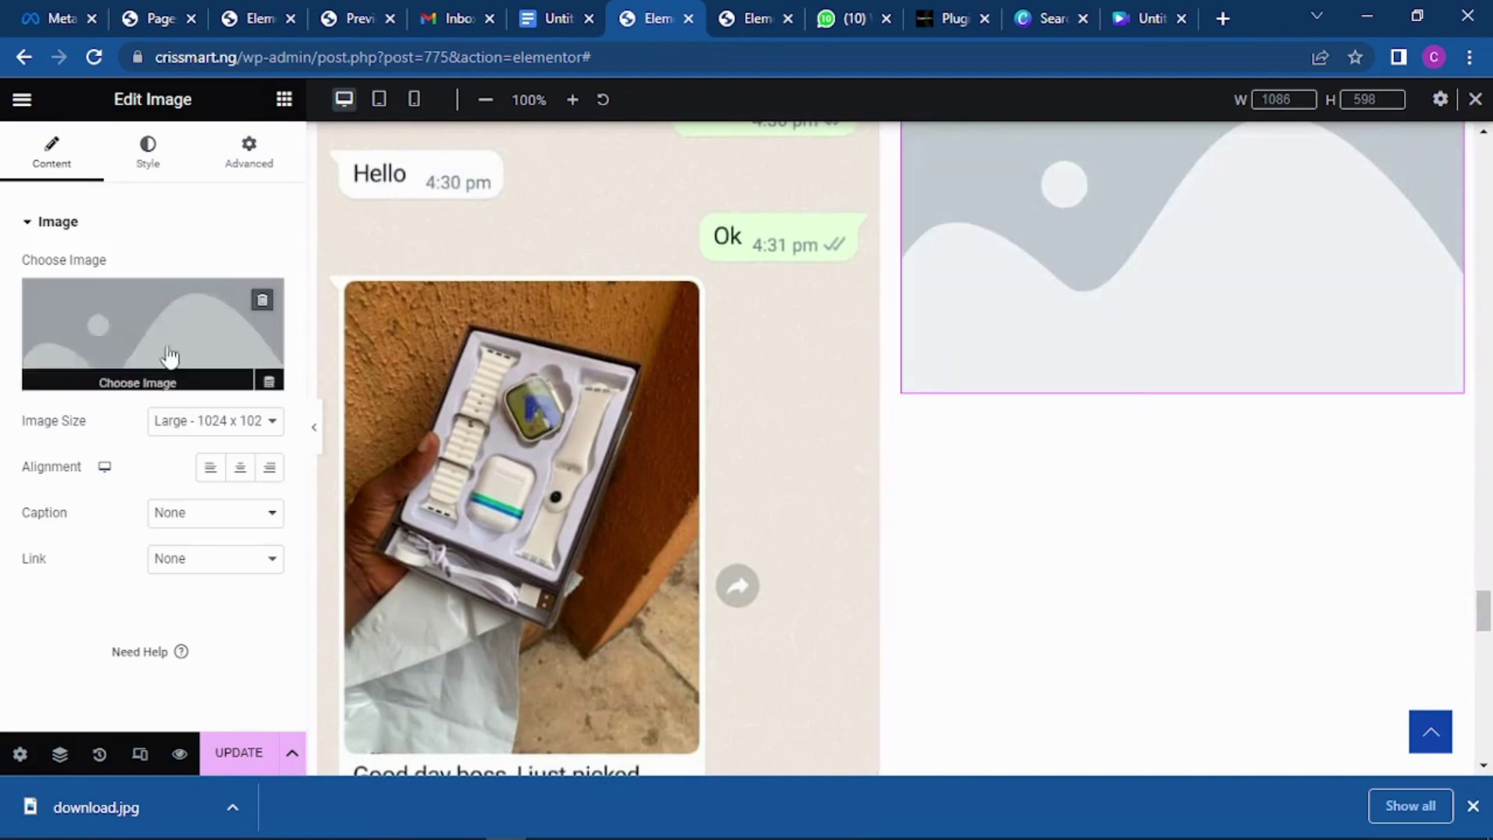
{"action": "left_click", "coordinate": [207, 424]}
{"action": "left_click", "coordinate": [195, 647]}
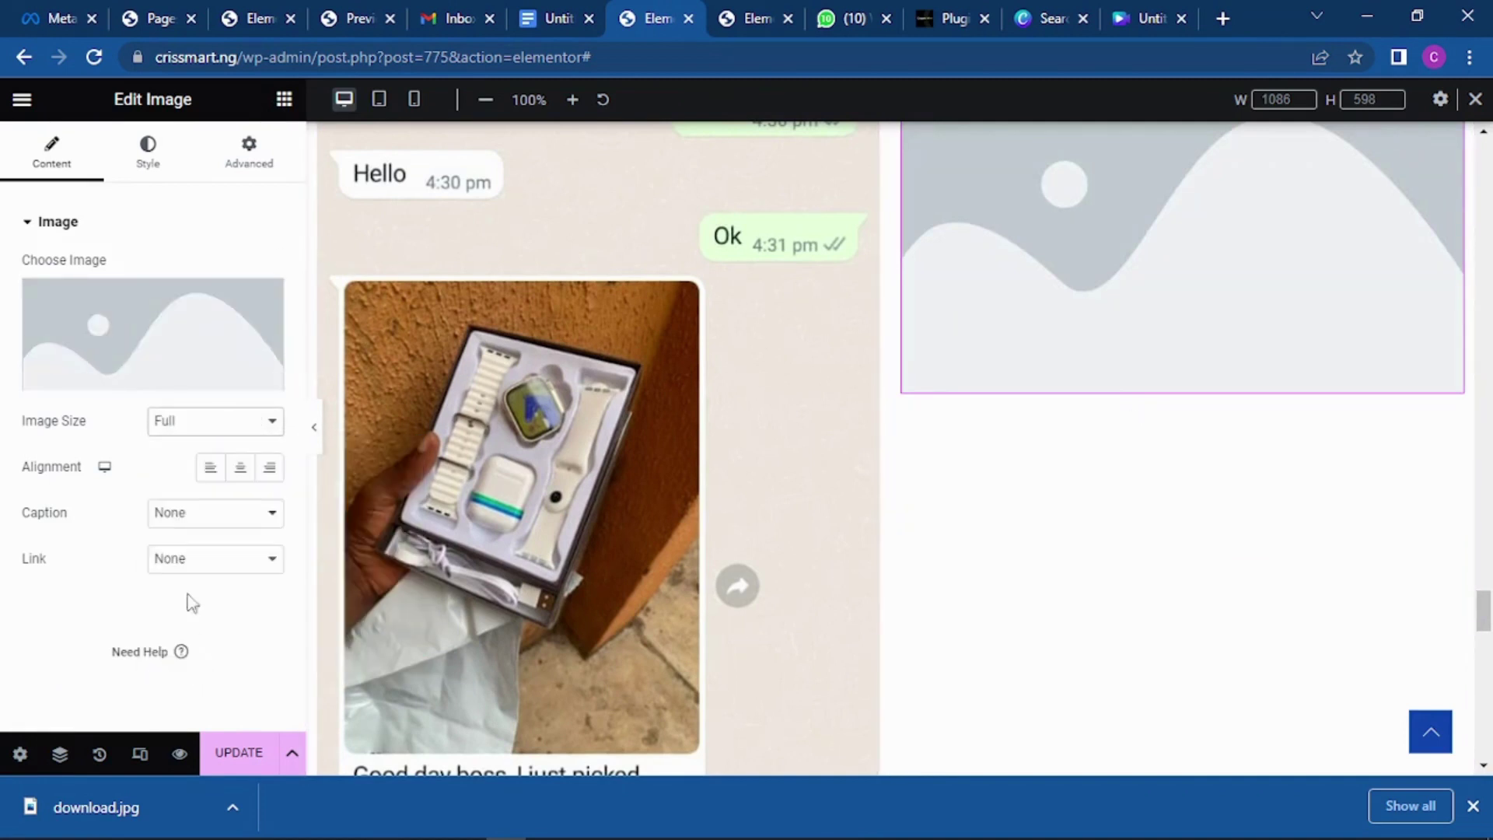
Choose the red-strap watch testimonial screenshot from the media library for the empty image widget.
{"action": "left_click", "coordinate": [161, 333]}
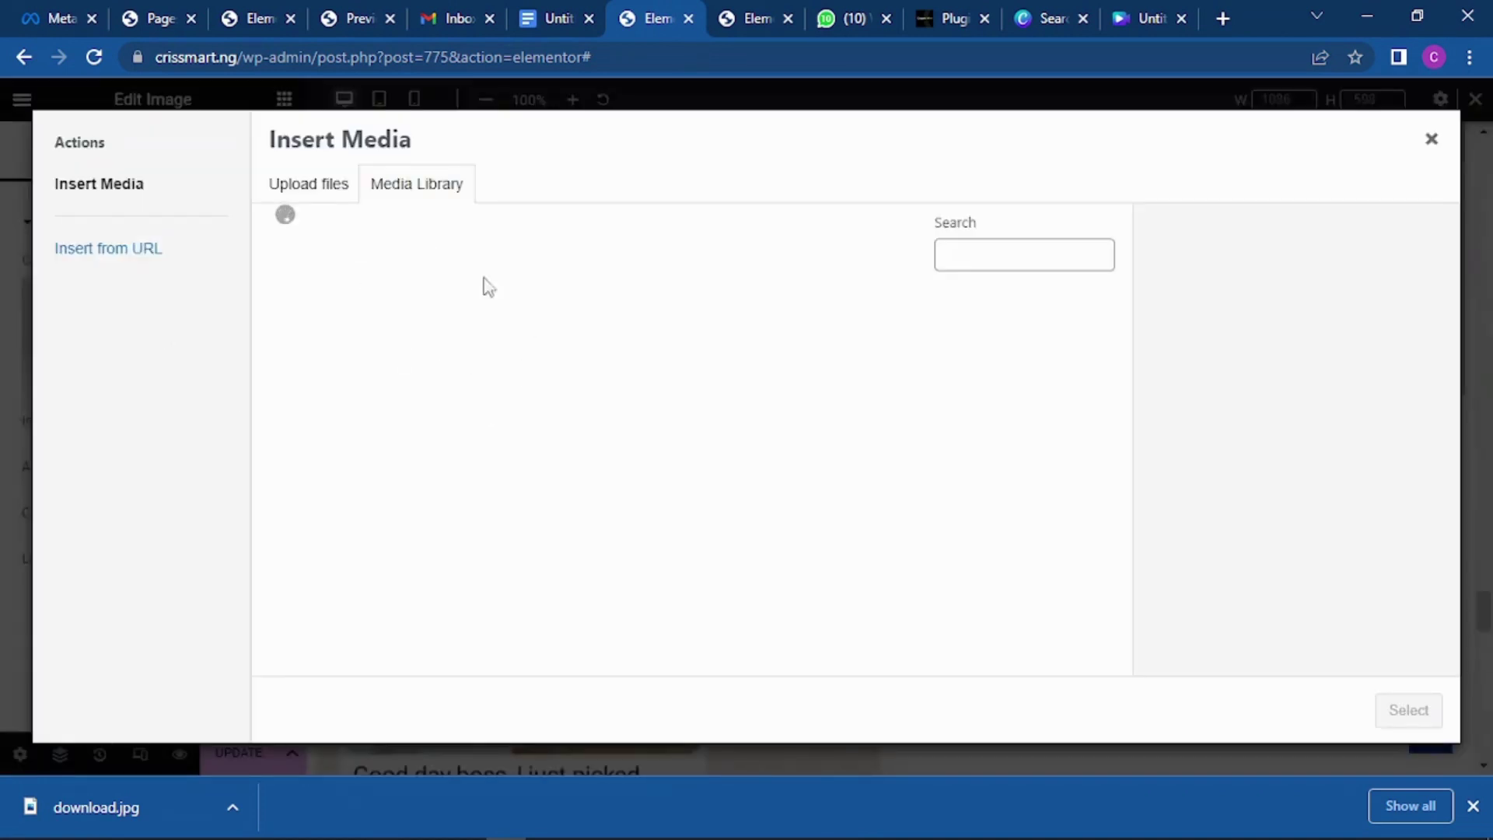
{"action": "left_click", "coordinate": [530, 382]}
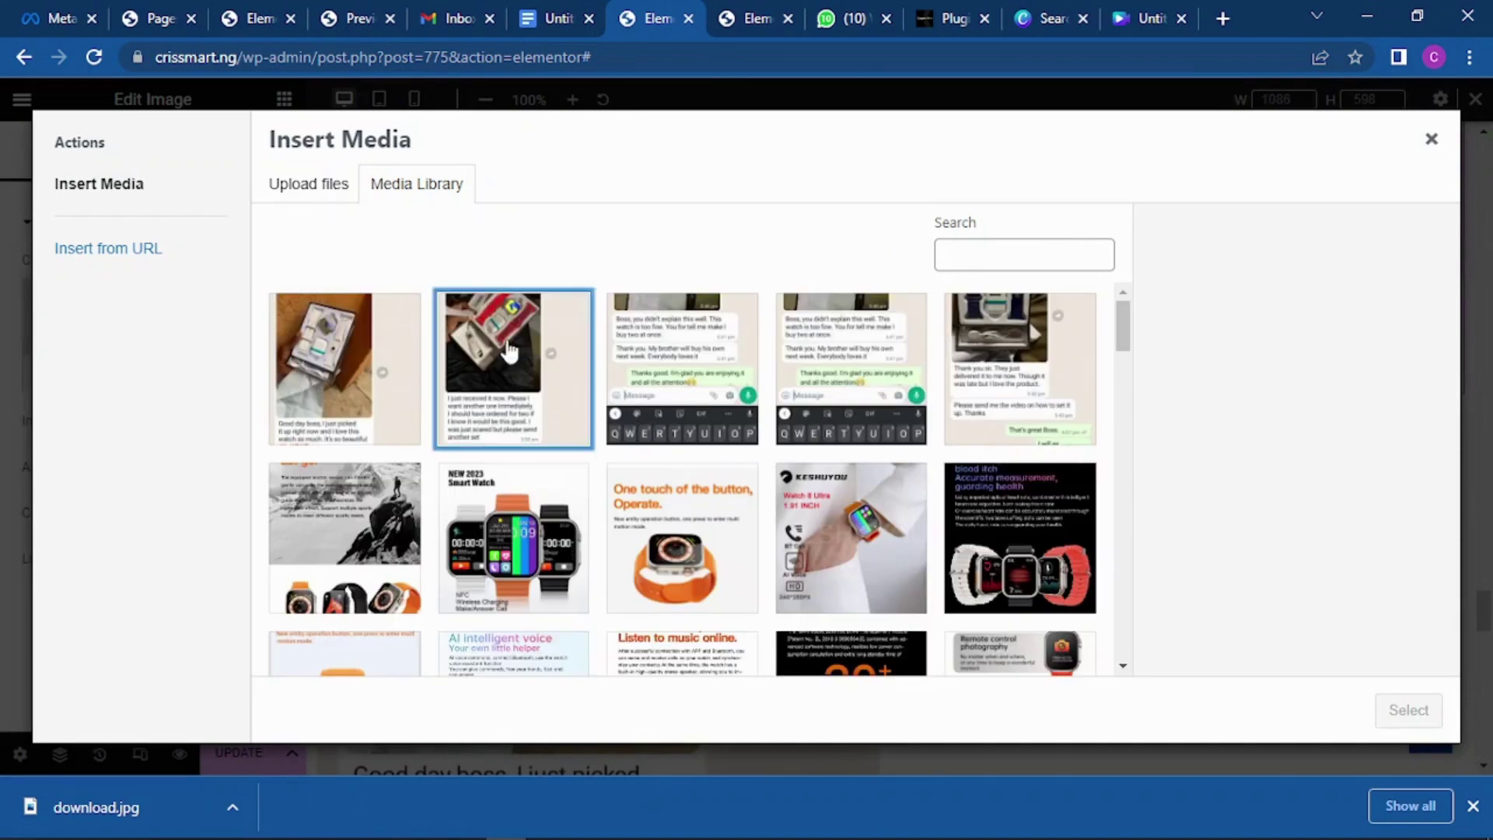
{"action": "left_click", "coordinate": [1409, 710]}
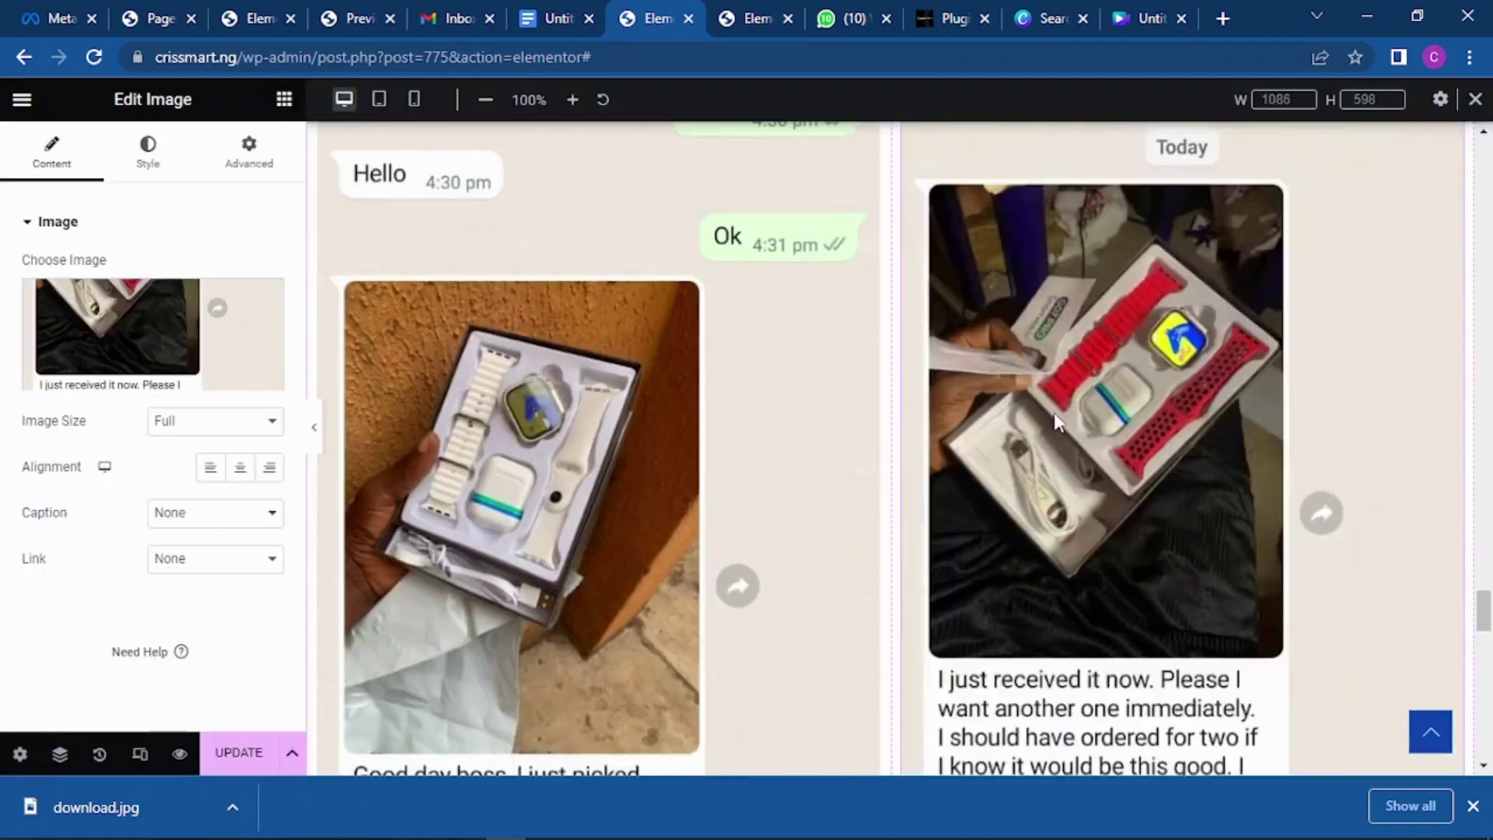
{"action": "scroll", "coordinate": [1051, 372], "scroll_direction": "down", "scroll_amount": 2}
{"action": "scroll", "coordinate": [965, 296], "scroll_direction": "up", "scroll_amount": 5}
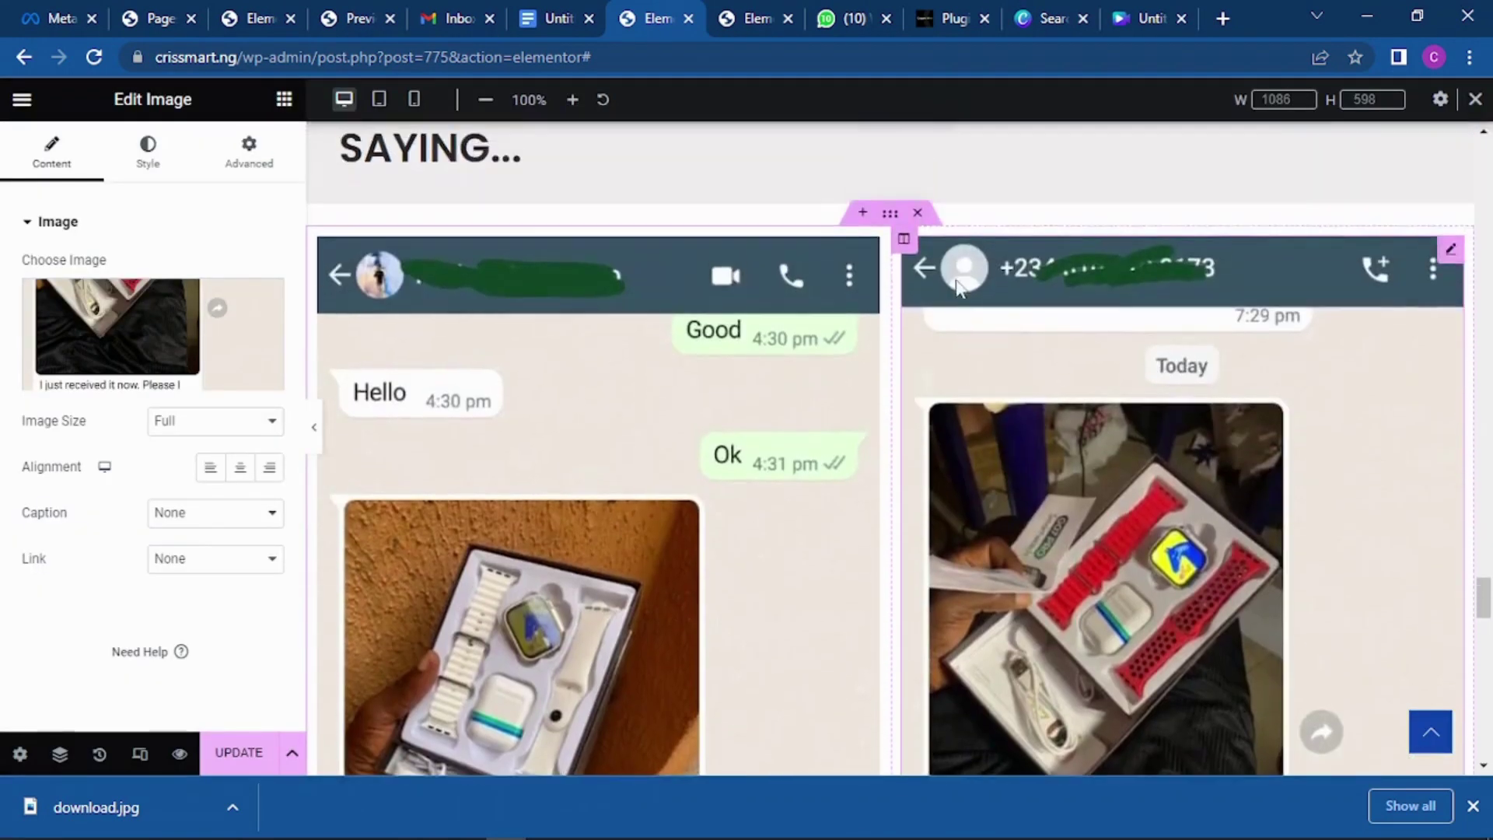
Duplicate the two-column testimonial section and open the first image of the copy for editing.
{"action": "right_click", "coordinate": [896, 218]}
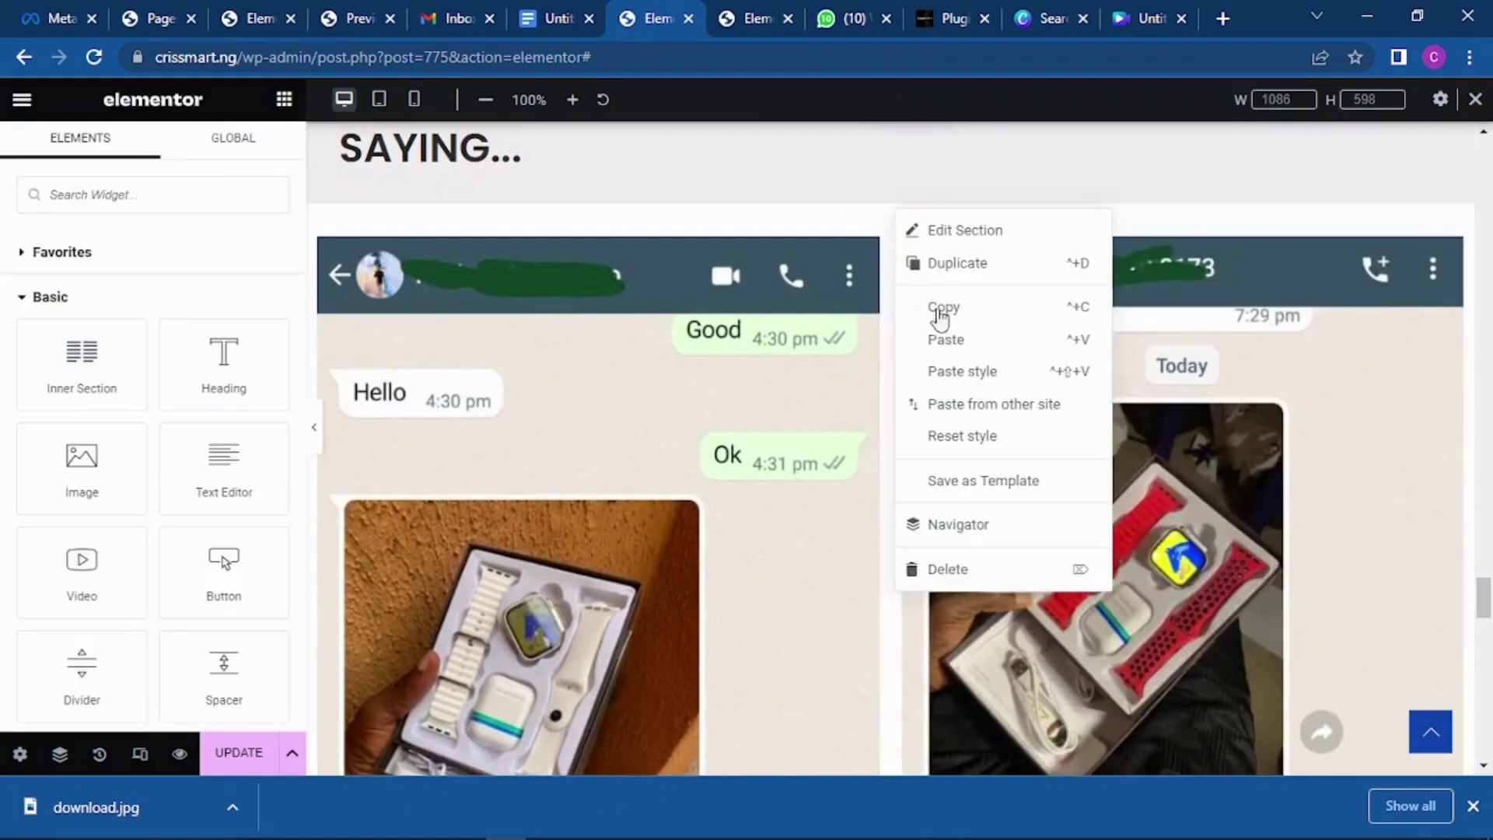
{"action": "left_click", "coordinate": [964, 268]}
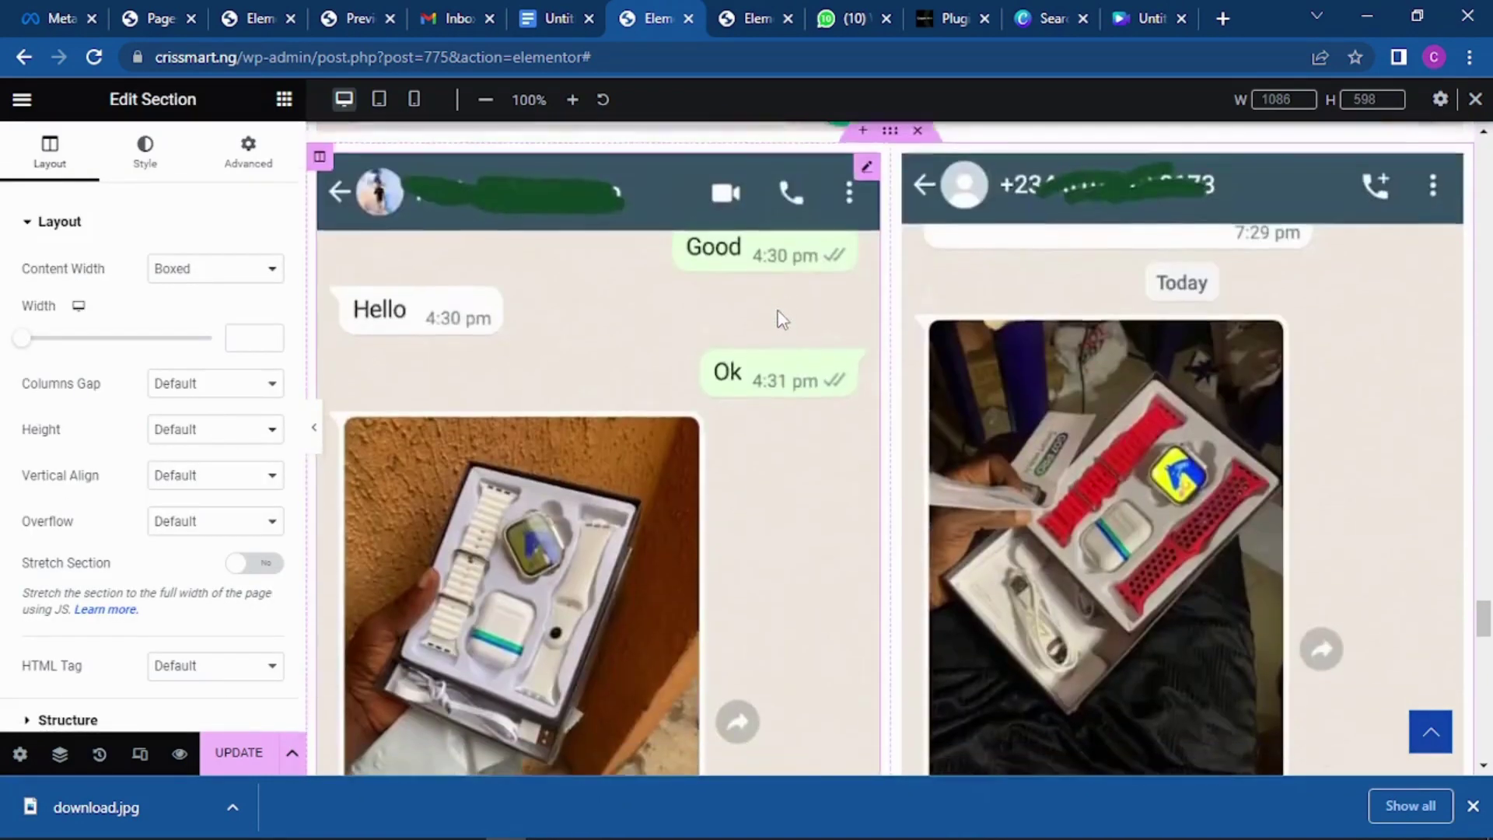
{"action": "scroll", "coordinate": [781, 319], "scroll_direction": "down", "scroll_amount": 3}
{"action": "left_click", "coordinate": [557, 327]}
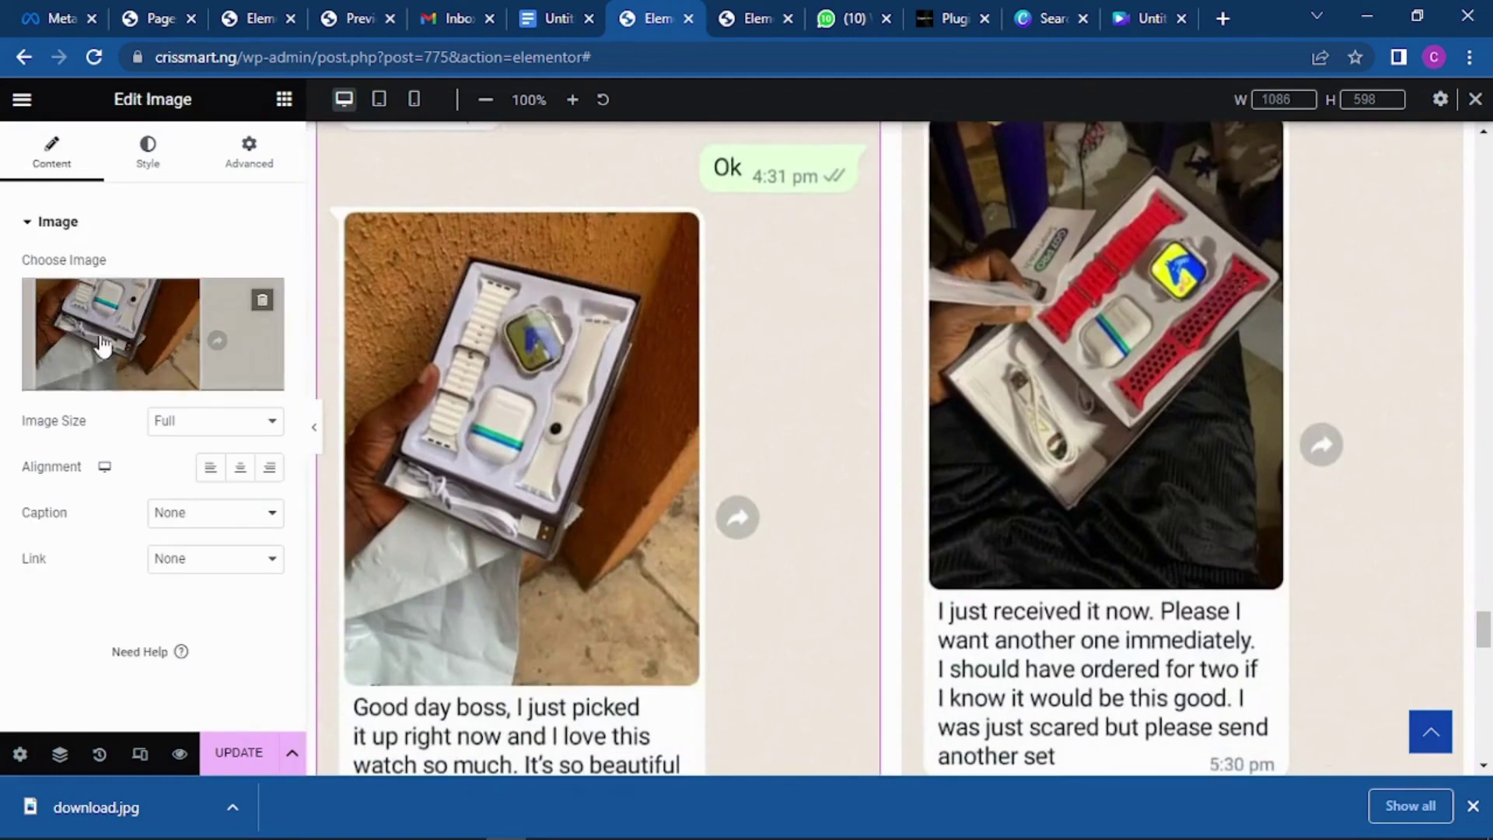
Try the blue-strap watch testimonial screenshot as the first image of the duplicated section.
{"action": "left_click", "coordinate": [105, 360]}
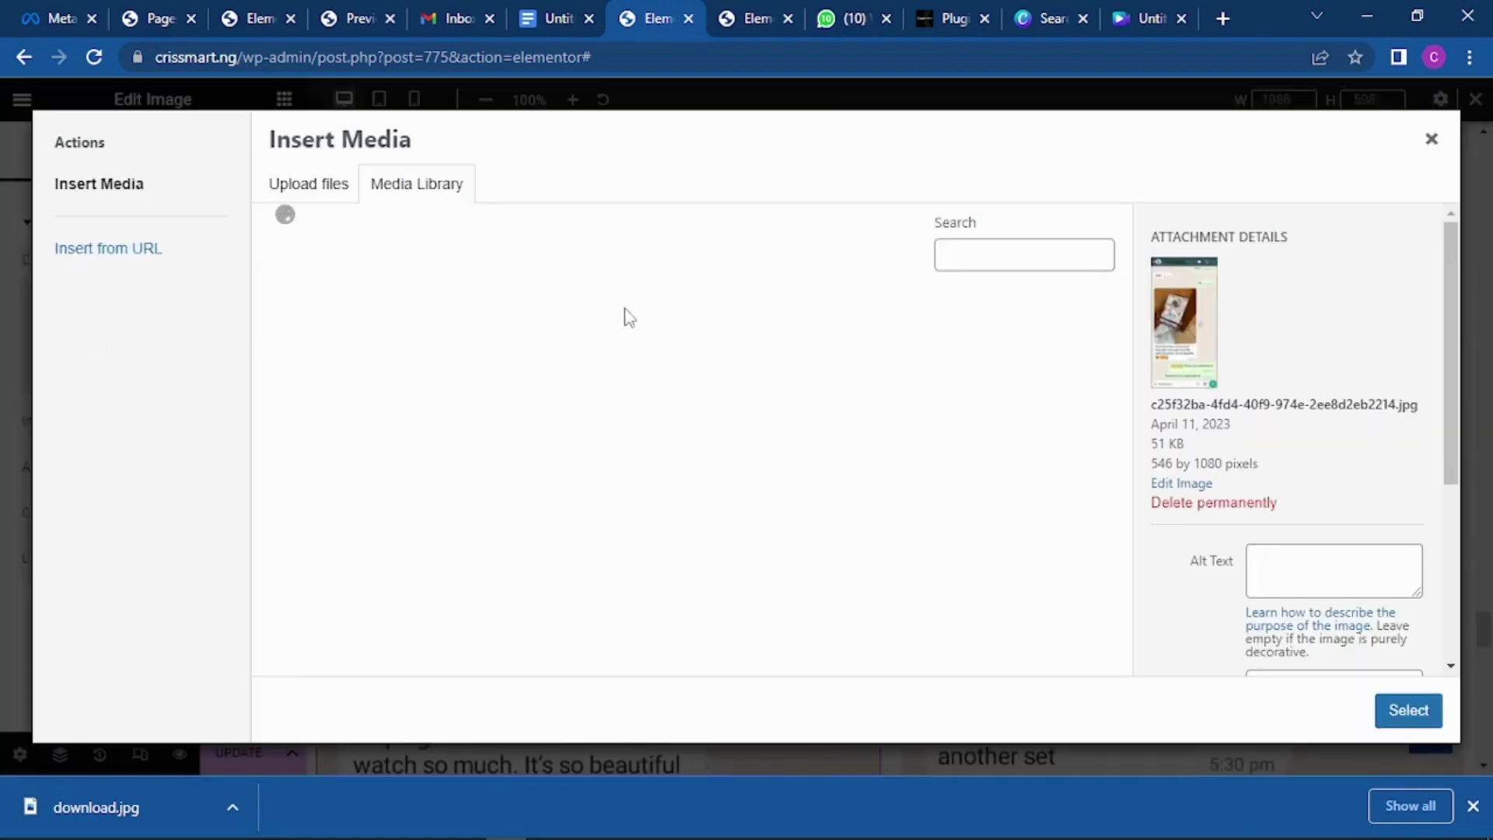
{"action": "left_click", "coordinate": [1017, 364]}
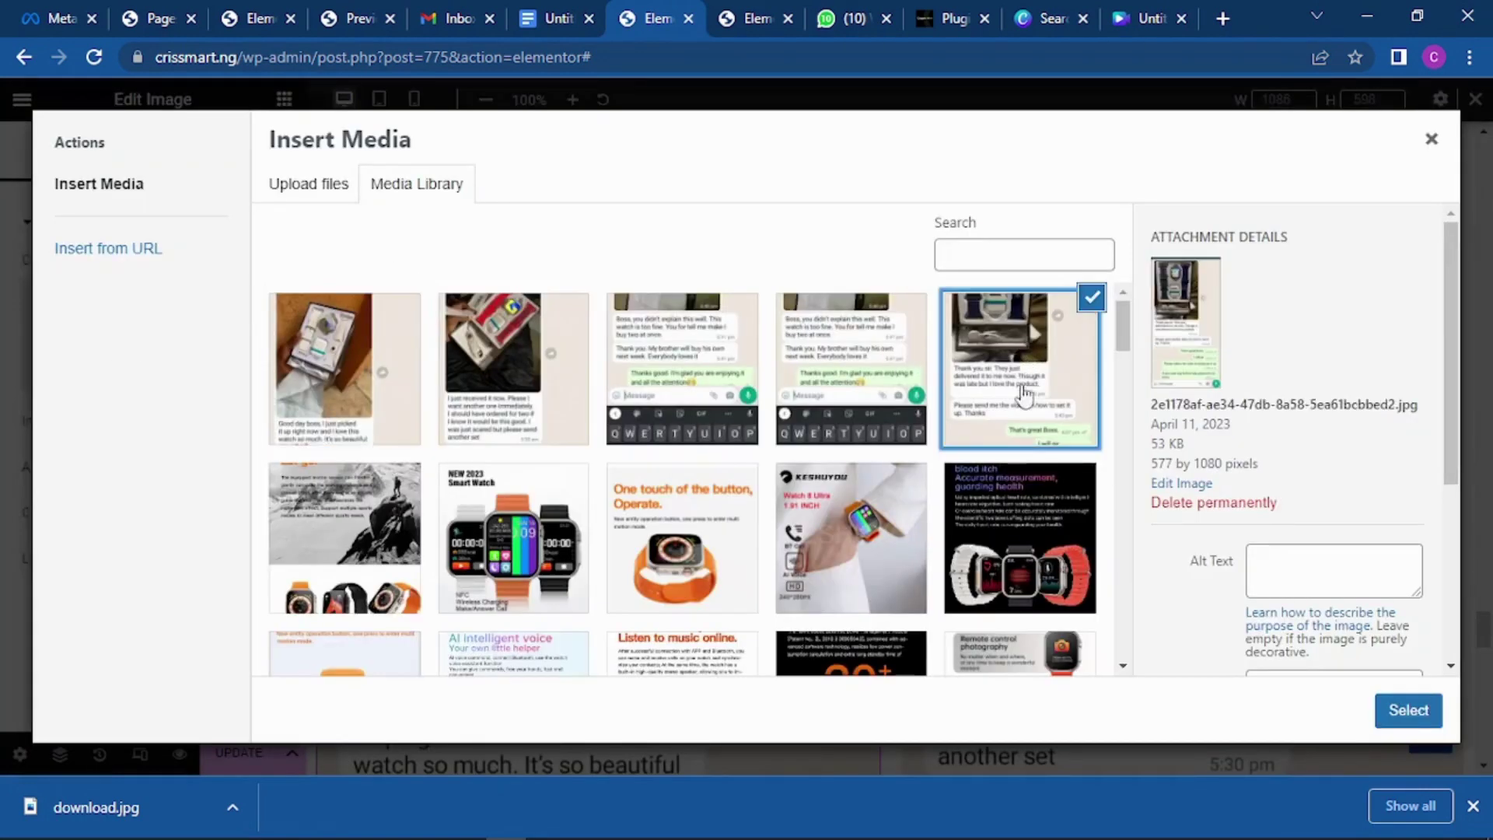
{"action": "left_click", "coordinate": [1430, 709]}
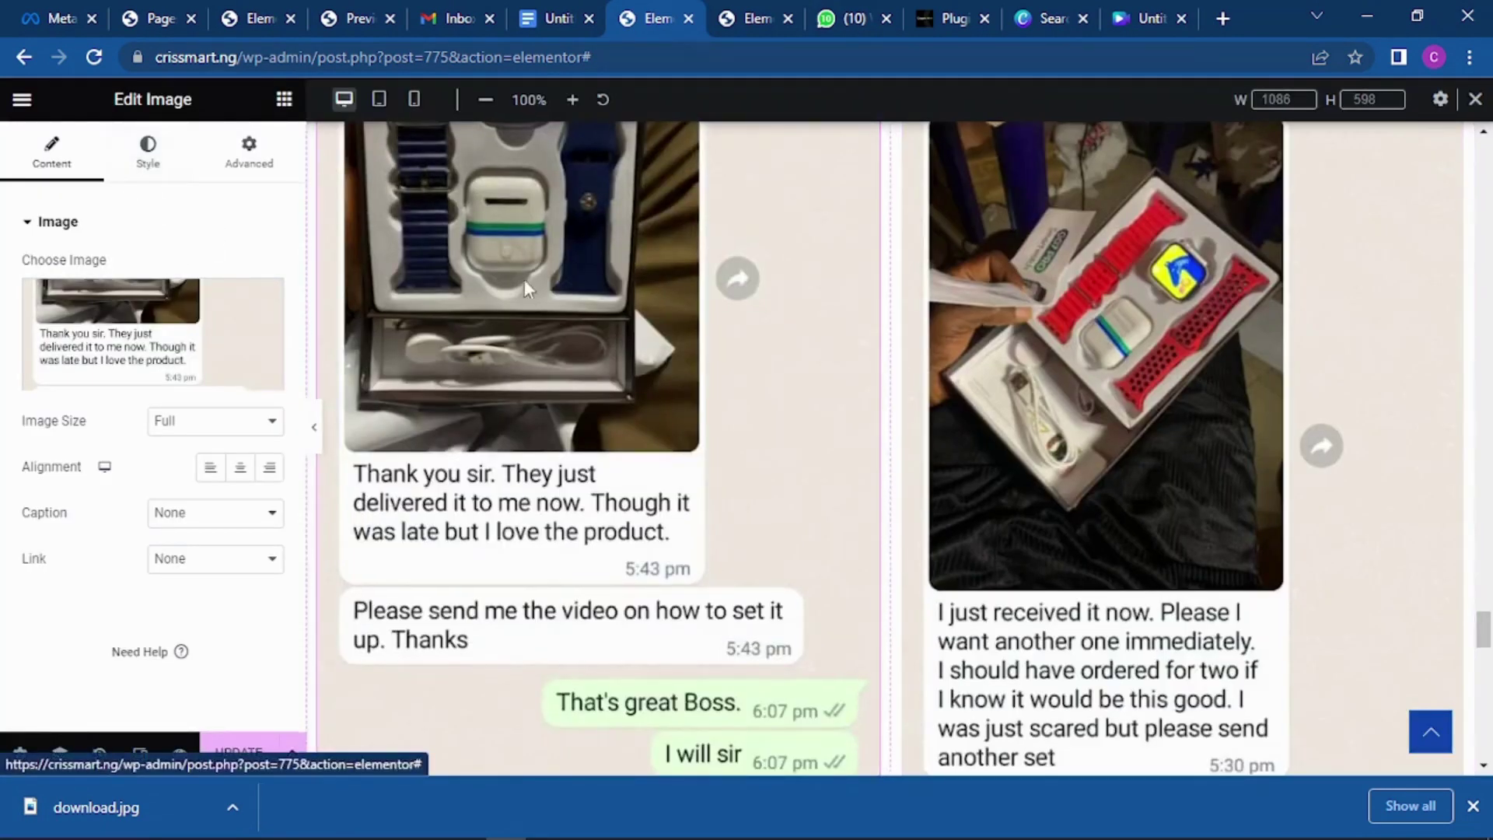
{"action": "scroll", "coordinate": [556, 278], "scroll_direction": "up", "scroll_amount": 4}
{"action": "scroll", "coordinate": [557, 278], "scroll_direction": "down", "scroll_amount": 3}
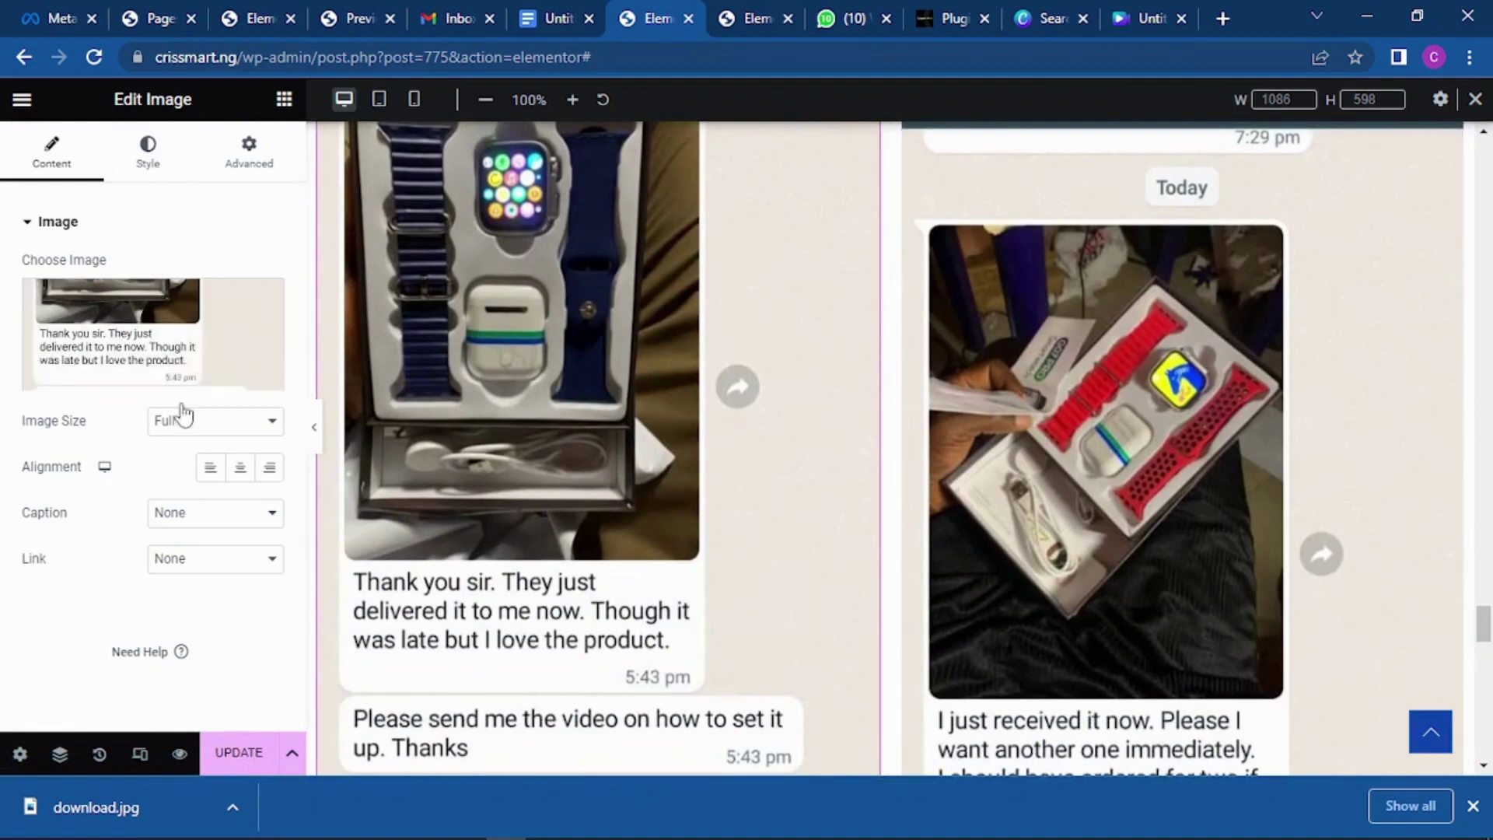
Replace the duplicated section's first image with the pink-strap watch testimonial screenshot and select its second image.
{"action": "left_click", "coordinate": [142, 343]}
{"action": "left_click", "coordinate": [850, 359]}
{"action": "left_click", "coordinate": [1437, 721]}
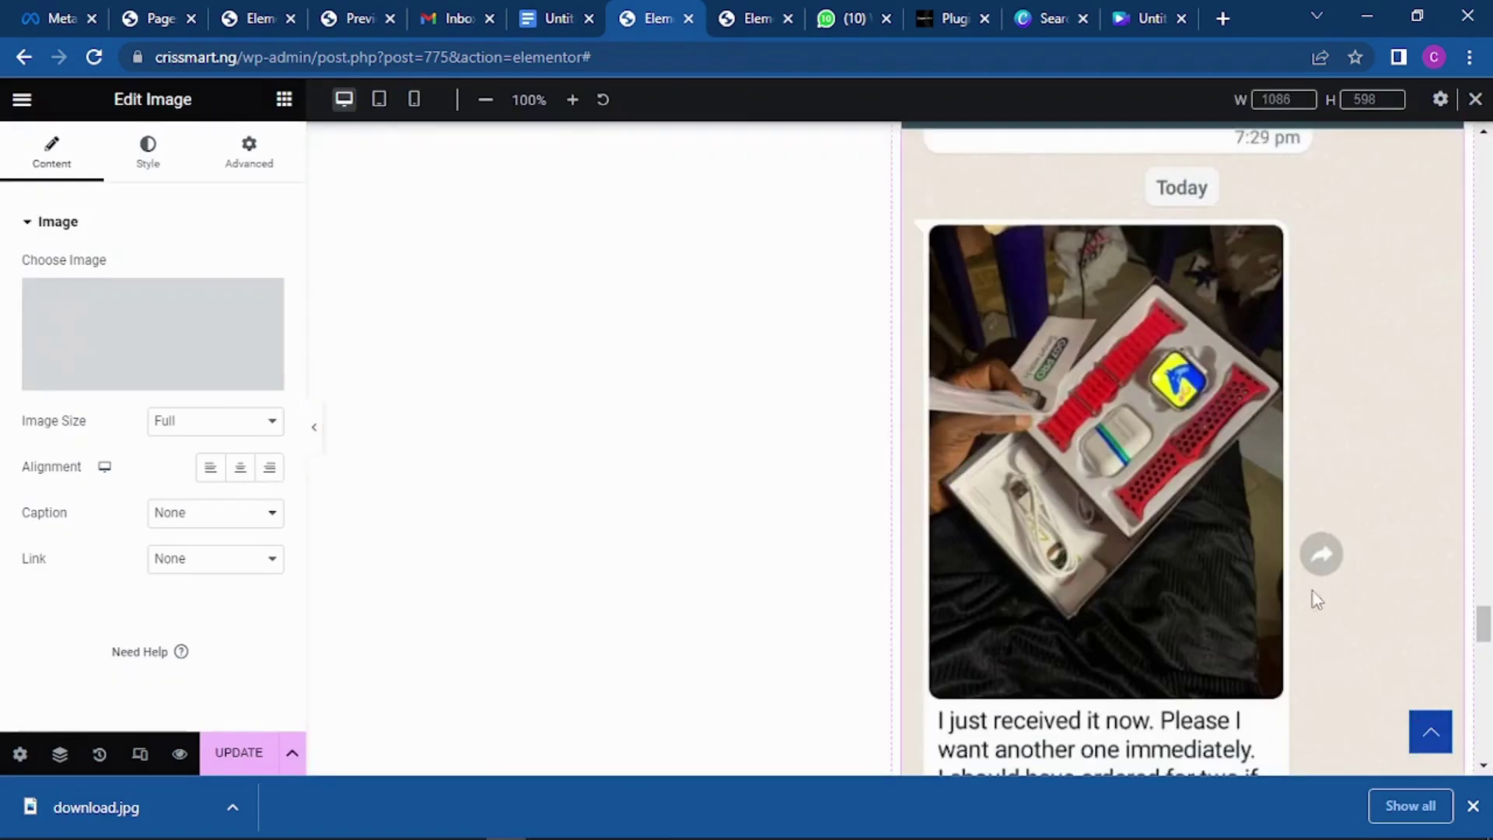
{"action": "scroll", "coordinate": [1269, 422], "scroll_direction": "up", "scroll_amount": 10}
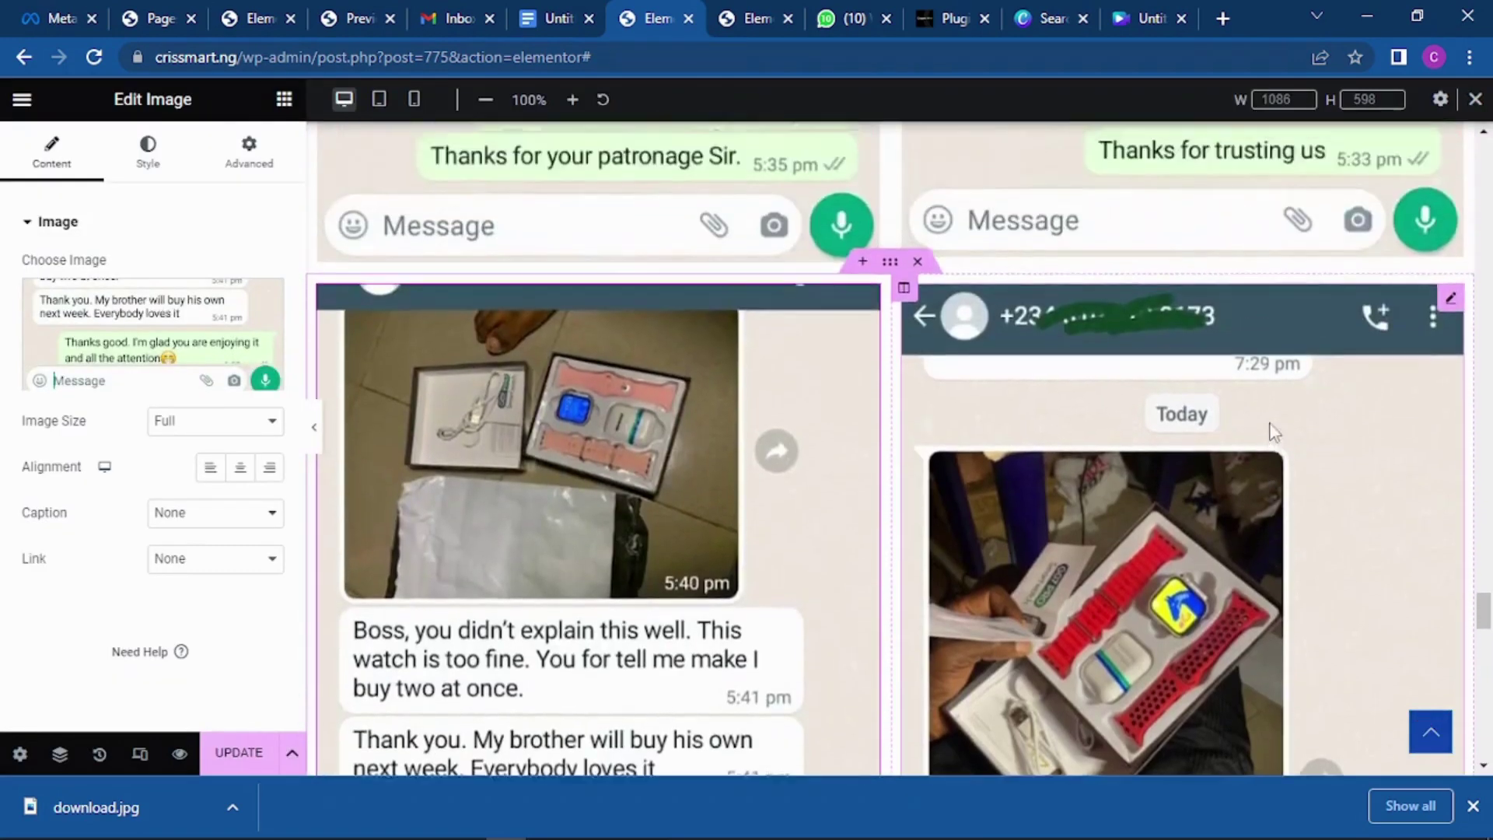
{"action": "scroll", "coordinate": [1247, 395], "scroll_direction": "down", "scroll_amount": 10}
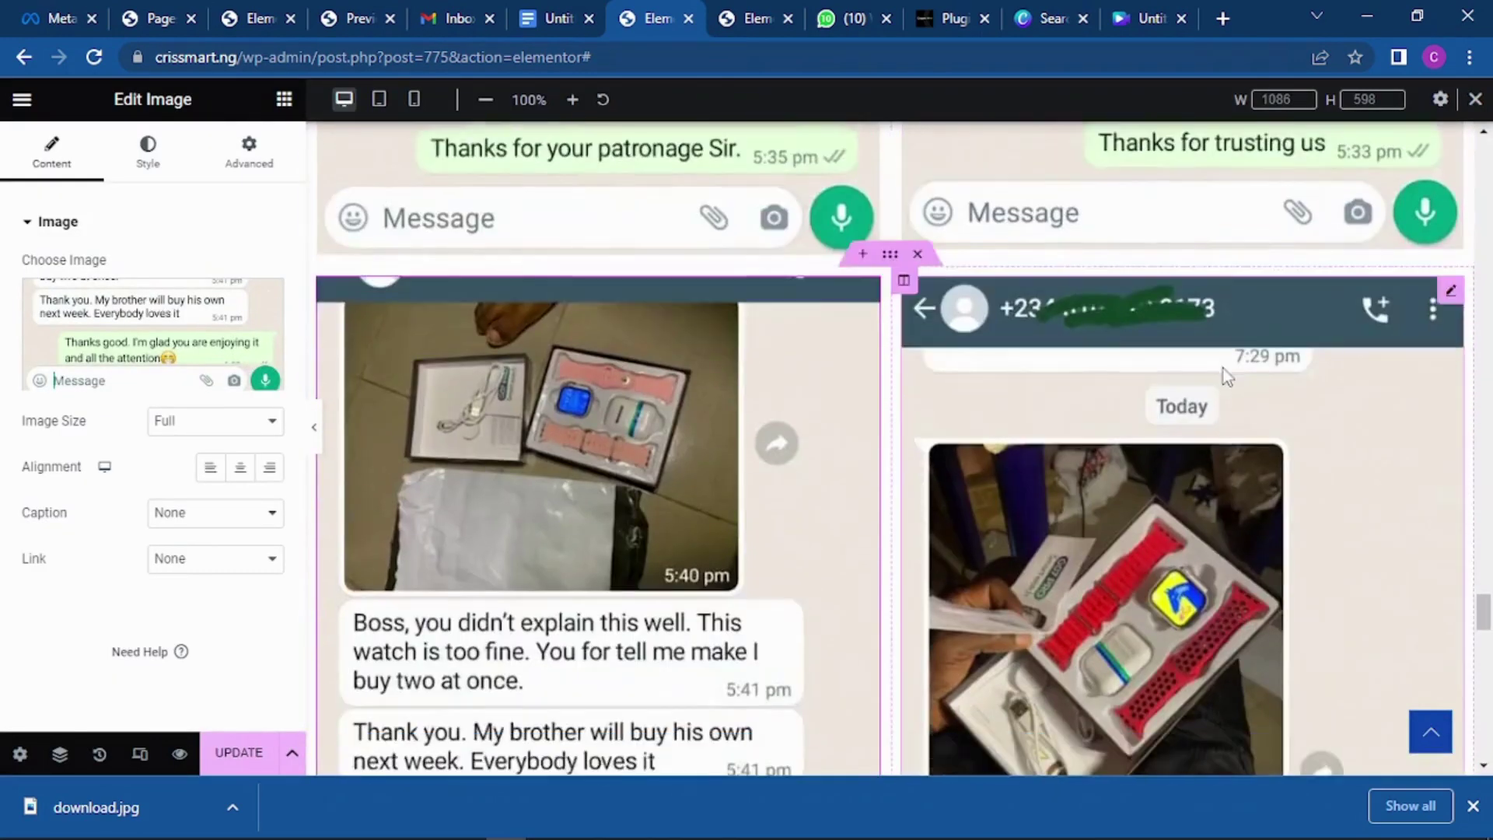
{"action": "left_click", "coordinate": [1140, 468]}
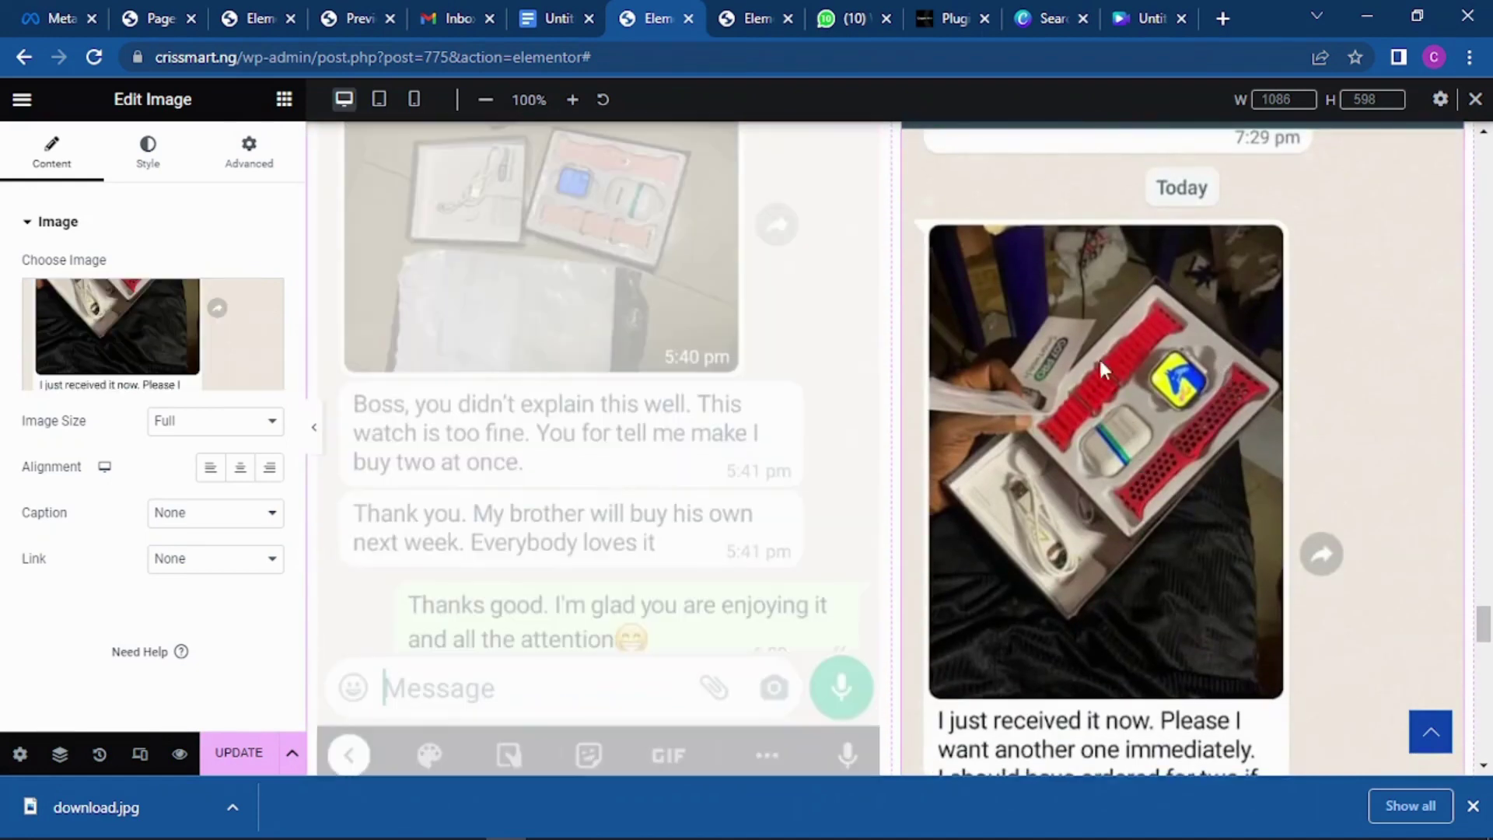
Try the pink-strap watch testimonial screenshot as the second image of the duplicated section.
{"action": "left_click", "coordinate": [110, 336]}
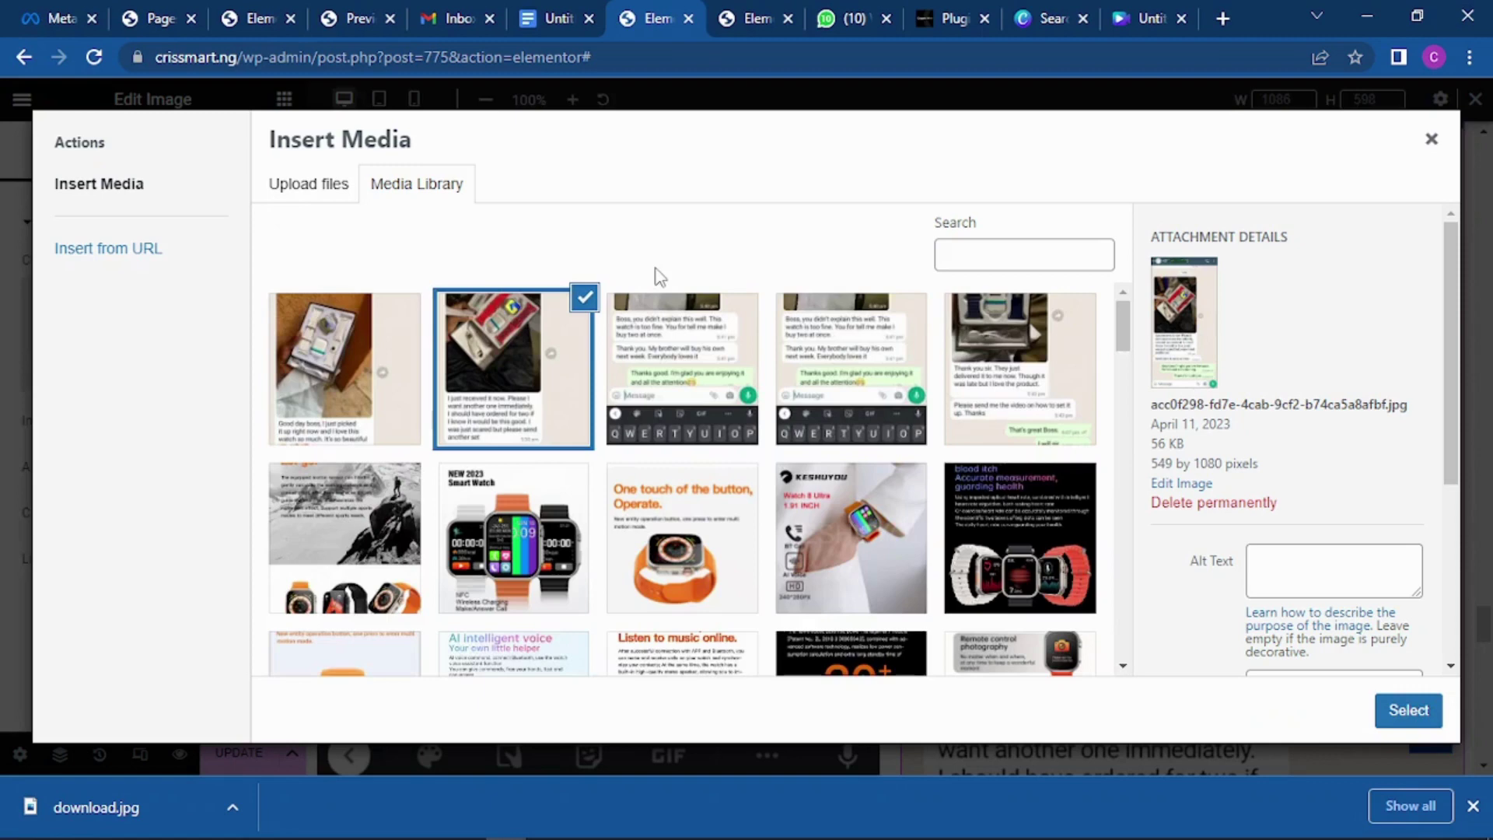
{"action": "left_click", "coordinate": [853, 381]}
{"action": "left_click", "coordinate": [1016, 399]}
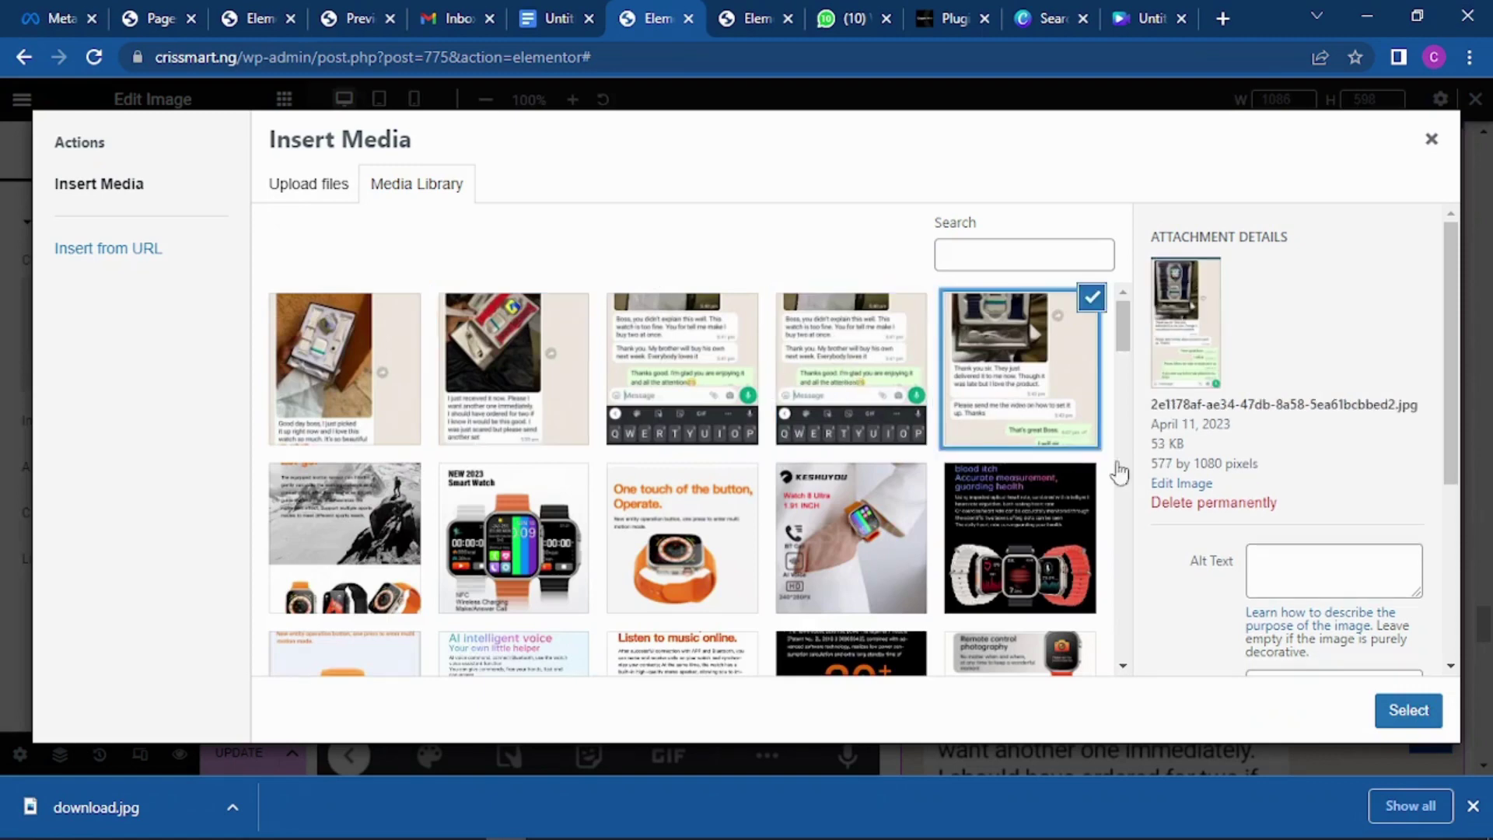
{"action": "left_click", "coordinate": [880, 362]}
{"action": "left_click", "coordinate": [1408, 710]}
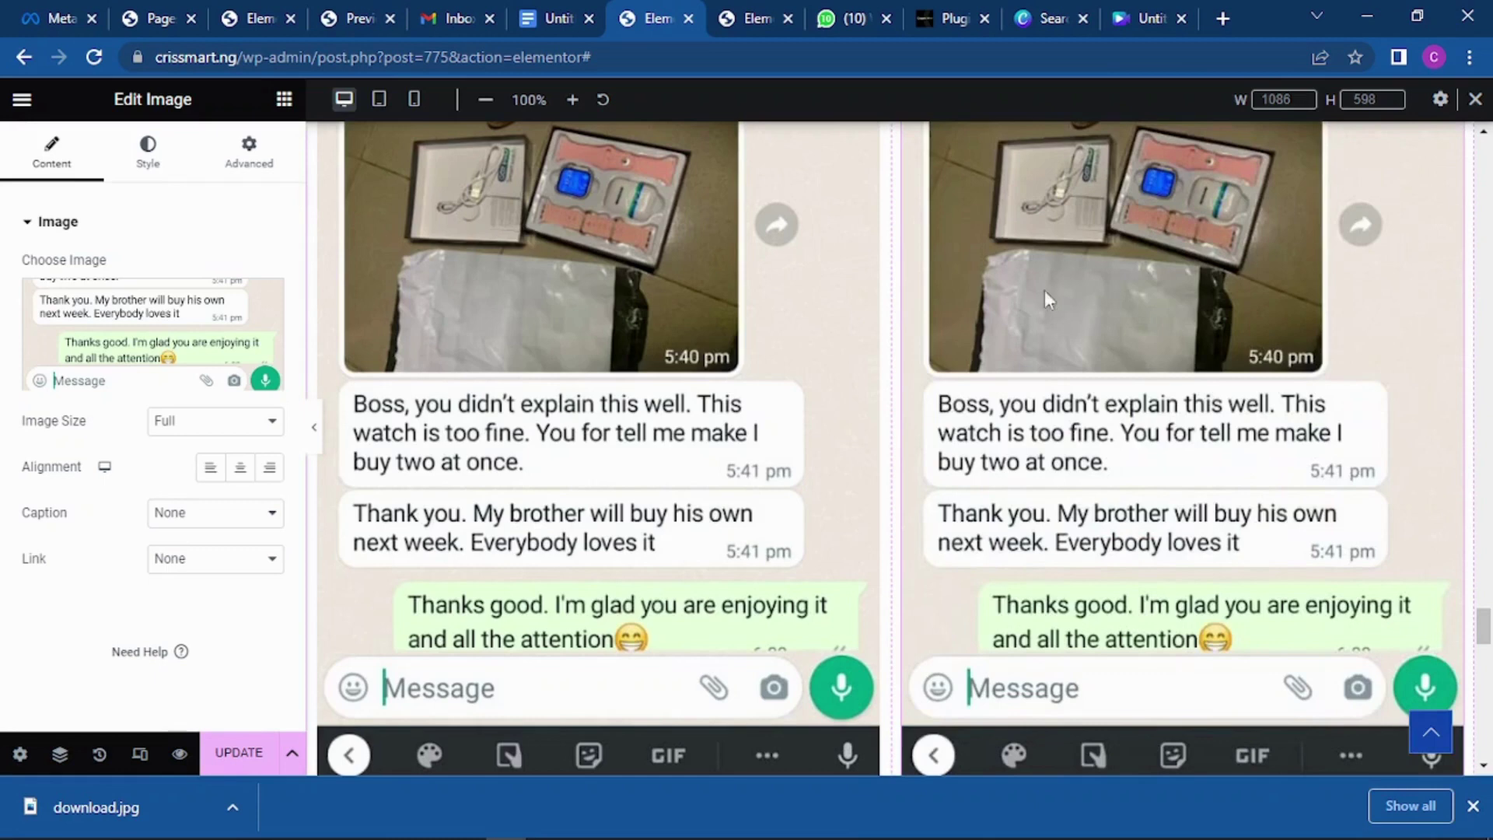
Replace the duplicated section's second image with the blue-strap watch testimonial screenshot.
{"action": "left_click", "coordinate": [113, 336]}
{"action": "left_click", "coordinate": [1042, 385]}
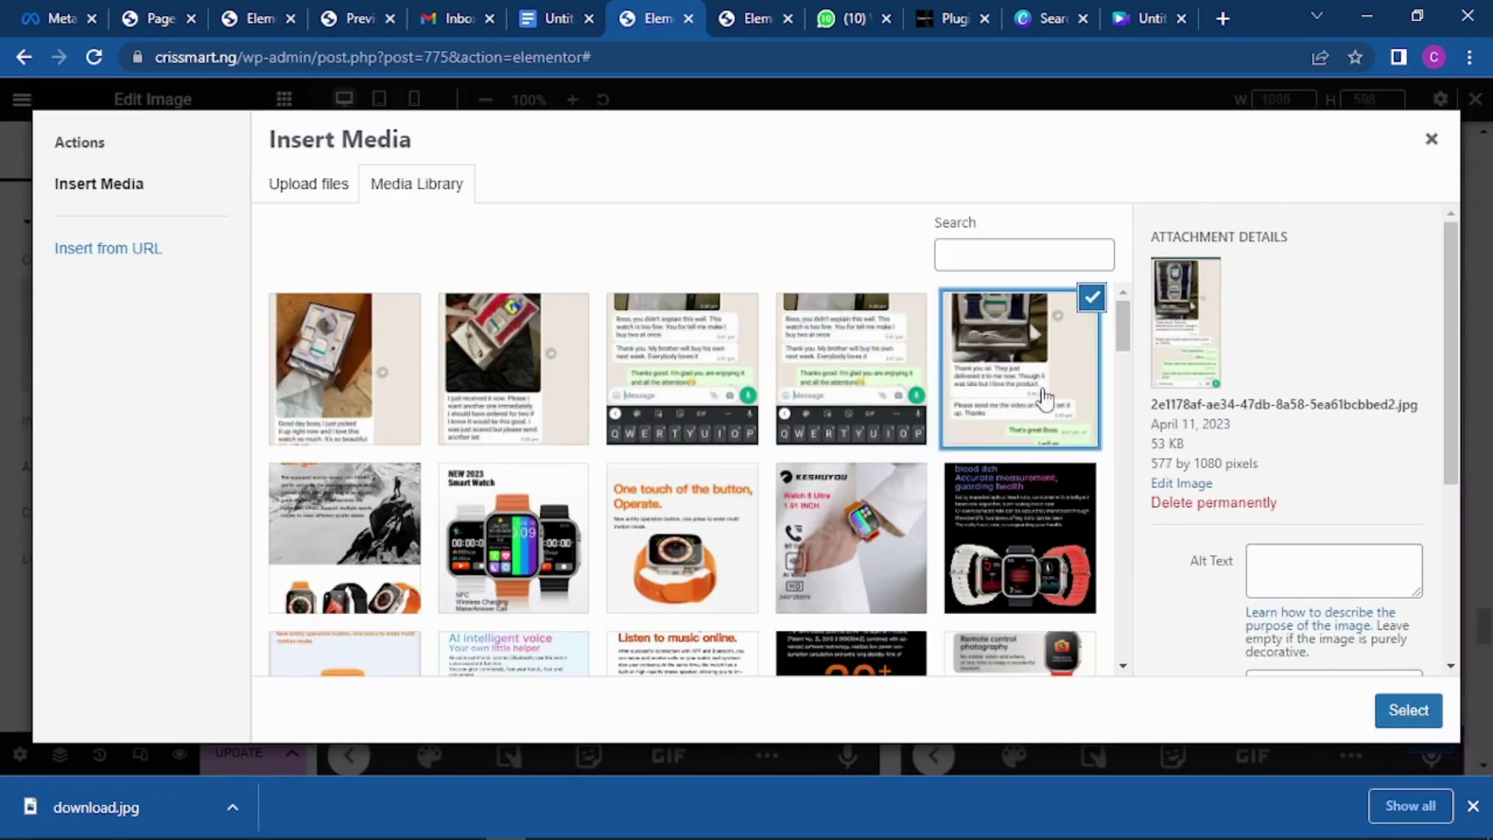
{"action": "left_click", "coordinate": [1408, 710]}
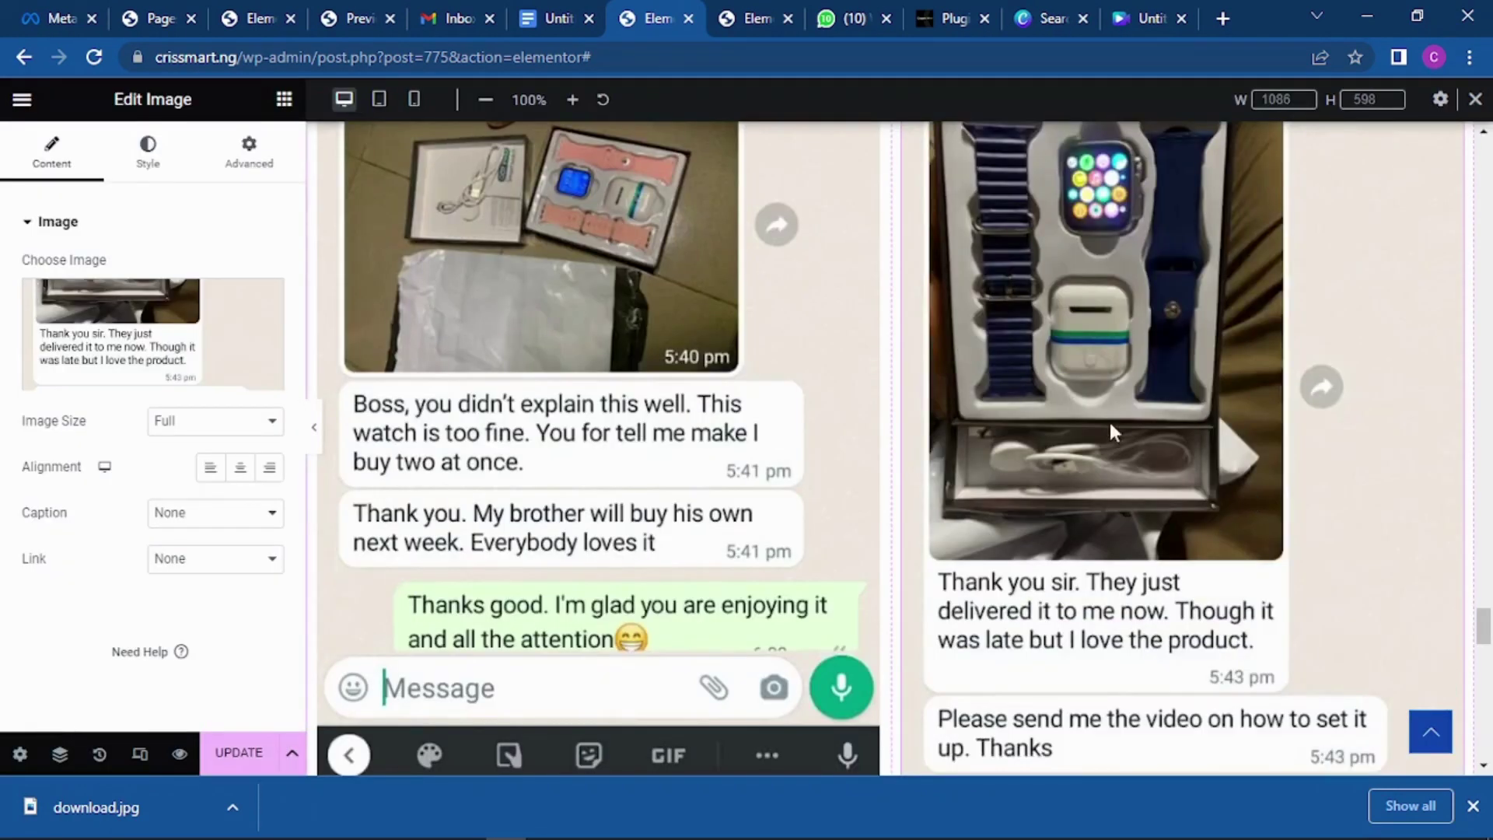
Review the testimonial screenshots in both rows down to the order section.
{"action": "scroll", "coordinate": [1109, 432], "scroll_direction": "down", "scroll_amount": 5}
{"action": "scroll", "coordinate": [1132, 387], "scroll_direction": "up", "scroll_amount": 10}
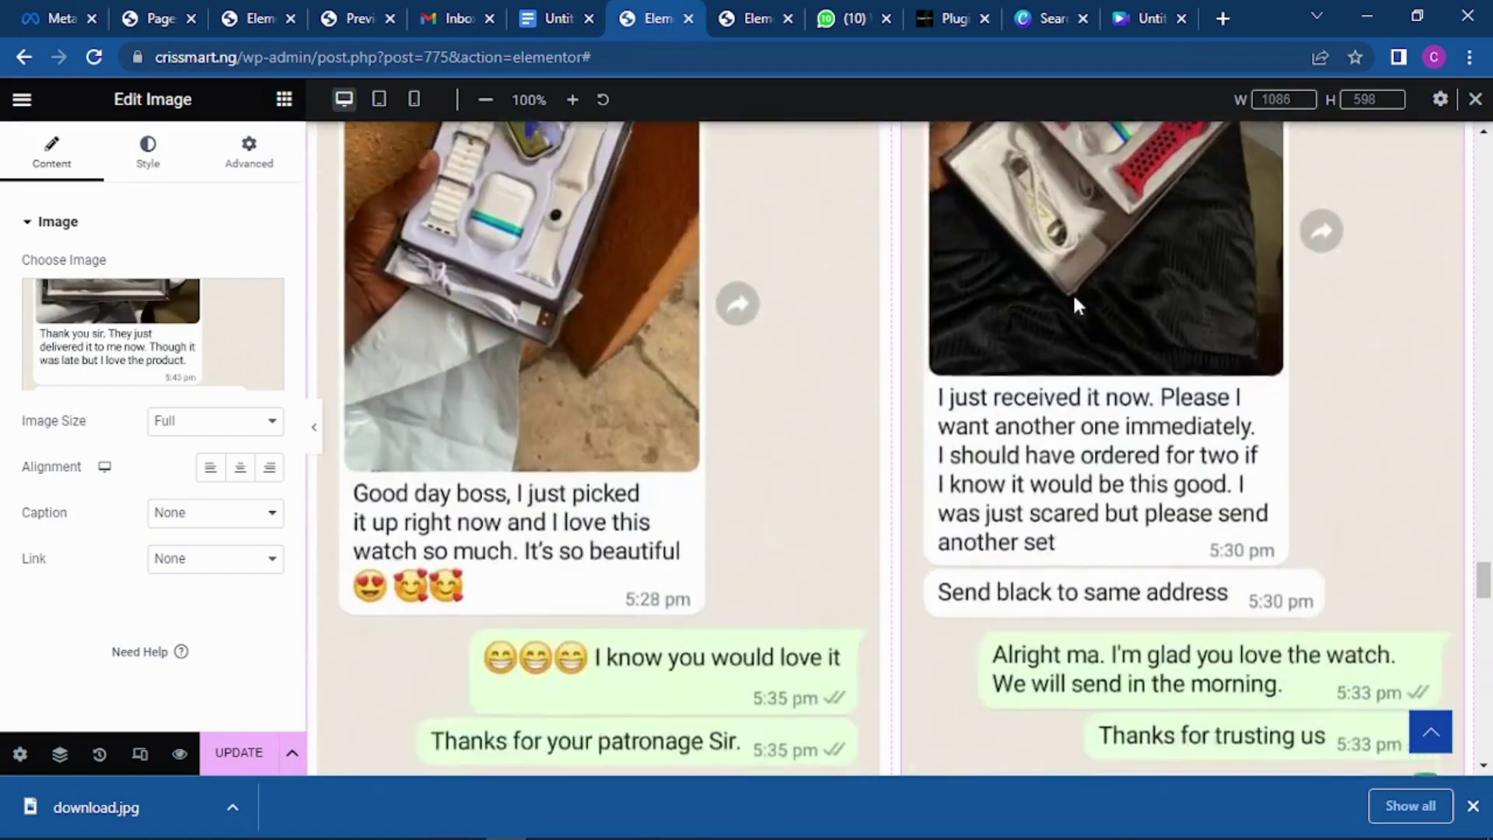
{"action": "scroll", "coordinate": [1073, 292], "scroll_direction": "up", "scroll_amount": 5}
{"action": "scroll", "coordinate": [1073, 301], "scroll_direction": "down", "scroll_amount": 15}
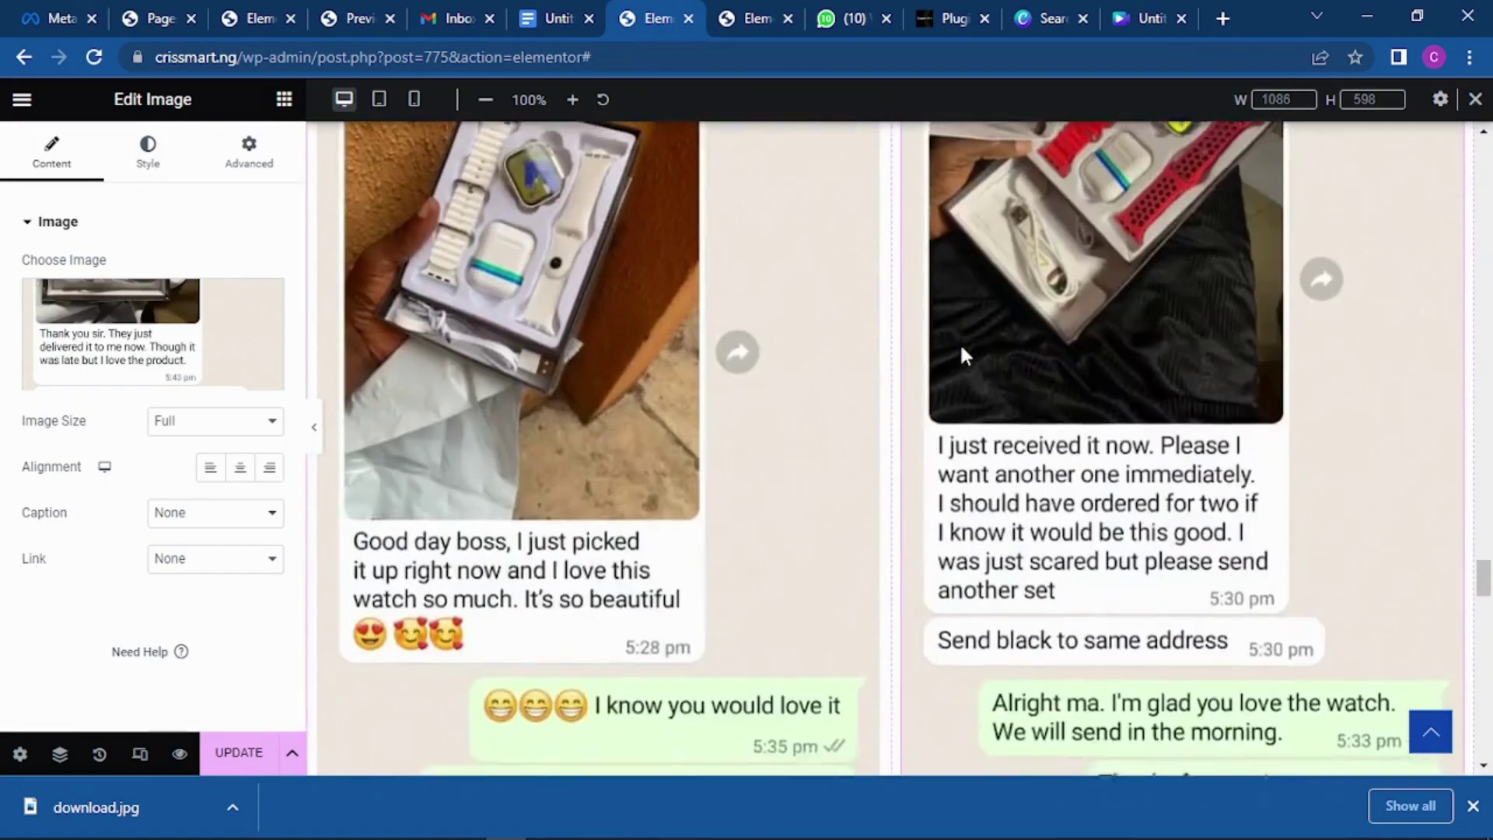
{"action": "scroll", "coordinate": [963, 348], "scroll_direction": "down", "scroll_amount": 10}
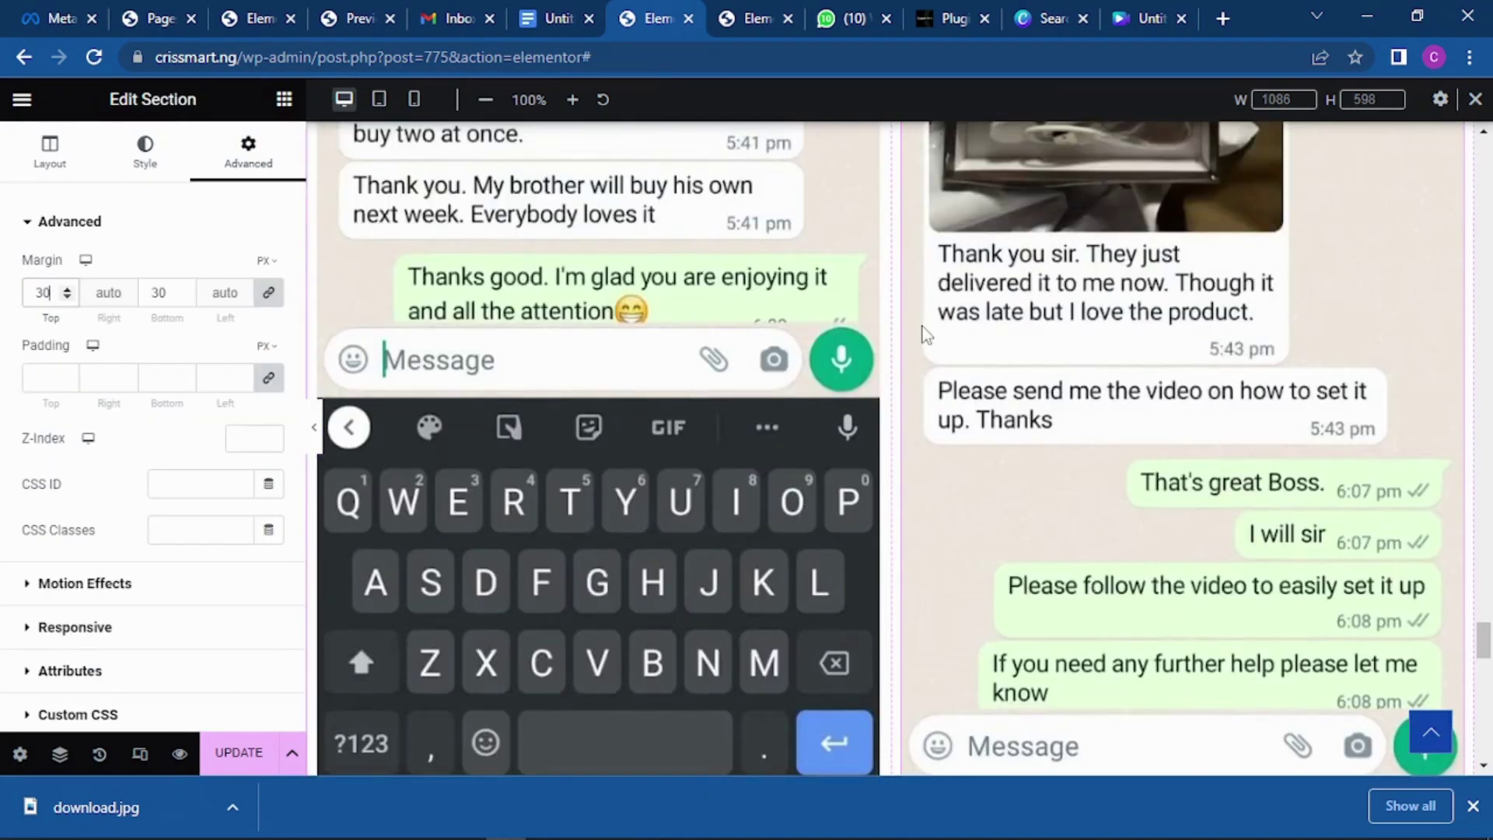
{"action": "scroll", "coordinate": [949, 380], "scroll_direction": "up", "scroll_amount": 8}
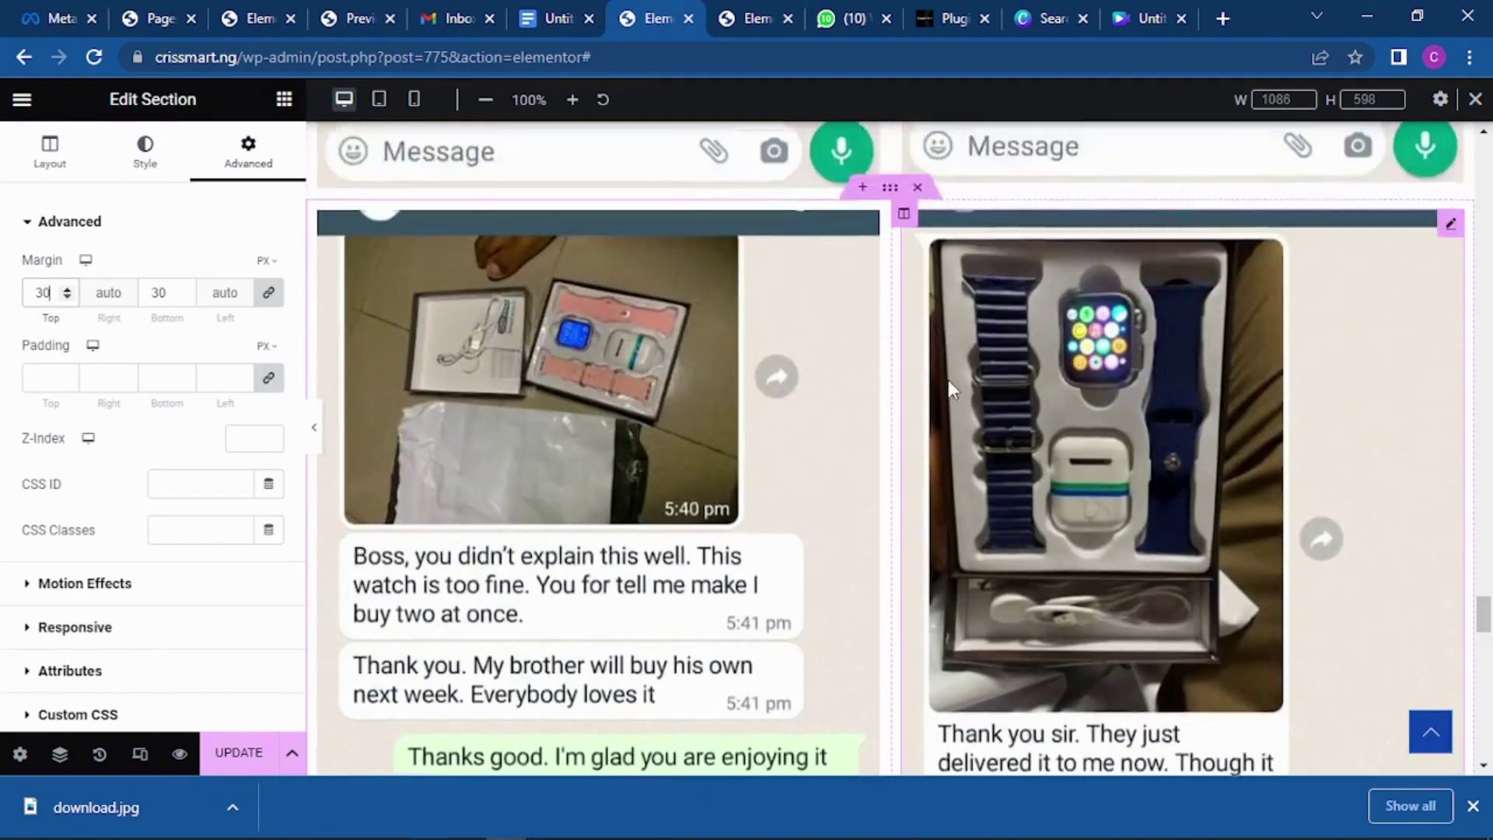
{"action": "scroll", "coordinate": [948, 377], "scroll_direction": "up", "scroll_amount": 5}
{"action": "scroll", "coordinate": [949, 377], "scroll_direction": "down", "scroll_amount": 12}
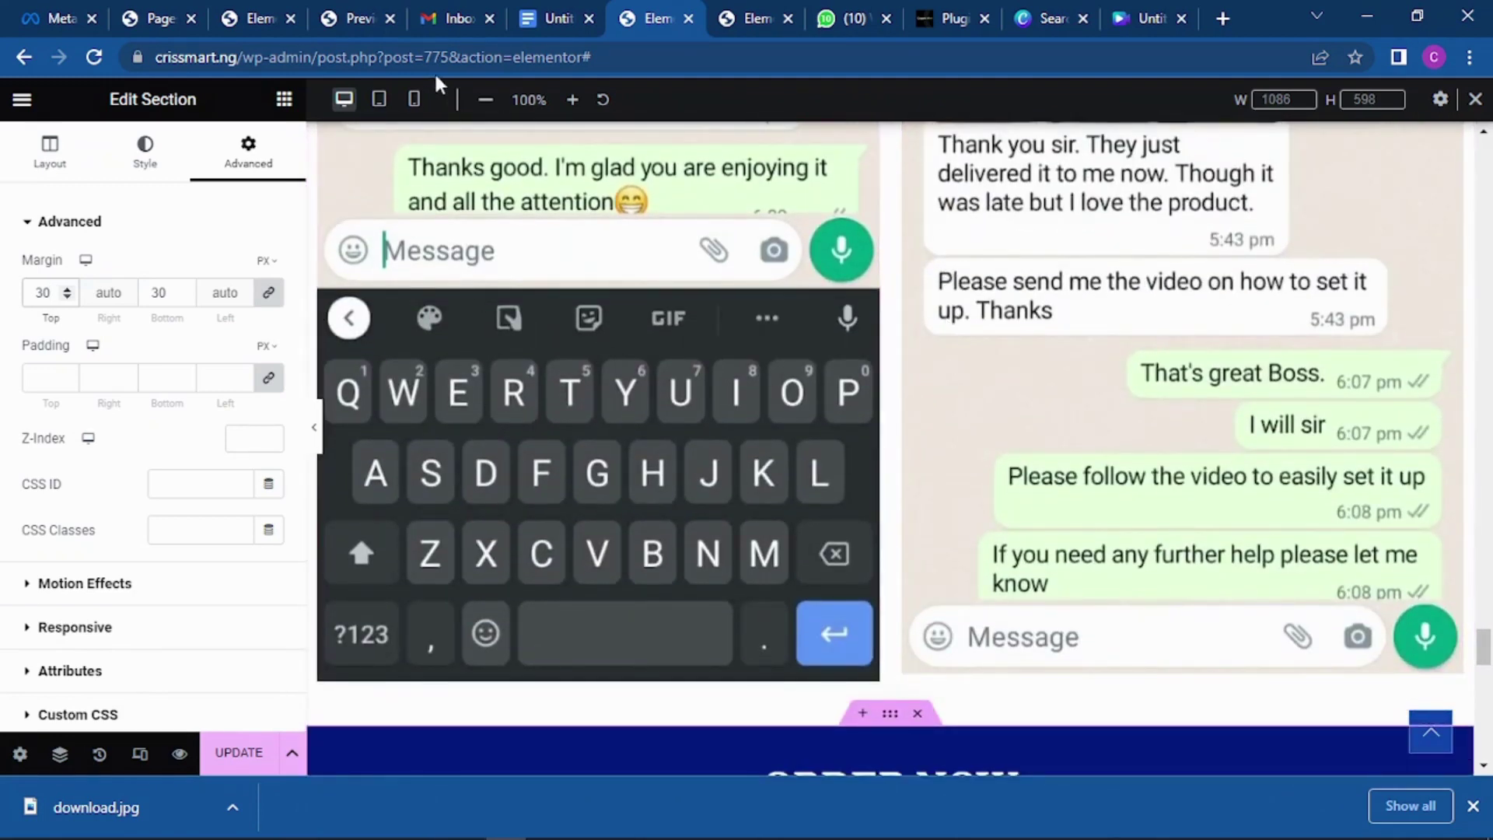
Switch the editor to mobile view and inspect the layout from the testimonials up to the countdown section.
{"action": "left_click", "coordinate": [414, 99]}
{"action": "scroll", "coordinate": [950, 263], "scroll_direction": "down", "scroll_amount": 6}
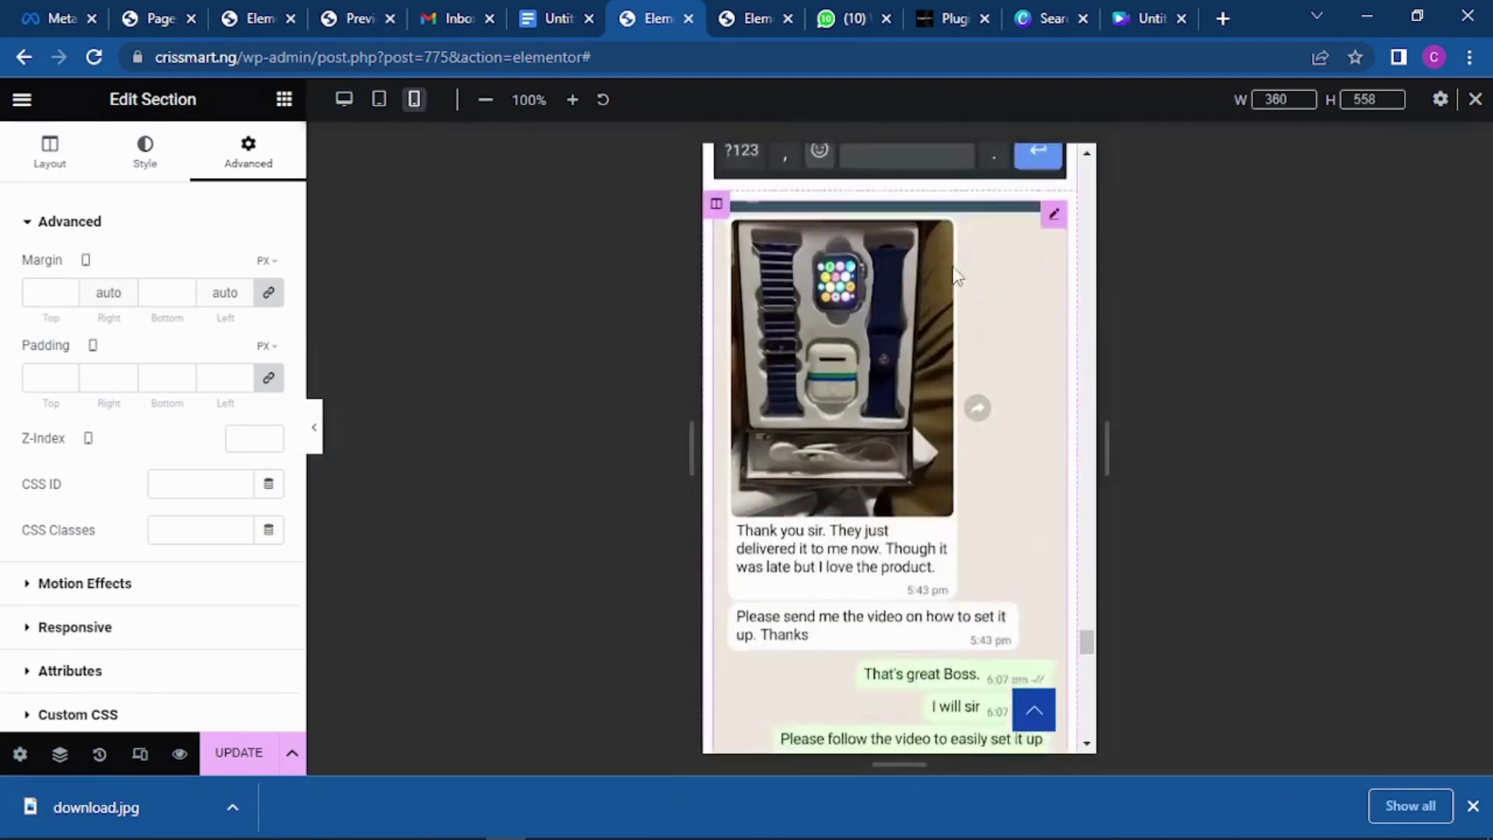
{"action": "scroll", "coordinate": [957, 276], "scroll_direction": "up", "scroll_amount": 4}
{"action": "scroll", "coordinate": [958, 268], "scroll_direction": "up", "scroll_amount": 12}
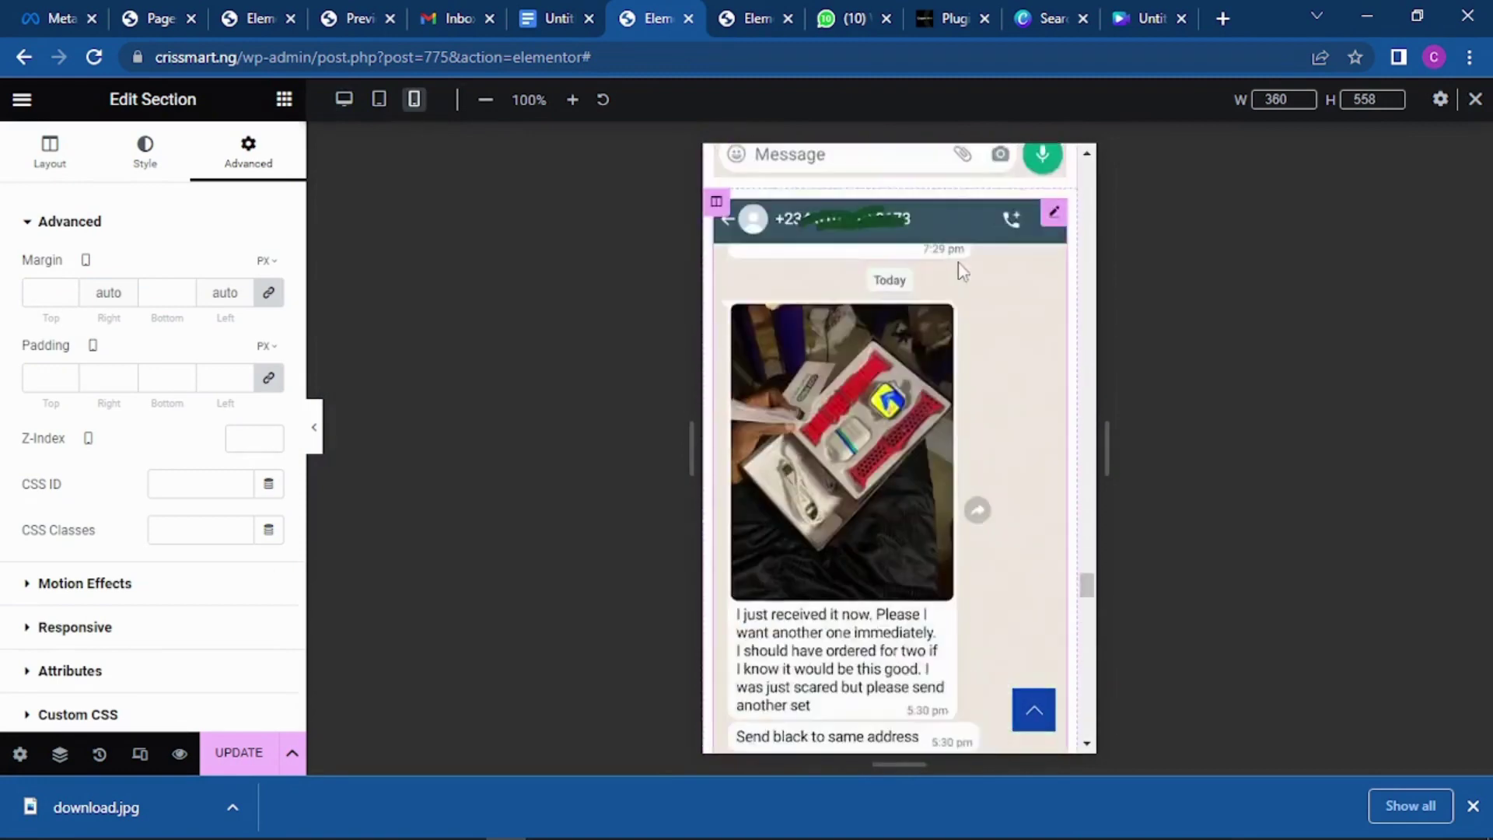
{"action": "scroll", "coordinate": [971, 247], "scroll_direction": "up", "scroll_amount": 3}
{"action": "scroll", "coordinate": [967, 311], "scroll_direction": "down", "scroll_amount": 3}
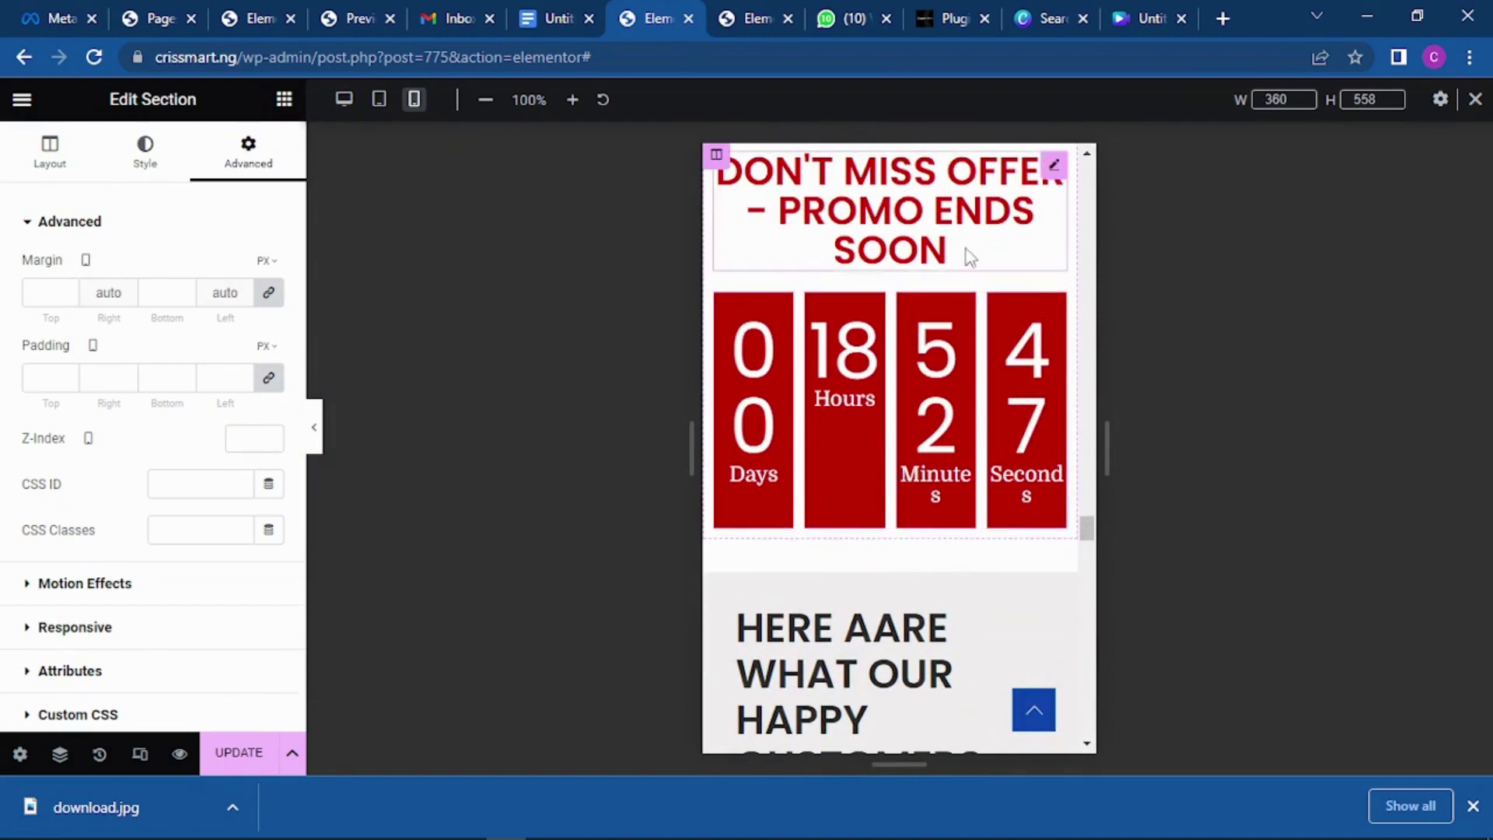
{"action": "scroll", "coordinate": [977, 266], "scroll_direction": "up", "scroll_amount": 3}
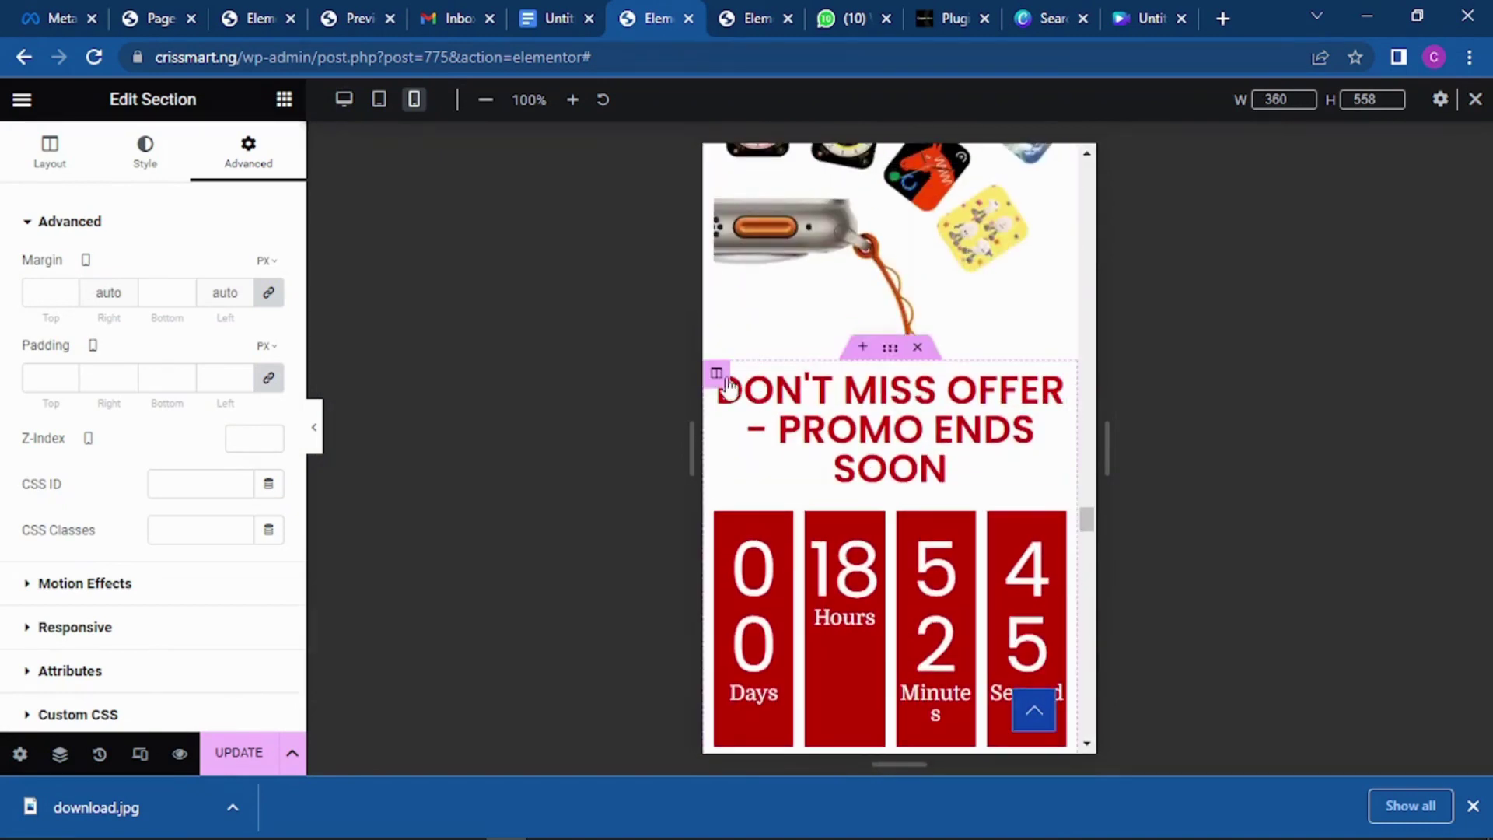
Set the mobile font size of the "DON'T MISS OFFER - PROMO ENDS SOON" heading to 15 px.
{"action": "left_click", "coordinate": [1055, 385]}
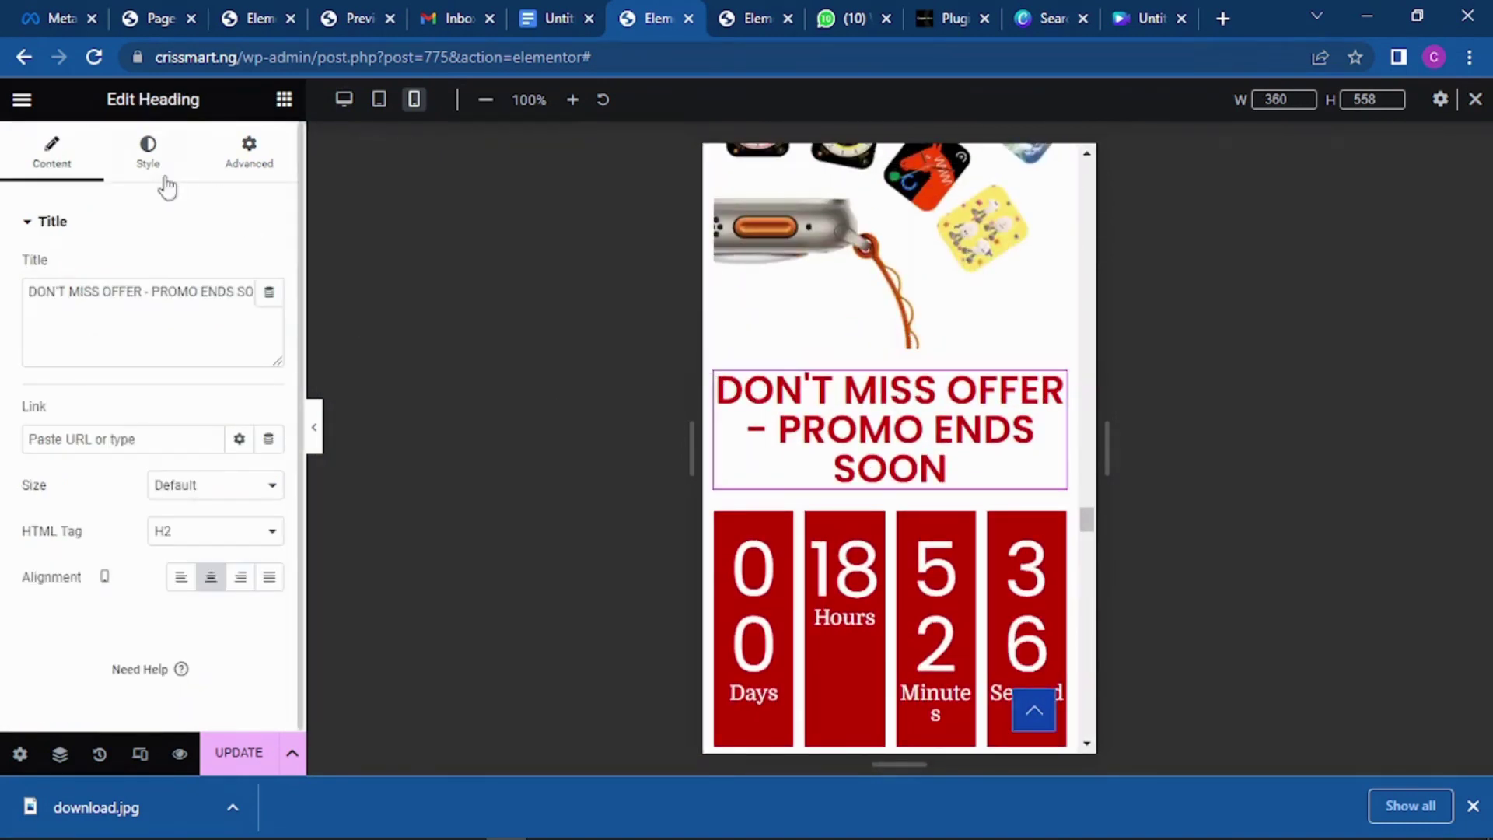
{"action": "left_click", "coordinate": [148, 159]}
{"action": "left_click", "coordinate": [271, 313]}
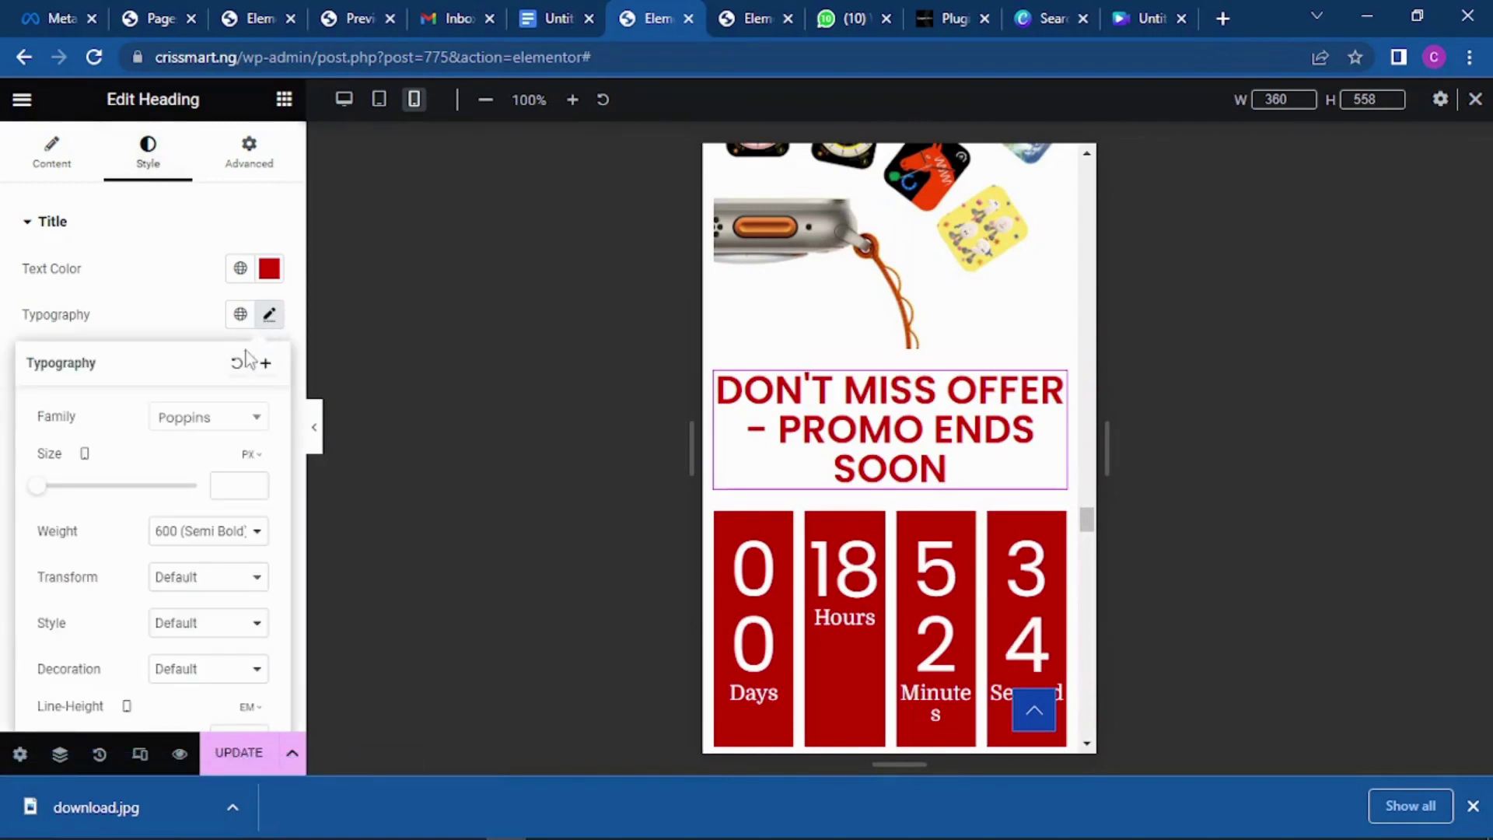
{"action": "left_click", "coordinate": [255, 484]}
{"action": "left_click", "coordinate": [253, 482]}
{"action": "left_click", "coordinate": [254, 482]}
{"action": "left_click", "coordinate": [253, 482]}
{"action": "left_click", "coordinate": [253, 482]}
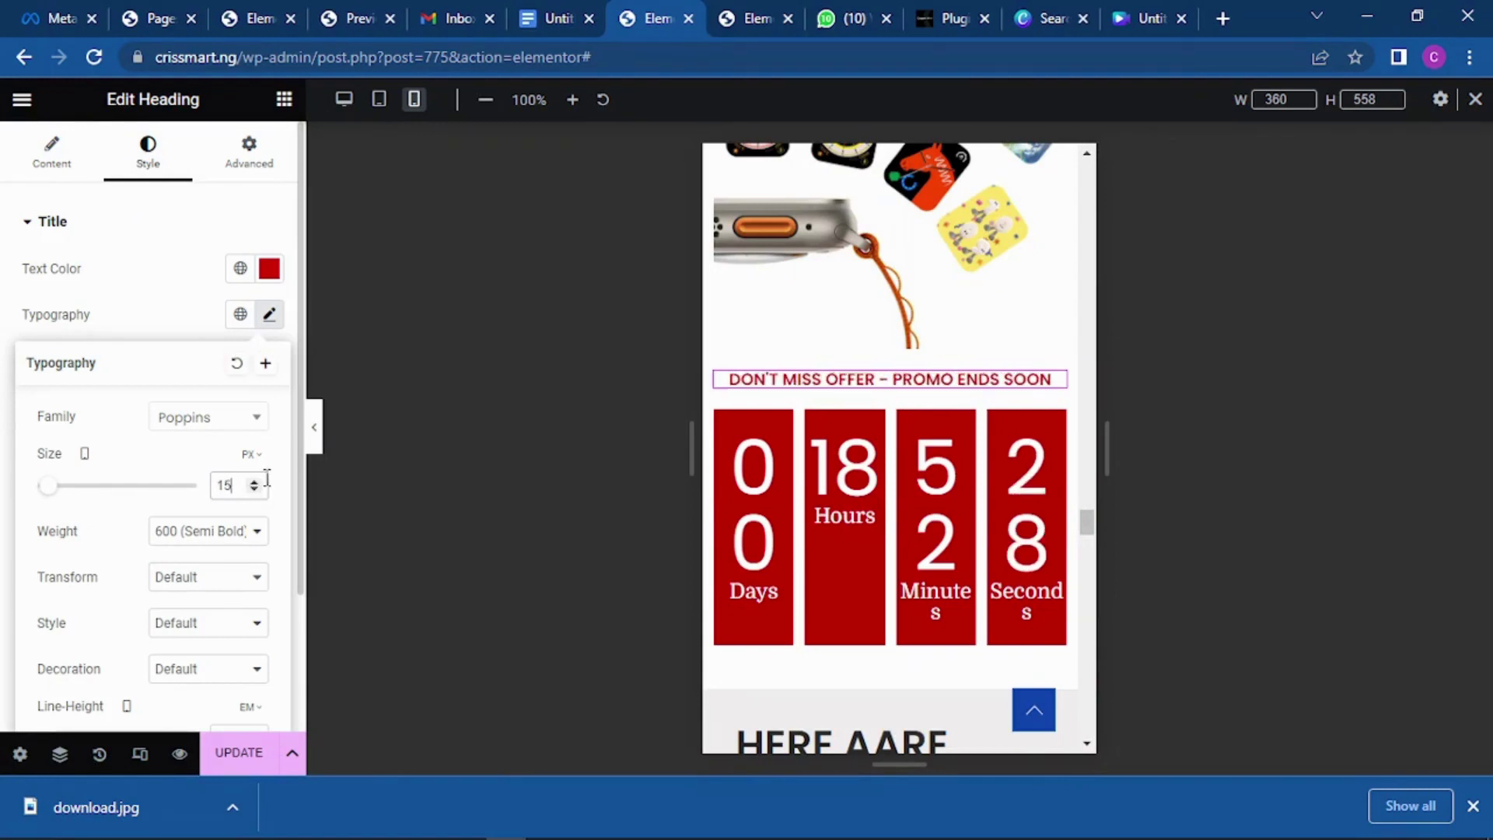
{"action": "left_click", "coordinate": [254, 482]}
{"action": "left_click", "coordinate": [254, 482]}
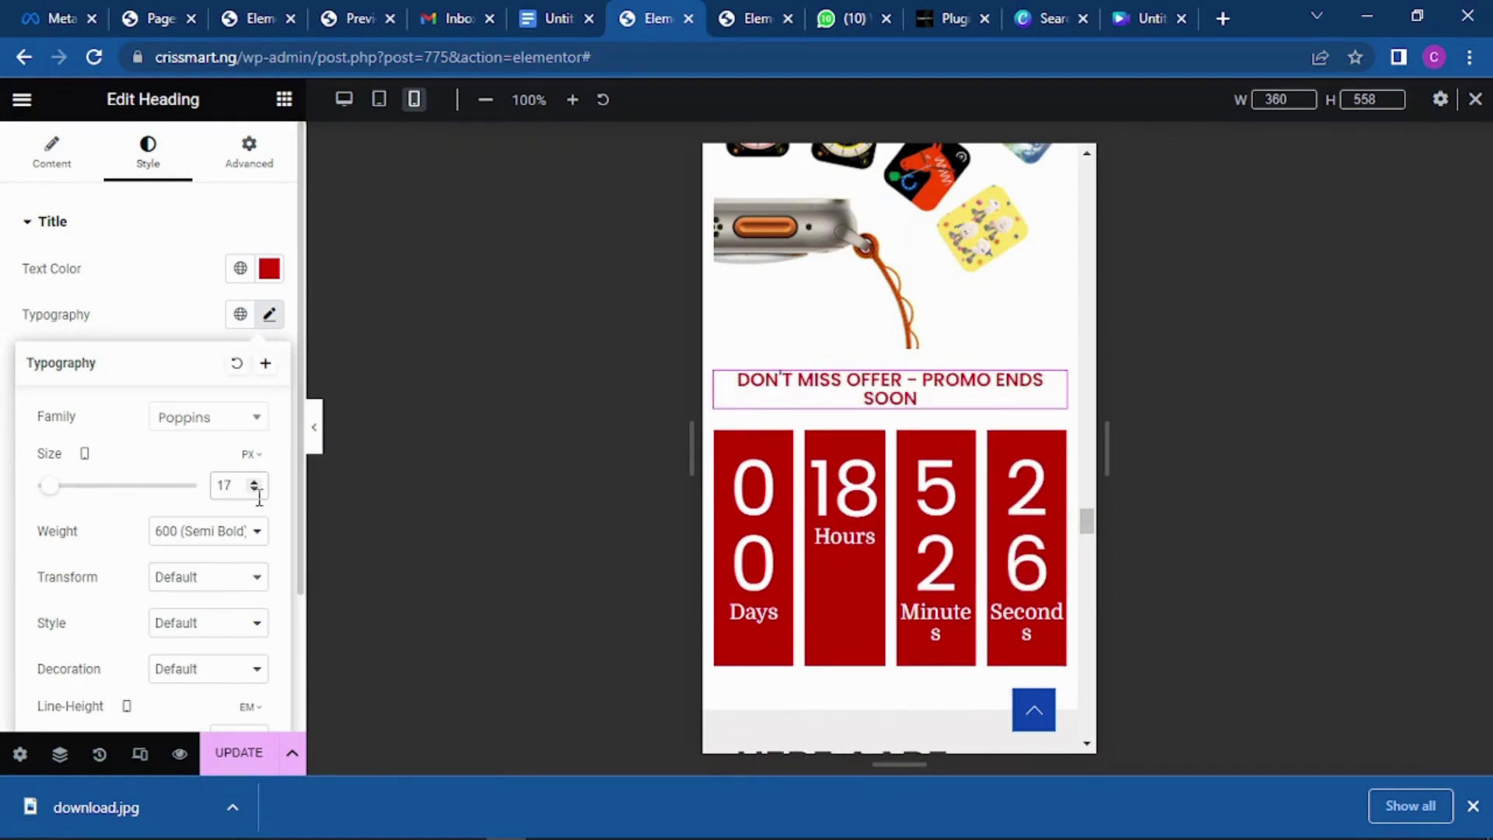
{"action": "left_click", "coordinate": [253, 490]}
{"action": "left_click", "coordinate": [253, 489]}
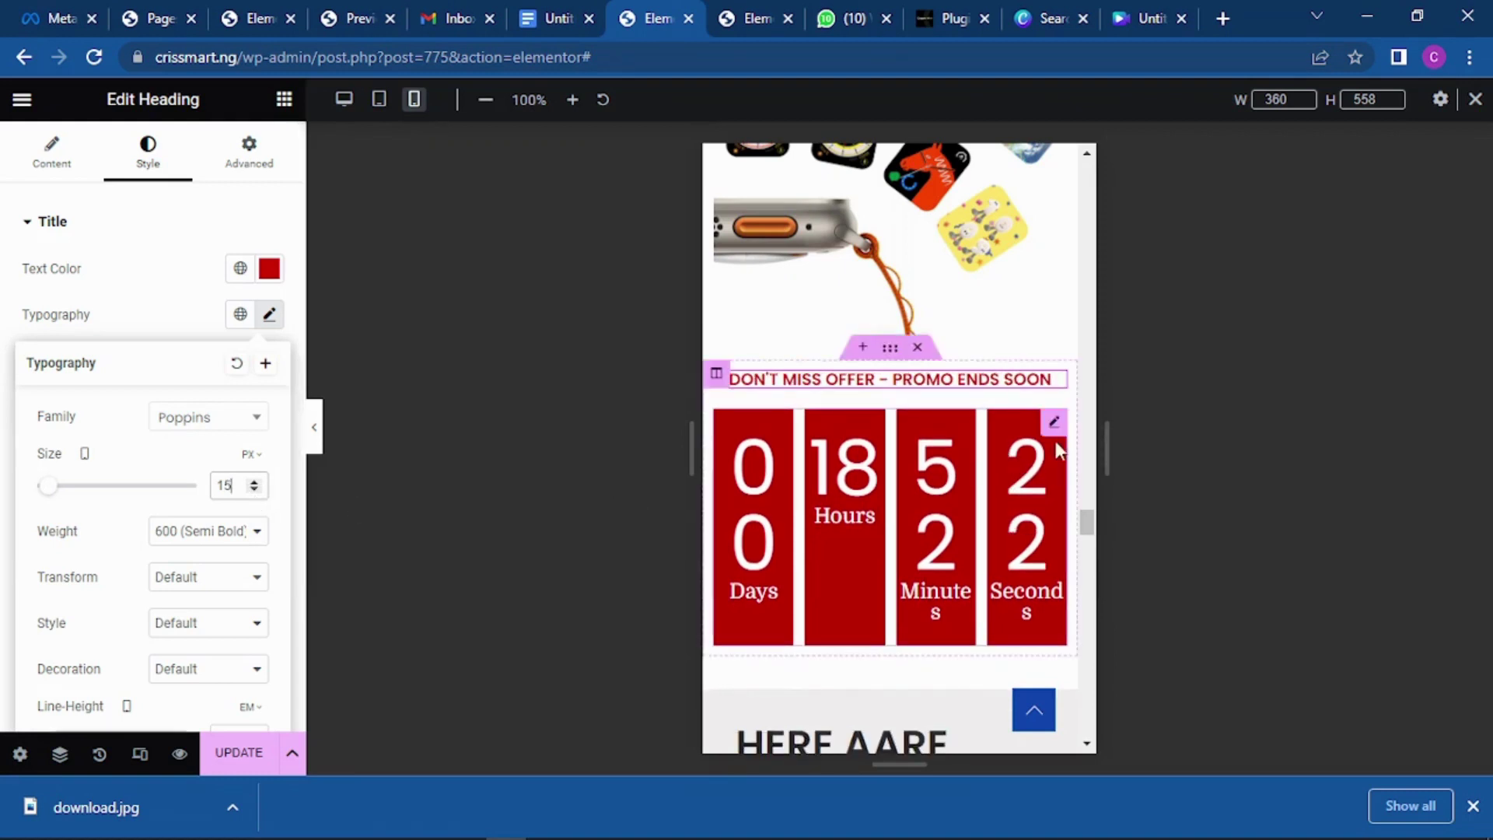
Set the mobile font size of the countdown timer's digits to 31 px.
{"action": "left_click", "coordinate": [1053, 423]}
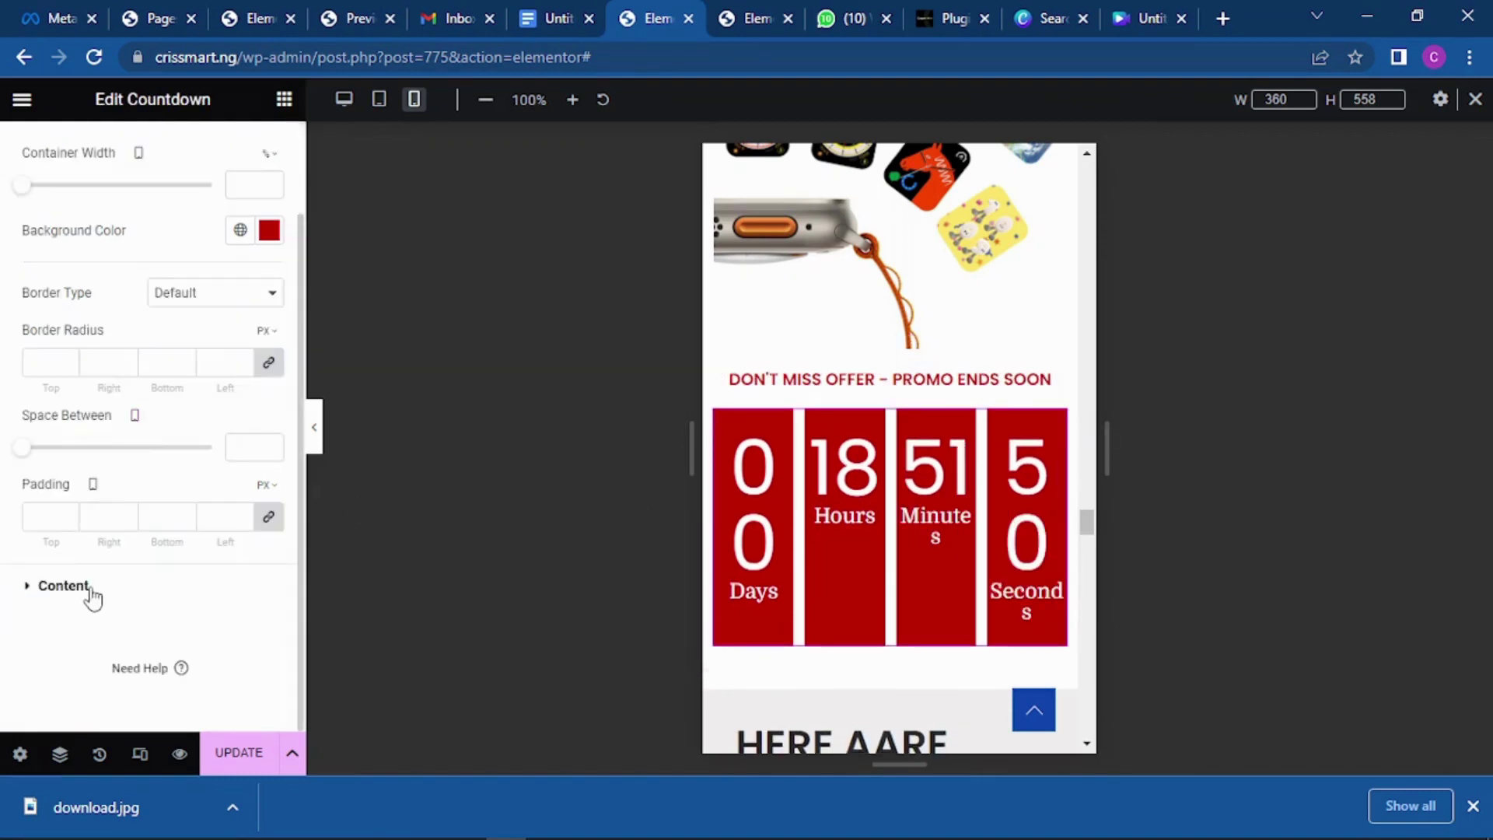
{"action": "left_click", "coordinate": [90, 588]}
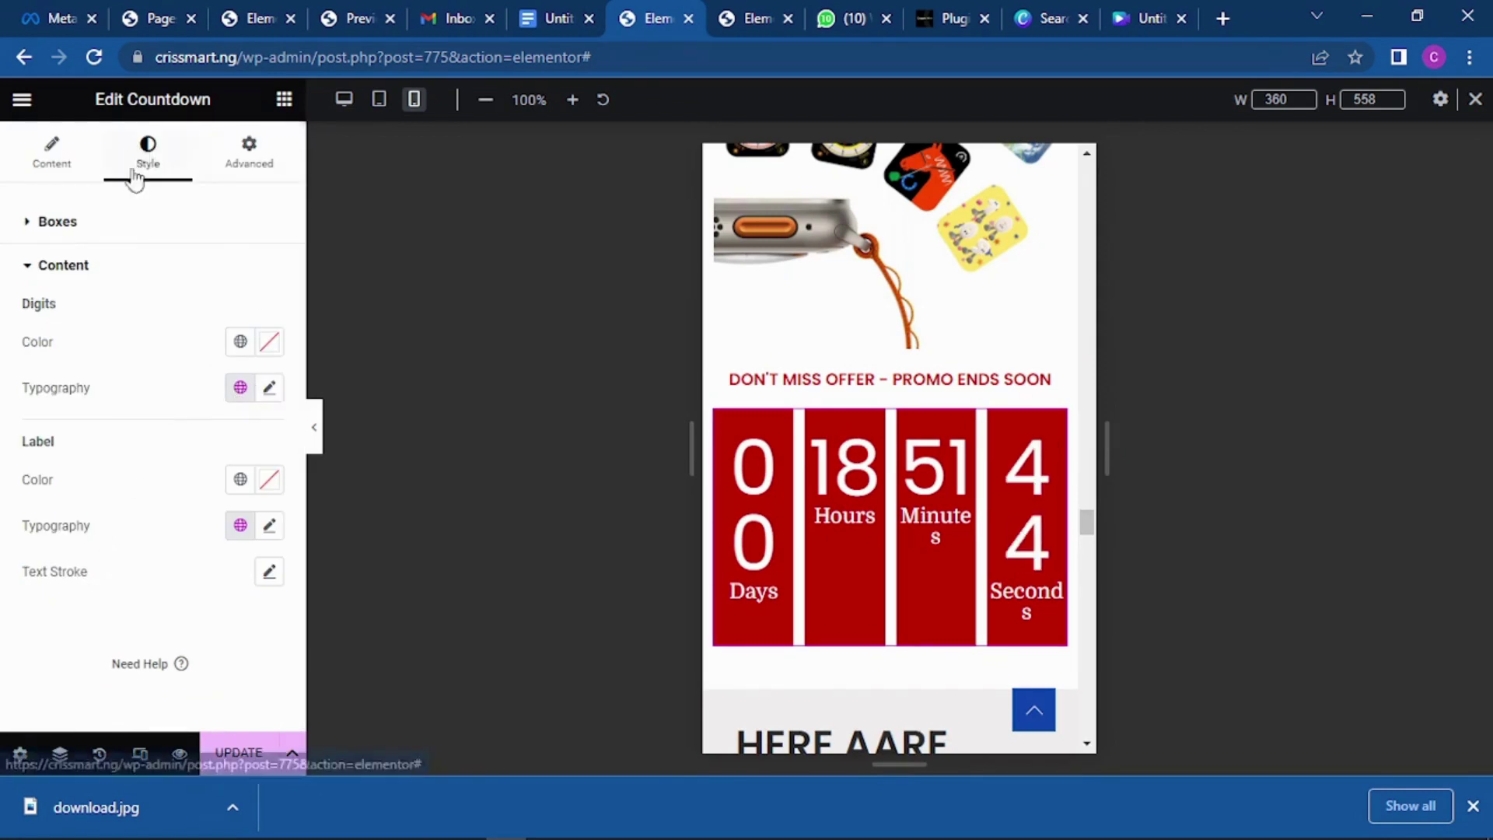
{"action": "left_click", "coordinate": [270, 388]}
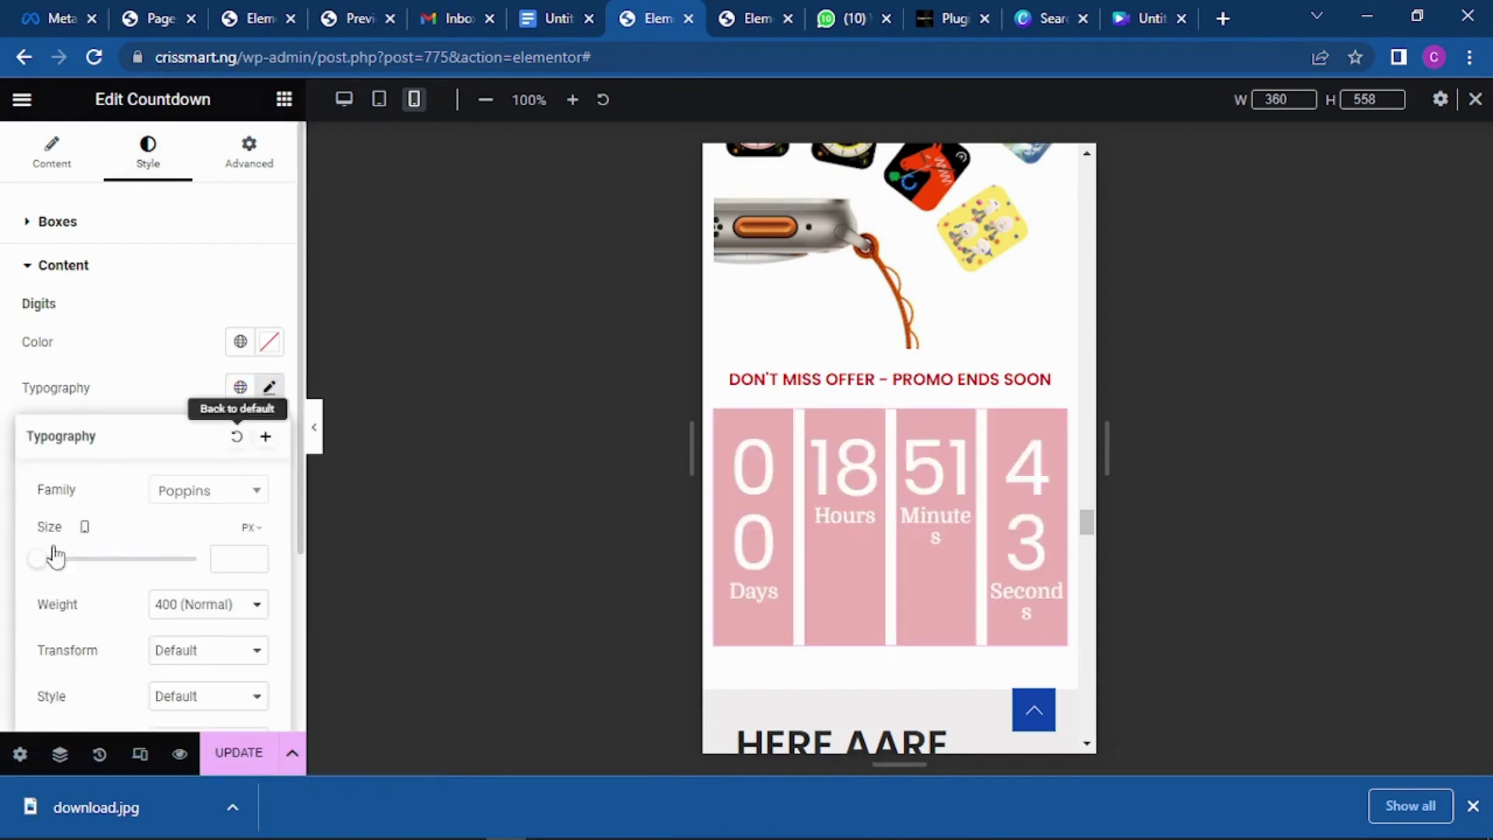
{"action": "left_click", "coordinate": [256, 556]}
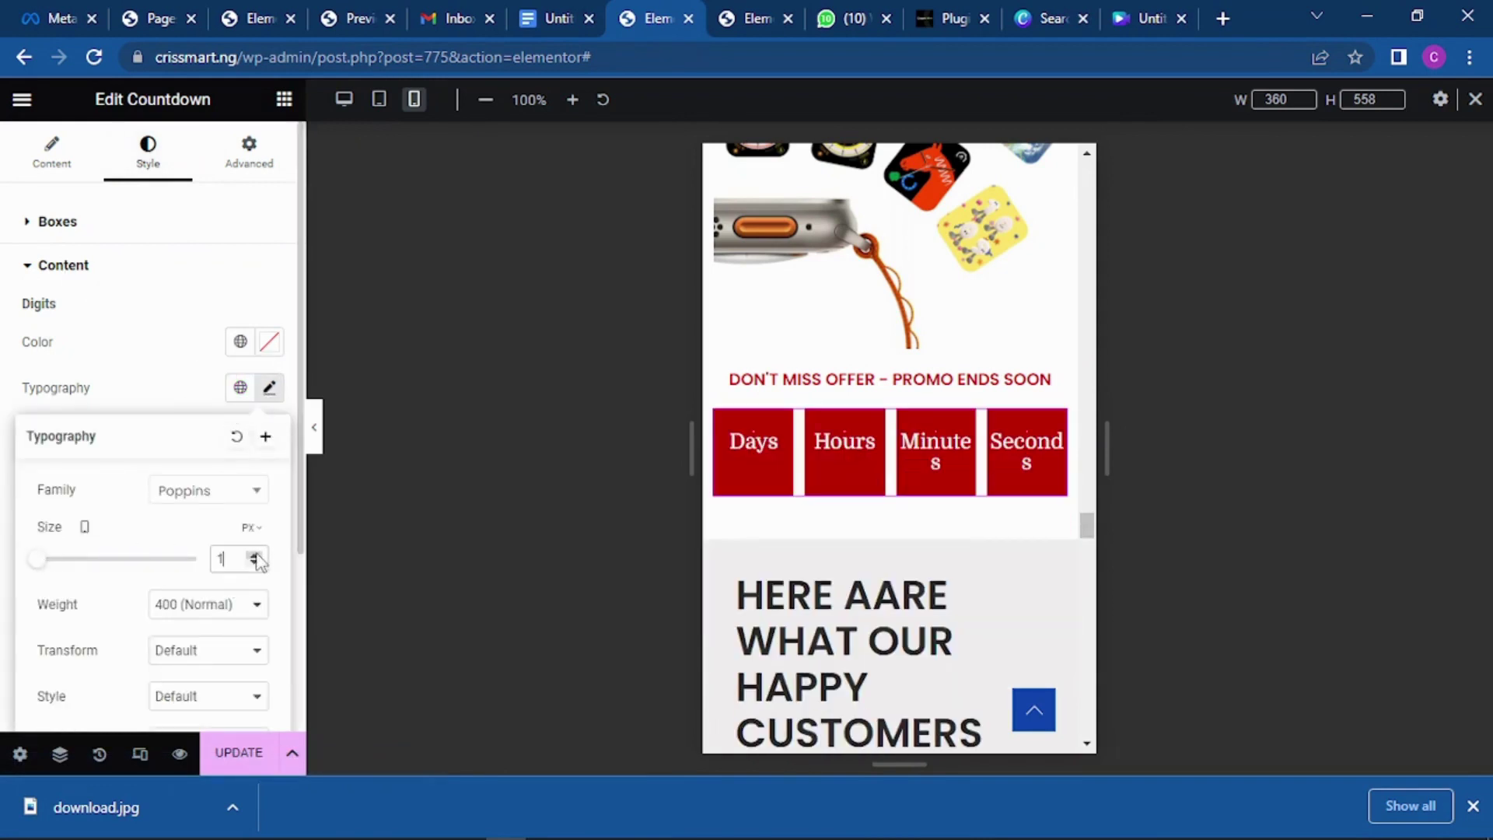
{"action": "left_click", "coordinate": [256, 556]}
{"action": "left_click", "coordinate": [256, 556]}
{"action": "left_click", "coordinate": [256, 555]}
{"action": "left_click", "coordinate": [255, 556]}
{"action": "left_click", "coordinate": [256, 556]}
{"action": "left_click", "coordinate": [256, 556]}
{"action": "left_click", "coordinate": [256, 556]}
{"action": "left_click", "coordinate": [256, 556]}
{"action": "left_click", "coordinate": [256, 556]}
{"action": "left_click", "coordinate": [255, 556]}
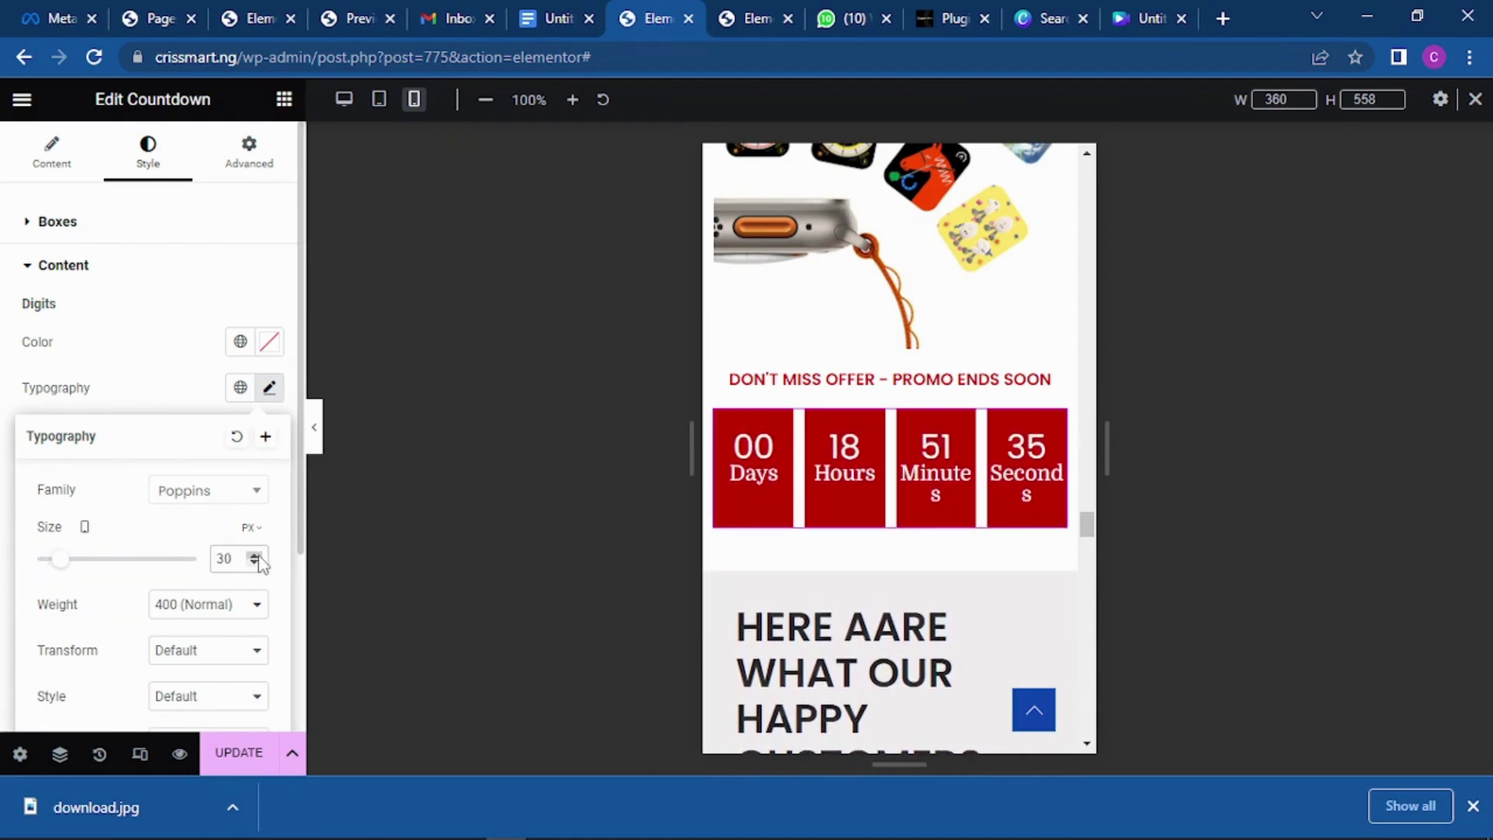
{"action": "left_click", "coordinate": [255, 556]}
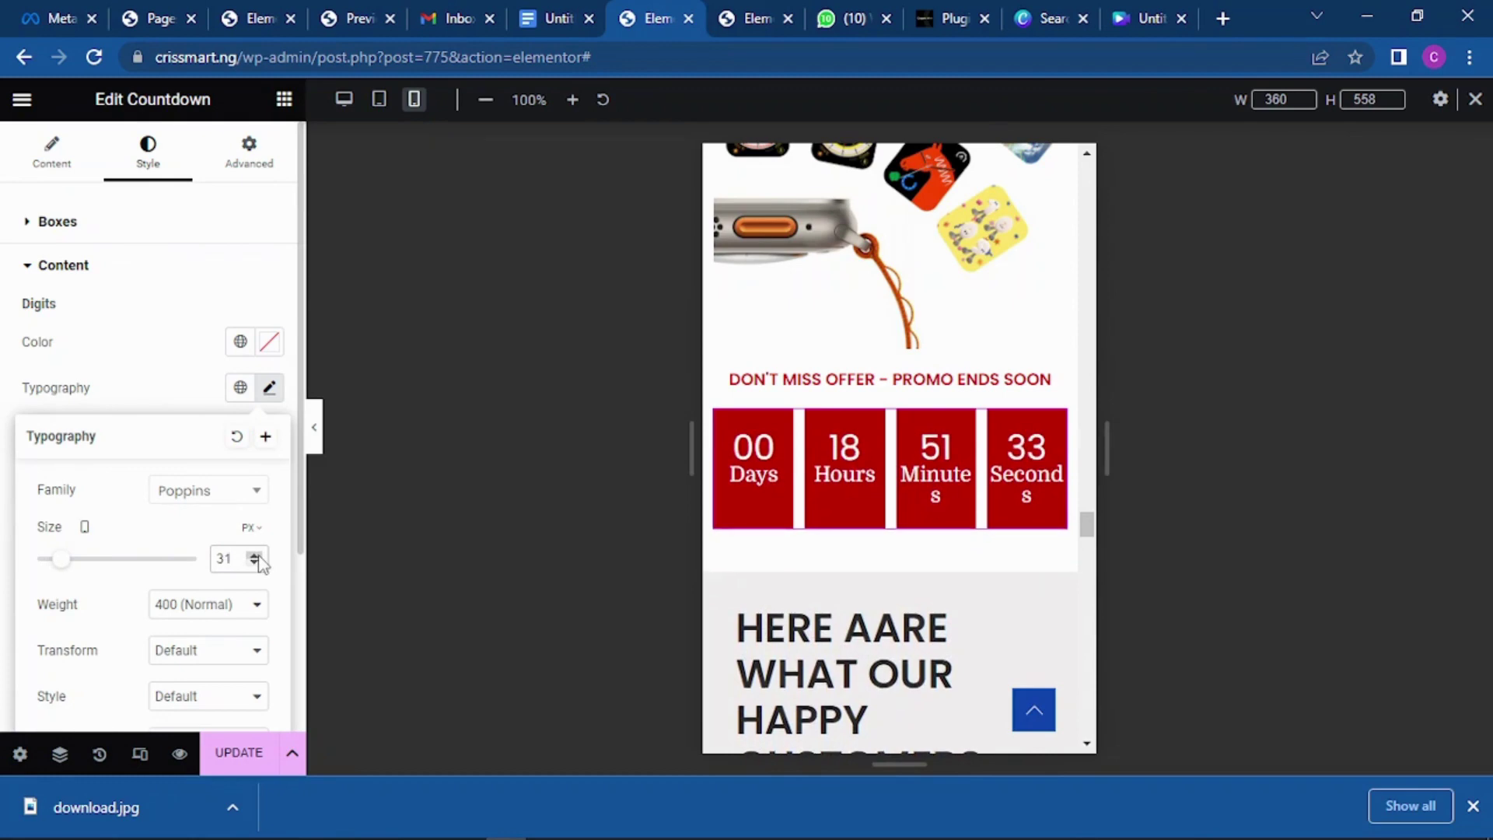
{"action": "scroll", "coordinate": [932, 390], "scroll_direction": "up", "scroll_amount": 4}
{"action": "scroll", "coordinate": [932, 391], "scroll_direction": "down", "scroll_amount": 5}
{"action": "scroll", "coordinate": [934, 340], "scroll_direction": "up", "scroll_amount": 1}
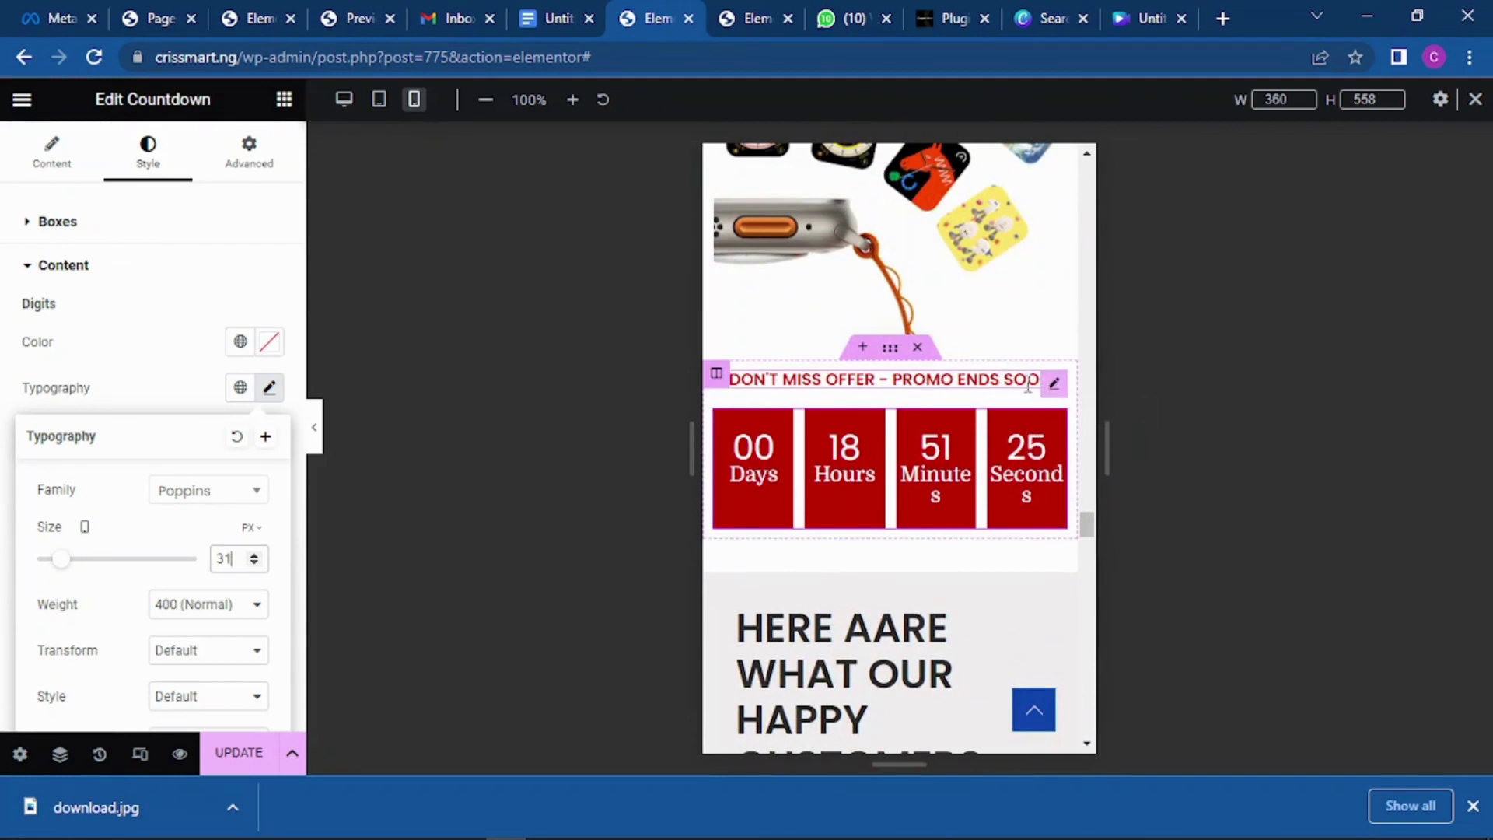
{"action": "left_click", "coordinate": [1219, 372]}
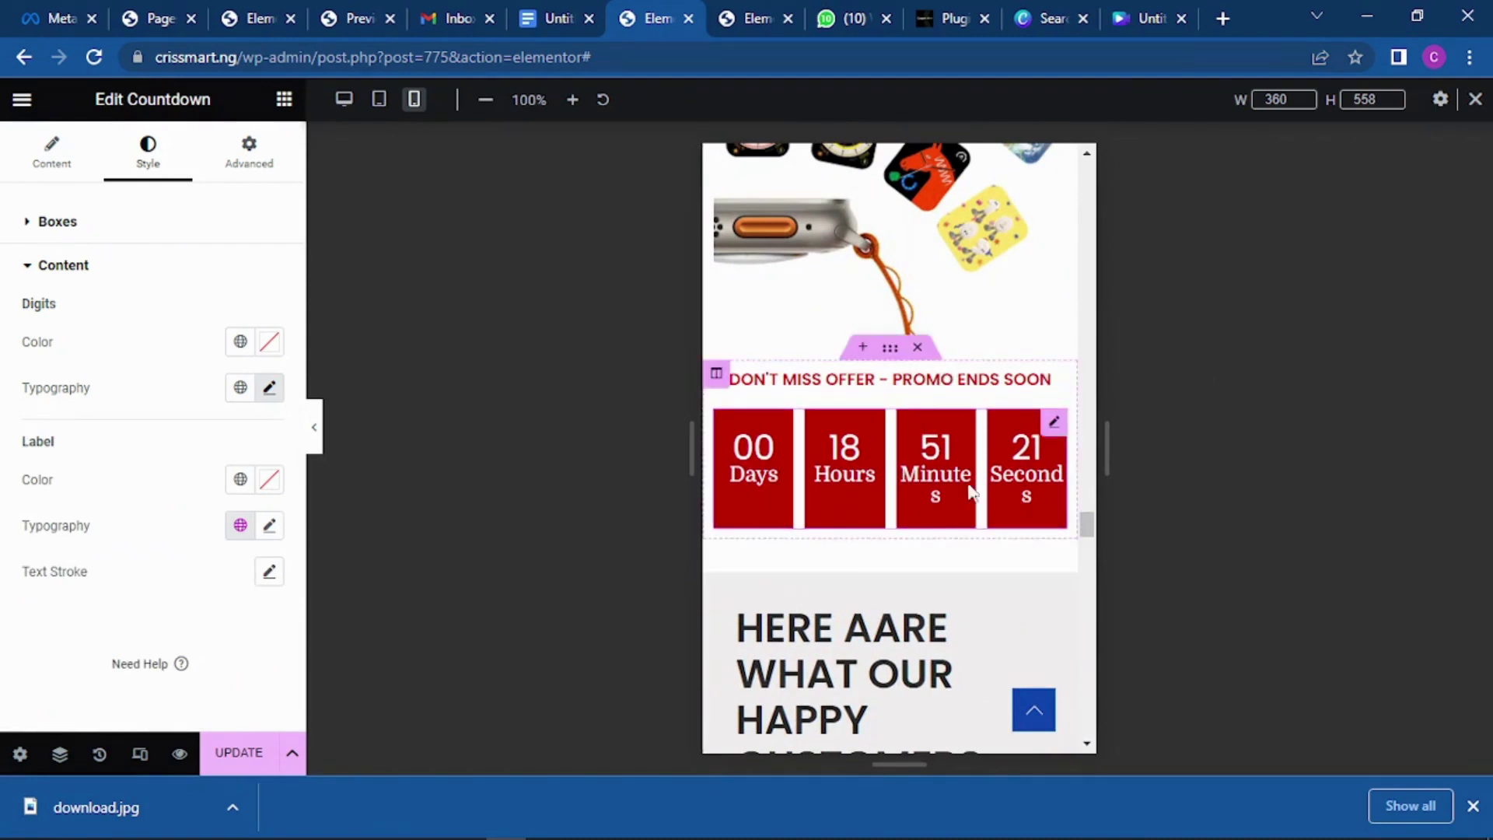
Correct the typo in the testimonials heading so it reads "HERE ARE WHAT OUR HAPPY CUSTOMERS ARE SAYING...".
{"action": "scroll", "coordinate": [971, 350], "scroll_direction": "down", "scroll_amount": 3}
{"action": "scroll", "coordinate": [970, 354], "scroll_direction": "down", "scroll_amount": 3}
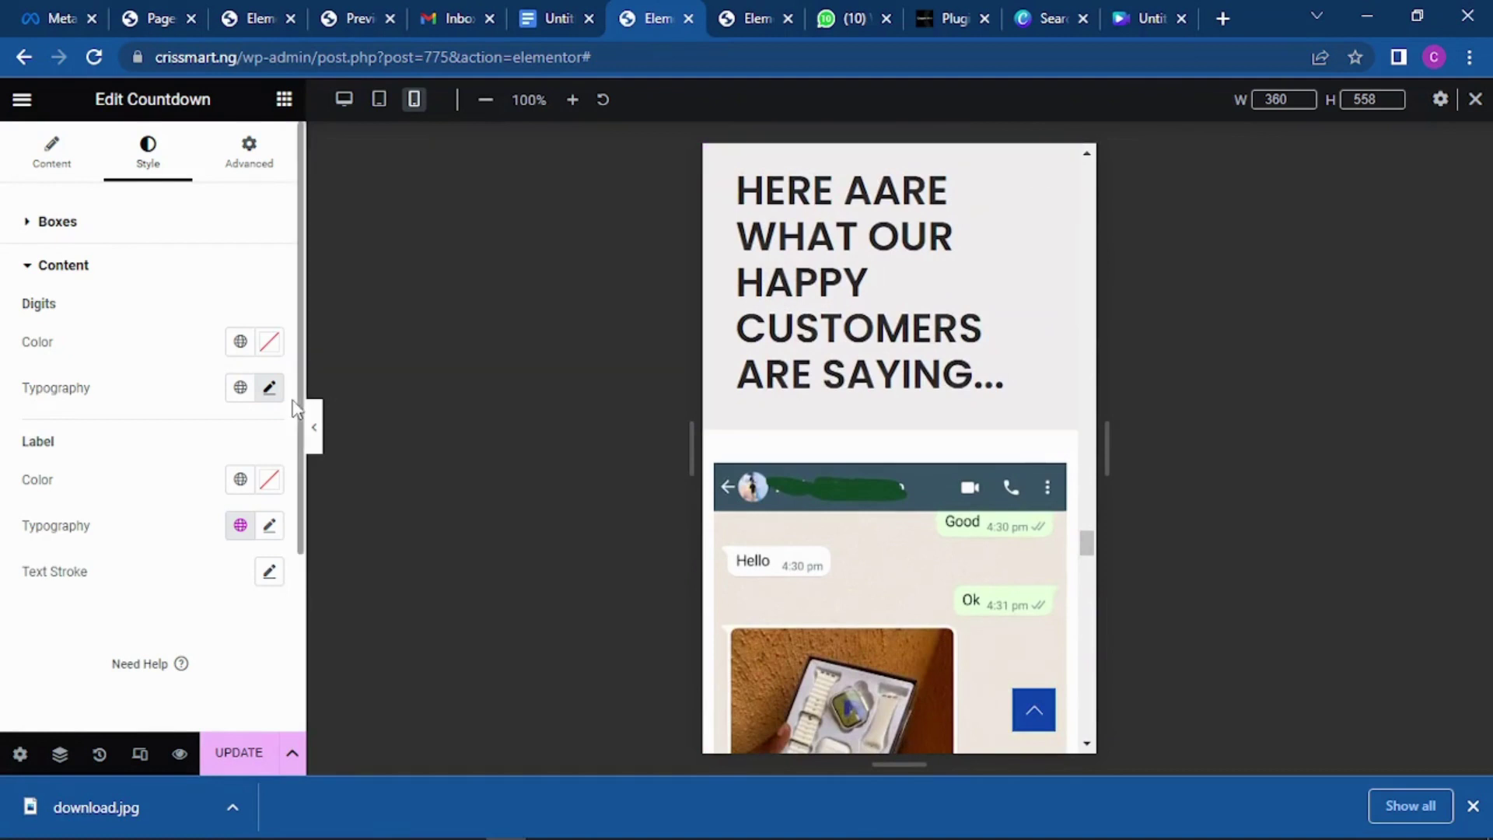
{"action": "left_click", "coordinate": [914, 272]}
{"action": "left_click", "coordinate": [871, 191]}
{"action": "type", "text": "="}
{"action": "key", "text": "BackSpace"}
{"action": "key", "text": "BackSpace"}
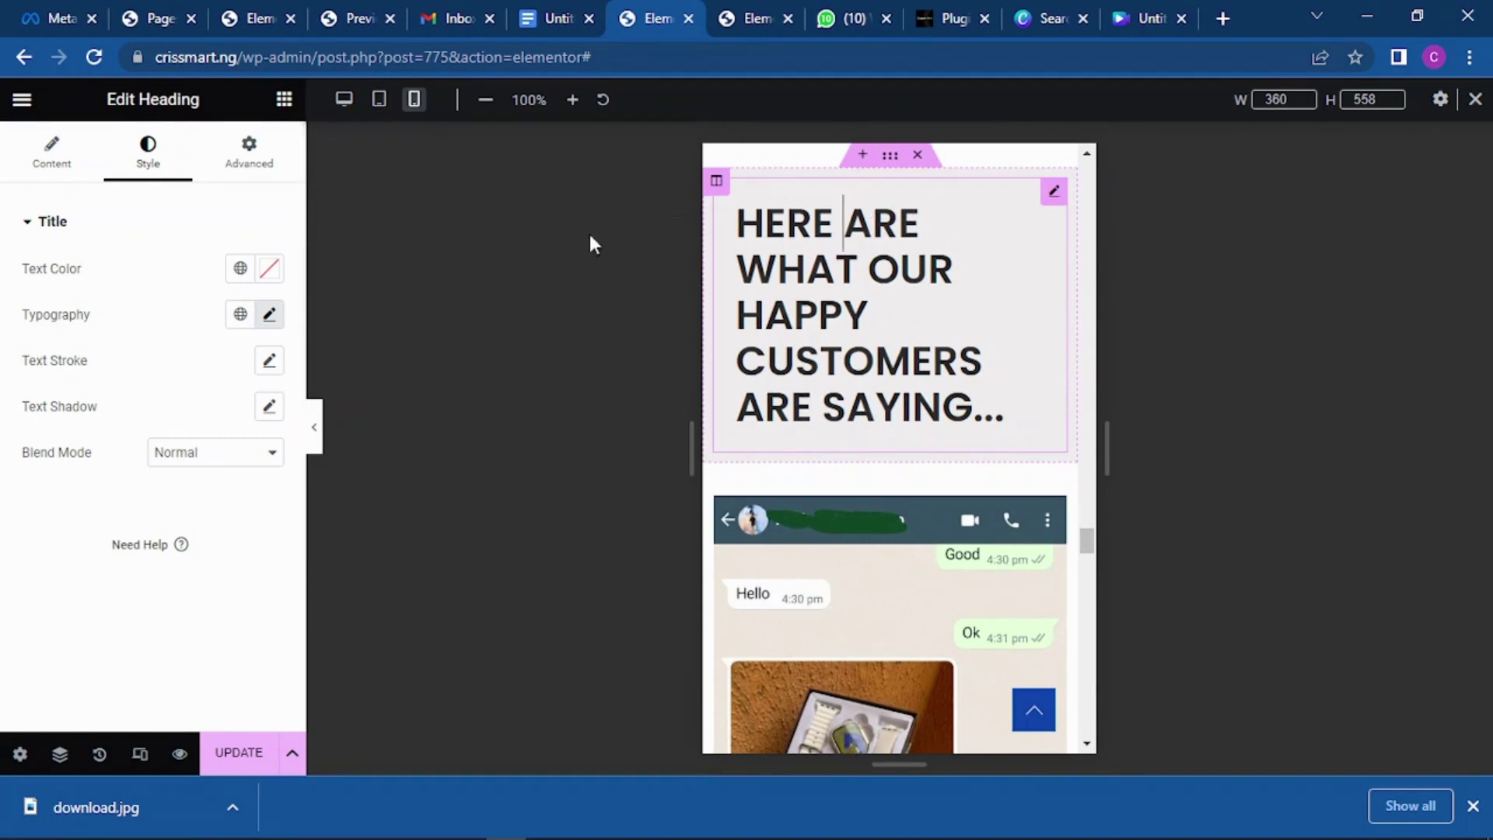
Set the mobile font size of the "HERE ARE WHAT OUR HAPPY CUSTOMERS ARE SAYING..." heading to 18 px.
{"action": "left_click", "coordinate": [269, 315]}
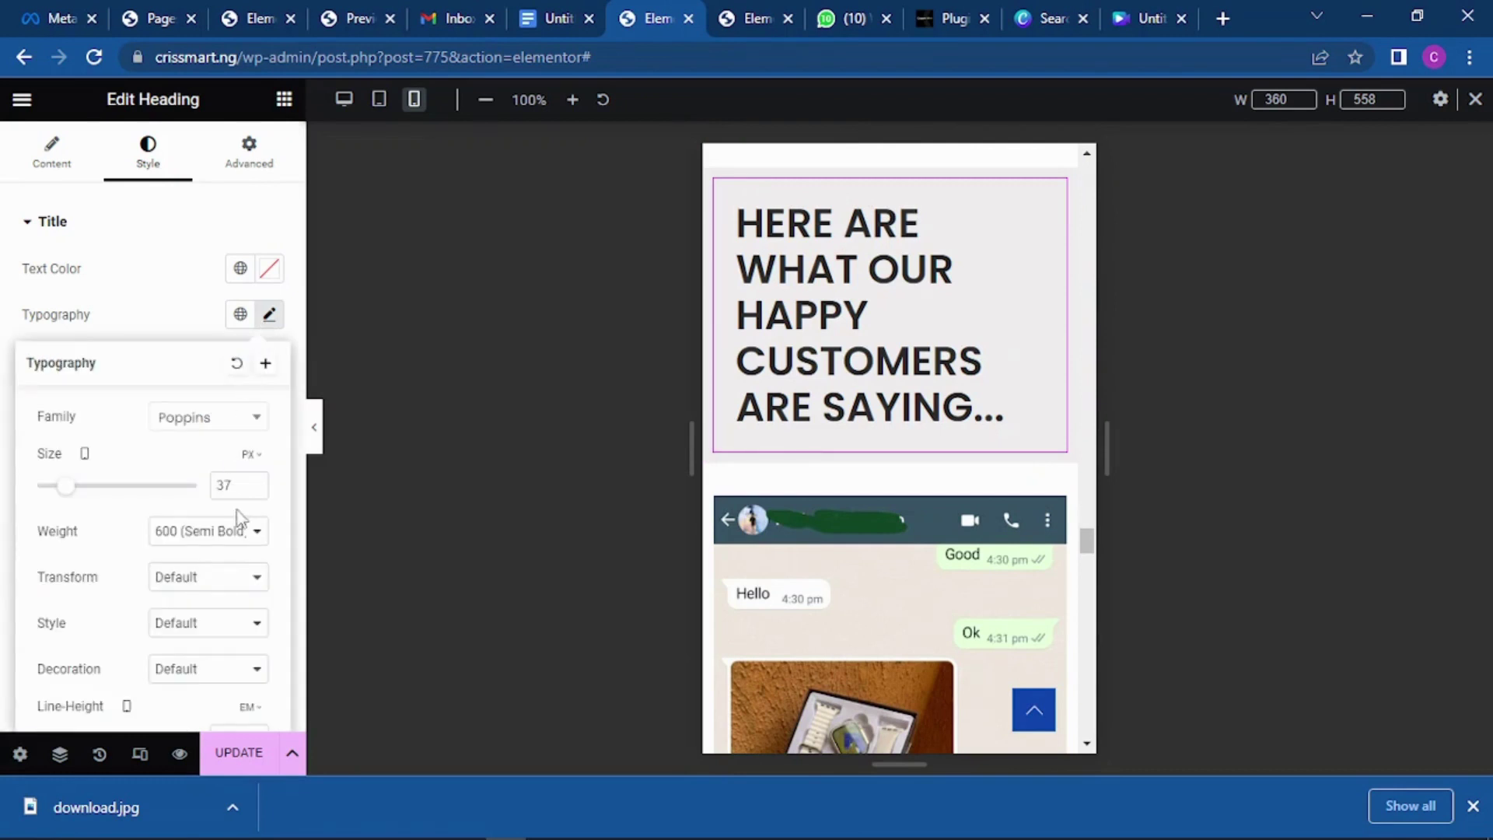
{"action": "left_click", "coordinate": [255, 490]}
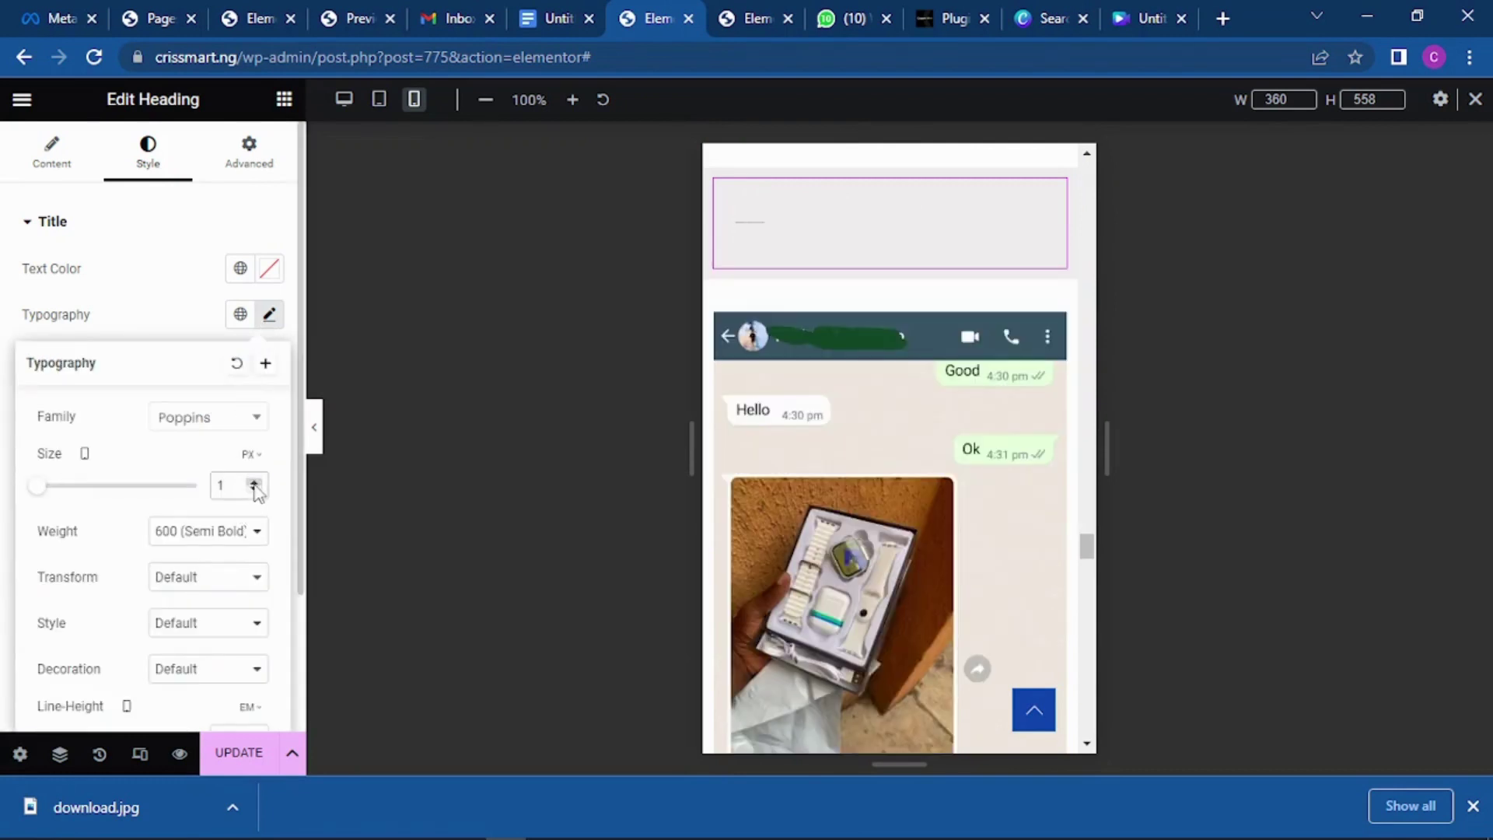
{"action": "left_click", "coordinate": [255, 484]}
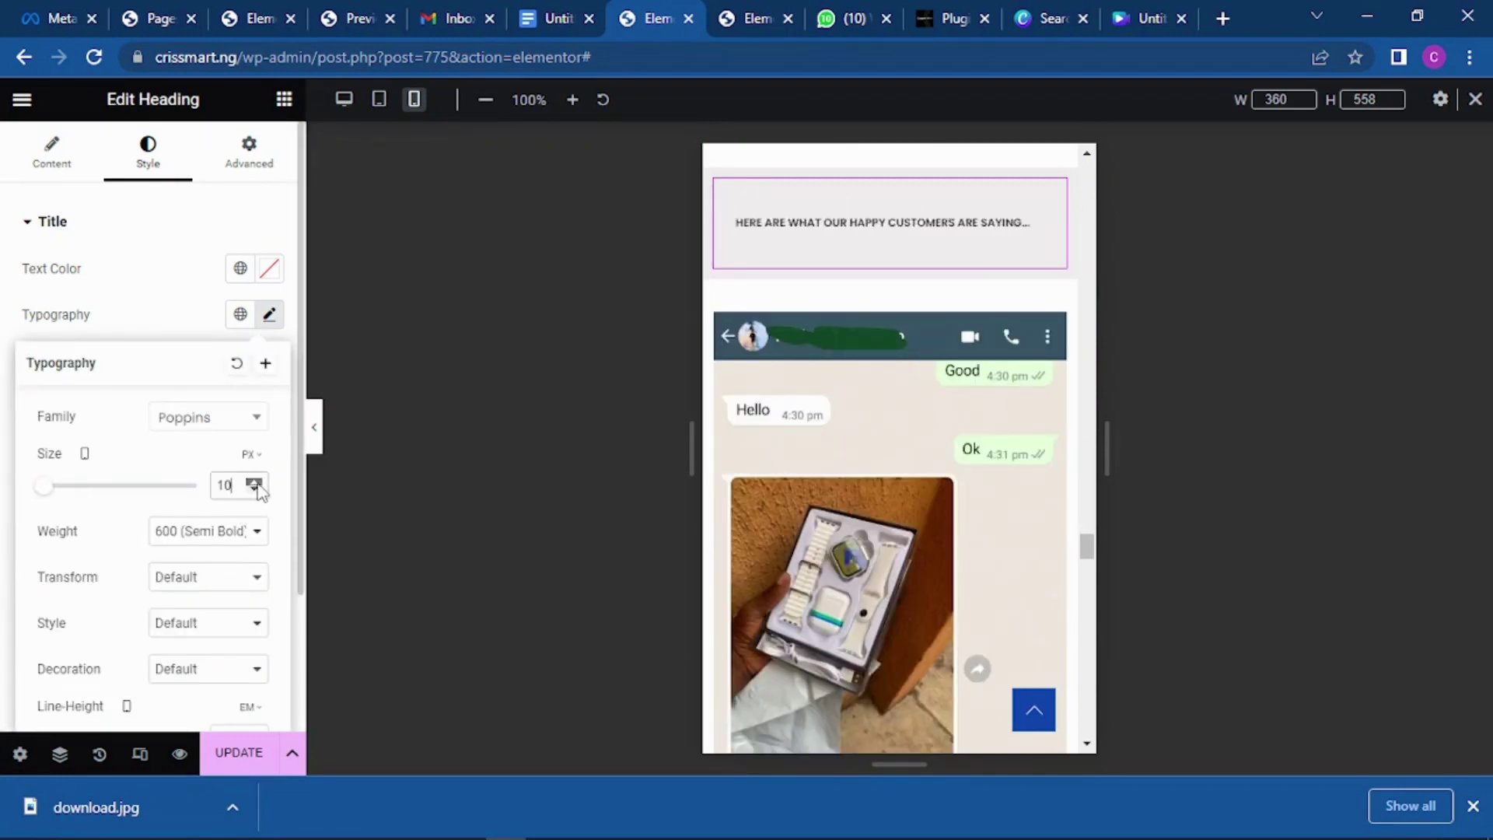
{"action": "left_click", "coordinate": [254, 484]}
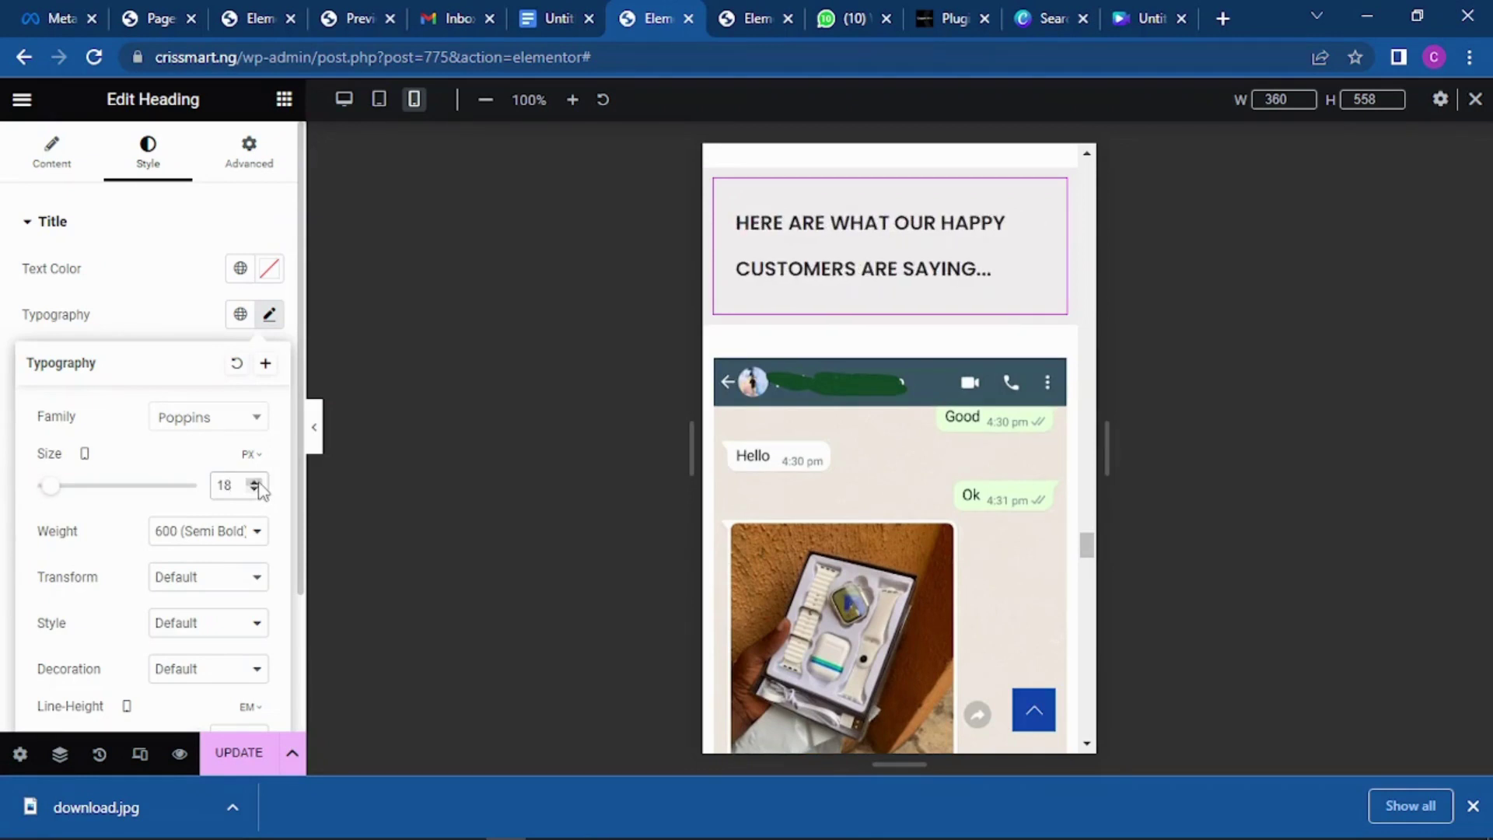
{"action": "scroll", "coordinate": [951, 216], "scroll_direction": "down", "scroll_amount": 12}
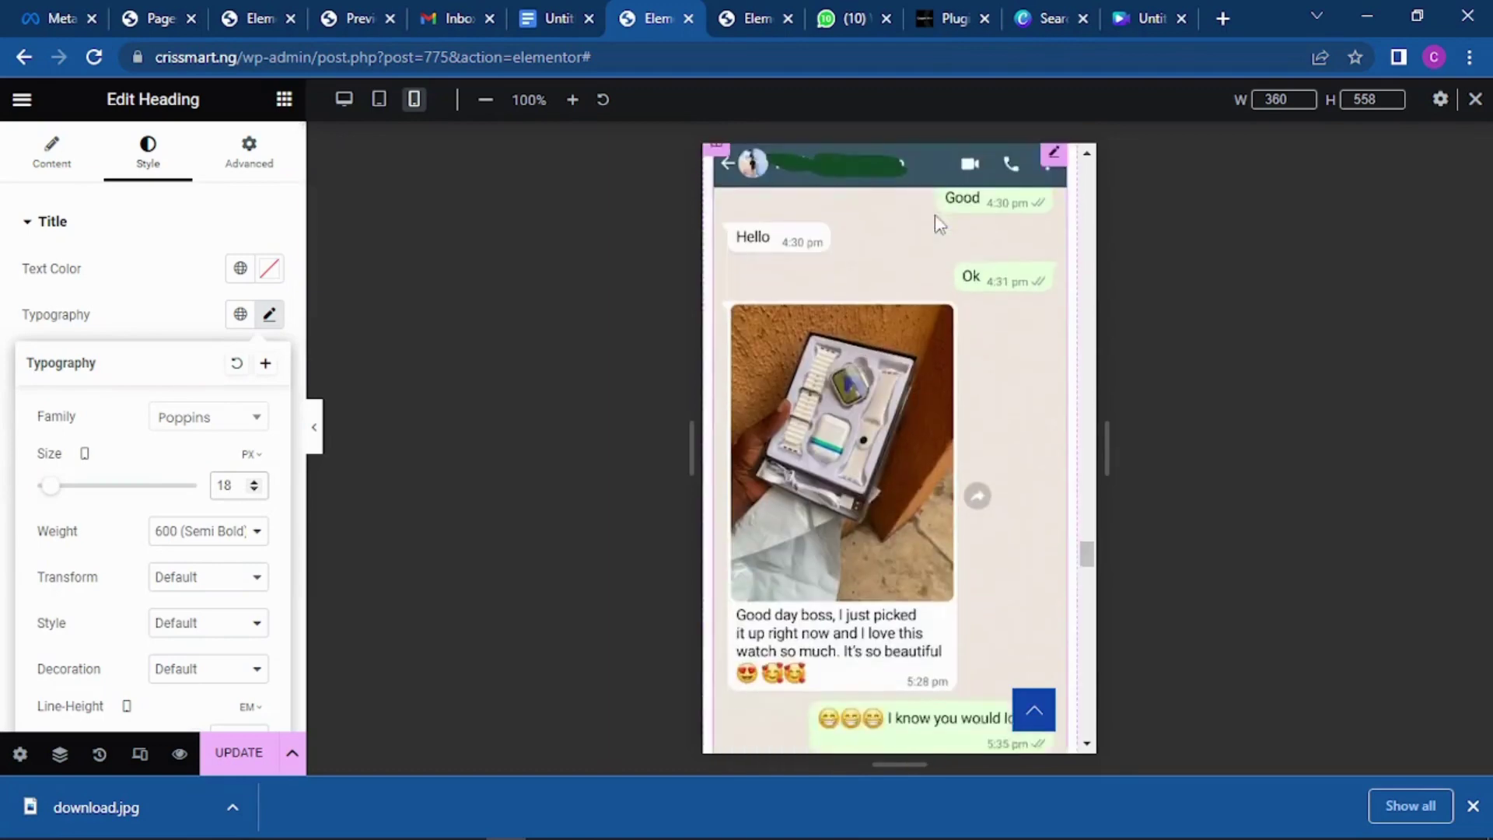
Examine the "ORDER NOW!" form section on the reference smartwatch page and return to the landing page being built.
{"action": "scroll", "coordinate": [943, 223], "scroll_direction": "down", "scroll_amount": 10}
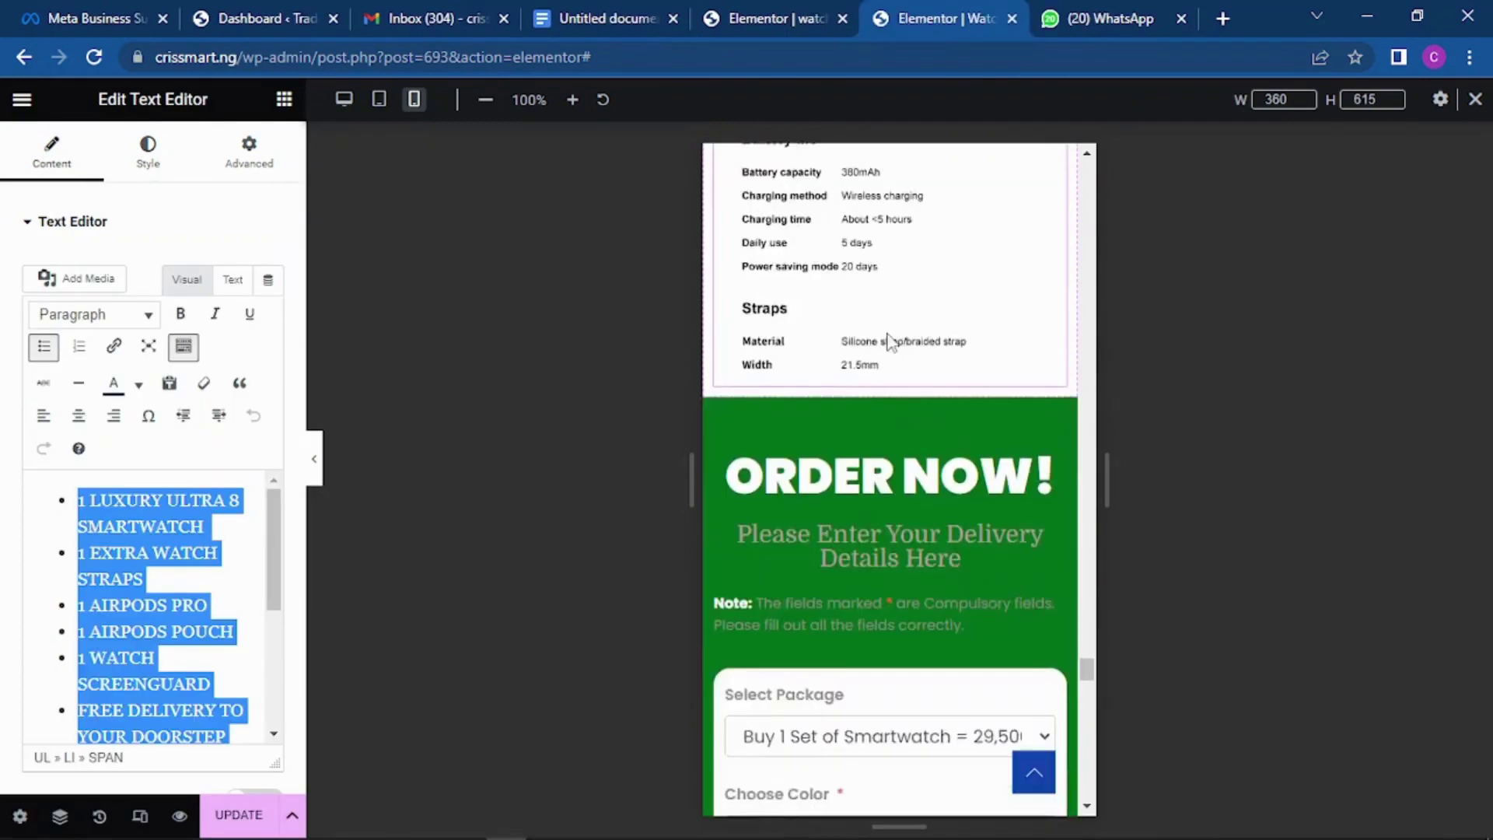
{"action": "scroll", "coordinate": [898, 478], "scroll_direction": "down", "scroll_amount": 3}
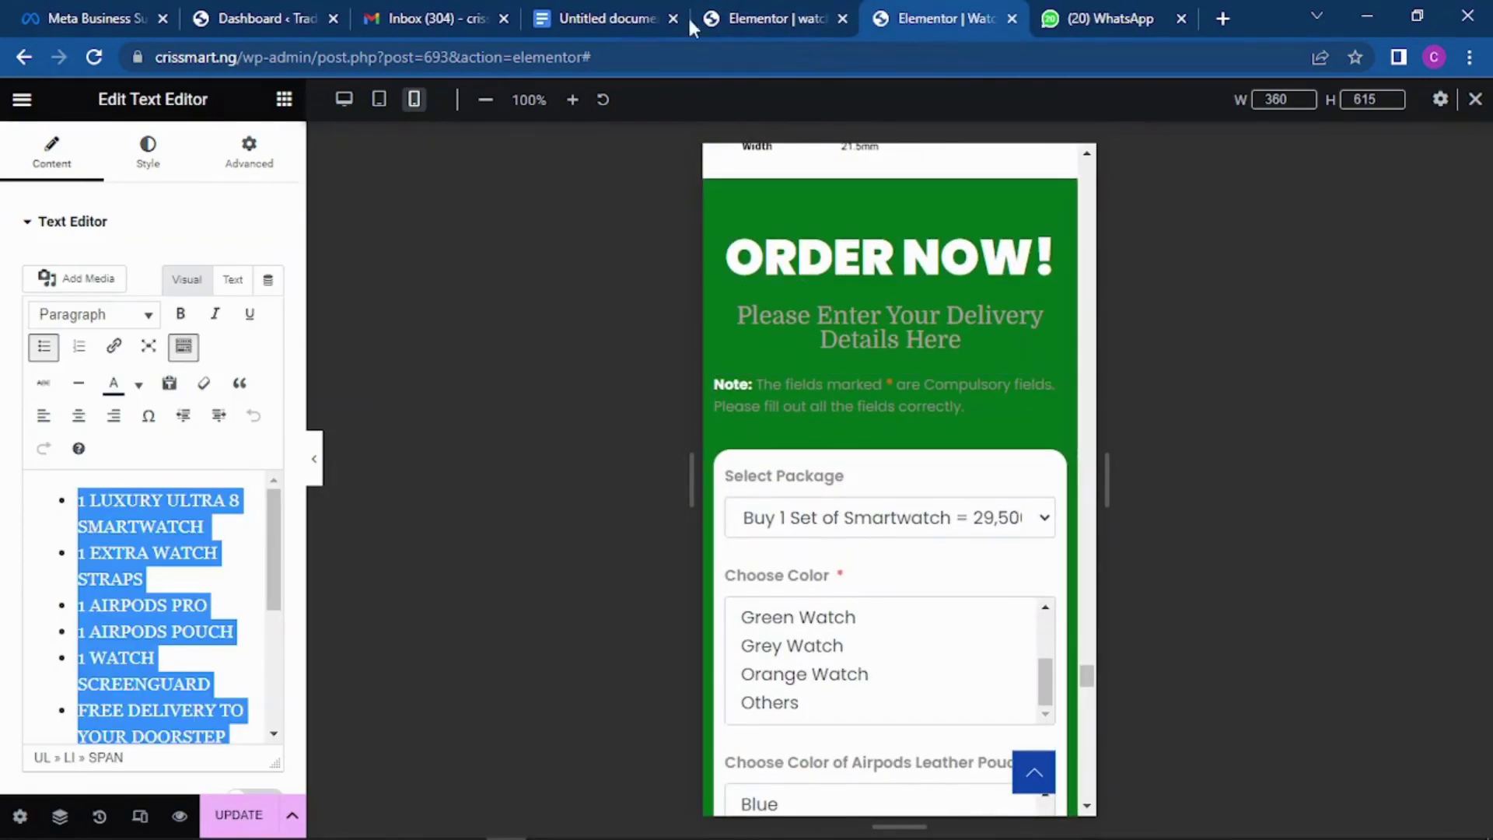
{"action": "left_click", "coordinate": [747, 17]}
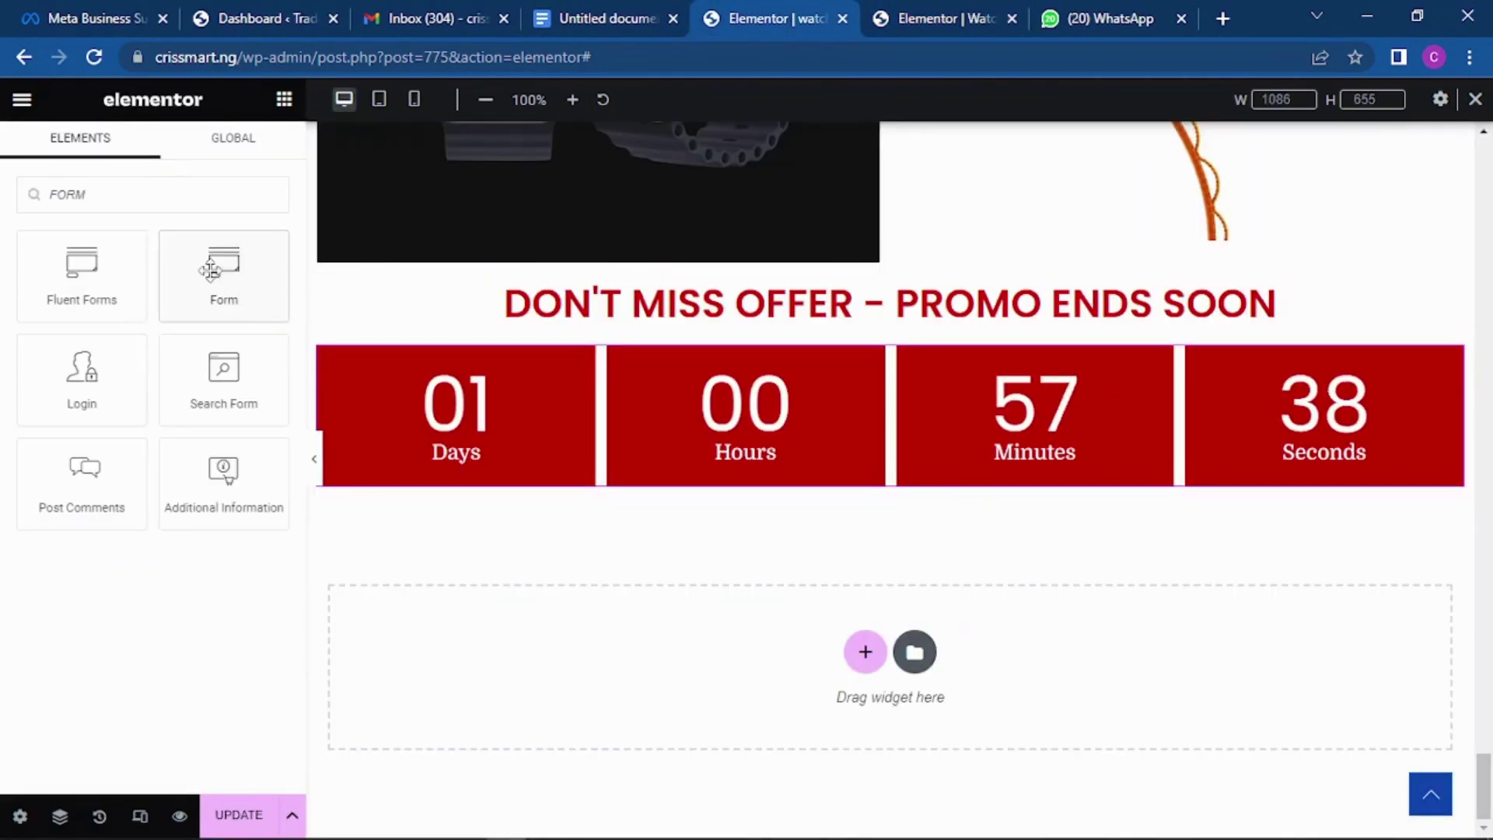